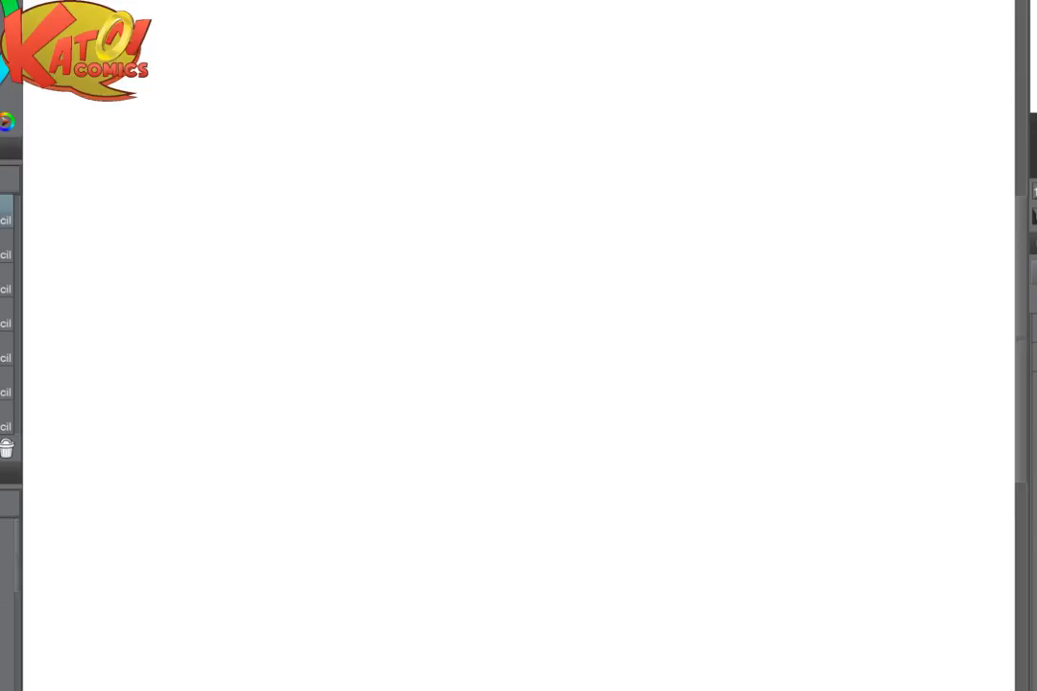
pyautogui.scroll(-2, 519, 345)
pyautogui.press('e')
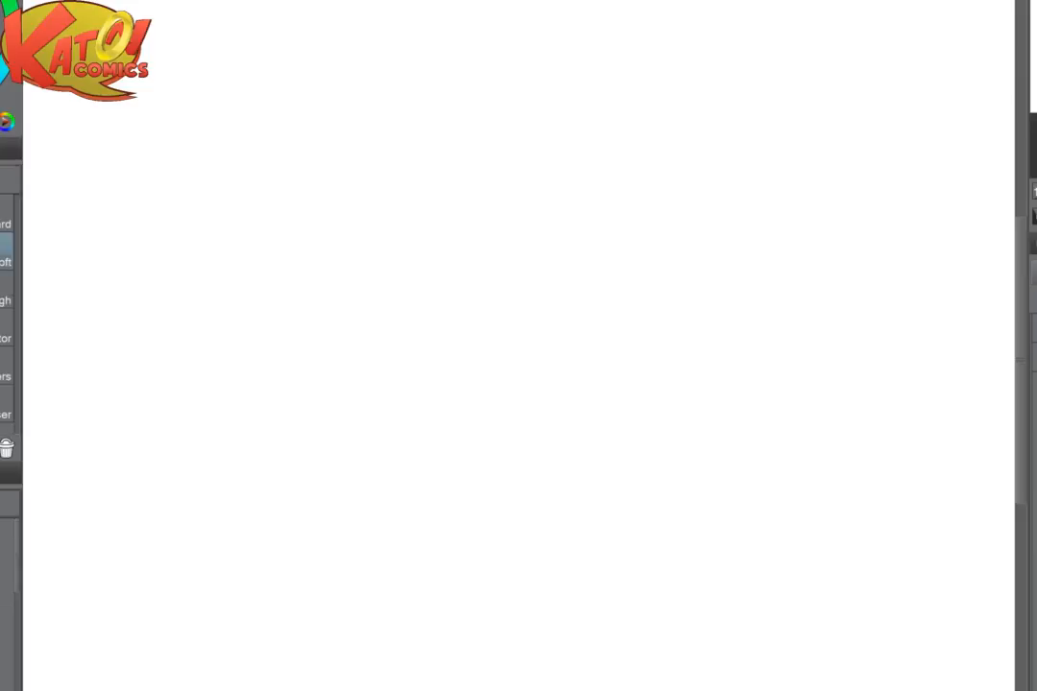
pyautogui.press('p')
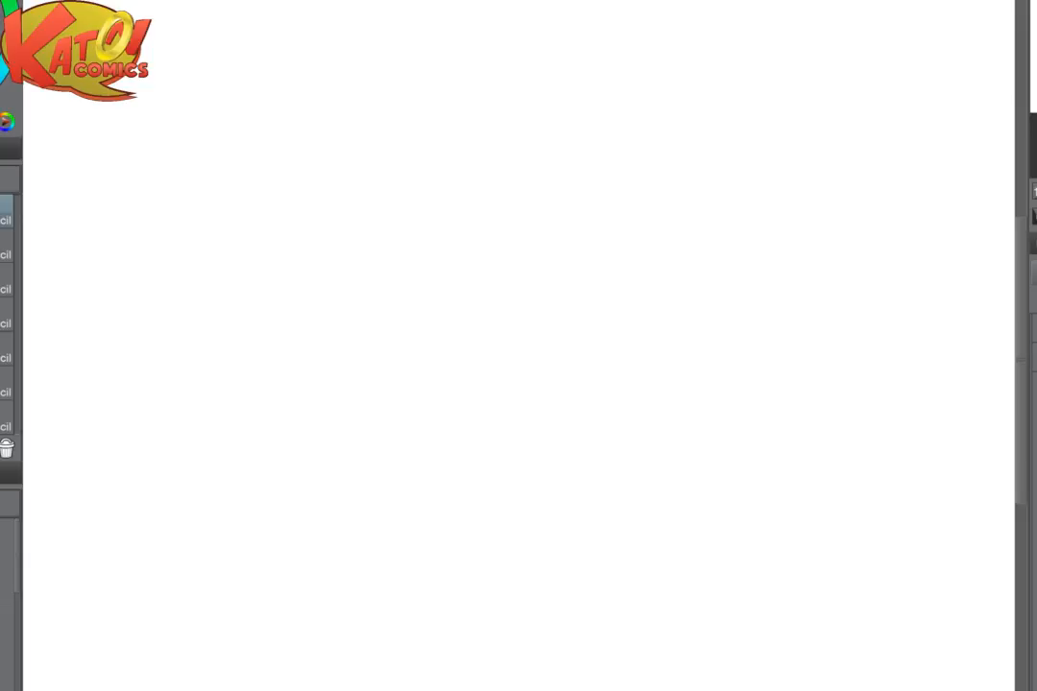
pyautogui.hotkey('ctrl', '-')
pyautogui.hotkey('ctrl', '-')
pyautogui.hotkey('ctrl', '-')
pyautogui.hotkey('ctrl', '-')
pyautogui.hotkey('ctrl', '+')
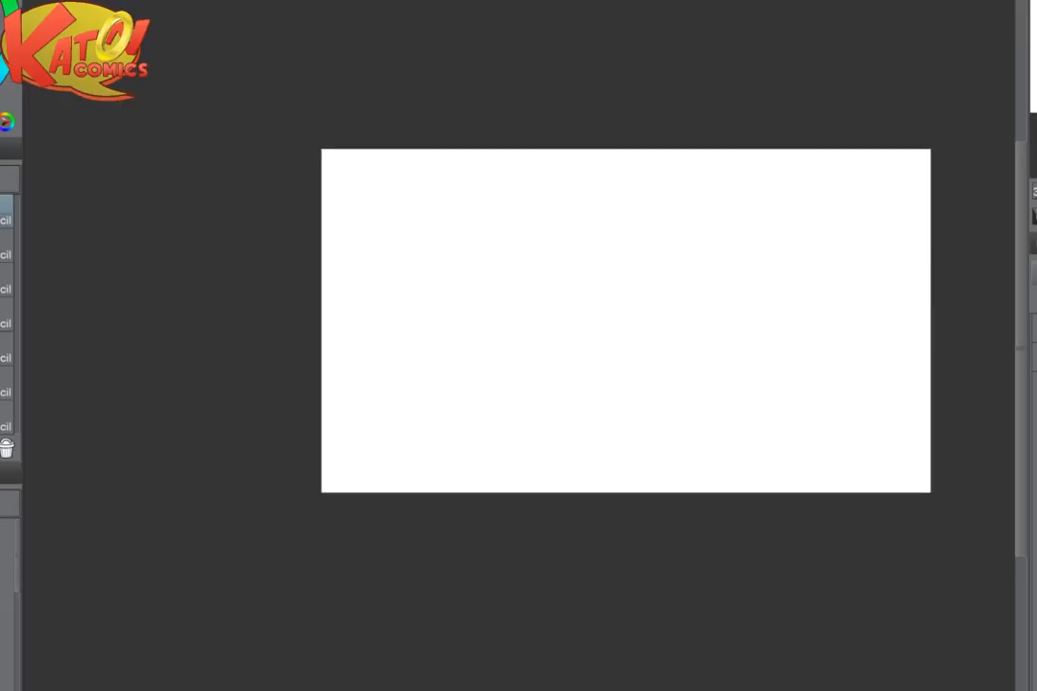
pyautogui.hscroll(1, 518, 335)
pyautogui.hscroll(1, 519, 335)
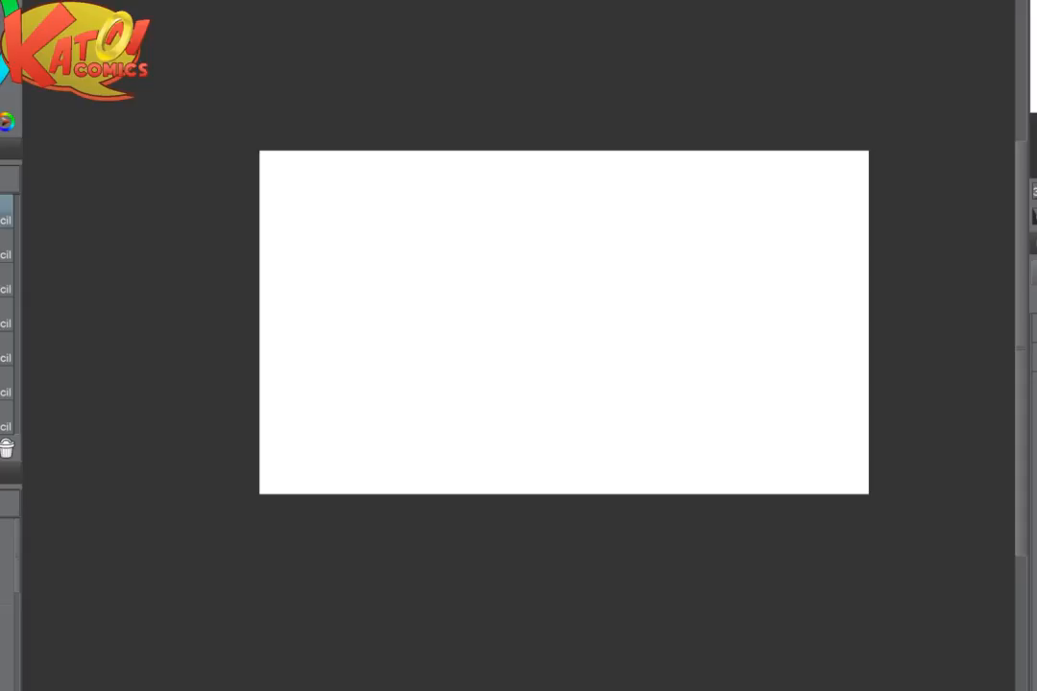
pyautogui.scroll(5, 446, 324)
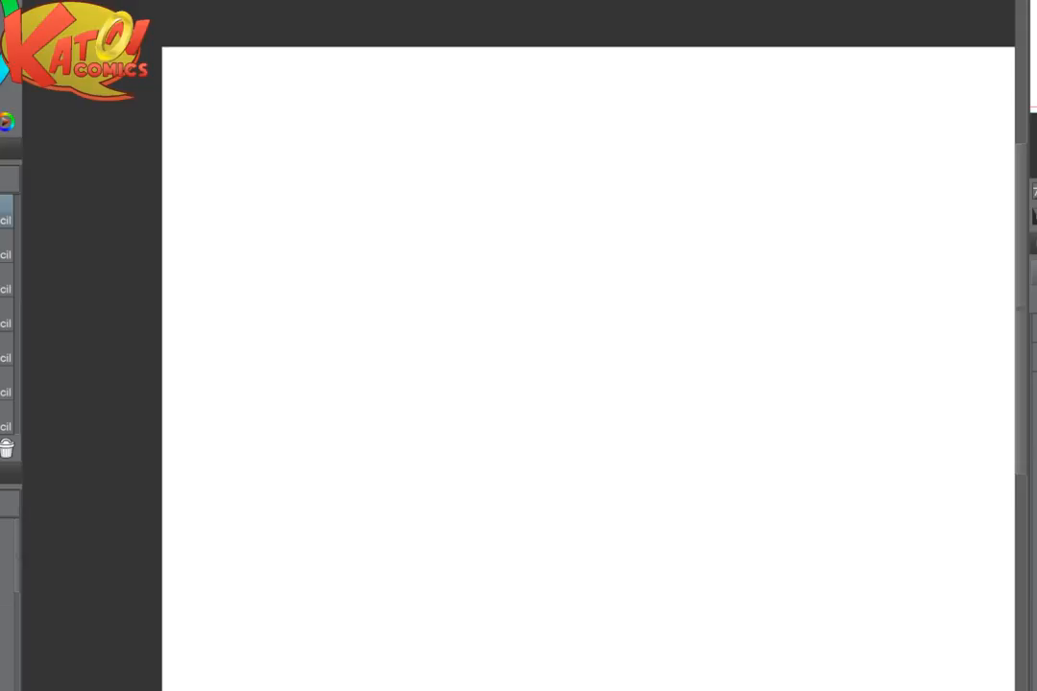
pyautogui.scroll(-2, 587, 369)
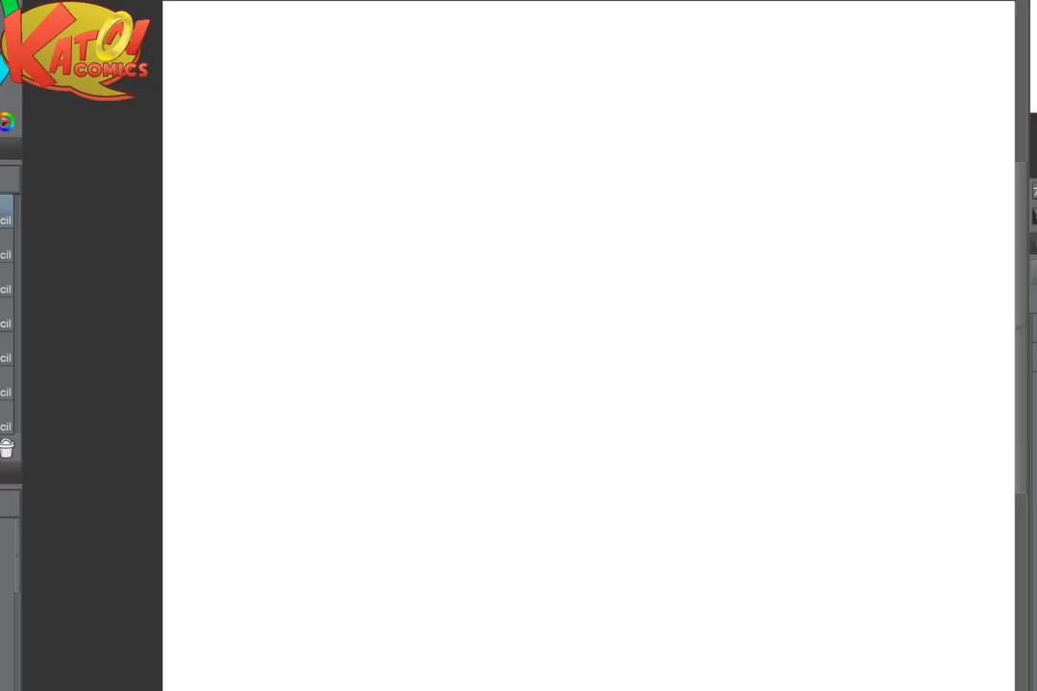
pyautogui.scroll(1, 540, 271)
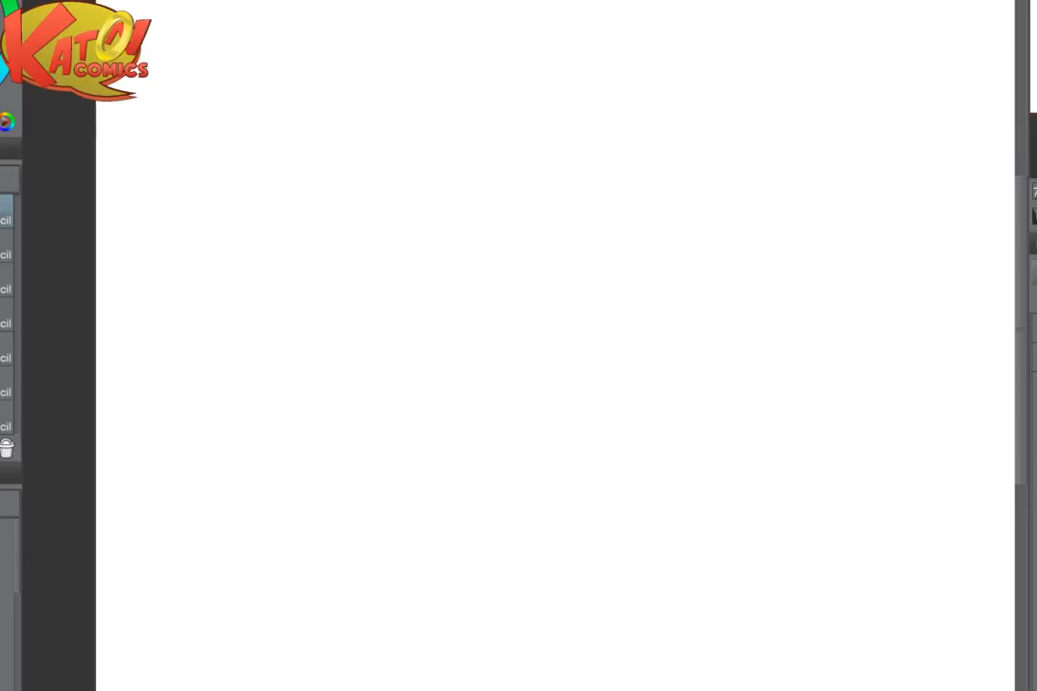
pyautogui.moveTo(284, 232)
pyautogui.mouseDown()
pyautogui.moveTo(320, 274)
pyautogui.moveTo(468, 351)
pyautogui.mouseUp()
pyautogui.hotkey('ctrl', 'z')
pyautogui.press('p')
pyautogui.press('p')
pyautogui.moveTo(485, 336); pyautogui.dragTo(435, 408)
pyautogui.moveTo(435, 408); pyautogui.dragTo(424, 413)
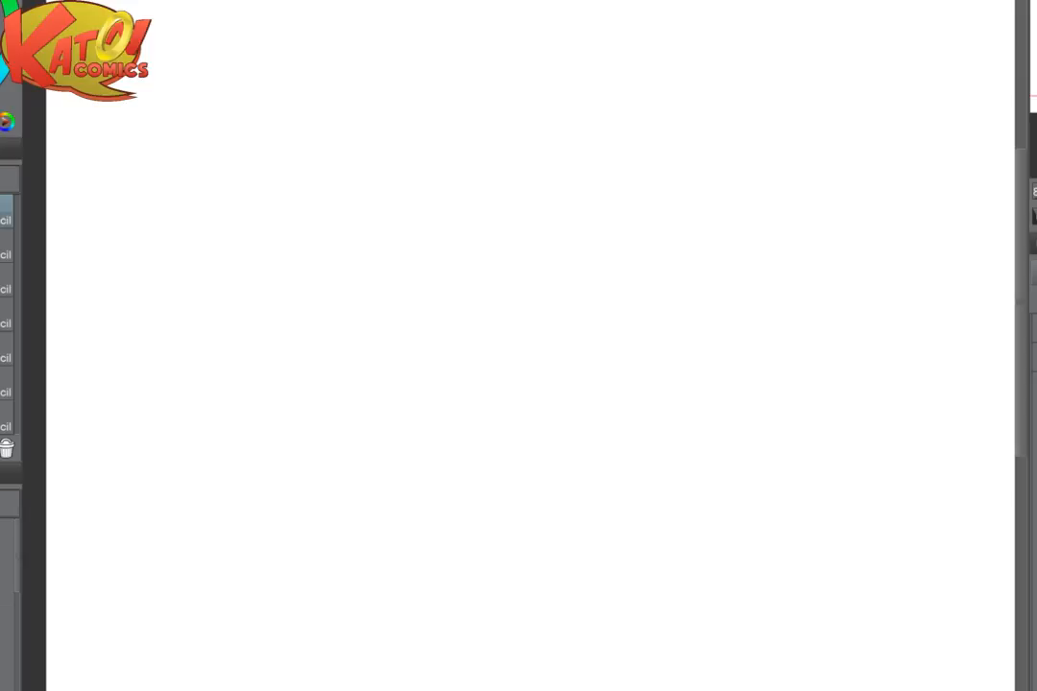
pyautogui.moveTo(733, 615); pyautogui.dragTo(794, 579)
pyautogui.moveTo(419, 202)
pyautogui.mouseDown()
pyautogui.moveTo(384, 243)
pyautogui.moveTo(393, 263)
pyautogui.mouseUp()
pyautogui.moveTo(442, 198); pyautogui.dragTo(379, 255)
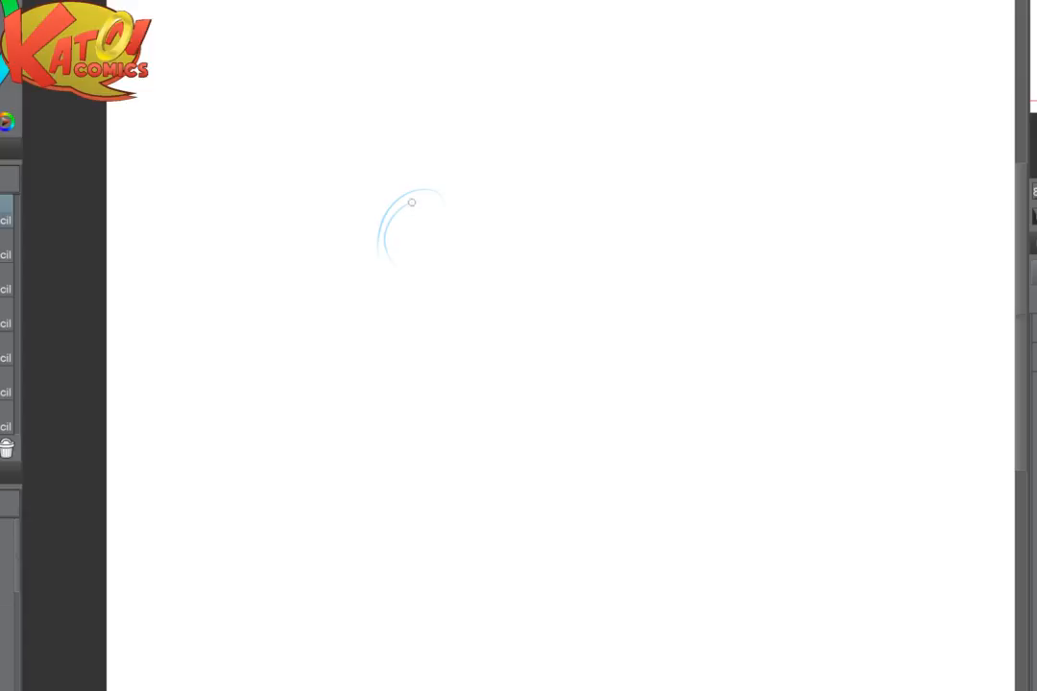
pyautogui.moveTo(412, 203)
pyautogui.mouseDown()
pyautogui.moveTo(386, 249)
pyautogui.moveTo(408, 269)
pyautogui.mouseUp()
pyautogui.moveTo(416, 199)
pyautogui.mouseDown()
pyautogui.moveTo(392, 213)
pyautogui.moveTo(379, 269)
pyautogui.moveTo(397, 267)
pyautogui.mouseUp()
pyautogui.moveTo(445, 303); pyautogui.dragTo(353, 187)
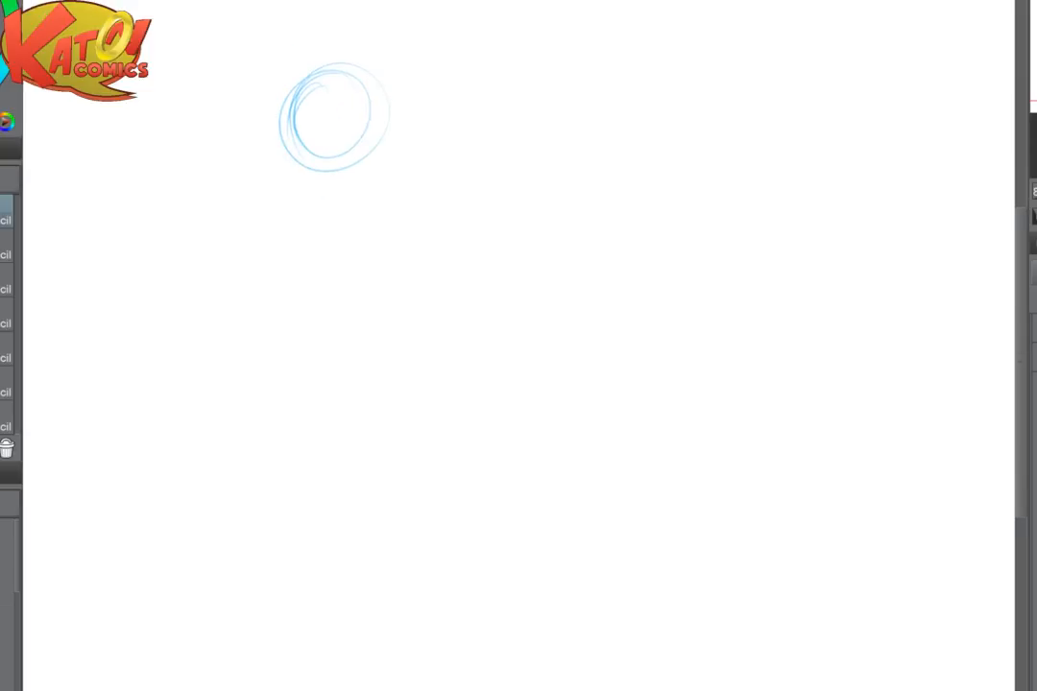
pyautogui.scroll(-2, 469, 192)
pyautogui.scroll(4, 469, 244)
pyautogui.hotkey('ctrl', 'z')
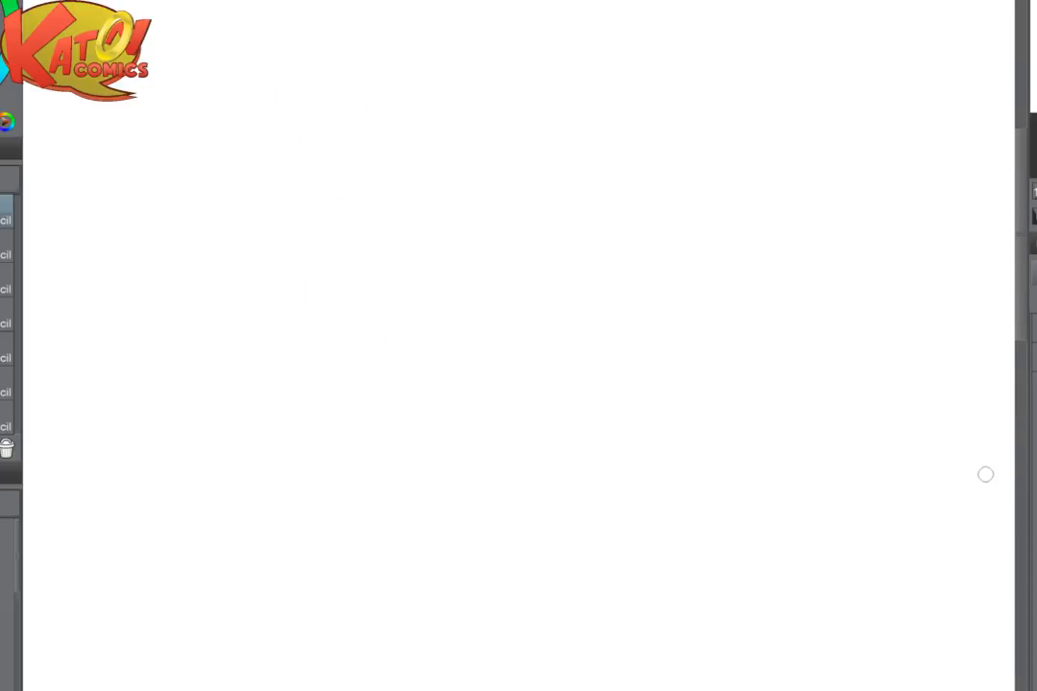
# - Sketch a round head in light blue pencil and mark its vertical centre line and horizontal eye line
pyautogui.moveTo(397, 127)
pyautogui.mouseDown()
pyautogui.moveTo(372, 184)
pyautogui.moveTo(405, 91)
pyautogui.moveTo(448, 221)
pyautogui.moveTo(364, 107)
pyautogui.moveTo(496, 201)
pyautogui.moveTo(346, 129)
pyautogui.moveTo(525, 168)
pyautogui.moveTo(370, 114)
pyautogui.moveTo(379, 97)
pyautogui.moveTo(337, 155)
pyautogui.moveTo(413, 80)
pyautogui.moveTo(366, 104)
pyautogui.moveTo(448, 69)
pyautogui.moveTo(425, 69)
pyautogui.moveTo(476, 81)
pyautogui.moveTo(516, 124)
pyautogui.moveTo(499, 93)
pyautogui.moveTo(522, 118)
pyautogui.moveTo(490, 219)
pyautogui.moveTo(518, 146)
pyautogui.mouseUp()
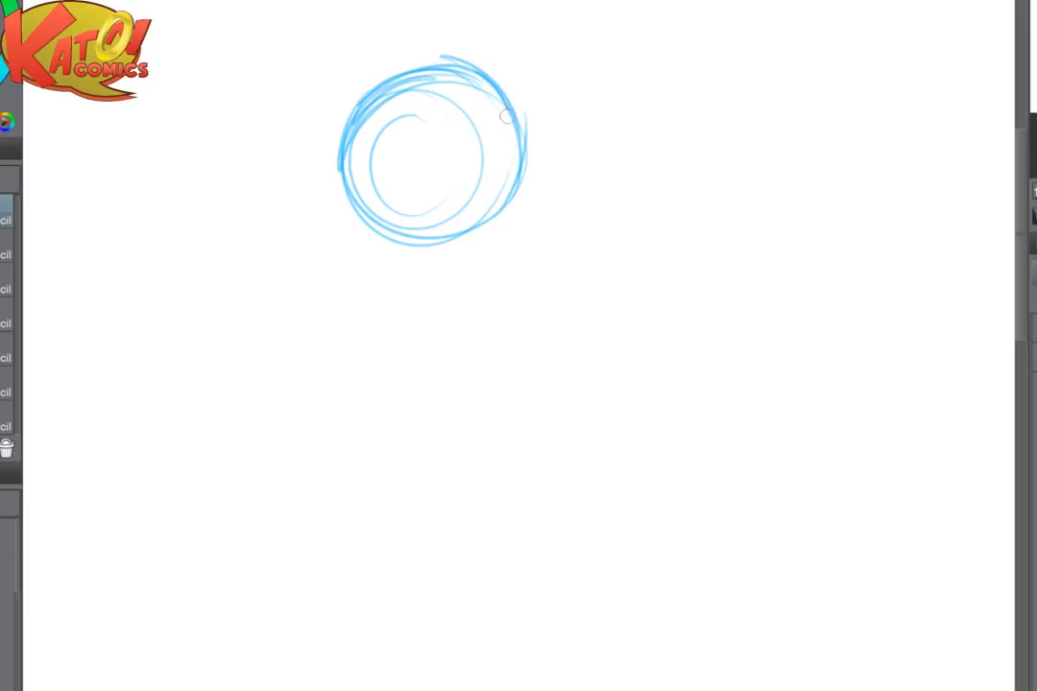
pyautogui.moveTo(428, 62); pyautogui.dragTo(348, 102)
pyautogui.moveTo(423, 60)
pyautogui.mouseDown()
pyautogui.moveTo(340, 104)
pyautogui.moveTo(421, 57)
pyautogui.moveTo(365, 103)
pyautogui.moveTo(377, 56)
pyautogui.mouseUp()
pyautogui.moveTo(340, 152)
pyautogui.mouseDown()
pyautogui.moveTo(351, 104)
pyautogui.moveTo(402, 71)
pyautogui.moveTo(338, 91)
pyautogui.mouseUp()
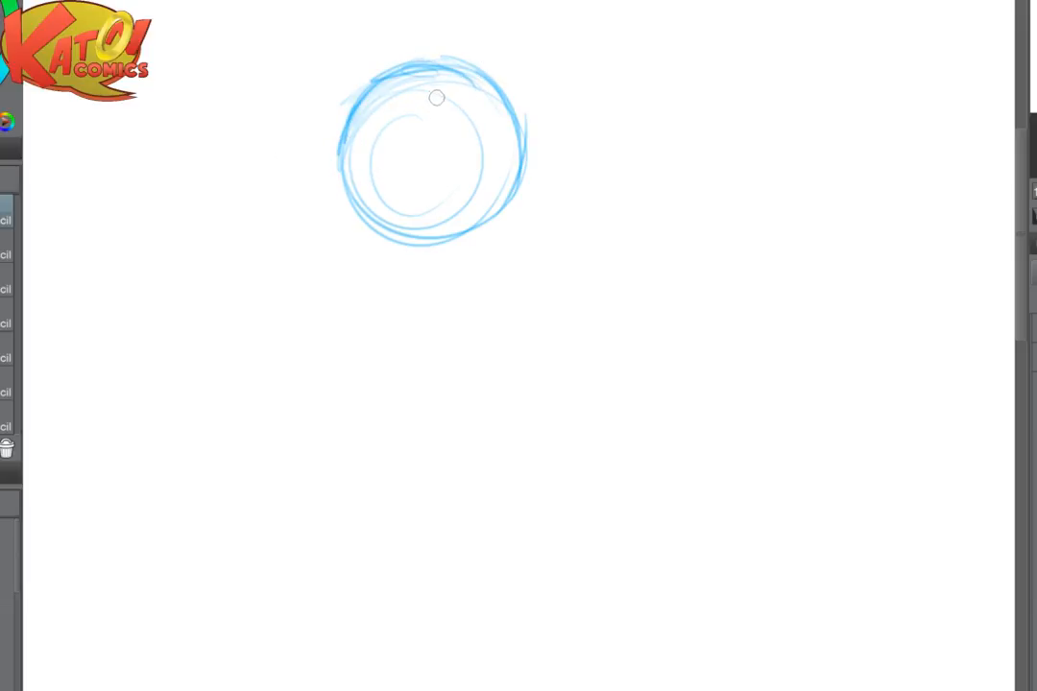
pyautogui.moveTo(457, 68); pyautogui.dragTo(443, 203)
pyautogui.moveTo(463, 149)
pyautogui.mouseDown()
pyautogui.moveTo(392, 149)
pyautogui.moveTo(471, 160)
pyautogui.mouseUp()
pyautogui.moveTo(392, 150); pyautogui.dragTo(499, 156)
# - Sketch the neck and collar under the head, and rough in the shoulder line and the middle of the chest
pyautogui.moveTo(382, 223)
pyautogui.mouseDown()
pyautogui.moveTo(388, 248)
pyautogui.moveTo(439, 259)
pyautogui.moveTo(421, 279)
pyautogui.moveTo(437, 226)
pyautogui.mouseUp()
pyautogui.moveTo(361, 200); pyautogui.dragTo(407, 212)
pyautogui.moveTo(399, 217); pyautogui.dragTo(519, 235)
pyautogui.moveTo(428, 232); pyautogui.dragTo(435, 308)
pyautogui.moveTo(447, 255); pyautogui.dragTo(463, 363)
pyautogui.moveTo(354, 382); pyautogui.dragTo(428, 374)
pyautogui.moveTo(476, 212); pyautogui.dragTo(540, 251)
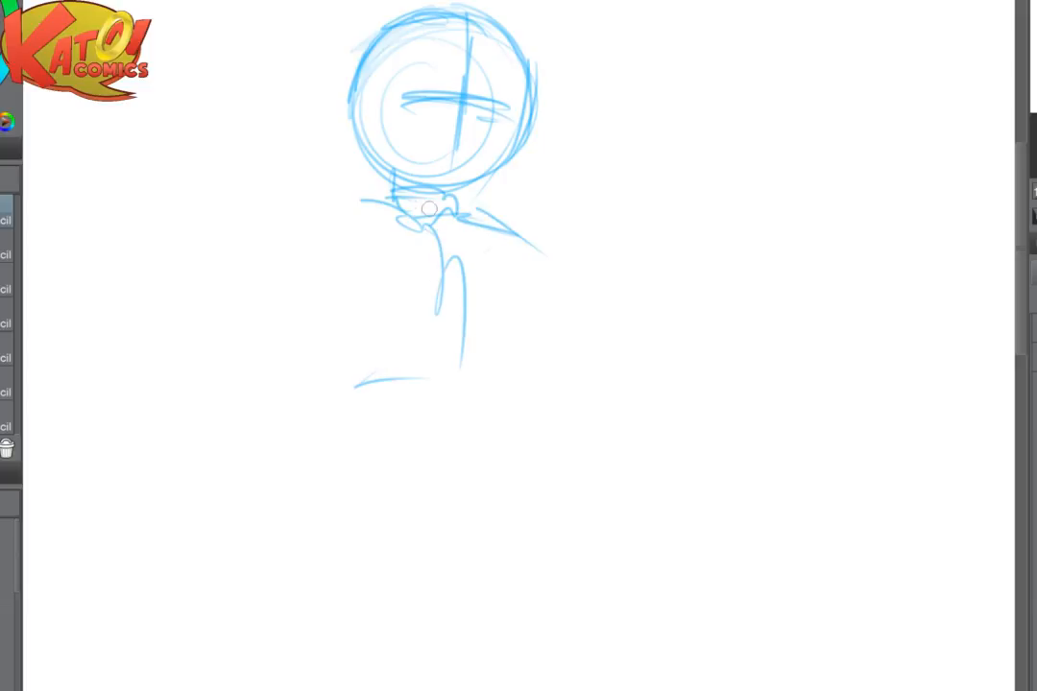
# - Outline a boxy torso below the shoulders and reinforce the neck as a short cylinder
pyautogui.moveTo(394, 200)
pyautogui.mouseDown()
pyautogui.moveTo(340, 198)
pyautogui.moveTo(305, 229)
pyautogui.mouseUp()
pyautogui.moveTo(295, 237)
pyautogui.mouseDown()
pyautogui.moveTo(301, 322)
pyautogui.moveTo(304, 243)
pyautogui.mouseUp()
pyautogui.moveTo(312, 231)
pyautogui.mouseDown()
pyautogui.moveTo(356, 393)
pyautogui.moveTo(434, 403)
pyautogui.mouseUp()
pyautogui.moveTo(505, 247)
pyautogui.mouseDown()
pyautogui.moveTo(523, 316)
pyautogui.moveTo(521, 253)
pyautogui.moveTo(490, 313)
pyautogui.moveTo(399, 301)
pyautogui.mouseUp()
pyautogui.moveTo(528, 213); pyautogui.dragTo(518, 257)
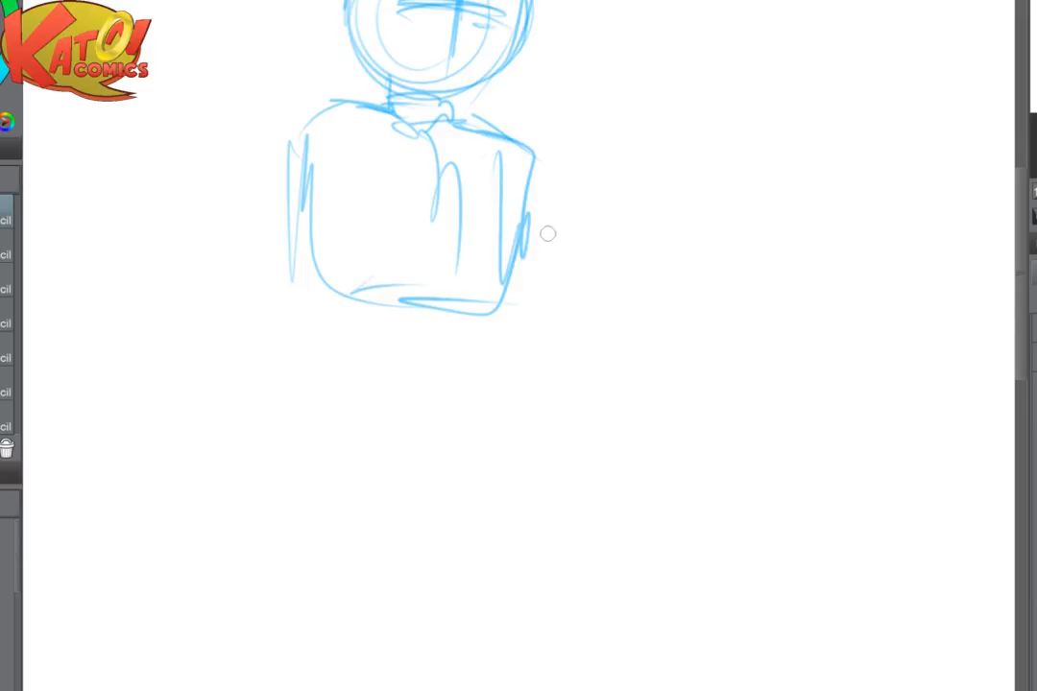
pyautogui.moveTo(609, 17); pyautogui.dragTo(566, 28)
pyautogui.moveTo(452, 91)
pyautogui.mouseDown()
pyautogui.moveTo(397, 92)
pyautogui.moveTo(451, 125)
pyautogui.mouseUp()
pyautogui.moveTo(449, 102)
pyautogui.mouseDown()
pyautogui.moveTo(397, 93)
pyautogui.moveTo(449, 108)
pyautogui.mouseUp()
pyautogui.moveTo(597, 194)
pyautogui.mouseDown()
pyautogui.moveTo(541, 220)
pyautogui.moveTo(569, 204)
pyautogui.mouseUp()
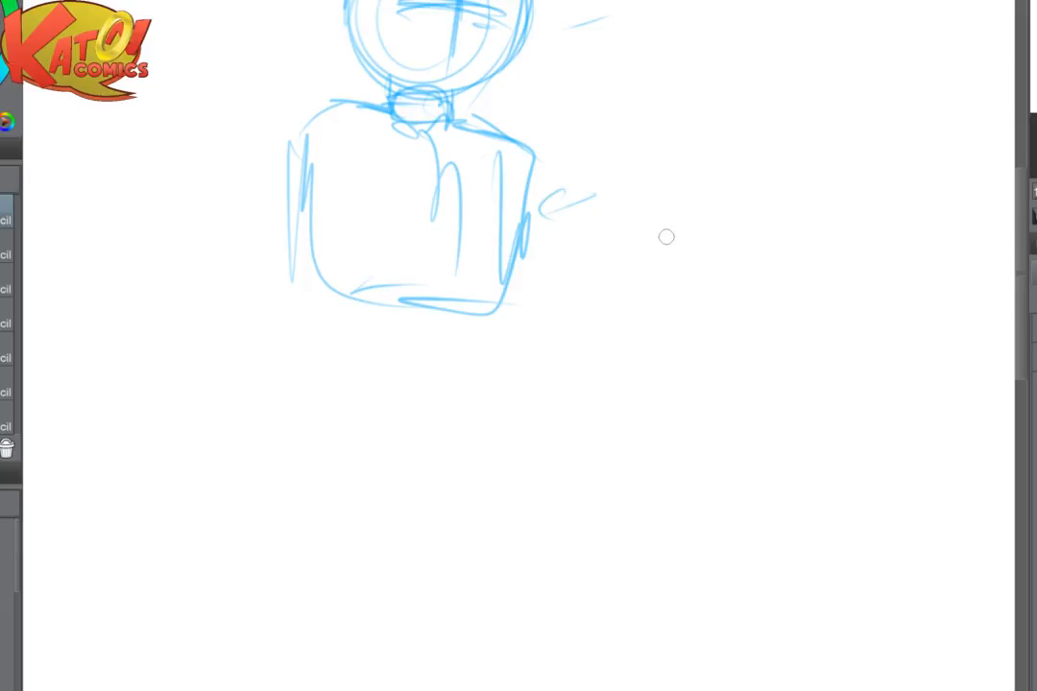
# - Add round shoulder joints at both upper corners of the torso and strengthen the torso's left side
pyautogui.moveTo(320, 158); pyautogui.dragTo(363, 265)
pyautogui.moveTo(313, 113); pyautogui.dragTo(299, 252)
pyautogui.moveTo(308, 164); pyautogui.dragTo(397, 279)
pyautogui.moveTo(304, 102)
pyautogui.mouseDown()
pyautogui.moveTo(315, 147)
pyautogui.moveTo(288, 165)
pyautogui.moveTo(266, 131)
pyautogui.moveTo(315, 99)
pyautogui.mouseUp()
pyautogui.moveTo(557, 158); pyautogui.dragTo(545, 166)
# - Rough in both upper arms below the shoulder joints and sketch a round belly under the chest
pyautogui.moveTo(229, 173); pyautogui.dragTo(288, 156)
pyautogui.moveTo(278, 208)
pyautogui.mouseDown()
pyautogui.moveTo(212, 241)
pyautogui.moveTo(235, 244)
pyautogui.moveTo(234, 261)
pyautogui.moveTo(198, 276)
pyautogui.moveTo(202, 294)
pyautogui.moveTo(270, 178)
pyautogui.moveTo(246, 276)
pyautogui.mouseUp()
pyautogui.moveTo(207, 315); pyautogui.dragTo(269, 329)
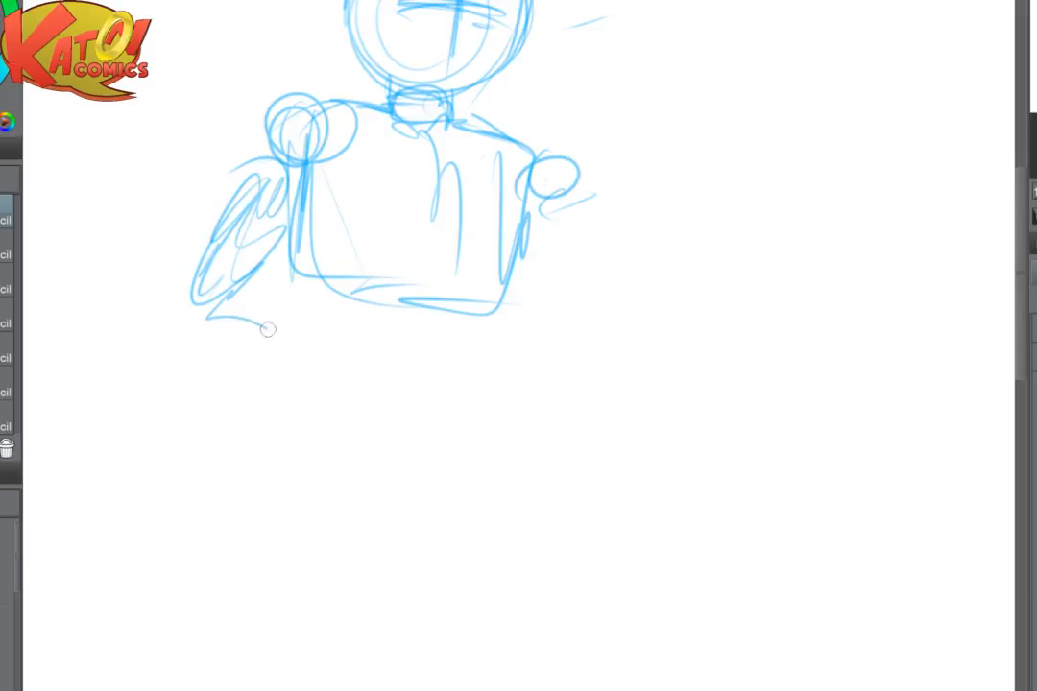
pyautogui.moveTo(559, 224)
pyautogui.mouseDown()
pyautogui.moveTo(562, 282)
pyautogui.moveTo(544, 297)
pyautogui.moveTo(570, 312)
pyautogui.moveTo(551, 326)
pyautogui.moveTo(563, 357)
pyautogui.mouseUp()
pyautogui.moveTo(348, 293)
pyautogui.mouseDown()
pyautogui.moveTo(326, 378)
pyautogui.moveTo(362, 274)
pyautogui.moveTo(435, 355)
pyautogui.mouseUp()
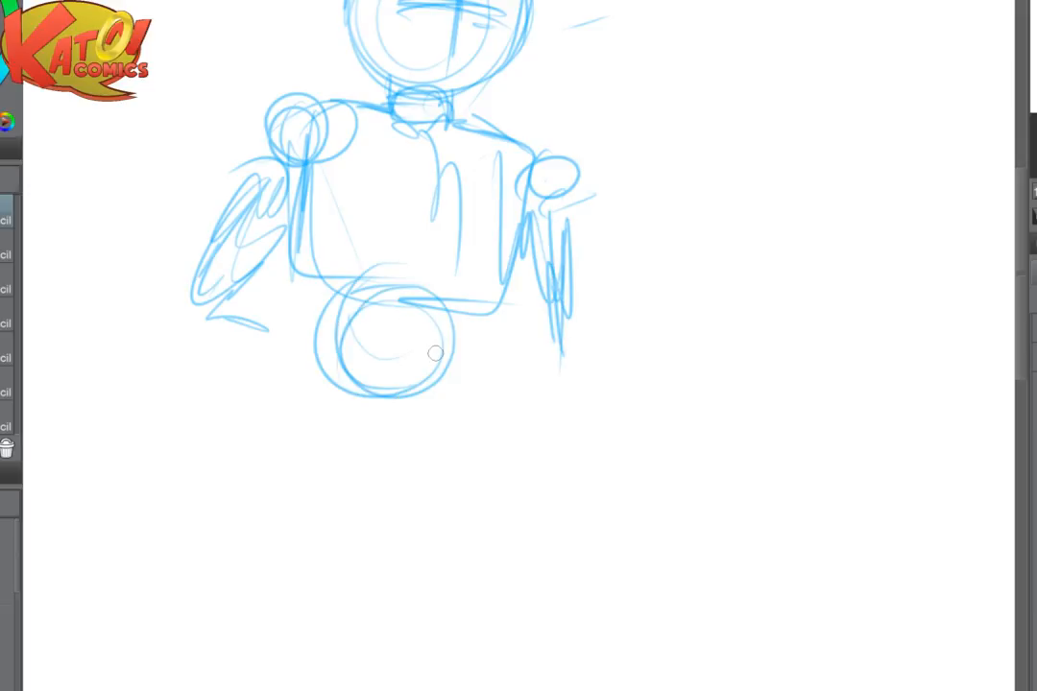
# - Fade the left upper arm with the soft eraser and redraw it narrower, angled outward from the shoulder
pyautogui.moveTo(196, 299)
pyautogui.mouseDown()
pyautogui.moveTo(233, 275)
pyautogui.moveTo(253, 333)
pyautogui.moveTo(212, 337)
pyautogui.moveTo(222, 229)
pyautogui.mouseUp()
pyautogui.press('e')
pyautogui.press('p')
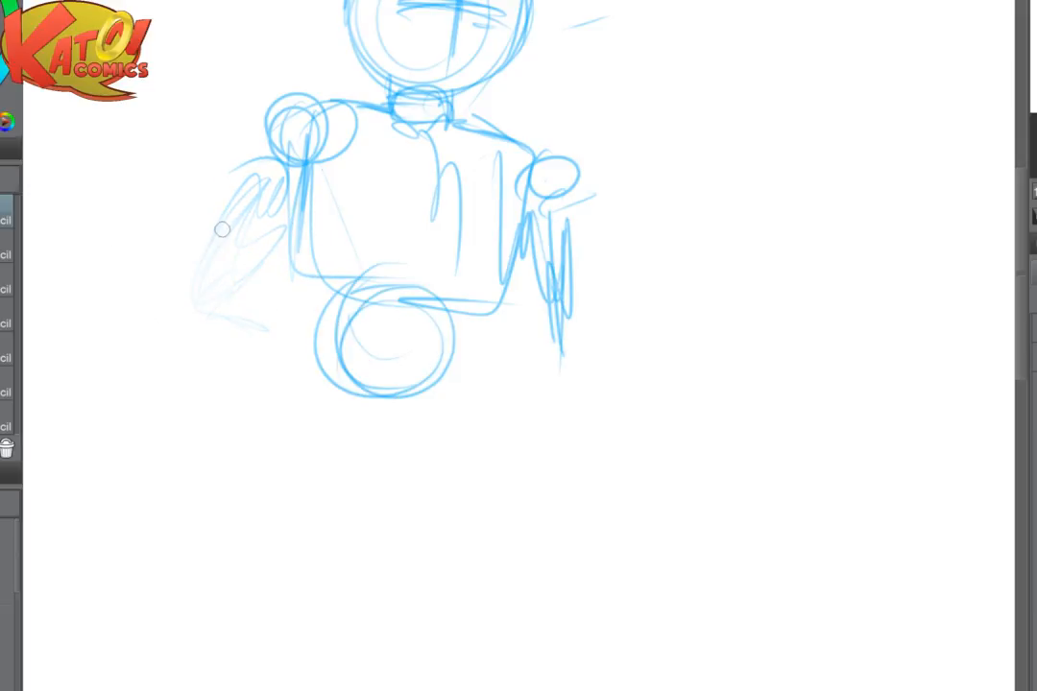
pyautogui.moveTo(274, 149)
pyautogui.mouseDown()
pyautogui.moveTo(253, 177)
pyautogui.moveTo(230, 290)
pyautogui.moveTo(232, 257)
pyautogui.mouseUp()
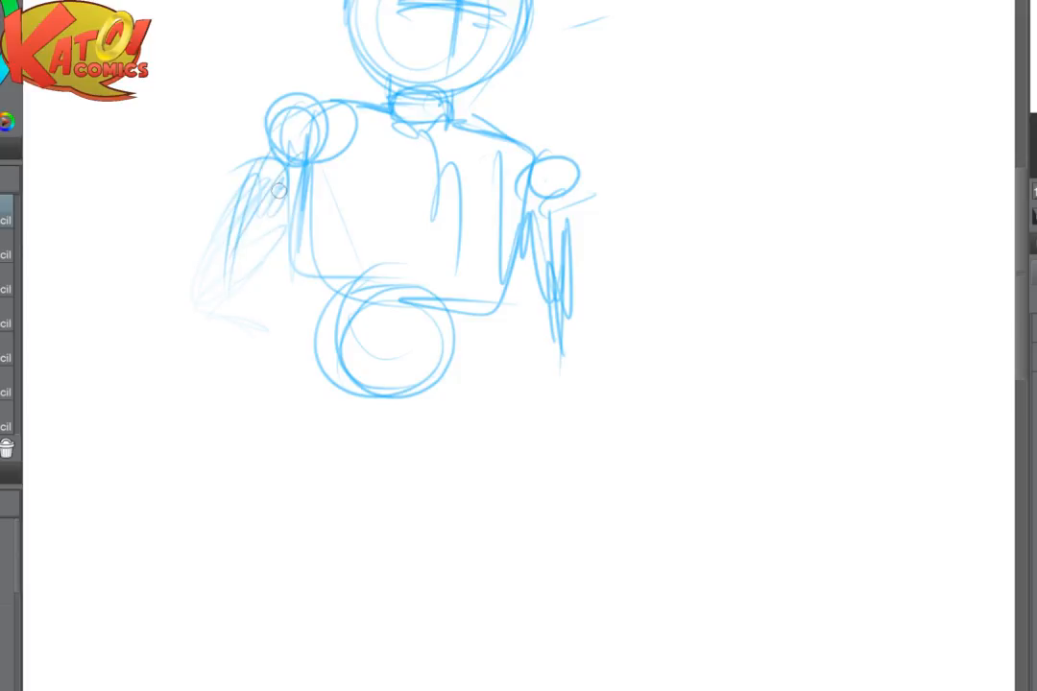
pyautogui.moveTo(286, 180)
pyautogui.mouseDown()
pyautogui.moveTo(244, 212)
pyautogui.moveTo(202, 302)
pyautogui.mouseUp()
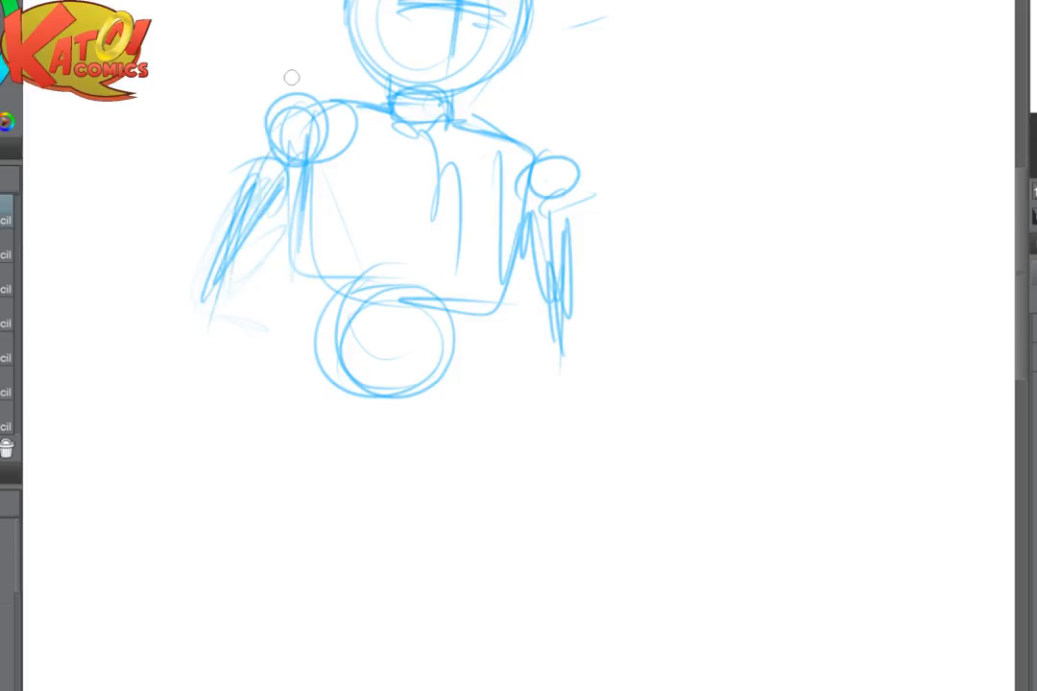
# - Fade the left shoulder joint with the eraser and redraw the shoulder line sloping down from the neck
pyautogui.press('e')
pyautogui.moveTo(288, 115)
pyautogui.mouseDown()
pyautogui.moveTo(266, 173)
pyautogui.moveTo(227, 125)
pyautogui.mouseUp()
pyautogui.moveTo(386, 109); pyautogui.dragTo(290, 141)
pyautogui.moveTo(392, 107); pyautogui.dragTo(328, 123)
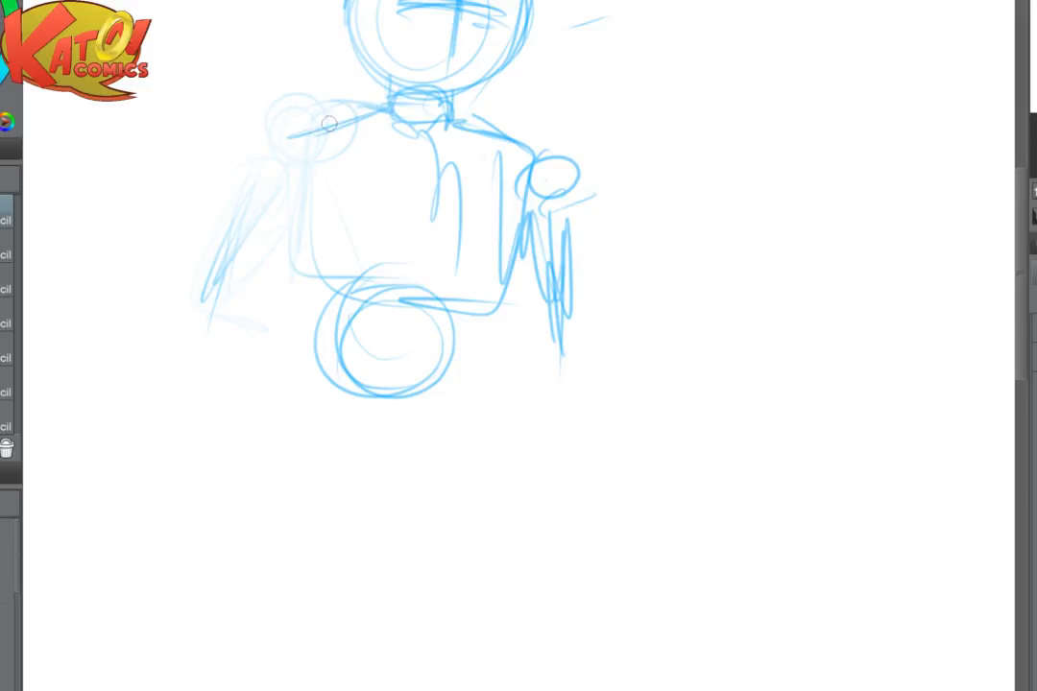
# - Redraw the right shoulder slope and the outer contour of the left shoulder and upper arm to the elbow
pyautogui.moveTo(475, 118); pyautogui.dragTo(547, 175)
pyautogui.moveTo(494, 154); pyautogui.dragTo(520, 173)
pyautogui.moveTo(319, 136); pyautogui.dragTo(264, 153)
pyautogui.moveTo(269, 151)
pyautogui.mouseDown()
pyautogui.moveTo(232, 201)
pyautogui.moveTo(227, 268)
pyautogui.mouseUp()
pyautogui.moveTo(267, 156); pyautogui.dragTo(185, 302)
# - Sketch the left forearm bent back to the waist with a rough hand, and extend the hanging right arm
pyautogui.moveTo(231, 258)
pyautogui.mouseDown()
pyautogui.moveTo(260, 316)
pyautogui.moveTo(317, 360)
pyautogui.moveTo(279, 383)
pyautogui.mouseUp()
pyautogui.moveTo(305, 358); pyautogui.dragTo(333, 411)
pyautogui.moveTo(545, 215); pyautogui.dragTo(548, 391)
pyautogui.moveTo(551, 198)
pyautogui.mouseDown()
pyautogui.moveTo(548, 298)
pyautogui.moveTo(597, 113)
pyautogui.mouseUp()
# - Fade the right shoulder joint with the eraser and draw the torso's left side from the armpit to the waist
pyautogui.press('e')
pyautogui.press('p')
pyautogui.moveTo(488, 127)
pyautogui.mouseDown()
pyautogui.moveTo(520, 154)
pyautogui.moveTo(564, 280)
pyautogui.moveTo(563, 334)
pyautogui.mouseUp()
pyautogui.moveTo(273, 214)
pyautogui.mouseDown()
pyautogui.moveTo(298, 267)
pyautogui.moveTo(310, 353)
pyautogui.mouseUp()
pyautogui.moveTo(295, 254); pyautogui.dragTo(301, 331)
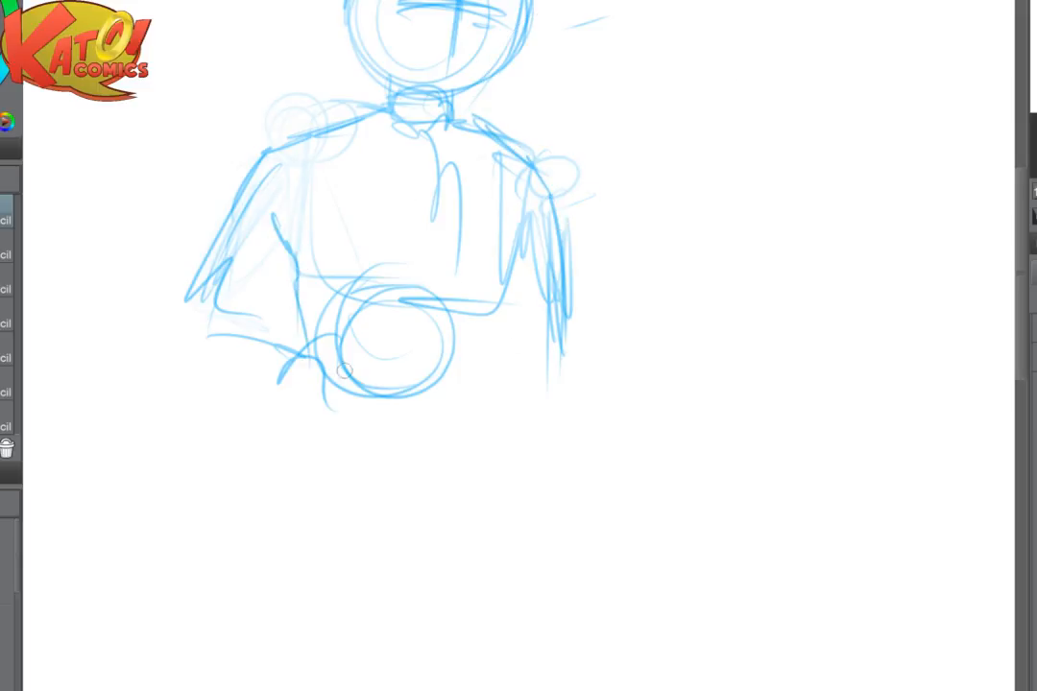
# - Sketch a curved hip line below the belly and redraw the torso's right side tapering to the waist
pyautogui.moveTo(518, 227)
pyautogui.mouseDown()
pyautogui.moveTo(489, 383)
pyautogui.moveTo(464, 414)
pyautogui.mouseUp()
pyautogui.moveTo(309, 403)
pyautogui.mouseDown()
pyautogui.moveTo(421, 405)
pyautogui.moveTo(479, 435)
pyautogui.mouseUp()
pyautogui.moveTo(509, 227)
pyautogui.mouseDown()
pyautogui.moveTo(465, 363)
pyautogui.moveTo(509, 355)
pyautogui.moveTo(553, 257)
pyautogui.moveTo(470, 195)
pyautogui.moveTo(476, 283)
pyautogui.mouseUp()
pyautogui.press('e')
pyautogui.press('p')
pyautogui.moveTo(485, 171); pyautogui.dragTo(473, 321)
pyautogui.moveTo(488, 194); pyautogui.dragTo(461, 367)
# - Draw the torso's vertical centre line from the neck down and a curved line across the chest's lower edge
pyautogui.moveTo(421, 158); pyautogui.dragTo(421, 271)
pyautogui.moveTo(419, 120); pyautogui.dragTo(427, 374)
pyautogui.moveTo(423, 106); pyautogui.dragTo(430, 365)
pyautogui.moveTo(293, 240); pyautogui.dragTo(513, 250)
pyautogui.moveTo(422, 168); pyautogui.dragTo(427, 269)
# - Sketch a round pelvis below the belly and add the top of the left thigh at its lower edge
pyautogui.moveTo(423, 288)
pyautogui.mouseDown()
pyautogui.moveTo(420, 351)
pyautogui.moveTo(338, 444)
pyautogui.mouseUp()
pyautogui.moveTo(374, 375)
pyautogui.mouseDown()
pyautogui.moveTo(336, 452)
pyautogui.moveTo(317, 422)
pyautogui.mouseUp()
pyautogui.moveTo(413, 365); pyautogui.dragTo(394, 447)
pyautogui.moveTo(485, 288)
pyautogui.mouseDown()
pyautogui.moveTo(457, 370)
pyautogui.moveTo(469, 411)
pyautogui.mouseUp()
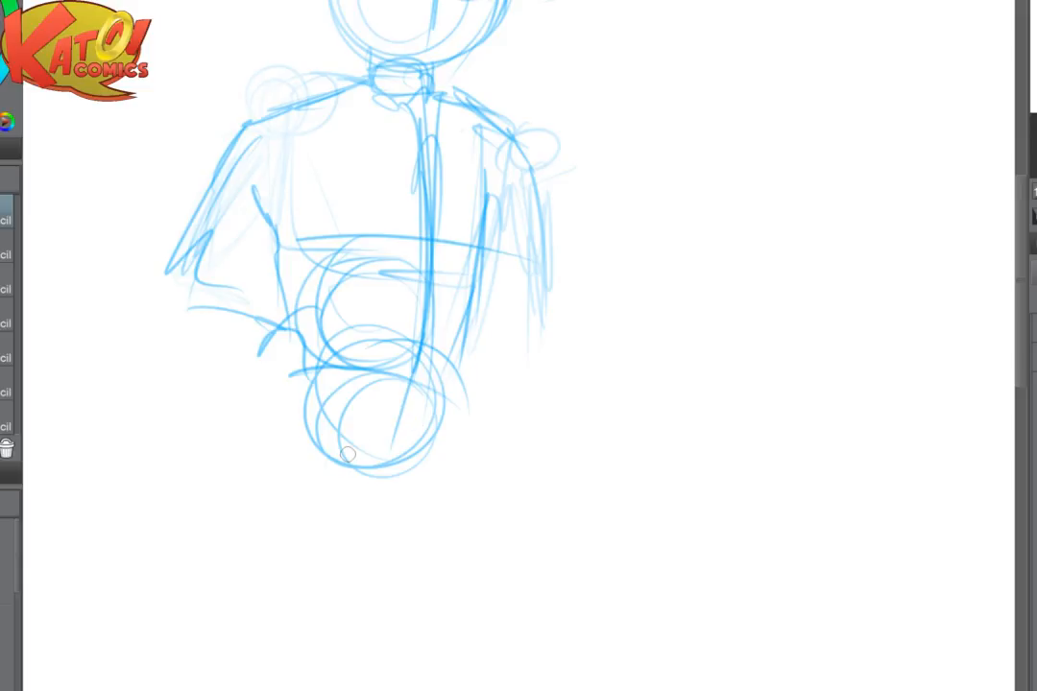
pyautogui.hotkey('ctrl', '-')
pyautogui.moveTo(348, 454); pyautogui.dragTo(410, 307)
pyautogui.moveTo(420, 260)
pyautogui.mouseDown()
pyautogui.moveTo(441, 282)
pyautogui.moveTo(473, 289)
pyautogui.mouseUp()
# - Extend the centre line below the pelvis and lengthen the torso's right side down to the hip
pyautogui.moveTo(519, 195); pyautogui.dragTo(523, 292)
pyautogui.moveTo(508, 129); pyautogui.dragTo(500, 372)
pyautogui.moveTo(501, 211); pyautogui.dragTo(491, 353)
pyautogui.moveTo(553, 111); pyautogui.dragTo(525, 274)
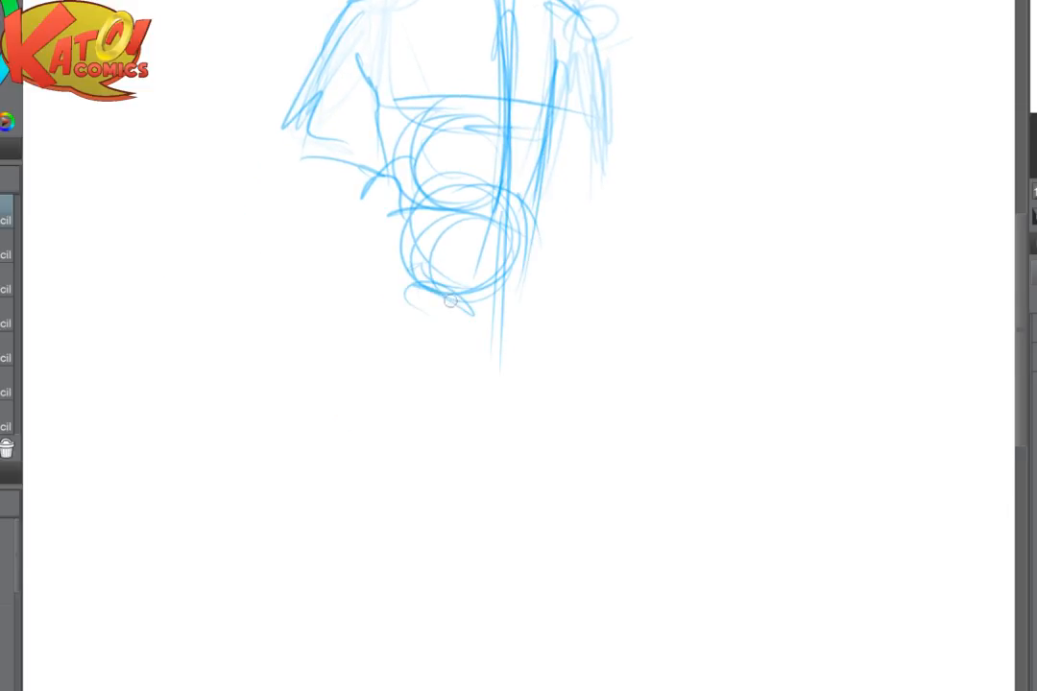
# - Sketch the left thigh angled outward from the pelvis and tapering toward the knee
pyautogui.moveTo(465, 307); pyautogui.dragTo(407, 431)
pyautogui.moveTo(414, 298); pyautogui.dragTo(372, 463)
pyautogui.moveTo(437, 360); pyautogui.dragTo(386, 439)
# - Refine the bent left forearm and the hand on the hip, and redraw the right arm hanging straight down
pyautogui.moveTo(321, 94); pyautogui.dragTo(408, 206)
pyautogui.moveTo(396, 176)
pyautogui.mouseDown()
pyautogui.moveTo(355, 223)
pyautogui.moveTo(397, 234)
pyautogui.mouseUp()
pyautogui.moveTo(410, 175); pyautogui.dragTo(421, 240)
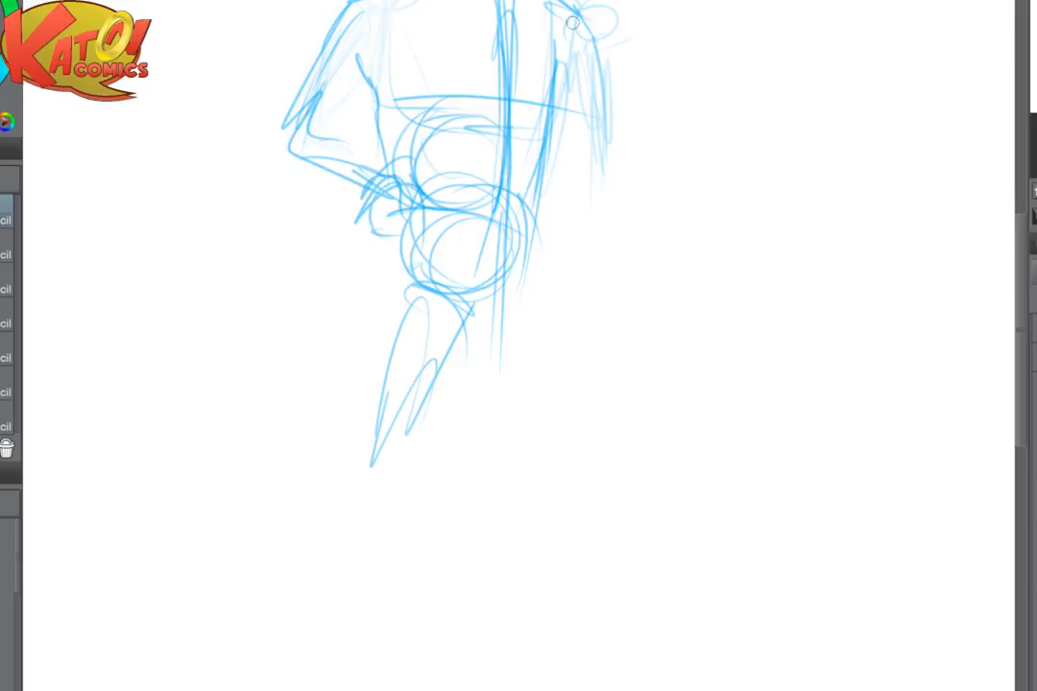
pyautogui.moveTo(573, 21)
pyautogui.mouseDown()
pyautogui.moveTo(486, 199)
pyautogui.moveTo(485, 383)
pyautogui.mouseUp()
pyautogui.moveTo(506, 226); pyautogui.dragTo(500, 351)
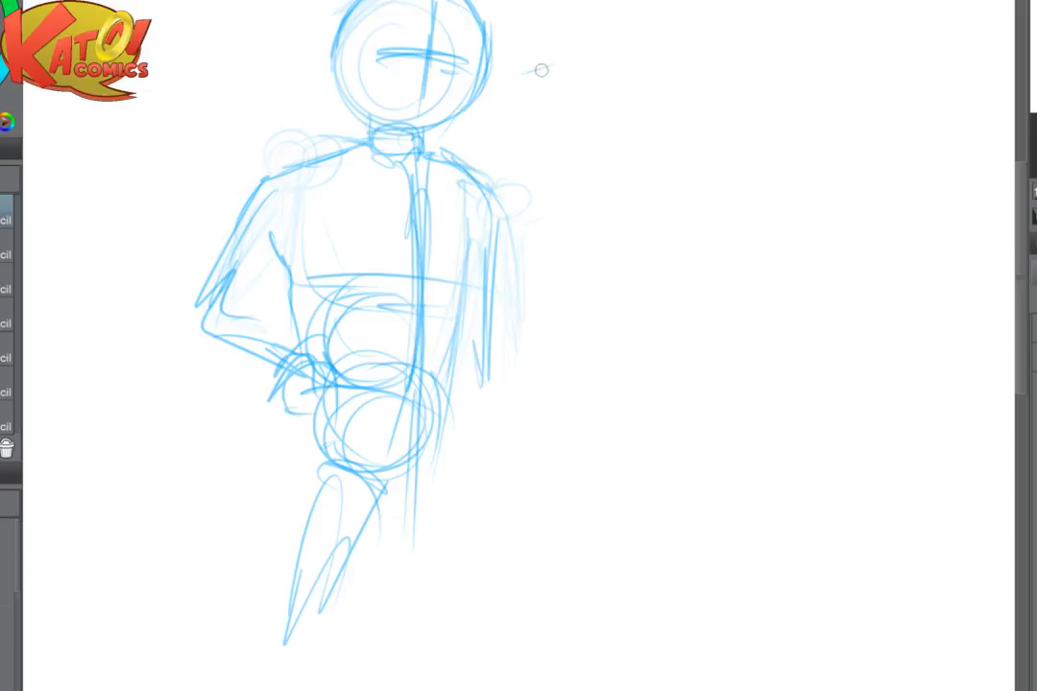
# - Handwrite the dashed notes "Relaxed" and "Confident" beside the figure's head
pyautogui.moveTo(542, 70); pyautogui.dragTo(663, 40)
pyautogui.moveTo(675, 54)
pyautogui.mouseDown()
pyautogui.moveTo(687, 14)
pyautogui.moveTo(716, 52)
pyautogui.moveTo(749, 46)
pyautogui.mouseUp()
pyautogui.moveTo(750, 46); pyautogui.dragTo(763, 27)
pyautogui.moveTo(558, 119); pyautogui.dragTo(580, 118)
pyautogui.moveTo(645, 105)
pyautogui.mouseDown()
pyautogui.moveTo(635, 124)
pyautogui.moveTo(693, 123)
pyautogui.mouseUp()
pyautogui.moveTo(697, 121)
pyautogui.mouseDown()
pyautogui.moveTo(716, 100)
pyautogui.moveTo(722, 124)
pyautogui.moveTo(805, 110)
pyautogui.mouseUp()
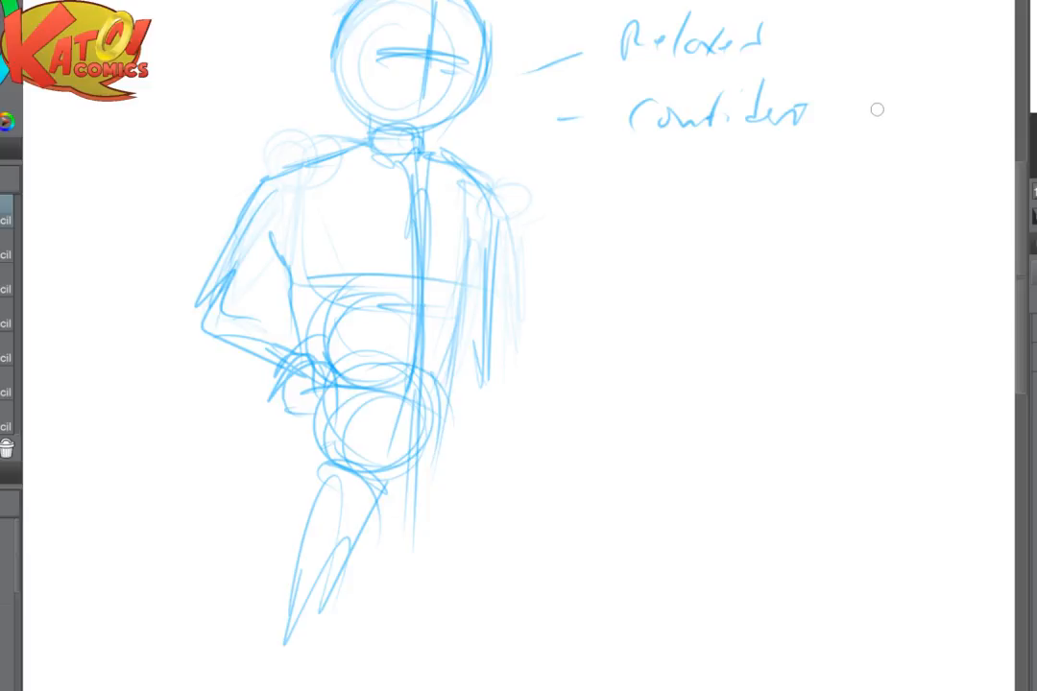
# - Sketch the right thigh straight down from the pelvis with a rounded hip joint and both side contours
pyautogui.moveTo(581, 465)
pyautogui.mouseDown()
pyautogui.moveTo(514, 446)
pyautogui.moveTo(501, 430)
pyautogui.moveTo(554, 419)
pyautogui.moveTo(573, 401)
pyautogui.mouseUp()
pyautogui.moveTo(388, 428); pyautogui.dragTo(397, 500)
pyautogui.moveTo(402, 407); pyautogui.dragTo(410, 466)
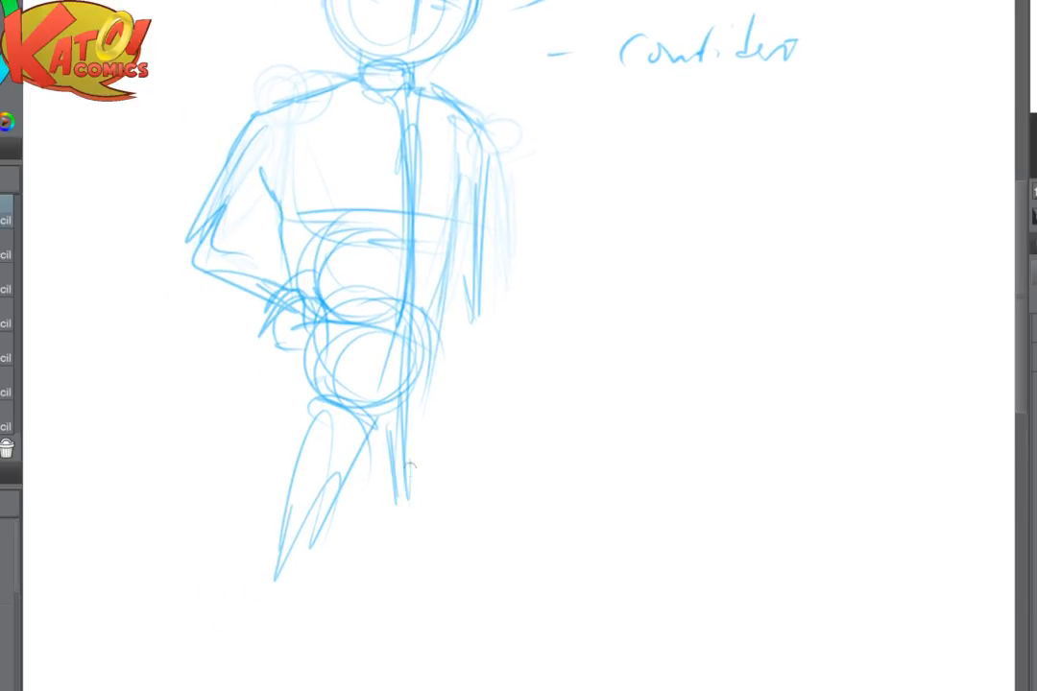
pyautogui.moveTo(398, 423)
pyautogui.mouseDown()
pyautogui.moveTo(426, 399)
pyautogui.moveTo(447, 506)
pyautogui.mouseUp()
pyautogui.moveTo(447, 451); pyautogui.dragTo(447, 534)
pyautogui.moveTo(391, 431); pyautogui.dragTo(412, 537)
pyautogui.moveTo(397, 468); pyautogui.dragTo(427, 574)
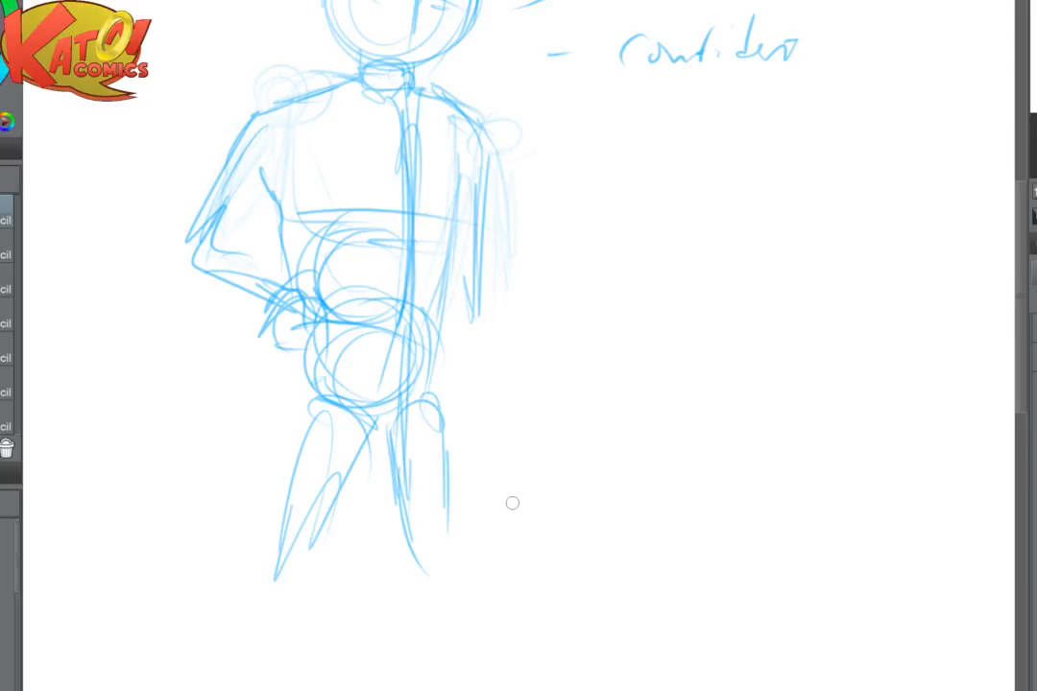
# - Thicken and lengthen the left leg's strokes and extend the right leg's inner contour downward
pyautogui.moveTo(511, 503); pyautogui.dragTo(440, 436)
pyautogui.moveTo(269, 404)
pyautogui.mouseDown()
pyautogui.moveTo(204, 509)
pyautogui.moveTo(197, 537)
pyautogui.moveTo(213, 572)
pyautogui.moveTo(188, 581)
pyautogui.mouseUp()
pyautogui.moveTo(325, 358); pyautogui.dragTo(351, 565)
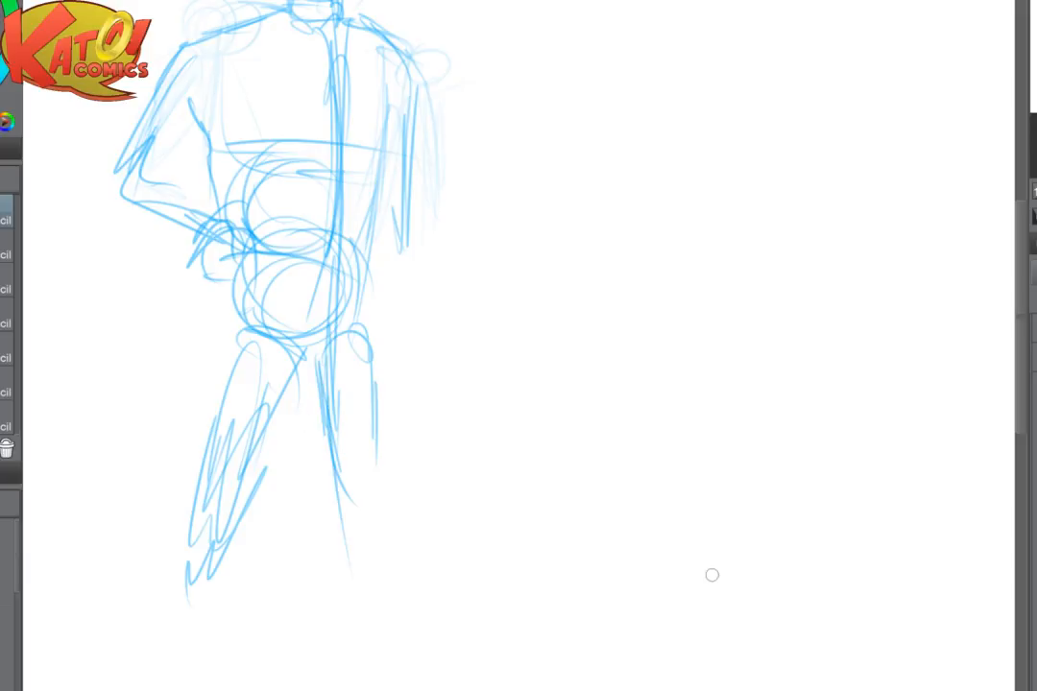
# - Fade the left thigh sketch with the soft eraser
pyautogui.hotkey('ctrl', '-')
pyautogui.hotkey('ctrl', '-')
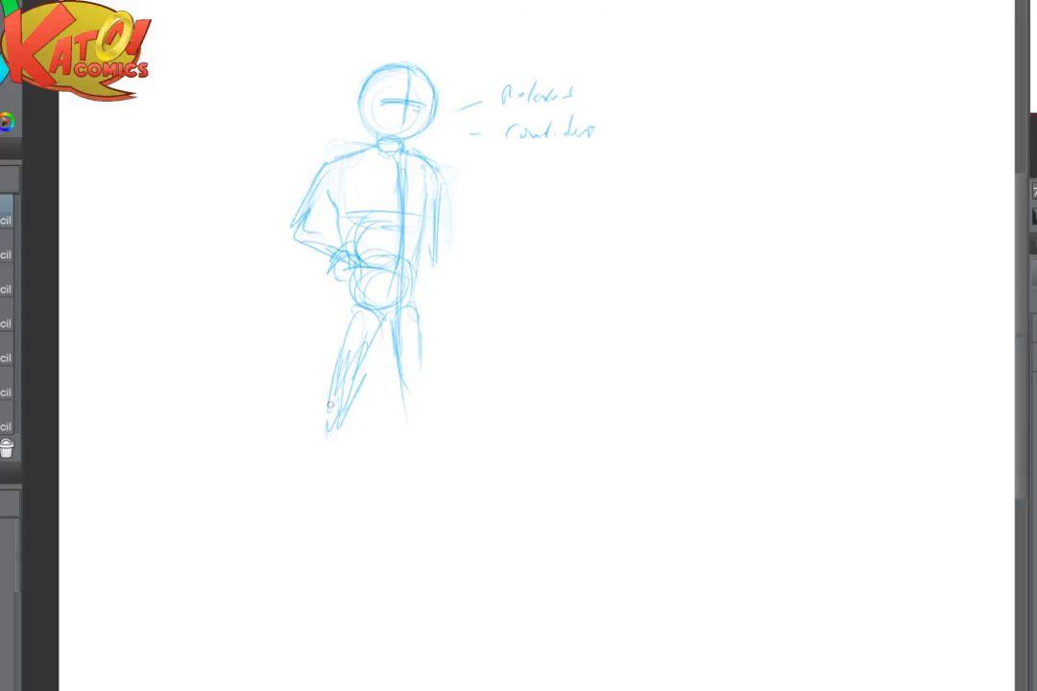
pyautogui.moveTo(330, 404)
pyautogui.mouseDown()
pyautogui.moveTo(327, 434)
pyautogui.moveTo(338, 394)
pyautogui.mouseUp()
pyautogui.hotkey('ctrl', '+')
pyautogui.press('e')
pyautogui.moveTo(288, 331)
pyautogui.mouseDown()
pyautogui.moveTo(266, 489)
pyautogui.moveTo(304, 399)
pyautogui.moveTo(257, 336)
pyautogui.mouseUp()
# - Redraw the left thigh more upright over the faded lines, with inner and outer contours running from the hip
pyautogui.press('p')
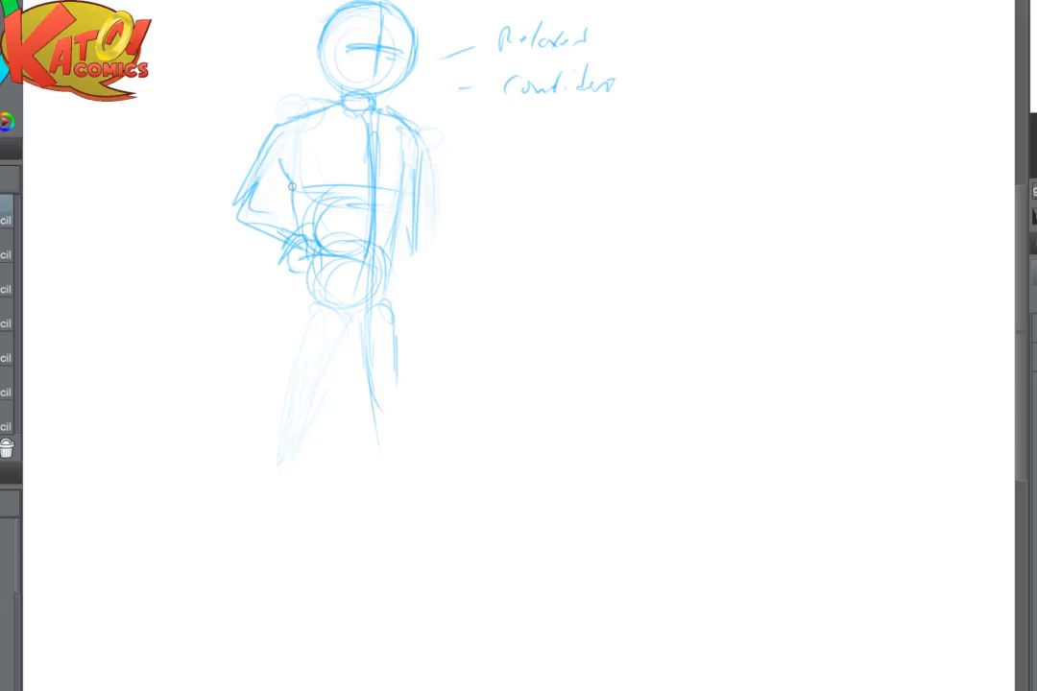
pyautogui.moveTo(313, 263); pyautogui.dragTo(298, 403)
pyautogui.moveTo(309, 288); pyautogui.dragTo(294, 408)
pyautogui.moveTo(361, 317); pyautogui.dragTo(316, 390)
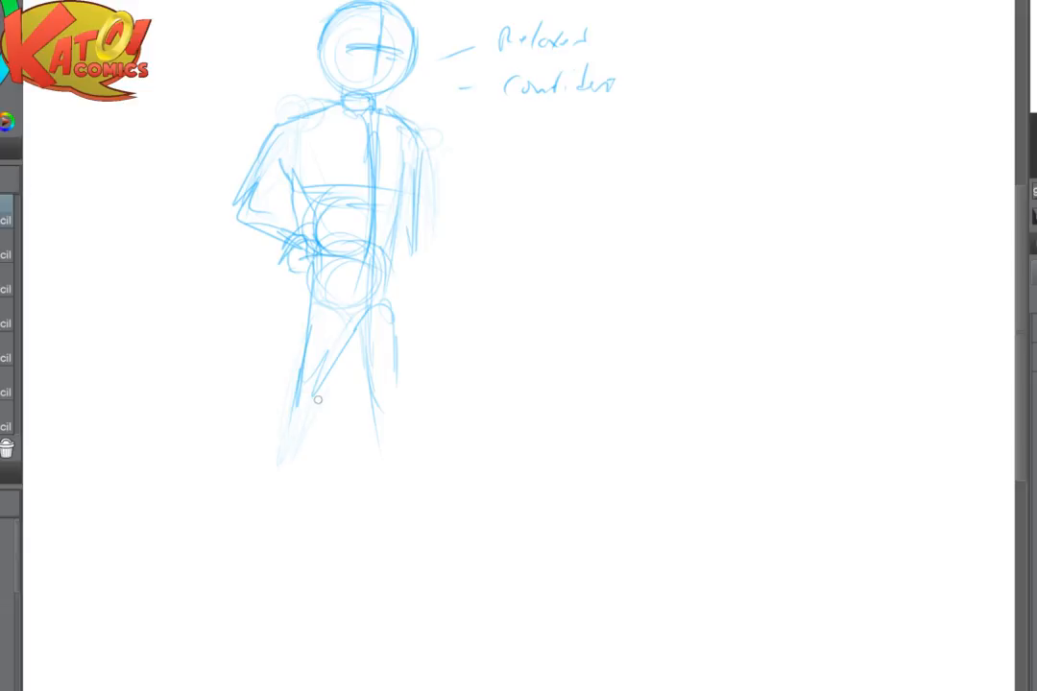
pyautogui.hotkey('alt', 'Tab')
pyautogui.hotkey('alt', 'Tab')
pyautogui.moveTo(310, 306); pyautogui.dragTo(293, 404)
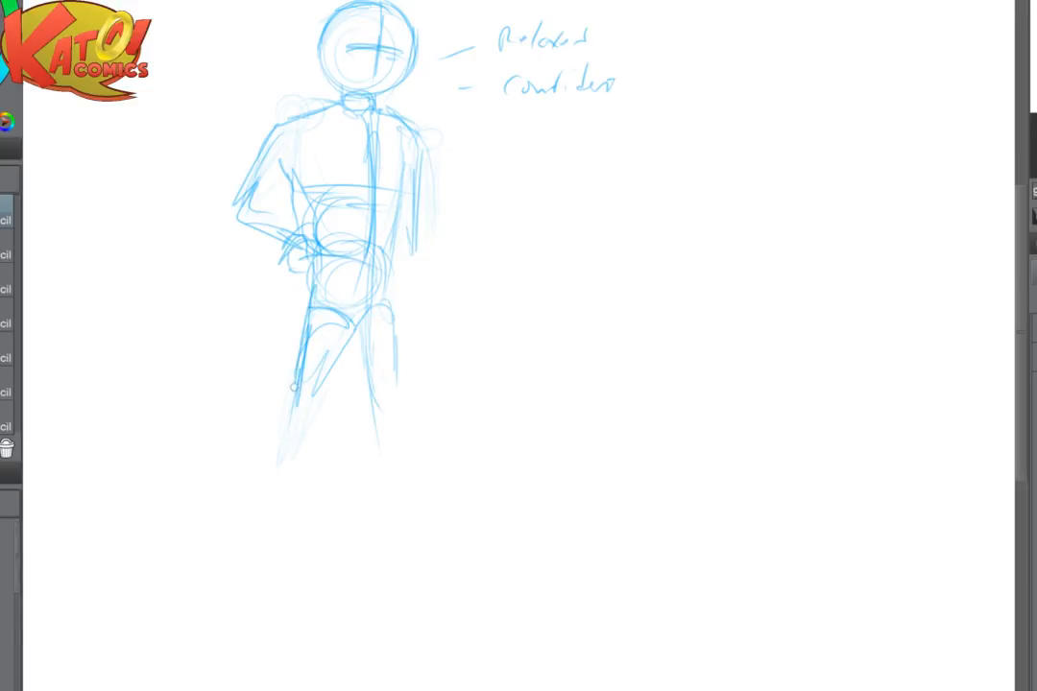
# - Add contour strokes to both thighs and fade the pelvis and upper-leg lines with the soft eraser
pyautogui.moveTo(332, 332); pyautogui.dragTo(326, 382)
pyautogui.moveTo(388, 305); pyautogui.dragTo(400, 358)
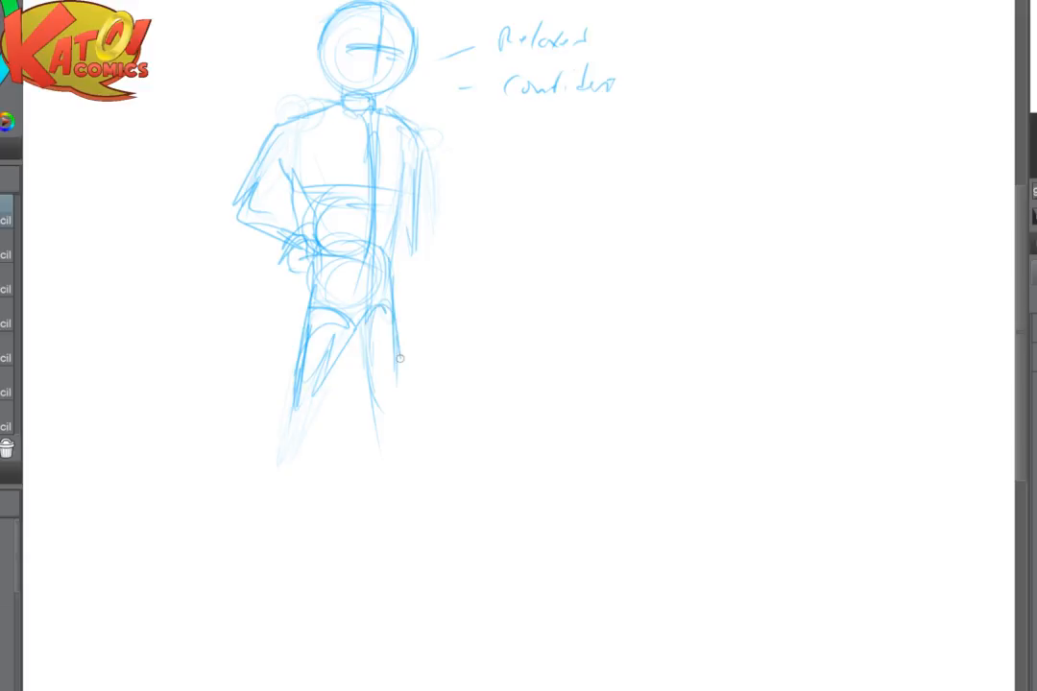
pyautogui.press('e')
pyautogui.moveTo(370, 320)
pyautogui.mouseDown()
pyautogui.moveTo(418, 333)
pyautogui.moveTo(354, 283)
pyautogui.mouseUp()
# - Flip the canvas view horizontally and redraw the pelvis as a darker circle below the waistline
pyautogui.press('h')
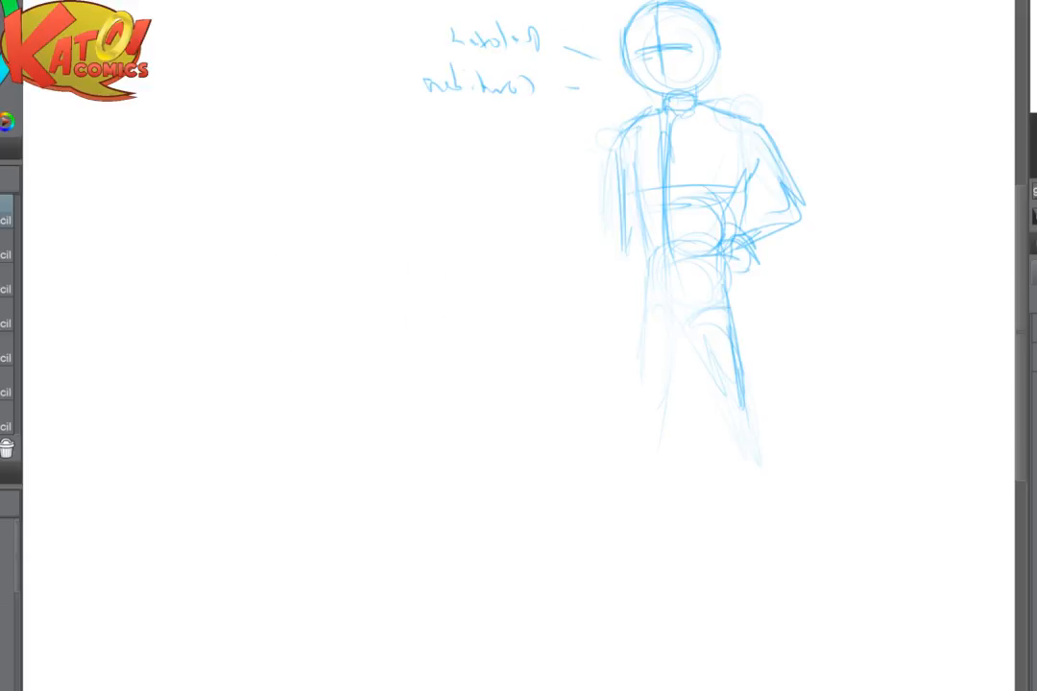
pyautogui.moveTo(672, 336); pyautogui.dragTo(429, 338)
pyautogui.moveTo(400, 162)
pyautogui.mouseDown()
pyautogui.moveTo(404, 226)
pyautogui.moveTo(464, 259)
pyautogui.moveTo(453, 250)
pyautogui.mouseUp()
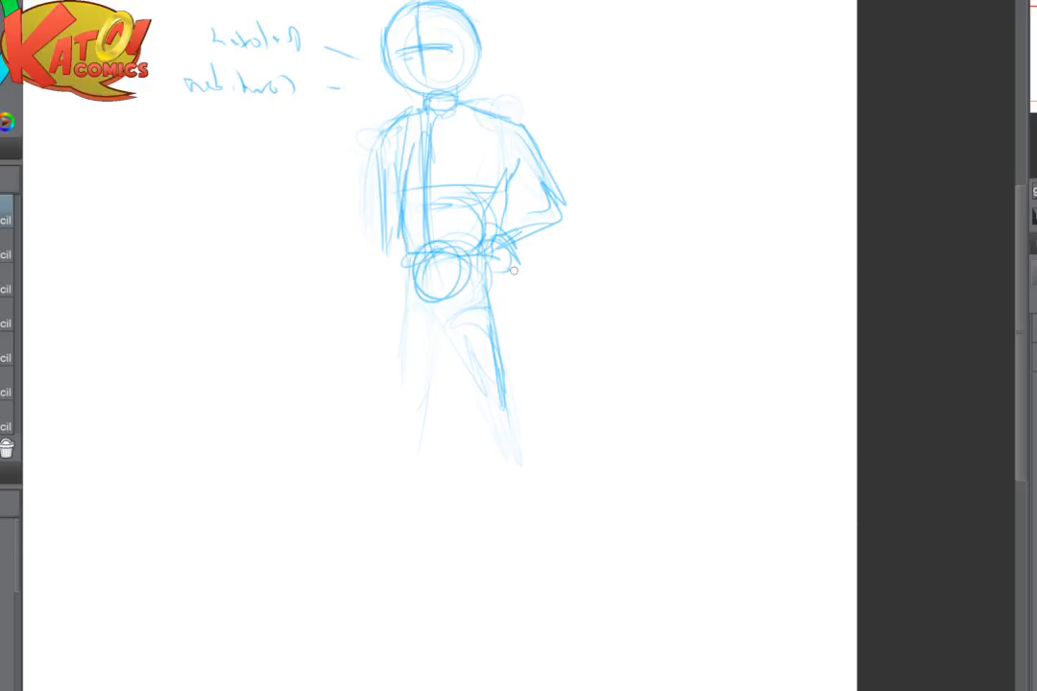
# - Redraw both thighs in the mirrored view with curved hip lines and side contours, and restore the unflipped view
pyautogui.moveTo(431, 304)
pyautogui.mouseDown()
pyautogui.moveTo(474, 305)
pyautogui.moveTo(472, 346)
pyautogui.moveTo(504, 385)
pyautogui.mouseUp()
pyautogui.moveTo(406, 290); pyautogui.dragTo(436, 315)
pyautogui.moveTo(394, 299)
pyautogui.mouseDown()
pyautogui.moveTo(435, 321)
pyautogui.moveTo(388, 341)
pyautogui.moveTo(384, 403)
pyautogui.mouseUp()
pyautogui.moveTo(413, 322); pyautogui.dragTo(405, 384)
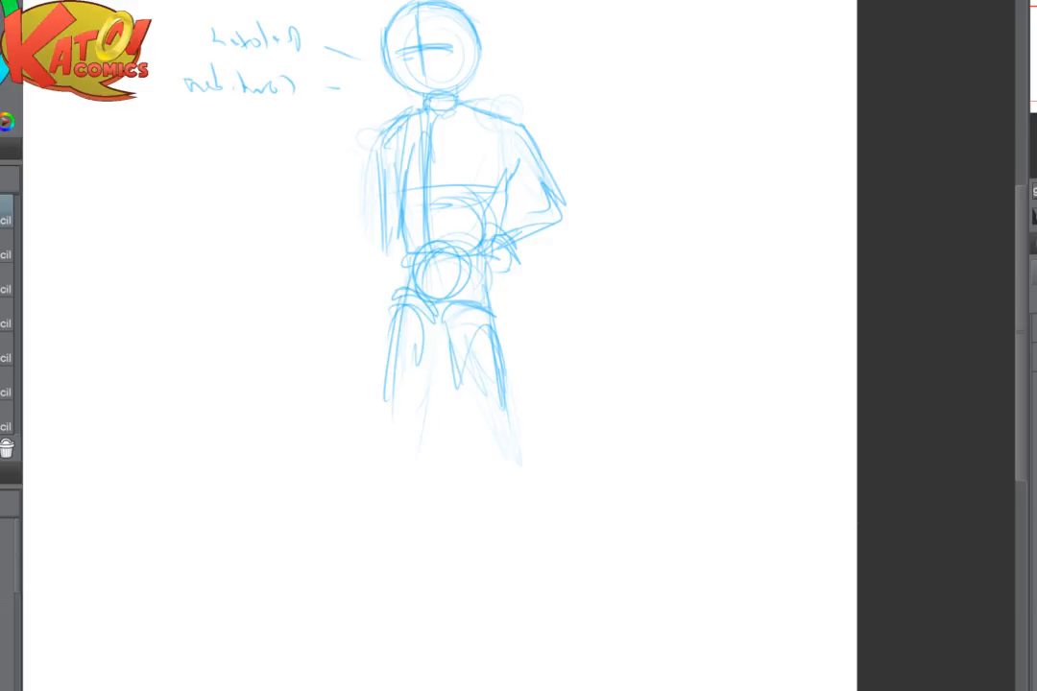
pyautogui.press('h')
pyautogui.moveTo(595, 278); pyautogui.dragTo(499, 271)
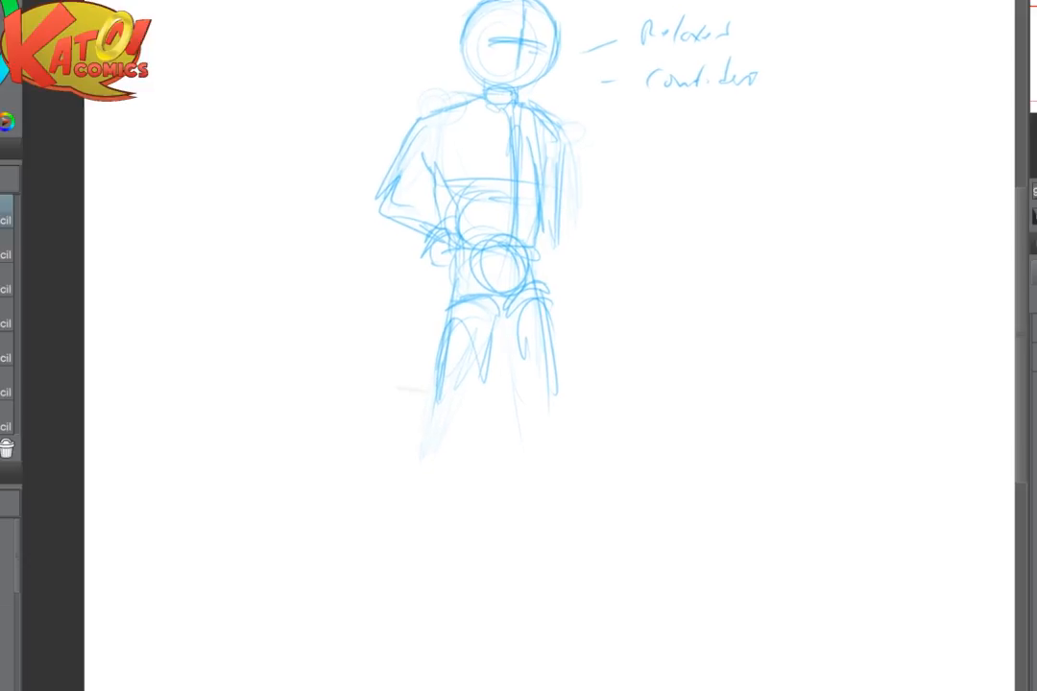
# - Switch to OBS to check the live stream and return to the drawing
pyautogui.hotkey('alt', 'Tab')
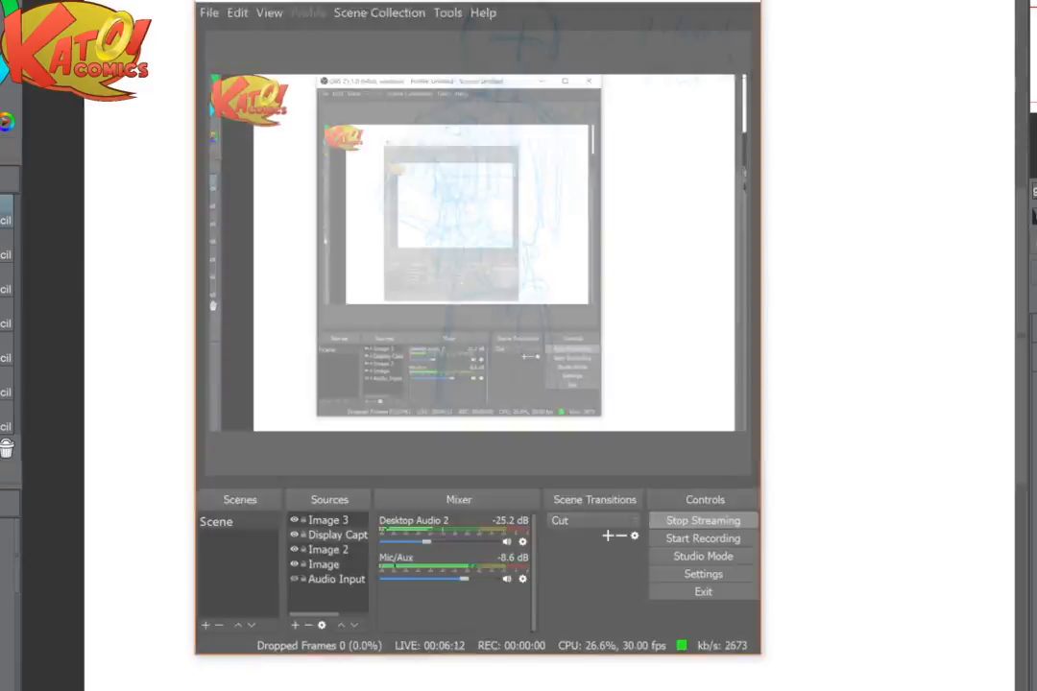
pyautogui.hotkey('alt', 'Tab')
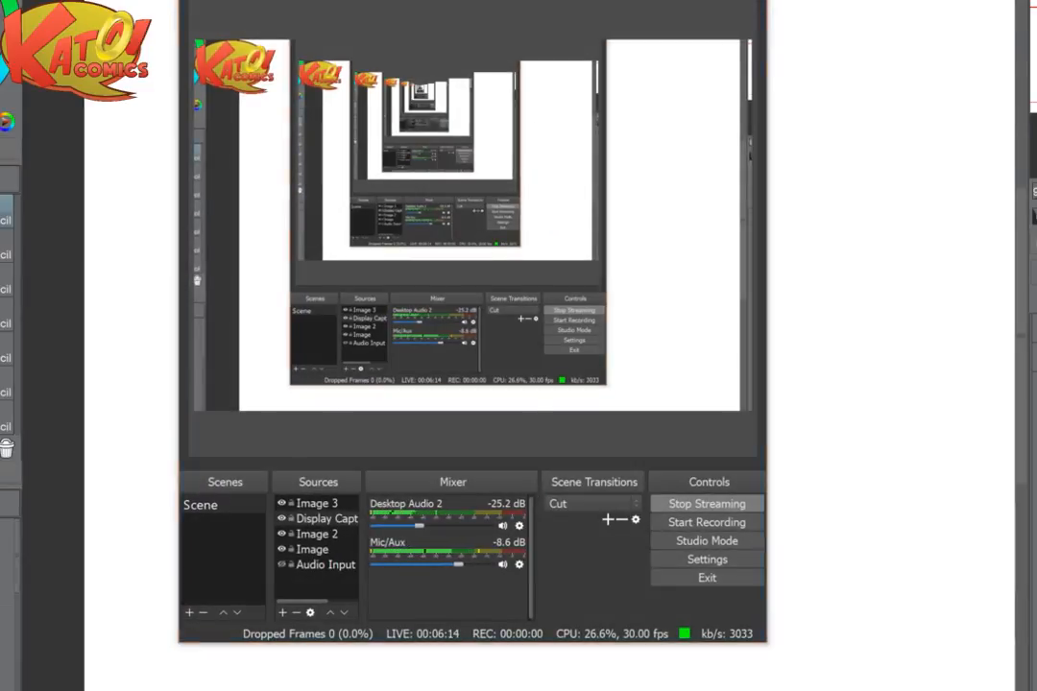
# - Sketch the left thigh as a long tapering shape and fade both thighs with the soft eraser
pyautogui.moveTo(457, 324); pyautogui.dragTo(484, 396)
pyautogui.moveTo(500, 328); pyautogui.dragTo(450, 463)
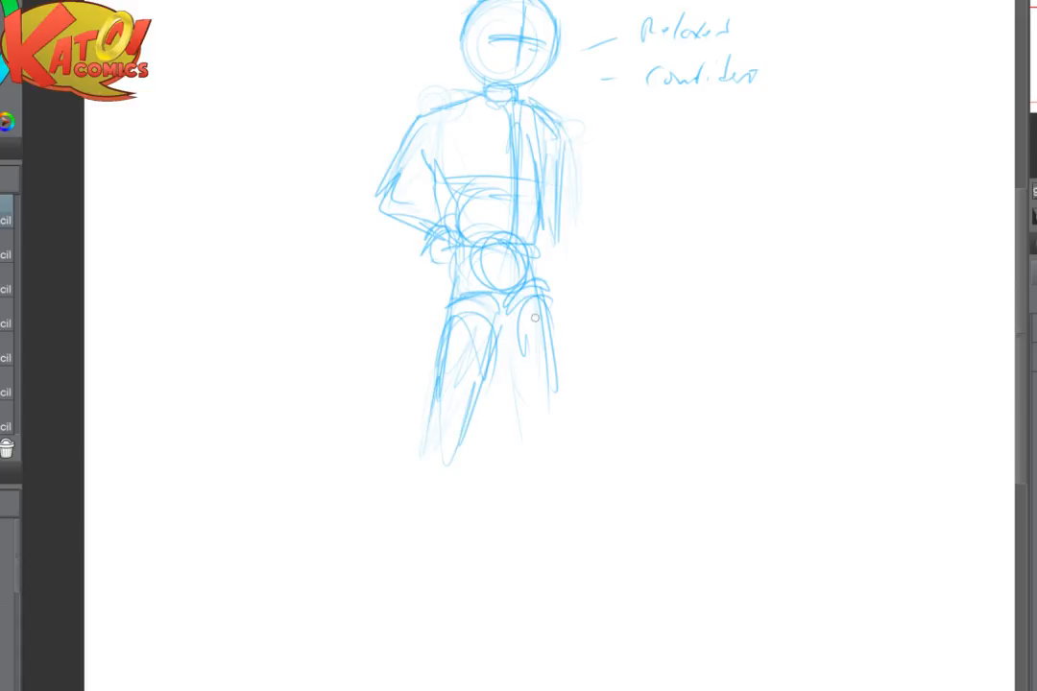
pyautogui.press('e')
pyautogui.moveTo(536, 307)
pyautogui.mouseDown()
pyautogui.moveTo(474, 389)
pyautogui.moveTo(449, 402)
pyautogui.mouseUp()
pyautogui.press('p')
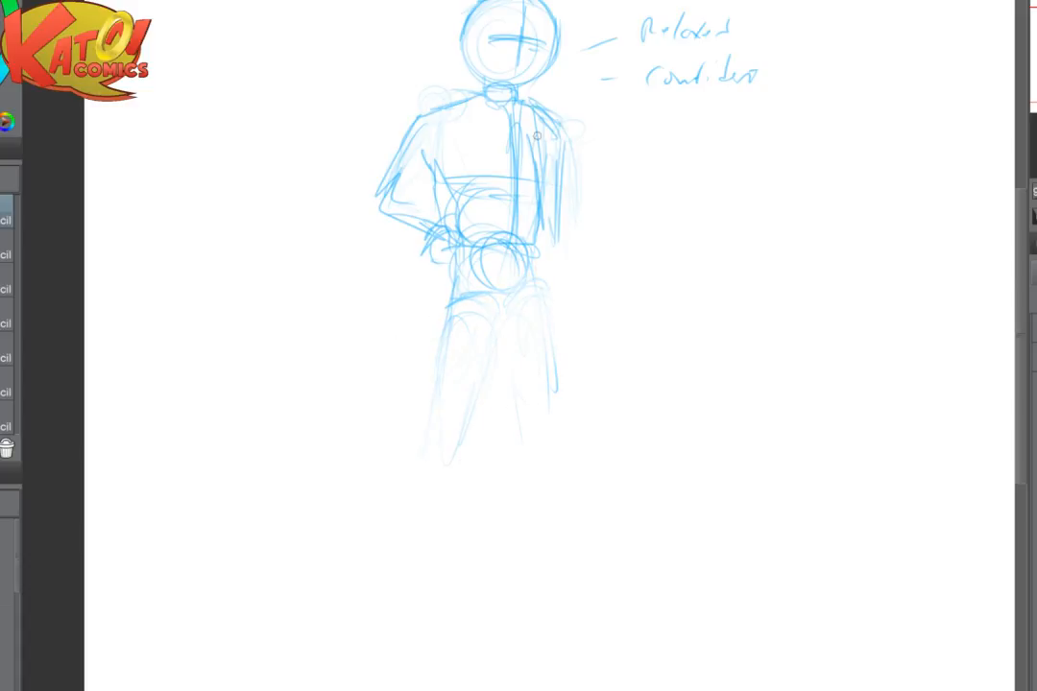
# - Redraw the torso's right side down to the hip and sketch a slanted curve across the top of the left thigh
pyautogui.moveTo(534, 137); pyautogui.dragTo(545, 234)
pyautogui.moveTo(545, 190); pyautogui.dragTo(544, 252)
pyautogui.moveTo(505, 304); pyautogui.dragTo(449, 369)
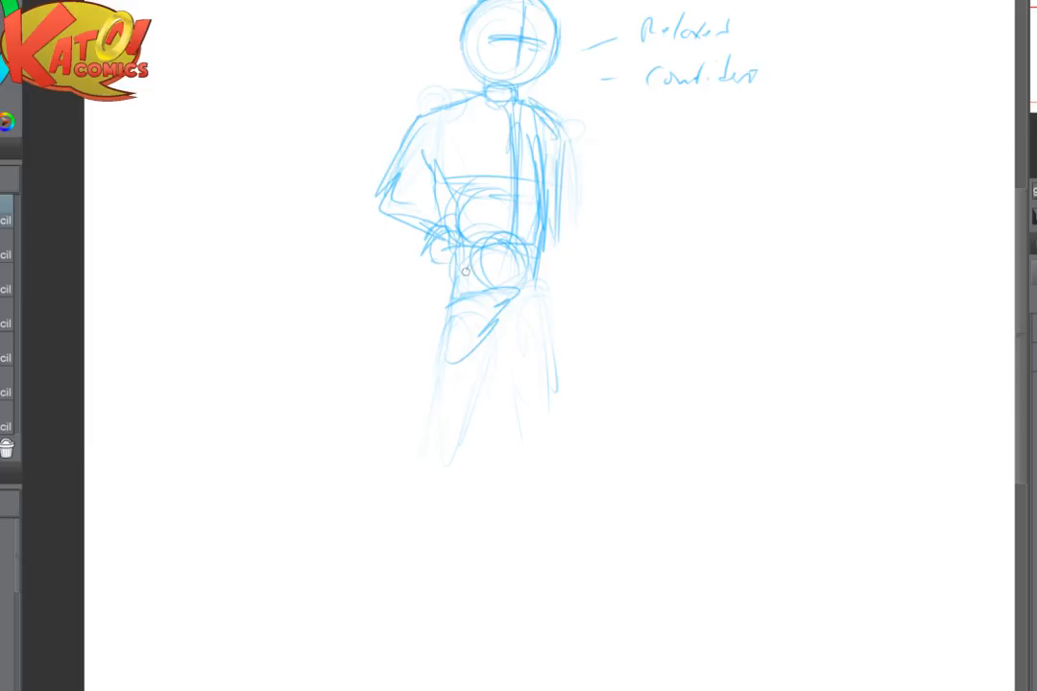
# - Redraw the left thigh's outer and inner contours, slanting outward from the hip toward the knee
pyautogui.moveTo(451, 293); pyautogui.dragTo(430, 422)
pyautogui.moveTo(507, 293); pyautogui.dragTo(438, 364)
pyautogui.moveTo(444, 308); pyautogui.dragTo(423, 457)
# - Sketch the right thigh's outer and inner contours and lengthen the hanging arm's outer lines
pyautogui.moveTo(543, 309); pyautogui.dragTo(533, 367)
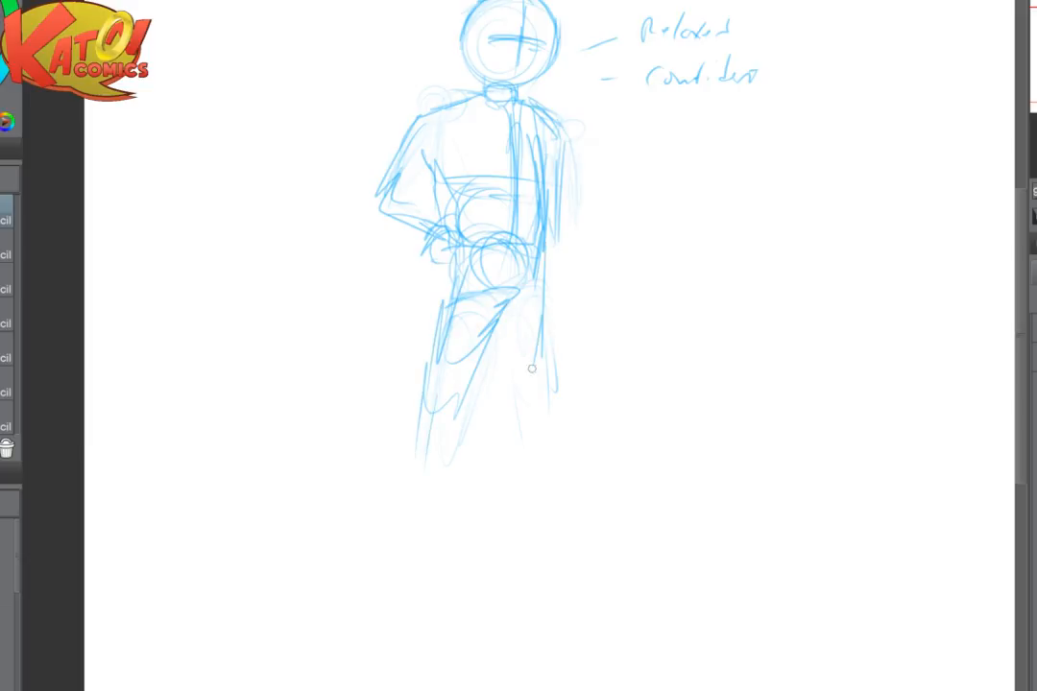
pyautogui.moveTo(500, 319); pyautogui.dragTo(524, 445)
pyautogui.moveTo(557, 151); pyautogui.dragTo(576, 203)
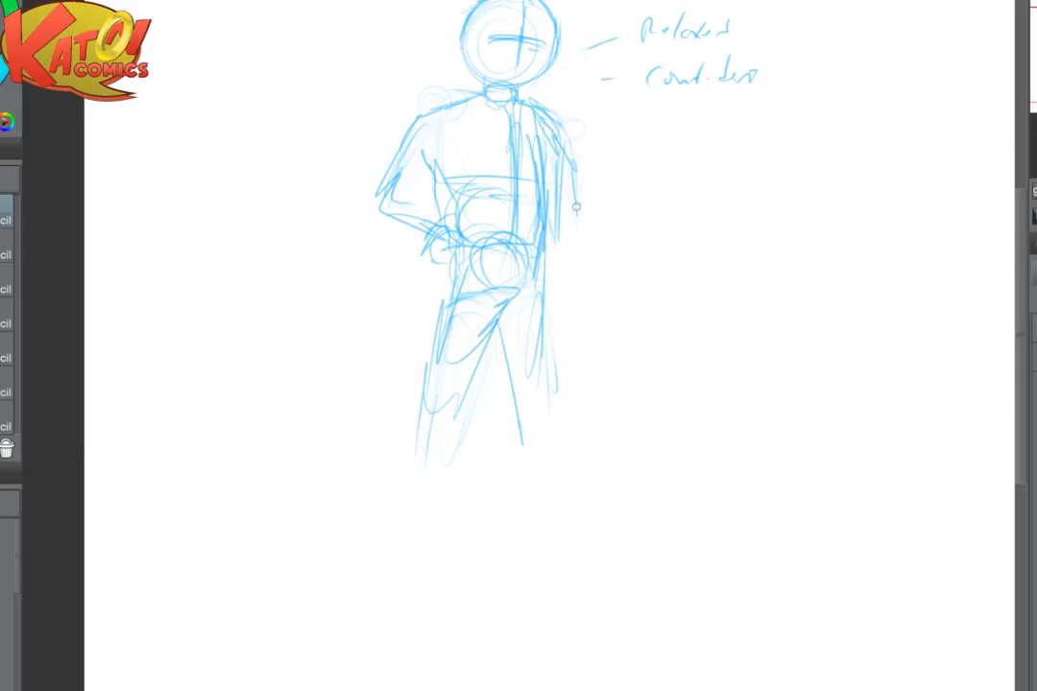
pyautogui.moveTo(553, 125)
pyautogui.mouseDown()
pyautogui.moveTo(574, 283)
pyautogui.moveTo(551, 409)
pyautogui.moveTo(565, 294)
pyautogui.mouseUp()
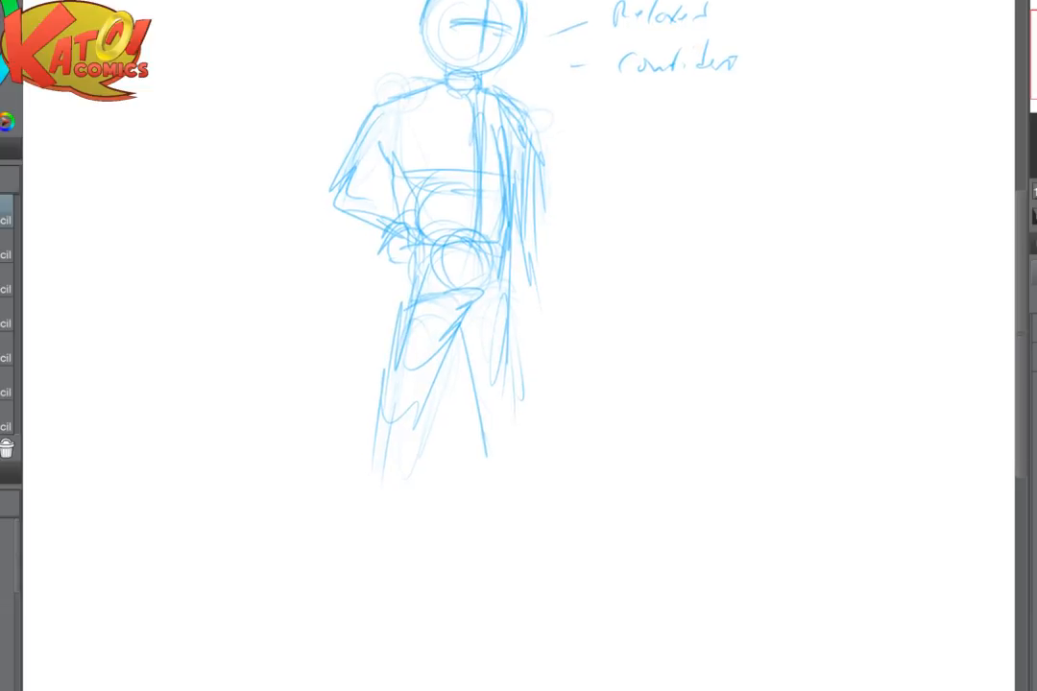
# - Sketch the left leg's baggy trouser cuff below the knee, the narrow shin and a wedge-shaped foot
pyautogui.moveTo(397, 358)
pyautogui.mouseDown()
pyautogui.moveTo(357, 480)
pyautogui.moveTo(370, 505)
pyautogui.mouseUp()
pyautogui.moveTo(455, 338)
pyautogui.mouseDown()
pyautogui.moveTo(434, 447)
pyautogui.moveTo(398, 498)
pyautogui.mouseUp()
pyautogui.moveTo(405, 495)
pyautogui.mouseDown()
pyautogui.moveTo(365, 506)
pyautogui.moveTo(347, 552)
pyautogui.mouseUp()
pyautogui.moveTo(398, 495)
pyautogui.mouseDown()
pyautogui.moveTo(396, 548)
pyautogui.moveTo(347, 550)
pyautogui.mouseUp()
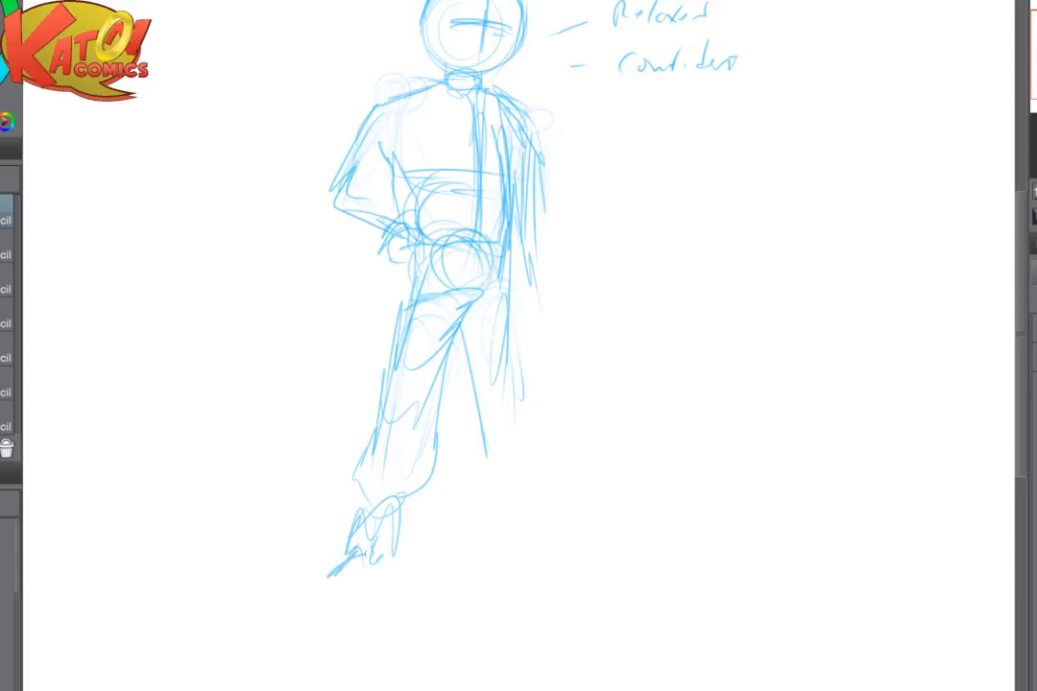
pyautogui.moveTo(347, 562); pyautogui.dragTo(388, 588)
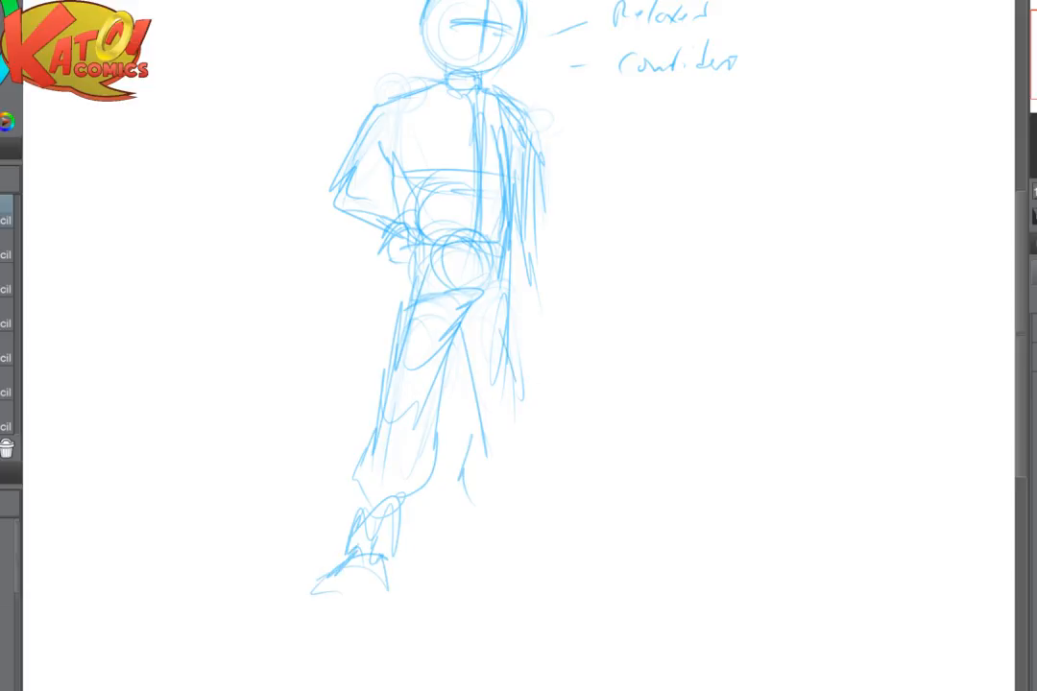
# - Sketch the right trouser leg's lower part as a baggy shape gathered into a rounded cuff
pyautogui.moveTo(526, 380); pyautogui.dragTo(521, 502)
pyautogui.moveTo(469, 463); pyautogui.dragTo(482, 496)
pyautogui.moveTo(477, 495); pyautogui.dragTo(514, 508)
pyautogui.moveTo(533, 410); pyautogui.dragTo(549, 485)
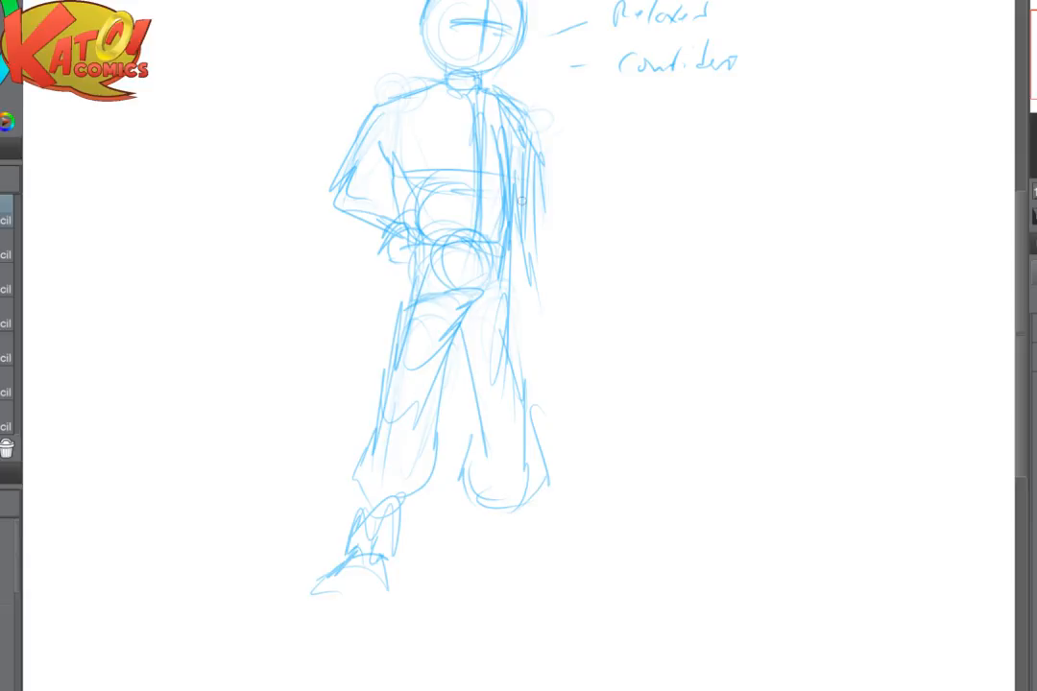
# - Sketch the right shin below the cuff and a long foot pointing outward with a flat sole
pyautogui.moveTo(489, 519); pyautogui.dragTo(478, 563)
pyautogui.moveTo(534, 538); pyautogui.dragTo(543, 564)
pyautogui.moveTo(501, 511)
pyautogui.mouseDown()
pyautogui.moveTo(488, 581)
pyautogui.moveTo(582, 596)
pyautogui.mouseUp()
pyautogui.moveTo(514, 558); pyautogui.dragTo(590, 576)
pyautogui.moveTo(486, 605); pyautogui.dragTo(589, 608)
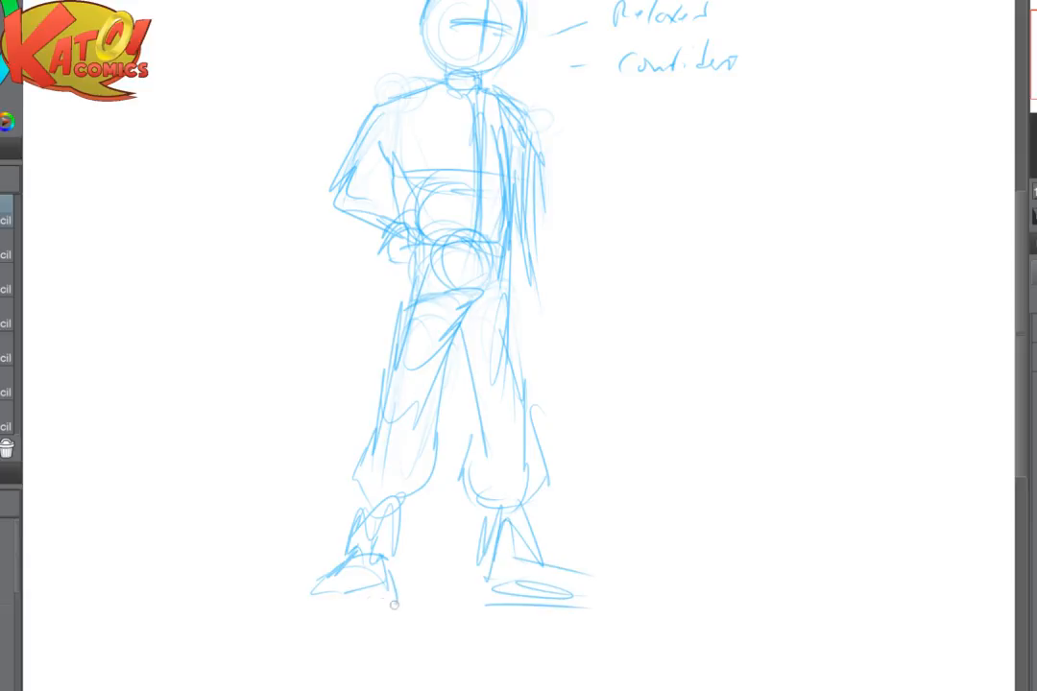
# - Close the left foot's heel and sole and draw a long horizontal ground line beneath both feet
pyautogui.moveTo(394, 605); pyautogui.dragTo(313, 595)
pyautogui.moveTo(314, 605); pyautogui.dragTo(342, 604)
pyautogui.moveTo(226, 612); pyautogui.dragTo(502, 611)
pyautogui.moveTo(501, 611)
pyautogui.mouseDown()
pyautogui.moveTo(327, 613)
pyautogui.moveTo(589, 607)
pyautogui.mouseUp()
pyautogui.moveTo(317, 613); pyautogui.dragTo(765, 608)
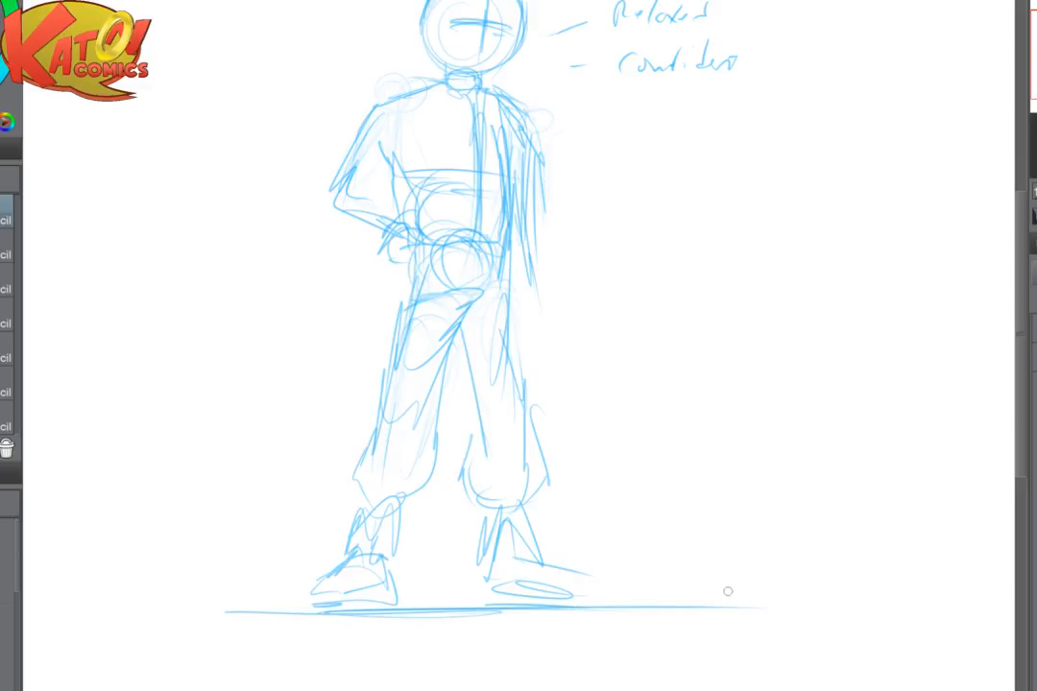
# - Redraw the head's vertical centre line and a curved horizontal eye line across the face
pyautogui.scroll(-3, 728, 591)
pyautogui.scroll(5, 519, 346)
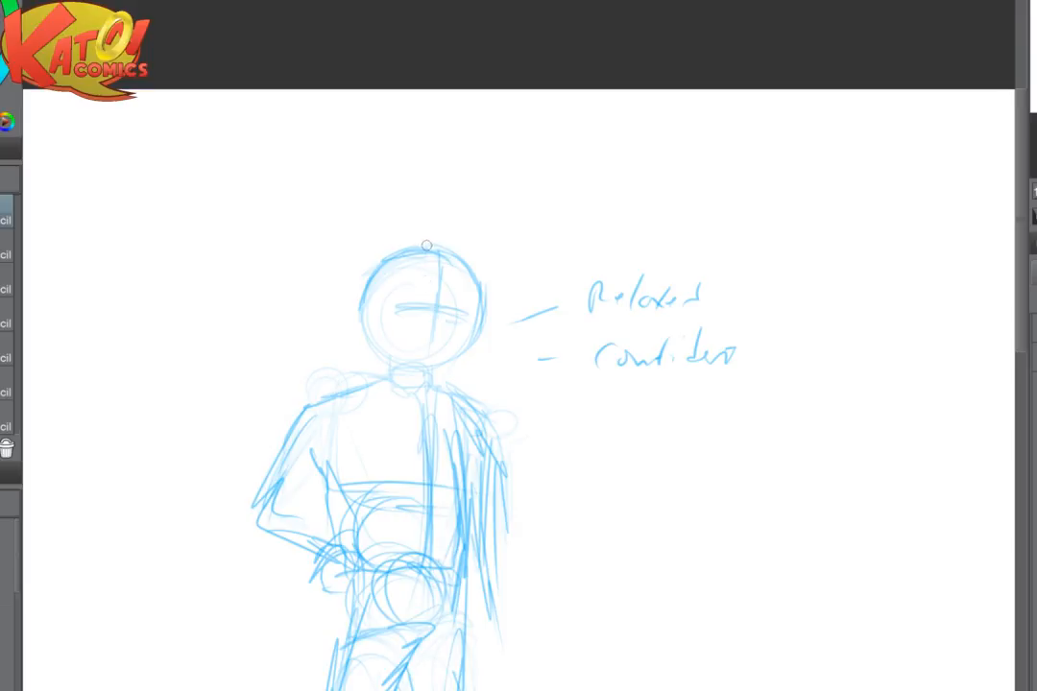
pyautogui.moveTo(426, 248); pyautogui.dragTo(424, 361)
pyautogui.moveTo(371, 317); pyautogui.dragTo(470, 310)
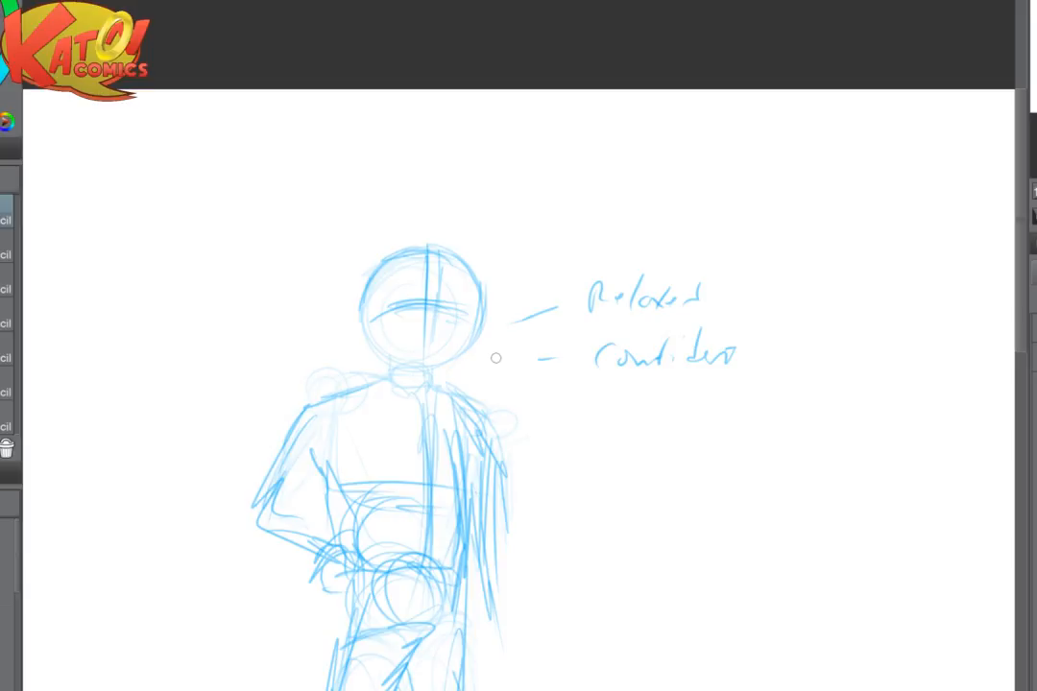
# - Strengthen the face guidelines and refine the head's right side, the jaw curve and the chin line
pyautogui.moveTo(496, 358); pyautogui.dragTo(427, 209)
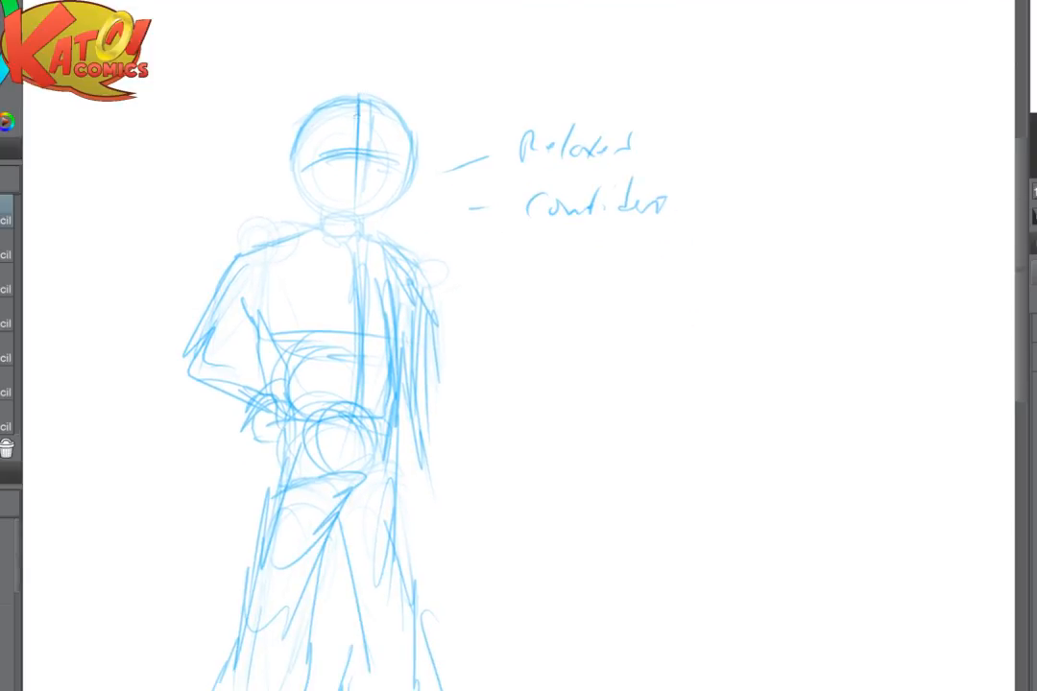
pyautogui.moveTo(361, 117); pyautogui.dragTo(355, 196)
pyautogui.moveTo(289, 173); pyautogui.dragTo(400, 162)
pyautogui.moveTo(406, 107)
pyautogui.mouseDown()
pyautogui.moveTo(380, 210)
pyautogui.moveTo(334, 213)
pyautogui.mouseUp()
pyautogui.moveTo(305, 181); pyautogui.dragTo(355, 208)
pyautogui.moveTo(318, 218); pyautogui.dragTo(365, 218)
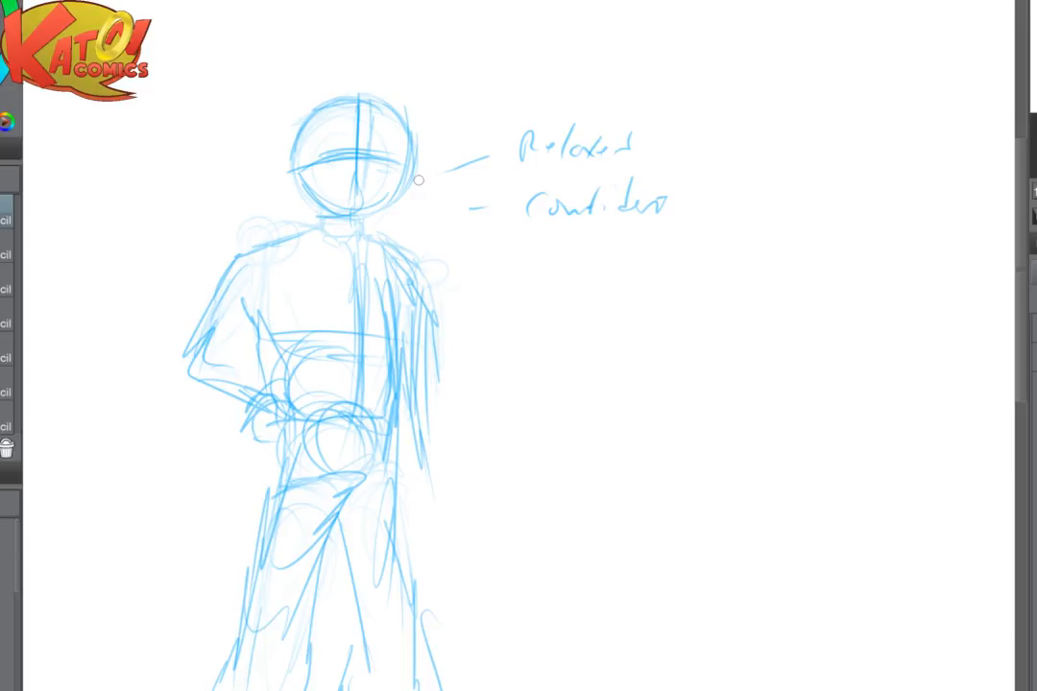
# - Redraw the trousers' outer contours on both legs, flaring from the hips to fuller shapes at the knees
pyautogui.moveTo(419, 179); pyautogui.dragTo(334, 0)
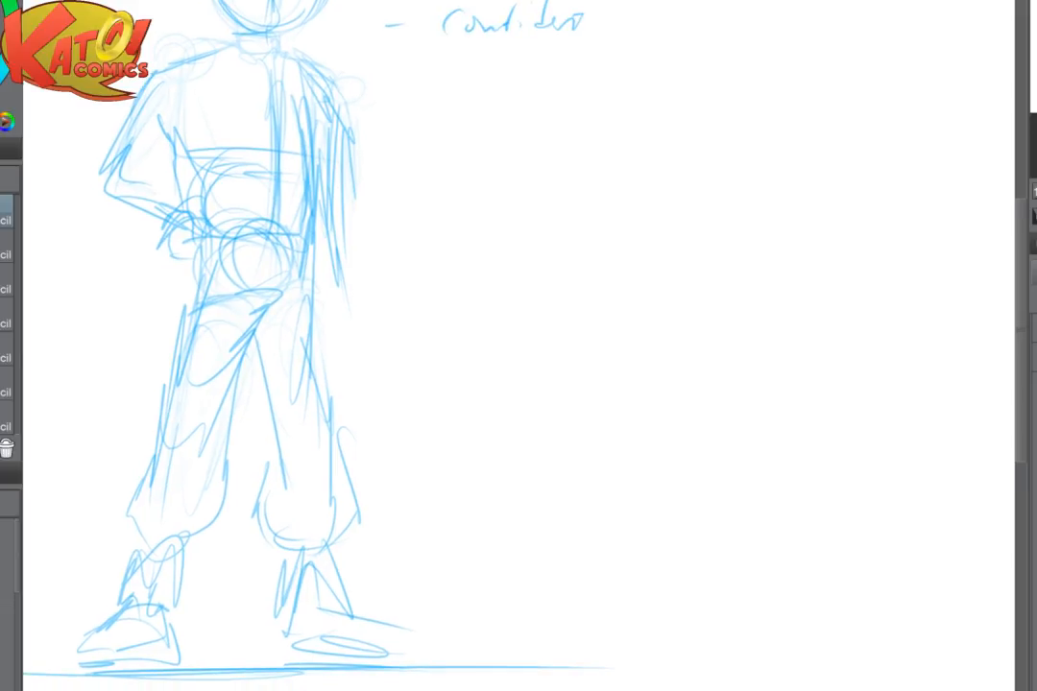
pyautogui.moveTo(384, 384); pyautogui.dragTo(448, 347)
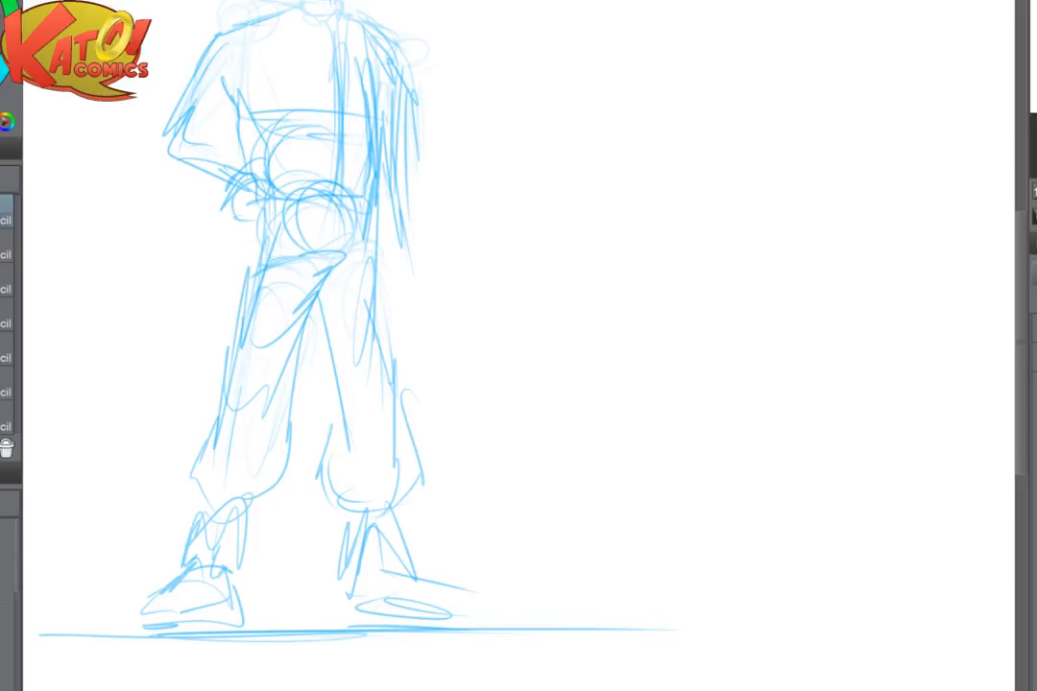
pyautogui.moveTo(453, 505)
pyautogui.mouseDown()
pyautogui.moveTo(515, 456)
pyautogui.moveTo(476, 493)
pyautogui.mouseUp()
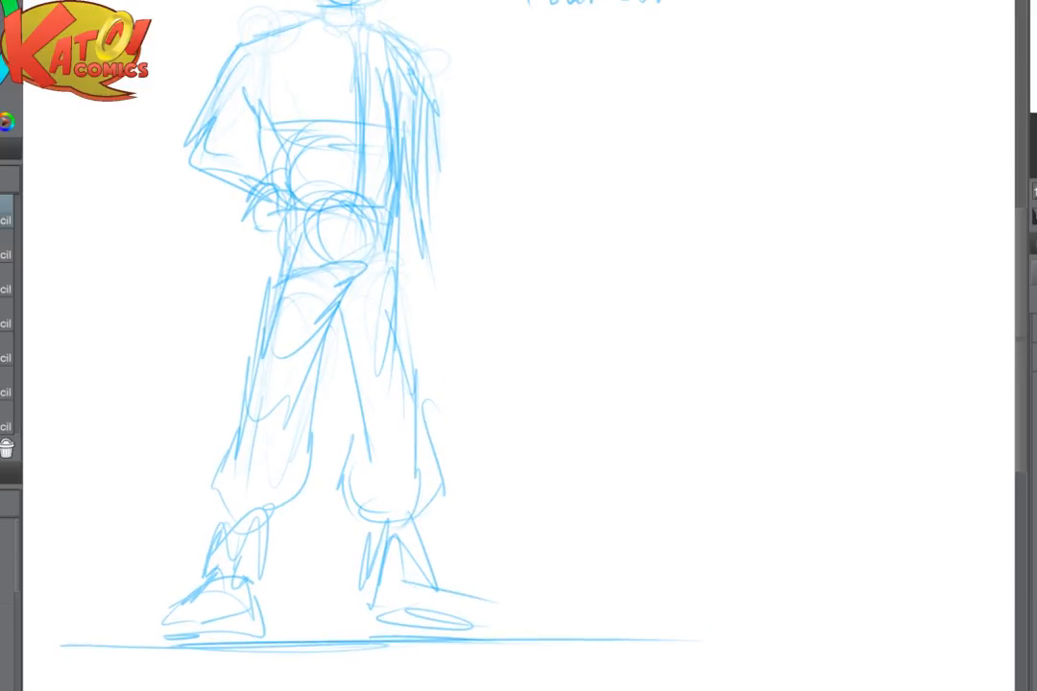
pyautogui.moveTo(359, 401); pyautogui.dragTo(348, 494)
pyautogui.moveTo(402, 234)
pyautogui.mouseDown()
pyautogui.moveTo(418, 347)
pyautogui.moveTo(411, 368)
pyautogui.moveTo(452, 488)
pyautogui.mouseUp()
pyautogui.moveTo(286, 268); pyautogui.dragTo(246, 399)
pyautogui.press('e')
pyautogui.press('p')
pyautogui.moveTo(251, 378)
pyautogui.mouseDown()
pyautogui.moveTo(221, 472)
pyautogui.moveTo(233, 499)
pyautogui.mouseUp()
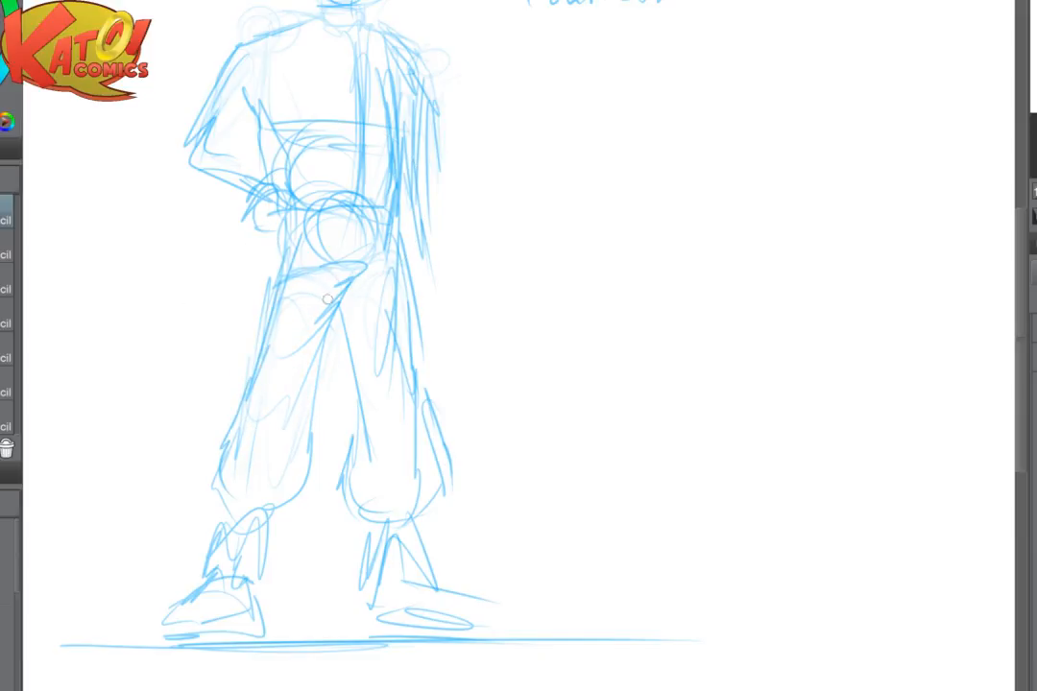
# - Fade the crotch and inner-thigh lines with the soft eraser and redraw the trousers' inner contours
pyautogui.moveTo(302, 245); pyautogui.dragTo(279, 278)
pyautogui.press('e')
pyautogui.moveTo(346, 274)
pyautogui.mouseDown()
pyautogui.moveTo(359, 296)
pyautogui.moveTo(355, 327)
pyautogui.moveTo(334, 334)
pyautogui.moveTo(318, 389)
pyautogui.mouseUp()
pyautogui.press('p')
pyautogui.moveTo(344, 345)
pyautogui.mouseDown()
pyautogui.moveTo(367, 422)
pyautogui.moveTo(360, 449)
pyautogui.mouseUp()
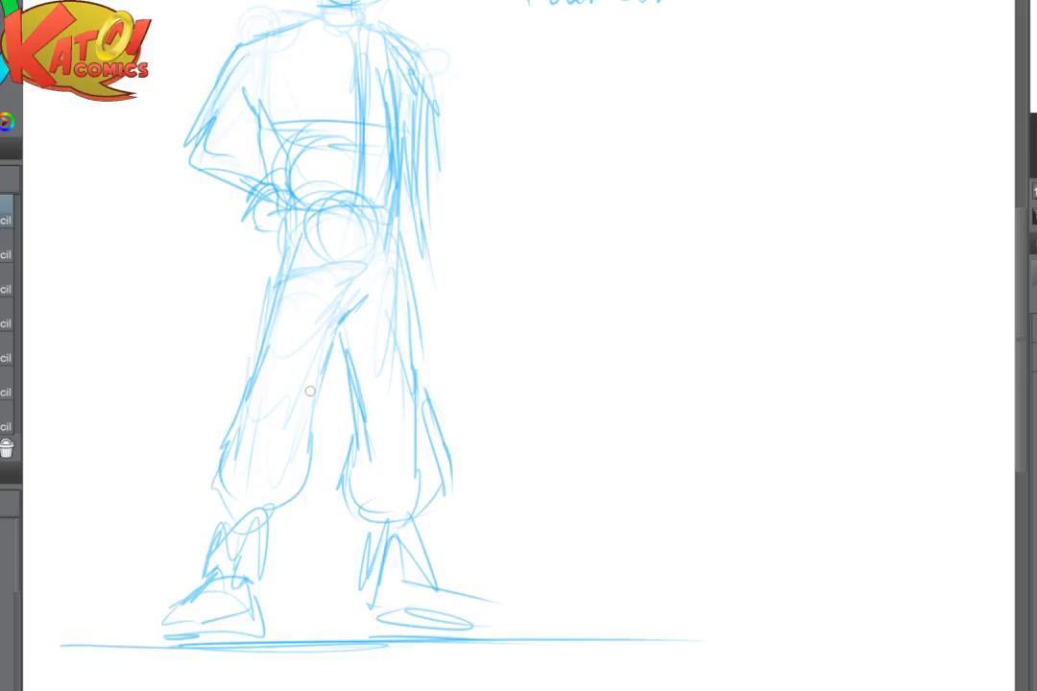
pyautogui.moveTo(262, 323); pyautogui.dragTo(264, 407)
pyautogui.moveTo(280, 472)
pyautogui.mouseDown()
pyautogui.moveTo(239, 484)
pyautogui.moveTo(227, 515)
pyautogui.mouseUp()
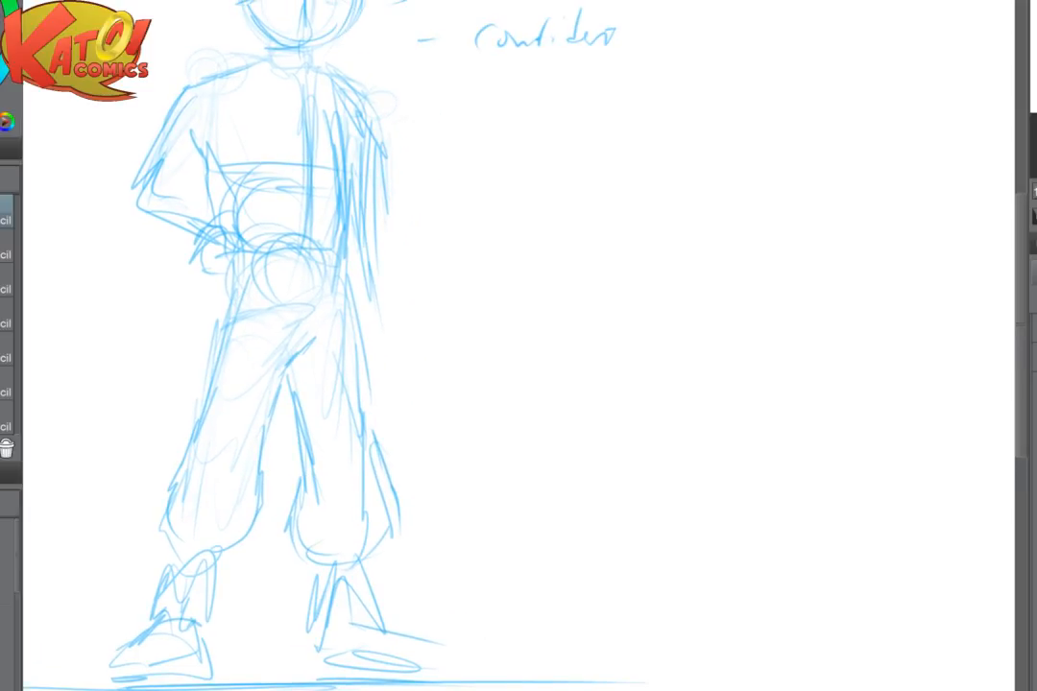
# - Undo the last stroke and sketch the hanging arm's hand as a blocky shape beside the right thigh
pyautogui.hotkey('ctrl', 'z')
pyautogui.moveTo(364, 231); pyautogui.dragTo(372, 328)
pyautogui.moveTo(357, 305)
pyautogui.mouseDown()
pyautogui.moveTo(384, 307)
pyautogui.moveTo(402, 375)
pyautogui.mouseUp()
pyautogui.moveTo(365, 380)
pyautogui.mouseDown()
pyautogui.moveTo(380, 379)
pyautogui.moveTo(426, 471)
pyautogui.mouseUp()
# - Fade the torso's old centre line and rough right-arm lines, and redraw the slope of the right shoulder
pyautogui.press('e')
pyautogui.moveTo(373, 159); pyautogui.dragTo(381, 226)
pyautogui.press('p')
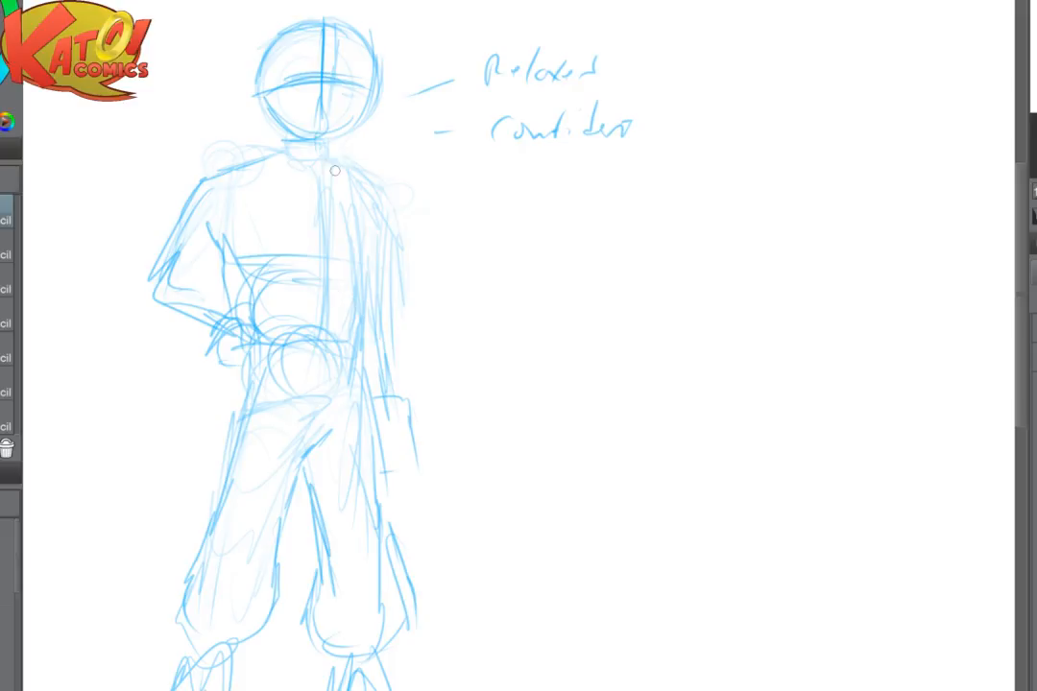
pyautogui.moveTo(326, 156)
pyautogui.mouseDown()
pyautogui.moveTo(369, 174)
pyautogui.moveTo(390, 255)
pyautogui.moveTo(329, 279)
pyautogui.mouseUp()
pyautogui.moveTo(329, 183)
pyautogui.mouseDown()
pyautogui.moveTo(337, 293)
pyautogui.moveTo(354, 216)
pyautogui.mouseUp()
pyautogui.press('e')
pyautogui.press('p')
# - Redraw the torso's centre line from the neck down to the crotch and touch up the waistline and hanging hand
pyautogui.moveTo(324, 161); pyautogui.dragTo(336, 292)
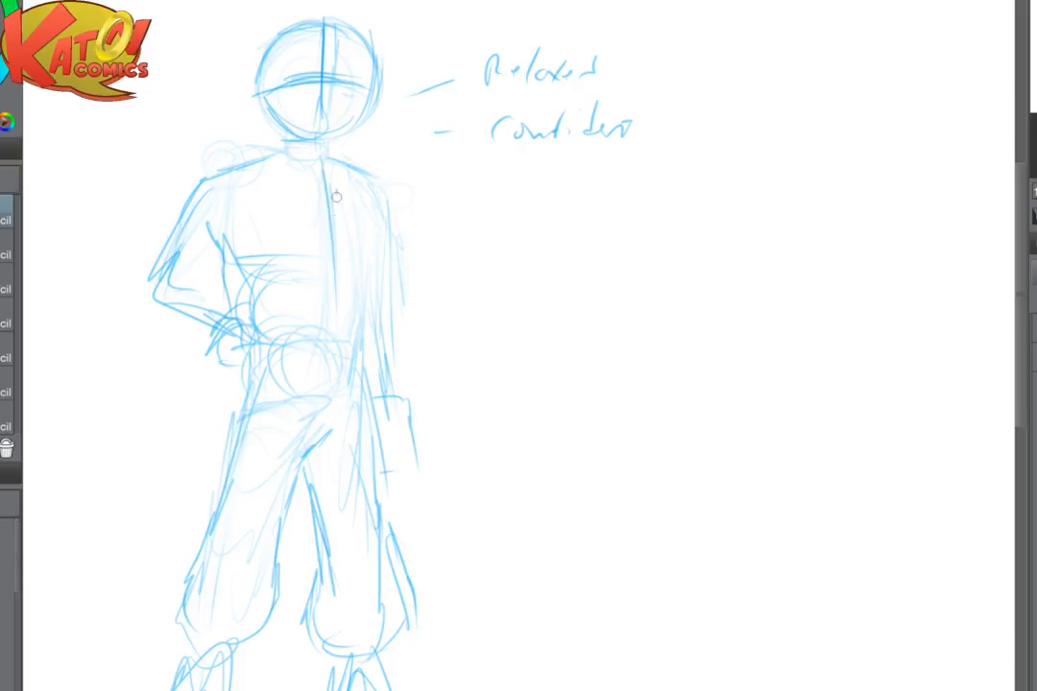
pyautogui.moveTo(336, 195); pyautogui.dragTo(332, 413)
pyautogui.moveTo(339, 277); pyautogui.dragTo(334, 471)
pyautogui.moveTo(259, 345); pyautogui.dragTo(295, 346)
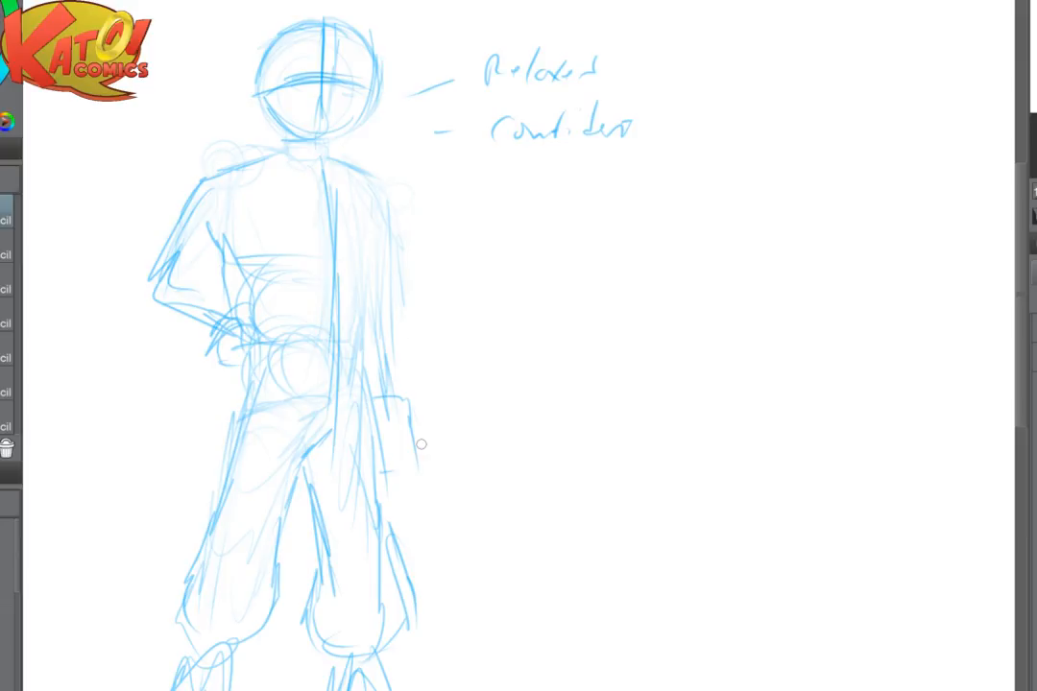
pyautogui.moveTo(421, 444); pyautogui.dragTo(422, 465)
# - Fade the head's construction lines with a large soft eraser
pyautogui.scroll(3, 432, 135)
pyautogui.moveTo(432, 135)
pyautogui.mouseDown()
pyautogui.moveTo(462, 173)
pyautogui.moveTo(462, 208)
pyautogui.mouseUp()
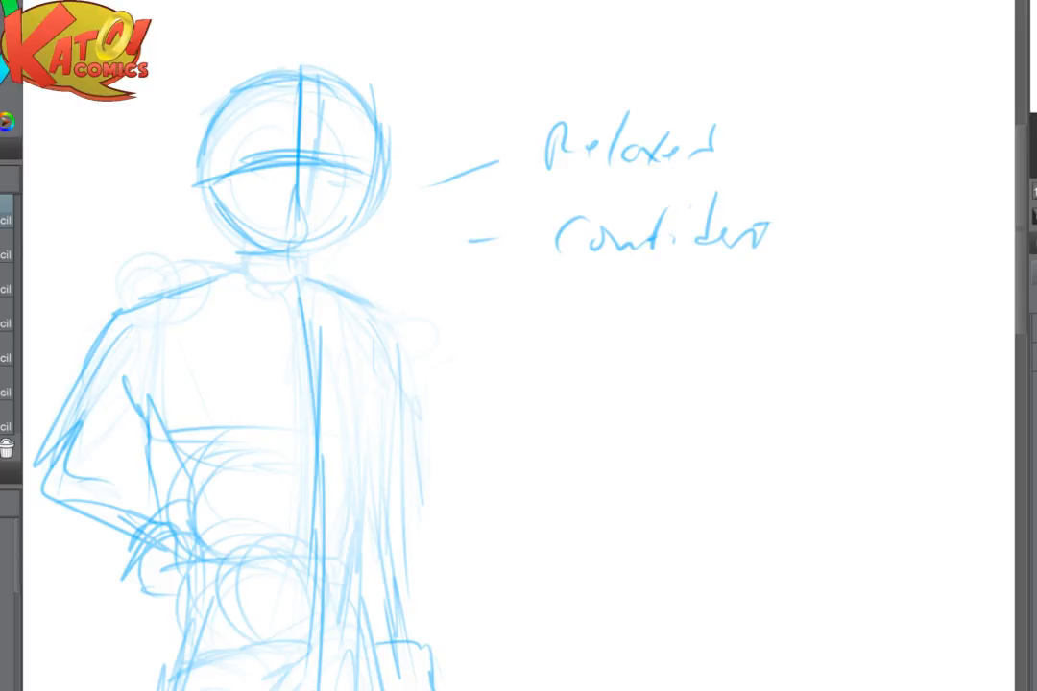
pyautogui.moveTo(299, 44); pyautogui.dragTo(395, 167)
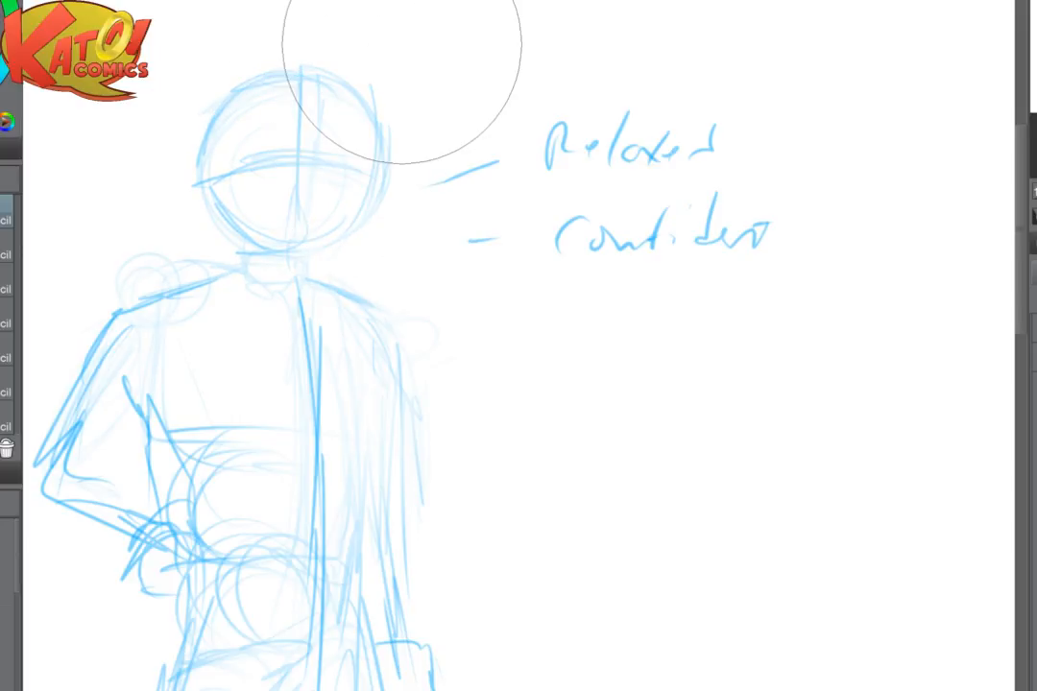
# - Redraw the head's outline over the faded lines, from the left side over the crown to the right side
pyautogui.moveTo(227, 90)
pyautogui.mouseDown()
pyautogui.moveTo(207, 156)
pyautogui.moveTo(231, 219)
pyautogui.moveTo(276, 65)
pyautogui.mouseUp()
pyautogui.moveTo(211, 77)
pyautogui.mouseDown()
pyautogui.moveTo(288, 60)
pyautogui.moveTo(370, 88)
pyautogui.mouseUp()
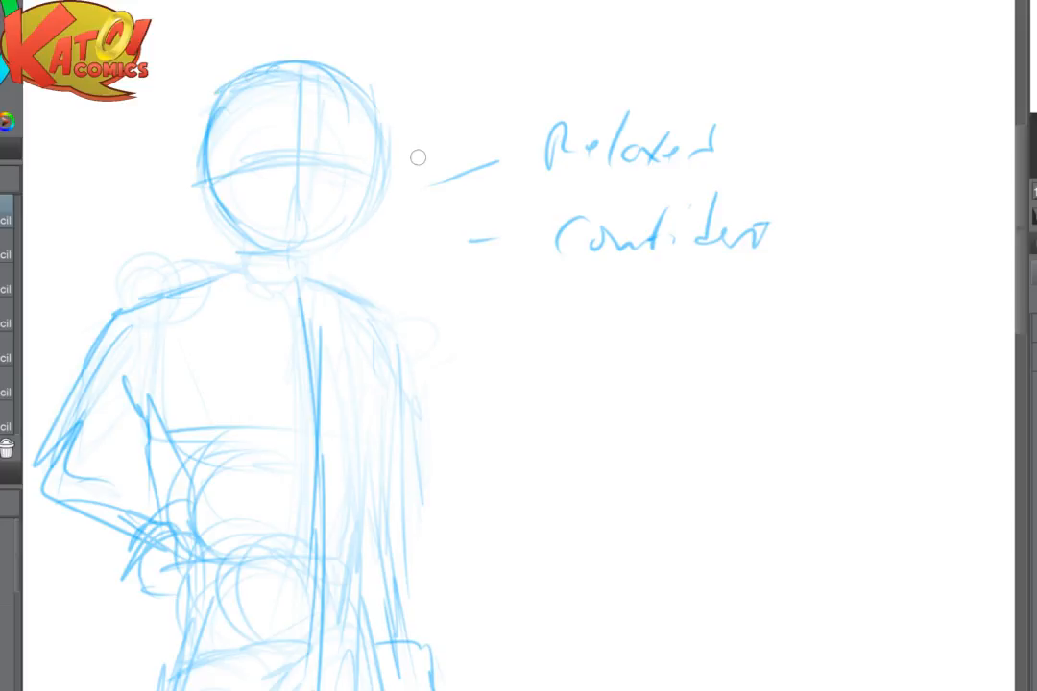
pyautogui.moveTo(269, 64)
pyautogui.mouseDown()
pyautogui.moveTo(336, 71)
pyautogui.moveTo(372, 121)
pyautogui.moveTo(371, 192)
pyautogui.mouseUp()
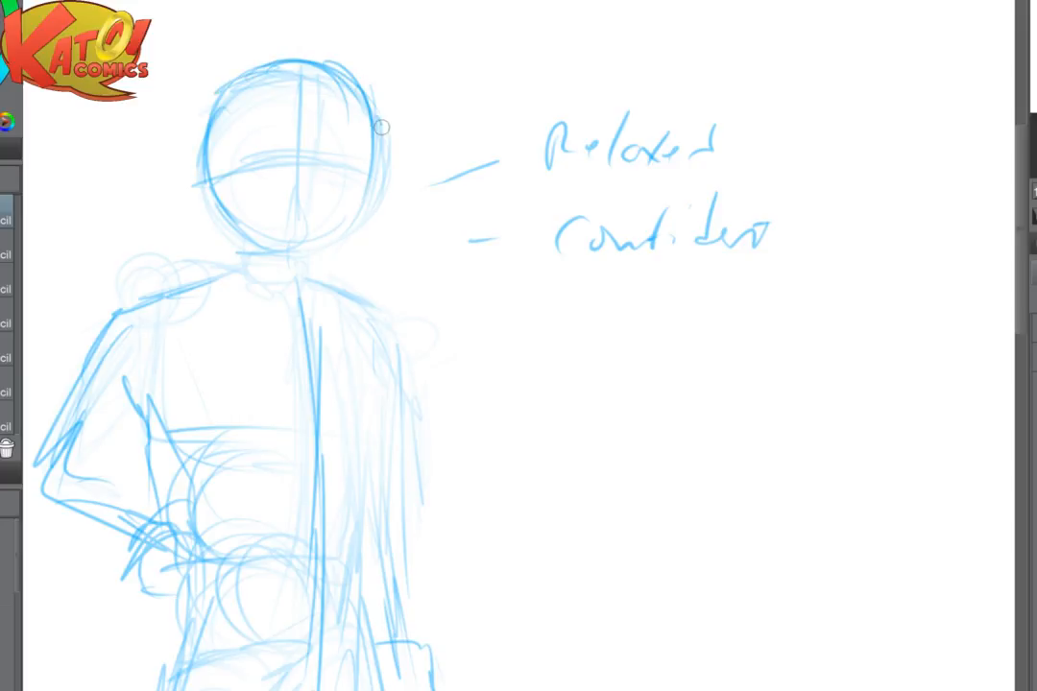
# - Redraw the lower half of the head's outline down both sides to the chin
pyautogui.moveTo(384, 124)
pyautogui.mouseDown()
pyautogui.moveTo(345, 222)
pyautogui.moveTo(374, 101)
pyautogui.moveTo(363, 226)
pyautogui.moveTo(235, 225)
pyautogui.moveTo(261, 254)
pyautogui.mouseUp()
pyautogui.moveTo(203, 183)
pyautogui.mouseDown()
pyautogui.moveTo(273, 254)
pyautogui.moveTo(331, 248)
pyautogui.mouseUp()
pyautogui.scroll(-1, 596, 410)
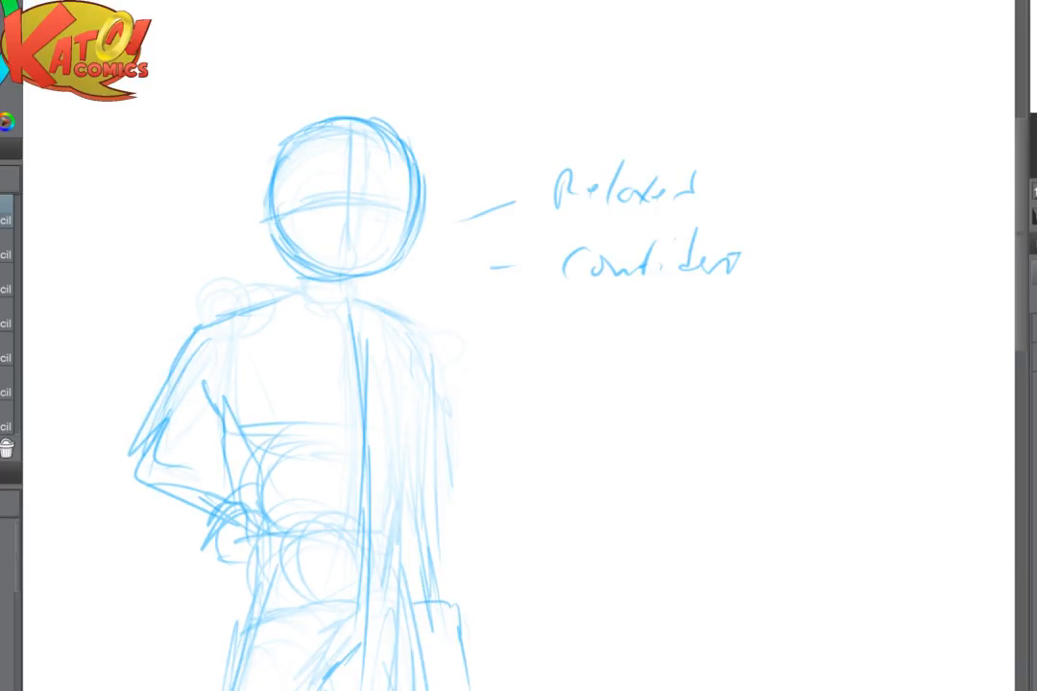
# - Fade the lines of the head, torso, arms and legs with a large soft eraser
pyautogui.scroll(3, 343, 174)
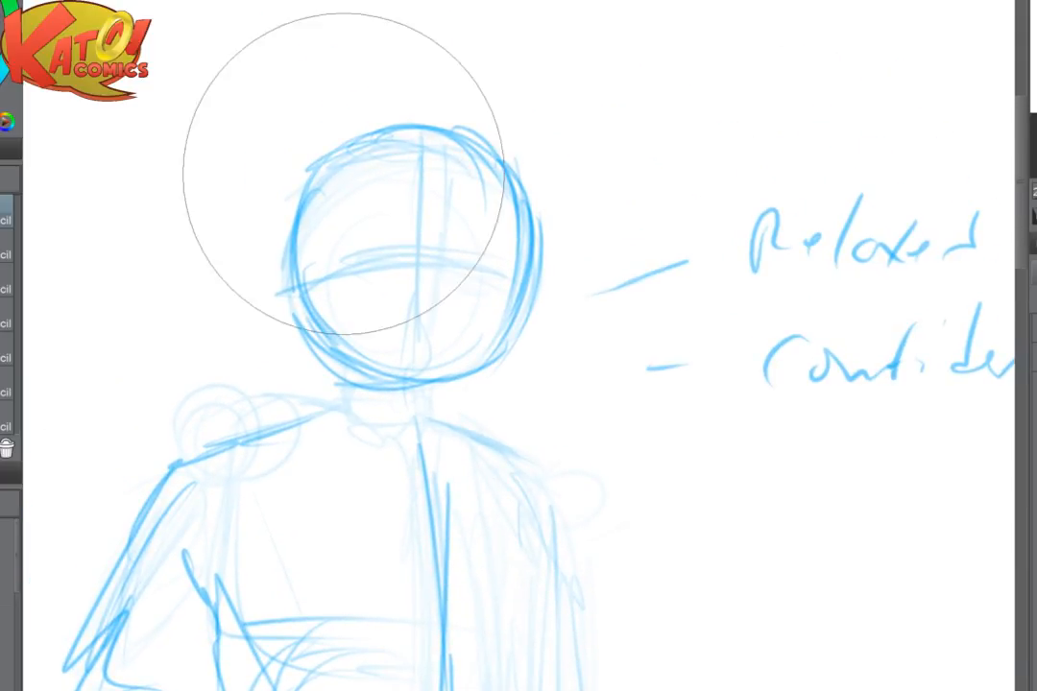
pyautogui.moveTo(343, 174)
pyautogui.mouseDown()
pyautogui.moveTo(232, 456)
pyautogui.moveTo(268, 423)
pyautogui.mouseUp()
pyautogui.scroll(-3, 522, 418)
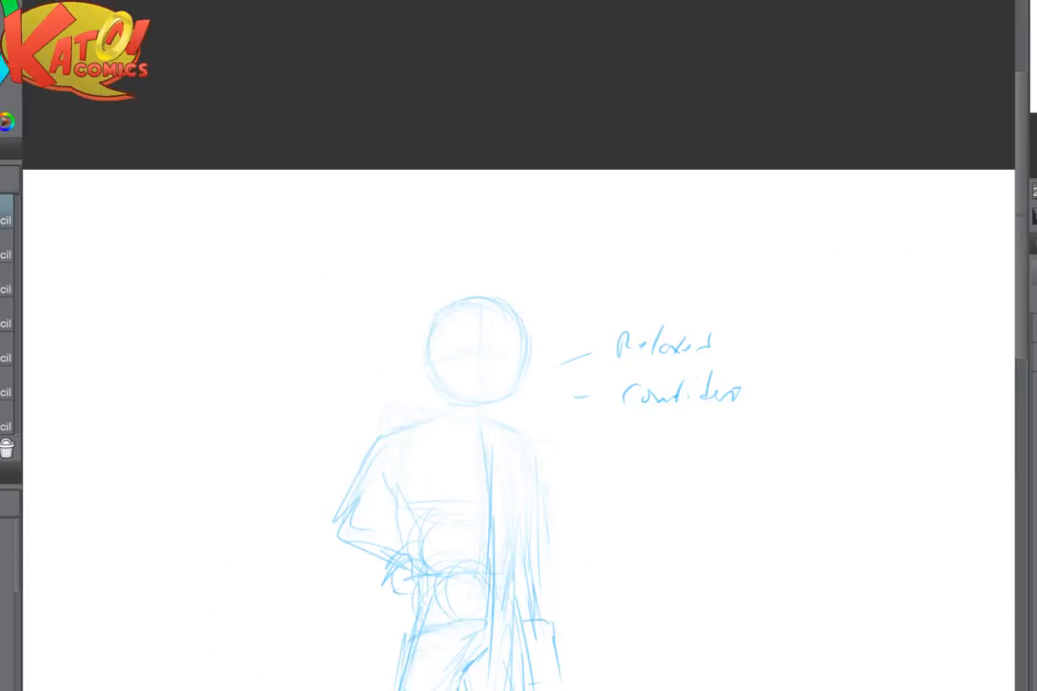
pyautogui.moveTo(395, 500)
pyautogui.mouseDown()
pyautogui.moveTo(339, 350)
pyautogui.moveTo(307, 178)
pyautogui.moveTo(380, 425)
pyautogui.moveTo(351, 344)
pyautogui.moveTo(532, 536)
pyautogui.mouseUp()
pyautogui.moveTo(544, 436)
pyautogui.mouseDown()
pyautogui.moveTo(562, 467)
pyautogui.moveTo(556, 575)
pyautogui.mouseUp()
pyautogui.scroll(3, 512, 213)
pyautogui.moveTo(512, 213); pyautogui.dragTo(631, 426)
pyautogui.scroll(2, 372, 388)
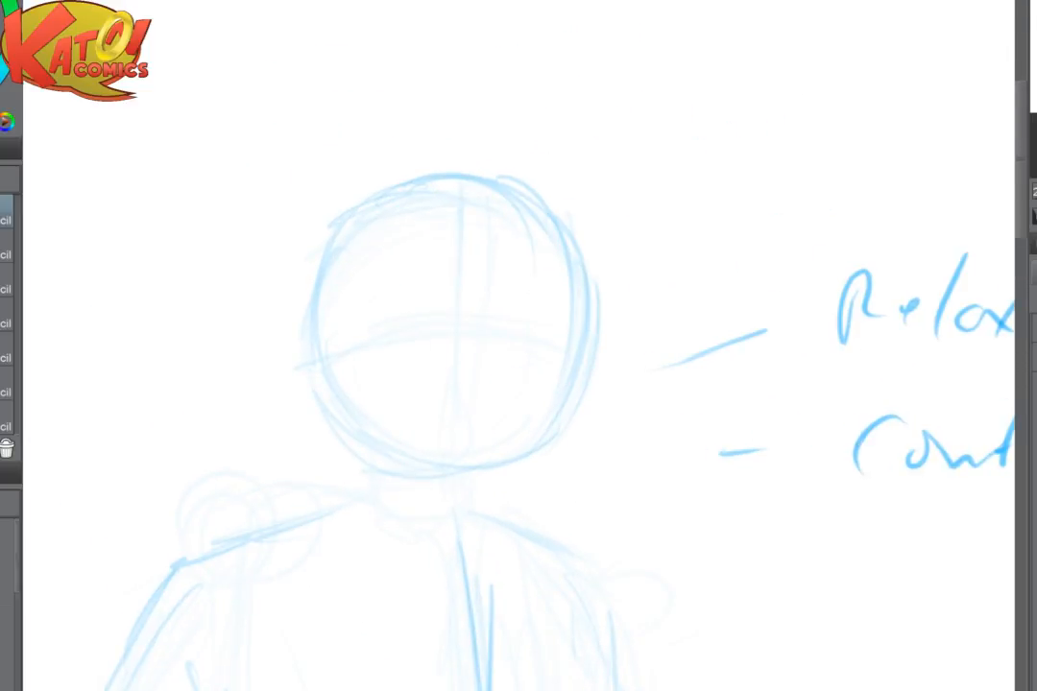
# - Redraw the sides and jaw of the head in darker pencil, extending the chin slightly below the faded outline
pyautogui.moveTo(310, 261); pyautogui.dragTo(318, 388)
pyautogui.moveTo(301, 265)
pyautogui.mouseDown()
pyautogui.moveTo(308, 357)
pyautogui.moveTo(391, 459)
pyautogui.mouseUp()
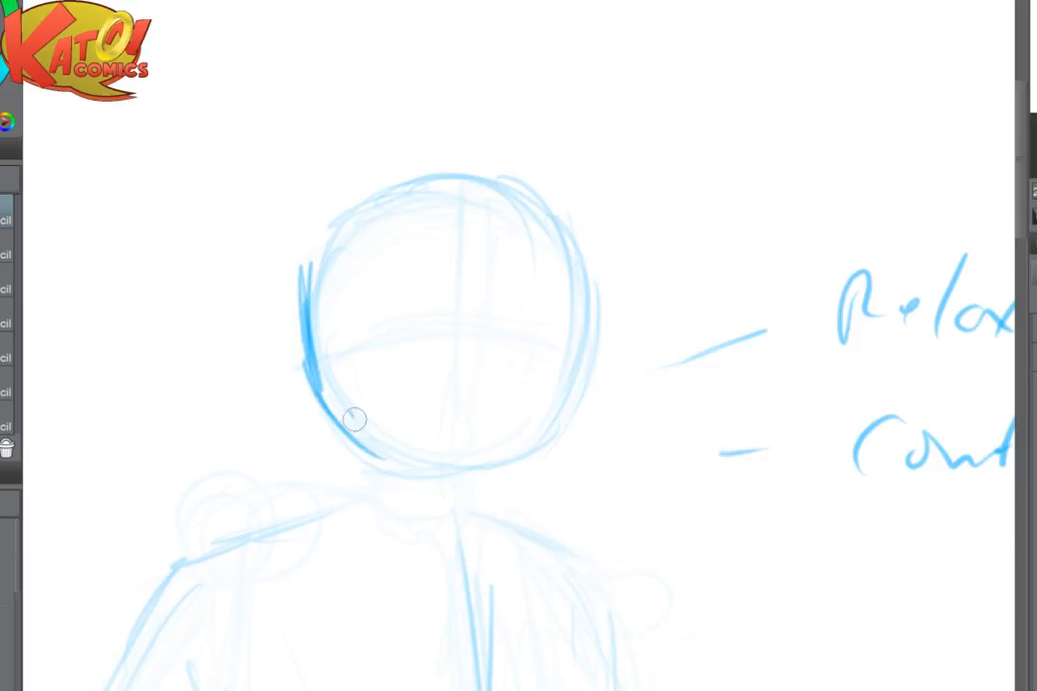
pyautogui.moveTo(352, 413); pyautogui.dragTo(399, 457)
pyautogui.moveTo(580, 244); pyautogui.dragTo(581, 365)
pyautogui.moveTo(596, 292); pyautogui.dragTo(538, 450)
pyautogui.moveTo(309, 326); pyautogui.dragTo(384, 473)
pyautogui.moveTo(344, 438)
pyautogui.mouseDown()
pyautogui.moveTo(453, 494)
pyautogui.moveTo(501, 478)
pyautogui.mouseUp()
pyautogui.moveTo(438, 495)
pyautogui.mouseDown()
pyautogui.moveTo(511, 474)
pyautogui.moveTo(593, 380)
pyautogui.mouseUp()
pyautogui.moveTo(494, 478); pyautogui.dragTo(579, 422)
pyautogui.moveTo(602, 315)
pyautogui.mouseDown()
pyautogui.moveTo(521, 477)
pyautogui.moveTo(489, 492)
pyautogui.moveTo(553, 449)
pyautogui.mouseUp()
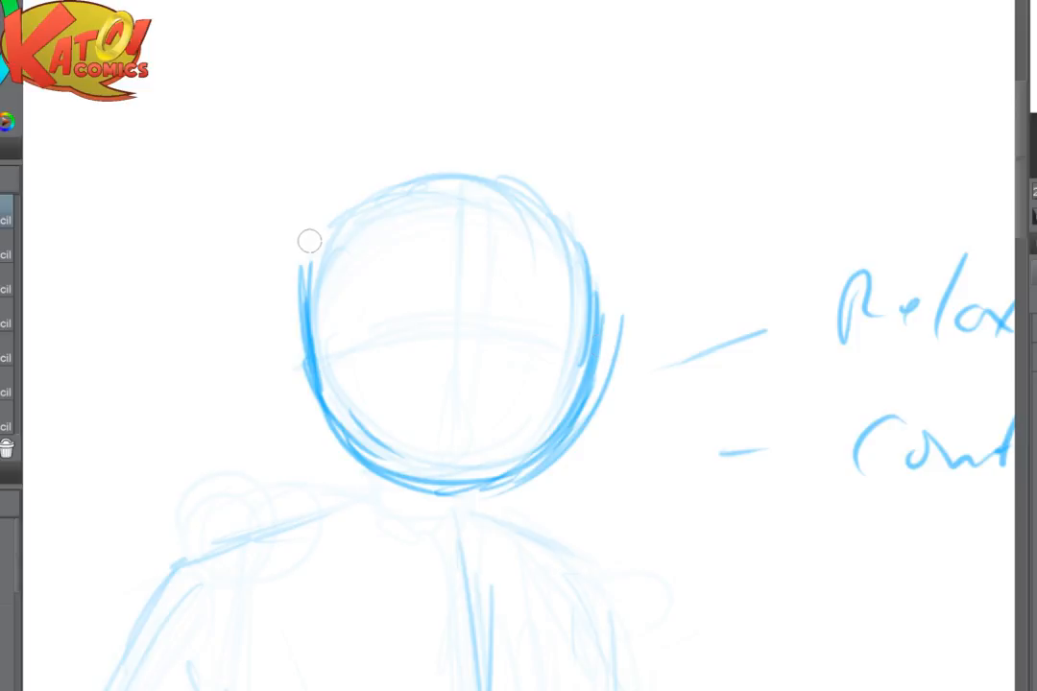
# - Redraw the head's upper left side and build up a higher crown with overlapping curved strokes
pyautogui.moveTo(306, 288); pyautogui.dragTo(337, 208)
pyautogui.moveTo(312, 305)
pyautogui.mouseDown()
pyautogui.moveTo(371, 171)
pyautogui.moveTo(492, 176)
pyautogui.moveTo(511, 161)
pyautogui.mouseUp()
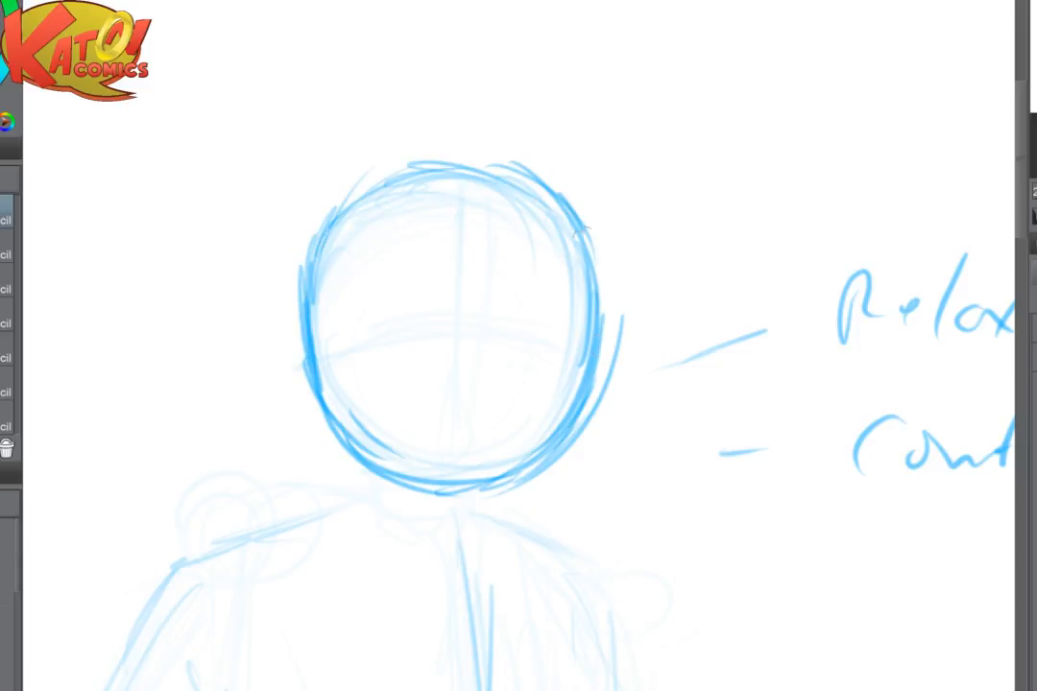
pyautogui.moveTo(375, 176)
pyautogui.mouseDown()
pyautogui.moveTo(449, 153)
pyautogui.moveTo(499, 165)
pyautogui.mouseUp()
pyautogui.moveTo(310, 260)
pyautogui.mouseDown()
pyautogui.moveTo(333, 205)
pyautogui.moveTo(425, 159)
pyautogui.mouseUp()
pyautogui.moveTo(393, 180)
pyautogui.mouseDown()
pyautogui.moveTo(467, 139)
pyautogui.moveTo(519, 151)
pyautogui.mouseUp()
pyautogui.moveTo(454, 146); pyautogui.dragTo(546, 183)
pyautogui.moveTo(485, 144); pyautogui.dragTo(549, 183)
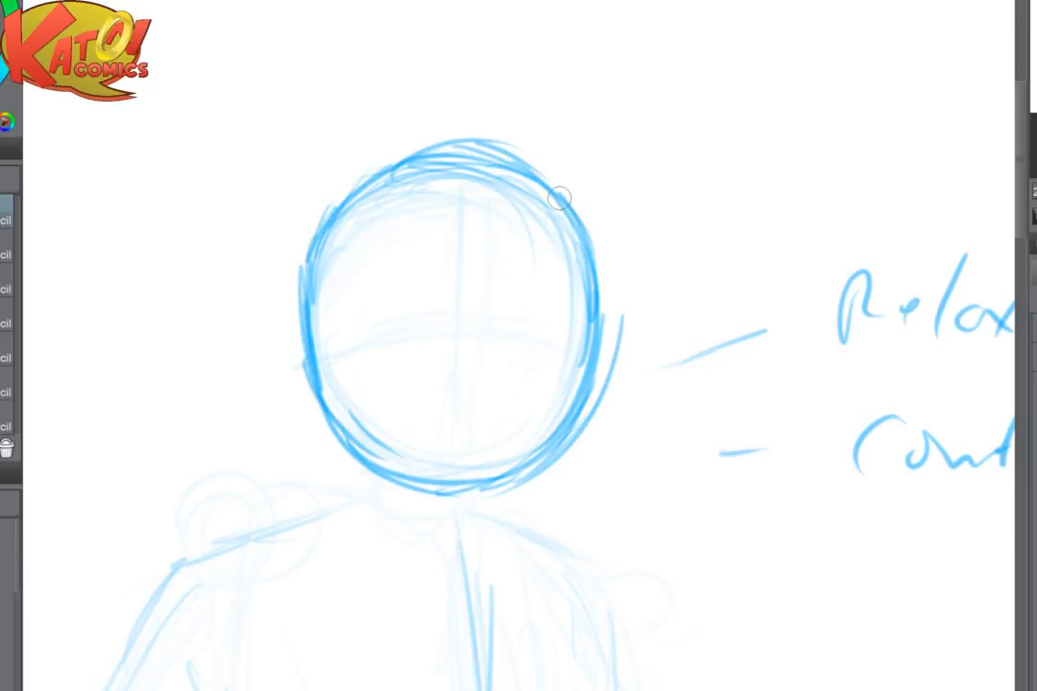
# - Fade the rough crown strokes and redraw one clean curve over the crown and down the head's right side
pyautogui.press('e')
pyautogui.moveTo(488, 112); pyautogui.dragTo(532, 118)
pyautogui.press('p')
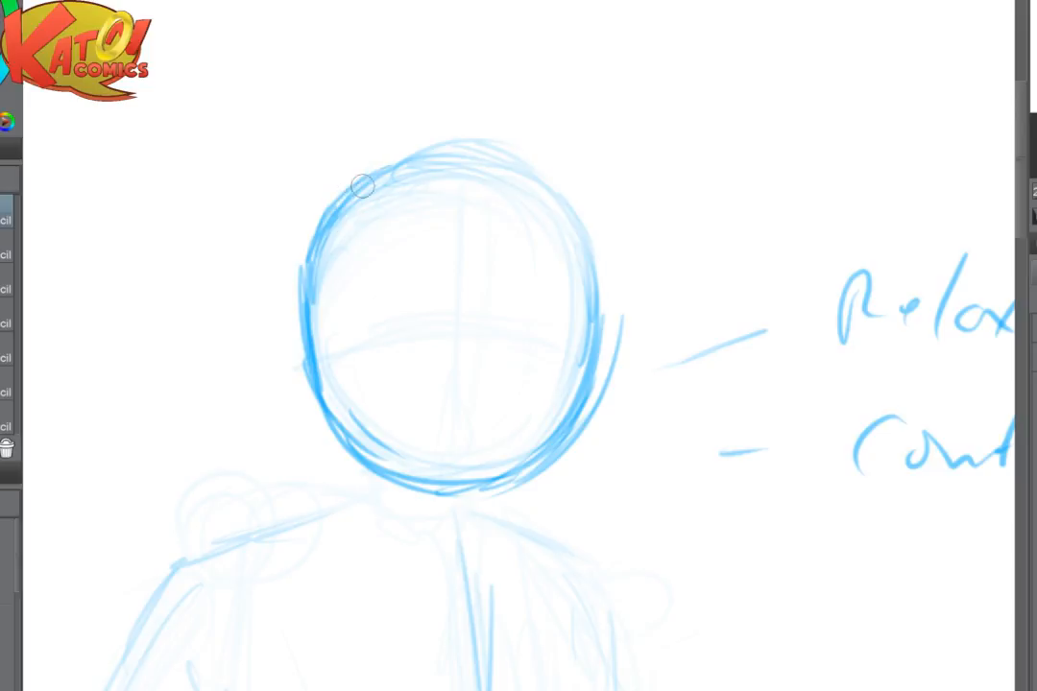
pyautogui.moveTo(362, 185)
pyautogui.mouseDown()
pyautogui.moveTo(398, 167)
pyautogui.moveTo(535, 163)
pyautogui.moveTo(607, 306)
pyautogui.mouseUp()
pyautogui.moveTo(568, 208); pyautogui.dragTo(602, 336)
pyautogui.moveTo(597, 258)
pyautogui.mouseDown()
pyautogui.moveTo(595, 365)
pyautogui.moveTo(598, 348)
pyautogui.mouseUp()
# - Soften the head's right edge and draw the face's vertical centre line and curved eye line
pyautogui.press('e')
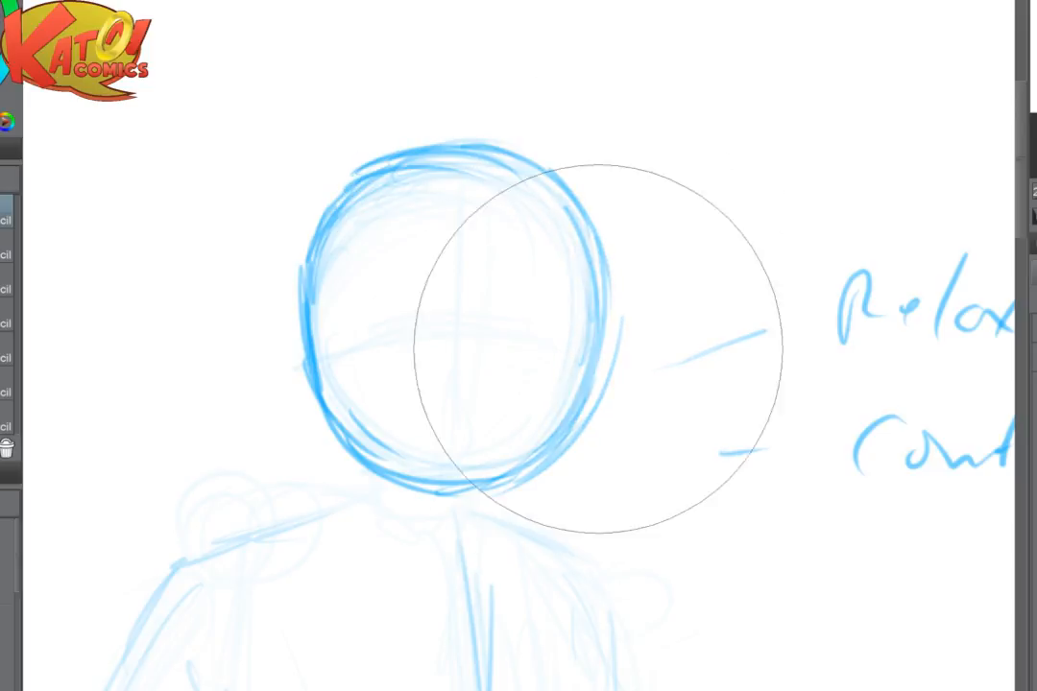
pyautogui.press('p')
pyautogui.moveTo(505, 143)
pyautogui.mouseDown()
pyautogui.moveTo(595, 230)
pyautogui.moveTo(600, 293)
pyautogui.moveTo(614, 292)
pyautogui.moveTo(587, 408)
pyautogui.moveTo(537, 466)
pyautogui.moveTo(441, 492)
pyautogui.mouseUp()
pyautogui.moveTo(418, 424); pyautogui.dragTo(364, 258)
pyautogui.moveTo(268, 213); pyautogui.dragTo(334, 301)
pyautogui.moveTo(376, 66); pyautogui.dragTo(393, 227)
pyautogui.moveTo(399, 131); pyautogui.dragTo(400, 229)
pyautogui.moveTo(300, 177); pyautogui.dragTo(448, 149)
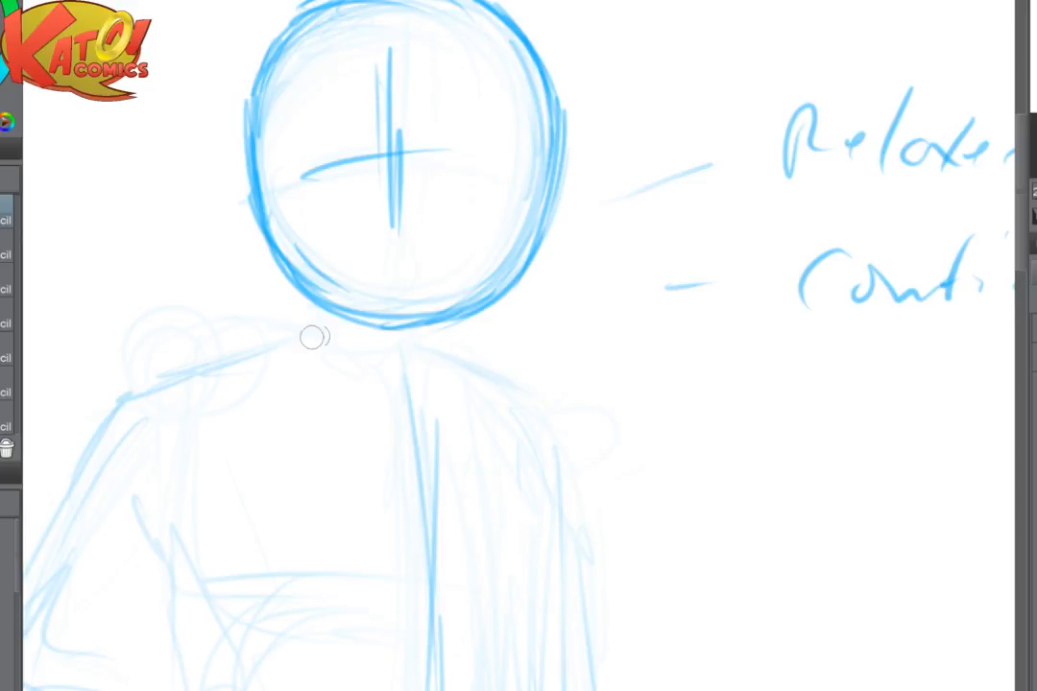
# - Draw the short neck and the curved shoulder line directly beneath the head
pyautogui.moveTo(294, 341)
pyautogui.mouseDown()
pyautogui.moveTo(407, 328)
pyautogui.moveTo(488, 350)
pyautogui.moveTo(475, 334)
pyautogui.mouseUp()
pyautogui.moveTo(259, 341); pyautogui.dragTo(384, 325)
pyautogui.moveTo(318, 291); pyautogui.dragTo(301, 319)
pyautogui.moveTo(305, 281)
pyautogui.mouseDown()
pyautogui.moveTo(291, 329)
pyautogui.moveTo(382, 332)
pyautogui.moveTo(484, 356)
pyautogui.mouseUp()
pyautogui.moveTo(417, 341); pyautogui.dragTo(505, 394)
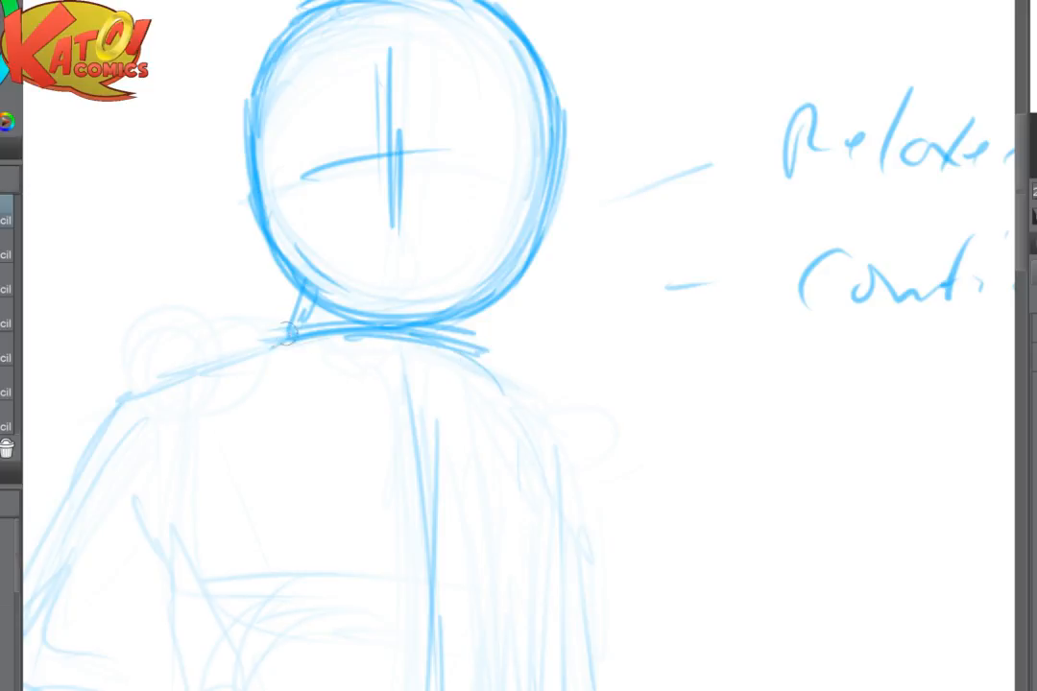
pyautogui.moveTo(289, 334)
pyautogui.mouseDown()
pyautogui.moveTo(219, 349)
pyautogui.moveTo(288, 325)
pyautogui.moveTo(307, 276)
pyautogui.mouseUp()
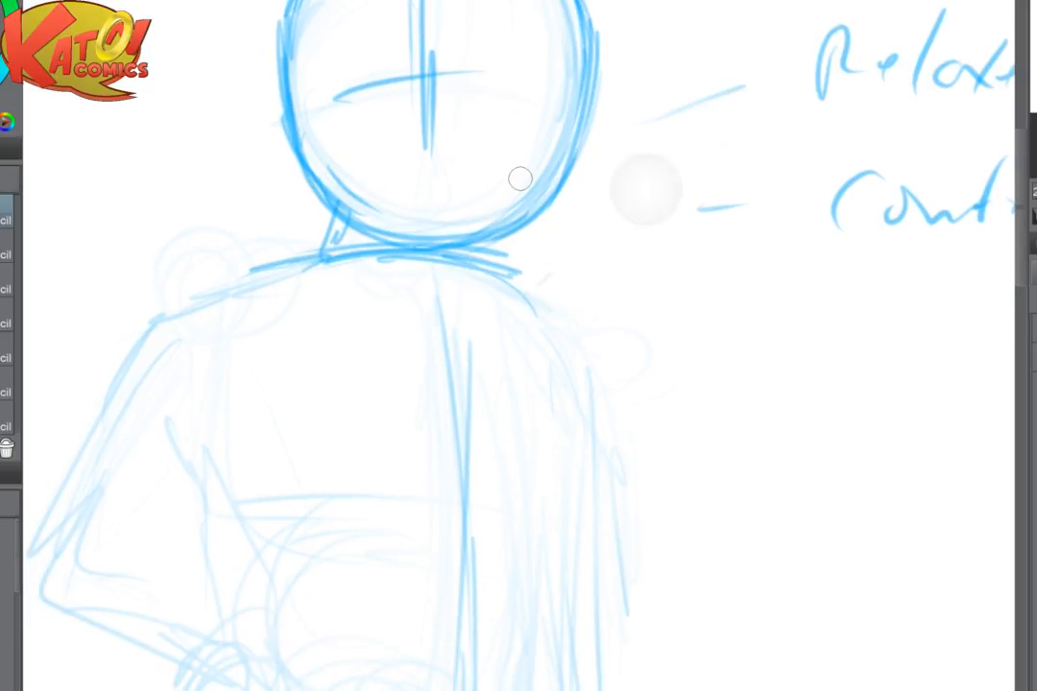
# - Draw a large flowing cloth shape sweeping out from the hip on the bent-arm side to a pointed tip
pyautogui.scroll(-2, 521, 179)
pyautogui.moveTo(518, 499); pyautogui.dragTo(688, 164)
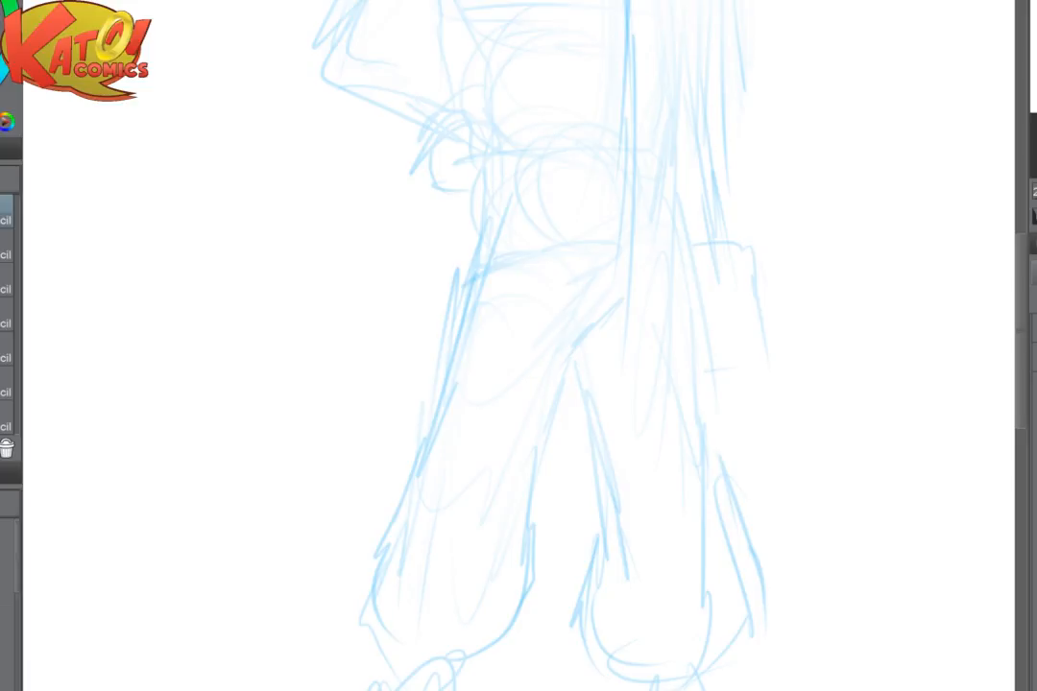
pyautogui.scroll(-2, 659, 256)
pyautogui.moveTo(509, 280); pyautogui.dragTo(453, 317)
pyautogui.moveTo(473, 304); pyautogui.dragTo(274, 332)
pyautogui.moveTo(292, 323); pyautogui.dragTo(180, 446)
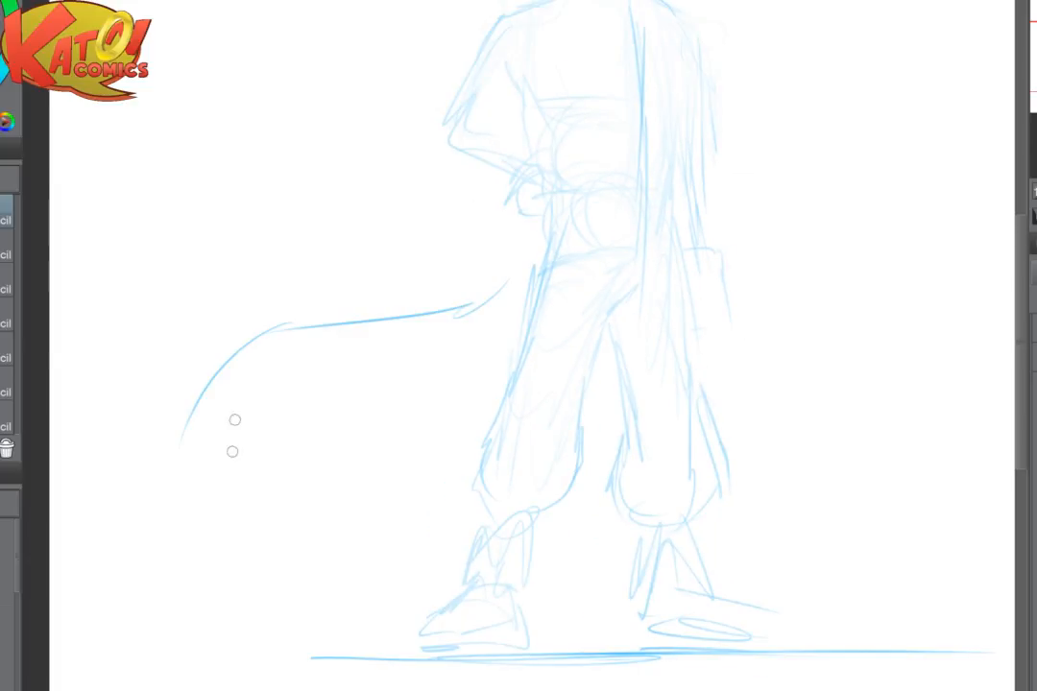
pyautogui.moveTo(205, 400)
pyautogui.mouseDown()
pyautogui.moveTo(199, 557)
pyautogui.moveTo(234, 468)
pyautogui.mouseUp()
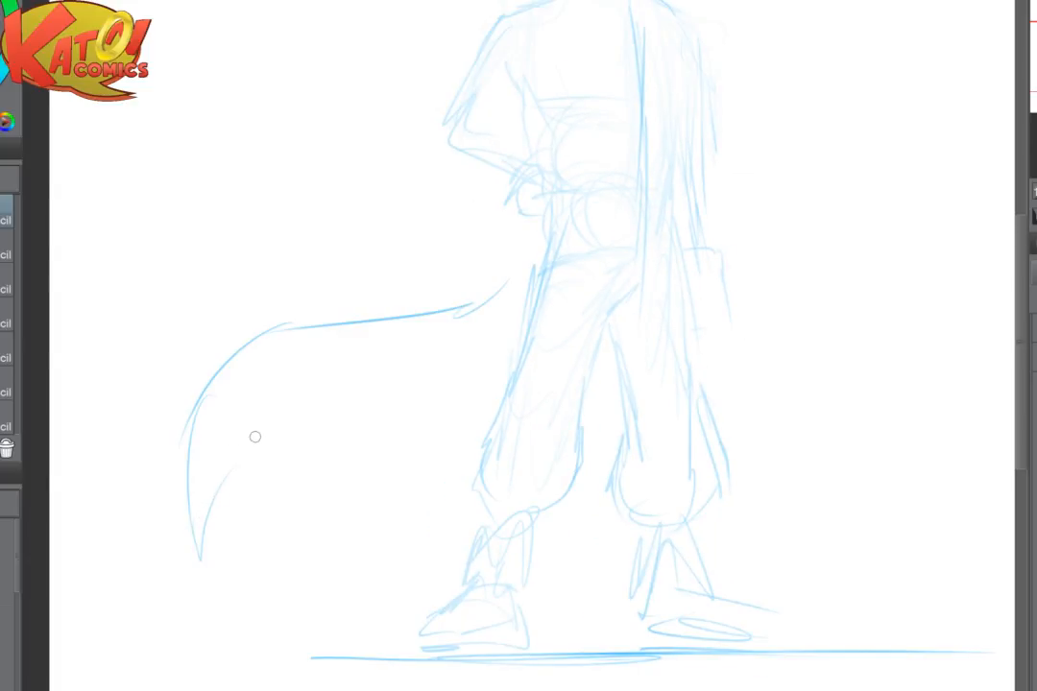
pyautogui.moveTo(523, 289)
pyautogui.mouseDown()
pyautogui.moveTo(324, 484)
pyautogui.moveTo(197, 578)
pyautogui.mouseUp()
pyautogui.moveTo(180, 507); pyautogui.dragTo(195, 605)
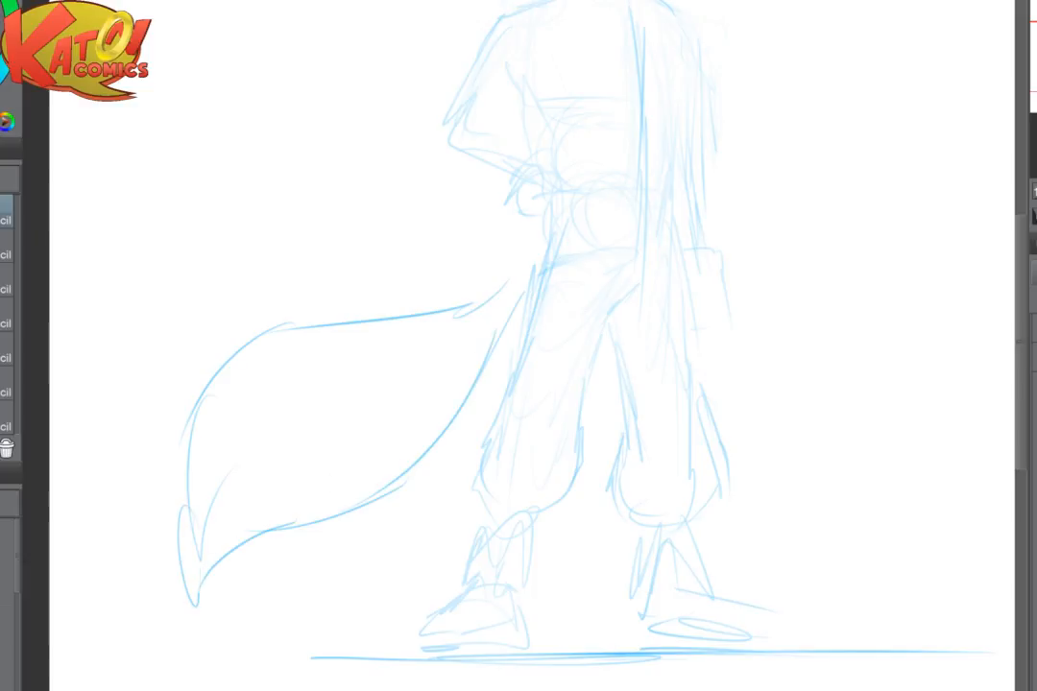
# - Draw a smaller curved cloth flap billowing out beside the leg on the hanging-arm side
pyautogui.moveTo(533, 293)
pyautogui.mouseDown()
pyautogui.moveTo(299, 312)
pyautogui.moveTo(233, 333)
pyautogui.moveTo(267, 301)
pyautogui.mouseUp()
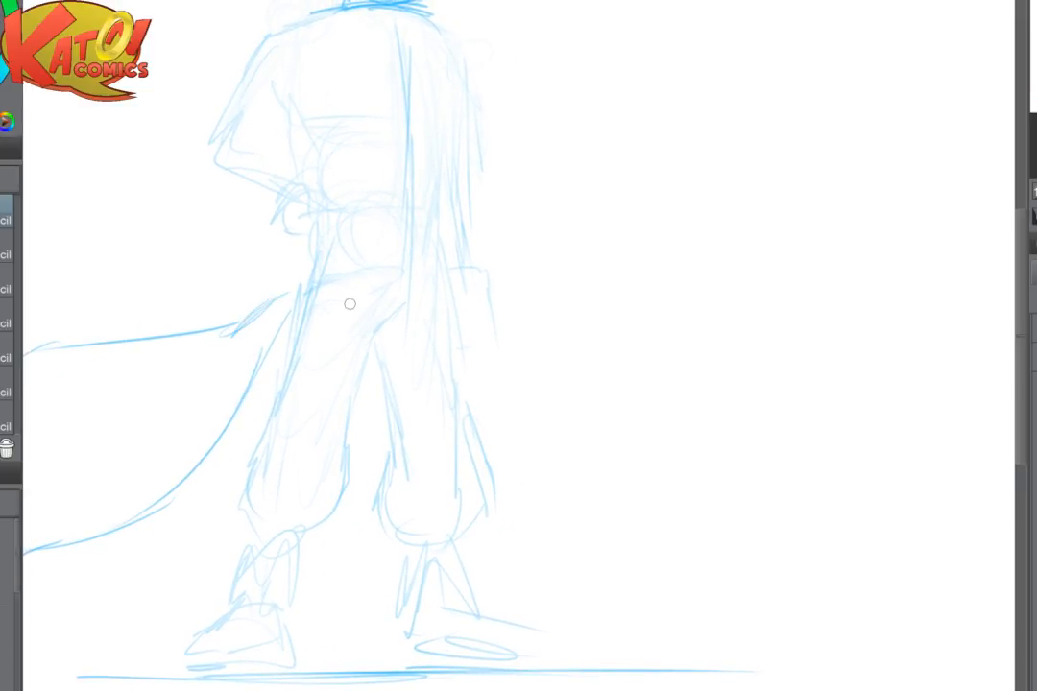
pyautogui.moveTo(350, 303); pyautogui.dragTo(455, 346)
pyautogui.moveTo(588, 392)
pyautogui.mouseDown()
pyautogui.moveTo(599, 400)
pyautogui.moveTo(645, 603)
pyautogui.moveTo(605, 581)
pyautogui.moveTo(642, 601)
pyautogui.moveTo(508, 596)
pyautogui.mouseUp()
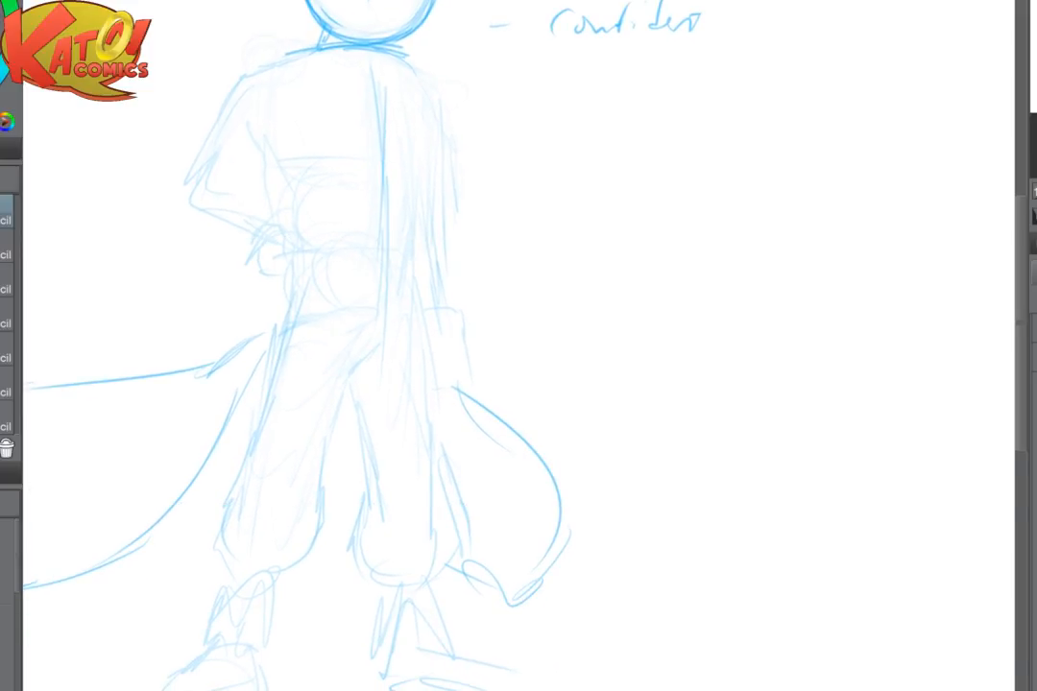
pyautogui.moveTo(451, 386); pyautogui.dragTo(544, 527)
pyautogui.moveTo(567, 521)
pyautogui.mouseDown()
pyautogui.moveTo(554, 560)
pyautogui.moveTo(486, 582)
pyautogui.mouseUp()
# - Add the cloth's inner edge lines between the legs and from the crotch across the thigh
pyautogui.moveTo(330, 430); pyautogui.dragTo(359, 492)
pyautogui.moveTo(361, 340)
pyautogui.mouseDown()
pyautogui.moveTo(428, 353)
pyautogui.moveTo(414, 436)
pyautogui.moveTo(163, 639)
pyautogui.mouseUp()
pyautogui.moveTo(395, 399); pyautogui.dragTo(348, 438)
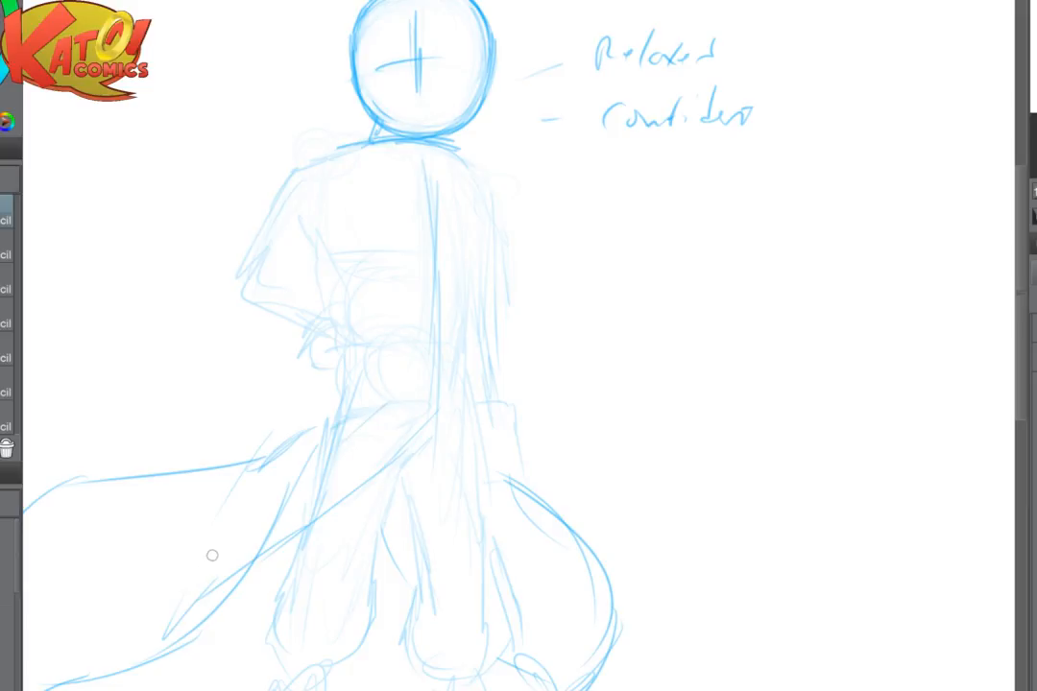
pyautogui.moveTo(214, 555); pyautogui.dragTo(294, 445)
# - Touch up the face guidelines and draw the right shoulder's slope down into the inner edge of the hanging arm
pyautogui.scroll(1, 598, 235)
pyautogui.moveTo(596, 103)
pyautogui.mouseDown()
pyautogui.moveTo(605, 320)
pyautogui.moveTo(539, 365)
pyautogui.mouseUp()
pyautogui.scroll(2, 605, 207)
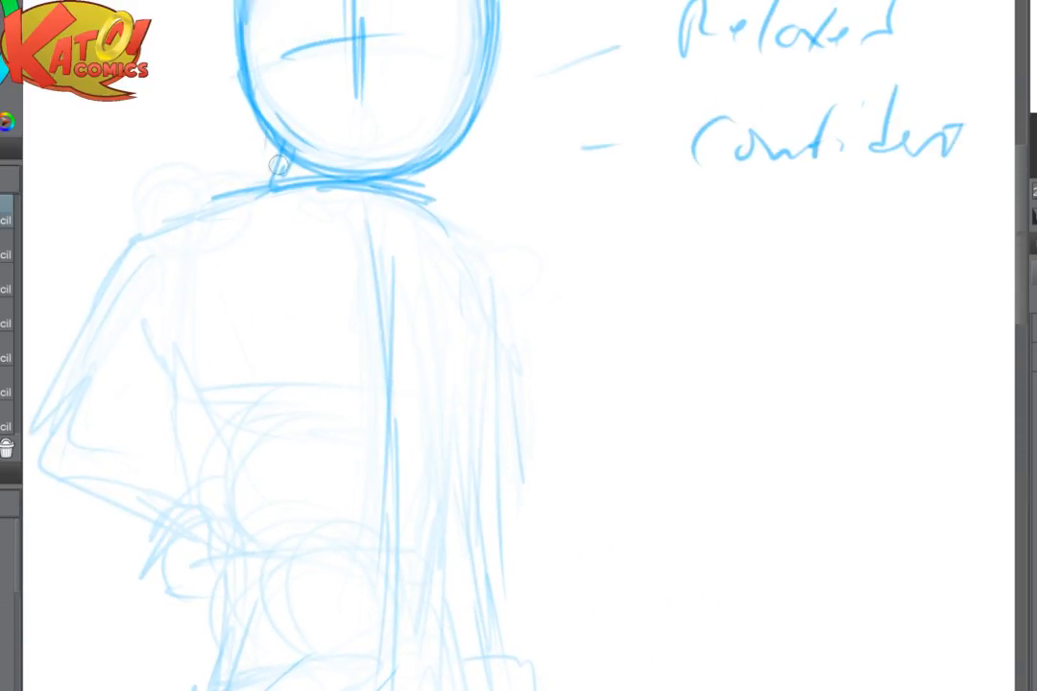
pyautogui.moveTo(345, 18); pyautogui.dragTo(364, 90)
pyautogui.moveTo(380, 22); pyautogui.dragTo(376, 175)
pyautogui.moveTo(307, 145); pyautogui.dragTo(389, 125)
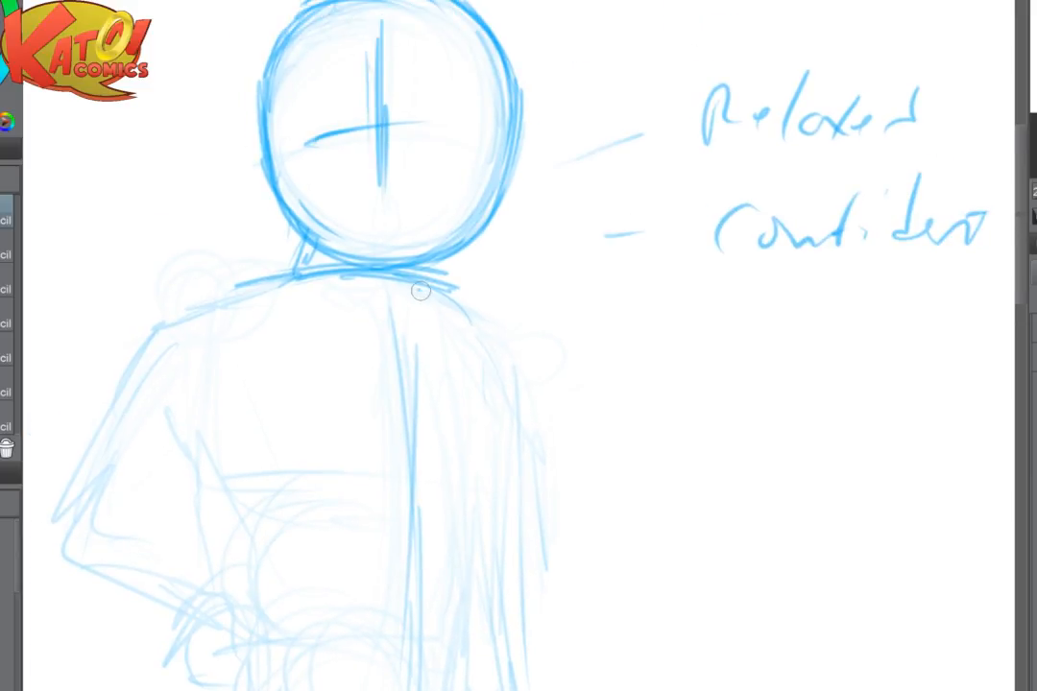
pyautogui.moveTo(418, 289); pyautogui.dragTo(472, 319)
pyautogui.moveTo(466, 300)
pyautogui.mouseDown()
pyautogui.moveTo(508, 302)
pyautogui.moveTo(486, 380)
pyautogui.moveTo(493, 438)
pyautogui.mouseUp()
# - Fade the torso's construction lines and draw a rounded cap on the bent arm's shoulder
pyautogui.press('e')
pyautogui.moveTo(444, 382); pyautogui.dragTo(398, 516)
pyautogui.press('p')
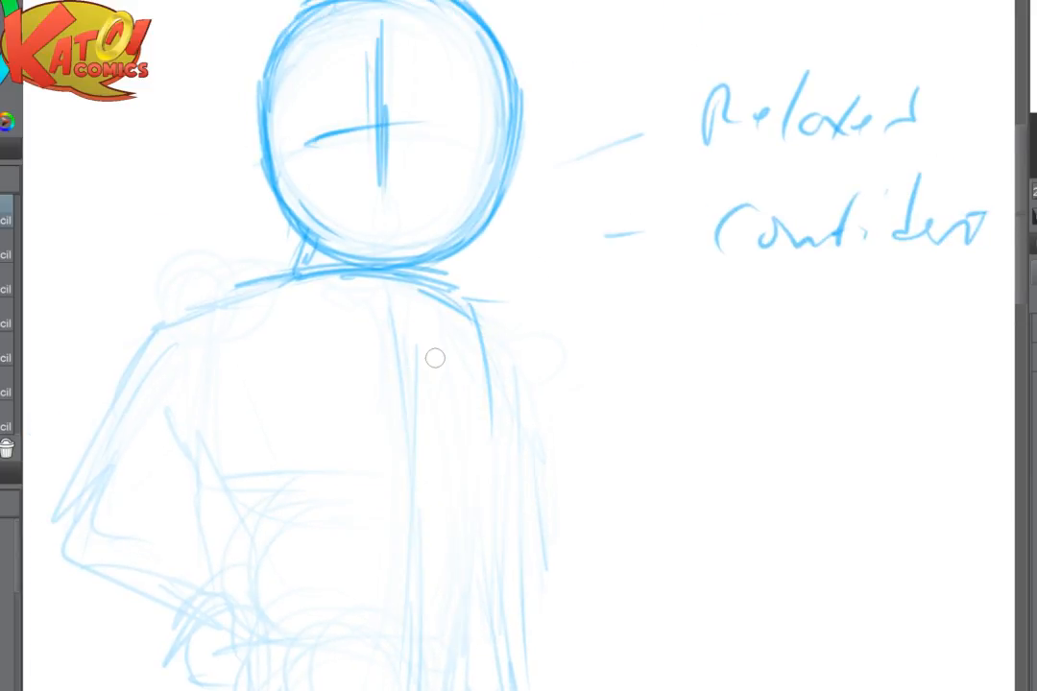
pyautogui.moveTo(243, 286); pyautogui.dragTo(272, 310)
pyautogui.moveTo(204, 293); pyautogui.dragTo(273, 313)
pyautogui.moveTo(230, 281); pyautogui.dragTo(264, 288)
pyautogui.moveTo(146, 327); pyautogui.dragTo(191, 296)
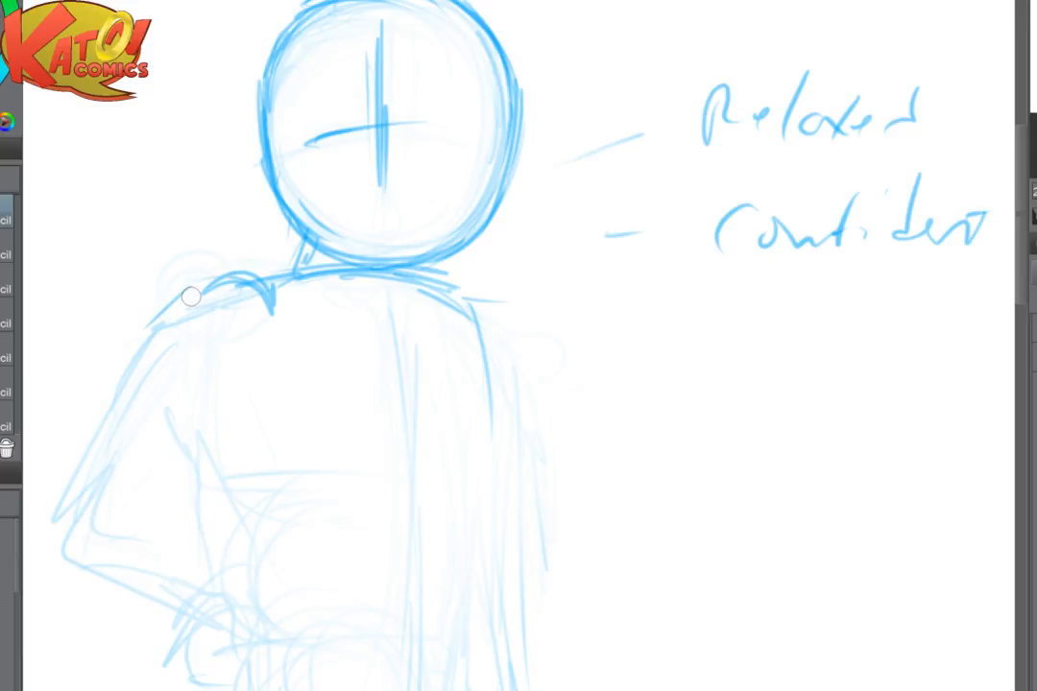
# - Darken the bent arm's shoulder cap and neckline, and draw the rounded shoulder of the hanging arm
pyautogui.press('e')
pyautogui.moveTo(231, 256)
pyautogui.mouseDown()
pyautogui.moveTo(249, 368)
pyautogui.moveTo(277, 228)
pyautogui.moveTo(396, 103)
pyautogui.mouseUp()
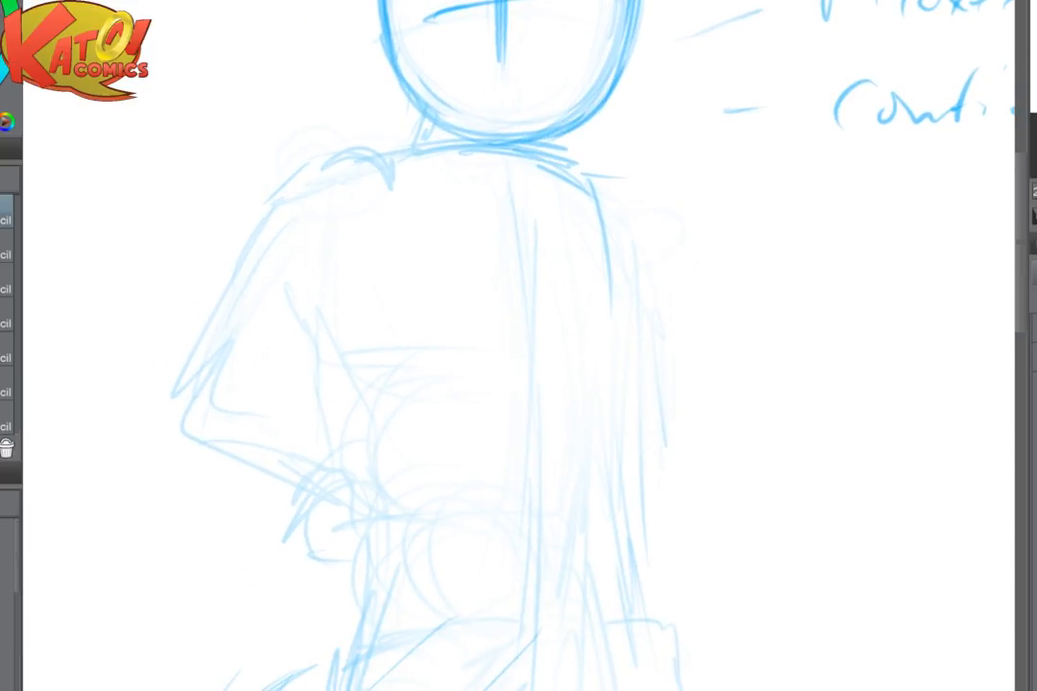
pyautogui.moveTo(341, 149)
pyautogui.mouseDown()
pyautogui.moveTo(384, 184)
pyautogui.moveTo(259, 249)
pyautogui.moveTo(237, 273)
pyautogui.moveTo(358, 174)
pyautogui.moveTo(379, 199)
pyautogui.mouseUp()
pyautogui.moveTo(385, 157)
pyautogui.mouseDown()
pyautogui.moveTo(429, 109)
pyautogui.moveTo(465, 145)
pyautogui.mouseUp()
pyautogui.moveTo(429, 104); pyautogui.dragTo(399, 157)
pyautogui.moveTo(505, 162); pyautogui.dragTo(589, 226)
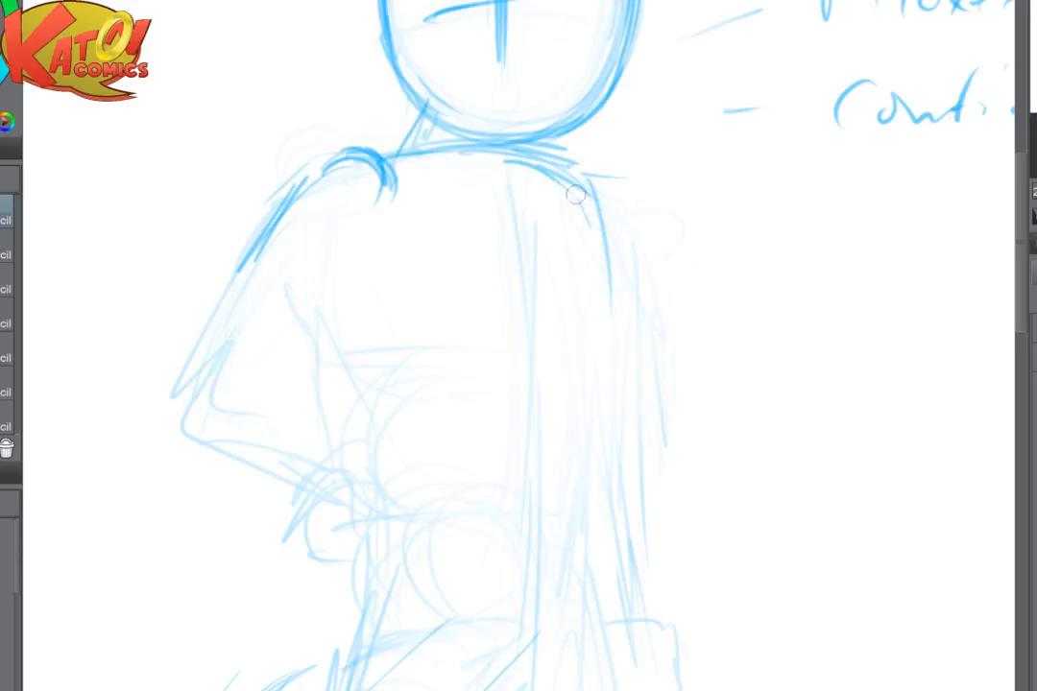
pyautogui.moveTo(574, 175)
pyautogui.mouseDown()
pyautogui.moveTo(612, 262)
pyautogui.moveTo(629, 190)
pyautogui.moveTo(652, 259)
pyautogui.moveTo(610, 302)
pyautogui.mouseUp()
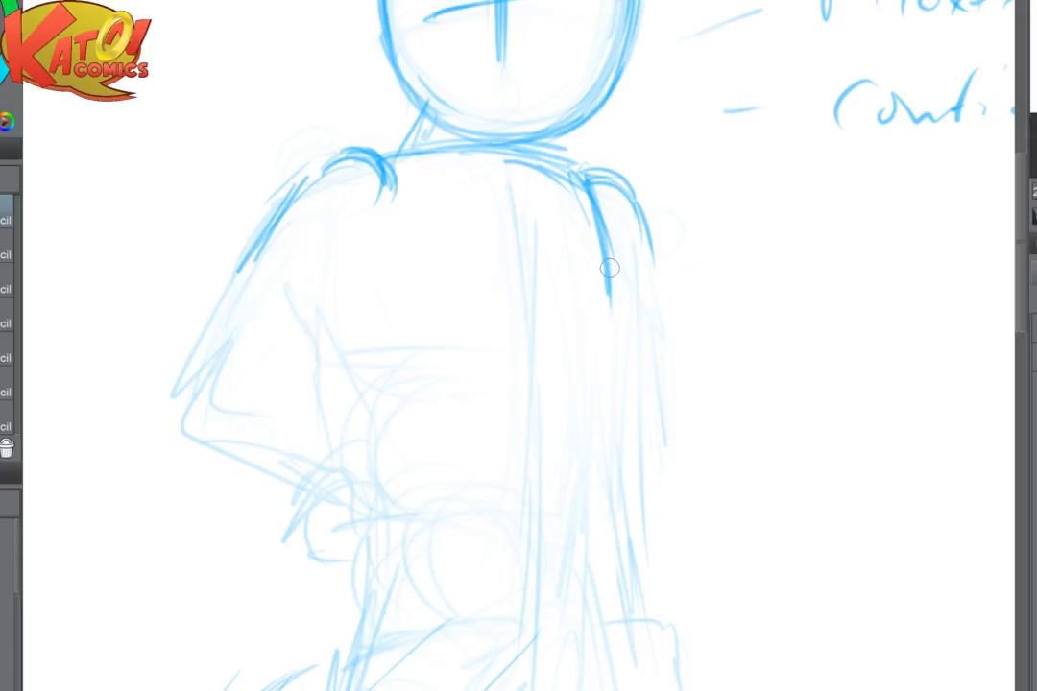
# - Draw the bent arm's tapered upper arm, rounded elbow and forearm, and start the torso's side below the armpit
pyautogui.moveTo(304, 299); pyautogui.dragTo(354, 236)
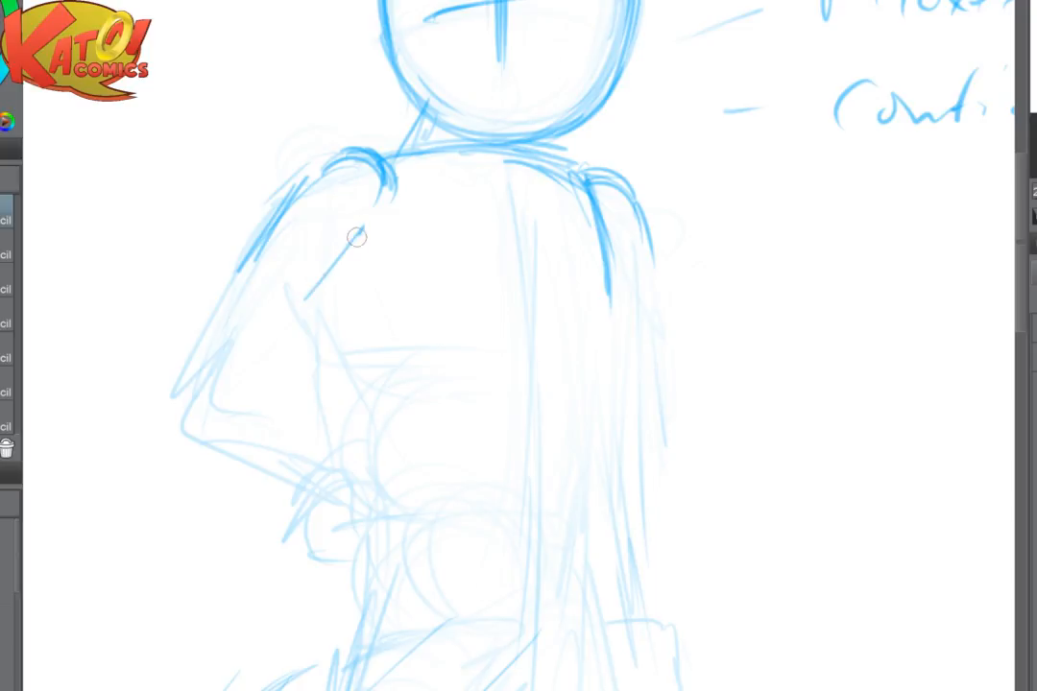
pyautogui.moveTo(286, 183); pyautogui.dragTo(192, 376)
pyautogui.moveTo(348, 247); pyautogui.dragTo(231, 389)
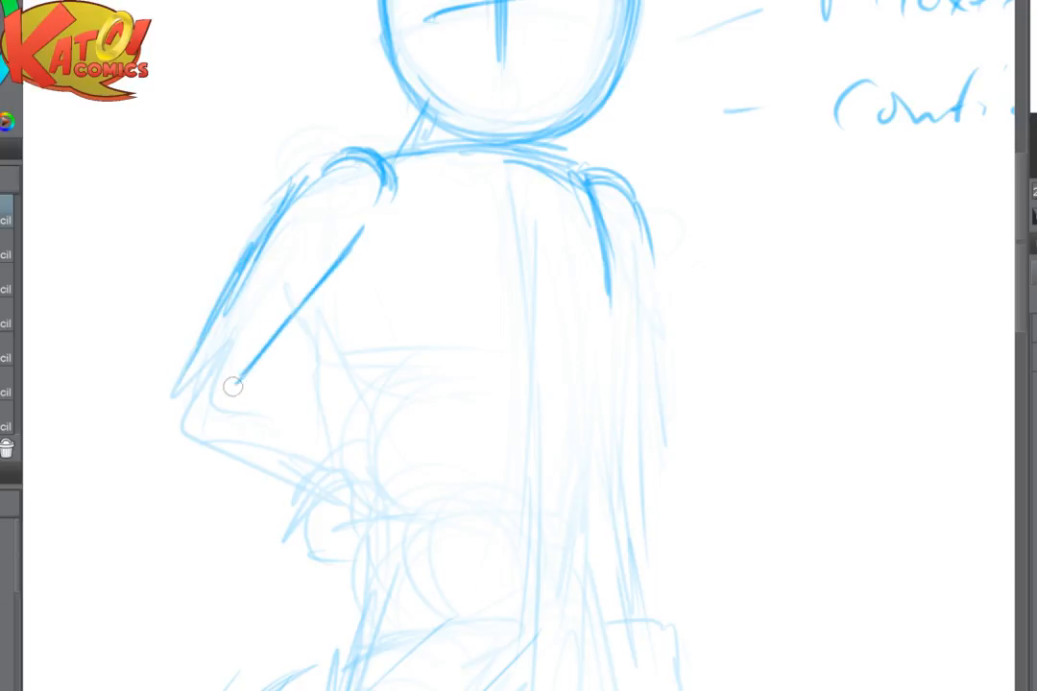
pyautogui.moveTo(213, 320)
pyautogui.mouseDown()
pyautogui.moveTo(190, 382)
pyautogui.moveTo(191, 418)
pyautogui.mouseUp()
pyautogui.moveTo(238, 378)
pyautogui.mouseDown()
pyautogui.moveTo(203, 414)
pyautogui.moveTo(284, 396)
pyautogui.mouseUp()
pyautogui.moveTo(205, 398)
pyautogui.mouseDown()
pyautogui.moveTo(246, 414)
pyautogui.moveTo(294, 421)
pyautogui.moveTo(205, 438)
pyautogui.moveTo(313, 429)
pyautogui.mouseUp()
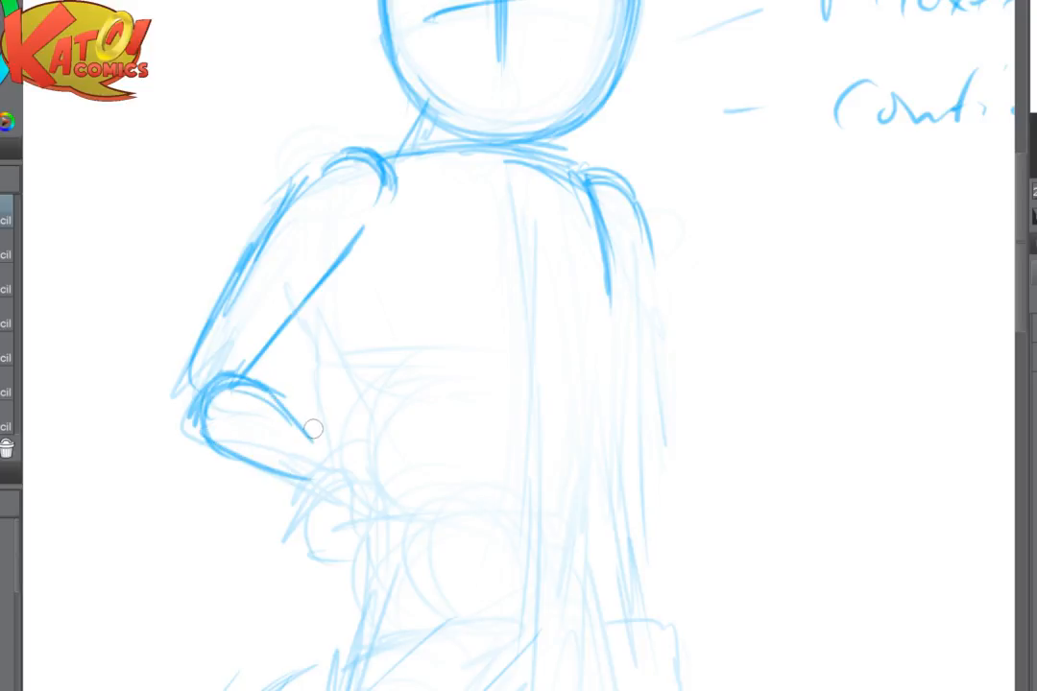
pyautogui.moveTo(325, 281); pyautogui.dragTo(356, 343)
# - Flip the canvas view horizontally and fade the head's outline and face guidelines with the large soft eraser
pyautogui.hotkey('ctrl', '-')
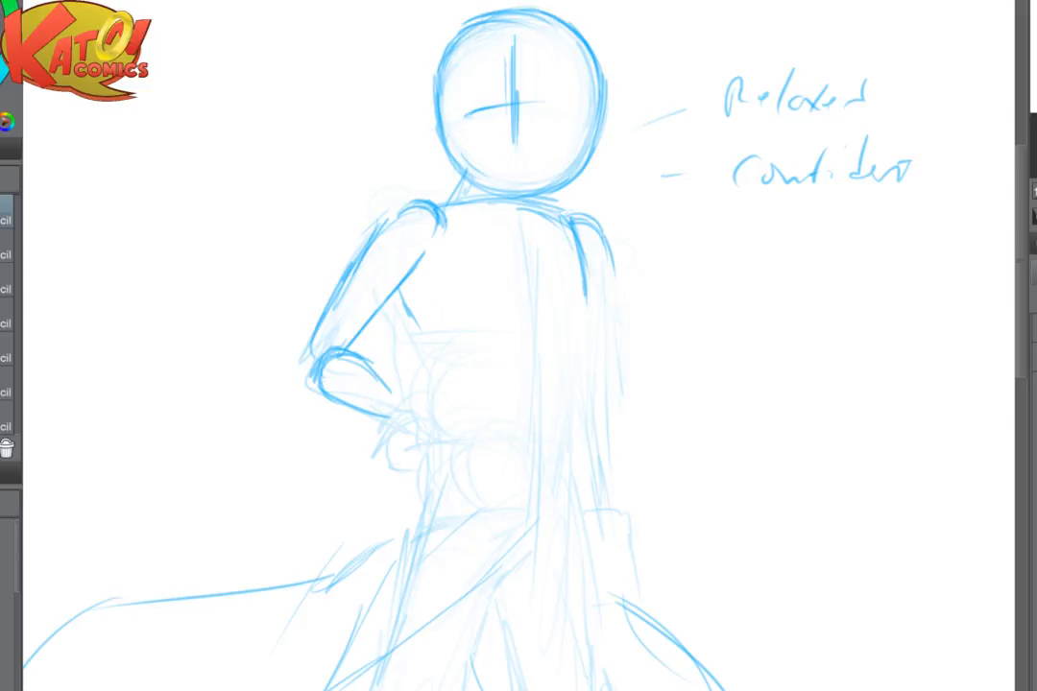
pyautogui.press('h')
pyautogui.moveTo(520, 317)
pyautogui.mouseDown()
pyautogui.moveTo(455, 339)
pyautogui.moveTo(436, 395)
pyautogui.mouseUp()
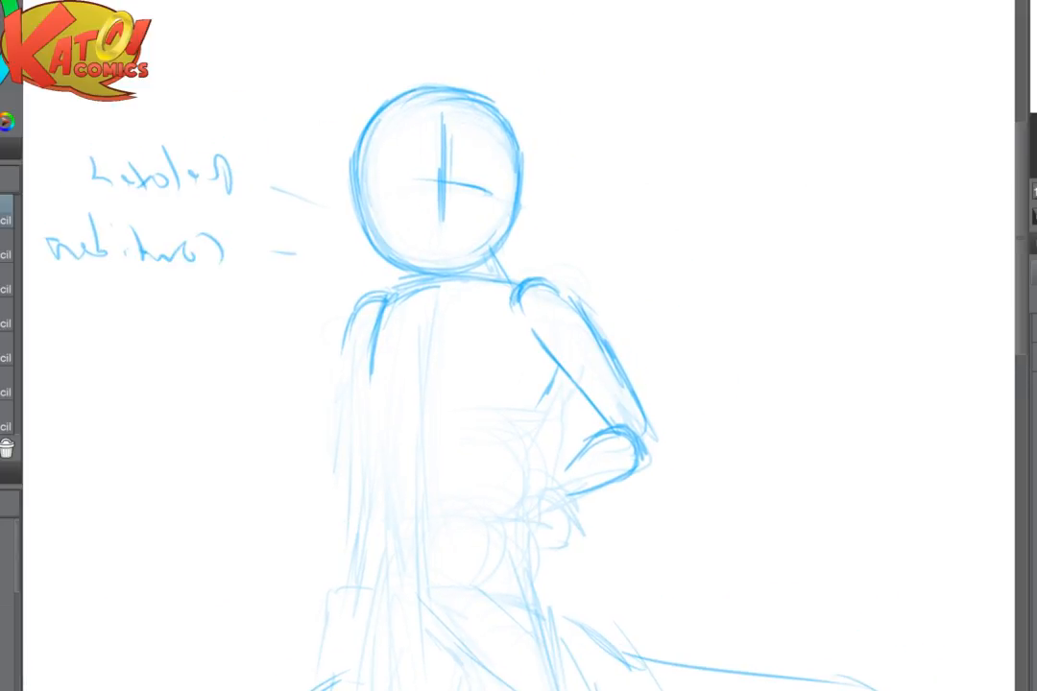
pyautogui.press('e')
pyautogui.moveTo(499, 182)
pyautogui.mouseDown()
pyautogui.moveTo(477, 243)
pyautogui.moveTo(384, 220)
pyautogui.moveTo(424, 209)
pyautogui.mouseUp()
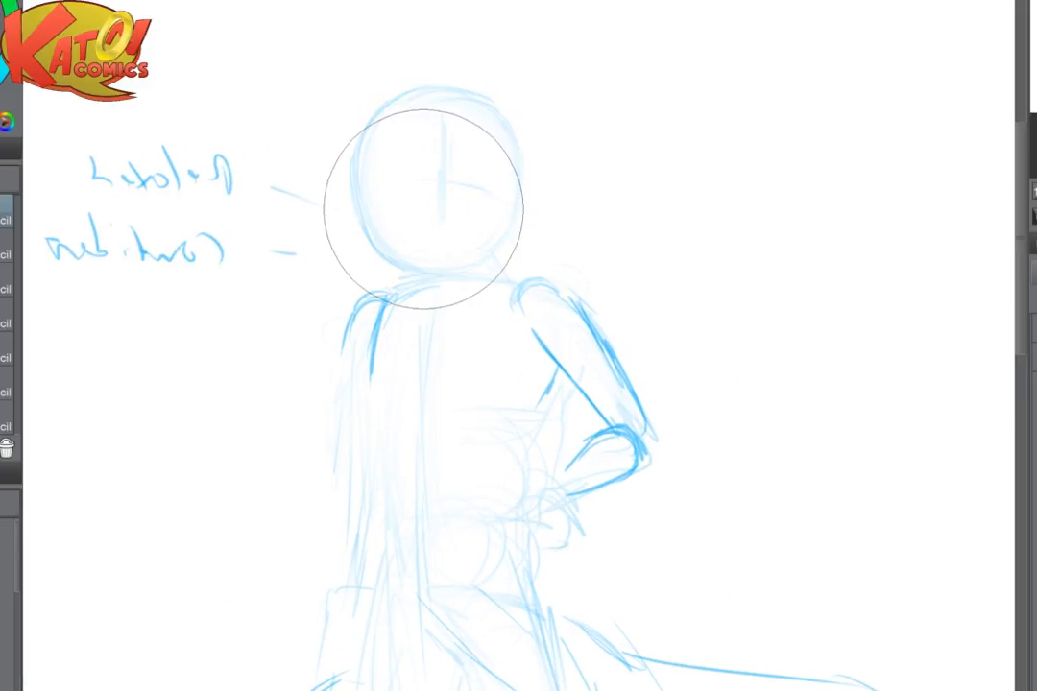
# - Draw a new left side of the head inside the faded outline, from the crown down to the chin
pyautogui.press('p')
pyautogui.moveTo(457, 100)
pyautogui.mouseDown()
pyautogui.moveTo(419, 131)
pyautogui.moveTo(411, 168)
pyautogui.mouseUp()
pyautogui.moveTo(443, 87)
pyautogui.mouseDown()
pyautogui.moveTo(389, 179)
pyautogui.moveTo(394, 214)
pyautogui.mouseUp()
pyautogui.moveTo(425, 109); pyautogui.dragTo(446, 263)
pyautogui.moveTo(409, 129); pyautogui.dragTo(450, 269)
pyautogui.moveTo(414, 110); pyautogui.dragTo(386, 213)
# - Draw the narrower head's crown and right side, curving back down to the chin
pyautogui.moveTo(398, 136); pyautogui.dragTo(488, 102)
pyautogui.moveTo(438, 100)
pyautogui.mouseDown()
pyautogui.moveTo(482, 101)
pyautogui.moveTo(522, 156)
pyautogui.mouseUp()
pyautogui.moveTo(458, 90)
pyautogui.mouseDown()
pyautogui.moveTo(536, 164)
pyautogui.moveTo(536, 202)
pyautogui.mouseUp()
pyautogui.moveTo(520, 124); pyautogui.dragTo(506, 246)
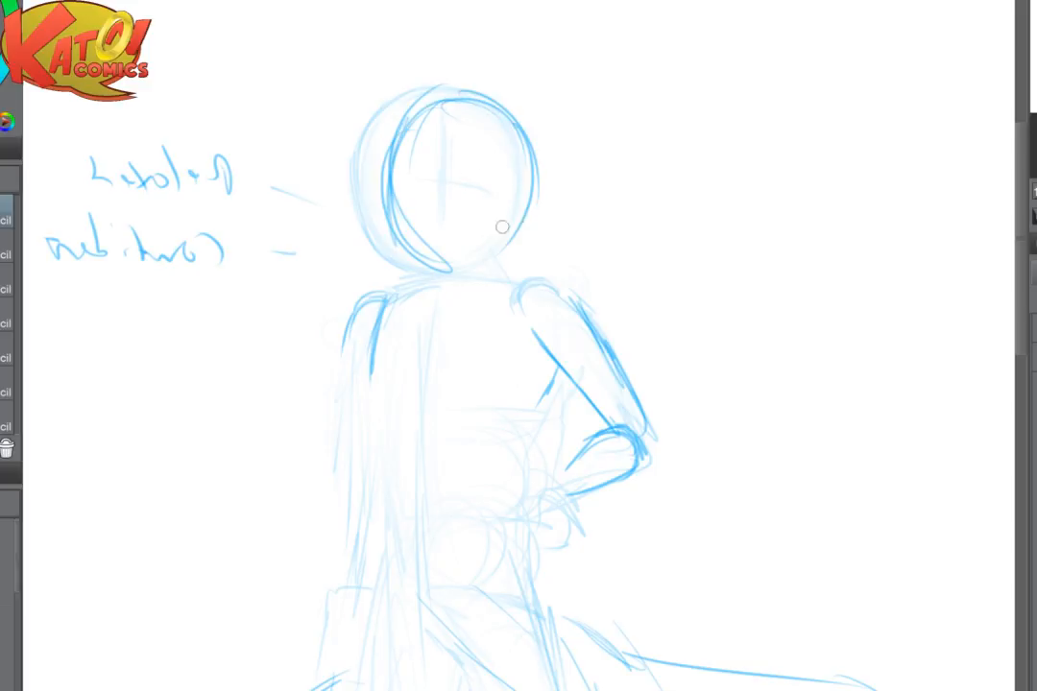
pyautogui.moveTo(535, 200); pyautogui.dragTo(458, 272)
pyautogui.moveTo(529, 226); pyautogui.dragTo(449, 273)
pyautogui.moveTo(534, 130); pyautogui.dragTo(496, 263)
pyautogui.moveTo(539, 208); pyautogui.dragTo(506, 254)
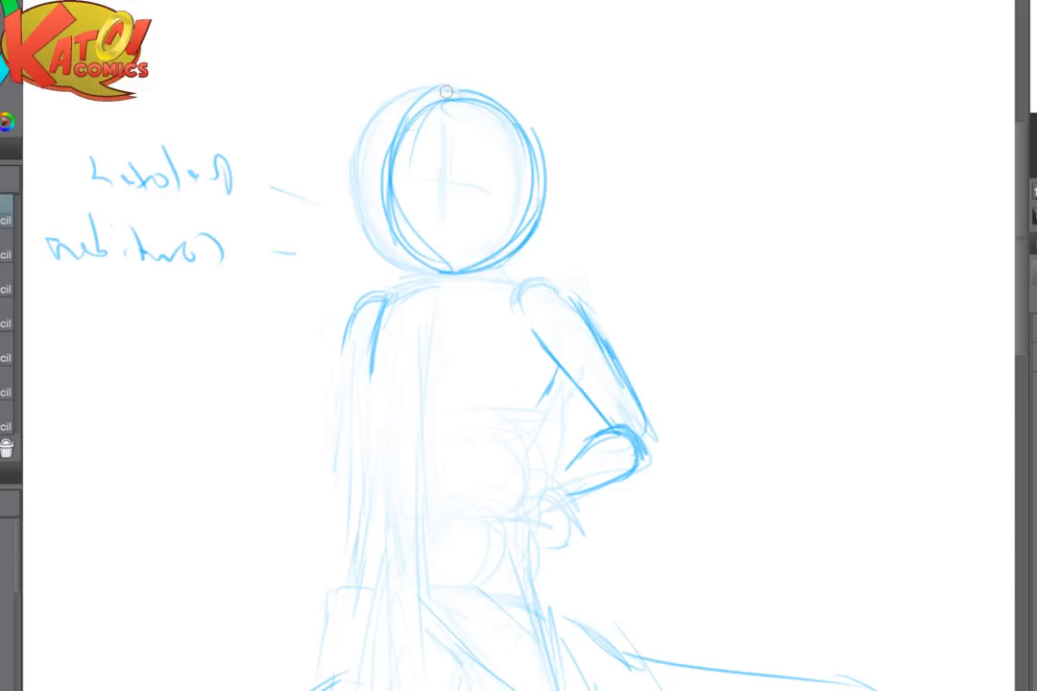
# - Fade the head's crown with the eraser and redraw it as a fuller arc running down one side of the head
pyautogui.moveTo(446, 92); pyautogui.dragTo(540, 155)
pyautogui.moveTo(484, 86); pyautogui.dragTo(544, 150)
pyautogui.press('e')
pyautogui.moveTo(499, 64)
pyautogui.mouseDown()
pyautogui.moveTo(560, 44)
pyautogui.moveTo(472, 100)
pyautogui.mouseUp()
pyautogui.press('p')
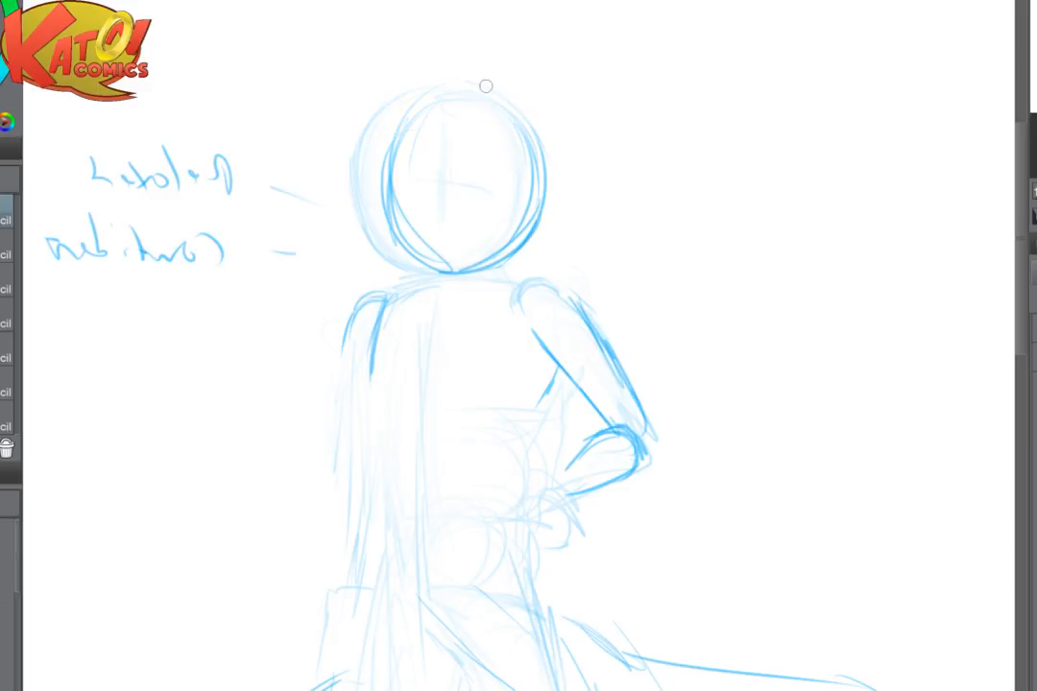
pyautogui.moveTo(387, 144); pyautogui.dragTo(438, 104)
pyautogui.moveTo(395, 137); pyautogui.dragTo(499, 93)
pyautogui.moveTo(431, 102)
pyautogui.mouseDown()
pyautogui.moveTo(448, 95)
pyautogui.moveTo(524, 117)
pyautogui.mouseUp()
pyautogui.moveTo(447, 82)
pyautogui.mouseDown()
pyautogui.moveTo(484, 87)
pyautogui.moveTo(537, 128)
pyautogui.mouseUp()
pyautogui.moveTo(501, 93)
pyautogui.mouseDown()
pyautogui.moveTo(551, 155)
pyautogui.moveTo(555, 183)
pyautogui.mouseUp()
pyautogui.moveTo(521, 114); pyautogui.dragTo(544, 192)
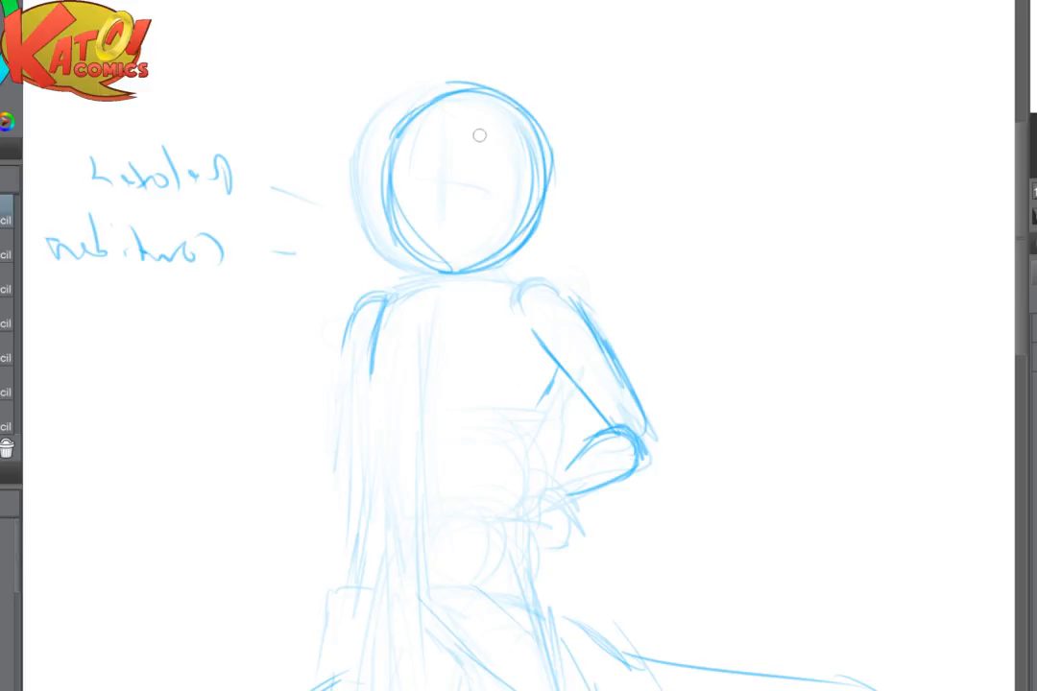
# - Redraw the face's crossing vertical and horizontal guidelines, flipping the canvas view back to its normal orientation
pyautogui.moveTo(475, 114)
pyautogui.mouseDown()
pyautogui.moveTo(462, 215)
pyautogui.moveTo(435, 178)
pyautogui.moveTo(482, 179)
pyautogui.moveTo(479, 198)
pyautogui.mouseUp()
pyautogui.press('h')
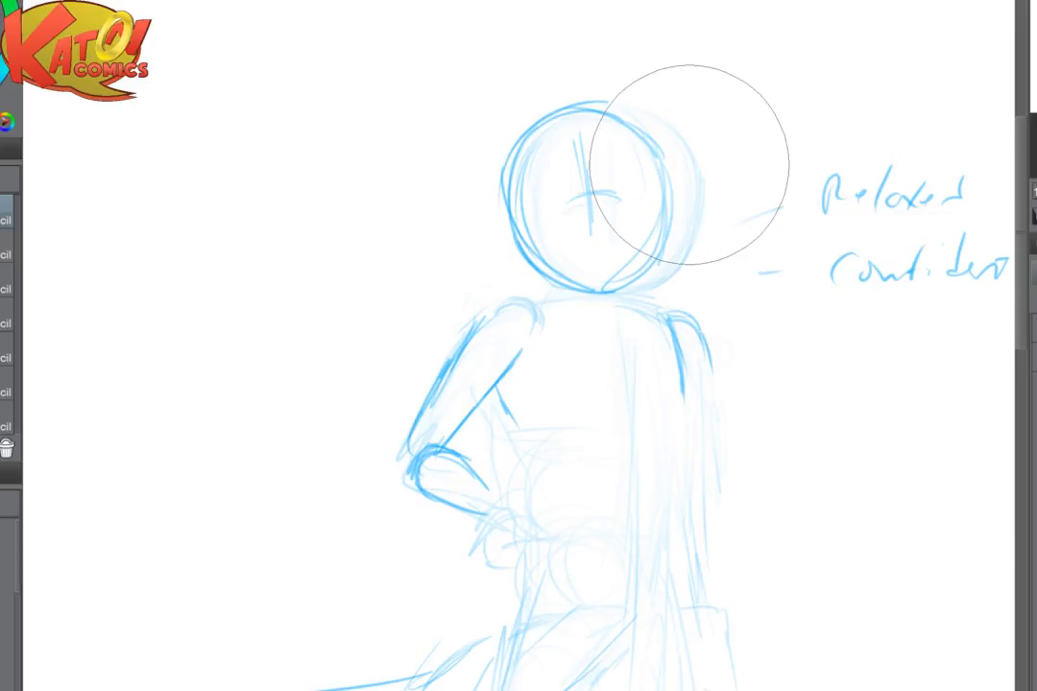
pyautogui.moveTo(583, 139); pyautogui.dragTo(587, 231)
pyautogui.moveTo(548, 210)
pyautogui.mouseDown()
pyautogui.moveTo(625, 196)
pyautogui.moveTo(591, 197)
pyautogui.moveTo(568, 217)
pyautogui.mouseUp()
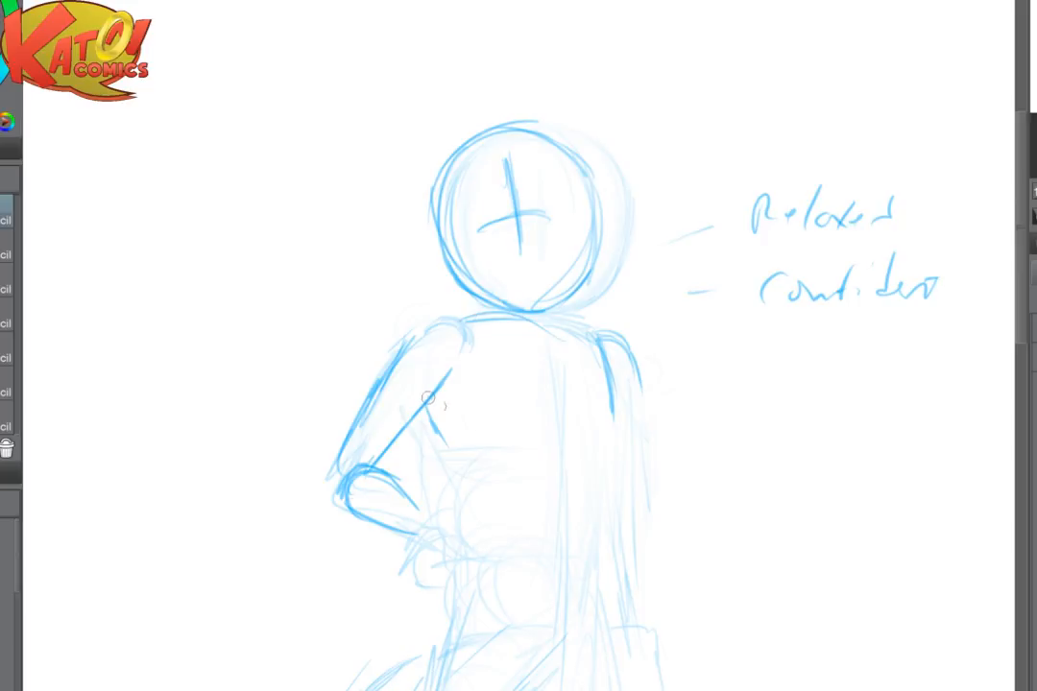
# - Draw both sides of the torso from the armpits to the waist and a gently curved waistline between them
pyautogui.moveTo(428, 399)
pyautogui.mouseDown()
pyautogui.moveTo(455, 445)
pyautogui.moveTo(464, 501)
pyautogui.mouseUp()
pyautogui.moveTo(464, 502)
pyautogui.mouseDown()
pyautogui.moveTo(479, 337)
pyautogui.moveTo(478, 363)
pyautogui.mouseUp()
pyautogui.moveTo(630, 280); pyautogui.dragTo(627, 350)
pyautogui.moveTo(654, 242); pyautogui.dragTo(663, 373)
pyautogui.moveTo(479, 352)
pyautogui.mouseDown()
pyautogui.moveTo(479, 391)
pyautogui.moveTo(560, 395)
pyautogui.moveTo(615, 414)
pyautogui.mouseUp()
pyautogui.moveTo(464, 425); pyautogui.dragTo(451, 485)
pyautogui.moveTo(368, 522); pyautogui.dragTo(643, 365)
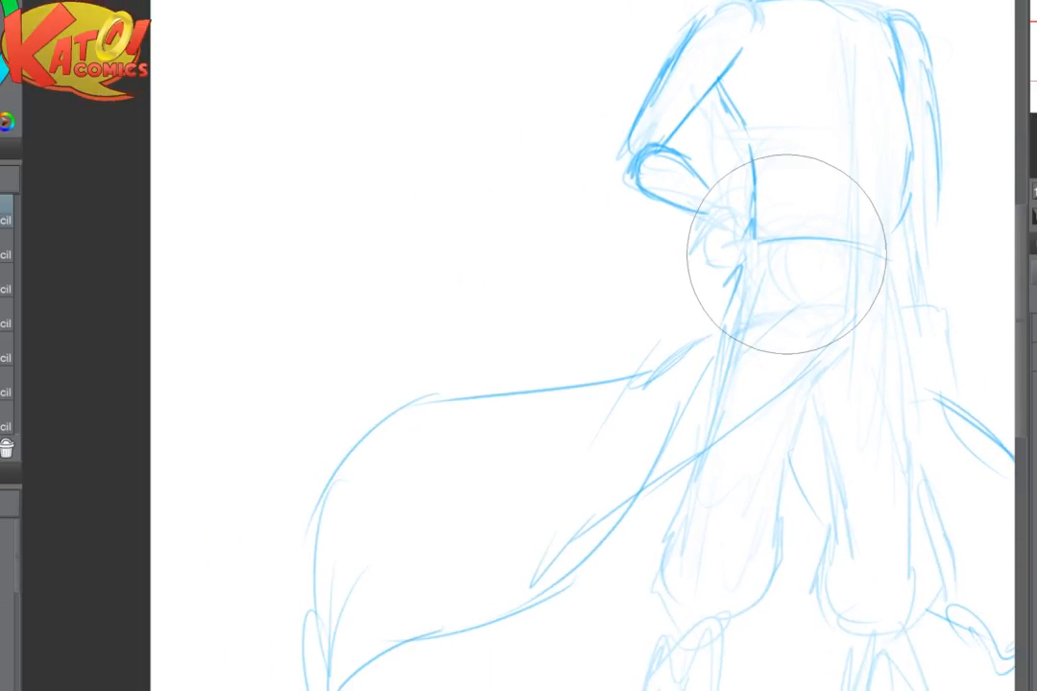
# - Sketch long curved strokes sweeping down and outward from the hip below the bent arm for the flowing cloth
pyautogui.moveTo(741, 266); pyautogui.dragTo(629, 377)
pyautogui.moveTo(695, 328); pyautogui.dragTo(543, 481)
pyautogui.moveTo(709, 296)
pyautogui.mouseDown()
pyautogui.moveTo(550, 515)
pyautogui.moveTo(331, 432)
pyautogui.mouseUp()
pyautogui.hotkey('ctrl', '+')
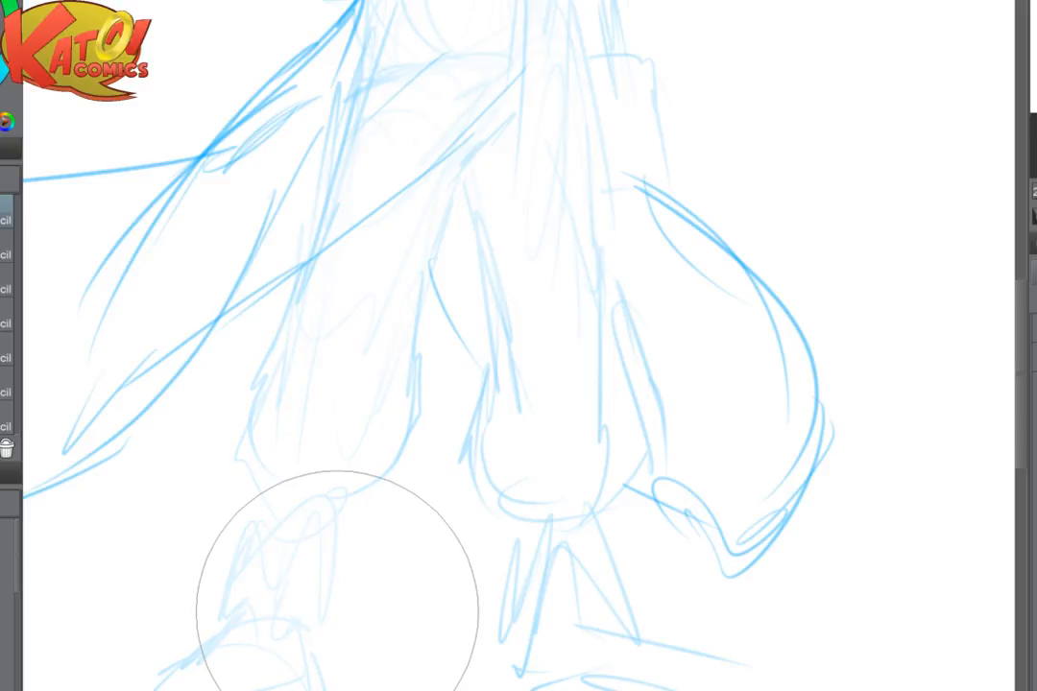
# - Outline the front leg's ballooning trouser bottom on both sides and close it with a gathered hem above the ankle
pyautogui.moveTo(305, 275)
pyautogui.mouseDown()
pyautogui.moveTo(258, 388)
pyautogui.moveTo(273, 463)
pyautogui.moveTo(291, 486)
pyautogui.mouseUp()
pyautogui.moveTo(291, 485); pyautogui.dragTo(336, 471)
pyautogui.moveTo(417, 329); pyautogui.dragTo(381, 491)
pyautogui.moveTo(324, 471); pyautogui.dragTo(384, 494)
# - Draw the wrapped ankle band below the front leg's trouser hem with several stacked curved lines
pyautogui.moveTo(273, 477); pyautogui.dragTo(274, 502)
pyautogui.moveTo(358, 499); pyautogui.dragTo(352, 516)
pyautogui.moveTo(280, 506); pyautogui.dragTo(353, 517)
pyautogui.moveTo(274, 509)
pyautogui.mouseDown()
pyautogui.moveTo(269, 526)
pyautogui.moveTo(291, 547)
pyautogui.moveTo(329, 528)
pyautogui.mouseUp()
pyautogui.moveTo(280, 527)
pyautogui.mouseDown()
pyautogui.moveTo(347, 533)
pyautogui.moveTo(350, 543)
pyautogui.mouseUp()
pyautogui.moveTo(291, 549)
pyautogui.mouseDown()
pyautogui.moveTo(353, 545)
pyautogui.moveTo(246, 581)
pyautogui.moveTo(270, 485)
pyautogui.mouseUp()
# - Draw the front shoe below the ankle wrap, with its slanted sides, rounded toe cap, sole and heel
pyautogui.moveTo(363, 479); pyautogui.dragTo(379, 535)
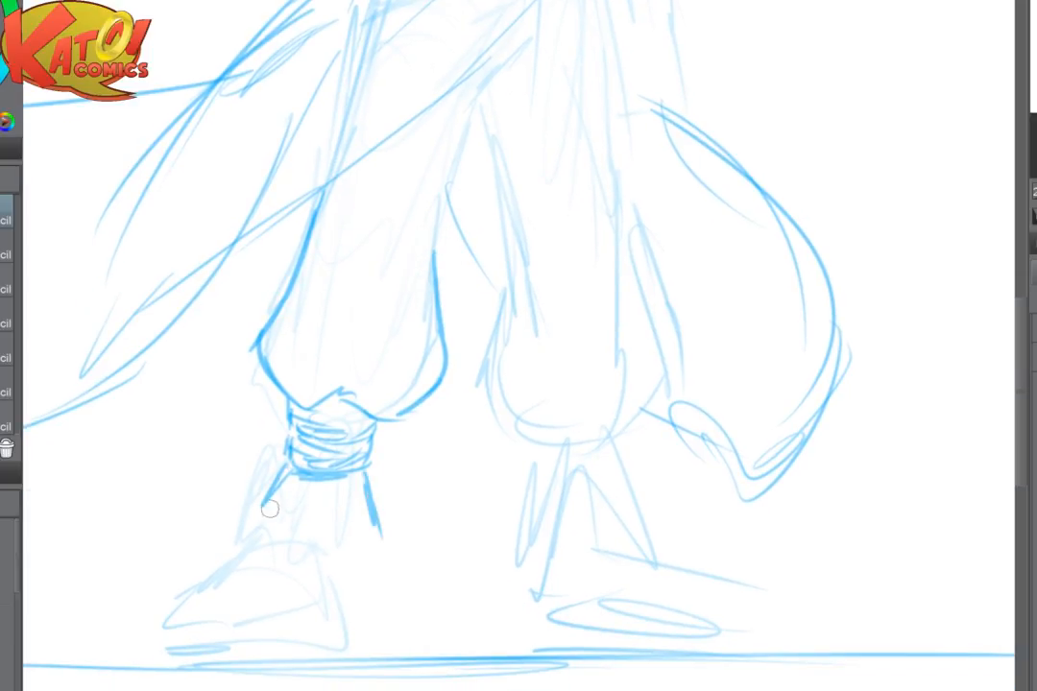
pyautogui.moveTo(270, 504)
pyautogui.mouseDown()
pyautogui.moveTo(231, 567)
pyautogui.moveTo(181, 607)
pyautogui.moveTo(153, 651)
pyautogui.moveTo(266, 675)
pyautogui.mouseUp()
pyautogui.moveTo(181, 655)
pyautogui.mouseDown()
pyautogui.moveTo(318, 666)
pyautogui.moveTo(349, 650)
pyautogui.mouseUp()
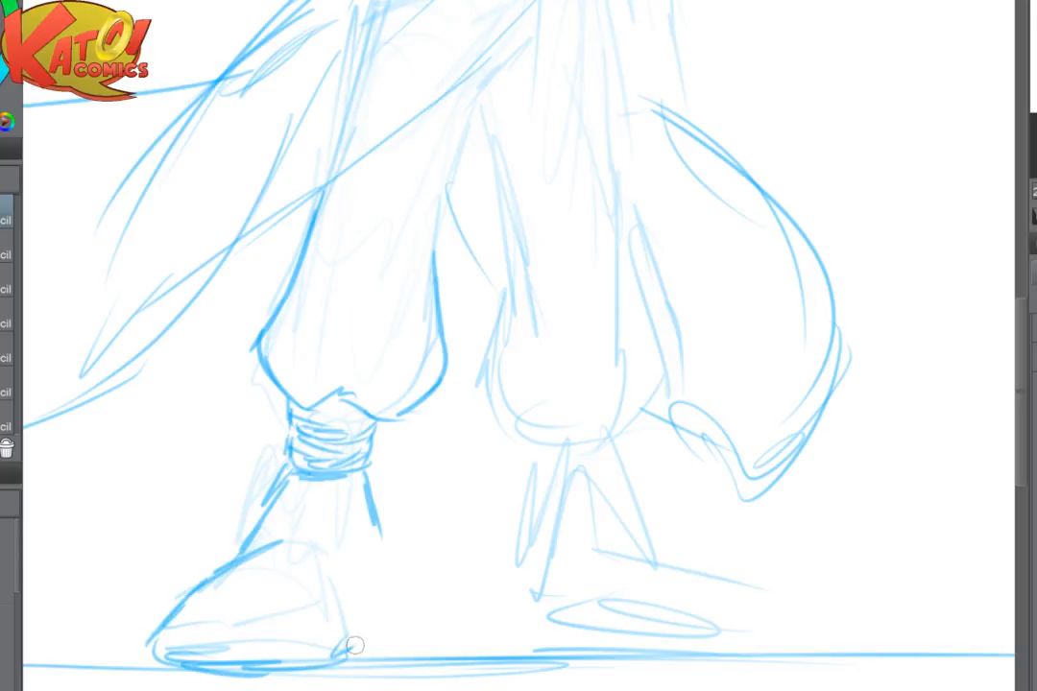
pyautogui.moveTo(372, 524)
pyautogui.mouseDown()
pyautogui.moveTo(400, 602)
pyautogui.moveTo(395, 629)
pyautogui.moveTo(338, 656)
pyautogui.mouseUp()
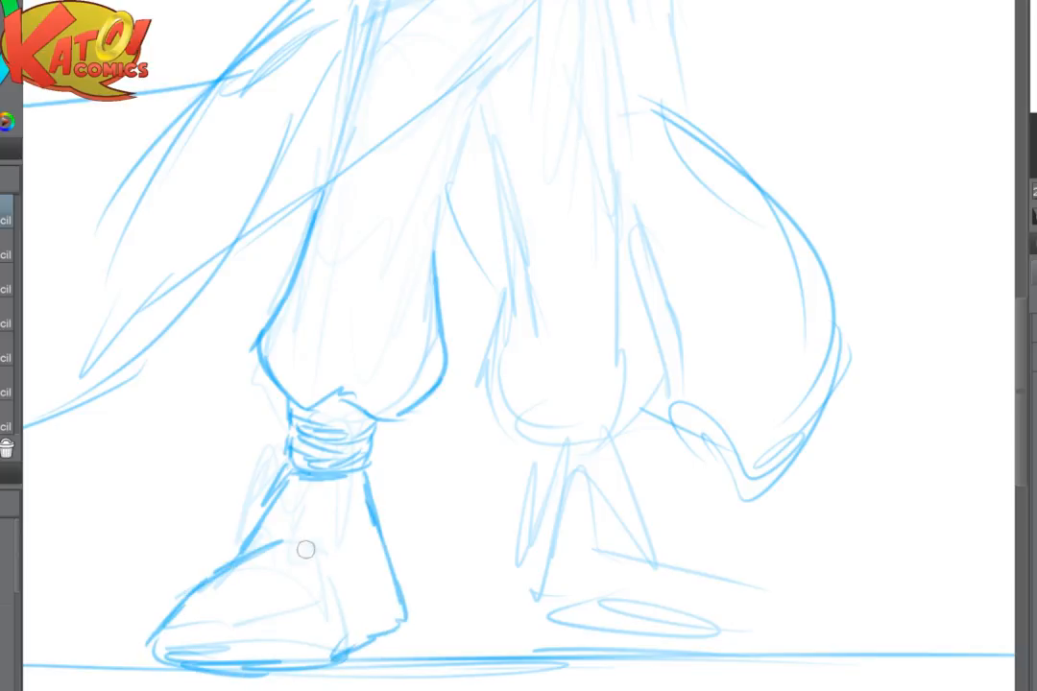
pyautogui.moveTo(280, 539)
pyautogui.mouseDown()
pyautogui.moveTo(312, 545)
pyautogui.moveTo(348, 581)
pyautogui.mouseUp()
pyautogui.moveTo(195, 637)
pyautogui.mouseDown()
pyautogui.moveTo(331, 637)
pyautogui.moveTo(401, 615)
pyautogui.mouseUp()
pyautogui.scroll(-1, 587, 350)
pyautogui.moveTo(400, 570)
pyautogui.mouseDown()
pyautogui.moveTo(420, 613)
pyautogui.moveTo(371, 634)
pyautogui.mouseUp()
pyautogui.moveTo(420, 586); pyautogui.dragTo(379, 637)
# - Touch up the front shoe's heel and sole and extend the ground line out past its toe
pyautogui.moveTo(502, 466); pyautogui.dragTo(388, 485)
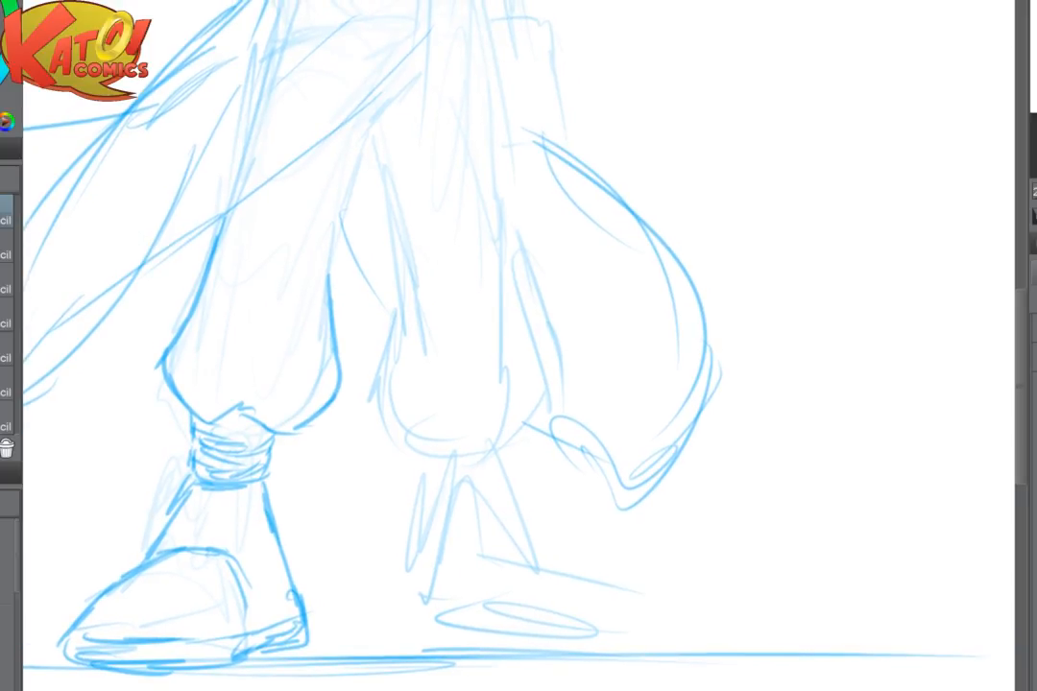
pyautogui.moveTo(208, 465); pyautogui.dragTo(272, 449)
pyautogui.moveTo(218, 423); pyautogui.dragTo(259, 427)
pyautogui.moveTo(169, 554)
pyautogui.mouseDown()
pyautogui.moveTo(102, 597)
pyautogui.moveTo(274, 469)
pyautogui.mouseUp()
pyautogui.moveTo(248, 524)
pyautogui.mouseDown()
pyautogui.moveTo(170, 525)
pyautogui.moveTo(251, 545)
pyautogui.mouseUp()
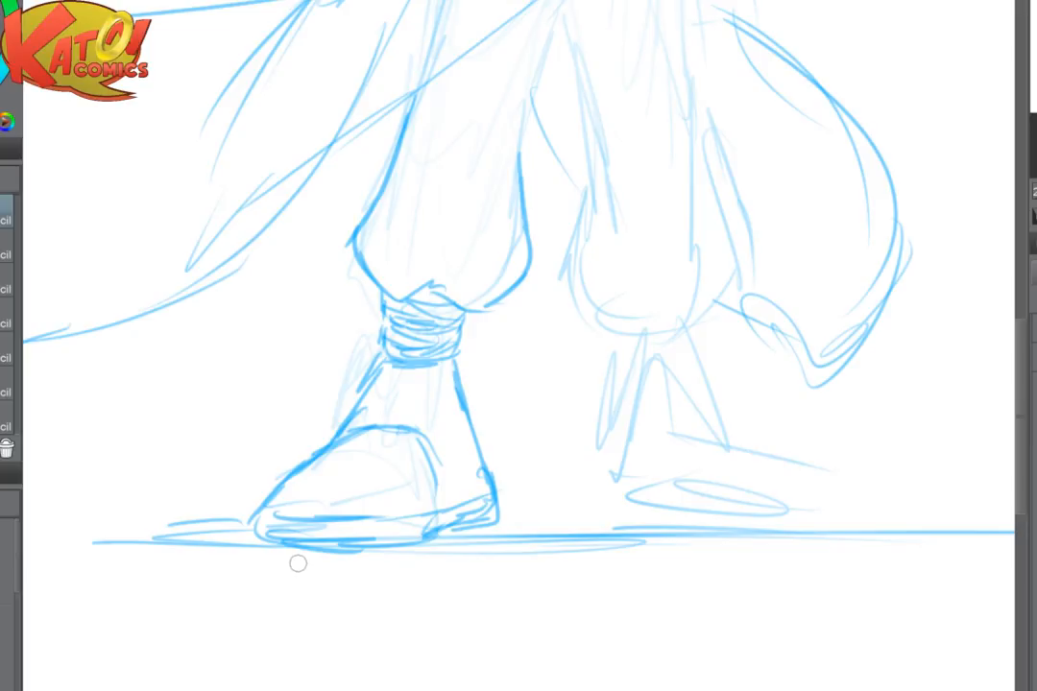
pyautogui.moveTo(455, 288); pyautogui.dragTo(308, 313)
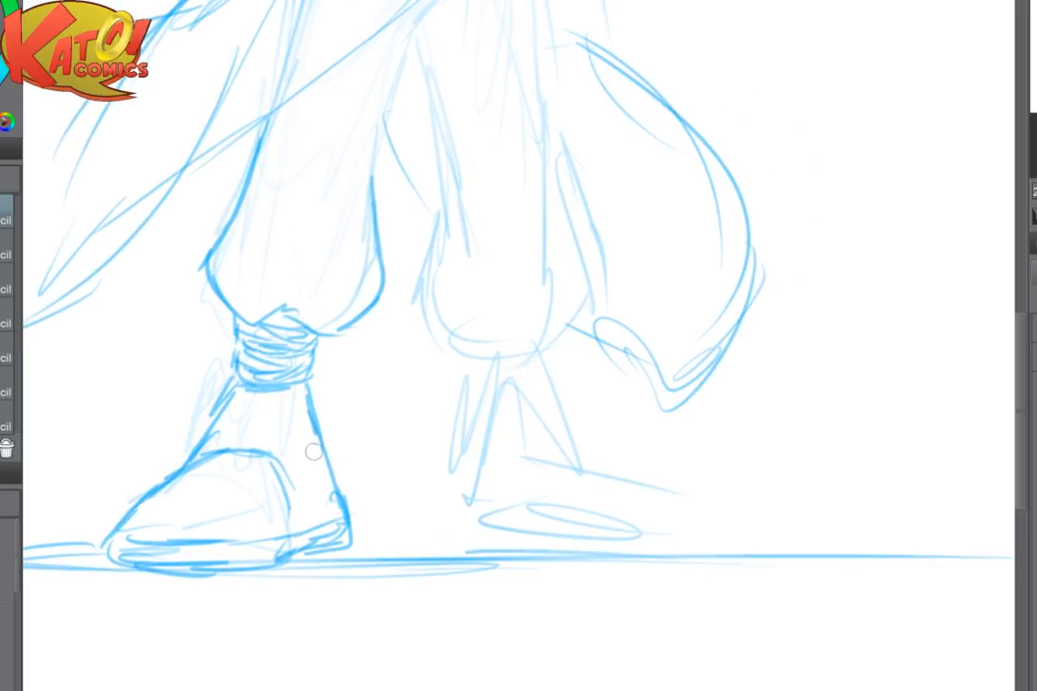
pyautogui.moveTo(351, 498); pyautogui.dragTo(365, 541)
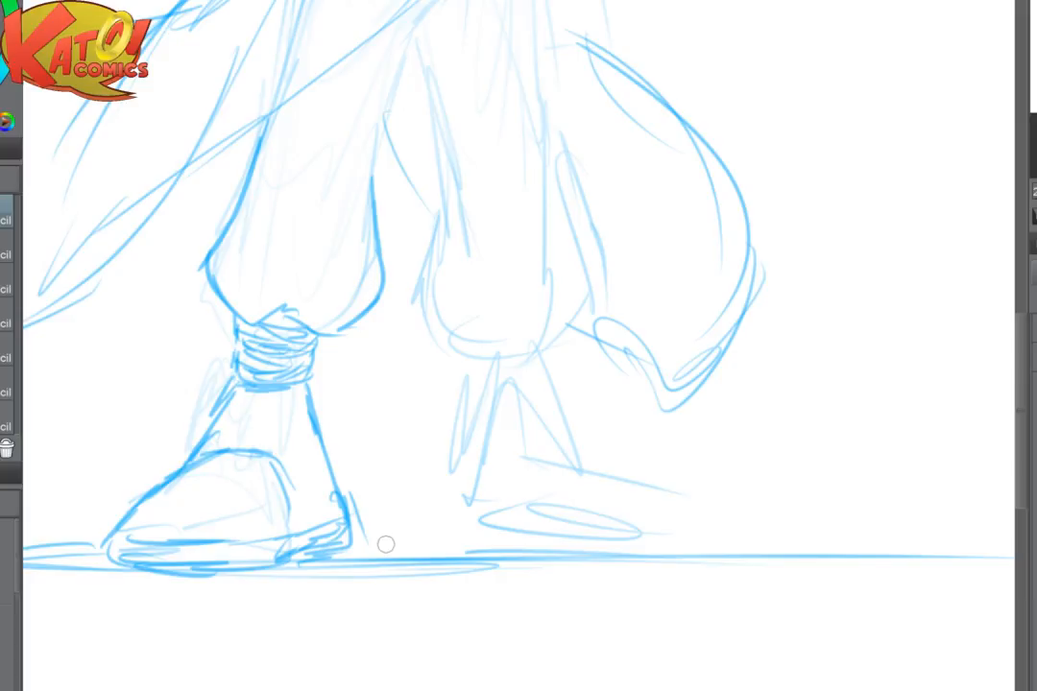
# - Flip the canvas view horizontally and outline the back leg's ballooning trouser bottom and the front leg's inner edge
pyautogui.press('h')
pyautogui.moveTo(599, 207)
pyautogui.mouseDown()
pyautogui.moveTo(465, 239)
pyautogui.moveTo(416, 348)
pyautogui.moveTo(437, 443)
pyautogui.moveTo(406, 486)
pyautogui.mouseUp()
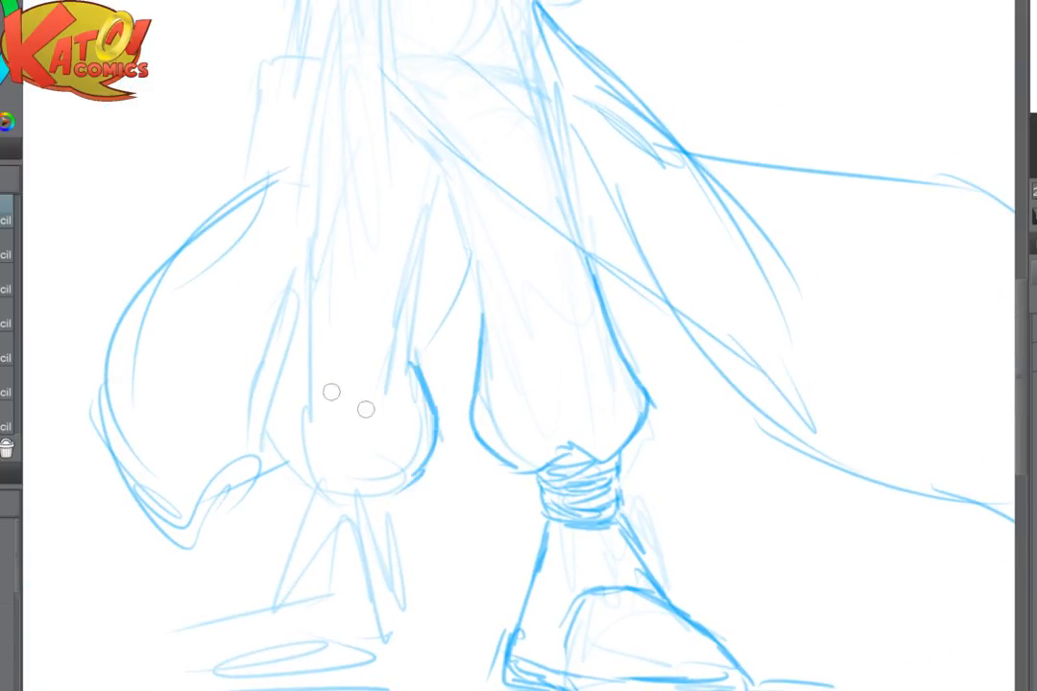
pyautogui.moveTo(283, 361)
pyautogui.mouseDown()
pyautogui.moveTo(264, 422)
pyautogui.moveTo(292, 481)
pyautogui.moveTo(346, 467)
pyautogui.moveTo(416, 472)
pyautogui.mouseUp()
pyautogui.moveTo(578, 376); pyautogui.dragTo(449, 575)
pyautogui.moveTo(303, 365); pyautogui.dragTo(353, 523)
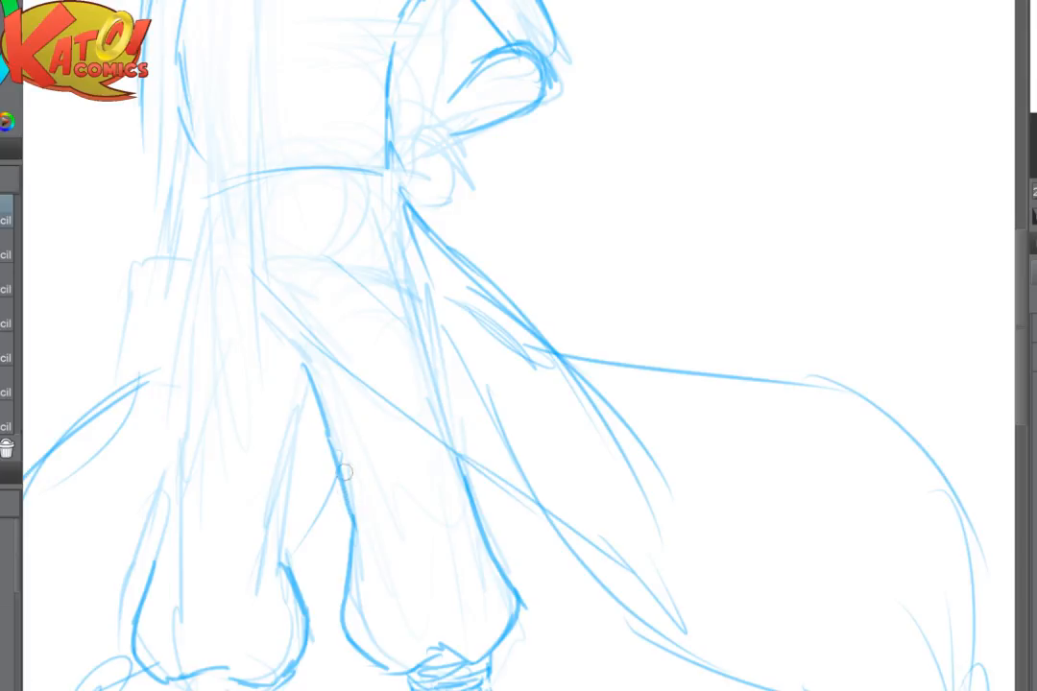
pyautogui.moveTo(345, 472); pyautogui.dragTo(355, 513)
# - Flip the canvas view back and fade the lines between the legs with the soft eraser, reducing its size
pyautogui.press('h')
pyautogui.moveTo(676, 356)
pyautogui.mouseDown()
pyautogui.moveTo(556, 352)
pyautogui.moveTo(493, 322)
pyautogui.mouseUp()
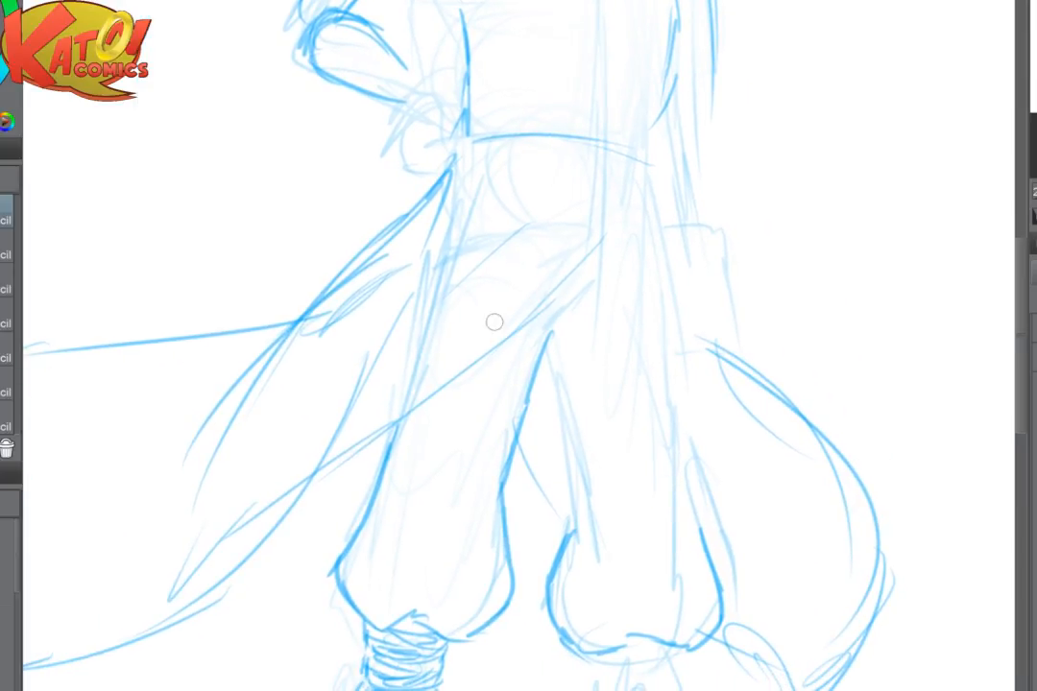
pyautogui.press('e')
pyautogui.moveTo(549, 377); pyautogui.dragTo(545, 352)
pyautogui.moveTo(484, 386); pyautogui.dragTo(351, 350)
pyautogui.press('e')
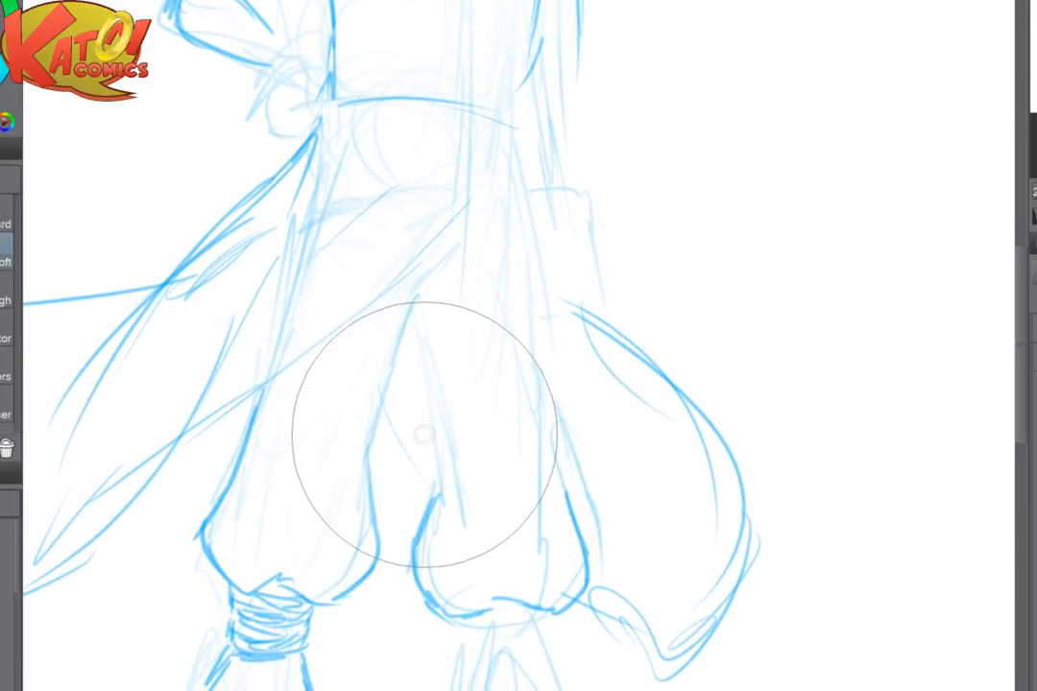
pyautogui.moveTo(424, 435); pyautogui.dragTo(422, 385)
pyautogui.press('[')
pyautogui.press('[')
pyautogui.press('[')
pyautogui.press('[')
# - Redraw the inner edges of both trouser legs with firm pencil strokes running down from the crotch
pyautogui.press('p')
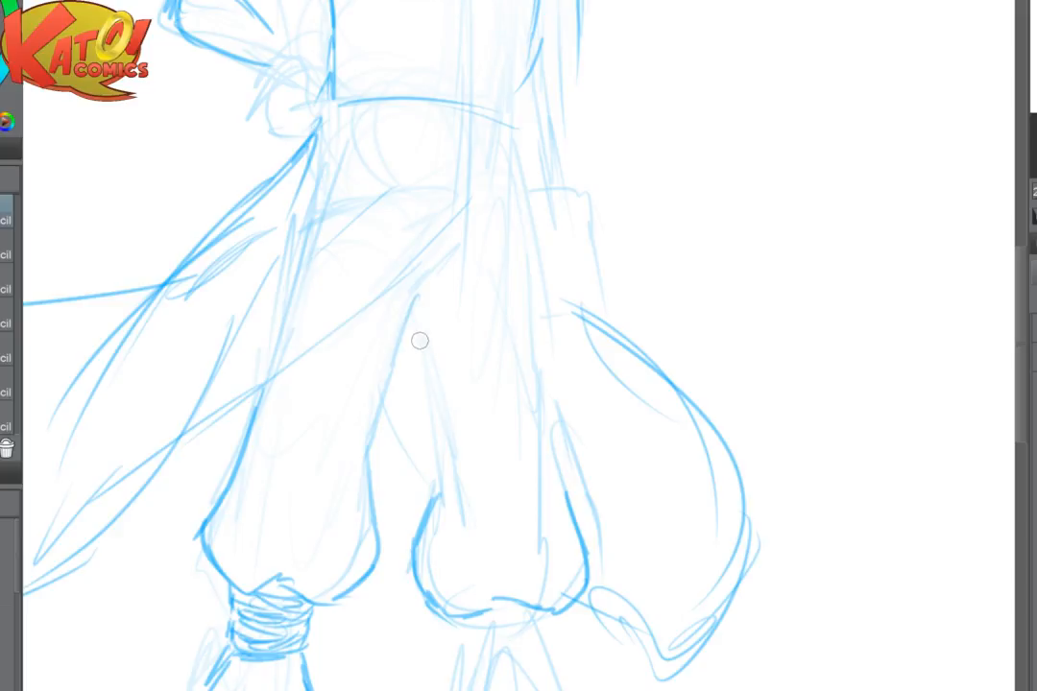
pyautogui.moveTo(416, 299); pyautogui.dragTo(386, 422)
pyautogui.moveTo(403, 340); pyautogui.dragTo(371, 470)
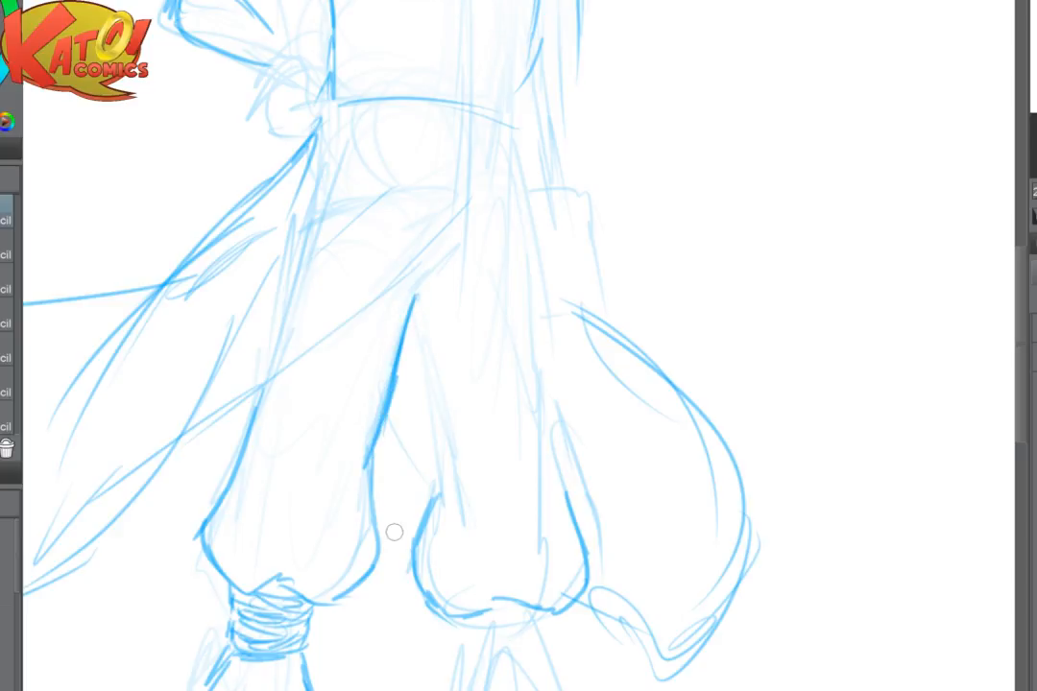
pyautogui.moveTo(394, 532); pyautogui.dragTo(363, 502)
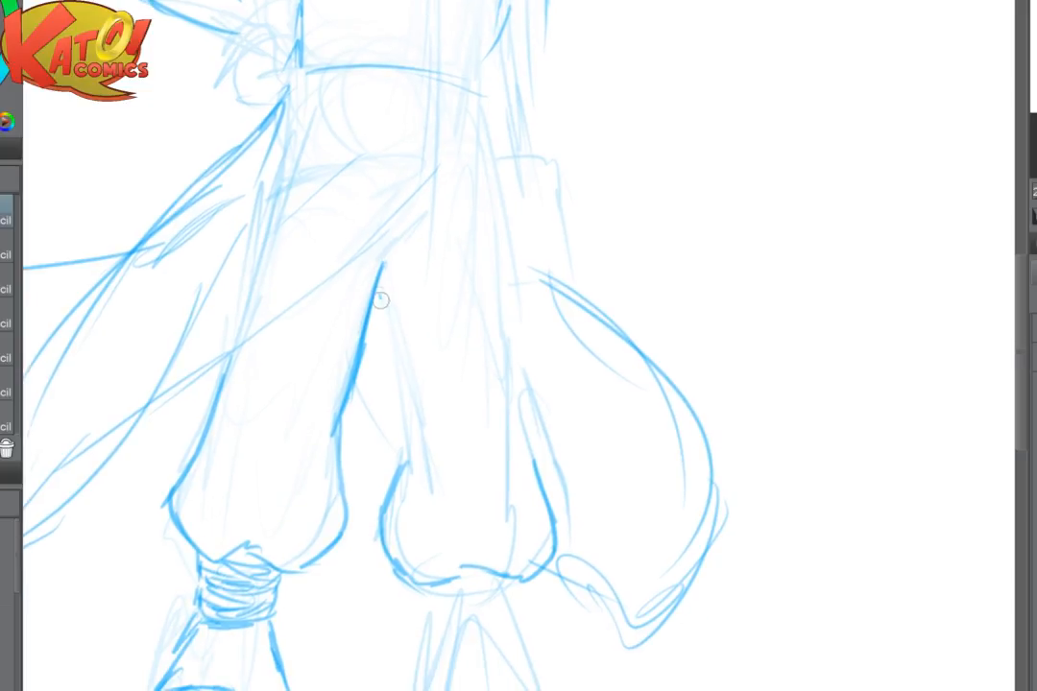
pyautogui.moveTo(380, 295); pyautogui.dragTo(400, 395)
pyautogui.moveTo(386, 329); pyautogui.dragTo(407, 426)
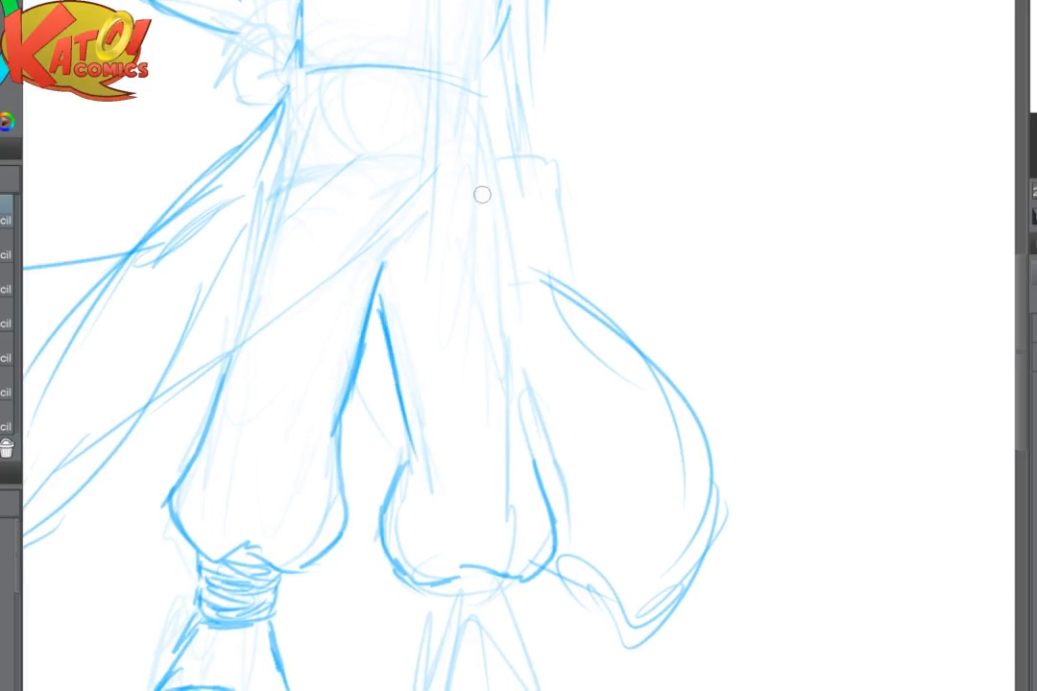
# - Draw the back leg's outer edge from the hip to the trouser bulge, softening stray lines, and reinforce its inner edge
pyautogui.moveTo(481, 194); pyautogui.dragTo(492, 304)
pyautogui.moveTo(485, 252)
pyautogui.mouseDown()
pyautogui.moveTo(532, 461)
pyautogui.moveTo(518, 399)
pyautogui.mouseUp()
pyautogui.press('e')
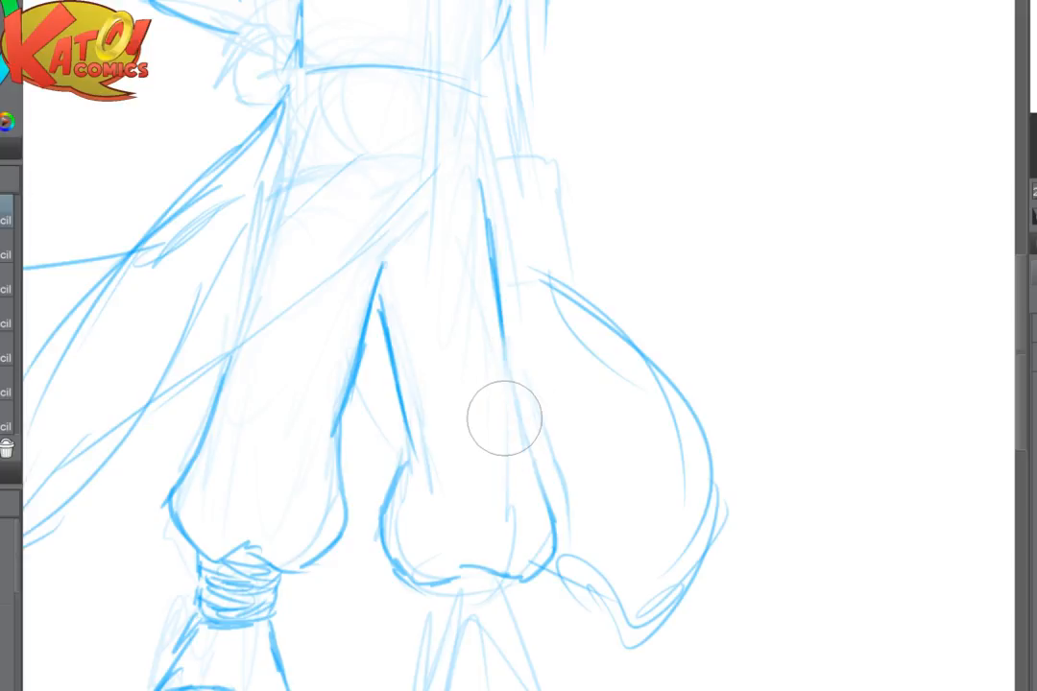
pyautogui.press('p')
pyautogui.moveTo(486, 206); pyautogui.dragTo(519, 450)
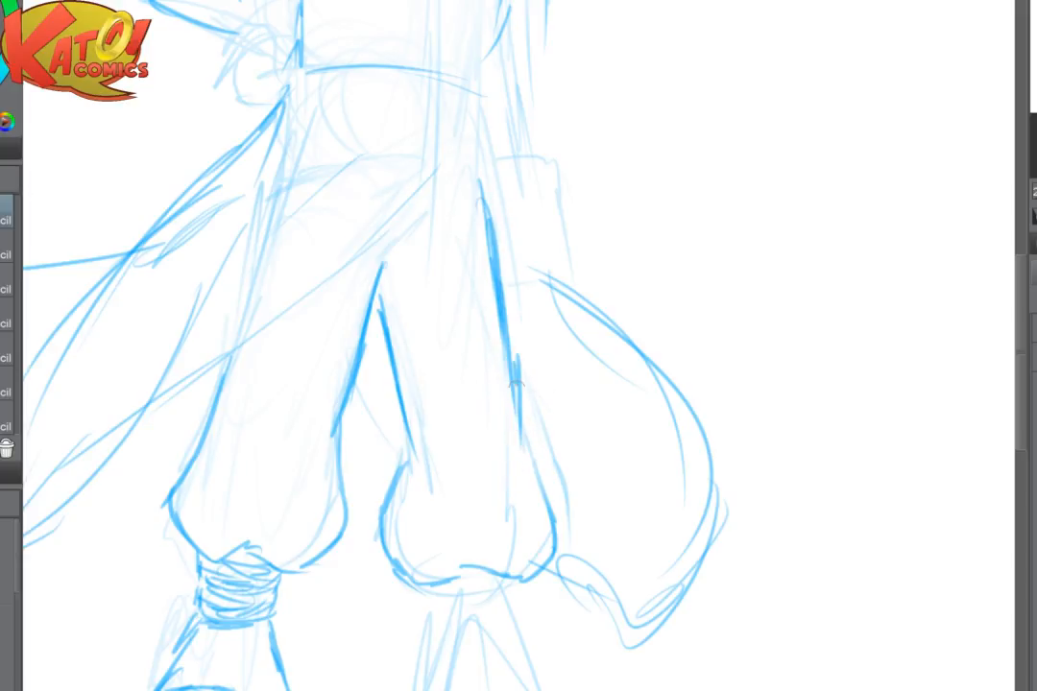
pyautogui.moveTo(517, 384); pyautogui.dragTo(521, 467)
pyautogui.moveTo(527, 451)
pyautogui.mouseDown()
pyautogui.moveTo(554, 515)
pyautogui.moveTo(545, 491)
pyautogui.mouseUp()
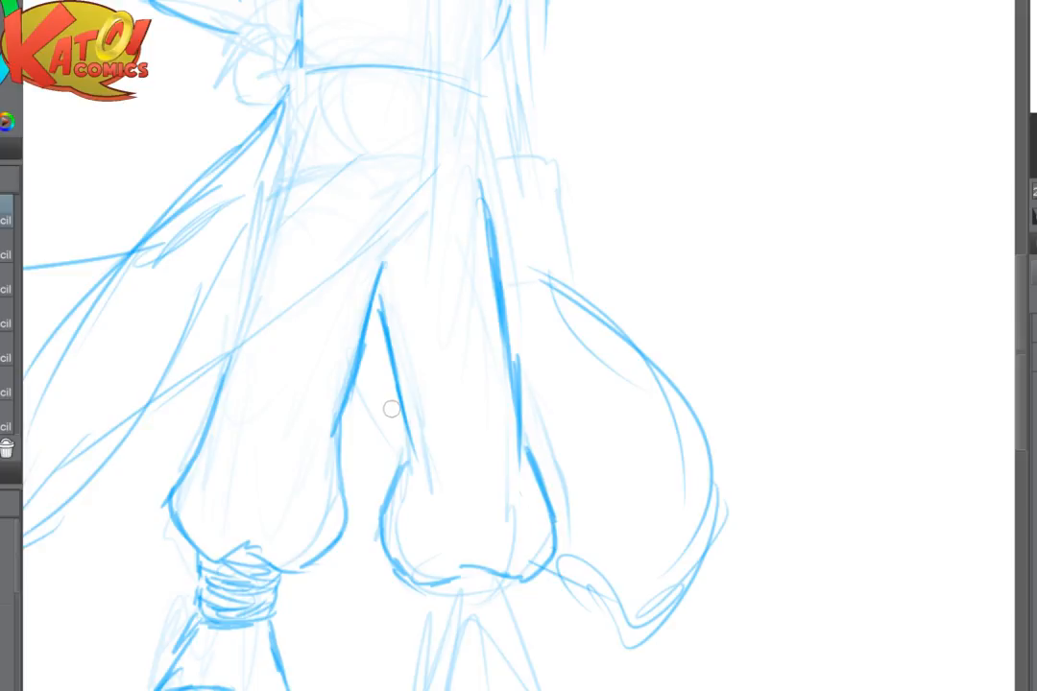
pyautogui.moveTo(387, 346); pyautogui.dragTo(415, 461)
# - Draw the cloth's front edge as a bold diagonal curve from the far hip down across the front thigh
pyautogui.moveTo(472, 111); pyautogui.dragTo(383, 226)
pyautogui.moveTo(475, 107); pyautogui.dragTo(344, 272)
pyautogui.moveTo(215, 333); pyautogui.dragTo(316, 454)
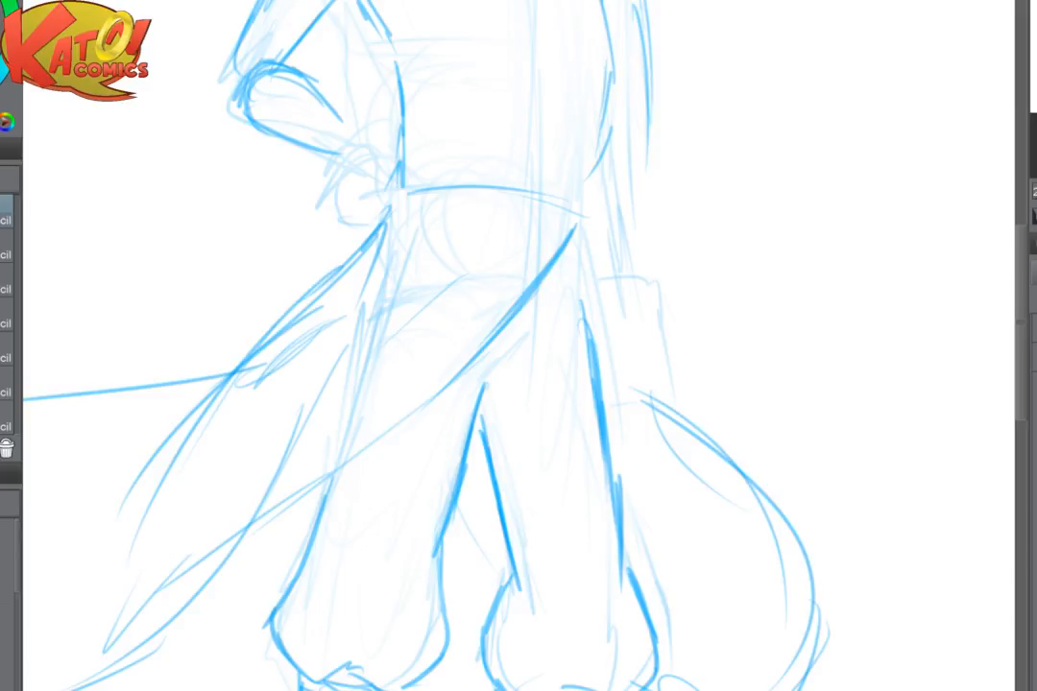
pyautogui.moveTo(494, 328); pyautogui.dragTo(285, 498)
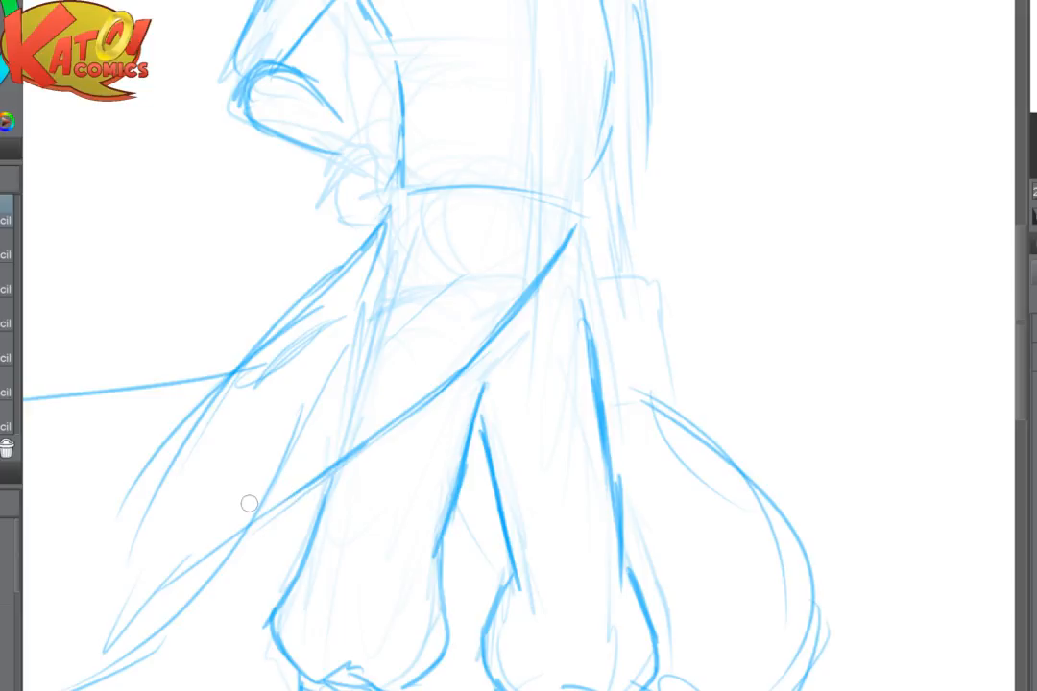
# - Erase the stray strokes along the cloth's upper edge and redraw it from the hip out to the trailing tip
pyautogui.hotkey('ctrl', '-')
pyautogui.hotkey('ctrl', '-')
pyautogui.moveTo(519, 364); pyautogui.dragTo(475, 347)
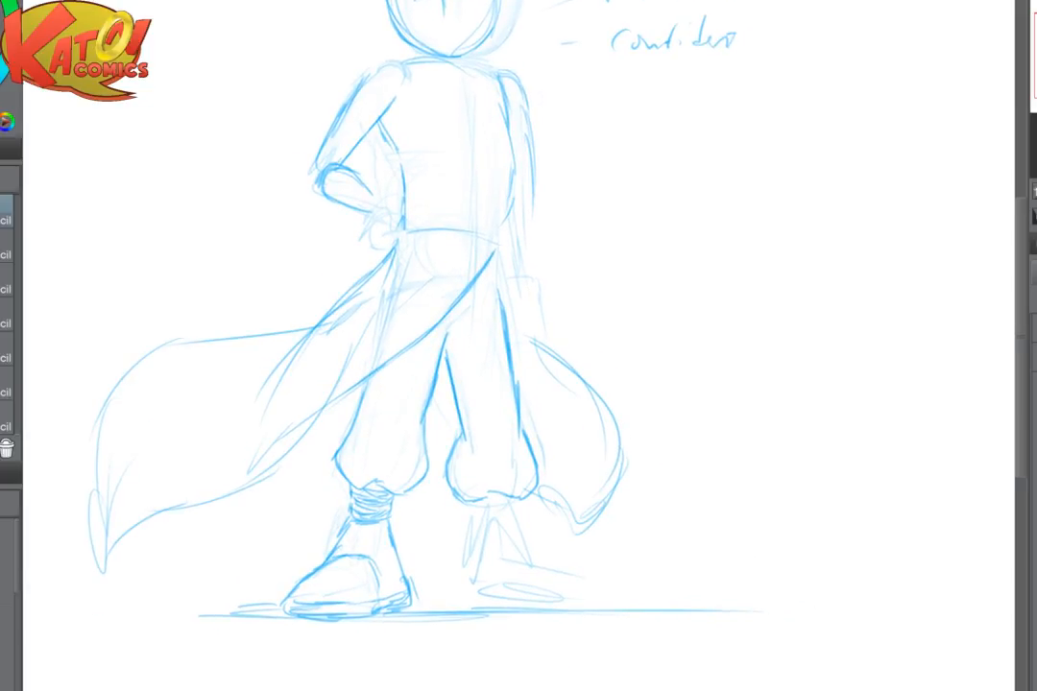
pyautogui.hotkey('ctrl', '+')
pyautogui.moveTo(568, 316); pyautogui.dragTo(711, 376)
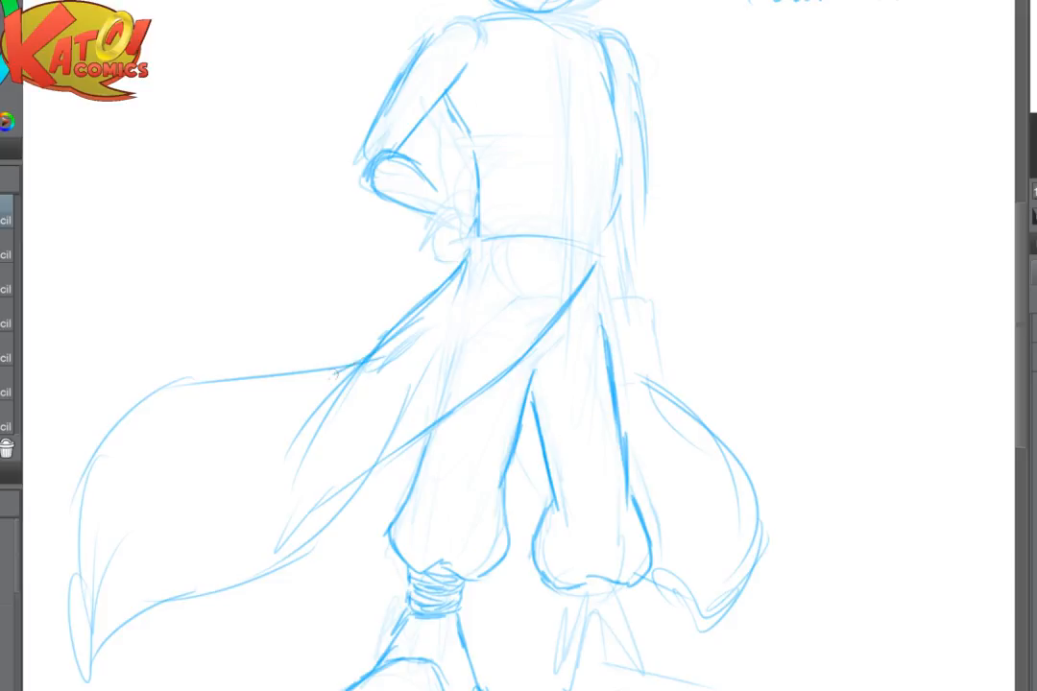
pyautogui.moveTo(336, 374); pyautogui.dragTo(295, 385)
pyautogui.press('e')
pyautogui.moveTo(382, 356)
pyautogui.mouseDown()
pyautogui.moveTo(445, 315)
pyautogui.moveTo(435, 310)
pyautogui.mouseUp()
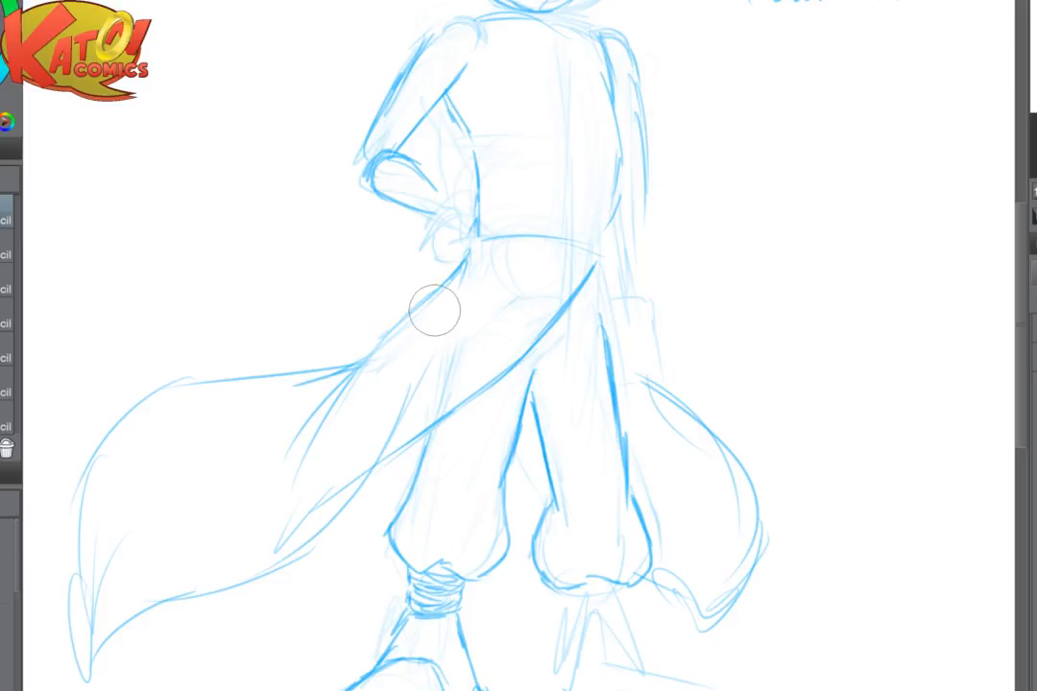
pyautogui.press('p')
pyautogui.moveTo(467, 262)
pyautogui.mouseDown()
pyautogui.moveTo(358, 373)
pyautogui.moveTo(331, 377)
pyautogui.moveTo(372, 347)
pyautogui.moveTo(331, 365)
pyautogui.moveTo(202, 379)
pyautogui.moveTo(107, 439)
pyautogui.moveTo(82, 510)
pyautogui.moveTo(93, 631)
pyautogui.mouseUp()
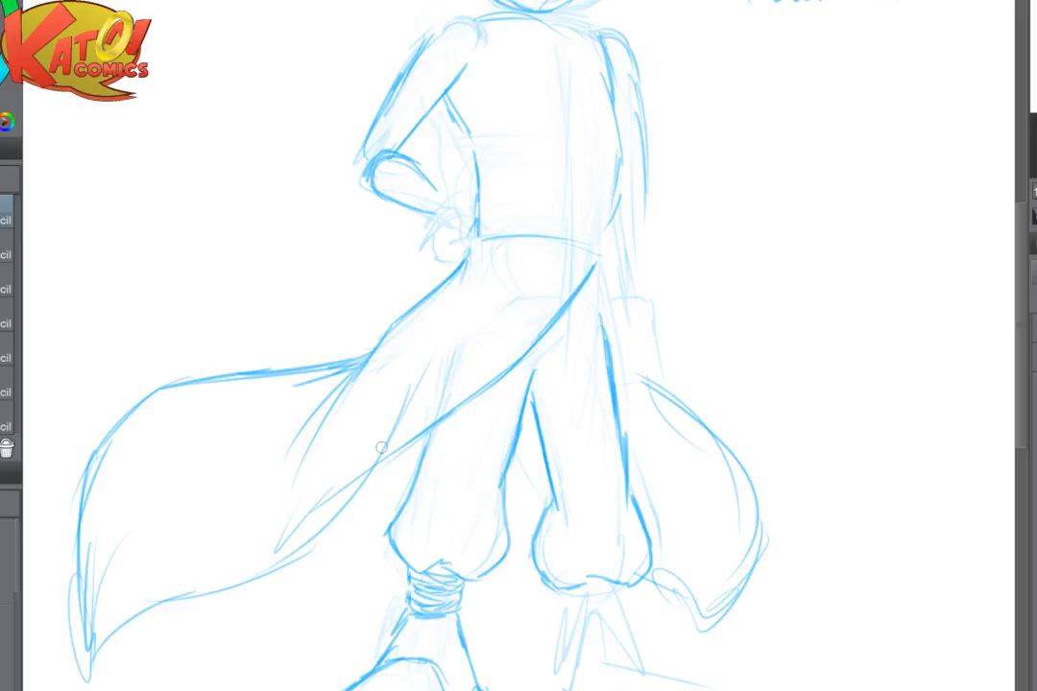
# - Fade the construction lines inside the cloth and redraw its lower edge from the front thigh toward the tip
pyautogui.press('e')
pyautogui.moveTo(313, 480); pyautogui.dragTo(319, 478)
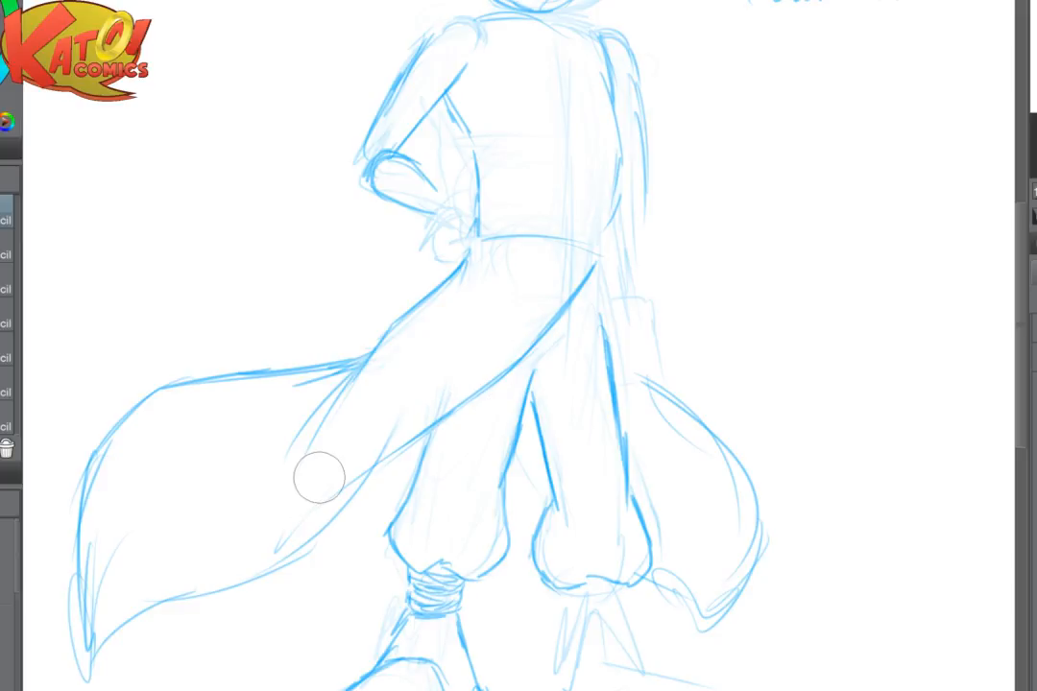
pyautogui.press('p')
pyautogui.moveTo(397, 453)
pyautogui.mouseDown()
pyautogui.moveTo(313, 538)
pyautogui.moveTo(142, 621)
pyautogui.mouseUp()
pyautogui.moveTo(81, 554)
pyautogui.mouseDown()
pyautogui.moveTo(130, 555)
pyautogui.moveTo(208, 490)
pyautogui.moveTo(166, 497)
pyautogui.moveTo(92, 583)
pyautogui.mouseUp()
# - Soften the cloth's trailing tip and redraw it as a curled point joined to the lower edge
pyautogui.press('e')
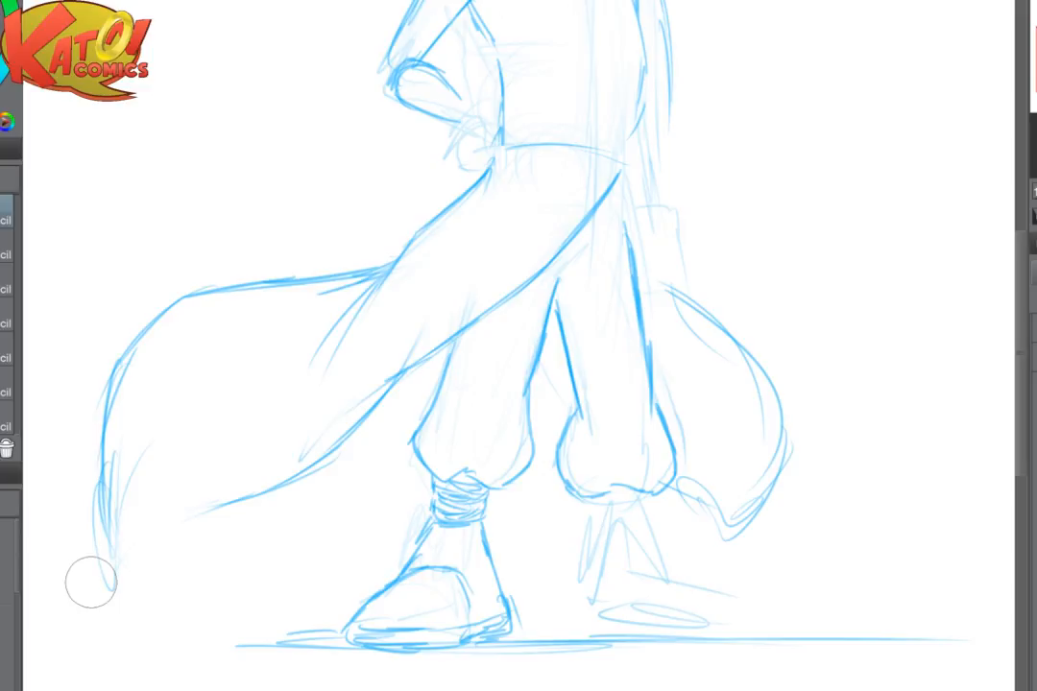
pyautogui.press('p')
pyautogui.moveTo(128, 530); pyautogui.dragTo(110, 586)
pyautogui.moveTo(144, 508)
pyautogui.mouseDown()
pyautogui.moveTo(167, 565)
pyautogui.moveTo(165, 532)
pyautogui.moveTo(215, 493)
pyautogui.mouseUp()
pyautogui.moveTo(183, 514); pyautogui.dragTo(302, 484)
pyautogui.moveTo(410, 398)
pyautogui.mouseDown()
pyautogui.moveTo(381, 397)
pyautogui.moveTo(433, 422)
pyautogui.moveTo(351, 565)
pyautogui.moveTo(461, 438)
pyautogui.mouseUp()
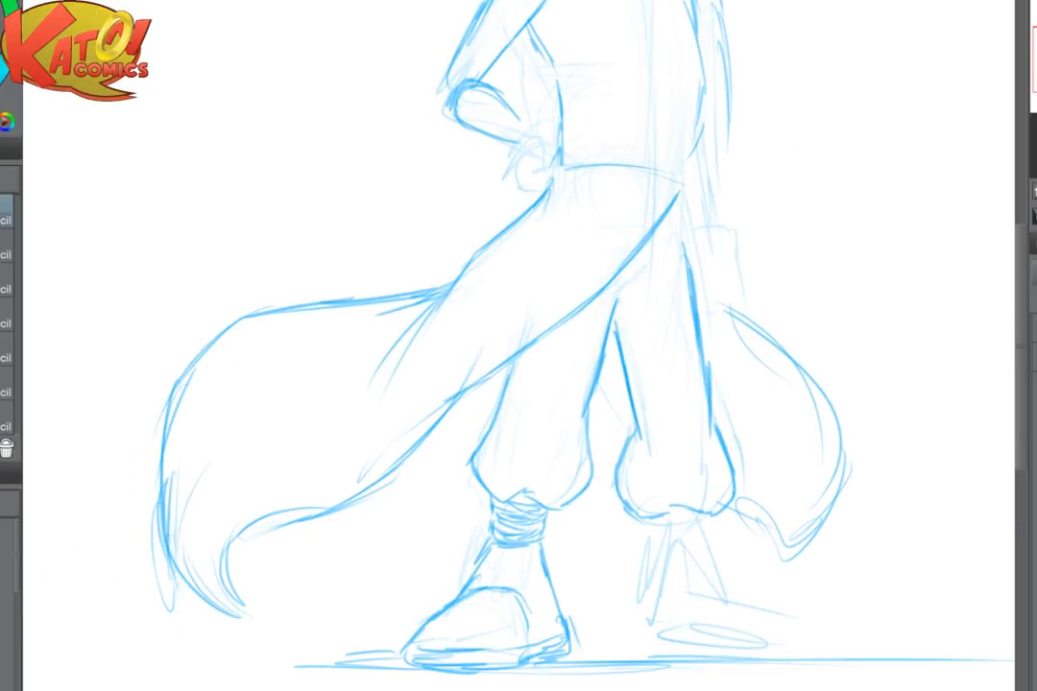
# - Fade the long trailing cloth and redraw it as a shorter flap curving down behind the front leg
pyautogui.press('e')
pyautogui.moveTo(309, 296)
pyautogui.mouseDown()
pyautogui.moveTo(339, 290)
pyautogui.moveTo(255, 294)
pyautogui.moveTo(200, 420)
pyautogui.moveTo(157, 481)
pyautogui.moveTo(193, 622)
pyautogui.moveTo(227, 322)
pyautogui.moveTo(251, 374)
pyautogui.moveTo(395, 301)
pyautogui.moveTo(248, 516)
pyautogui.moveTo(252, 563)
pyautogui.moveTo(237, 546)
pyautogui.moveTo(278, 522)
pyautogui.moveTo(173, 586)
pyautogui.moveTo(201, 551)
pyautogui.moveTo(419, 455)
pyautogui.moveTo(358, 465)
pyautogui.mouseUp()
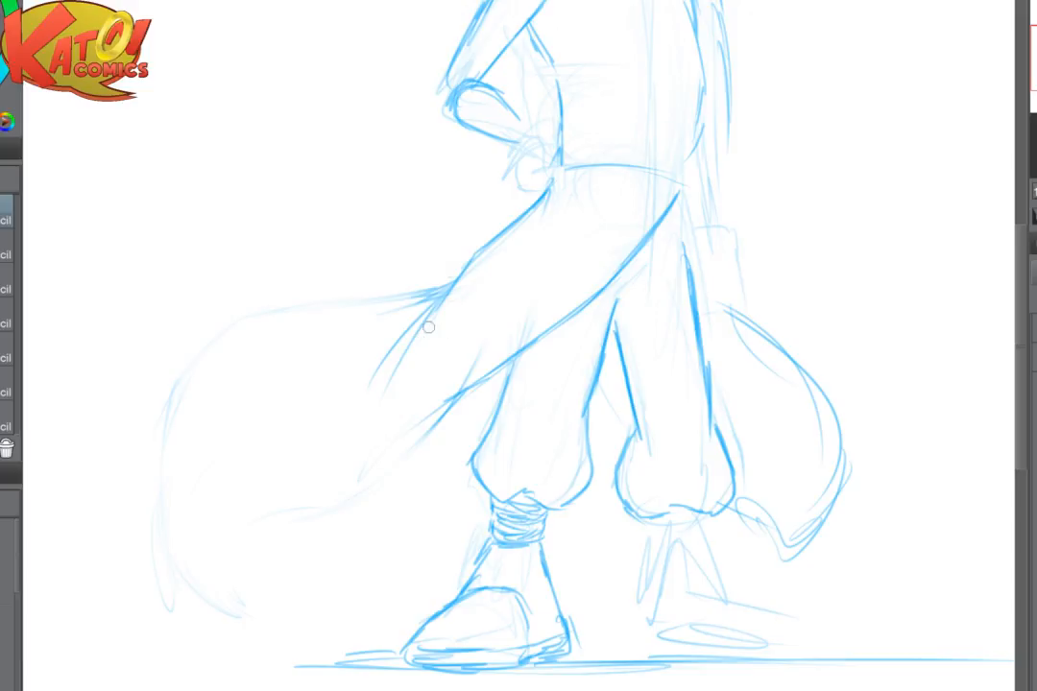
pyautogui.moveTo(432, 317); pyautogui.dragTo(378, 432)
pyautogui.moveTo(372, 388)
pyautogui.mouseDown()
pyautogui.moveTo(366, 417)
pyautogui.moveTo(416, 489)
pyautogui.mouseUp()
pyautogui.moveTo(383, 379)
pyautogui.mouseDown()
pyautogui.moveTo(412, 500)
pyautogui.moveTo(440, 512)
pyautogui.mouseUp()
pyautogui.moveTo(458, 389)
pyautogui.mouseDown()
pyautogui.moveTo(443, 497)
pyautogui.moveTo(454, 494)
pyautogui.mouseUp()
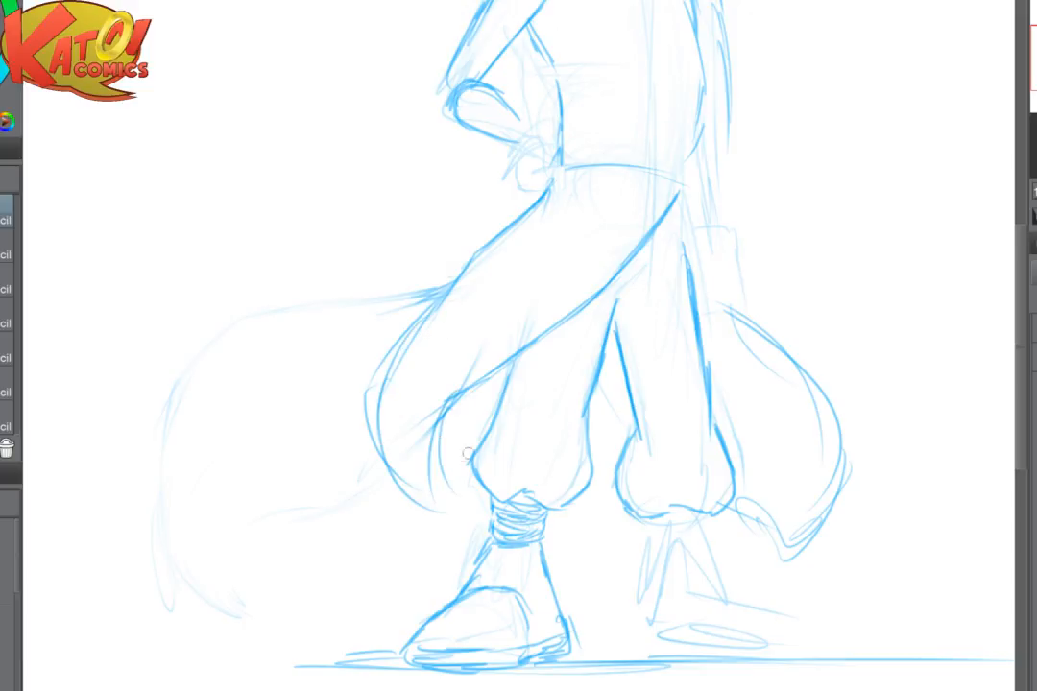
# - Draw the shorter flap's inner fold and its hem behind the front trouser leg and between the legs
pyautogui.moveTo(444, 417); pyautogui.dragTo(456, 506)
pyautogui.moveTo(445, 455); pyautogui.dragTo(491, 427)
pyautogui.moveTo(446, 450); pyautogui.dragTo(486, 430)
pyautogui.moveTo(584, 420); pyautogui.dragTo(631, 430)
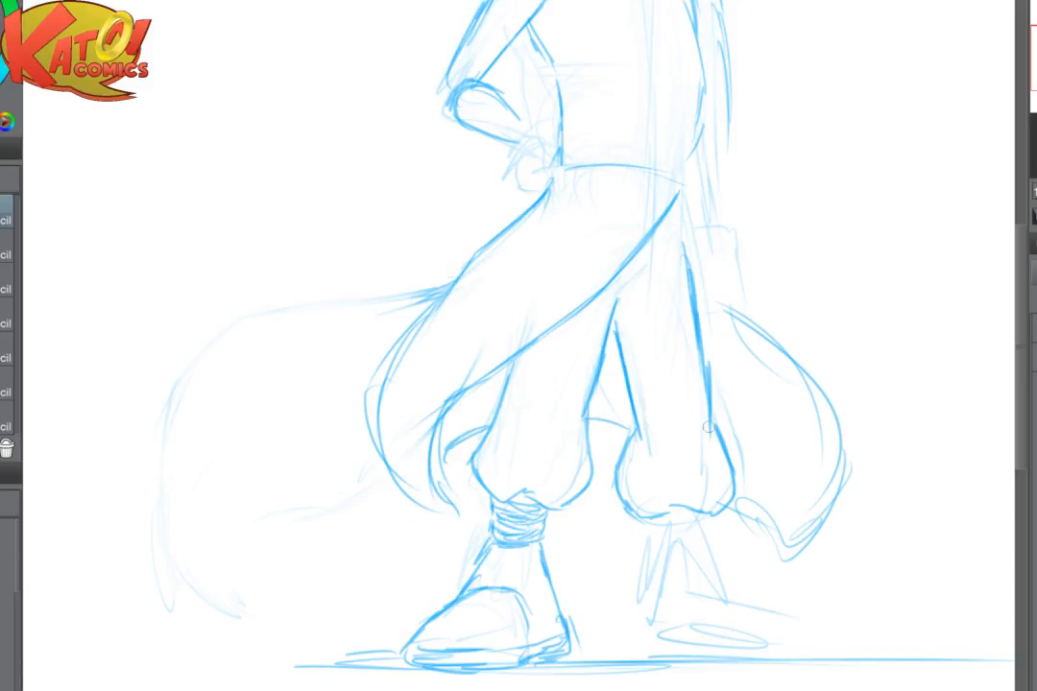
# - Soften the far cloth's upper edge and draw a layered sash band wrapping around the waist
pyautogui.moveTo(822, 387); pyautogui.dragTo(666, 428)
pyautogui.moveTo(647, 382)
pyautogui.mouseDown()
pyautogui.moveTo(671, 489)
pyautogui.moveTo(539, 236)
pyautogui.moveTo(441, 297)
pyautogui.mouseUp()
pyautogui.moveTo(394, 231)
pyautogui.mouseDown()
pyautogui.moveTo(423, 223)
pyautogui.moveTo(533, 236)
pyautogui.mouseUp()
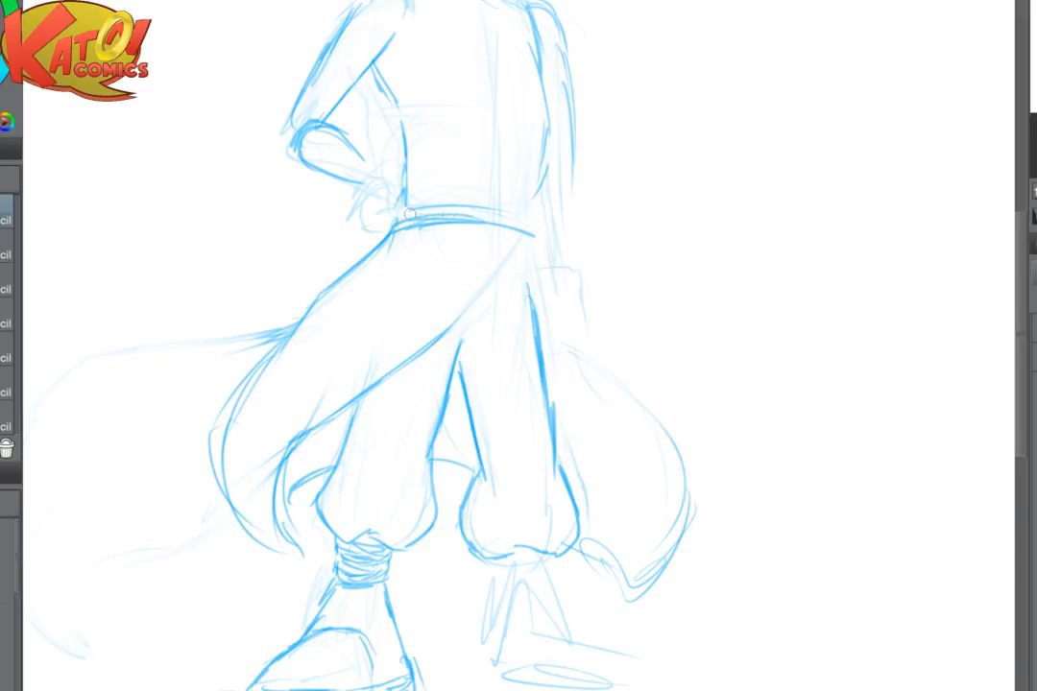
pyautogui.moveTo(410, 205); pyautogui.dragTo(520, 210)
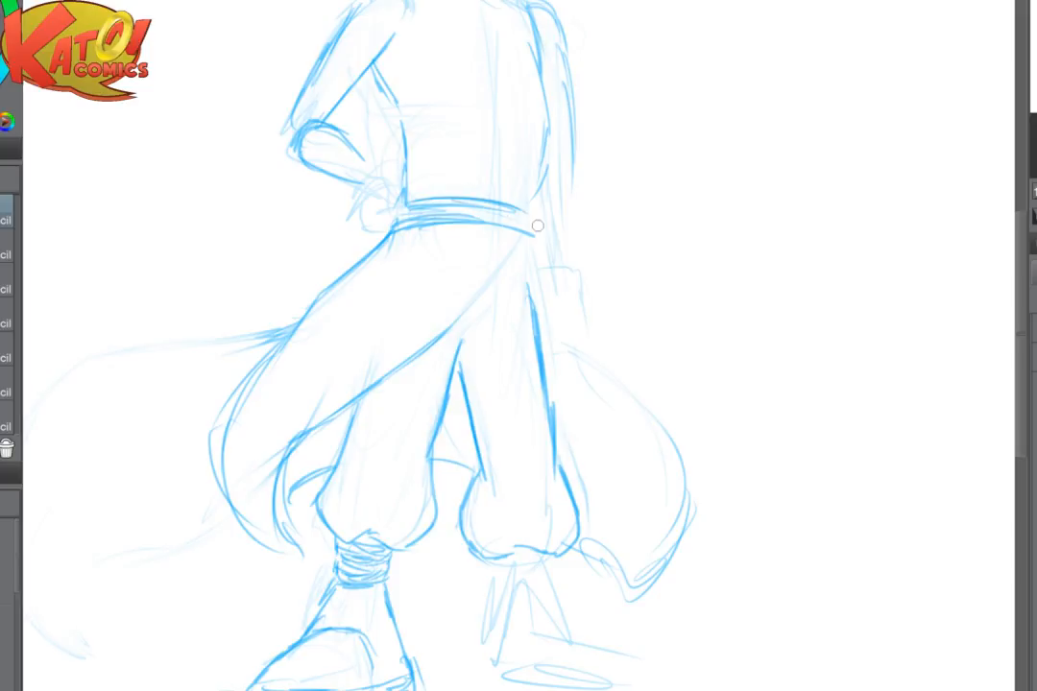
pyautogui.scroll(3, 538, 226)
pyautogui.moveTo(424, 254)
pyautogui.mouseDown()
pyautogui.moveTo(497, 279)
pyautogui.moveTo(493, 255)
pyautogui.mouseUp()
pyautogui.moveTo(440, 240)
pyautogui.mouseDown()
pyautogui.moveTo(503, 260)
pyautogui.moveTo(518, 283)
pyautogui.mouseUp()
pyautogui.moveTo(509, 266)
pyautogui.mouseDown()
pyautogui.moveTo(506, 292)
pyautogui.moveTo(441, 273)
pyautogui.mouseUp()
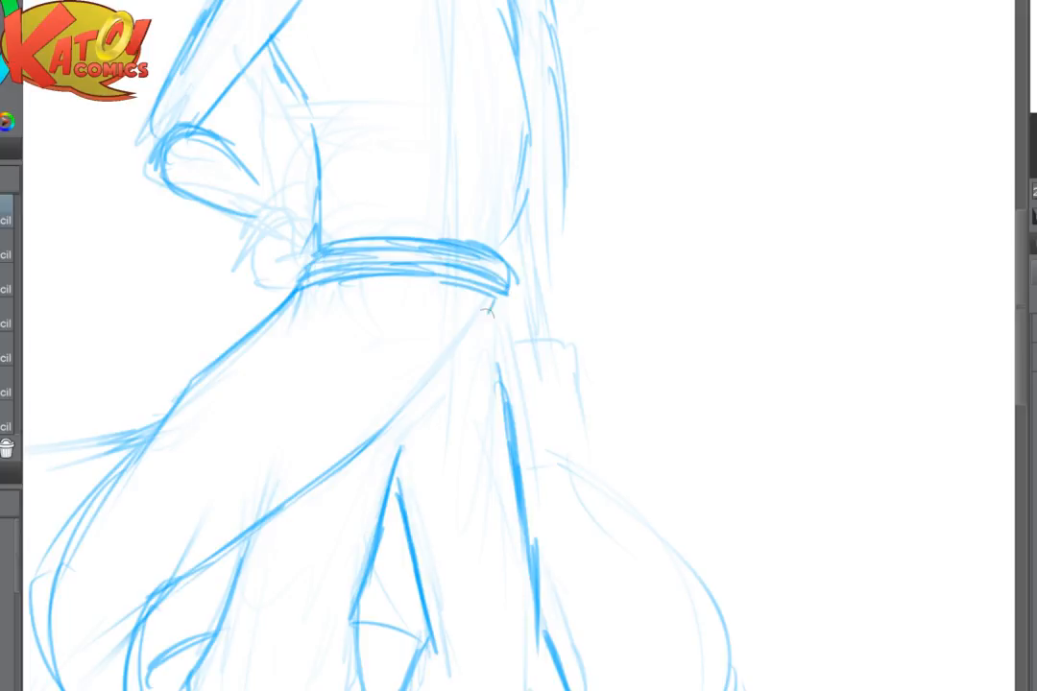
# - Fade the cloth's front edge below the sash and redraw it from the far hip down across the thigh
pyautogui.moveTo(470, 327)
pyautogui.mouseDown()
pyautogui.moveTo(355, 427)
pyautogui.moveTo(408, 399)
pyautogui.moveTo(451, 353)
pyautogui.mouseUp()
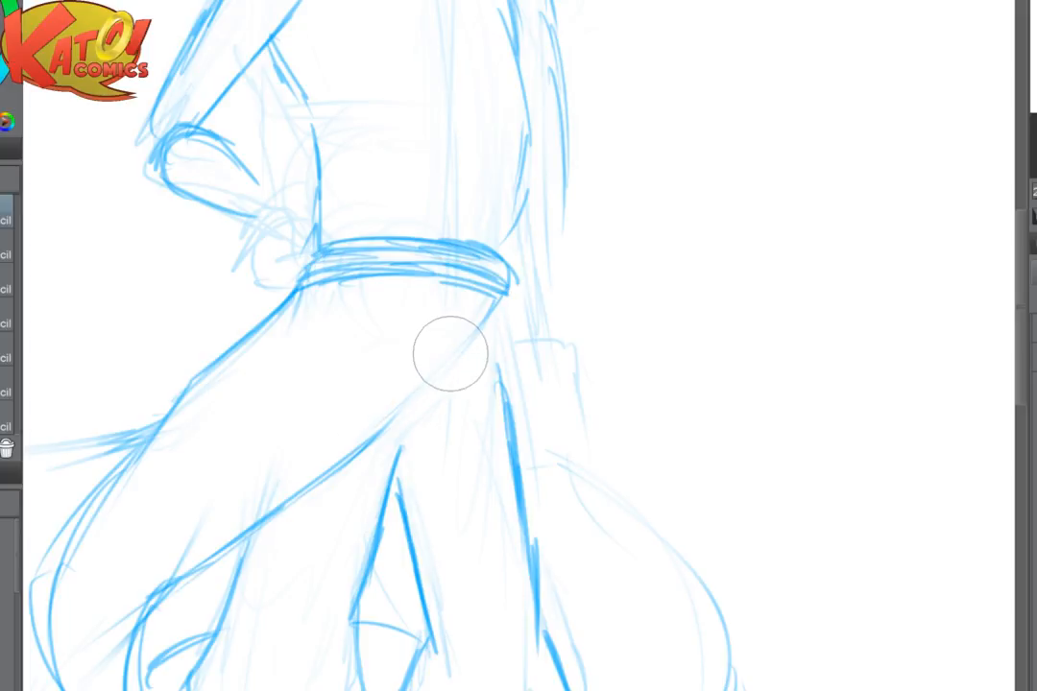
pyautogui.moveTo(497, 302)
pyautogui.mouseDown()
pyautogui.moveTo(468, 361)
pyautogui.moveTo(441, 392)
pyautogui.moveTo(456, 375)
pyautogui.moveTo(456, 386)
pyautogui.moveTo(320, 471)
pyautogui.mouseUp()
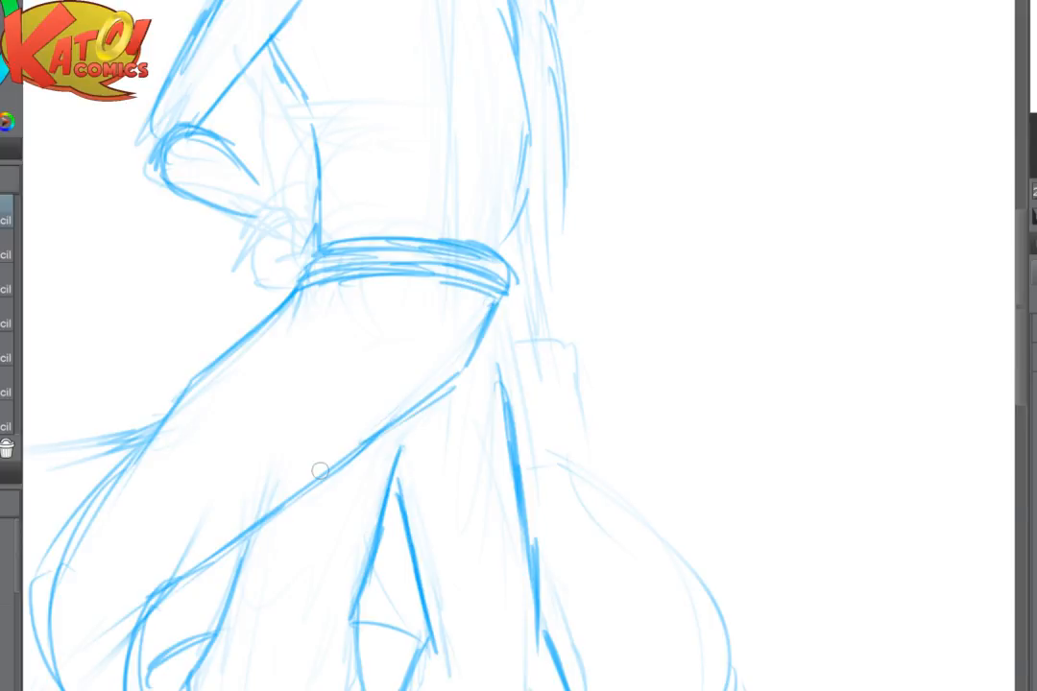
pyautogui.scroll(3, 474, 277)
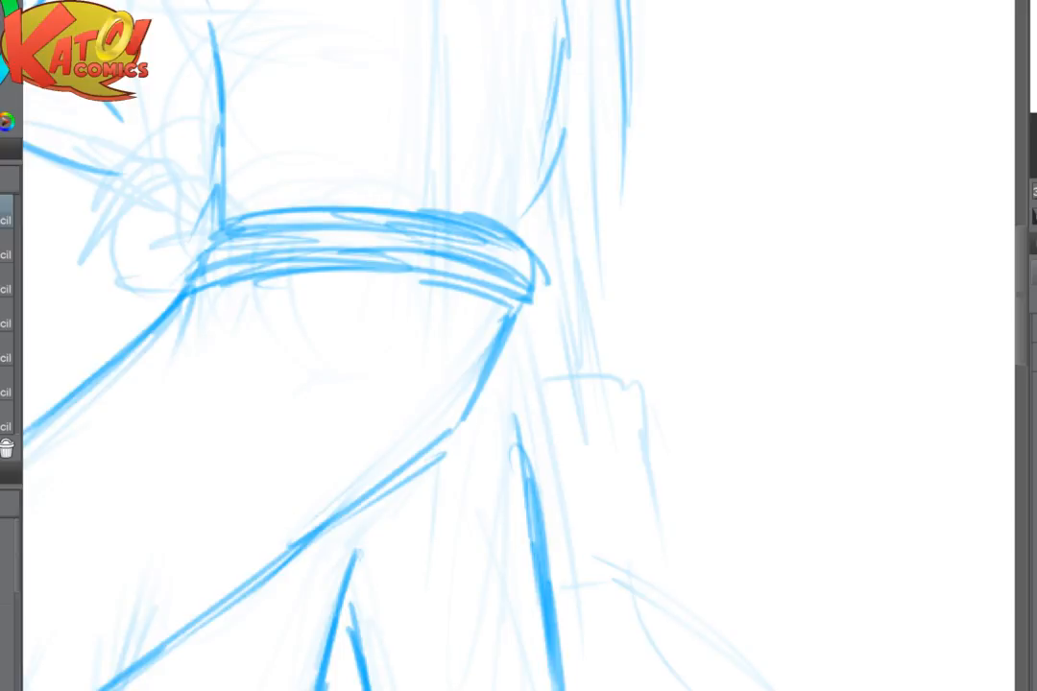
# - Draw gathered lines where the cloth meets the sash and connect the far trouser leg's outline to the hip
pyautogui.moveTo(492, 365); pyautogui.dragTo(532, 471)
pyautogui.moveTo(521, 310); pyautogui.dragTo(544, 396)
pyautogui.moveTo(525, 317); pyautogui.dragTo(556, 405)
pyautogui.scroll(-3, 582, 421)
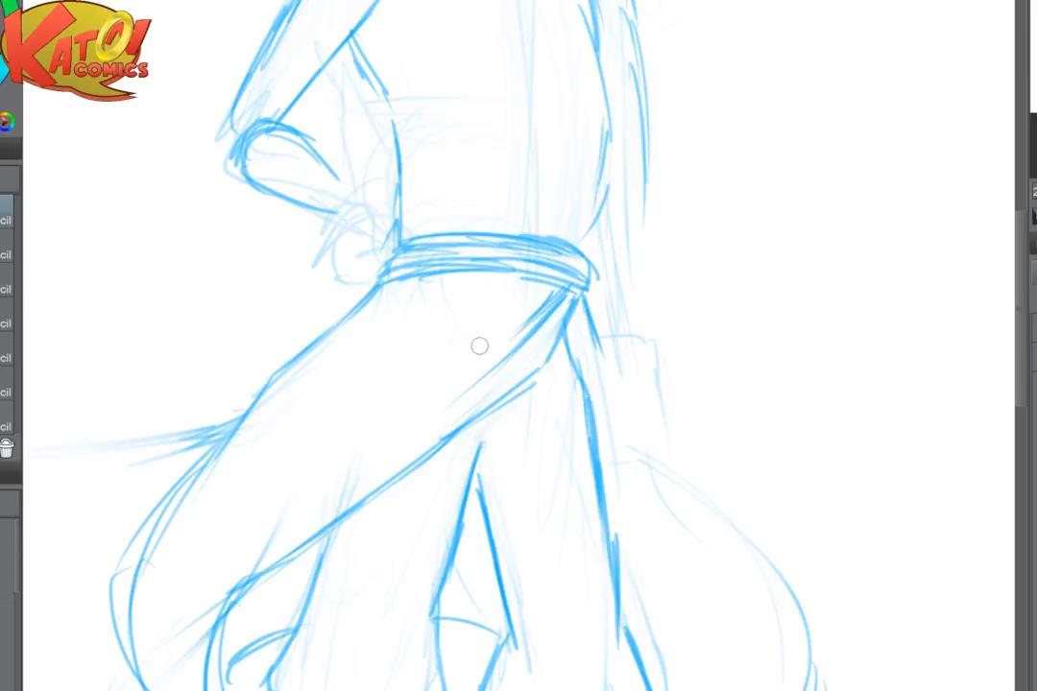
# - Draw the far cloth's outer edge sweeping down from the sash and fade its old outline
pyautogui.moveTo(583, 304)
pyautogui.mouseDown()
pyautogui.moveTo(607, 386)
pyautogui.moveTo(511, 426)
pyautogui.moveTo(355, 222)
pyautogui.mouseUp()
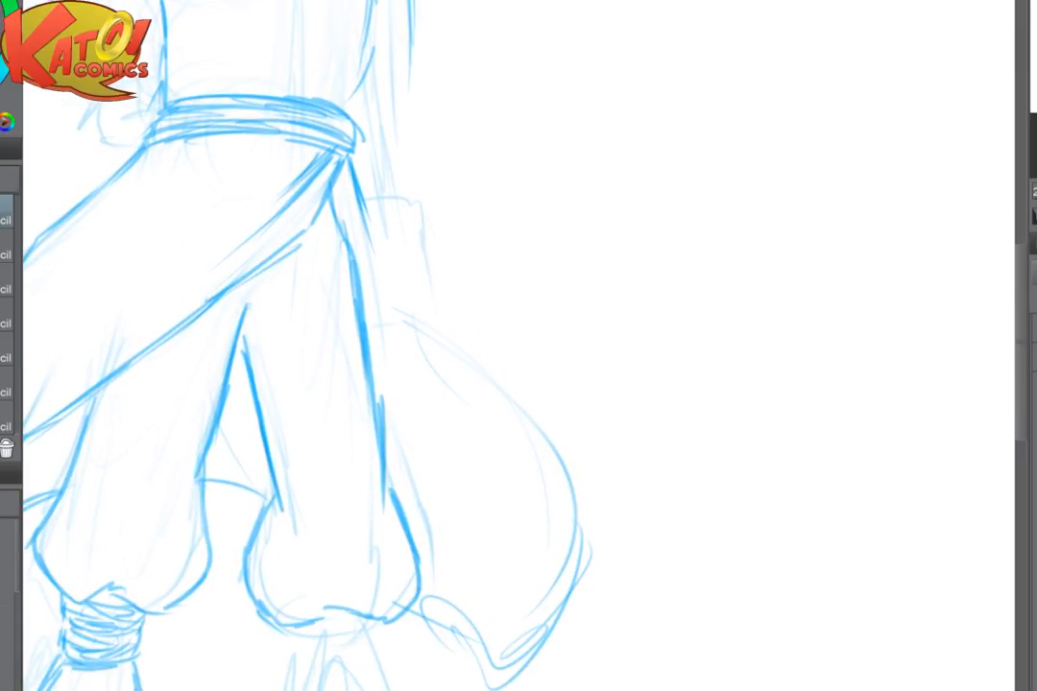
pyautogui.moveTo(348, 174)
pyautogui.mouseDown()
pyautogui.moveTo(363, 216)
pyautogui.moveTo(533, 423)
pyautogui.moveTo(556, 595)
pyautogui.moveTo(467, 598)
pyautogui.moveTo(545, 656)
pyautogui.mouseUp()
pyautogui.press('e')
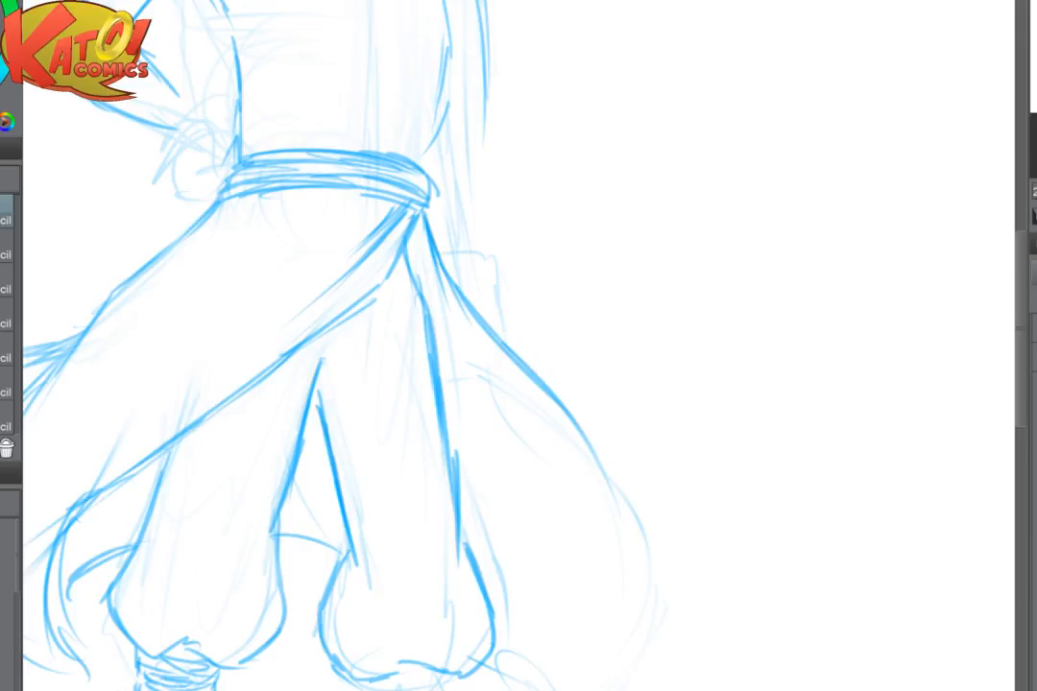
# - Draw the far cloth's inner fold from the hip and extend both curves down past the far knee
pyautogui.moveTo(419, 215)
pyautogui.mouseDown()
pyautogui.moveTo(421, 273)
pyautogui.moveTo(578, 469)
pyautogui.mouseUp()
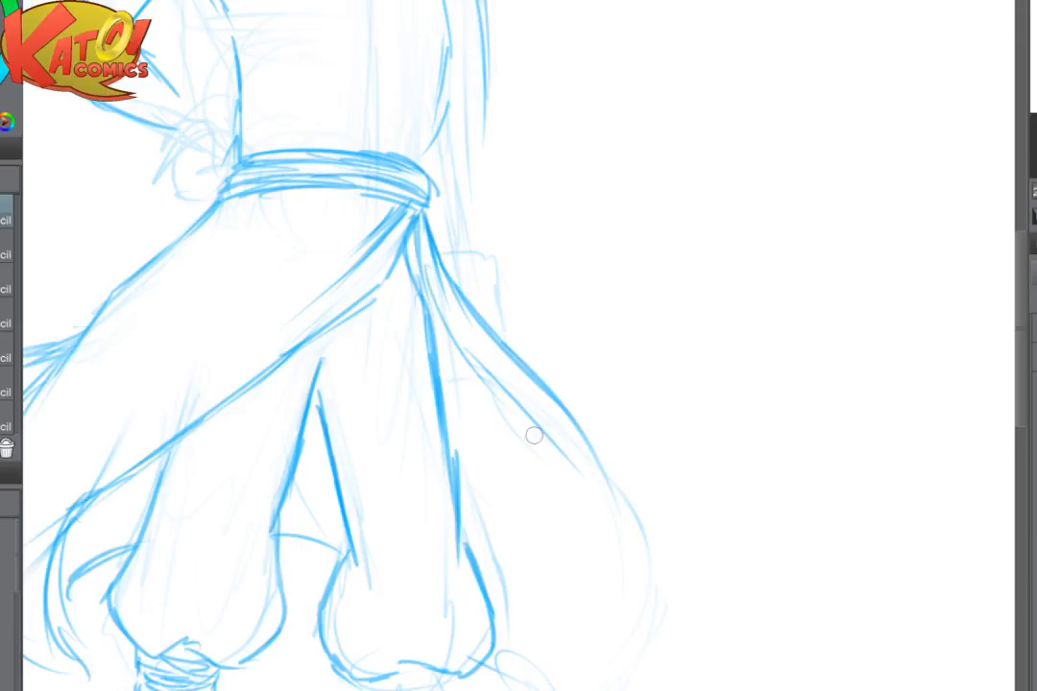
pyautogui.moveTo(535, 435); pyautogui.dragTo(609, 578)
pyautogui.moveTo(607, 457); pyautogui.dragTo(644, 588)
pyautogui.moveTo(582, 503)
pyautogui.mouseDown()
pyautogui.moveTo(607, 598)
pyautogui.moveTo(599, 686)
pyautogui.mouseUp()
pyautogui.moveTo(617, 583); pyautogui.dragTo(711, 514)
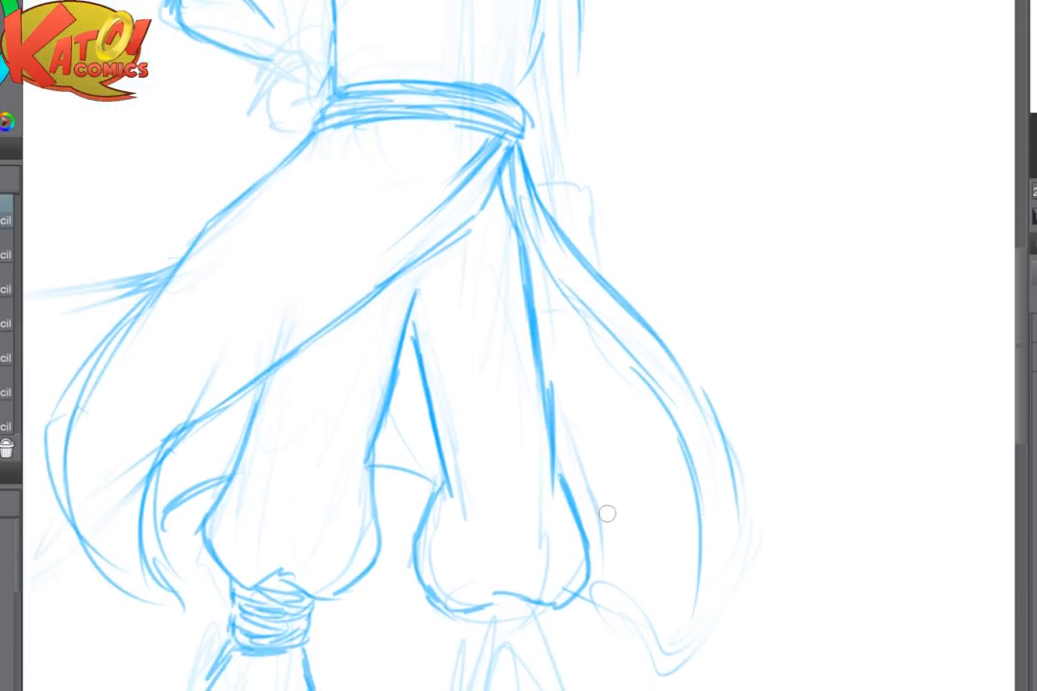
# - Close the far cloth into a pointed tip, joining its lower edge, inner fold and outer edge
pyautogui.moveTo(583, 530); pyautogui.dragTo(661, 621)
pyautogui.moveTo(621, 569); pyautogui.dragTo(671, 680)
pyautogui.moveTo(691, 509); pyautogui.dragTo(673, 662)
pyautogui.moveTo(694, 618); pyautogui.dragTo(670, 689)
pyautogui.moveTo(746, 475); pyautogui.dragTo(699, 674)
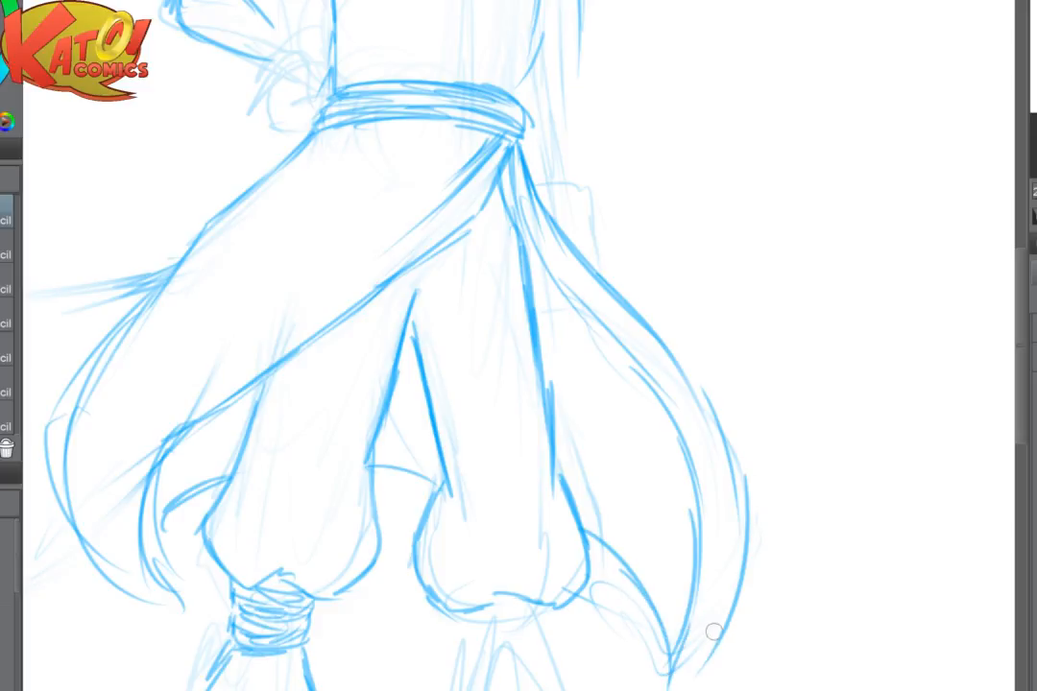
pyautogui.moveTo(718, 626); pyautogui.dragTo(673, 688)
pyautogui.moveTo(709, 669); pyautogui.dragTo(678, 690)
pyautogui.scroll(-3, 785, 607)
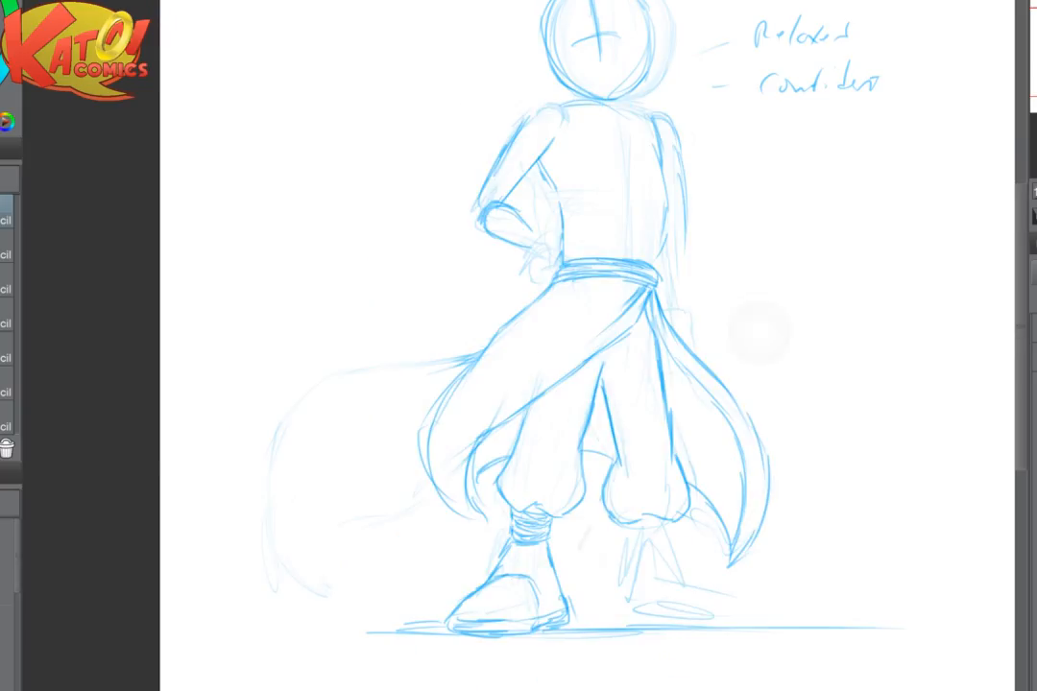
# - Draw fold lines radiating from the far end of the sash diagonally across the front cloth
pyautogui.scroll(3, 758, 332)
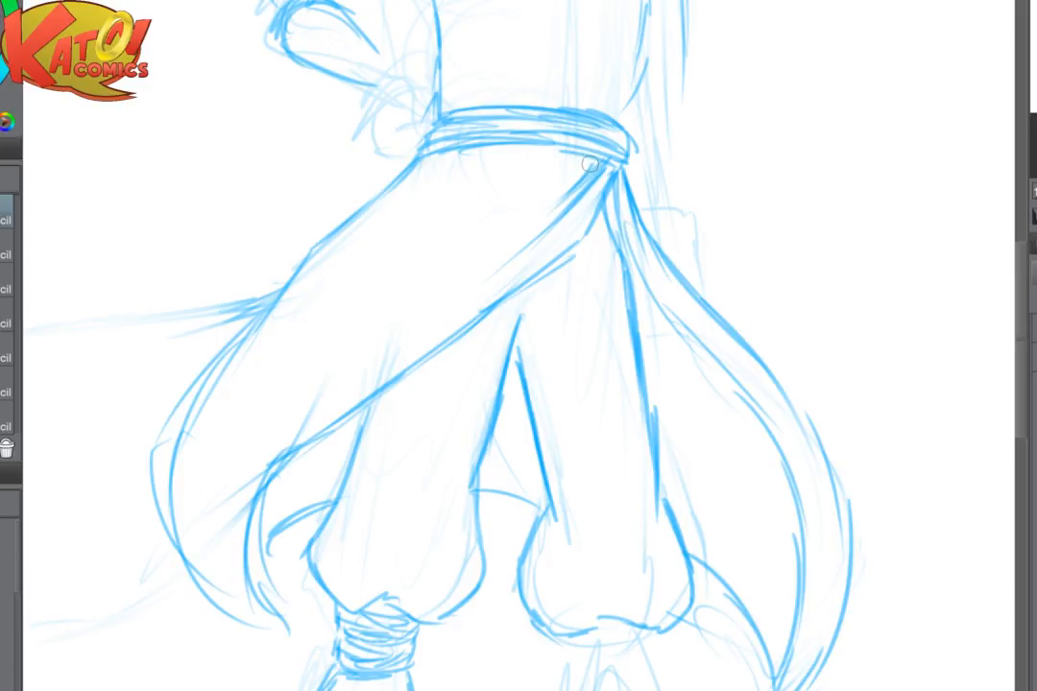
pyautogui.moveTo(586, 160); pyautogui.dragTo(504, 234)
pyautogui.moveTo(571, 175); pyautogui.dragTo(482, 253)
pyautogui.moveTo(524, 216); pyautogui.dragTo(439, 286)
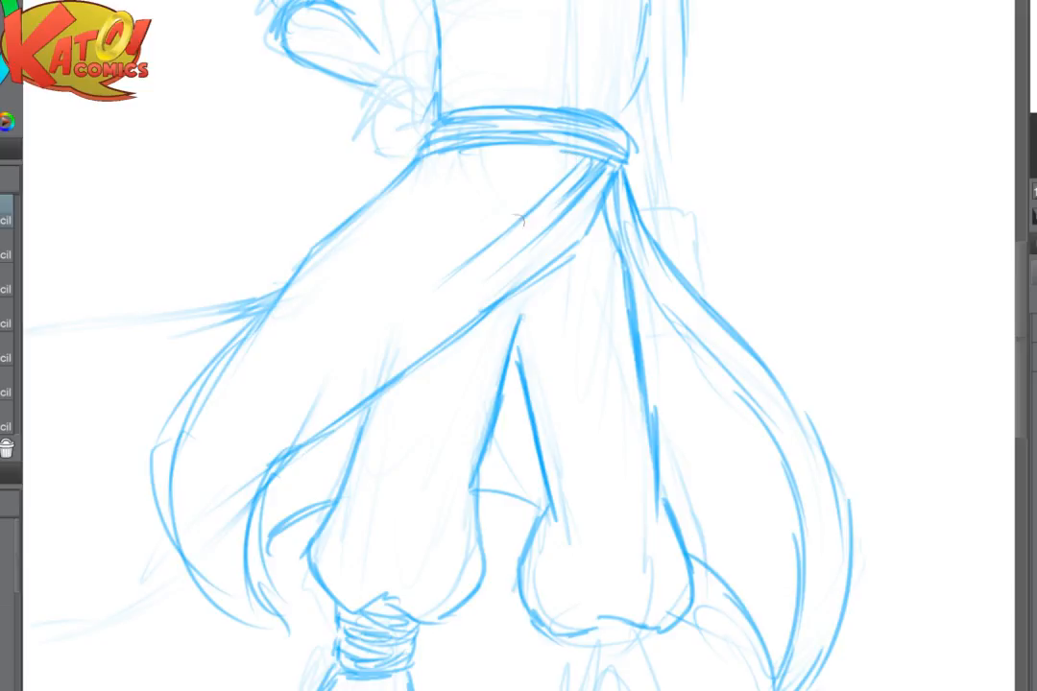
pyautogui.moveTo(521, 211); pyautogui.dragTo(437, 274)
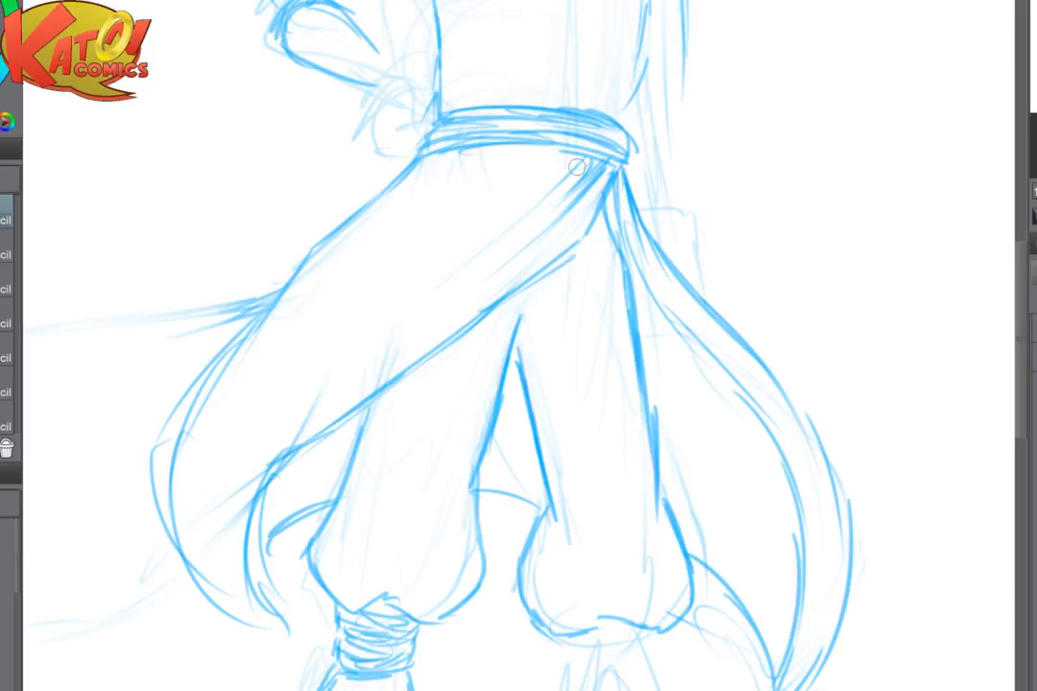
pyautogui.moveTo(578, 167); pyautogui.dragTo(523, 219)
pyautogui.moveTo(579, 165); pyautogui.dragTo(395, 322)
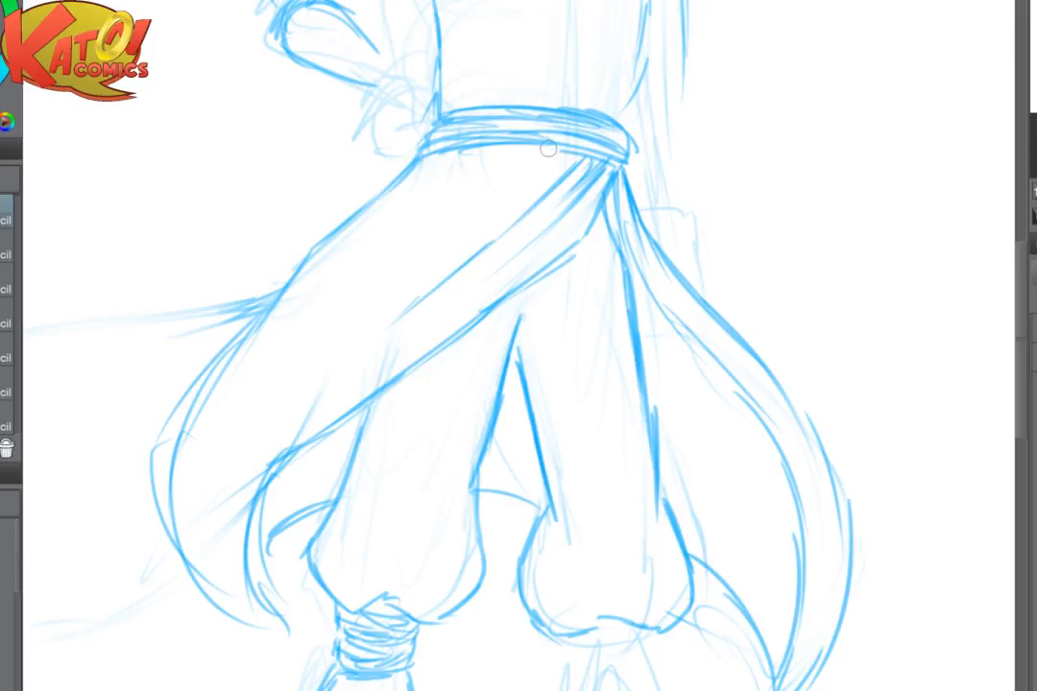
# - Add longer diagonal folds from the sash toward the near hip and soften the upper ones
pyautogui.moveTo(548, 149); pyautogui.dragTo(411, 283)
pyautogui.moveTo(515, 187); pyautogui.dragTo(336, 326)
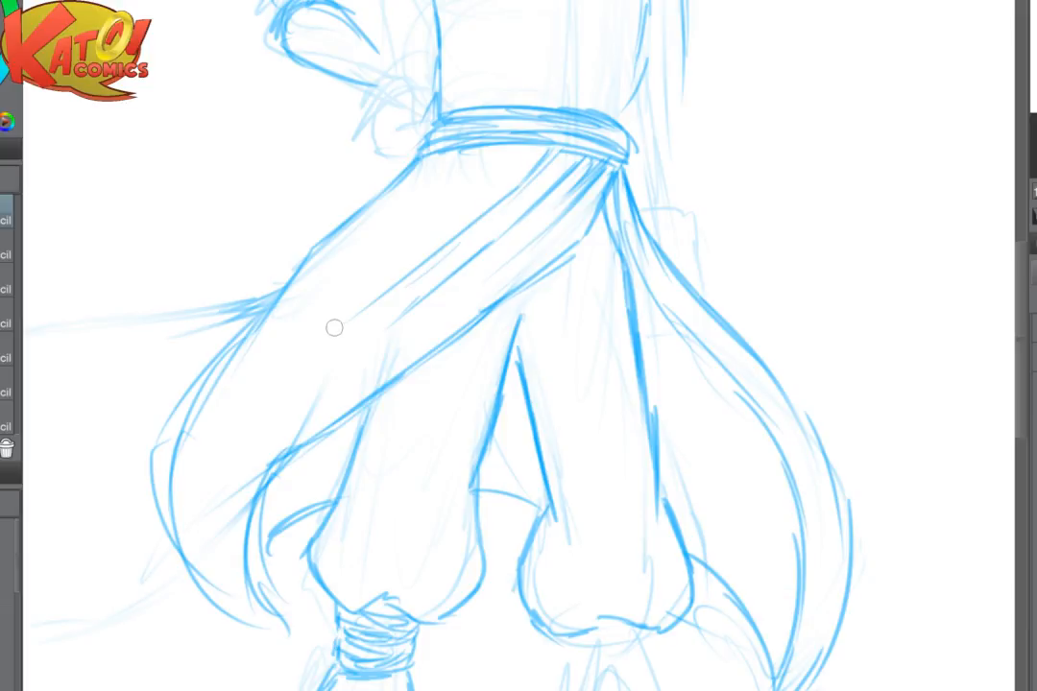
pyautogui.moveTo(463, 188)
pyautogui.mouseDown()
pyautogui.moveTo(377, 302)
pyautogui.moveTo(362, 301)
pyautogui.mouseUp()
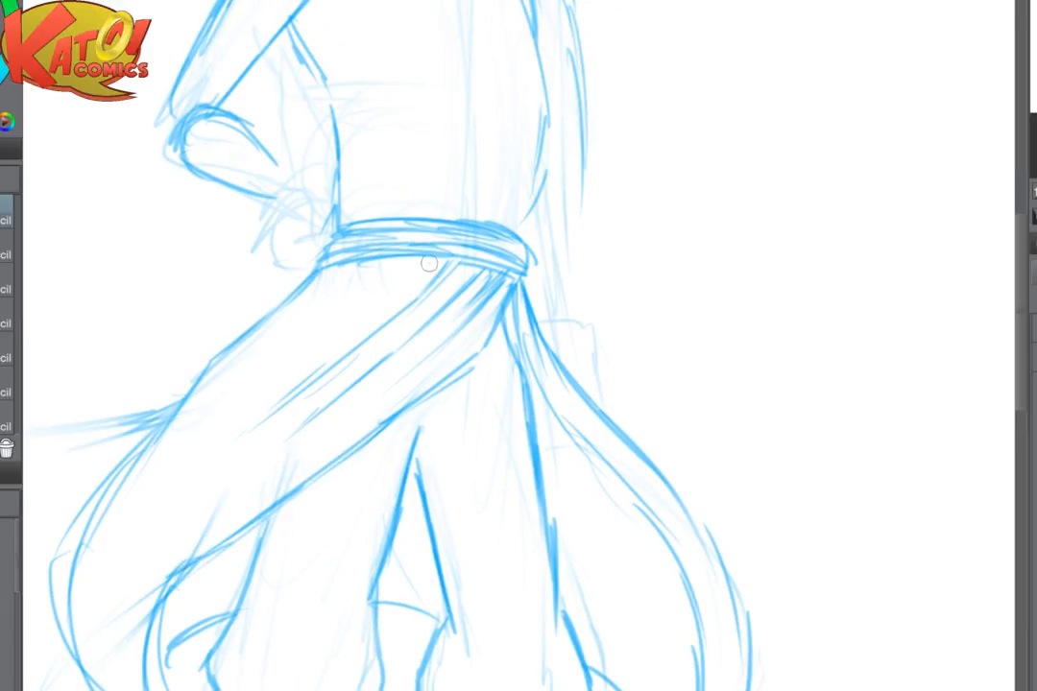
pyautogui.moveTo(429, 263); pyautogui.dragTo(324, 350)
pyautogui.moveTo(386, 296)
pyautogui.mouseDown()
pyautogui.moveTo(231, 438)
pyautogui.moveTo(234, 626)
pyautogui.mouseUp()
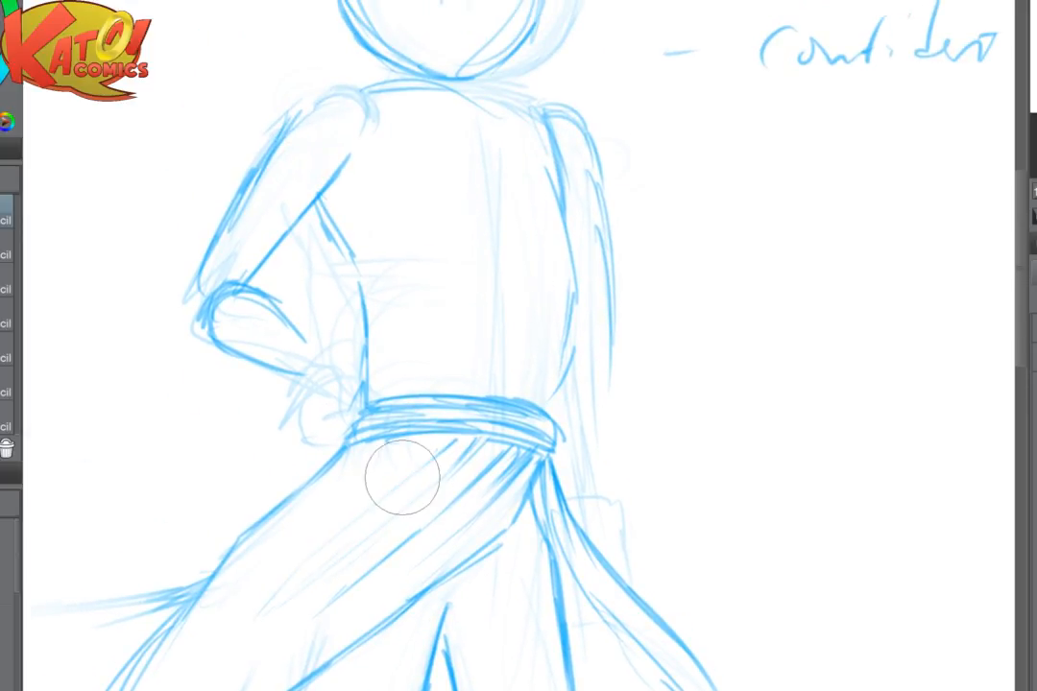
pyautogui.moveTo(402, 477); pyautogui.dragTo(399, 523)
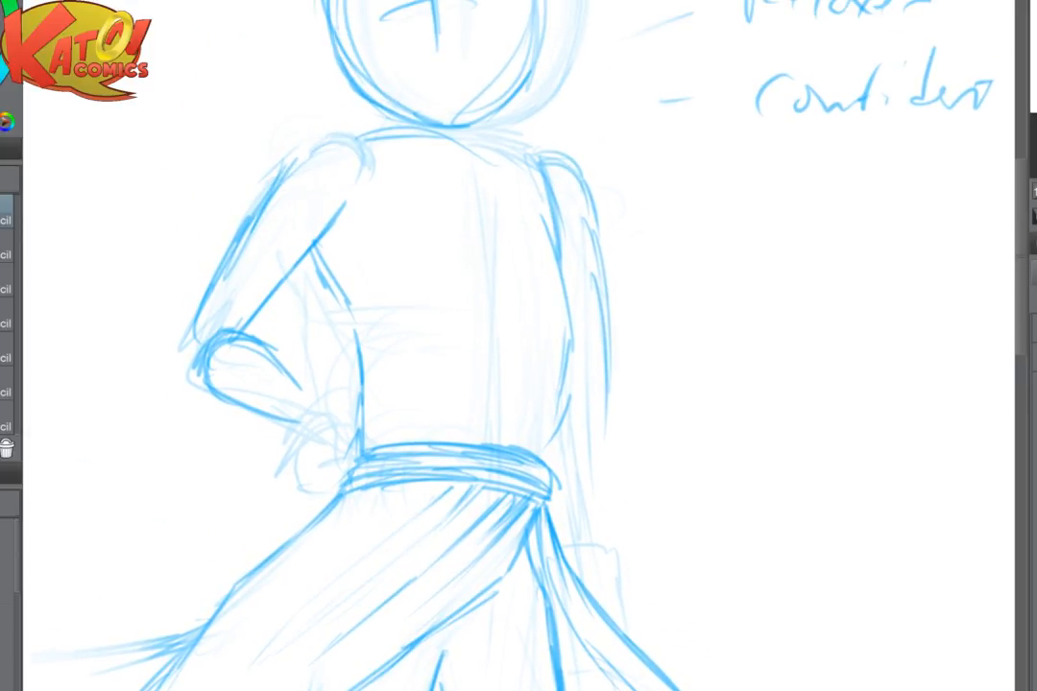
# - Replace the rough hand on the near hip with a blocky fist resting against the sash
pyautogui.scroll(3, 477, 340)
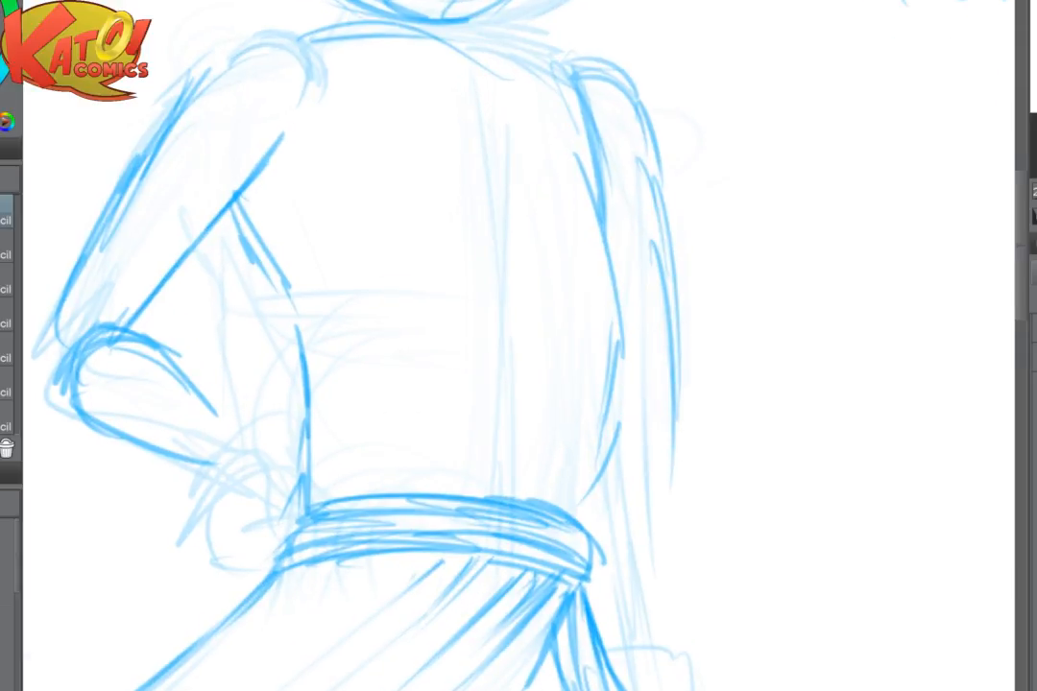
pyautogui.moveTo(254, 394)
pyautogui.mouseDown()
pyautogui.moveTo(278, 475)
pyautogui.moveTo(282, 567)
pyautogui.moveTo(301, 437)
pyautogui.moveTo(323, 496)
pyautogui.moveTo(276, 472)
pyautogui.moveTo(291, 511)
pyautogui.moveTo(330, 522)
pyautogui.moveTo(261, 518)
pyautogui.moveTo(295, 544)
pyautogui.moveTo(317, 525)
pyautogui.moveTo(300, 559)
pyautogui.mouseUp()
pyautogui.moveTo(276, 508)
pyautogui.mouseDown()
pyautogui.moveTo(247, 555)
pyautogui.moveTo(278, 562)
pyautogui.moveTo(241, 595)
pyautogui.moveTo(289, 591)
pyautogui.moveTo(272, 610)
pyautogui.moveTo(340, 544)
pyautogui.moveTo(314, 364)
pyautogui.moveTo(285, 446)
pyautogui.mouseUp()
pyautogui.hotkey('ctrl', '-')
pyautogui.hotkey('ctrl', '-')
pyautogui.hotkey('ctrl', '-')
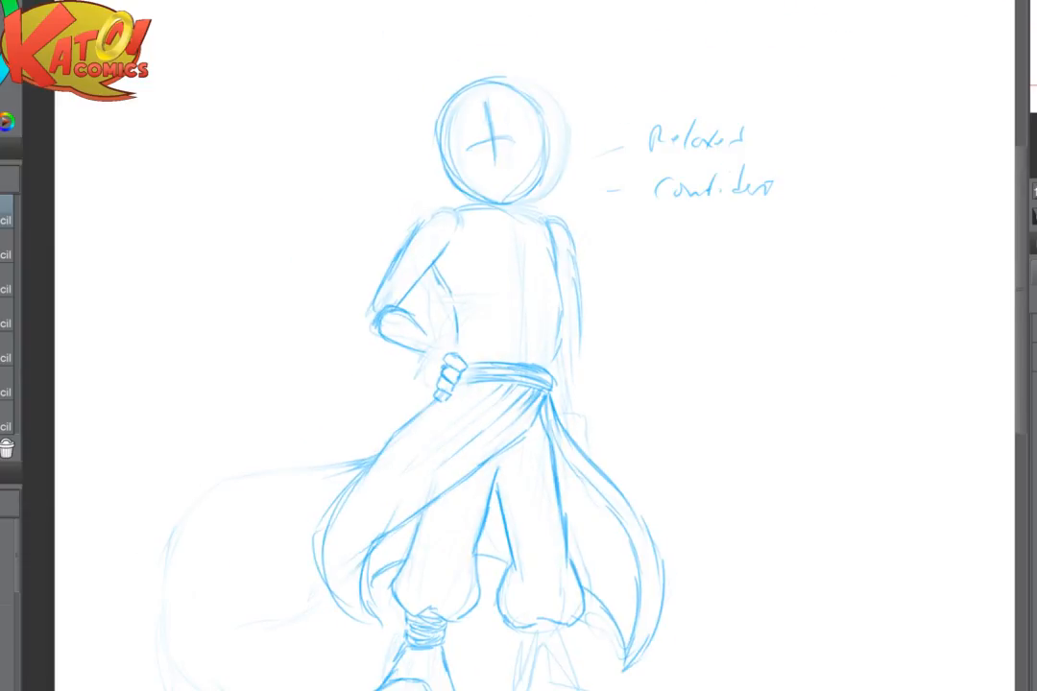
# - Fade the hip hand, the forearm and the elbow of the bent arm to faint guide lines
pyautogui.hotkey('ctrl', '+')
pyautogui.hotkey('ctrl', '+')
pyautogui.hotkey('ctrl', '+')
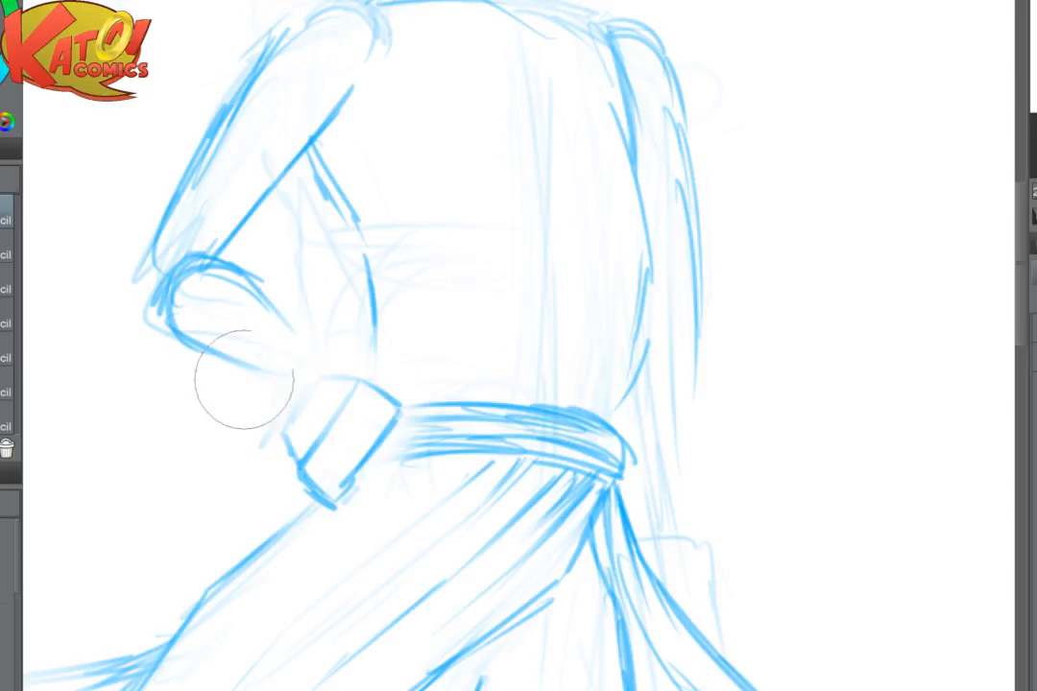
pyautogui.moveTo(244, 379)
pyautogui.mouseDown()
pyautogui.moveTo(338, 447)
pyautogui.moveTo(319, 479)
pyautogui.moveTo(272, 453)
pyautogui.moveTo(302, 501)
pyautogui.mouseUp()
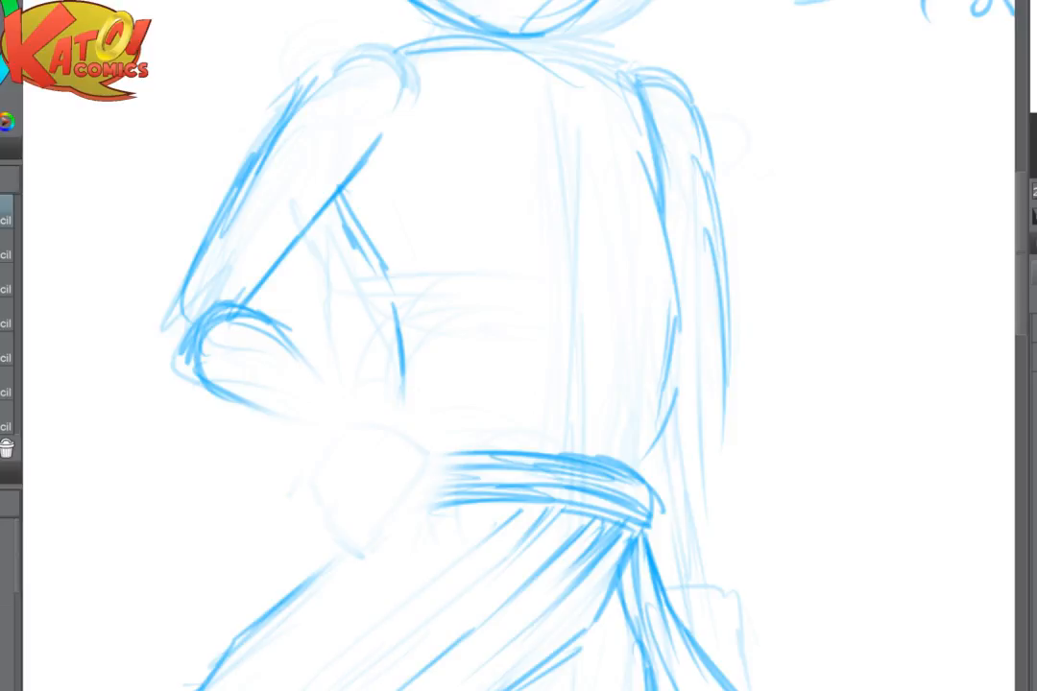
pyautogui.moveTo(269, 288)
pyautogui.mouseDown()
pyautogui.moveTo(282, 348)
pyautogui.moveTo(252, 396)
pyautogui.mouseUp()
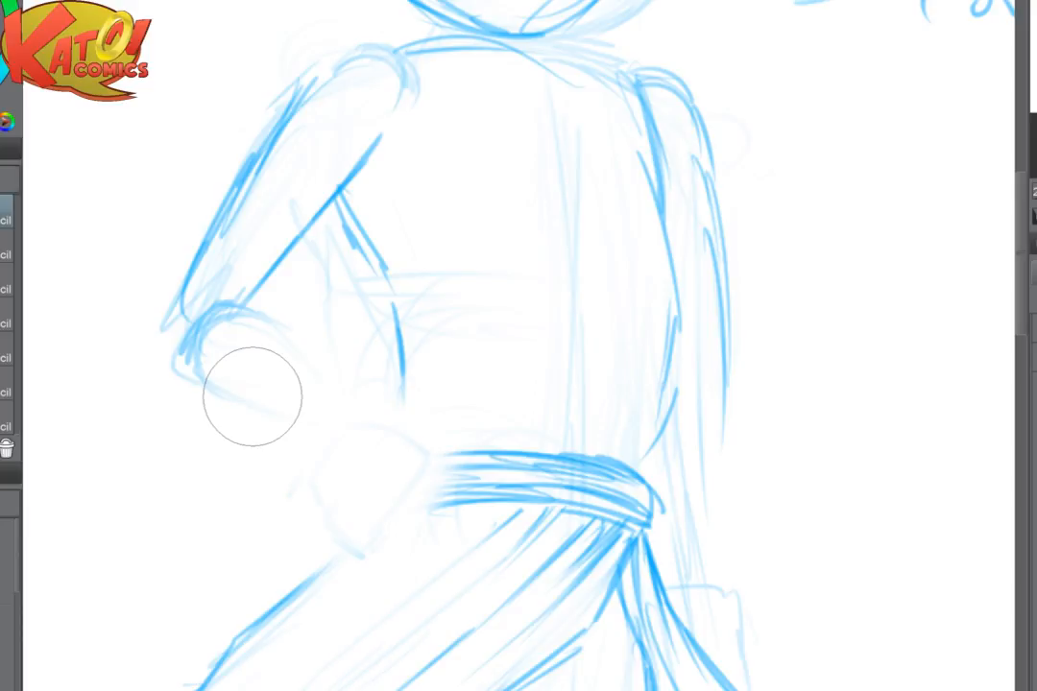
pyautogui.moveTo(199, 340)
pyautogui.mouseDown()
pyautogui.moveTo(240, 322)
pyautogui.moveTo(197, 331)
pyautogui.moveTo(227, 324)
pyautogui.moveTo(224, 353)
pyautogui.mouseUp()
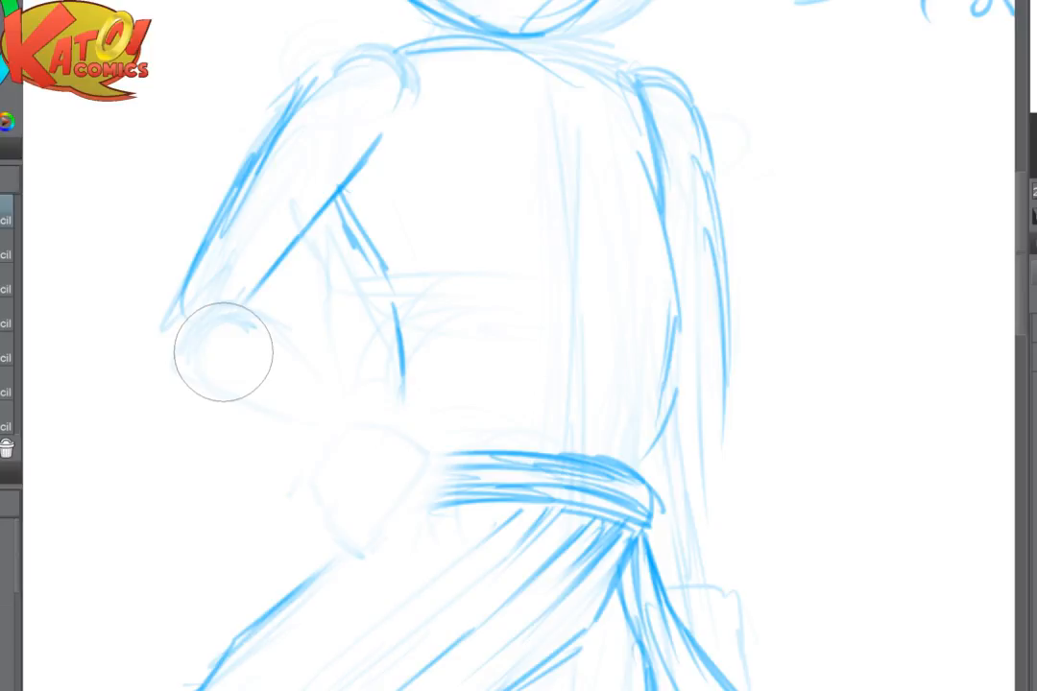
# - Flip the view horizontally and redraw the bent arm's outer elbow curve and inner crease
pyautogui.press('h')
pyautogui.moveTo(523, 456); pyautogui.dragTo(440, 457)
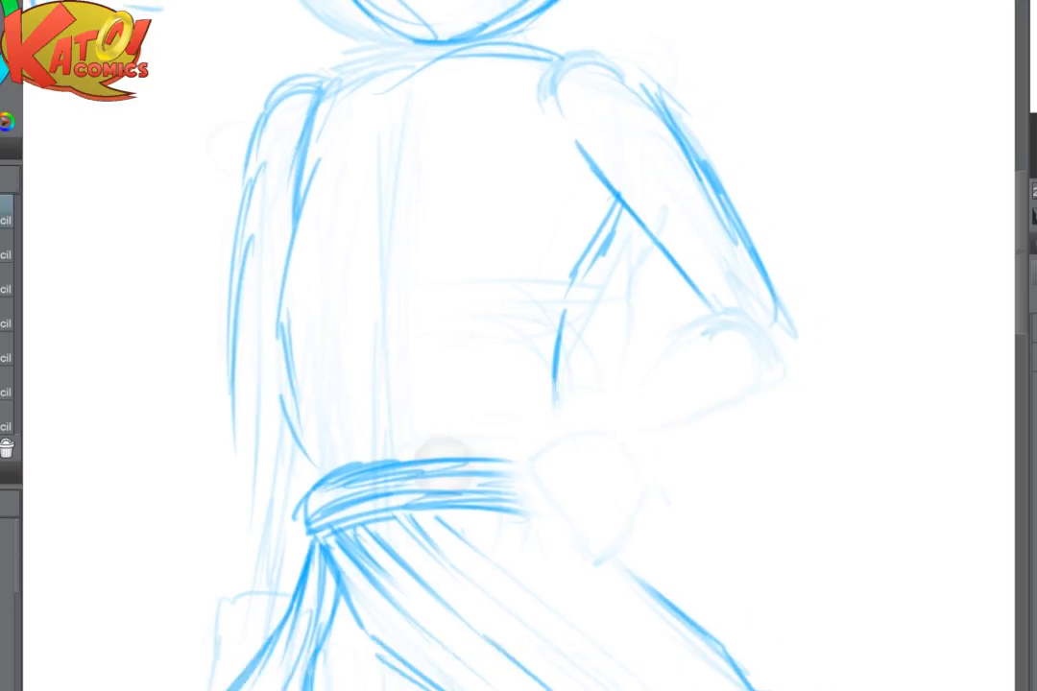
pyautogui.hotkey('ctrl', '+')
pyautogui.moveTo(820, 299)
pyautogui.mouseDown()
pyautogui.moveTo(475, 258)
pyautogui.moveTo(533, 292)
pyautogui.mouseUp()
pyautogui.moveTo(399, 299); pyautogui.dragTo(493, 311)
pyautogui.moveTo(545, 223)
pyautogui.mouseDown()
pyautogui.moveTo(553, 278)
pyautogui.moveTo(531, 320)
pyautogui.mouseUp()
pyautogui.moveTo(558, 247); pyautogui.dragTo(527, 327)
pyautogui.moveTo(493, 274)
pyautogui.mouseDown()
pyautogui.moveTo(511, 289)
pyautogui.moveTo(515, 326)
pyautogui.mouseUp()
pyautogui.moveTo(435, 275); pyautogui.dragTo(530, 289)
pyautogui.moveTo(465, 244); pyautogui.dragTo(495, 262)
# - Fade the rough elbow strokes and redraw the inner crease as an arch with a rounded outer elbow
pyautogui.press('e')
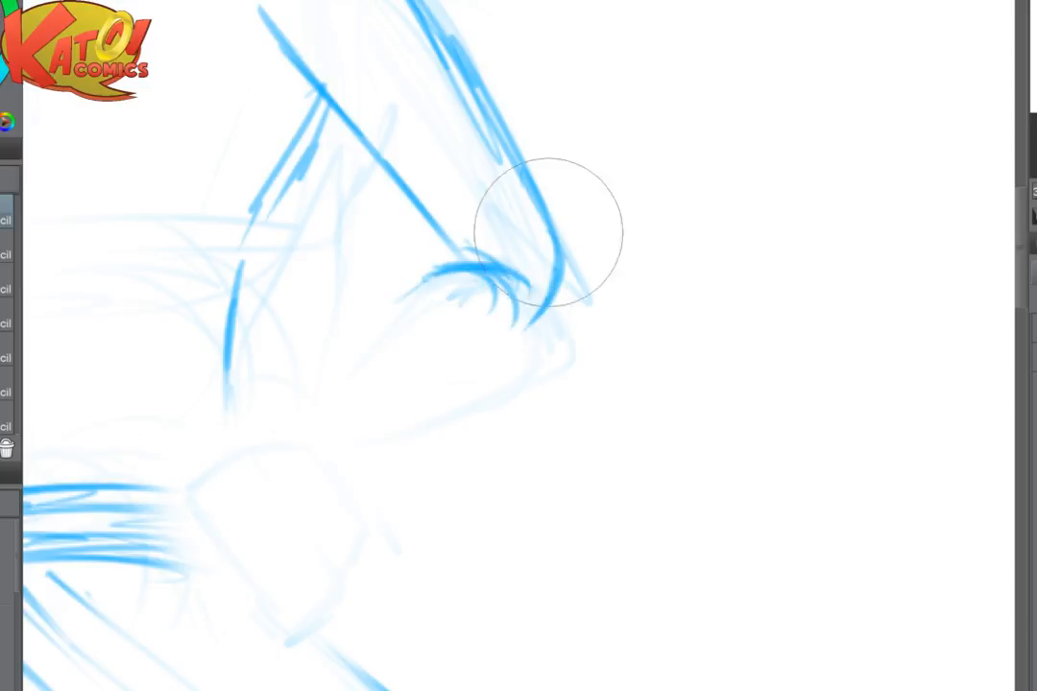
pyautogui.moveTo(590, 267); pyautogui.dragTo(489, 323)
pyautogui.press('p')
pyautogui.moveTo(446, 271); pyautogui.dragTo(526, 290)
pyautogui.moveTo(480, 254)
pyautogui.mouseDown()
pyautogui.moveTo(419, 285)
pyautogui.moveTo(489, 267)
pyautogui.mouseUp()
pyautogui.moveTo(540, 213)
pyautogui.mouseDown()
pyautogui.moveTo(547, 303)
pyautogui.moveTo(538, 322)
pyautogui.mouseUp()
pyautogui.moveTo(555, 302); pyautogui.dragTo(547, 315)
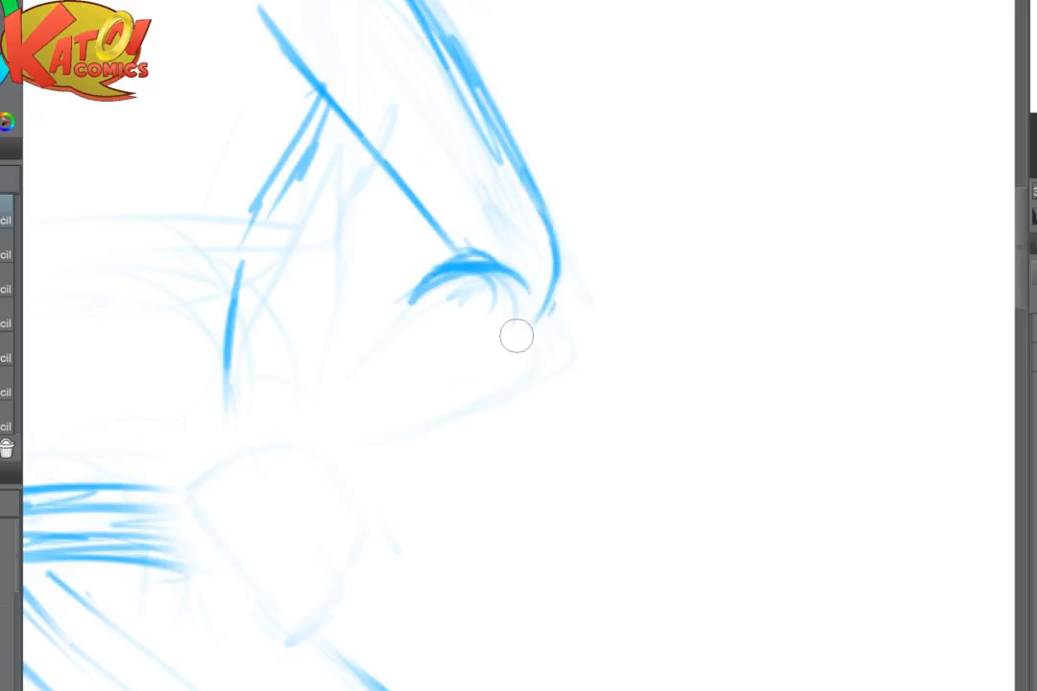
pyautogui.moveTo(556, 271); pyautogui.dragTo(499, 353)
pyautogui.moveTo(472, 254); pyautogui.dragTo(535, 312)
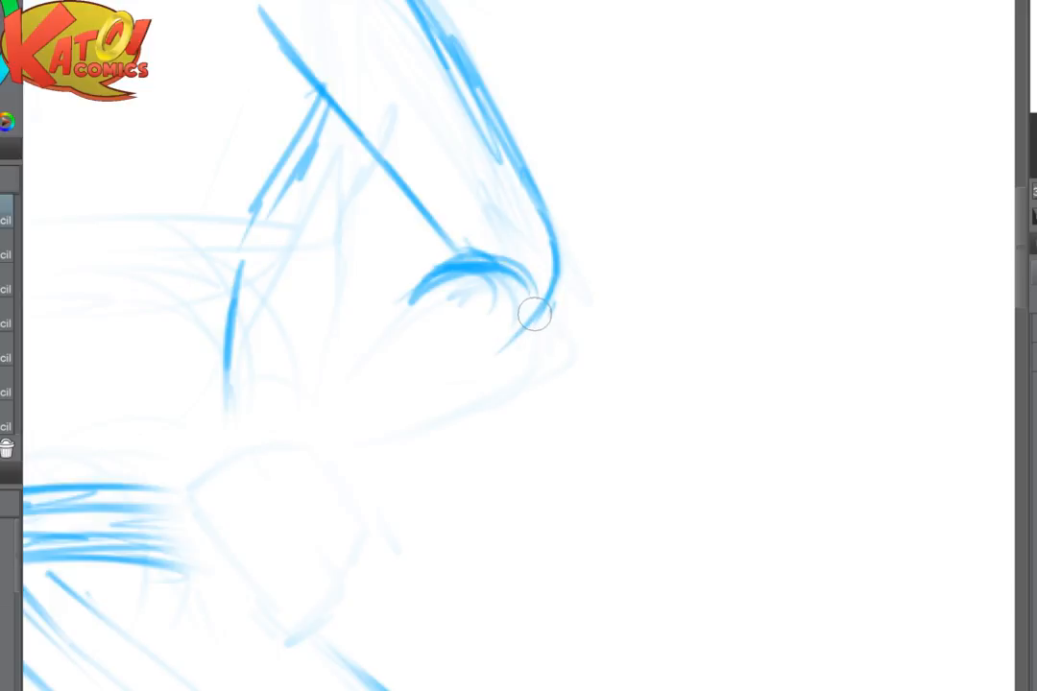
pyautogui.press('e')
pyautogui.moveTo(493, 355); pyautogui.dragTo(604, 260)
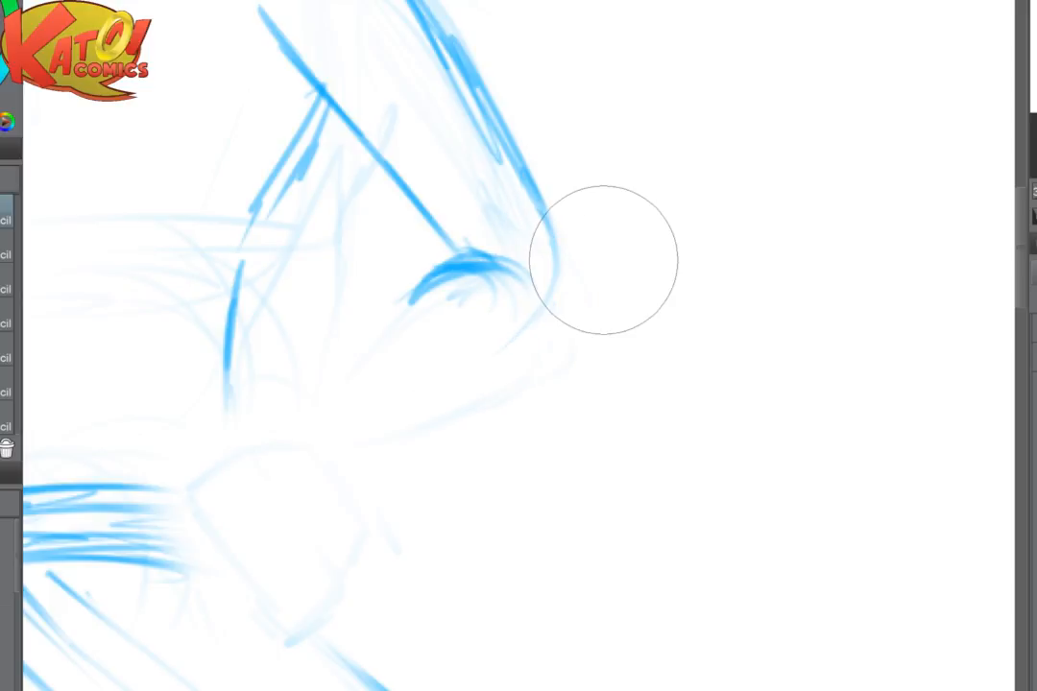
# - Redraw the elbow as a rounded forearm end with two forearm edges, reconnect the outer upper-arm line, and flip the view back
pyautogui.press('p')
pyautogui.moveTo(476, 253)
pyautogui.mouseDown()
pyautogui.moveTo(538, 297)
pyautogui.moveTo(523, 348)
pyautogui.mouseUp()
pyautogui.moveTo(552, 298)
pyautogui.mouseDown()
pyautogui.moveTo(518, 353)
pyautogui.moveTo(410, 423)
pyautogui.mouseUp()
pyautogui.moveTo(445, 264); pyautogui.dragTo(355, 367)
pyautogui.moveTo(415, 298); pyautogui.dragTo(347, 392)
pyautogui.moveTo(543, 338); pyautogui.dragTo(413, 432)
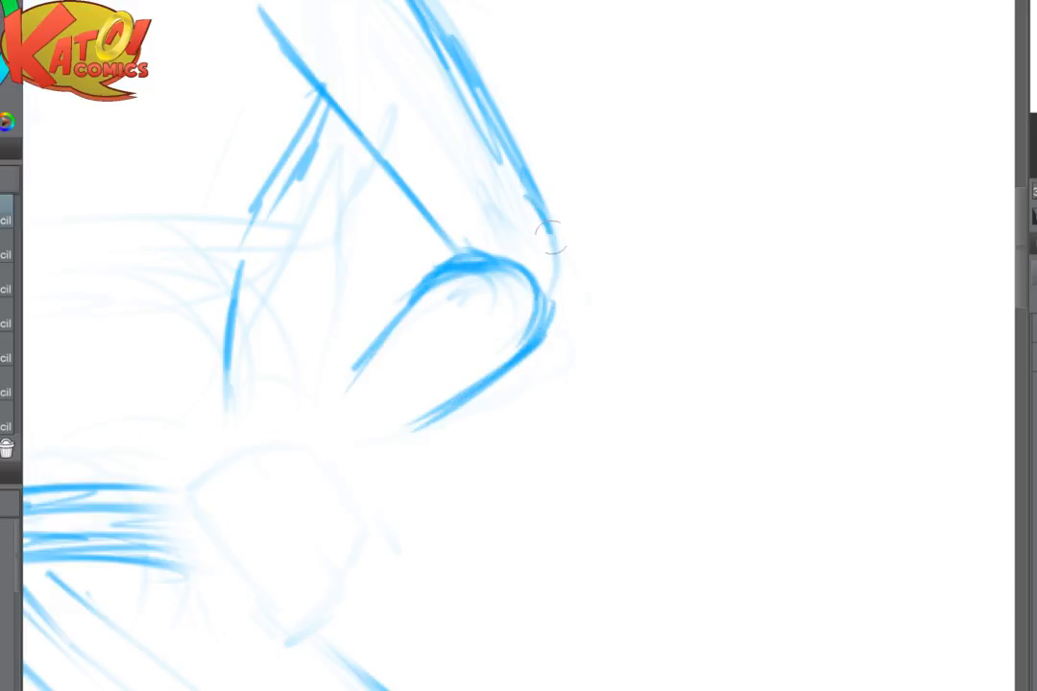
pyautogui.moveTo(528, 197); pyautogui.dragTo(548, 298)
pyautogui.press('h')
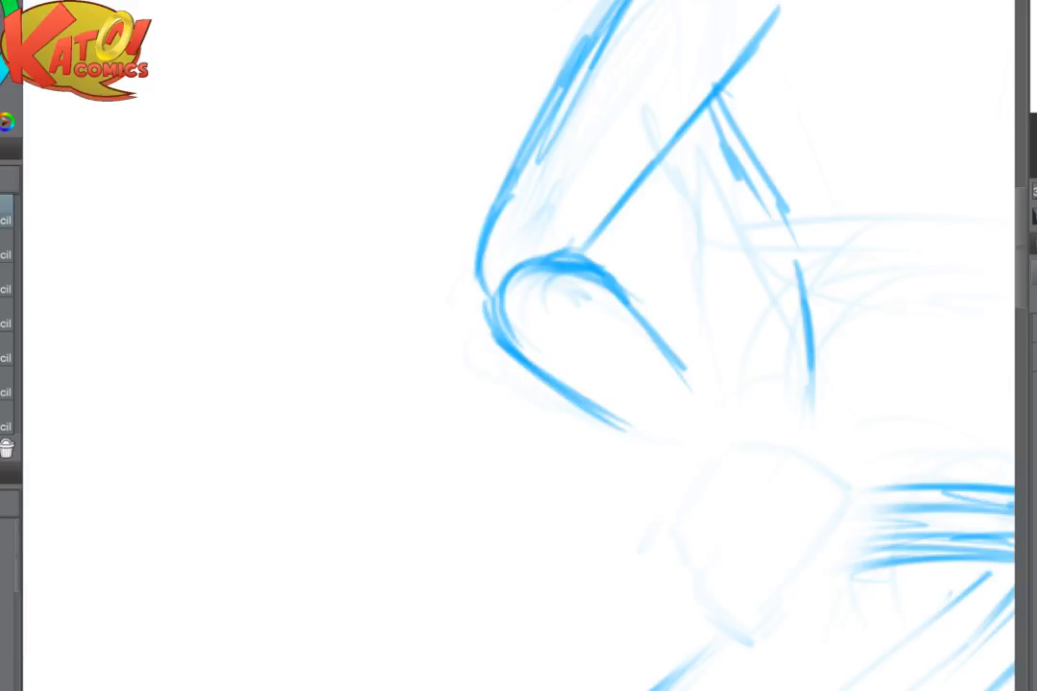
# - Strengthen the bent arm's inner upper-arm line and its rounded shoulder cap
pyautogui.moveTo(662, 288); pyautogui.dragTo(381, 391)
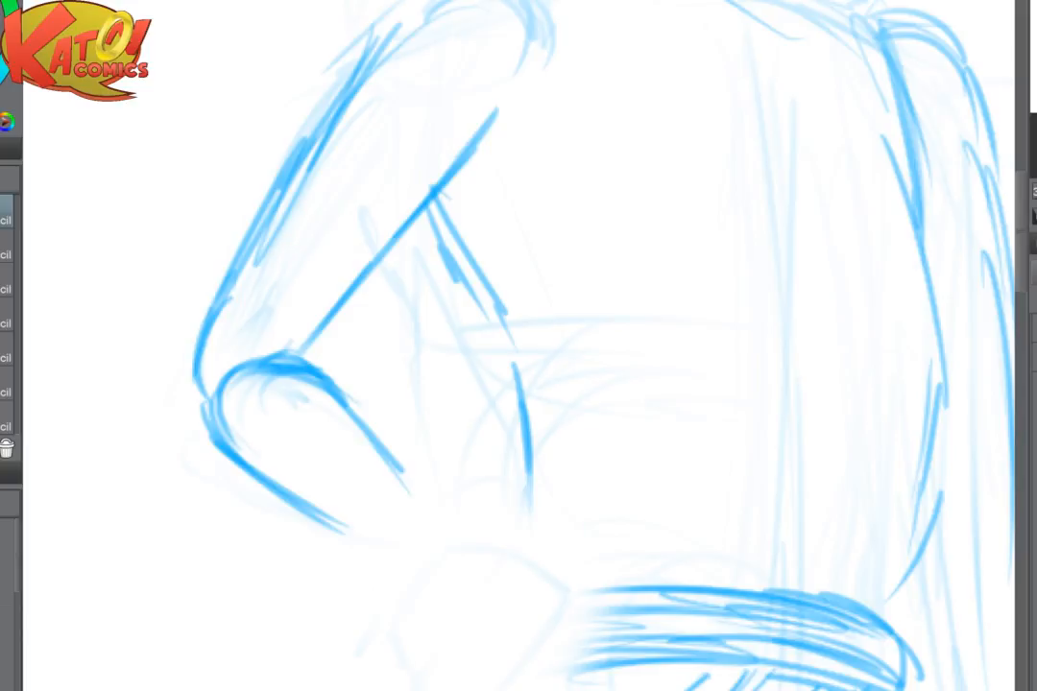
pyautogui.scroll(1, 519, 346)
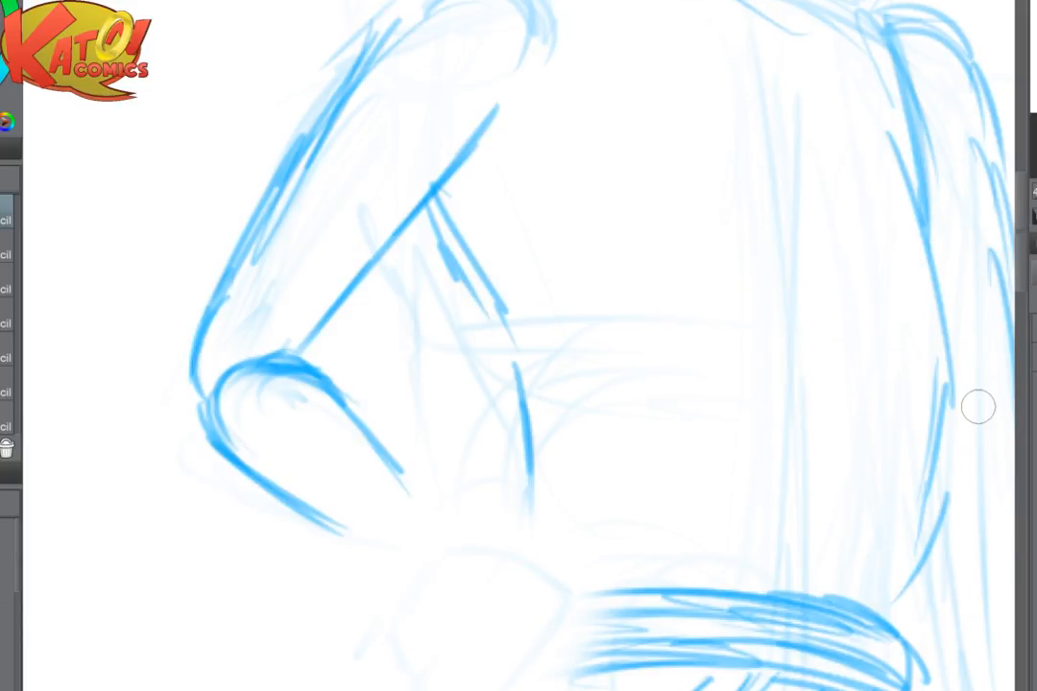
pyautogui.moveTo(300, 344); pyautogui.dragTo(492, 125)
pyautogui.moveTo(525, 79); pyautogui.dragTo(470, 301)
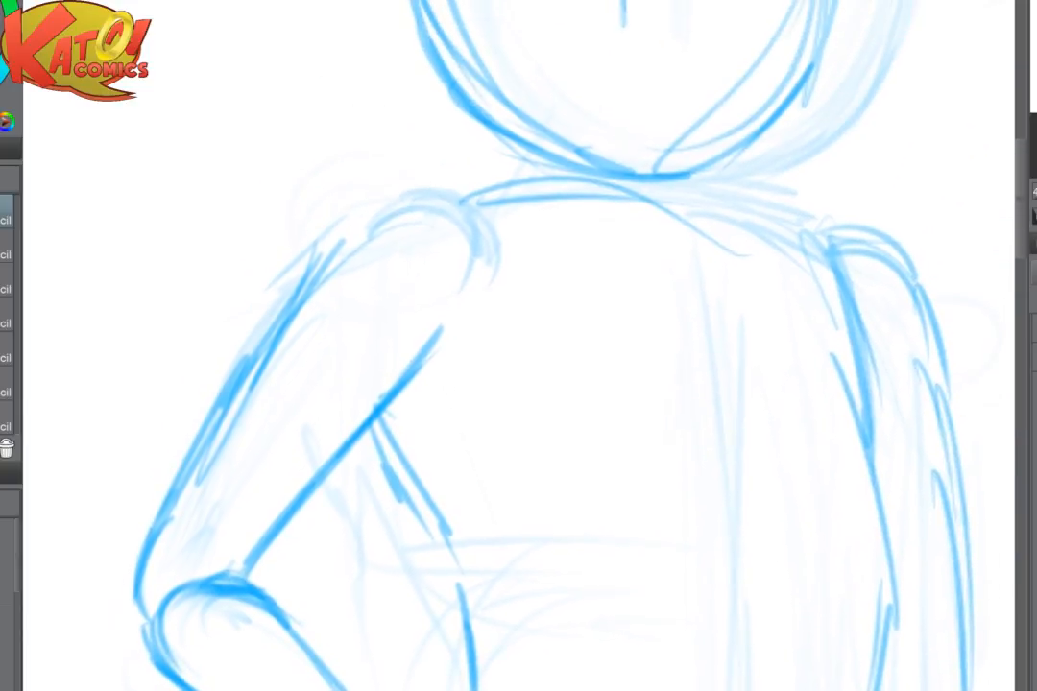
pyautogui.moveTo(237, 372)
pyautogui.mouseDown()
pyautogui.moveTo(335, 243)
pyautogui.moveTo(386, 197)
pyautogui.moveTo(465, 244)
pyautogui.mouseUp()
pyautogui.moveTo(393, 537)
pyautogui.mouseDown()
pyautogui.moveTo(384, 455)
pyautogui.moveTo(292, 168)
pyautogui.mouseUp()
# - Extend the forearm's upper and lower edges toward the hip, fading the rough ends and redrawing them tapered at the wrist
pyautogui.moveTo(52, 278); pyautogui.dragTo(185, 387)
pyautogui.moveTo(142, 219)
pyautogui.mouseDown()
pyautogui.moveTo(182, 234)
pyautogui.moveTo(260, 375)
pyautogui.mouseUp()
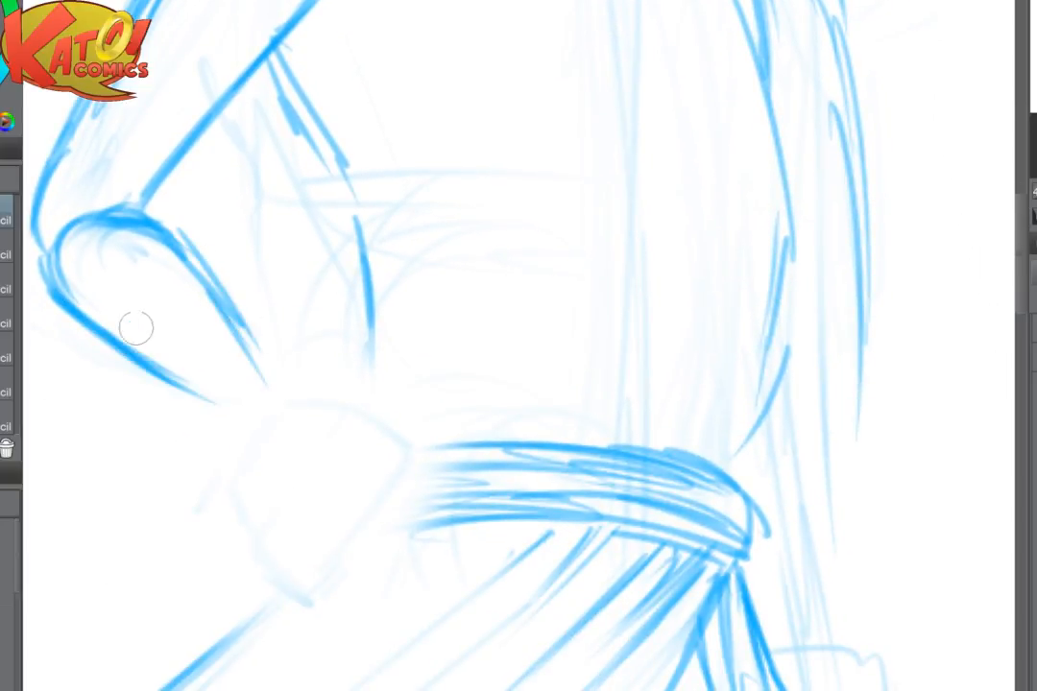
pyautogui.moveTo(135, 329); pyautogui.dragTo(235, 432)
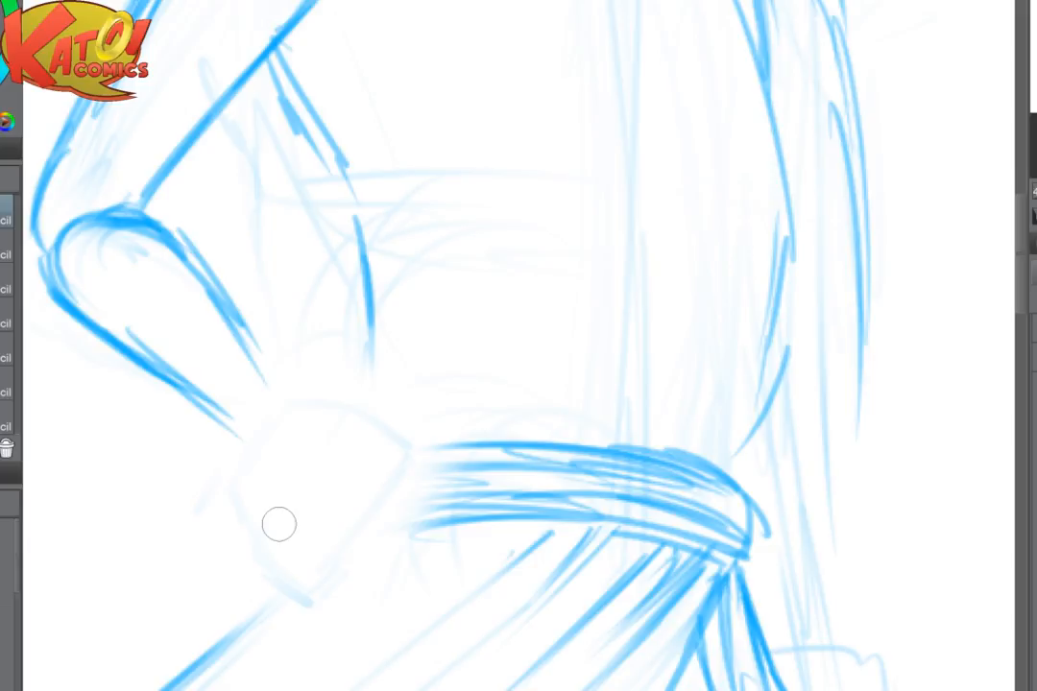
pyautogui.moveTo(145, 370)
pyautogui.mouseDown()
pyautogui.moveTo(193, 410)
pyautogui.moveTo(261, 433)
pyautogui.moveTo(231, 384)
pyautogui.mouseUp()
pyautogui.press('e')
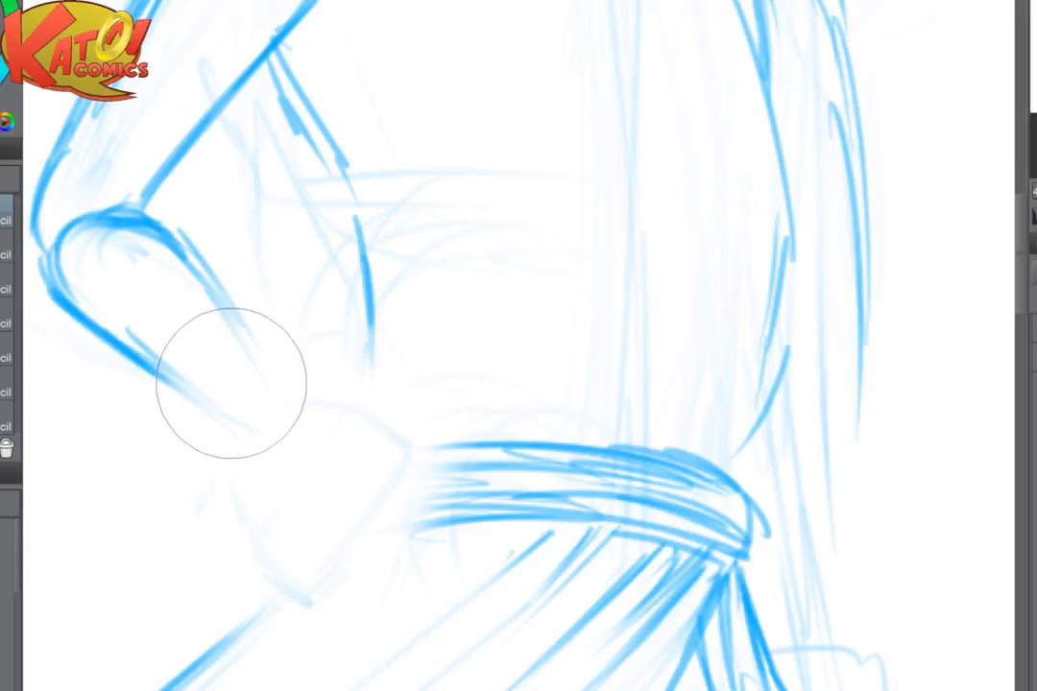
pyautogui.press('p')
pyautogui.moveTo(150, 220); pyautogui.dragTo(273, 367)
pyautogui.moveTo(222, 311); pyautogui.dragTo(290, 387)
pyautogui.moveTo(124, 367); pyautogui.dragTo(261, 435)
# - Draw the hand as a tilted box at the end of the forearm, resting against the sash
pyautogui.moveTo(135, 348)
pyautogui.mouseDown()
pyautogui.moveTo(262, 432)
pyautogui.moveTo(260, 347)
pyautogui.moveTo(282, 455)
pyautogui.moveTo(378, 400)
pyautogui.moveTo(407, 405)
pyautogui.moveTo(376, 495)
pyautogui.mouseUp()
pyautogui.moveTo(332, 389)
pyautogui.mouseDown()
pyautogui.moveTo(267, 499)
pyautogui.moveTo(334, 578)
pyautogui.mouseUp()
pyautogui.moveTo(376, 495); pyautogui.dragTo(336, 578)
pyautogui.scroll(-3, 288, 576)
pyautogui.moveTo(261, 268)
pyautogui.mouseDown()
pyautogui.moveTo(210, 351)
pyautogui.moveTo(239, 309)
pyautogui.mouseUp()
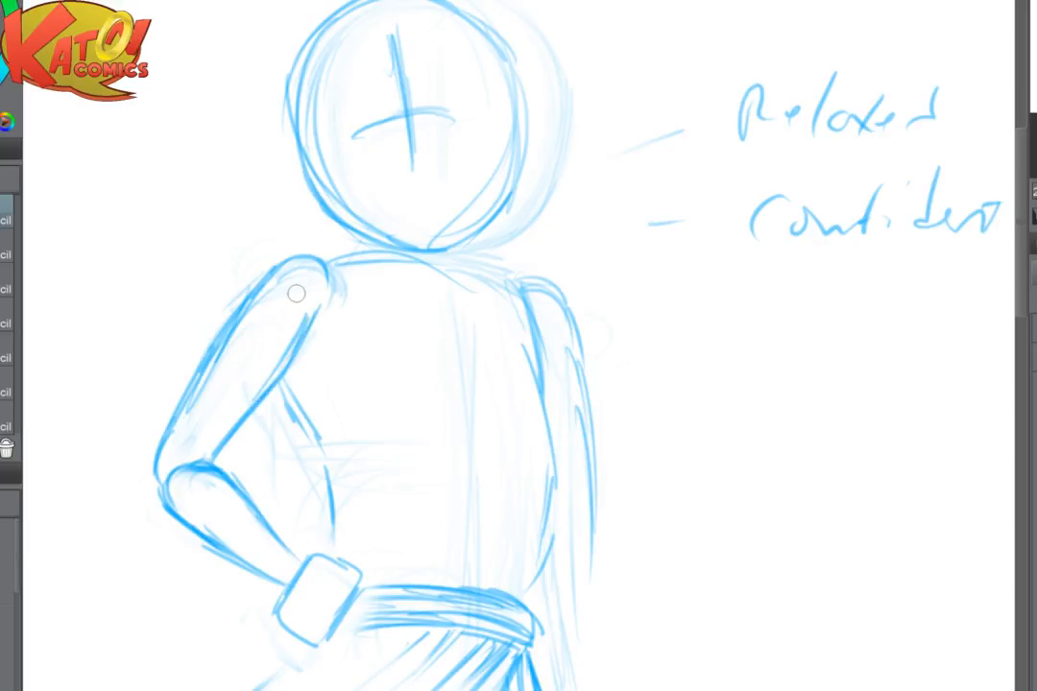
# - Clean up the inner upper-arm line and join the near torso side into one line from armpit to waist
pyautogui.press('e')
pyautogui.moveTo(303, 324)
pyautogui.mouseDown()
pyautogui.moveTo(301, 352)
pyautogui.moveTo(287, 338)
pyautogui.moveTo(224, 427)
pyautogui.mouseUp()
pyautogui.press('p')
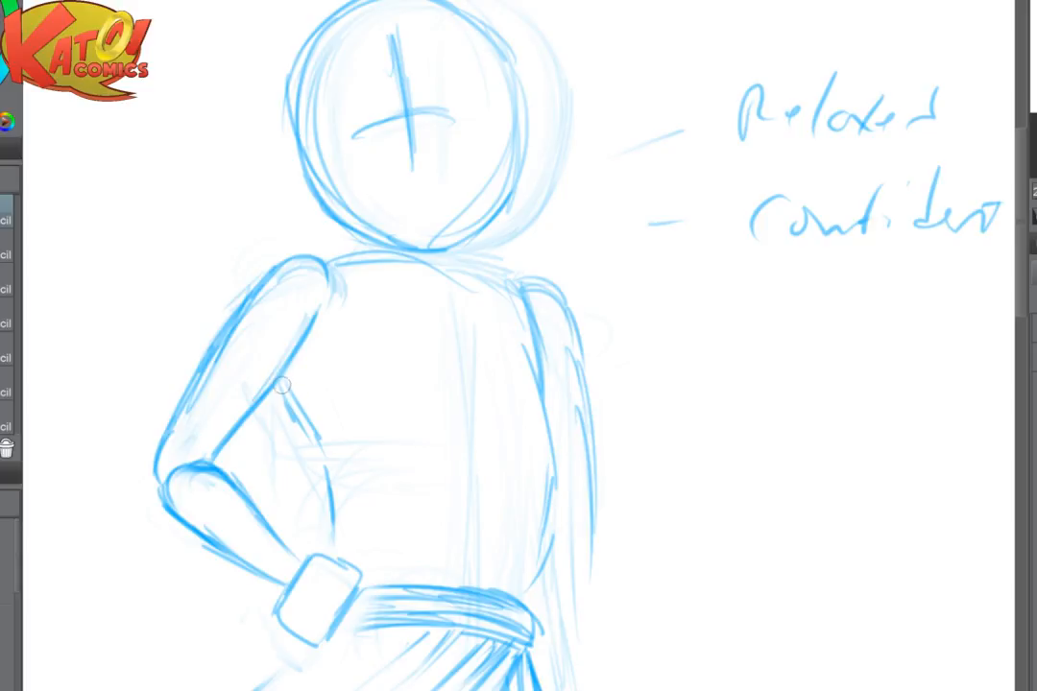
pyautogui.moveTo(238, 322); pyautogui.dragTo(283, 422)
pyautogui.moveTo(316, 572)
pyautogui.mouseDown()
pyautogui.moveTo(388, 467)
pyautogui.moveTo(419, 472)
pyautogui.moveTo(392, 507)
pyautogui.mouseUp()
# - Fade the box-shaped hip hand and redraw it slightly larger with sharper corners, strengthening the forearm's edge into the wrist
pyautogui.press('e')
pyautogui.press('p')
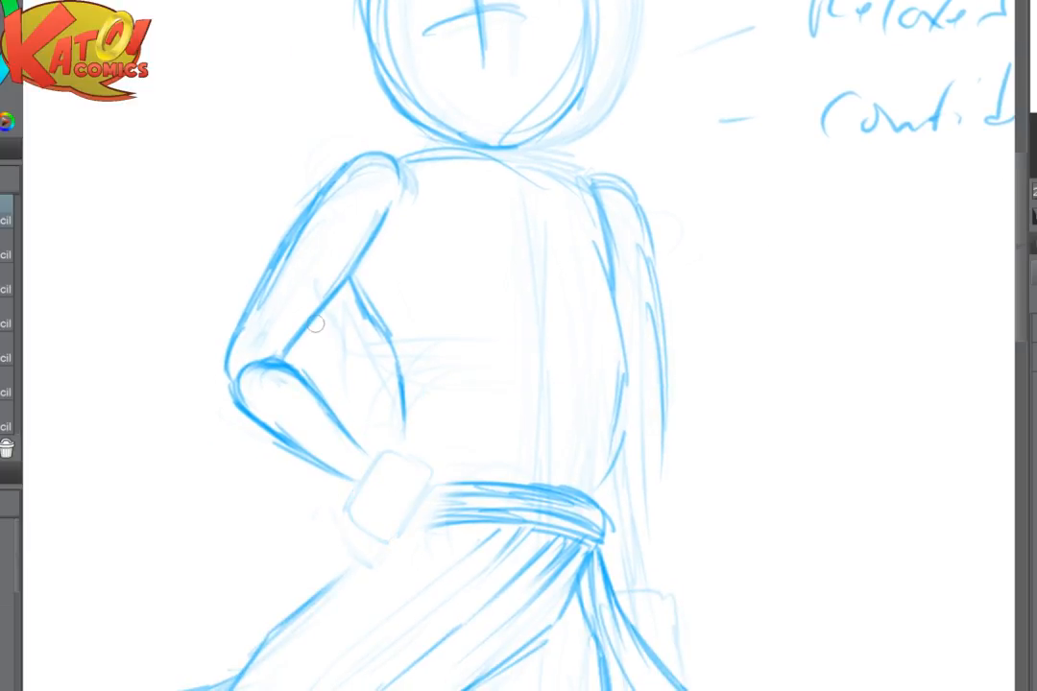
pyautogui.moveTo(306, 386)
pyautogui.mouseDown()
pyautogui.moveTo(361, 439)
pyautogui.moveTo(368, 465)
pyautogui.moveTo(348, 507)
pyautogui.mouseUp()
pyautogui.moveTo(384, 445)
pyautogui.mouseDown()
pyautogui.moveTo(425, 463)
pyautogui.moveTo(395, 545)
pyautogui.mouseUp()
pyautogui.moveTo(369, 468); pyautogui.dragTo(342, 520)
pyautogui.moveTo(344, 518); pyautogui.dragTo(394, 552)
pyautogui.moveTo(445, 472); pyautogui.dragTo(394, 551)
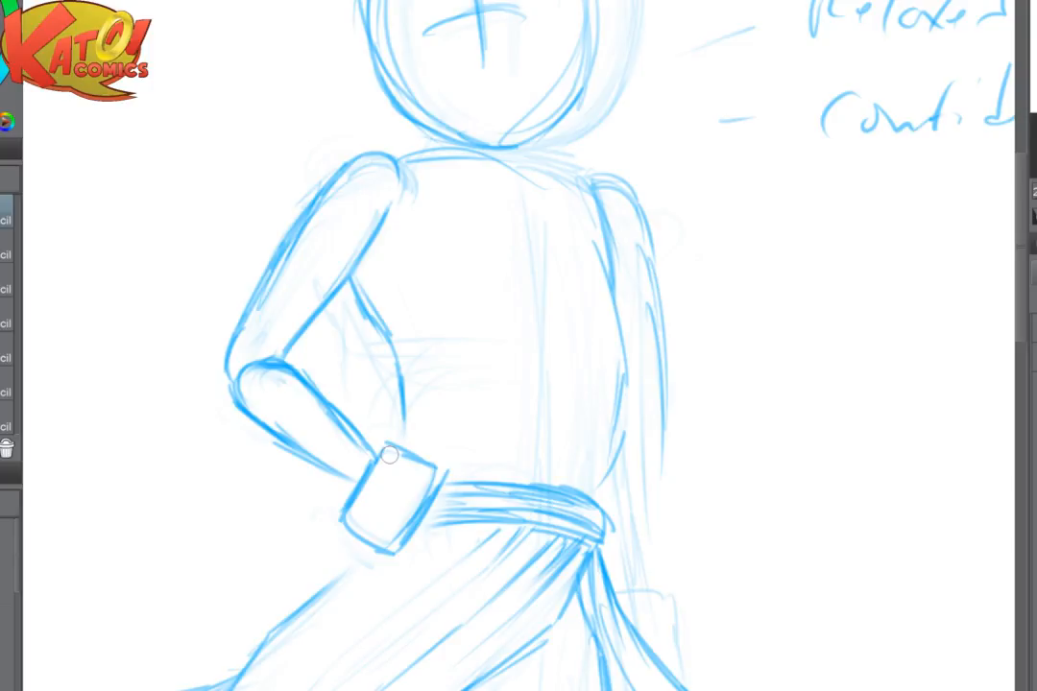
# - Fade the hip hand's top edge, redraw it as a rounded corner, and extend the torso's side line down to it
pyautogui.press('e')
pyautogui.moveTo(423, 445)
pyautogui.mouseDown()
pyautogui.moveTo(400, 475)
pyautogui.moveTo(378, 562)
pyautogui.mouseUp()
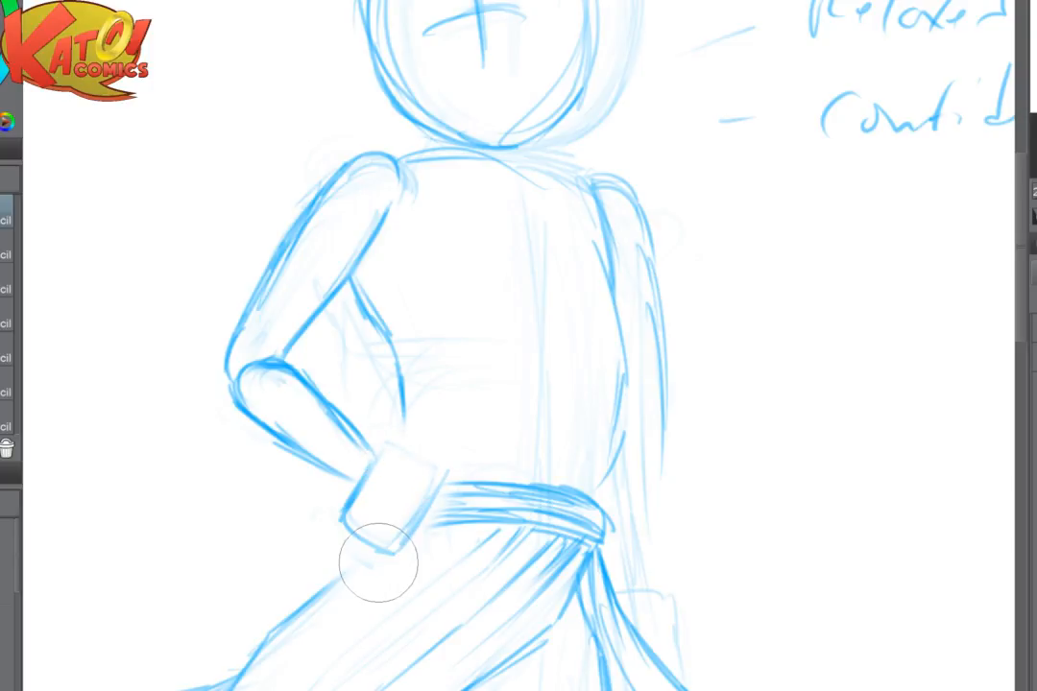
pyautogui.press('p')
pyautogui.moveTo(394, 441)
pyautogui.mouseDown()
pyautogui.moveTo(440, 465)
pyautogui.moveTo(428, 514)
pyautogui.mouseUp()
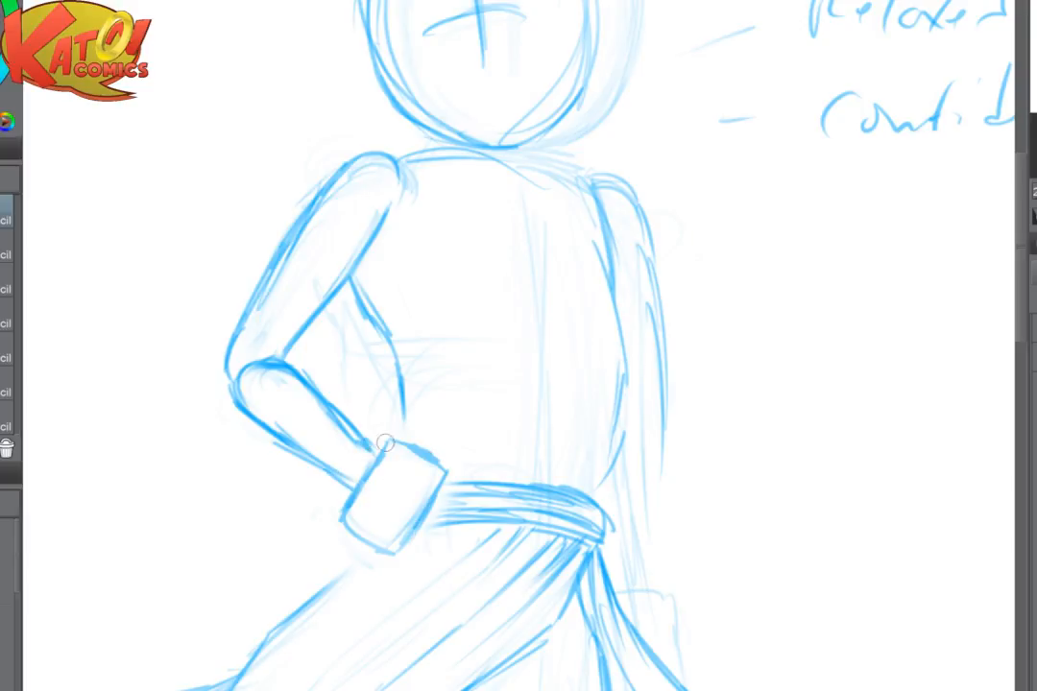
pyautogui.moveTo(384, 446)
pyautogui.mouseDown()
pyautogui.moveTo(346, 505)
pyautogui.moveTo(393, 556)
pyautogui.mouseUp()
pyautogui.moveTo(403, 414)
pyautogui.mouseDown()
pyautogui.moveTo(401, 450)
pyautogui.moveTo(415, 447)
pyautogui.mouseUp()
pyautogui.moveTo(443, 474); pyautogui.dragTo(395, 555)
# - Strengthen the lower part of the far arm's outer line
pyautogui.moveTo(422, 537); pyautogui.dragTo(349, 415)
pyautogui.moveTo(599, 267); pyautogui.dragTo(594, 343)
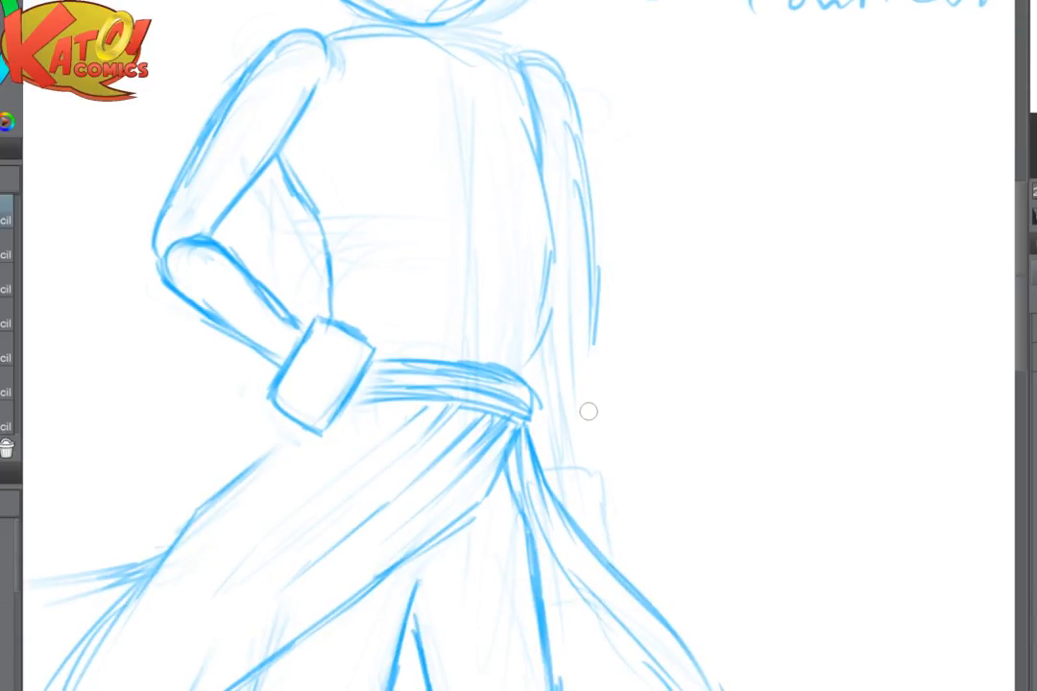
pyautogui.scroll(-2, 657, 240)
pyautogui.moveTo(538, 317); pyautogui.dragTo(447, 409)
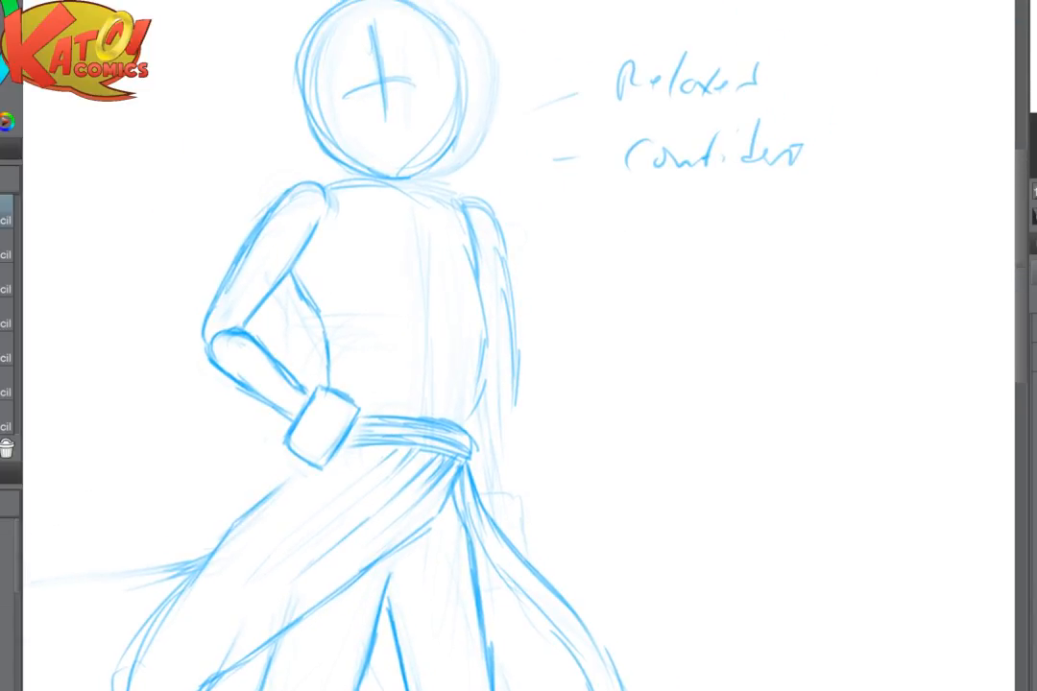
pyautogui.scroll(3, 394, 303)
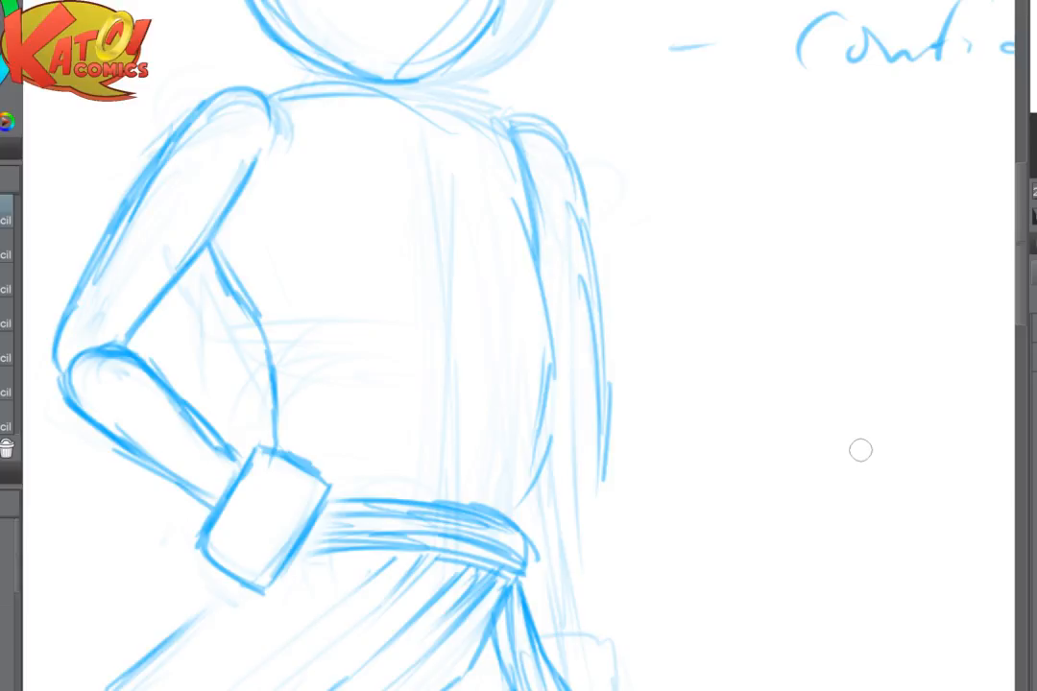
# - Fade the inner upper-arm line around the armpit and redraw it as a cleaner, thinner line
pyautogui.press('e')
pyautogui.moveTo(257, 149); pyautogui.dragTo(186, 225)
pyautogui.press('p')
pyautogui.moveTo(267, 145)
pyautogui.mouseDown()
pyautogui.moveTo(177, 270)
pyautogui.moveTo(279, 375)
pyautogui.moveTo(275, 441)
pyautogui.mouseUp()
pyautogui.scroll(-5, 567, 299)
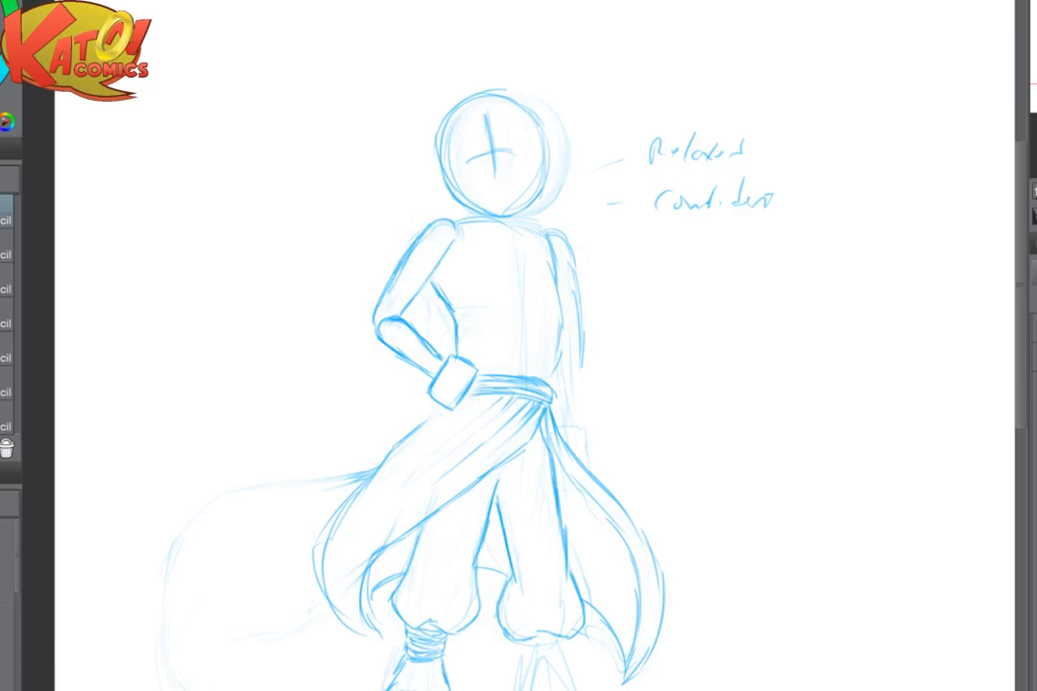
# - Fade the far side line of the torso below the armpit to a faint guide
pyautogui.scroll(3, 837, 393)
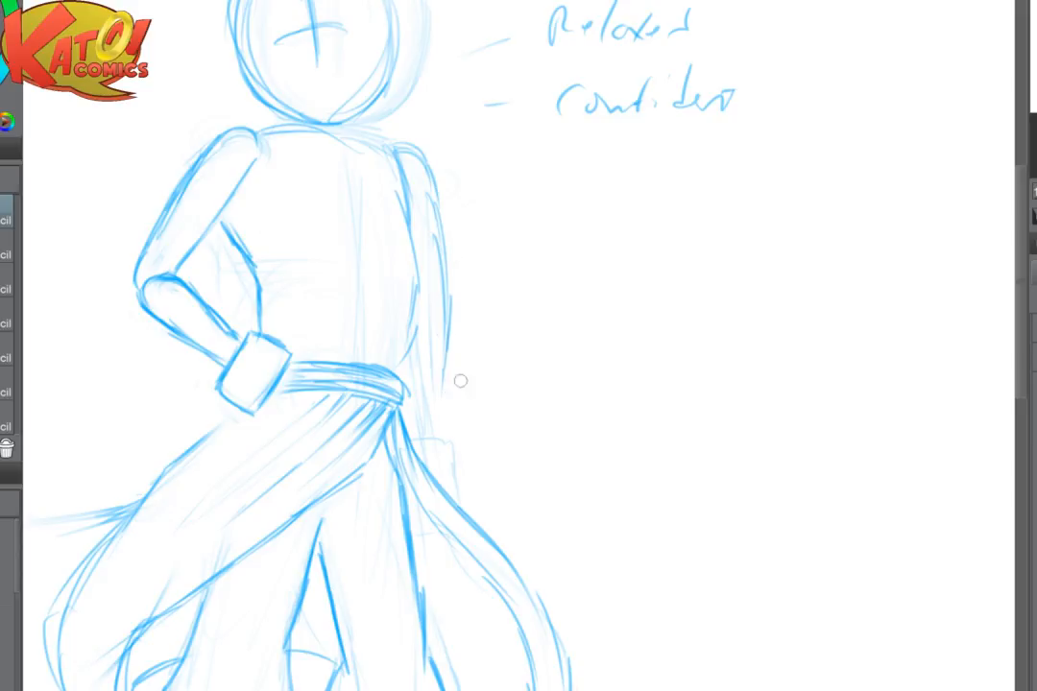
pyautogui.scroll(3, 472, 360)
pyautogui.scroll(1, 331, 316)
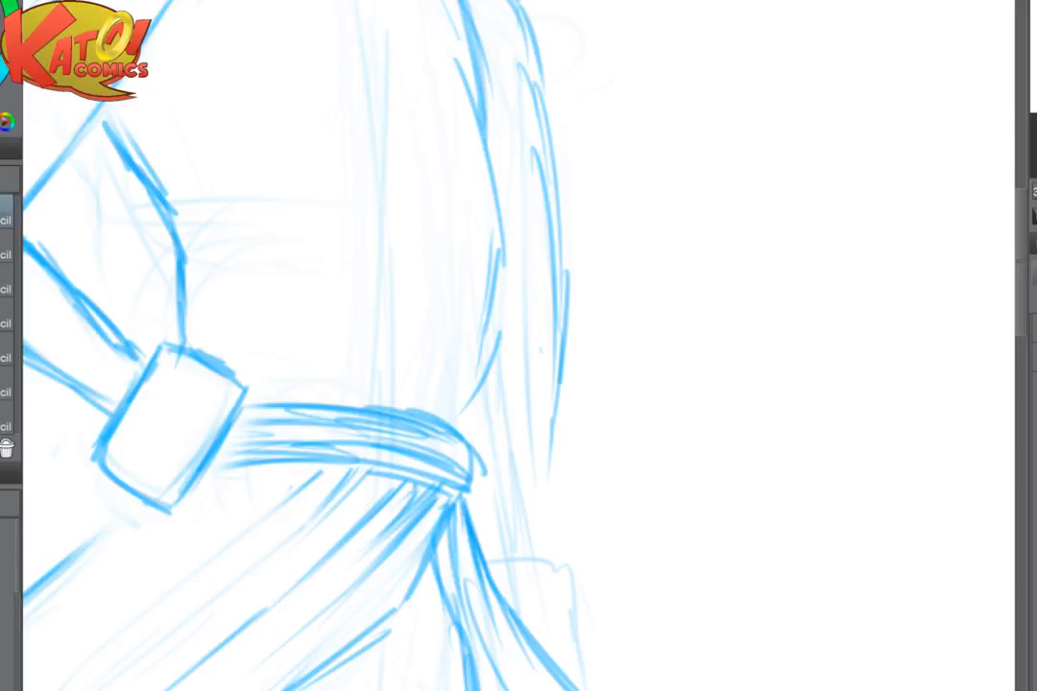
pyautogui.hotkey('ctrl', '+')
pyautogui.hotkey('ctrl', '-')
pyautogui.hotkey('ctrl', '-')
pyautogui.moveTo(551, 430); pyautogui.dragTo(366, 521)
pyautogui.scroll(1, 451, 278)
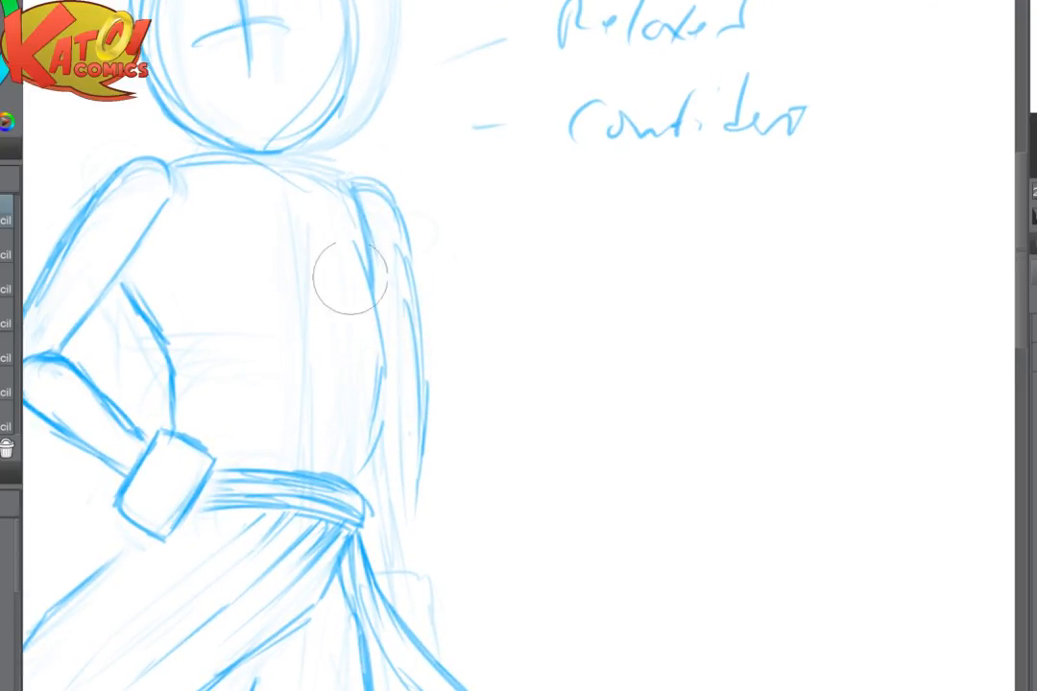
pyautogui.moveTo(351, 280)
pyautogui.mouseDown()
pyautogui.moveTo(397, 453)
pyautogui.moveTo(394, 381)
pyautogui.mouseUp()
# - Redraw the upper part of the torso's far side below the shoulder and fade the far arm's outer line
pyautogui.press('p')
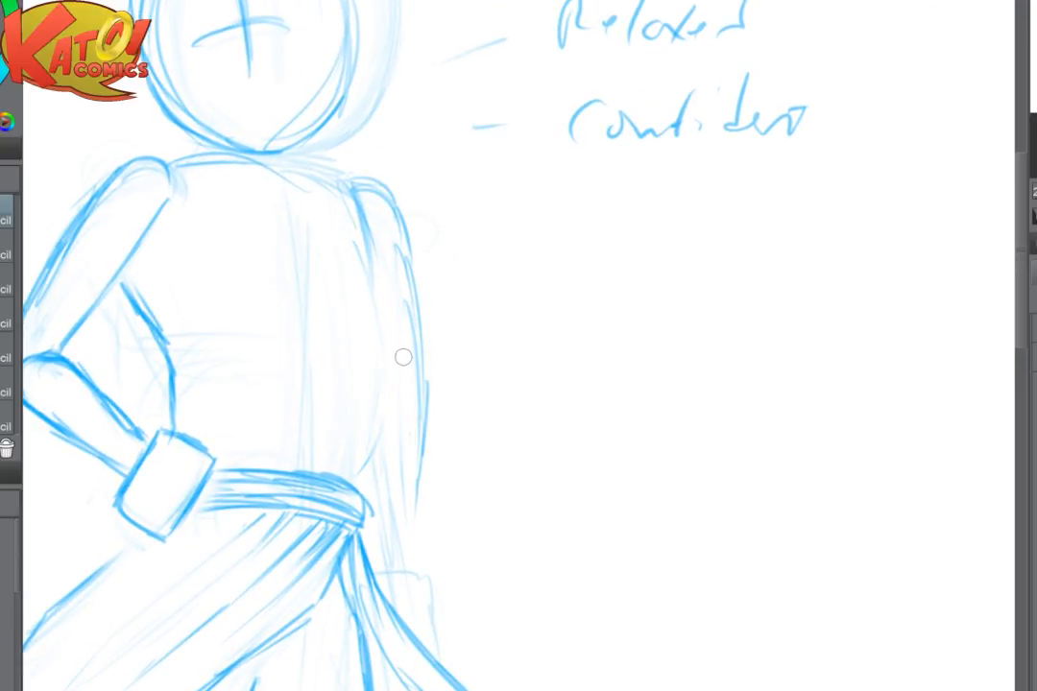
pyautogui.scroll(2, 475, 360)
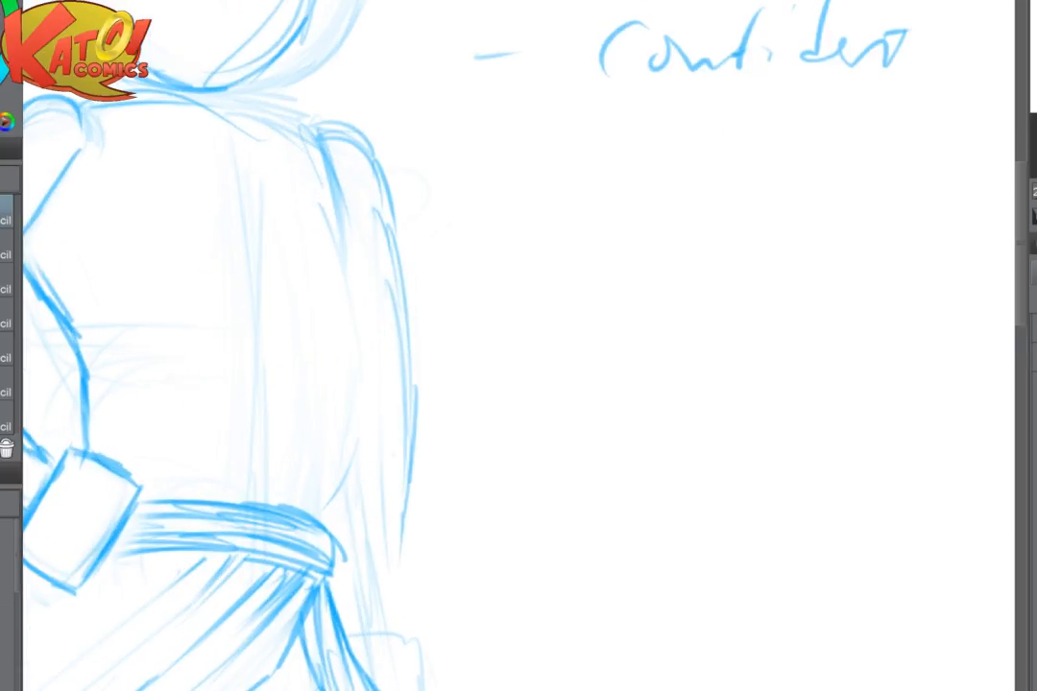
pyautogui.moveTo(319, 134)
pyautogui.mouseDown()
pyautogui.moveTo(342, 184)
pyautogui.moveTo(354, 361)
pyautogui.mouseUp()
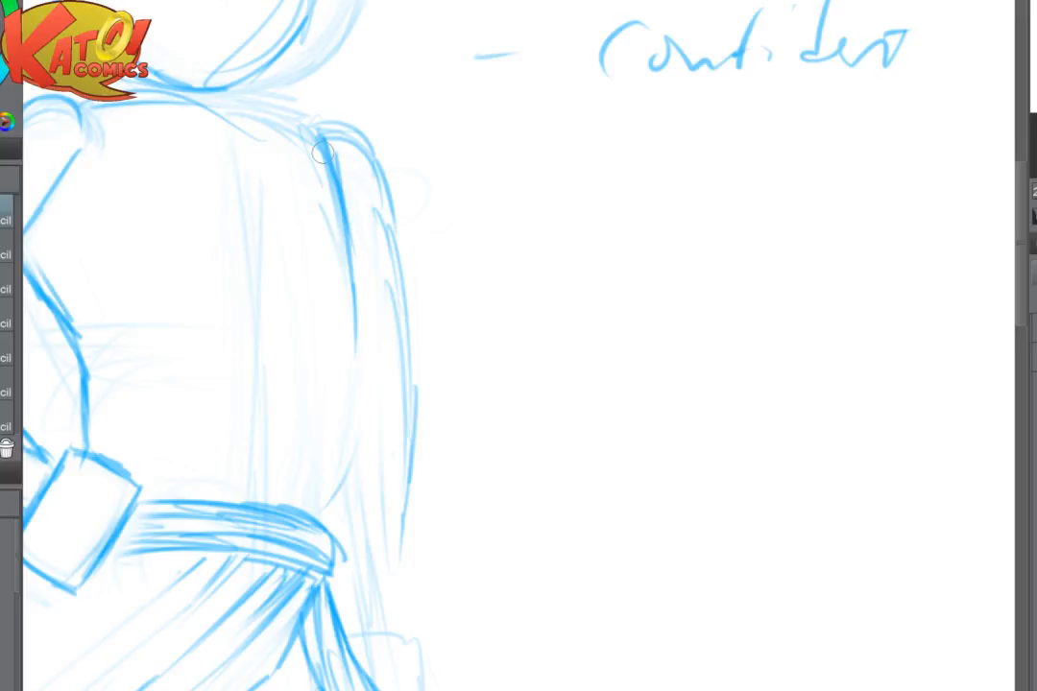
pyautogui.press('e')
pyautogui.moveTo(393, 323)
pyautogui.mouseDown()
pyautogui.moveTo(361, 323)
pyautogui.moveTo(317, 144)
pyautogui.moveTo(339, 204)
pyautogui.mouseUp()
# - Continue the torso's far side as one smooth outward curve from the armpit down to the sash
pyautogui.press('p')
pyautogui.moveTo(327, 160)
pyautogui.mouseDown()
pyautogui.moveTo(355, 270)
pyautogui.moveTo(356, 425)
pyautogui.mouseUp()
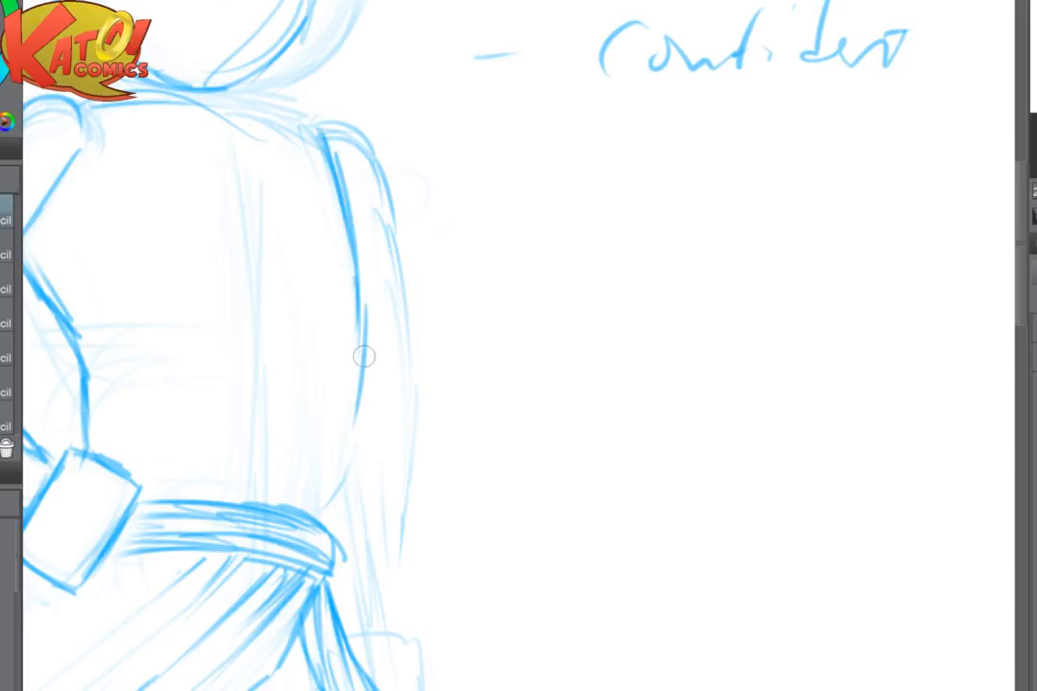
pyautogui.moveTo(363, 357); pyautogui.dragTo(344, 477)
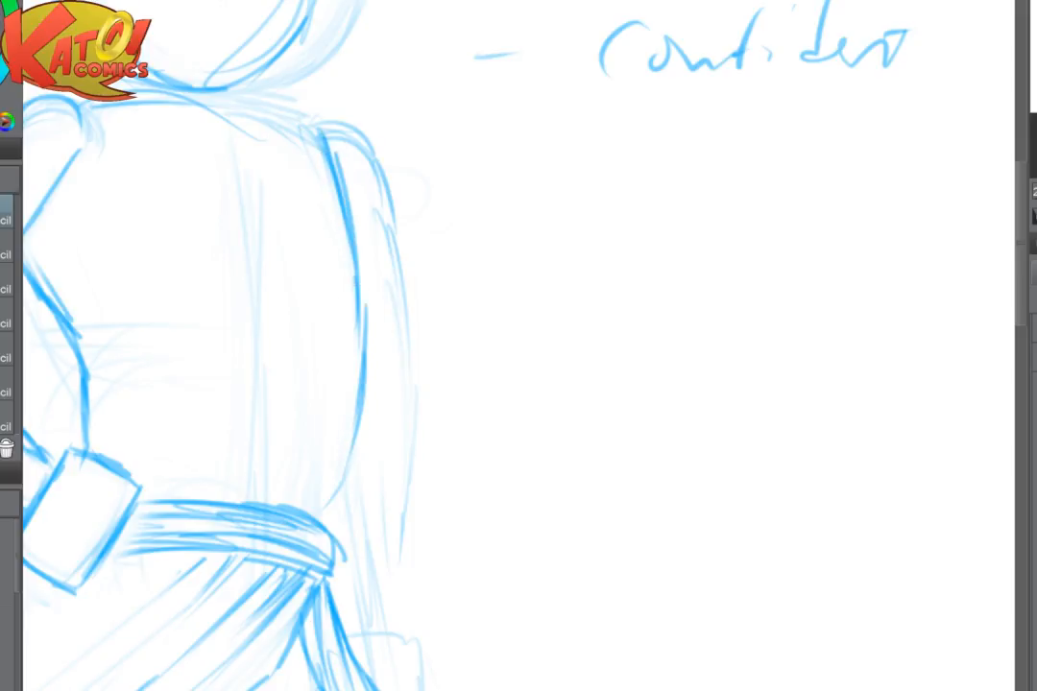
pyautogui.hotkey('ctrl', '+')
pyautogui.moveTo(394, 352); pyautogui.dragTo(492, 218)
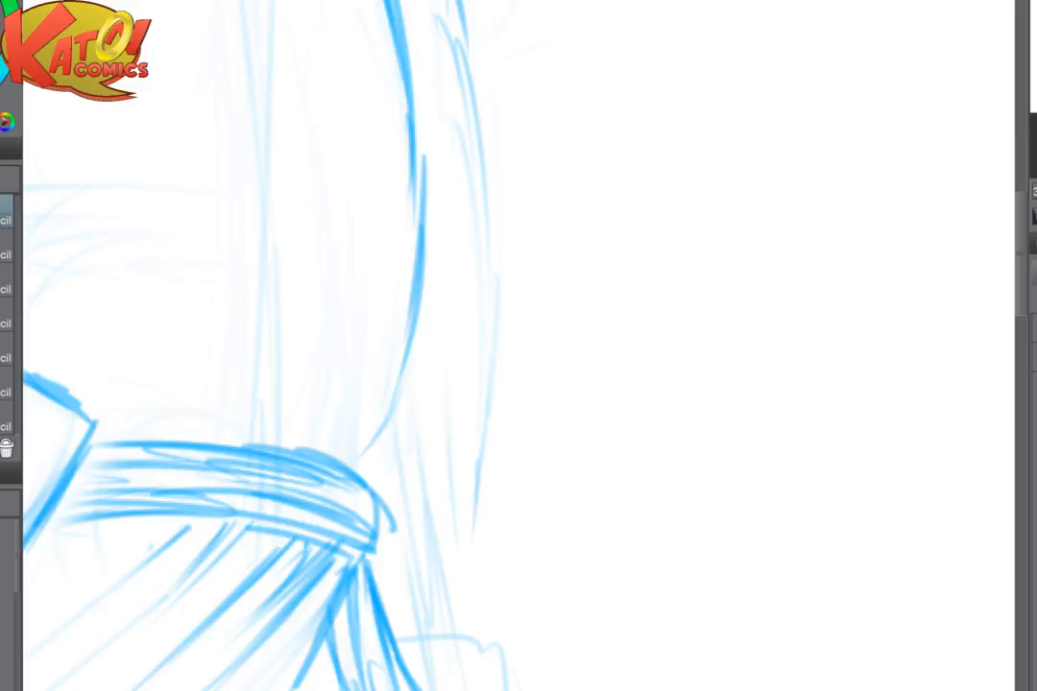
# - Redraw the far arm's outer line from the shoulder cap down the upper arm
pyautogui.scroll(-5, 596, 422)
pyautogui.scroll(4, 538, 411)
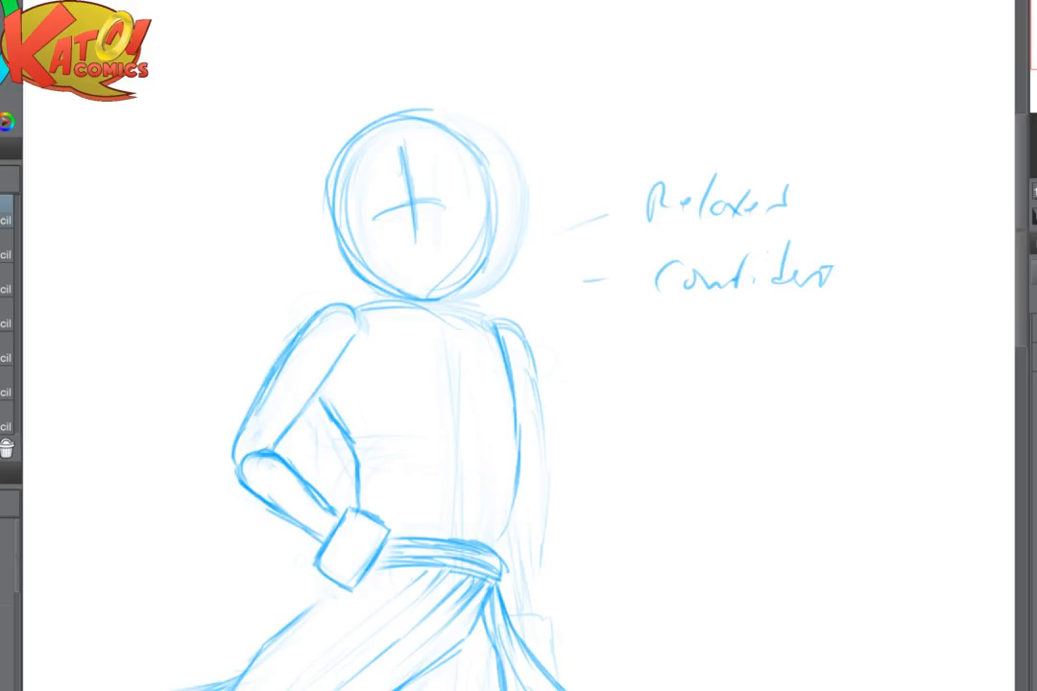
pyautogui.moveTo(517, 261)
pyautogui.mouseDown()
pyautogui.moveTo(524, 293)
pyautogui.moveTo(534, 409)
pyautogui.mouseUp()
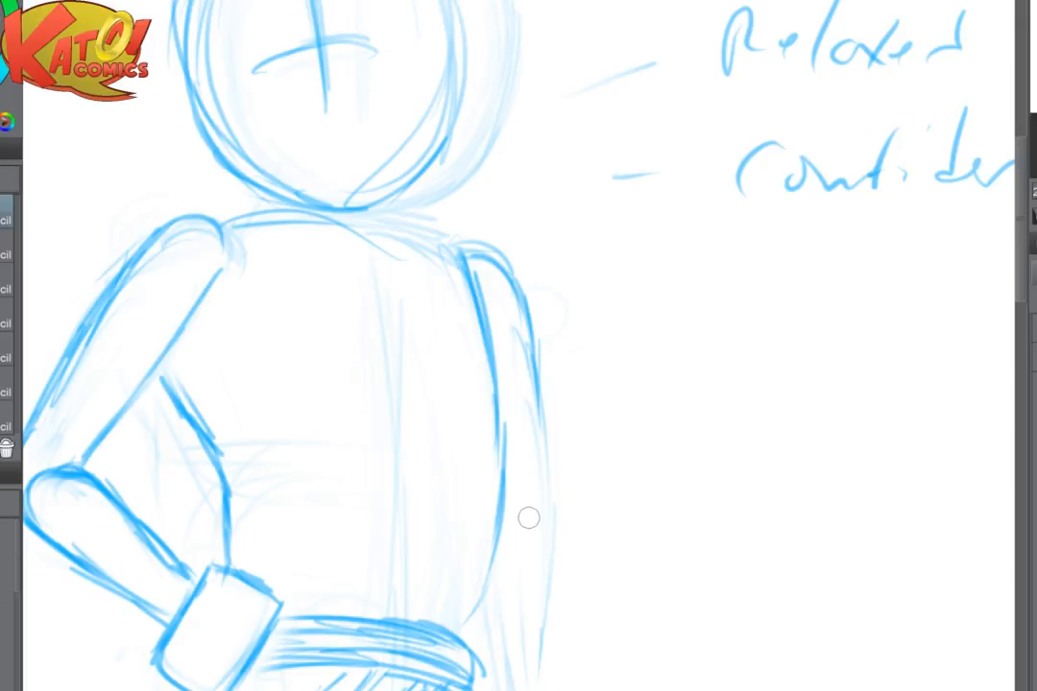
pyautogui.scroll(-2, 538, 407)
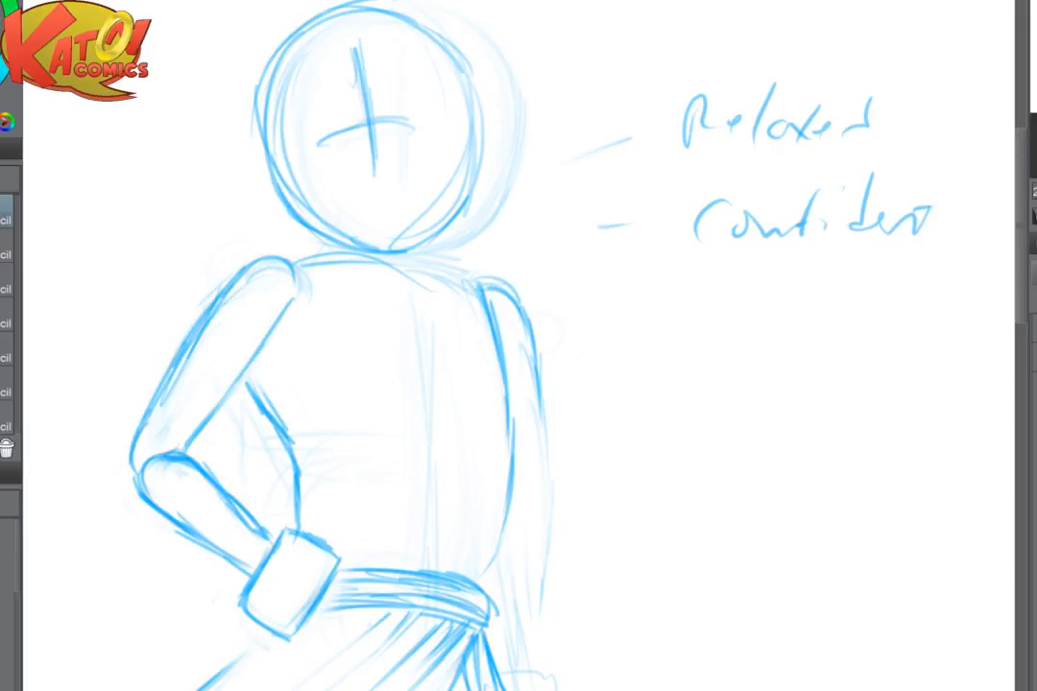
# - Flip the view horizontally and draw a firm shoulder line from the base of the head to the far arm
pyautogui.press('h')
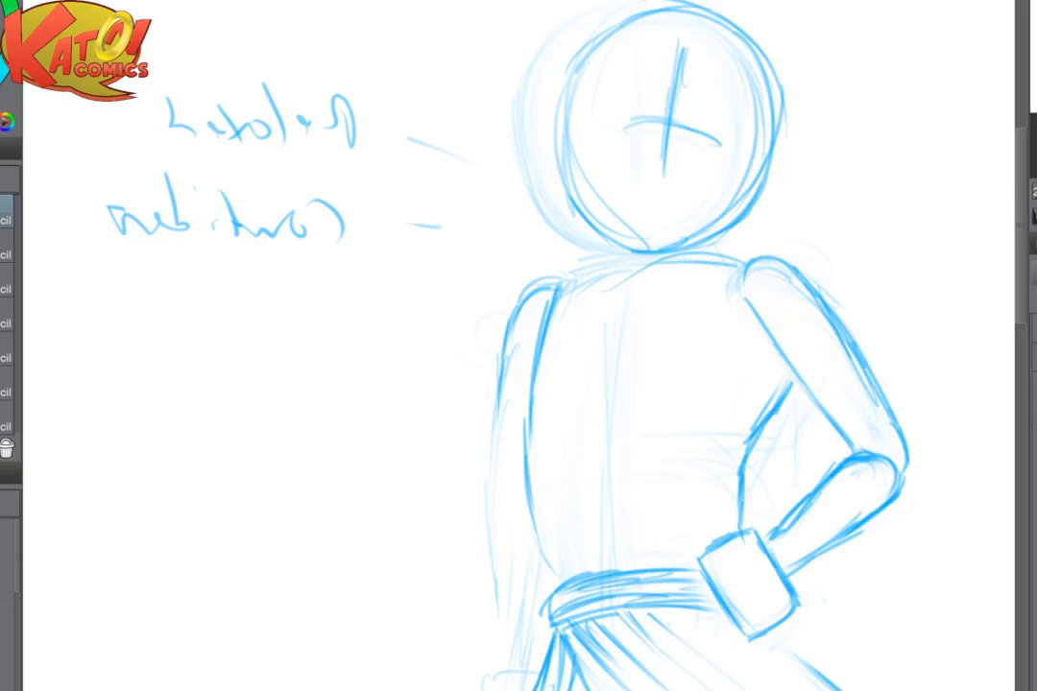
pyautogui.scroll(2, 768, 365)
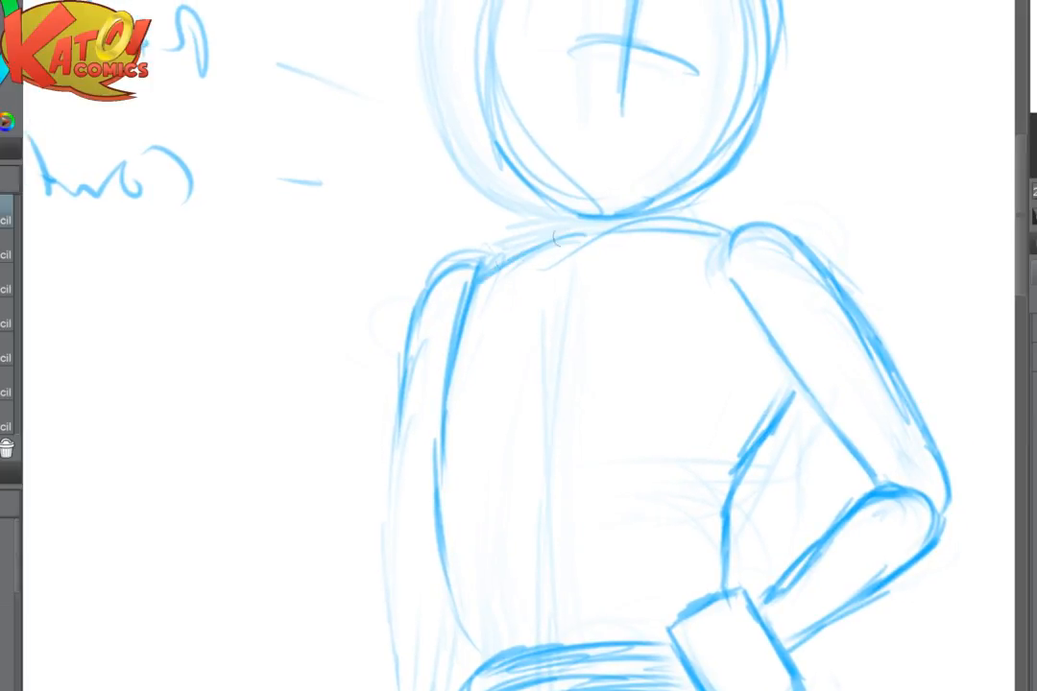
pyautogui.moveTo(563, 238); pyautogui.dragTo(623, 225)
pyautogui.moveTo(480, 278)
pyautogui.mouseDown()
pyautogui.moveTo(588, 230)
pyautogui.moveTo(638, 229)
pyautogui.mouseUp()
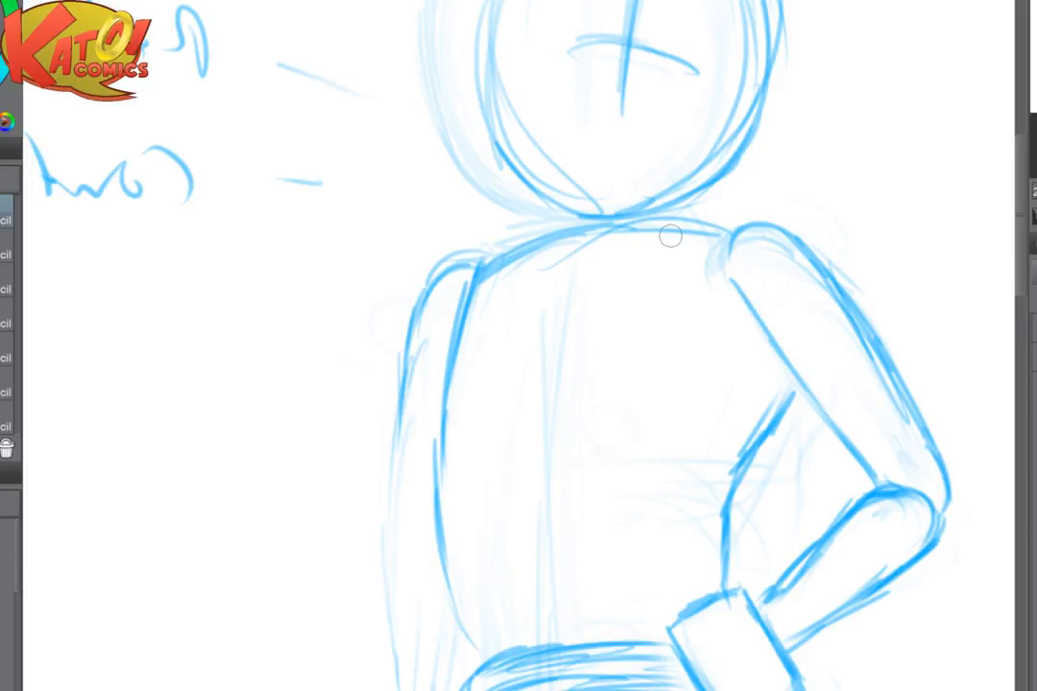
# - Fade and redraw the underside of the hand-on-hip forearm and its elbow, and flip the view back to its original orientation
pyautogui.scroll(-3, 670, 235)
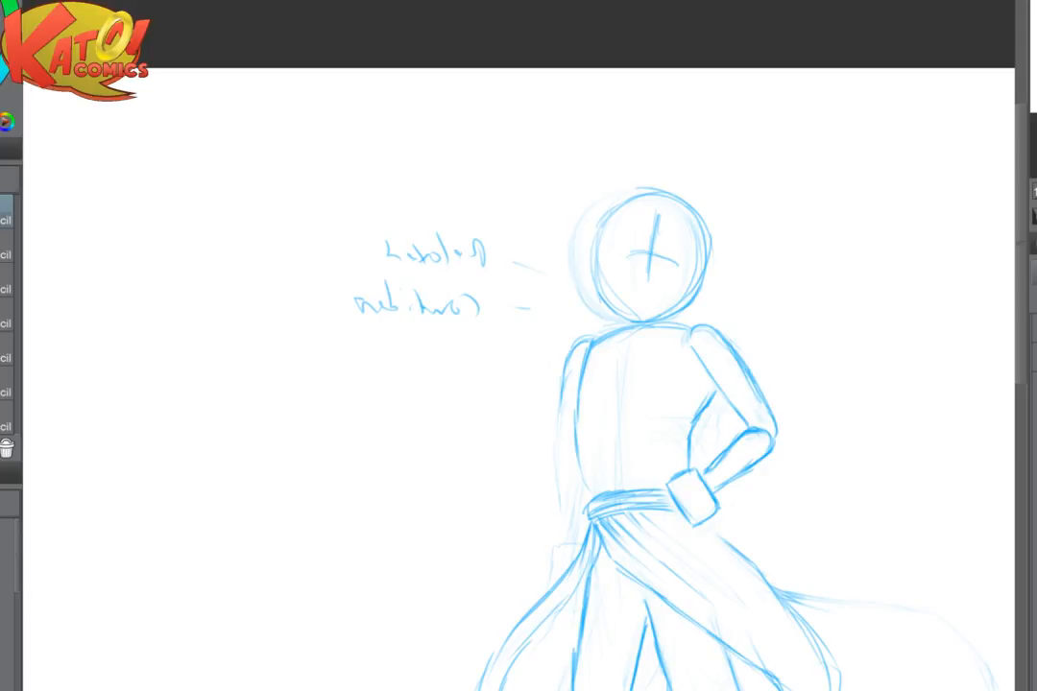
pyautogui.scroll(2, 817, 462)
pyautogui.moveTo(817, 462)
pyautogui.mouseDown()
pyautogui.moveTo(746, 431)
pyautogui.moveTo(667, 422)
pyautogui.mouseUp()
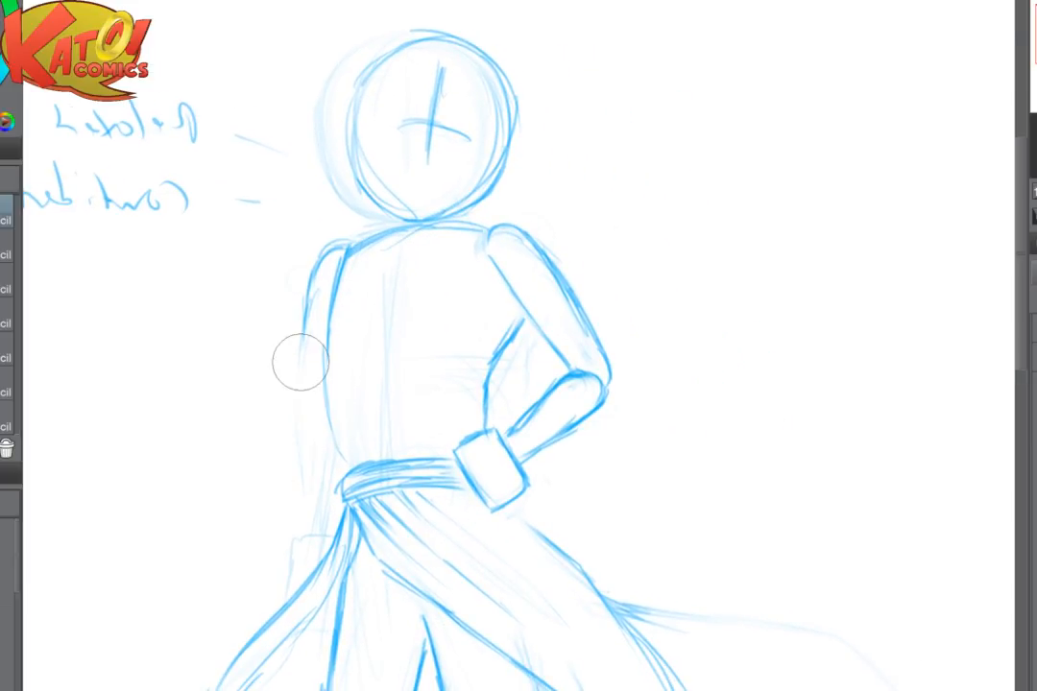
pyautogui.scroll(2, 520, 392)
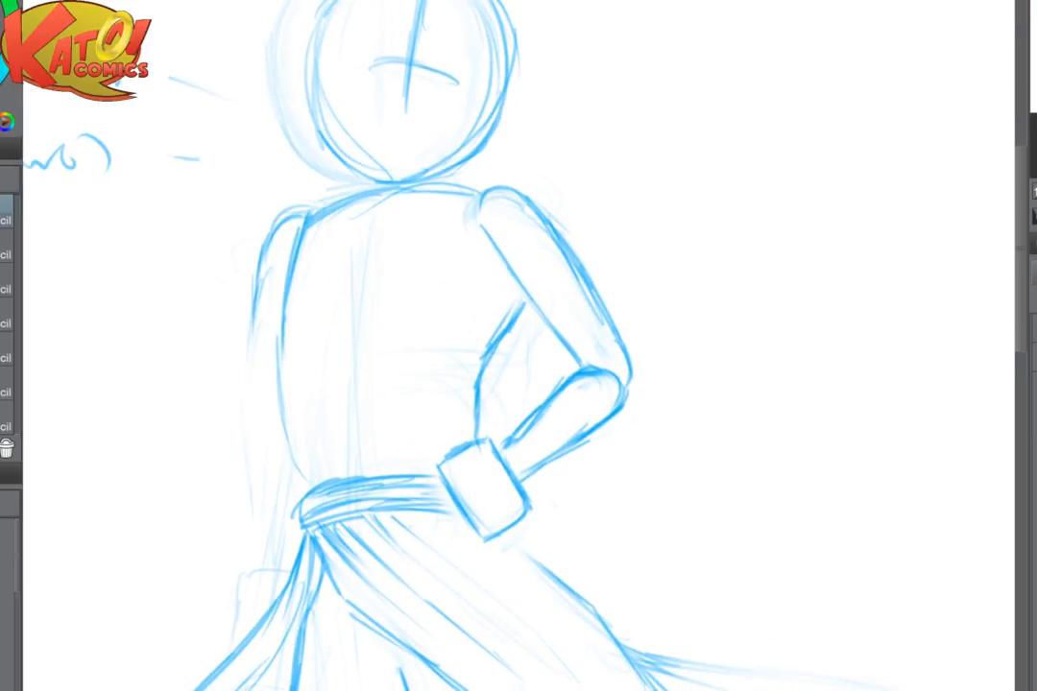
pyautogui.scroll(1, 523, 451)
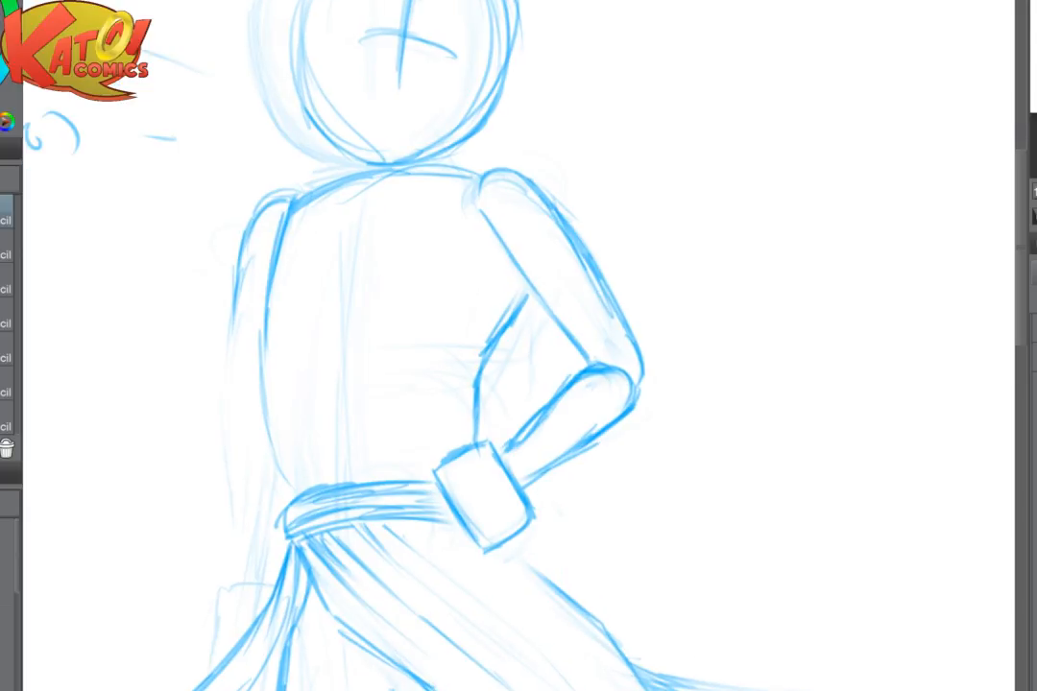
pyautogui.moveTo(620, 429)
pyautogui.mouseDown()
pyautogui.moveTo(556, 479)
pyautogui.moveTo(530, 479)
pyautogui.mouseUp()
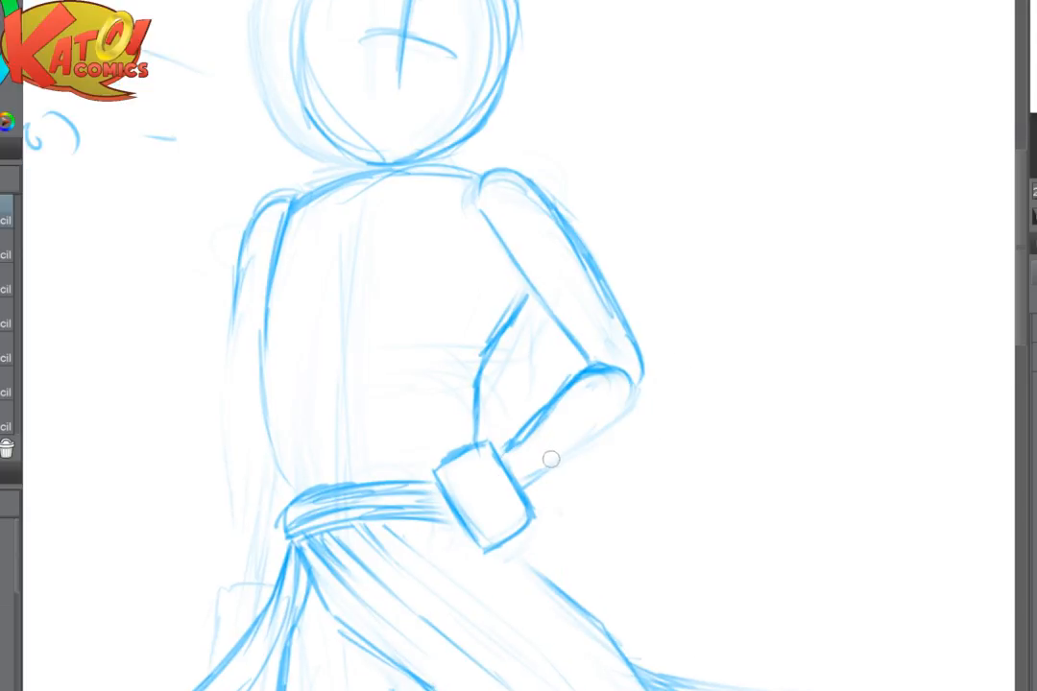
pyautogui.moveTo(581, 446)
pyautogui.mouseDown()
pyautogui.moveTo(538, 471)
pyautogui.moveTo(631, 404)
pyautogui.mouseUp()
pyautogui.moveTo(645, 392)
pyautogui.mouseDown()
pyautogui.moveTo(549, 470)
pyautogui.moveTo(591, 242)
pyautogui.mouseUp()
pyautogui.press('h')
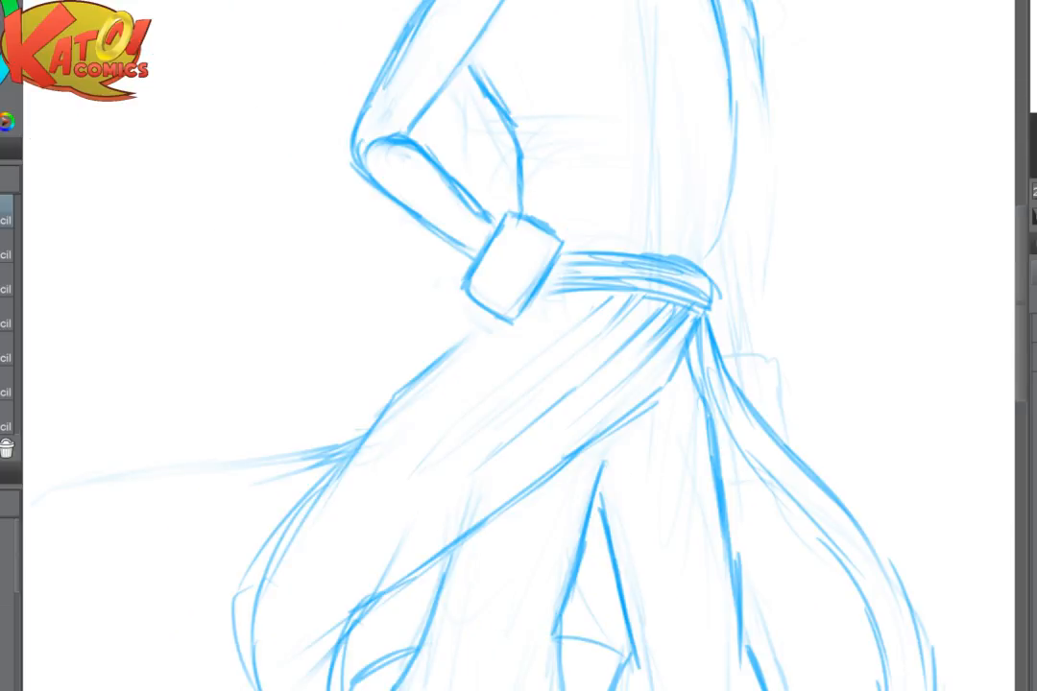
# - Rough in the far arm bending outward with an extended forearm, and fade these guides together with the old hanging arm
pyautogui.scroll(-3, 663, 371)
pyautogui.moveTo(683, 490)
pyautogui.mouseDown()
pyautogui.moveTo(642, 518)
pyautogui.moveTo(500, 560)
pyautogui.mouseUp()
pyautogui.scroll(3, 641, 518)
pyautogui.moveTo(490, 206); pyautogui.dragTo(511, 341)
pyautogui.moveTo(514, 352); pyautogui.dragTo(632, 327)
pyautogui.moveTo(527, 319); pyautogui.dragTo(647, 294)
pyautogui.press('e')
pyautogui.moveTo(499, 226)
pyautogui.mouseDown()
pyautogui.moveTo(530, 361)
pyautogui.moveTo(508, 284)
pyautogui.mouseUp()
pyautogui.moveTo(629, 259)
pyautogui.mouseDown()
pyautogui.moveTo(575, 315)
pyautogui.moveTo(600, 346)
pyautogui.mouseUp()
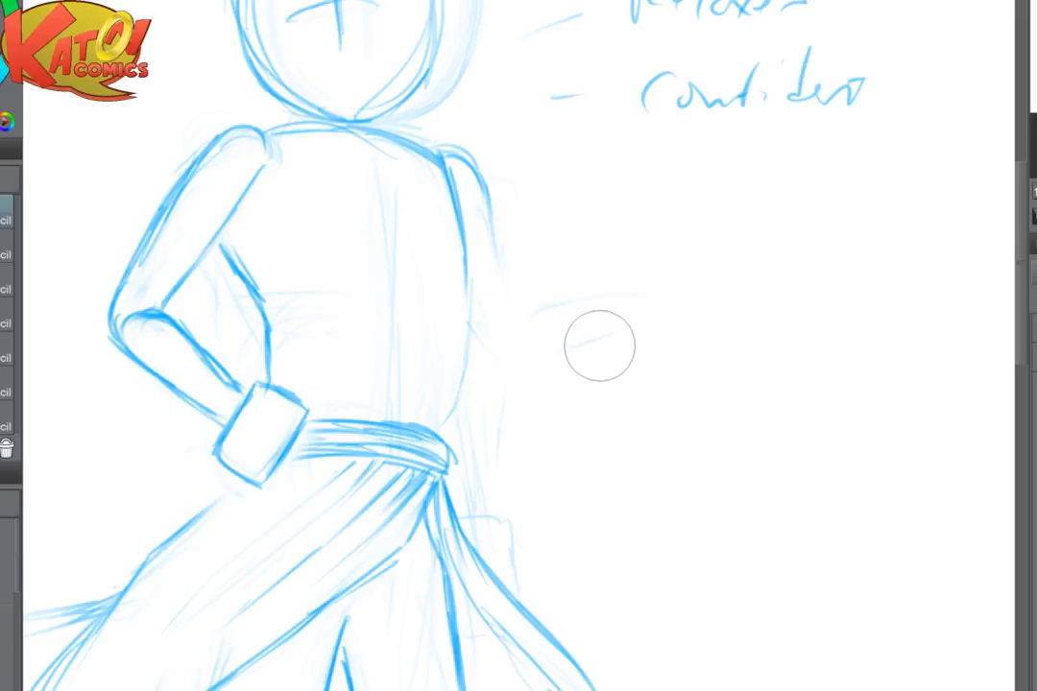
# - Redraw the torso's far side and draw the far upper arm slanting outward from the shoulder to a rounded elbow
pyautogui.press('p')
pyautogui.moveTo(443, 167)
pyautogui.mouseDown()
pyautogui.moveTo(463, 253)
pyautogui.moveTo(464, 370)
pyautogui.moveTo(449, 421)
pyautogui.mouseUp()
pyautogui.moveTo(471, 205)
pyautogui.mouseDown()
pyautogui.moveTo(480, 169)
pyautogui.moveTo(492, 223)
pyautogui.mouseUp()
pyautogui.moveTo(480, 166); pyautogui.dragTo(536, 273)
pyautogui.moveTo(471, 212); pyautogui.dragTo(530, 332)
pyautogui.moveTo(504, 176); pyautogui.dragTo(566, 309)
pyautogui.moveTo(470, 258); pyautogui.dragTo(540, 350)
pyautogui.moveTo(509, 312)
pyautogui.mouseDown()
pyautogui.moveTo(535, 346)
pyautogui.moveTo(571, 312)
pyautogui.mouseUp()
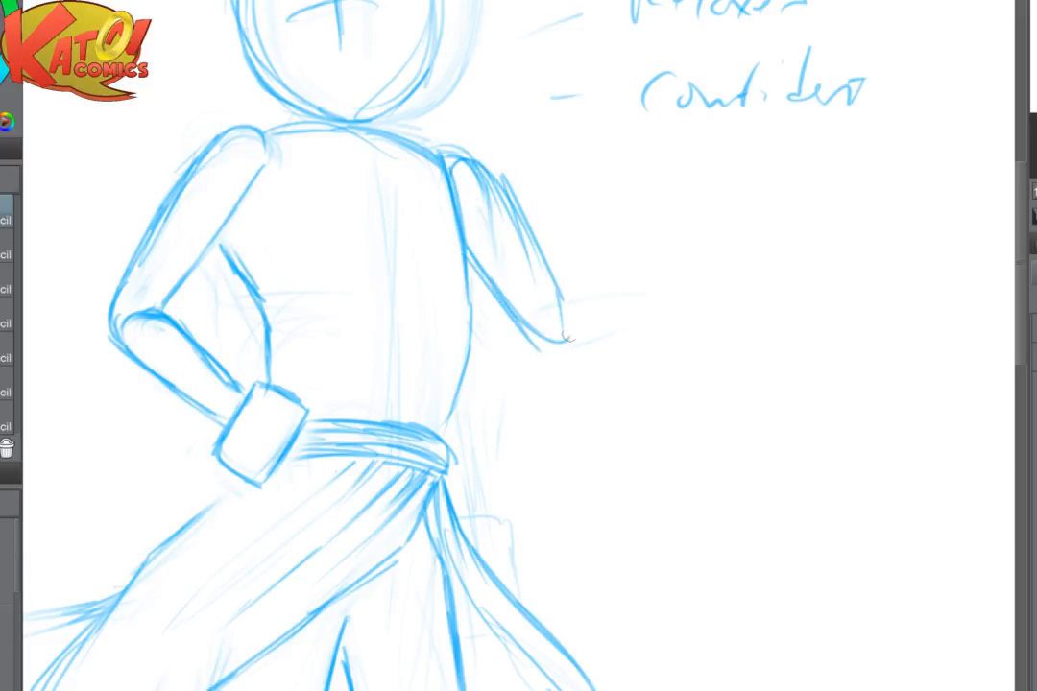
# - Reinforce the far upper arm's outer line, the shoulder cap, the torso edge beside it and the elbow
pyautogui.moveTo(543, 239); pyautogui.dragTo(574, 337)
pyautogui.moveTo(450, 175); pyautogui.dragTo(529, 230)
pyautogui.moveTo(429, 150); pyautogui.dragTo(468, 270)
pyautogui.moveTo(468, 262); pyautogui.dragTo(469, 352)
pyautogui.moveTo(538, 322); pyautogui.dragTo(580, 351)
# - Draw the far forearm extending outward from the elbow with a rounded elbow end and upper and lower contours
pyautogui.moveTo(581, 297); pyautogui.dragTo(567, 342)
pyautogui.moveTo(607, 289)
pyautogui.mouseDown()
pyautogui.moveTo(578, 333)
pyautogui.moveTo(600, 283)
pyautogui.moveTo(602, 341)
pyautogui.moveTo(570, 334)
pyautogui.mouseUp()
pyautogui.moveTo(573, 336); pyautogui.dragTo(676, 334)
pyautogui.moveTo(583, 292)
pyautogui.mouseDown()
pyautogui.moveTo(662, 280)
pyautogui.moveTo(573, 329)
pyautogui.mouseUp()
pyautogui.moveTo(573, 332); pyautogui.dragTo(658, 328)
pyautogui.moveTo(554, 295); pyautogui.dragTo(703, 271)
pyautogui.moveTo(620, 268); pyautogui.dragTo(704, 267)
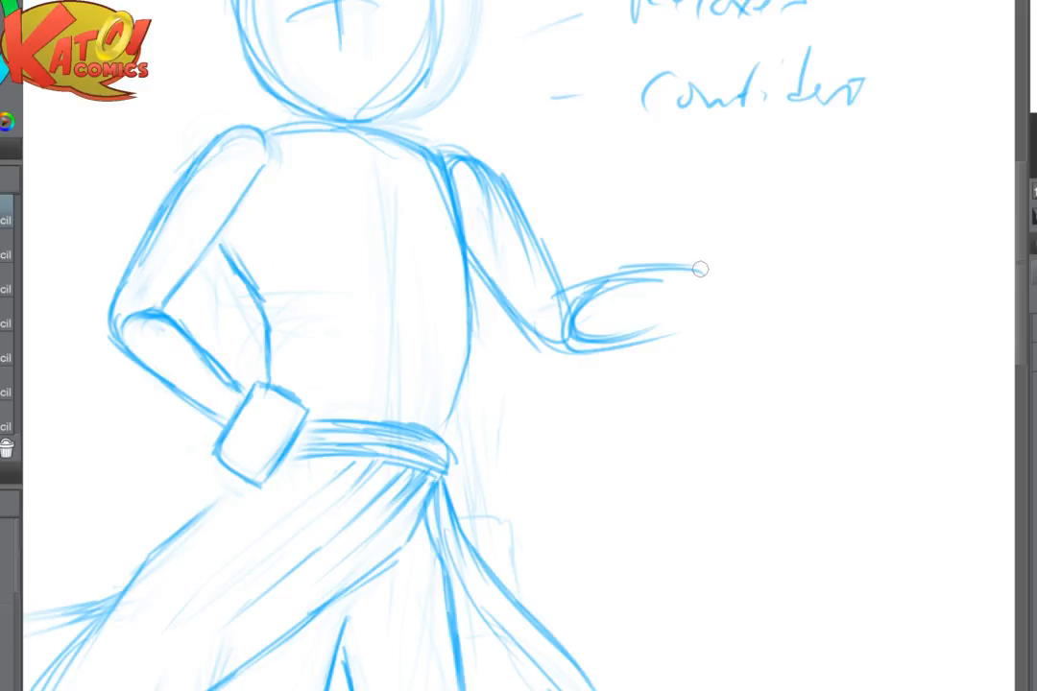
# - Darken the far upper arm's outer line and fade the upper contour of the extended forearm
pyautogui.moveTo(700, 269); pyautogui.dragTo(494, 289)
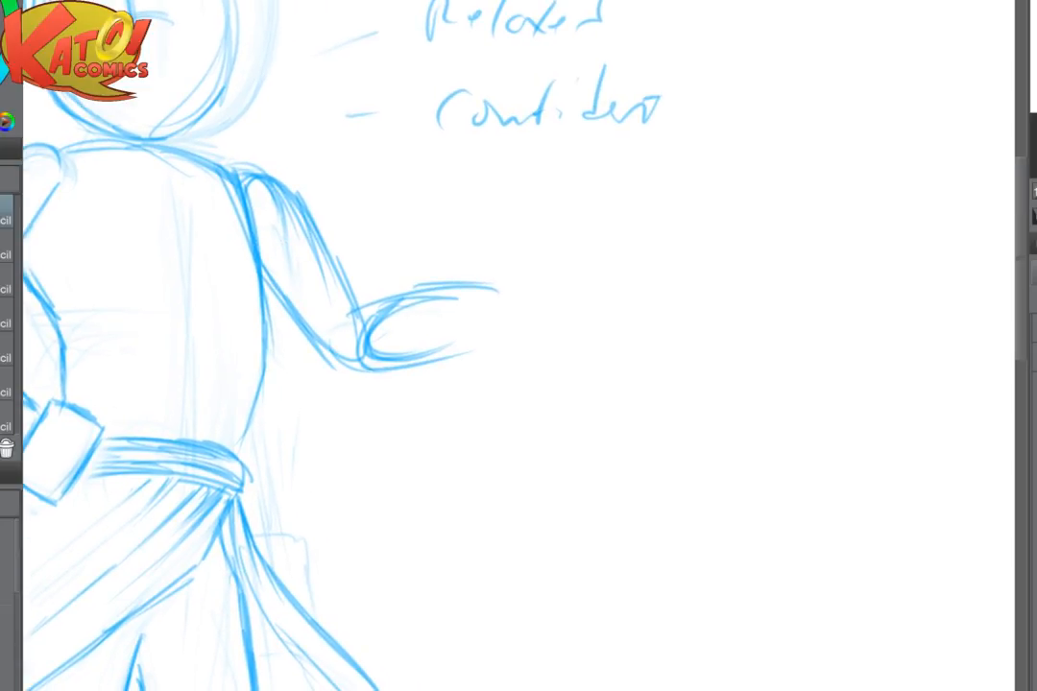
pyautogui.moveTo(315, 203); pyautogui.dragTo(353, 290)
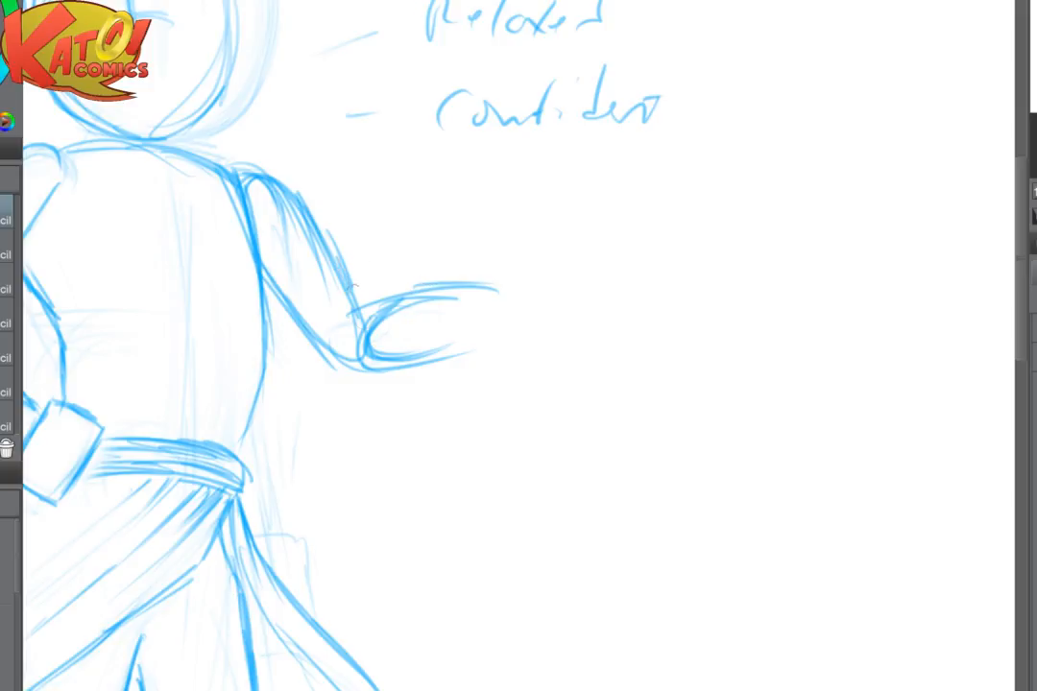
pyautogui.press('e')
pyautogui.moveTo(410, 271); pyautogui.dragTo(505, 274)
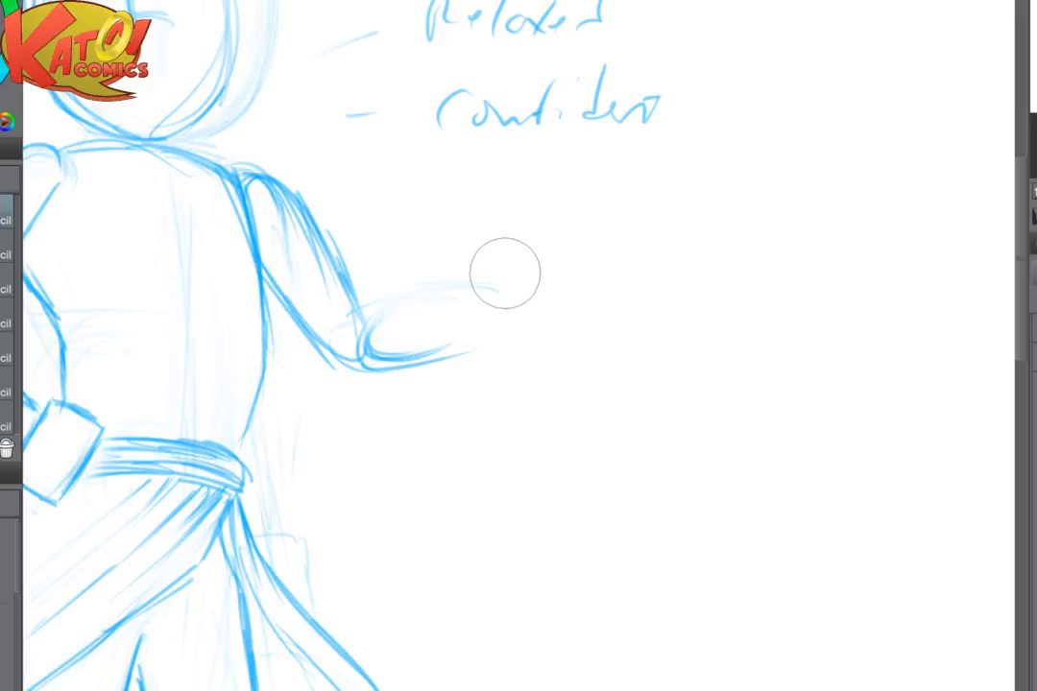
# - Redraw the extended forearm slimmer and more level from the elbow outward, and fade its lines at the open wrist end
pyautogui.press('p')
pyautogui.moveTo(342, 276)
pyautogui.mouseDown()
pyautogui.moveTo(373, 311)
pyautogui.moveTo(366, 344)
pyautogui.moveTo(375, 355)
pyautogui.moveTo(444, 359)
pyautogui.mouseUp()
pyautogui.moveTo(381, 319); pyautogui.dragTo(486, 302)
pyautogui.moveTo(430, 359); pyautogui.dragTo(507, 324)
pyautogui.moveTo(394, 309); pyautogui.dragTo(532, 297)
pyautogui.moveTo(451, 353); pyautogui.dragTo(509, 332)
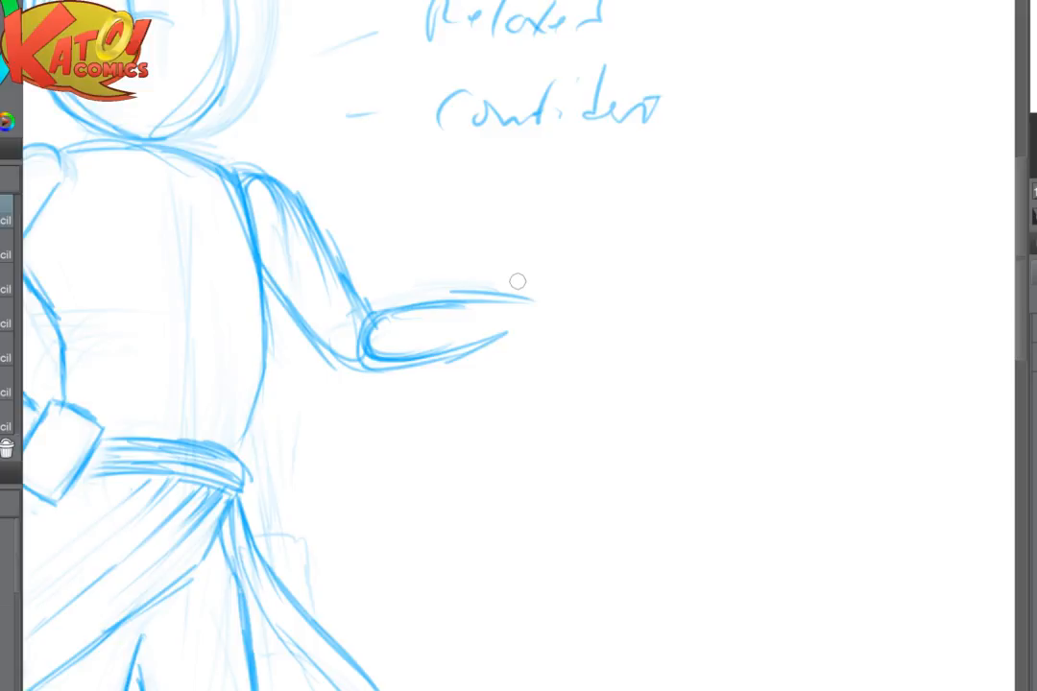
pyautogui.press('e')
pyautogui.moveTo(501, 294); pyautogui.dragTo(540, 331)
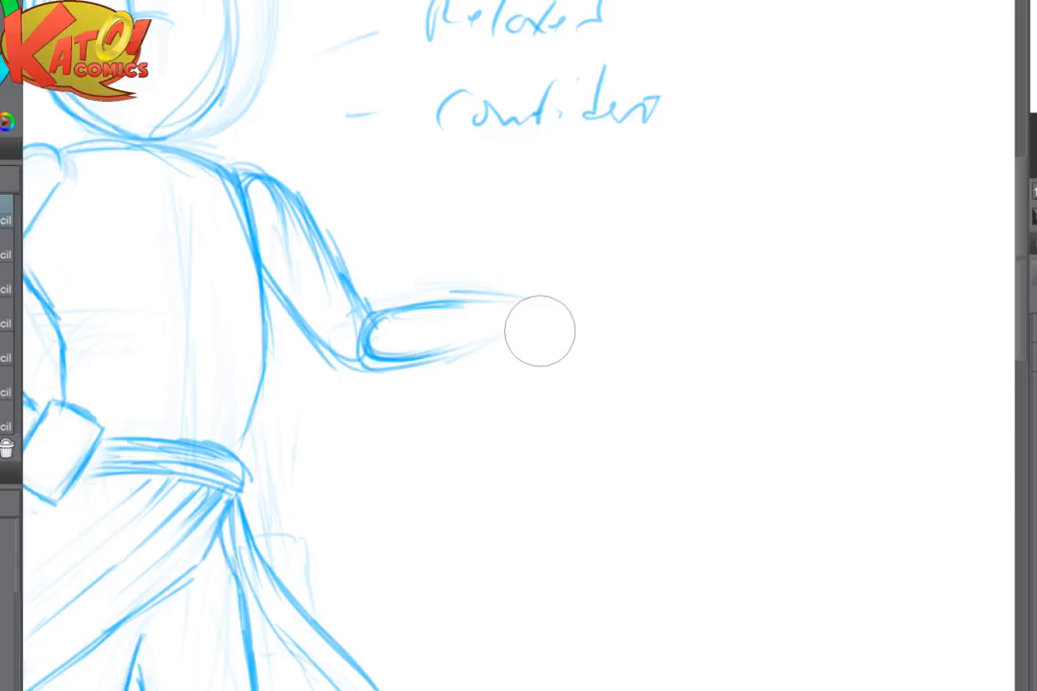
# - Flip the view horizontally to examine the balance of both arms, and flip it back
pyautogui.press('h')
pyautogui.moveTo(653, 345); pyautogui.dragTo(415, 348)
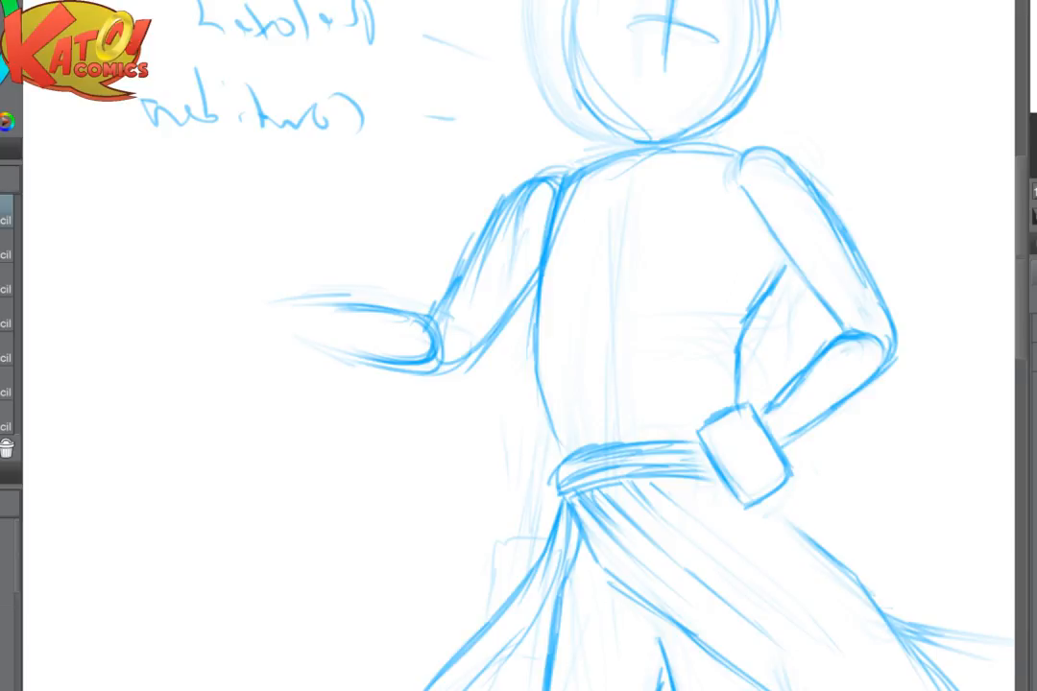
pyautogui.moveTo(614, 346); pyautogui.dragTo(492, 346)
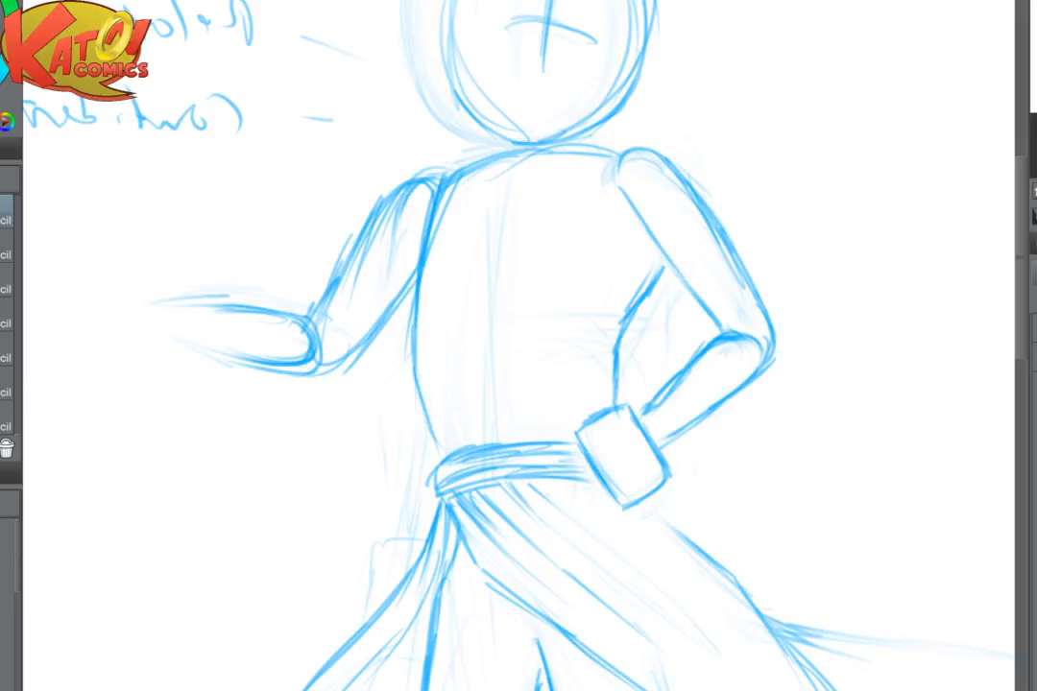
pyautogui.scroll(3, 727, 370)
pyautogui.press('h')
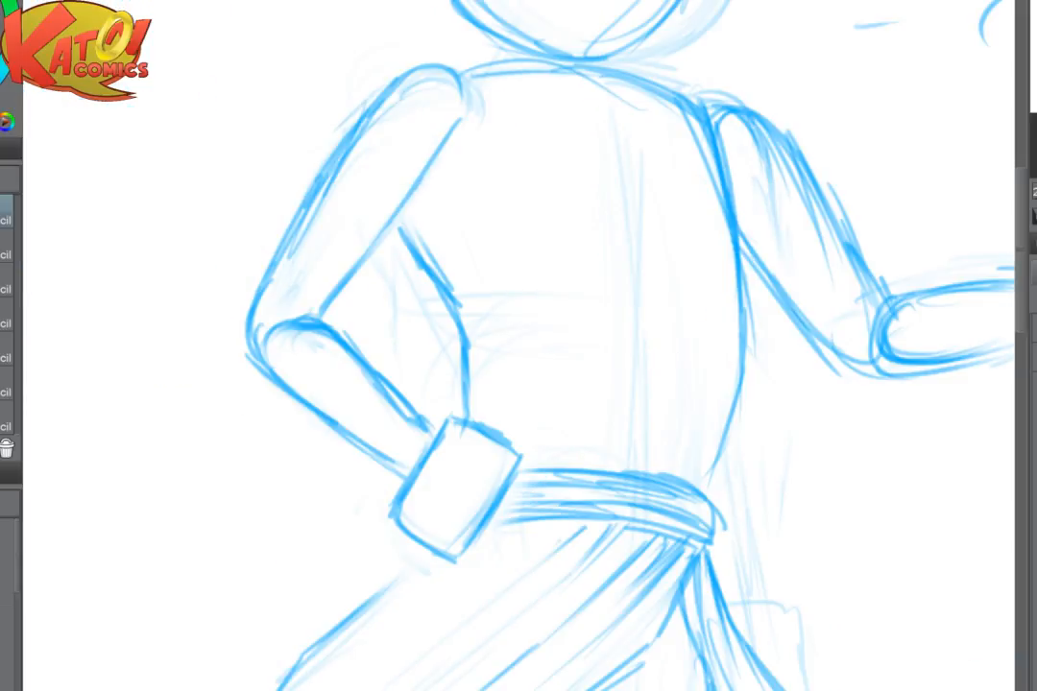
pyautogui.scroll(-3, 803, 392)
pyautogui.moveTo(803, 392); pyautogui.dragTo(564, 439)
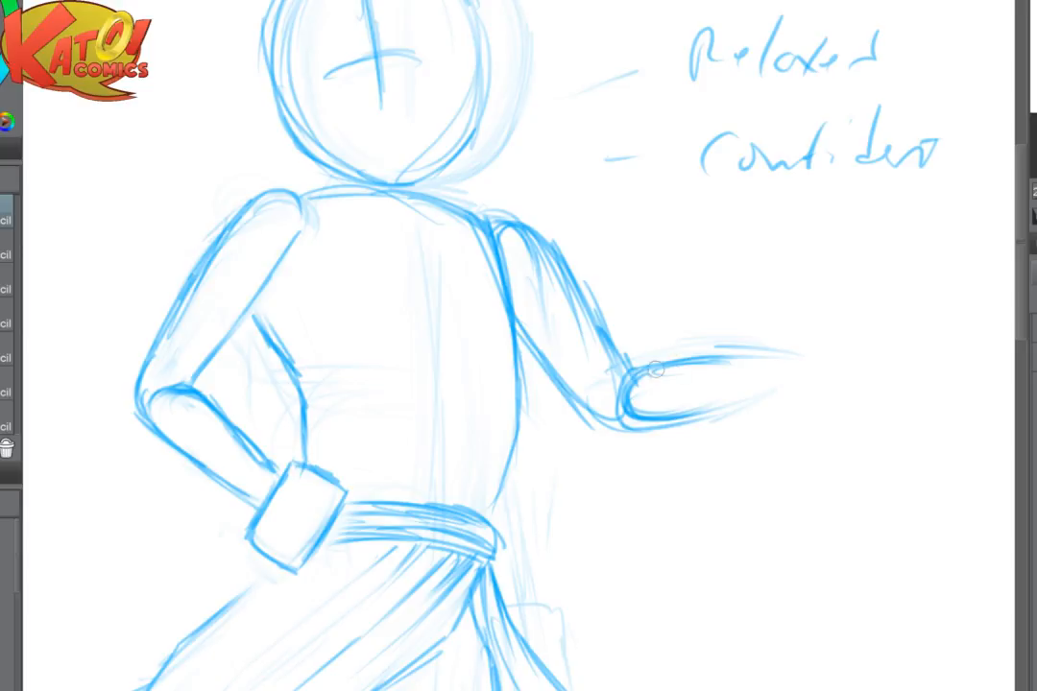
# - Firm up the extended forearm's upper and lower lines and close its end with an oval wrist
pyautogui.moveTo(657, 368)
pyautogui.mouseDown()
pyautogui.moveTo(748, 350)
pyautogui.moveTo(667, 374)
pyautogui.moveTo(626, 420)
pyautogui.moveTo(677, 425)
pyautogui.moveTo(778, 396)
pyautogui.mouseUp()
pyautogui.moveTo(679, 422); pyautogui.dragTo(757, 403)
pyautogui.moveTo(731, 352)
pyautogui.mouseDown()
pyautogui.moveTo(803, 344)
pyautogui.moveTo(660, 360)
pyautogui.moveTo(633, 372)
pyautogui.moveTo(633, 395)
pyautogui.moveTo(646, 402)
pyautogui.mouseUp()
pyautogui.moveTo(616, 416); pyautogui.dragTo(640, 412)
pyautogui.moveTo(635, 366)
pyautogui.mouseDown()
pyautogui.moveTo(654, 413)
pyautogui.moveTo(637, 359)
pyautogui.moveTo(651, 389)
pyautogui.mouseUp()
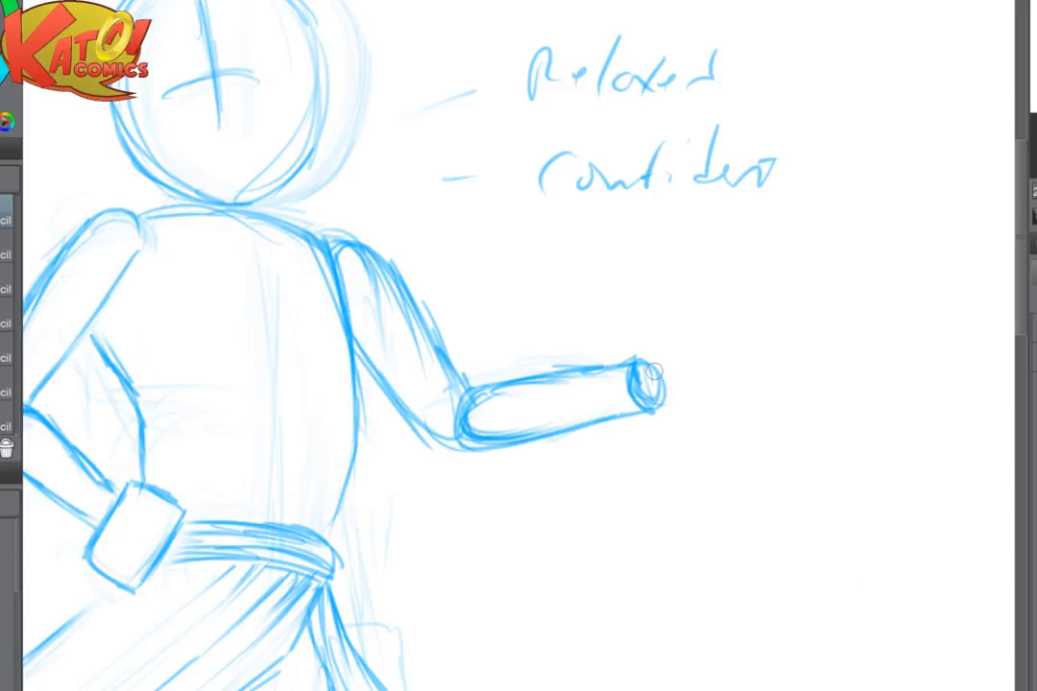
# - Try to block in the far hand as a rectangular box extending outward from the wrist
pyautogui.moveTo(660, 351)
pyautogui.mouseDown()
pyautogui.moveTo(765, 332)
pyautogui.moveTo(764, 384)
pyautogui.mouseUp()
pyautogui.moveTo(693, 400); pyautogui.dragTo(742, 399)
pyautogui.moveTo(766, 333); pyautogui.dragTo(772, 394)
pyautogui.moveTo(772, 395); pyautogui.dragTo(689, 413)
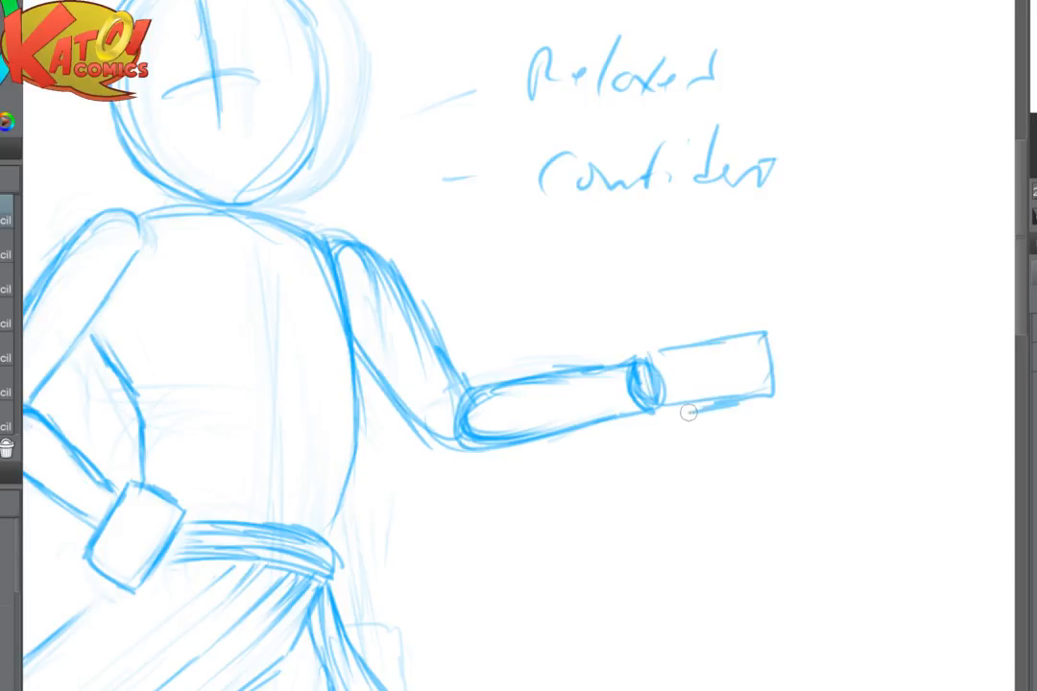
# - Fade the hand box and sketch the hand's edges sloping downward from the wrist
pyautogui.moveTo(659, 352)
pyautogui.mouseDown()
pyautogui.moveTo(668, 414)
pyautogui.moveTo(763, 404)
pyautogui.mouseUp()
pyautogui.press('e')
pyautogui.moveTo(784, 338)
pyautogui.mouseDown()
pyautogui.moveTo(673, 343)
pyautogui.moveTo(718, 416)
pyautogui.moveTo(680, 378)
pyautogui.moveTo(741, 384)
pyautogui.mouseUp()
pyautogui.press('p')
pyautogui.moveTo(657, 406); pyautogui.dragTo(721, 416)
pyautogui.moveTo(717, 380); pyautogui.dragTo(755, 399)
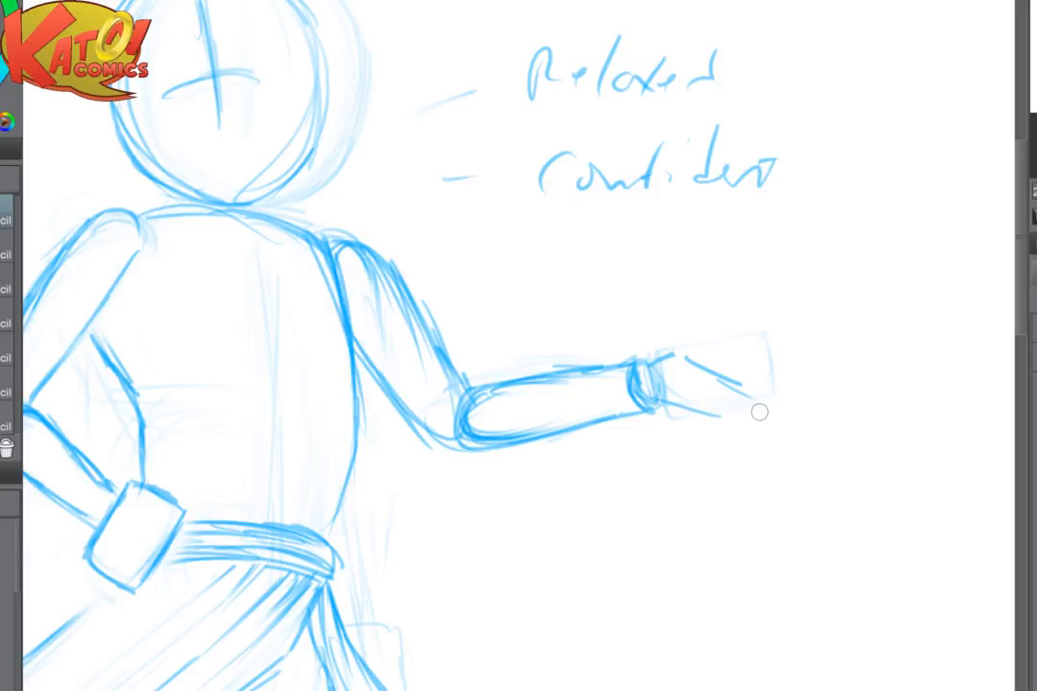
# - Outline the far hand as a tilted block sloping down from the wrist, fade the old box, and firm up its outer end
pyautogui.scroll(1, 682, 459)
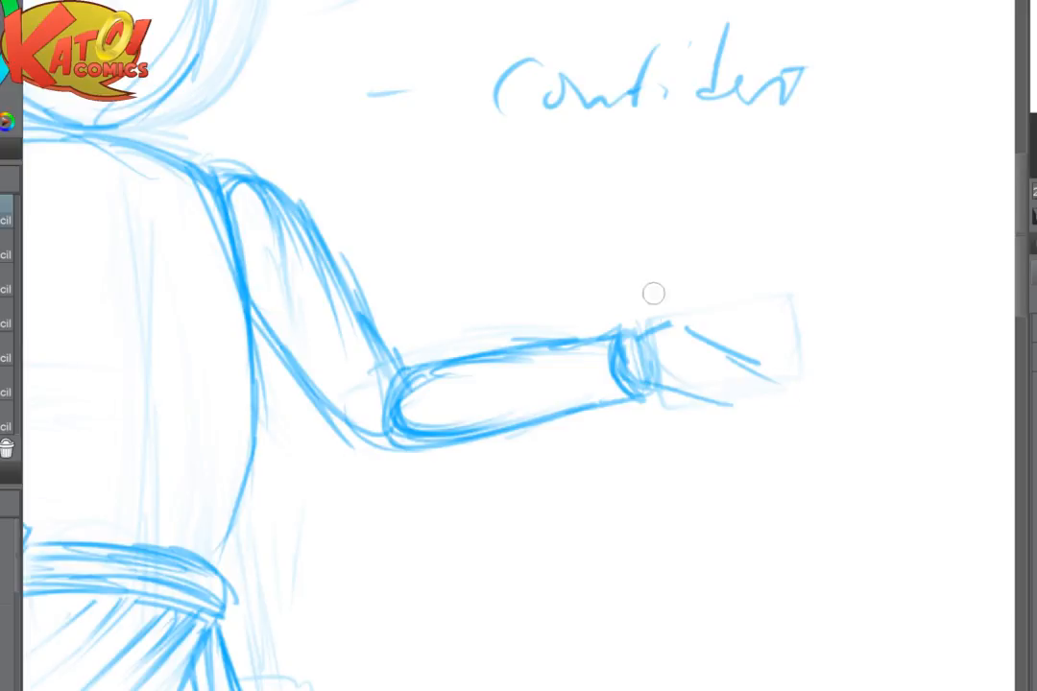
pyautogui.moveTo(670, 323)
pyautogui.mouseDown()
pyautogui.moveTo(624, 361)
pyautogui.moveTo(756, 416)
pyautogui.moveTo(790, 361)
pyautogui.moveTo(816, 373)
pyautogui.mouseUp()
pyautogui.moveTo(818, 374); pyautogui.dragTo(784, 416)
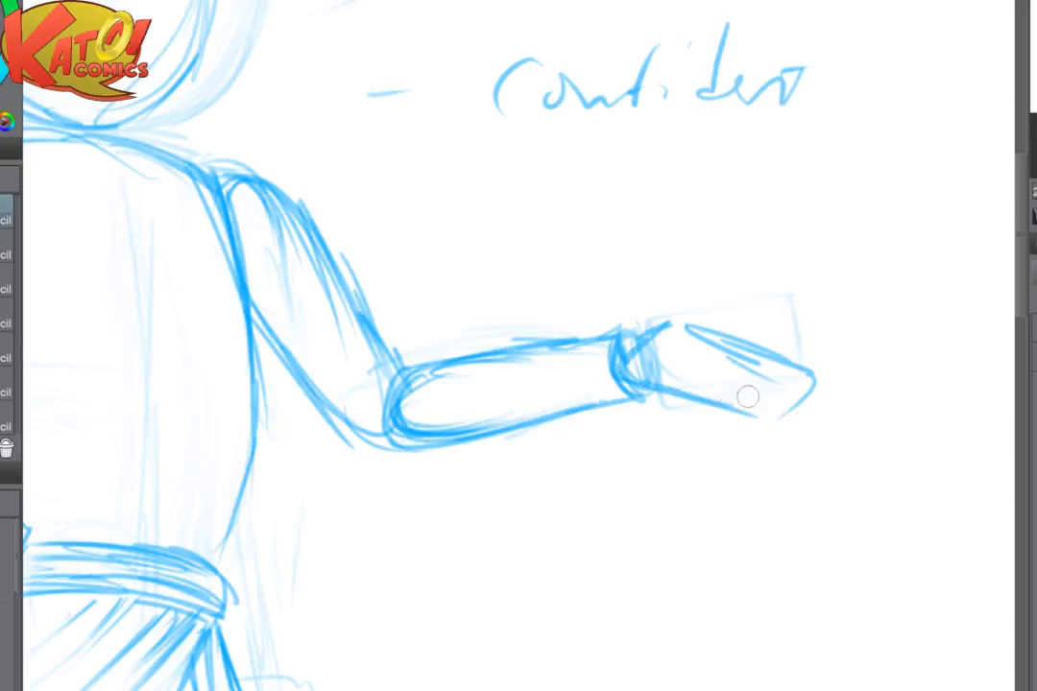
pyautogui.moveTo(662, 393); pyautogui.dragTo(783, 426)
pyautogui.moveTo(821, 376); pyautogui.dragTo(782, 419)
pyautogui.press('e')
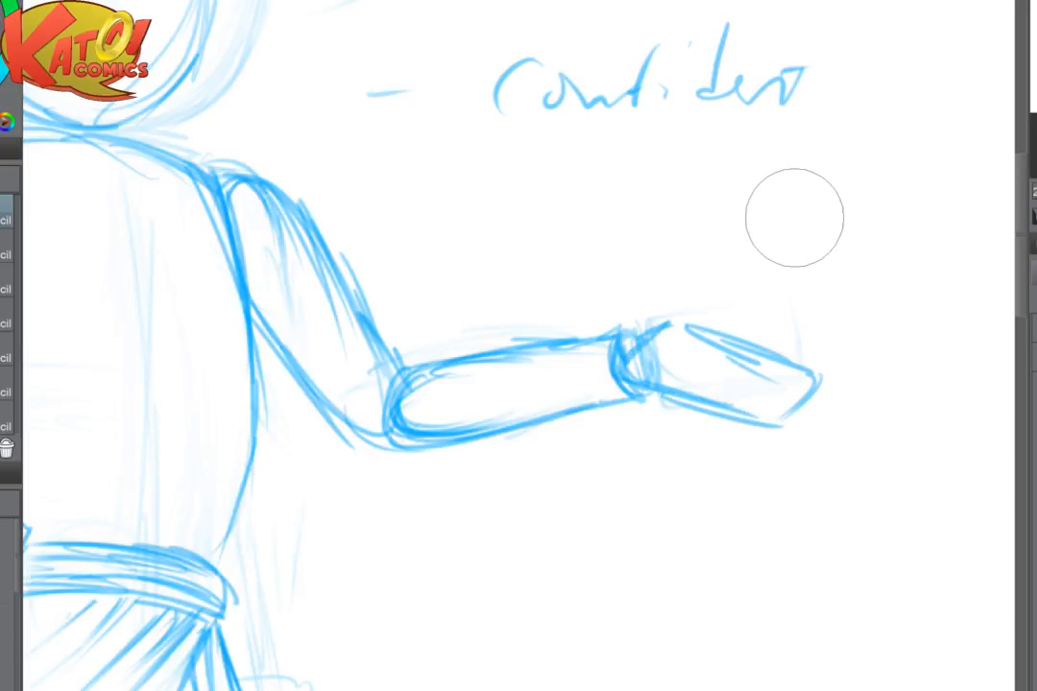
pyautogui.press('p')
pyautogui.moveTo(827, 380); pyautogui.dragTo(785, 437)
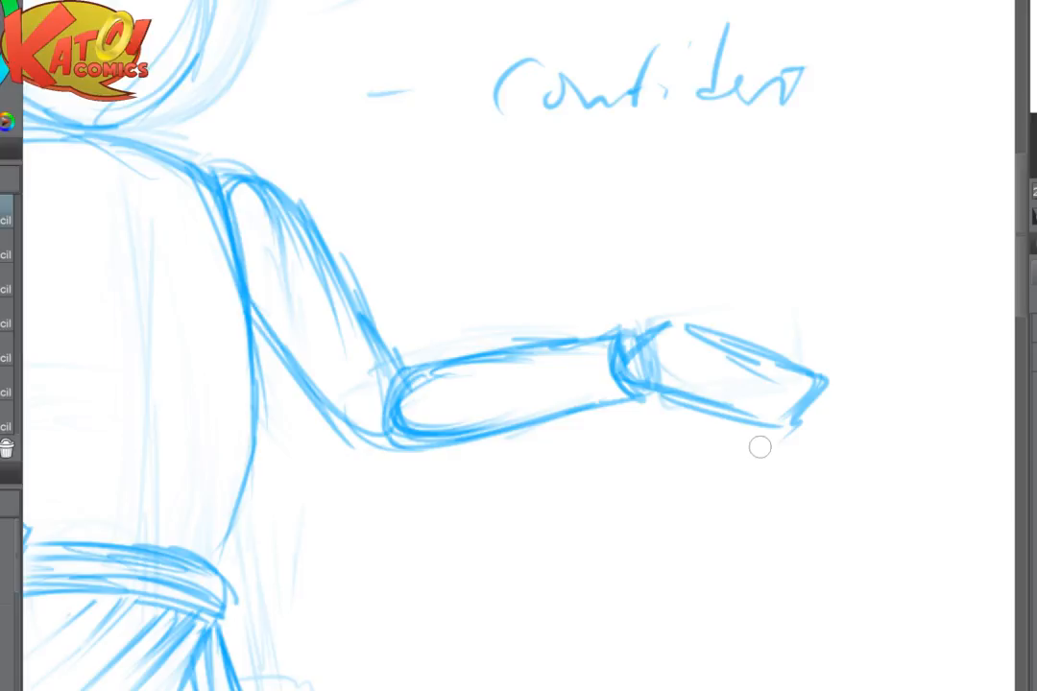
# - Add a second edge along the far hand block's underside and outer end, and clean up its wrist end
pyautogui.moveTo(661, 406); pyautogui.dragTo(741, 442)
pyautogui.moveTo(672, 404); pyautogui.dragTo(758, 432)
pyautogui.moveTo(812, 396); pyautogui.dragTo(782, 423)
pyautogui.moveTo(787, 420); pyautogui.dragTo(766, 441)
pyautogui.press('e')
pyautogui.moveTo(660, 358)
pyautogui.mouseDown()
pyautogui.moveTo(705, 354)
pyautogui.moveTo(635, 363)
pyautogui.moveTo(662, 407)
pyautogui.moveTo(756, 421)
pyautogui.mouseUp()
pyautogui.press('p')
# - Carry the extended forearm's upper line through to the wrist and reinforce the hand block's lower outer corner
pyautogui.scroll(1, 686, 384)
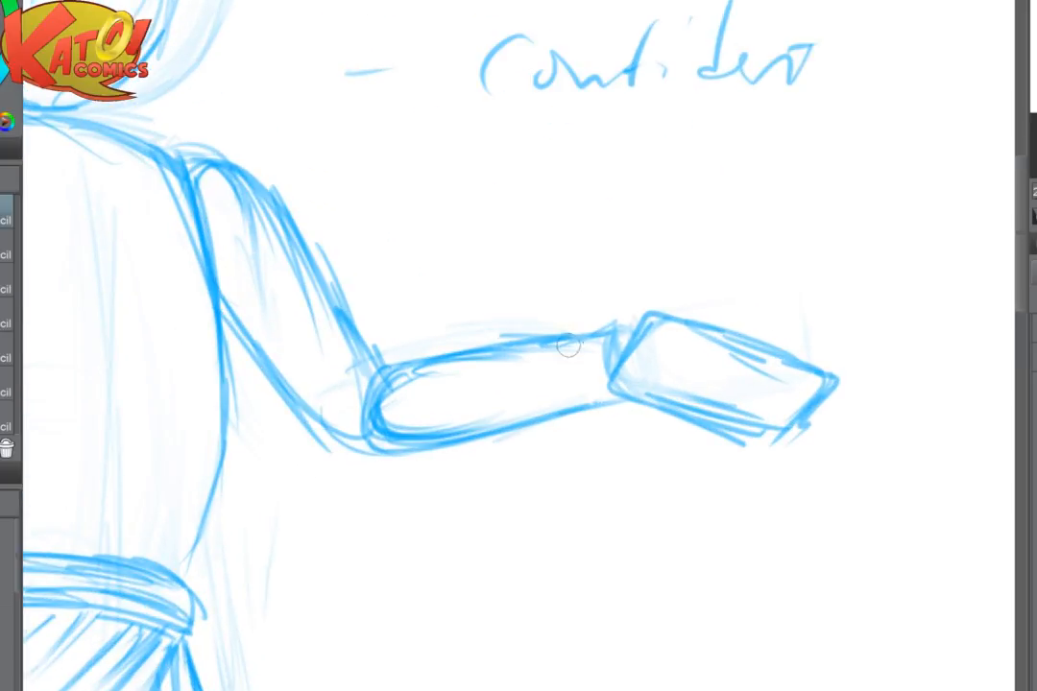
pyautogui.moveTo(542, 340)
pyautogui.mouseDown()
pyautogui.moveTo(627, 329)
pyautogui.moveTo(608, 369)
pyautogui.mouseUp()
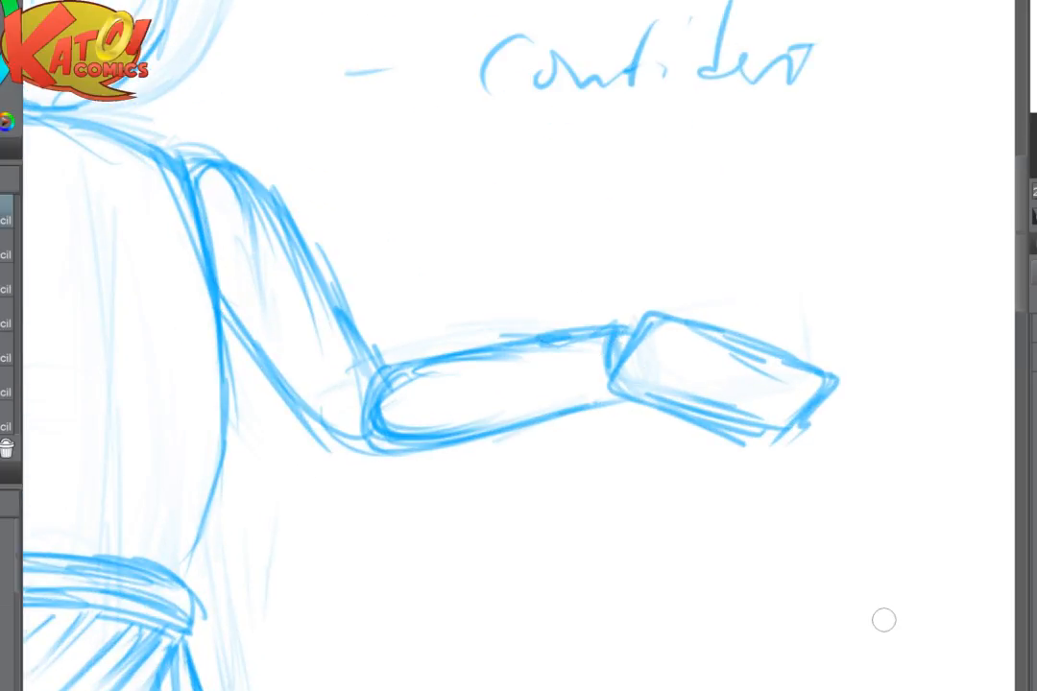
pyautogui.moveTo(711, 432); pyautogui.dragTo(776, 448)
pyautogui.moveTo(811, 421); pyautogui.dragTo(779, 460)
# - Try redrawing the hip arm's elbow and forearm with a slimmer forearm reaching down to the hand block
pyautogui.scroll(-5, 650, 407)
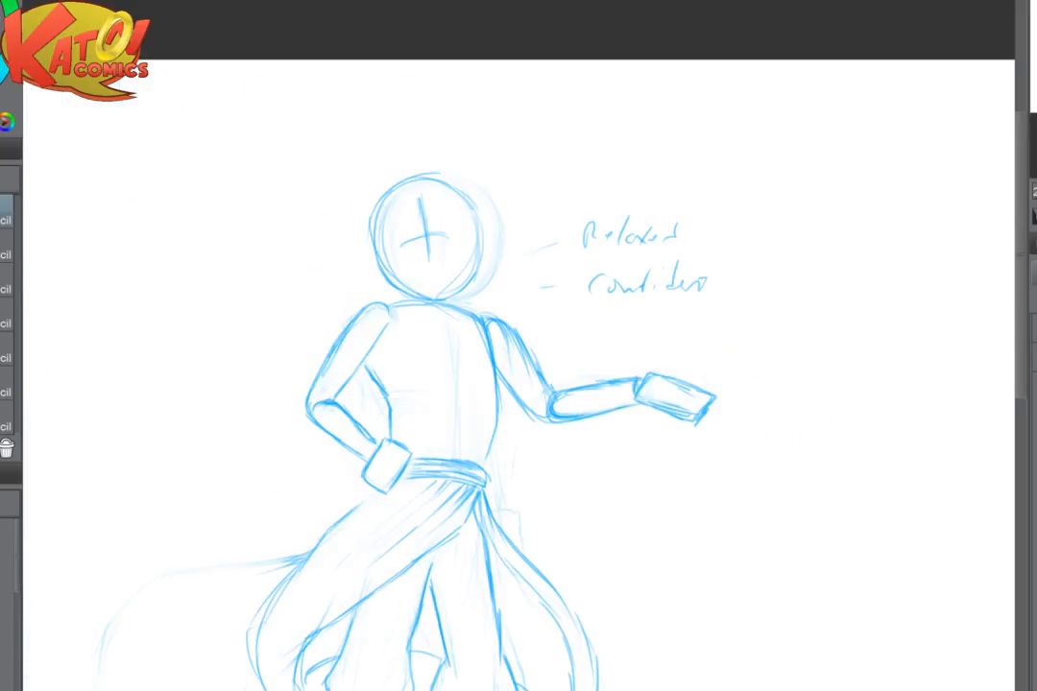
pyautogui.moveTo(650, 461); pyautogui.dragTo(754, 286)
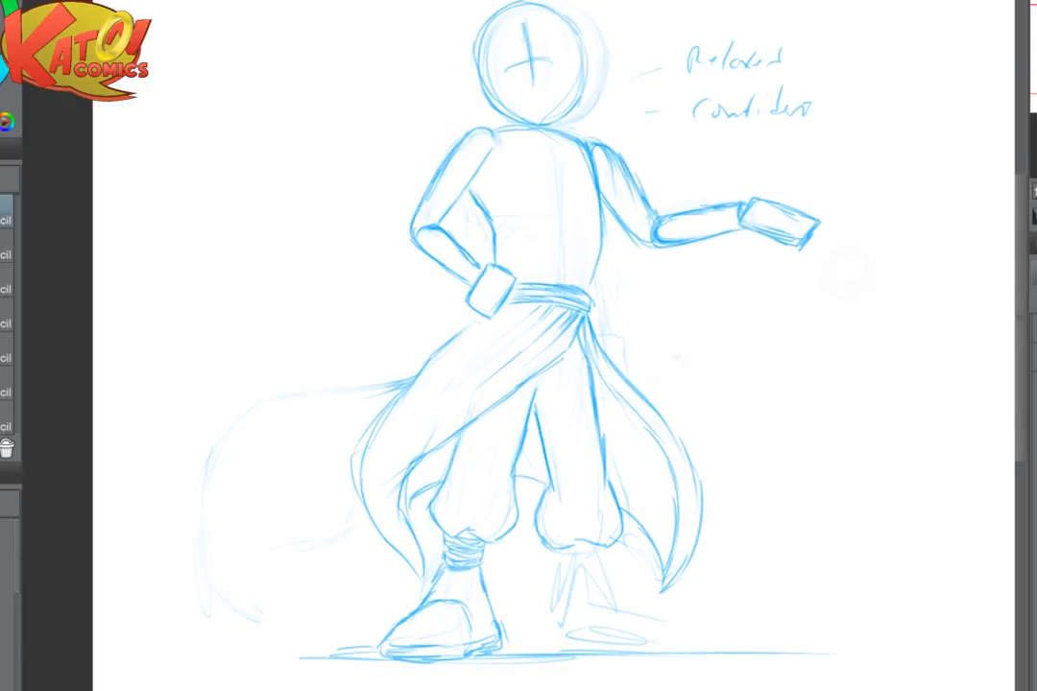
pyautogui.scroll(5, 786, 304)
pyautogui.moveTo(720, 232); pyautogui.dragTo(762, 406)
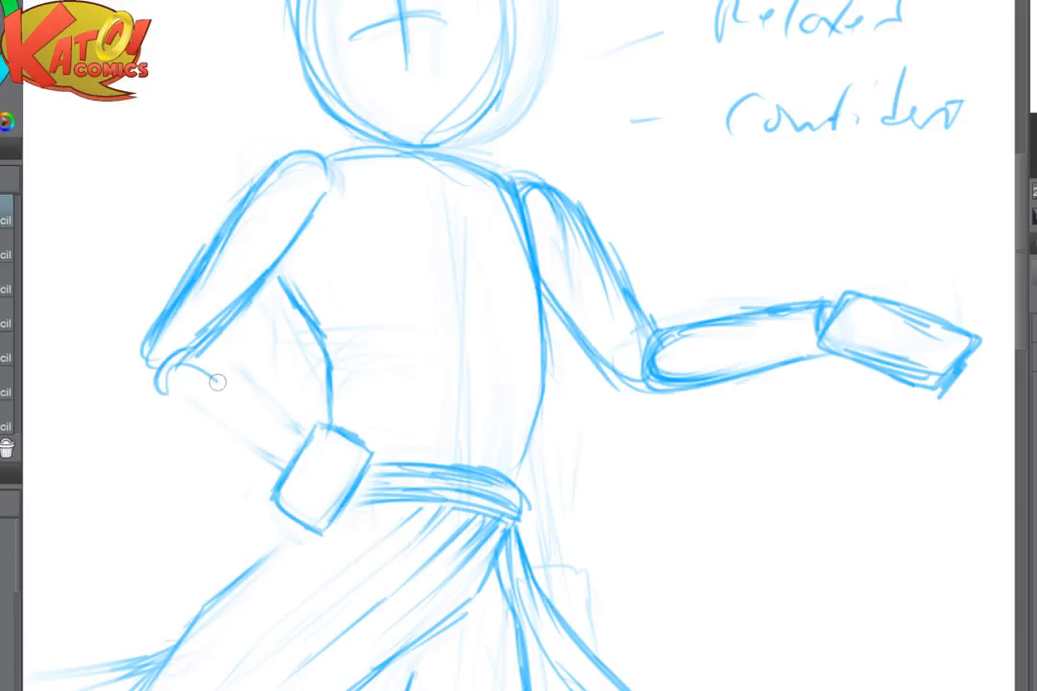
pyautogui.moveTo(161, 374); pyautogui.dragTo(261, 429)
pyautogui.moveTo(180, 354); pyautogui.dragTo(286, 430)
pyautogui.moveTo(168, 372); pyautogui.dragTo(288, 449)
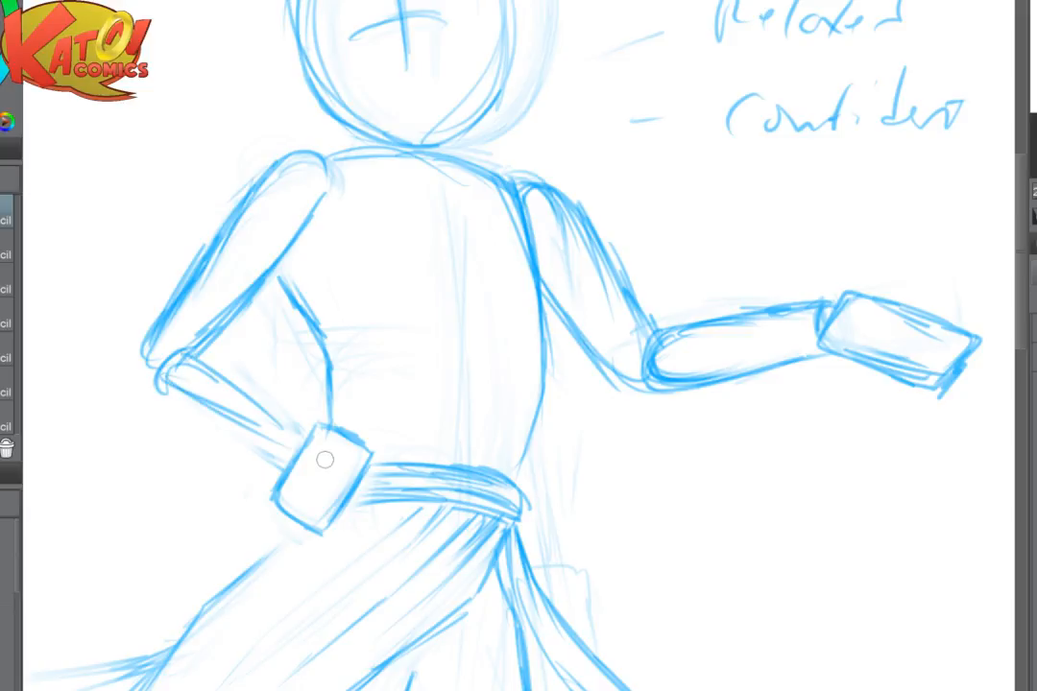
# - Fade the hip arm's elbow and forearm and redraw the upper arm longer, with the elbow farther out from the body
pyautogui.hotkey('ctrl', '-')
pyautogui.hotkey('ctrl', '-')
pyautogui.hotkey('ctrl', '+')
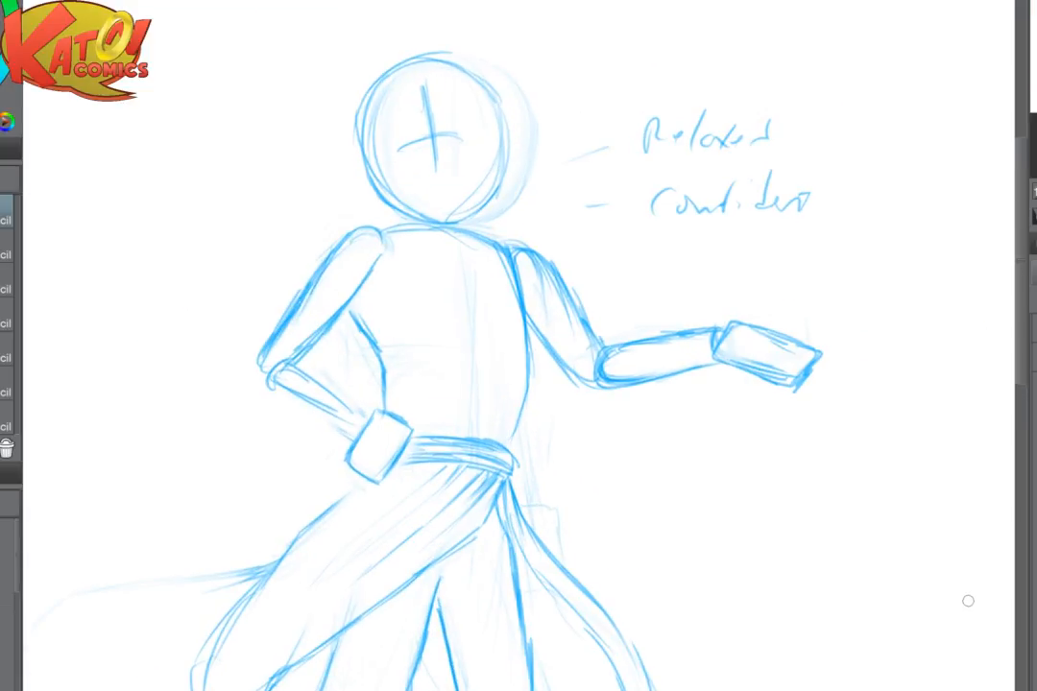
pyautogui.moveTo(672, 461); pyautogui.dragTo(766, 456)
pyautogui.hotkey('ctrl', '+')
pyautogui.moveTo(378, 392)
pyautogui.mouseDown()
pyautogui.moveTo(403, 371)
pyautogui.moveTo(327, 288)
pyautogui.moveTo(375, 287)
pyautogui.moveTo(318, 245)
pyautogui.mouseUp()
pyautogui.moveTo(445, 268); pyautogui.dragTo(374, 330)
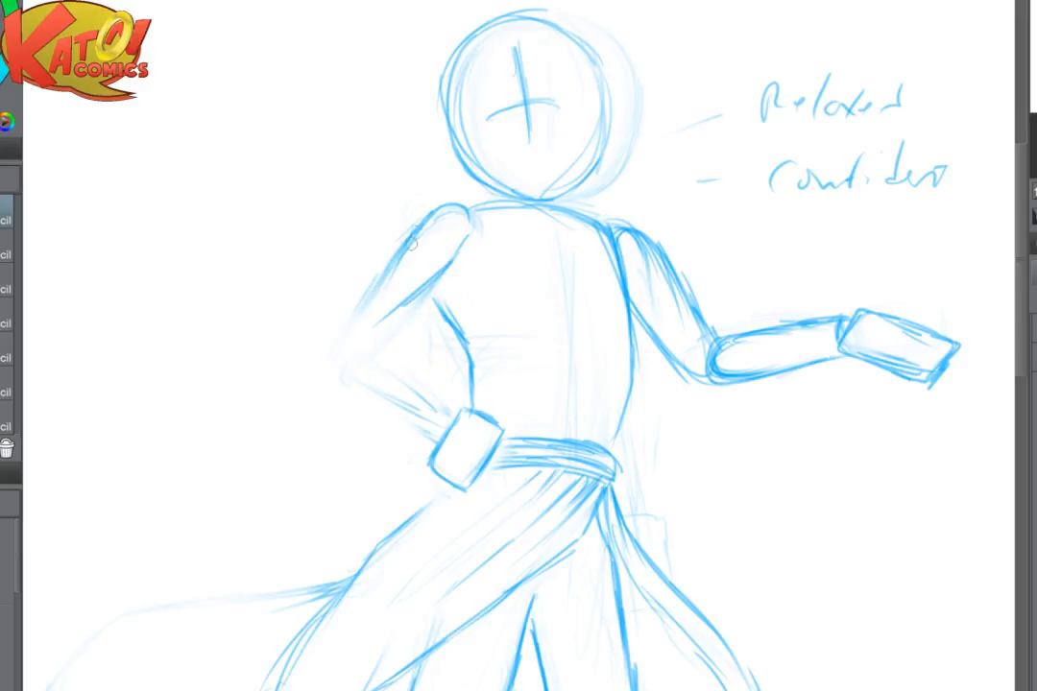
pyautogui.moveTo(413, 245); pyautogui.dragTo(346, 308)
pyautogui.moveTo(389, 260); pyautogui.dragTo(321, 342)
pyautogui.moveTo(417, 227); pyautogui.dragTo(321, 339)
pyautogui.moveTo(363, 278); pyautogui.dragTo(317, 354)
pyautogui.moveTo(431, 285)
pyautogui.mouseDown()
pyautogui.moveTo(347, 364)
pyautogui.moveTo(373, 346)
pyautogui.moveTo(328, 374)
pyautogui.mouseUp()
# - Sketch the hip arm's forearm from the new elbow down to the hand block on the hip
pyautogui.moveTo(349, 347)
pyautogui.mouseDown()
pyautogui.moveTo(336, 380)
pyautogui.moveTo(380, 370)
pyautogui.moveTo(382, 412)
pyautogui.mouseUp()
pyautogui.moveTo(346, 370)
pyautogui.mouseDown()
pyautogui.moveTo(401, 391)
pyautogui.moveTo(393, 381)
pyautogui.moveTo(401, 415)
pyautogui.mouseUp()
pyautogui.moveTo(378, 364); pyautogui.dragTo(437, 408)
pyautogui.moveTo(345, 397); pyautogui.dragTo(423, 423)
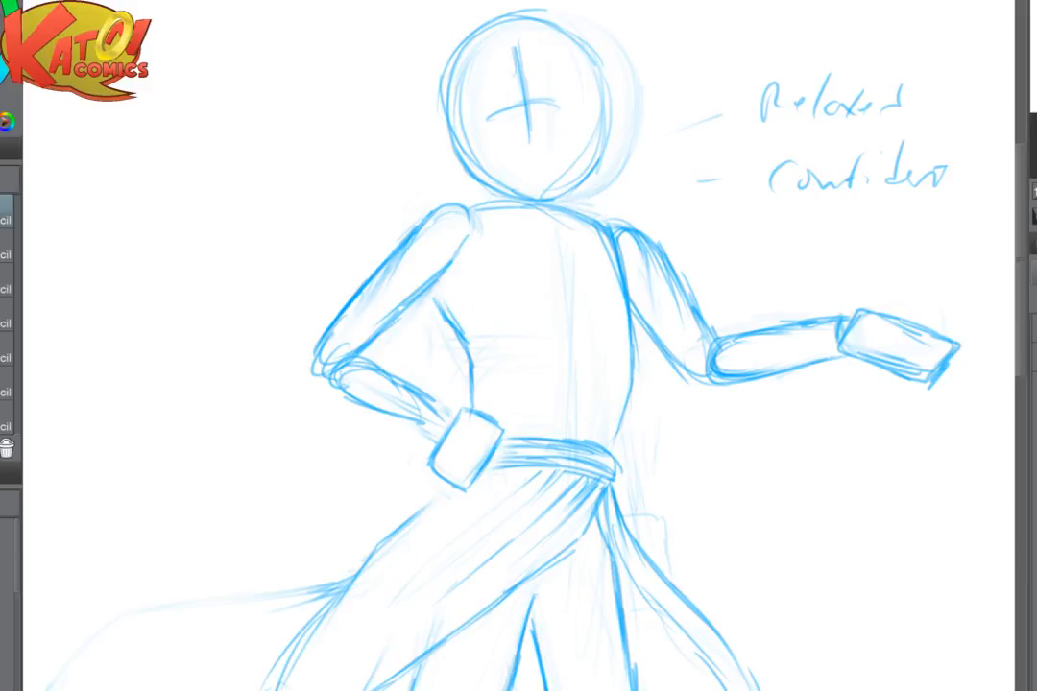
# - In a horizontally flipped view, redraw the hip arm's forearm with a fuller underside and rounded elbow, and flip the view back
pyautogui.press('h')
pyautogui.moveTo(694, 363)
pyautogui.mouseDown()
pyautogui.moveTo(657, 412)
pyautogui.moveTo(630, 384)
pyautogui.moveTo(690, 354)
pyautogui.mouseUp()
pyautogui.moveTo(612, 429)
pyautogui.mouseDown()
pyautogui.moveTo(686, 395)
pyautogui.moveTo(706, 357)
pyautogui.moveTo(722, 352)
pyautogui.moveTo(710, 347)
pyautogui.moveTo(728, 361)
pyautogui.moveTo(638, 424)
pyautogui.moveTo(670, 379)
pyautogui.mouseUp()
pyautogui.press('e')
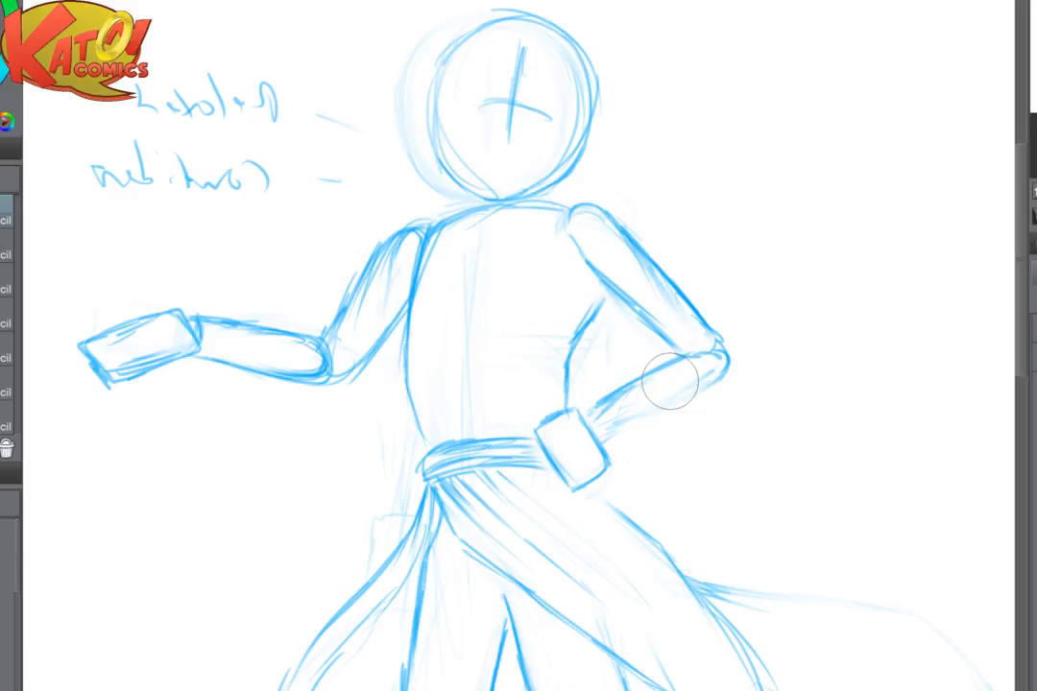
pyautogui.press('p')
pyautogui.moveTo(716, 347)
pyautogui.mouseDown()
pyautogui.moveTo(729, 367)
pyautogui.moveTo(653, 415)
pyautogui.mouseUp()
pyautogui.moveTo(724, 384); pyautogui.dragTo(649, 417)
pyautogui.moveTo(726, 352)
pyautogui.mouseDown()
pyautogui.moveTo(719, 392)
pyautogui.moveTo(613, 426)
pyautogui.mouseUp()
pyautogui.moveTo(699, 411); pyautogui.dragTo(630, 423)
pyautogui.press('h')
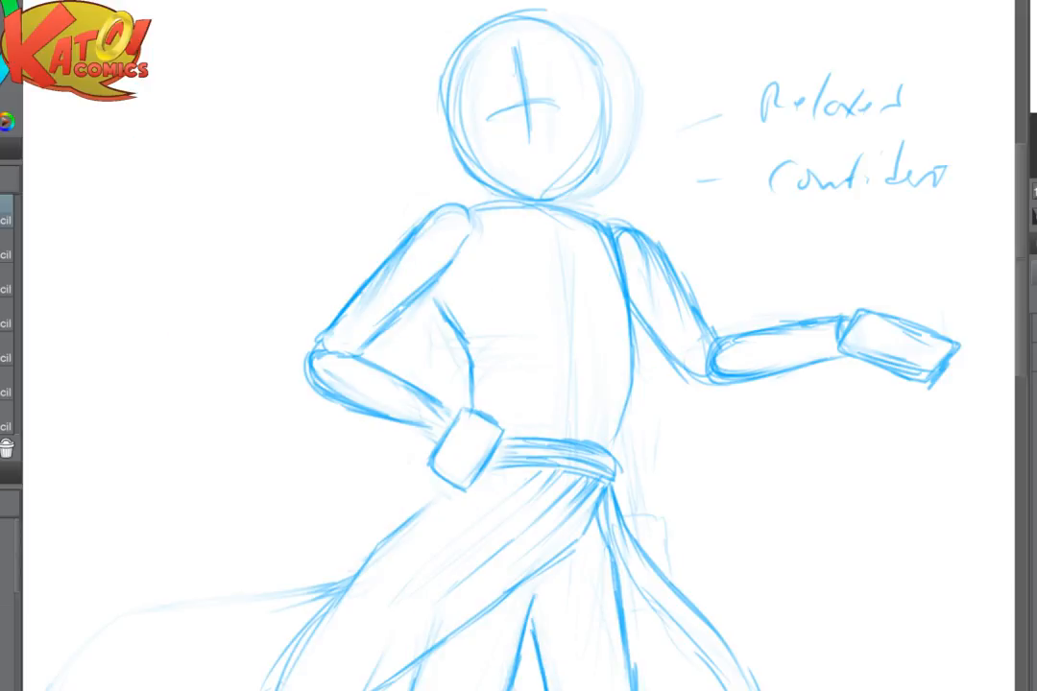
# - Fade the hand block on the hip and redraw it as a smaller, more upright rectangle beside the belt
pyautogui.scroll(-2, 720, 400)
pyautogui.scroll(2, 566, 394)
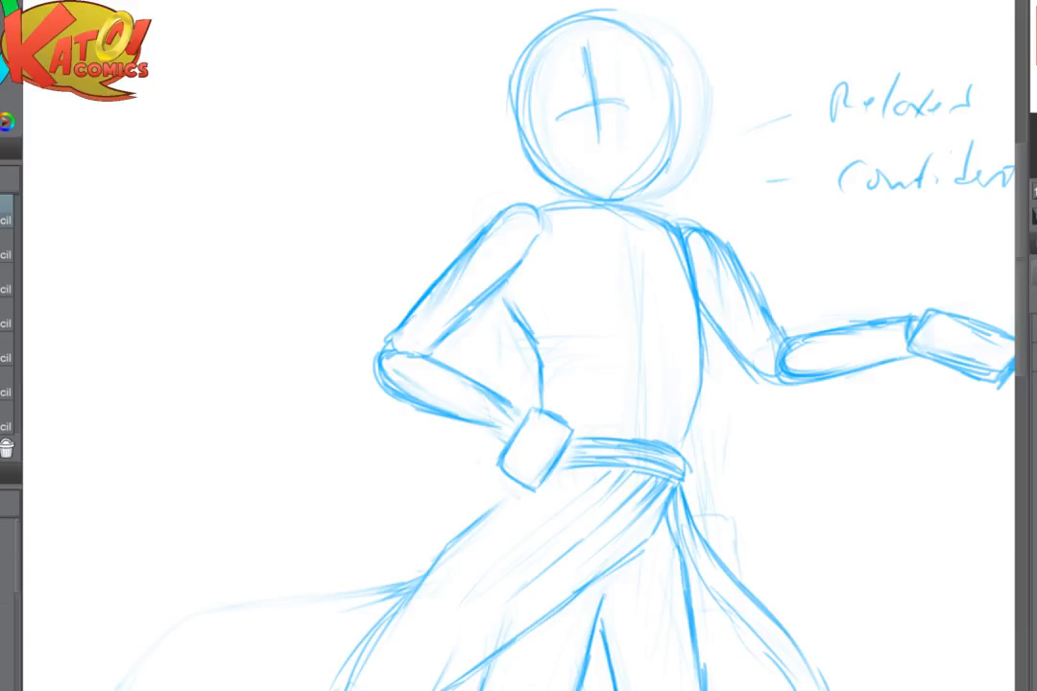
pyautogui.moveTo(538, 423); pyautogui.dragTo(460, 347)
pyautogui.moveTo(443, 369)
pyautogui.mouseDown()
pyautogui.moveTo(447, 401)
pyautogui.moveTo(483, 378)
pyautogui.mouseUp()
pyautogui.moveTo(395, 345); pyautogui.dragTo(434, 368)
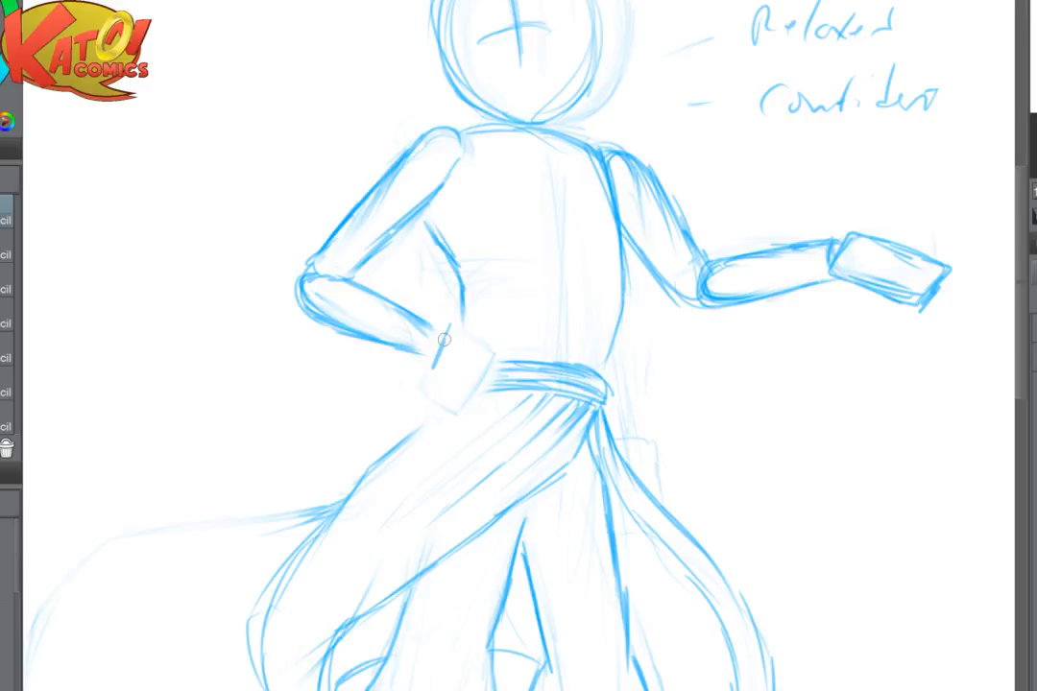
pyautogui.moveTo(452, 316)
pyautogui.mouseDown()
pyautogui.moveTo(495, 333)
pyautogui.moveTo(478, 378)
pyautogui.mouseUp()
pyautogui.moveTo(448, 338); pyautogui.dragTo(429, 380)
pyautogui.moveTo(429, 381); pyautogui.dragTo(469, 396)
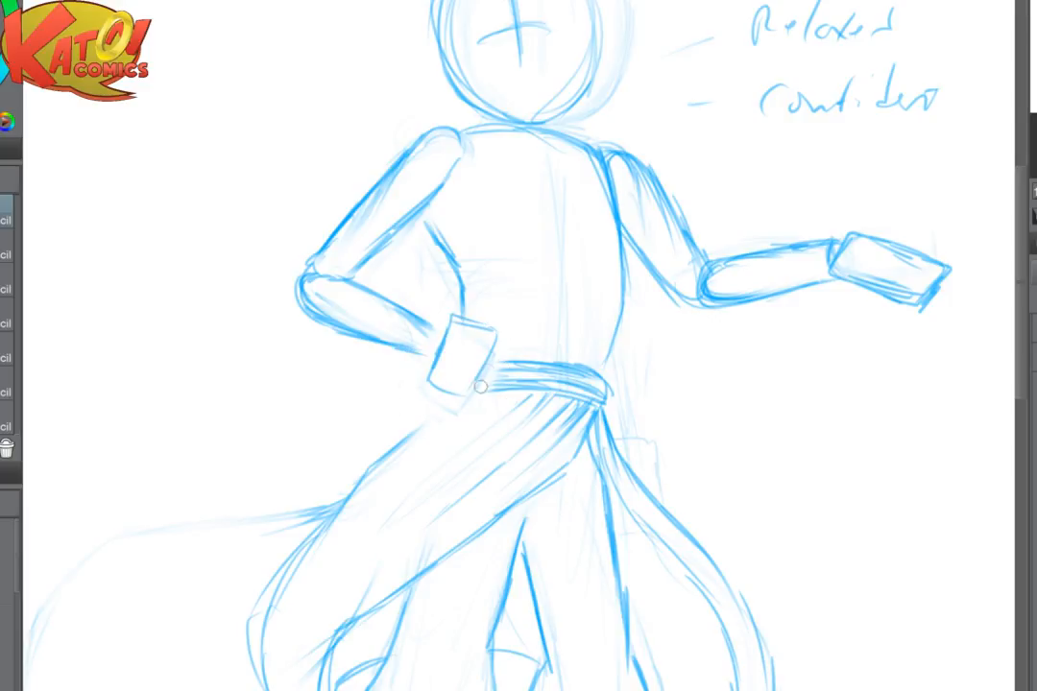
pyautogui.moveTo(493, 343); pyautogui.dragTo(475, 387)
# - Fade the hip hand's wrist side, redraw the block's inner outline, and close the end of the forearm
pyautogui.scroll(3, 595, 390)
pyautogui.press('e')
pyautogui.moveTo(353, 380)
pyautogui.mouseDown()
pyautogui.moveTo(375, 353)
pyautogui.moveTo(342, 393)
pyautogui.moveTo(338, 361)
pyautogui.mouseUp()
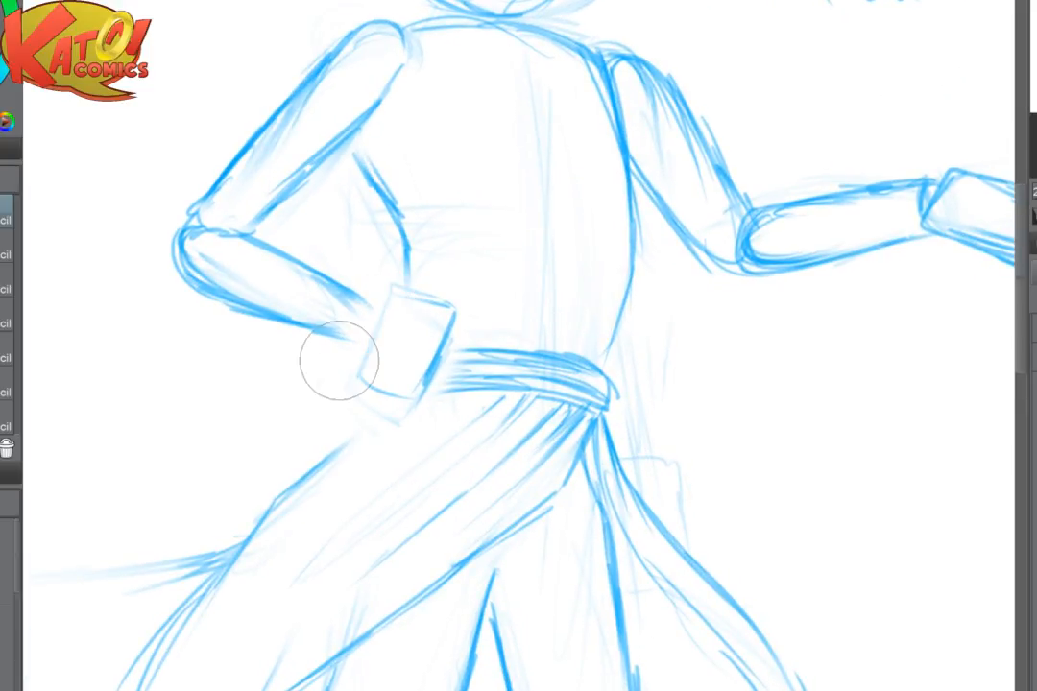
pyautogui.press('p')
pyautogui.moveTo(425, 302)
pyautogui.mouseDown()
pyautogui.moveTo(396, 308)
pyautogui.moveTo(369, 370)
pyautogui.mouseUp()
pyautogui.moveTo(349, 290); pyautogui.dragTo(380, 309)
pyautogui.moveTo(366, 304); pyautogui.dragTo(362, 333)
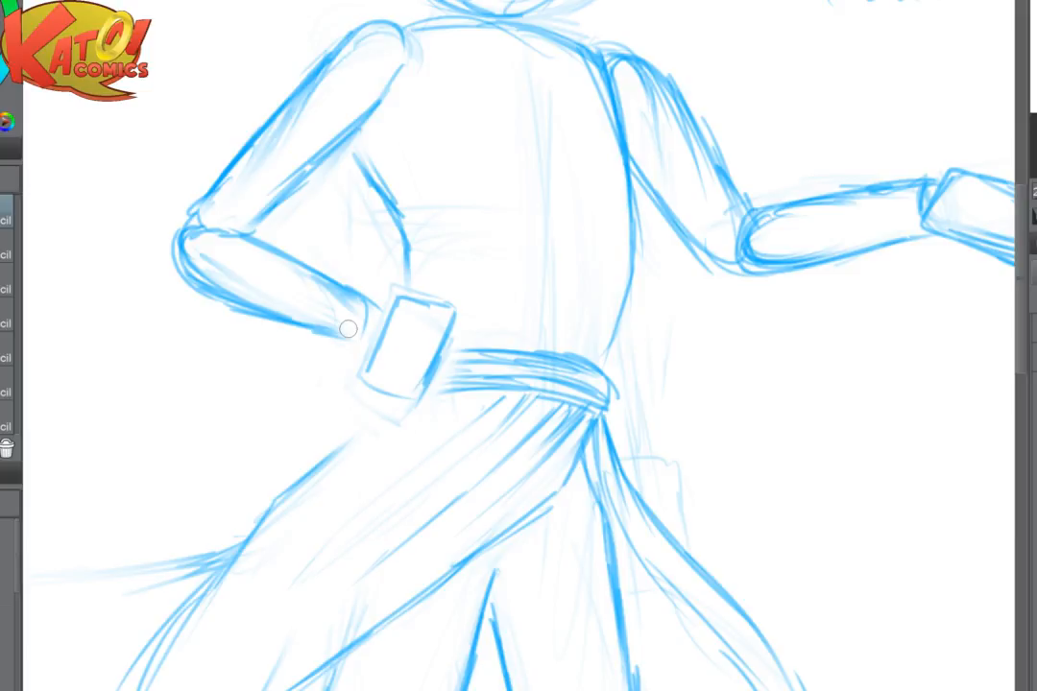
# - Draw a small oval wrist at the end of the hip arm's forearm
pyautogui.scroll(2, 349, 329)
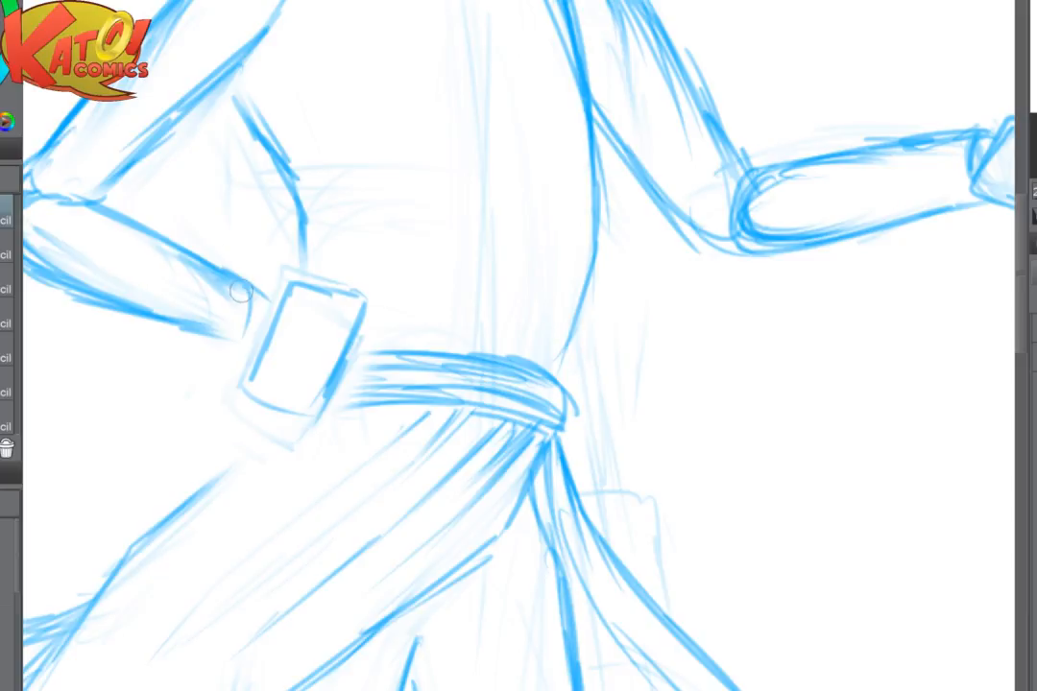
pyautogui.moveTo(240, 291)
pyautogui.mouseDown()
pyautogui.moveTo(236, 334)
pyautogui.moveTo(306, 354)
pyautogui.mouseUp()
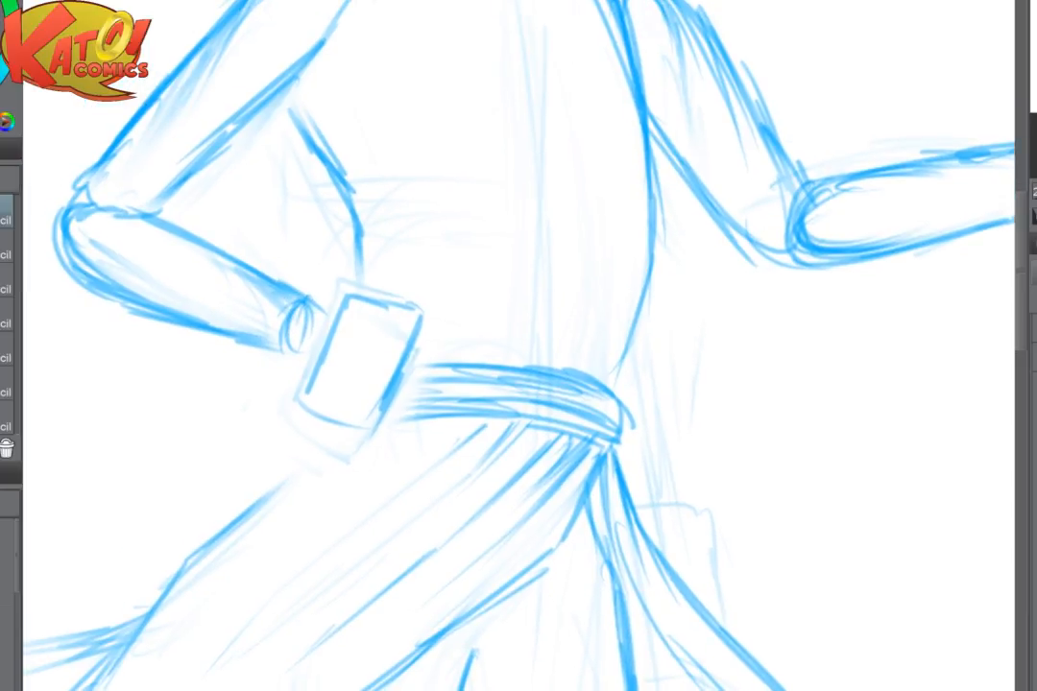
pyautogui.scroll(-5, 519, 346)
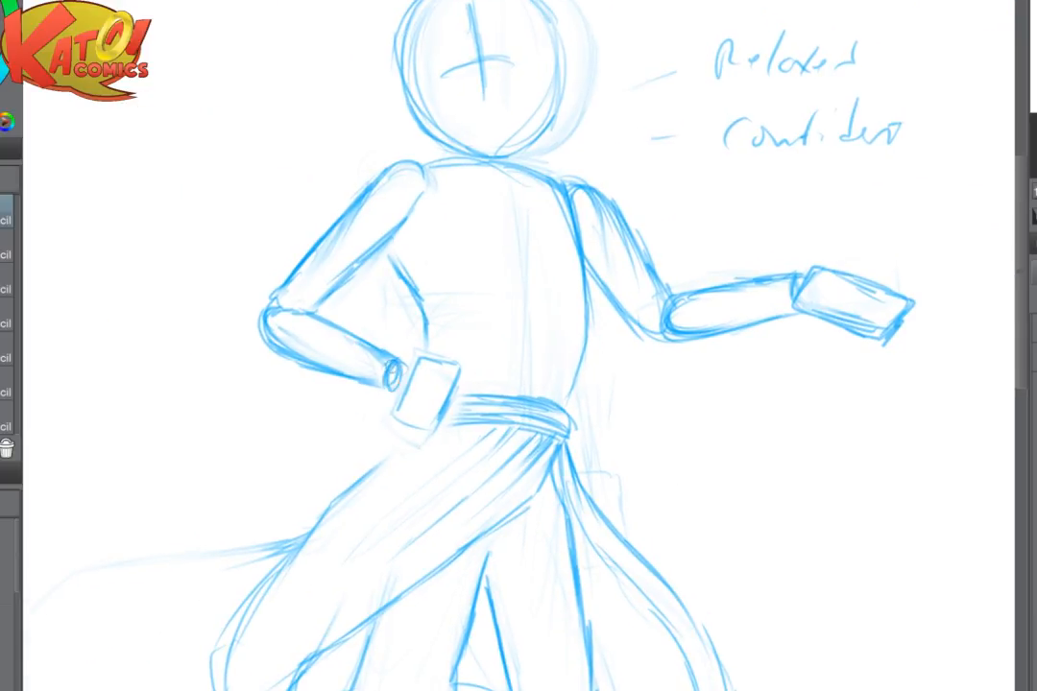
pyautogui.moveTo(396, 365); pyautogui.dragTo(375, 381)
# - Fade the torso's side line behind the hip arm and redraw it curving from the armpit to the hand
pyautogui.hotkey('ctrl', '+')
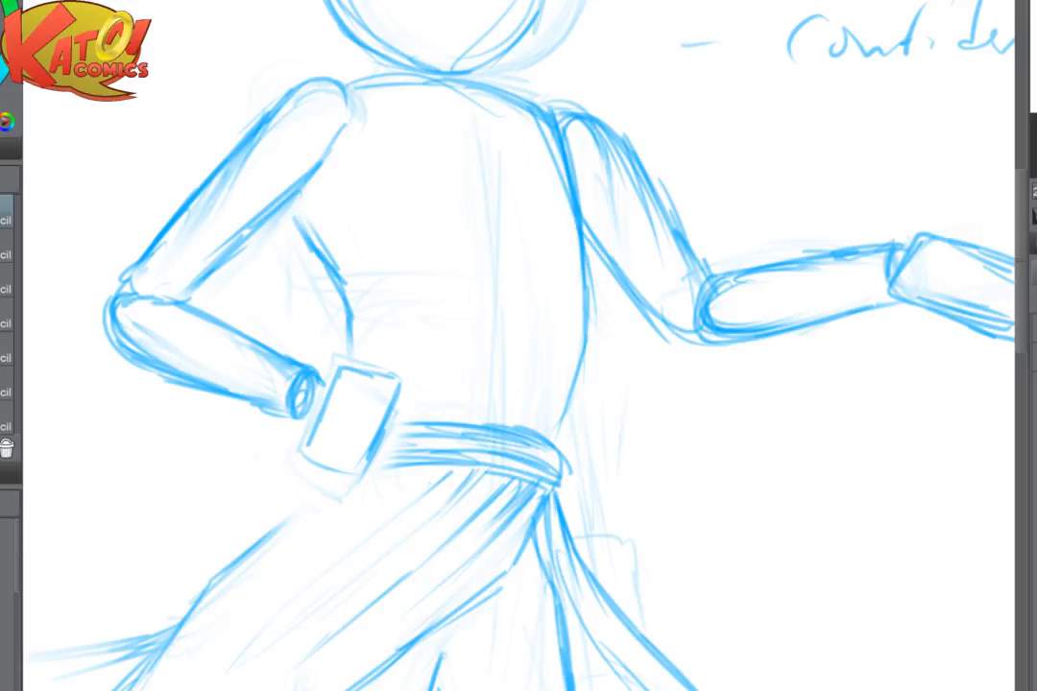
pyautogui.scroll(-1, 595, 475)
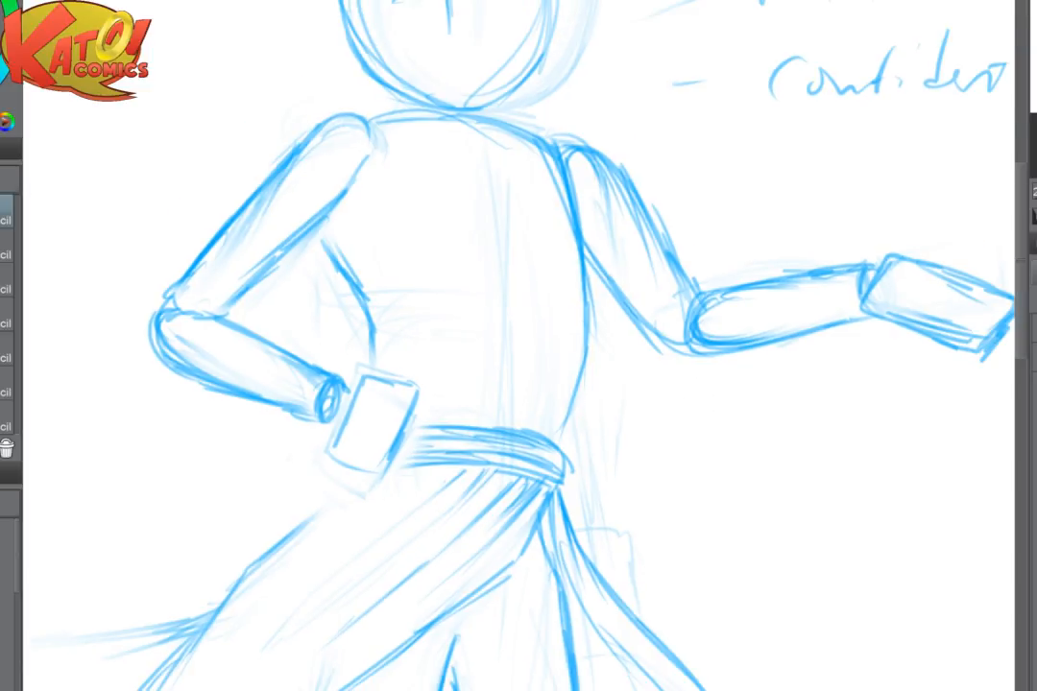
pyautogui.scroll(3, 739, 192)
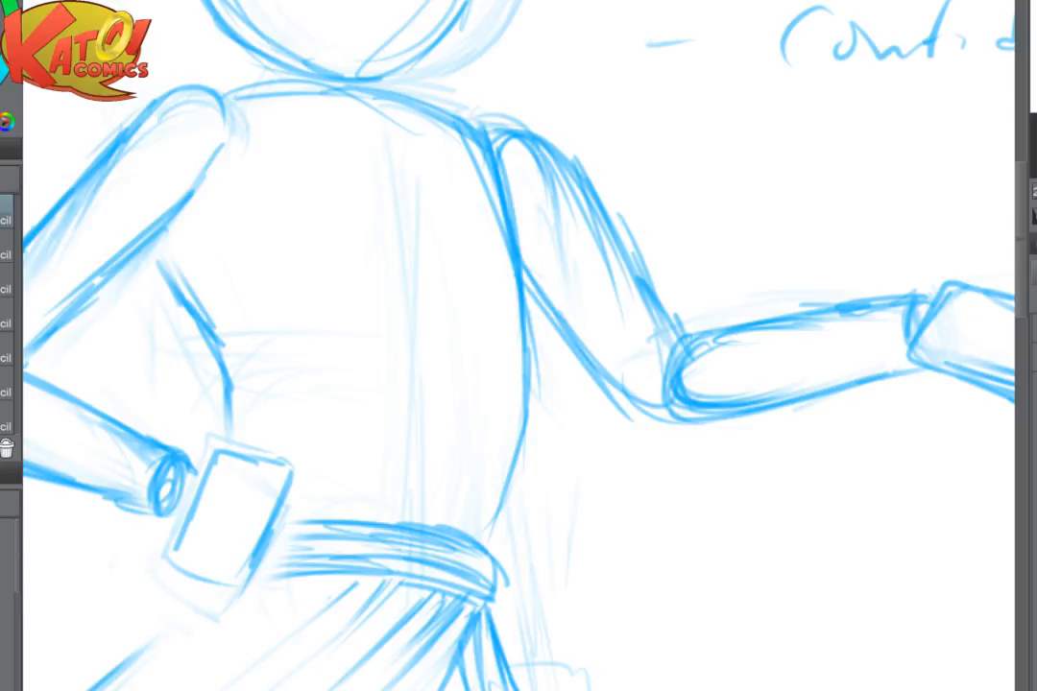
pyautogui.moveTo(204, 278); pyautogui.dragTo(163, 239)
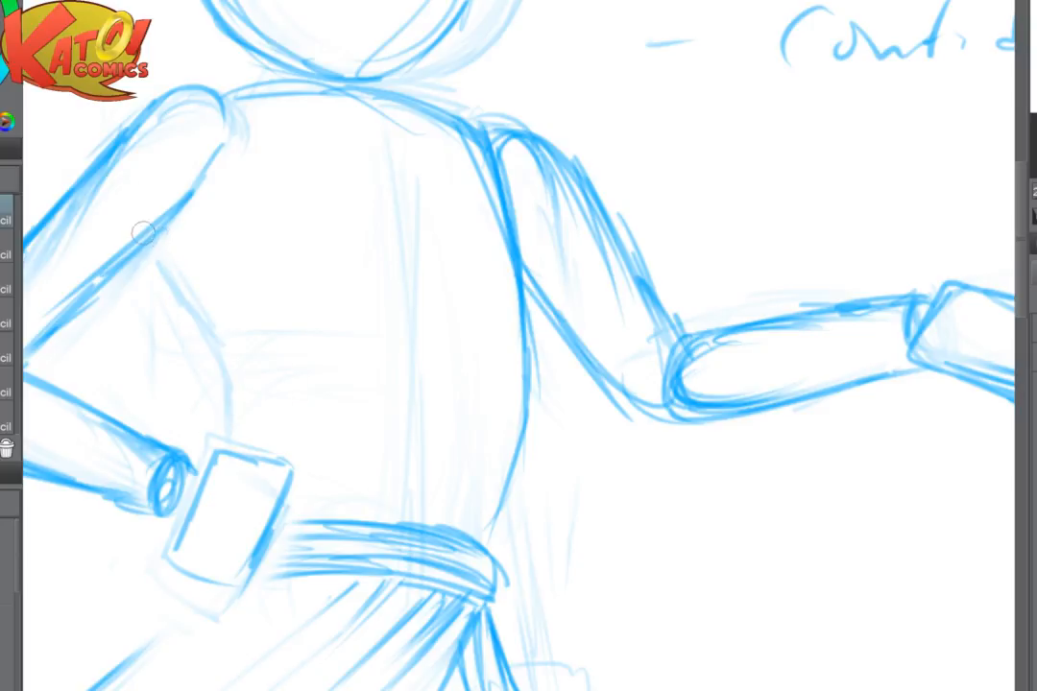
pyautogui.moveTo(179, 285)
pyautogui.mouseDown()
pyautogui.moveTo(223, 370)
pyautogui.moveTo(231, 449)
pyautogui.mouseUp()
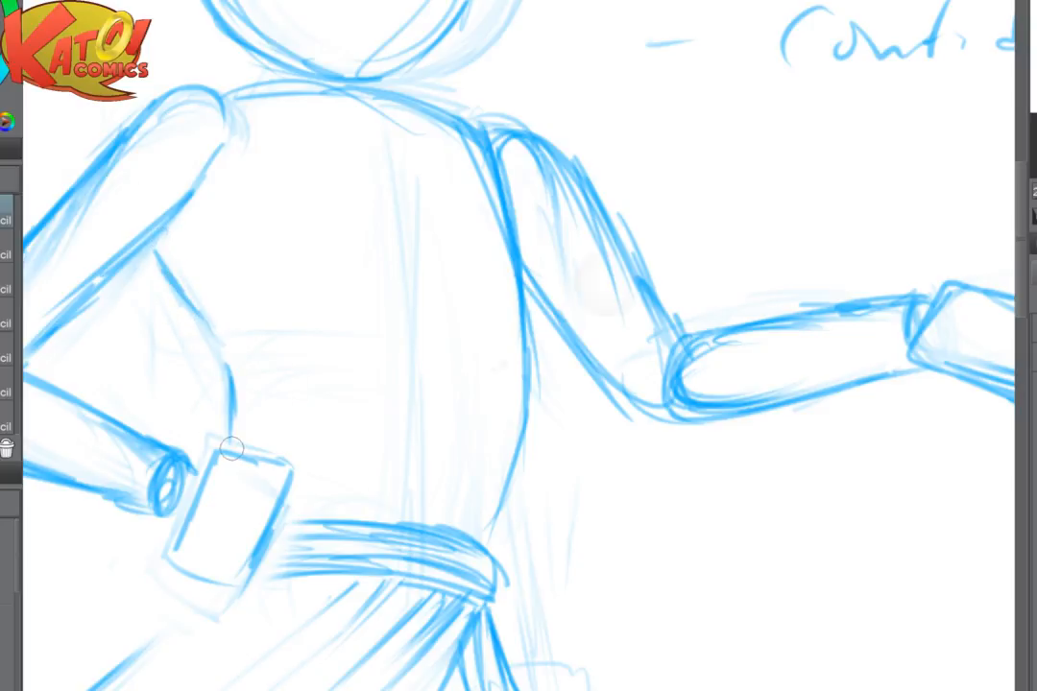
# - Strengthen the belt's lines beside the hip hand and extend the robe's outer edge up to the hand block
pyautogui.scroll(-2, 605, 283)
pyautogui.moveTo(574, 440); pyautogui.dragTo(621, 419)
pyautogui.moveTo(484, 440)
pyautogui.mouseDown()
pyautogui.moveTo(518, 443)
pyautogui.moveTo(535, 428)
pyautogui.mouseUp()
pyautogui.moveTo(408, 487)
pyautogui.mouseDown()
pyautogui.moveTo(435, 446)
pyautogui.moveTo(382, 498)
pyautogui.mouseUp()
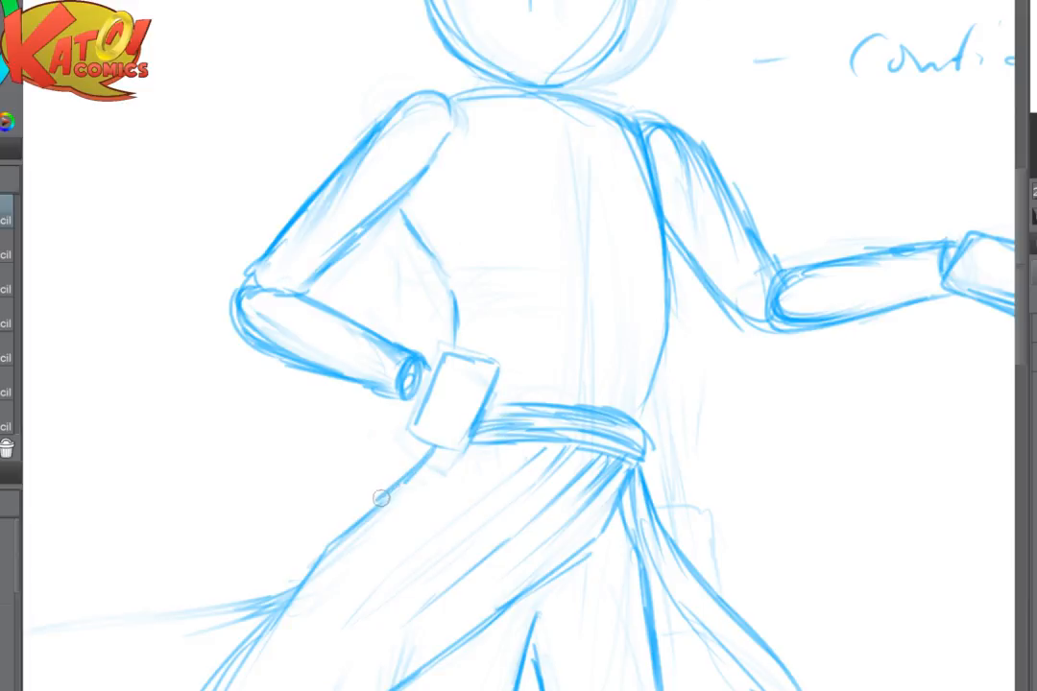
# - Undo the stray stroke near the head and sketch short knee marks inside the extended arm's side trouser leg
pyautogui.scroll(-2, 381, 498)
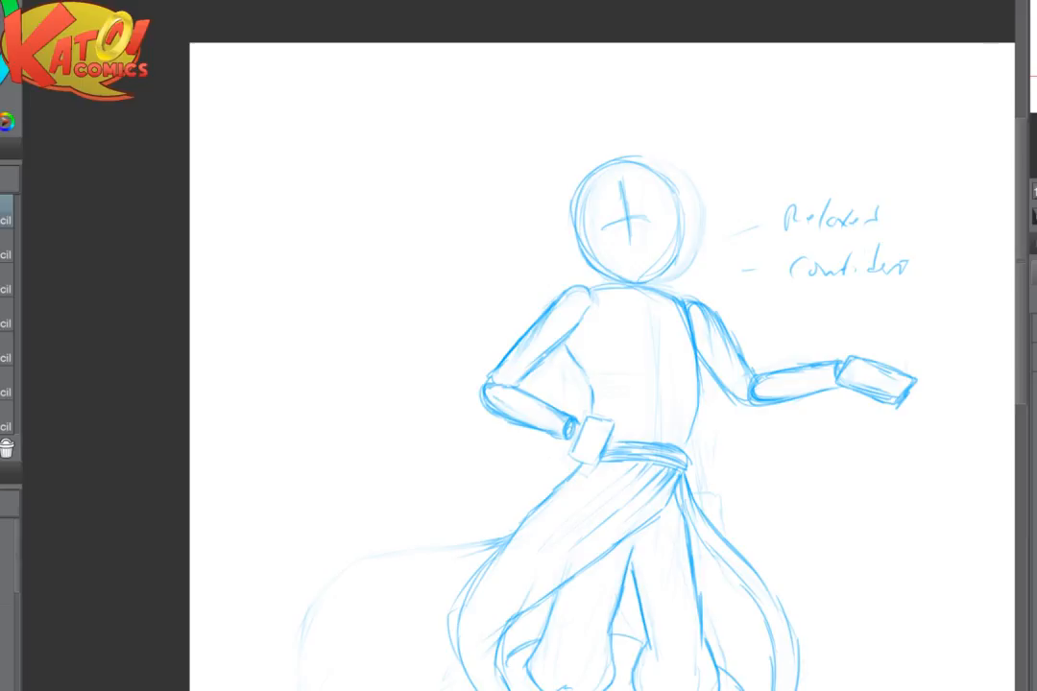
pyautogui.moveTo(732, 550)
pyautogui.mouseDown()
pyautogui.moveTo(693, 493)
pyautogui.moveTo(628, 466)
pyautogui.mouseUp()
pyautogui.moveTo(685, 257); pyautogui.dragTo(747, 284)
pyautogui.hotkey('ctrl', 'z')
pyautogui.scroll(2, 691, 345)
pyautogui.moveTo(614, 461); pyautogui.dragTo(630, 295)
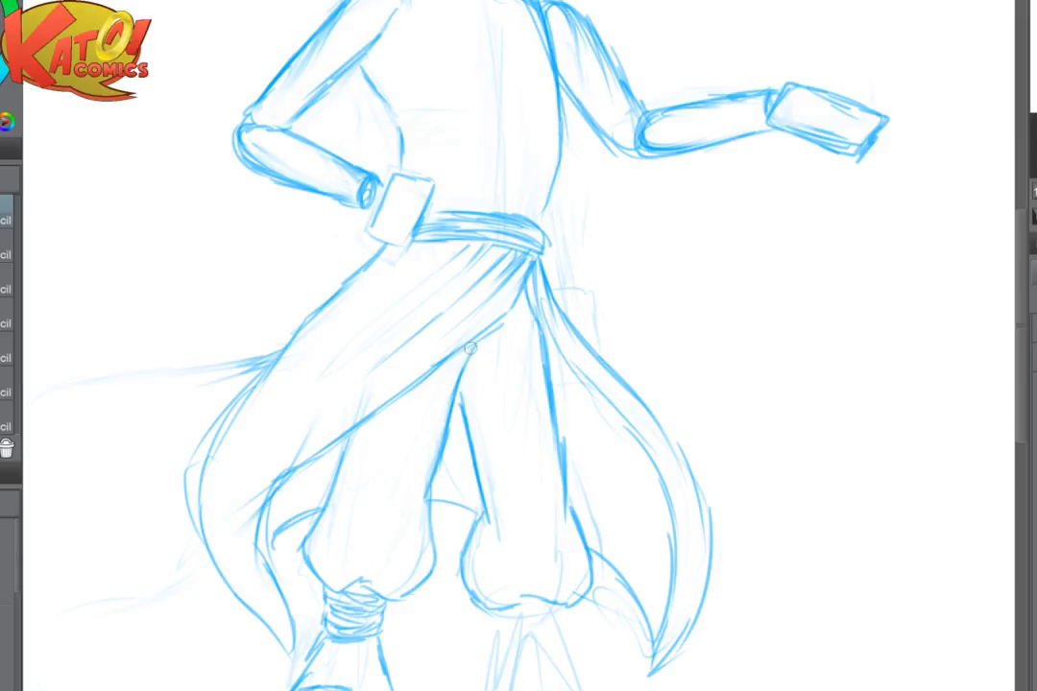
pyautogui.moveTo(503, 493)
pyautogui.mouseDown()
pyautogui.moveTo(513, 526)
pyautogui.moveTo(550, 543)
pyautogui.moveTo(536, 517)
pyautogui.moveTo(568, 546)
pyautogui.mouseUp()
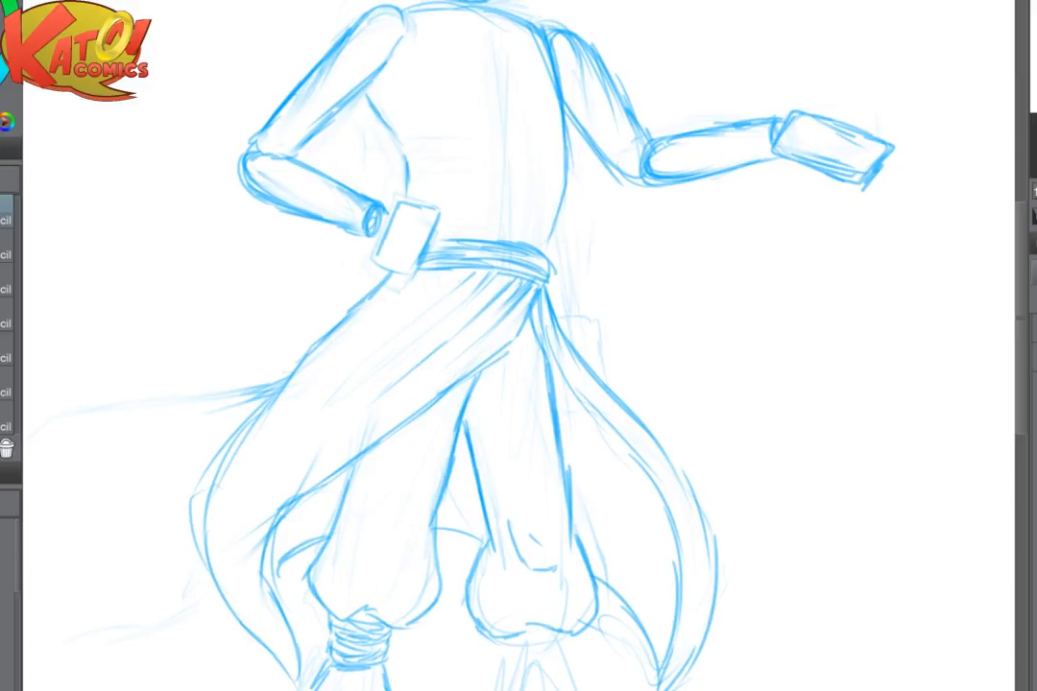
# - Fade the knee marks on the extended arm's side trouser leg and sketch a short strap on its inner edge
pyautogui.scroll(3, 566, 424)
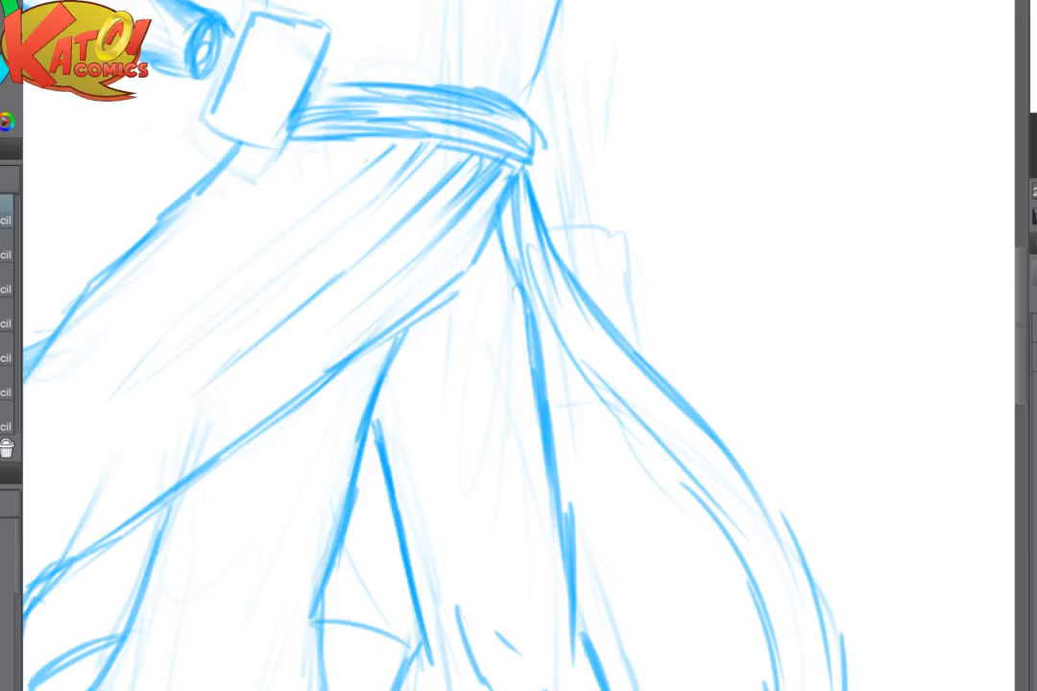
pyautogui.scroll(-5, 428, 319)
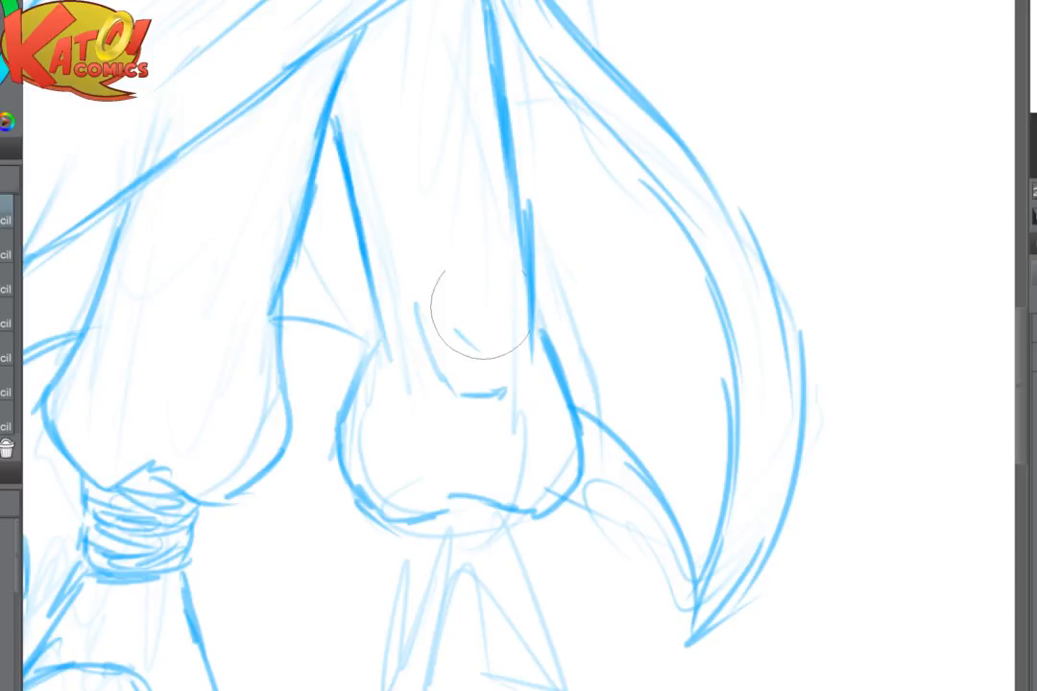
pyautogui.moveTo(427, 320)
pyautogui.mouseDown()
pyautogui.moveTo(424, 292)
pyautogui.moveTo(400, 284)
pyautogui.moveTo(367, 329)
pyautogui.moveTo(407, 324)
pyautogui.mouseUp()
pyautogui.press('p')
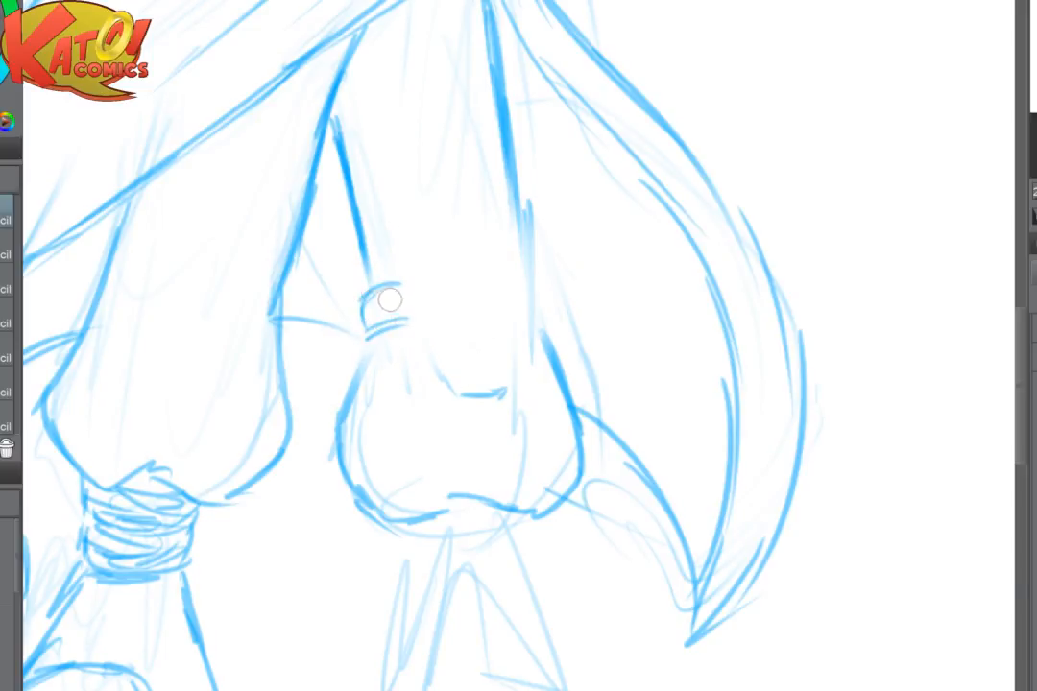
# - Draw an egg-shaped knee pad over the extended arm's side knee, joined to the strap
pyautogui.moveTo(429, 240)
pyautogui.mouseDown()
pyautogui.moveTo(410, 312)
pyautogui.moveTo(440, 371)
pyautogui.moveTo(525, 371)
pyautogui.moveTo(551, 319)
pyautogui.moveTo(544, 266)
pyautogui.mouseUp()
pyautogui.moveTo(433, 209)
pyautogui.mouseDown()
pyautogui.moveTo(462, 189)
pyautogui.moveTo(497, 198)
pyautogui.moveTo(536, 250)
pyautogui.mouseUp()
pyautogui.moveTo(498, 197); pyautogui.dragTo(545, 270)
pyautogui.moveTo(616, 469); pyautogui.dragTo(710, 472)
pyautogui.moveTo(484, 288); pyautogui.dragTo(505, 285)
pyautogui.moveTo(352, 306); pyautogui.dragTo(393, 320)
# - Fade the hip arm's side knee lines and draw a matching egg-shaped knee pad with straps around that leg
pyautogui.press('e')
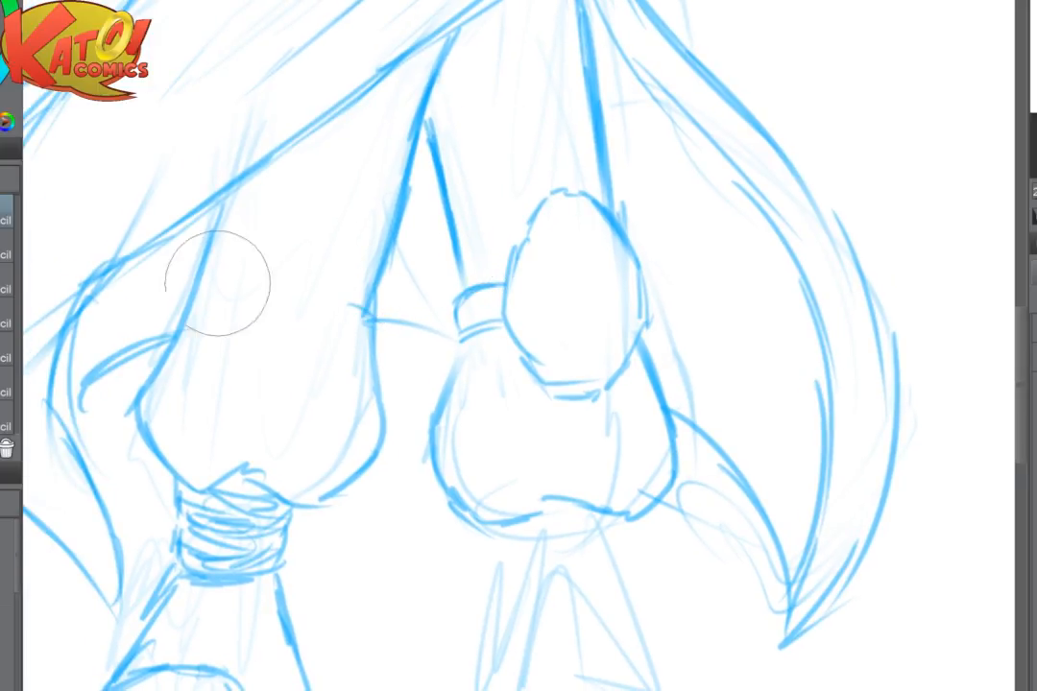
pyautogui.moveTo(217, 282); pyautogui.dragTo(344, 342)
pyautogui.press('p')
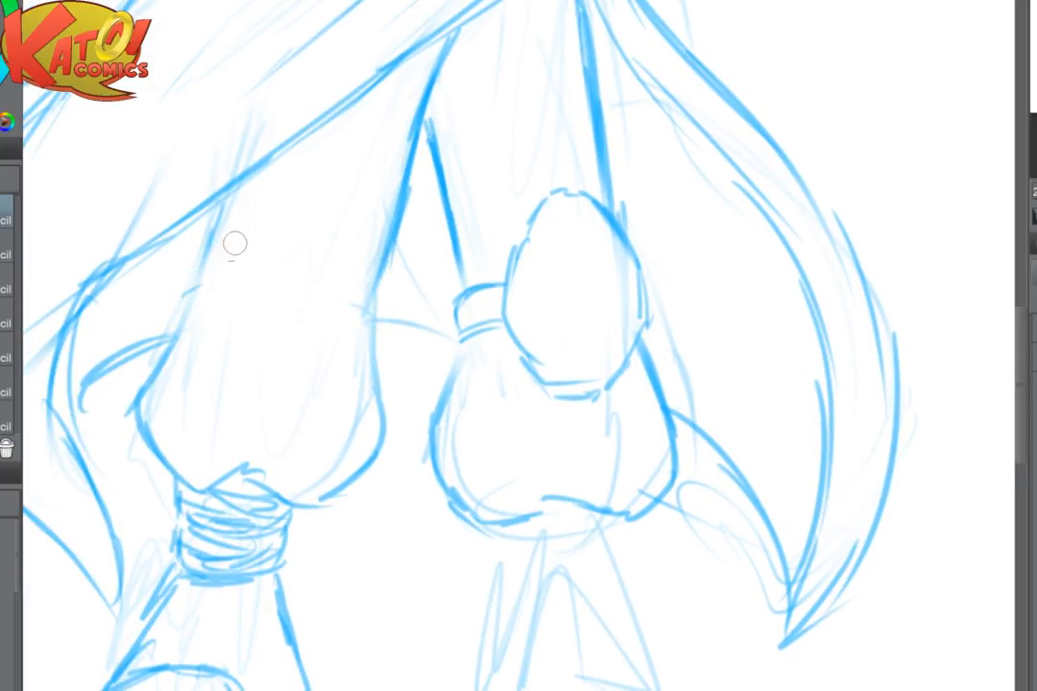
pyautogui.moveTo(233, 235)
pyautogui.mouseDown()
pyautogui.moveTo(197, 305)
pyautogui.moveTo(201, 376)
pyautogui.moveTo(273, 383)
pyautogui.mouseUp()
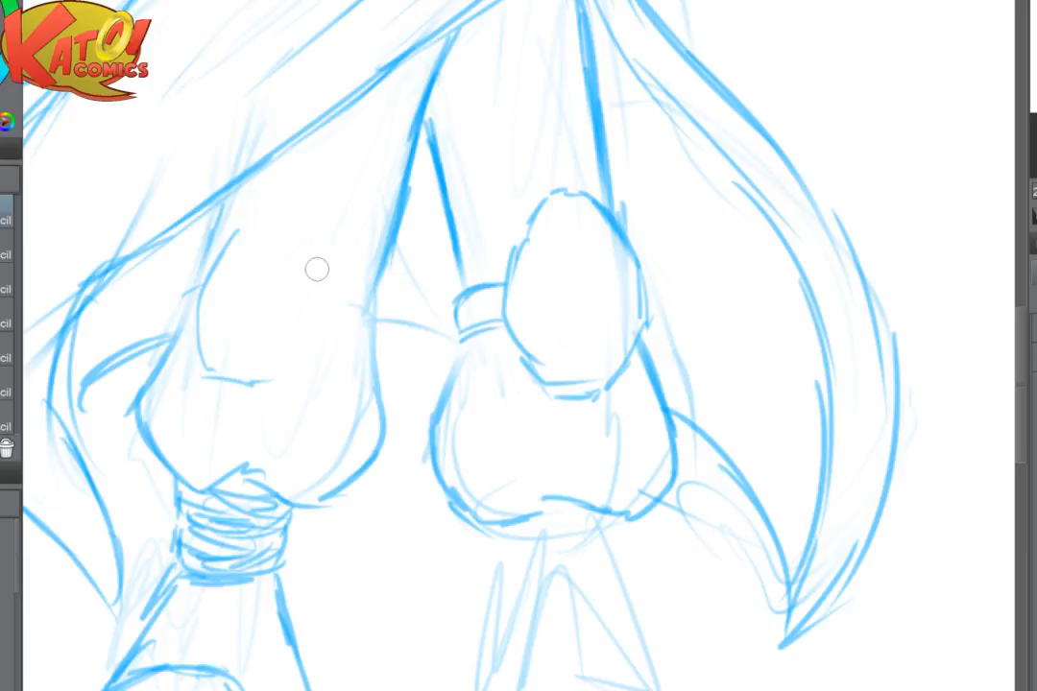
pyautogui.moveTo(319, 253); pyautogui.dragTo(314, 334)
pyautogui.moveTo(321, 288)
pyautogui.mouseDown()
pyautogui.moveTo(317, 235)
pyautogui.moveTo(273, 194)
pyautogui.moveTo(222, 226)
pyautogui.moveTo(178, 303)
pyautogui.moveTo(185, 330)
pyautogui.moveTo(372, 286)
pyautogui.moveTo(383, 305)
pyautogui.mouseUp()
pyautogui.moveTo(322, 318)
pyautogui.mouseDown()
pyautogui.moveTo(355, 326)
pyautogui.moveTo(382, 308)
pyautogui.mouseUp()
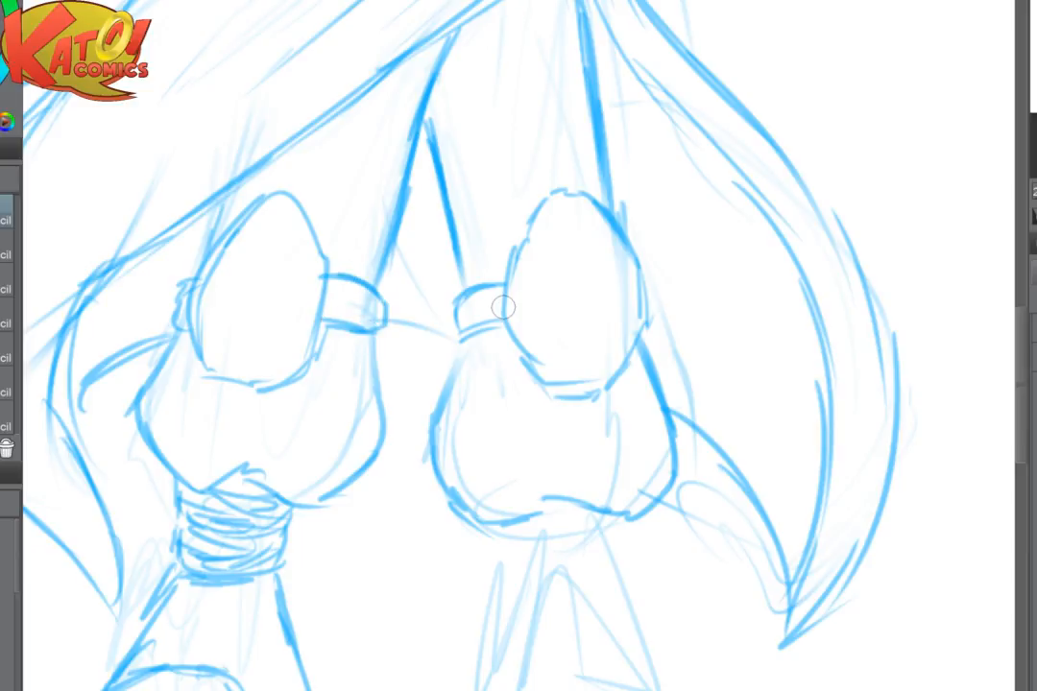
# - Add inner contour lines to both knee pads and six small dots on the hip arm's side pad
pyautogui.moveTo(289, 219)
pyautogui.mouseDown()
pyautogui.moveTo(309, 266)
pyautogui.moveTo(299, 325)
pyautogui.moveTo(278, 350)
pyautogui.mouseUp()
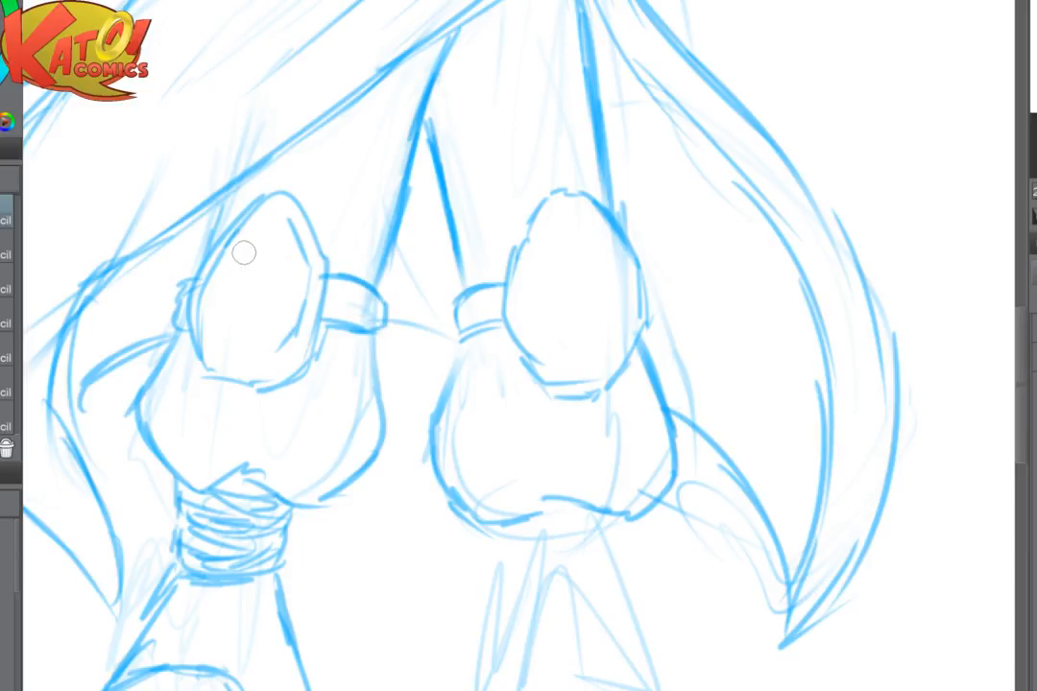
pyautogui.click(244, 253)
pyautogui.click(255, 255)
pyautogui.click(240, 274)
pyautogui.click(263, 275)
pyautogui.click(232, 292)
pyautogui.click(256, 295)
pyautogui.moveTo(561, 230); pyautogui.dragTo(544, 303)
pyautogui.moveTo(557, 313); pyautogui.dragTo(594, 351)
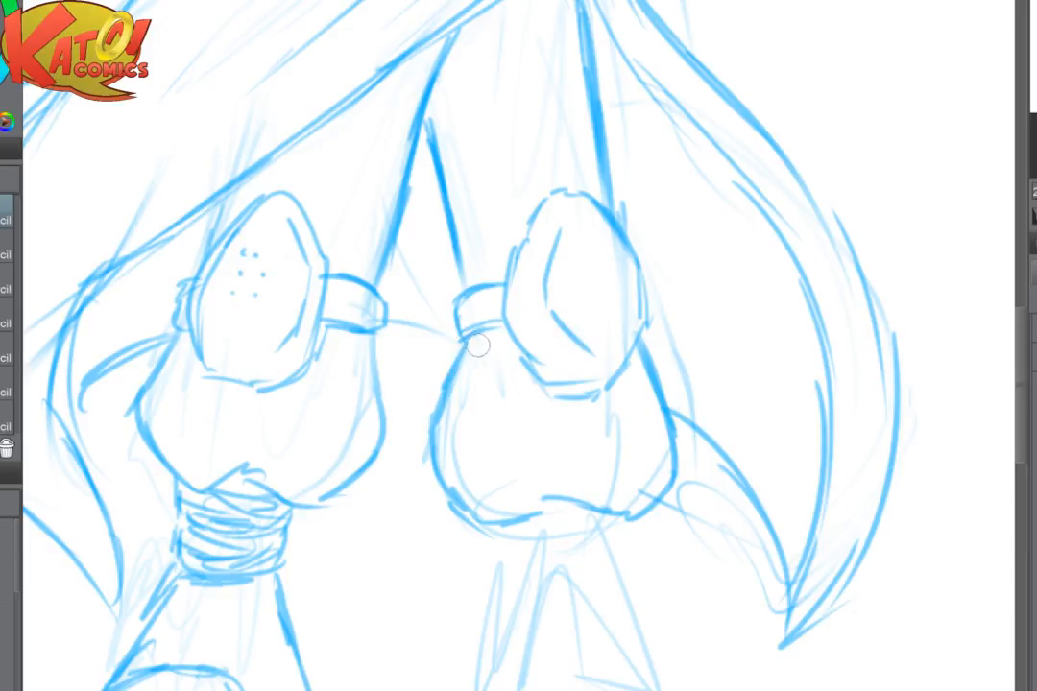
# - Fade the head's construction circles and the face's guide cross to a faint underdrawing
pyautogui.scroll(-2, 509, 319)
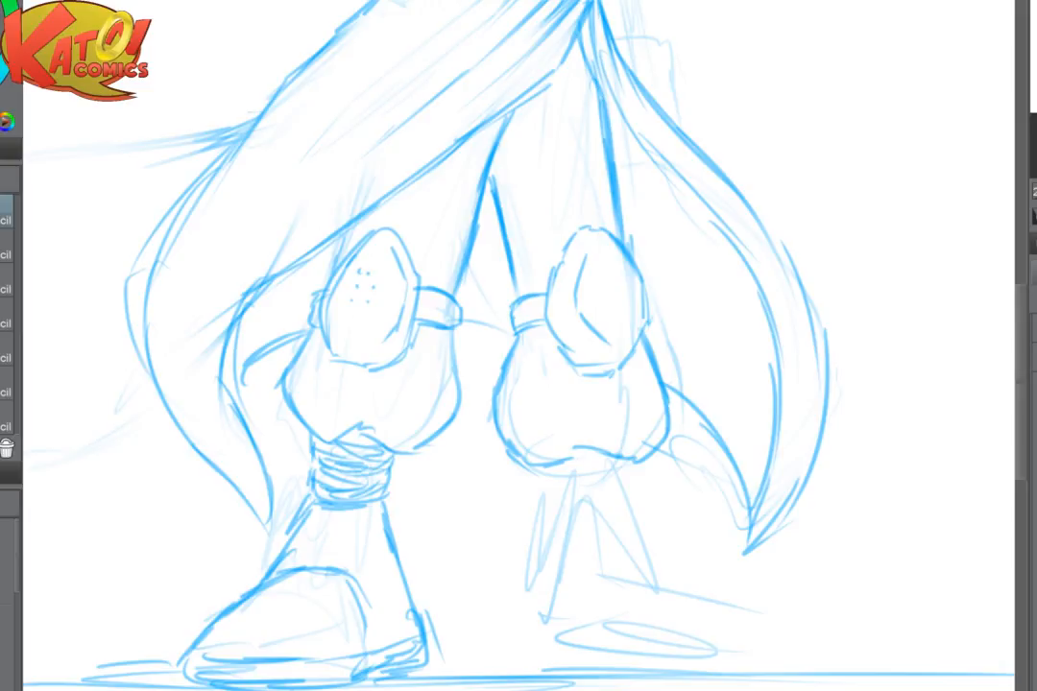
pyautogui.moveTo(518, 19); pyautogui.dragTo(544, 687)
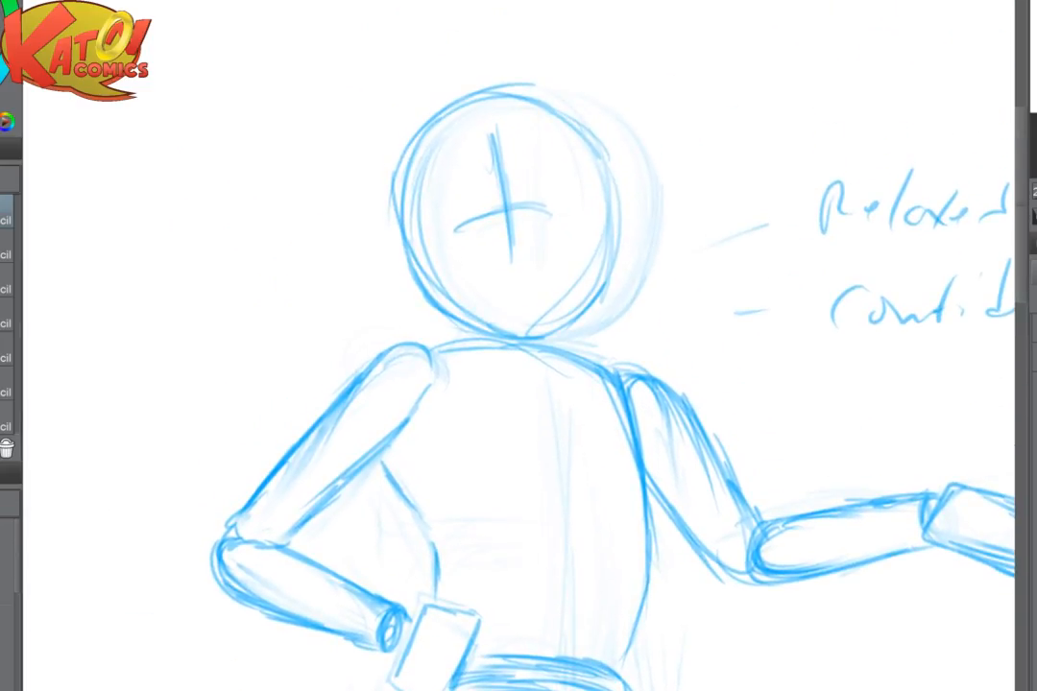
pyautogui.moveTo(502, 127)
pyautogui.mouseDown()
pyautogui.moveTo(403, 252)
pyautogui.moveTo(575, 133)
pyautogui.moveTo(633, 249)
pyautogui.moveTo(535, 134)
pyautogui.moveTo(479, 227)
pyautogui.mouseUp()
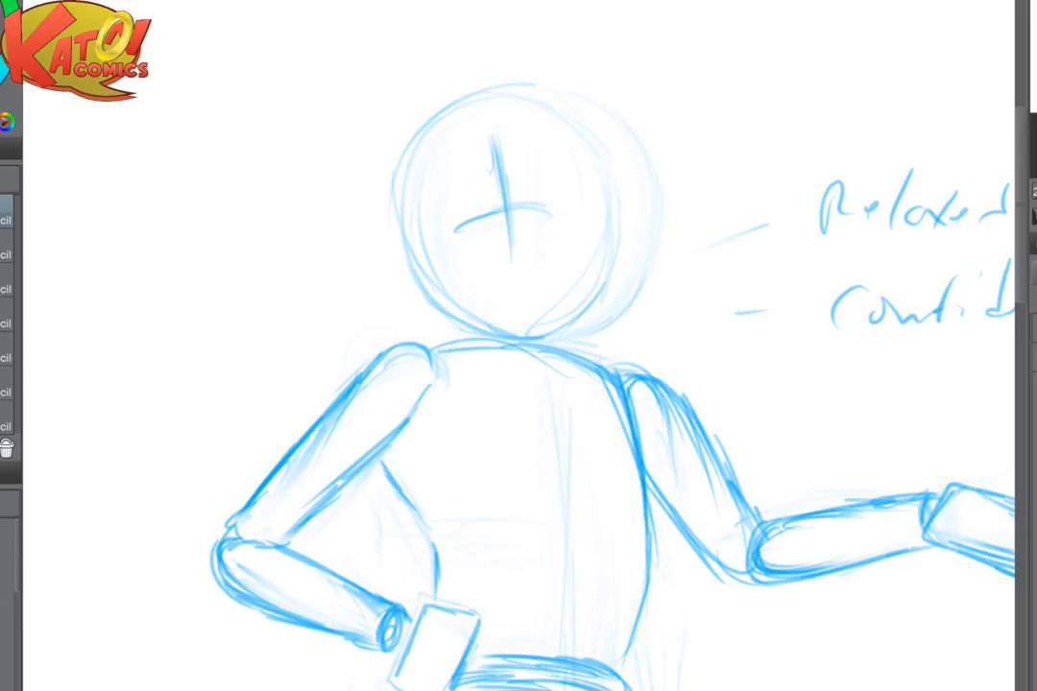
pyautogui.moveTo(479, 227); pyautogui.dragTo(312, 305)
pyautogui.moveTo(317, 146); pyautogui.dragTo(324, 382)
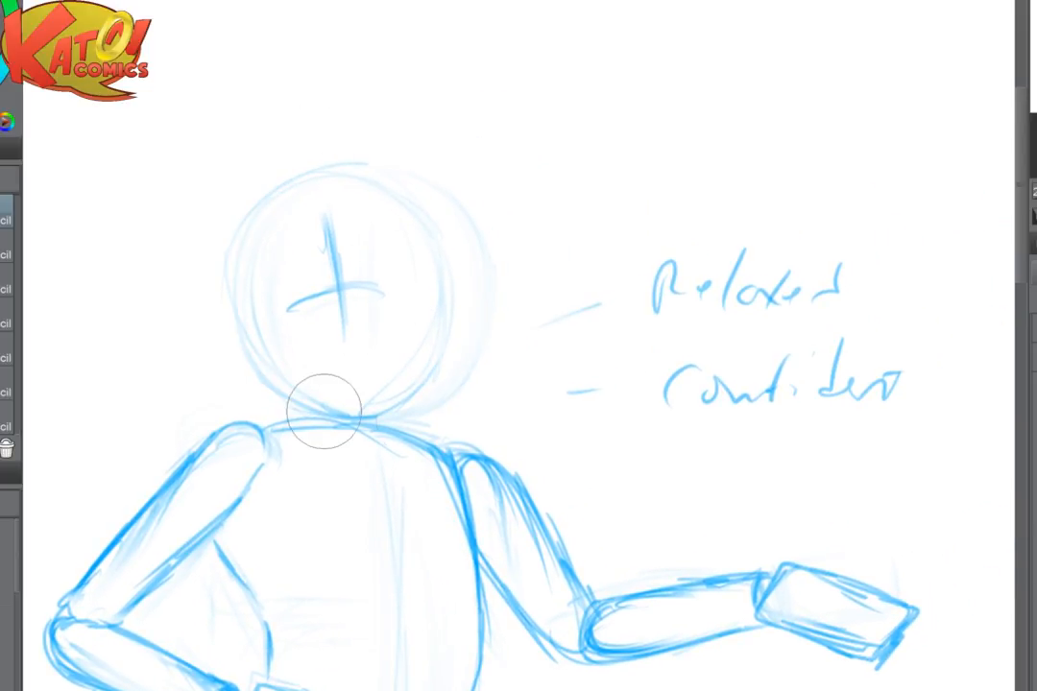
pyautogui.scroll(4, 549, 235)
pyautogui.moveTo(538, 288)
pyautogui.mouseDown()
pyautogui.moveTo(621, 290)
pyautogui.moveTo(661, 273)
pyautogui.mouseUp()
pyautogui.moveTo(242, 171)
pyautogui.mouseDown()
pyautogui.moveTo(349, 399)
pyautogui.moveTo(173, 382)
pyautogui.moveTo(121, 417)
pyautogui.mouseUp()
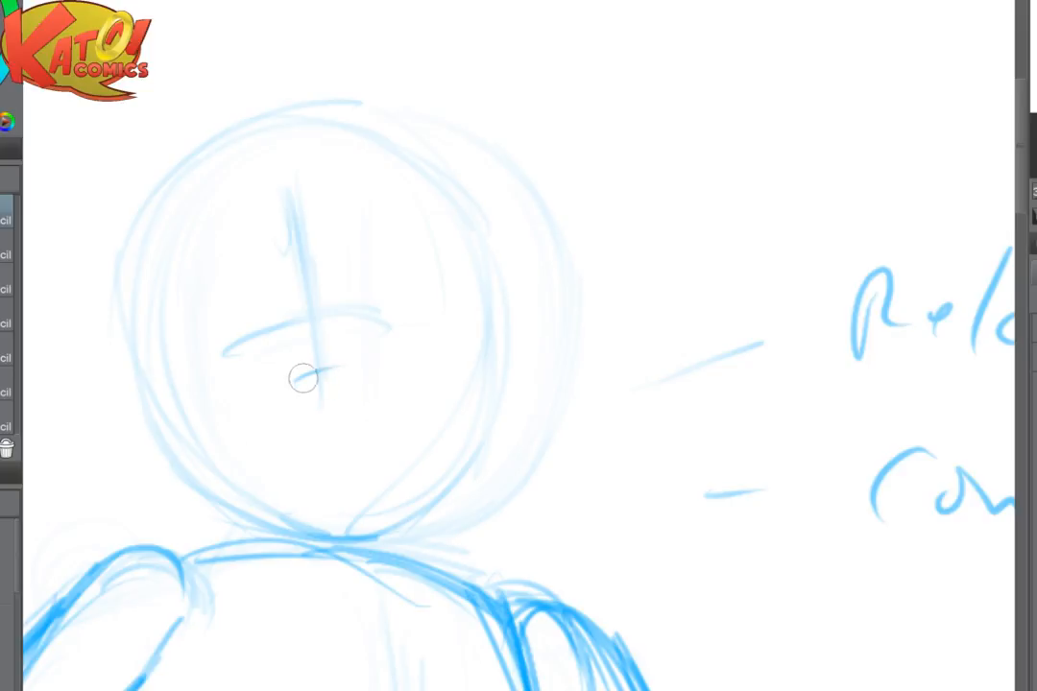
# - Draw a wavy cheek line with a central arc across the lower face and darken the jaw on the hip arm's side
pyautogui.moveTo(295, 381); pyautogui.dragTo(340, 369)
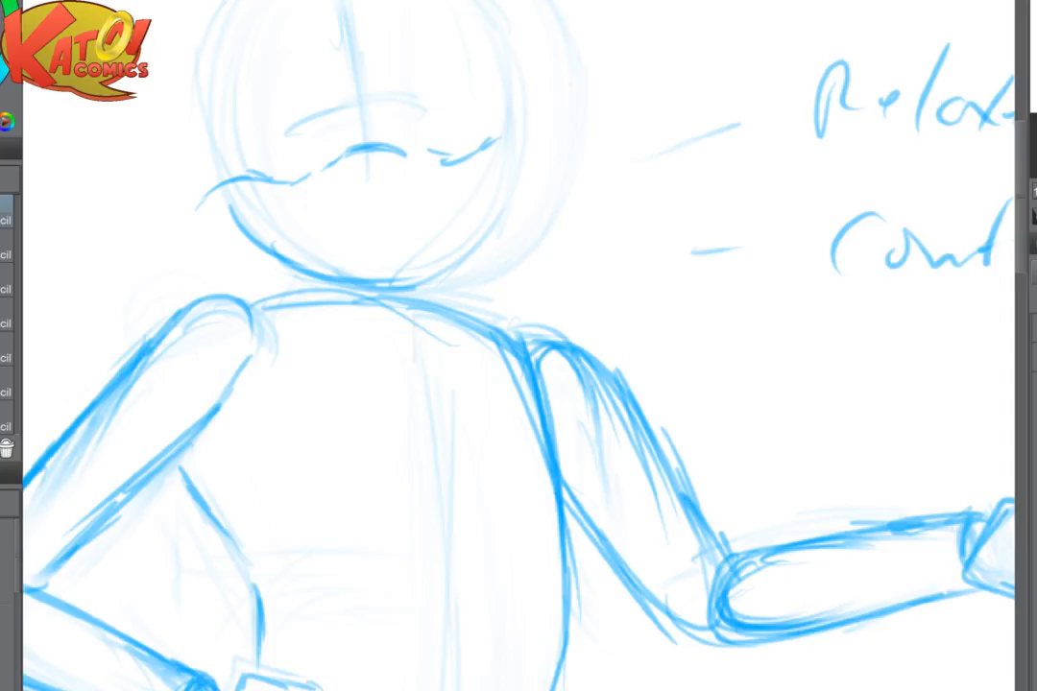
pyautogui.moveTo(447, 349); pyautogui.dragTo(486, 377)
pyautogui.moveTo(466, 322); pyautogui.dragTo(430, 479)
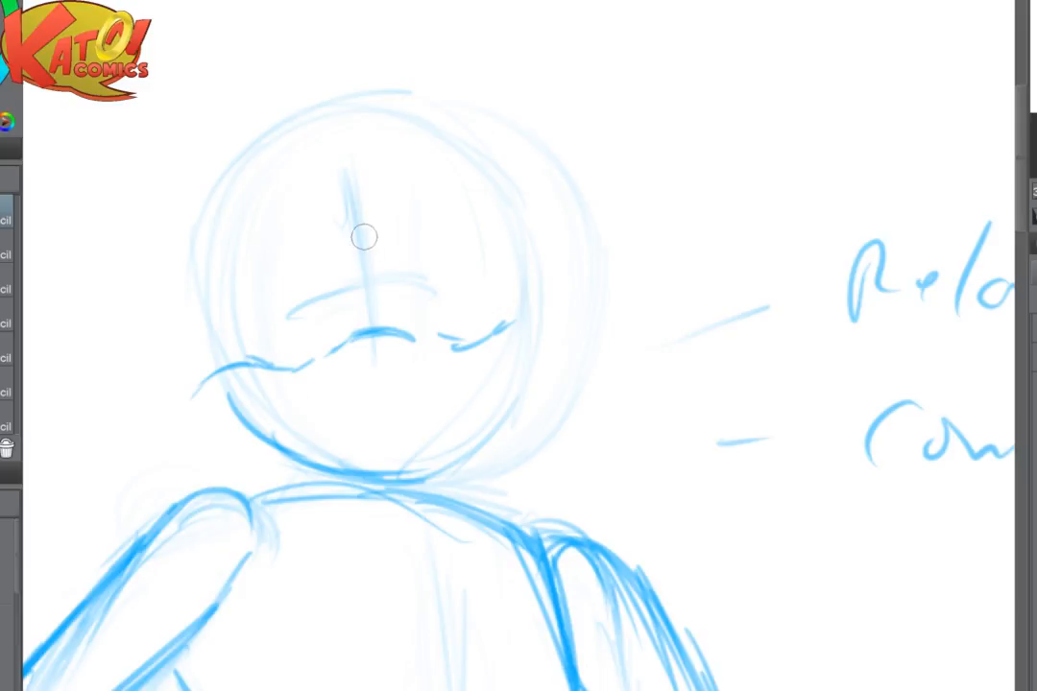
# - Sketch the narrowed eye on the extended arm's side with a slanted upper lid and curved outer edge
pyautogui.moveTo(383, 240)
pyautogui.mouseDown()
pyautogui.moveTo(381, 284)
pyautogui.moveTo(390, 241)
pyautogui.mouseUp()
pyautogui.moveTo(387, 312); pyautogui.dragTo(399, 233)
pyautogui.moveTo(387, 290); pyautogui.dragTo(416, 227)
pyautogui.moveTo(386, 288)
pyautogui.mouseDown()
pyautogui.moveTo(424, 251)
pyautogui.moveTo(500, 246)
pyautogui.moveTo(492, 309)
pyautogui.mouseUp()
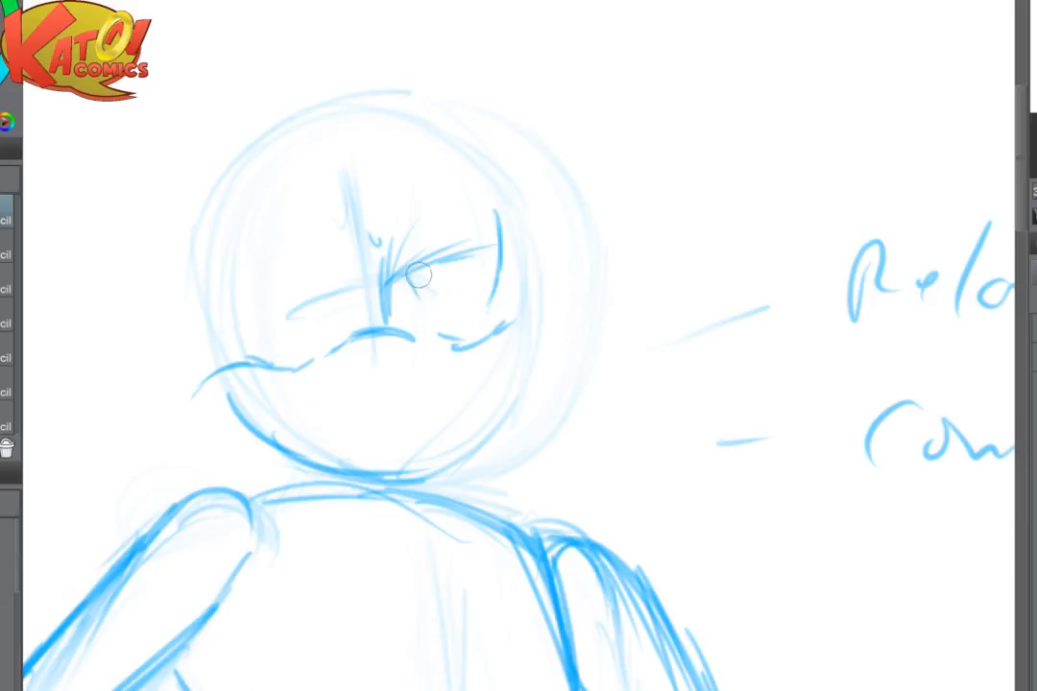
# - Draw the half-lidded eye on the hip arm's side, add raised brow lines, and sketch pupils in both eyes
pyautogui.moveTo(337, 279); pyautogui.dragTo(342, 322)
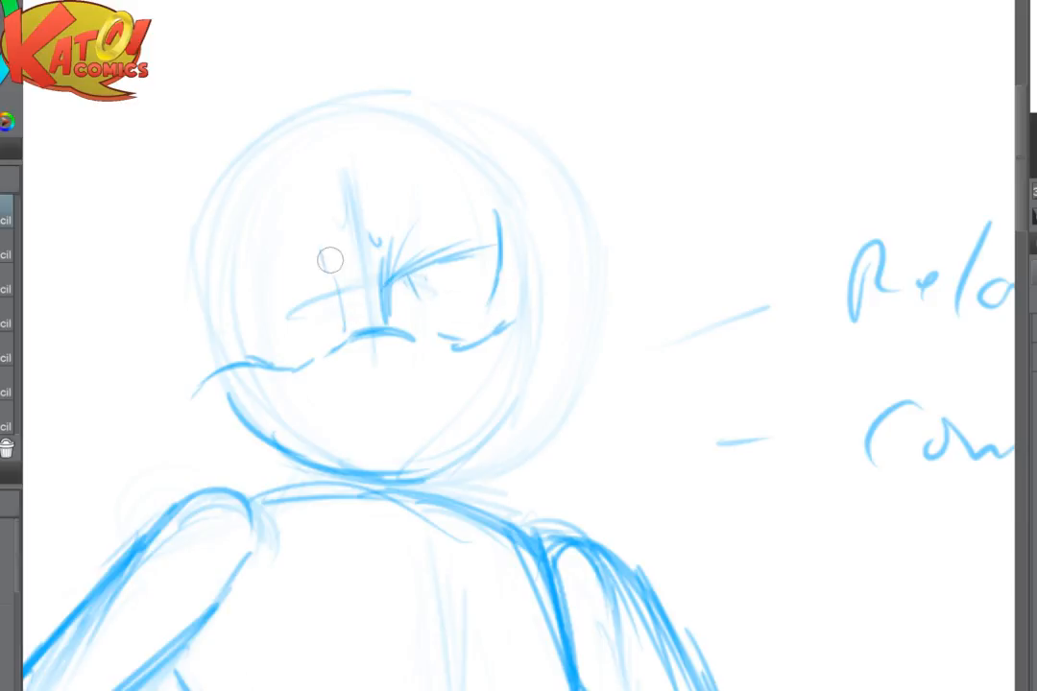
pyautogui.moveTo(325, 246); pyautogui.dragTo(329, 288)
pyautogui.moveTo(229, 271); pyautogui.dragTo(244, 344)
pyautogui.moveTo(254, 224)
pyautogui.mouseDown()
pyautogui.moveTo(306, 243)
pyautogui.moveTo(338, 295)
pyautogui.mouseUp()
pyautogui.moveTo(325, 162)
pyautogui.mouseDown()
pyautogui.moveTo(305, 201)
pyautogui.moveTo(266, 203)
pyautogui.moveTo(333, 240)
pyautogui.mouseUp()
pyautogui.moveTo(420, 275)
pyautogui.mouseDown()
pyautogui.moveTo(451, 284)
pyautogui.moveTo(554, 255)
pyautogui.mouseUp()
pyautogui.moveTo(384, 308)
pyautogui.mouseDown()
pyautogui.moveTo(334, 321)
pyautogui.moveTo(384, 308)
pyautogui.moveTo(311, 308)
pyautogui.moveTo(280, 346)
pyautogui.moveTo(318, 304)
pyautogui.moveTo(300, 330)
pyautogui.moveTo(398, 272)
pyautogui.moveTo(318, 364)
pyautogui.mouseUp()
pyautogui.moveTo(326, 303); pyautogui.dragTo(333, 331)
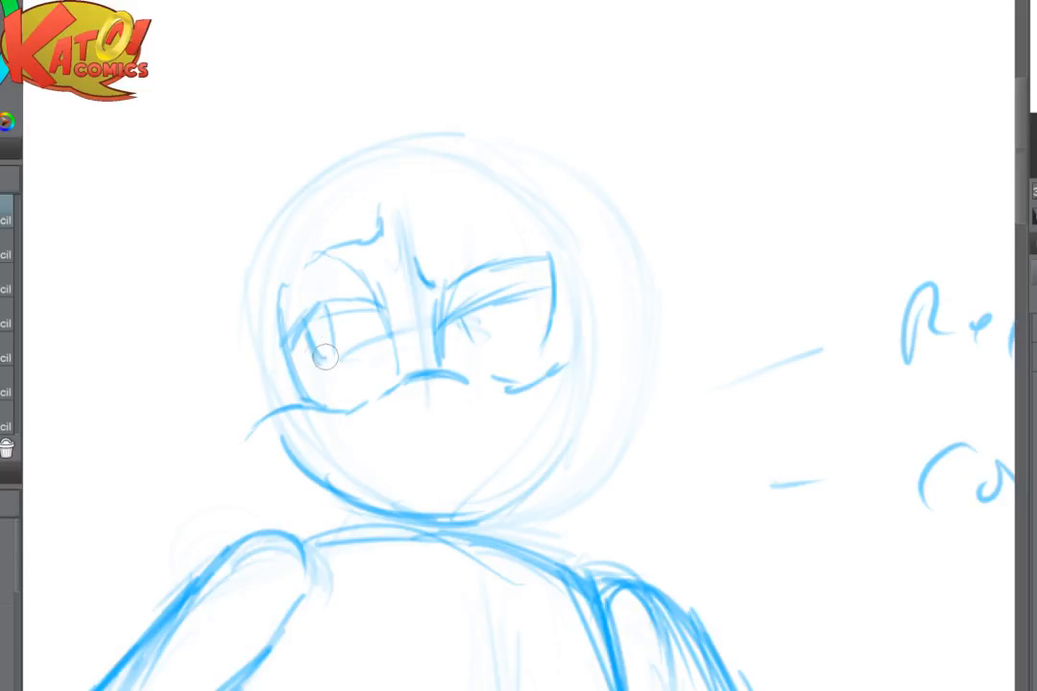
pyautogui.moveTo(461, 312)
pyautogui.mouseDown()
pyautogui.moveTo(465, 331)
pyautogui.moveTo(485, 336)
pyautogui.mouseUp()
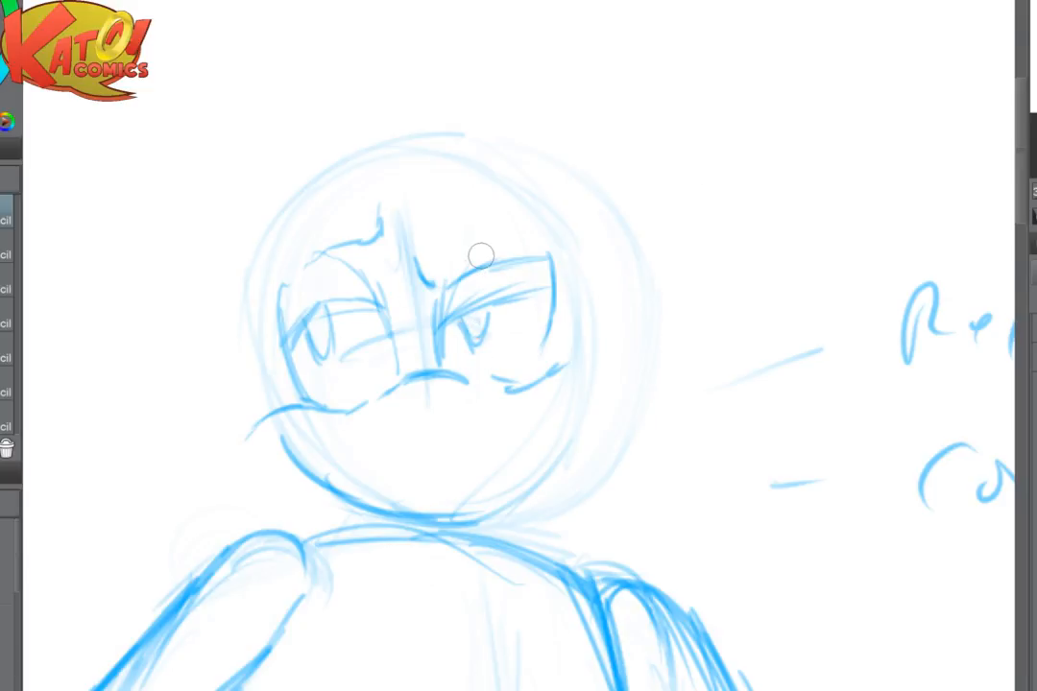
# - Add a small curved crease above the raised brow and strengthen the arc at the crown of the head
pyautogui.scroll(-5, 614, 269)
pyautogui.scroll(4, 655, 342)
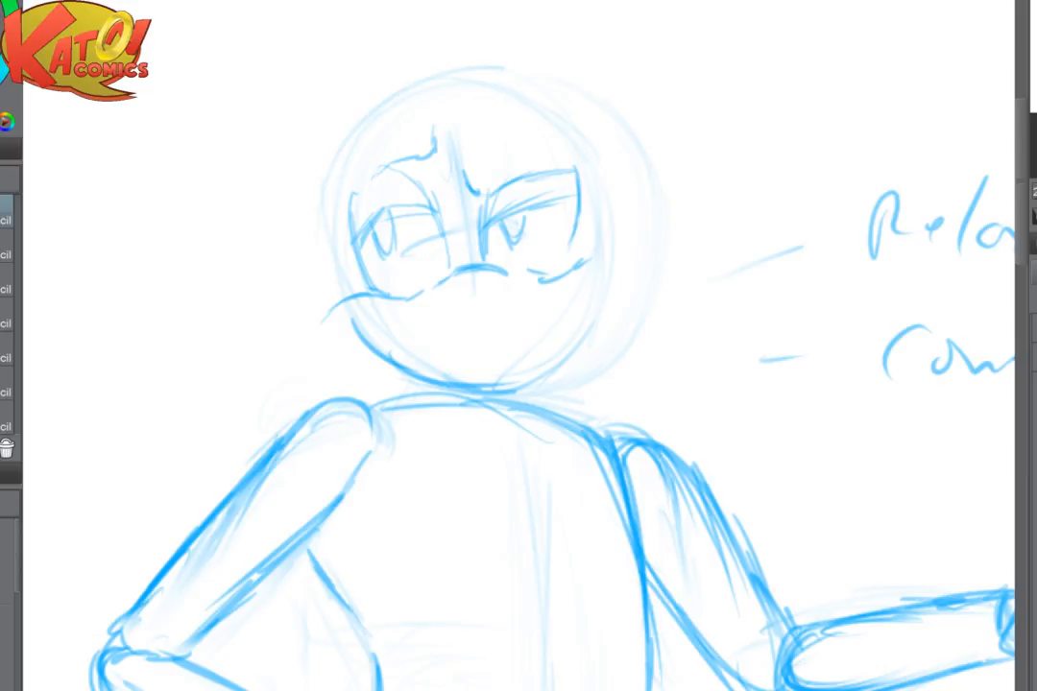
pyautogui.moveTo(740, 245); pyautogui.dragTo(755, 475)
pyautogui.scroll(3, 652, 416)
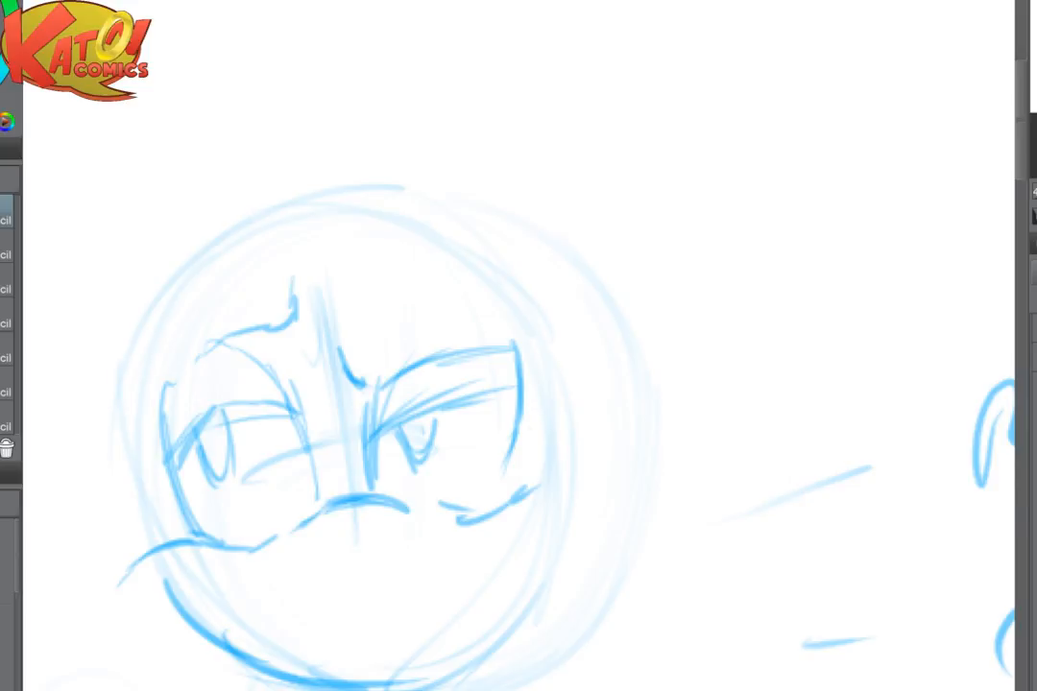
pyautogui.moveTo(519, 384); pyautogui.dragTo(555, 411)
pyautogui.moveTo(313, 232); pyautogui.dragTo(367, 261)
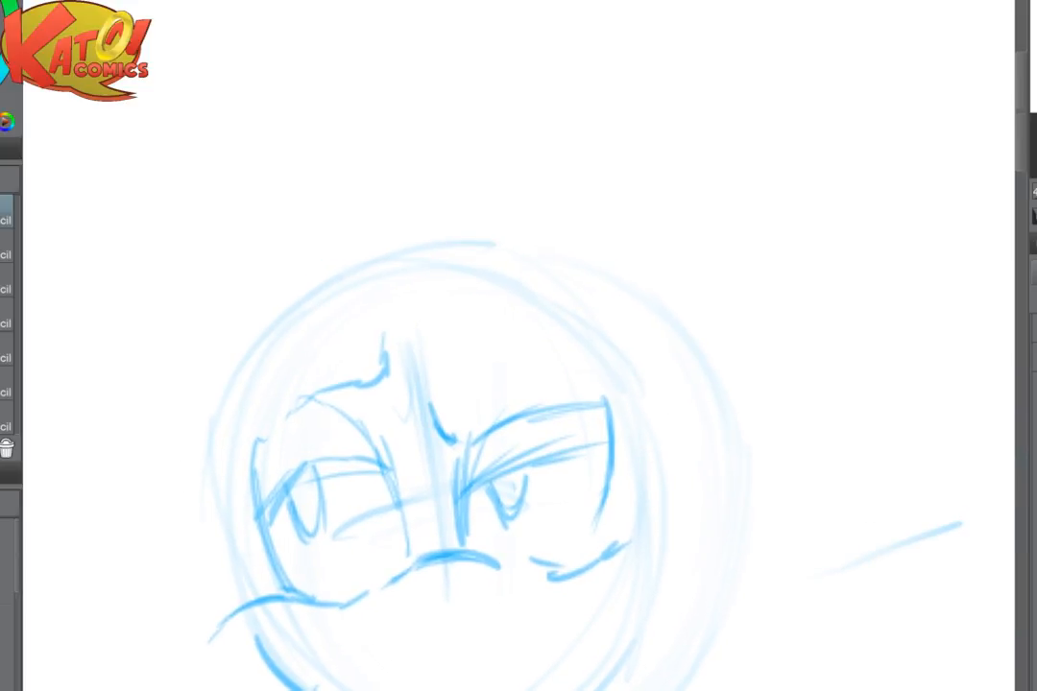
pyautogui.moveTo(355, 342)
pyautogui.mouseDown()
pyautogui.moveTo(375, 319)
pyautogui.moveTo(400, 326)
pyautogui.mouseUp()
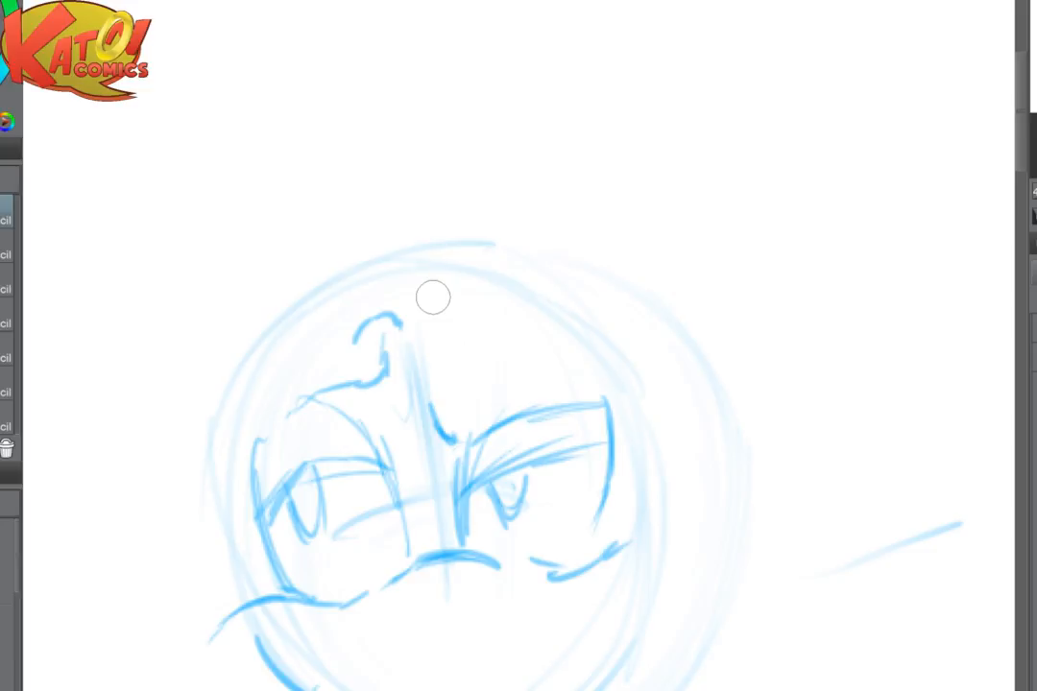
pyautogui.moveTo(343, 255)
pyautogui.mouseDown()
pyautogui.moveTo(405, 235)
pyautogui.moveTo(390, 243)
pyautogui.moveTo(420, 244)
pyautogui.moveTo(341, 261)
pyautogui.moveTo(439, 238)
pyautogui.mouseUp()
pyautogui.moveTo(321, 271)
pyautogui.mouseDown()
pyautogui.moveTo(472, 237)
pyautogui.moveTo(381, 170)
pyautogui.mouseUp()
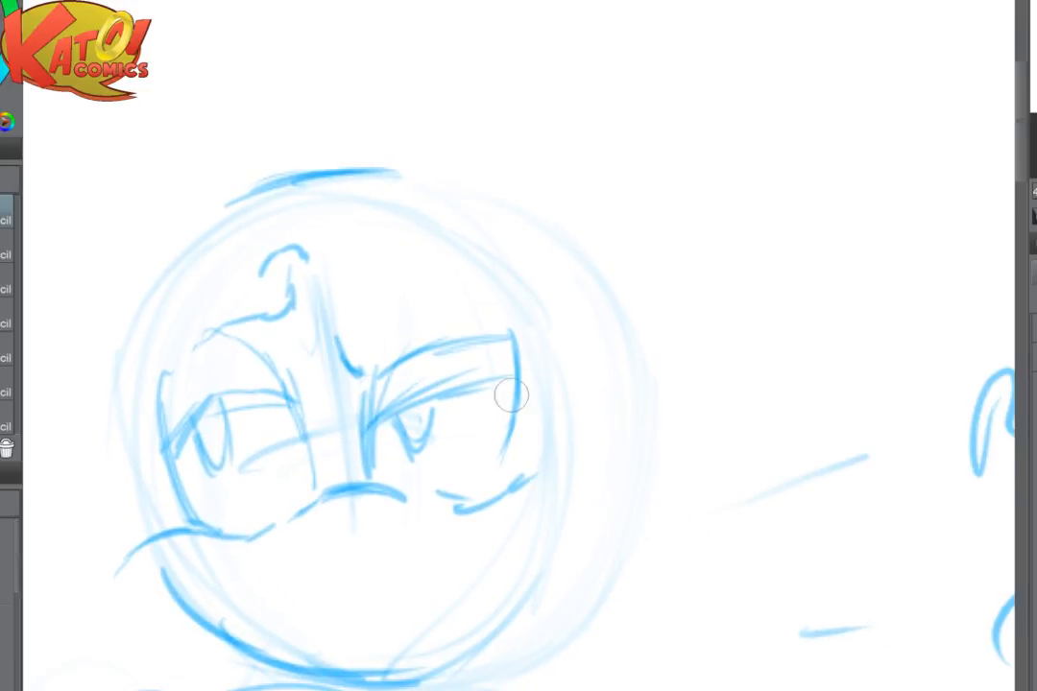
# - Outline the cheek and jaw on the extended arm's side and redraw the opposite jaw as a fuller curve
pyautogui.moveTo(569, 501); pyautogui.dragTo(572, 510)
pyautogui.moveTo(578, 521); pyautogui.dragTo(546, 611)
pyautogui.moveTo(576, 562); pyautogui.dragTo(470, 668)
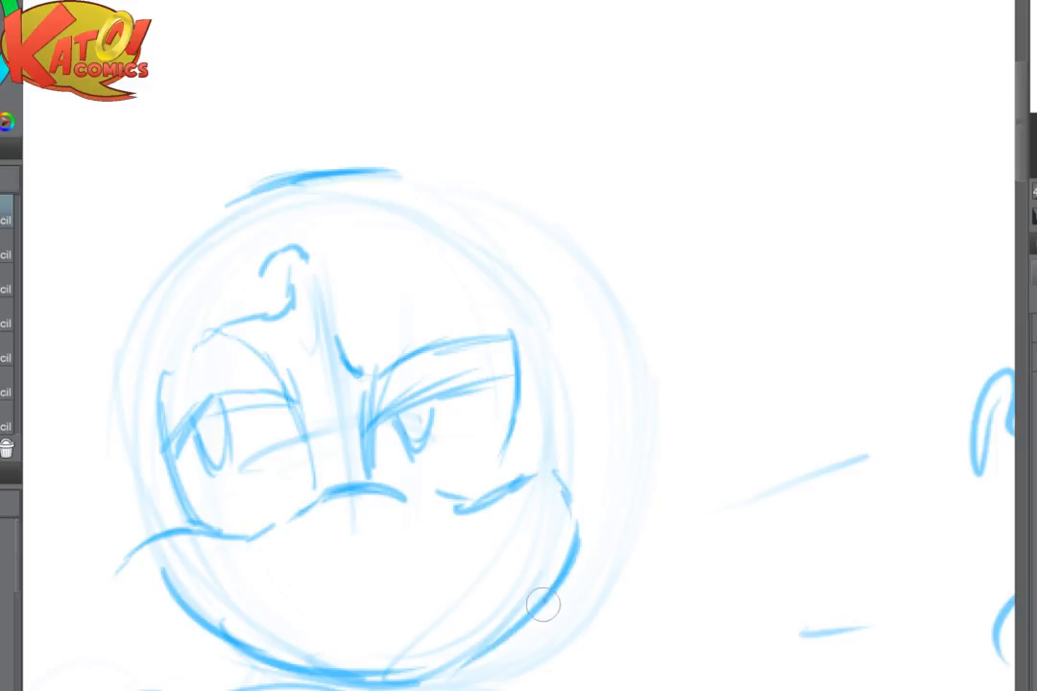
pyautogui.moveTo(542, 605); pyautogui.dragTo(428, 677)
pyautogui.moveTo(147, 548)
pyautogui.mouseDown()
pyautogui.moveTo(190, 610)
pyautogui.moveTo(191, 573)
pyautogui.moveTo(145, 604)
pyautogui.moveTo(122, 585)
pyautogui.moveTo(220, 620)
pyautogui.mouseUp()
pyautogui.press('e')
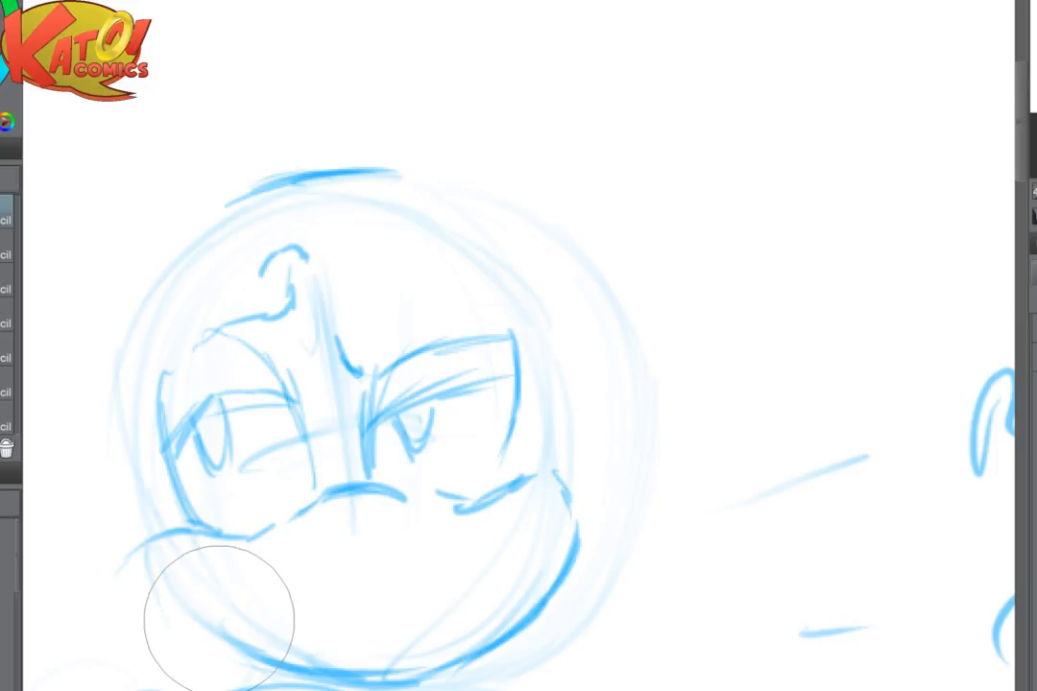
pyautogui.press('p')
pyautogui.moveTo(184, 531)
pyautogui.mouseDown()
pyautogui.moveTo(162, 578)
pyautogui.moveTo(284, 674)
pyautogui.moveTo(405, 682)
pyautogui.mouseUp()
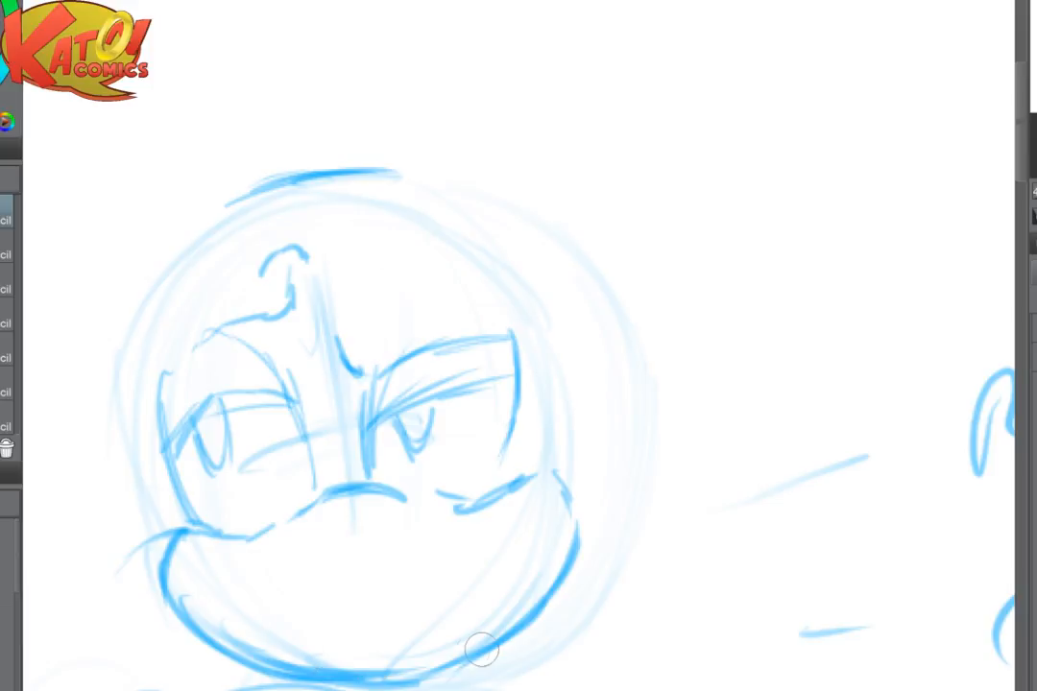
# - Darken the outer side of the face on the hip arm's side, just above the cheek
pyautogui.hotkey('ctrl', '-')
pyautogui.hotkey('ctrl', '-')
pyautogui.moveTo(742, 391); pyautogui.dragTo(595, 144)
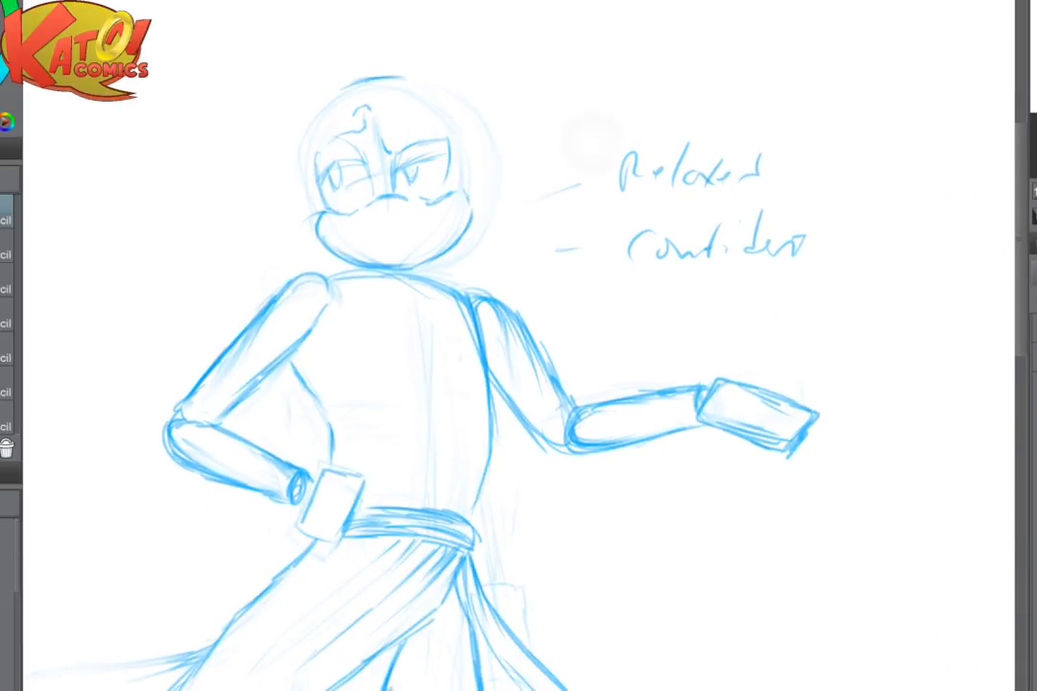
pyautogui.hotkey('ctrl', '+')
pyautogui.hotkey('ctrl', '+')
pyautogui.moveTo(482, 282); pyautogui.dragTo(524, 467)
pyautogui.moveTo(194, 415); pyautogui.dragTo(222, 498)
# - Lasso the head, scale it up slightly, shift it to sit on the shoulders, and clear the selection
pyautogui.scroll(-4, 572, 218)
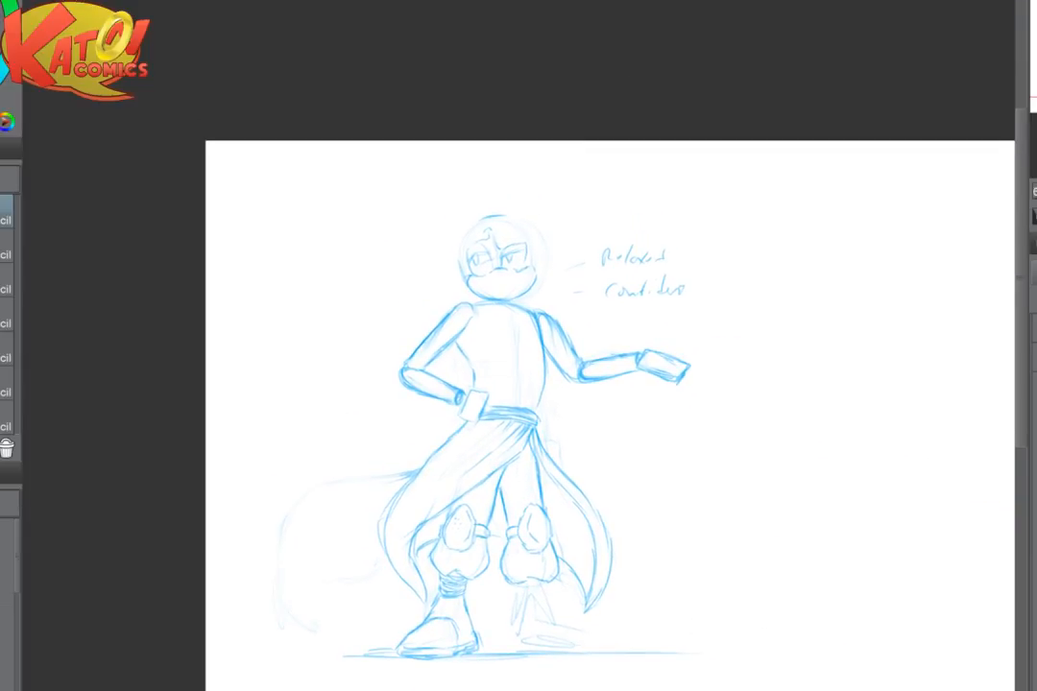
pyautogui.scroll(3, 525, 264)
pyautogui.scroll(1, 595, 173)
pyautogui.moveTo(595, 173); pyautogui.dragTo(550, 188)
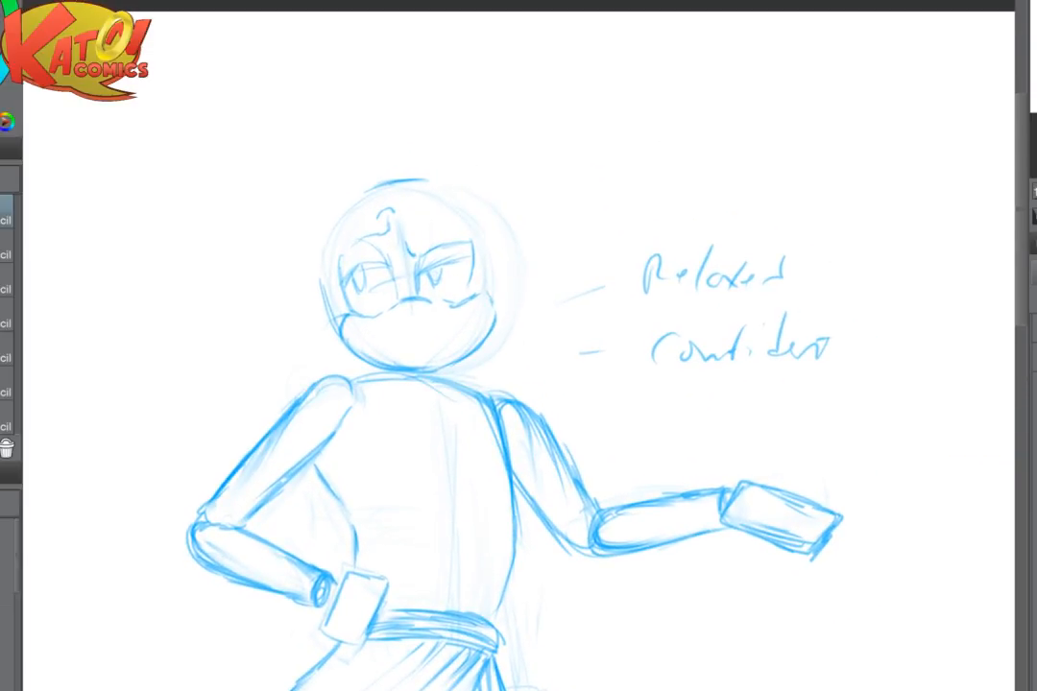
pyautogui.press('m')
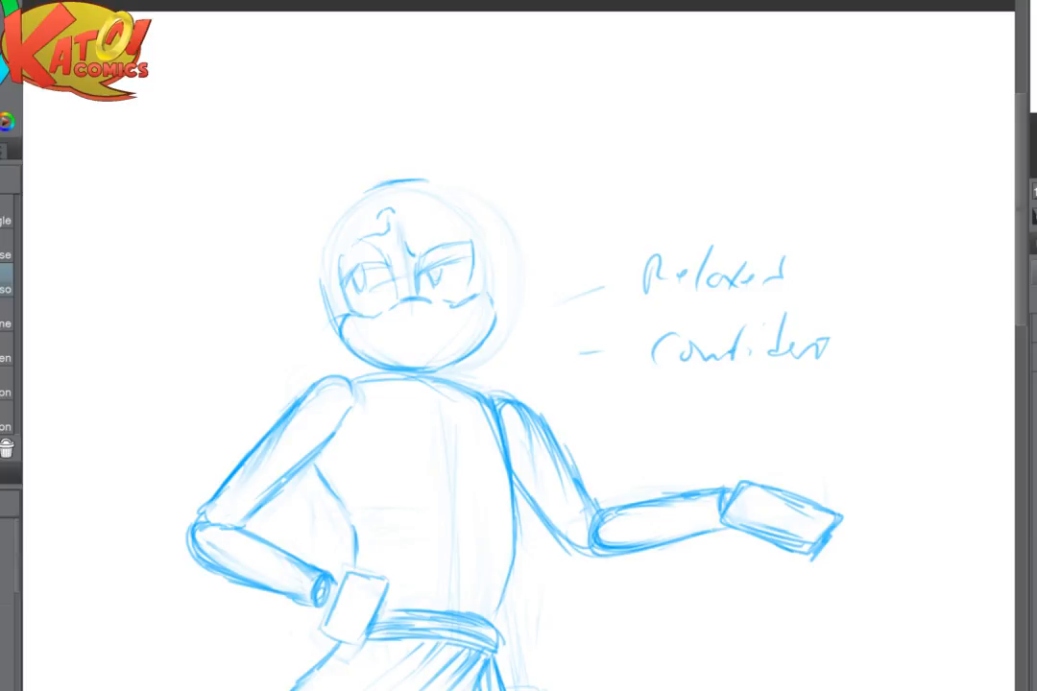
pyautogui.moveTo(290, 204)
pyautogui.mouseDown()
pyautogui.moveTo(294, 324)
pyautogui.moveTo(334, 358)
pyautogui.moveTo(545, 211)
pyautogui.moveTo(322, 153)
pyautogui.mouseUp()
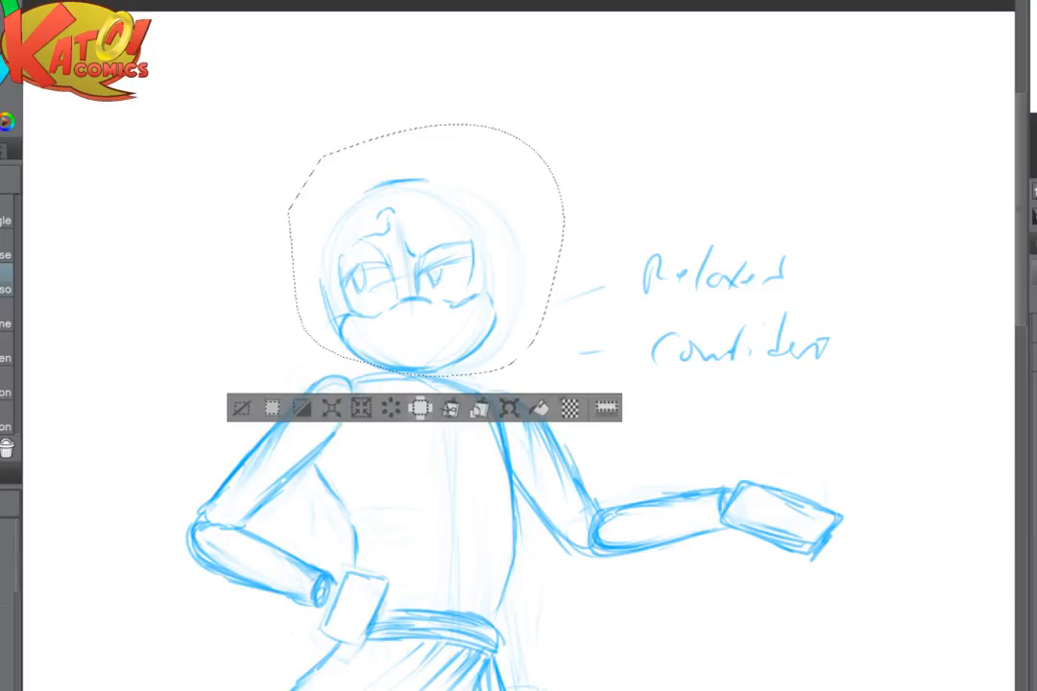
pyautogui.click(509, 408)
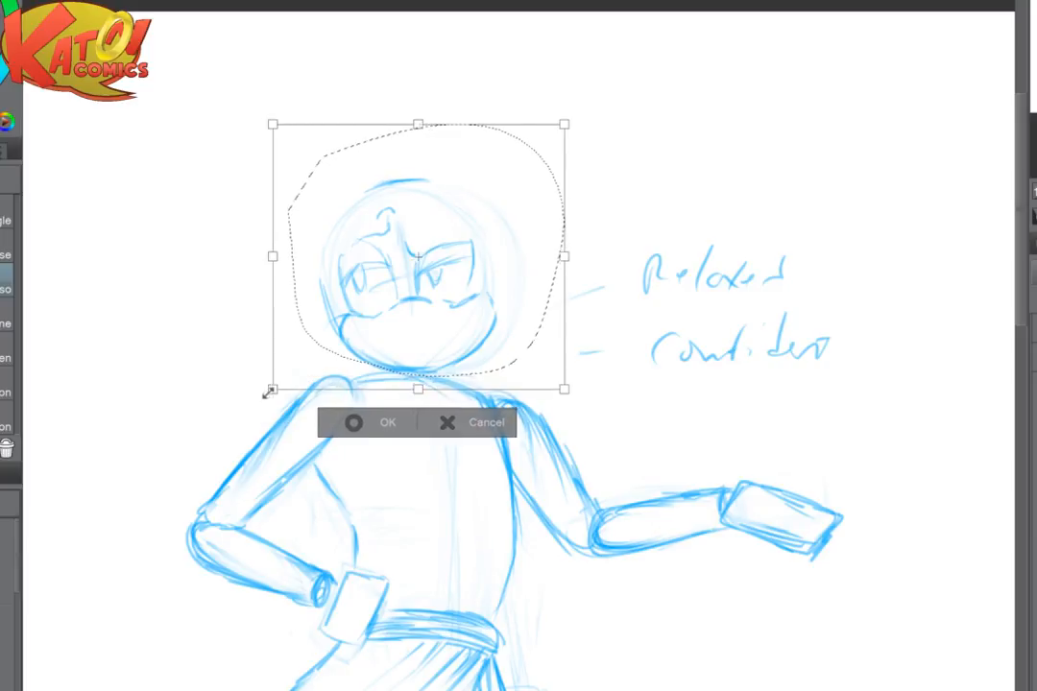
pyautogui.moveTo(267, 393); pyautogui.dragTo(258, 403)
pyautogui.moveTo(483, 317); pyautogui.dragTo(500, 302)
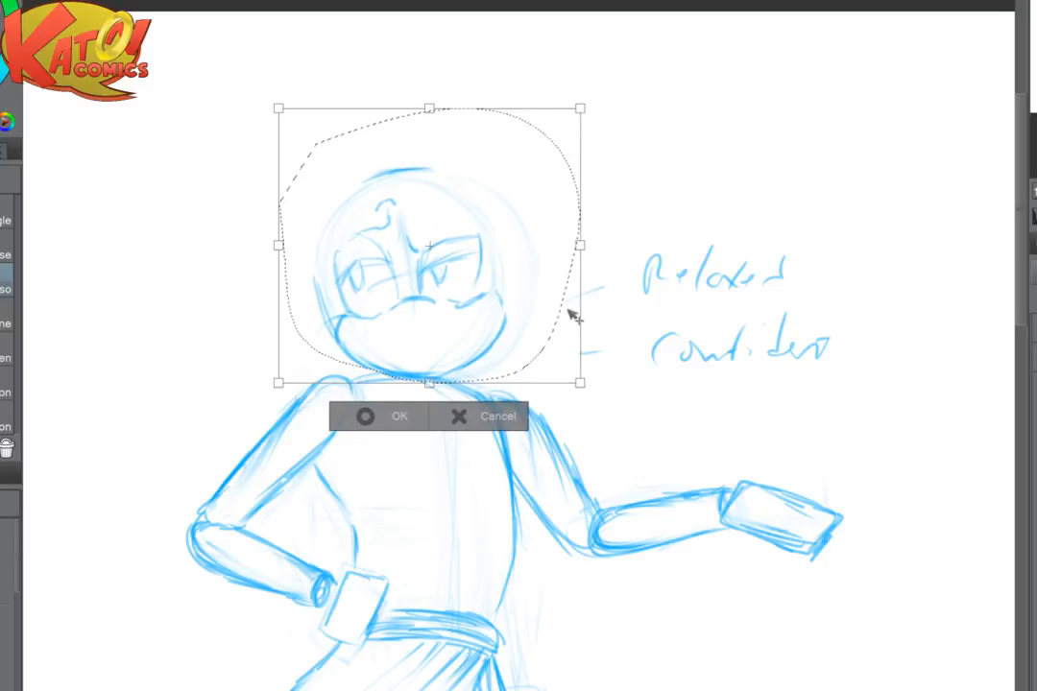
pyautogui.press('Return')
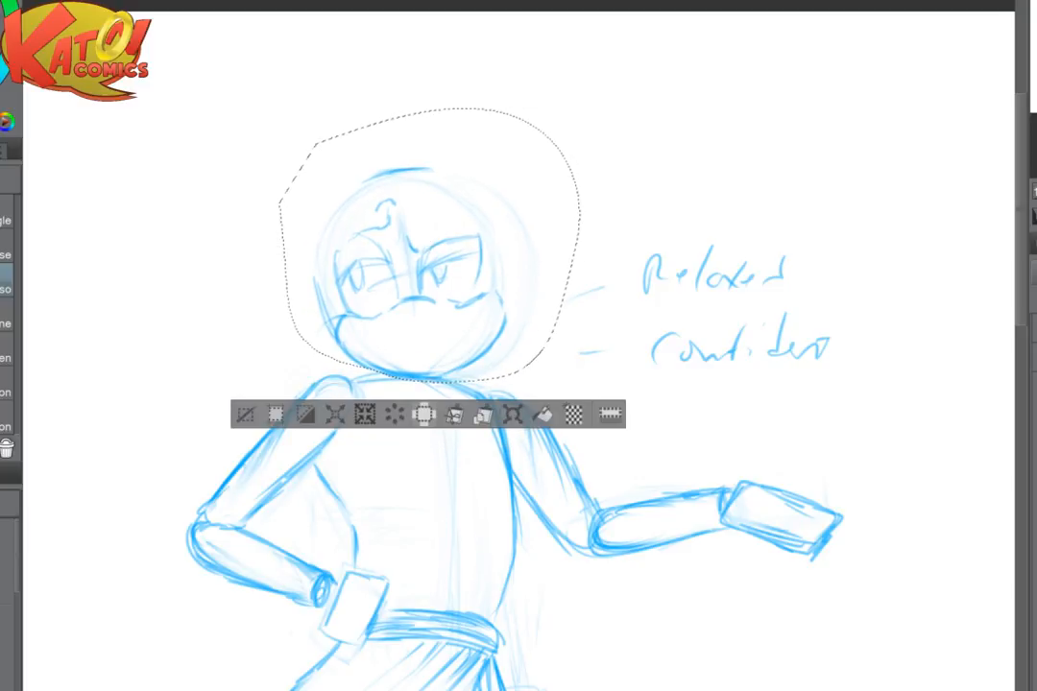
pyautogui.hotkey('ctrl', 'd')
# - Strengthen the crown arc and sketch a tall pointed ear and outer head contour on the extended arm's side
pyautogui.press('p')
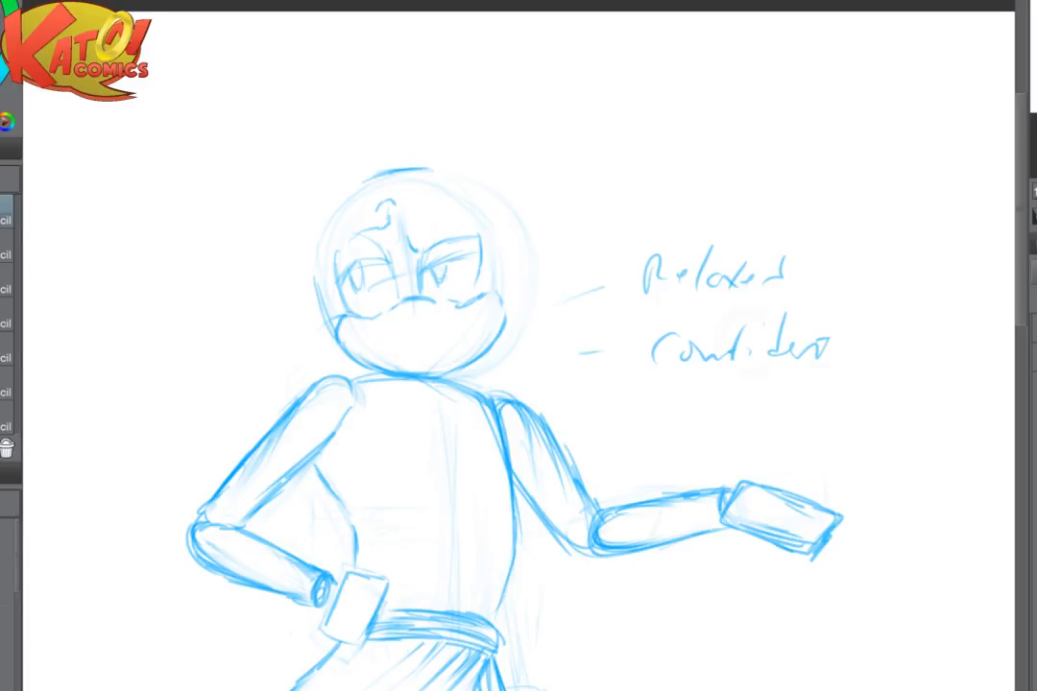
pyautogui.scroll(3, 715, 408)
pyautogui.moveTo(346, 87); pyautogui.dragTo(685, 367)
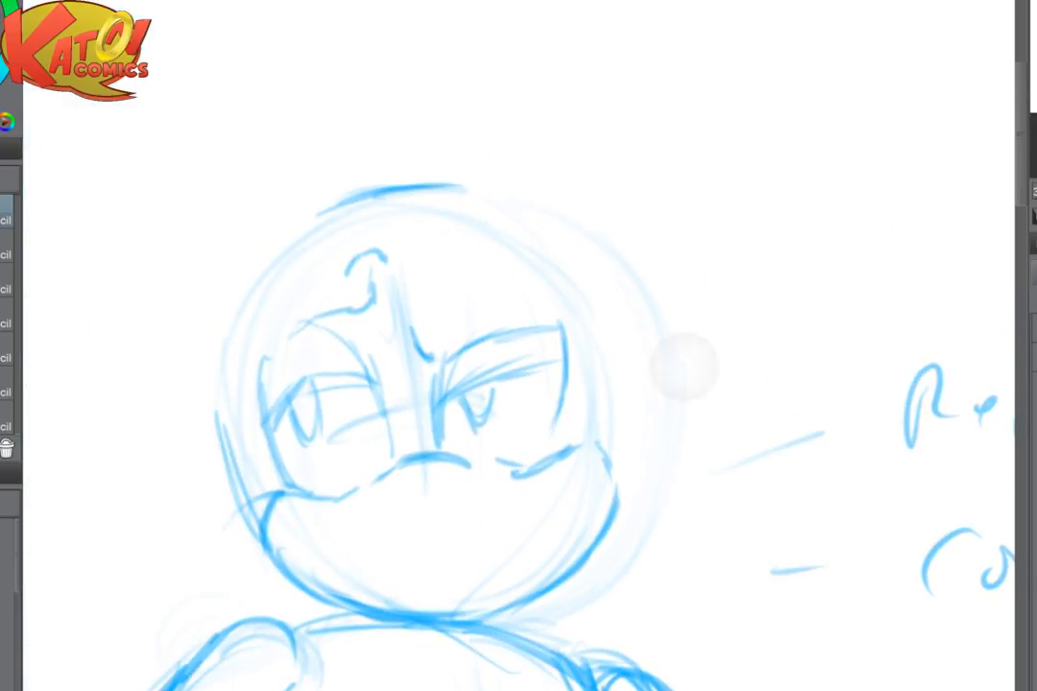
pyautogui.scroll(1, 683, 366)
pyautogui.scroll(-2, 715, 399)
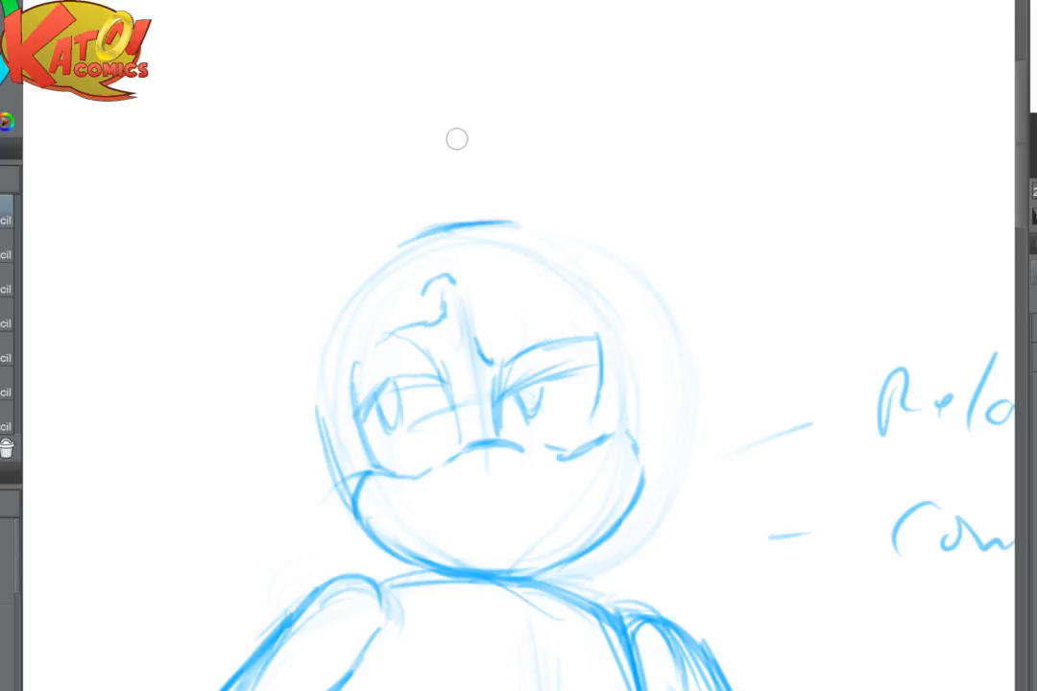
pyautogui.moveTo(424, 240); pyautogui.dragTo(547, 222)
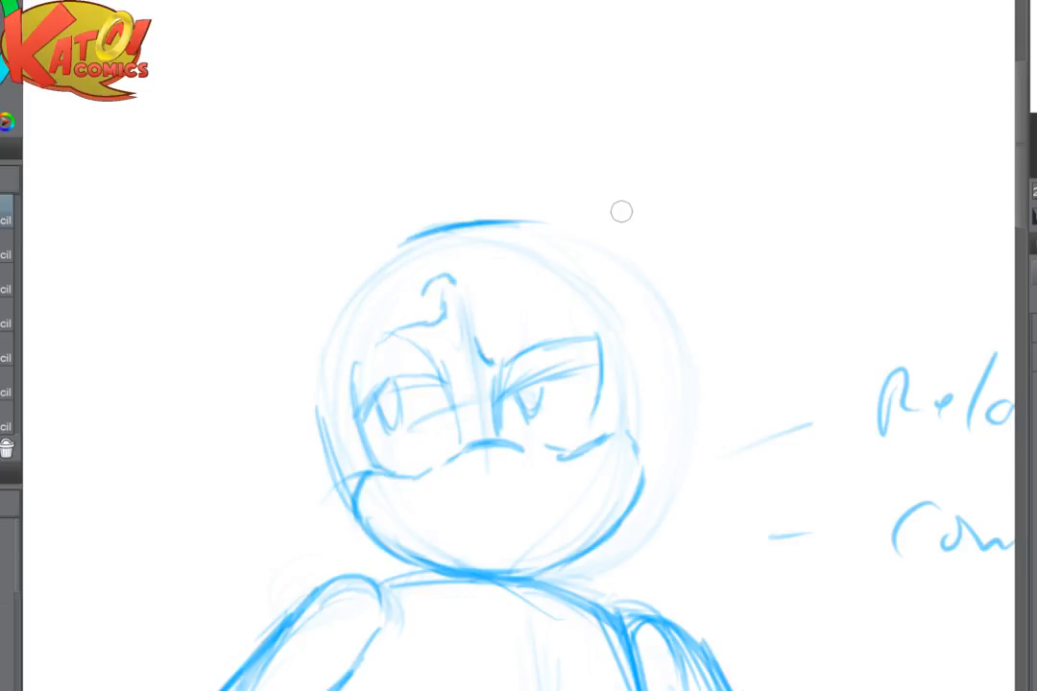
pyautogui.moveTo(621, 210); pyautogui.dragTo(478, 236)
pyautogui.moveTo(373, 235); pyautogui.dragTo(466, 134)
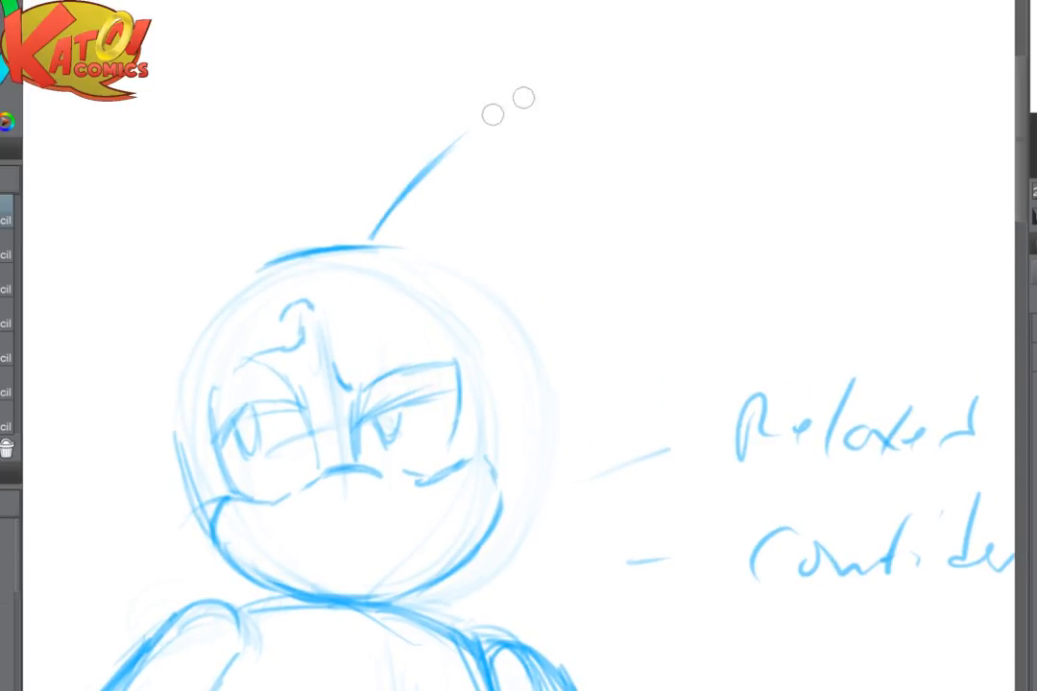
pyautogui.moveTo(429, 173)
pyautogui.mouseDown()
pyautogui.moveTo(517, 113)
pyautogui.moveTo(545, 320)
pyautogui.mouseUp()
pyautogui.moveTo(540, 169)
pyautogui.mouseDown()
pyautogui.moveTo(544, 298)
pyautogui.moveTo(528, 467)
pyautogui.mouseUp()
pyautogui.moveTo(544, 384); pyautogui.dragTo(491, 548)
pyautogui.moveTo(524, 469); pyautogui.dragTo(444, 604)
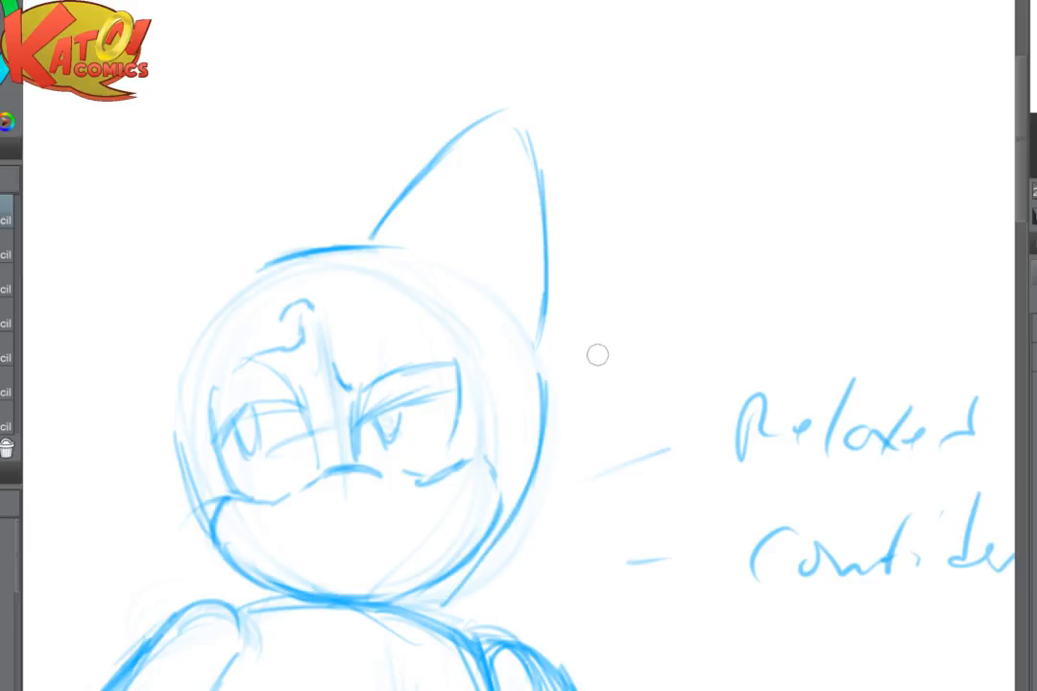
# - Fade the new ear's outer edge and redraw the ear narrower with a rounded tip
pyautogui.press('e')
pyautogui.moveTo(547, 417); pyautogui.dragTo(560, 69)
pyautogui.press('p')
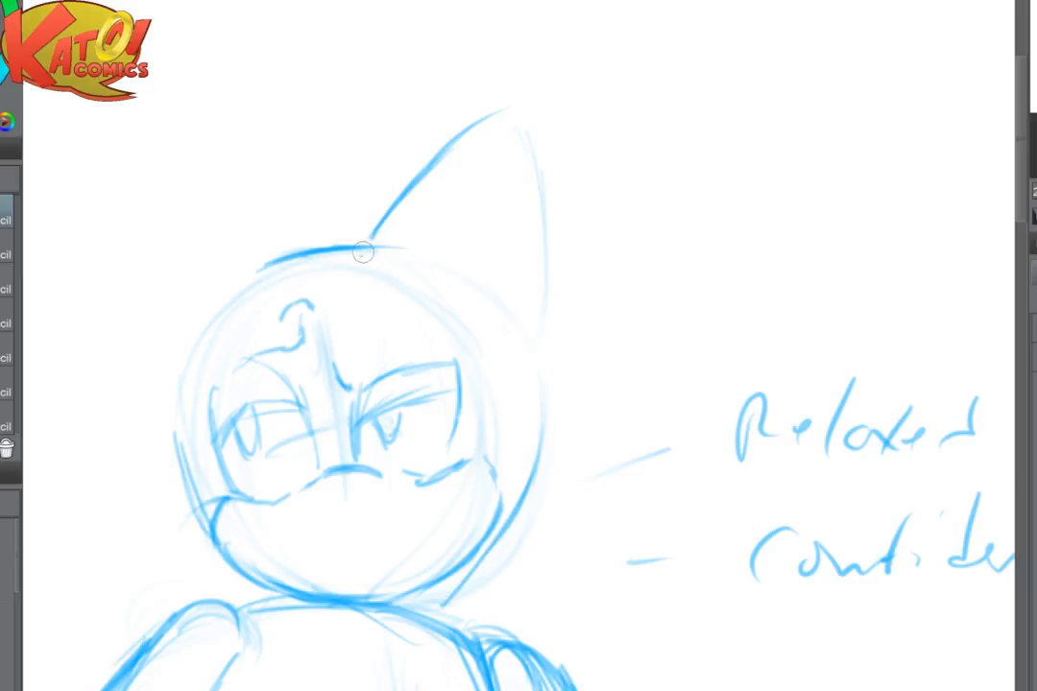
pyautogui.moveTo(363, 255)
pyautogui.mouseDown()
pyautogui.moveTo(510, 166)
pyautogui.moveTo(530, 304)
pyautogui.mouseUp()
pyautogui.moveTo(505, 131)
pyautogui.mouseDown()
pyautogui.moveTo(527, 286)
pyautogui.moveTo(528, 318)
pyautogui.mouseUp()
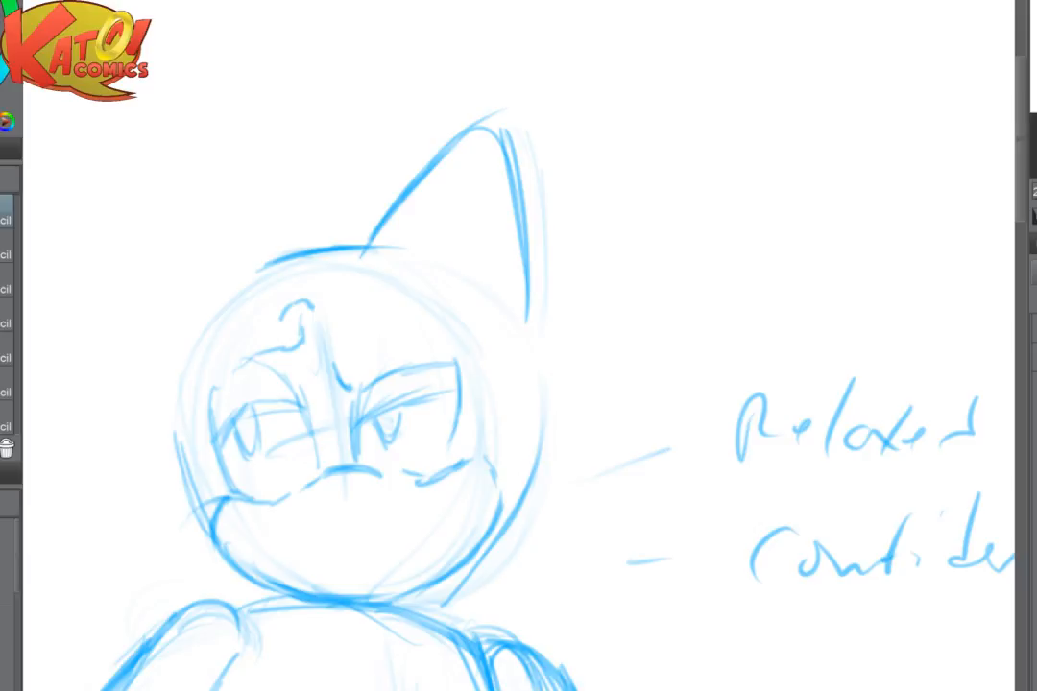
# - Mirror the canvas view and sketch the second pointed ear and the side of the head beneath it
pyautogui.press('h')
pyautogui.moveTo(691, 384); pyautogui.dragTo(342, 394)
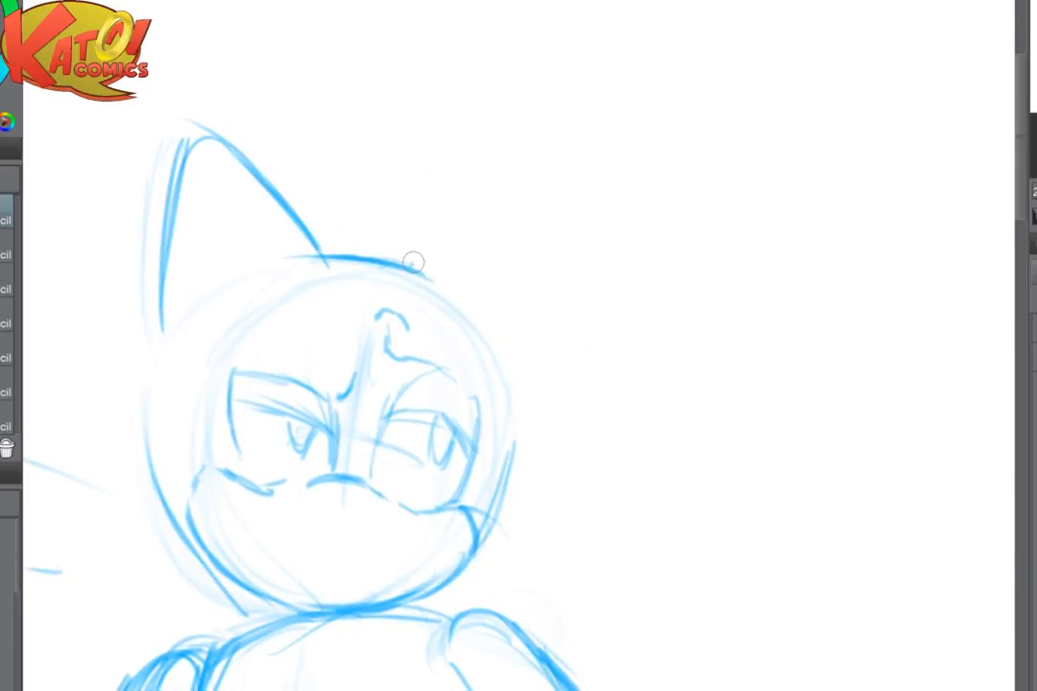
pyautogui.moveTo(412, 266)
pyautogui.mouseDown()
pyautogui.moveTo(513, 175)
pyautogui.moveTo(540, 182)
pyautogui.moveTo(551, 351)
pyautogui.moveTo(518, 464)
pyautogui.moveTo(479, 544)
pyautogui.mouseUp()
pyautogui.moveTo(178, 314); pyautogui.dragTo(145, 427)
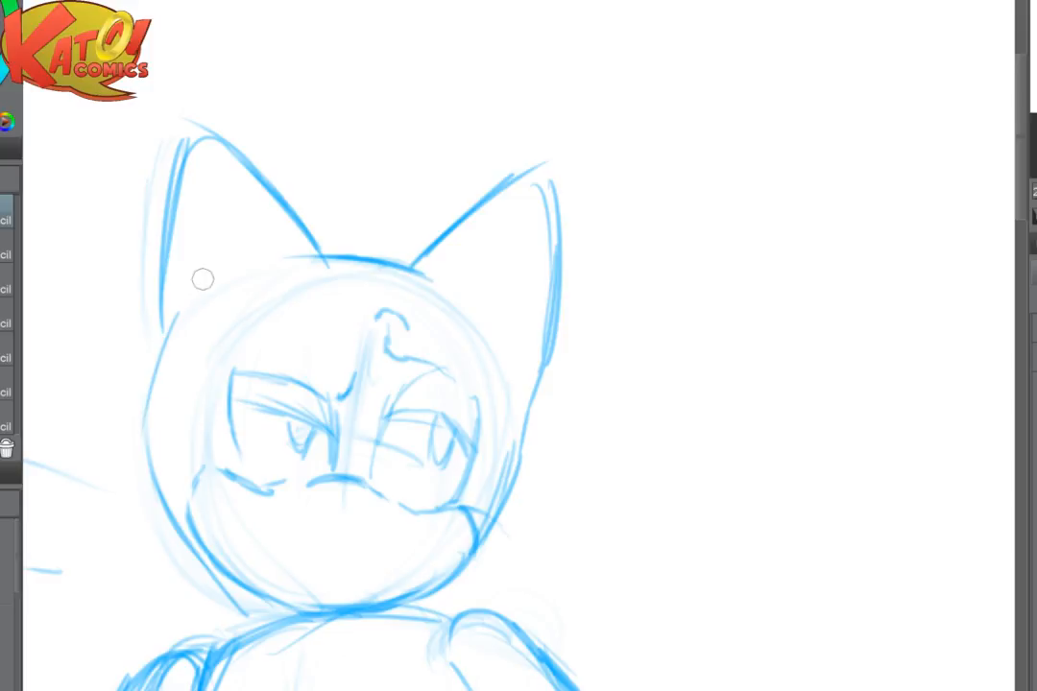
# - Fade and redraw the head's outer contour on the extended arm's side as a rounder curve from crown to jaw
pyautogui.press('e')
pyautogui.moveTo(188, 310); pyautogui.dragTo(136, 407)
pyautogui.press('p')
pyautogui.moveTo(227, 279)
pyautogui.mouseDown()
pyautogui.moveTo(159, 357)
pyautogui.moveTo(144, 442)
pyautogui.moveTo(138, 425)
pyautogui.moveTo(196, 561)
pyautogui.mouseUp()
pyautogui.press('e')
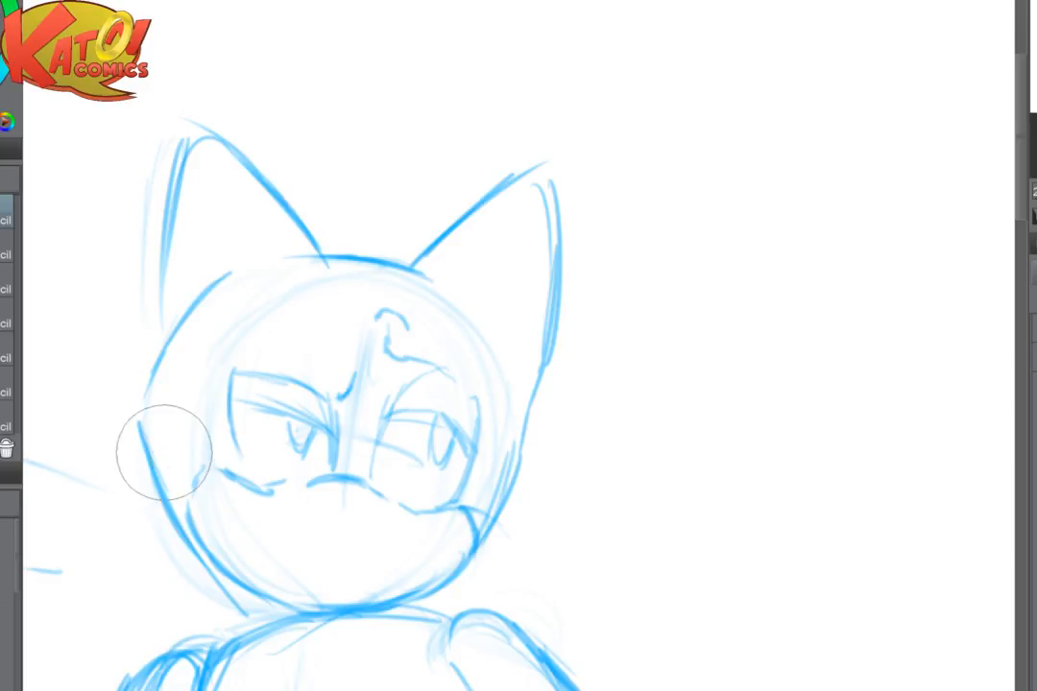
pyautogui.moveTo(166, 461); pyautogui.dragTo(216, 576)
pyautogui.press('p')
pyautogui.moveTo(139, 422)
pyautogui.mouseDown()
pyautogui.moveTo(163, 485)
pyautogui.moveTo(240, 576)
pyautogui.moveTo(327, 605)
pyautogui.mouseUp()
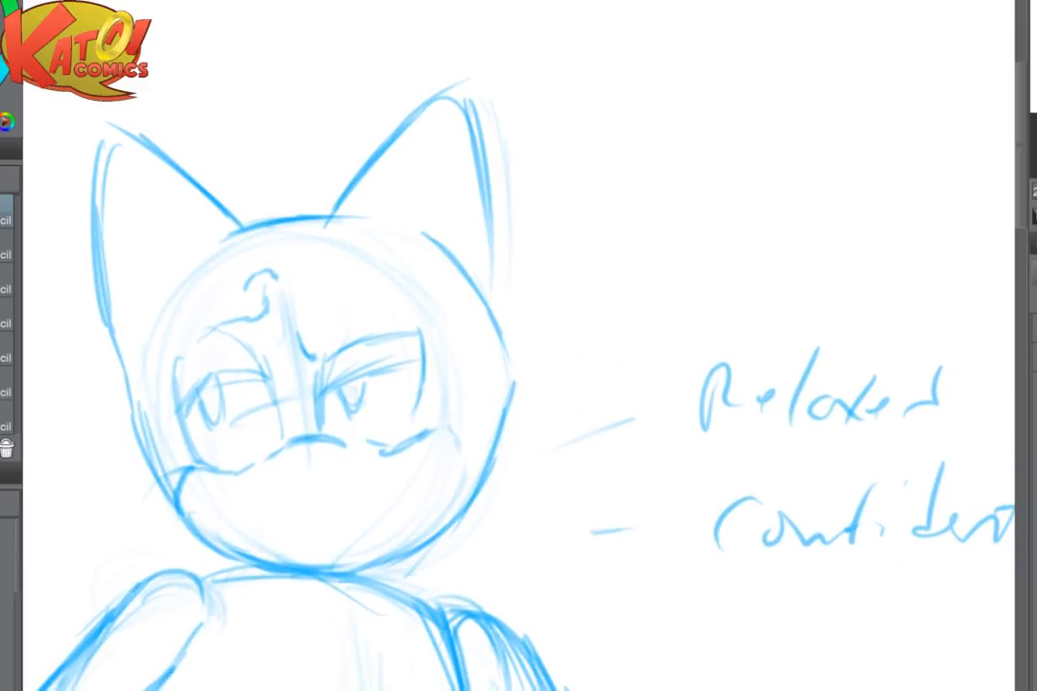
# - Fade the ear on the hip arm's side and redraw it slightly smaller with a rounded tip
pyautogui.moveTo(130, 134)
pyautogui.mouseDown()
pyautogui.moveTo(92, 279)
pyautogui.moveTo(111, 116)
pyautogui.mouseUp()
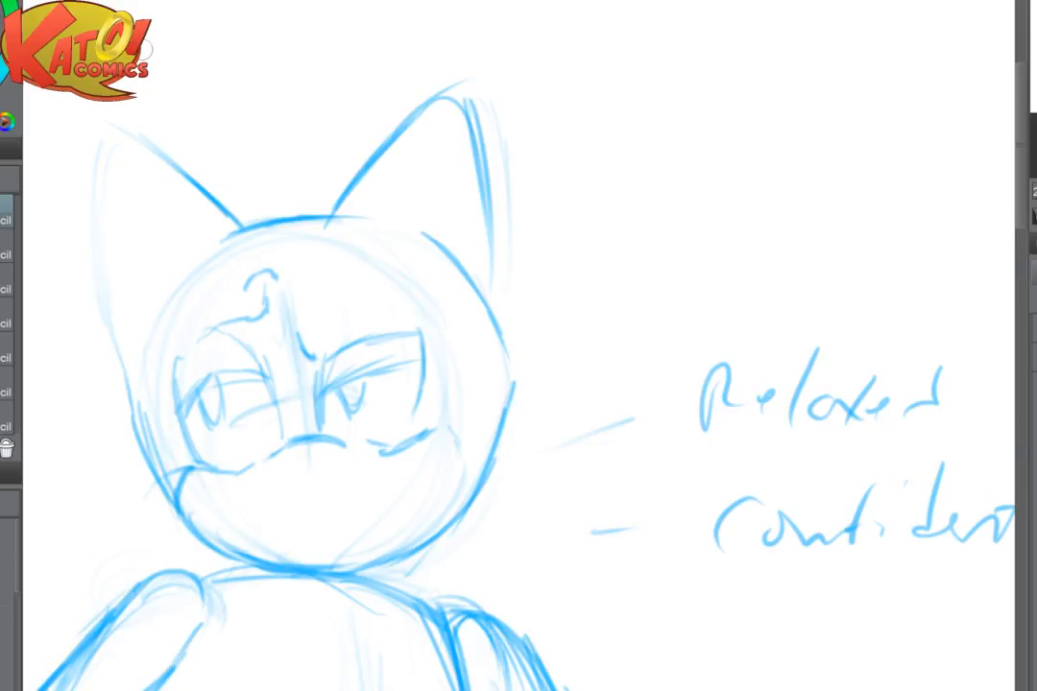
pyautogui.moveTo(100, 305)
pyautogui.mouseDown()
pyautogui.moveTo(91, 123)
pyautogui.moveTo(178, 164)
pyautogui.mouseUp()
pyautogui.moveTo(101, 117); pyautogui.dragTo(163, 183)
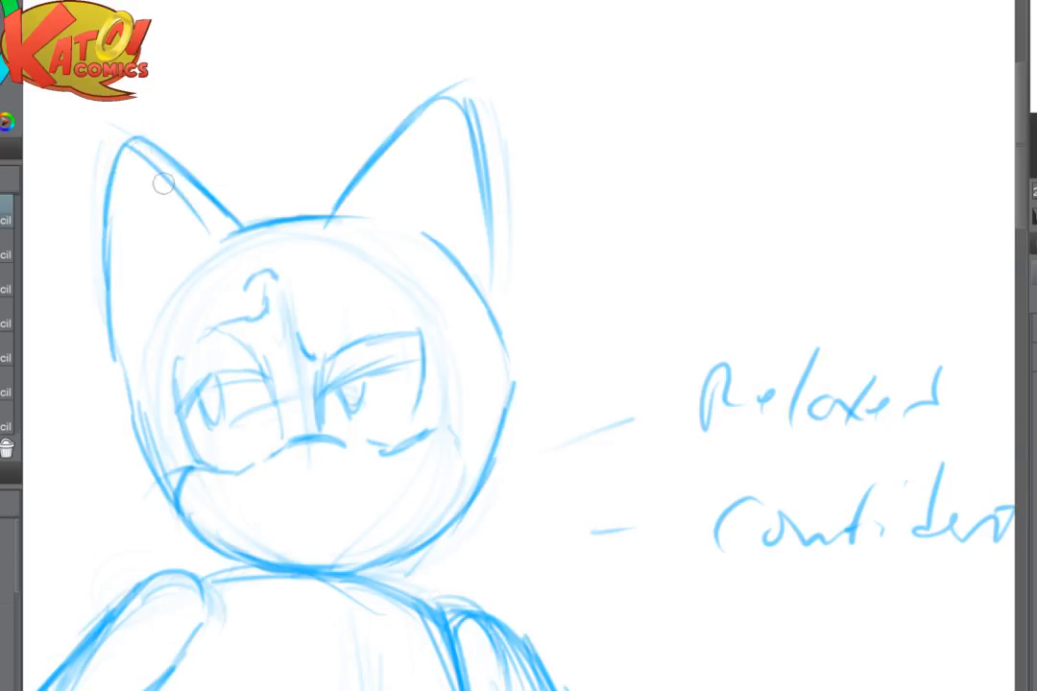
# - Draw an inner fold line in both ears and soften the head contour on the extended arm's side
pyautogui.moveTo(127, 142); pyautogui.dragTo(207, 236)
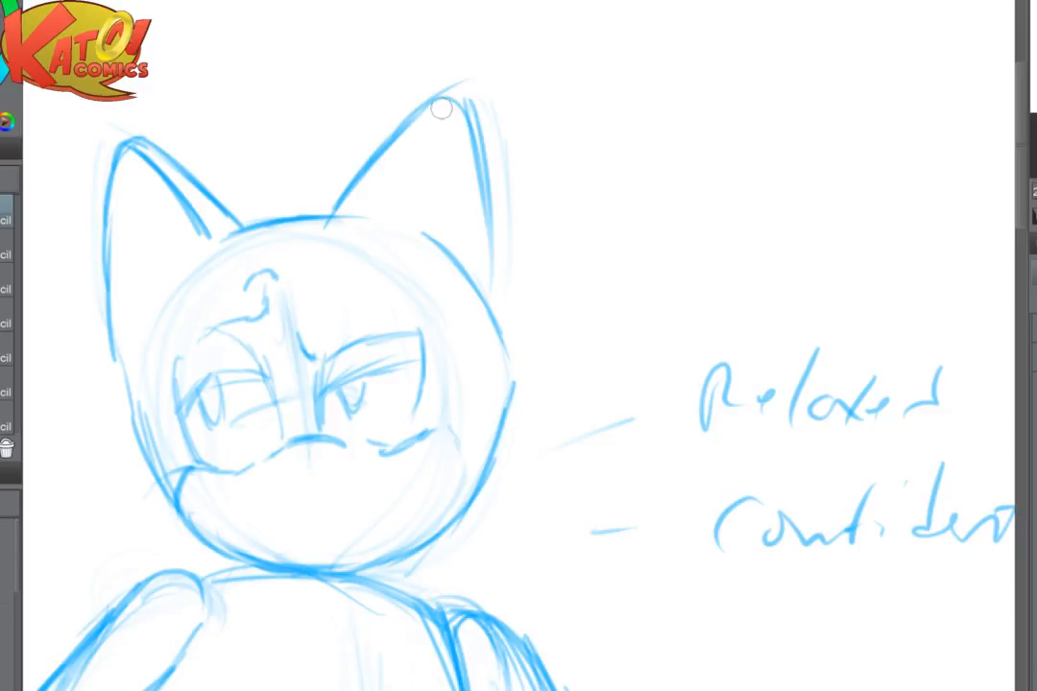
pyautogui.moveTo(422, 142)
pyautogui.mouseDown()
pyautogui.moveTo(451, 104)
pyautogui.moveTo(470, 197)
pyautogui.mouseUp()
pyautogui.moveTo(459, 134); pyautogui.dragTo(466, 257)
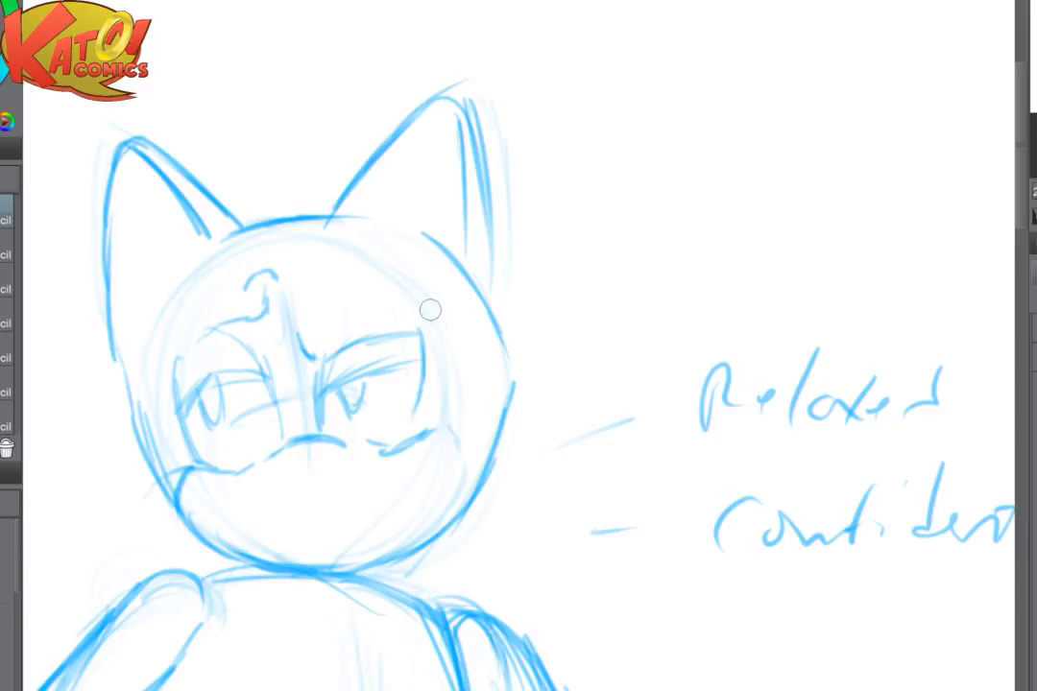
pyautogui.press('e')
pyautogui.moveTo(524, 440); pyautogui.dragTo(531, 370)
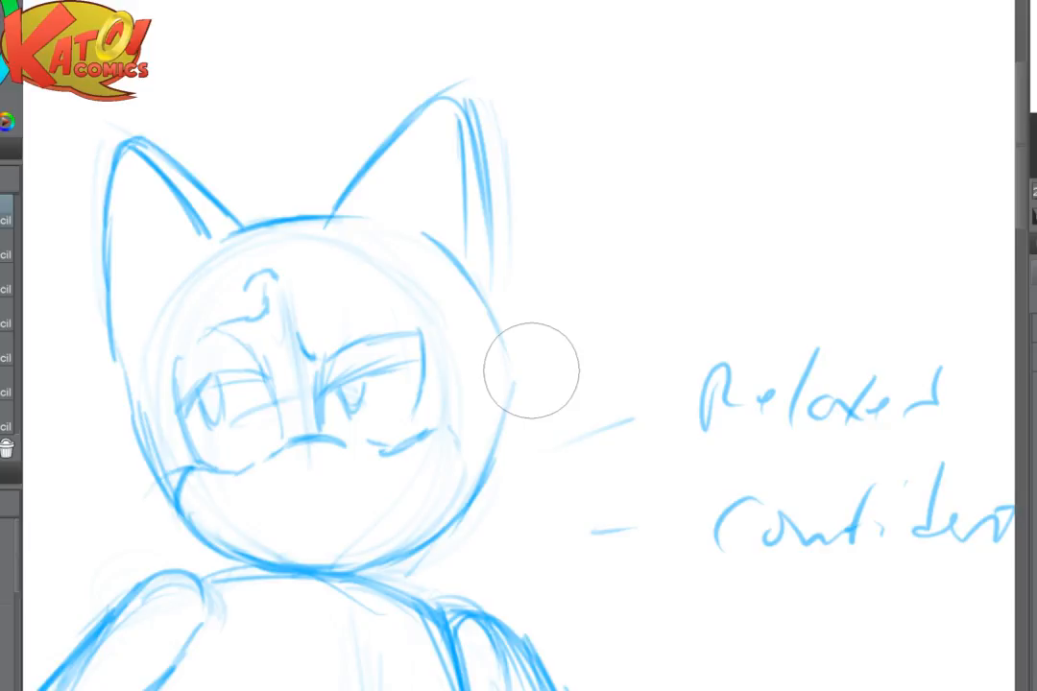
# - Extend the cheek line on the extended arm's side, round that eye's outer upper corner, and lighten the eye lines
pyautogui.scroll(3, 438, 509)
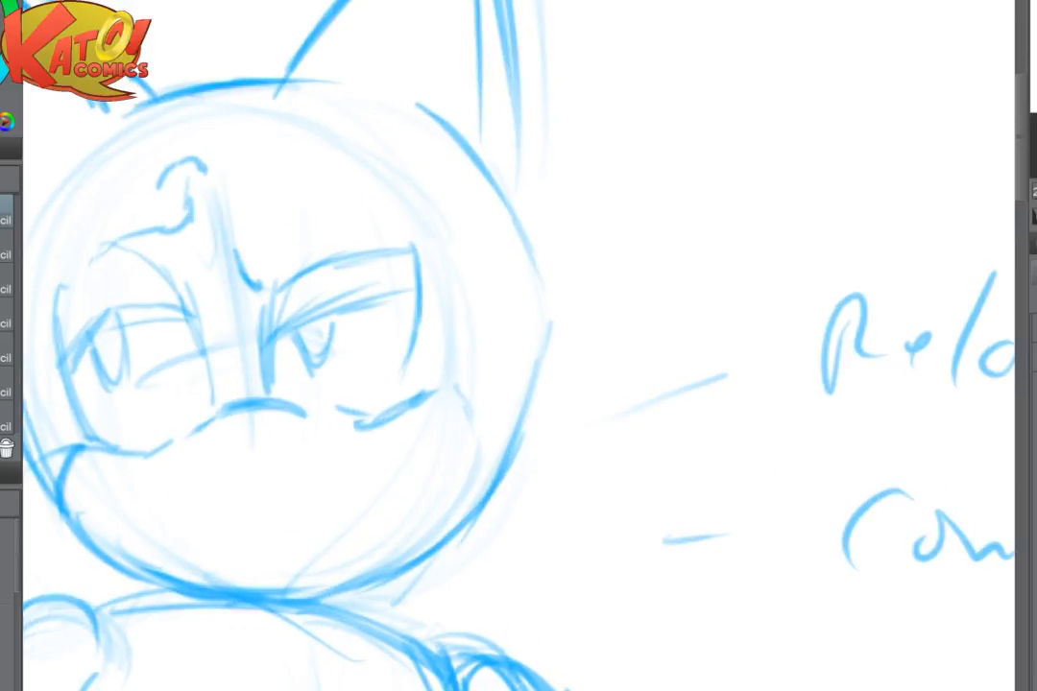
pyautogui.moveTo(435, 393); pyautogui.dragTo(465, 390)
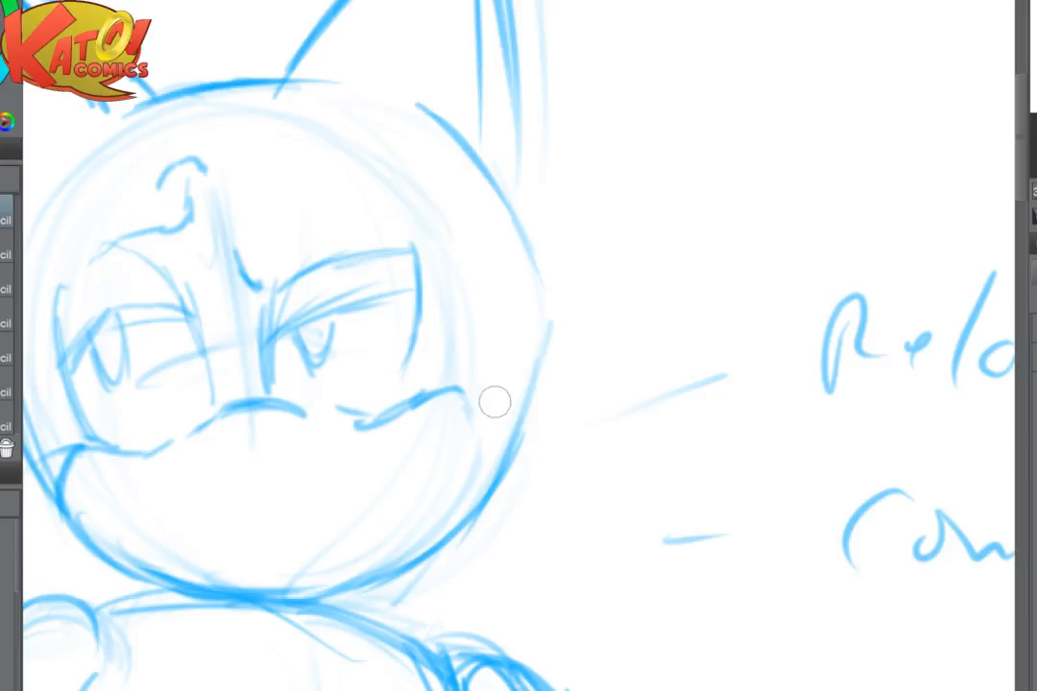
pyautogui.moveTo(416, 331); pyautogui.dragTo(405, 376)
pyautogui.press('e')
pyautogui.moveTo(451, 269); pyautogui.dragTo(435, 366)
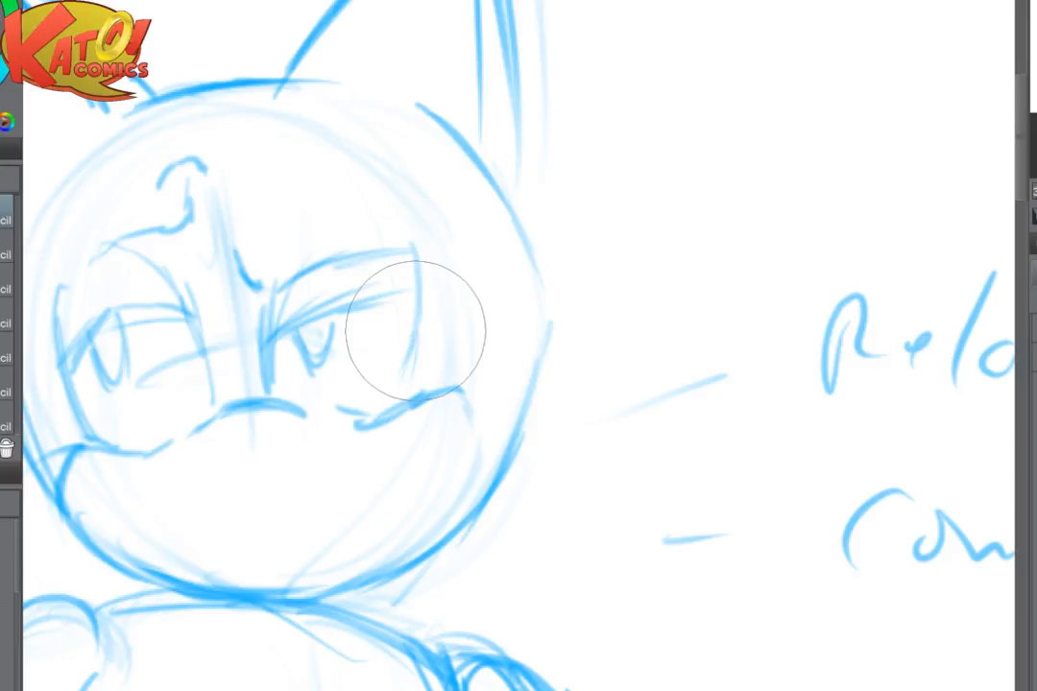
pyautogui.press('p')
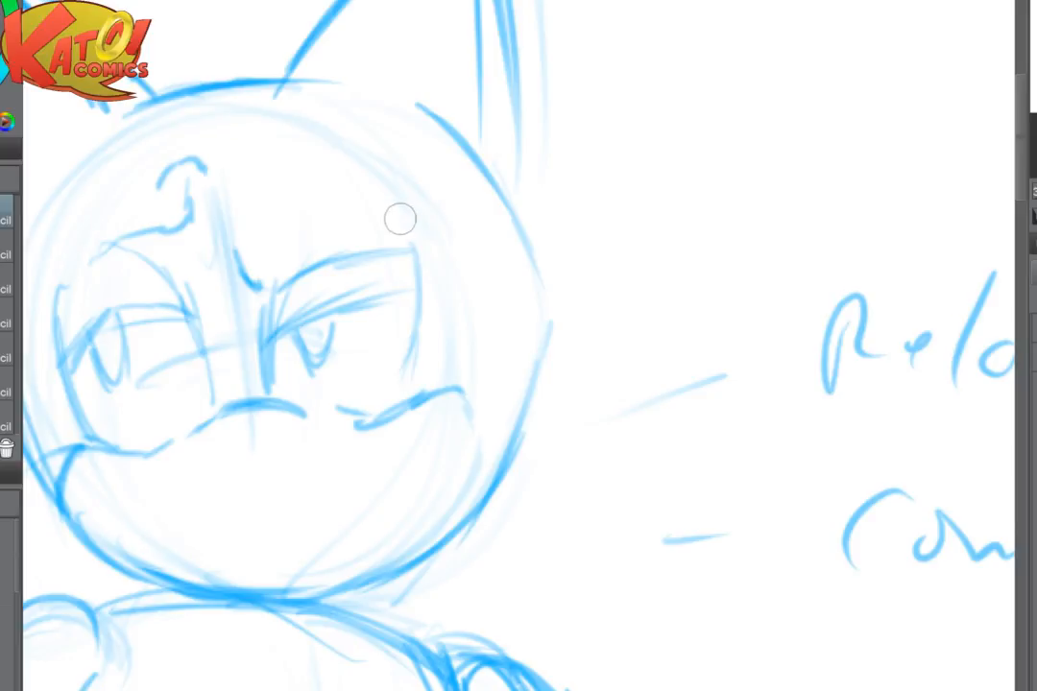
pyautogui.moveTo(388, 253)
pyautogui.mouseDown()
pyautogui.moveTo(433, 265)
pyautogui.moveTo(435, 292)
pyautogui.mouseUp()
pyautogui.press('e')
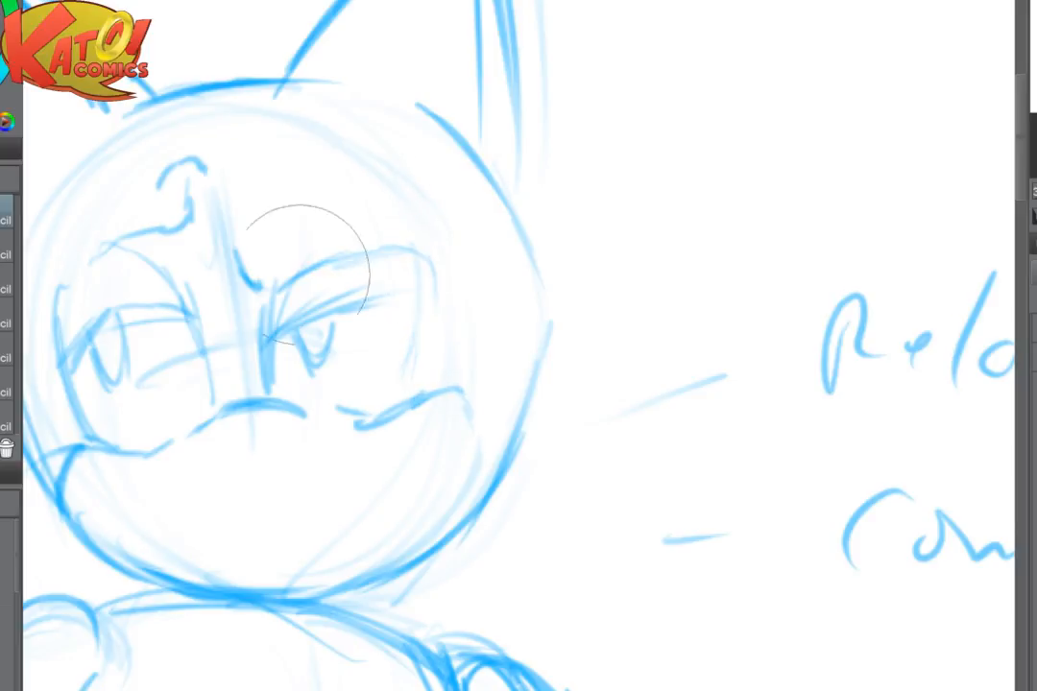
pyautogui.moveTo(301, 274); pyautogui.dragTo(278, 410)
# - Draw a lopsided open smirk with a row of teeth on the muzzle, rising toward the extended arm's side
pyautogui.hotkey('ctrl', '-')
pyautogui.hotkey('ctrl', '-')
pyautogui.moveTo(499, 461); pyautogui.dragTo(567, 241)
pyautogui.scroll(-5, 668, 129)
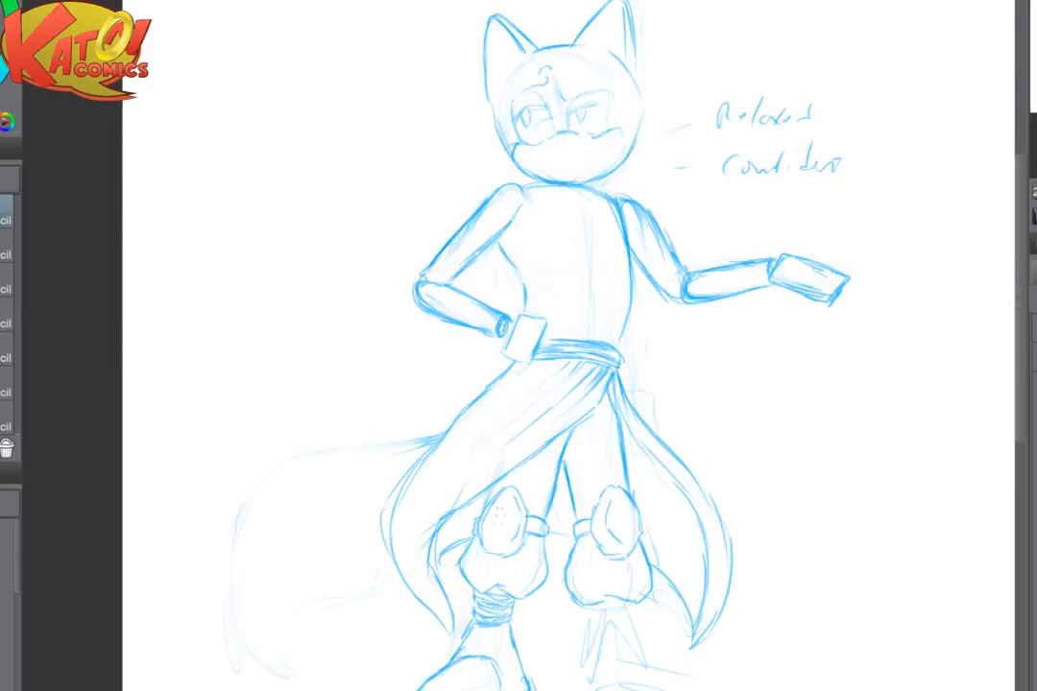
pyautogui.scroll(6, 672, 125)
pyautogui.scroll(6, 556, 217)
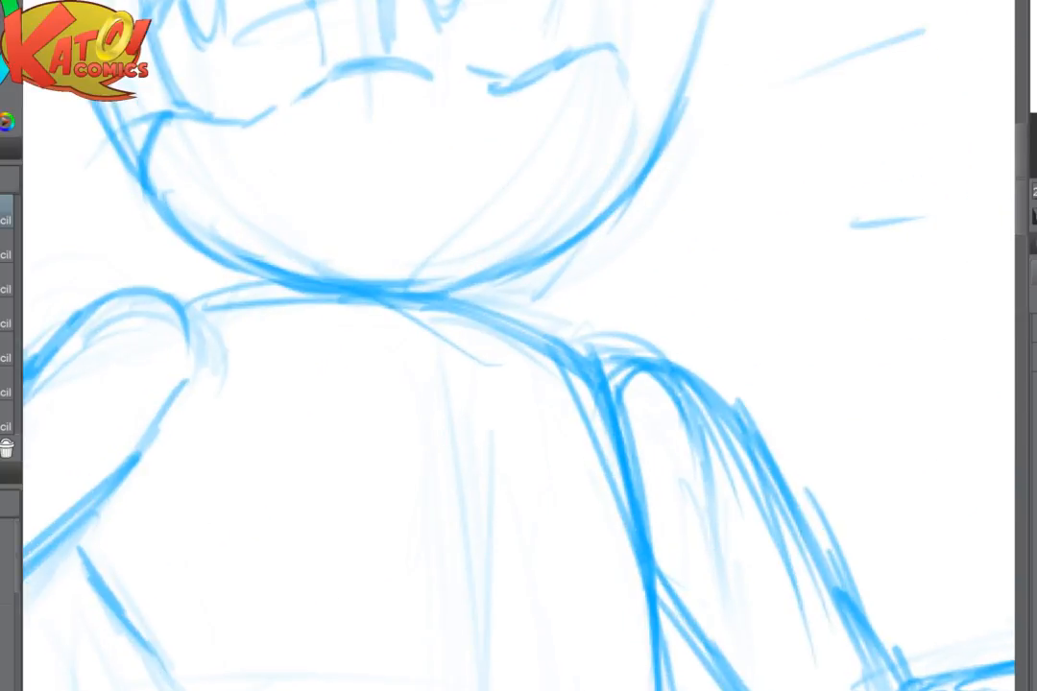
pyautogui.moveTo(576, 317); pyautogui.dragTo(605, 491)
pyautogui.moveTo(391, 351); pyautogui.dragTo(530, 309)
pyautogui.moveTo(459, 329)
pyautogui.mouseDown()
pyautogui.moveTo(564, 288)
pyautogui.moveTo(581, 294)
pyautogui.moveTo(540, 357)
pyautogui.moveTo(371, 355)
pyautogui.mouseUp()
pyautogui.moveTo(376, 362)
pyautogui.mouseDown()
pyautogui.moveTo(434, 349)
pyautogui.moveTo(449, 358)
pyautogui.mouseUp()
pyautogui.moveTo(462, 356)
pyautogui.mouseDown()
pyautogui.moveTo(557, 319)
pyautogui.moveTo(449, 359)
pyautogui.mouseUp()
pyautogui.moveTo(405, 359); pyautogui.dragTo(507, 394)
pyautogui.moveTo(572, 312); pyautogui.dragTo(493, 399)
pyautogui.moveTo(440, 269); pyautogui.dragTo(467, 520)
pyautogui.moveTo(461, 316); pyautogui.dragTo(457, 458)
# - Lighten the crown arc, the ear bases and the upper head contour with the eraser
pyautogui.press('e')
pyautogui.moveTo(183, 283); pyautogui.dragTo(615, 229)
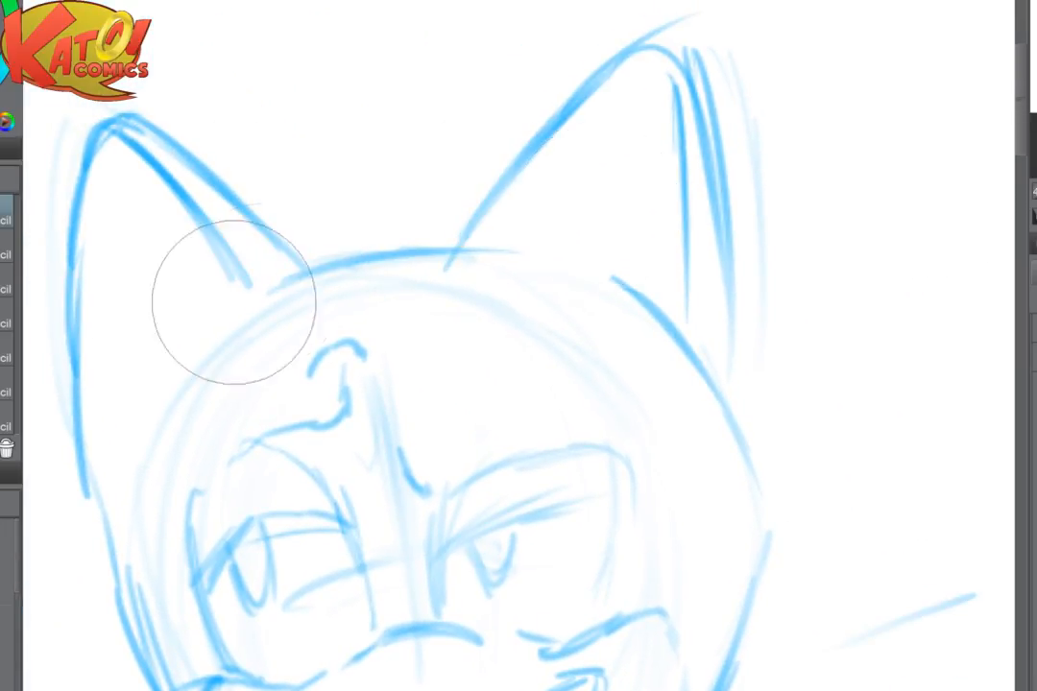
pyautogui.moveTo(233, 303)
pyautogui.mouseDown()
pyautogui.moveTo(648, 286)
pyautogui.moveTo(590, 212)
pyautogui.mouseUp()
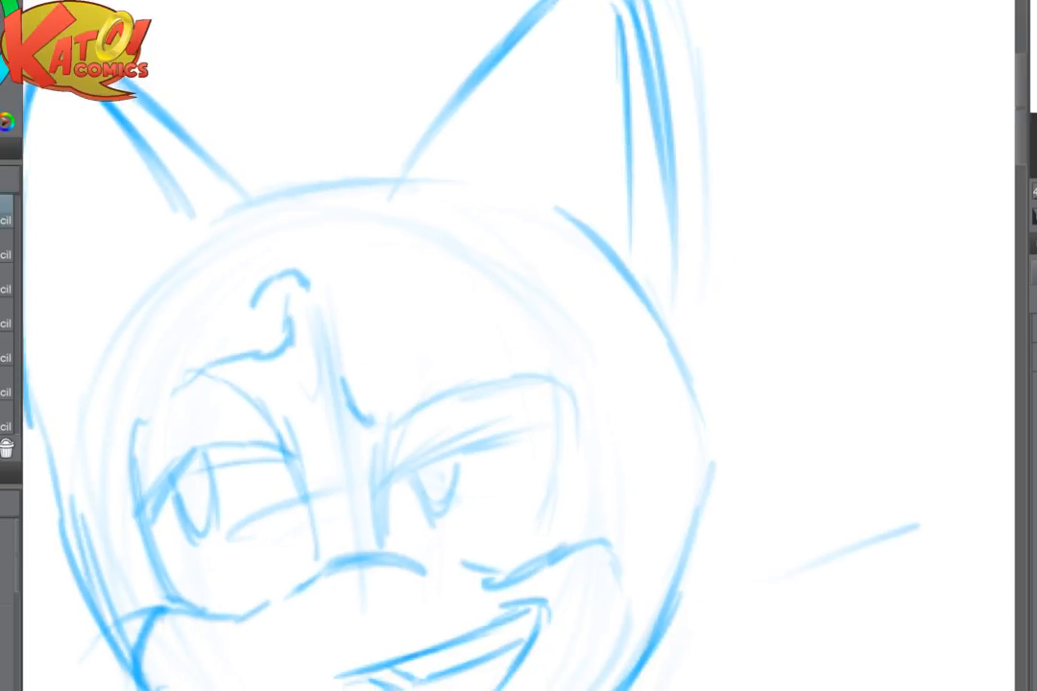
pyautogui.moveTo(428, 161); pyautogui.dragTo(689, 367)
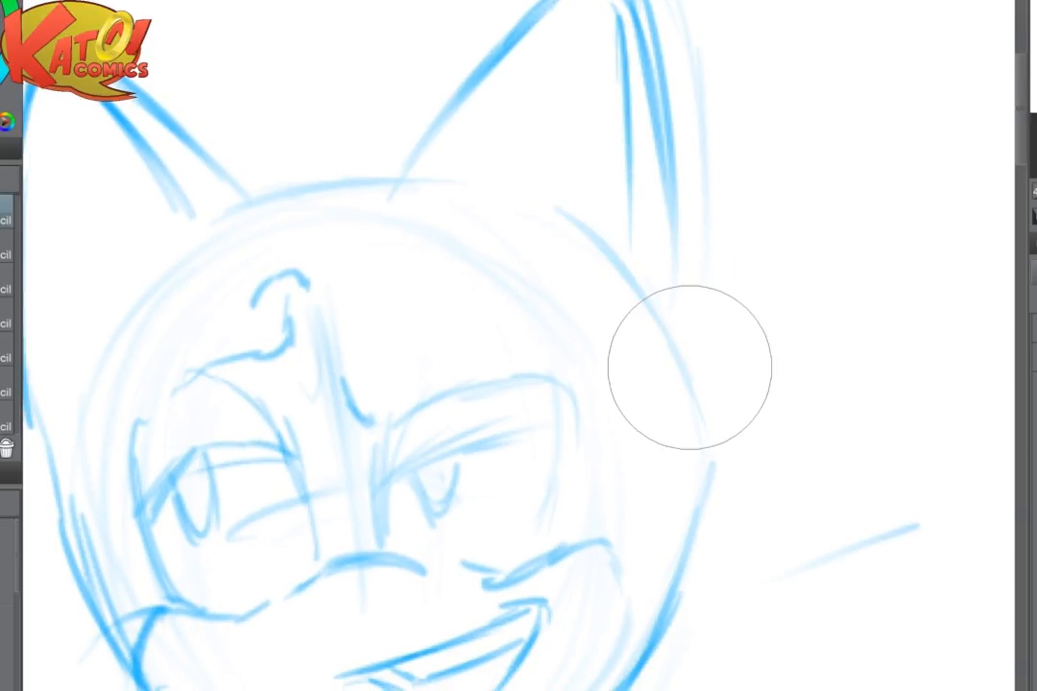
pyautogui.scroll(-1, 690, 367)
pyautogui.scroll(-2, 664, 354)
pyautogui.scroll(1, 657, 352)
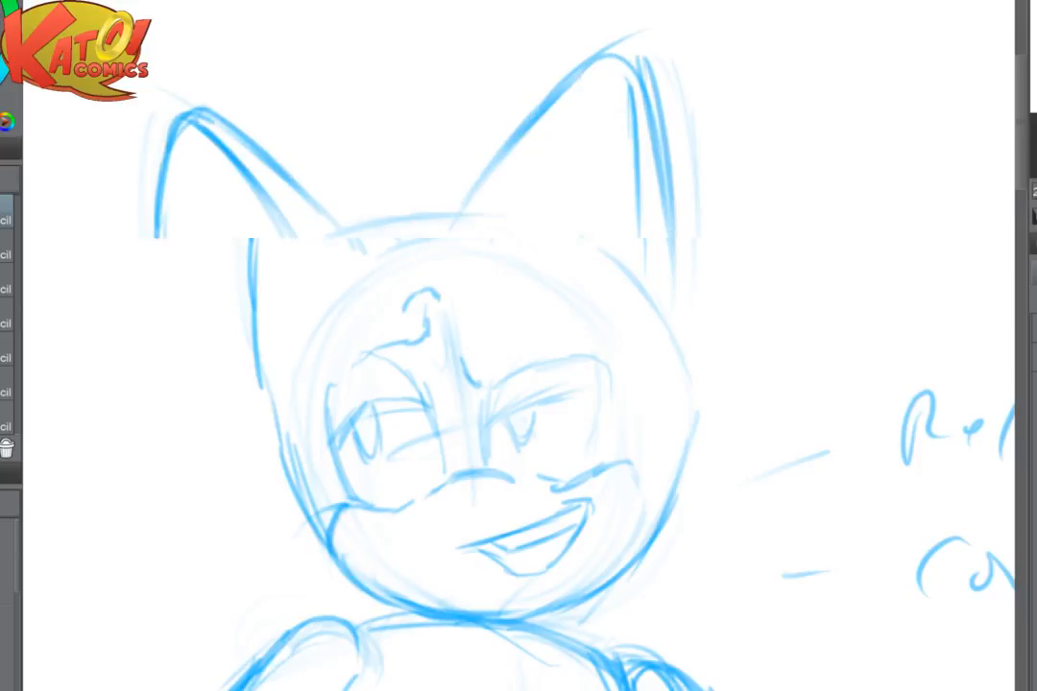
# - Lighten both ears, the crown and the upper head contour with a large eraser
pyautogui.moveTo(670, 161); pyautogui.dragTo(672, 241)
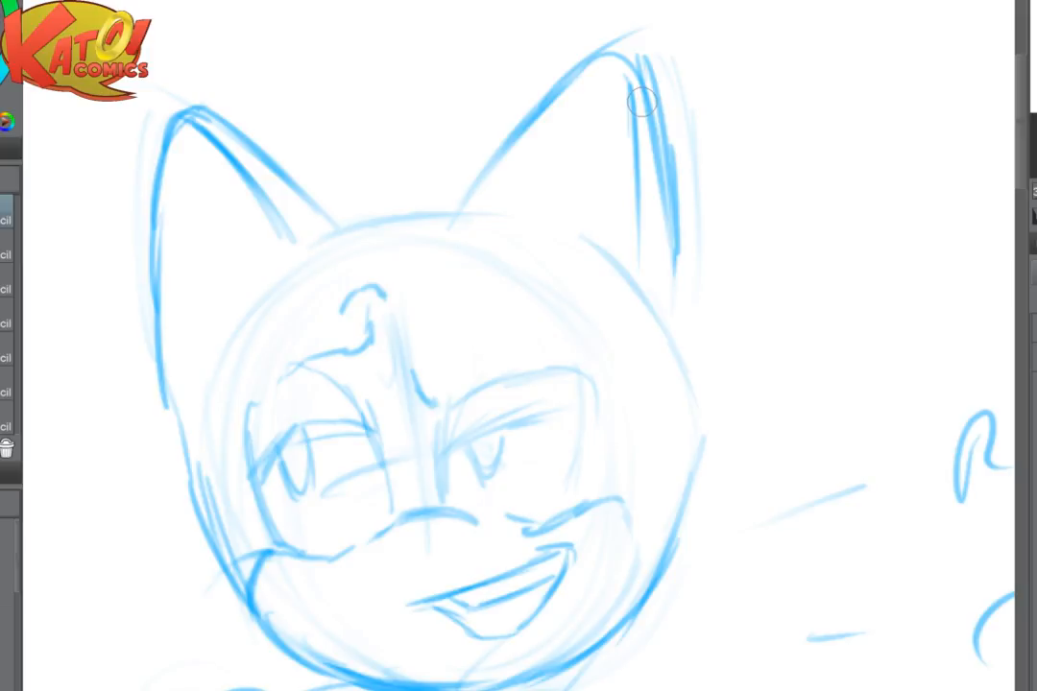
pyautogui.moveTo(159, 125)
pyautogui.mouseDown()
pyautogui.moveTo(135, 359)
pyautogui.moveTo(178, 97)
pyautogui.moveTo(361, 218)
pyautogui.mouseUp()
pyautogui.moveTo(524, 158)
pyautogui.mouseDown()
pyautogui.moveTo(653, 69)
pyautogui.moveTo(427, 255)
pyautogui.mouseUp()
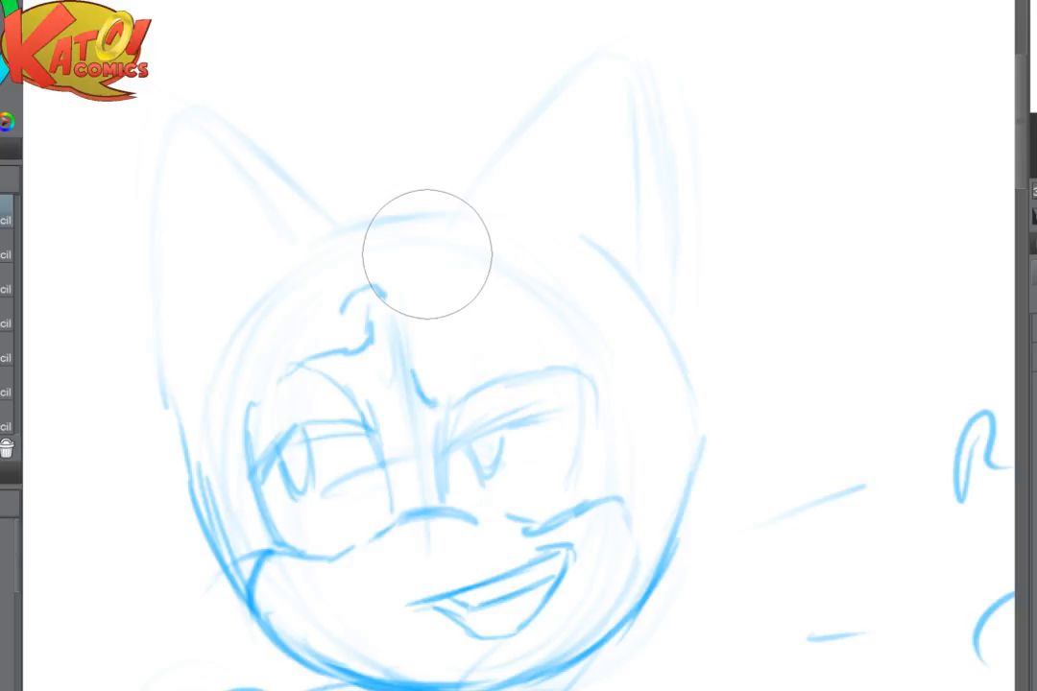
pyautogui.moveTo(427, 254); pyautogui.dragTo(170, 352)
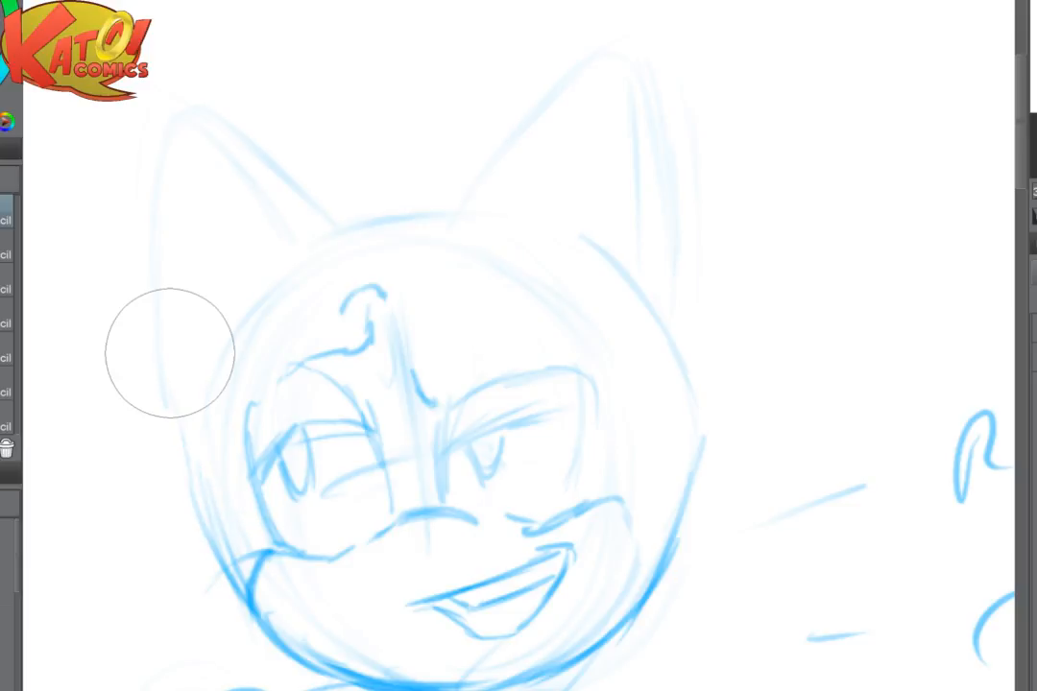
# - Redraw the upper head contour as a rounder curve on both sides, lightening the old outline on the extended arm's side
pyautogui.moveTo(190, 398)
pyautogui.mouseDown()
pyautogui.moveTo(211, 520)
pyautogui.moveTo(234, 584)
pyautogui.mouseUp()
pyautogui.moveTo(212, 315)
pyautogui.mouseDown()
pyautogui.moveTo(203, 433)
pyautogui.moveTo(328, 238)
pyautogui.moveTo(221, 317)
pyautogui.moveTo(391, 210)
pyautogui.mouseUp()
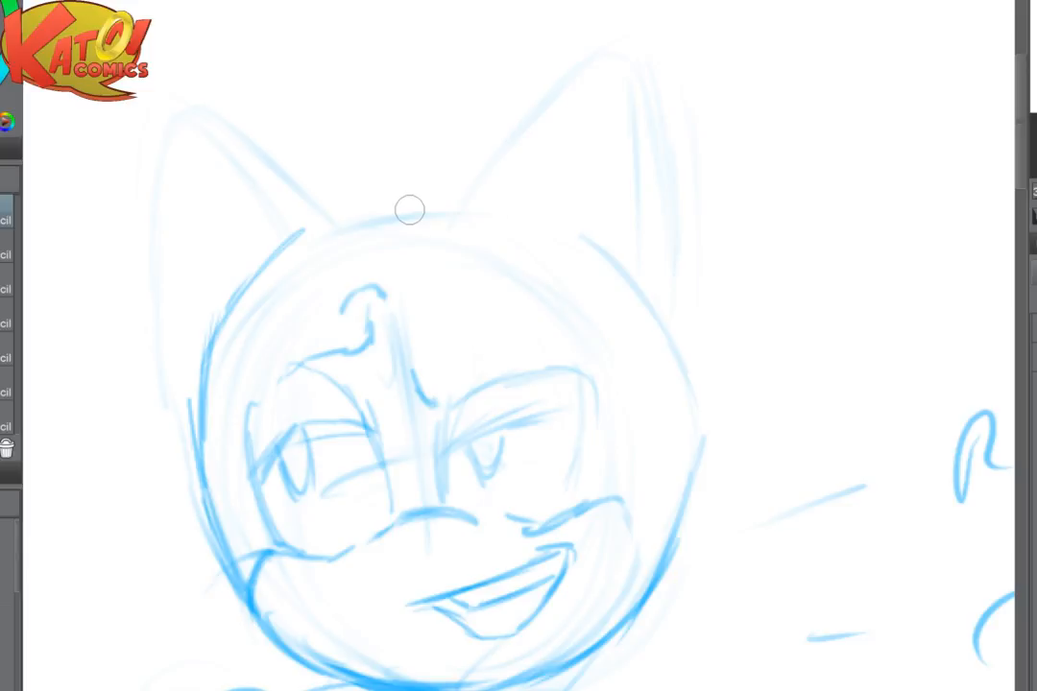
pyautogui.press('e')
pyautogui.moveTo(718, 432)
pyautogui.mouseDown()
pyautogui.moveTo(701, 523)
pyautogui.moveTo(681, 542)
pyautogui.moveTo(594, 535)
pyautogui.mouseUp()
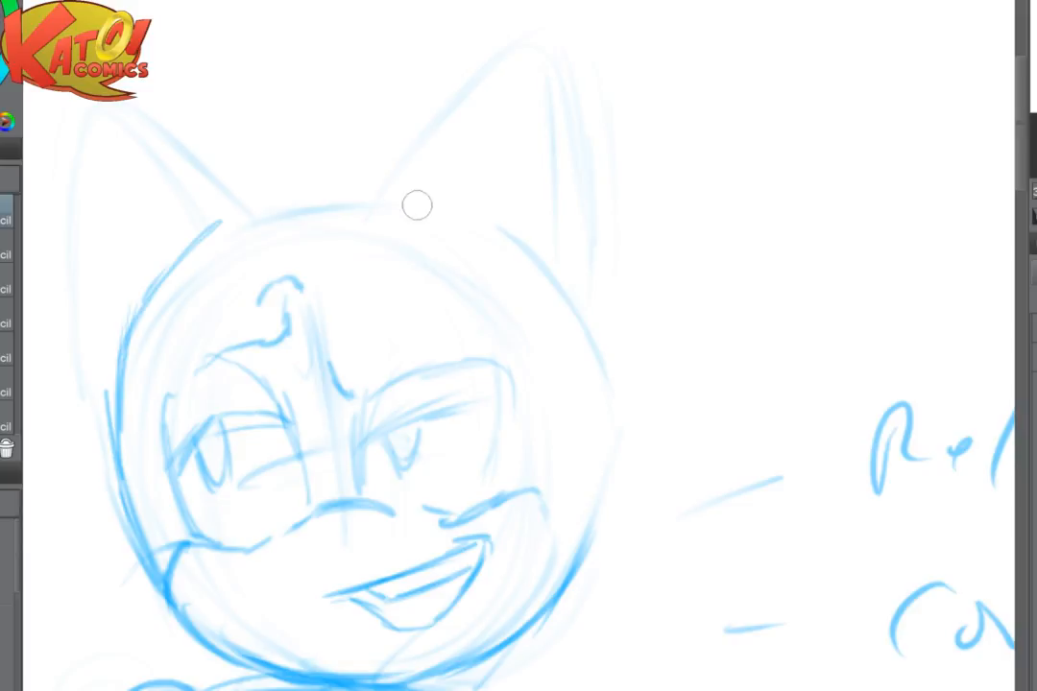
pyautogui.moveTo(398, 194)
pyautogui.mouseDown()
pyautogui.moveTo(466, 195)
pyautogui.moveTo(554, 288)
pyautogui.moveTo(595, 447)
pyautogui.mouseUp()
pyautogui.moveTo(600, 399); pyautogui.dragTo(561, 578)
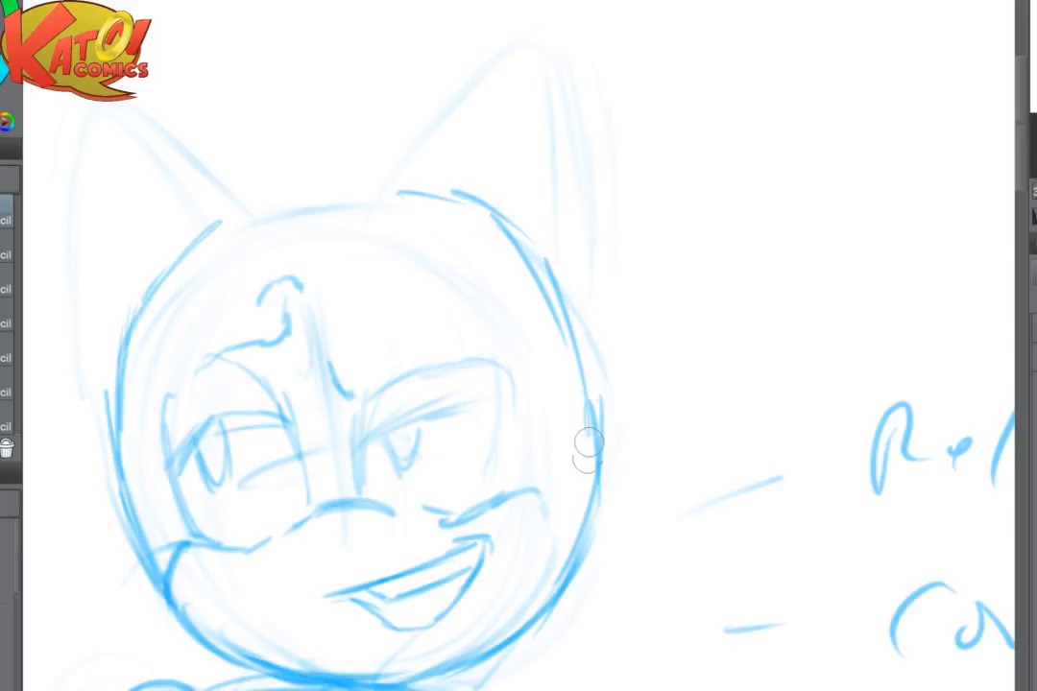
# - Draw three pointed fur tufts on the cheek at the extended arm's side and redraw the jaw line inside them
pyautogui.moveTo(585, 449); pyautogui.dragTo(570, 552)
pyautogui.moveTo(548, 469)
pyautogui.mouseDown()
pyautogui.moveTo(602, 435)
pyautogui.moveTo(638, 444)
pyautogui.moveTo(557, 508)
pyautogui.moveTo(651, 523)
pyautogui.moveTo(580, 536)
pyautogui.mouseUp()
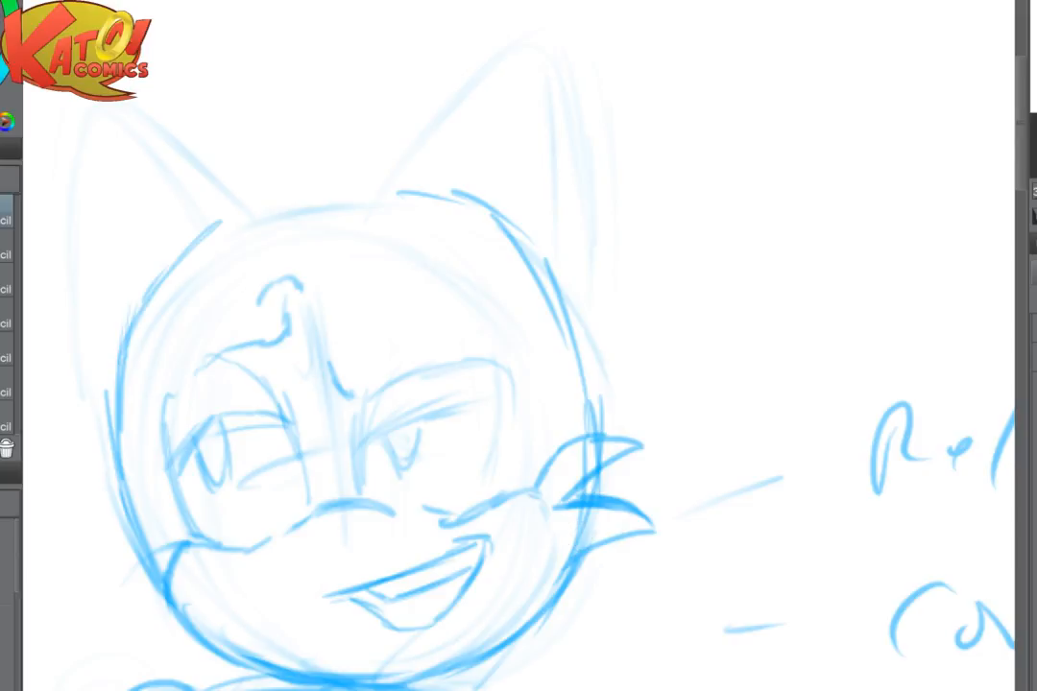
pyautogui.scroll(-3, 574, 466)
pyautogui.moveTo(555, 450)
pyautogui.mouseDown()
pyautogui.moveTo(620, 441)
pyautogui.moveTo(652, 473)
pyautogui.moveTo(555, 491)
pyautogui.mouseUp()
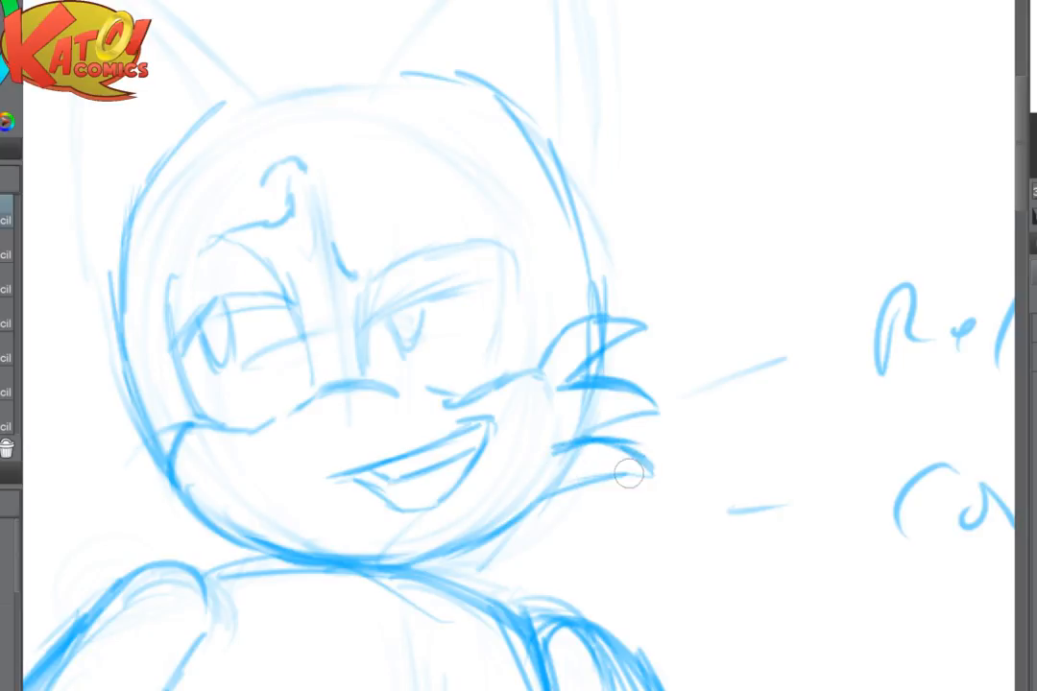
pyautogui.moveTo(632, 477); pyautogui.dragTo(531, 507)
pyautogui.moveTo(555, 396); pyautogui.dragTo(564, 463)
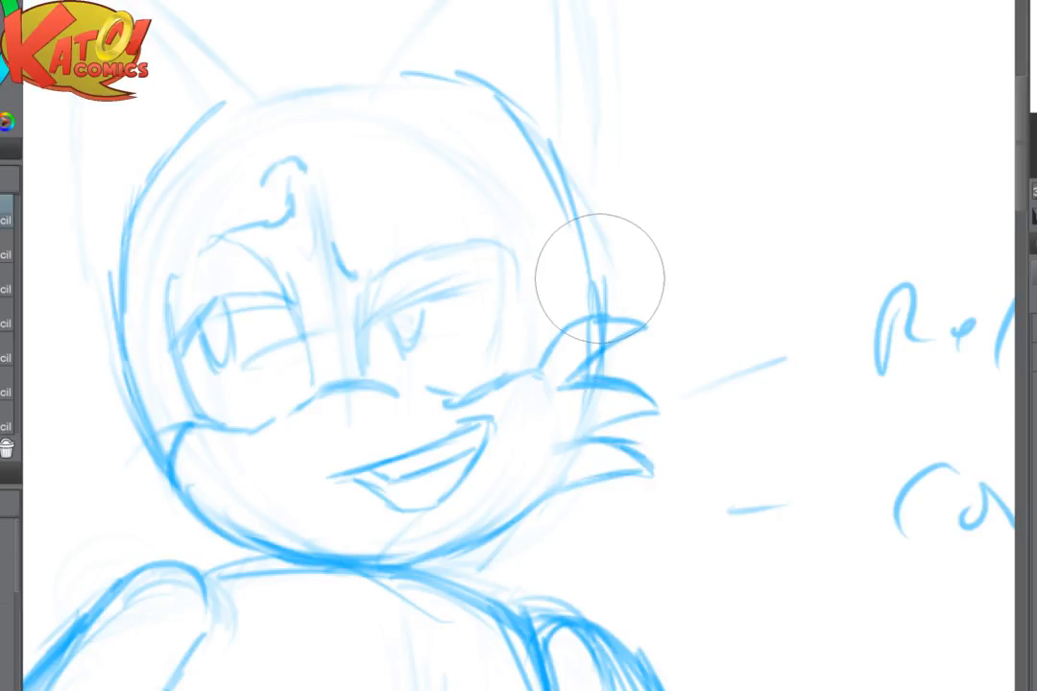
pyautogui.moveTo(573, 415)
pyautogui.mouseDown()
pyautogui.moveTo(522, 500)
pyautogui.moveTo(540, 486)
pyautogui.mouseUp()
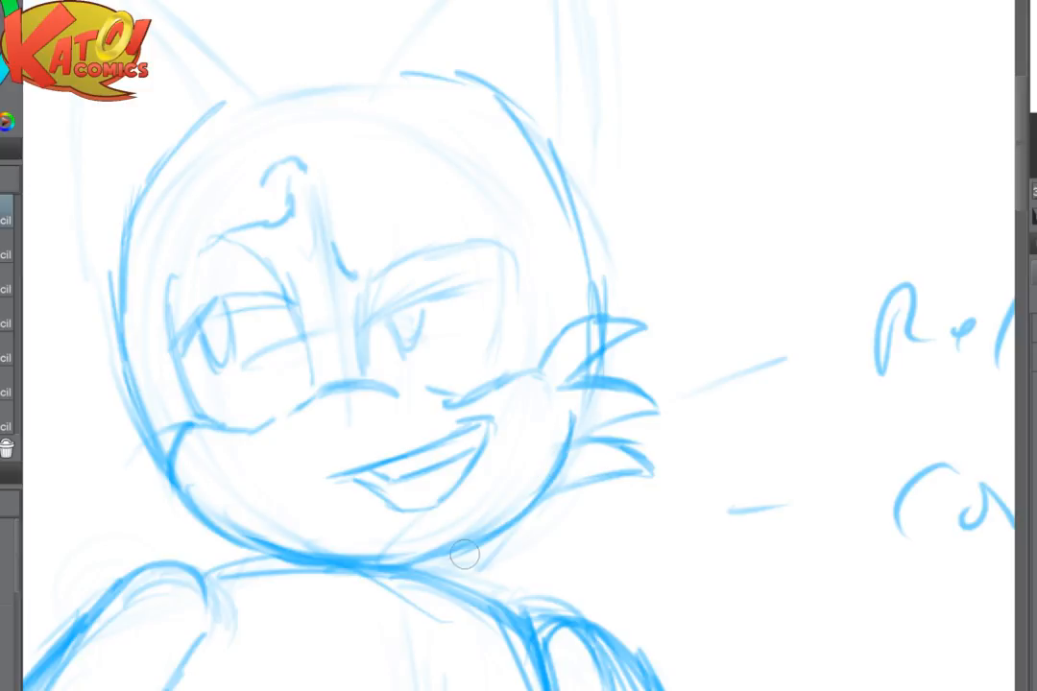
# - Redraw the ear on the extended arm's side with a curved outer edge, and clean up the head contour below it
pyautogui.moveTo(465, 554); pyautogui.dragTo(431, 680)
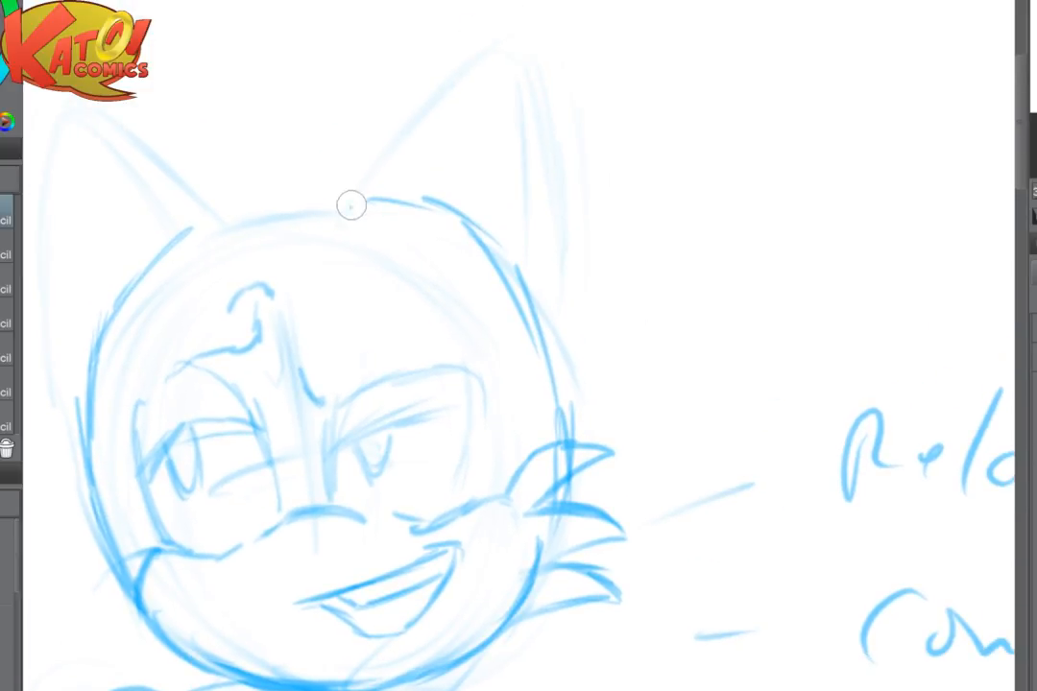
pyautogui.moveTo(353, 204); pyautogui.dragTo(459, 82)
pyautogui.moveTo(369, 172); pyautogui.dragTo(480, 50)
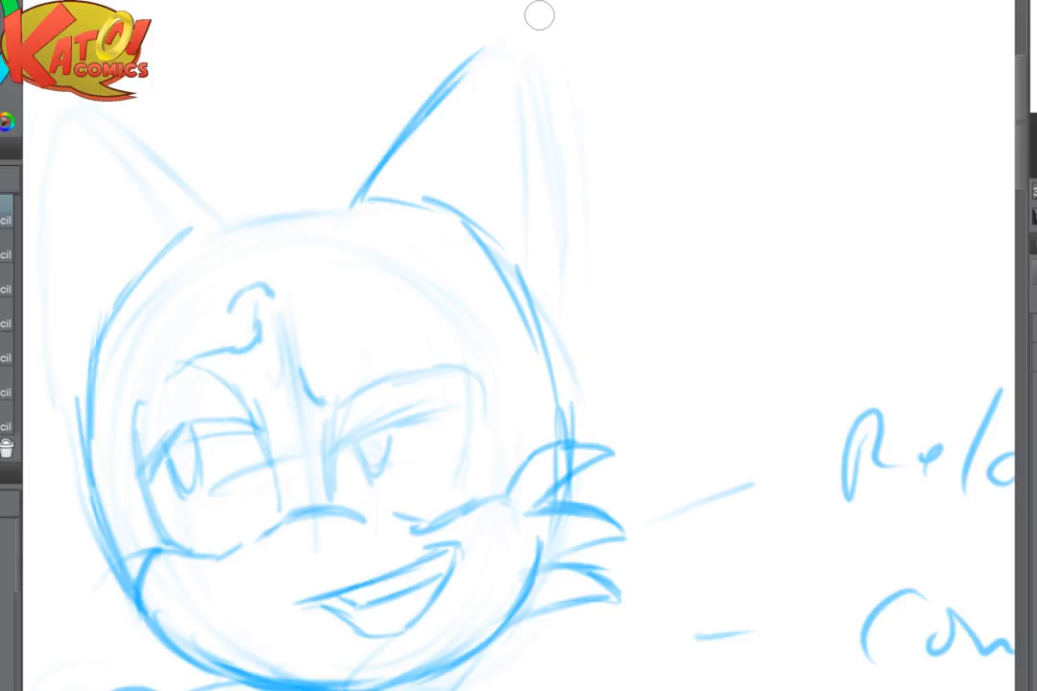
pyautogui.moveTo(374, 212); pyautogui.dragTo(318, 178)
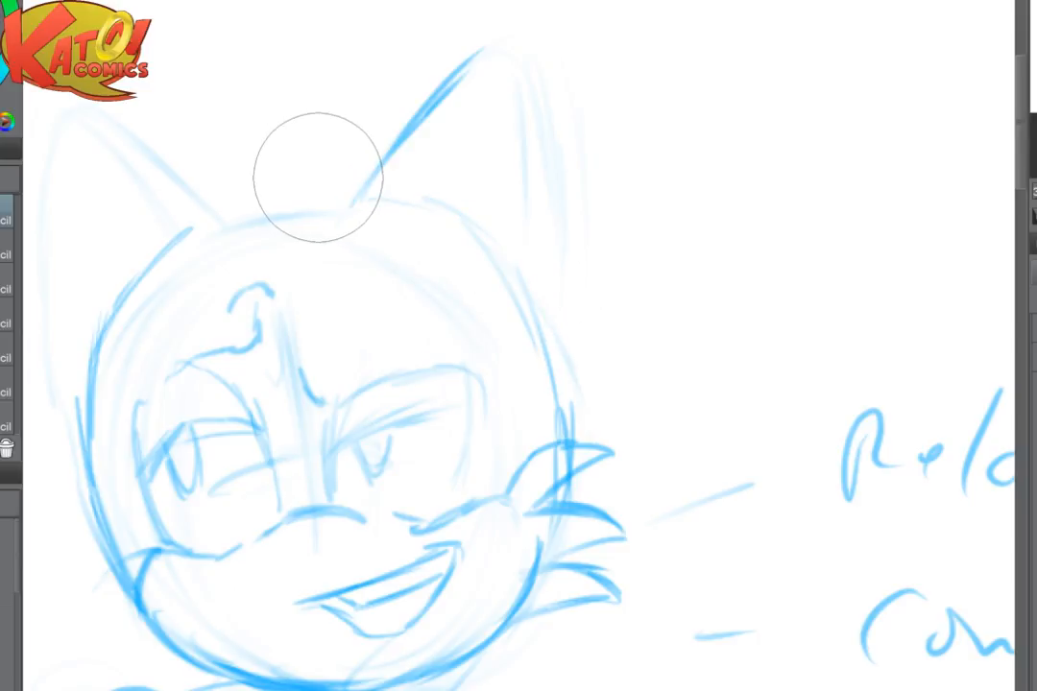
pyautogui.moveTo(468, 77)
pyautogui.mouseDown()
pyautogui.moveTo(505, 44)
pyautogui.moveTo(545, 133)
pyautogui.moveTo(550, 180)
pyautogui.mouseUp()
pyautogui.moveTo(511, 45)
pyautogui.mouseDown()
pyautogui.moveTo(524, 146)
pyautogui.moveTo(551, 128)
pyautogui.moveTo(527, 421)
pyautogui.mouseUp()
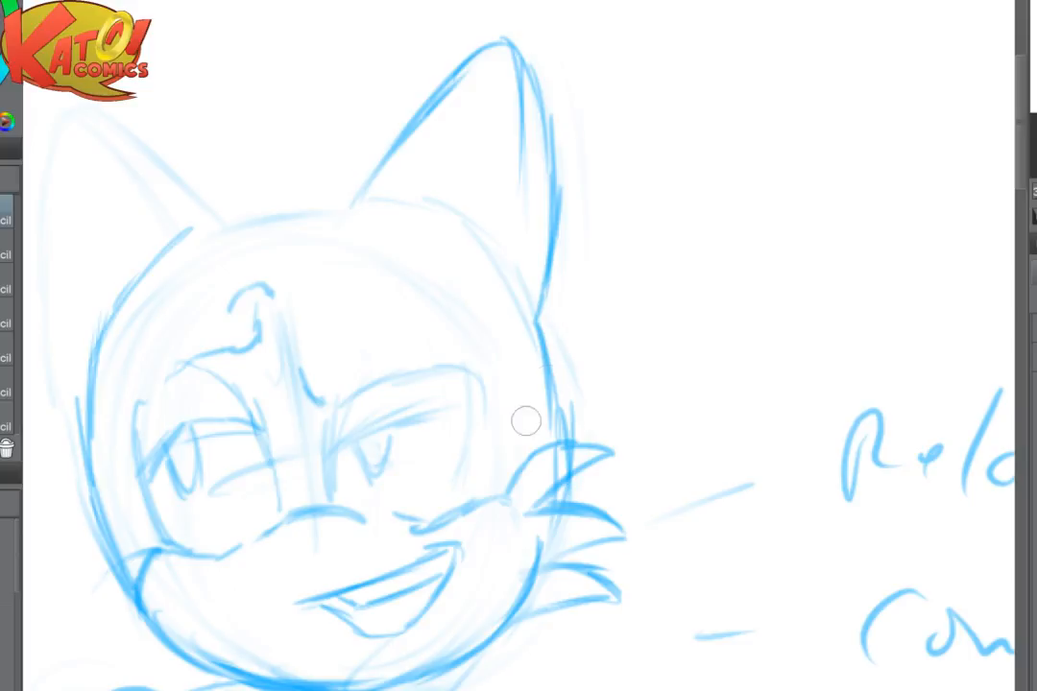
pyautogui.press('e')
pyautogui.moveTo(593, 407)
pyautogui.mouseDown()
pyautogui.moveTo(539, 359)
pyautogui.moveTo(549, 401)
pyautogui.mouseUp()
pyautogui.press('p')
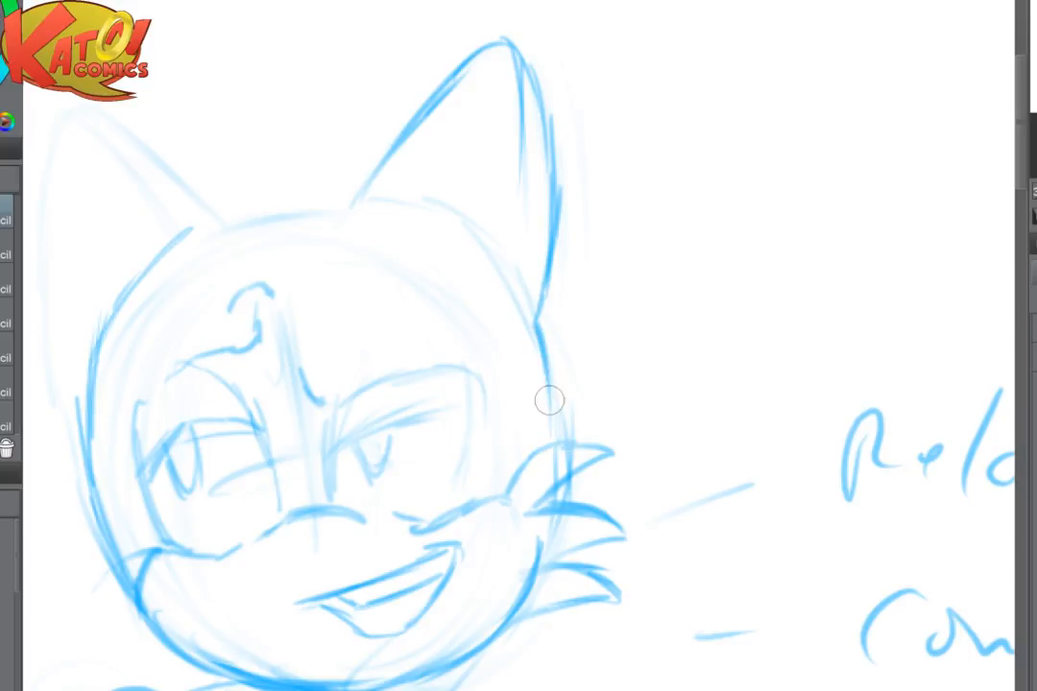
# - Sketch a double goggle oval at the base of the ear on the extended arm's side and lighten it
pyautogui.moveTo(417, 152)
pyautogui.mouseDown()
pyautogui.moveTo(350, 164)
pyautogui.moveTo(322, 197)
pyautogui.moveTo(384, 144)
pyautogui.moveTo(390, 225)
pyautogui.mouseUp()
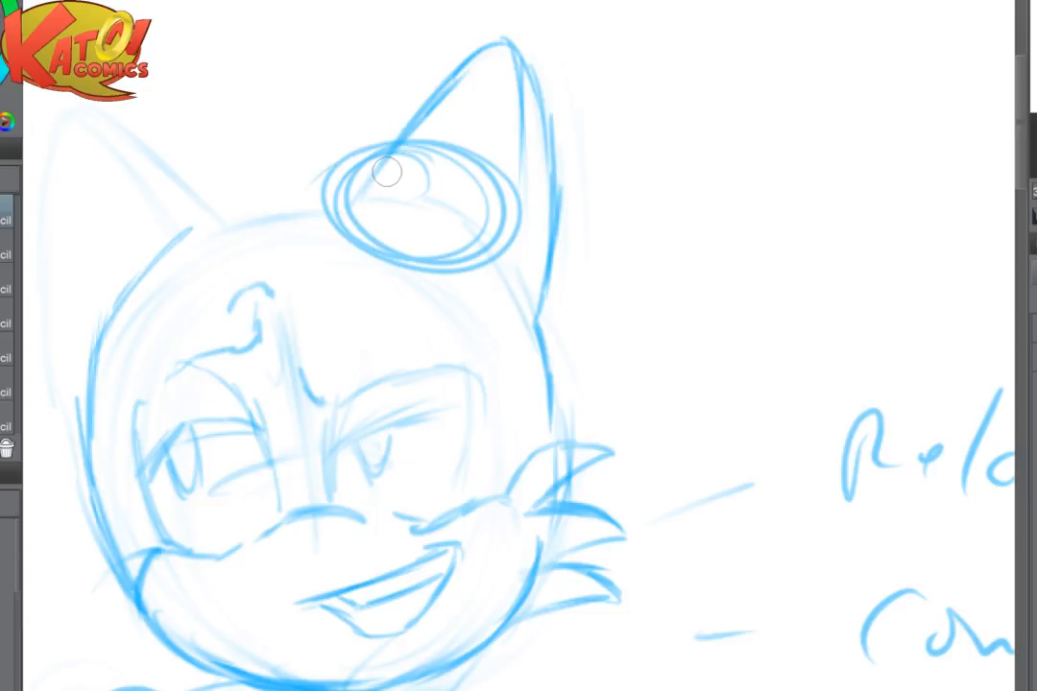
pyautogui.press('e')
pyautogui.moveTo(380, 165)
pyautogui.mouseDown()
pyautogui.moveTo(474, 222)
pyautogui.moveTo(370, 164)
pyautogui.mouseUp()
pyautogui.moveTo(128, 266)
pyautogui.mouseDown()
pyautogui.moveTo(97, 326)
pyautogui.moveTo(168, 302)
pyautogui.mouseUp()
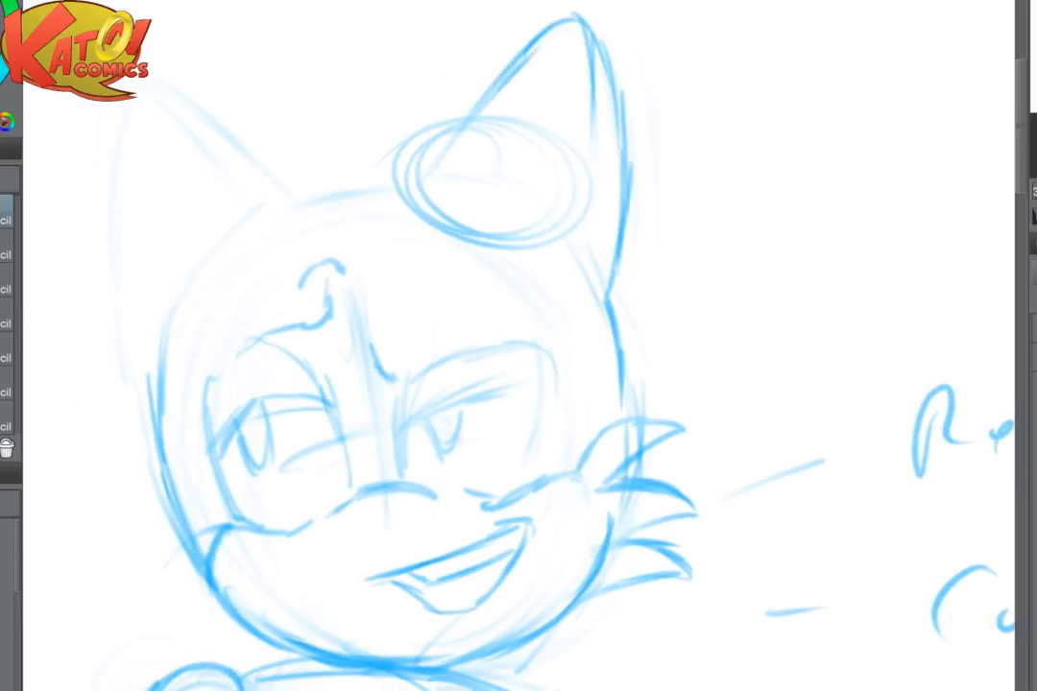
# - Sketch a tilted goggle oval at the base of the other ear, enlarge it slightly and lighten it
pyautogui.moveTo(202, 199)
pyautogui.mouseDown()
pyautogui.moveTo(235, 240)
pyautogui.moveTo(139, 293)
pyautogui.moveTo(257, 187)
pyautogui.moveTo(179, 307)
pyautogui.moveTo(168, 219)
pyautogui.moveTo(283, 222)
pyautogui.moveTo(157, 315)
pyautogui.moveTo(228, 176)
pyautogui.moveTo(142, 313)
pyautogui.mouseUp()
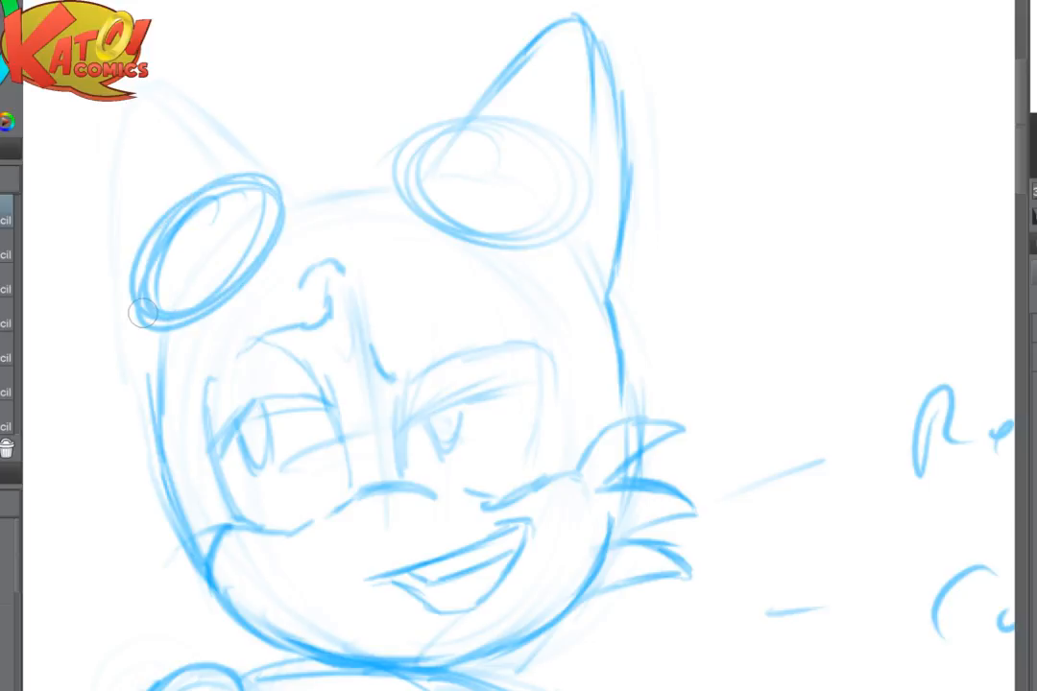
pyautogui.moveTo(234, 182)
pyautogui.mouseDown()
pyautogui.moveTo(211, 211)
pyautogui.moveTo(133, 265)
pyautogui.moveTo(150, 305)
pyautogui.moveTo(131, 331)
pyautogui.moveTo(154, 292)
pyautogui.moveTo(206, 294)
pyautogui.moveTo(183, 342)
pyautogui.moveTo(273, 205)
pyautogui.moveTo(218, 325)
pyautogui.moveTo(271, 256)
pyautogui.moveTo(167, 330)
pyautogui.moveTo(62, 338)
pyautogui.mouseUp()
pyautogui.press('e')
pyautogui.press('p')
pyautogui.press('e')
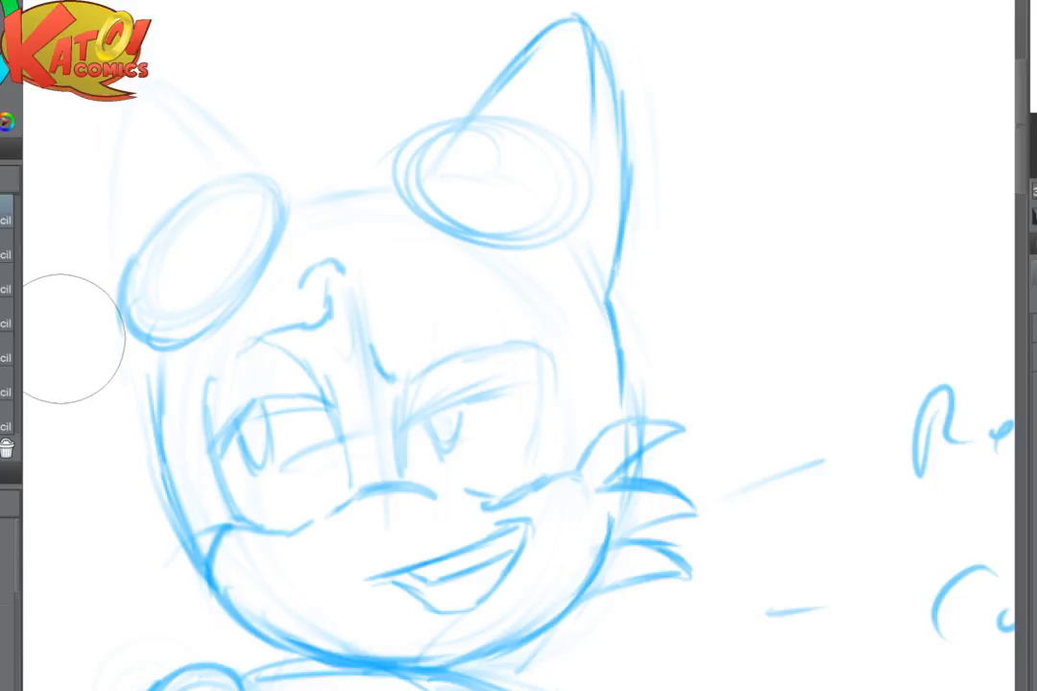
pyautogui.moveTo(60, 338); pyautogui.dragTo(205, 327)
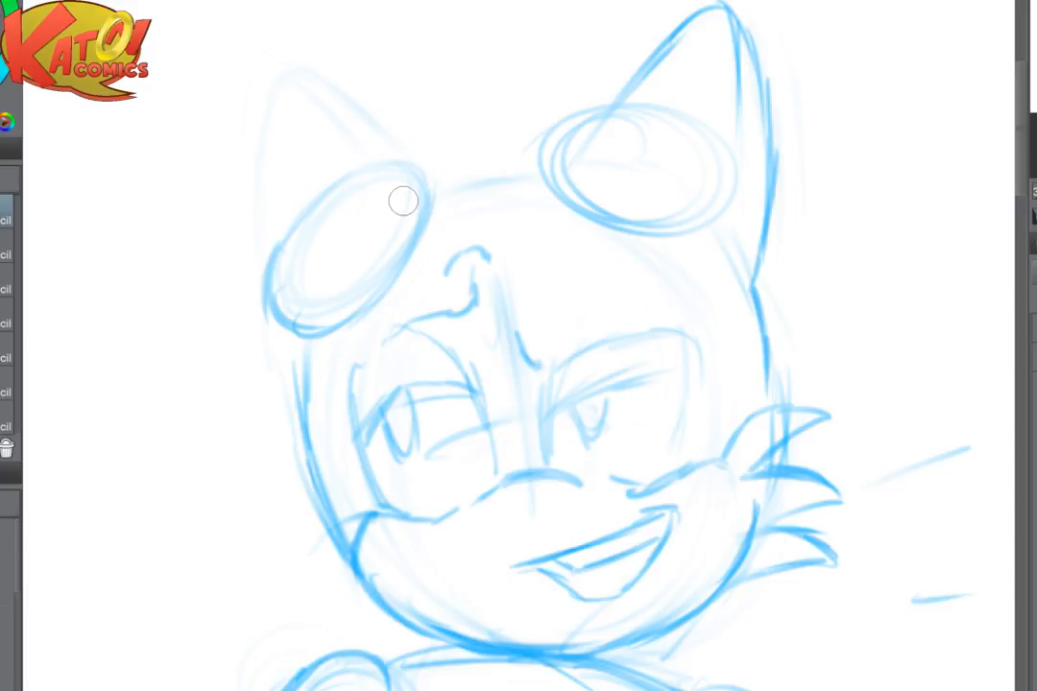
# - Fade the goggle oval on the bent arm's side and darken the edge facing the forehead
pyautogui.press('e')
pyautogui.moveTo(265, 256); pyautogui.dragTo(292, 306)
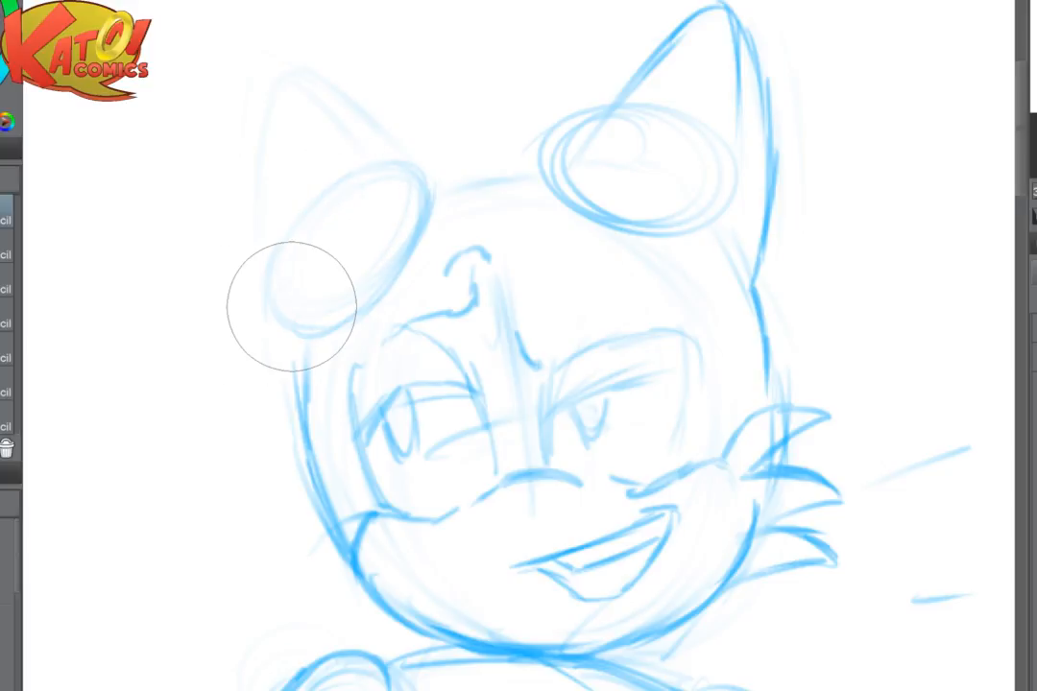
pyautogui.press('p')
pyautogui.moveTo(435, 190); pyautogui.dragTo(411, 259)
pyautogui.moveTo(444, 195)
pyautogui.mouseDown()
pyautogui.moveTo(414, 240)
pyautogui.moveTo(423, 246)
pyautogui.moveTo(345, 318)
pyautogui.mouseUp()
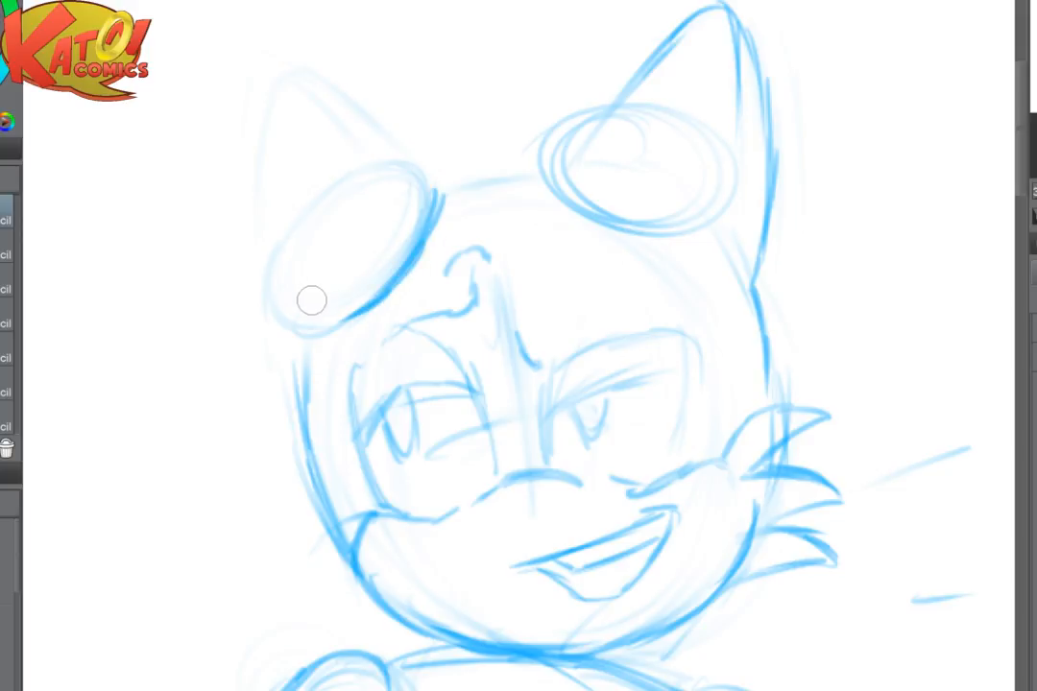
# - Draw five short segment lines across that goggle's rim, then outline the narrow inner lens and the outer rim
pyautogui.moveTo(295, 288); pyautogui.dragTo(300, 326)
pyautogui.moveTo(338, 271); pyautogui.dragTo(346, 300)
pyautogui.moveTo(376, 248); pyautogui.dragTo(384, 277)
pyautogui.moveTo(401, 221); pyautogui.dragTo(413, 242)
pyautogui.moveTo(416, 179); pyautogui.dragTo(428, 194)
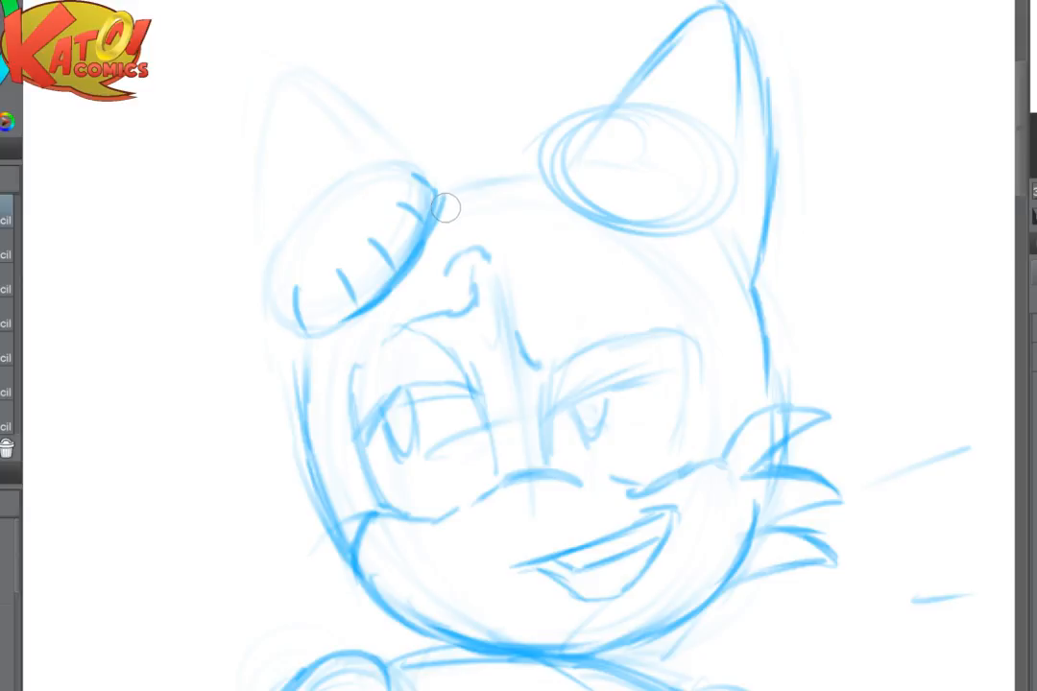
pyautogui.moveTo(276, 283)
pyautogui.mouseDown()
pyautogui.moveTo(301, 235)
pyautogui.moveTo(372, 211)
pyautogui.moveTo(323, 265)
pyautogui.moveTo(349, 256)
pyautogui.moveTo(335, 205)
pyautogui.moveTo(304, 233)
pyautogui.moveTo(388, 177)
pyautogui.moveTo(336, 204)
pyautogui.moveTo(422, 178)
pyautogui.moveTo(332, 217)
pyautogui.moveTo(367, 190)
pyautogui.moveTo(338, 186)
pyautogui.moveTo(382, 176)
pyautogui.moveTo(394, 214)
pyautogui.moveTo(411, 170)
pyautogui.moveTo(331, 292)
pyautogui.moveTo(281, 279)
pyautogui.moveTo(274, 305)
pyautogui.moveTo(279, 319)
pyautogui.moveTo(392, 286)
pyautogui.moveTo(331, 332)
pyautogui.moveTo(361, 288)
pyautogui.mouseUp()
# - Draw the goggle strap as two curved lines down the side of the head on the bent arm's side
pyautogui.scroll(-3, 658, 340)
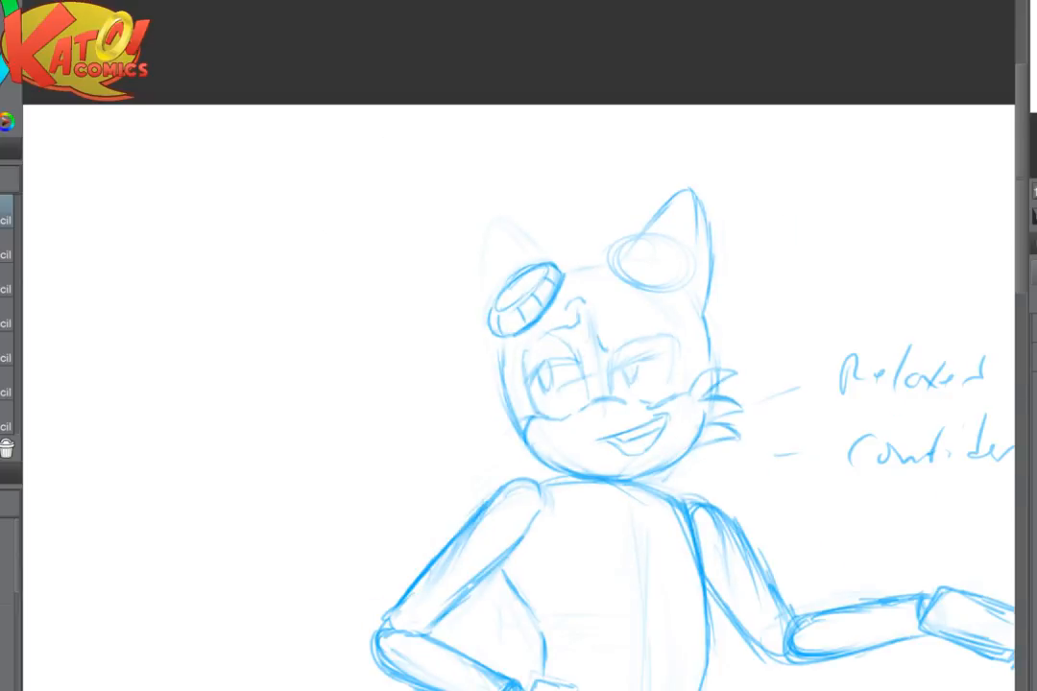
pyautogui.scroll(1, 708, 372)
pyautogui.scroll(3, 637, 267)
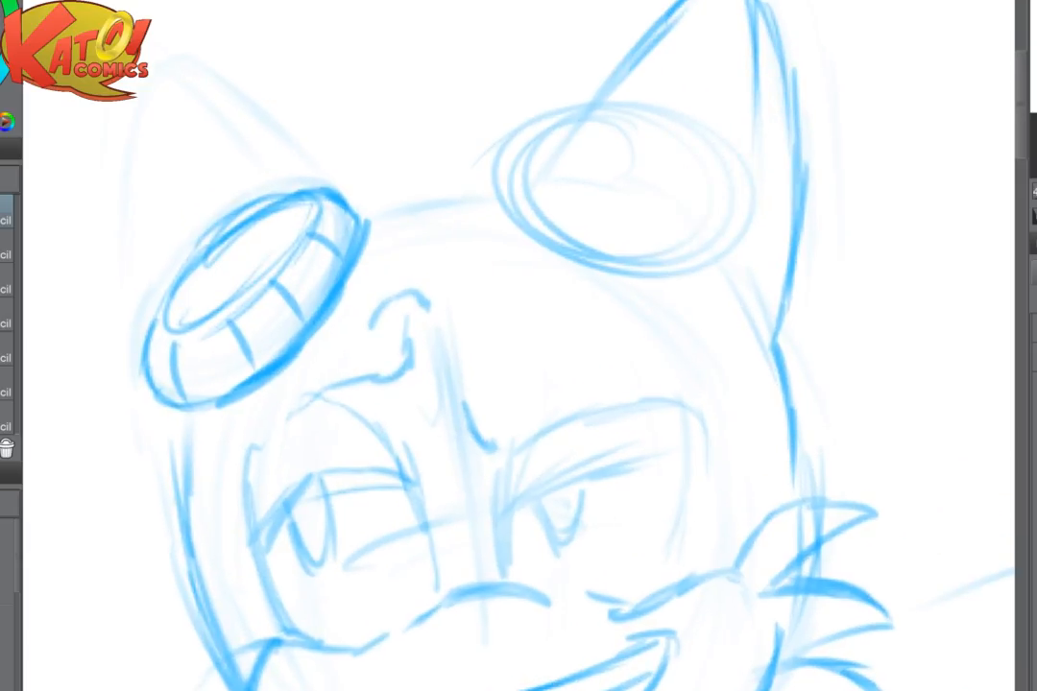
pyautogui.moveTo(223, 384)
pyautogui.mouseDown()
pyautogui.moveTo(385, 125)
pyautogui.moveTo(366, 207)
pyautogui.mouseUp()
pyautogui.moveTo(339, 119); pyautogui.dragTo(364, 283)
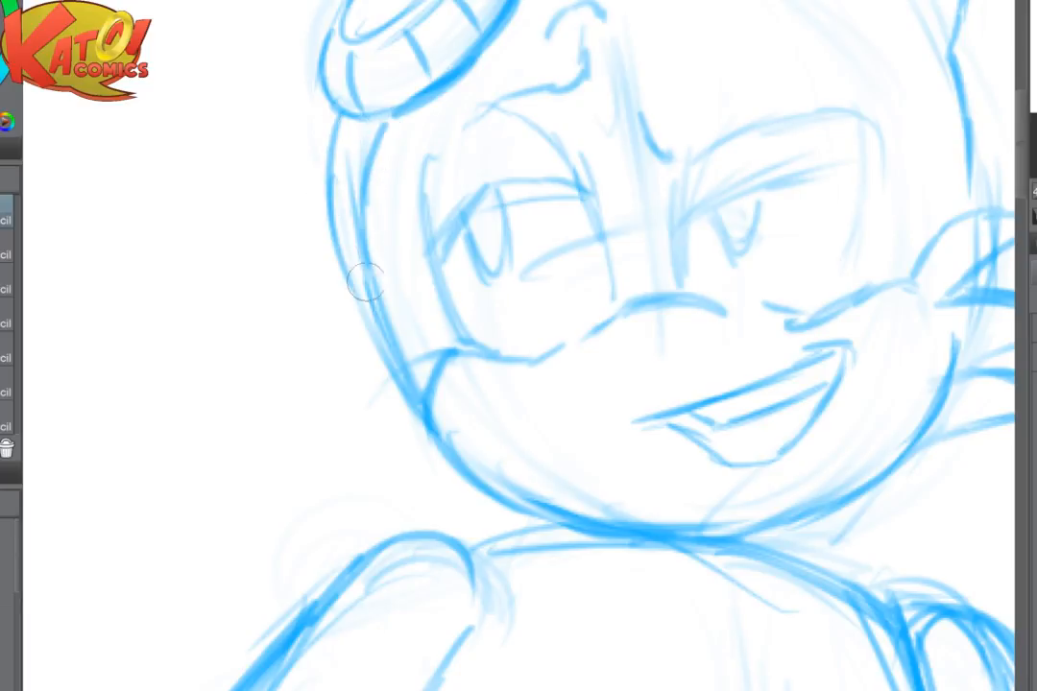
pyautogui.moveTo(333, 203); pyautogui.dragTo(363, 290)
pyautogui.moveTo(347, 240); pyautogui.dragTo(378, 355)
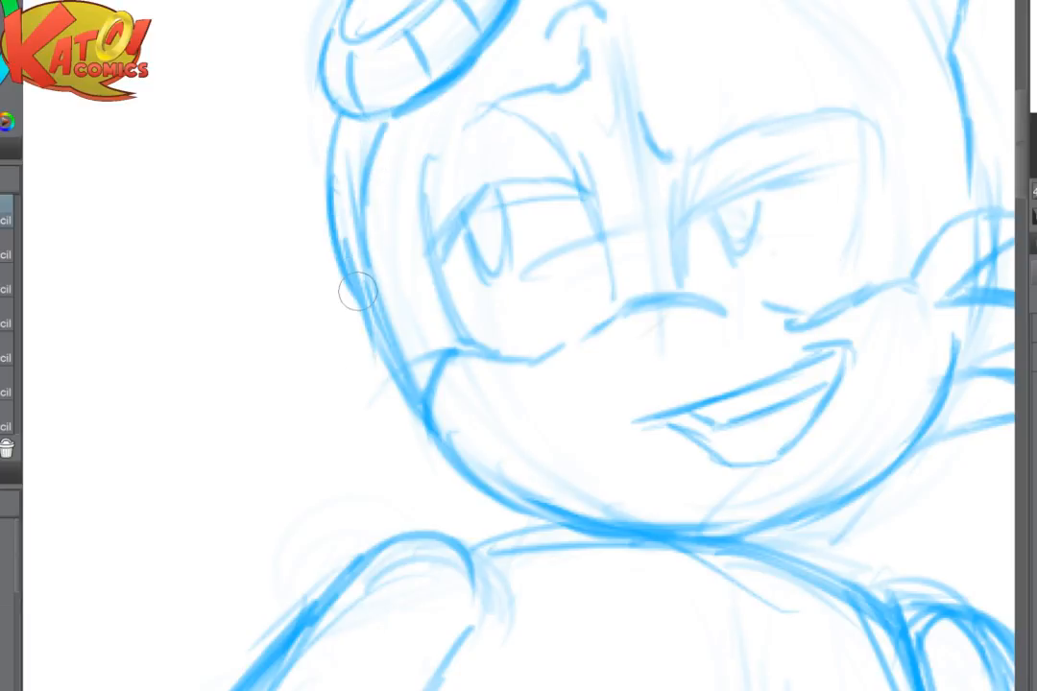
# - Draw a wavy strap tail trailing from behind the head above the bent arm's shoulder
pyautogui.scroll(-4, 358, 292)
pyautogui.scroll(2, 615, 365)
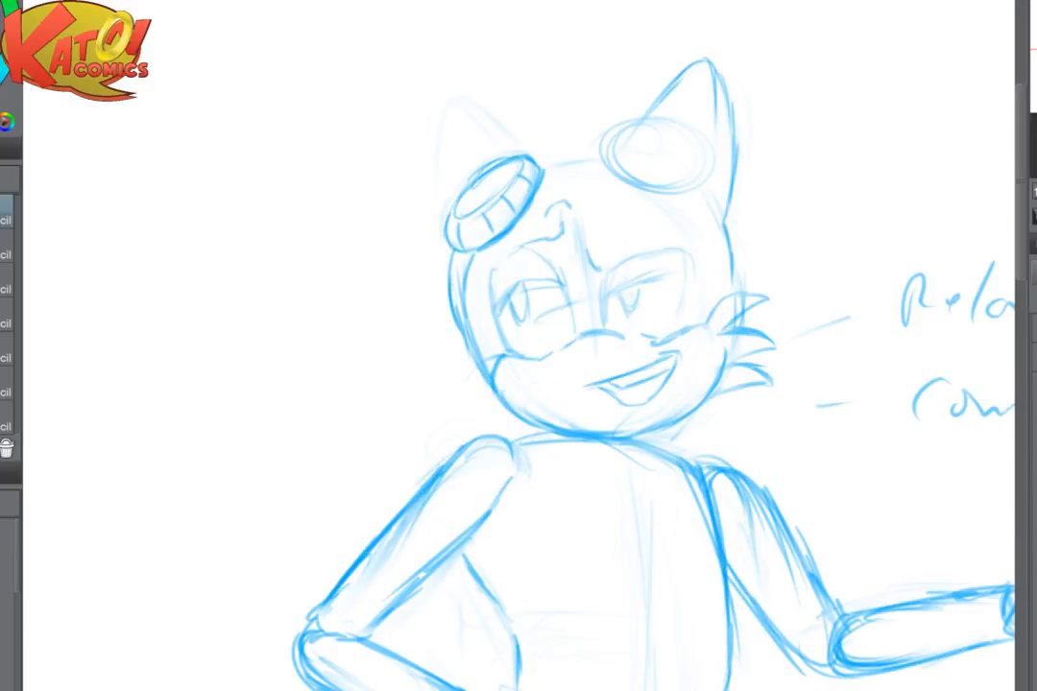
pyautogui.moveTo(475, 360)
pyautogui.mouseDown()
pyautogui.moveTo(390, 410)
pyautogui.moveTo(387, 461)
pyautogui.moveTo(413, 426)
pyautogui.moveTo(477, 376)
pyautogui.moveTo(438, 397)
pyautogui.moveTo(398, 446)
pyautogui.mouseUp()
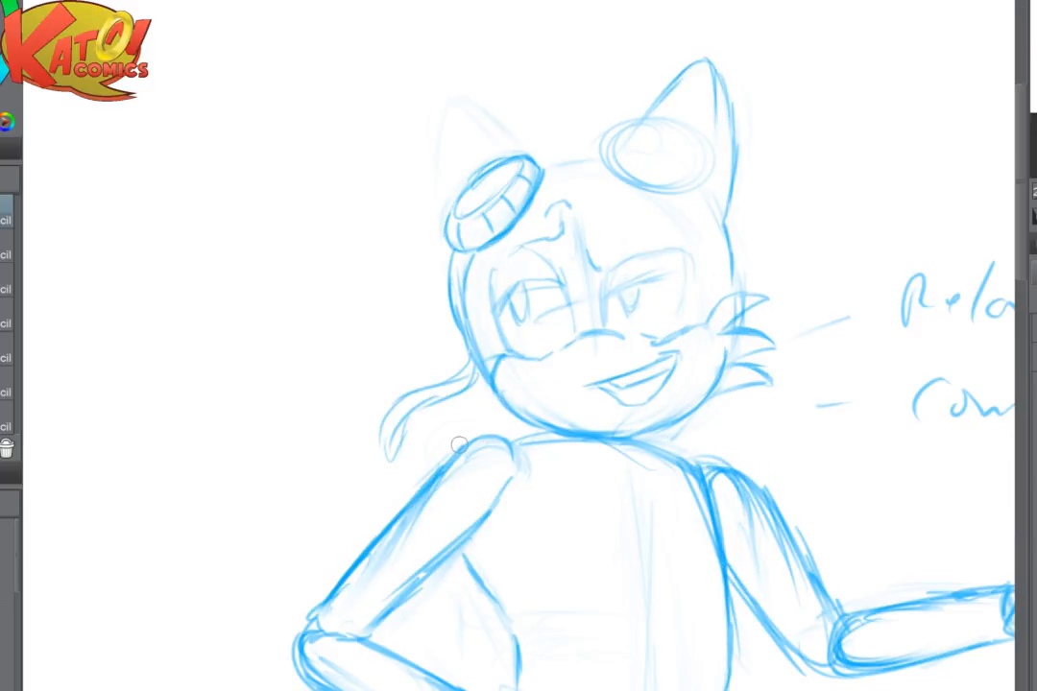
# - Draw the goggle strap down the head on the extended arm's side, with curling strap tails flowing outward above the cheek tufts
pyautogui.scroll(3, 459, 446)
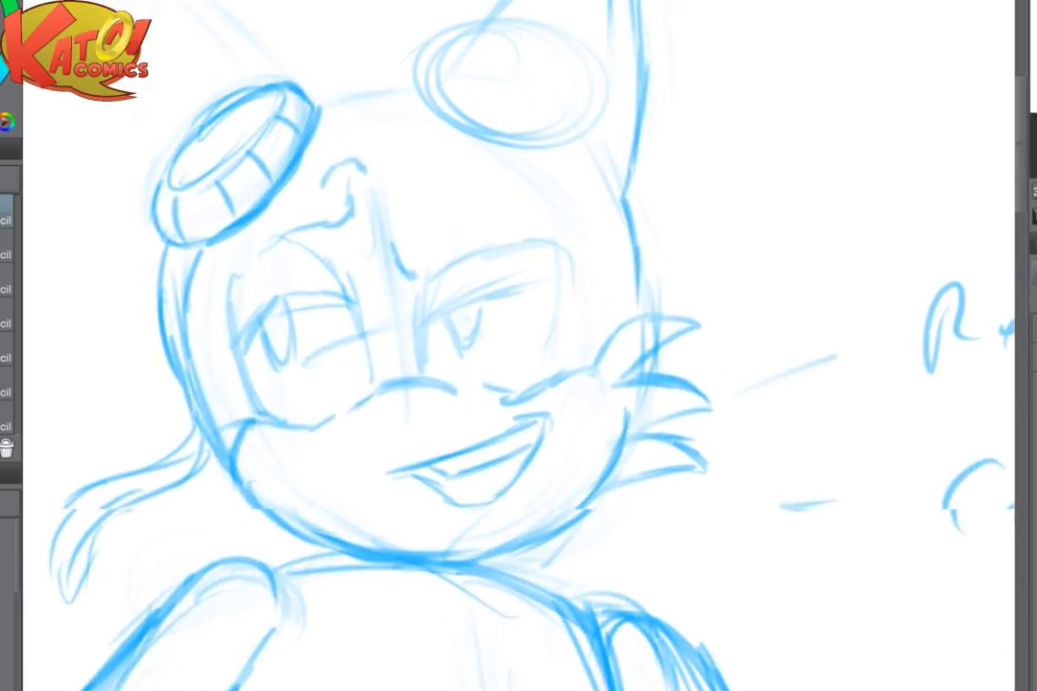
pyautogui.moveTo(528, 144); pyautogui.dragTo(576, 200)
pyautogui.moveTo(539, 142)
pyautogui.mouseDown()
pyautogui.moveTo(582, 207)
pyautogui.moveTo(607, 273)
pyautogui.mouseUp()
pyautogui.moveTo(561, 120); pyautogui.dragTo(618, 197)
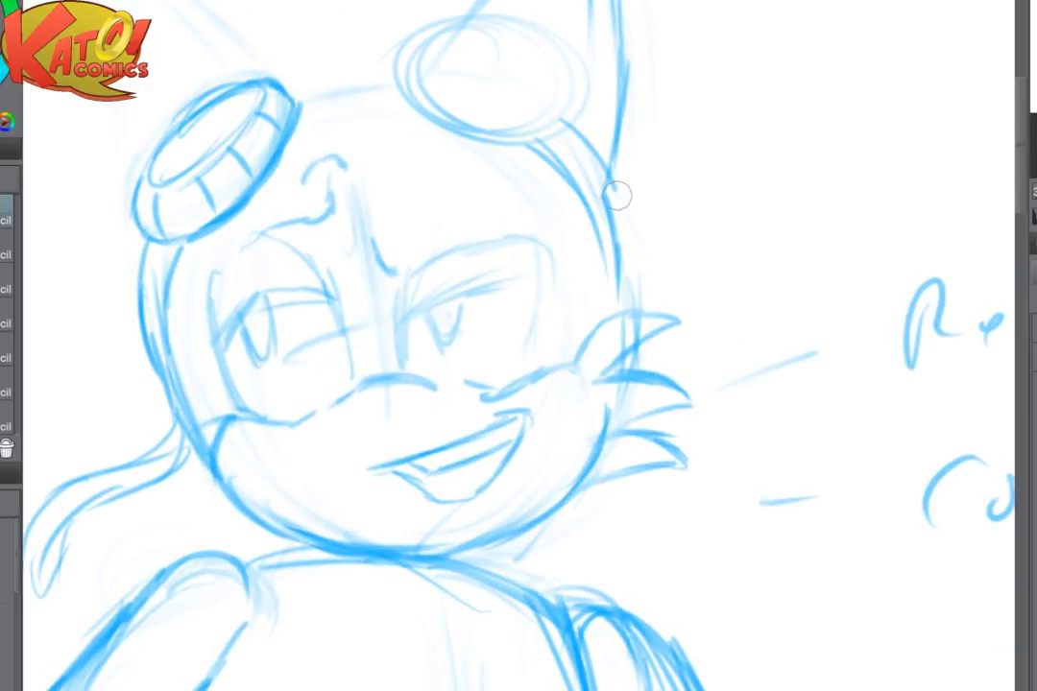
pyautogui.moveTo(597, 147)
pyautogui.mouseDown()
pyautogui.moveTo(617, 280)
pyautogui.moveTo(599, 242)
pyautogui.moveTo(618, 249)
pyautogui.moveTo(629, 307)
pyautogui.moveTo(646, 276)
pyautogui.moveTo(671, 274)
pyautogui.moveTo(720, 198)
pyautogui.moveTo(823, 212)
pyautogui.moveTo(815, 179)
pyautogui.moveTo(860, 221)
pyautogui.moveTo(867, 245)
pyautogui.moveTo(843, 258)
pyautogui.moveTo(773, 222)
pyautogui.moveTo(727, 227)
pyautogui.moveTo(751, 268)
pyautogui.moveTo(659, 302)
pyautogui.mouseUp()
pyautogui.moveTo(719, 201); pyautogui.dragTo(707, 262)
pyautogui.moveTo(706, 261)
pyautogui.mouseDown()
pyautogui.moveTo(635, 300)
pyautogui.moveTo(606, 344)
pyautogui.moveTo(546, 536)
pyautogui.mouseUp()
# - Flip the canvas view horizontally and draw the inner lens, segment lines and thick rim on the goggle at the extended arm's side
pyautogui.scroll(2, 519, 346)
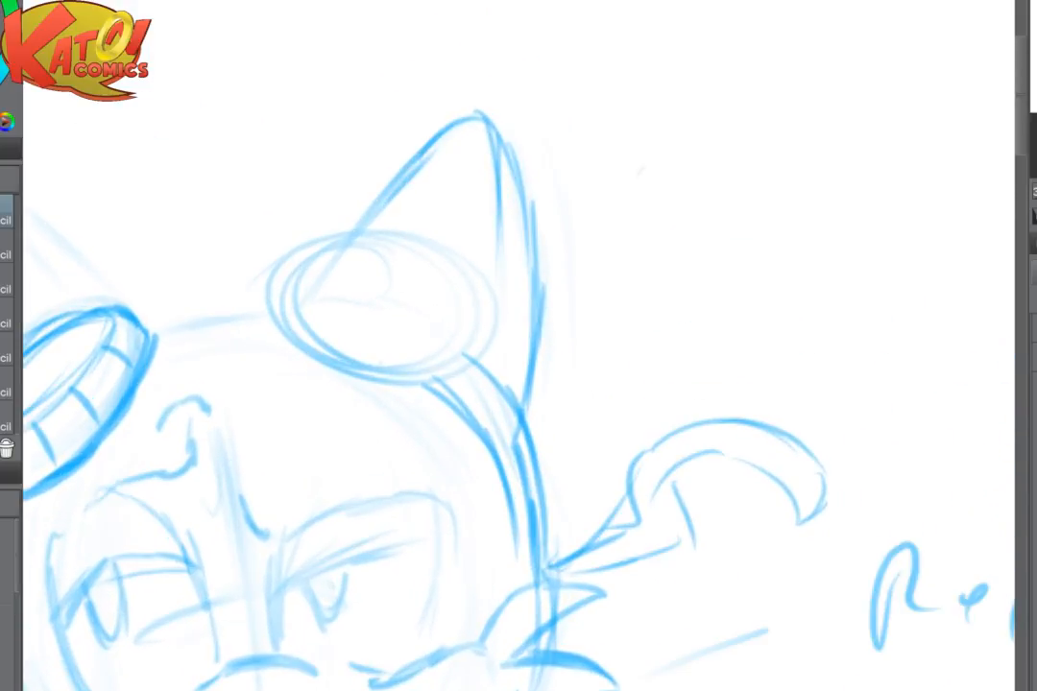
pyautogui.moveTo(384, 385); pyautogui.dragTo(655, 398)
pyautogui.press('h')
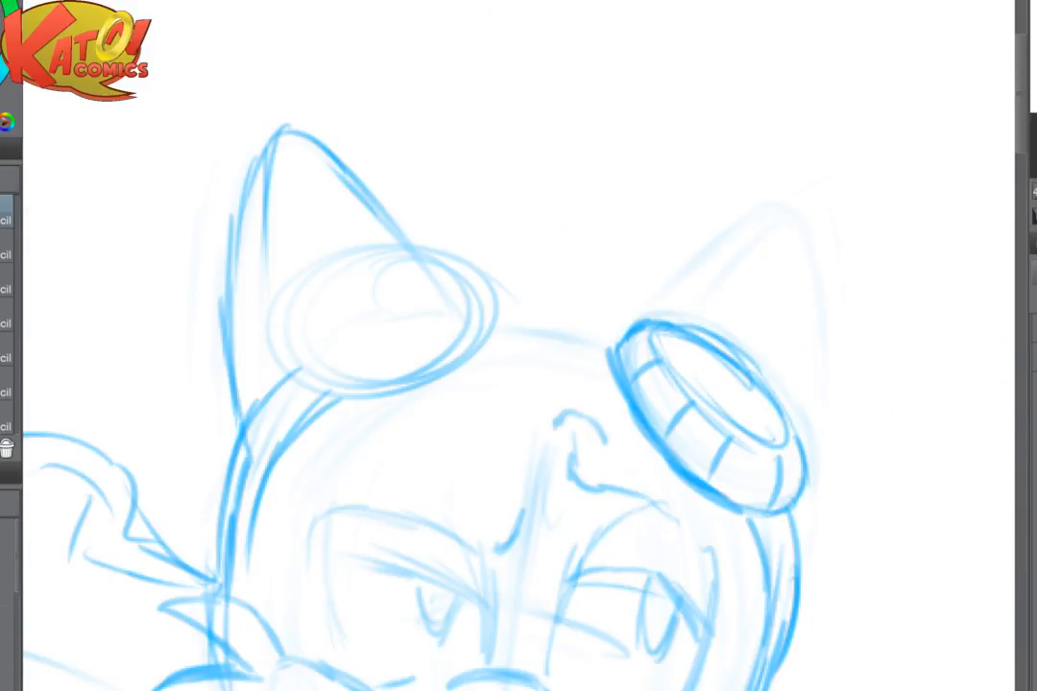
pyautogui.scroll(2, 629, 350)
pyautogui.moveTo(267, 240)
pyautogui.mouseDown()
pyautogui.moveTo(217, 293)
pyautogui.moveTo(308, 321)
pyautogui.moveTo(225, 320)
pyautogui.moveTo(333, 327)
pyautogui.moveTo(297, 215)
pyautogui.moveTo(247, 317)
pyautogui.moveTo(336, 220)
pyautogui.moveTo(192, 289)
pyautogui.moveTo(243, 351)
pyautogui.moveTo(355, 348)
pyautogui.moveTo(372, 368)
pyautogui.mouseUp()
pyautogui.moveTo(397, 295); pyautogui.dragTo(404, 341)
pyautogui.moveTo(414, 269); pyautogui.dragTo(432, 331)
pyautogui.moveTo(423, 232)
pyautogui.mouseDown()
pyautogui.moveTo(440, 338)
pyautogui.moveTo(371, 386)
pyautogui.mouseUp()
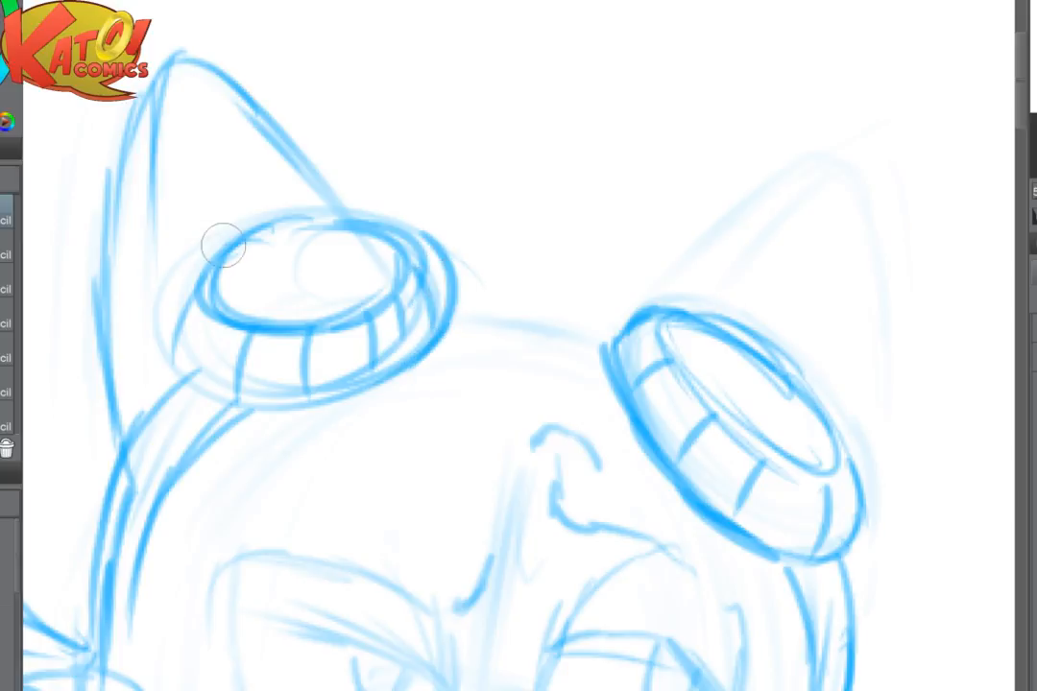
pyautogui.moveTo(223, 247)
pyautogui.mouseDown()
pyautogui.moveTo(174, 359)
pyautogui.moveTo(294, 424)
pyautogui.moveTo(440, 352)
pyautogui.mouseUp()
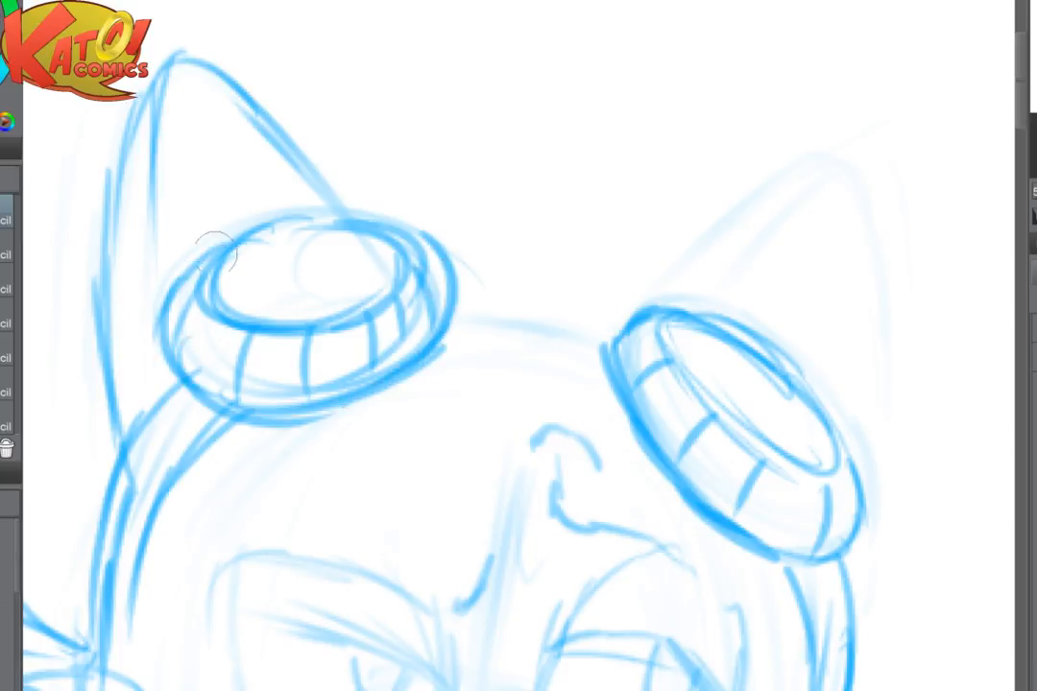
# - Complete the upper rim and add a small oval highlight on the lens of the goggle at the extended arm's side
pyautogui.moveTo(216, 249)
pyautogui.mouseDown()
pyautogui.moveTo(277, 222)
pyautogui.moveTo(465, 261)
pyautogui.mouseUp()
pyautogui.moveTo(259, 240)
pyautogui.mouseDown()
pyautogui.moveTo(287, 254)
pyautogui.moveTo(273, 245)
pyautogui.mouseUp()
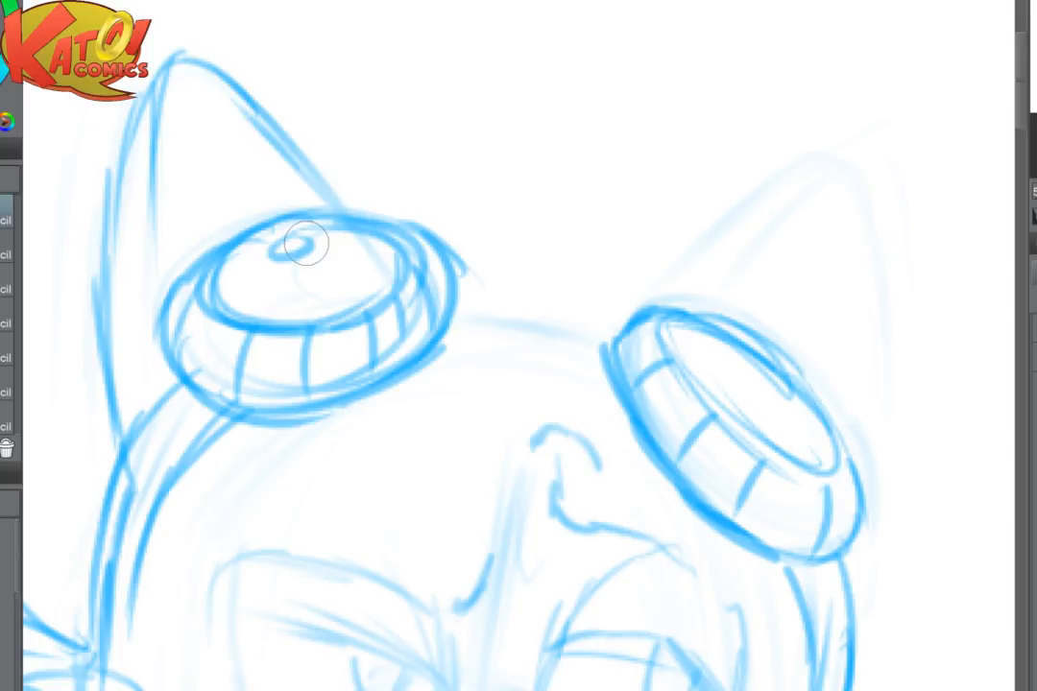
pyautogui.hotkey('ctrl', '-')
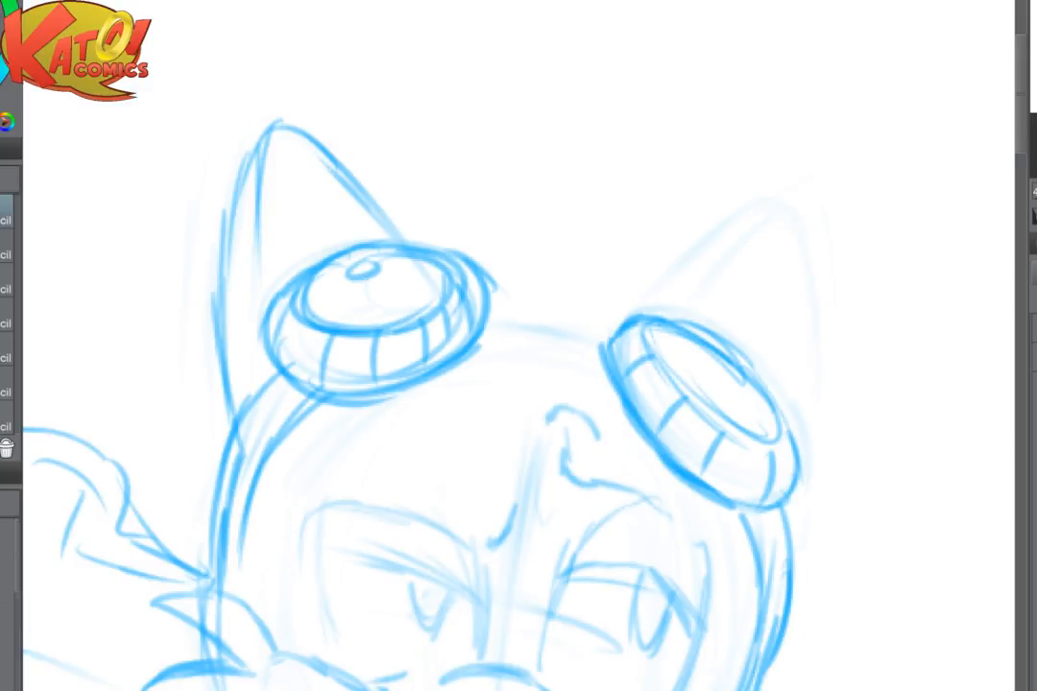
# - Soften the goggle strap down the head on the extended arm's side and redraw it as two clean curved lines
pyautogui.moveTo(515, 340); pyautogui.dragTo(473, 352)
pyautogui.moveTo(328, 395)
pyautogui.mouseDown()
pyautogui.moveTo(289, 422)
pyautogui.moveTo(248, 490)
pyautogui.mouseUp()
pyautogui.press('e')
pyautogui.press('p')
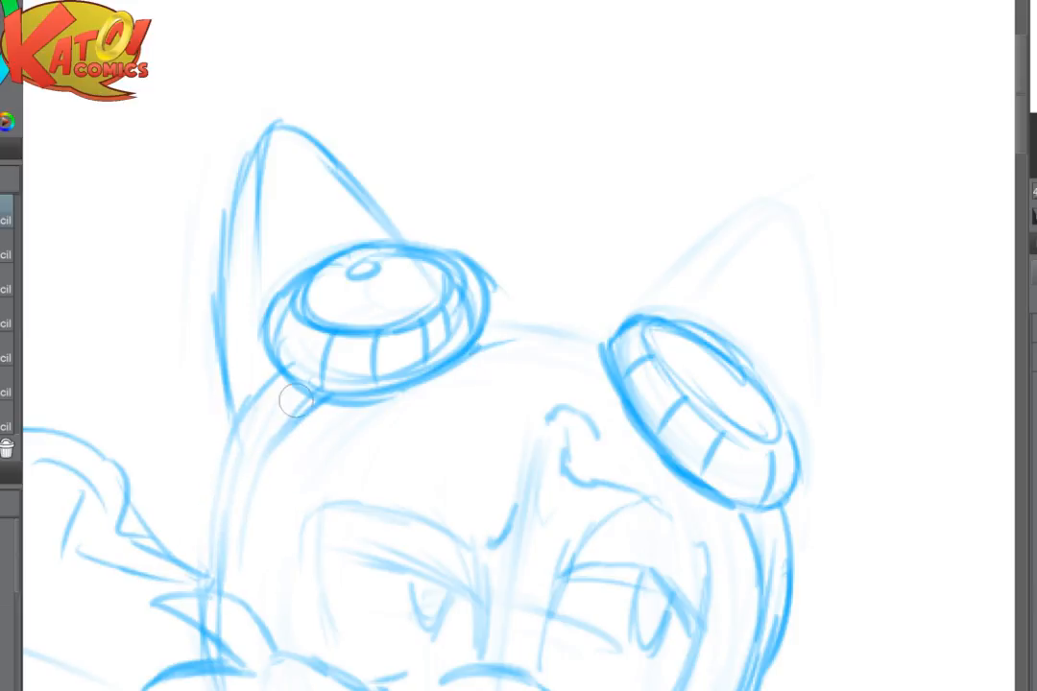
pyautogui.moveTo(322, 397); pyautogui.dragTo(235, 517)
pyautogui.moveTo(277, 379)
pyautogui.mouseDown()
pyautogui.moveTo(242, 424)
pyautogui.moveTo(208, 541)
pyautogui.mouseUp()
pyautogui.moveTo(246, 485); pyautogui.dragTo(221, 576)
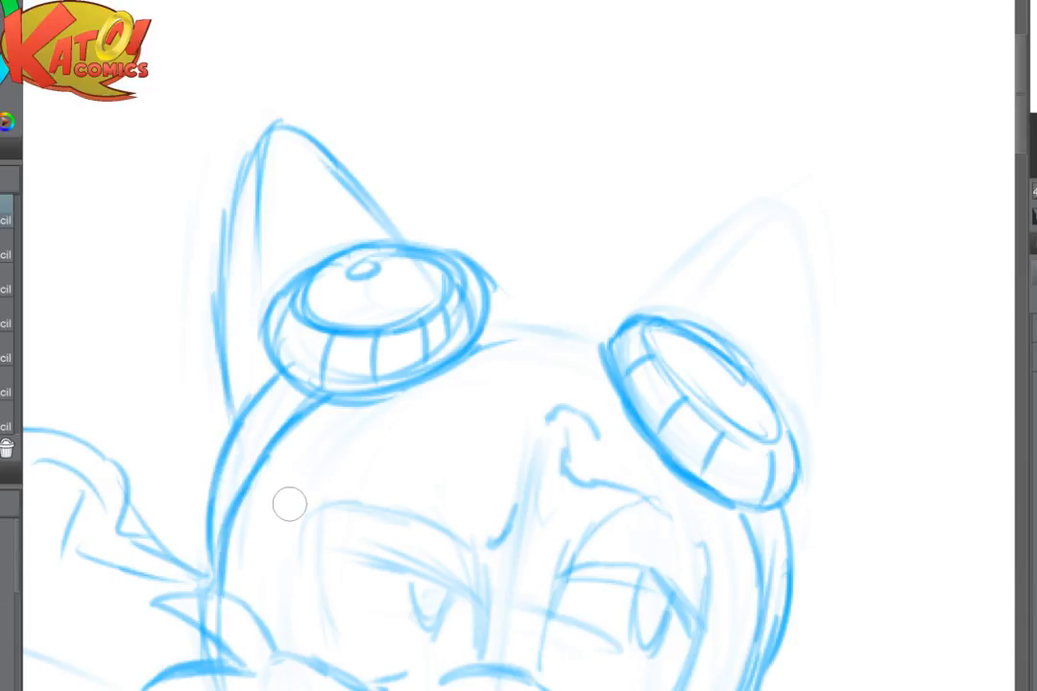
# - Draw a curved double-lined band linking the two goggles across the forehead, and flip the canvas view horizontally
pyautogui.moveTo(483, 353)
pyautogui.mouseDown()
pyautogui.moveTo(570, 372)
pyautogui.moveTo(494, 342)
pyautogui.moveTo(605, 370)
pyautogui.mouseUp()
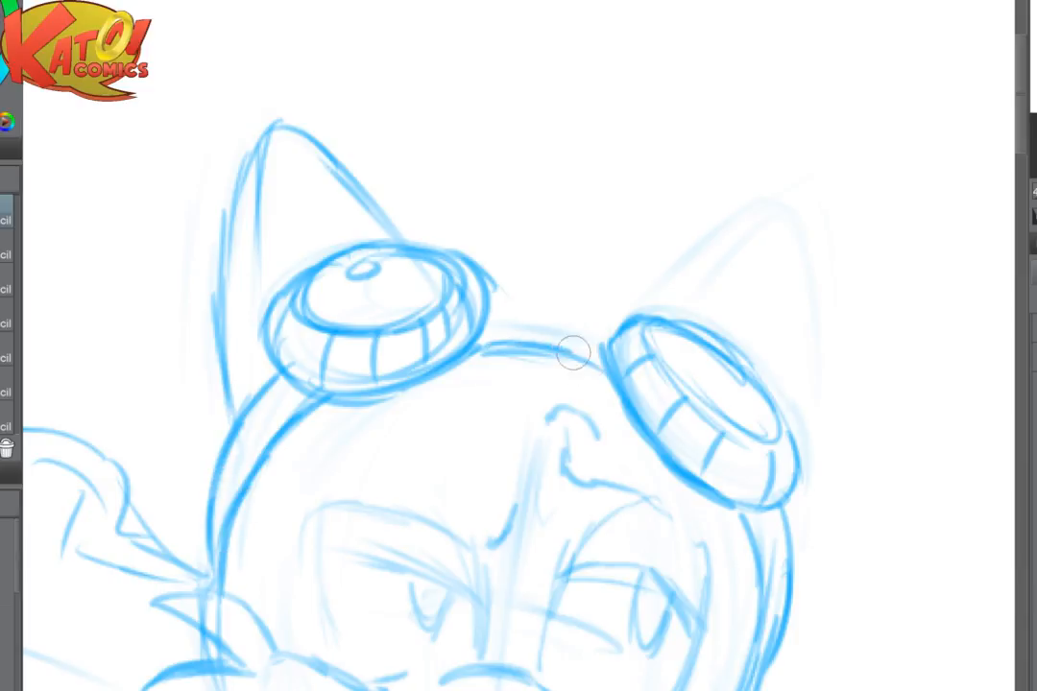
pyautogui.moveTo(494, 325); pyautogui.dragTo(606, 345)
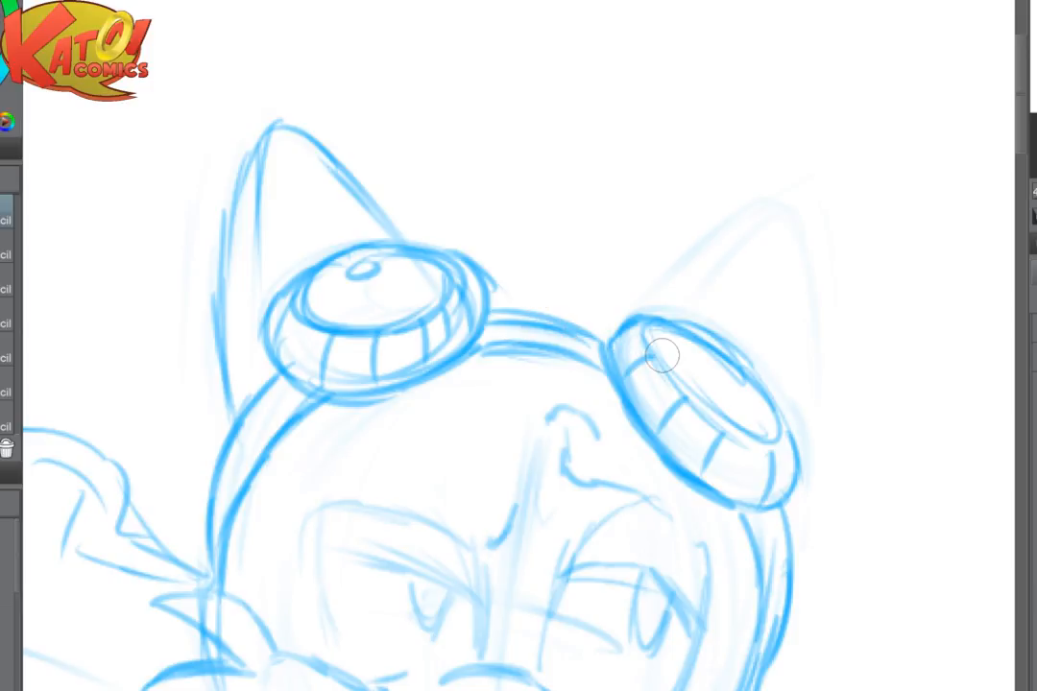
pyautogui.press('h')
pyautogui.moveTo(508, 303)
pyautogui.mouseDown()
pyautogui.moveTo(317, 170)
pyautogui.moveTo(333, 164)
pyautogui.mouseUp()
pyautogui.hotkey('ctrl', 'z')
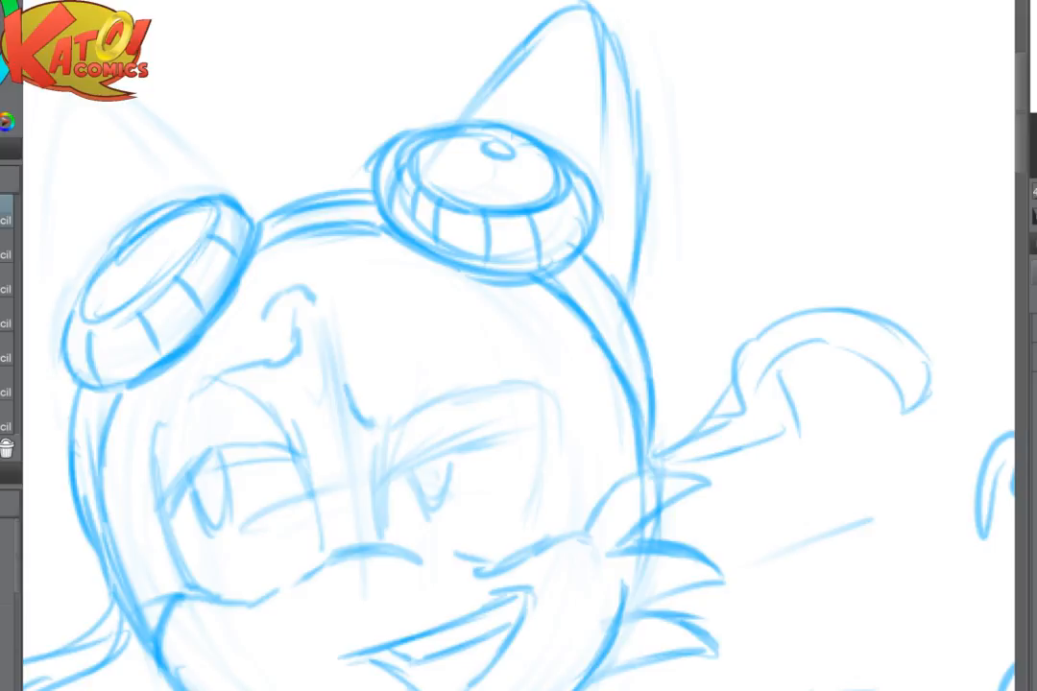
# - Fade the band between the goggles with a smaller soft eraser and redraw it as an arched bridge with short segment lines
pyautogui.press('e')
pyautogui.press('[')
pyautogui.press('[')
pyautogui.press('[')
pyautogui.press('[')
pyautogui.press('[')
pyautogui.press('[')
pyautogui.press('[')
pyautogui.press('[')
pyautogui.moveTo(294, 185)
pyautogui.mouseDown()
pyautogui.moveTo(264, 252)
pyautogui.moveTo(305, 211)
pyautogui.moveTo(338, 197)
pyautogui.moveTo(353, 214)
pyautogui.moveTo(336, 241)
pyautogui.moveTo(356, 199)
pyautogui.mouseUp()
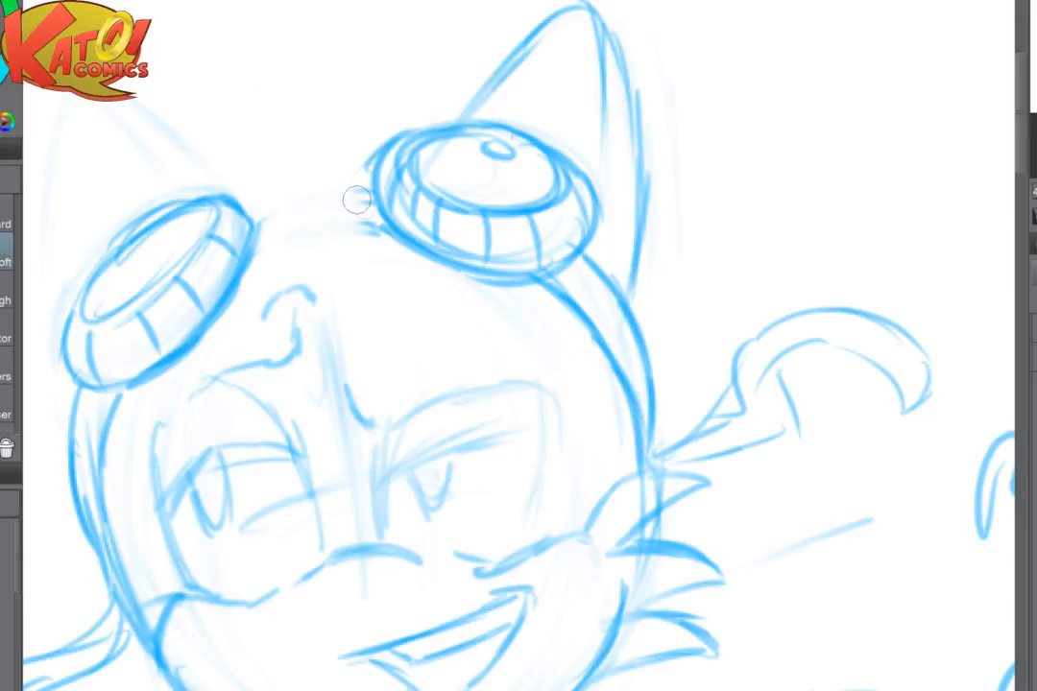
pyautogui.scroll(-3, 359, 203)
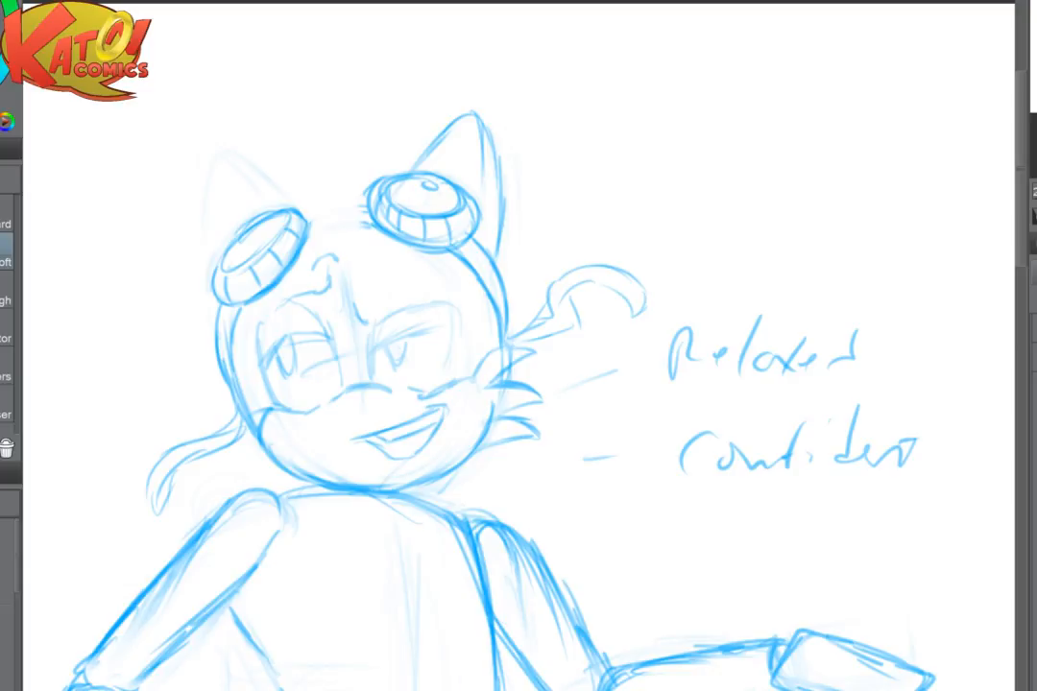
pyautogui.press('p')
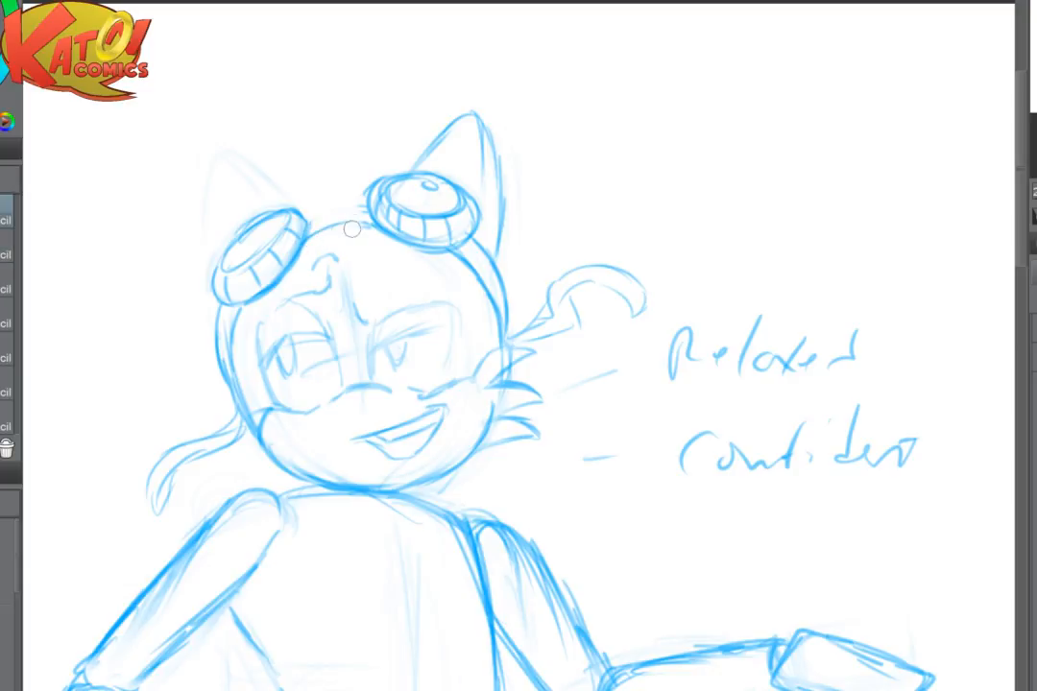
pyautogui.moveTo(308, 231)
pyautogui.mouseDown()
pyautogui.moveTo(367, 216)
pyautogui.moveTo(301, 226)
pyautogui.moveTo(358, 208)
pyautogui.moveTo(312, 211)
pyautogui.moveTo(364, 203)
pyautogui.moveTo(315, 212)
pyautogui.moveTo(332, 224)
pyautogui.moveTo(312, 224)
pyautogui.moveTo(369, 219)
pyautogui.mouseUp()
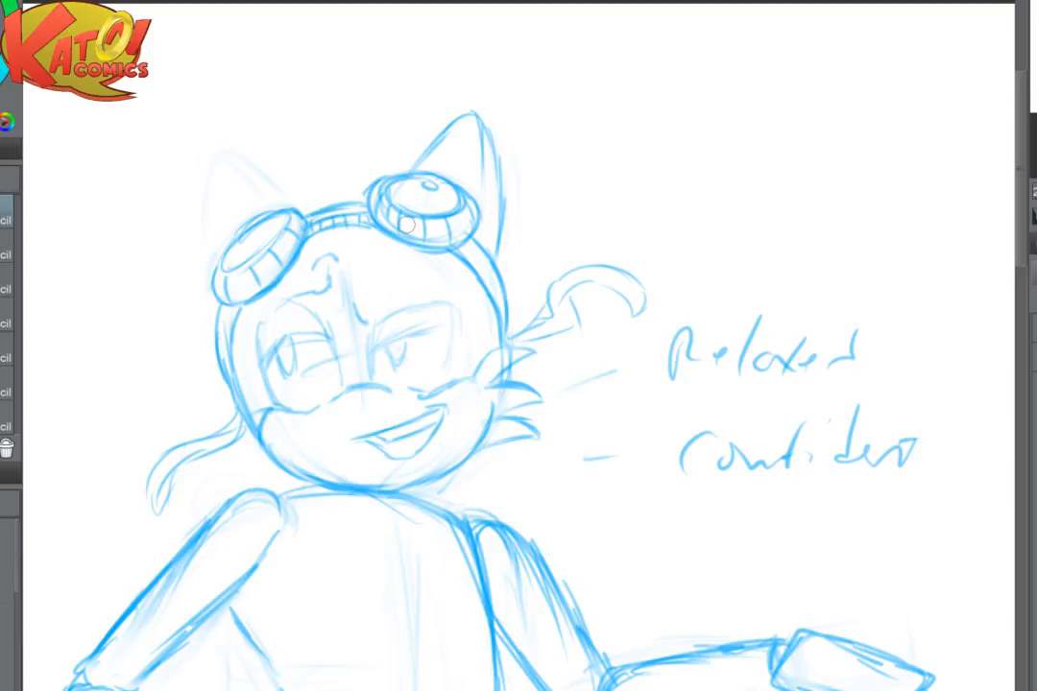
# - Outline the pointed ear behind the goggle on the bent arm's side in darker pencil
pyautogui.moveTo(210, 312)
pyautogui.mouseDown()
pyautogui.moveTo(194, 180)
pyautogui.moveTo(200, 153)
pyautogui.moveTo(254, 161)
pyautogui.moveTo(294, 198)
pyautogui.mouseUp()
pyautogui.hotkey('ctrl', '-')
pyautogui.hotkey('ctrl', '-')
pyautogui.hotkey('ctrl', '-')
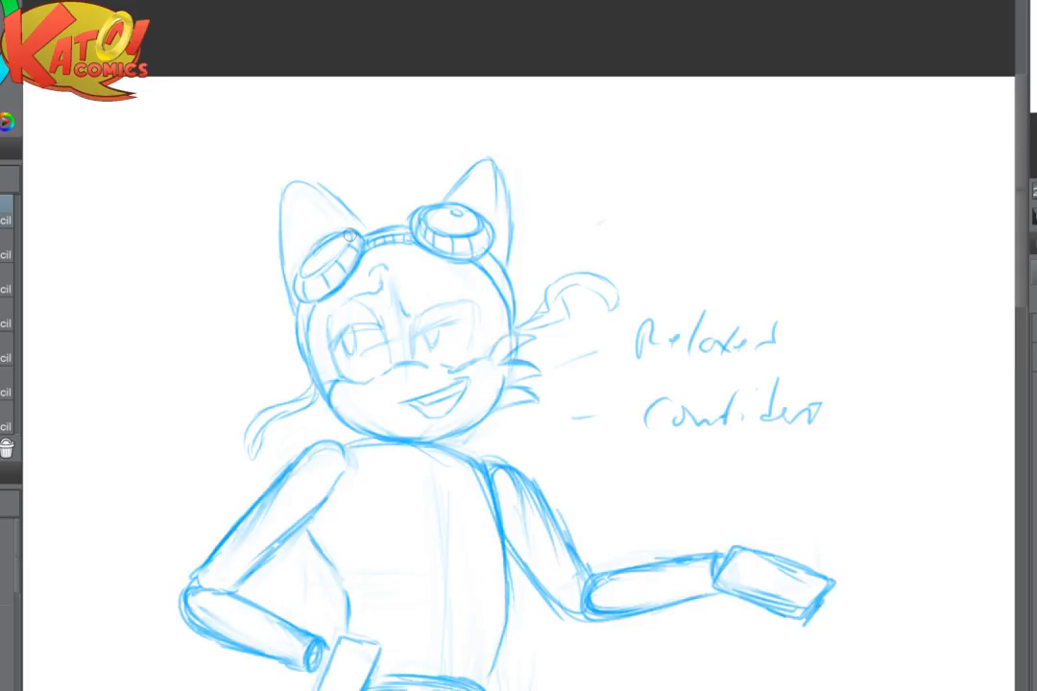
pyautogui.hotkey('ctrl', '+')
pyautogui.hotkey('ctrl', '+')
pyautogui.hotkey('ctrl', '+')
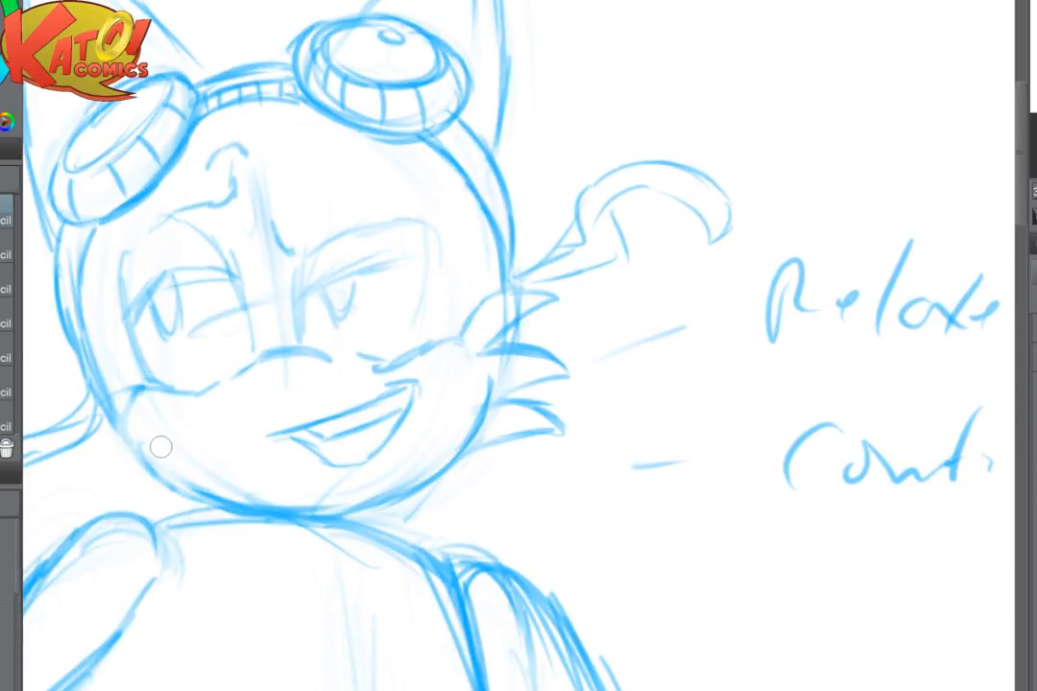
# - Lighten the jaw and side-of-head lines on the bent arm's side with a larger soft eraser
pyautogui.press('e')
pyautogui.press(']')
pyautogui.press(']')
pyautogui.press(']')
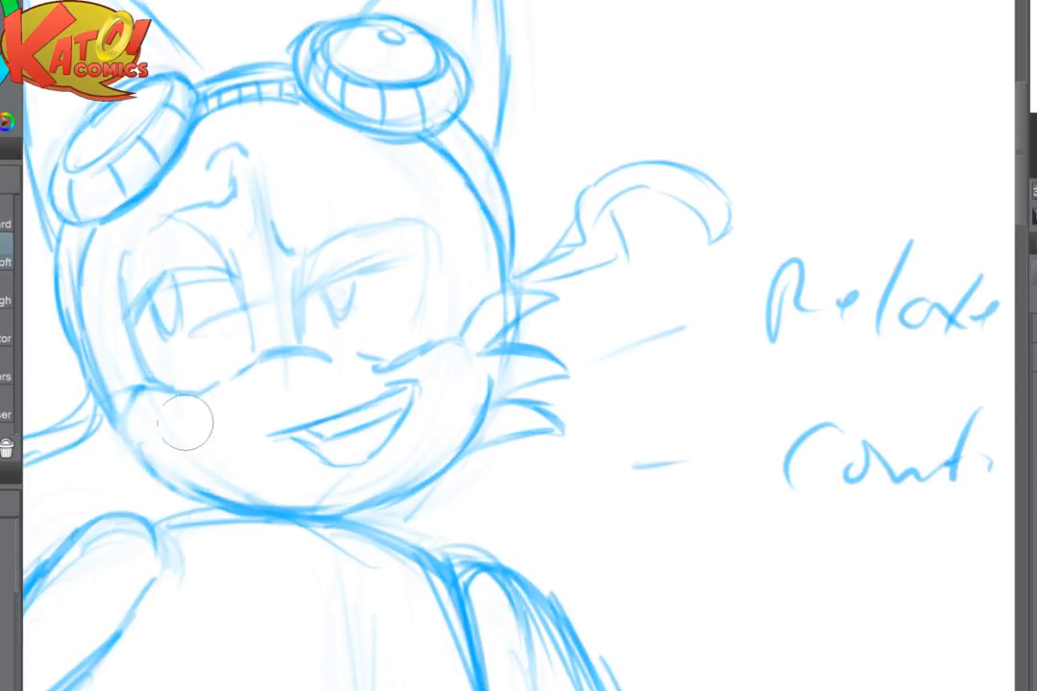
pyautogui.moveTo(144, 443); pyautogui.dragTo(203, 489)
pyautogui.moveTo(79, 344); pyautogui.dragTo(102, 382)
pyautogui.press('p')
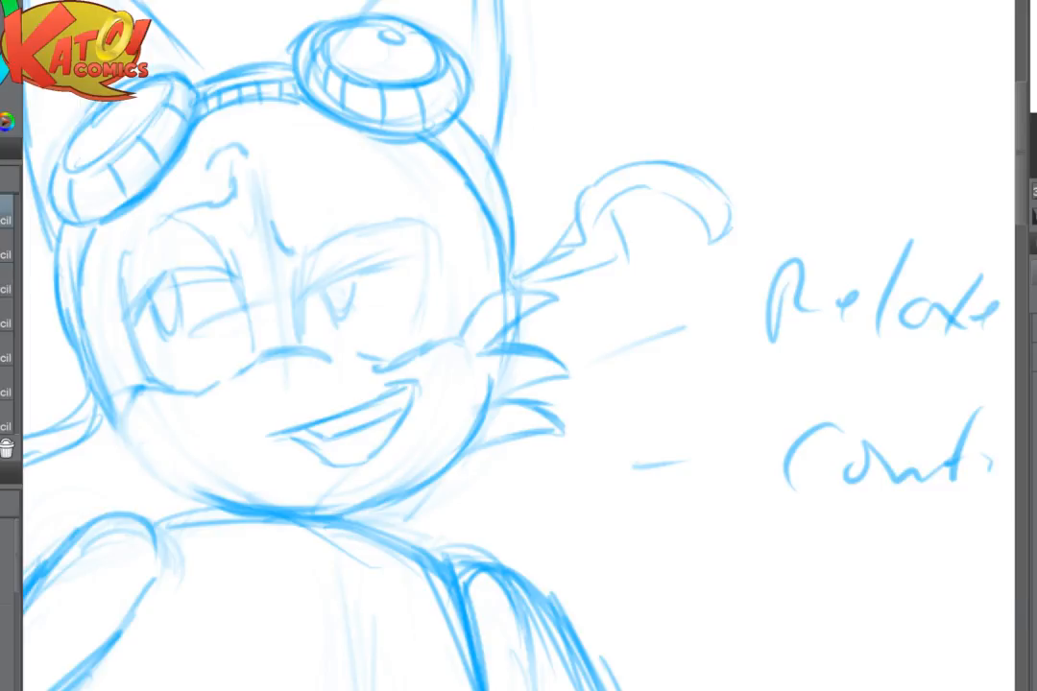
# - Flip the canvas view horizontally and firm up the outer and lower contour of the eye on the bent arm's side
pyautogui.press('h')
pyautogui.moveTo(932, 432); pyautogui.dragTo(670, 399)
pyautogui.scroll(1, 670, 399)
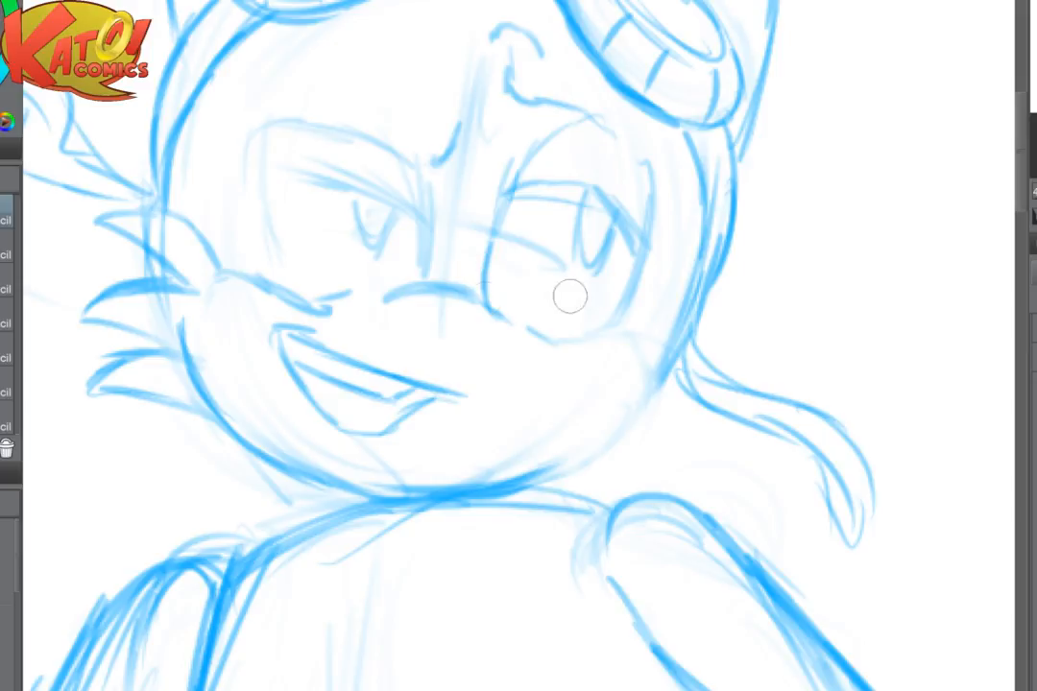
pyautogui.moveTo(654, 221)
pyautogui.mouseDown()
pyautogui.moveTo(616, 318)
pyautogui.moveTo(565, 345)
pyautogui.mouseUp()
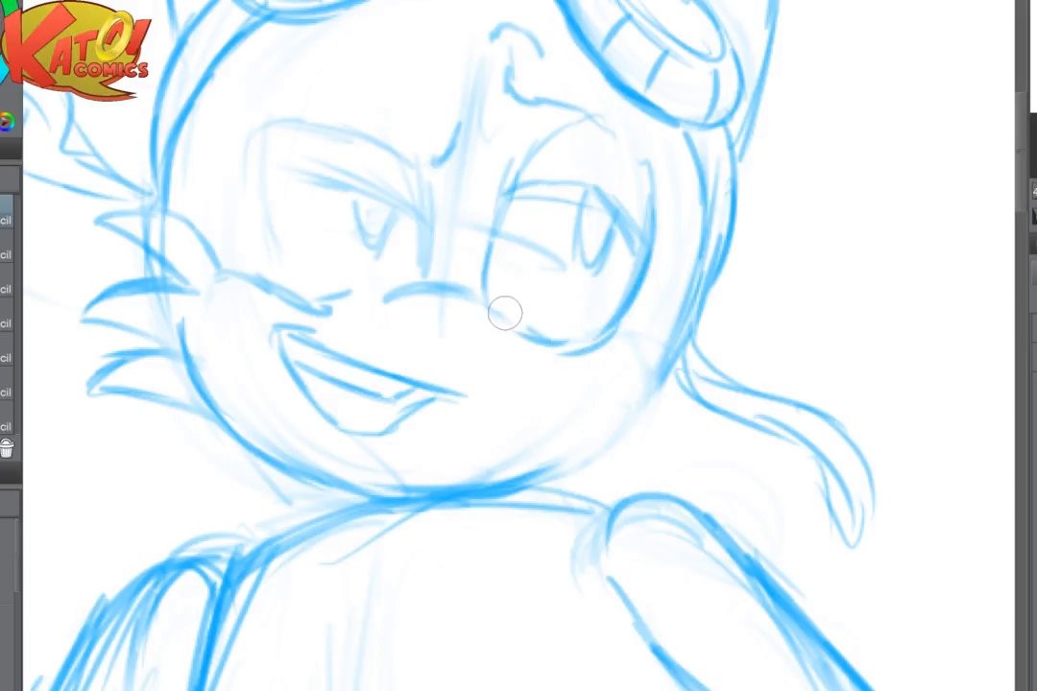
pyautogui.moveTo(469, 301); pyautogui.dragTo(549, 346)
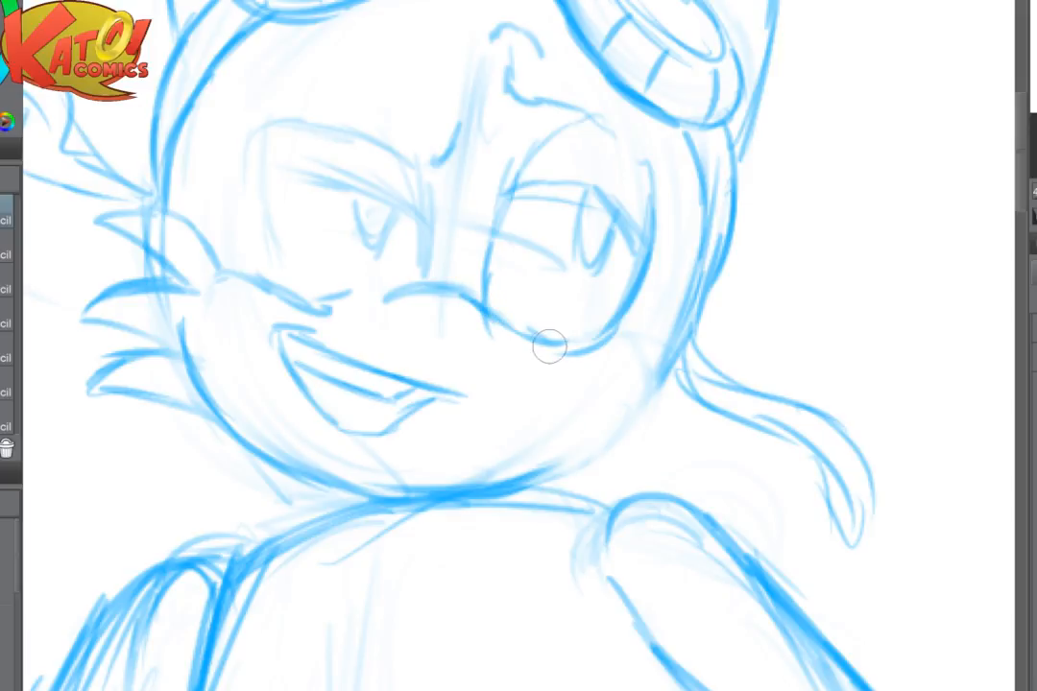
# - Draw the small rounded nose, the cheek contour and pointed fur tufts on the bent arm's side, and flip the view back
pyautogui.moveTo(453, 319)
pyautogui.mouseDown()
pyautogui.moveTo(486, 342)
pyautogui.moveTo(457, 317)
pyautogui.moveTo(448, 336)
pyautogui.moveTo(482, 345)
pyautogui.moveTo(468, 358)
pyautogui.moveTo(455, 330)
pyautogui.moveTo(467, 359)
pyautogui.mouseUp()
pyautogui.moveTo(559, 351)
pyautogui.mouseDown()
pyautogui.moveTo(622, 345)
pyautogui.moveTo(653, 395)
pyautogui.moveTo(684, 372)
pyautogui.moveTo(644, 383)
pyautogui.moveTo(653, 377)
pyautogui.moveTo(642, 373)
pyautogui.moveTo(669, 365)
pyautogui.moveTo(733, 366)
pyautogui.moveTo(675, 387)
pyautogui.moveTo(716, 370)
pyautogui.mouseUp()
pyautogui.press('e')
pyautogui.press('p')
pyautogui.moveTo(640, 372)
pyautogui.mouseDown()
pyautogui.moveTo(720, 395)
pyautogui.moveTo(664, 401)
pyautogui.mouseUp()
pyautogui.moveTo(650, 407)
pyautogui.mouseDown()
pyautogui.moveTo(678, 417)
pyautogui.moveTo(696, 449)
pyautogui.moveTo(628, 440)
pyautogui.moveTo(646, 483)
pyautogui.mouseUp()
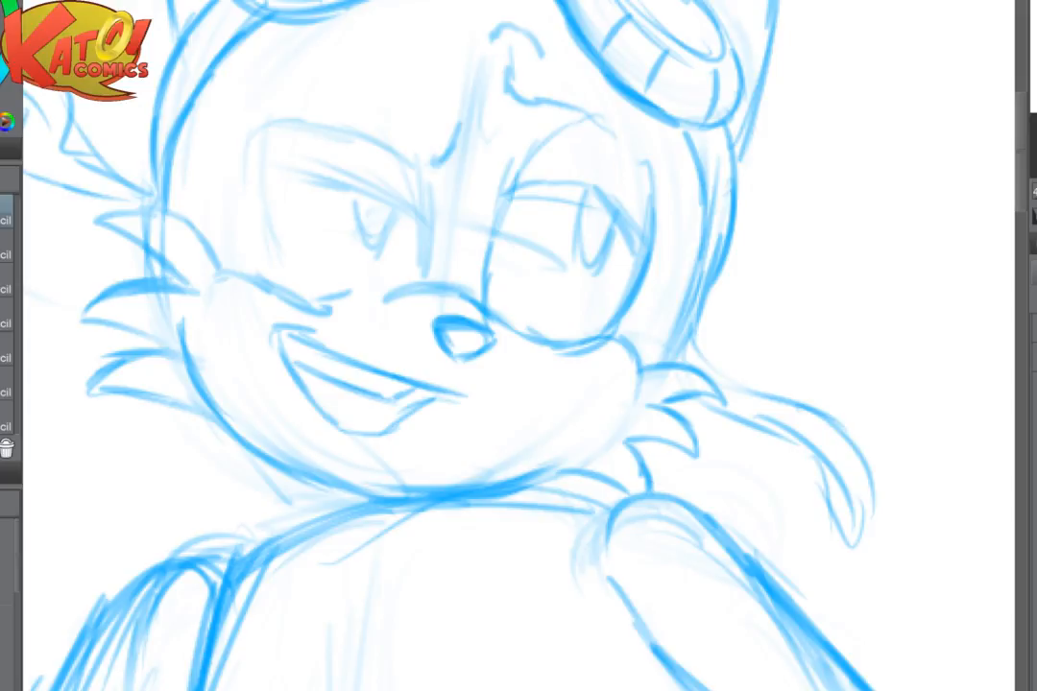
pyautogui.press('h')
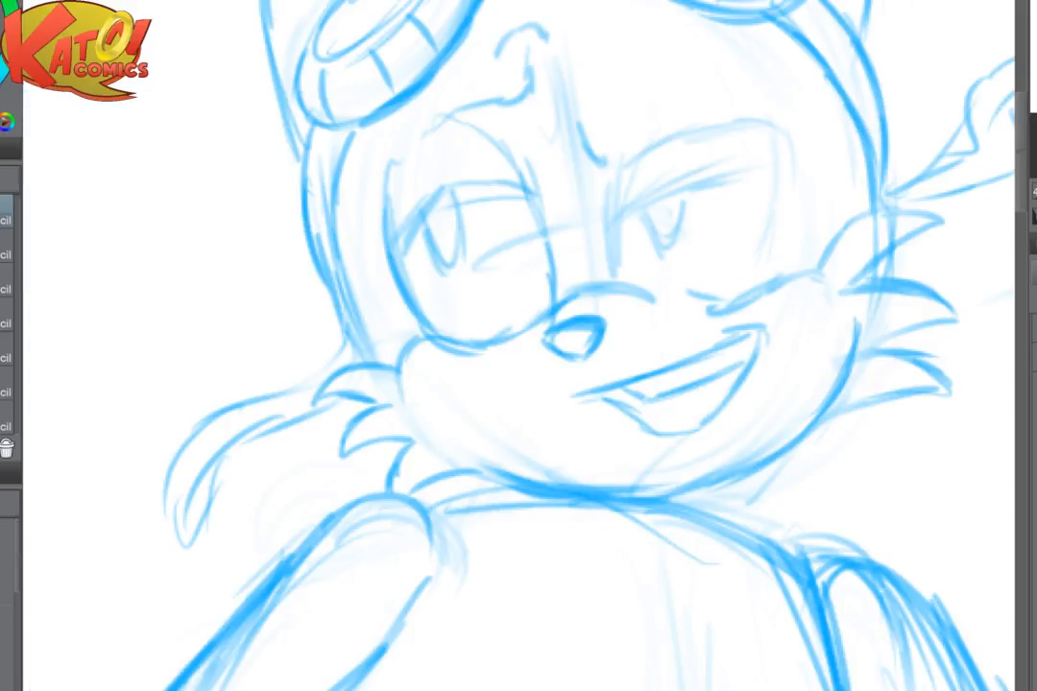
# - Darken the brow, inner edge and lowered upper lid of the eye on the extended arm's side
pyautogui.hotkey('ctrl', '-')
pyautogui.moveTo(596, 346); pyautogui.dragTo(453, 347)
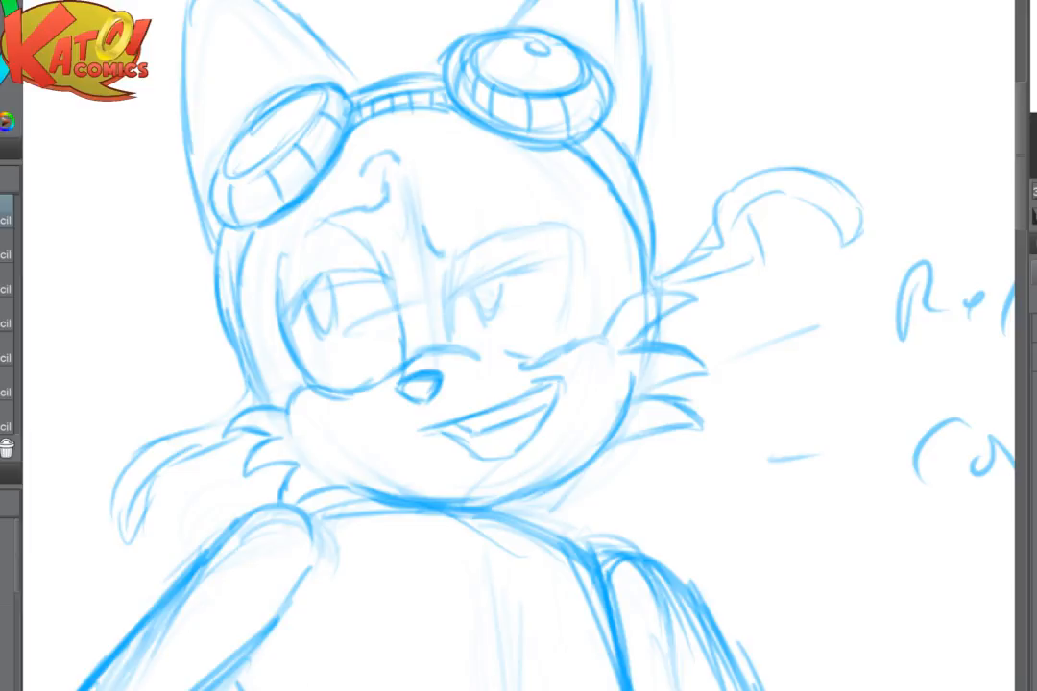
pyautogui.hotkey('ctrl', '-')
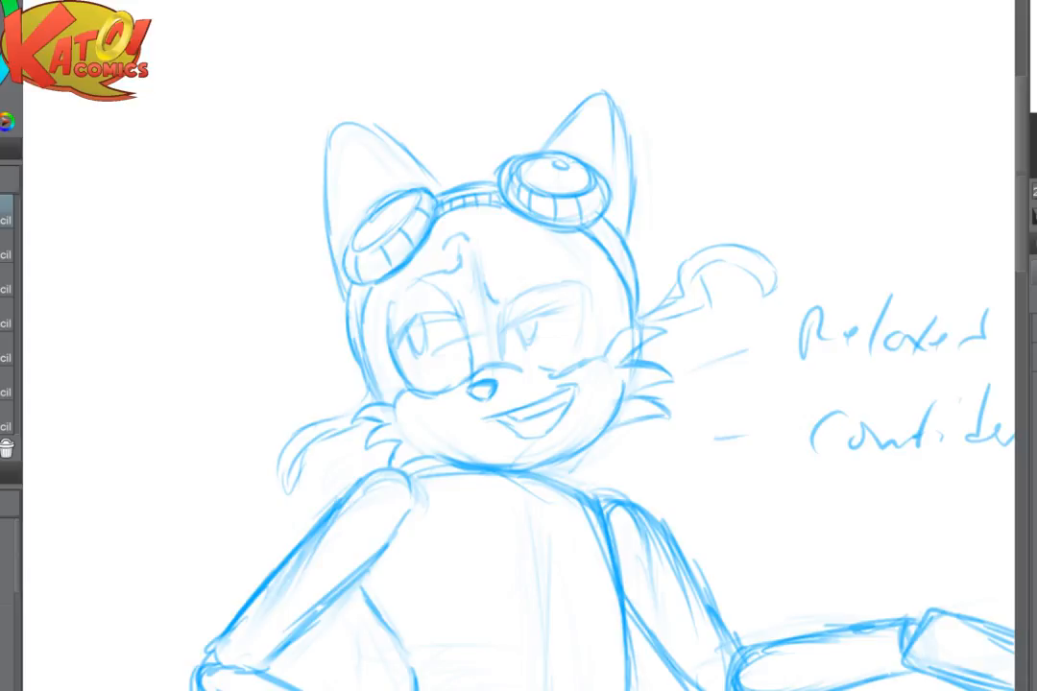
pyautogui.moveTo(765, 533); pyautogui.dragTo(732, 486)
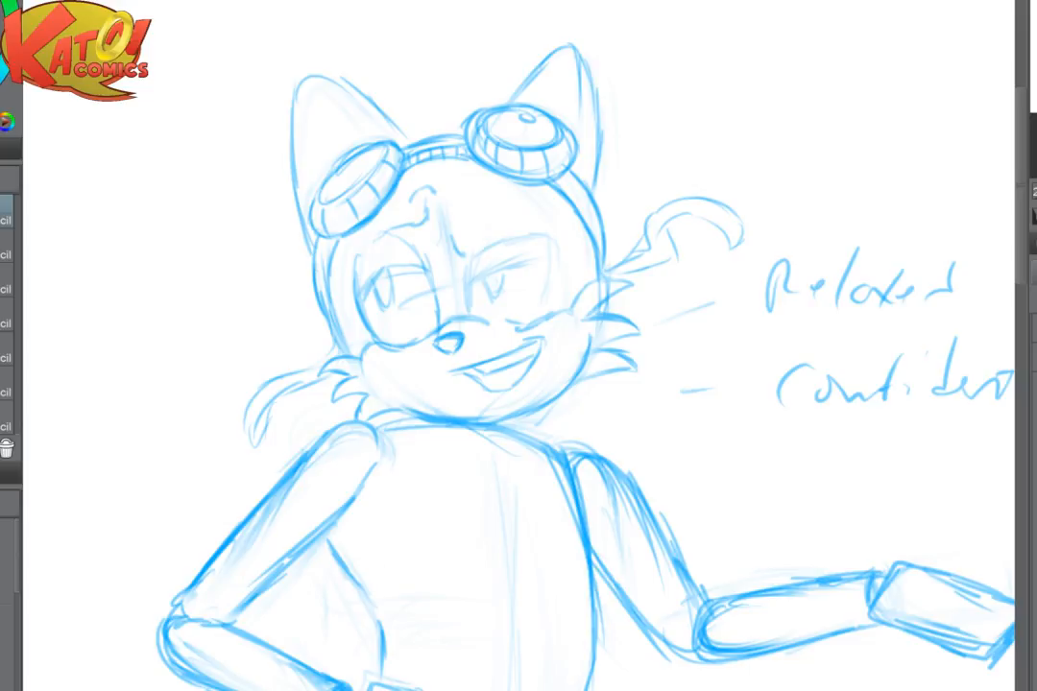
pyautogui.scroll(3, 636, 360)
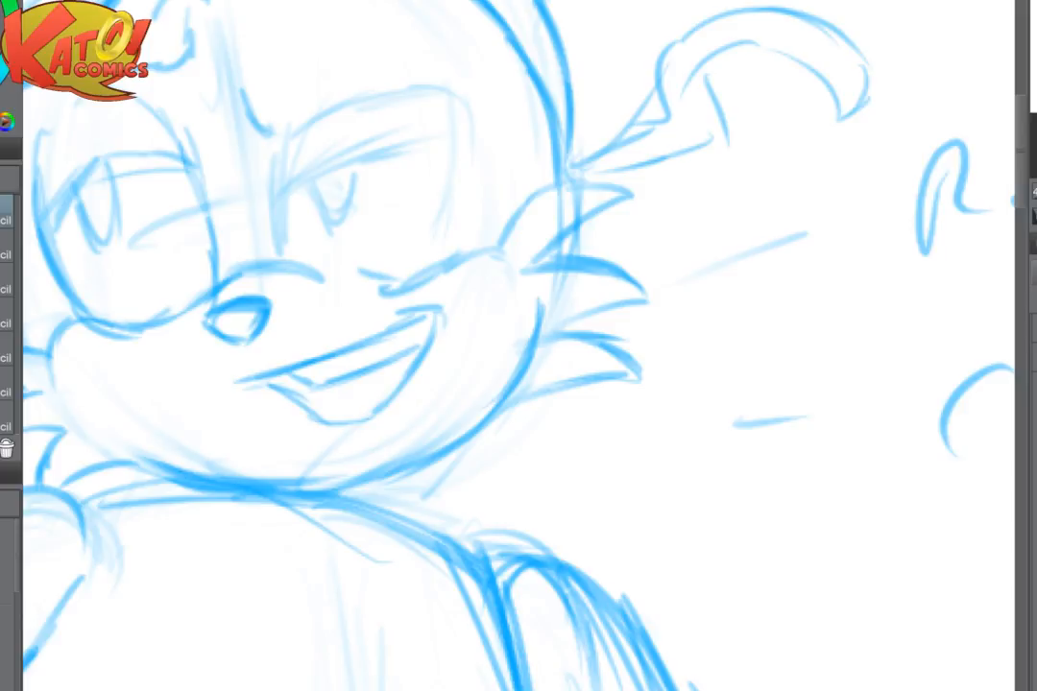
pyautogui.moveTo(288, 130)
pyautogui.mouseDown()
pyautogui.moveTo(425, 88)
pyautogui.moveTo(288, 138)
pyautogui.moveTo(296, 125)
pyautogui.moveTo(292, 240)
pyautogui.mouseUp()
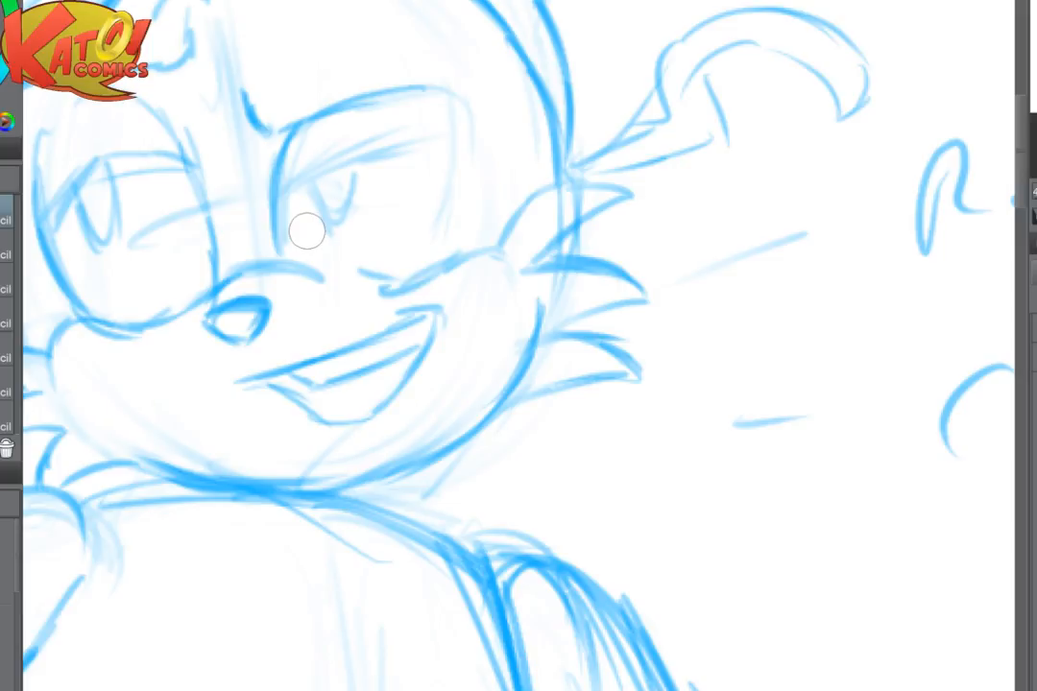
pyautogui.moveTo(257, 165); pyautogui.dragTo(475, 165)
# - Fade the chin, neckline and both shoulder construction lines with a large soft eraser
pyautogui.scroll(-3, 653, 261)
pyautogui.scroll(-3, 705, 355)
pyautogui.moveTo(706, 355); pyautogui.dragTo(606, 199)
pyautogui.scroll(4, 482, 126)
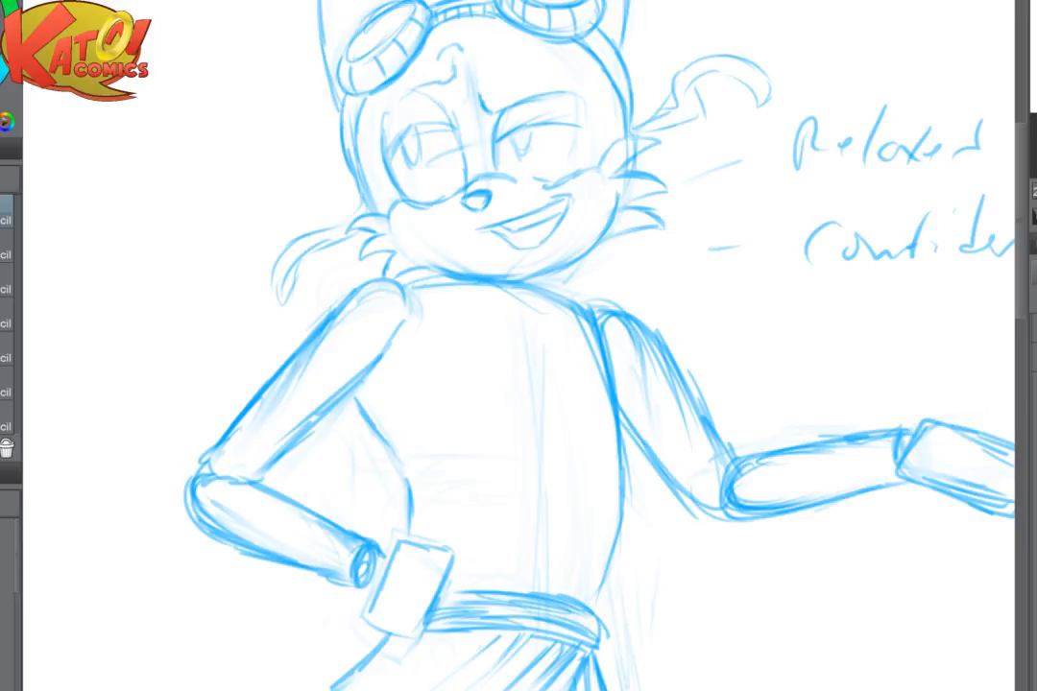
pyautogui.moveTo(539, 468); pyautogui.dragTo(488, 516)
pyautogui.scroll(2, 488, 515)
pyautogui.moveTo(336, 264); pyautogui.dragTo(451, 329)
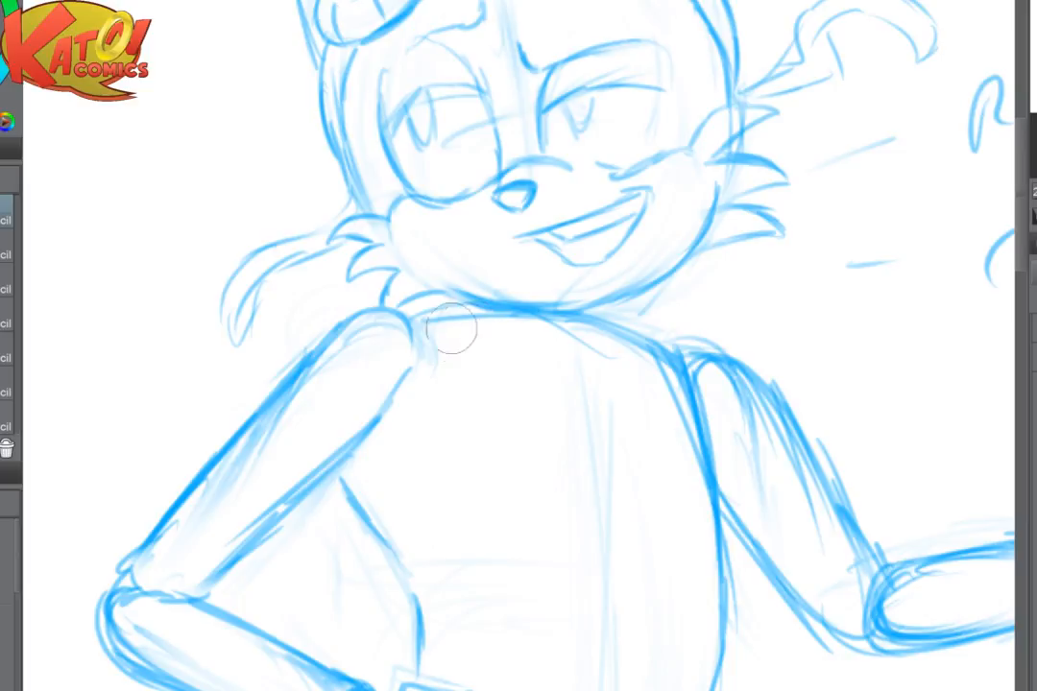
pyautogui.press('e')
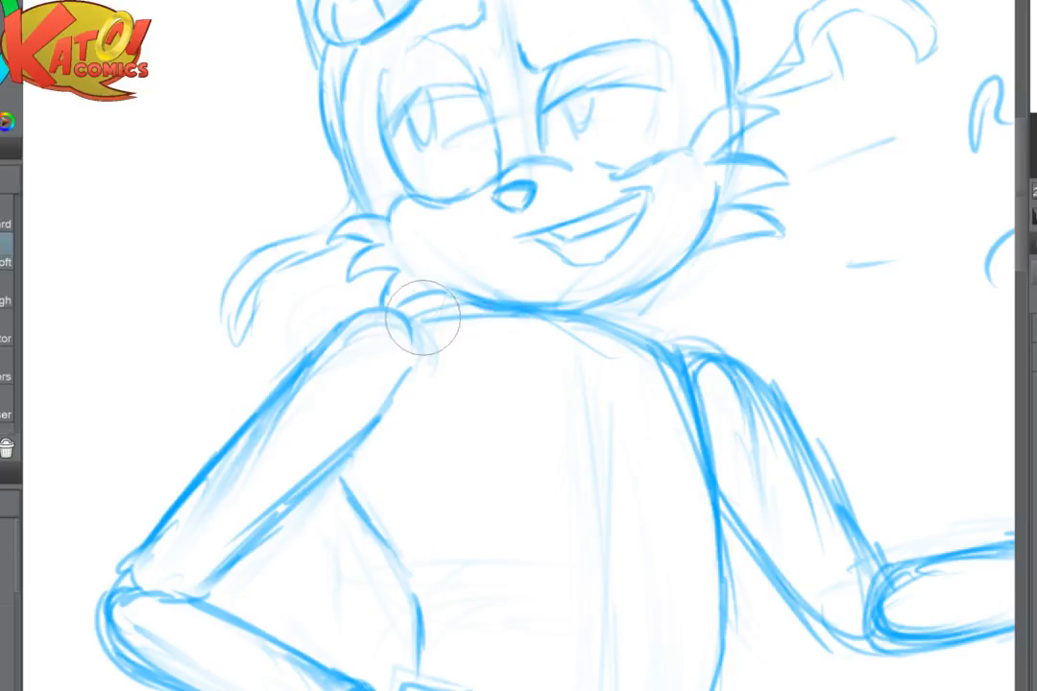
pyautogui.moveTo(389, 321)
pyautogui.mouseDown()
pyautogui.moveTo(539, 307)
pyautogui.moveTo(644, 382)
pyautogui.mouseUp()
pyautogui.moveTo(501, 319); pyautogui.dragTo(669, 403)
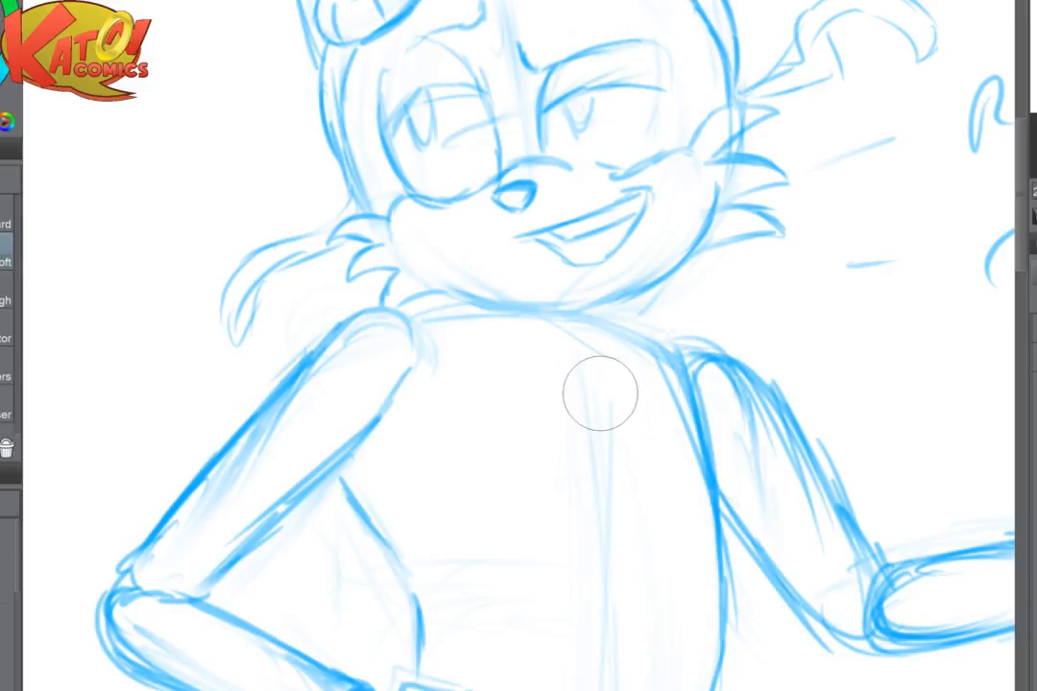
pyautogui.moveTo(388, 319); pyautogui.dragTo(294, 395)
pyautogui.moveTo(340, 328); pyautogui.dragTo(405, 419)
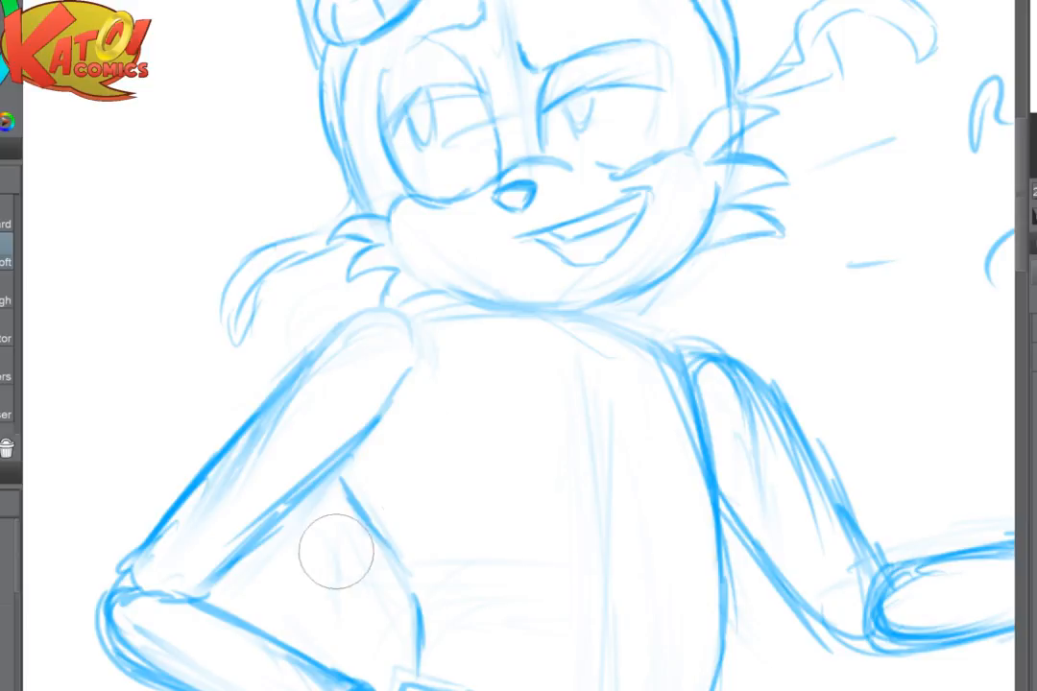
pyautogui.moveTo(448, 311)
pyautogui.mouseDown()
pyautogui.moveTo(688, 376)
pyautogui.moveTo(639, 356)
pyautogui.moveTo(723, 405)
pyautogui.moveTo(713, 460)
pyautogui.mouseUp()
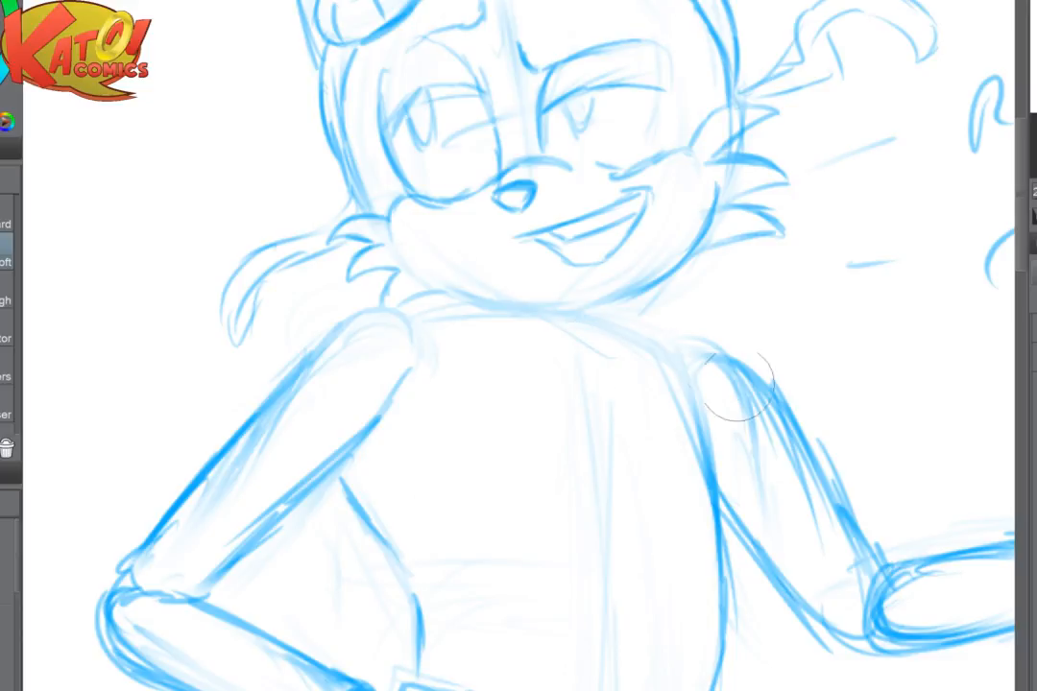
# - Sketch the first pointed fur tufts under the middle of the chin in blue pencil
pyautogui.press('p')
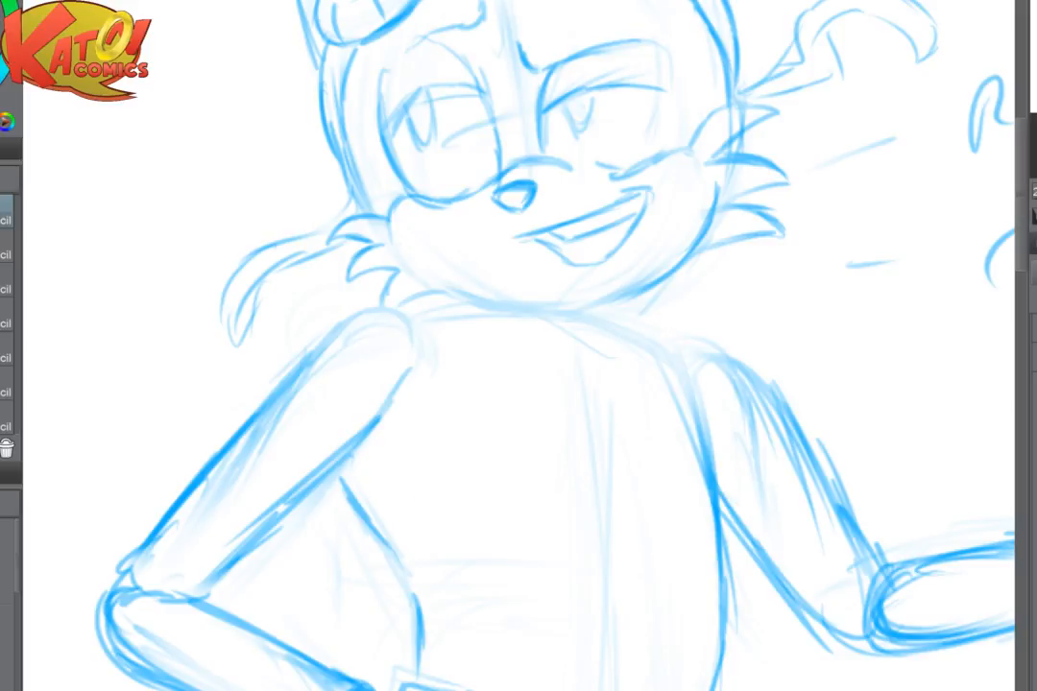
pyautogui.scroll(2, 519, 346)
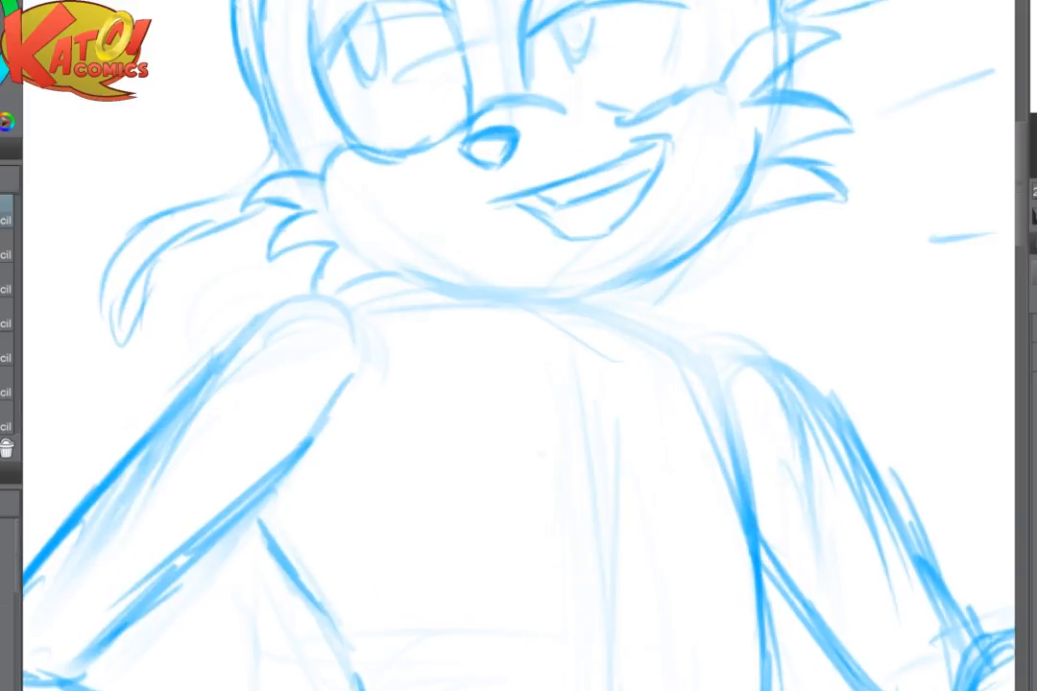
pyautogui.scroll(-2, 519, 345)
pyautogui.scroll(-1, 614, 413)
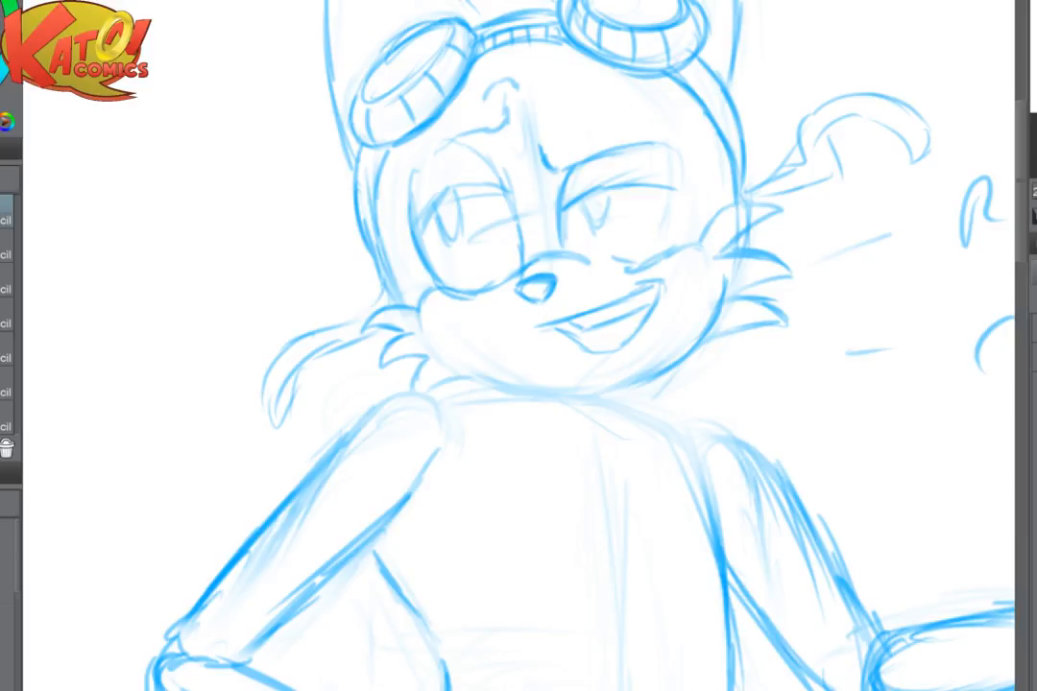
pyautogui.moveTo(493, 357)
pyautogui.mouseDown()
pyautogui.moveTo(448, 388)
pyautogui.moveTo(551, 394)
pyautogui.moveTo(606, 426)
pyautogui.mouseUp()
pyautogui.press('p')
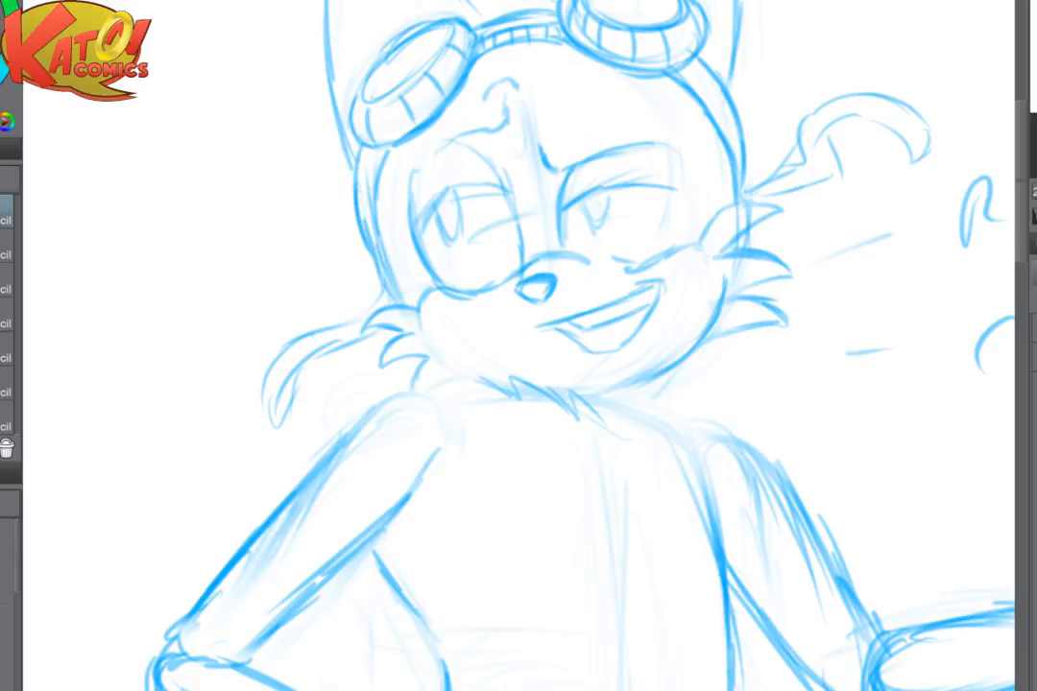
# - Extend the row of fur tufts along the chin and neckline toward both sides, checking it in a mirrored view
pyautogui.press('h')
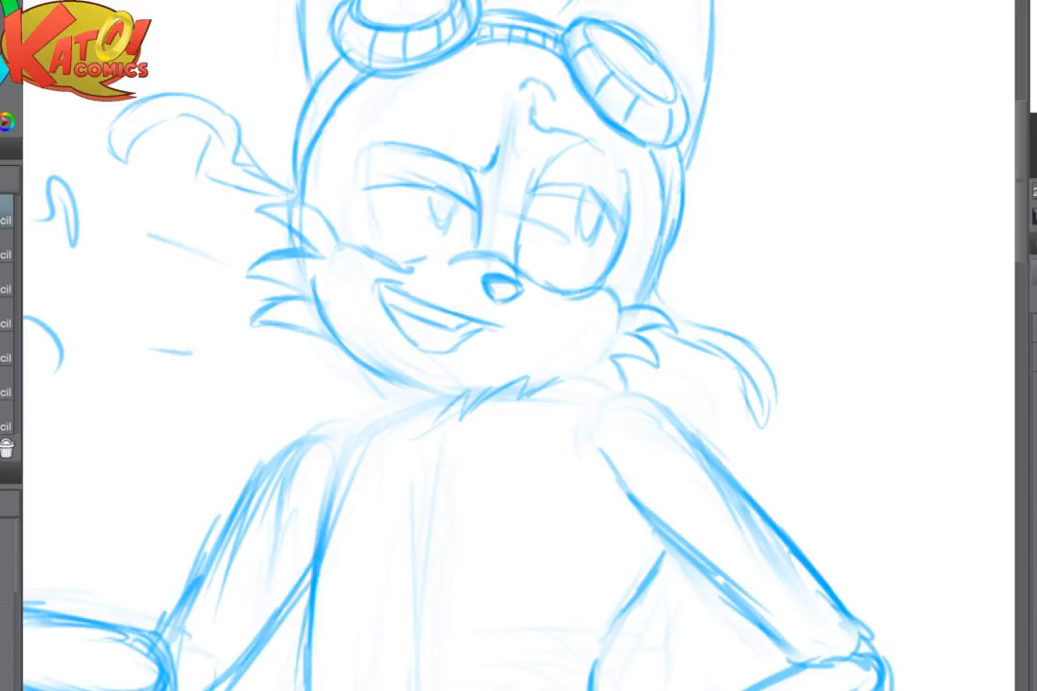
pyautogui.moveTo(536, 393)
pyautogui.mouseDown()
pyautogui.moveTo(439, 365)
pyautogui.moveTo(507, 338)
pyautogui.mouseUp()
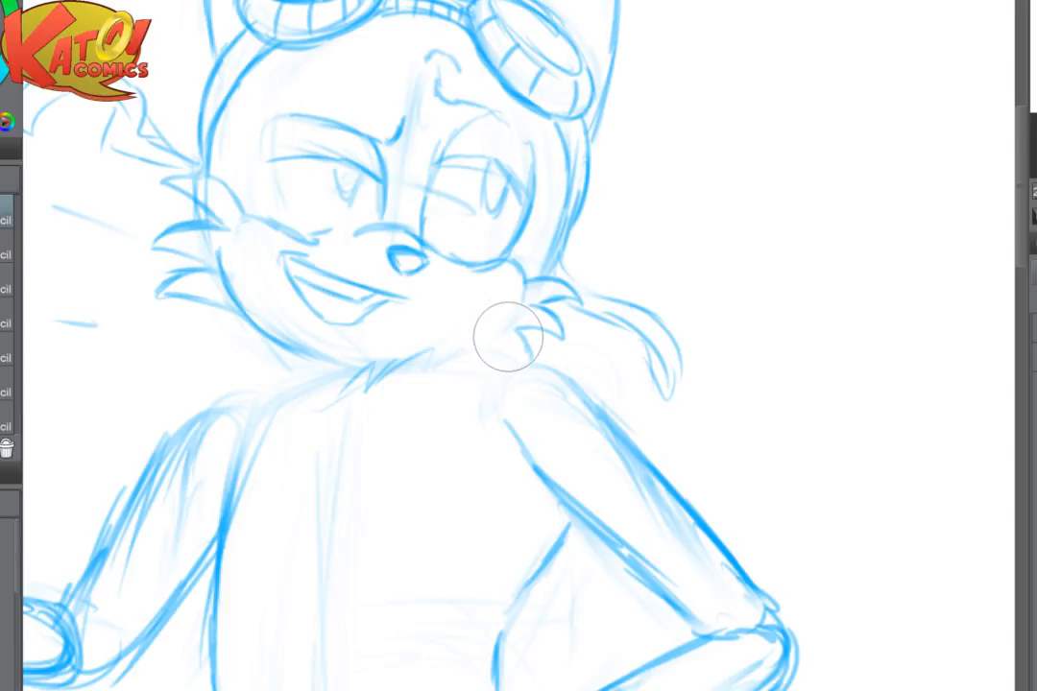
pyautogui.moveTo(377, 388)
pyautogui.mouseDown()
pyautogui.moveTo(421, 350)
pyautogui.moveTo(448, 342)
pyautogui.moveTo(430, 363)
pyautogui.moveTo(505, 353)
pyautogui.moveTo(500, 364)
pyautogui.moveTo(566, 379)
pyautogui.mouseUp()
pyautogui.press('h')
pyautogui.moveTo(700, 437); pyautogui.dragTo(514, 404)
pyautogui.moveTo(463, 326)
pyautogui.mouseDown()
pyautogui.moveTo(477, 352)
pyautogui.moveTo(488, 331)
pyautogui.moveTo(513, 357)
pyautogui.moveTo(510, 325)
pyautogui.moveTo(530, 328)
pyautogui.moveTo(543, 375)
pyautogui.mouseUp()
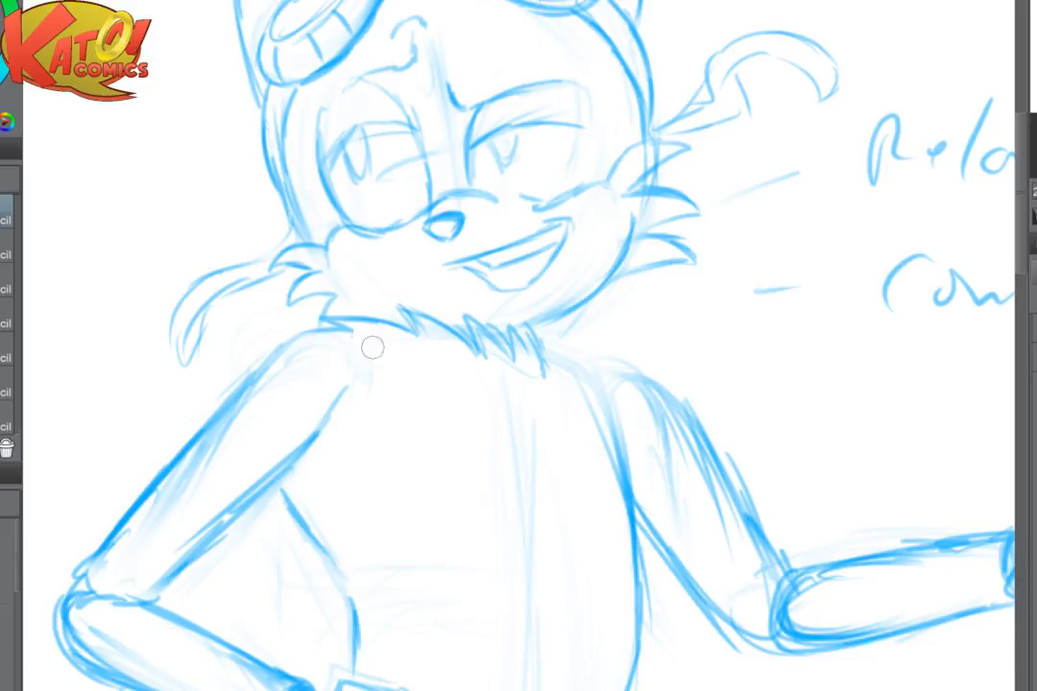
# - Erase the stray neckline and shoulder strokes beside the chin fur on the bent arm's side
pyautogui.press('e')
pyautogui.moveTo(356, 359); pyautogui.dragTo(355, 336)
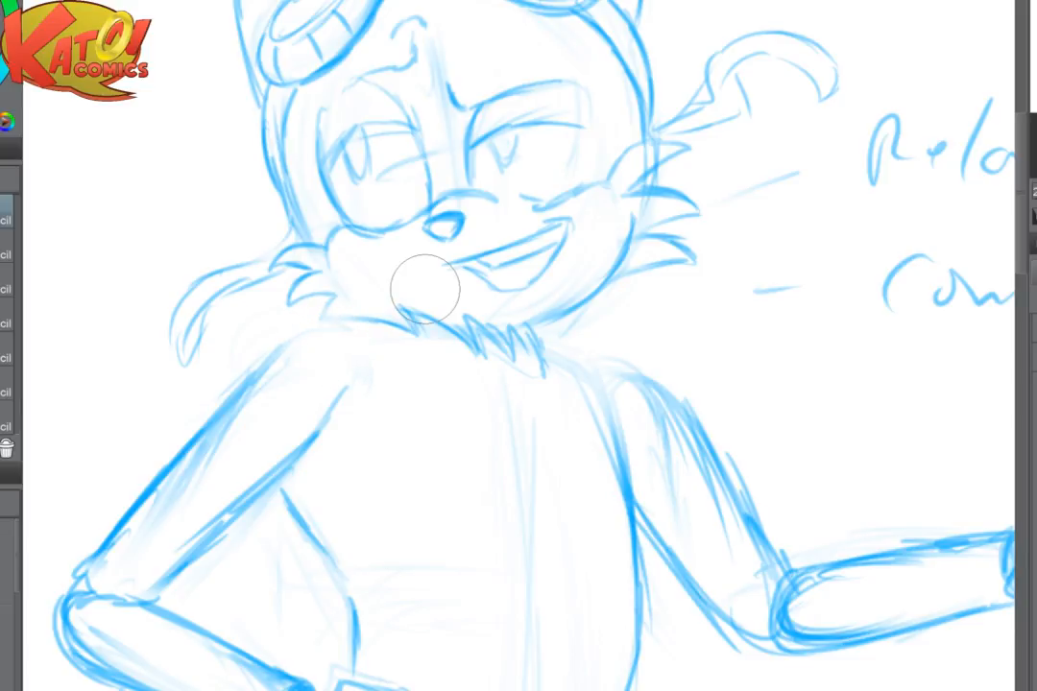
pyautogui.press('p')
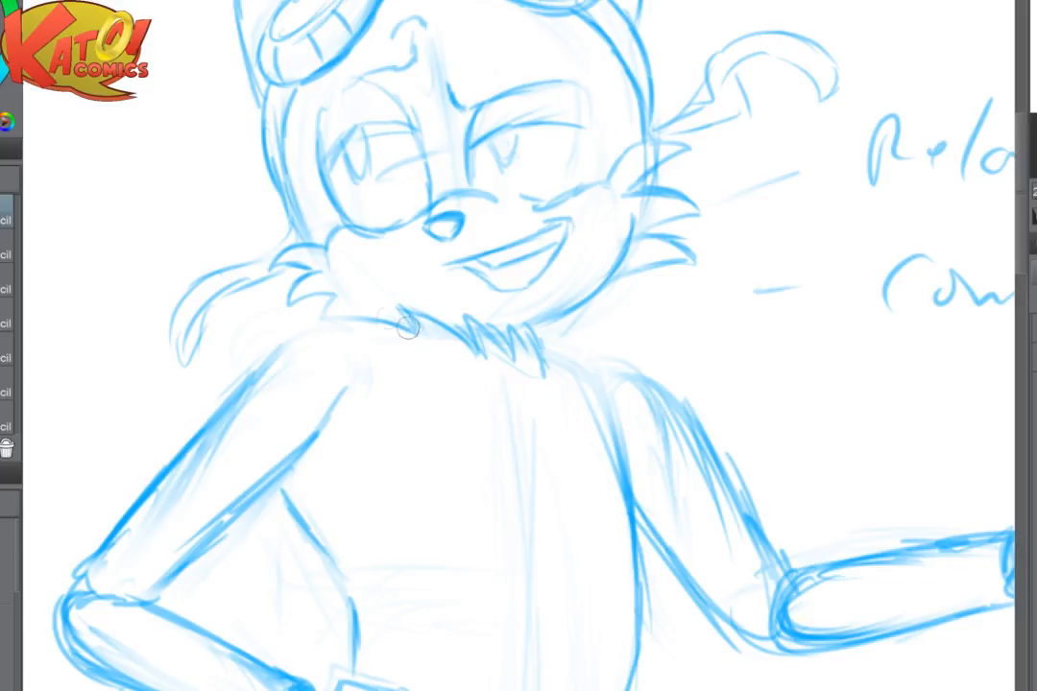
pyautogui.moveTo(407, 327)
pyautogui.mouseDown()
pyautogui.moveTo(333, 302)
pyautogui.moveTo(386, 349)
pyautogui.moveTo(353, 327)
pyautogui.moveTo(428, 337)
pyautogui.mouseUp()
pyautogui.press('e')
pyautogui.press('p')
# - Draw a draped scarf around the neck, with an upper collar fold and a curved lower edge across the chest
pyautogui.moveTo(371, 303); pyautogui.dragTo(333, 303)
pyautogui.moveTo(334, 302)
pyautogui.mouseDown()
pyautogui.moveTo(388, 355)
pyautogui.moveTo(534, 416)
pyautogui.mouseUp()
pyautogui.moveTo(422, 363)
pyautogui.mouseDown()
pyautogui.moveTo(490, 383)
pyautogui.moveTo(583, 378)
pyautogui.mouseUp()
pyautogui.moveTo(331, 345)
pyautogui.mouseDown()
pyautogui.moveTo(442, 455)
pyautogui.moveTo(593, 457)
pyautogui.mouseUp()
pyautogui.moveTo(589, 376); pyautogui.dragTo(574, 475)
pyautogui.moveTo(586, 416); pyautogui.dragTo(817, 255)
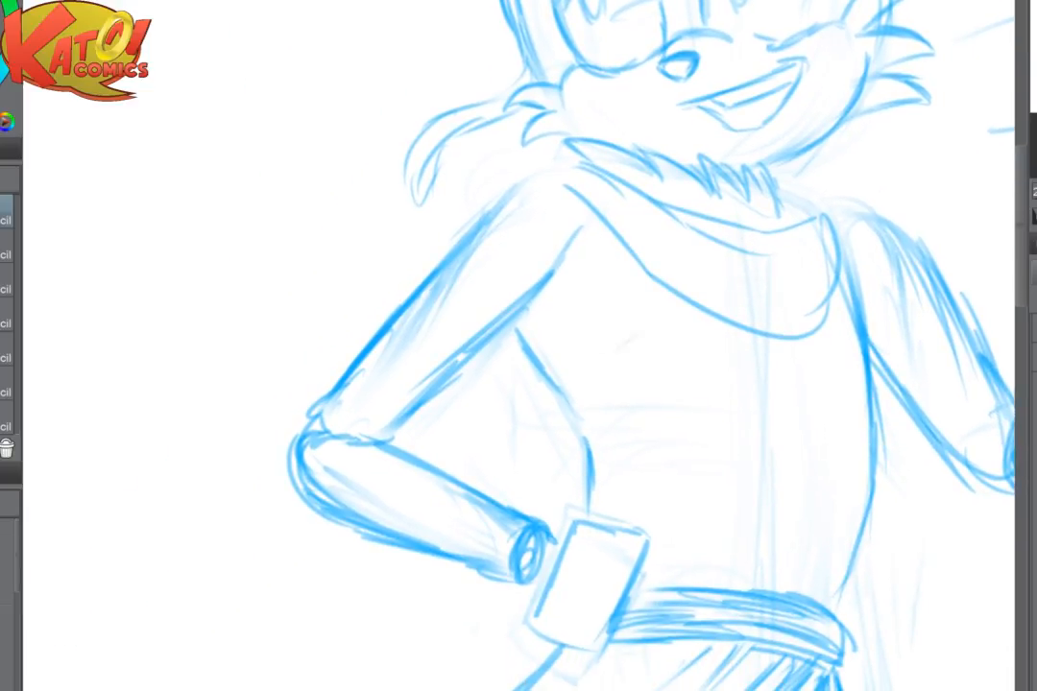
# - Start the scarf's trailing end behind the extended upper arm and notch the scarf's edge beside that shoulder
pyautogui.scroll(-2, 655, 341)
pyautogui.moveTo(654, 341); pyautogui.dragTo(250, 219)
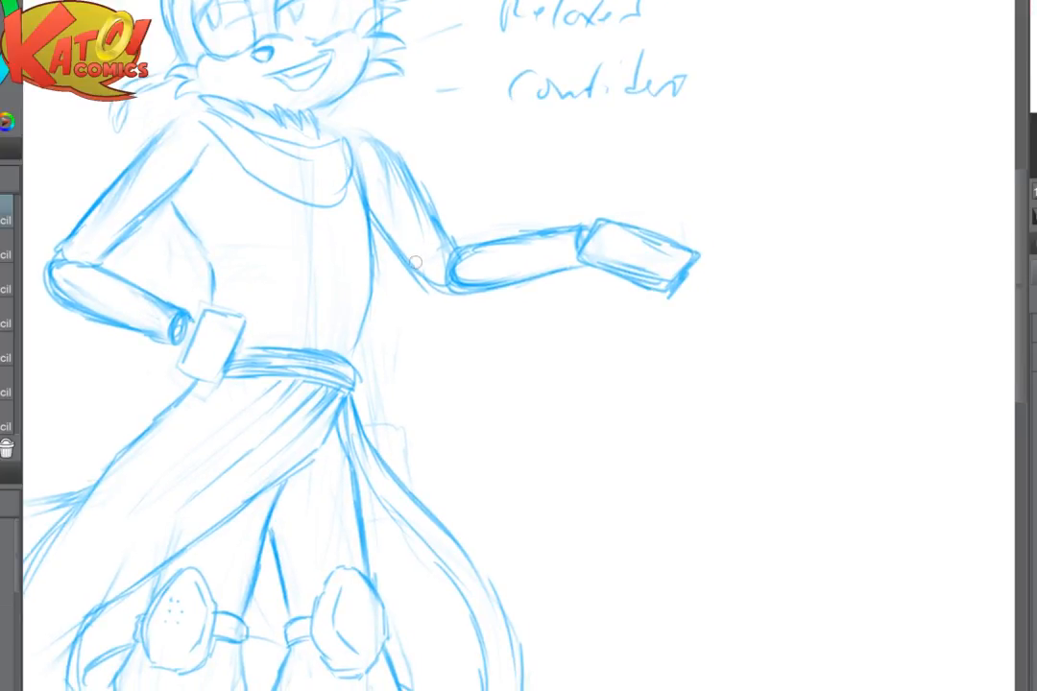
pyautogui.moveTo(420, 192); pyautogui.dragTo(501, 192)
pyautogui.moveTo(472, 182)
pyautogui.mouseDown()
pyautogui.moveTo(564, 196)
pyautogui.moveTo(523, 180)
pyautogui.moveTo(533, 167)
pyautogui.mouseUp()
pyautogui.press('e')
pyautogui.moveTo(344, 165)
pyautogui.mouseDown()
pyautogui.moveTo(353, 152)
pyautogui.moveTo(358, 202)
pyautogui.mouseUp()
pyautogui.press('p')
pyautogui.moveTo(308, 198); pyautogui.dragTo(353, 204)
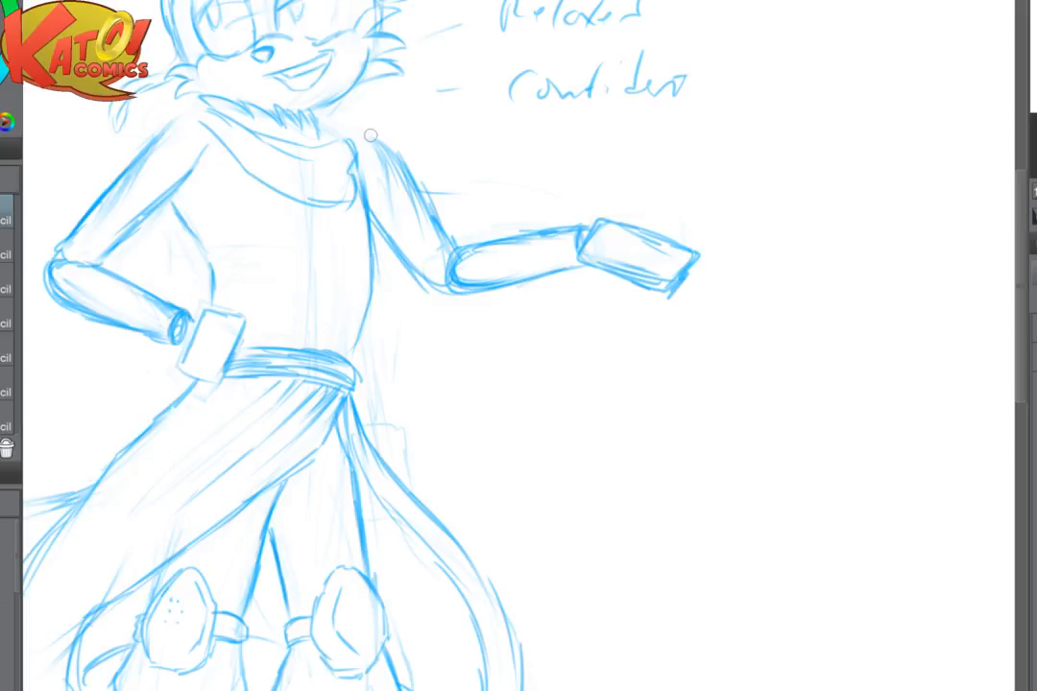
# - Draw the scarf's long trailing end sweeping out above the extended arm and curling down beyond the hand
pyautogui.moveTo(423, 192)
pyautogui.mouseDown()
pyautogui.moveTo(559, 173)
pyautogui.moveTo(752, 218)
pyautogui.moveTo(501, 172)
pyautogui.moveTo(591, 137)
pyautogui.mouseUp()
pyautogui.moveTo(494, 171)
pyautogui.mouseDown()
pyautogui.moveTo(629, 131)
pyautogui.moveTo(785, 239)
pyautogui.mouseUp()
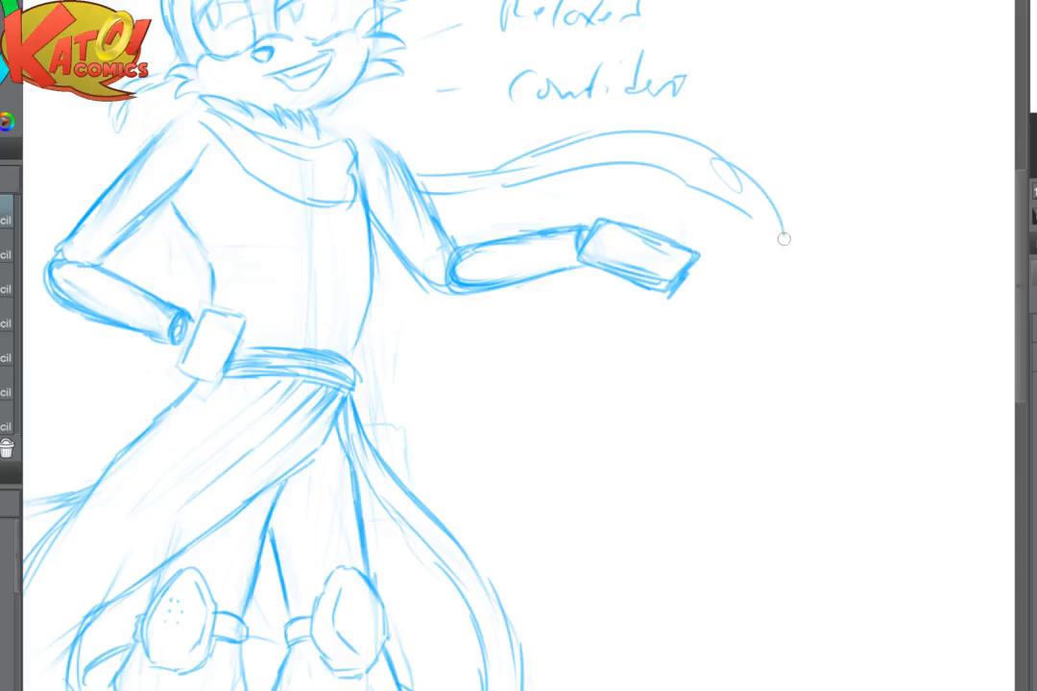
pyautogui.moveTo(749, 193); pyautogui.dragTo(796, 289)
pyautogui.moveTo(730, 206)
pyautogui.mouseDown()
pyautogui.moveTo(757, 222)
pyautogui.moveTo(788, 313)
pyautogui.mouseUp()
pyautogui.moveTo(789, 217); pyautogui.dragTo(796, 345)
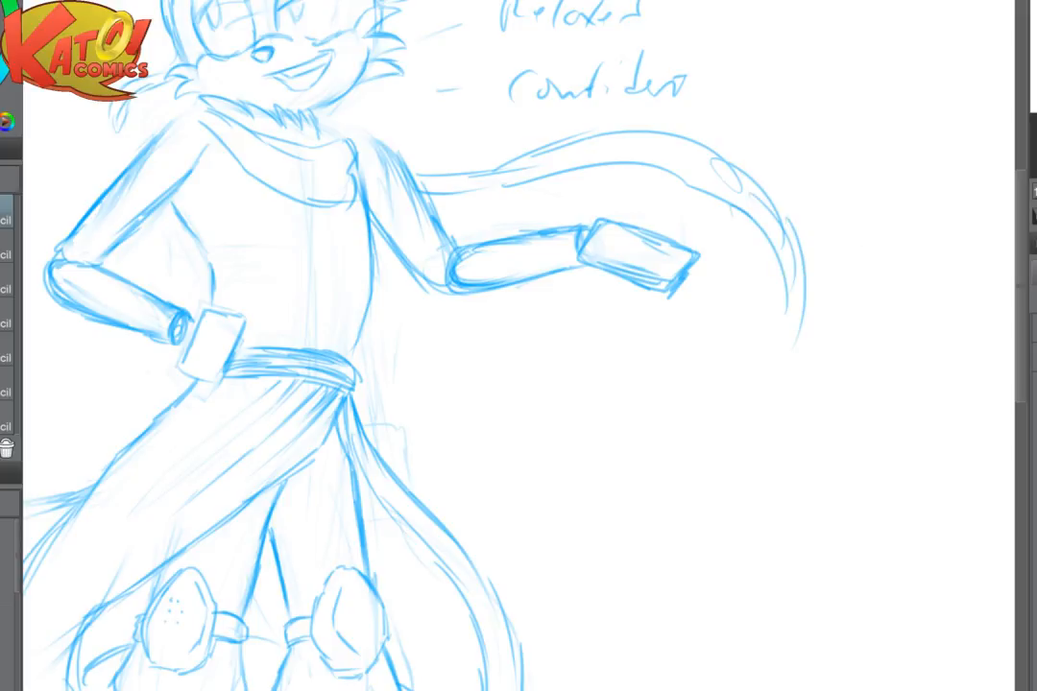
# - Fade the scarf's edge near the extended arm's shoulder and redraw it as a fuller rounded fold
pyautogui.scroll(-4, 703, 331)
pyautogui.scroll(5, 703, 324)
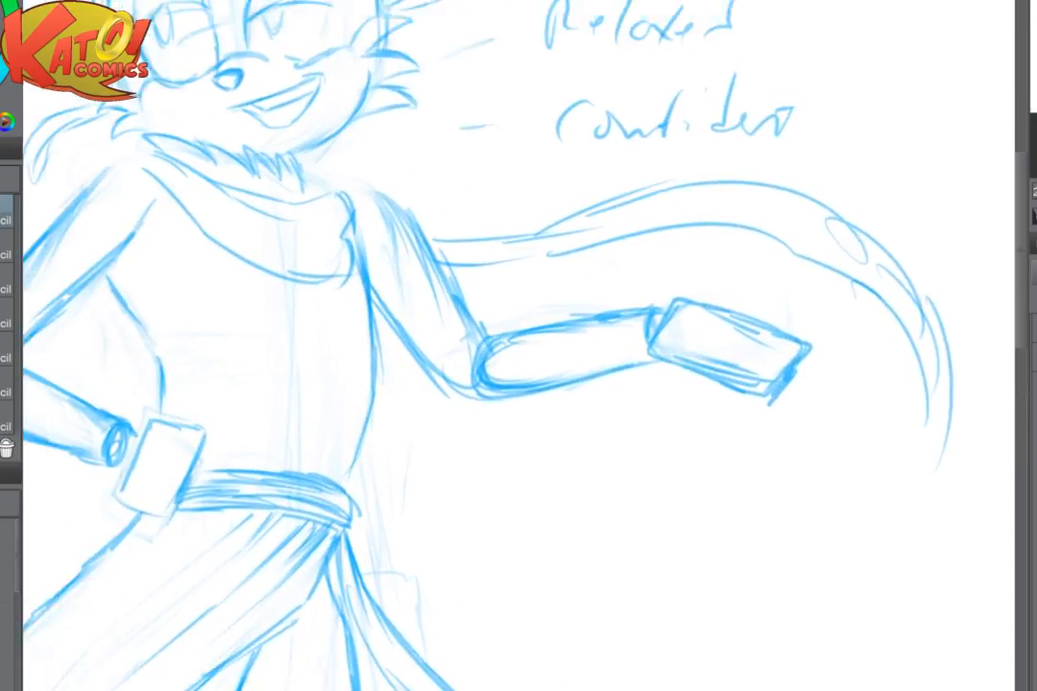
pyautogui.moveTo(615, 278); pyautogui.dragTo(676, 321)
pyautogui.moveTo(419, 259); pyautogui.dragTo(417, 282)
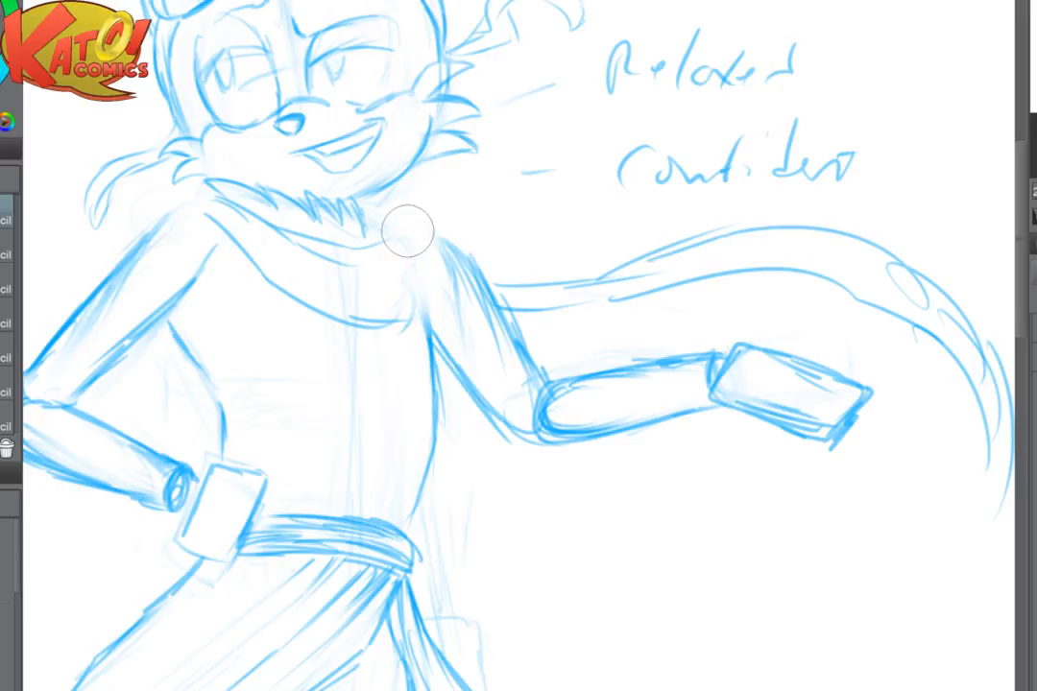
pyautogui.hotkey('ctrl', '+')
pyautogui.moveTo(337, 182)
pyautogui.mouseDown()
pyautogui.moveTo(359, 235)
pyautogui.moveTo(353, 294)
pyautogui.moveTo(307, 324)
pyautogui.mouseUp()
pyautogui.moveTo(364, 293)
pyautogui.mouseDown()
pyautogui.moveTo(339, 348)
pyautogui.moveTo(279, 365)
pyautogui.mouseUp()
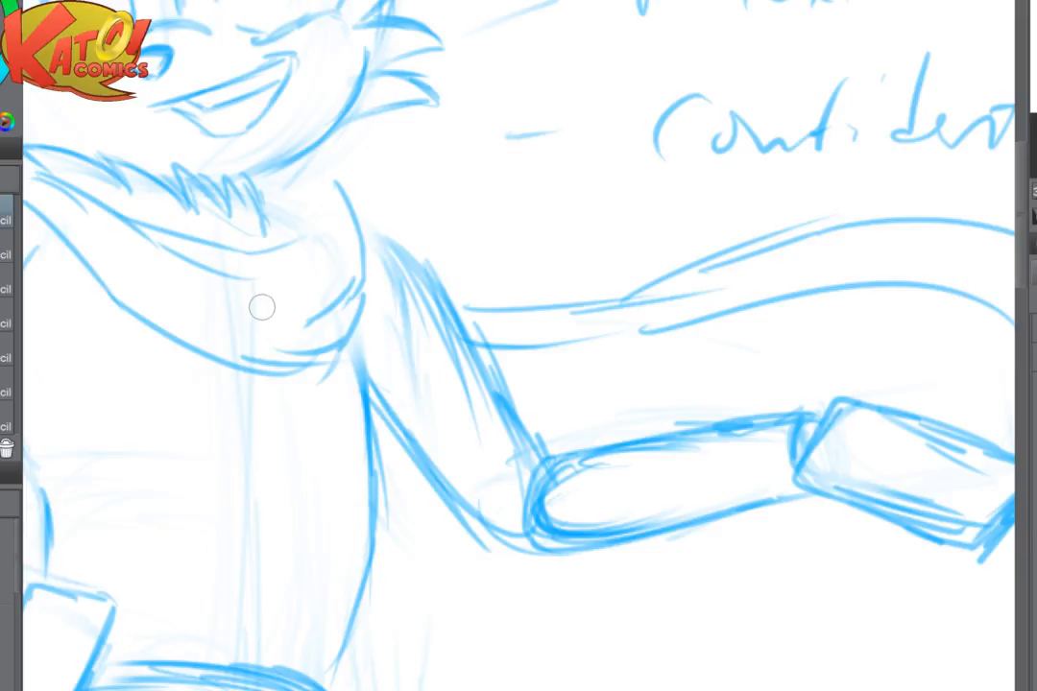
# - Fade the scarf's lower edge and redraw it in a mirrored view as a point on the chest rising to the shoulder
pyautogui.moveTo(261, 306); pyautogui.dragTo(701, 324)
pyautogui.press('e')
pyautogui.moveTo(745, 386); pyautogui.dragTo(749, 376)
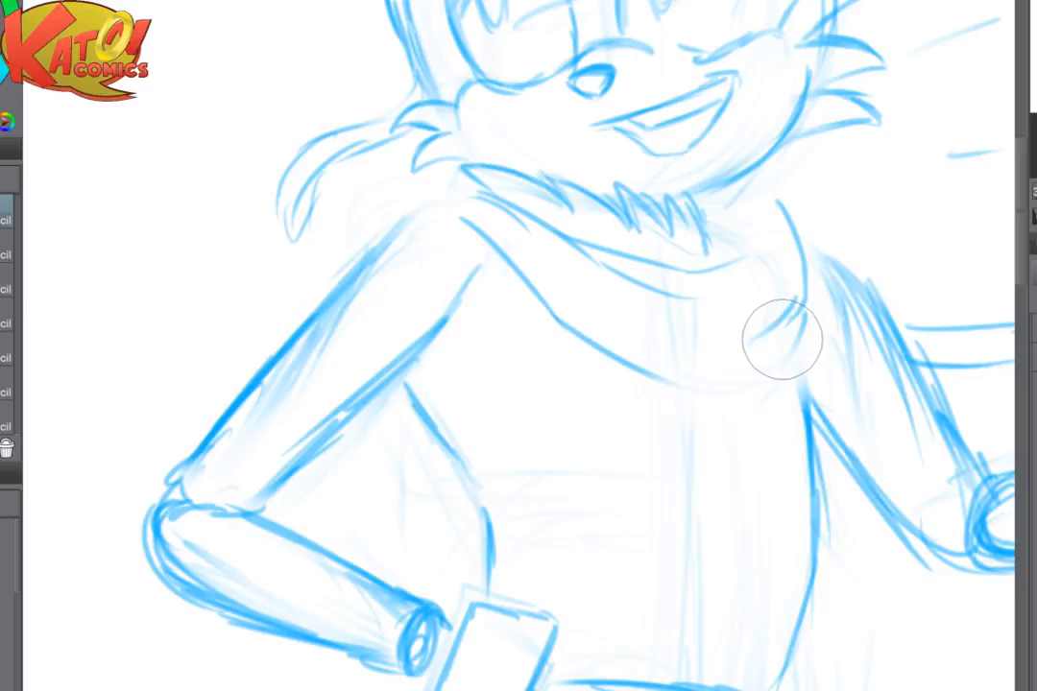
pyautogui.press('h')
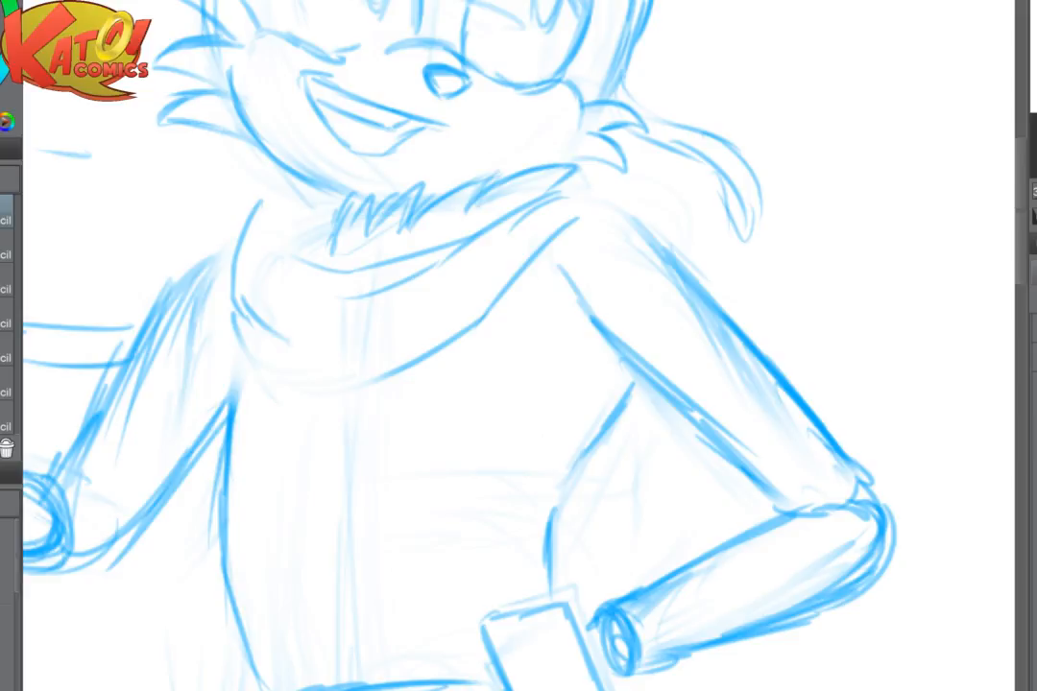
pyautogui.moveTo(233, 313)
pyautogui.mouseDown()
pyautogui.moveTo(248, 361)
pyautogui.moveTo(287, 419)
pyautogui.moveTo(394, 397)
pyautogui.moveTo(479, 313)
pyautogui.mouseUp()
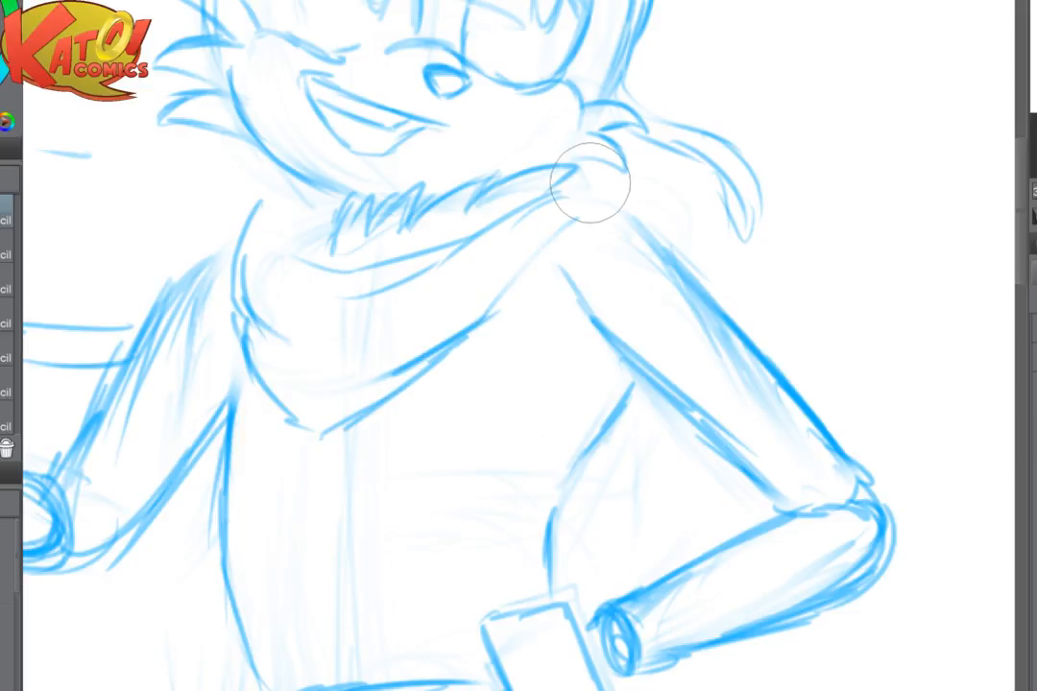
pyautogui.moveTo(608, 207)
pyautogui.mouseDown()
pyautogui.moveTo(523, 255)
pyautogui.moveTo(485, 312)
pyautogui.mouseUp()
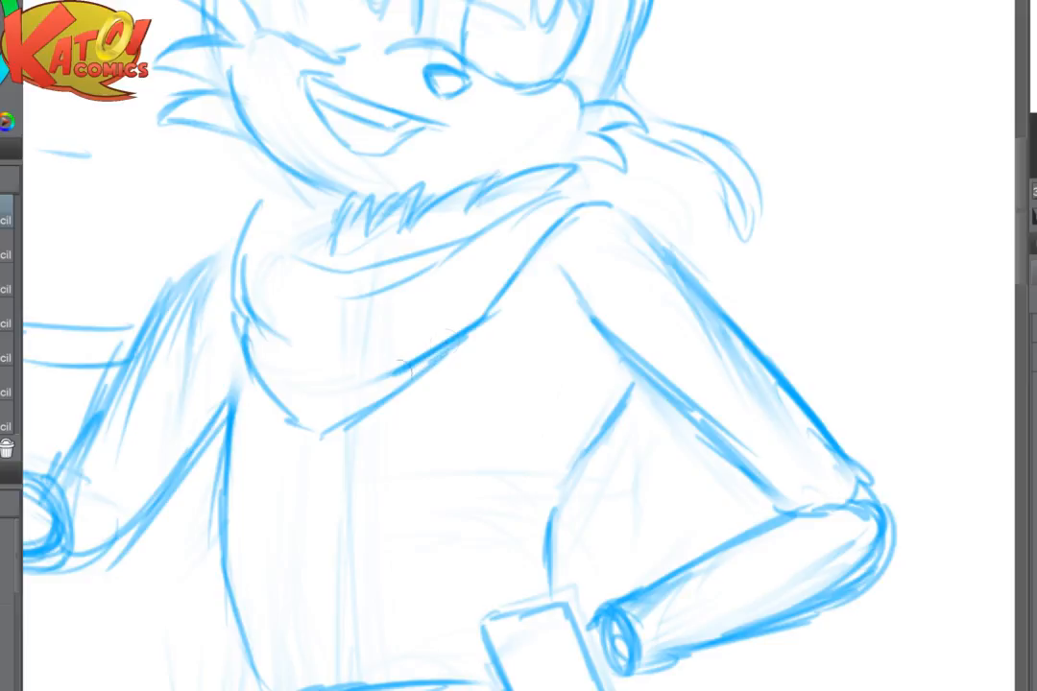
# - Add inner fold lines to the scarf, and soften the strokes under the jaw on the extended arm's side
pyautogui.moveTo(302, 381); pyautogui.dragTo(328, 391)
pyautogui.moveTo(290, 367); pyautogui.dragTo(318, 381)
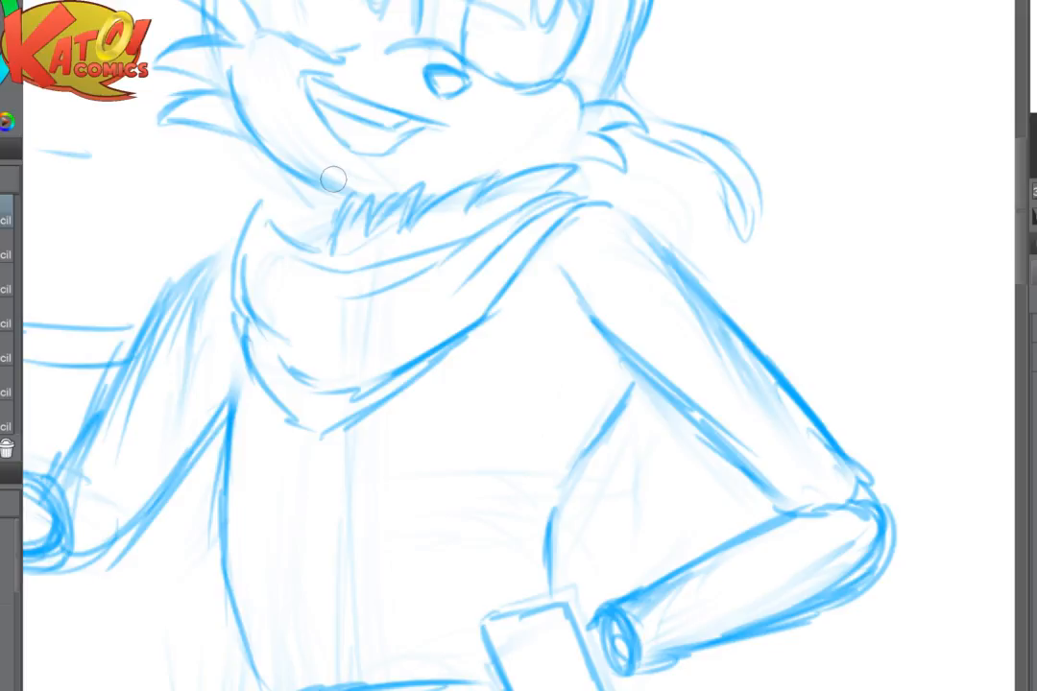
pyautogui.press('e')
pyautogui.moveTo(254, 177); pyautogui.dragTo(367, 233)
pyautogui.press('h')
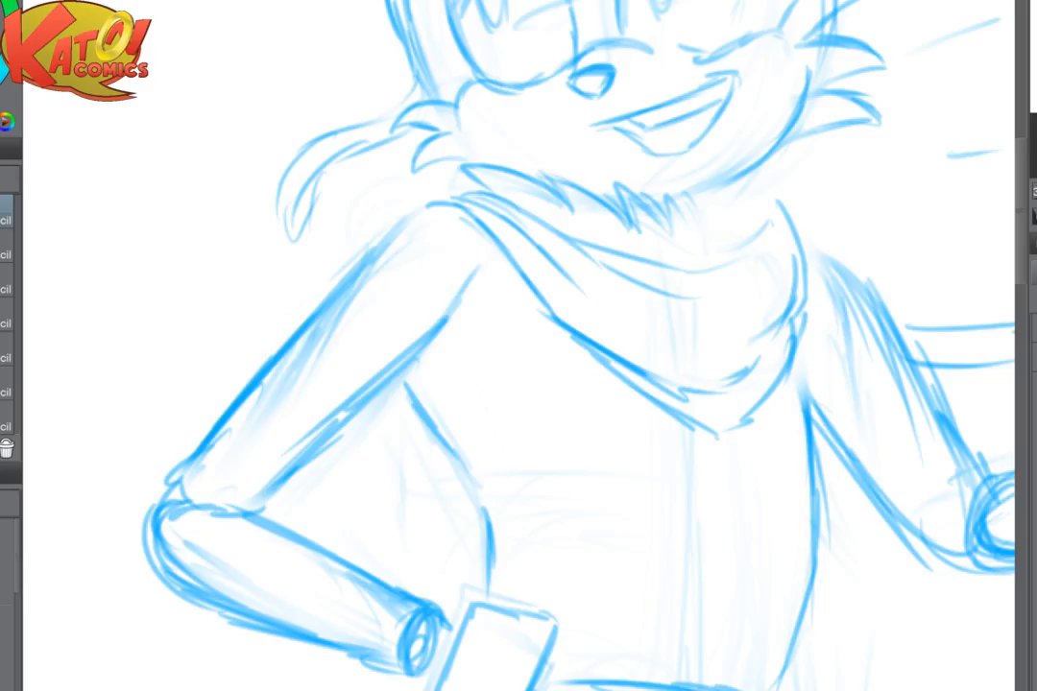
# - Draw pointed fur tufts below the jaw, filling the gap up to the scarf on the extended arm's side
pyautogui.moveTo(576, 221); pyautogui.dragTo(506, 236)
pyautogui.press('p')
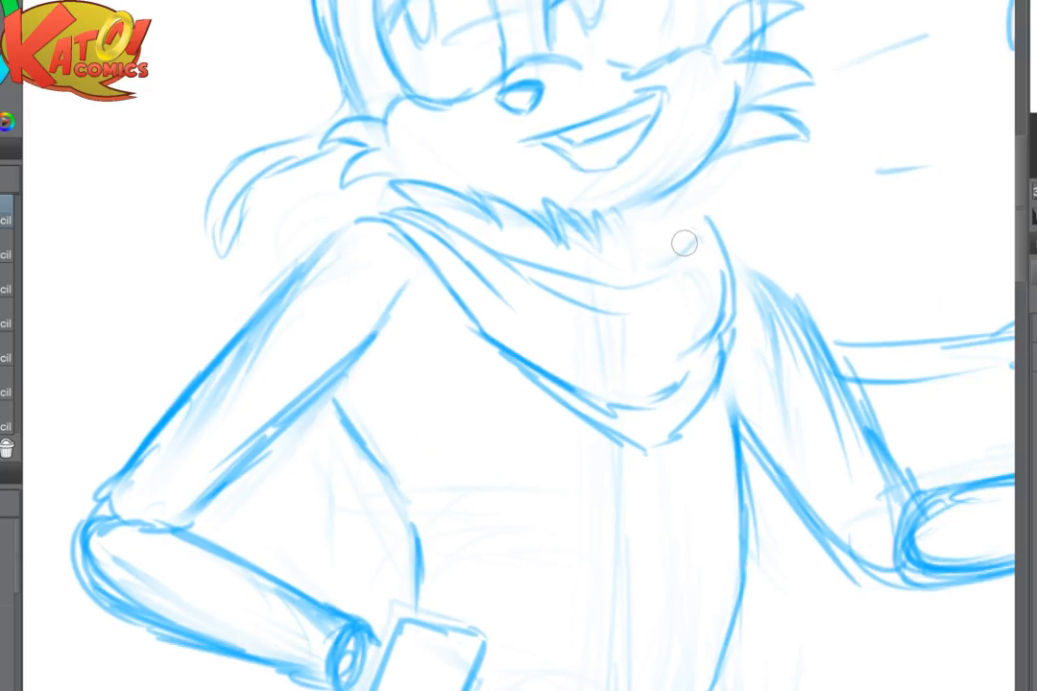
pyautogui.moveTo(708, 198)
pyautogui.mouseDown()
pyautogui.moveTo(689, 252)
pyautogui.moveTo(705, 186)
pyautogui.moveTo(679, 222)
pyautogui.moveTo(665, 195)
pyautogui.moveTo(666, 212)
pyautogui.moveTo(653, 196)
pyautogui.moveTo(652, 211)
pyautogui.moveTo(616, 212)
pyautogui.moveTo(624, 233)
pyautogui.moveTo(602, 219)
pyautogui.moveTo(601, 248)
pyautogui.moveTo(539, 200)
pyautogui.mouseUp()
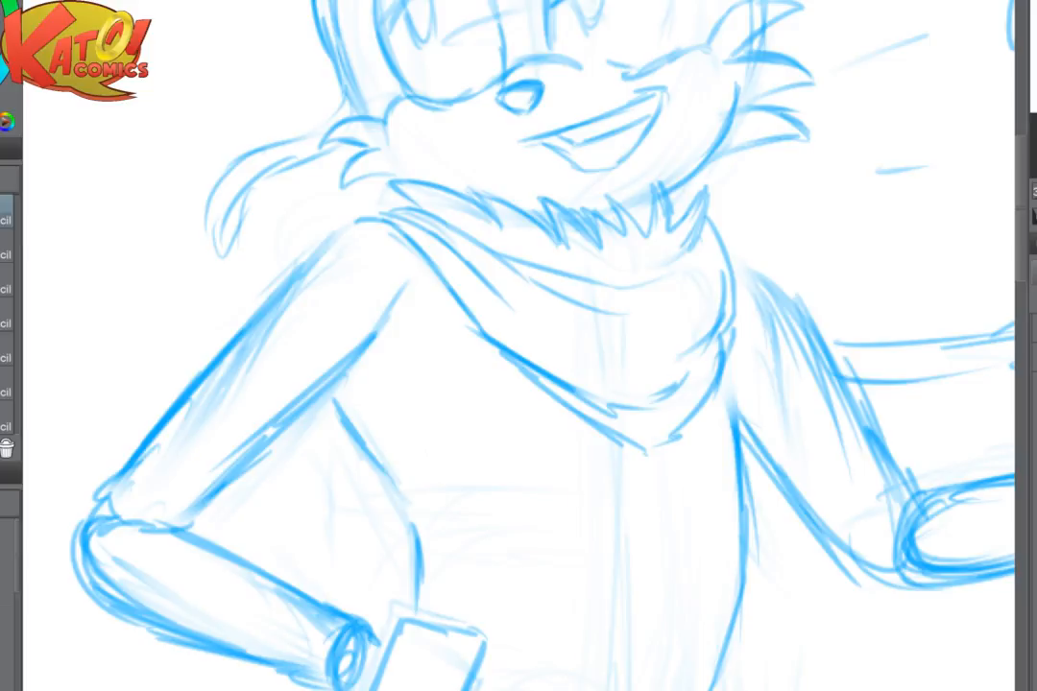
# - Fade the messy middle of the chin fur and redraw it as larger, cleaner zigzag tufts
pyautogui.moveTo(537, 202)
pyautogui.mouseDown()
pyautogui.moveTo(614, 232)
pyautogui.moveTo(545, 305)
pyautogui.mouseUp()
pyautogui.scroll(2, 571, 260)
pyautogui.moveTo(572, 261); pyautogui.dragTo(552, 279)
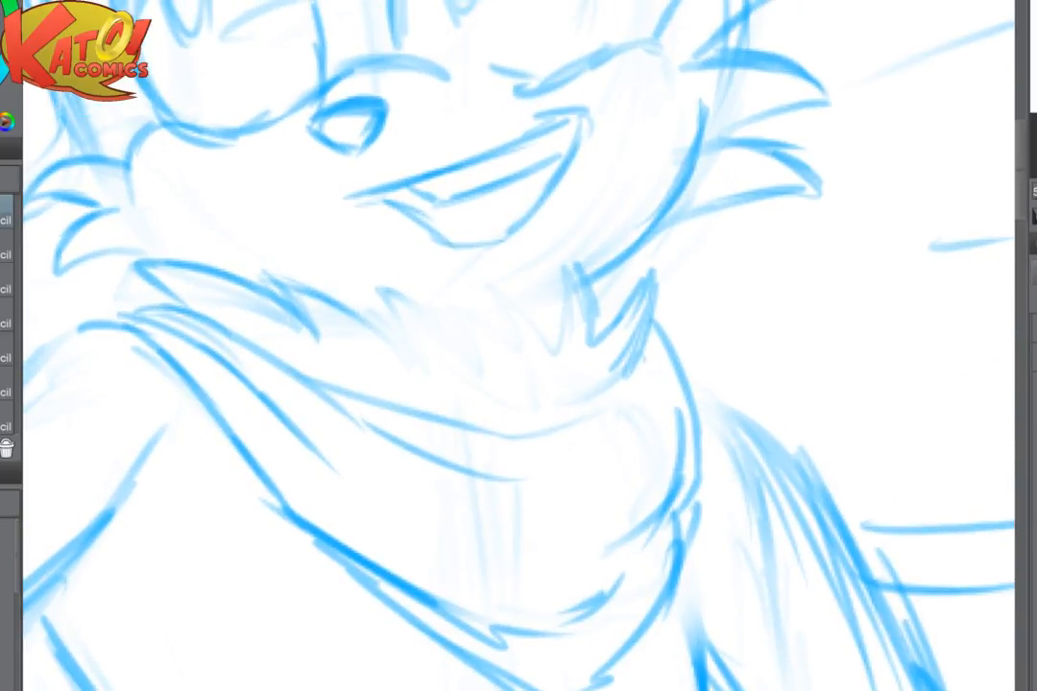
pyautogui.moveTo(348, 304); pyautogui.dragTo(407, 349)
pyautogui.moveTo(359, 278)
pyautogui.mouseDown()
pyautogui.moveTo(405, 333)
pyautogui.moveTo(403, 293)
pyautogui.moveTo(476, 343)
pyautogui.mouseUp()
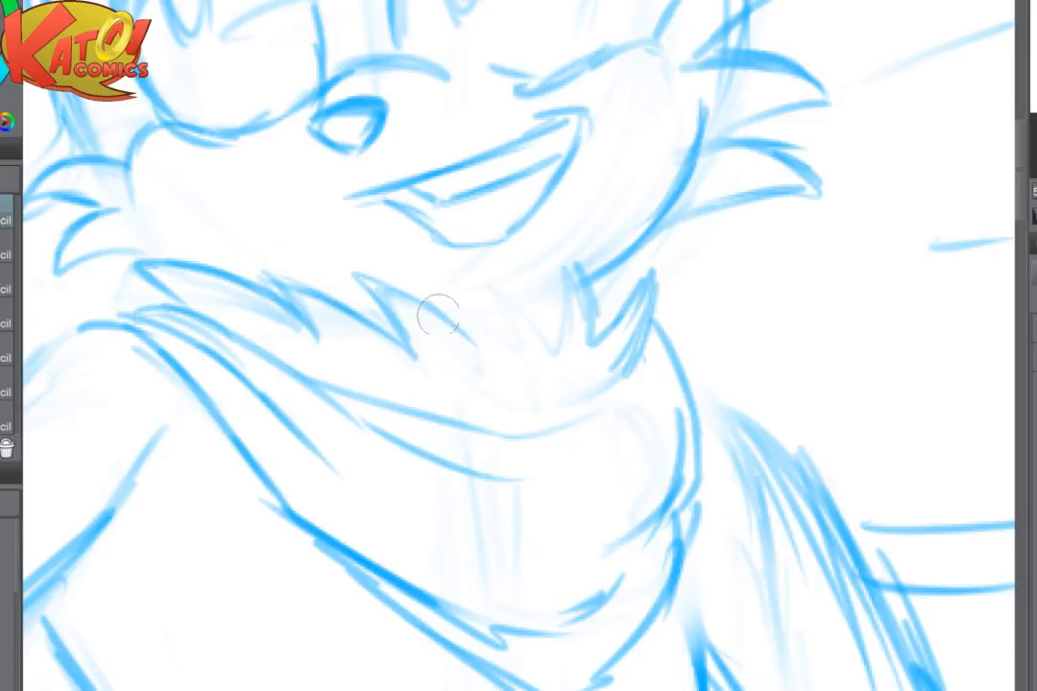
pyautogui.moveTo(441, 318); pyautogui.dragTo(482, 349)
pyautogui.moveTo(481, 347)
pyautogui.mouseDown()
pyautogui.moveTo(451, 295)
pyautogui.moveTo(471, 323)
pyautogui.moveTo(523, 353)
pyautogui.mouseUp()
pyautogui.moveTo(524, 353)
pyautogui.mouseDown()
pyautogui.moveTo(499, 307)
pyautogui.moveTo(550, 356)
pyautogui.moveTo(527, 316)
pyautogui.moveTo(558, 359)
pyautogui.mouseUp()
pyautogui.moveTo(558, 359); pyautogui.dragTo(559, 317)
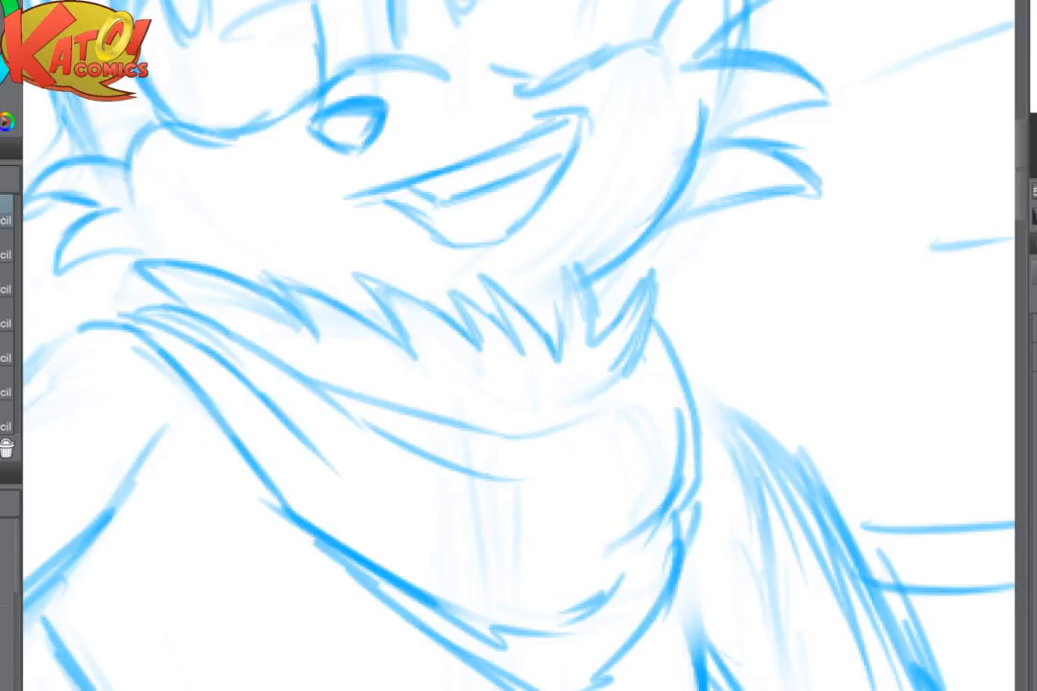
# - Add small fur tufts where the chin fur meets the scarf on the bent arm's side
pyautogui.moveTo(565, 220); pyautogui.dragTo(681, 234)
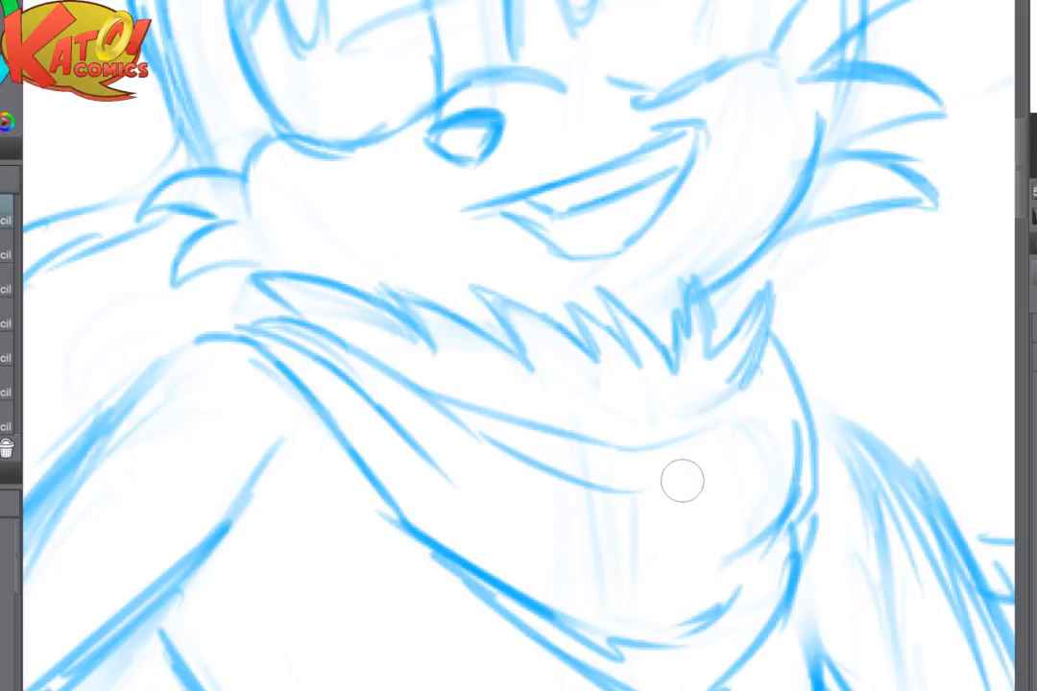
pyautogui.moveTo(274, 302)
pyautogui.mouseDown()
pyautogui.moveTo(231, 304)
pyautogui.moveTo(276, 318)
pyautogui.mouseUp()
pyautogui.hotkey('ctrl', '-')
pyautogui.hotkey('ctrl', '-')
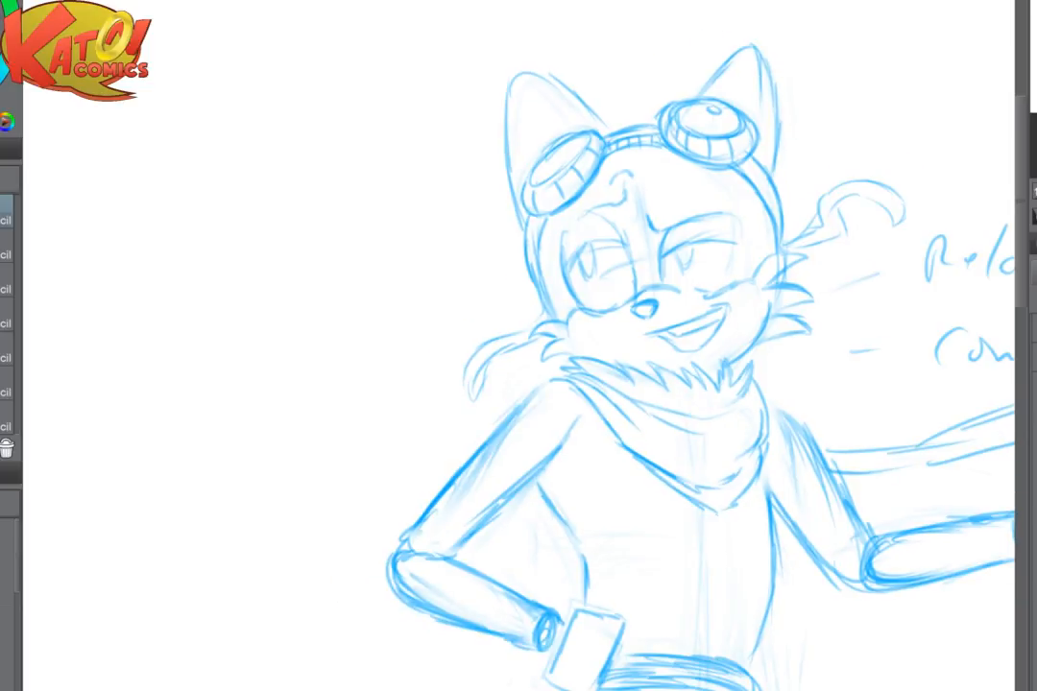
pyautogui.hotkey('ctrl', '+')
pyautogui.hotkey('ctrl', '+')
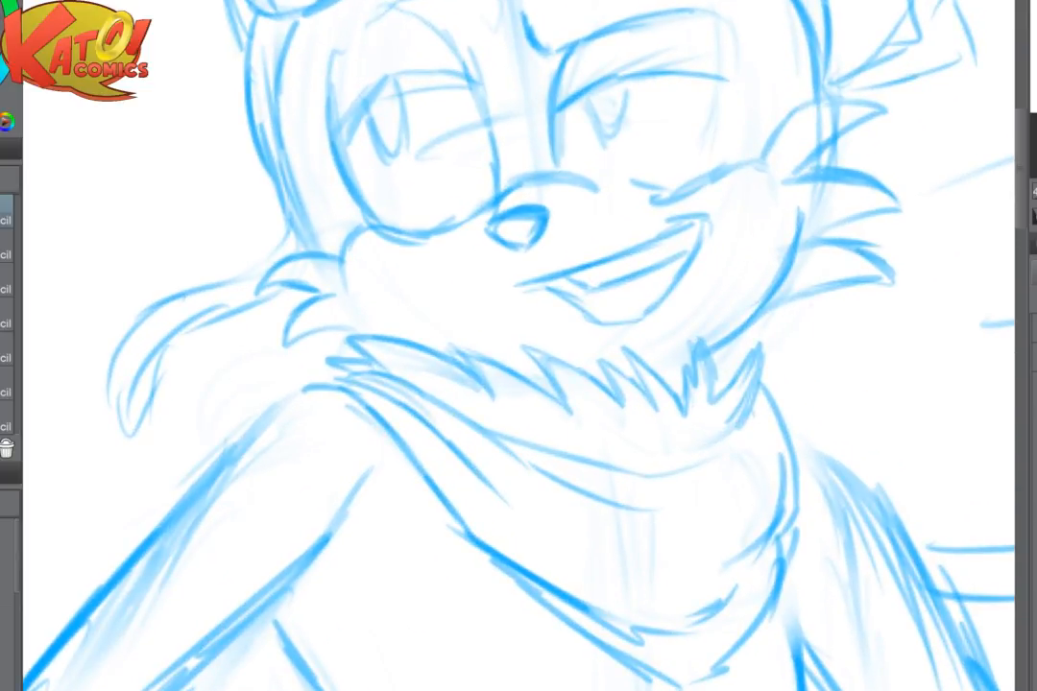
# - Draw pointed fold lines converging in the middle of the scarf below its collar
pyautogui.moveTo(624, 461)
pyautogui.mouseDown()
pyautogui.moveTo(394, 173)
pyautogui.moveTo(457, 180)
pyautogui.mouseUp()
pyautogui.moveTo(524, 111); pyautogui.dragTo(466, 179)
pyautogui.moveTo(355, 206); pyautogui.dragTo(483, 249)
pyautogui.moveTo(526, 173); pyautogui.dragTo(468, 245)
# - Redraw the tail with clean, darker curves along its lower edge, upper edge and pointed tip
pyautogui.scroll(-4, 712, 288)
pyautogui.moveTo(790, 183); pyautogui.dragTo(515, 186)
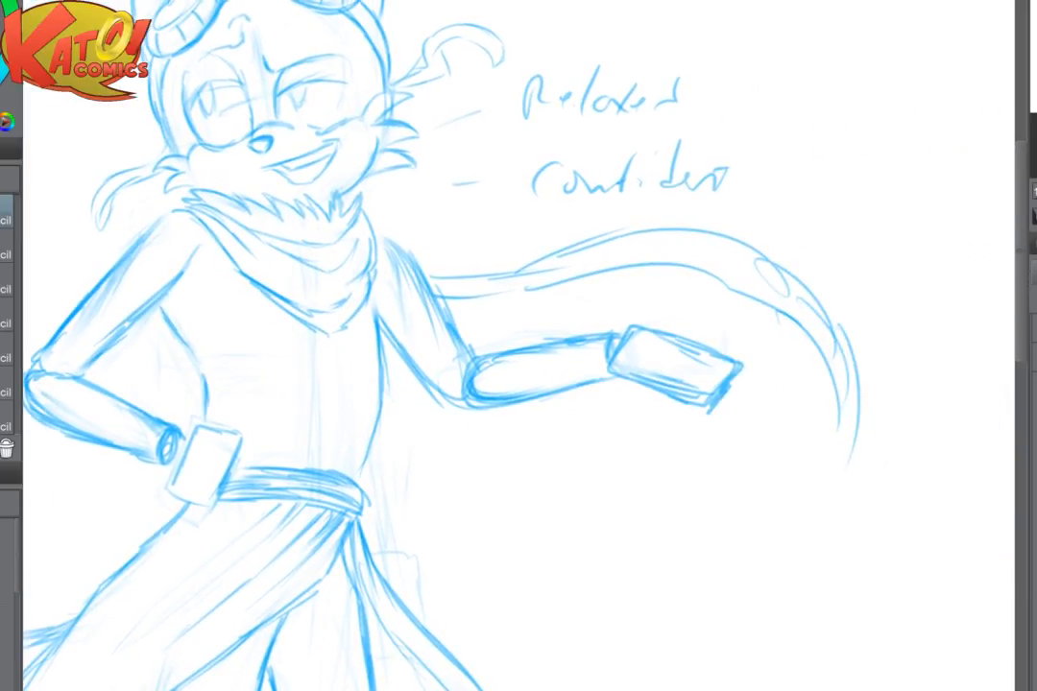
pyautogui.moveTo(288, 538); pyautogui.dragTo(924, 122)
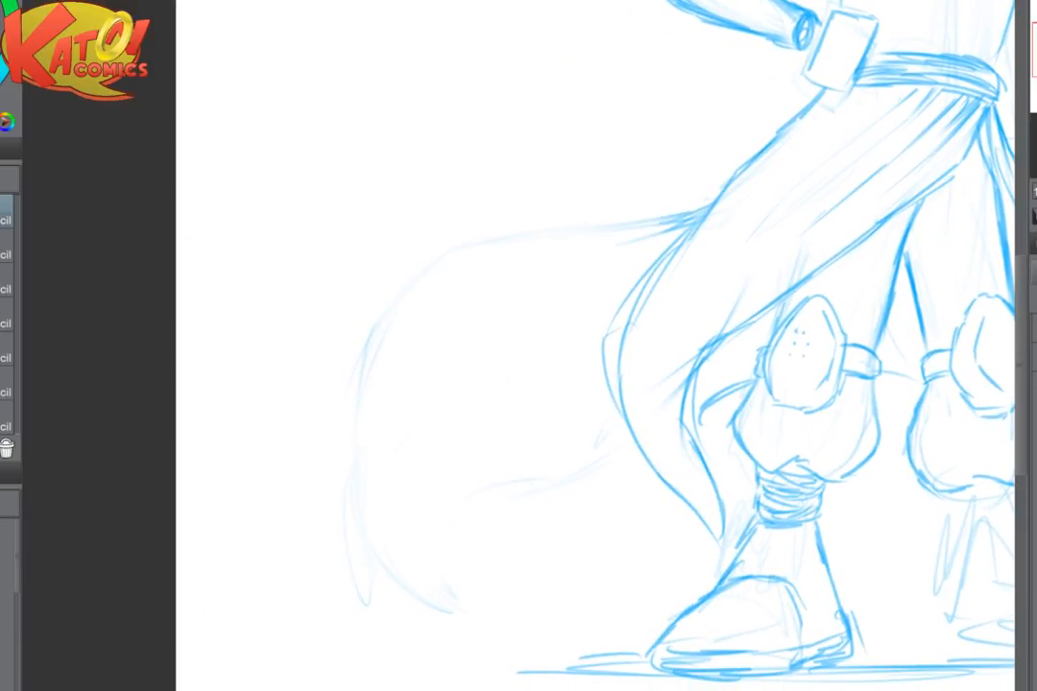
pyautogui.moveTo(625, 438); pyautogui.dragTo(452, 596)
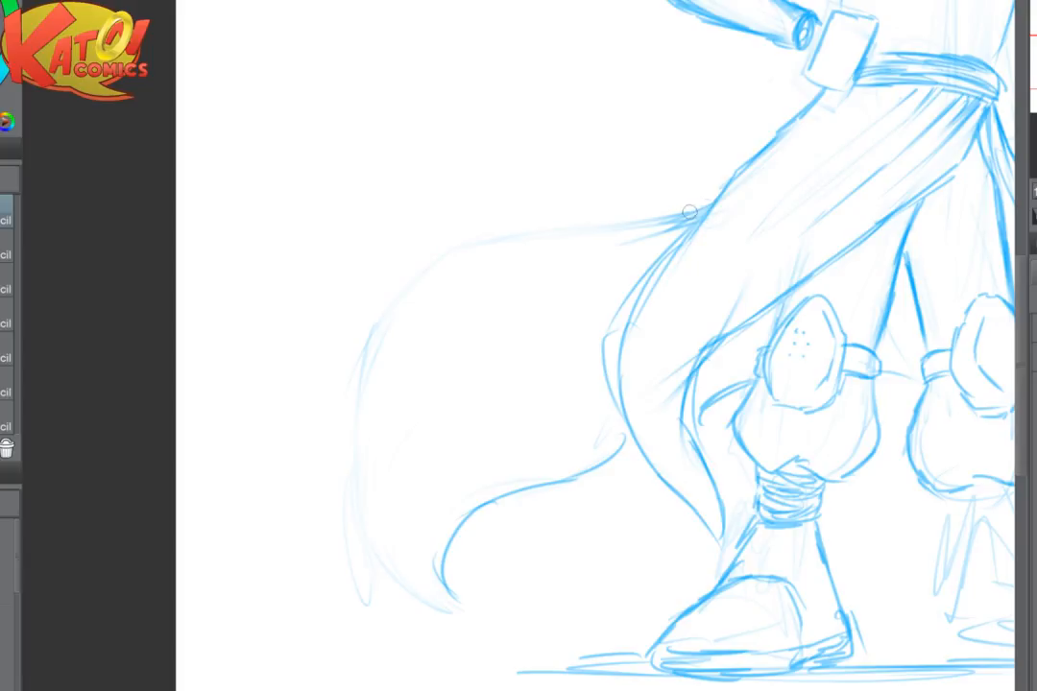
pyautogui.moveTo(690, 211)
pyautogui.mouseDown()
pyautogui.moveTo(473, 243)
pyautogui.moveTo(325, 445)
pyautogui.moveTo(347, 504)
pyautogui.moveTo(432, 591)
pyautogui.mouseUp()
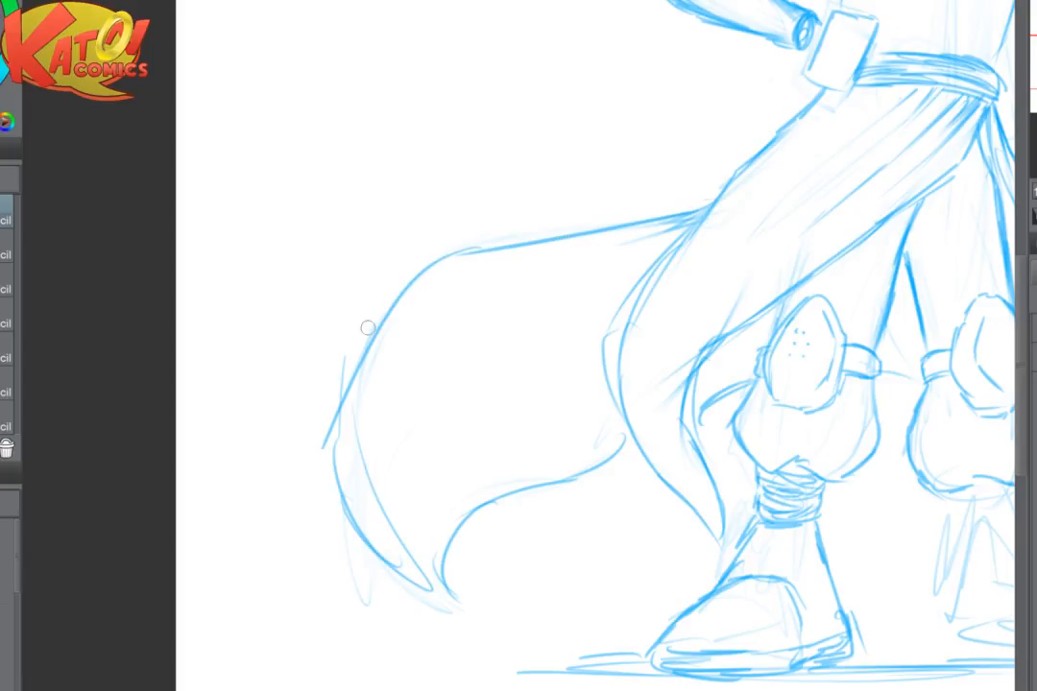
pyautogui.moveTo(368, 327); pyautogui.dragTo(613, 227)
# - Draw a curved shoulder strap around the bent arm's shoulder and a double-line chest band beneath the scarf
pyautogui.moveTo(544, 239)
pyautogui.mouseDown()
pyautogui.moveTo(711, 220)
pyautogui.moveTo(222, 201)
pyautogui.mouseUp()
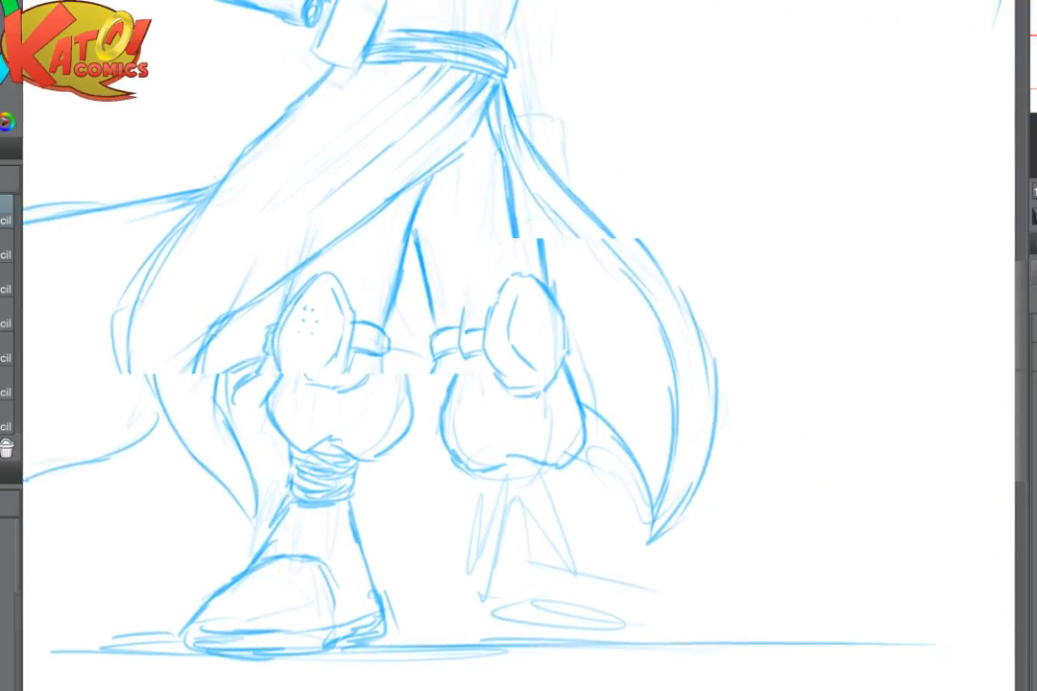
pyautogui.scroll(-5, 628, 417)
pyautogui.moveTo(619, 601); pyautogui.dragTo(610, 684)
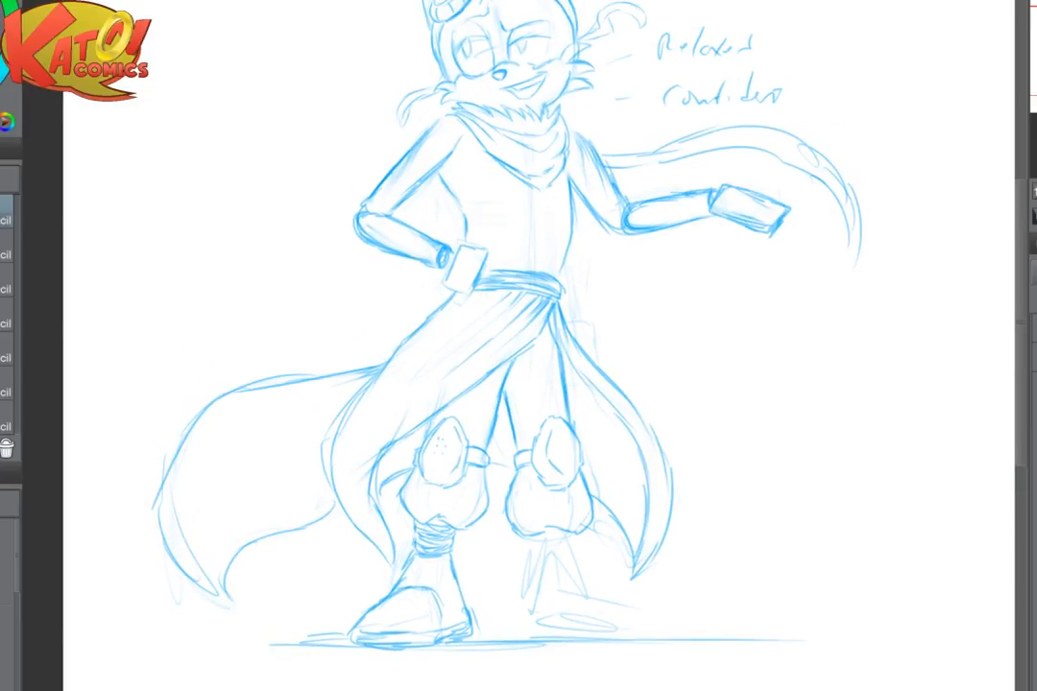
pyautogui.scroll(5, 655, 358)
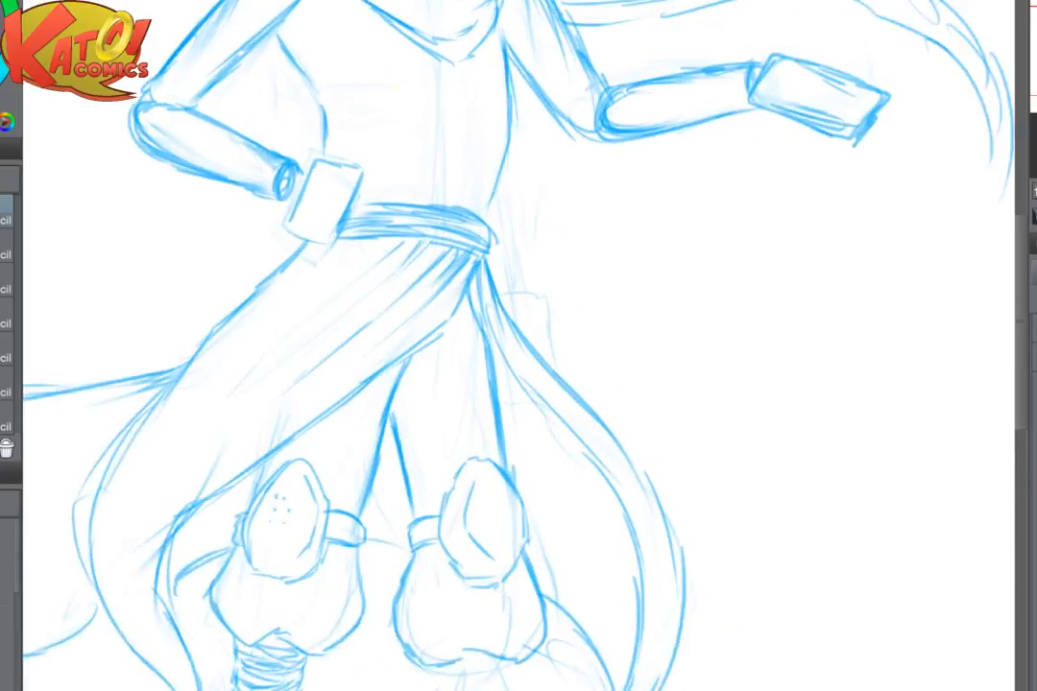
pyautogui.moveTo(652, 221); pyautogui.dragTo(672, 599)
pyautogui.scroll(1, 646, 316)
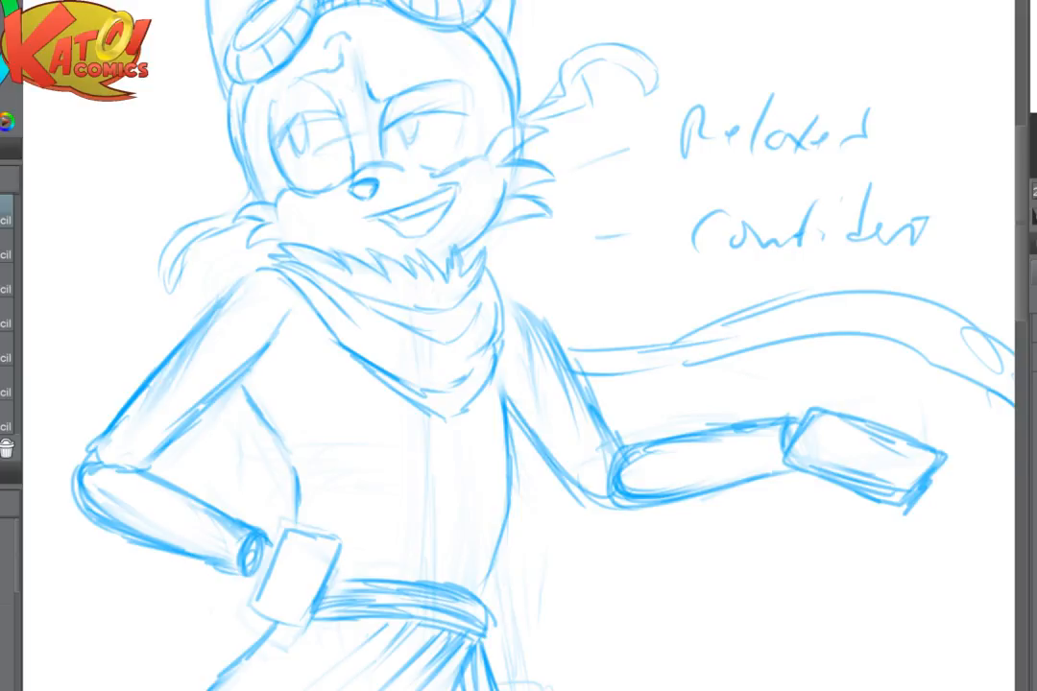
pyautogui.scroll(3, 622, 479)
pyautogui.moveTo(147, 206)
pyautogui.mouseDown()
pyautogui.moveTo(180, 303)
pyautogui.moveTo(128, 372)
pyautogui.mouseUp()
pyautogui.moveTo(183, 217)
pyautogui.mouseDown()
pyautogui.moveTo(199, 303)
pyautogui.moveTo(179, 356)
pyautogui.moveTo(150, 382)
pyautogui.mouseUp()
pyautogui.moveTo(204, 298)
pyautogui.mouseDown()
pyautogui.moveTo(243, 307)
pyautogui.moveTo(231, 320)
pyautogui.mouseUp()
pyautogui.moveTo(174, 373)
pyautogui.mouseDown()
pyautogui.moveTo(239, 405)
pyautogui.moveTo(392, 406)
pyautogui.moveTo(463, 388)
pyautogui.mouseUp()
pyautogui.moveTo(183, 363)
pyautogui.mouseDown()
pyautogui.moveTo(233, 380)
pyautogui.moveTo(231, 368)
pyautogui.moveTo(479, 363)
pyautogui.mouseUp()
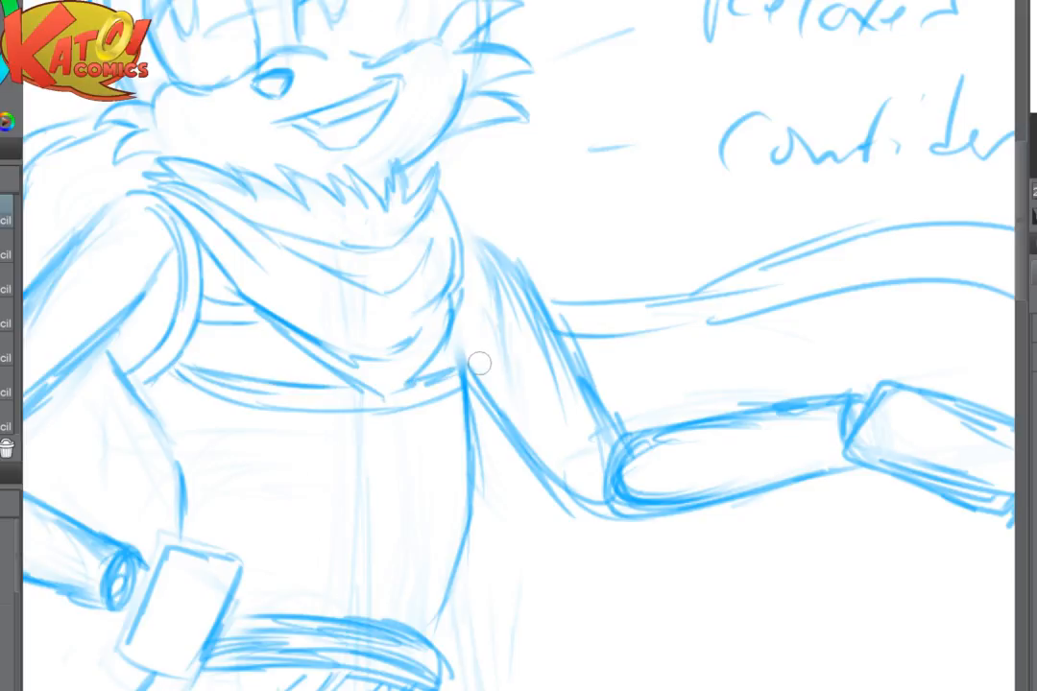
# - Draw a round ring below the scarf's tip, fade the lines inside it, and add a diagonal strap toward the bent arm's waist
pyautogui.scroll(-3, 657, 316)
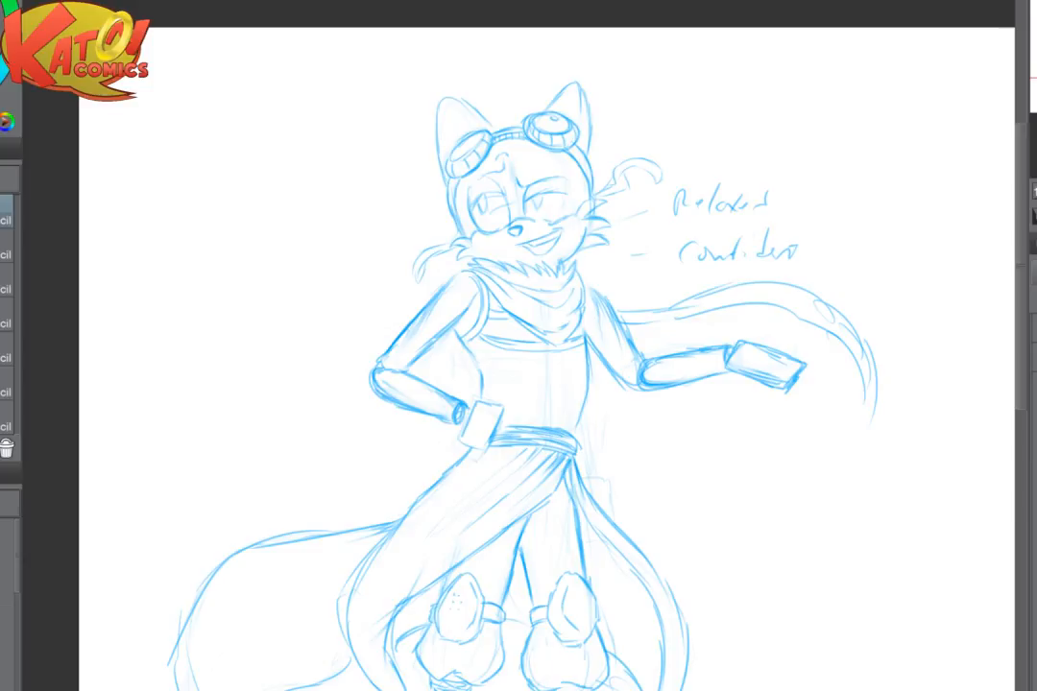
pyautogui.scroll(-3, 640, 448)
pyautogui.scroll(4, 641, 449)
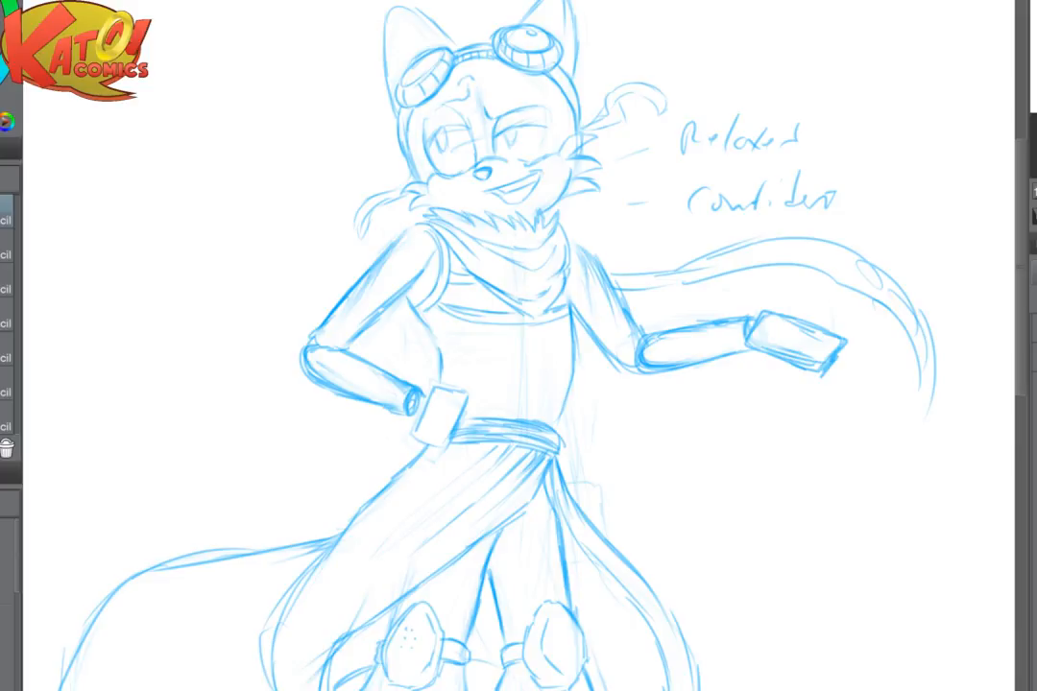
pyautogui.scroll(2, 535, 446)
pyautogui.moveTo(479, 264); pyautogui.dragTo(375, 374)
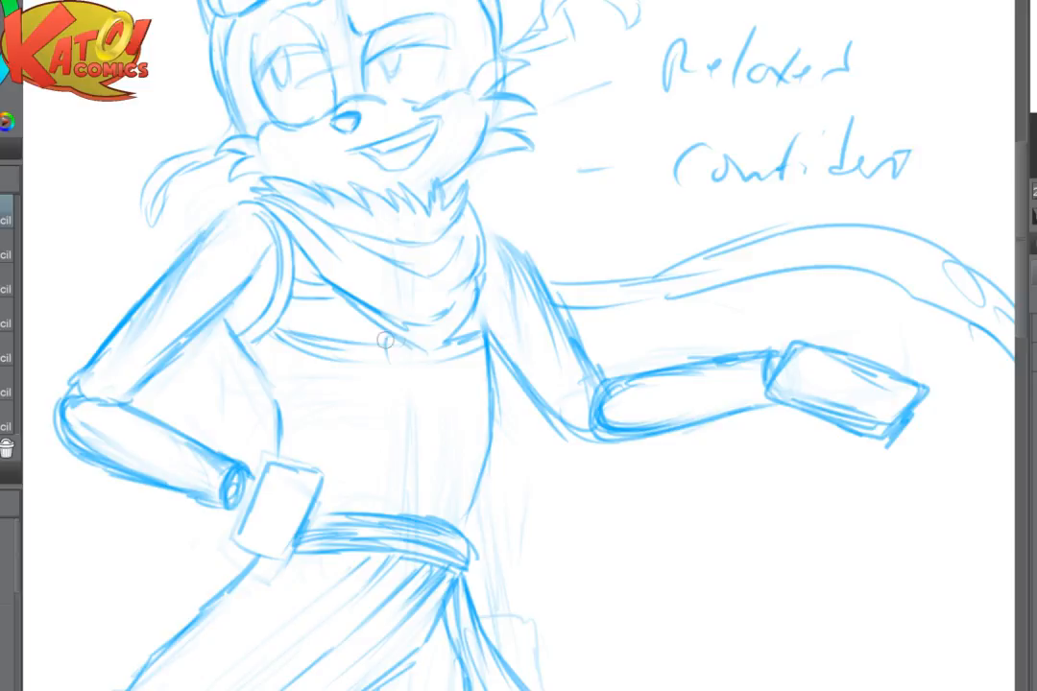
pyautogui.moveTo(387, 338); pyautogui.dragTo(395, 371)
pyautogui.moveTo(455, 340); pyautogui.dragTo(446, 372)
pyautogui.moveTo(386, 352); pyautogui.dragTo(450, 370)
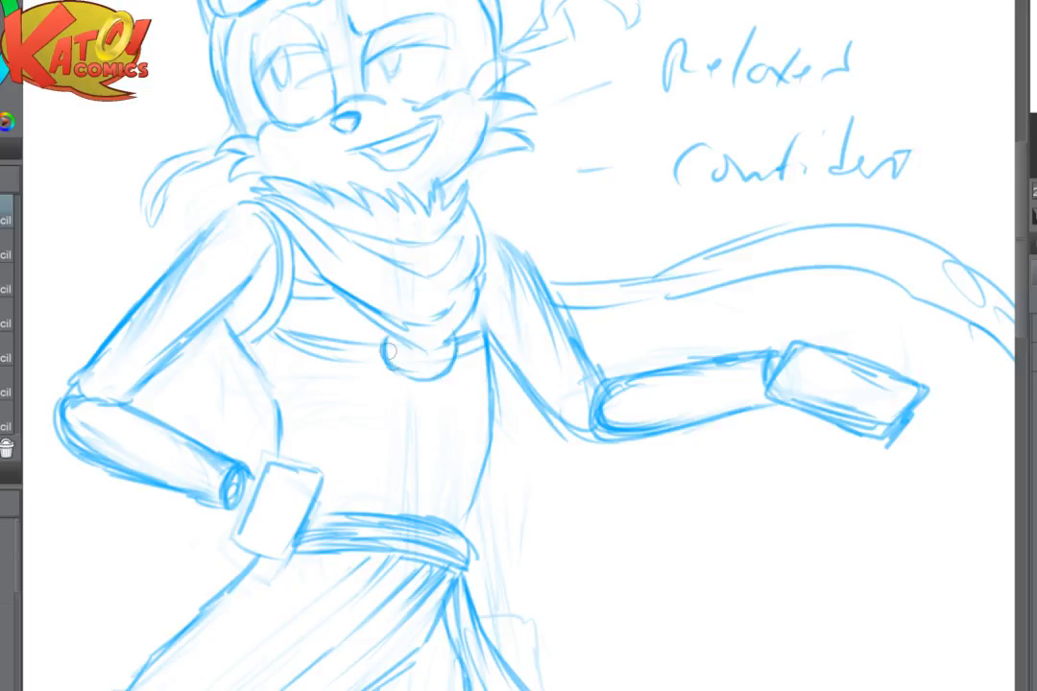
pyautogui.moveTo(383, 335)
pyautogui.mouseDown()
pyautogui.moveTo(408, 376)
pyautogui.moveTo(448, 372)
pyautogui.mouseUp()
pyautogui.press('e')
pyautogui.press('p')
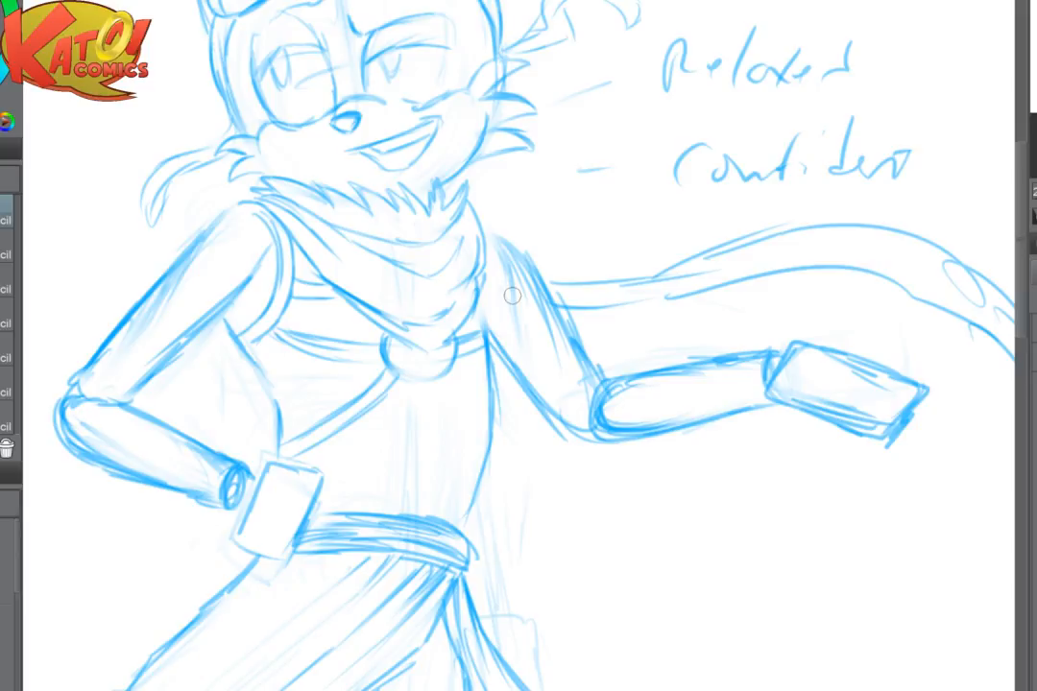
# - Try sketching a matching diagonal strap on the extended arm's side of the ring with the canvas mirrored
pyautogui.press('h')
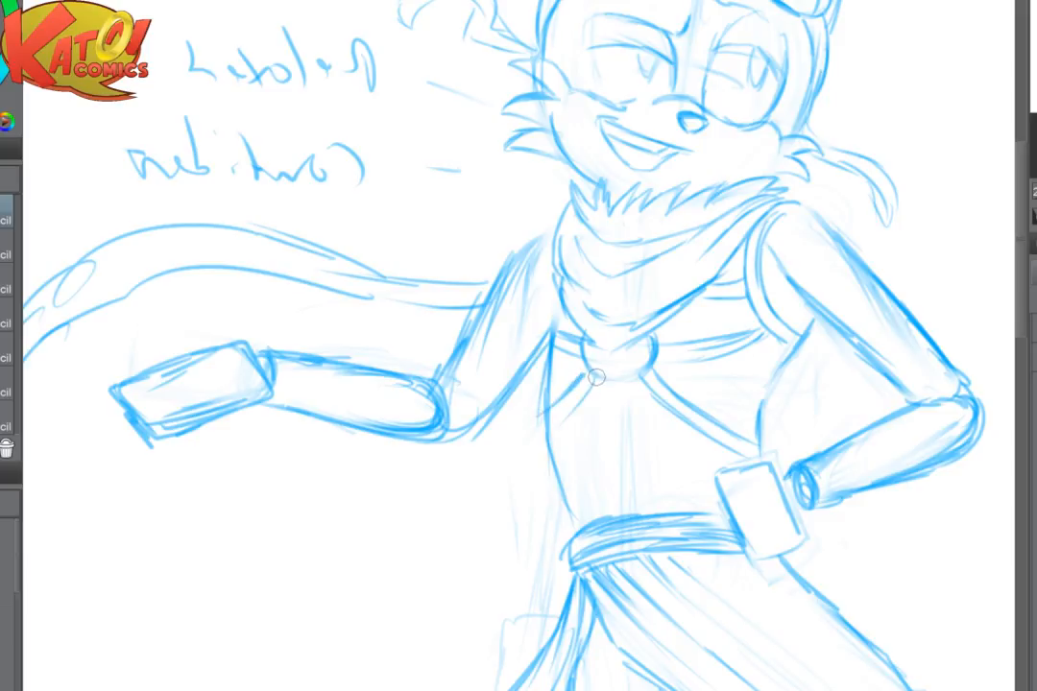
pyautogui.moveTo(579, 383); pyautogui.dragTo(539, 441)
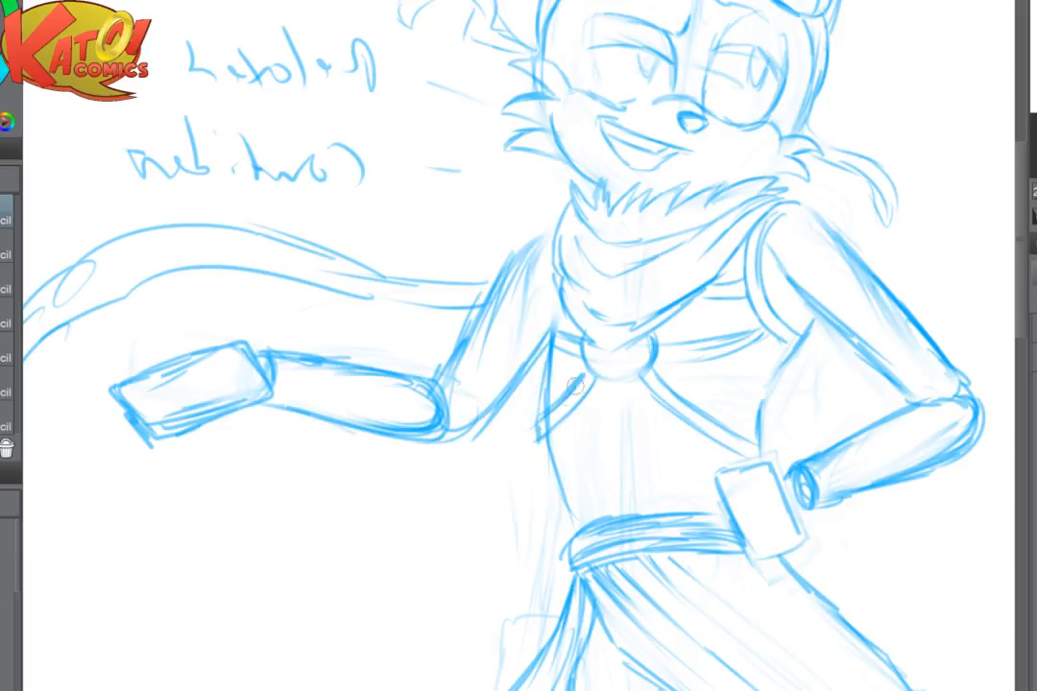
pyautogui.press('h')
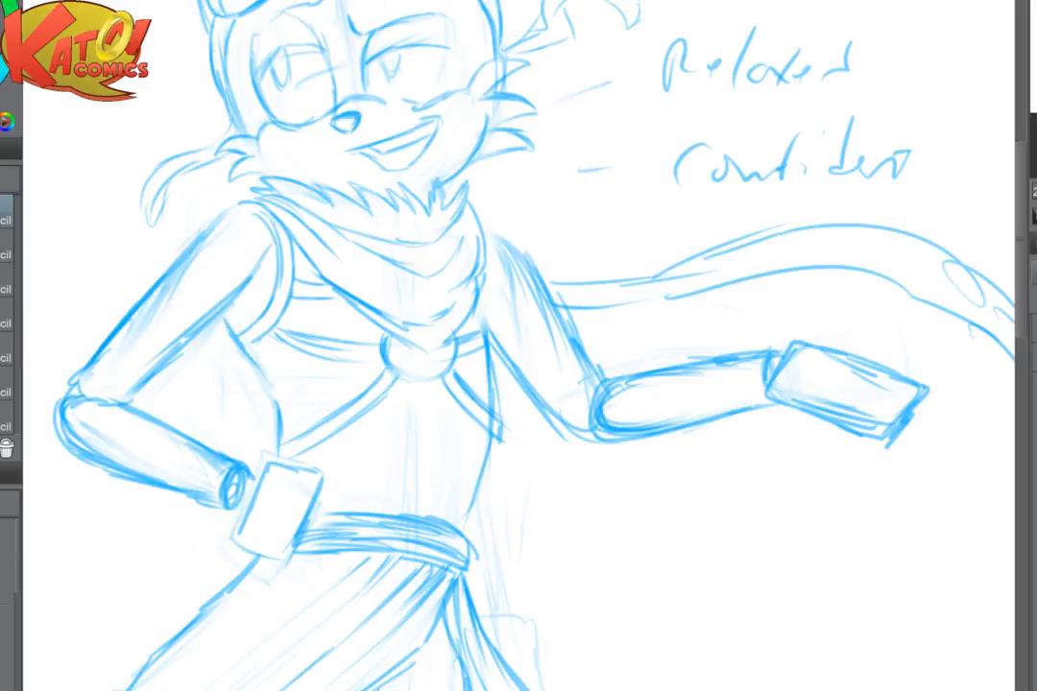
pyautogui.scroll(-4, 666, 471)
pyautogui.scroll(4, 551, 483)
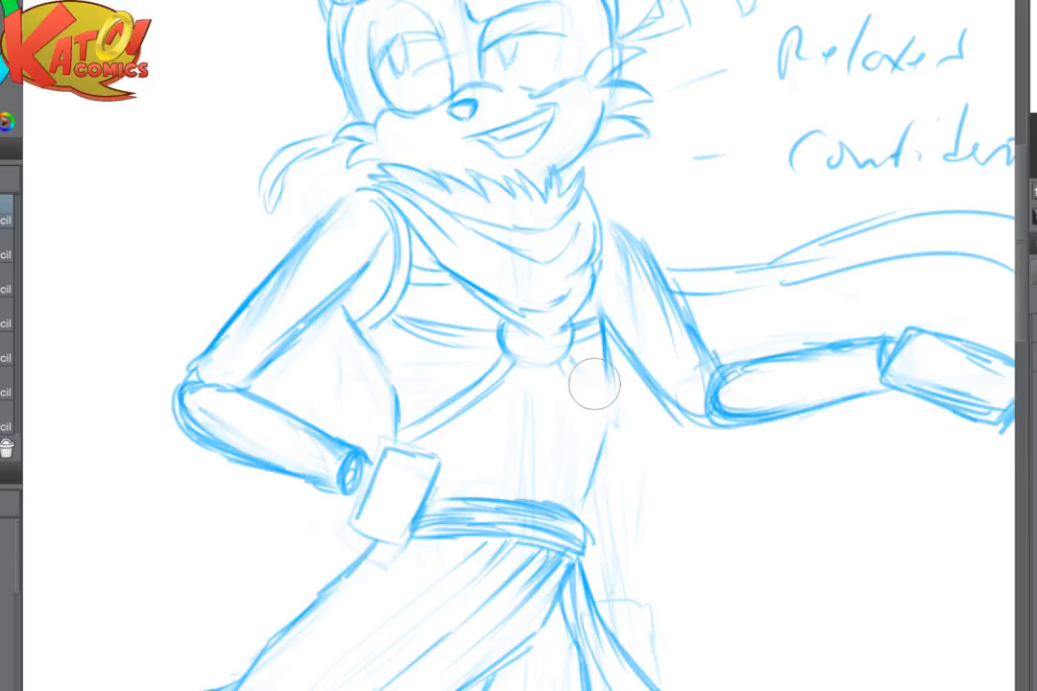
# - Redraw the diagonal strap from the ring to the torso's edge on the extended arm's side, closing its end
pyautogui.scroll(3, 595, 385)
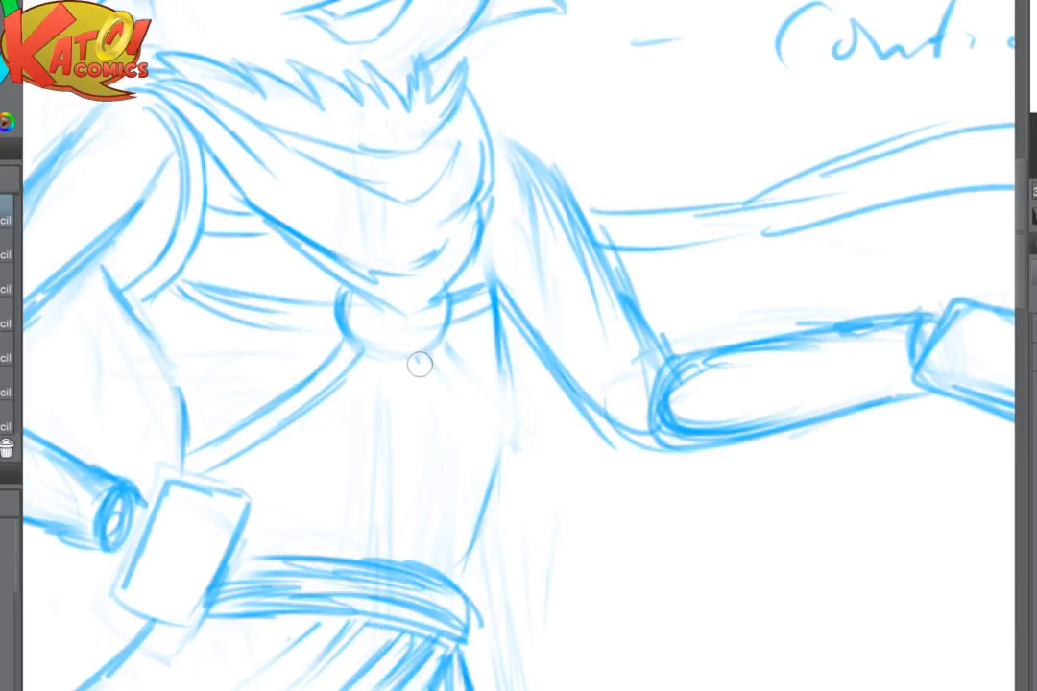
pyautogui.moveTo(420, 365); pyautogui.dragTo(461, 396)
pyautogui.moveTo(438, 346)
pyautogui.mouseDown()
pyautogui.moveTo(465, 397)
pyautogui.moveTo(448, 399)
pyautogui.moveTo(473, 424)
pyautogui.mouseUp()
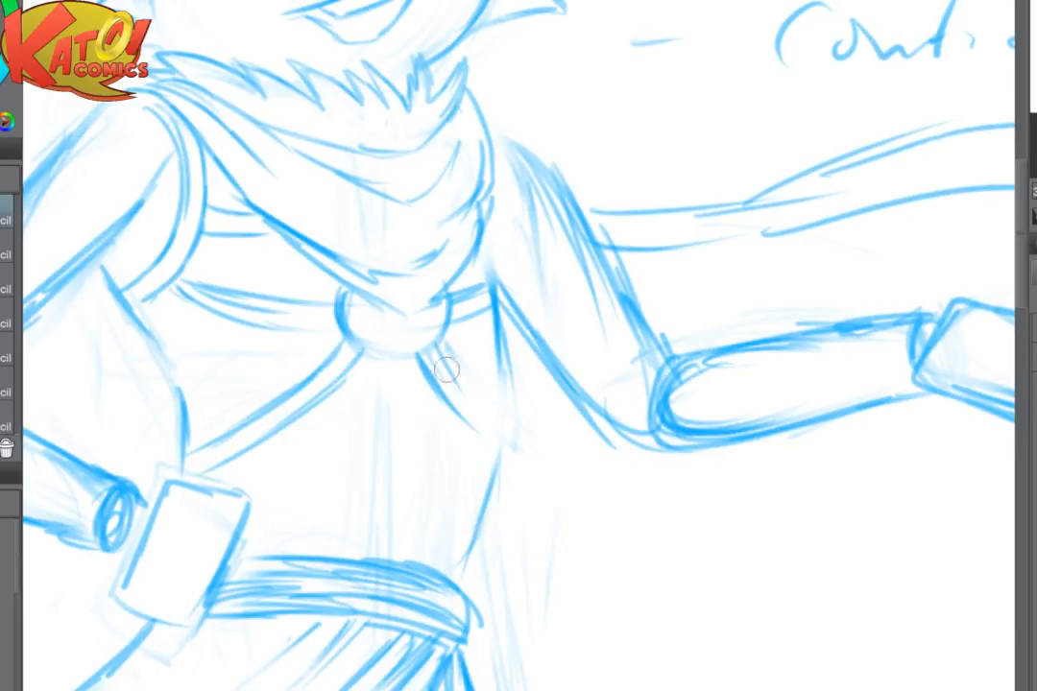
pyautogui.moveTo(447, 370)
pyautogui.mouseDown()
pyautogui.moveTo(482, 418)
pyautogui.moveTo(462, 430)
pyautogui.moveTo(517, 441)
pyautogui.moveTo(455, 411)
pyautogui.moveTo(501, 457)
pyautogui.mouseUp()
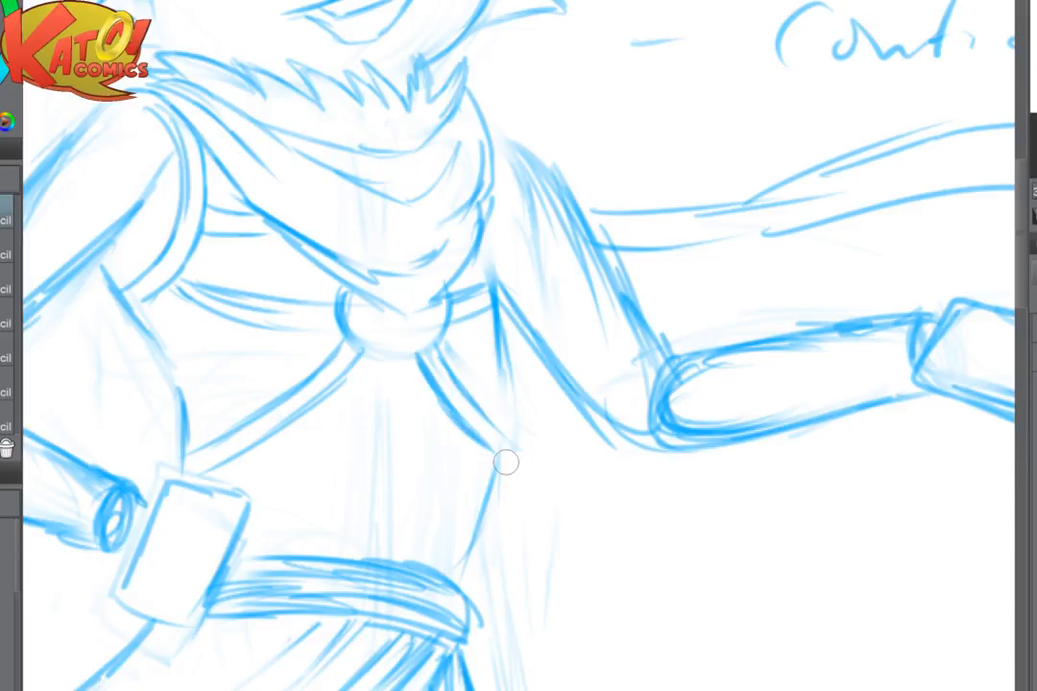
pyautogui.moveTo(506, 463)
pyautogui.mouseDown()
pyautogui.moveTo(480, 373)
pyautogui.moveTo(521, 460)
pyautogui.moveTo(517, 482)
pyautogui.moveTo(491, 459)
pyautogui.mouseUp()
pyautogui.press('e')
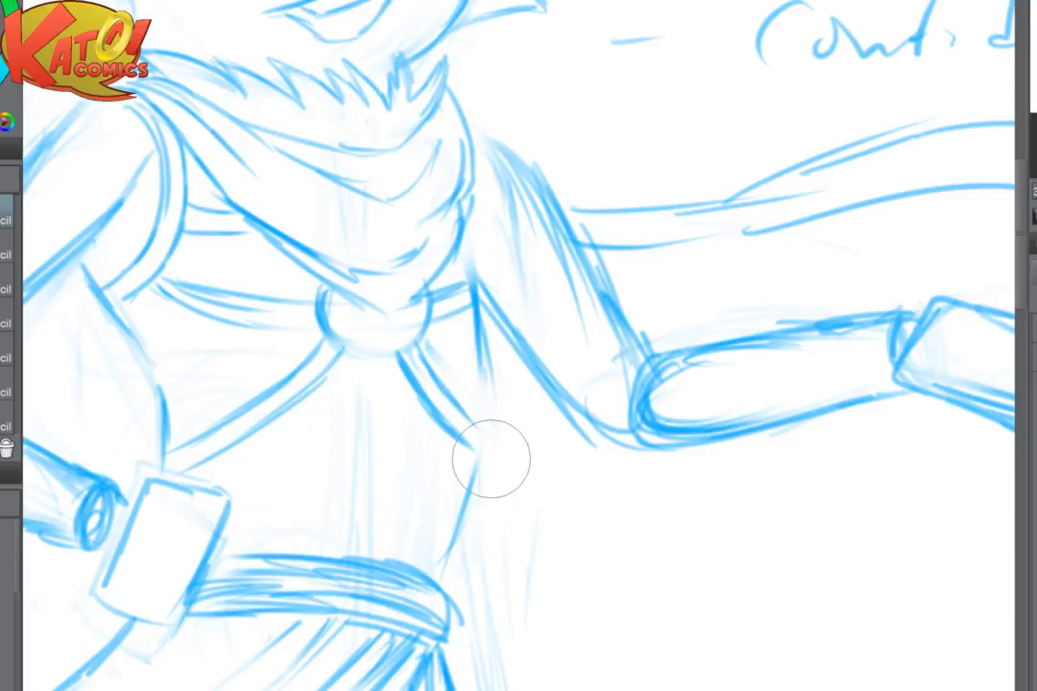
pyautogui.press('p')
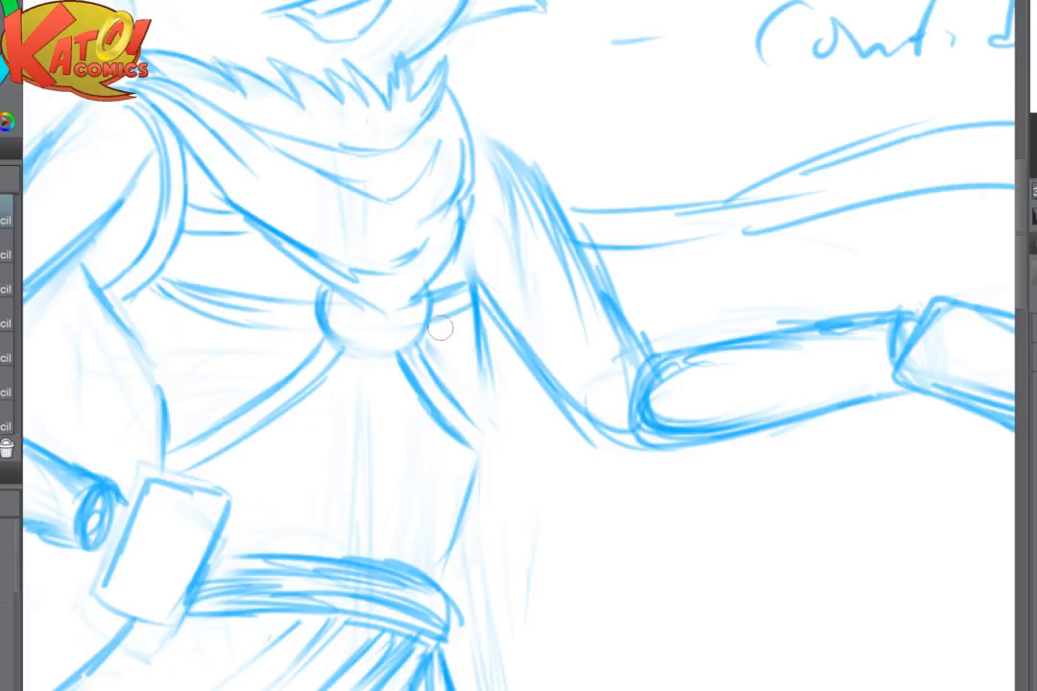
pyautogui.moveTo(464, 417)
pyautogui.mouseDown()
pyautogui.moveTo(492, 436)
pyautogui.moveTo(468, 411)
pyautogui.moveTo(498, 440)
pyautogui.moveTo(493, 452)
pyautogui.moveTo(449, 435)
pyautogui.moveTo(491, 466)
pyautogui.mouseUp()
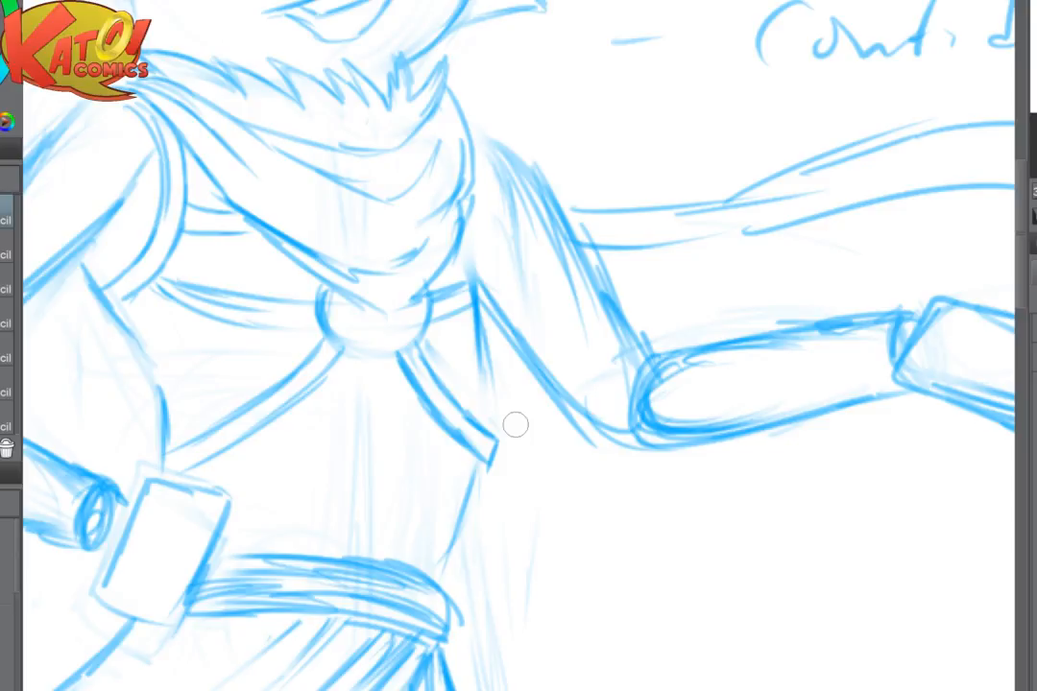
# - Darken the lower rim and sides of the chest ring
pyautogui.moveTo(329, 331)
pyautogui.mouseDown()
pyautogui.moveTo(369, 334)
pyautogui.moveTo(386, 350)
pyautogui.moveTo(367, 357)
pyautogui.moveTo(426, 321)
pyautogui.mouseUp()
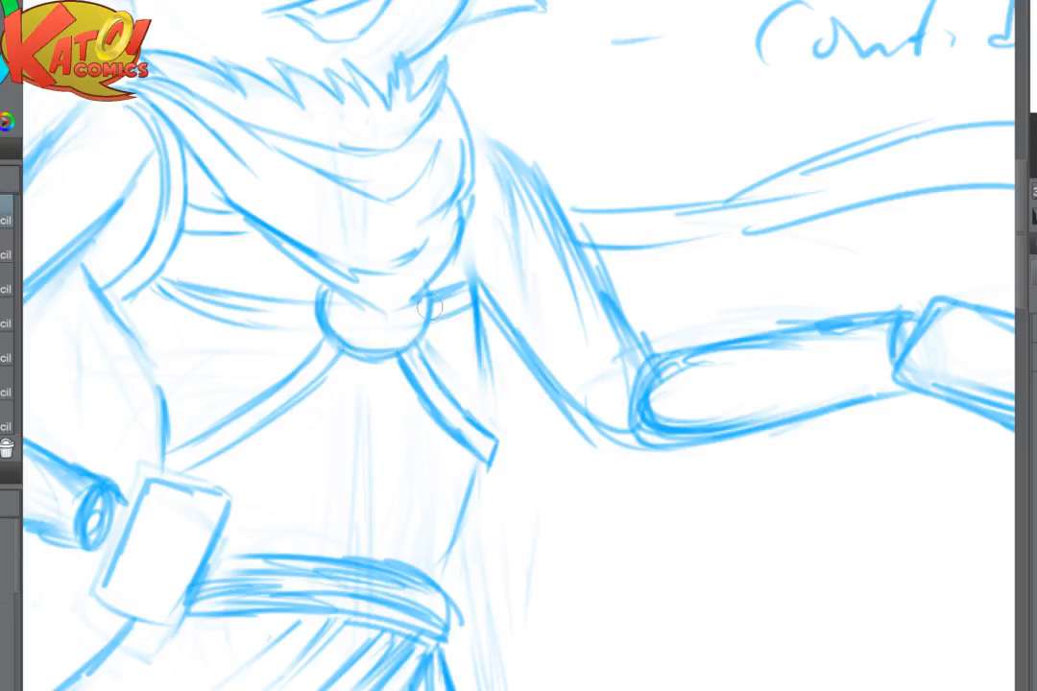
pyautogui.moveTo(322, 306); pyautogui.dragTo(344, 276)
pyautogui.scroll(-4, 731, 312)
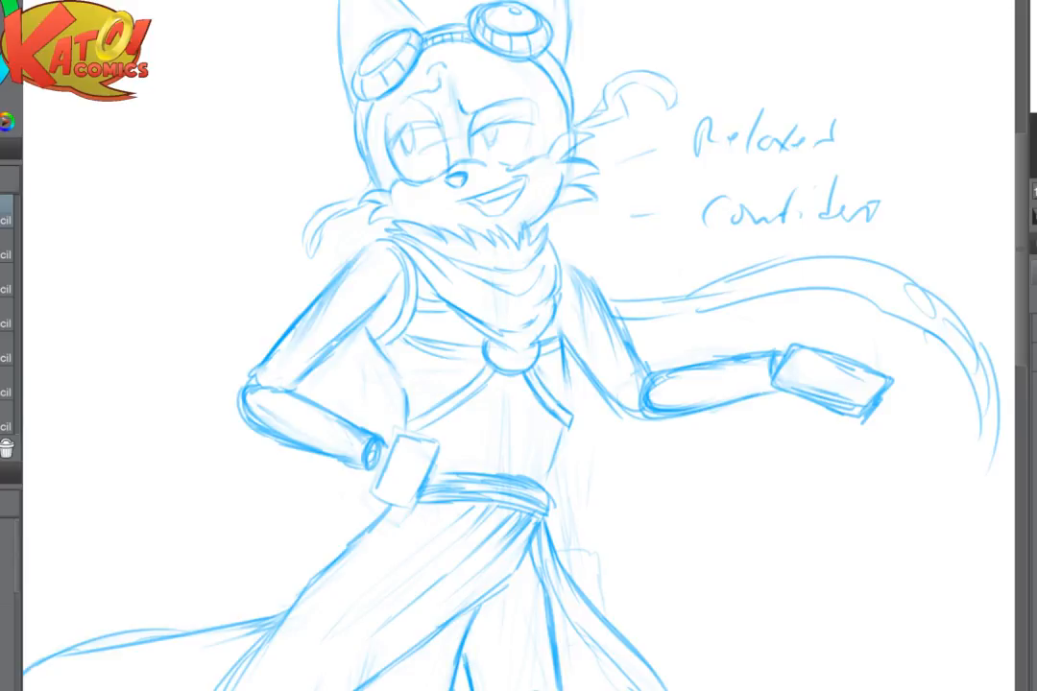
# - Redraw the torso's edge on the extended arm's side from the armpit down to the waist sash
pyautogui.scroll(3, 589, 355)
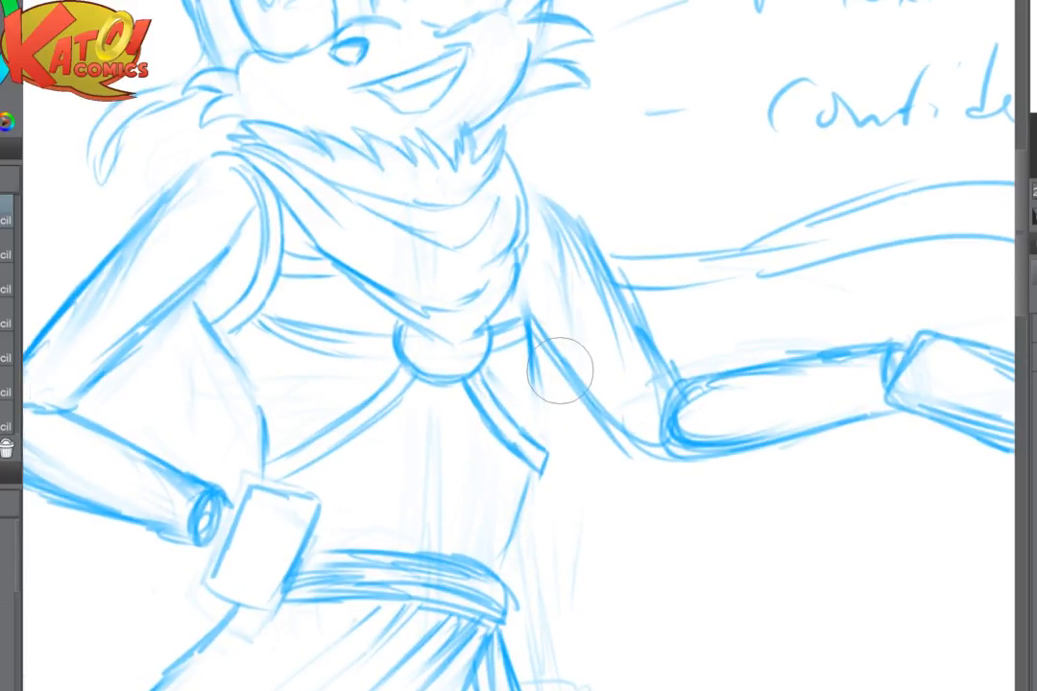
pyautogui.moveTo(526, 355); pyautogui.dragTo(533, 406)
pyautogui.moveTo(529, 347); pyautogui.dragTo(539, 438)
pyautogui.moveTo(539, 360); pyautogui.dragTo(540, 428)
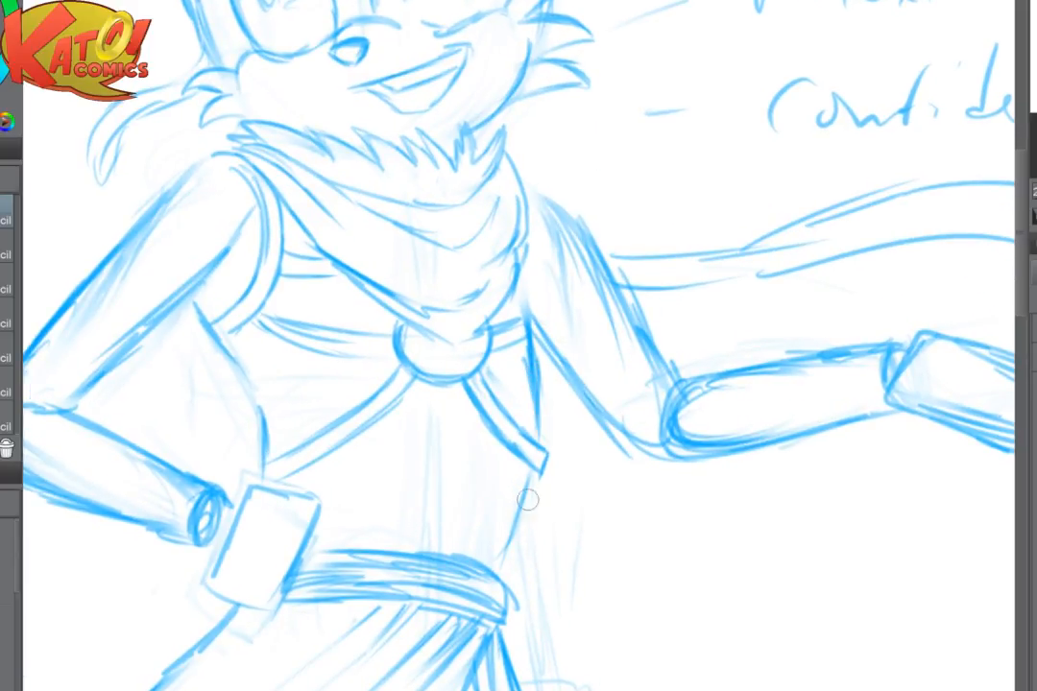
pyautogui.moveTo(532, 470); pyautogui.dragTo(510, 570)
pyautogui.moveTo(532, 480); pyautogui.dragTo(508, 580)
# - Extend the chest band around the torso by the extended arm, firm up the adjoining torso edge, and add the ring's inner curve
pyautogui.press('c')
pyautogui.moveTo(546, 297)
pyautogui.mouseDown()
pyautogui.moveTo(528, 355)
pyautogui.moveTo(534, 315)
pyautogui.moveTo(537, 330)
pyautogui.mouseUp()
pyautogui.moveTo(536, 332); pyautogui.dragTo(511, 343)
pyautogui.moveTo(522, 294); pyautogui.dragTo(539, 424)
pyautogui.moveTo(536, 356); pyautogui.dragTo(540, 416)
pyautogui.moveTo(422, 336)
pyautogui.mouseDown()
pyautogui.moveTo(431, 356)
pyautogui.moveTo(469, 336)
pyautogui.mouseUp()
pyautogui.hotkey('ctrl', '-')
pyautogui.hotkey('ctrl', '-')
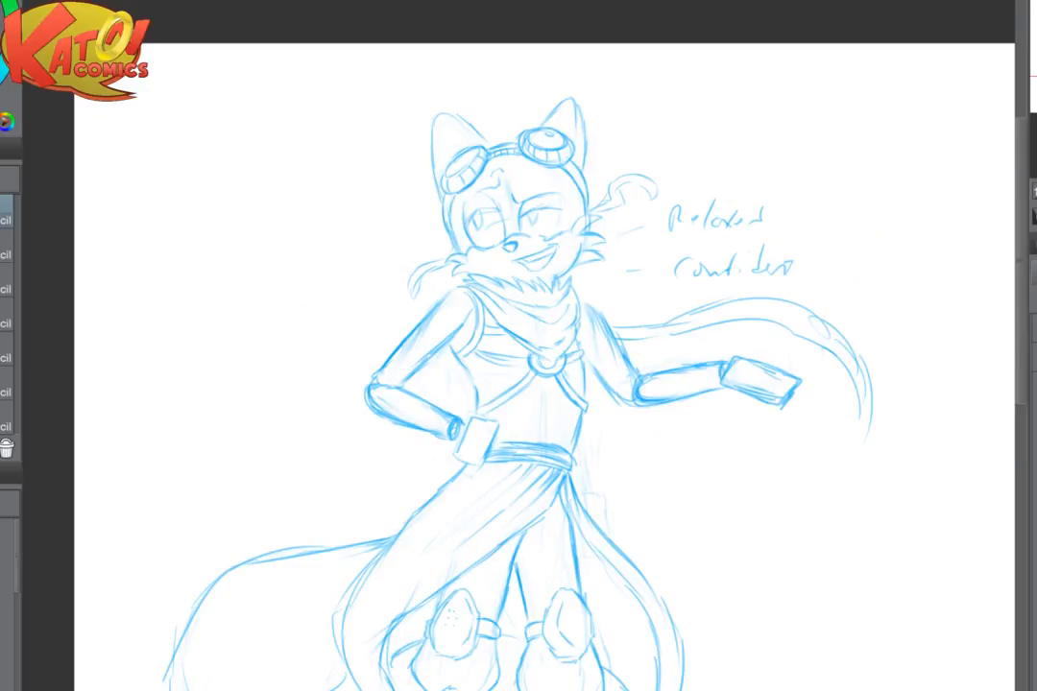
# - Lighten the goggle lines by the forehead and sketch the upper edge of a long hair strand sweeping across the ear
pyautogui.scroll(3, 591, 374)
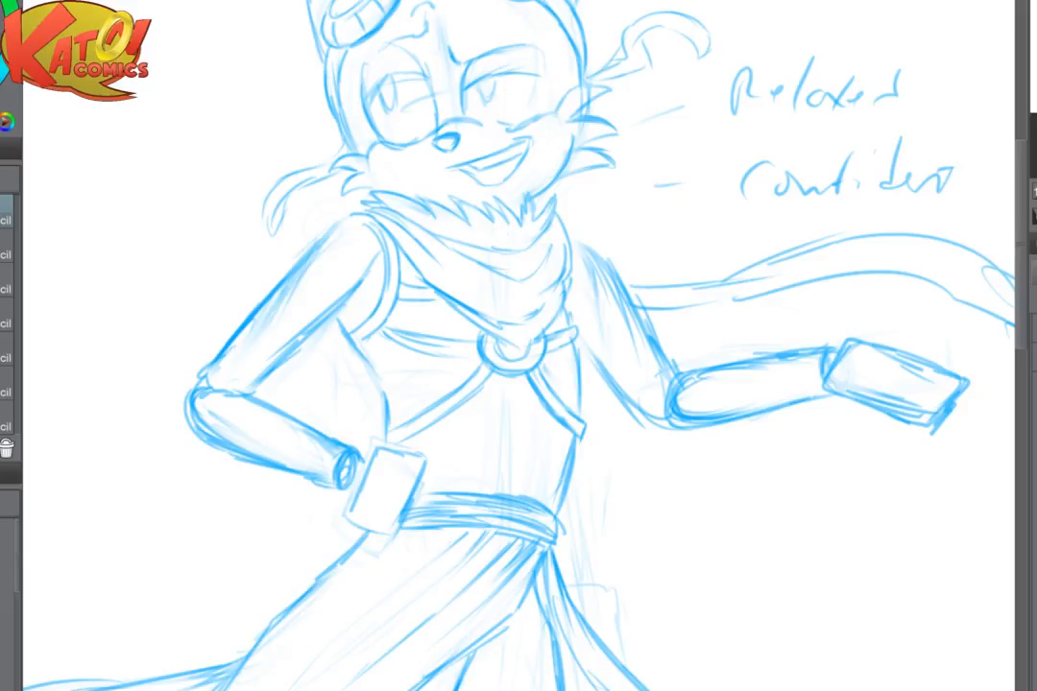
pyautogui.scroll(-3, 702, 561)
pyautogui.moveTo(702, 560)
pyautogui.mouseDown()
pyautogui.moveTo(663, 531)
pyautogui.moveTo(581, 369)
pyautogui.mouseUp()
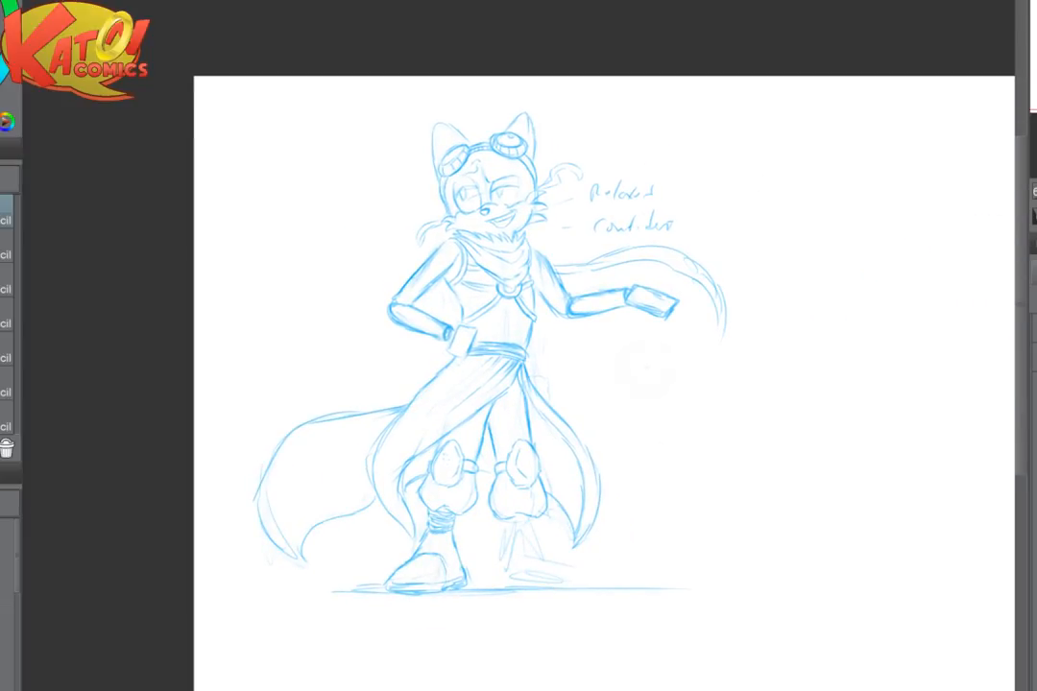
pyautogui.scroll(2, 648, 368)
pyautogui.moveTo(560, 70); pyautogui.dragTo(747, 328)
pyautogui.scroll(3, 559, 192)
pyautogui.scroll(2, 481, 250)
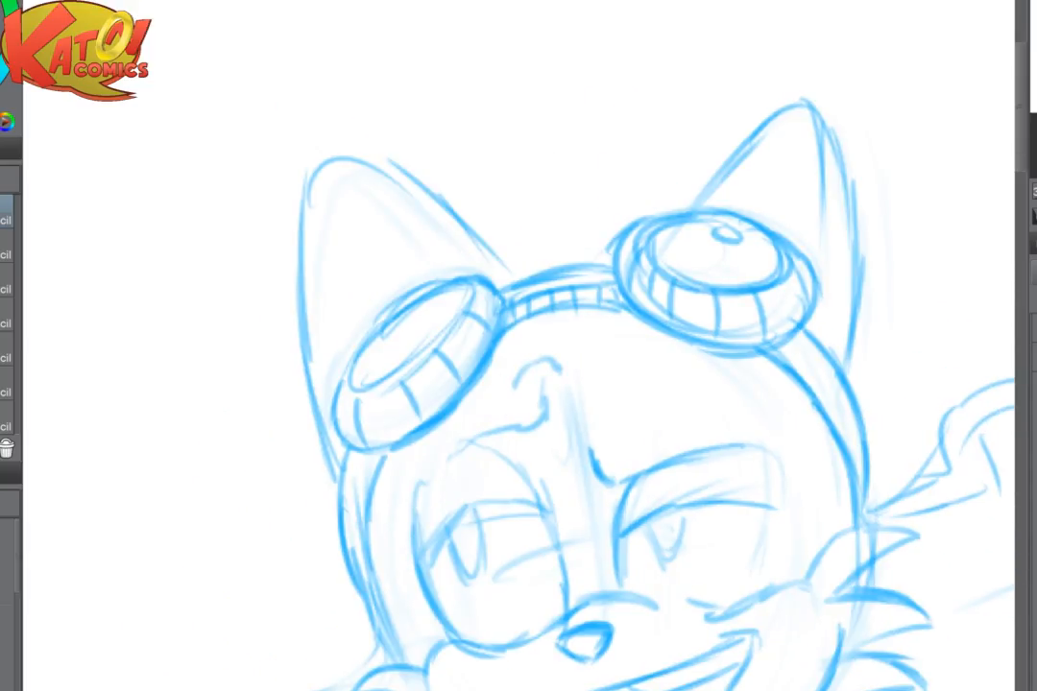
pyautogui.moveTo(461, 278)
pyautogui.mouseDown()
pyautogui.moveTo(555, 342)
pyautogui.moveTo(470, 278)
pyautogui.mouseUp()
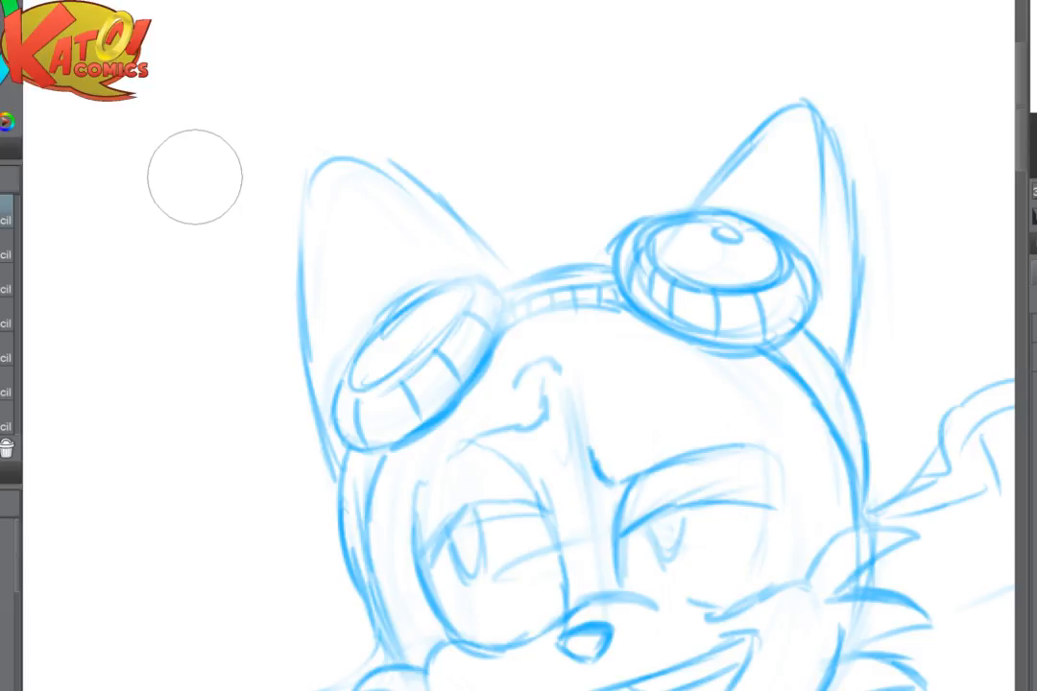
pyautogui.moveTo(547, 326)
pyautogui.mouseDown()
pyautogui.moveTo(502, 279)
pyautogui.moveTo(310, 248)
pyautogui.moveTo(169, 340)
pyautogui.mouseUp()
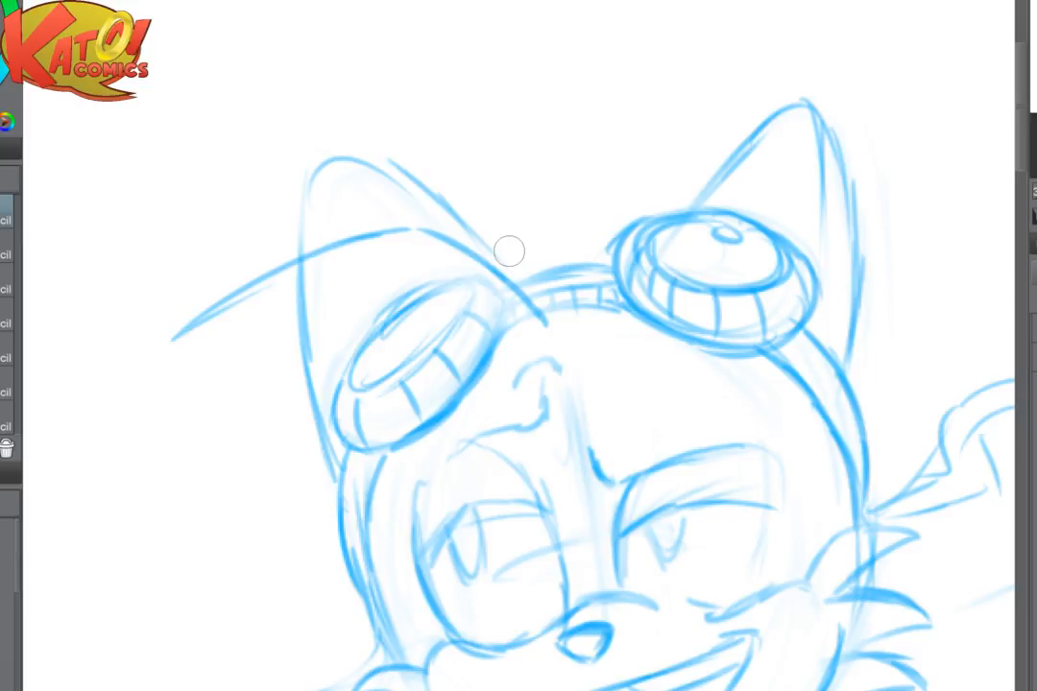
# - Draw the underside of the long hair strand, closing it from its outer tip back to the forehead
pyautogui.moveTo(509, 252); pyautogui.dragTo(487, 249)
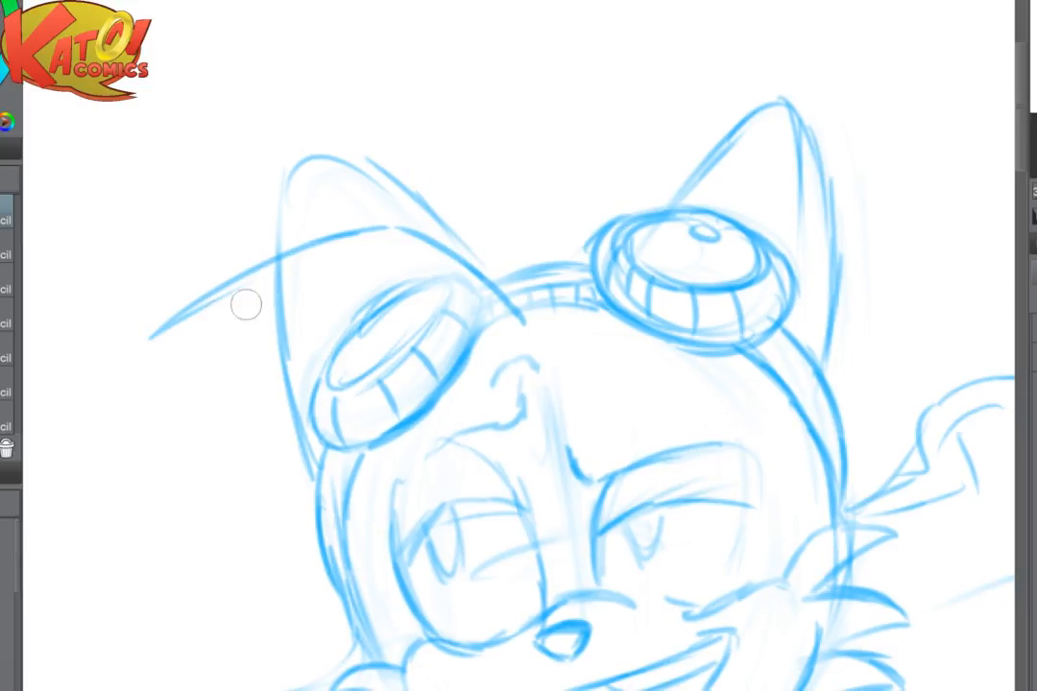
pyautogui.moveTo(171, 331); pyautogui.dragTo(307, 258)
pyautogui.moveTo(213, 302); pyautogui.dragTo(309, 264)
pyautogui.moveTo(243, 284)
pyautogui.mouseDown()
pyautogui.moveTo(374, 256)
pyautogui.moveTo(457, 286)
pyautogui.mouseUp()
pyautogui.moveTo(367, 258)
pyautogui.mouseDown()
pyautogui.moveTo(459, 293)
pyautogui.moveTo(464, 308)
pyautogui.mouseUp()
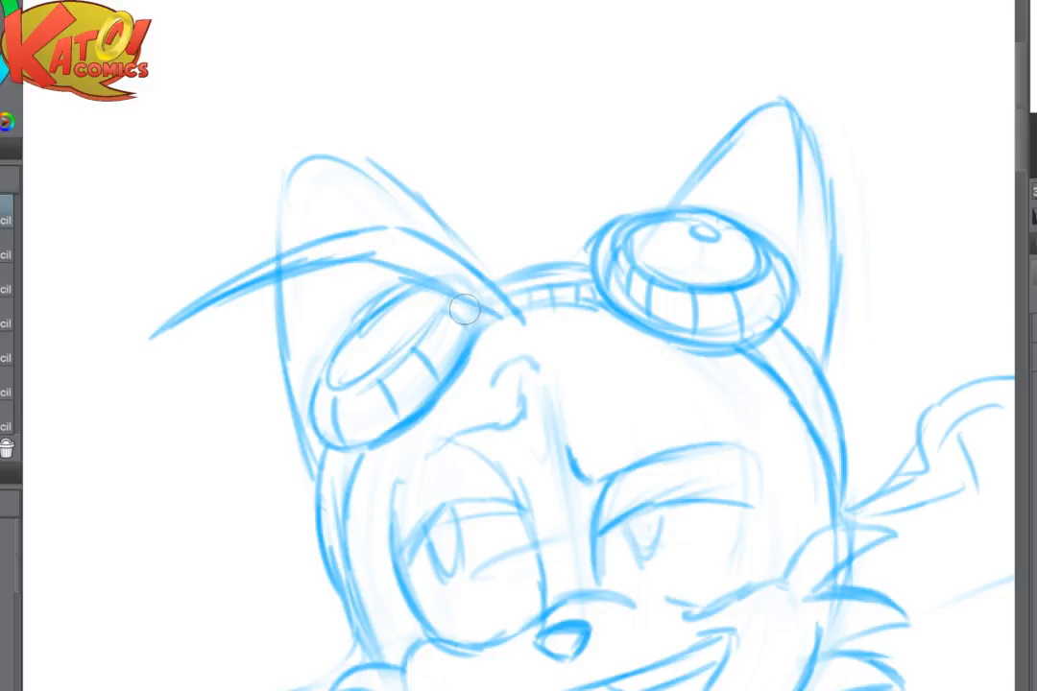
# - Soften the goggle's lines beneath the hair with the soft eraser and sketch a second pointed strand across it
pyautogui.press('e')
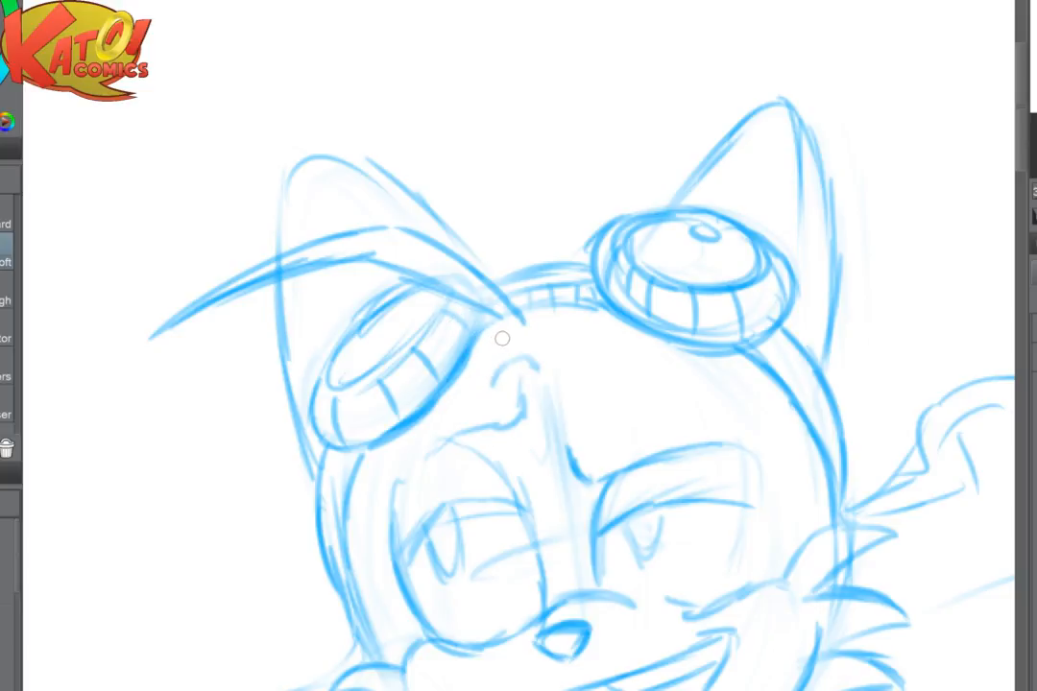
pyautogui.press(']')
pyautogui.moveTo(472, 340)
pyautogui.mouseDown()
pyautogui.moveTo(412, 363)
pyautogui.moveTo(494, 336)
pyautogui.moveTo(365, 378)
pyautogui.moveTo(255, 426)
pyautogui.moveTo(423, 354)
pyautogui.moveTo(204, 457)
pyautogui.moveTo(430, 352)
pyautogui.moveTo(225, 438)
pyautogui.mouseUp()
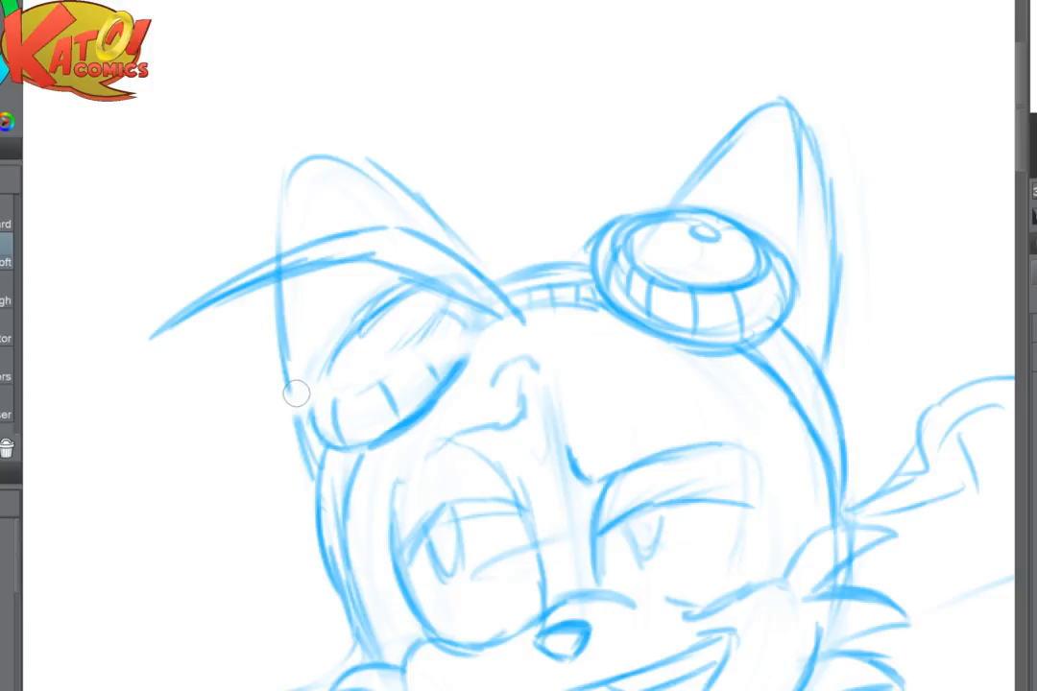
pyautogui.press('p')
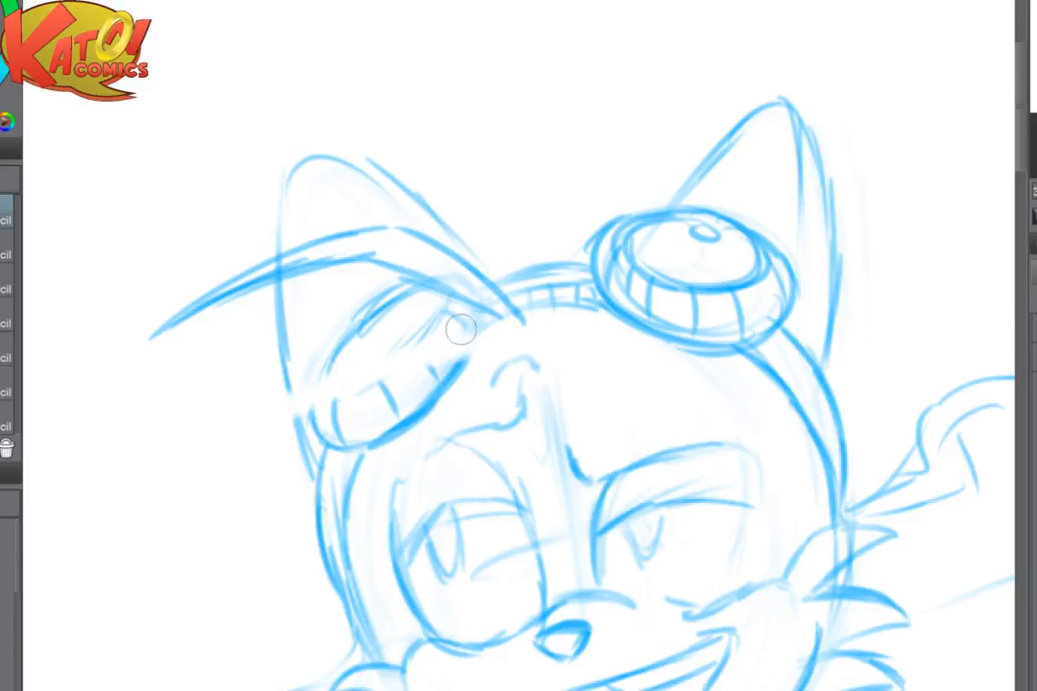
pyautogui.moveTo(507, 340); pyautogui.dragTo(415, 338)
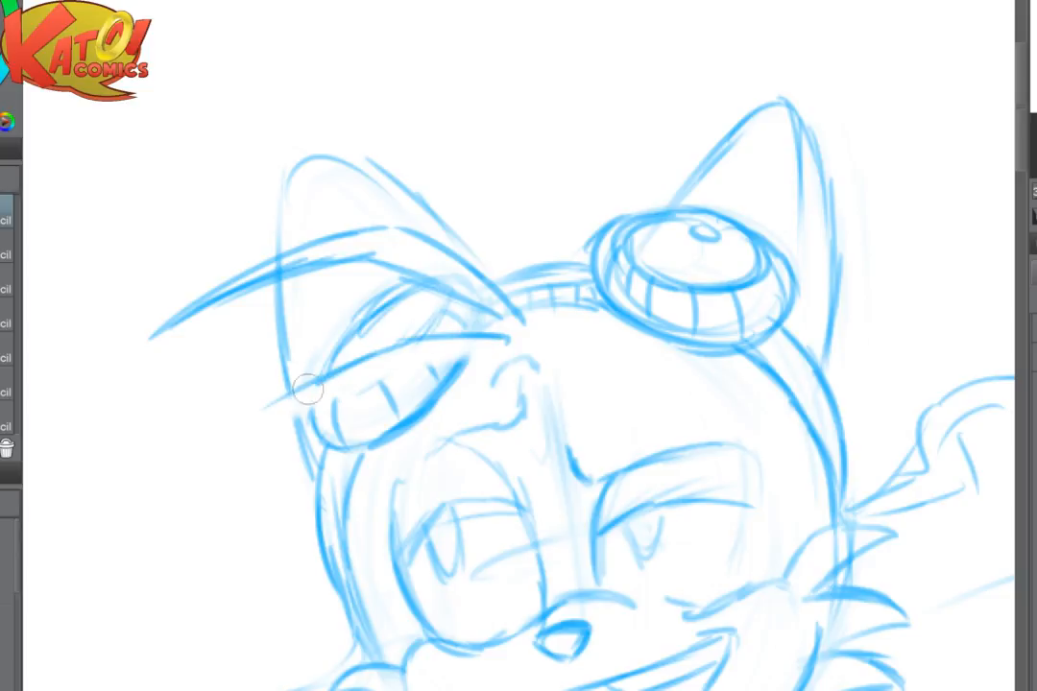
pyautogui.moveTo(187, 480); pyautogui.dragTo(473, 363)
pyautogui.moveTo(400, 373); pyautogui.dragTo(478, 361)
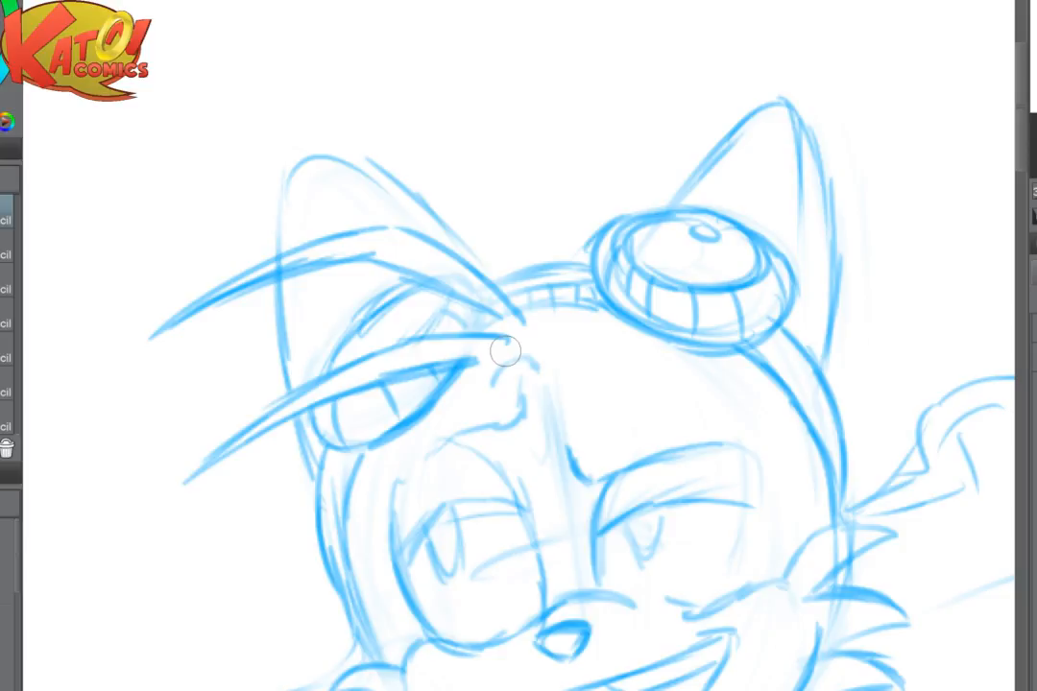
# - Draw a third, lower hair strand above the eye on a flipped canvas, darken its tip, and restore the canvas orientation
pyautogui.press('h')
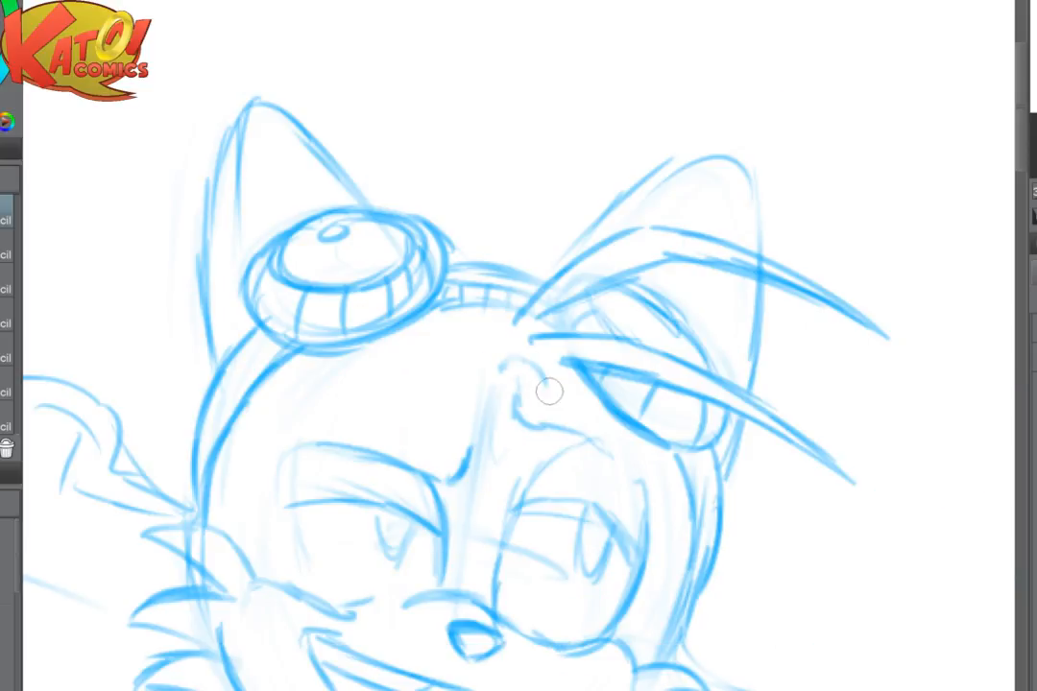
pyautogui.moveTo(548, 391)
pyautogui.mouseDown()
pyautogui.moveTo(550, 373)
pyautogui.moveTo(701, 464)
pyautogui.mouseUp()
pyautogui.moveTo(588, 398)
pyautogui.mouseDown()
pyautogui.moveTo(666, 440)
pyautogui.moveTo(712, 490)
pyautogui.mouseUp()
pyautogui.moveTo(563, 377)
pyautogui.mouseDown()
pyautogui.moveTo(628, 400)
pyautogui.moveTo(773, 528)
pyautogui.mouseUp()
pyautogui.moveTo(629, 430); pyautogui.dragTo(752, 503)
pyautogui.moveTo(669, 446); pyautogui.dragTo(755, 509)
pyautogui.press('h')
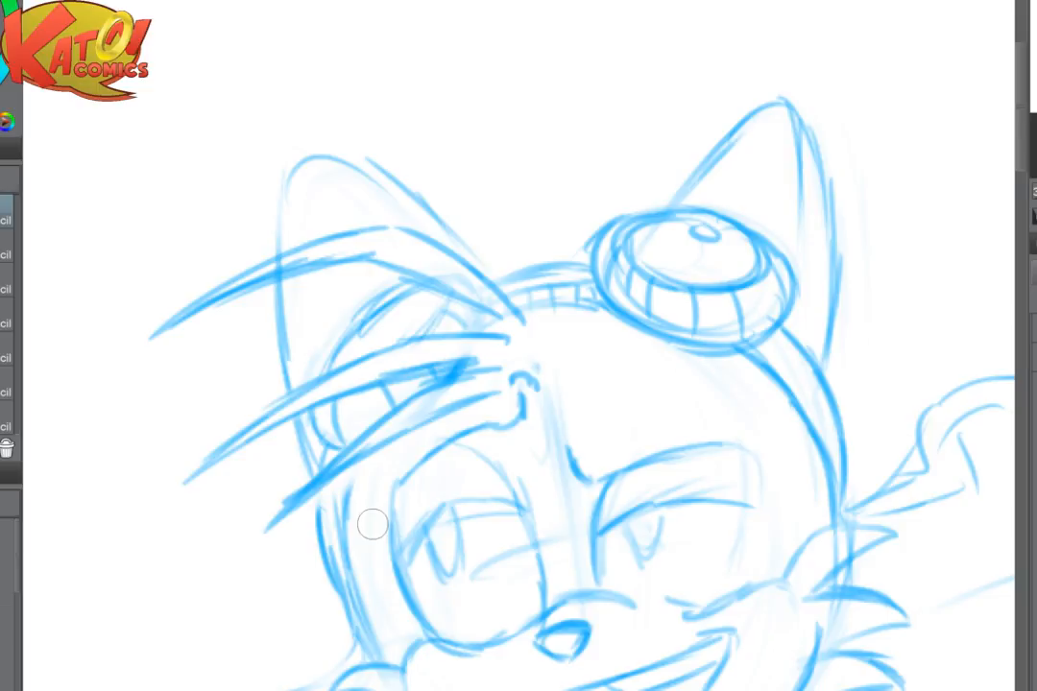
# - Review the whole figure with its new hair strands, examining the torso, both arms and the legs
pyautogui.scroll(-4, 592, 434)
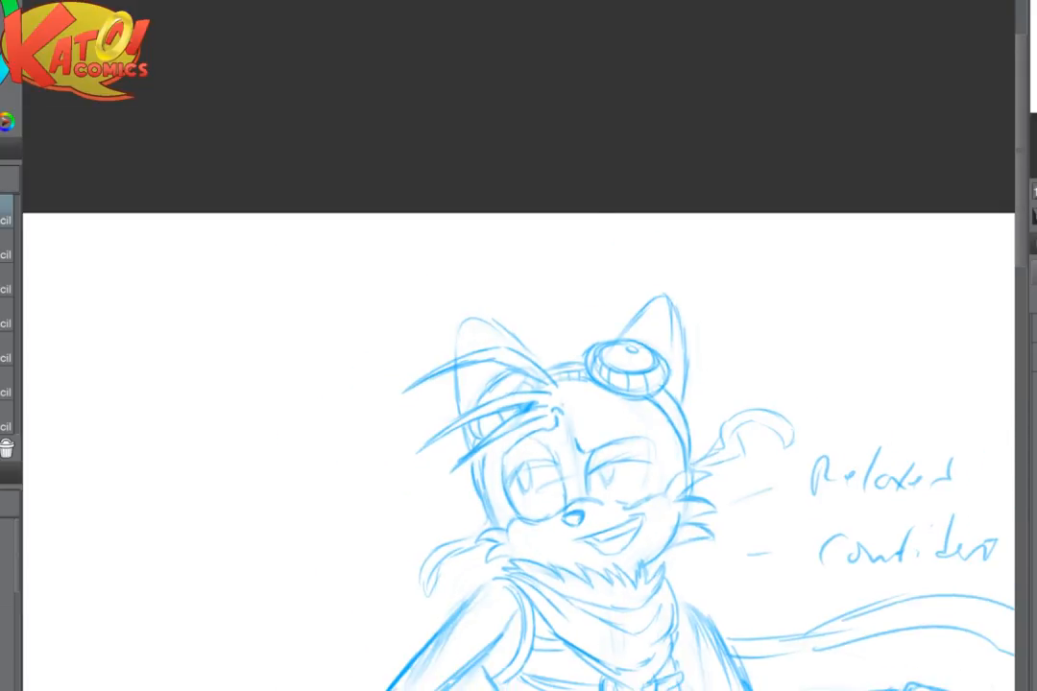
pyautogui.moveTo(591, 434); pyautogui.dragTo(402, 199)
pyautogui.moveTo(758, 553); pyautogui.dragTo(671, 411)
pyautogui.scroll(-3, 671, 411)
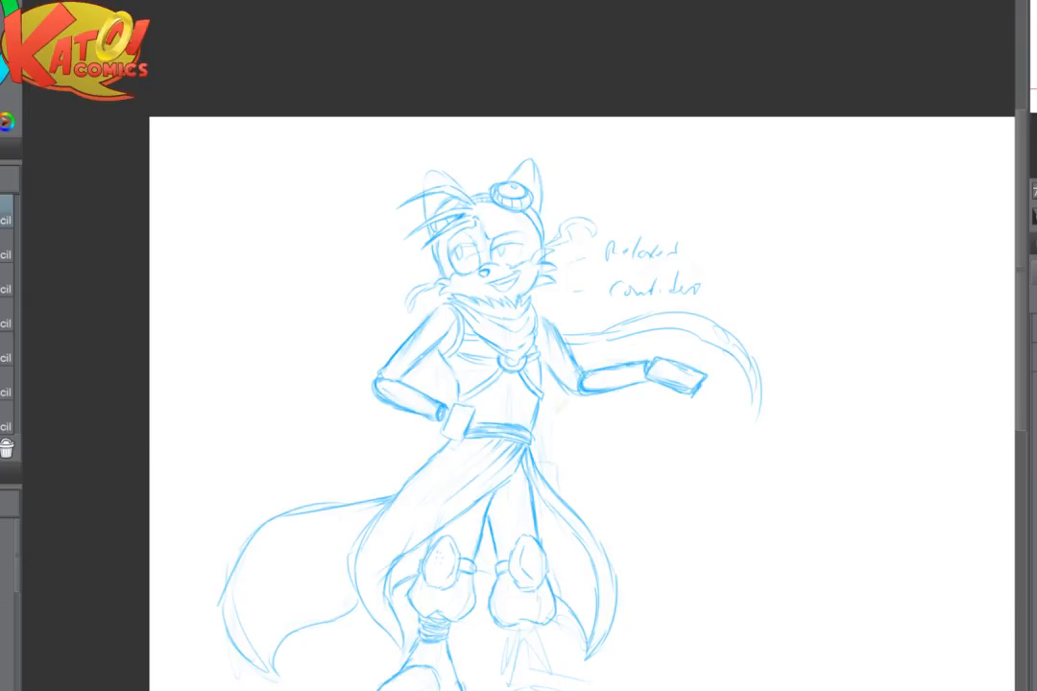
pyautogui.scroll(2, 454, 391)
pyautogui.scroll(3, 453, 391)
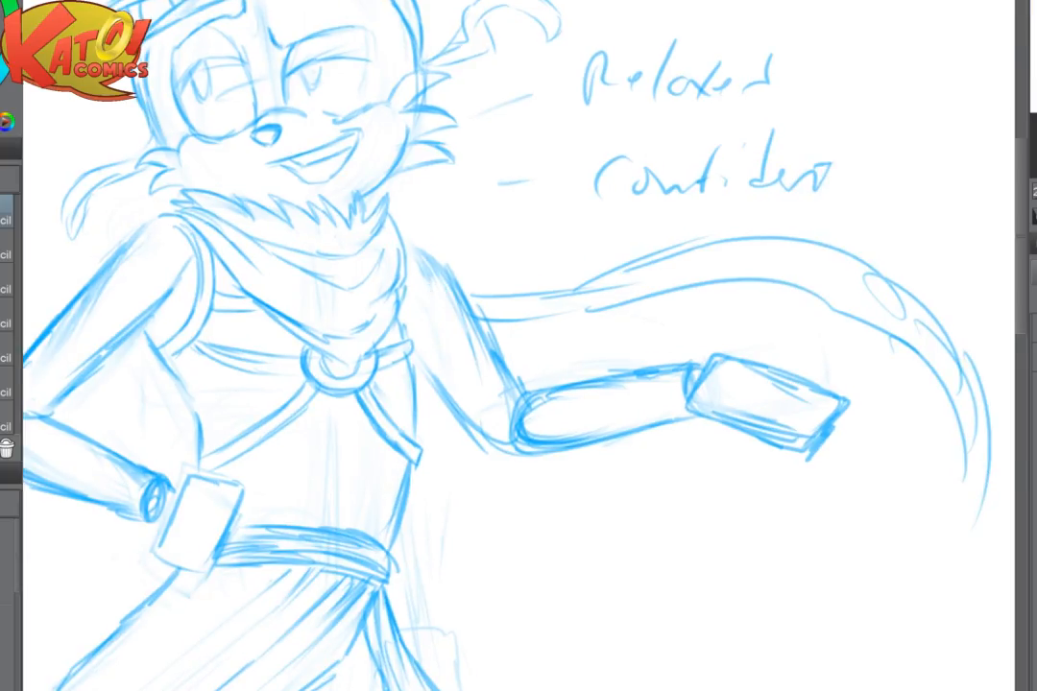
pyautogui.moveTo(454, 345); pyautogui.dragTo(516, 390)
pyautogui.moveTo(171, 339)
pyautogui.mouseDown()
pyautogui.moveTo(102, 398)
pyautogui.moveTo(170, 326)
pyautogui.mouseUp()
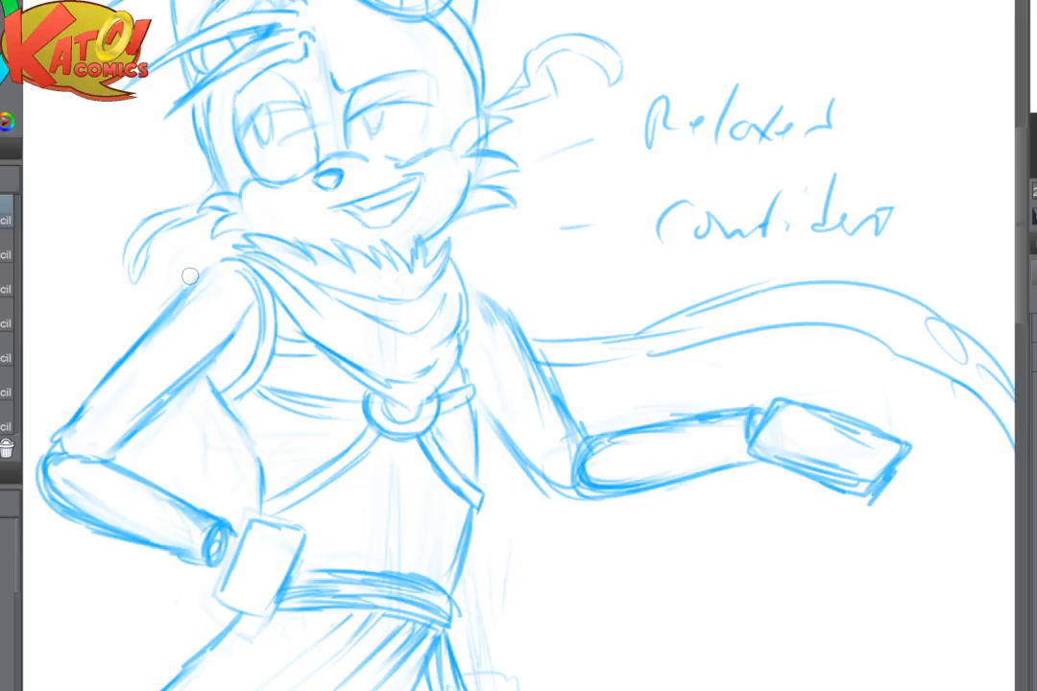
pyautogui.scroll(-2, 354, 403)
pyautogui.moveTo(355, 413); pyautogui.dragTo(444, 221)
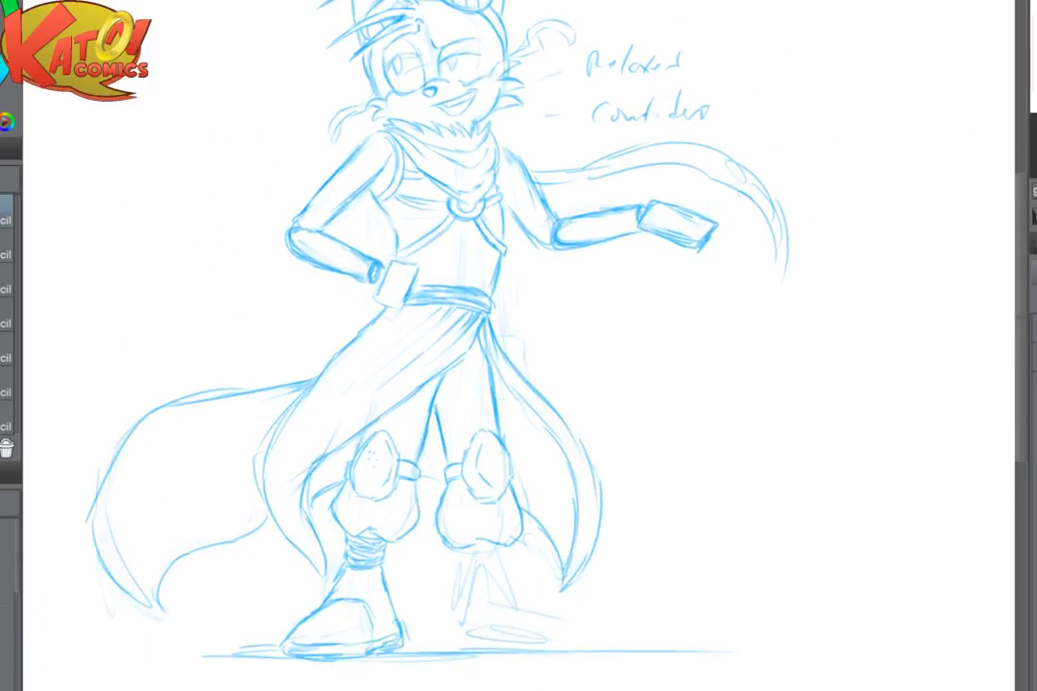
# - Flip the canvas and sketch the sides and folds of an ankle wrap below the trouser cuff on the extended arm's side
pyautogui.scroll(2, 365, 480)
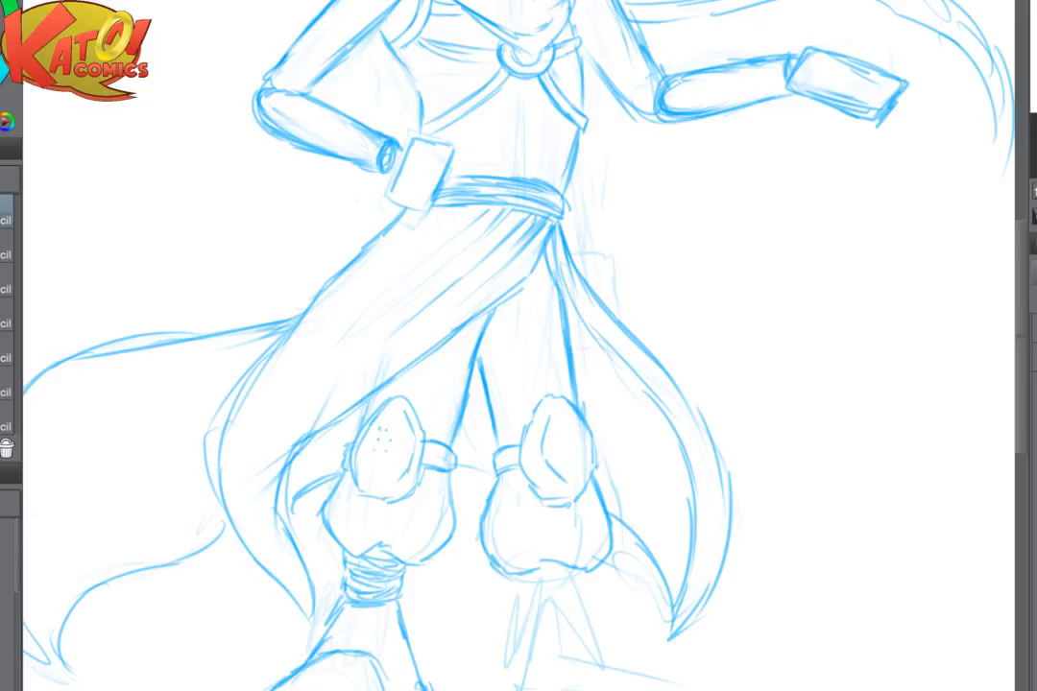
pyautogui.press('h')
pyautogui.scroll(2, 713, 501)
pyautogui.moveTo(714, 501); pyautogui.dragTo(732, 328)
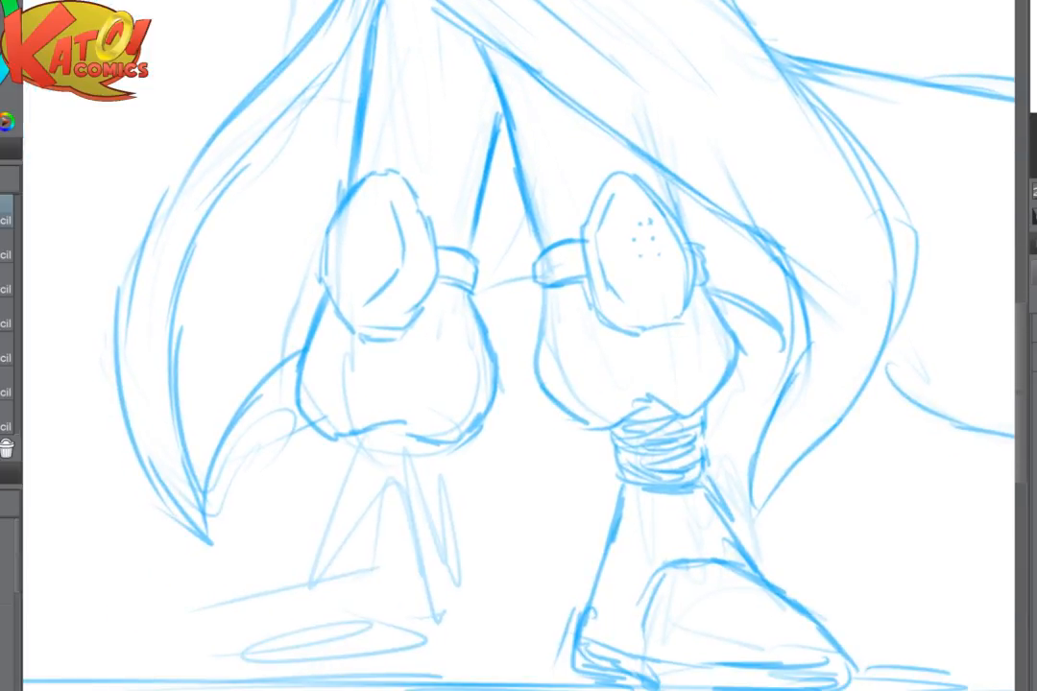
pyautogui.moveTo(348, 438); pyautogui.dragTo(348, 463)
pyautogui.moveTo(378, 422); pyautogui.dragTo(355, 420)
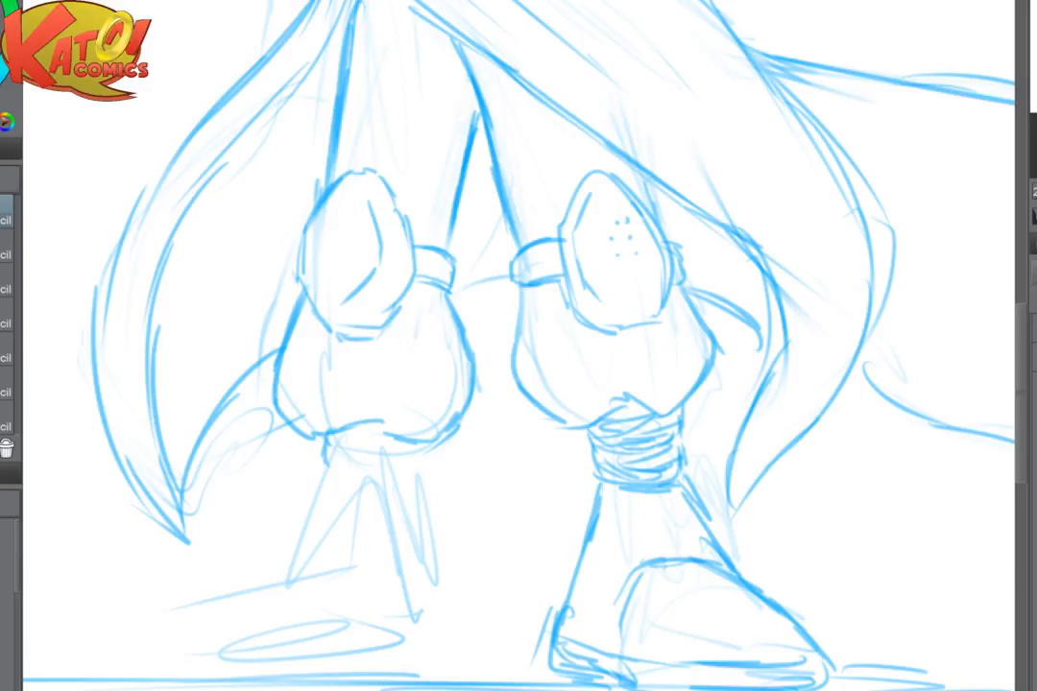
pyautogui.moveTo(408, 443); pyautogui.dragTo(413, 460)
pyautogui.moveTo(323, 467)
pyautogui.mouseDown()
pyautogui.moveTo(370, 474)
pyautogui.moveTo(390, 463)
pyautogui.mouseUp()
pyautogui.moveTo(411, 453); pyautogui.dragTo(336, 454)
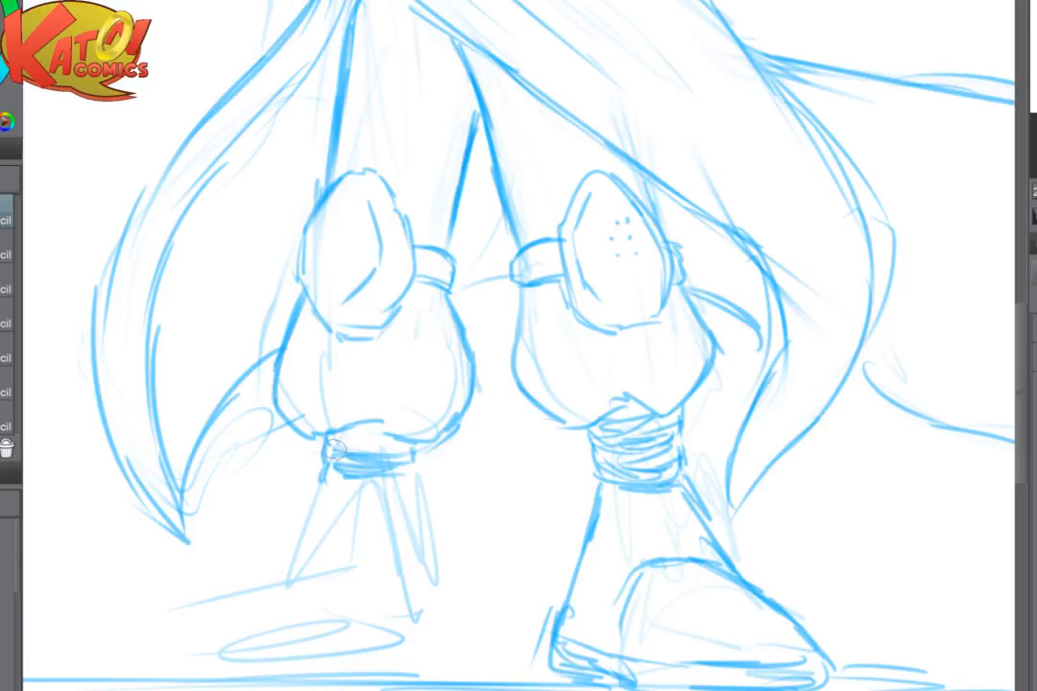
# - Close the side of the new ankle wrap, add its curved lower rim, and return the canvas to its normal orientation
pyautogui.moveTo(412, 457); pyautogui.dragTo(412, 476)
pyautogui.moveTo(327, 485); pyautogui.dragTo(398, 492)
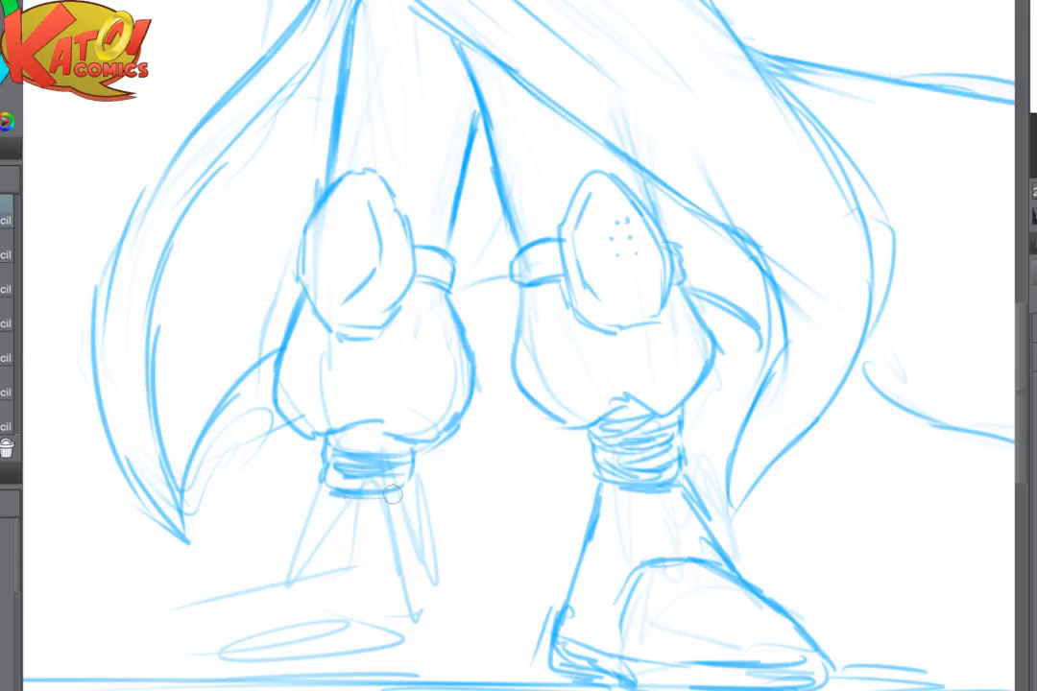
pyautogui.moveTo(321, 489)
pyautogui.mouseDown()
pyautogui.moveTo(393, 505)
pyautogui.moveTo(357, 507)
pyautogui.moveTo(392, 488)
pyautogui.moveTo(345, 488)
pyautogui.mouseUp()
pyautogui.press('h')
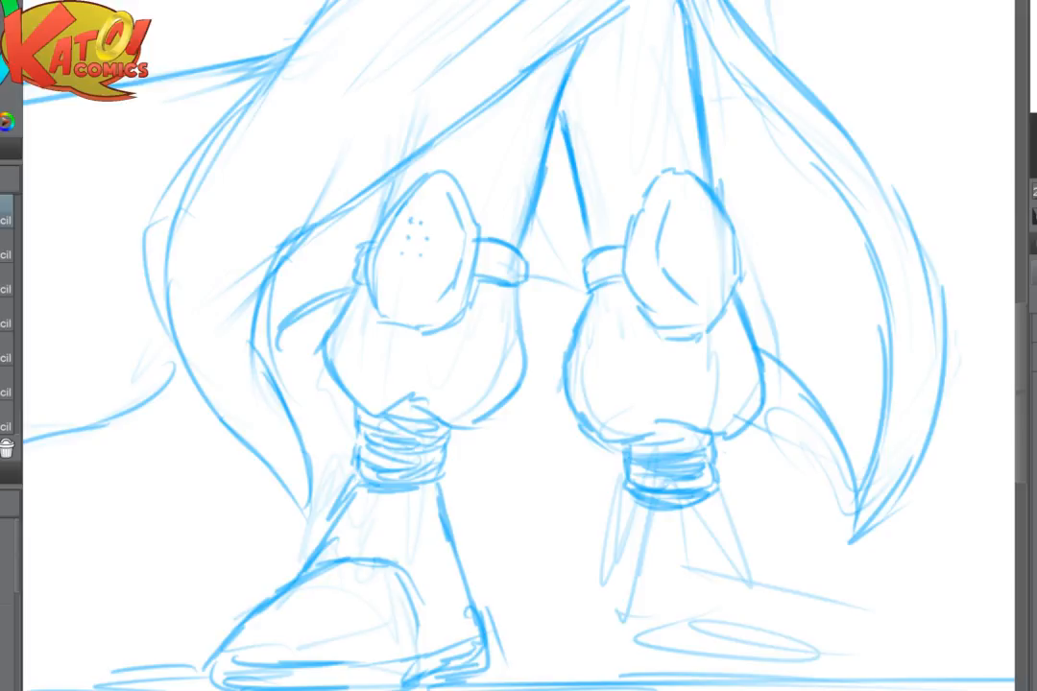
pyautogui.scroll(-1, 643, 365)
pyautogui.moveTo(614, 221); pyautogui.dragTo(522, 508)
pyautogui.scroll(-3, 672, 365)
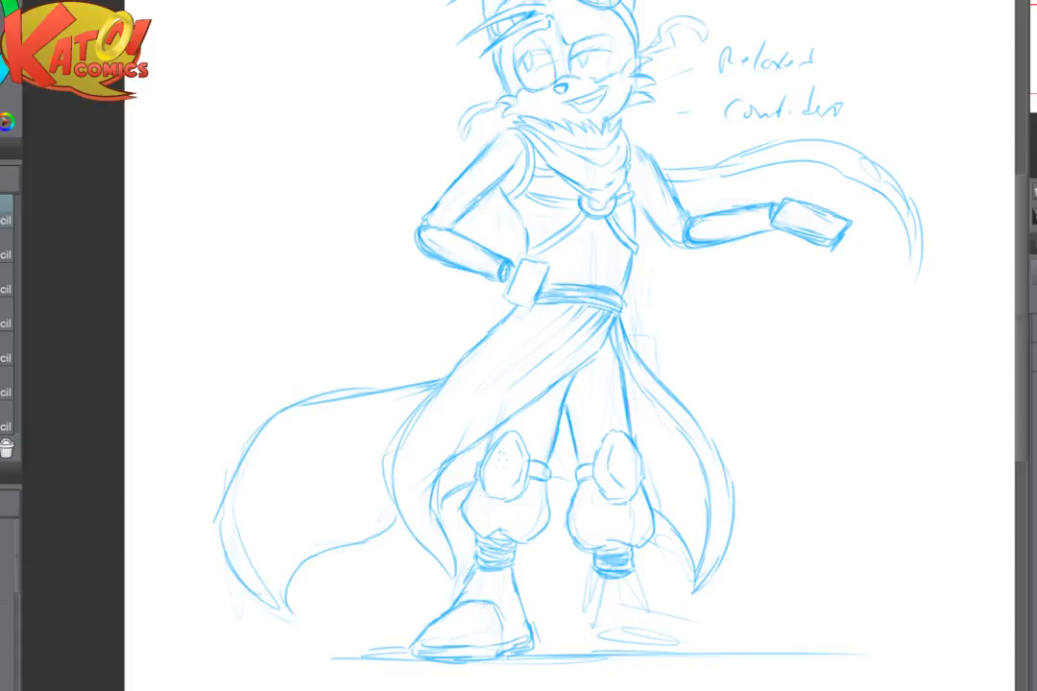
pyautogui.moveTo(615, 346); pyautogui.dragTo(523, 387)
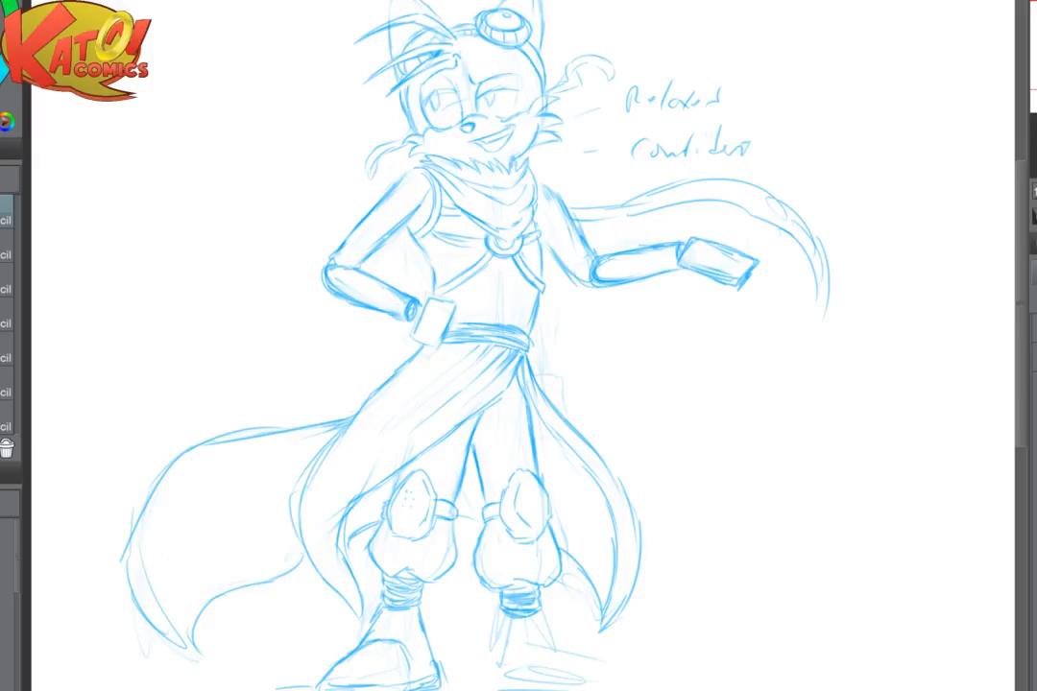
pyautogui.moveTo(697, 507); pyautogui.dragTo(645, 338)
pyautogui.scroll(-2, 645, 338)
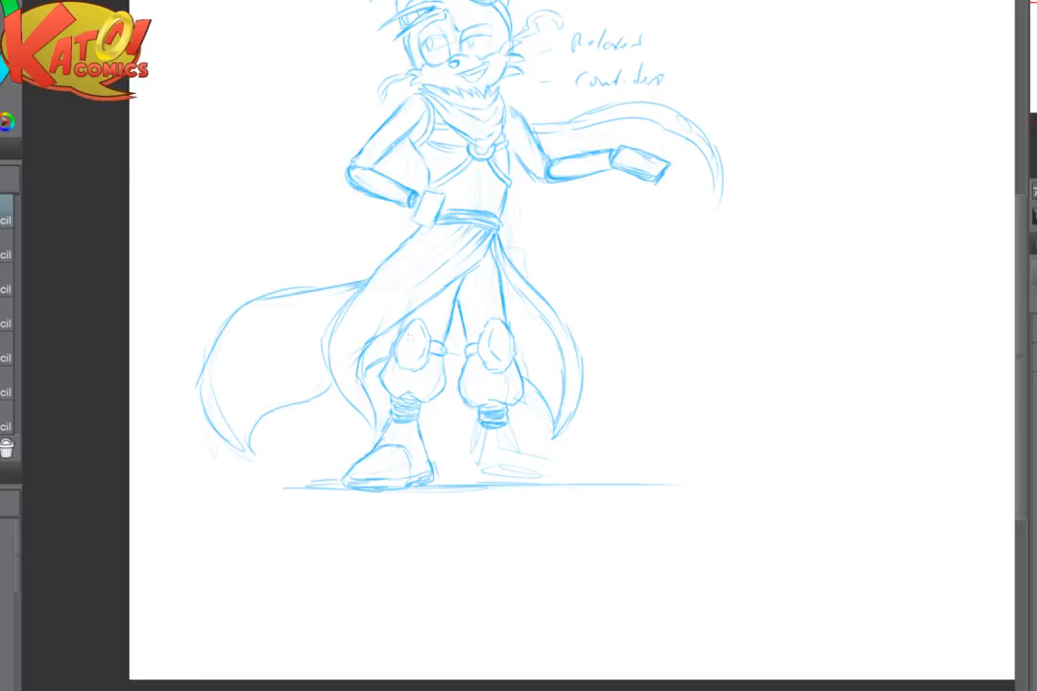
# - Flip the canvas and sketch the front of the ankle and the sloping shoe top below the extended-arm-side wrap
pyautogui.scroll(1, 665, 428)
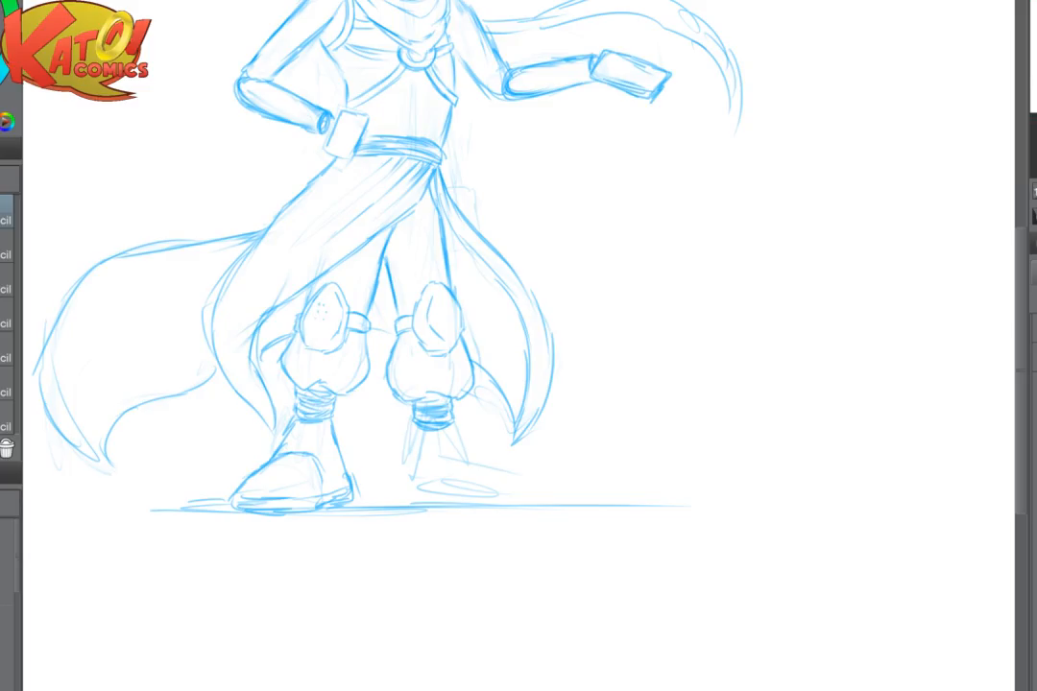
pyautogui.press('h')
pyautogui.scroll(3, 694, 436)
pyautogui.moveTo(460, 404); pyautogui.dragTo(419, 447)
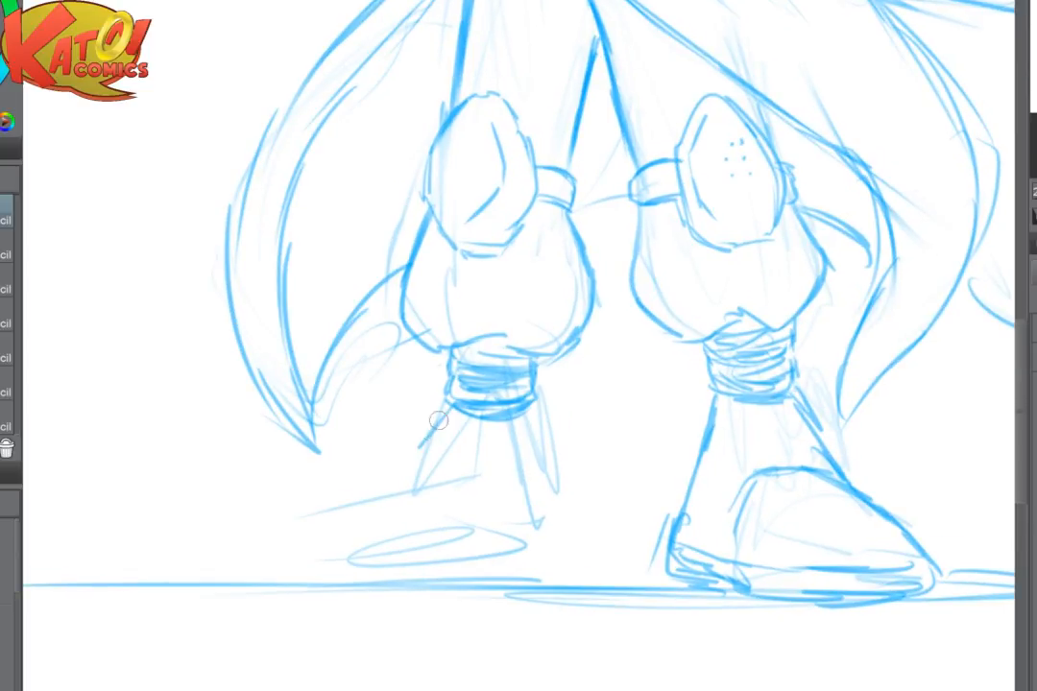
pyautogui.moveTo(449, 406)
pyautogui.mouseDown()
pyautogui.moveTo(414, 485)
pyautogui.moveTo(392, 482)
pyautogui.moveTo(342, 502)
pyautogui.mouseUp()
pyautogui.moveTo(358, 496)
pyautogui.mouseDown()
pyautogui.moveTo(424, 483)
pyautogui.moveTo(447, 496)
pyautogui.moveTo(370, 486)
pyautogui.moveTo(291, 552)
pyautogui.mouseUp()
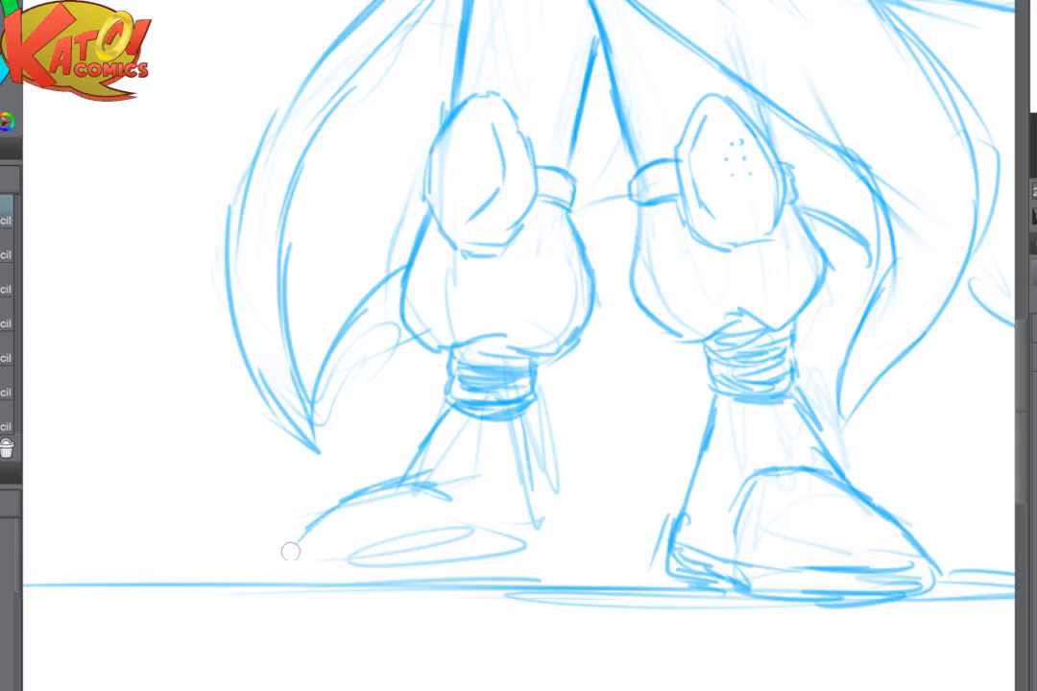
# - Draw the shoe's rounded toe, flat sole and heel, and add the back line of the ankle
pyautogui.moveTo(325, 514)
pyautogui.mouseDown()
pyautogui.moveTo(297, 581)
pyautogui.moveTo(346, 587)
pyautogui.mouseUp()
pyautogui.moveTo(446, 506); pyautogui.dragTo(478, 570)
pyautogui.moveTo(338, 587); pyautogui.dragTo(478, 583)
pyautogui.moveTo(477, 585); pyautogui.dragTo(524, 585)
pyautogui.moveTo(529, 429)
pyautogui.mouseDown()
pyautogui.moveTo(556, 513)
pyautogui.moveTo(554, 504)
pyautogui.mouseUp()
pyautogui.moveTo(548, 523)
pyautogui.mouseDown()
pyautogui.moveTo(551, 554)
pyautogui.moveTo(514, 585)
pyautogui.mouseUp()
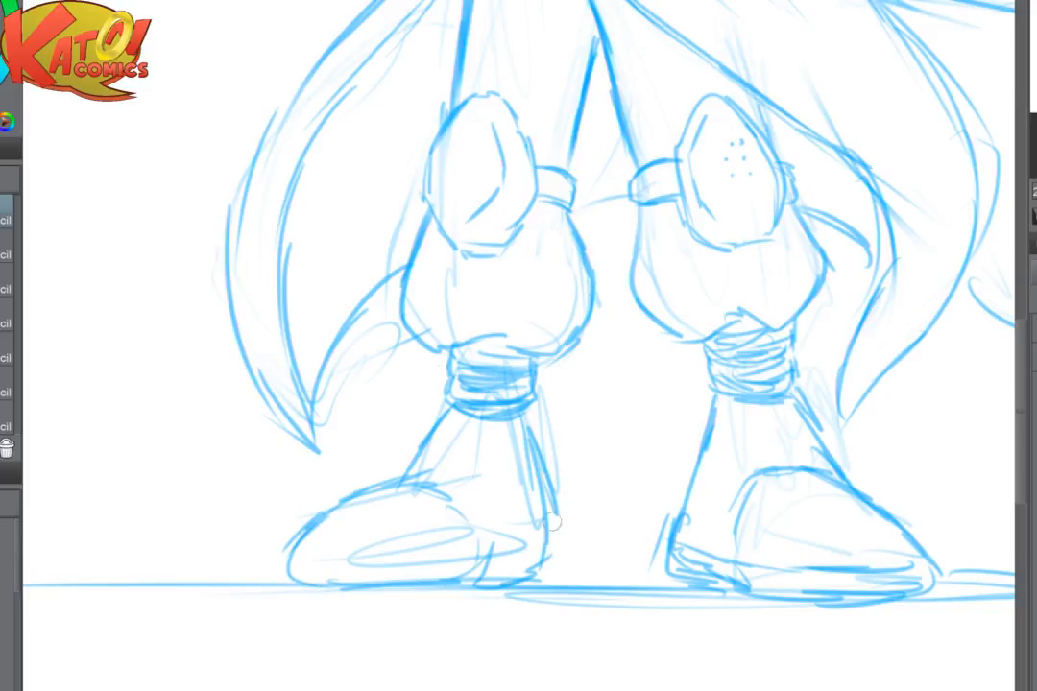
pyautogui.moveTo(556, 499); pyautogui.dragTo(544, 580)
# - Erase the shoe's top contour and redraw it with a higher instep curving down to the toe
pyautogui.moveTo(449, 408)
pyautogui.mouseDown()
pyautogui.moveTo(369, 494)
pyautogui.moveTo(311, 526)
pyautogui.moveTo(431, 482)
pyautogui.moveTo(479, 427)
pyautogui.moveTo(429, 475)
pyautogui.moveTo(428, 495)
pyautogui.moveTo(402, 485)
pyautogui.moveTo(351, 507)
pyautogui.mouseUp()
pyautogui.press('c')
pyautogui.press('e')
pyautogui.press('p')
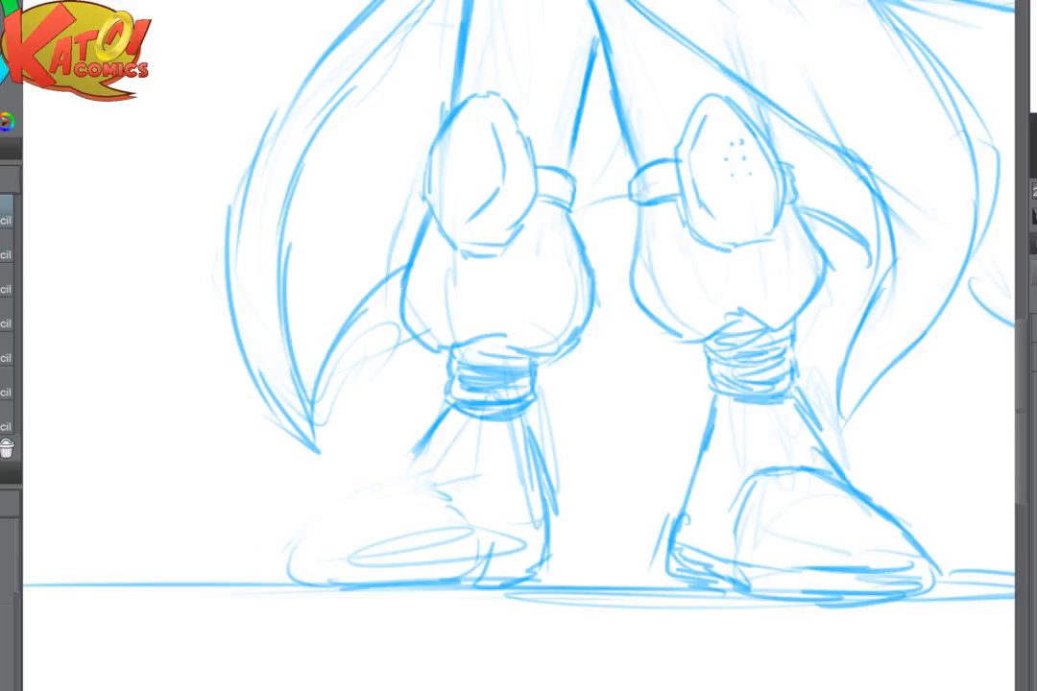
pyautogui.moveTo(365, 477)
pyautogui.mouseDown()
pyautogui.moveTo(413, 457)
pyautogui.moveTo(453, 475)
pyautogui.moveTo(394, 465)
pyautogui.moveTo(357, 486)
pyautogui.moveTo(317, 518)
pyautogui.moveTo(312, 571)
pyautogui.mouseUp()
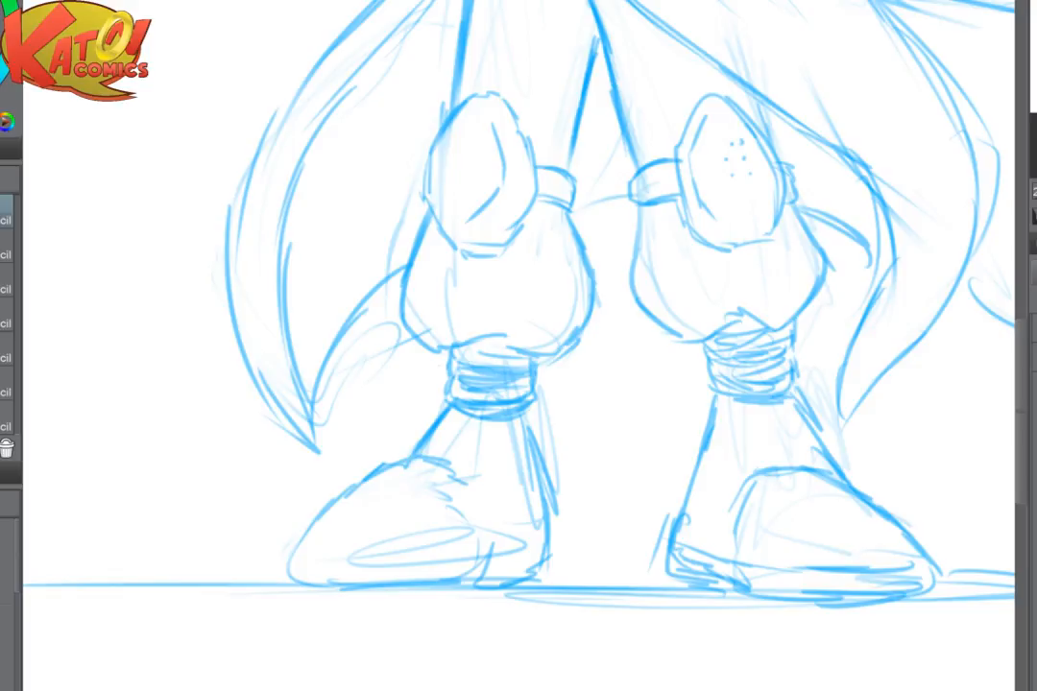
# - Flip the canvas back and redraw the inner ankle line from the wrap down to the heel
pyautogui.press('h')
pyautogui.moveTo(655, 471)
pyautogui.mouseDown()
pyautogui.moveTo(440, 490)
pyautogui.moveTo(460, 504)
pyautogui.mouseUp()
pyautogui.press('e')
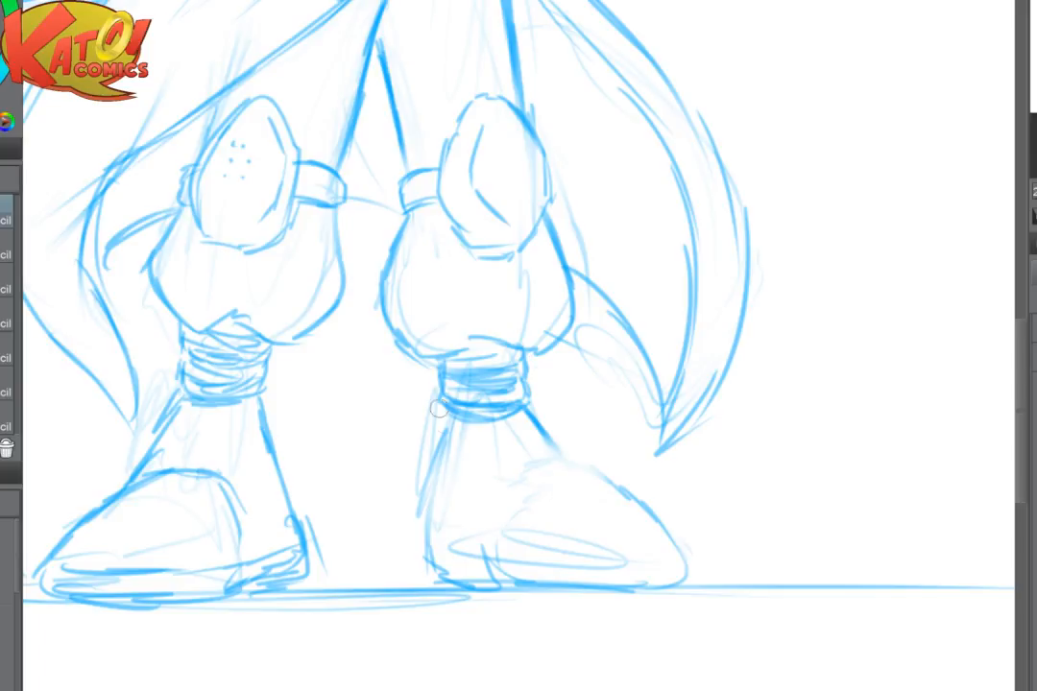
pyautogui.press('p')
pyautogui.moveTo(455, 419)
pyautogui.mouseDown()
pyautogui.moveTo(446, 450)
pyautogui.moveTo(452, 420)
pyautogui.moveTo(429, 500)
pyautogui.mouseUp()
pyautogui.moveTo(453, 421); pyautogui.dragTo(428, 511)
pyautogui.moveTo(444, 461); pyautogui.dragTo(423, 543)
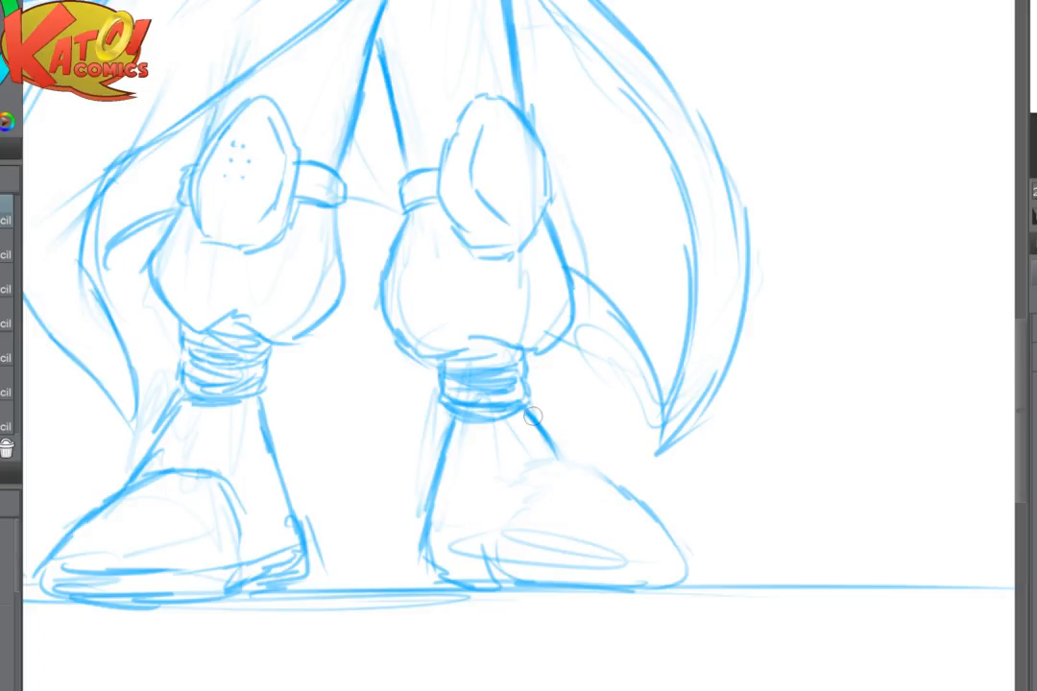
# - Clean up the ankle wrap's lower rim and fade the inner ankle line below it
pyautogui.press('e')
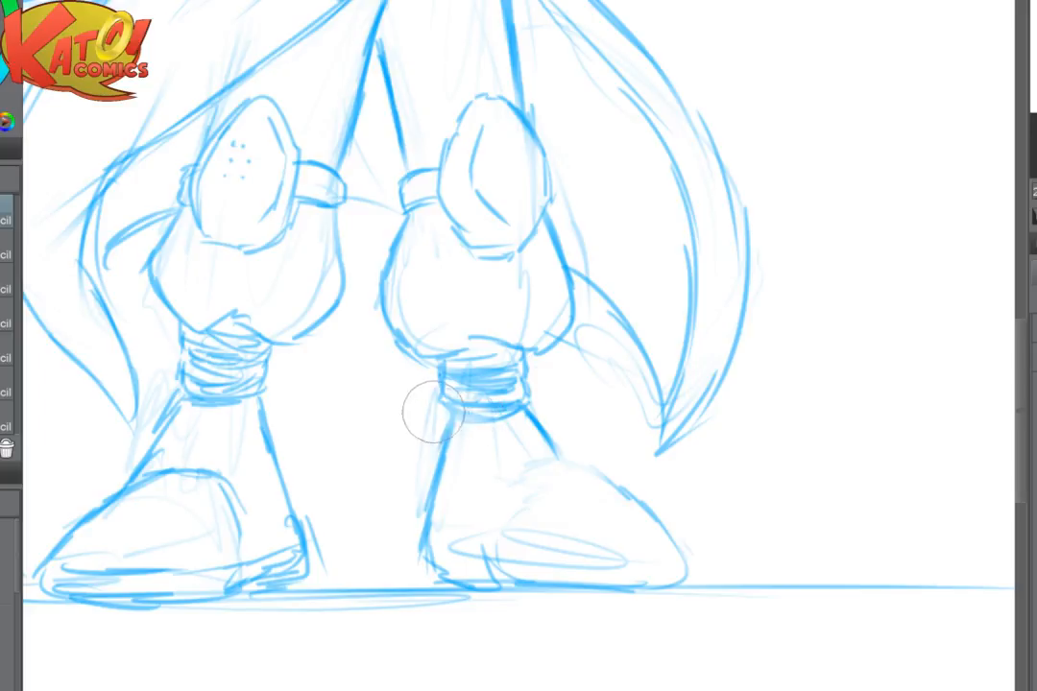
pyautogui.moveTo(429, 412)
pyautogui.mouseDown()
pyautogui.moveTo(495, 403)
pyautogui.moveTo(439, 395)
pyautogui.moveTo(525, 402)
pyautogui.moveTo(457, 407)
pyautogui.mouseUp()
pyautogui.press('p')
pyautogui.moveTo(457, 409)
pyautogui.mouseDown()
pyautogui.moveTo(436, 442)
pyautogui.moveTo(409, 571)
pyautogui.moveTo(432, 509)
pyautogui.mouseUp()
pyautogui.press('e')
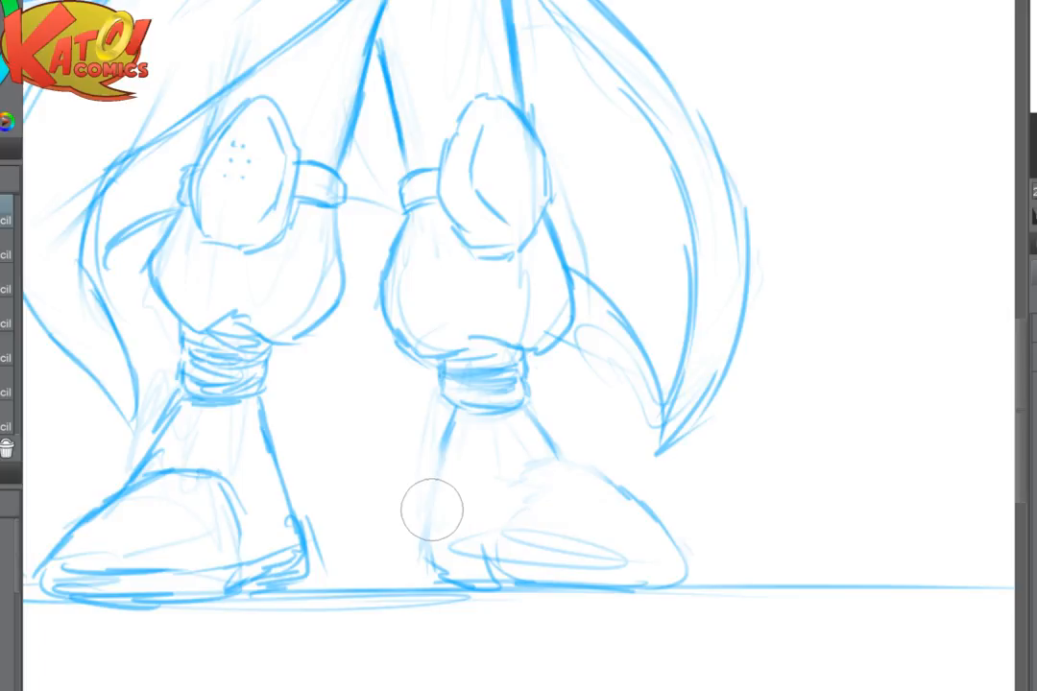
# - Flip the canvas and redraw the back of the ankle as one firmer line down to the heel
pyautogui.press('h')
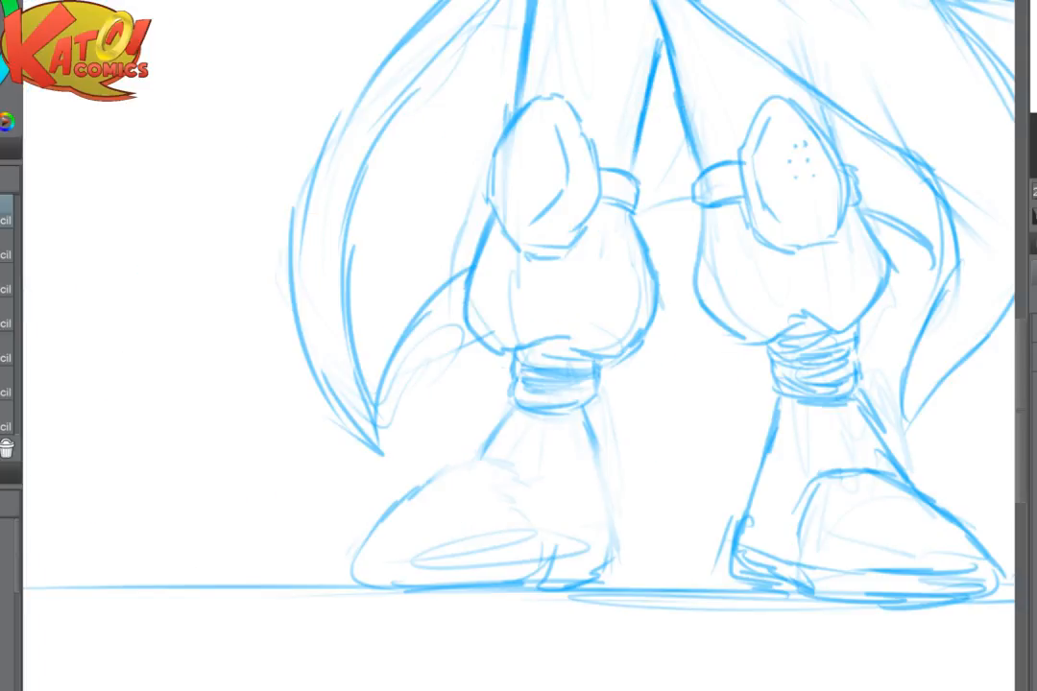
pyautogui.moveTo(583, 410); pyautogui.dragTo(610, 502)
pyautogui.moveTo(595, 442); pyautogui.dragTo(617, 557)
pyautogui.moveTo(510, 407)
pyautogui.mouseDown()
pyautogui.moveTo(482, 459)
pyautogui.moveTo(451, 474)
pyautogui.moveTo(504, 458)
pyautogui.mouseUp()
pyautogui.moveTo(438, 470)
pyautogui.mouseDown()
pyautogui.moveTo(401, 497)
pyautogui.moveTo(374, 552)
pyautogui.mouseUp()
# - Fade the shoe's upper contour, redraw the front ankle line and toe cap, and firm up the sole and heel
pyautogui.press('e')
pyautogui.moveTo(487, 459)
pyautogui.mouseDown()
pyautogui.moveTo(394, 451)
pyautogui.moveTo(367, 465)
pyautogui.mouseUp()
pyautogui.press('p')
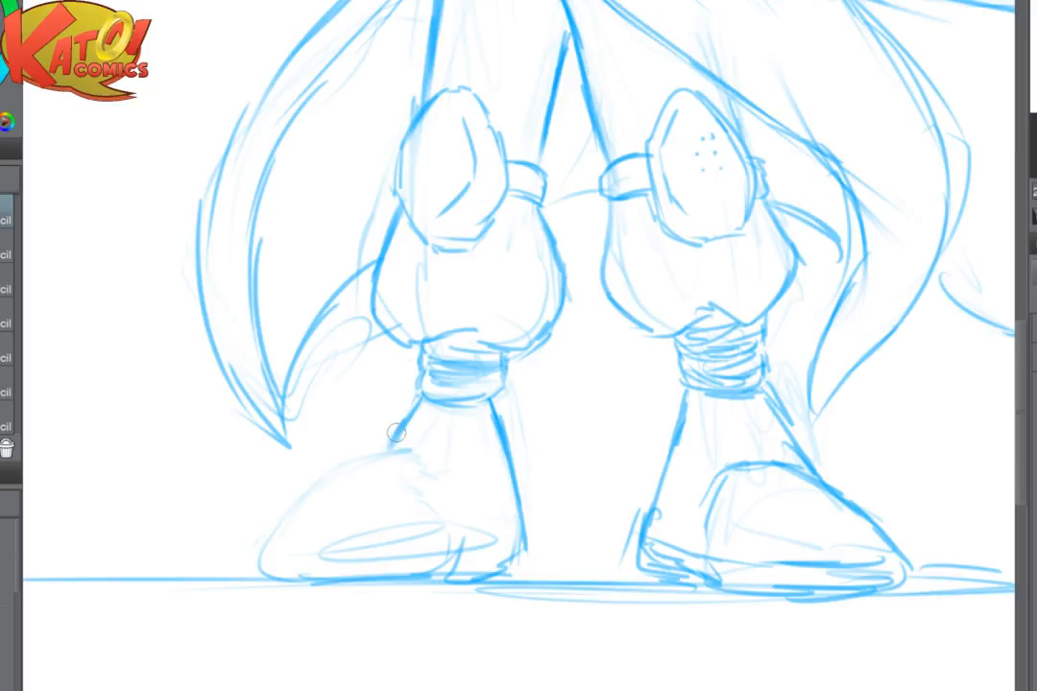
pyautogui.moveTo(408, 418); pyautogui.dragTo(374, 456)
pyautogui.moveTo(373, 457)
pyautogui.mouseDown()
pyautogui.moveTo(432, 464)
pyautogui.moveTo(356, 466)
pyautogui.moveTo(296, 506)
pyautogui.mouseUp()
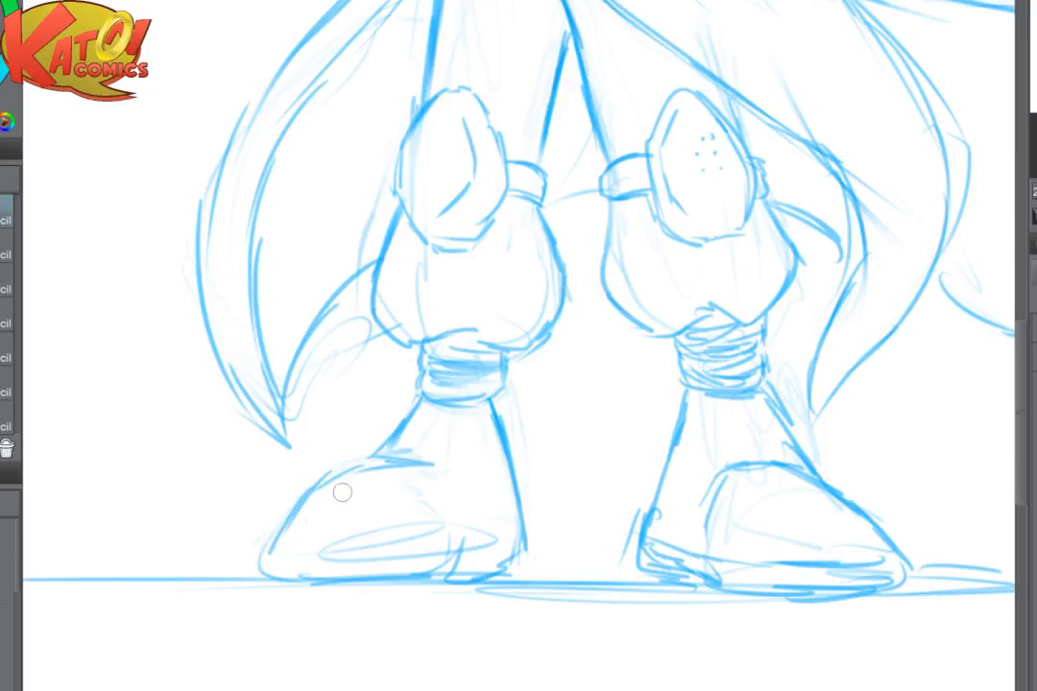
pyautogui.moveTo(338, 463)
pyautogui.mouseDown()
pyautogui.moveTo(258, 547)
pyautogui.moveTo(287, 576)
pyautogui.moveTo(335, 582)
pyautogui.mouseUp()
pyautogui.moveTo(453, 542)
pyautogui.mouseDown()
pyautogui.moveTo(504, 569)
pyautogui.moveTo(525, 531)
pyautogui.moveTo(526, 559)
pyautogui.moveTo(477, 577)
pyautogui.mouseUp()
# - Restore the canvas orientation, erase the wrist end of the hip-side forearm and rough in a faint rounded glove cuff
pyautogui.scroll(-6, 474, 576)
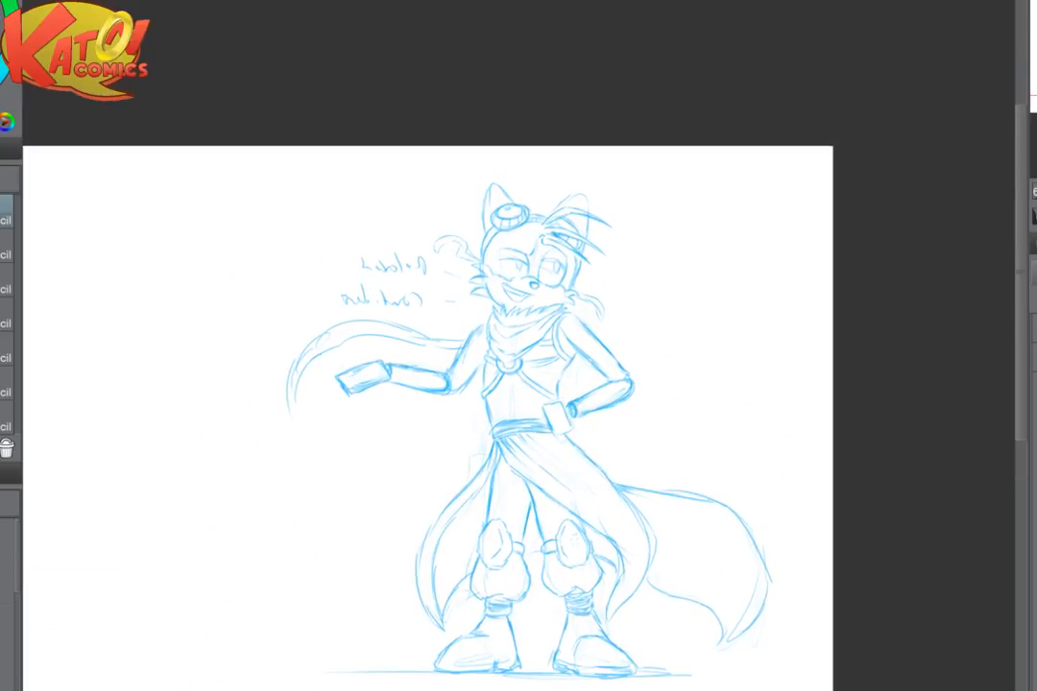
pyautogui.press('h')
pyautogui.scroll(5, 850, 324)
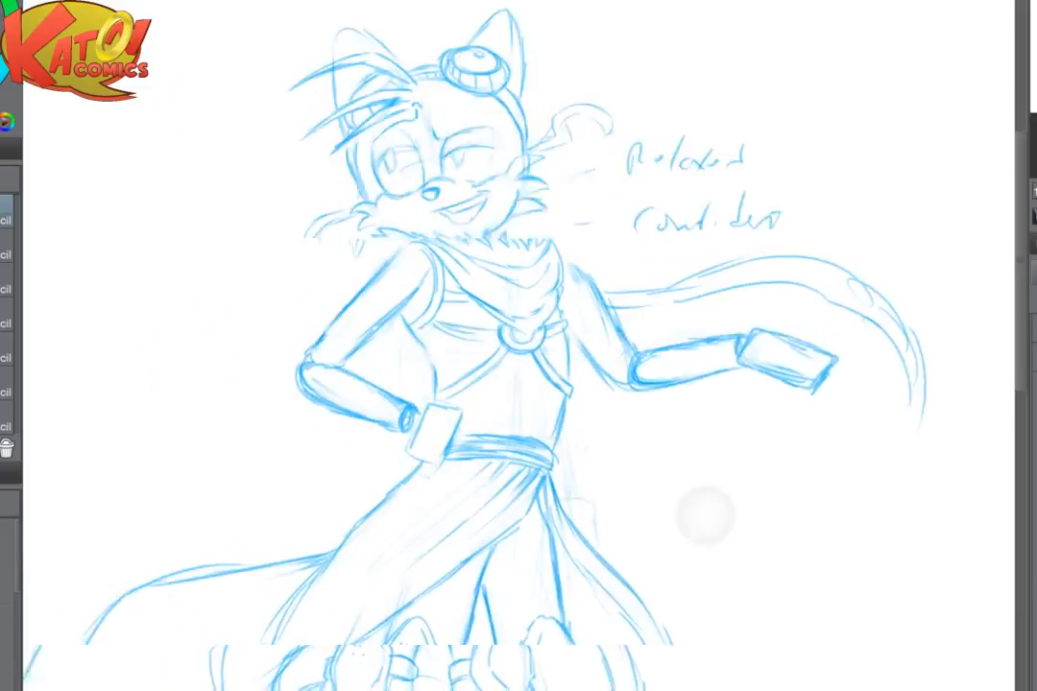
pyautogui.moveTo(954, 293); pyautogui.dragTo(742, 358)
pyautogui.scroll(1, 742, 358)
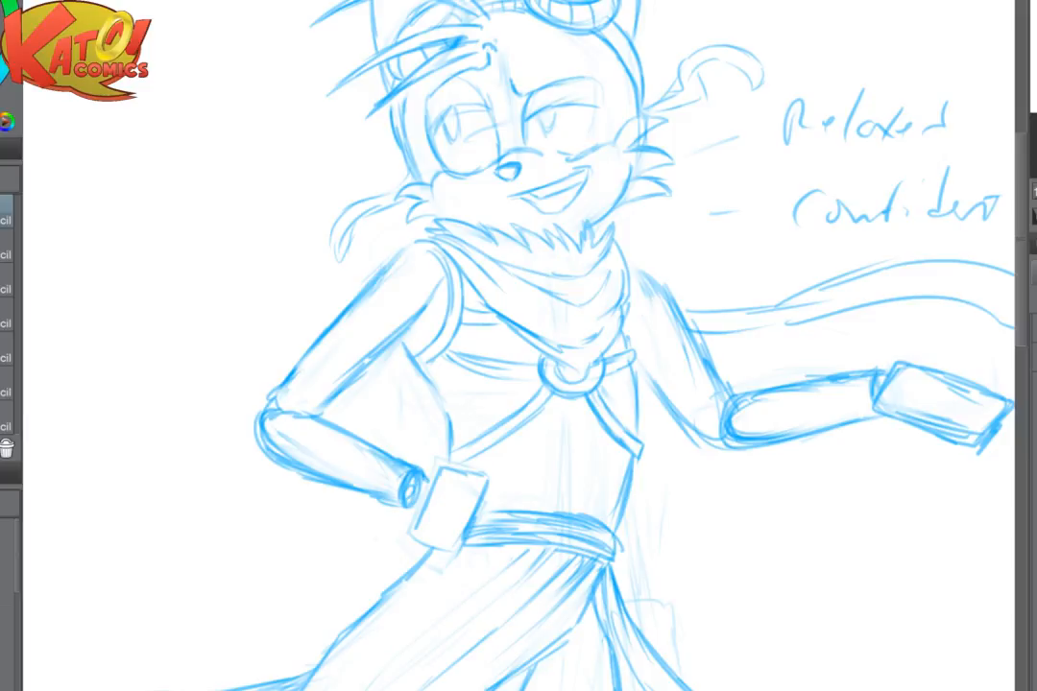
pyautogui.scroll(1, 667, 494)
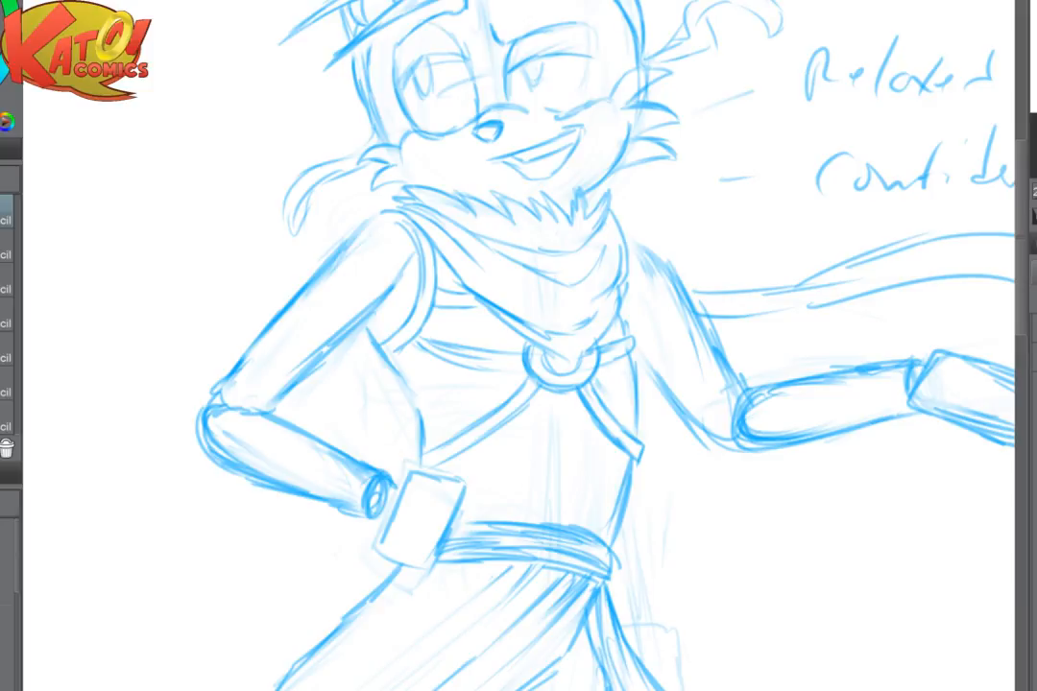
pyautogui.moveTo(742, 583)
pyautogui.mouseDown()
pyautogui.moveTo(660, 566)
pyautogui.moveTo(538, 565)
pyautogui.moveTo(724, 554)
pyautogui.mouseUp()
pyautogui.moveTo(357, 478)
pyautogui.mouseDown()
pyautogui.moveTo(365, 440)
pyautogui.moveTo(323, 514)
pyautogui.mouseUp()
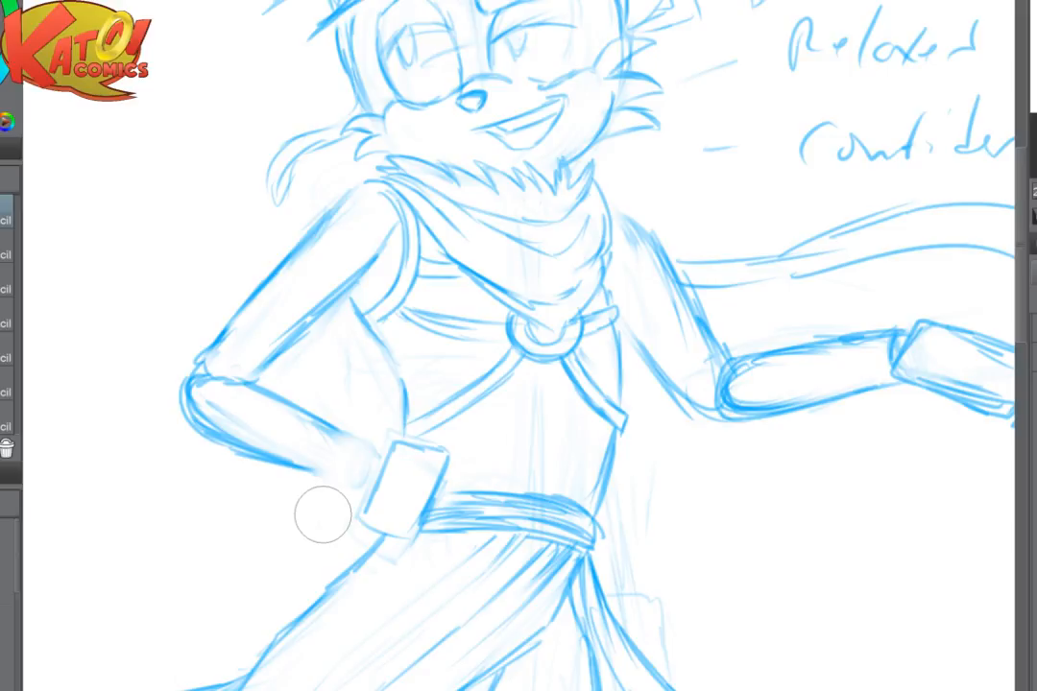
pyautogui.moveTo(326, 428)
pyautogui.mouseDown()
pyautogui.moveTo(357, 438)
pyautogui.moveTo(333, 444)
pyautogui.moveTo(354, 425)
pyautogui.moveTo(315, 469)
pyautogui.mouseUp()
pyautogui.moveTo(388, 441)
pyautogui.mouseDown()
pyautogui.moveTo(374, 429)
pyautogui.moveTo(315, 469)
pyautogui.moveTo(340, 502)
pyautogui.mouseUp()
pyautogui.moveTo(348, 444); pyautogui.dragTo(305, 480)
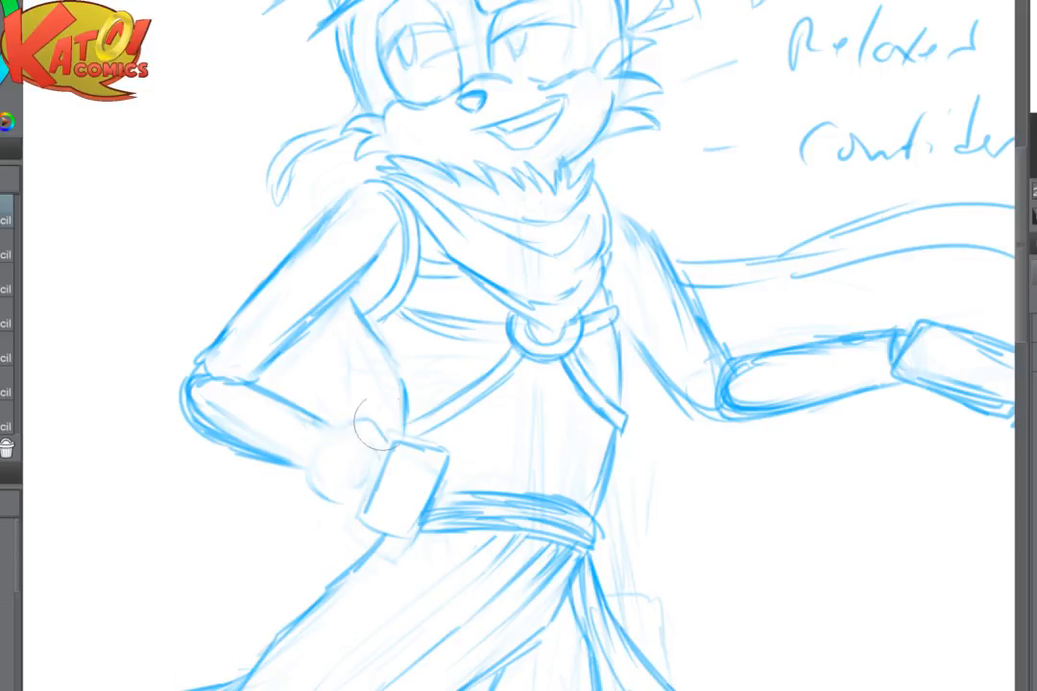
# - Draw the glove cuff's outer curve and lower edge around the hip-side wrist
pyautogui.moveTo(419, 359); pyautogui.dragTo(393, 330)
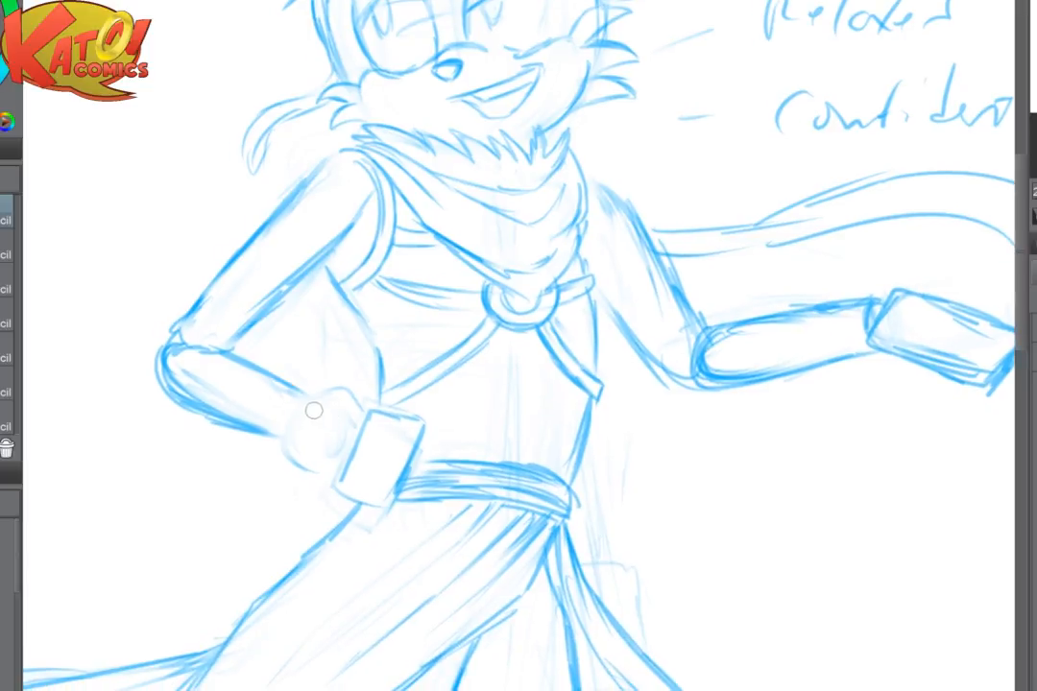
pyautogui.moveTo(308, 384); pyautogui.dragTo(281, 451)
pyautogui.moveTo(292, 403)
pyautogui.mouseDown()
pyautogui.moveTo(292, 461)
pyautogui.moveTo(317, 384)
pyautogui.moveTo(353, 392)
pyautogui.moveTo(284, 446)
pyautogui.mouseUp()
pyautogui.moveTo(328, 411)
pyautogui.mouseDown()
pyautogui.moveTo(329, 356)
pyautogui.moveTo(301, 419)
pyautogui.moveTo(259, 456)
pyautogui.moveTo(298, 428)
pyautogui.mouseUp()
pyautogui.moveTo(321, 373)
pyautogui.mouseDown()
pyautogui.moveTo(344, 395)
pyautogui.moveTo(315, 371)
pyautogui.moveTo(268, 438)
pyautogui.moveTo(274, 462)
pyautogui.moveTo(322, 472)
pyautogui.mouseUp()
pyautogui.moveTo(287, 422)
pyautogui.mouseDown()
pyautogui.moveTo(347, 348)
pyautogui.moveTo(277, 404)
pyautogui.moveTo(309, 373)
pyautogui.mouseUp()
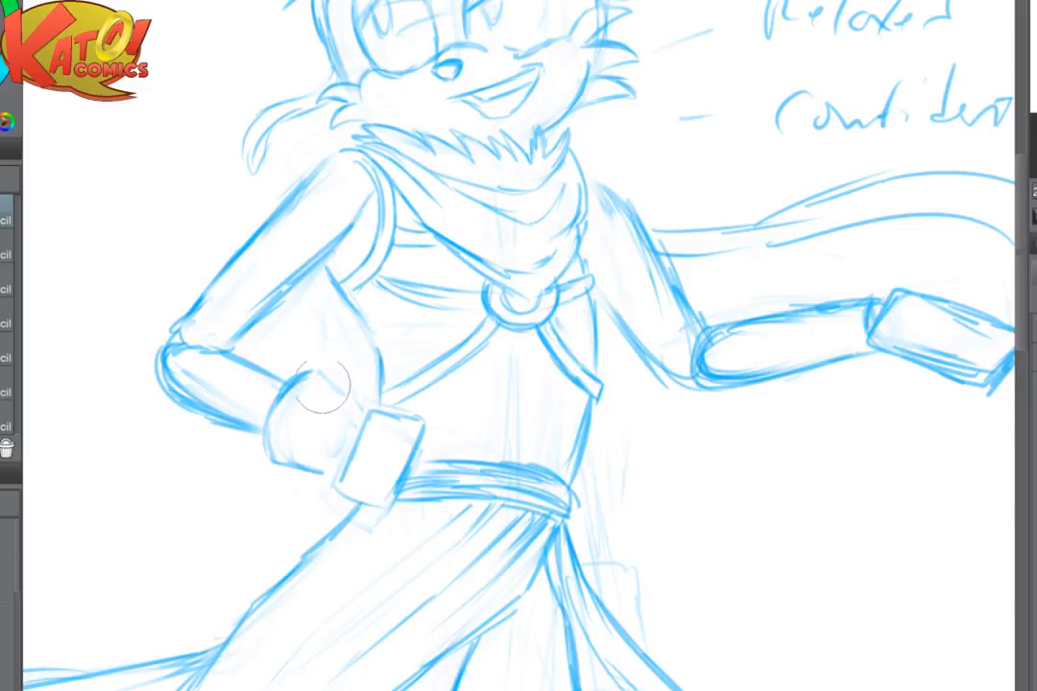
# - Refine the cuff's rounded upper contour and add the curved edge where it meets the hand block
pyautogui.moveTo(326, 386)
pyautogui.mouseDown()
pyautogui.moveTo(342, 374)
pyautogui.moveTo(333, 381)
pyautogui.moveTo(362, 405)
pyautogui.mouseUp()
pyautogui.moveTo(277, 471); pyautogui.dragTo(323, 472)
pyautogui.moveTo(303, 378)
pyautogui.mouseDown()
pyautogui.moveTo(272, 409)
pyautogui.moveTo(270, 449)
pyautogui.mouseUp()
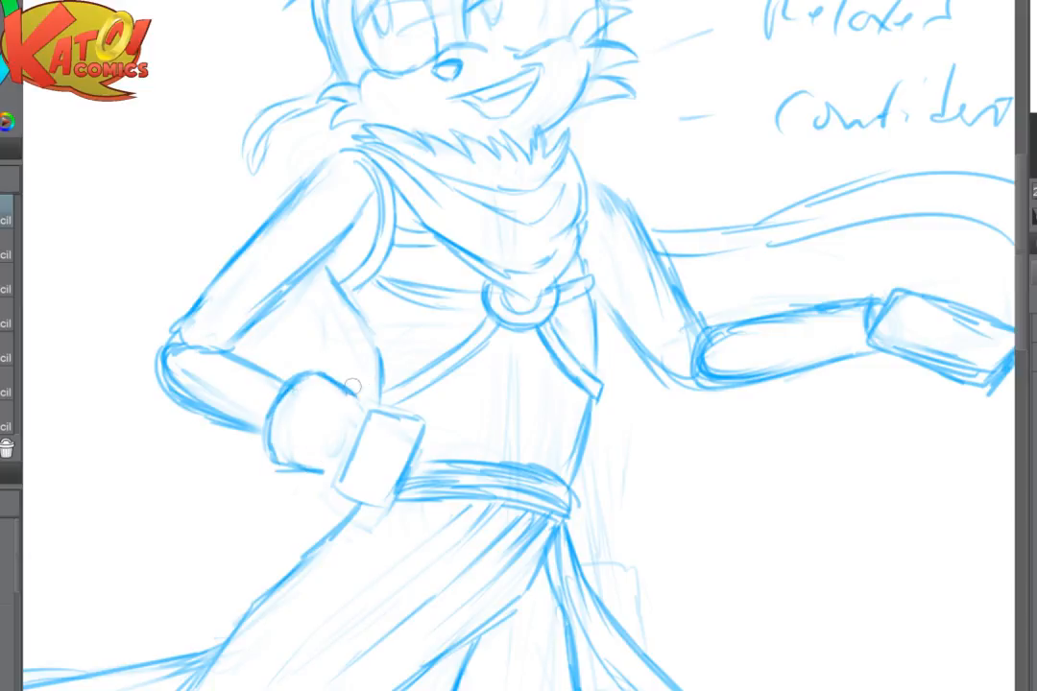
pyautogui.moveTo(356, 399); pyautogui.dragTo(315, 372)
pyautogui.moveTo(354, 407)
pyautogui.mouseDown()
pyautogui.moveTo(349, 445)
pyautogui.moveTo(333, 434)
pyautogui.moveTo(328, 460)
pyautogui.moveTo(378, 439)
pyautogui.moveTo(358, 428)
pyautogui.moveTo(341, 485)
pyautogui.mouseUp()
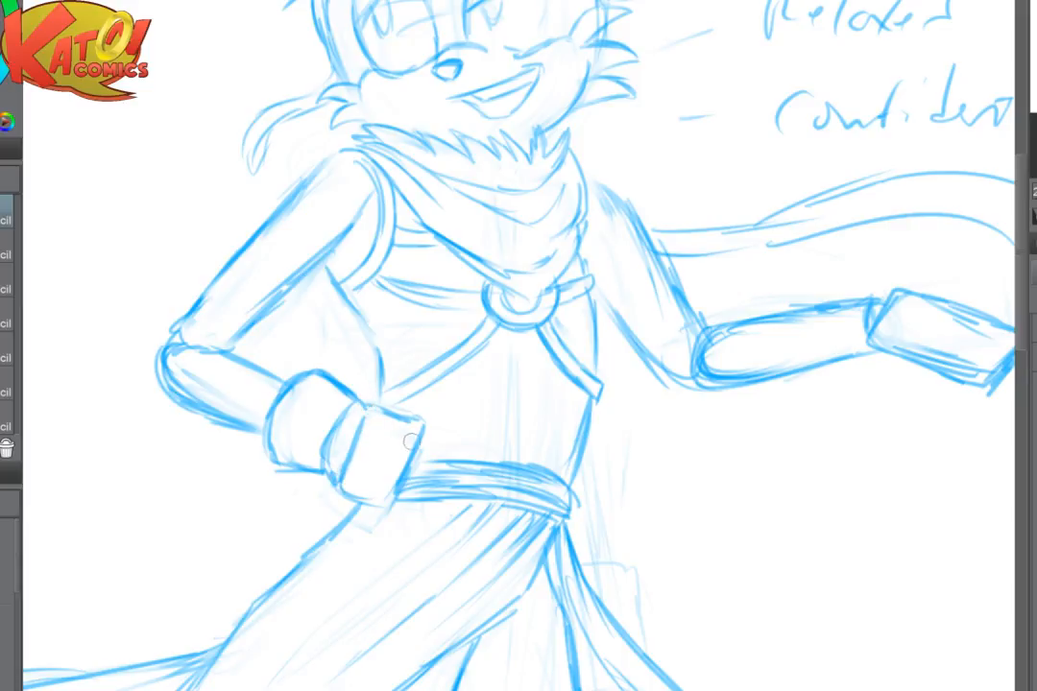
# - Erase the hand block resting on the hip and redraw its top and wrist-side edges slightly higher
pyautogui.moveTo(378, 410)
pyautogui.mouseDown()
pyautogui.moveTo(423, 437)
pyautogui.moveTo(392, 501)
pyautogui.mouseUp()
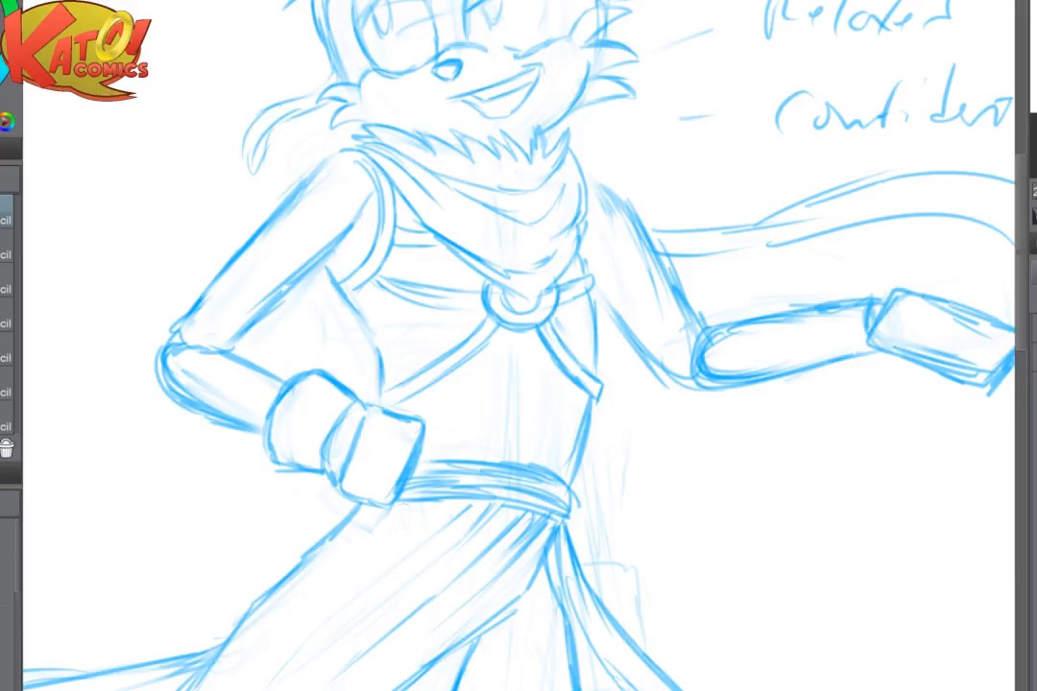
pyautogui.moveTo(361, 441)
pyautogui.mouseDown()
pyautogui.moveTo(347, 514)
pyautogui.moveTo(392, 474)
pyautogui.moveTo(416, 426)
pyautogui.mouseUp()
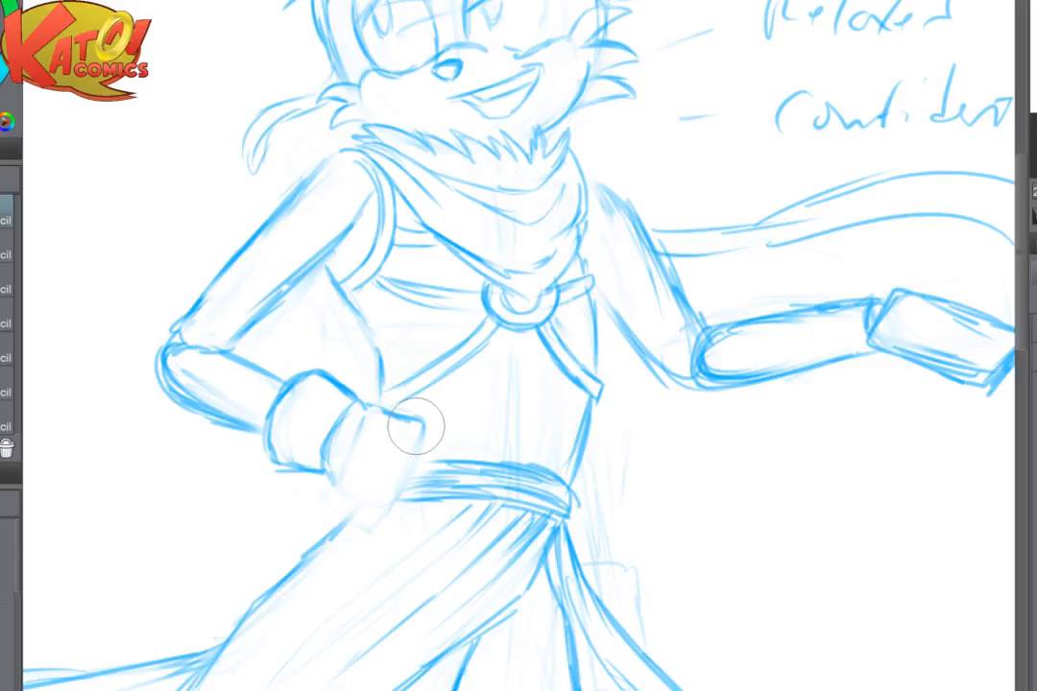
pyautogui.moveTo(416, 426)
pyautogui.mouseDown()
pyautogui.moveTo(388, 413)
pyautogui.moveTo(356, 438)
pyautogui.moveTo(381, 372)
pyautogui.moveTo(393, 400)
pyautogui.moveTo(382, 388)
pyautogui.moveTo(358, 450)
pyautogui.mouseUp()
pyautogui.moveTo(372, 407); pyautogui.dragTo(358, 446)
pyautogui.moveTo(376, 395)
pyautogui.mouseDown()
pyautogui.moveTo(428, 416)
pyautogui.moveTo(397, 475)
pyautogui.mouseUp()
pyautogui.moveTo(373, 399)
pyautogui.mouseDown()
pyautogui.moveTo(336, 498)
pyautogui.moveTo(373, 506)
pyautogui.mouseUp()
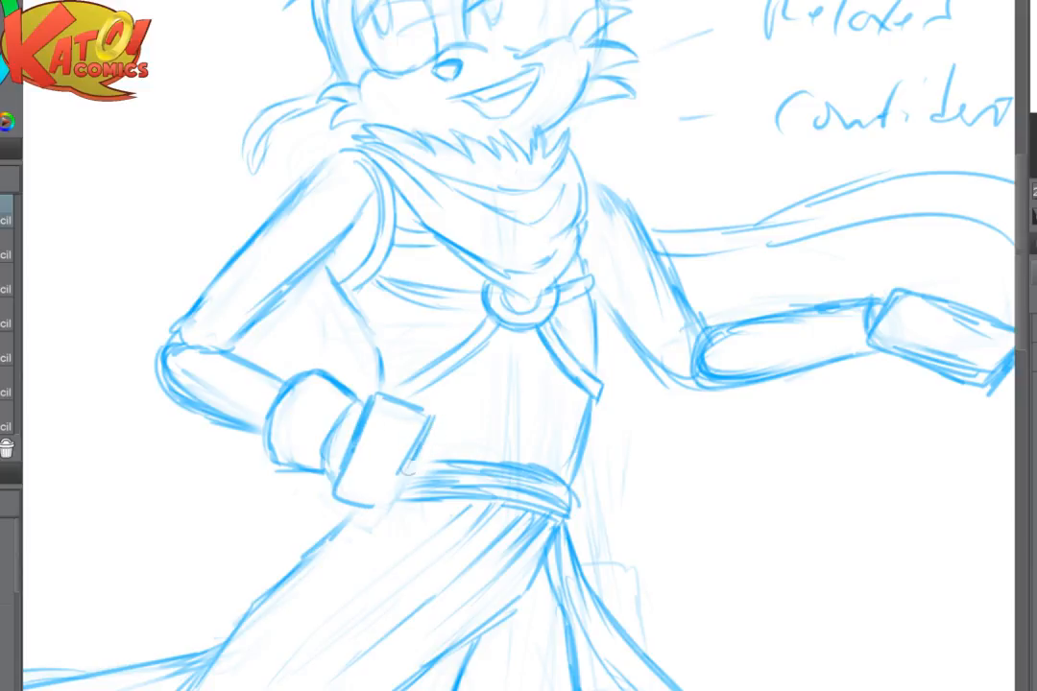
# - Close the hand block's far and lower edges, darken its outline and erase the stray lines beneath it
pyautogui.moveTo(421, 447); pyautogui.dragTo(393, 502)
pyautogui.moveTo(379, 392); pyautogui.dragTo(432, 416)
pyautogui.moveTo(432, 418)
pyautogui.mouseDown()
pyautogui.moveTo(408, 477)
pyautogui.moveTo(356, 502)
pyautogui.mouseUp()
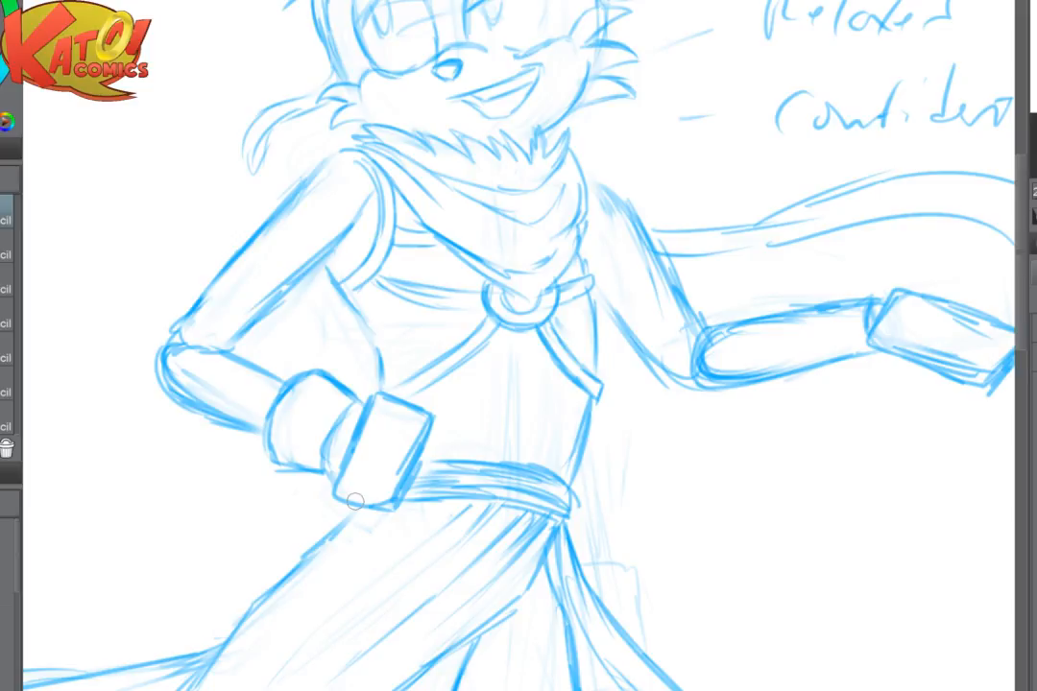
pyautogui.press('e')
pyautogui.moveTo(391, 523)
pyautogui.mouseDown()
pyautogui.moveTo(411, 467)
pyautogui.moveTo(400, 507)
pyautogui.mouseUp()
pyautogui.press('p')
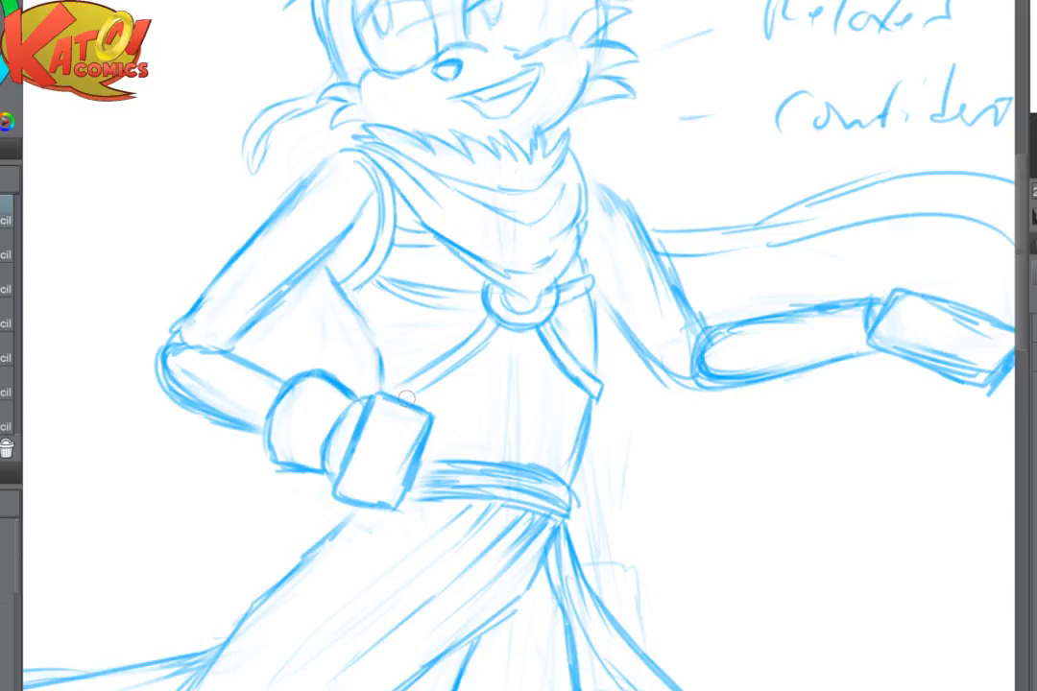
# - Clean up the lines around the cuff and fade the belt ends beside the hand block
pyautogui.press('e')
pyautogui.moveTo(355, 411); pyautogui.dragTo(317, 464)
pyautogui.moveTo(356, 402)
pyautogui.mouseDown()
pyautogui.moveTo(342, 416)
pyautogui.moveTo(331, 477)
pyautogui.moveTo(498, 502)
pyautogui.mouseUp()
# - Flip the canvas and lighten the elbow and both upper-arm contours of the hip-side arm
pyautogui.scroll(3, 456, 366)
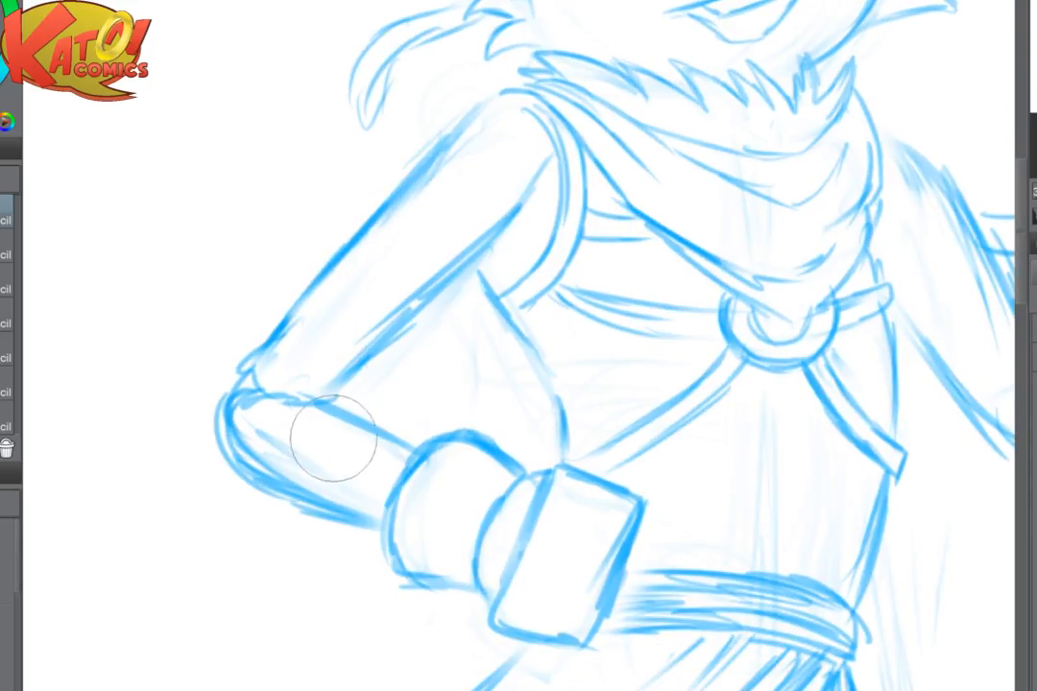
pyautogui.moveTo(332, 434)
pyautogui.mouseDown()
pyautogui.moveTo(333, 394)
pyautogui.moveTo(364, 355)
pyautogui.moveTo(298, 371)
pyautogui.mouseUp()
pyautogui.press('h')
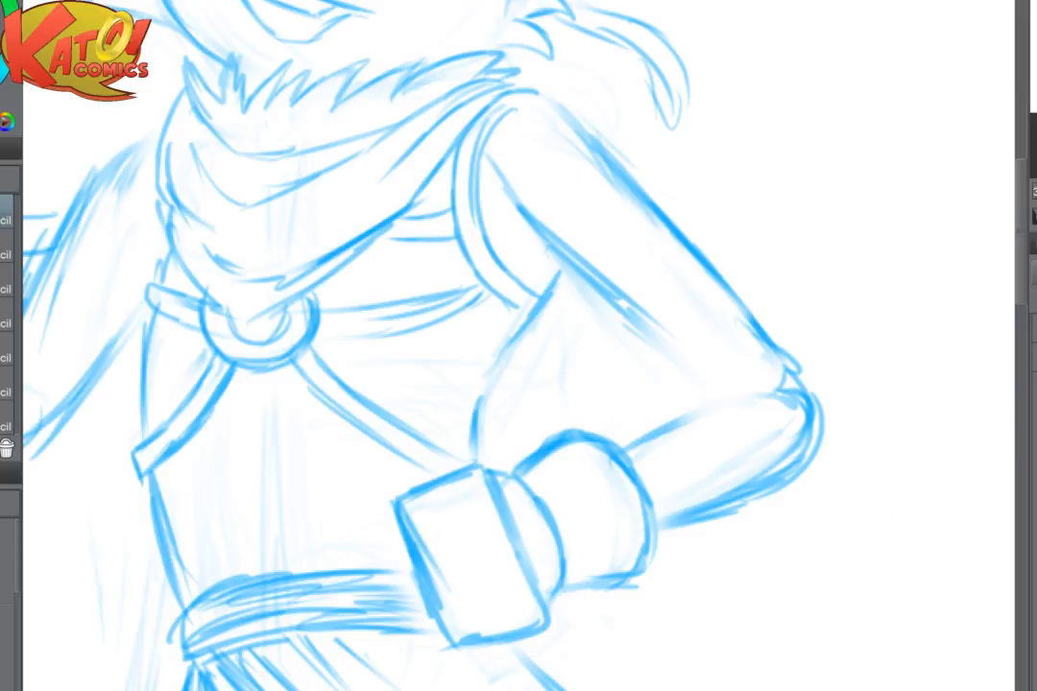
pyautogui.moveTo(625, 305); pyautogui.dragTo(480, 336)
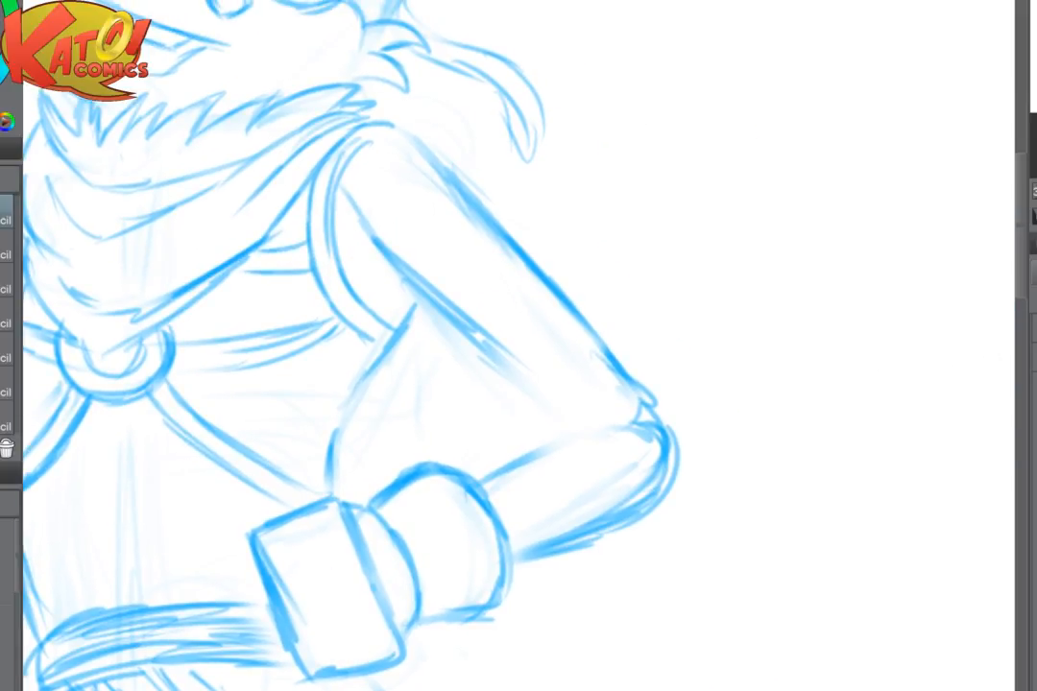
pyautogui.moveTo(480, 336); pyautogui.dragTo(389, 351)
pyautogui.moveTo(276, 254); pyautogui.dragTo(333, 220)
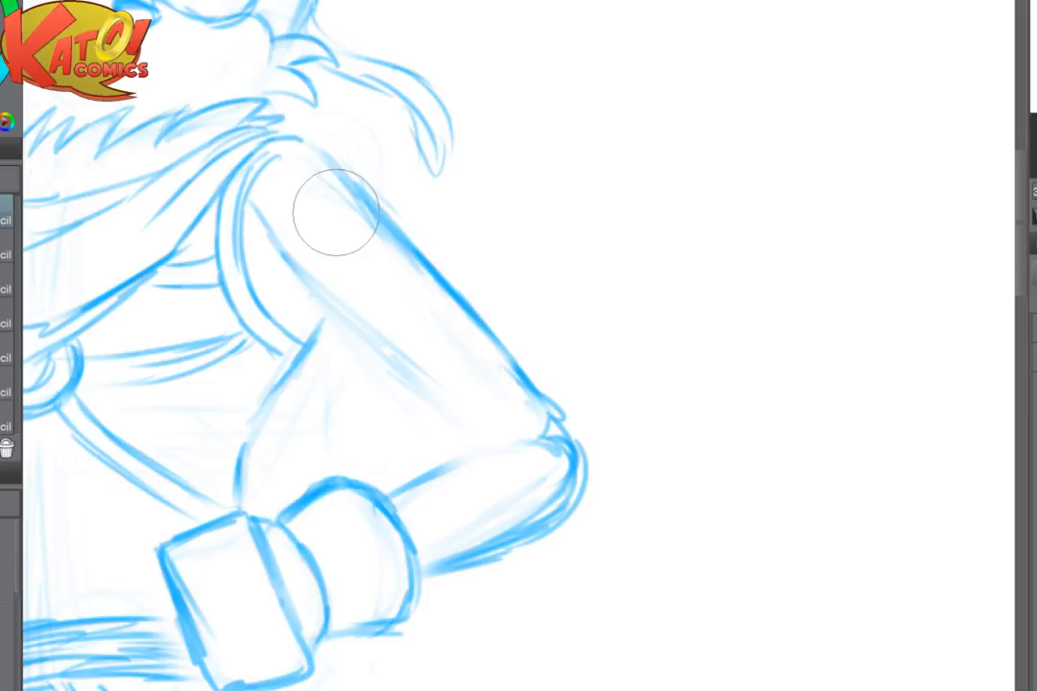
# - Redraw the upper arm's underside with an elbow fold, then replace the outer elbow with one clean curve along the forearm
pyautogui.press('p')
pyautogui.moveTo(274, 234)
pyautogui.mouseDown()
pyautogui.moveTo(297, 283)
pyautogui.moveTo(468, 420)
pyautogui.moveTo(435, 381)
pyautogui.moveTo(446, 427)
pyautogui.moveTo(455, 415)
pyautogui.moveTo(466, 440)
pyautogui.moveTo(527, 462)
pyautogui.moveTo(523, 441)
pyautogui.moveTo(457, 455)
pyautogui.mouseUp()
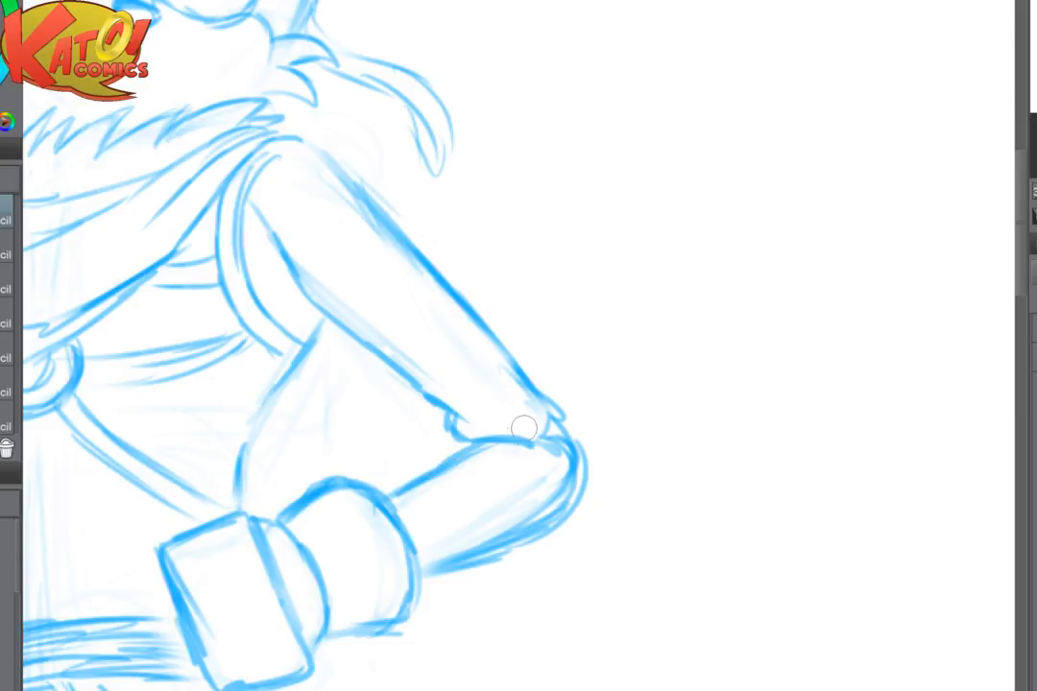
pyautogui.press('e')
pyautogui.moveTo(558, 400)
pyautogui.mouseDown()
pyautogui.moveTo(555, 441)
pyautogui.moveTo(452, 588)
pyautogui.moveTo(527, 492)
pyautogui.mouseUp()
pyautogui.press('p')
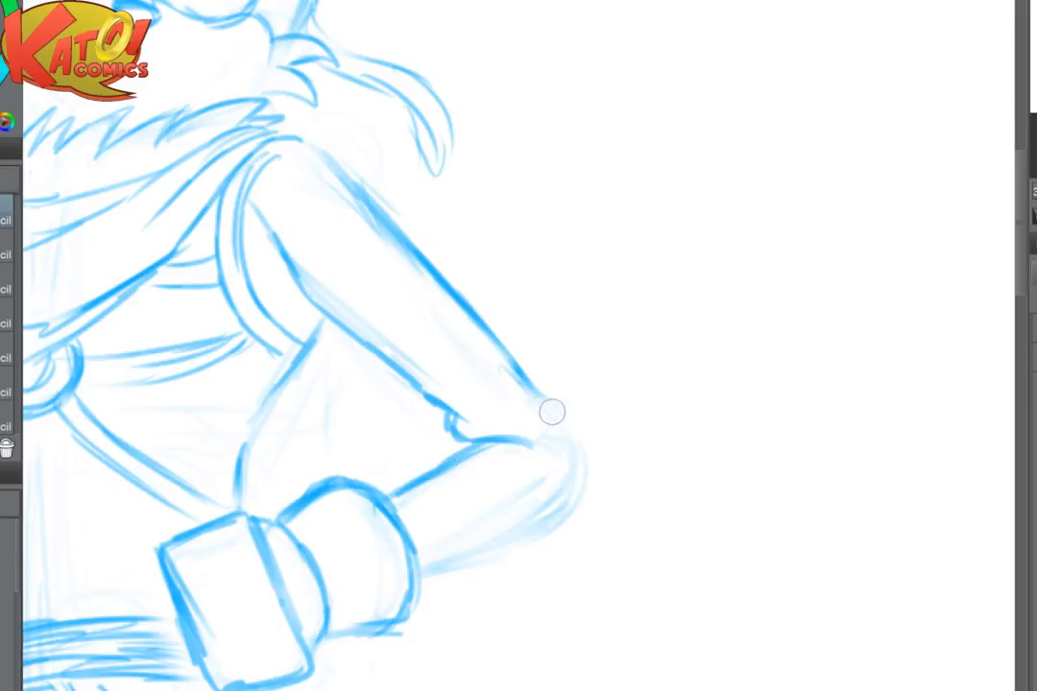
pyautogui.moveTo(551, 412)
pyautogui.mouseDown()
pyautogui.moveTo(578, 478)
pyautogui.moveTo(565, 500)
pyautogui.moveTo(446, 567)
pyautogui.mouseUp()
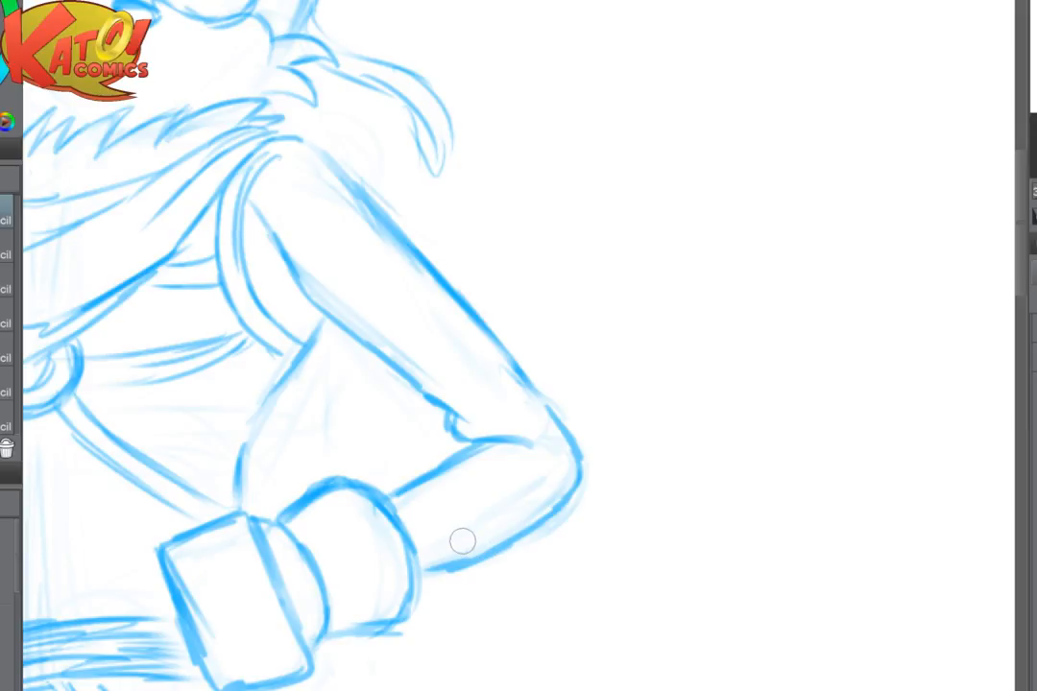
# - Flip the canvas, lighten the hip-side shoulder's outer line and redraw it as a rounded curve
pyautogui.moveTo(463, 542); pyautogui.dragTo(566, 670)
pyautogui.press('h')
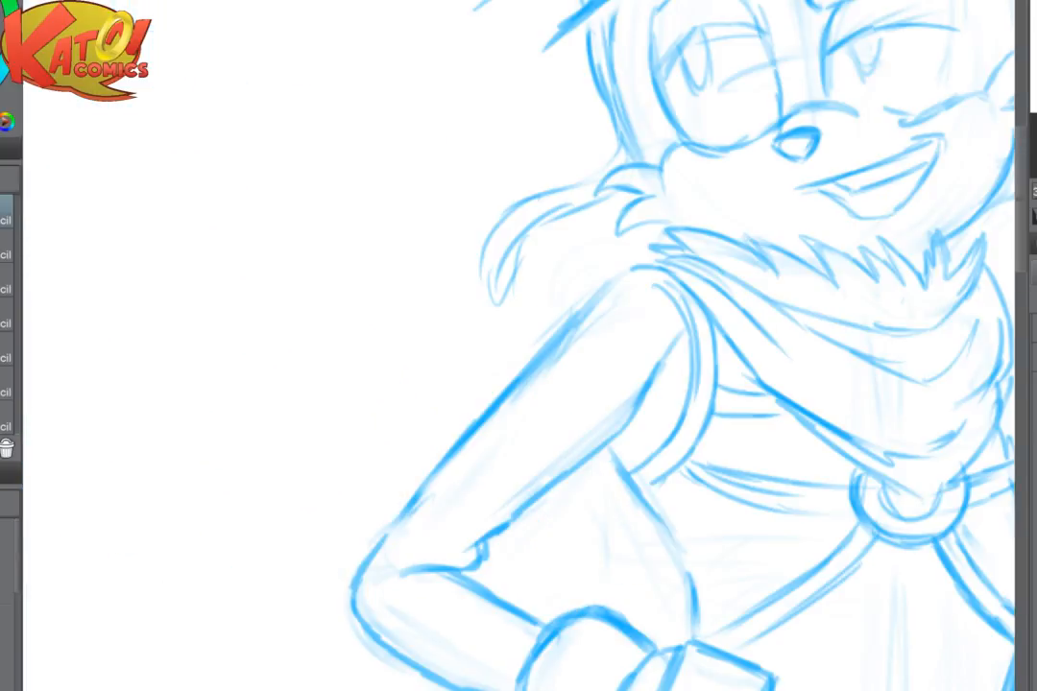
pyautogui.moveTo(601, 315); pyautogui.dragTo(614, 317)
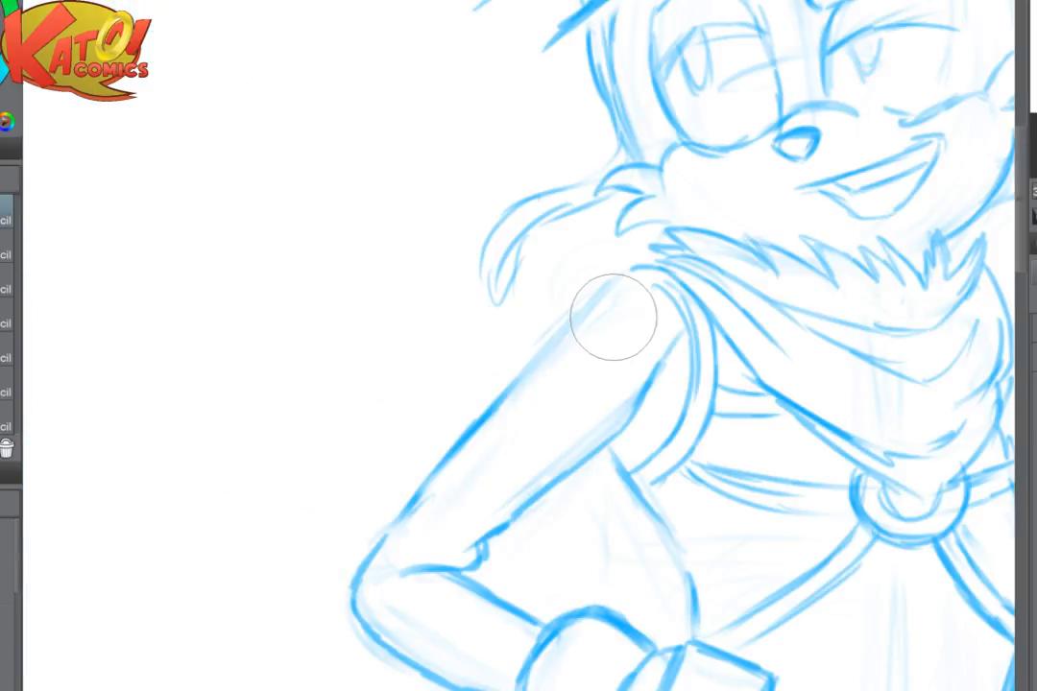
pyautogui.moveTo(634, 271); pyautogui.dragTo(484, 400)
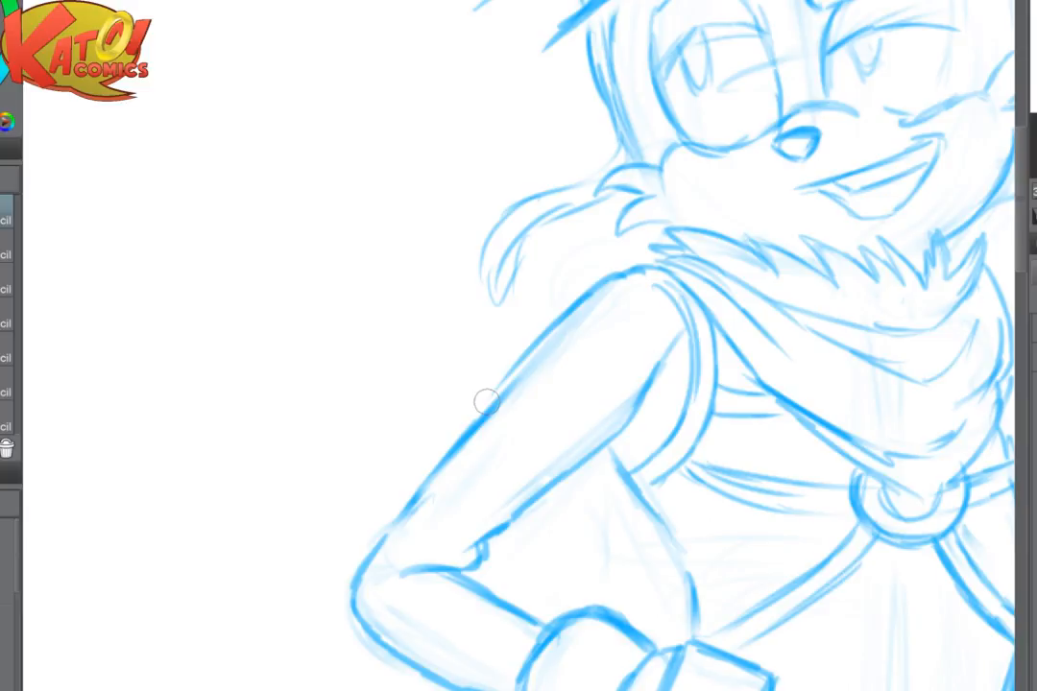
pyautogui.moveTo(428, 494); pyautogui.dragTo(538, 370)
# - Redraw the hip-side upper arm's outer contour as one smooth line from the shoulder down to the elbow, thinning its middle
pyautogui.press('p')
pyautogui.moveTo(595, 317)
pyautogui.mouseDown()
pyautogui.moveTo(507, 374)
pyautogui.moveTo(415, 469)
pyautogui.moveTo(360, 562)
pyautogui.mouseUp()
pyautogui.press('e')
pyautogui.moveTo(512, 370); pyautogui.dragTo(446, 461)
pyautogui.press('p')
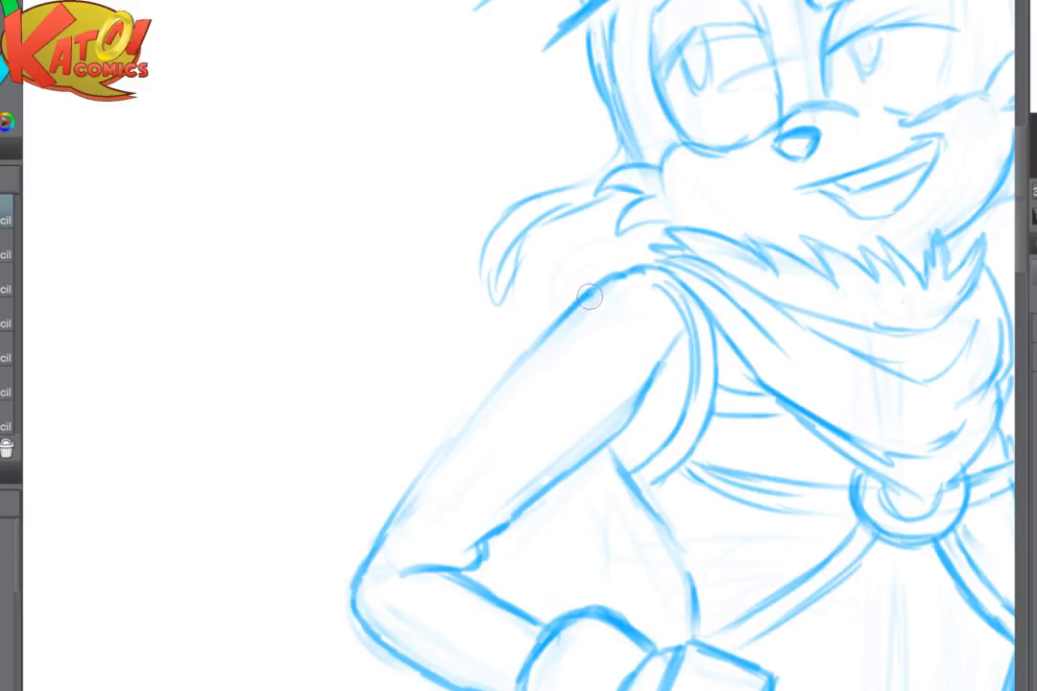
pyautogui.moveTo(591, 296); pyautogui.dragTo(477, 413)
pyautogui.moveTo(543, 329); pyautogui.dragTo(406, 490)
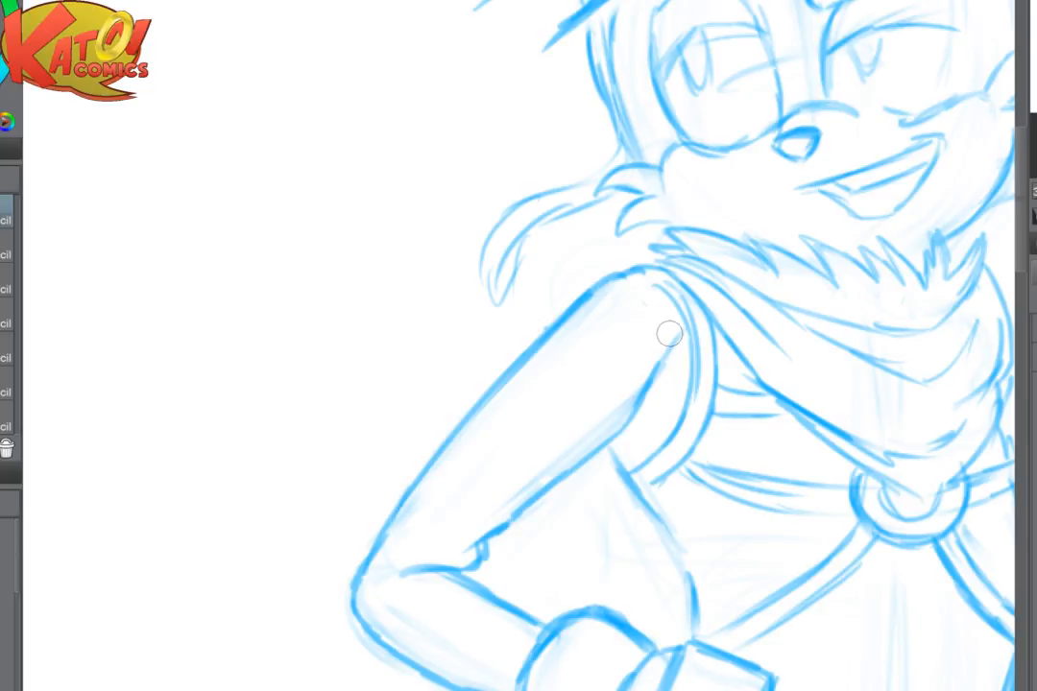
# - Erase the inner arm line at the armpit and replace it with short crease strokes curving along the armhole
pyautogui.press('e')
pyautogui.moveTo(637, 394); pyautogui.dragTo(655, 351)
pyautogui.press('p')
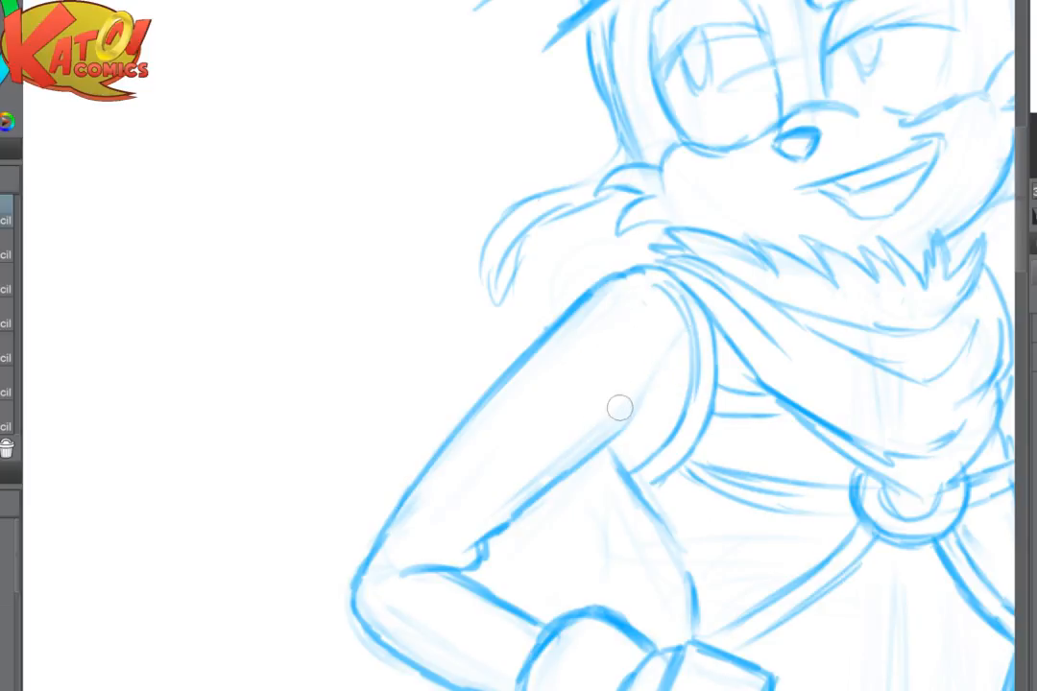
pyautogui.moveTo(608, 444); pyautogui.dragTo(647, 416)
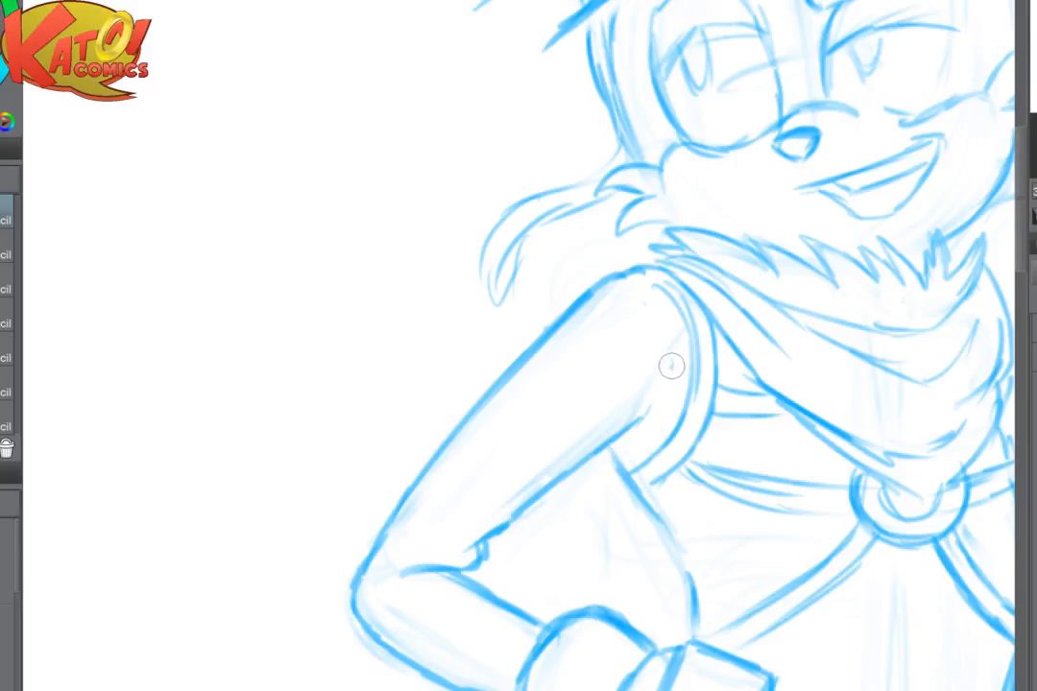
pyautogui.moveTo(671, 363)
pyautogui.mouseDown()
pyautogui.moveTo(635, 425)
pyautogui.moveTo(655, 427)
pyautogui.moveTo(637, 467)
pyautogui.mouseUp()
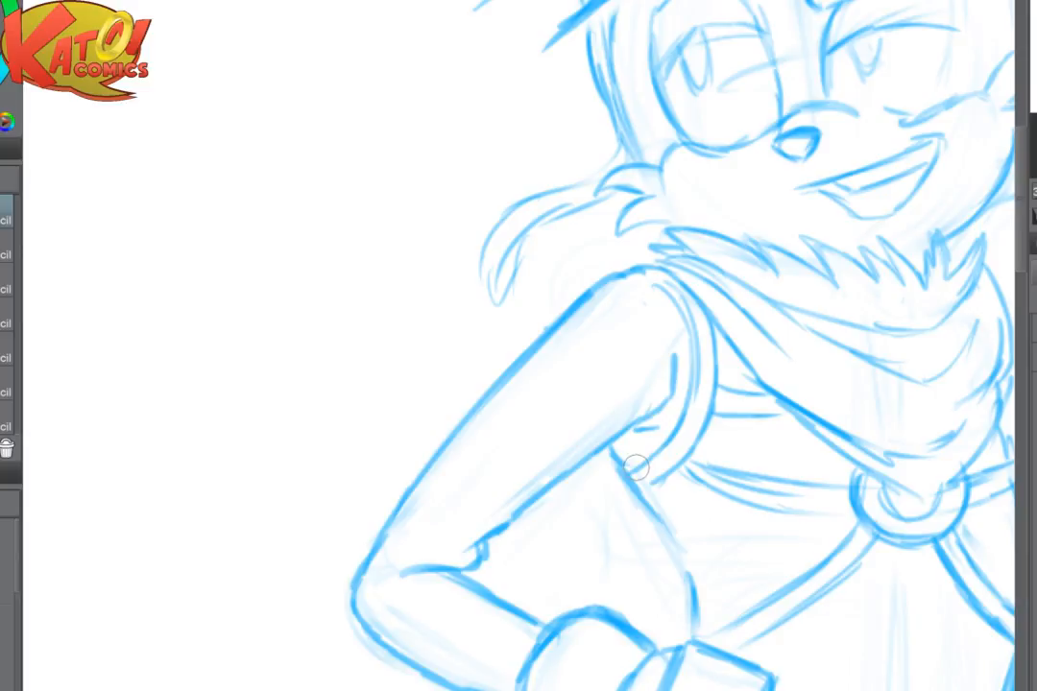
# - Lighten the outstretched upper arm's rough lines and redraw its rounded shoulder, outer contour and underside toward the elbow
pyautogui.scroll(-2, 638, 481)
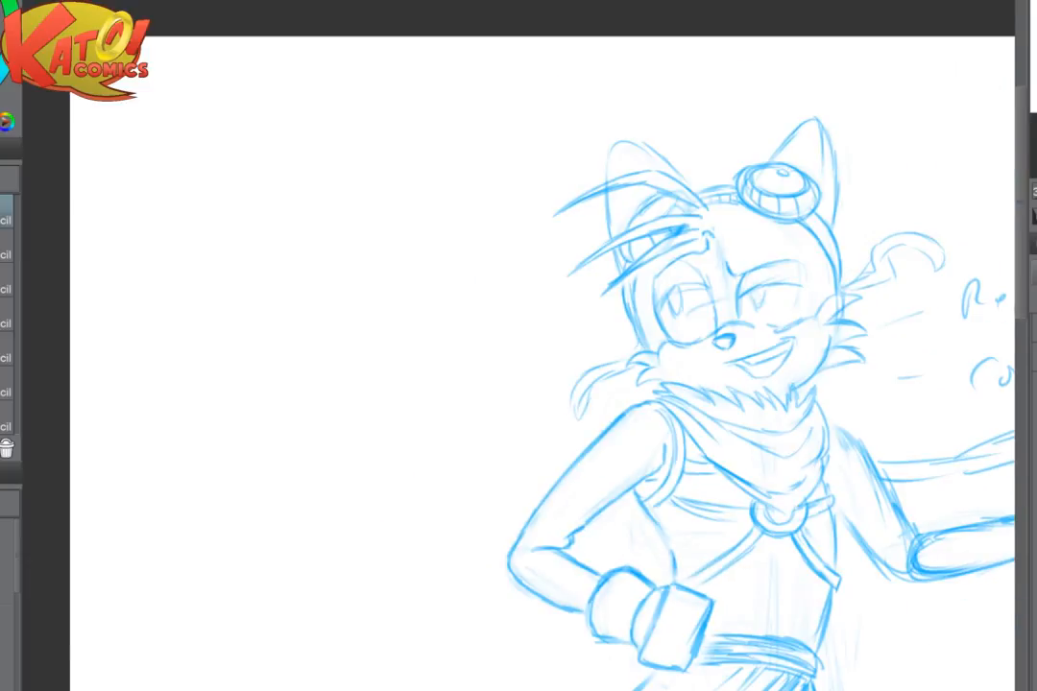
pyautogui.moveTo(649, 519); pyautogui.dragTo(520, 506)
pyautogui.moveTo(649, 509)
pyautogui.mouseDown()
pyautogui.moveTo(567, 492)
pyautogui.moveTo(413, 434)
pyautogui.mouseUp()
pyautogui.scroll(2, 519, 384)
pyautogui.moveTo(469, 365)
pyautogui.mouseDown()
pyautogui.moveTo(489, 390)
pyautogui.moveTo(432, 370)
pyautogui.moveTo(476, 447)
pyautogui.moveTo(519, 447)
pyautogui.mouseUp()
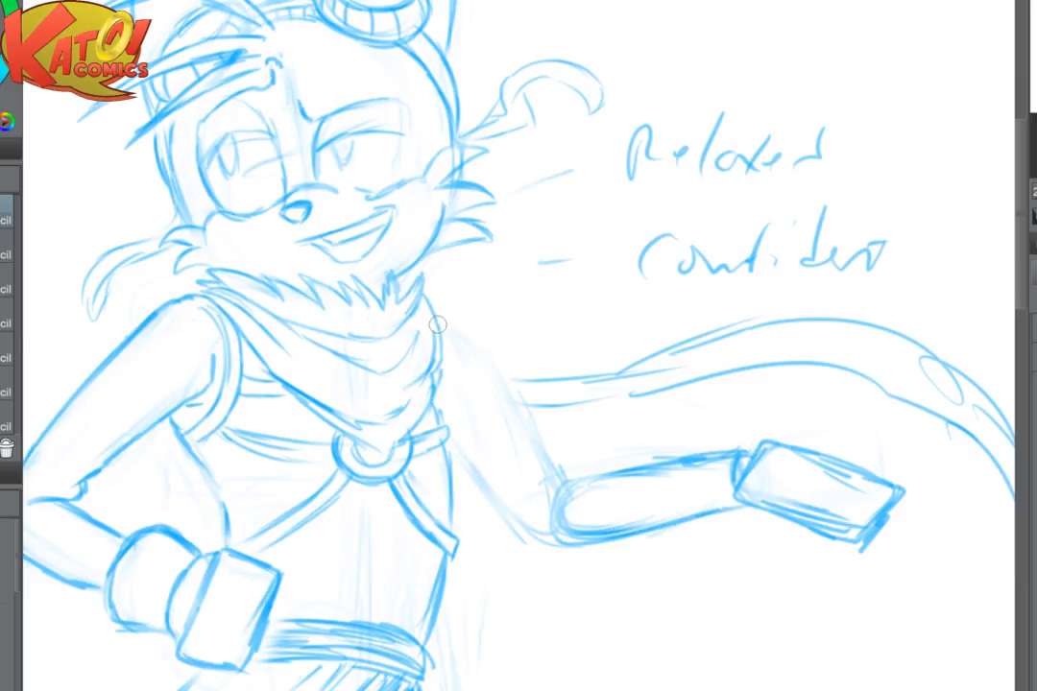
pyautogui.moveTo(440, 324)
pyautogui.mouseDown()
pyautogui.moveTo(484, 347)
pyautogui.moveTo(518, 410)
pyautogui.mouseUp()
pyautogui.moveTo(489, 350); pyautogui.dragTo(536, 441)
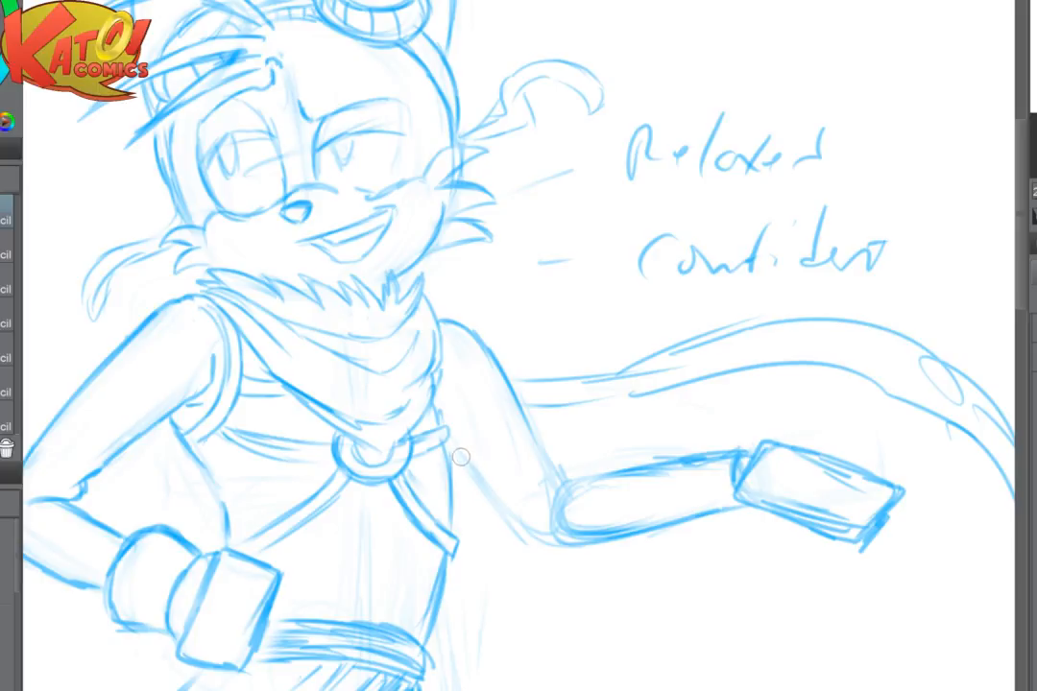
pyautogui.moveTo(453, 450); pyautogui.dragTo(506, 521)
# - Fade the outstretched forearm's rough lines and draw an elbow fold with the start of the forearm's upper edge
pyautogui.moveTo(564, 483)
pyautogui.mouseDown()
pyautogui.moveTo(549, 535)
pyautogui.moveTo(636, 555)
pyautogui.mouseUp()
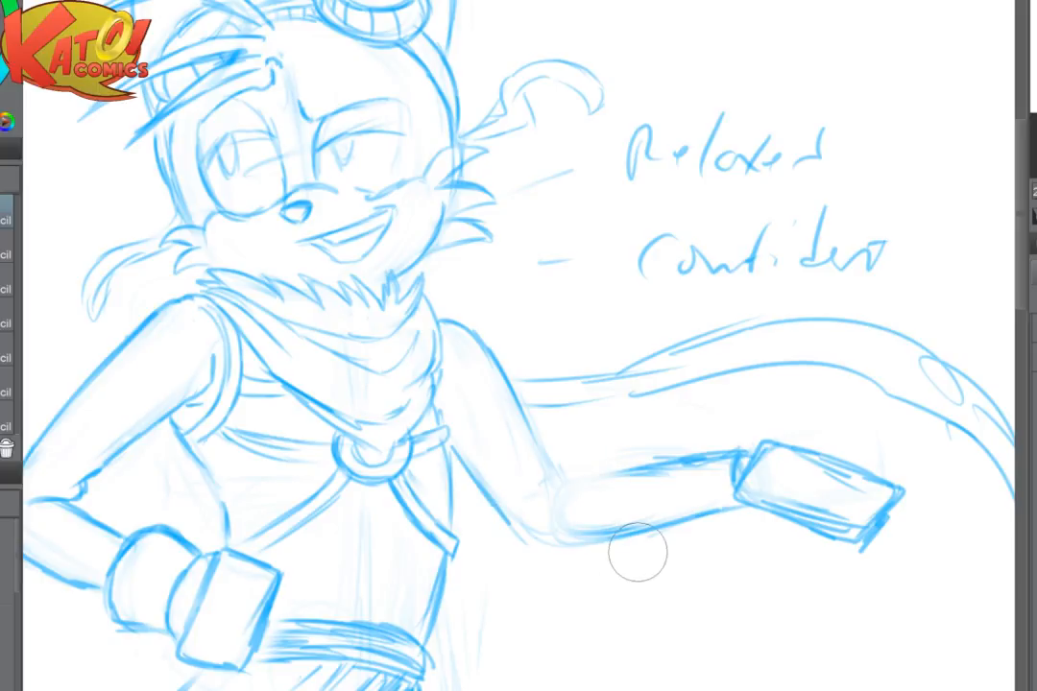
pyautogui.moveTo(535, 427)
pyautogui.mouseDown()
pyautogui.moveTo(569, 480)
pyautogui.moveTo(543, 476)
pyautogui.moveTo(538, 489)
pyautogui.moveTo(580, 478)
pyautogui.moveTo(552, 503)
pyautogui.moveTo(590, 500)
pyautogui.moveTo(590, 475)
pyautogui.moveTo(642, 459)
pyautogui.moveTo(645, 478)
pyautogui.moveTo(695, 453)
pyautogui.mouseUp()
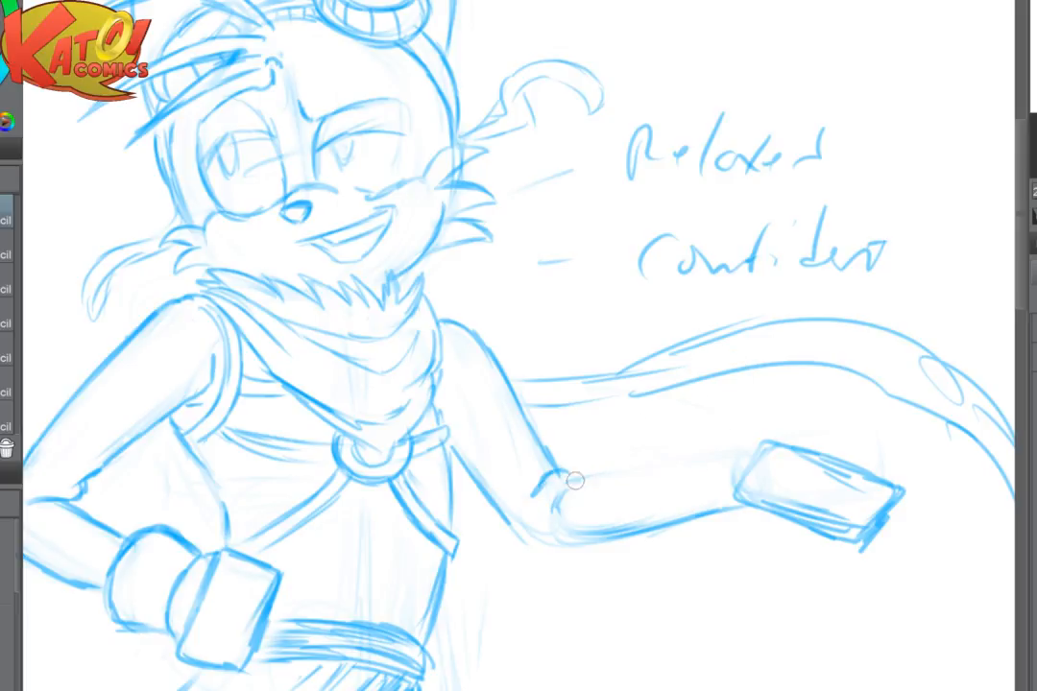
pyautogui.moveTo(585, 478)
pyautogui.mouseDown()
pyautogui.moveTo(561, 509)
pyautogui.moveTo(602, 472)
pyautogui.moveTo(582, 502)
pyautogui.moveTo(597, 488)
pyautogui.moveTo(570, 496)
pyautogui.moveTo(573, 482)
pyautogui.moveTo(628, 467)
pyautogui.mouseUp()
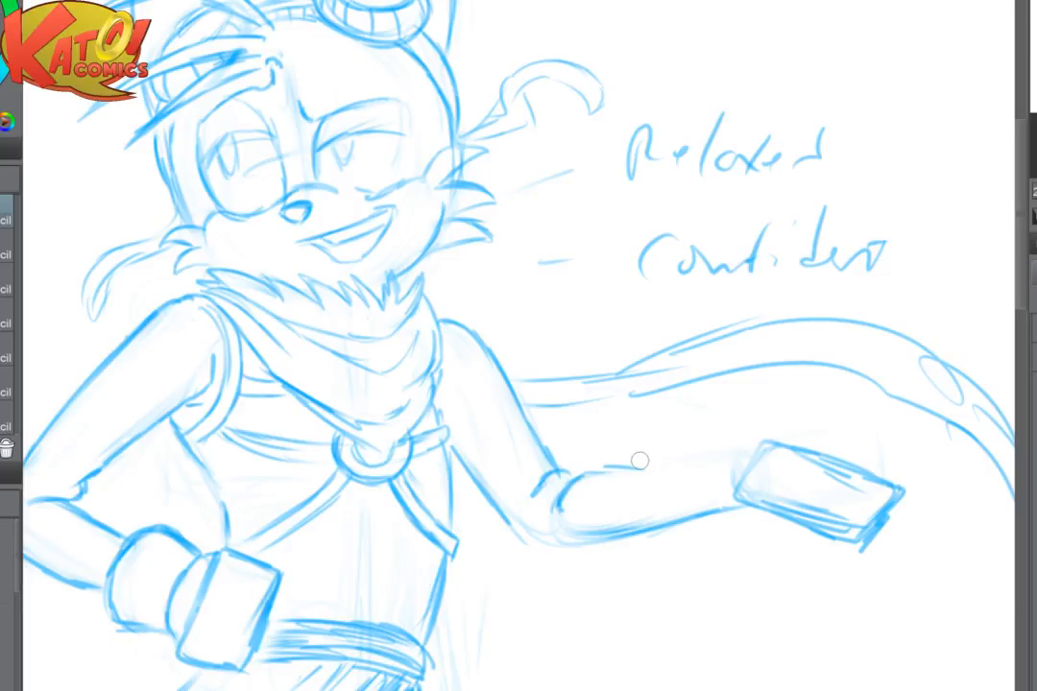
# - Lighten the outstretched forearm's underside and redraw it curving around the elbow point
pyautogui.press('e')
pyautogui.moveTo(671, 518); pyautogui.dragTo(586, 532)
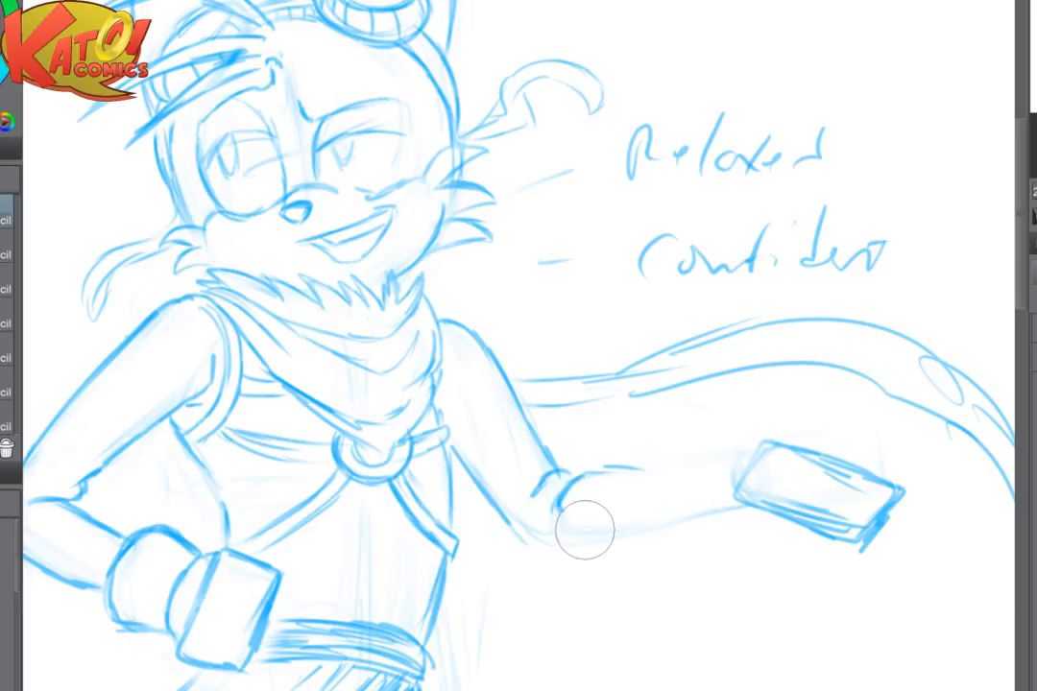
pyautogui.press('p')
pyautogui.moveTo(503, 518); pyautogui.dragTo(541, 553)
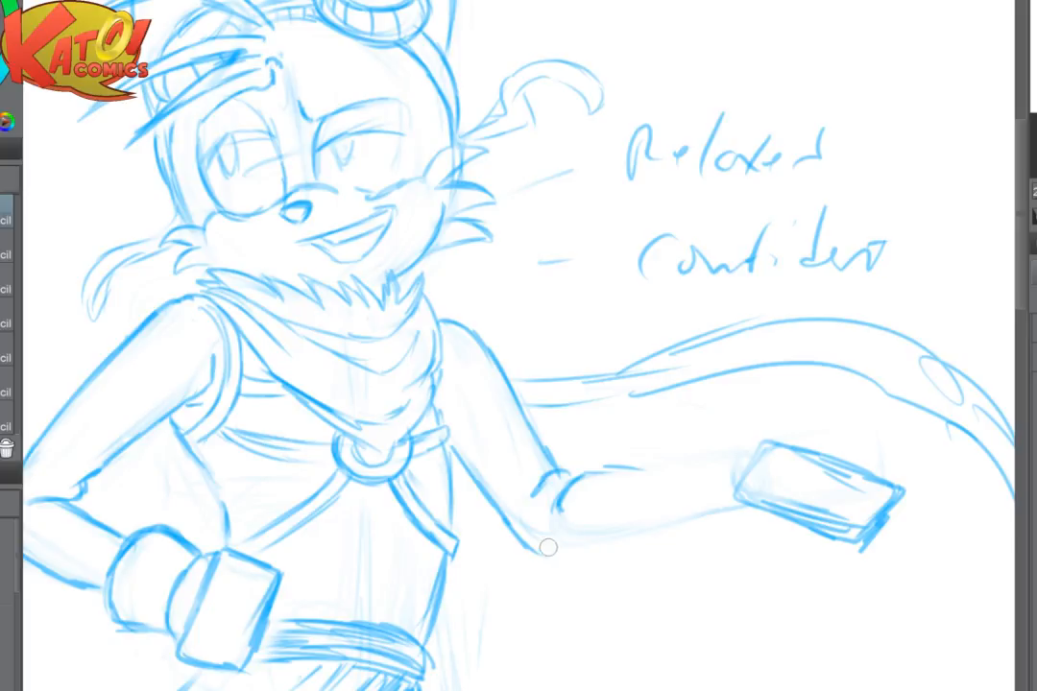
pyautogui.moveTo(535, 548)
pyautogui.mouseDown()
pyautogui.moveTo(558, 557)
pyautogui.moveTo(660, 527)
pyautogui.mouseUp()
# - Extend the forearm's underside toward the wrist and redraw its upper edge running out of the elbow fold
pyautogui.moveTo(595, 470)
pyautogui.mouseDown()
pyautogui.moveTo(645, 465)
pyautogui.moveTo(600, 461)
pyautogui.mouseUp()
pyautogui.press('e')
pyautogui.press('p')
pyautogui.moveTo(614, 544); pyautogui.dragTo(684, 519)
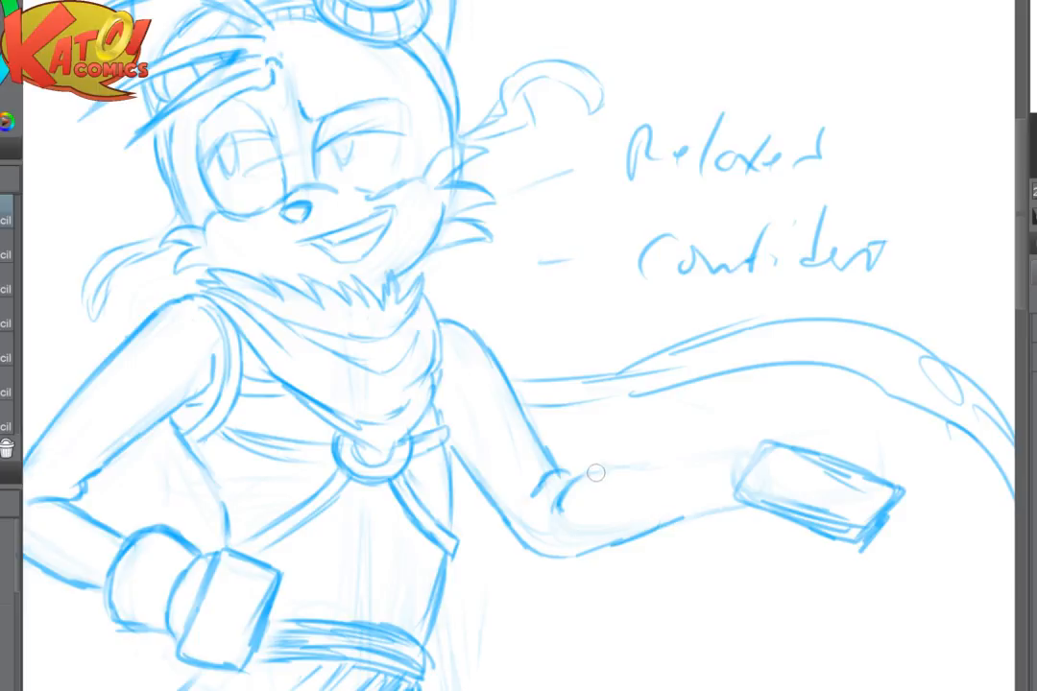
pyautogui.moveTo(596, 471); pyautogui.dragTo(682, 463)
pyautogui.moveTo(566, 483); pyautogui.dragTo(584, 474)
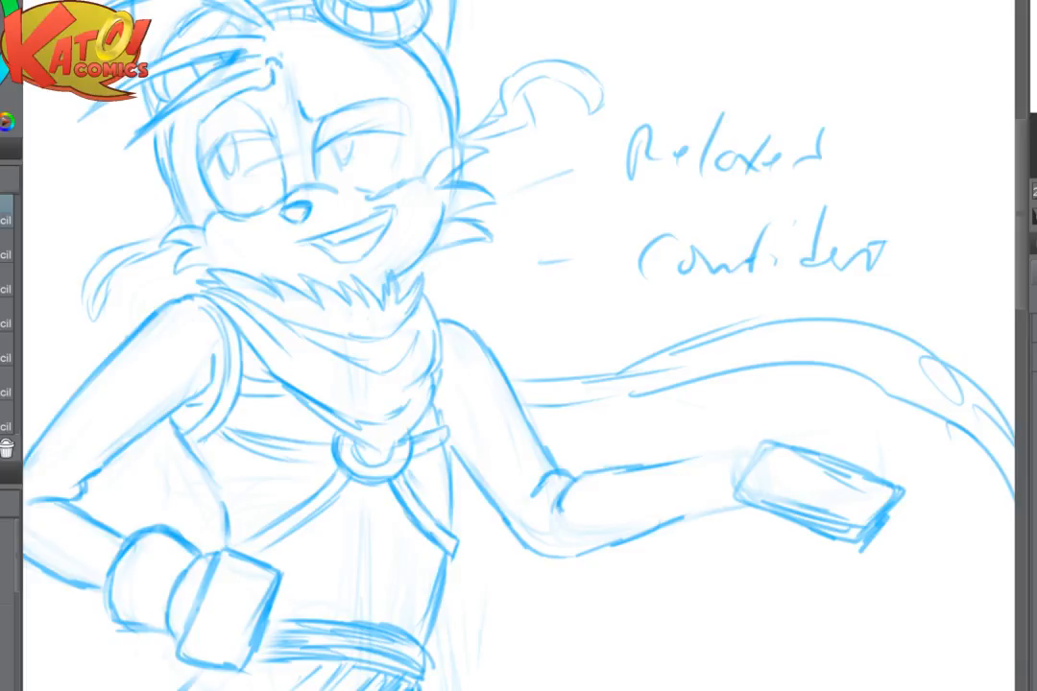
# - Examine the whole figure's pose and arm proportions in mirrored view, then restore the canvas orientation
pyautogui.press('h')
pyautogui.scroll(-3, 768, 451)
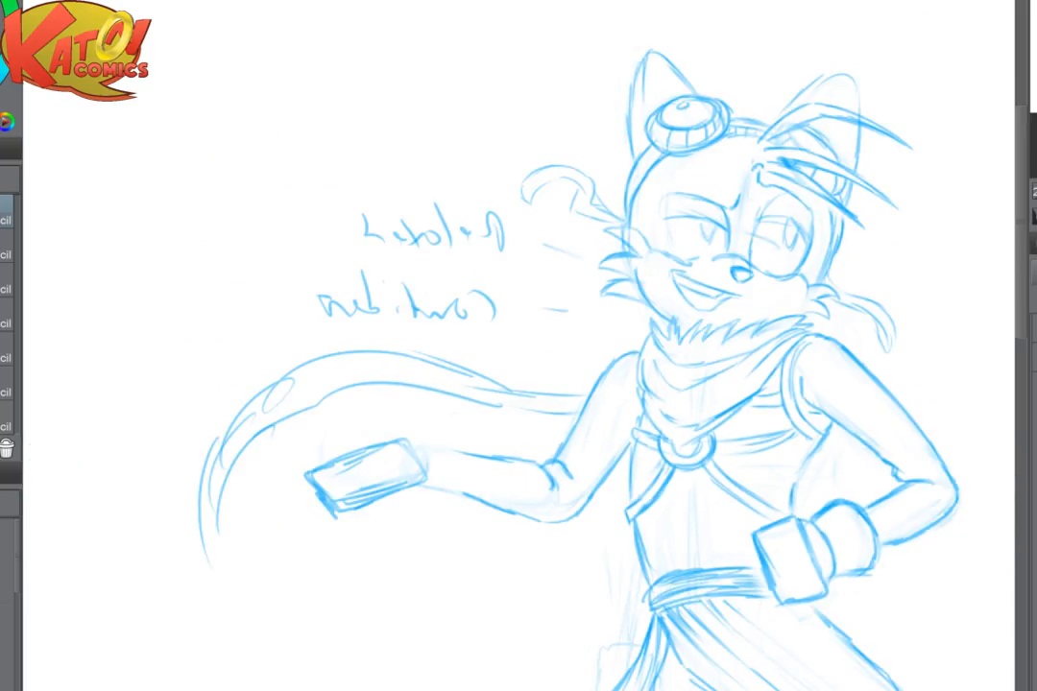
pyautogui.moveTo(694, 447); pyautogui.dragTo(439, 324)
pyautogui.scroll(-5, 677, 360)
pyautogui.moveTo(548, 340); pyautogui.dragTo(385, 142)
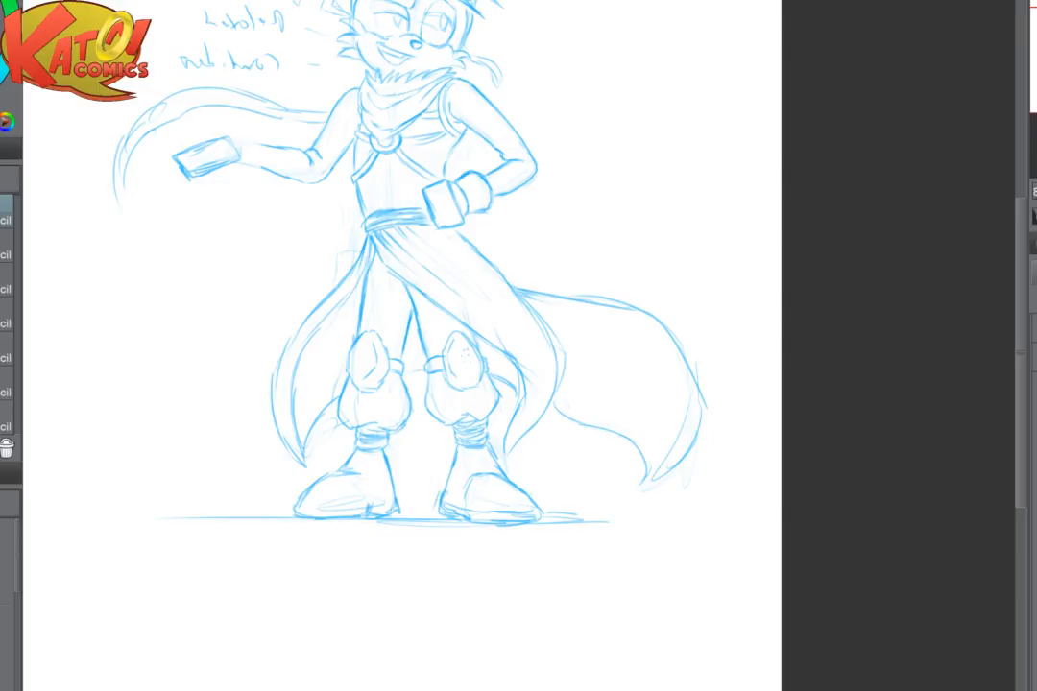
pyautogui.moveTo(465, 355); pyautogui.dragTo(604, 525)
pyautogui.scroll(4, 482, 257)
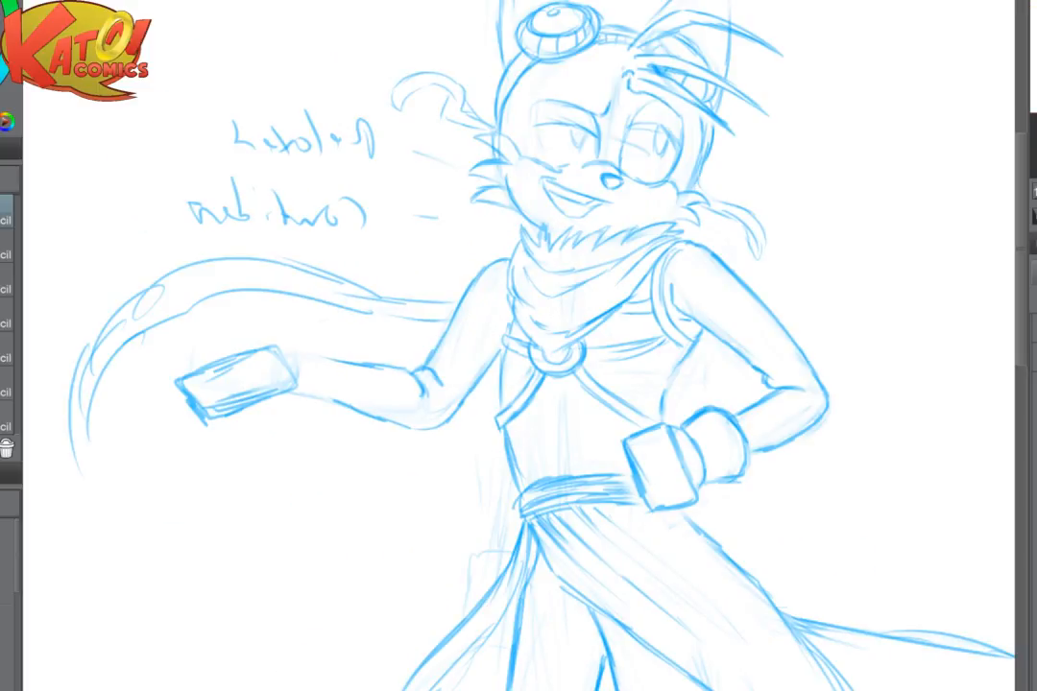
pyautogui.press('h')
pyautogui.scroll(2, 836, 370)
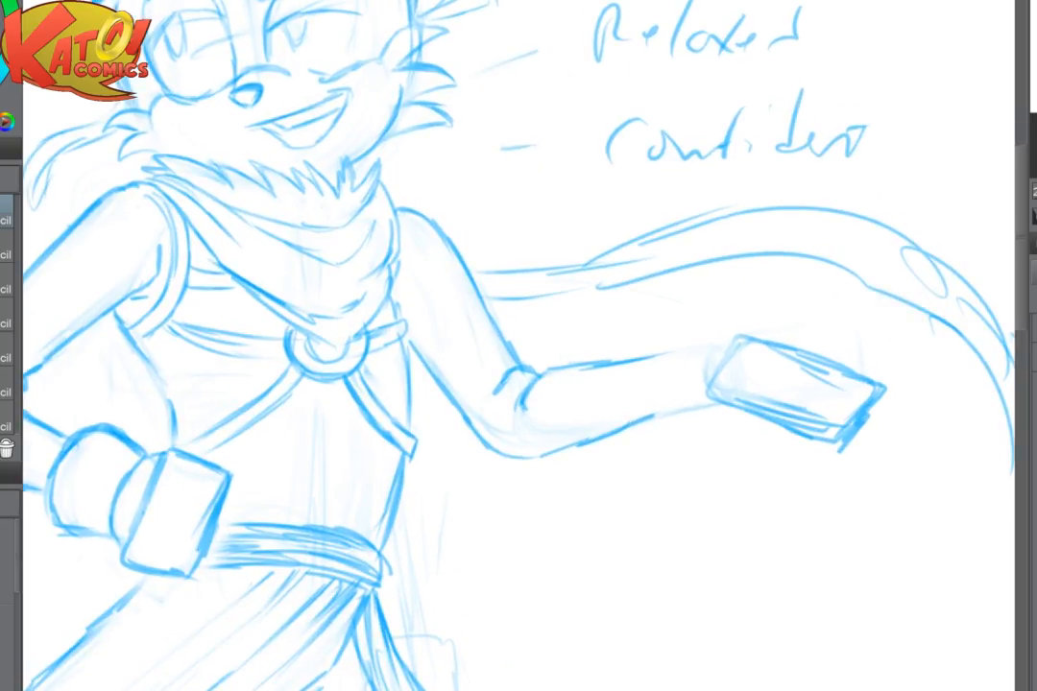
# - Fade the outstretched hand's block and extend both forearm edges to the wrist
pyautogui.moveTo(722, 388)
pyautogui.mouseDown()
pyautogui.moveTo(743, 358)
pyautogui.moveTo(720, 374)
pyautogui.moveTo(846, 437)
pyautogui.mouseUp()
pyautogui.press('p')
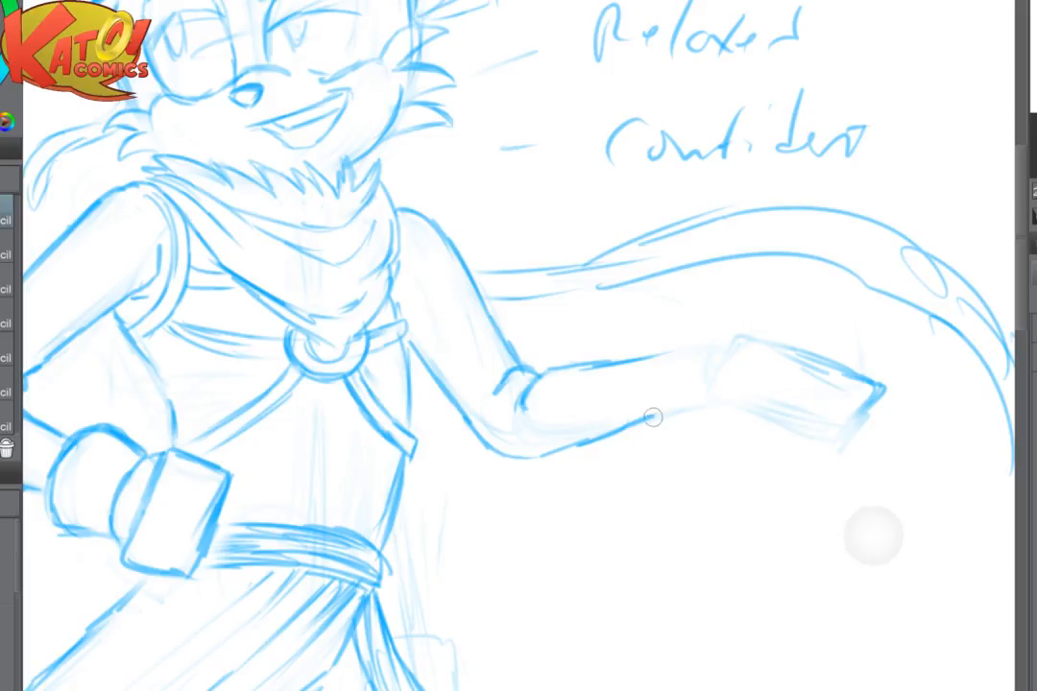
pyautogui.moveTo(653, 416); pyautogui.dragTo(677, 410)
pyautogui.moveTo(628, 359); pyautogui.dragTo(674, 347)
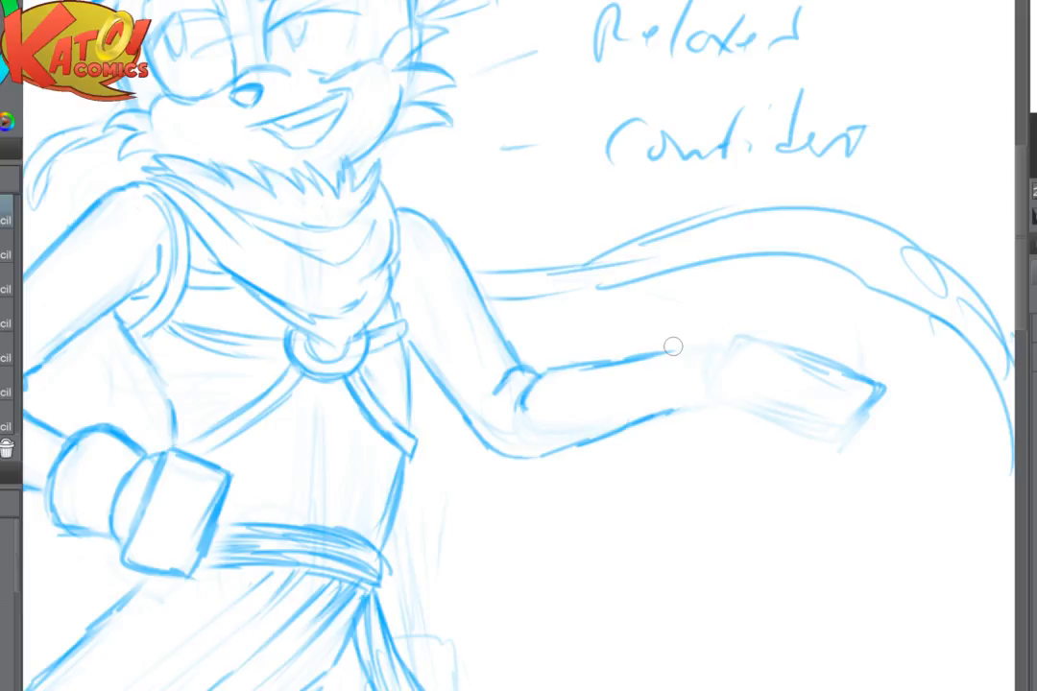
# - Close the outstretched forearm at the wrist, replacing the first curved end line with a cleaner one
pyautogui.scroll(-1, 673, 347)
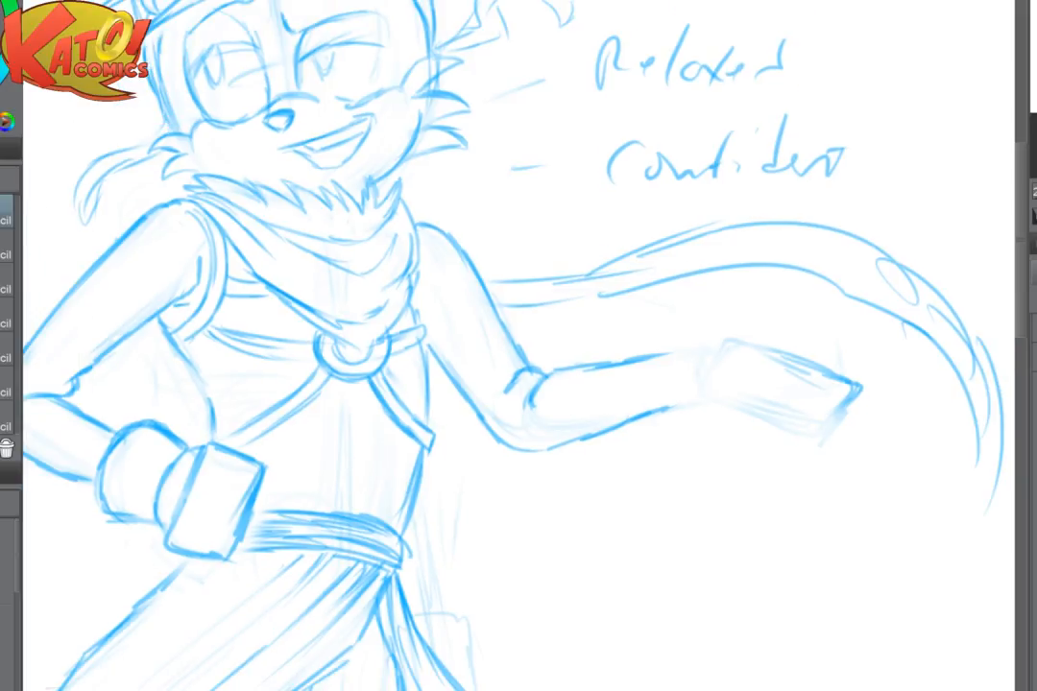
pyautogui.scroll(-2, 677, 353)
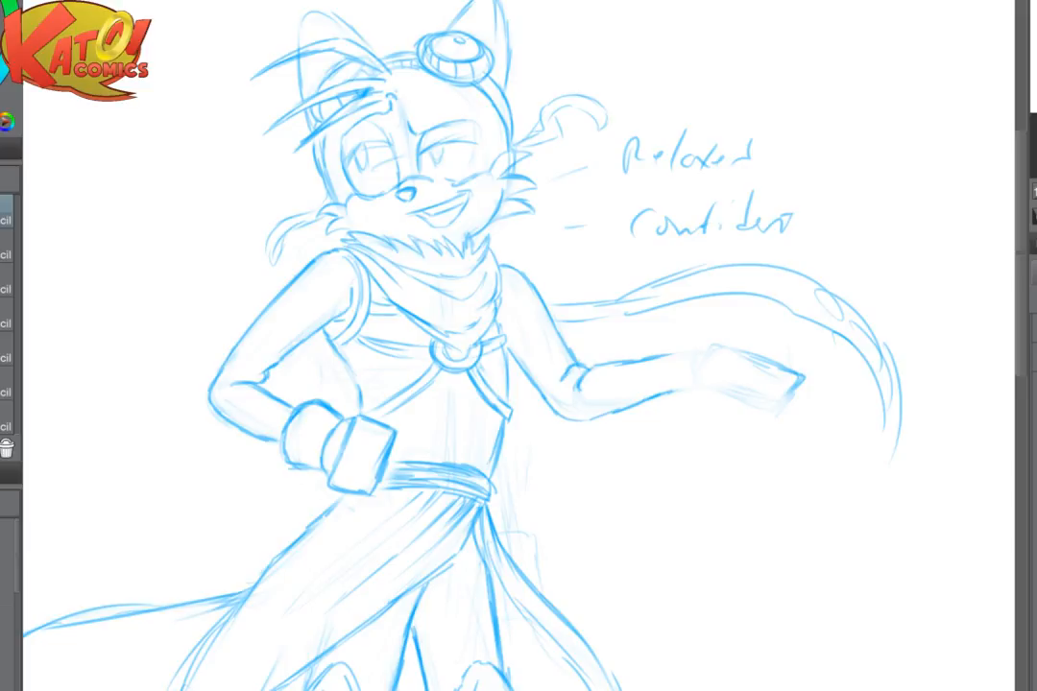
pyautogui.scroll(4, 729, 365)
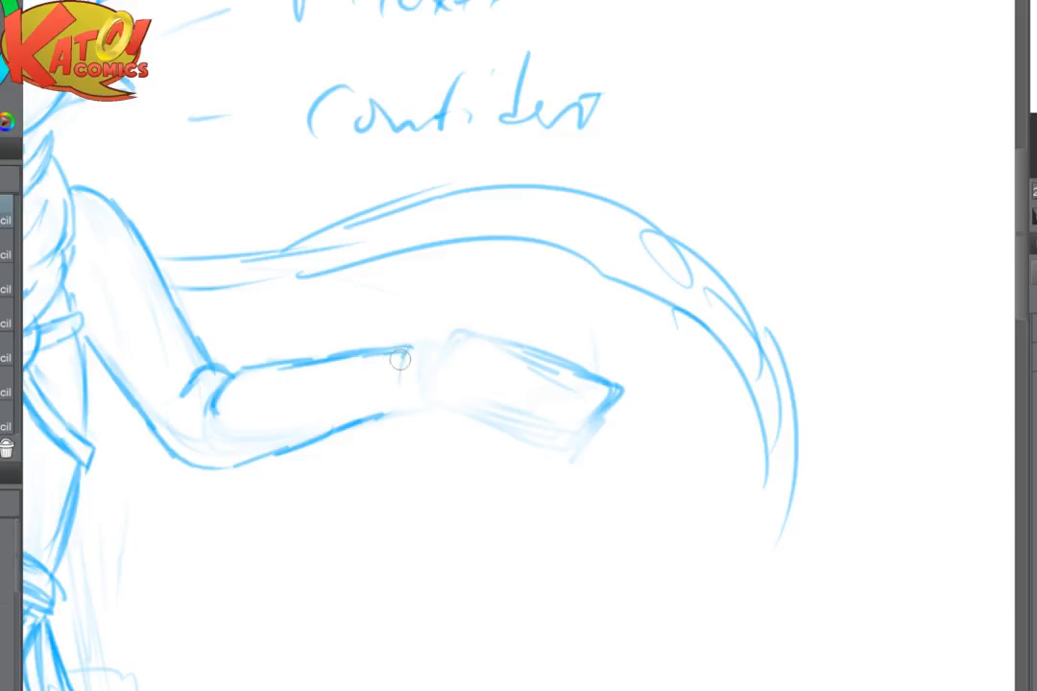
pyautogui.moveTo(411, 348); pyautogui.dragTo(401, 409)
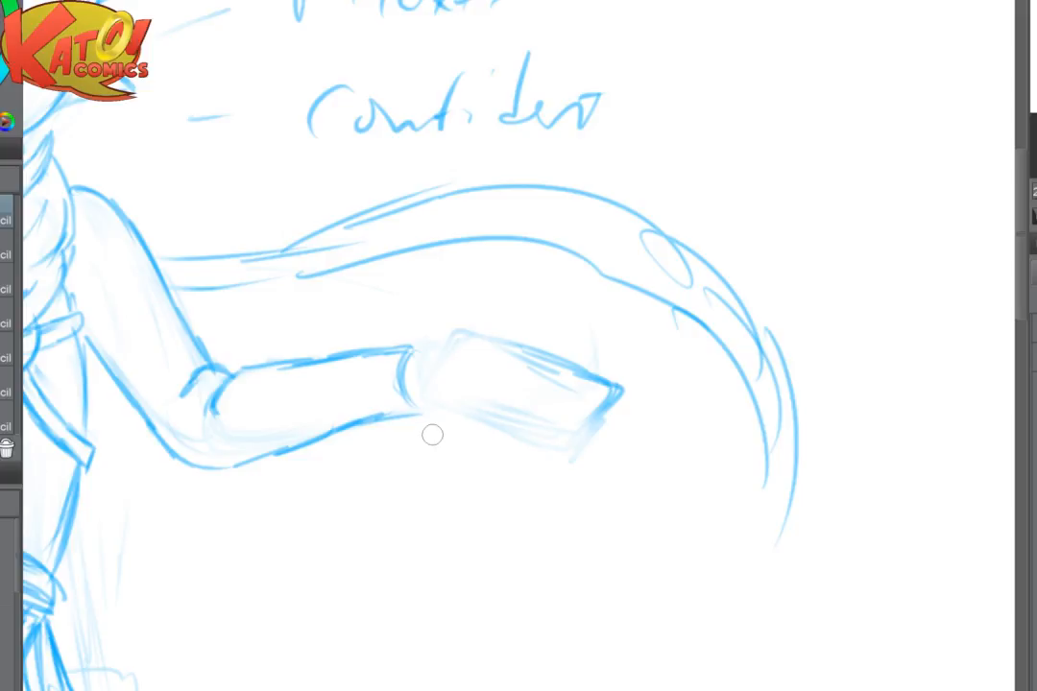
pyautogui.moveTo(432, 435); pyautogui.dragTo(498, 407)
pyautogui.press('e')
pyautogui.moveTo(485, 334); pyautogui.dragTo(477, 361)
pyautogui.press('p')
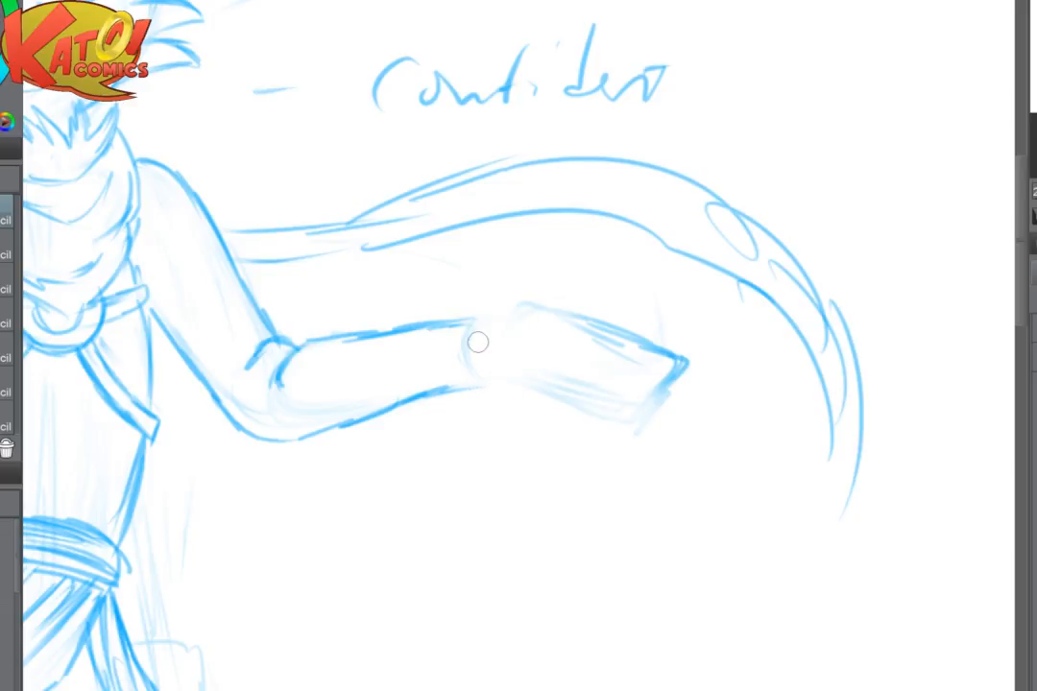
# - Fade the outline of the block hand resting on the hip beside the glove cuff
pyautogui.moveTo(425, 325)
pyautogui.mouseDown()
pyautogui.moveTo(474, 315)
pyautogui.moveTo(866, 371)
pyautogui.moveTo(1036, 322)
pyautogui.mouseUp()
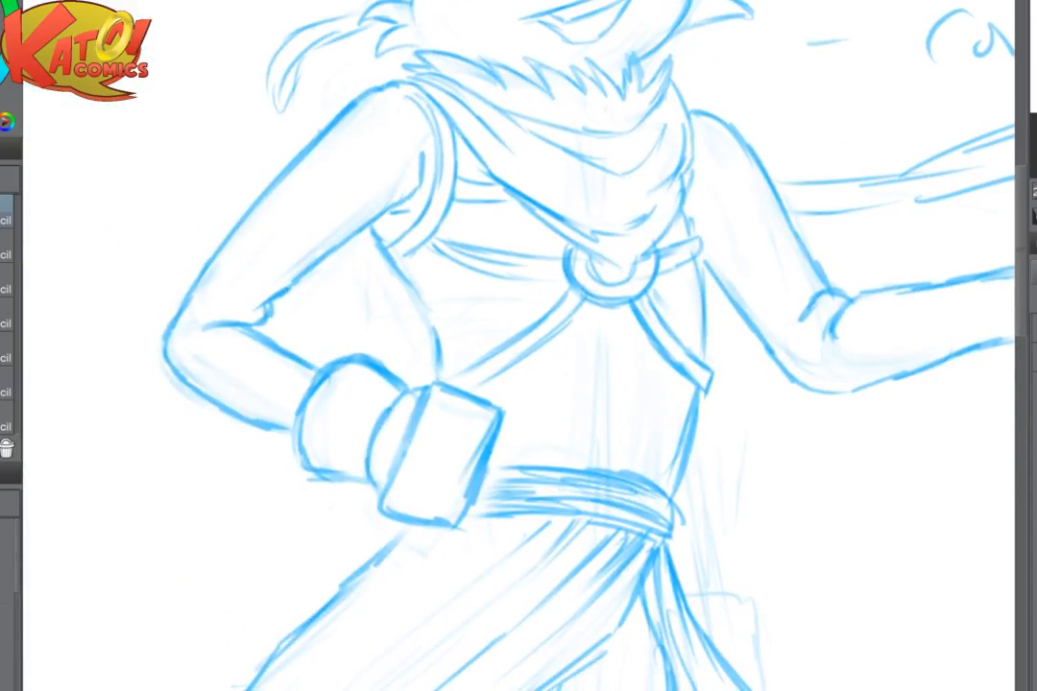
pyautogui.scroll(3, 554, 408)
pyautogui.press('e')
pyautogui.moveTo(308, 355)
pyautogui.mouseDown()
pyautogui.moveTo(324, 424)
pyautogui.moveTo(401, 591)
pyautogui.moveTo(488, 378)
pyautogui.mouseUp()
pyautogui.scroll(-5, 725, 328)
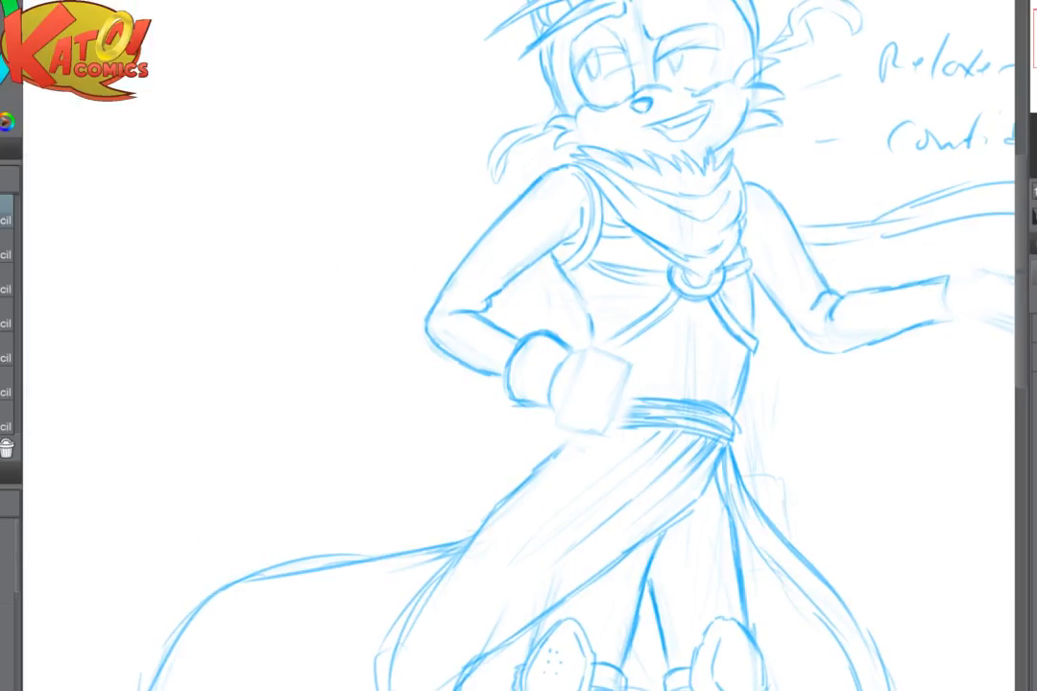
# - Sketch the second tail's upper and lower curves sweeping out from behind the coat on the outstretched-arm side
pyautogui.moveTo(960, 436); pyautogui.dragTo(794, 236)
pyautogui.scroll(-3, 793, 234)
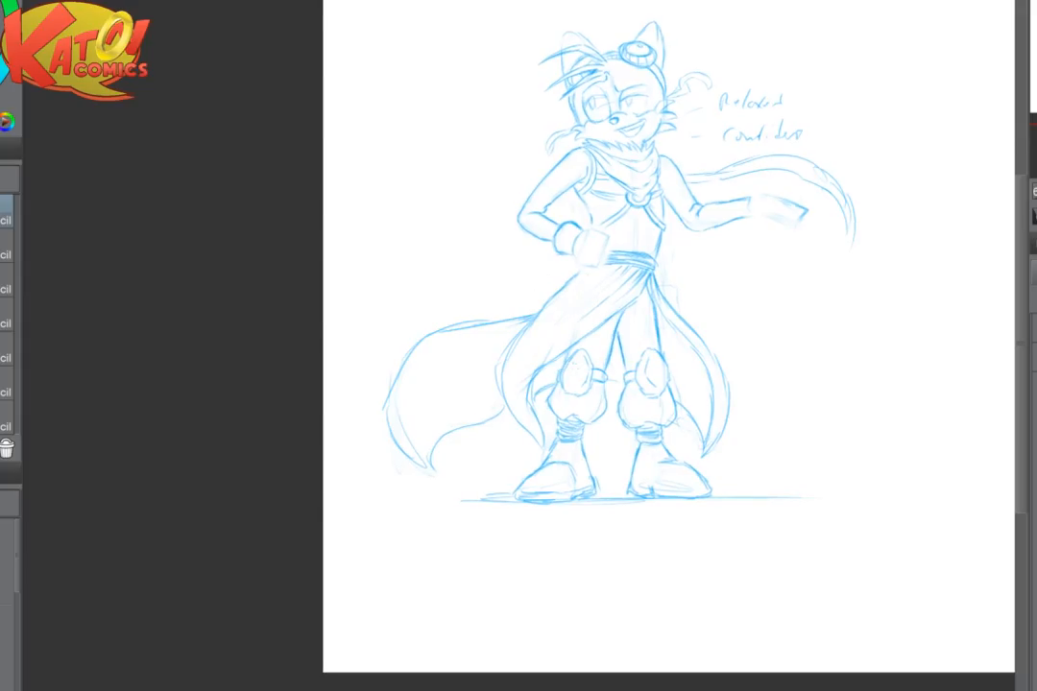
pyautogui.scroll(3, 683, 443)
pyautogui.moveTo(683, 444); pyautogui.dragTo(564, 612)
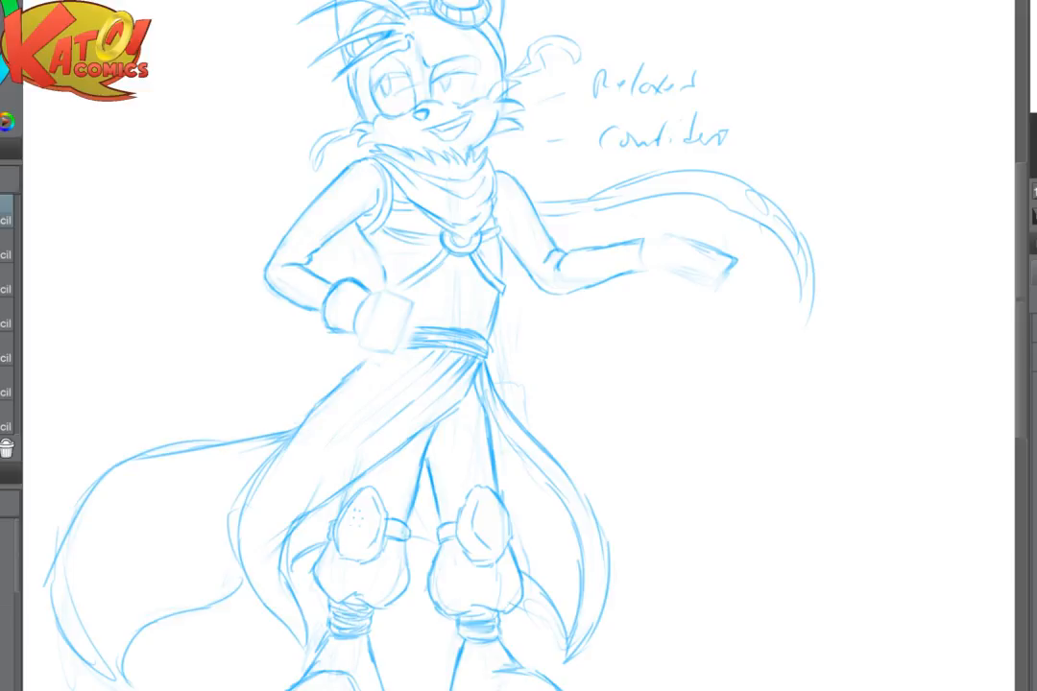
pyautogui.scroll(-3, 519, 346)
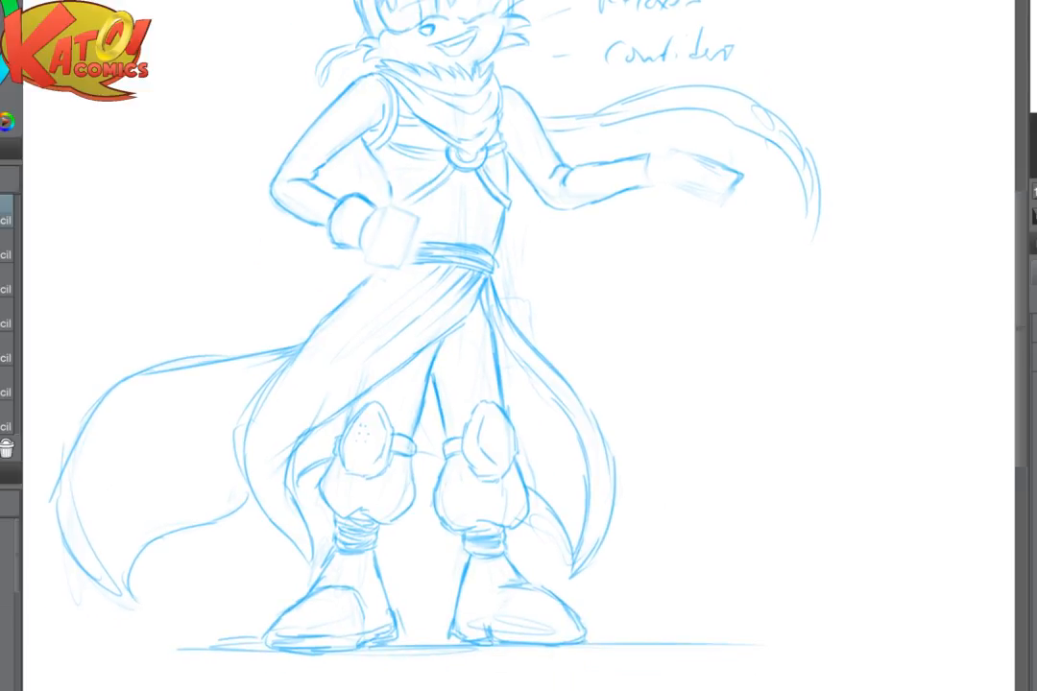
pyautogui.moveTo(576, 317); pyautogui.dragTo(535, 296)
pyautogui.moveTo(469, 323); pyautogui.dragTo(403, 316)
pyautogui.moveTo(363, 277)
pyautogui.mouseDown()
pyautogui.moveTo(548, 428)
pyautogui.moveTo(557, 476)
pyautogui.mouseUp()
pyautogui.moveTo(474, 518); pyautogui.dragTo(523, 559)
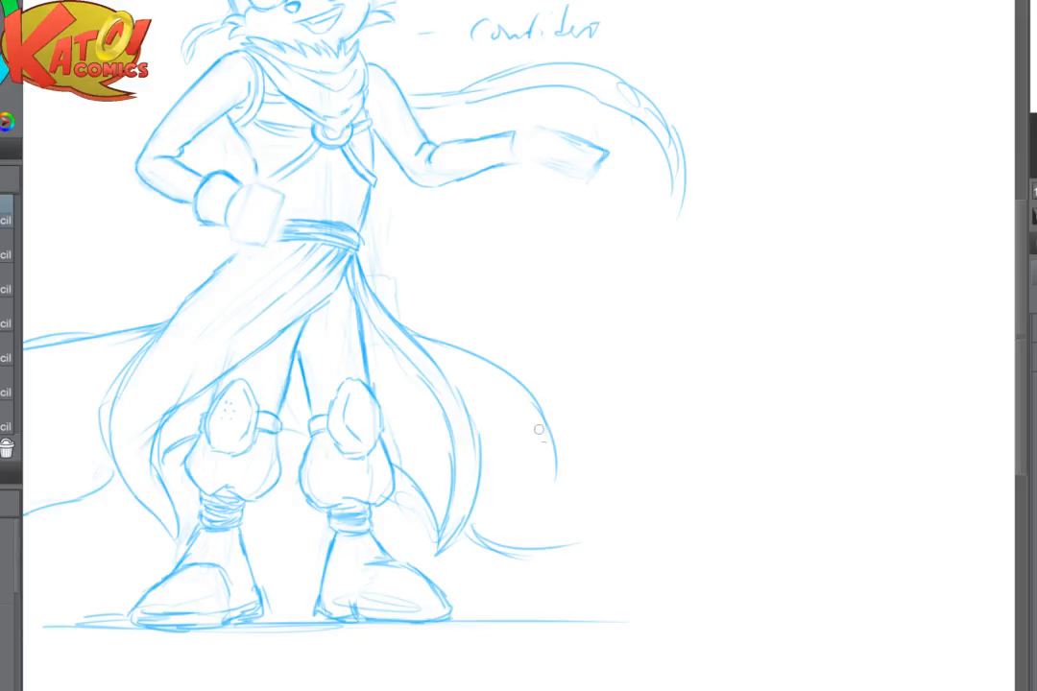
pyautogui.scroll(-3, 570, 496)
pyautogui.scroll(4, 571, 496)
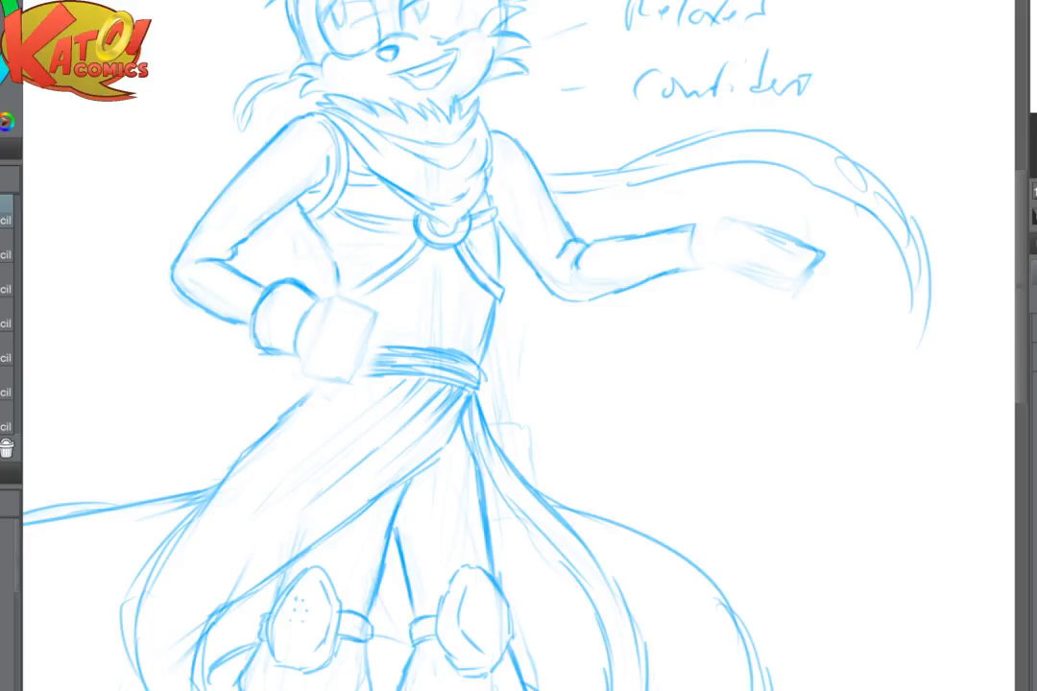
# - Outline the index finger as a rounded block at the top of the fist resting on the hip
pyautogui.scroll(2, 627, 273)
pyautogui.moveTo(384, 317); pyautogui.dragTo(655, 345)
pyautogui.moveTo(332, 304); pyautogui.dragTo(391, 284)
pyautogui.hotkey('ctrl', 'z')
pyautogui.scroll(4, 489, 339)
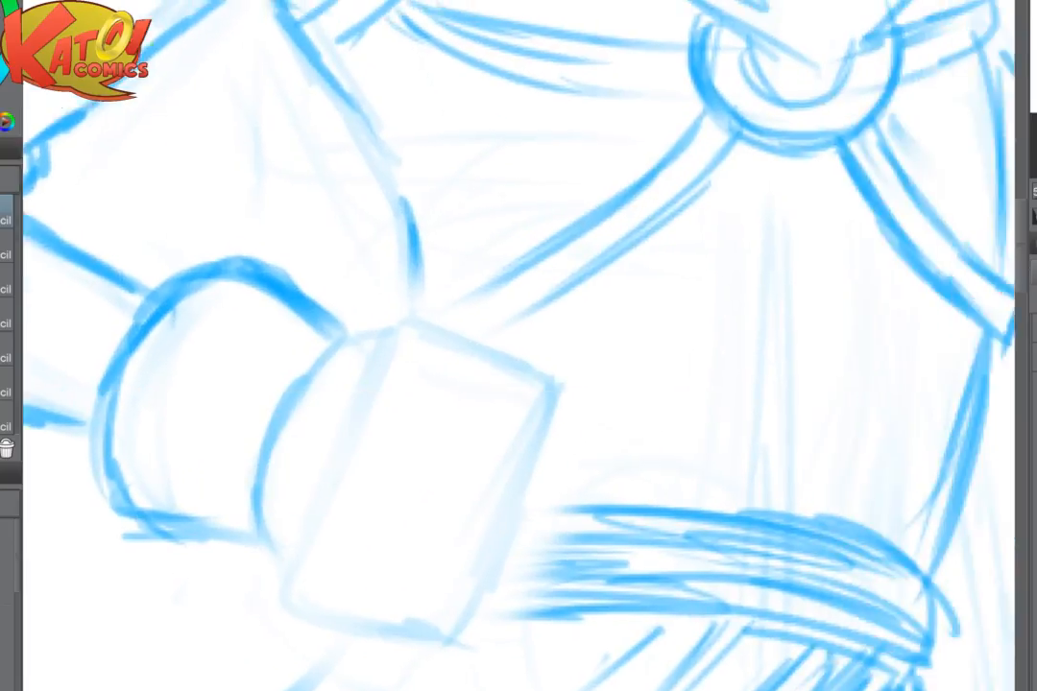
pyautogui.moveTo(576, 346); pyautogui.dragTo(436, 361)
pyautogui.moveTo(242, 333)
pyautogui.mouseDown()
pyautogui.moveTo(224, 376)
pyautogui.moveTo(361, 354)
pyautogui.moveTo(382, 382)
pyautogui.moveTo(384, 413)
pyautogui.mouseUp()
pyautogui.moveTo(235, 402); pyautogui.dragTo(357, 434)
# - Outline the three remaining curled fingers as stacked blocks below the index finger
pyautogui.moveTo(225, 443)
pyautogui.mouseDown()
pyautogui.moveTo(361, 437)
pyautogui.moveTo(365, 490)
pyautogui.moveTo(218, 487)
pyautogui.moveTo(220, 444)
pyautogui.moveTo(201, 497)
pyautogui.mouseUp()
pyautogui.moveTo(236, 511); pyautogui.dragTo(355, 515)
pyautogui.moveTo(240, 443)
pyautogui.mouseDown()
pyautogui.moveTo(204, 497)
pyautogui.moveTo(202, 543)
pyautogui.moveTo(273, 564)
pyautogui.mouseUp()
pyautogui.moveTo(353, 512)
pyautogui.mouseDown()
pyautogui.moveTo(343, 552)
pyautogui.moveTo(232, 567)
pyautogui.mouseUp()
pyautogui.moveTo(196, 566)
pyautogui.mouseDown()
pyautogui.moveTo(190, 604)
pyautogui.moveTo(223, 632)
pyautogui.mouseUp()
pyautogui.moveTo(323, 565)
pyautogui.mouseDown()
pyautogui.moveTo(293, 615)
pyautogui.moveTo(223, 598)
pyautogui.moveTo(227, 635)
pyautogui.mouseUp()
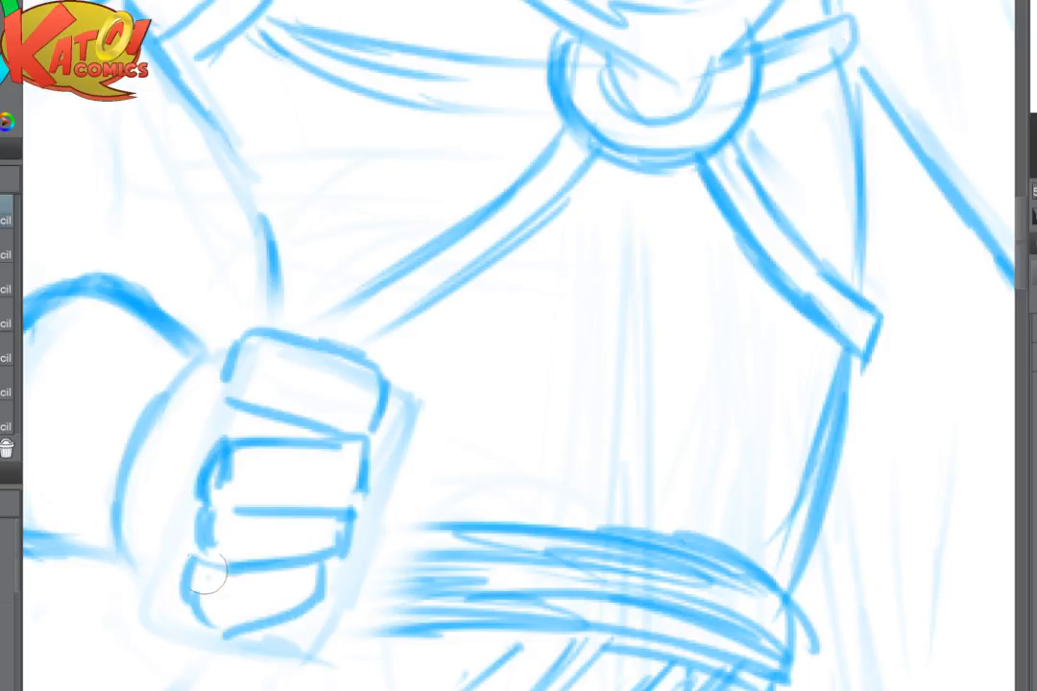
pyautogui.moveTo(205, 574)
pyautogui.mouseDown()
pyautogui.moveTo(215, 626)
pyautogui.moveTo(336, 555)
pyautogui.mouseUp()
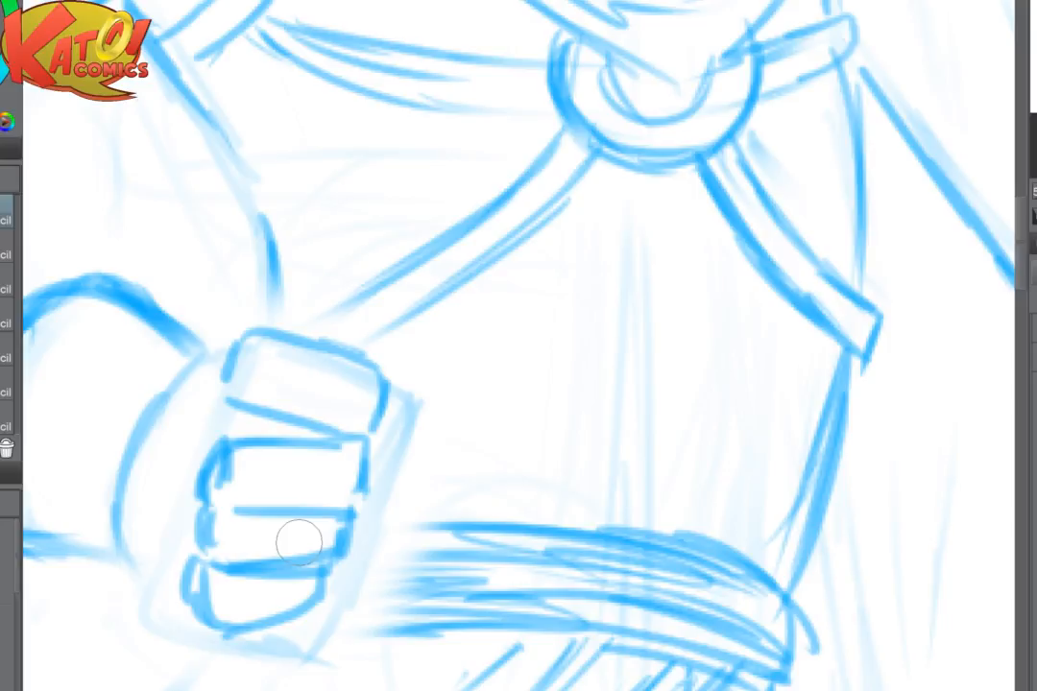
# - Fade the outer ends and lower outlines of the fist's three lower fingers
pyautogui.moveTo(299, 542); pyautogui.dragTo(457, 396)
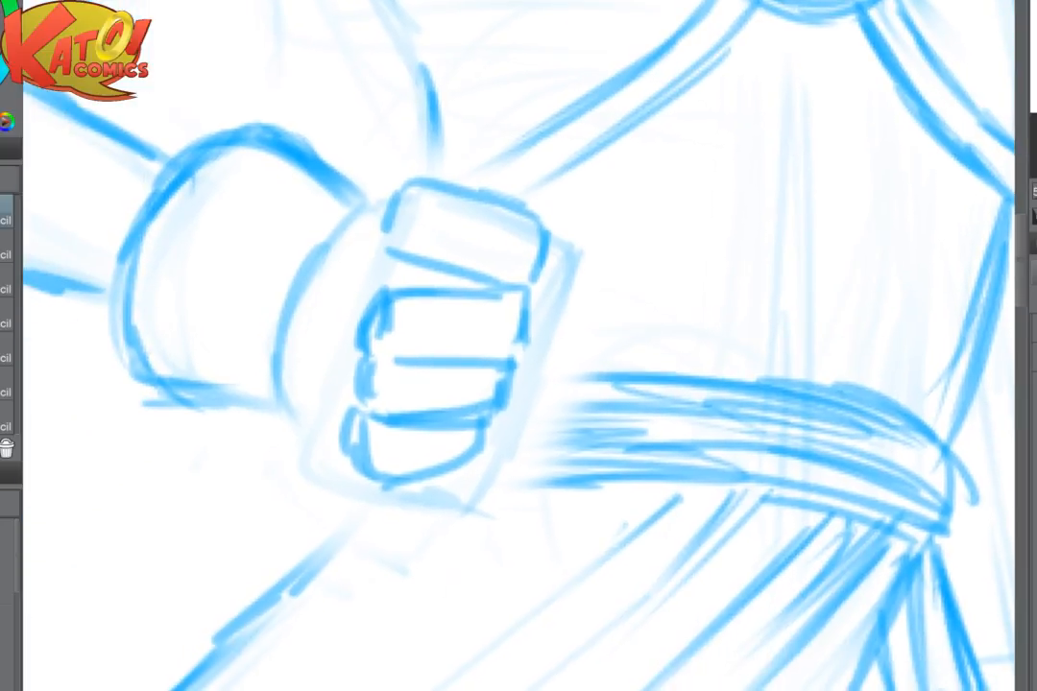
pyautogui.scroll(-3, 586, 480)
pyautogui.scroll(2, 653, 347)
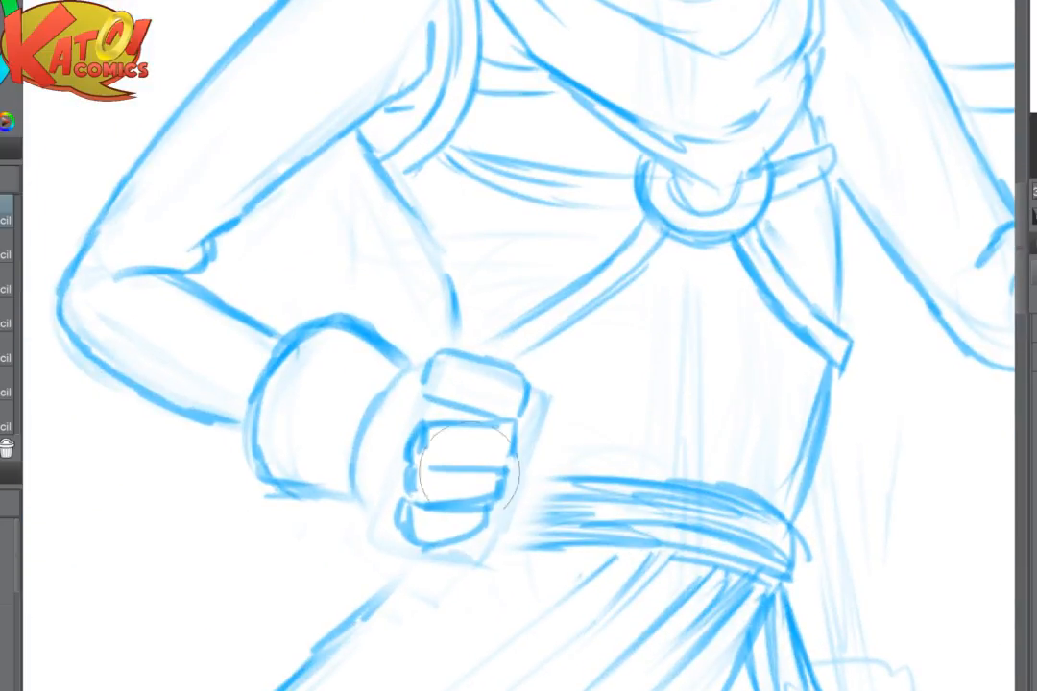
pyautogui.moveTo(539, 425)
pyautogui.mouseDown()
pyautogui.moveTo(515, 450)
pyautogui.moveTo(508, 442)
pyautogui.moveTo(430, 532)
pyautogui.mouseUp()
pyautogui.scroll(1, 579, 445)
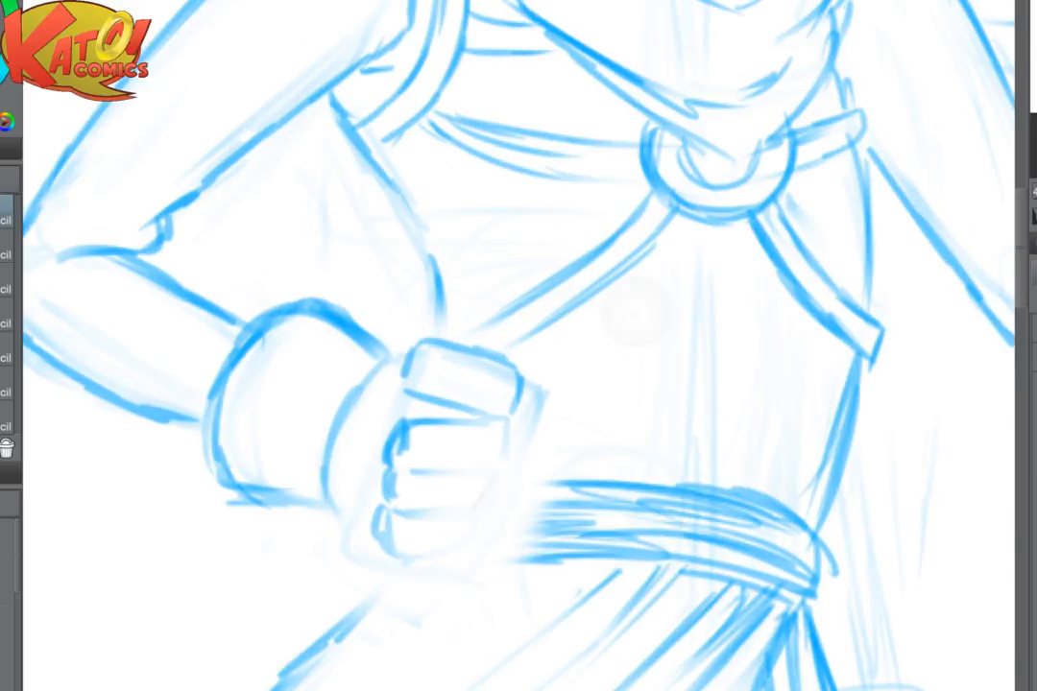
# - In mirrored view, darken the middle finger's top edge and draw its straight outer end
pyautogui.scroll(2, 634, 313)
pyautogui.press('h')
pyautogui.moveTo(637, 432)
pyautogui.mouseDown()
pyautogui.moveTo(519, 264)
pyautogui.moveTo(530, 286)
pyautogui.moveTo(600, 262)
pyautogui.mouseUp()
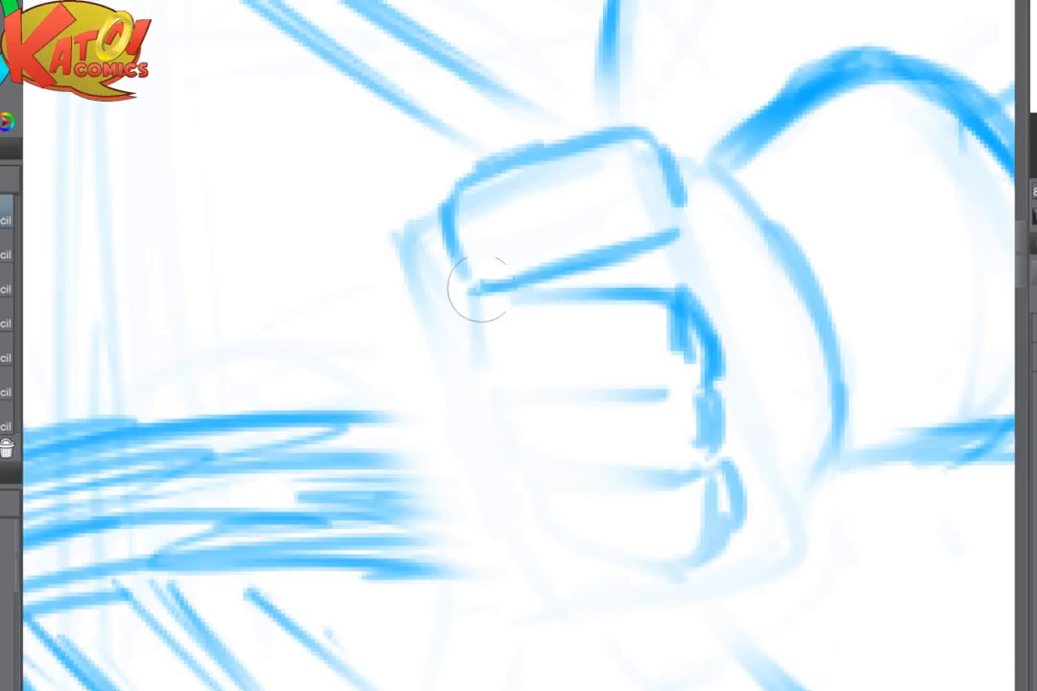
pyautogui.moveTo(479, 289)
pyautogui.mouseDown()
pyautogui.moveTo(614, 252)
pyautogui.moveTo(480, 357)
pyautogui.moveTo(614, 293)
pyautogui.mouseUp()
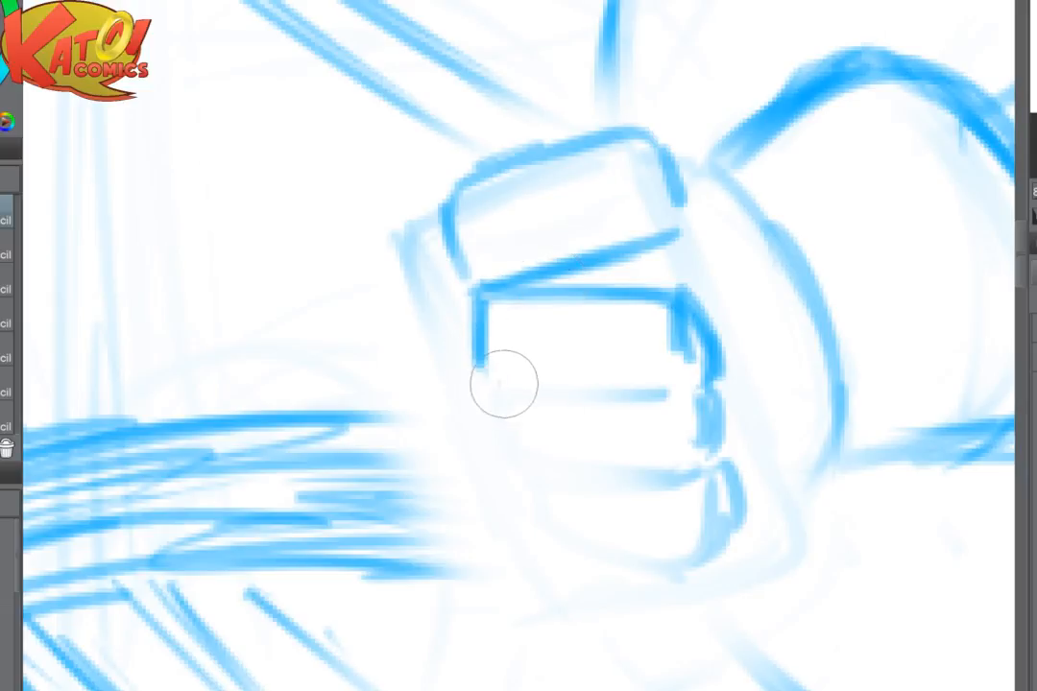
pyautogui.moveTo(495, 384)
pyautogui.mouseDown()
pyautogui.moveTo(653, 400)
pyautogui.moveTo(702, 336)
pyautogui.moveTo(706, 494)
pyautogui.mouseUp()
# - Fade the lower fingers' knuckle ends and redraw the middle finger's lower edge and knuckle side
pyautogui.press('e')
pyautogui.moveTo(706, 480)
pyautogui.mouseDown()
pyautogui.moveTo(632, 497)
pyautogui.moveTo(380, 512)
pyautogui.mouseUp()
pyautogui.moveTo(309, 319)
pyautogui.mouseDown()
pyautogui.moveTo(381, 318)
pyautogui.moveTo(382, 411)
pyautogui.mouseUp()
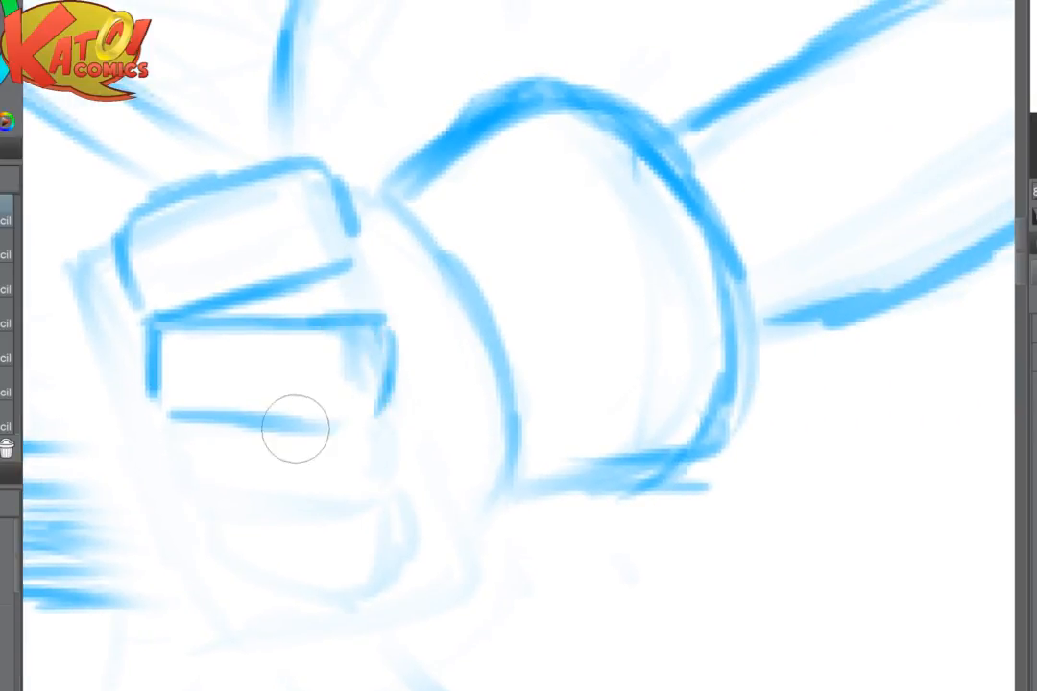
pyautogui.moveTo(295, 428); pyautogui.dragTo(359, 432)
pyautogui.moveTo(384, 373); pyautogui.dragTo(380, 421)
# - Restore the canvas orientation and redraw the ring finger's sides and lower edge beneath the middle finger
pyautogui.press('h')
pyautogui.moveTo(705, 443)
pyautogui.mouseDown()
pyautogui.moveTo(153, 407)
pyautogui.moveTo(126, 423)
pyautogui.moveTo(144, 478)
pyautogui.mouseUp()
pyautogui.moveTo(323, 389); pyautogui.dragTo(320, 449)
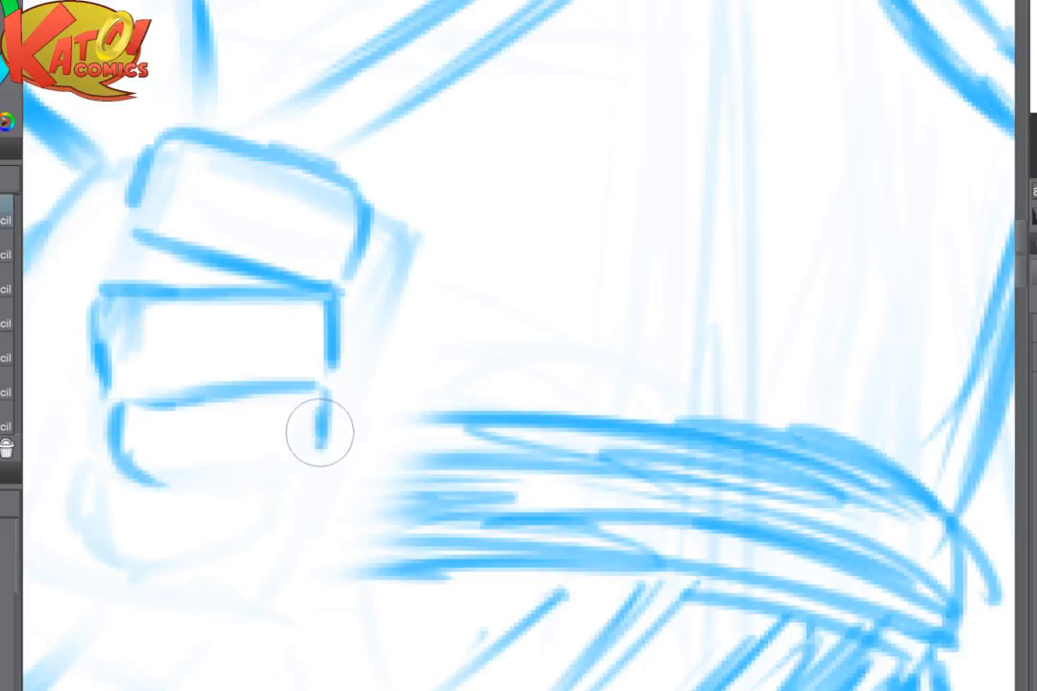
pyautogui.moveTo(154, 479); pyautogui.dragTo(288, 472)
pyautogui.moveTo(327, 394); pyautogui.dragTo(301, 472)
# - Rough in short sides for the little finger, and soften them together with the leftover guide lines
pyautogui.moveTo(132, 483); pyautogui.dragTo(132, 538)
pyautogui.moveTo(144, 482); pyautogui.dragTo(160, 541)
pyautogui.moveTo(266, 477)
pyautogui.mouseDown()
pyautogui.moveTo(256, 542)
pyautogui.moveTo(306, 469)
pyautogui.mouseUp()
pyautogui.press('e')
pyautogui.moveTo(194, 535); pyautogui.dragTo(372, 442)
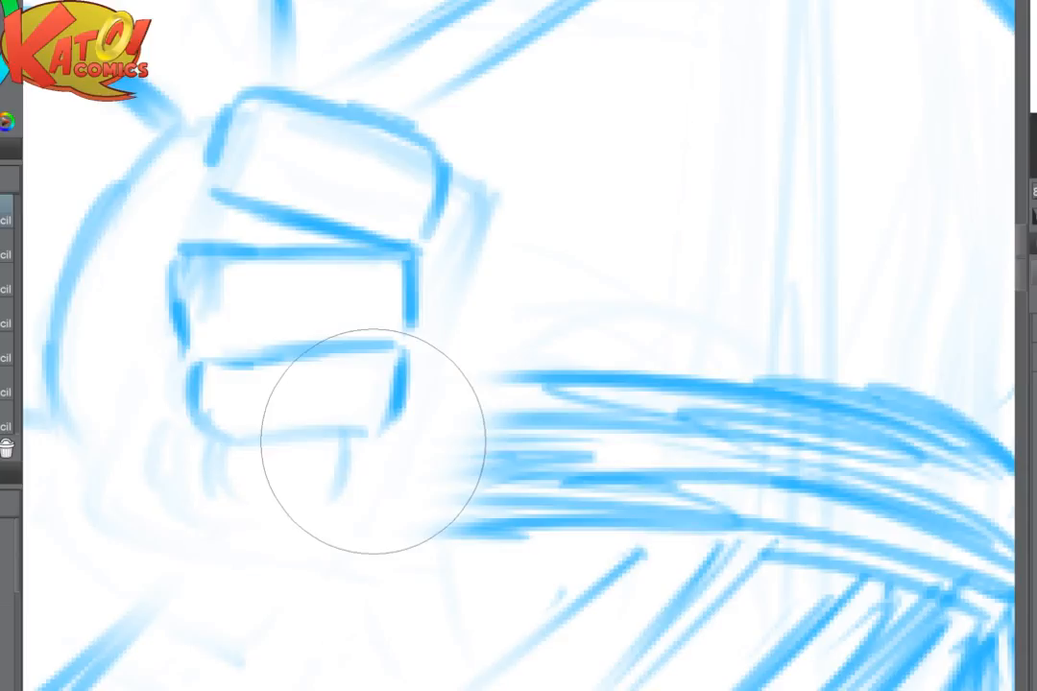
pyautogui.moveTo(276, 499); pyautogui.dragTo(275, 426)
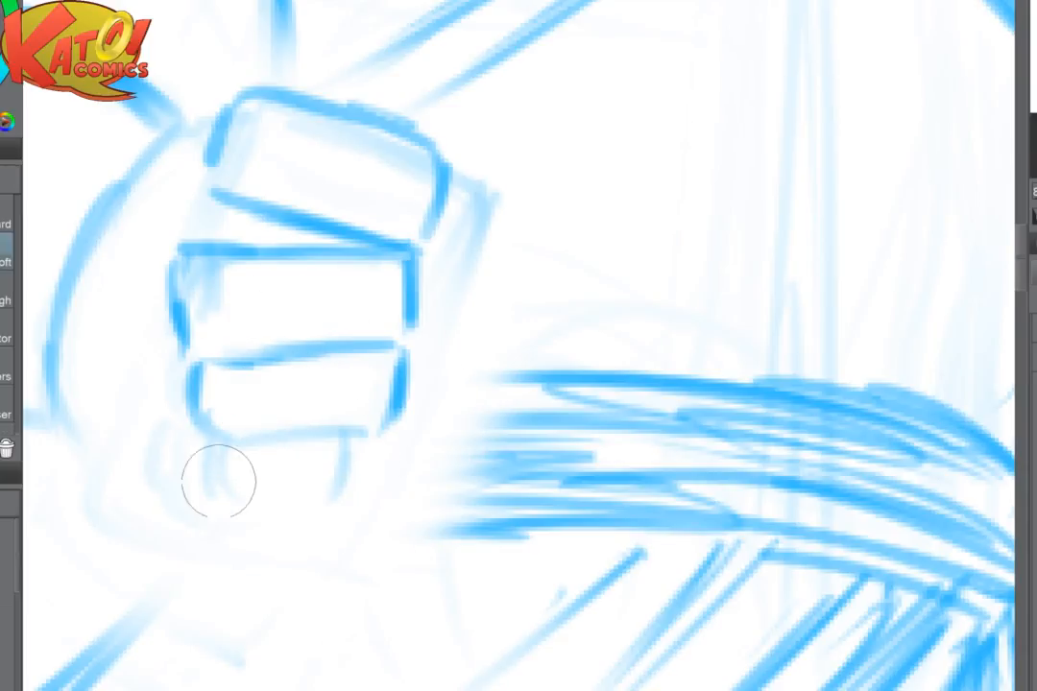
pyautogui.moveTo(218, 481); pyautogui.dragTo(341, 467)
# - Darken the ring finger's outline and draw a smaller, rounded little finger below it
pyautogui.press('p')
pyautogui.moveTo(200, 363)
pyautogui.mouseDown()
pyautogui.moveTo(204, 416)
pyautogui.moveTo(356, 435)
pyautogui.moveTo(392, 419)
pyautogui.mouseUp()
pyautogui.moveTo(214, 443); pyautogui.dragTo(205, 495)
pyautogui.moveTo(296, 447)
pyautogui.mouseDown()
pyautogui.moveTo(328, 461)
pyautogui.moveTo(325, 451)
pyautogui.moveTo(296, 454)
pyautogui.moveTo(330, 420)
pyautogui.moveTo(304, 461)
pyautogui.moveTo(288, 446)
pyautogui.moveTo(333, 467)
pyautogui.mouseUp()
pyautogui.moveTo(229, 453)
pyautogui.mouseDown()
pyautogui.moveTo(208, 498)
pyautogui.moveTo(225, 513)
pyautogui.moveTo(337, 489)
pyautogui.moveTo(333, 508)
pyautogui.moveTo(293, 527)
pyautogui.moveTo(324, 518)
pyautogui.mouseUp()
pyautogui.hotkey('ctrl', '-')
pyautogui.hotkey('ctrl', '-')
pyautogui.hotkey('ctrl', '-')
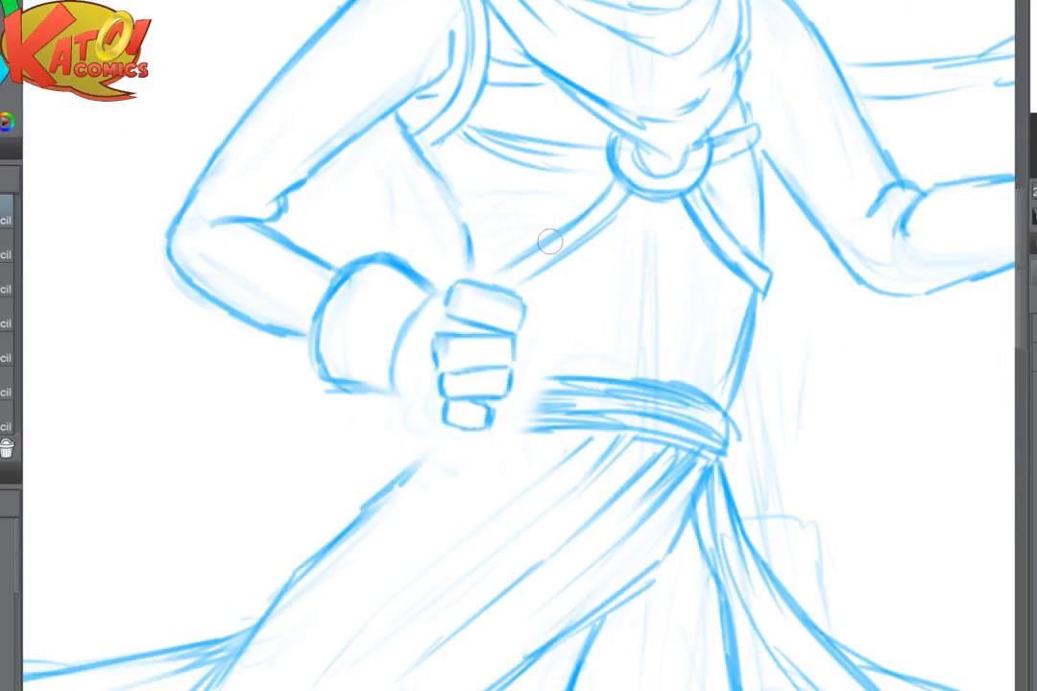
pyautogui.hotkey('ctrl', '+')
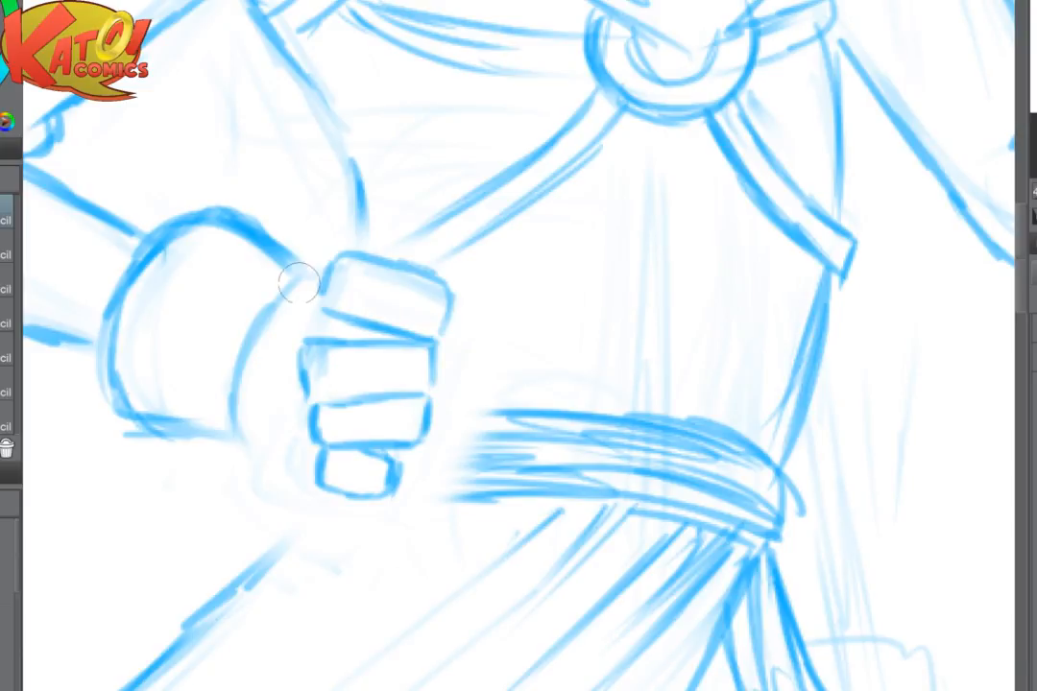
# - Fade the glove cuff's edge beside the fist and draw small curved knuckle marks behind the fingers
pyautogui.moveTo(297, 289)
pyautogui.mouseDown()
pyautogui.moveTo(308, 261)
pyautogui.moveTo(297, 270)
pyautogui.moveTo(298, 301)
pyautogui.moveTo(333, 267)
pyautogui.mouseUp()
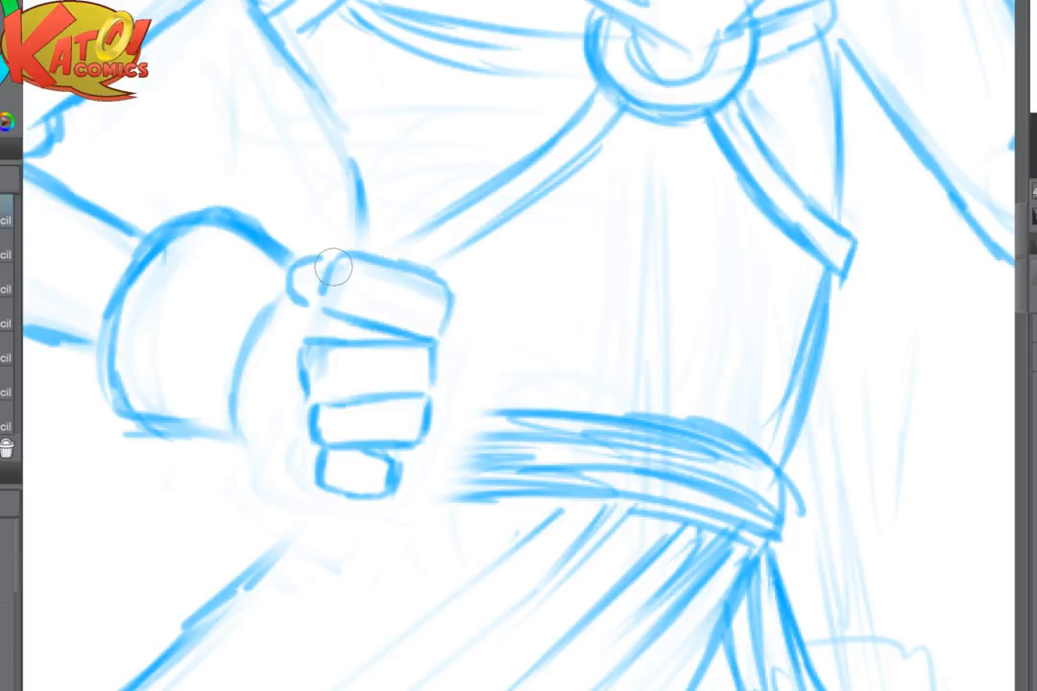
pyautogui.press('e')
pyautogui.moveTo(260, 325)
pyautogui.mouseDown()
pyautogui.moveTo(256, 367)
pyautogui.moveTo(272, 246)
pyautogui.moveTo(279, 286)
pyautogui.moveTo(291, 290)
pyautogui.moveTo(286, 316)
pyautogui.moveTo(311, 276)
pyautogui.mouseUp()
pyautogui.press('p')
pyautogui.moveTo(309, 344); pyautogui.dragTo(318, 402)
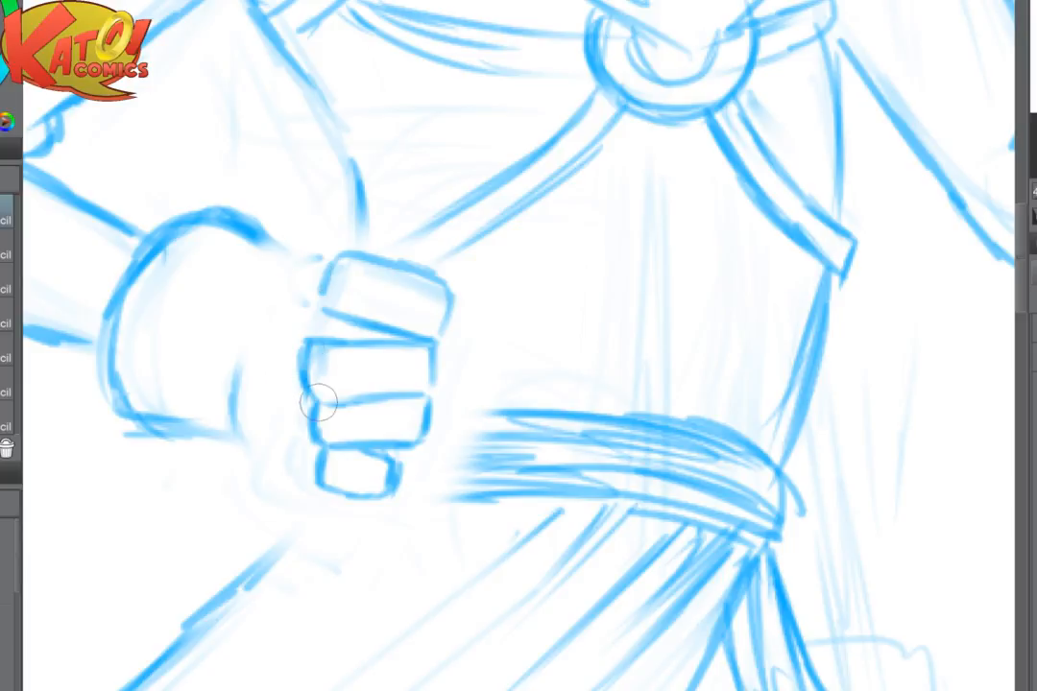
pyautogui.moveTo(285, 344)
pyautogui.mouseDown()
pyautogui.moveTo(280, 439)
pyautogui.moveTo(301, 477)
pyautogui.mouseUp()
# - Draw the upper curve of the back of the hand around the index knuckle
pyautogui.scroll(-5, 582, 387)
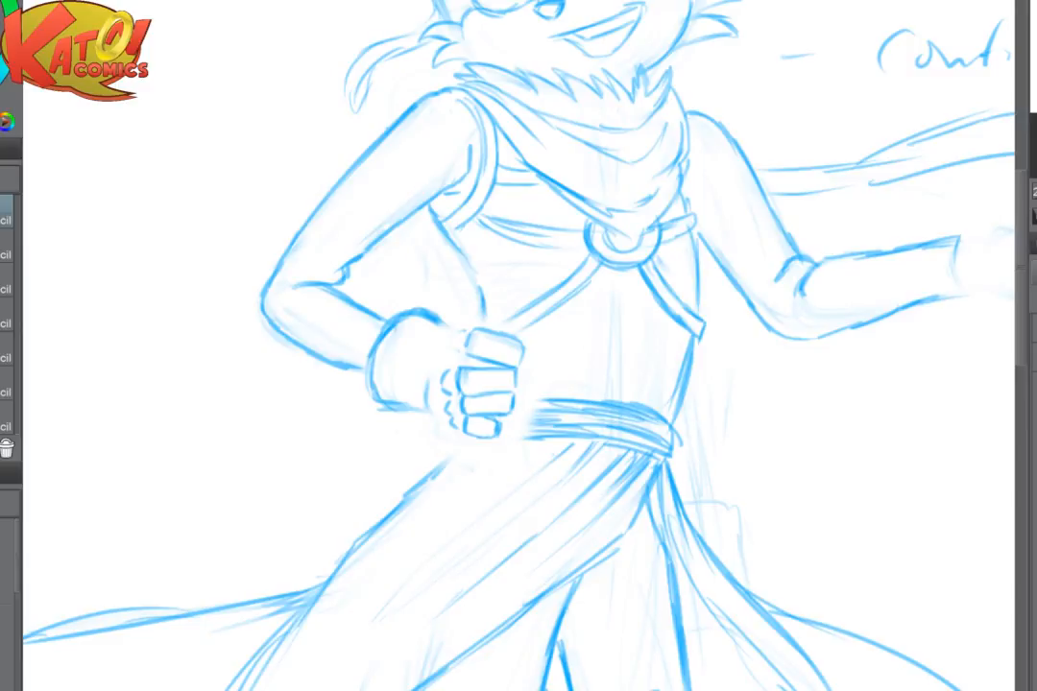
pyautogui.scroll(-3, 661, 350)
pyautogui.keyDown('space'); pyautogui.moveTo(660, 351); pyautogui.dragTo(498, 253); pyautogui.keyUp('space')
pyautogui.scroll(-2, 660, 354)
pyautogui.scroll(2, 605, 278)
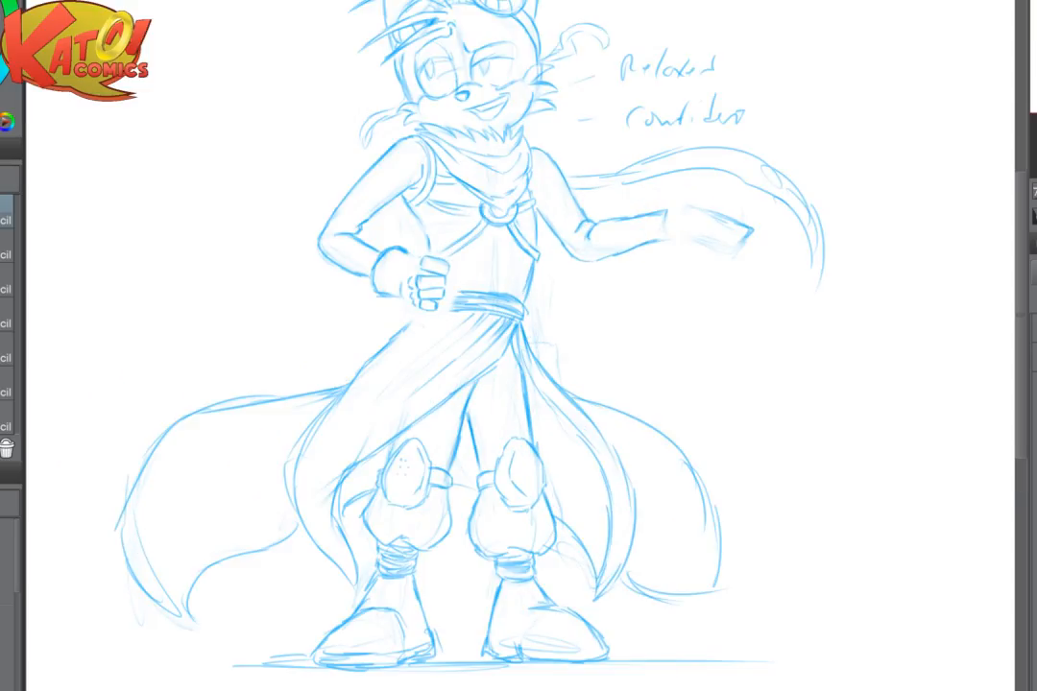
pyautogui.scroll(5, 912, 518)
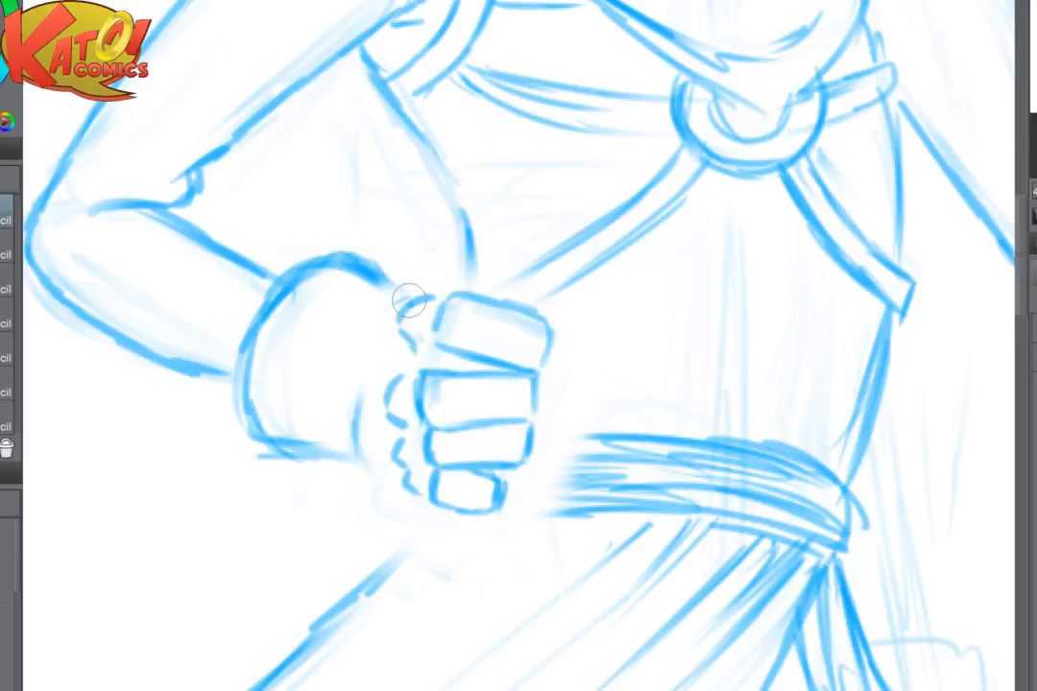
pyautogui.moveTo(408, 299)
pyautogui.mouseDown()
pyautogui.moveTo(382, 315)
pyautogui.moveTo(359, 374)
pyautogui.mouseUp()
pyautogui.moveTo(374, 288)
pyautogui.mouseDown()
pyautogui.moveTo(410, 277)
pyautogui.moveTo(381, 288)
pyautogui.mouseUp()
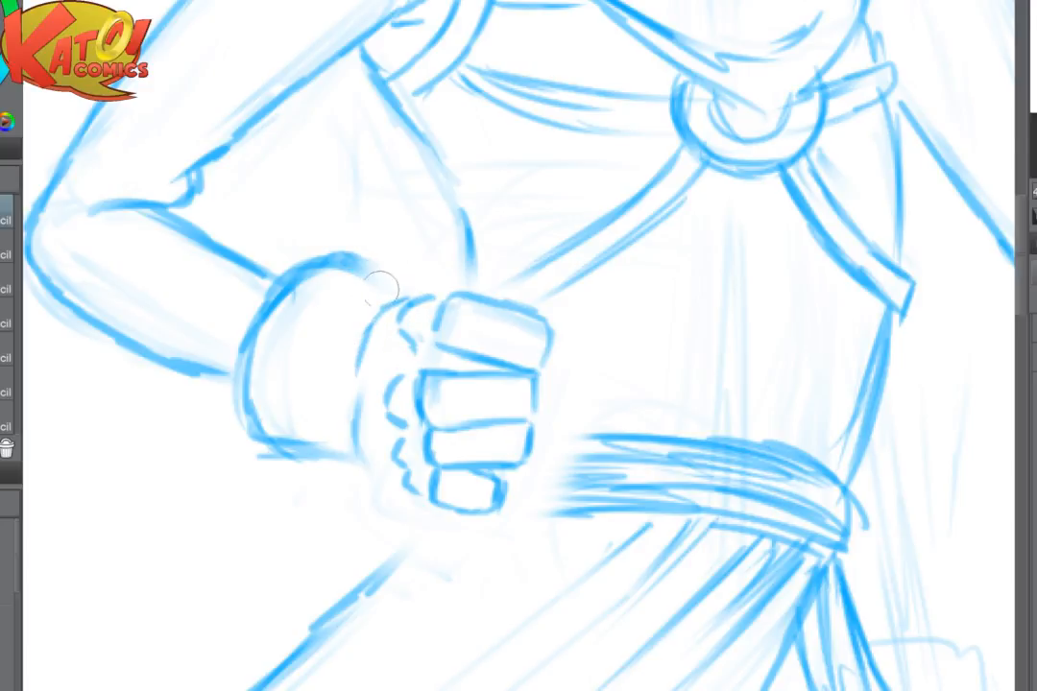
pyautogui.moveTo(465, 264)
pyautogui.mouseDown()
pyautogui.moveTo(392, 291)
pyautogui.moveTo(363, 353)
pyautogui.mouseUp()
# - Darken the torso's side contour down to the fist and complete the back-of-hand curve to the little finger
pyautogui.moveTo(466, 240); pyautogui.dragTo(467, 290)
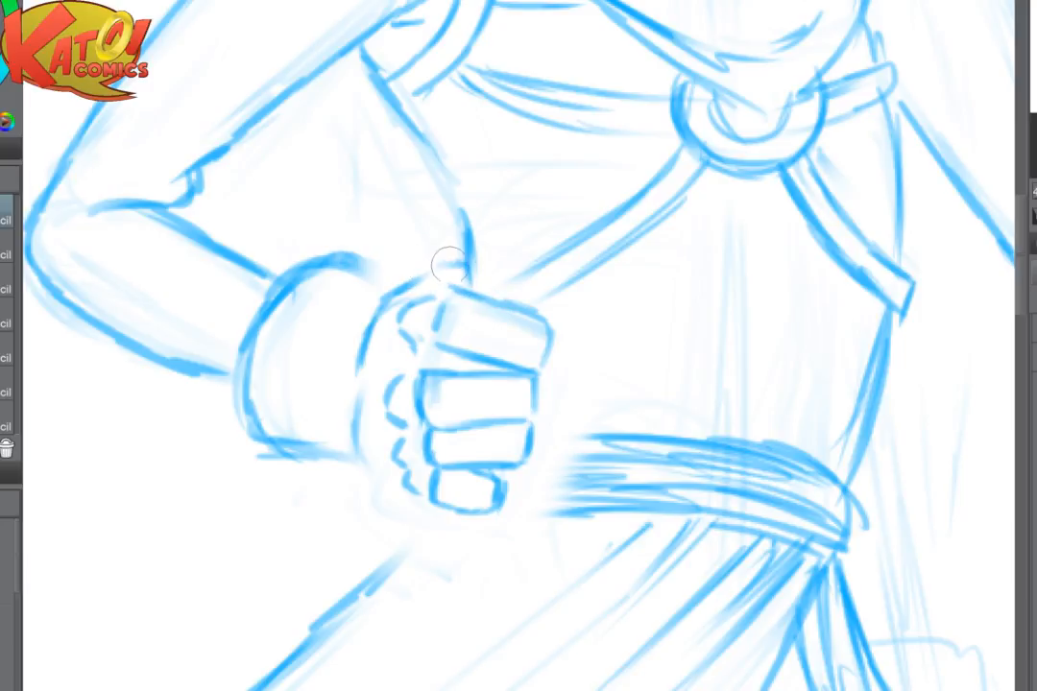
pyautogui.moveTo(421, 140); pyautogui.dragTo(466, 228)
pyautogui.moveTo(424, 276); pyautogui.dragTo(473, 272)
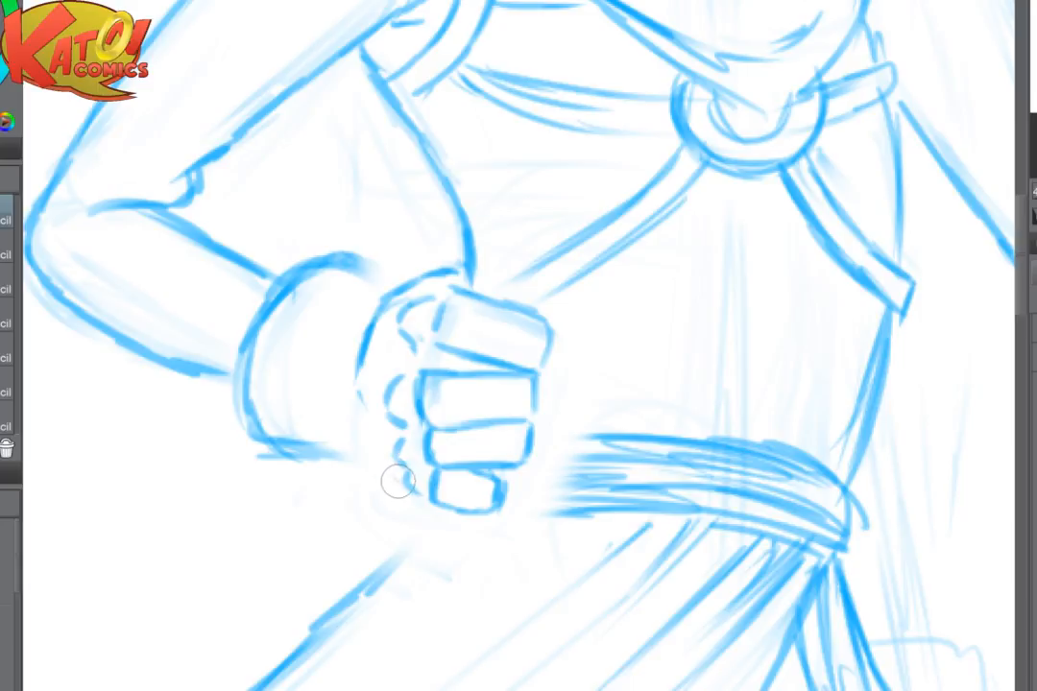
pyautogui.moveTo(413, 492)
pyautogui.mouseDown()
pyautogui.moveTo(363, 442)
pyautogui.moveTo(364, 334)
pyautogui.mouseUp()
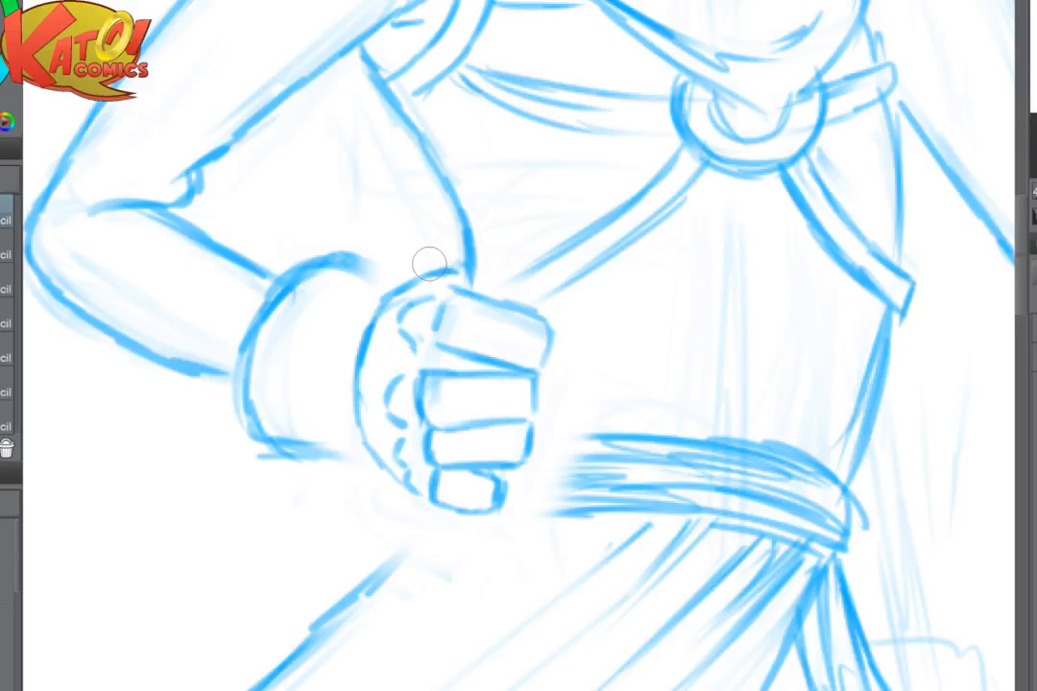
# - Mirror the view and fade the old glove cuff outline between the fist and the forearm
pyautogui.press('h')
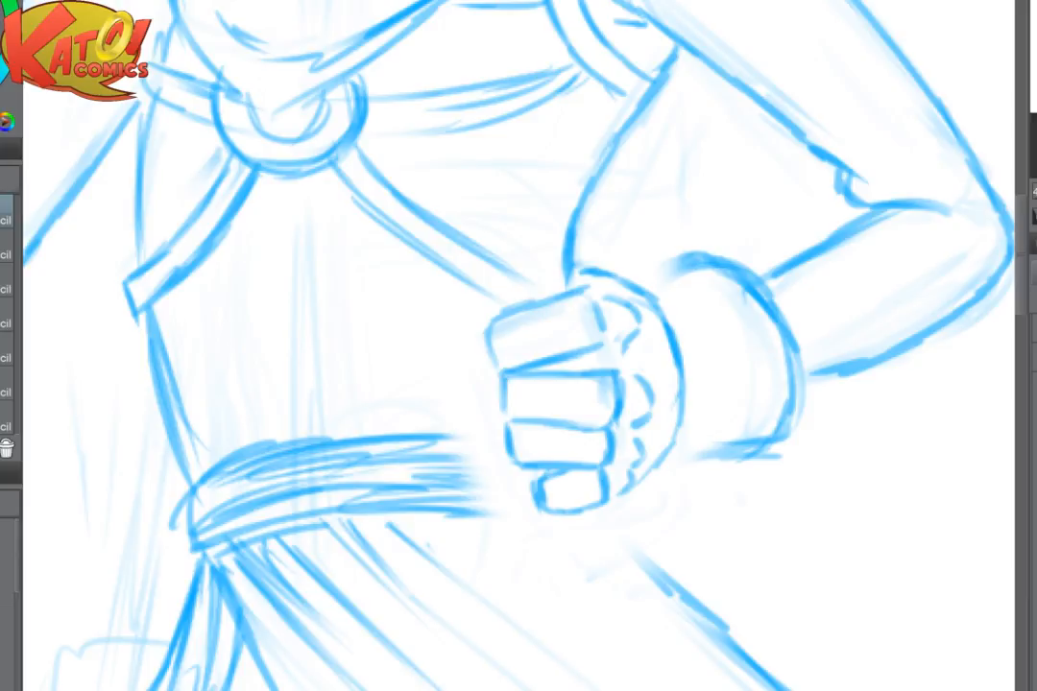
pyautogui.moveTo(615, 326); pyautogui.dragTo(434, 372)
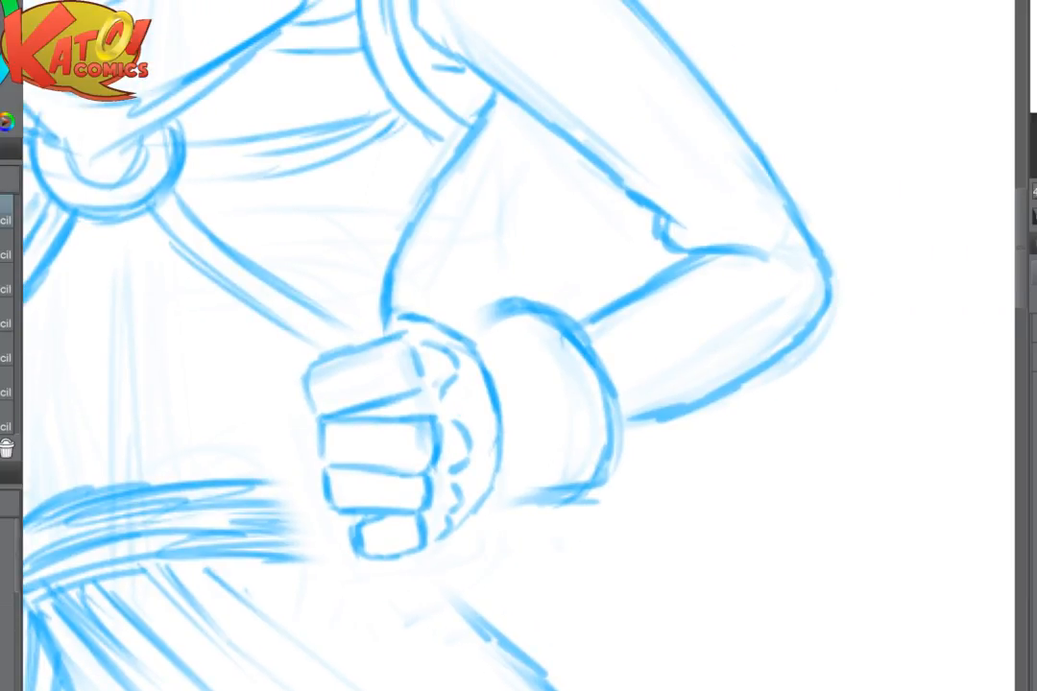
pyautogui.scroll(2, 635, 358)
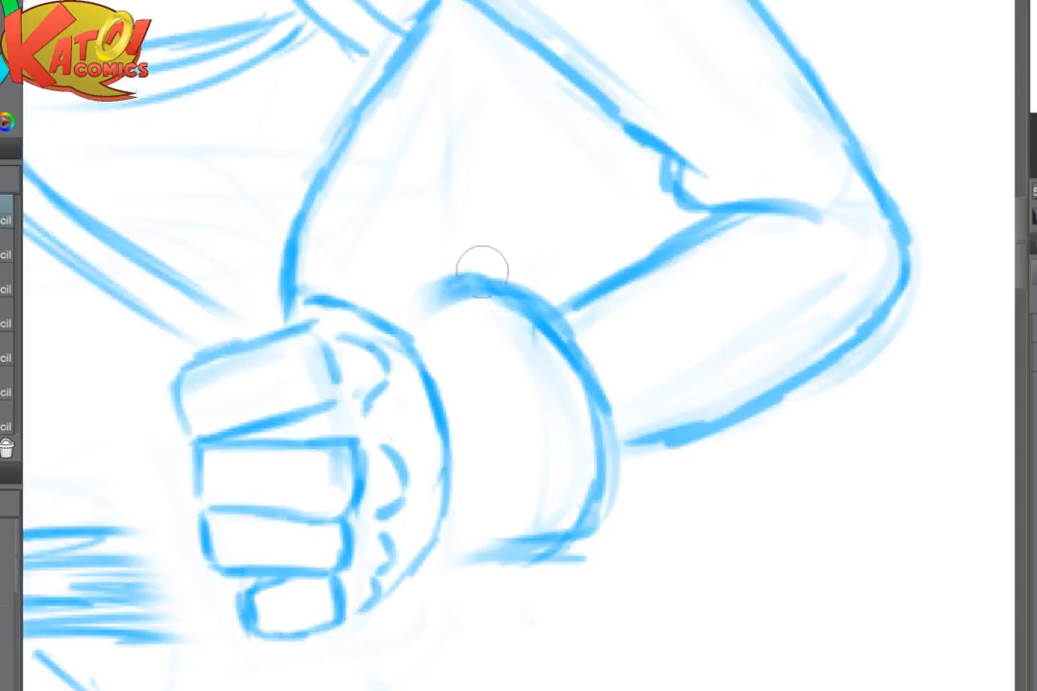
pyautogui.hotkey('ctrl', 'z')
pyautogui.hotkey('ctrl', 'z')
pyautogui.press('e')
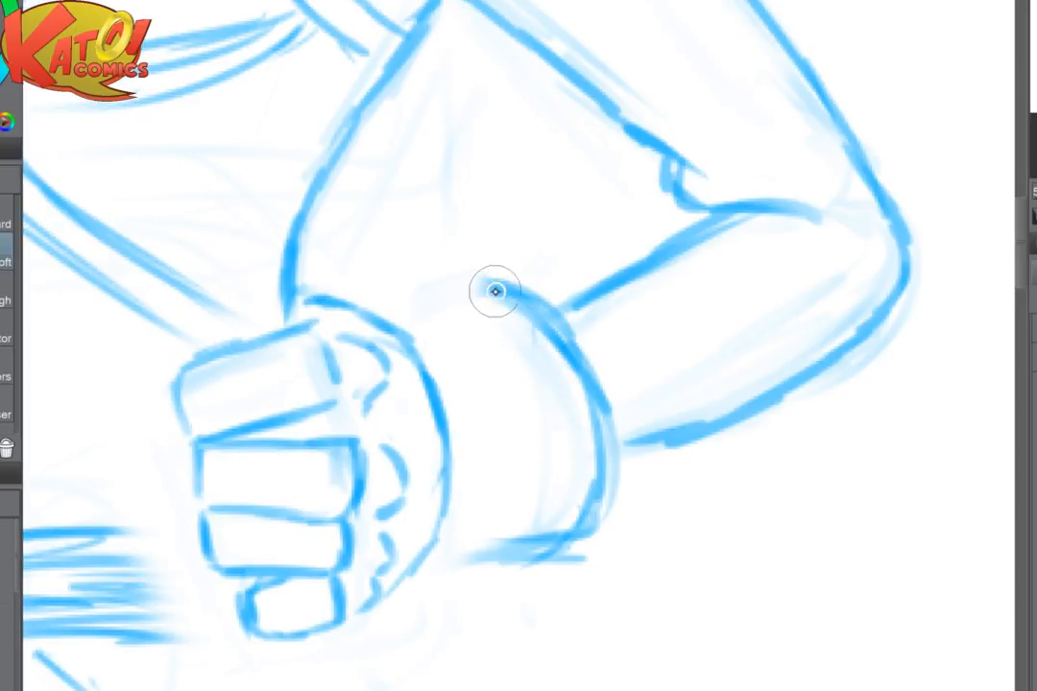
pyautogui.moveTo(486, 282)
pyautogui.mouseDown()
pyautogui.moveTo(593, 517)
pyautogui.moveTo(536, 291)
pyautogui.moveTo(589, 482)
pyautogui.moveTo(506, 579)
pyautogui.moveTo(484, 523)
pyautogui.mouseUp()
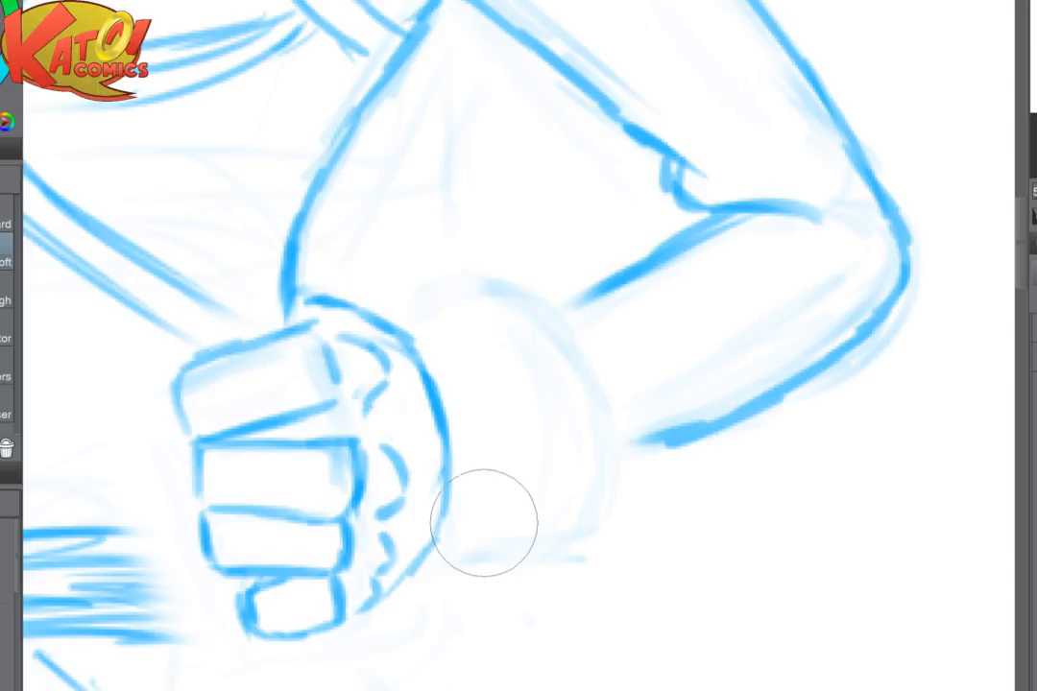
# - Redraw the glove cuff's outer outline with pencil strokes between the fist and the forearm
pyautogui.press('p')
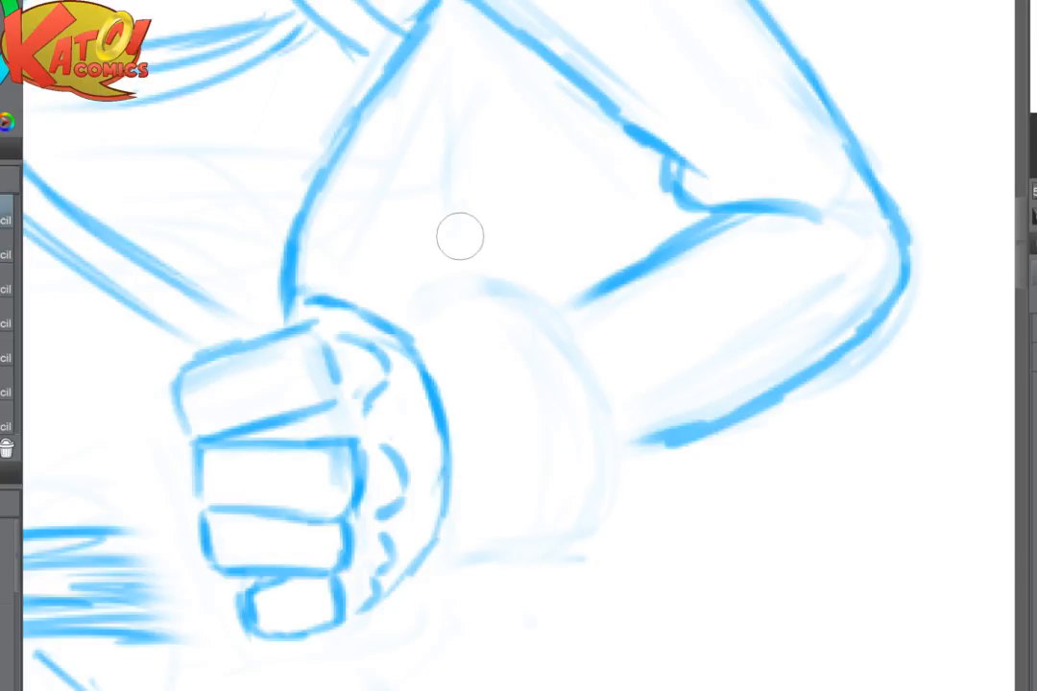
pyautogui.moveTo(374, 308)
pyautogui.mouseDown()
pyautogui.moveTo(442, 278)
pyautogui.moveTo(567, 350)
pyautogui.mouseUp()
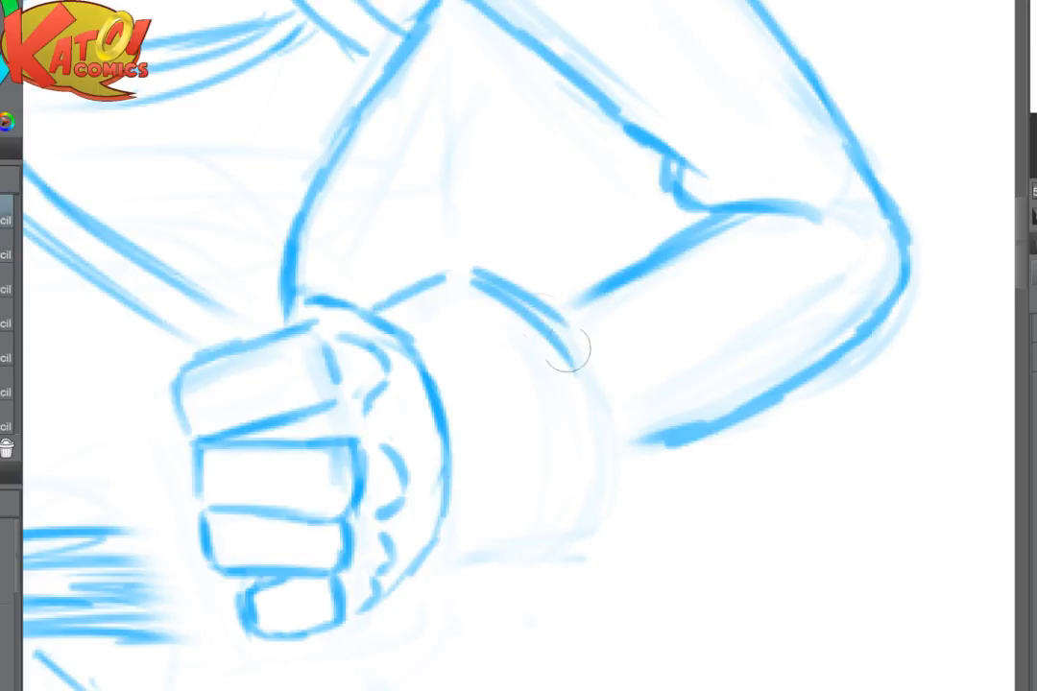
pyautogui.moveTo(500, 284)
pyautogui.mouseDown()
pyautogui.moveTo(596, 384)
pyautogui.moveTo(598, 521)
pyautogui.moveTo(586, 546)
pyautogui.mouseUp()
pyautogui.moveTo(450, 574); pyautogui.dragTo(516, 576)
pyautogui.moveTo(429, 573); pyautogui.dragTo(607, 520)
pyautogui.moveTo(546, 574)
pyautogui.mouseDown()
pyautogui.moveTo(611, 526)
pyautogui.moveTo(650, 471)
pyautogui.mouseUp()
pyautogui.moveTo(615, 460); pyautogui.dragTo(683, 440)
# - Draw the cuff's inner rim line along its forearm edge and strengthen the curve with the canvas view mirrored
pyautogui.moveTo(441, 305)
pyautogui.mouseDown()
pyautogui.moveTo(514, 346)
pyautogui.moveTo(575, 445)
pyautogui.moveTo(574, 471)
pyautogui.mouseUp()
pyautogui.moveTo(508, 332); pyautogui.dragTo(578, 478)
pyautogui.press('h')
pyautogui.moveTo(480, 337); pyautogui.dragTo(305, 345)
pyautogui.moveTo(276, 288)
pyautogui.mouseDown()
pyautogui.moveTo(308, 469)
pyautogui.moveTo(312, 438)
pyautogui.mouseUp()
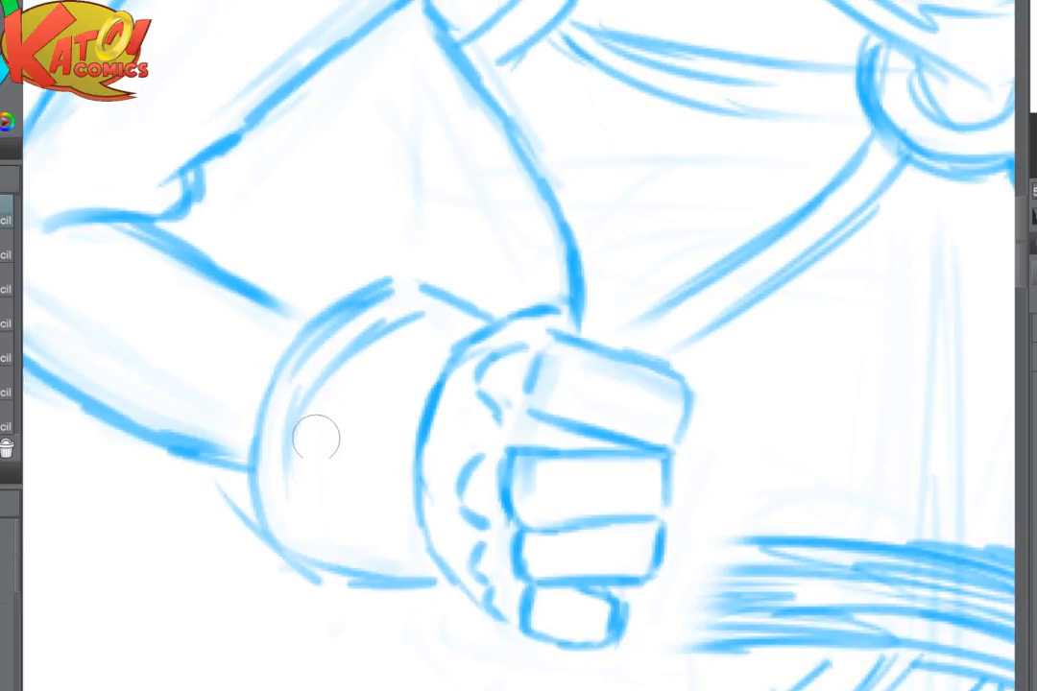
pyautogui.moveTo(287, 480); pyautogui.dragTo(305, 531)
pyautogui.moveTo(286, 472); pyautogui.dragTo(306, 411)
pyautogui.moveTo(405, 280)
pyautogui.mouseDown()
pyautogui.moveTo(264, 452)
pyautogui.moveTo(271, 542)
pyautogui.moveTo(423, 574)
pyautogui.mouseUp()
# - Extend the hip contour of the skirt up to the underside of the fist
pyautogui.scroll(-3, 614, 401)
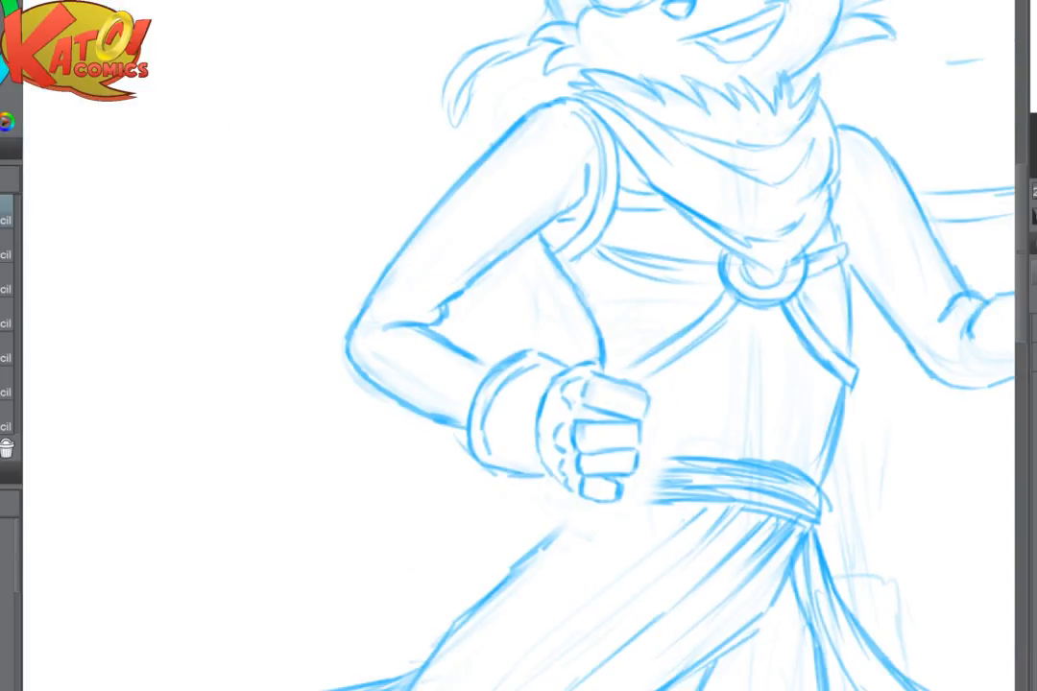
pyautogui.moveTo(615, 402); pyautogui.dragTo(329, 282)
pyautogui.moveTo(286, 387); pyautogui.dragTo(223, 449)
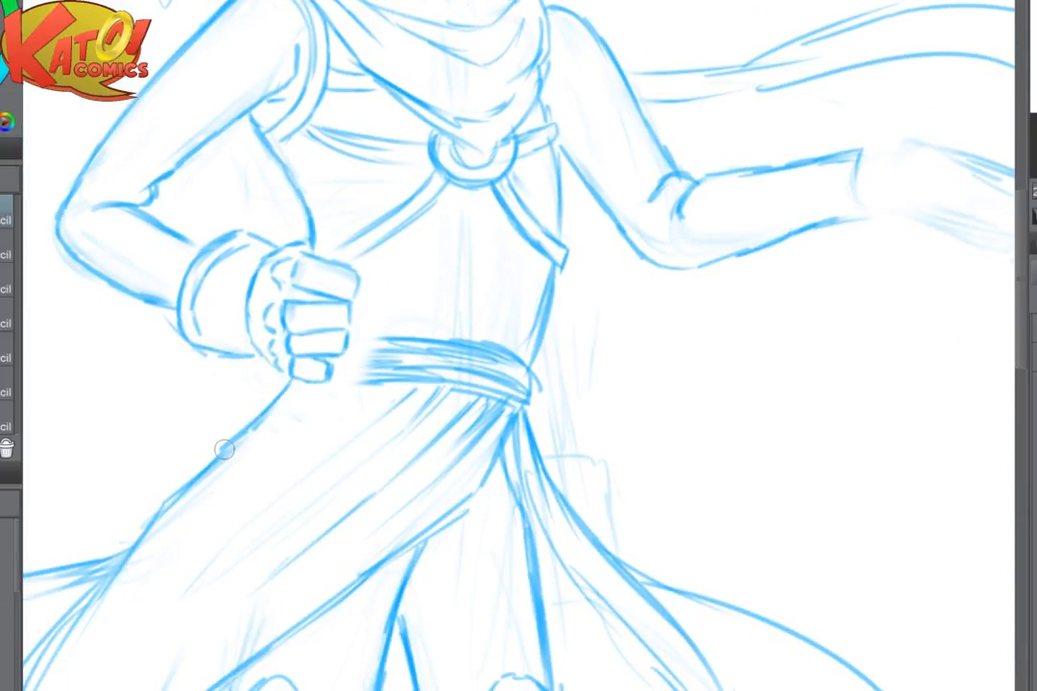
# - Fade the block-shaped placeholder of the outstretched hand to a light guide
pyautogui.scroll(-1, 623, 327)
pyautogui.moveTo(622, 326); pyautogui.dragTo(418, 471)
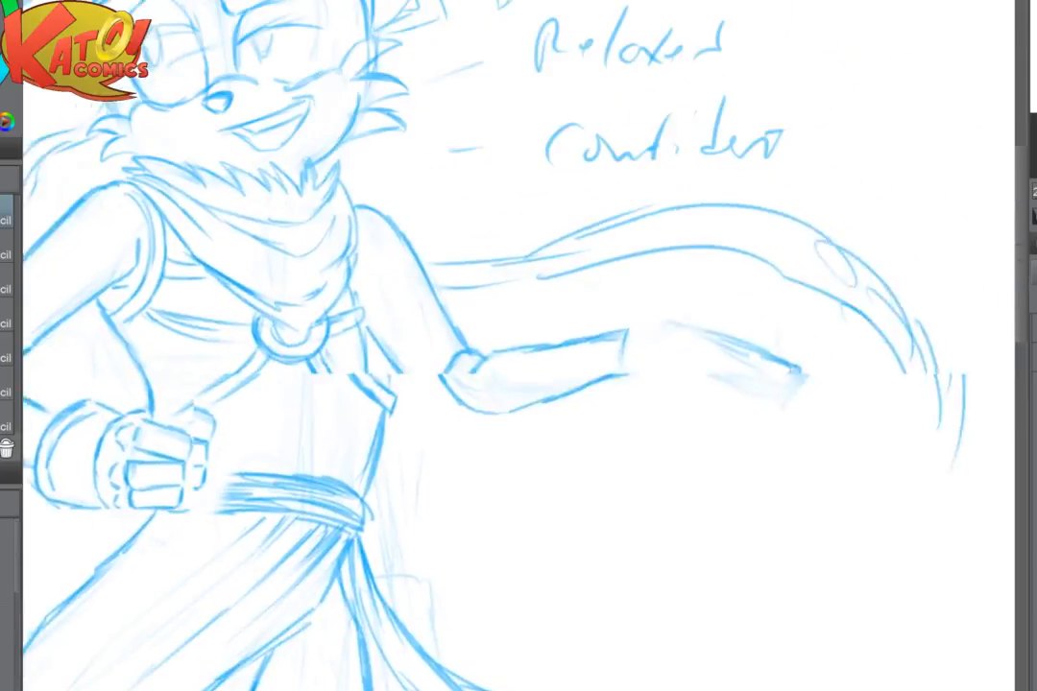
pyautogui.scroll(-3, 581, 480)
pyautogui.moveTo(581, 480); pyautogui.dragTo(606, 349)
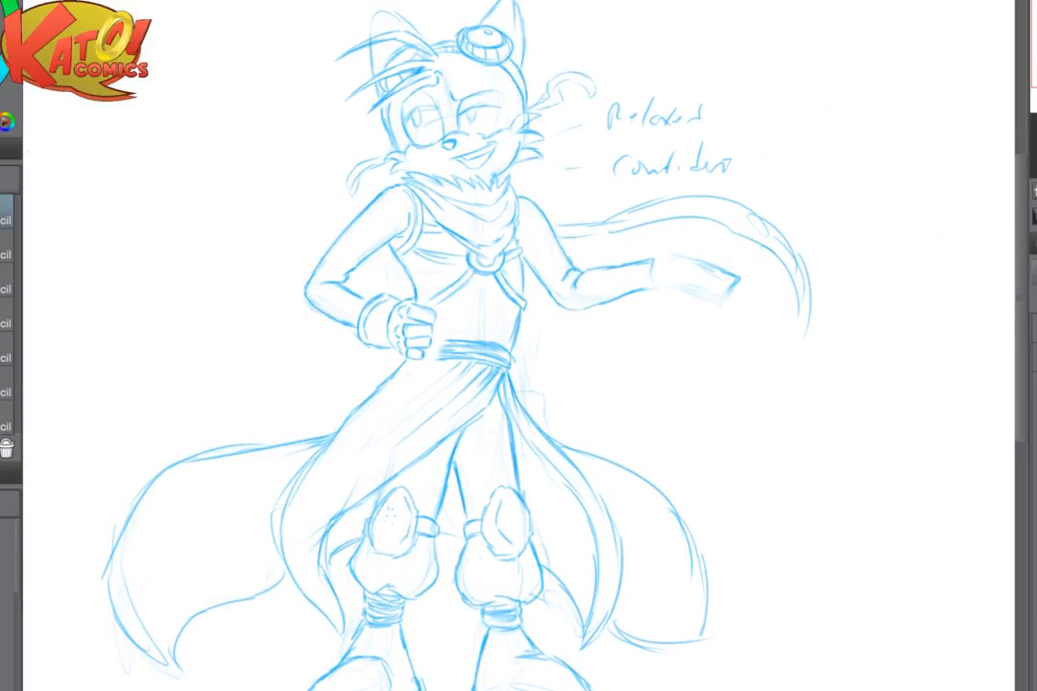
pyautogui.scroll(4, 740, 291)
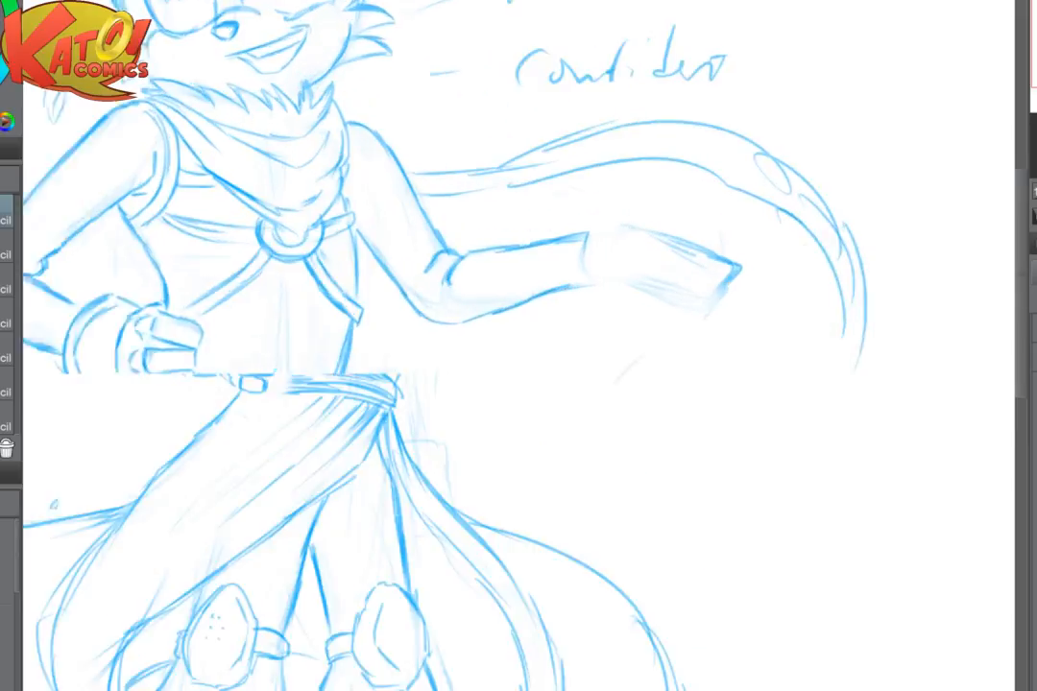
pyautogui.moveTo(732, 257); pyautogui.dragTo(720, 331)
pyautogui.scroll(2, 638, 331)
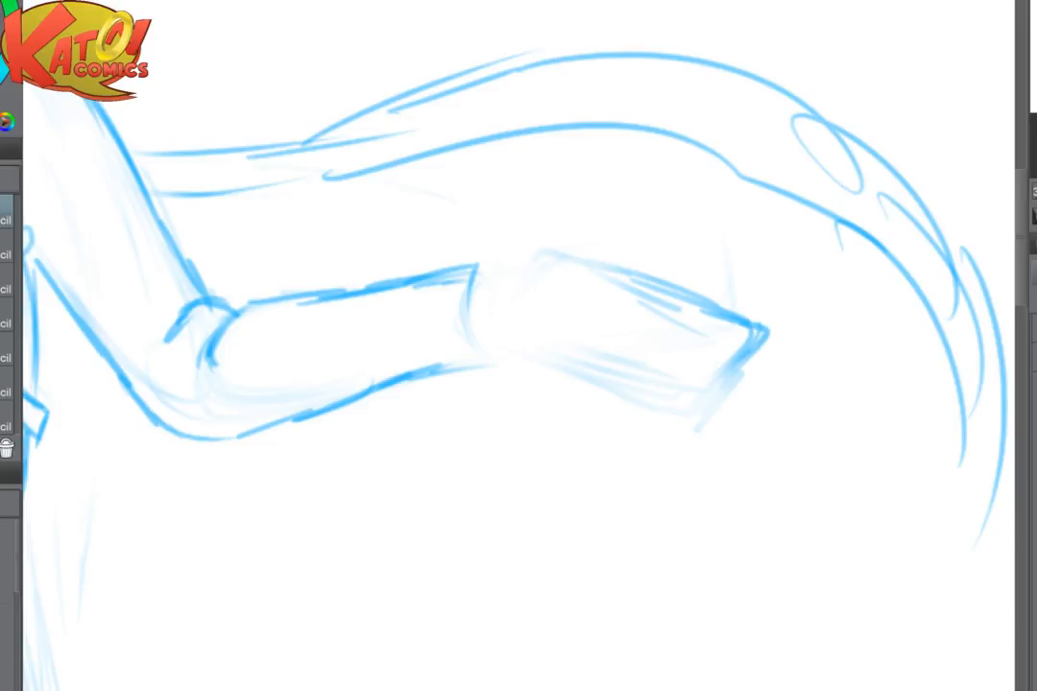
pyautogui.press('h')
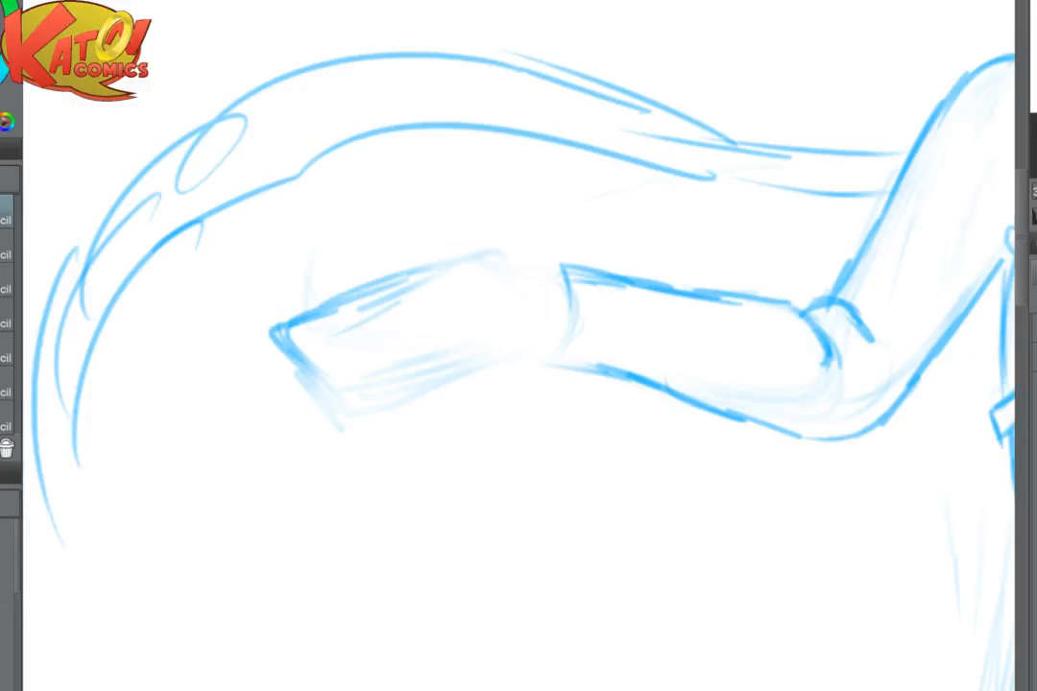
pyautogui.press('h')
pyautogui.moveTo(576, 288); pyautogui.dragTo(417, 284)
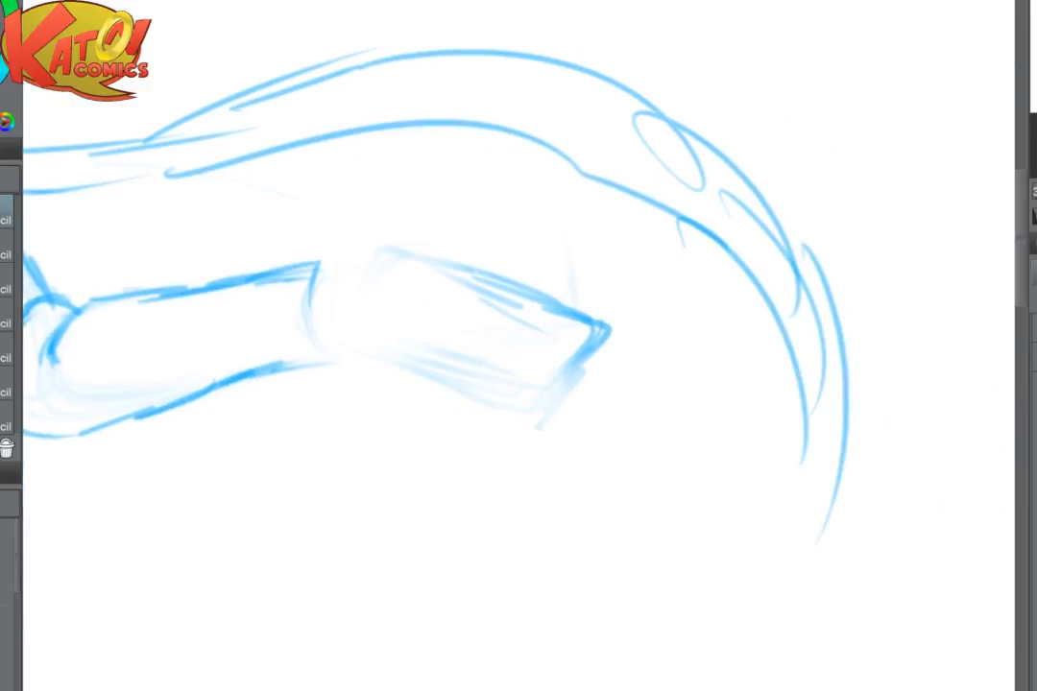
pyautogui.moveTo(385, 231)
pyautogui.mouseDown()
pyautogui.moveTo(475, 287)
pyautogui.moveTo(539, 403)
pyautogui.moveTo(505, 433)
pyautogui.mouseUp()
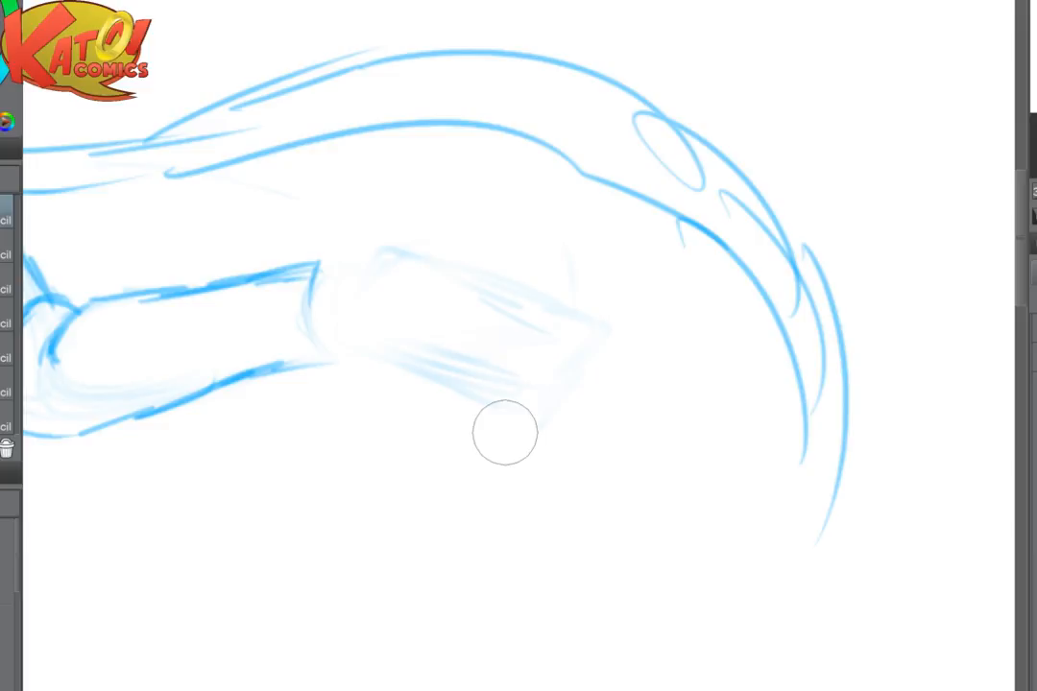
# - Sketch the outstretched hand's rounded palm with a finger shape extending from its far edge
pyautogui.press('p')
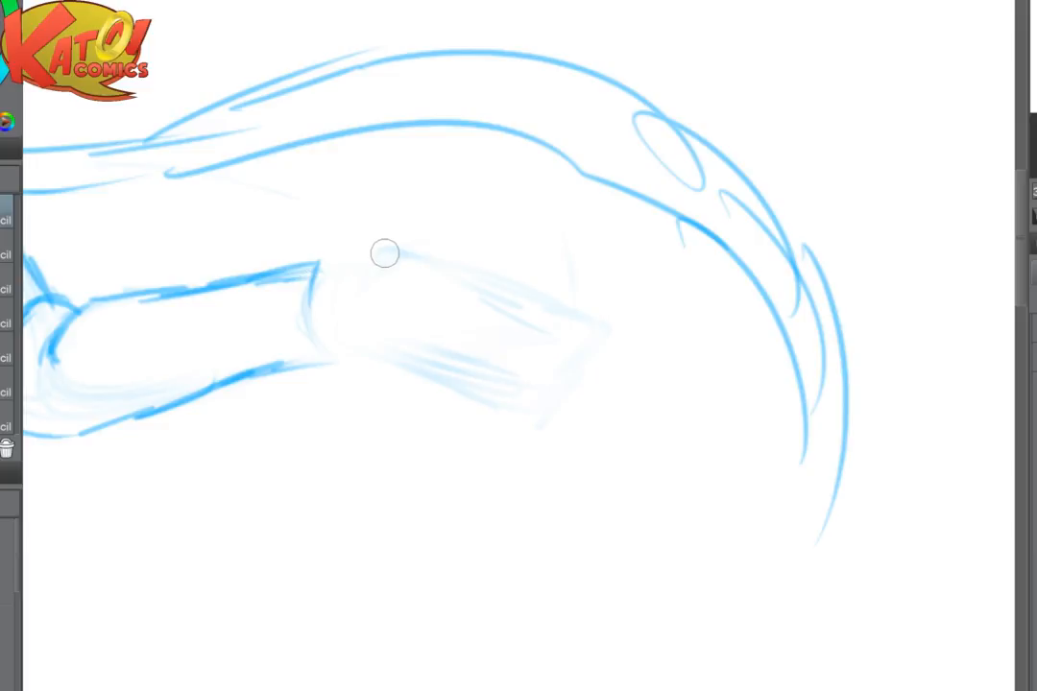
pyautogui.moveTo(363, 268)
pyautogui.mouseDown()
pyautogui.moveTo(449, 271)
pyautogui.moveTo(498, 323)
pyautogui.mouseUp()
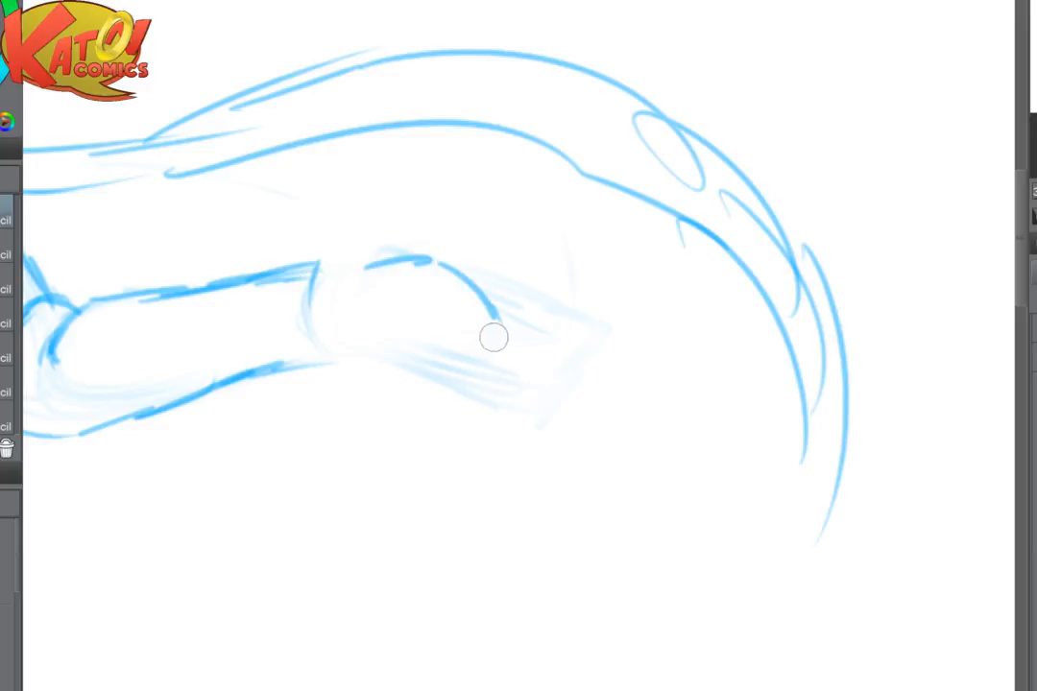
pyautogui.moveTo(351, 335); pyautogui.dragTo(453, 385)
pyautogui.moveTo(494, 315)
pyautogui.mouseDown()
pyautogui.moveTo(480, 386)
pyautogui.moveTo(506, 359)
pyautogui.mouseUp()
pyautogui.moveTo(507, 356)
pyautogui.mouseDown()
pyautogui.moveTo(586, 343)
pyautogui.moveTo(593, 381)
pyautogui.mouseUp()
pyautogui.moveTo(461, 395); pyautogui.dragTo(503, 399)
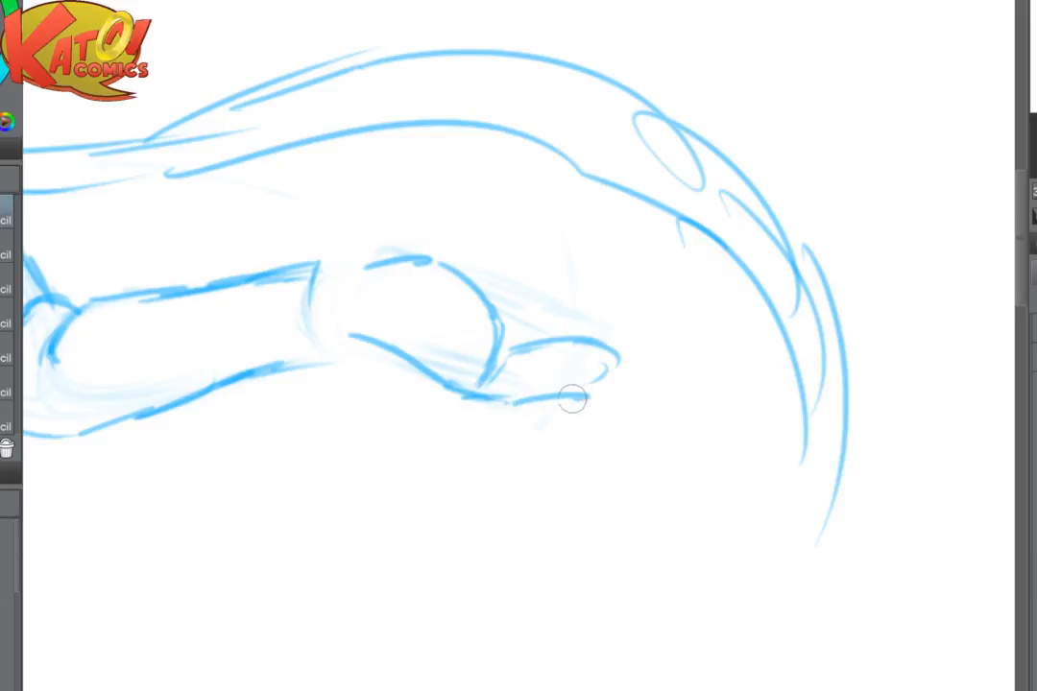
# - Fade the finger shape and the palm's lower curve on the outstretched hand
pyautogui.press('e')
pyautogui.moveTo(607, 366)
pyautogui.mouseDown()
pyautogui.moveTo(607, 351)
pyautogui.moveTo(536, 370)
pyautogui.mouseUp()
pyautogui.press('p')
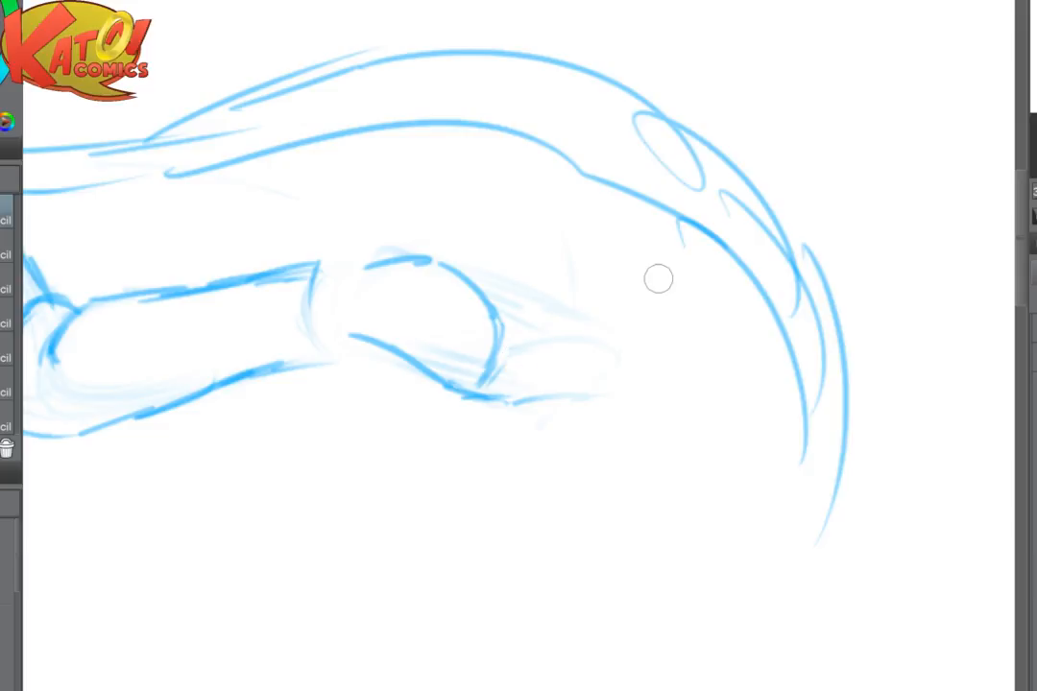
pyautogui.press('e')
pyautogui.moveTo(624, 386)
pyautogui.mouseDown()
pyautogui.moveTo(551, 384)
pyautogui.moveTo(535, 345)
pyautogui.mouseUp()
pyautogui.press('p')
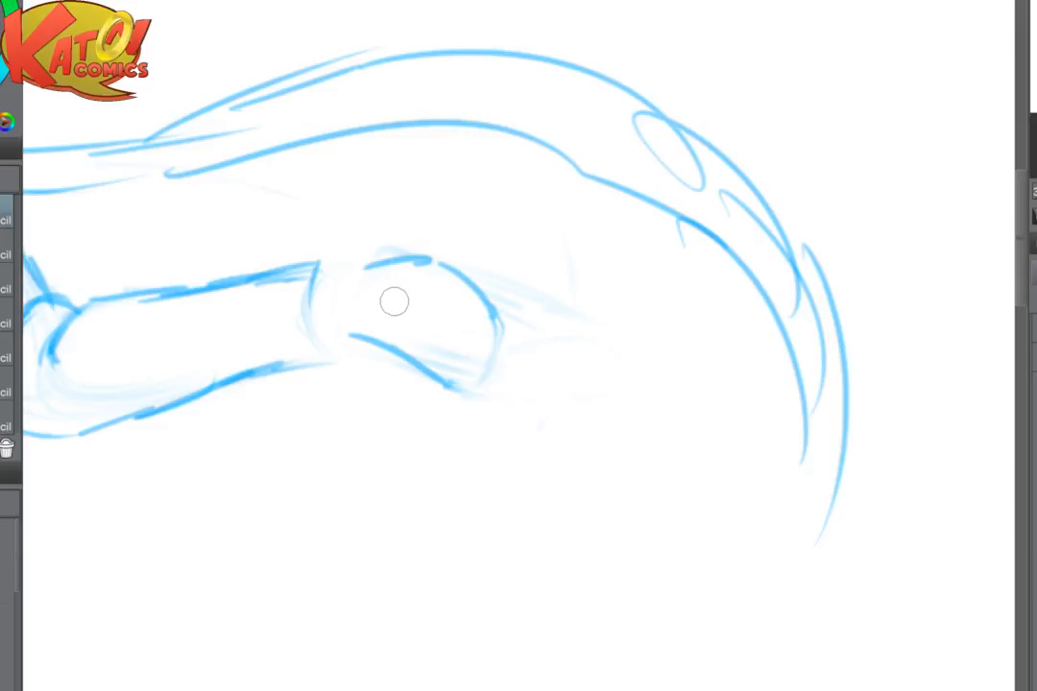
pyautogui.press('e')
pyautogui.moveTo(363, 340); pyautogui.dragTo(389, 352)
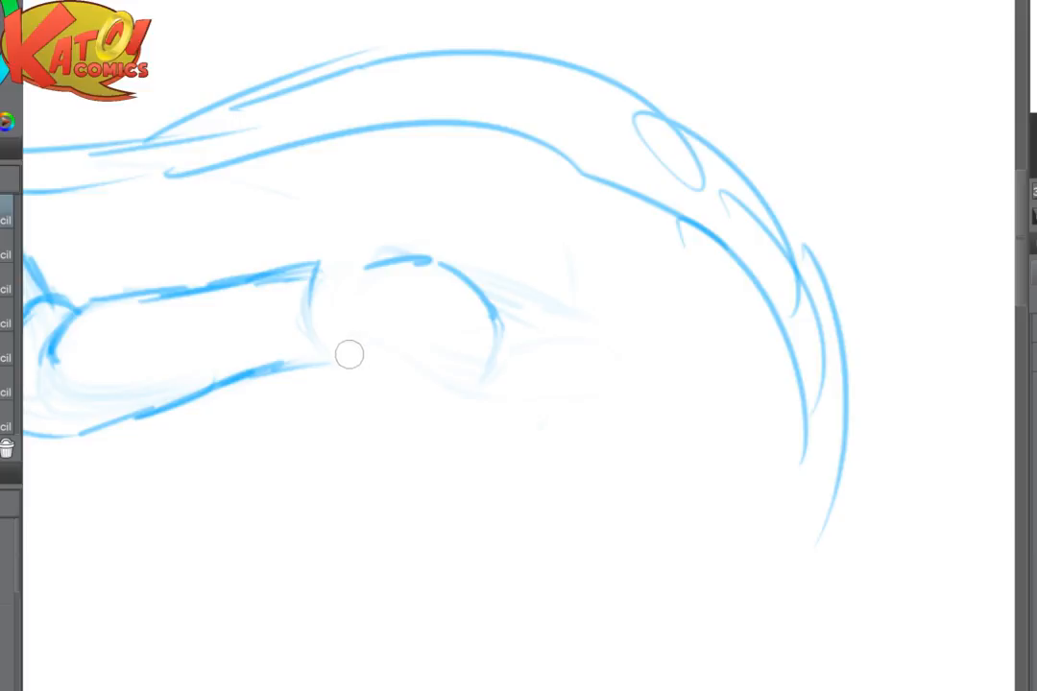
# - Redraw the palm's lower edge flatter, extend its far edge and add the thumb's base curve above the wrist
pyautogui.moveTo(350, 354); pyautogui.dragTo(461, 379)
pyautogui.moveTo(486, 301); pyautogui.dragTo(517, 350)
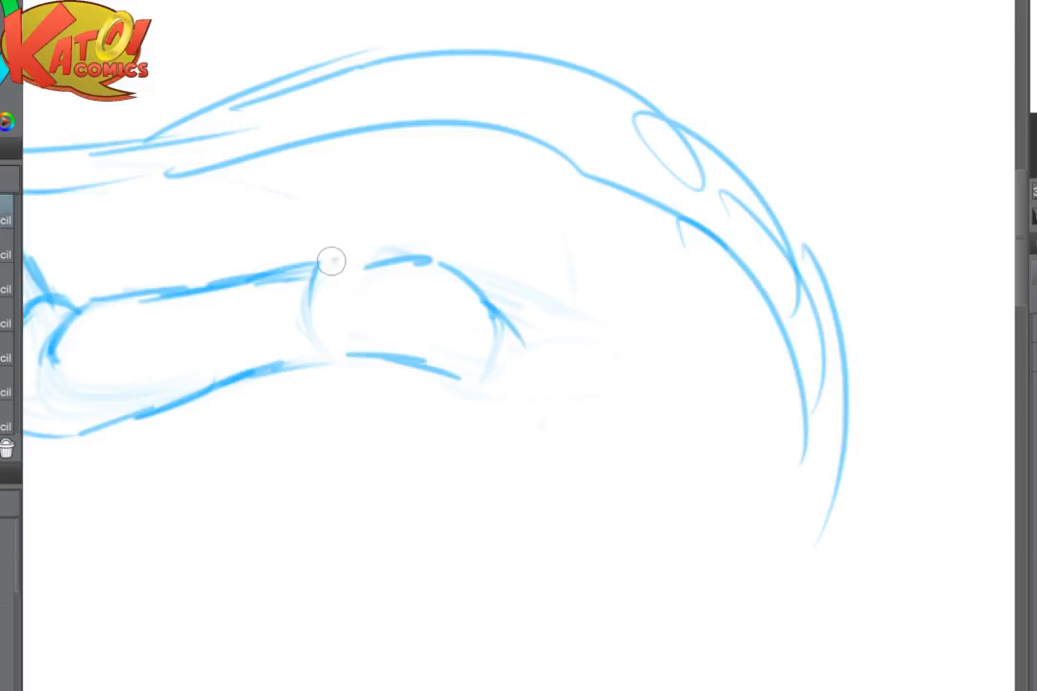
pyautogui.moveTo(329, 263); pyautogui.dragTo(427, 209)
# - Rough in the outstretched hand's splayed fingers and upturned thumb
pyautogui.hotkey('ctrl', '-')
pyautogui.hotkey('ctrl', '-')
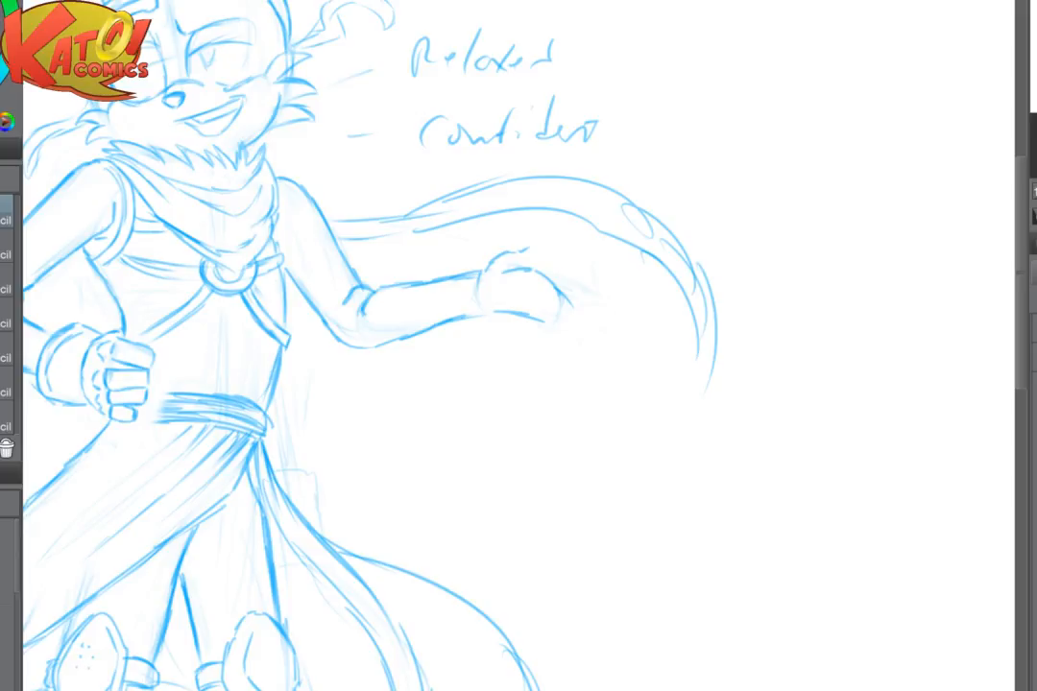
pyautogui.moveTo(525, 310)
pyautogui.mouseDown()
pyautogui.moveTo(612, 261)
pyautogui.moveTo(569, 264)
pyautogui.moveTo(554, 280)
pyautogui.moveTo(604, 269)
pyautogui.moveTo(644, 291)
pyautogui.moveTo(611, 287)
pyautogui.moveTo(636, 309)
pyautogui.moveTo(642, 293)
pyautogui.mouseUp()
pyautogui.moveTo(524, 251); pyautogui.dragTo(547, 240)
pyautogui.moveTo(546, 240)
pyautogui.mouseDown()
pyautogui.moveTo(532, 263)
pyautogui.moveTo(571, 262)
pyautogui.moveTo(544, 242)
pyautogui.moveTo(522, 253)
pyautogui.mouseUp()
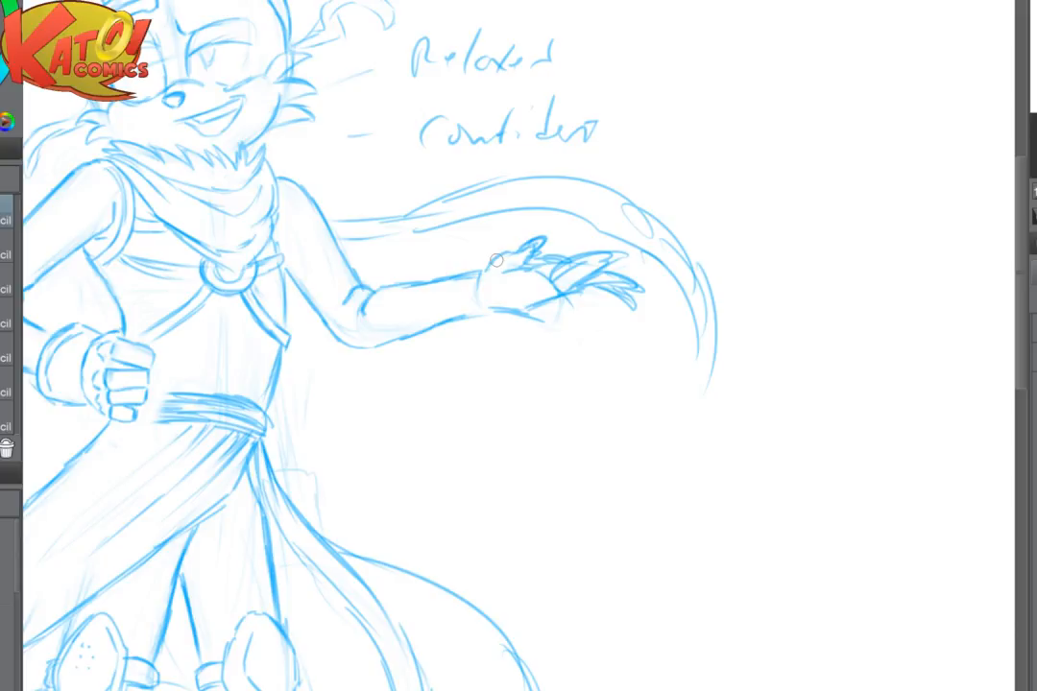
# - Lighten the rough finger and thumb lines and redraw the index finger's upper contour and the thumb more firmly
pyautogui.scroll(5, 605, 277)
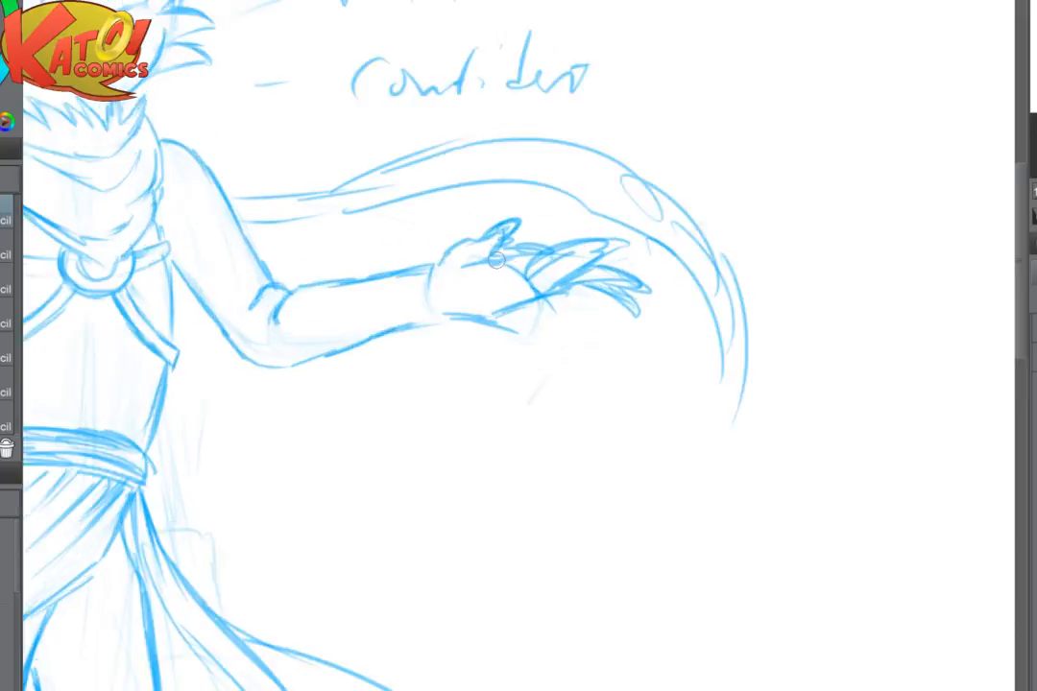
pyautogui.moveTo(399, 246); pyautogui.dragTo(458, 244)
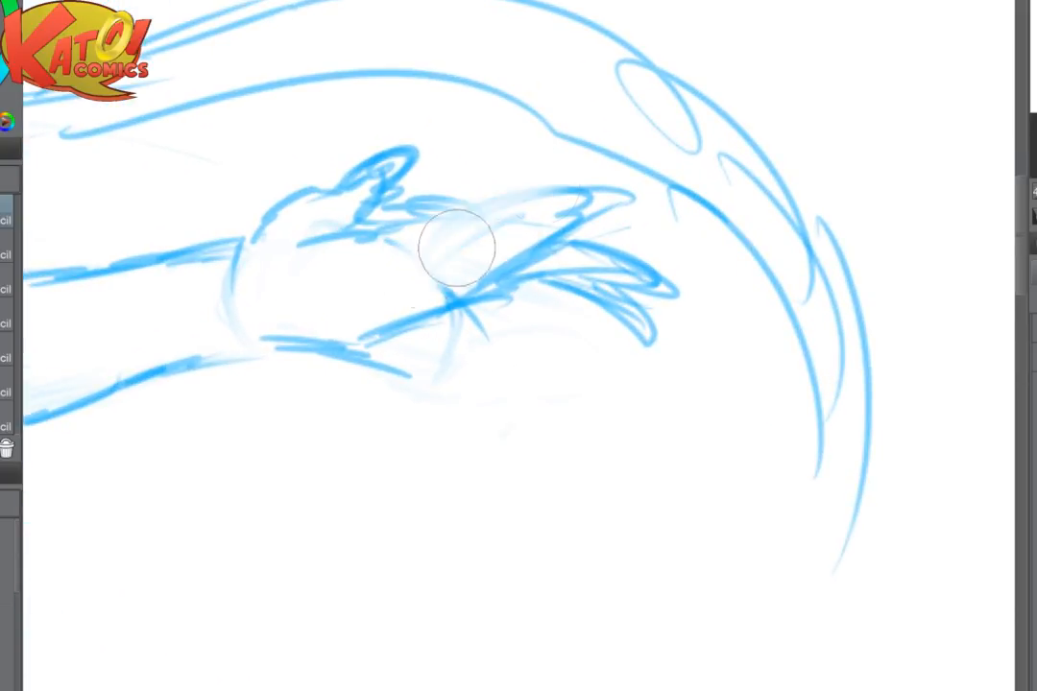
pyautogui.moveTo(557, 194)
pyautogui.mouseDown()
pyautogui.moveTo(571, 225)
pyautogui.moveTo(574, 194)
pyautogui.moveTo(543, 192)
pyautogui.moveTo(434, 252)
pyautogui.moveTo(415, 245)
pyautogui.moveTo(478, 279)
pyautogui.moveTo(420, 243)
pyautogui.moveTo(355, 250)
pyautogui.mouseUp()
pyautogui.moveTo(444, 213)
pyautogui.mouseDown()
pyautogui.moveTo(399, 209)
pyautogui.moveTo(323, 232)
pyautogui.moveTo(438, 132)
pyautogui.mouseUp()
pyautogui.moveTo(342, 188)
pyautogui.mouseDown()
pyautogui.moveTo(371, 155)
pyautogui.moveTo(395, 173)
pyautogui.moveTo(388, 201)
pyautogui.mouseUp()
pyautogui.moveTo(409, 160); pyautogui.dragTo(379, 216)
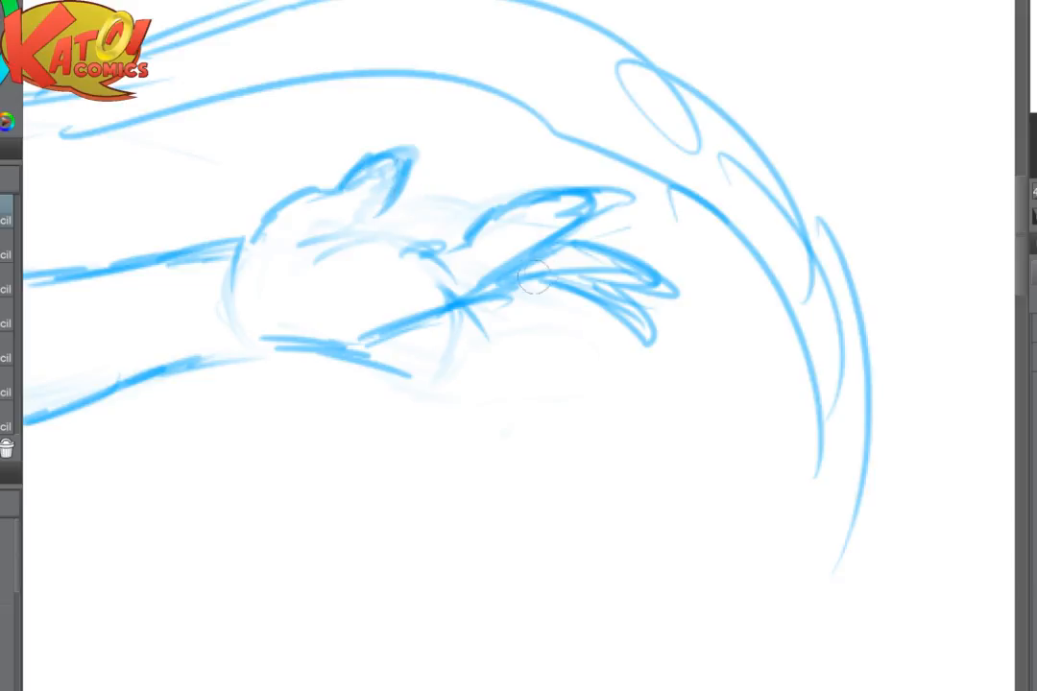
# - Fade the hand's rough lower edge and redraw it as one firm contour from the index finger to the wrist
pyautogui.press('e')
pyautogui.moveTo(351, 240)
pyautogui.mouseDown()
pyautogui.moveTo(505, 277)
pyautogui.moveTo(453, 260)
pyautogui.mouseUp()
pyautogui.press('p')
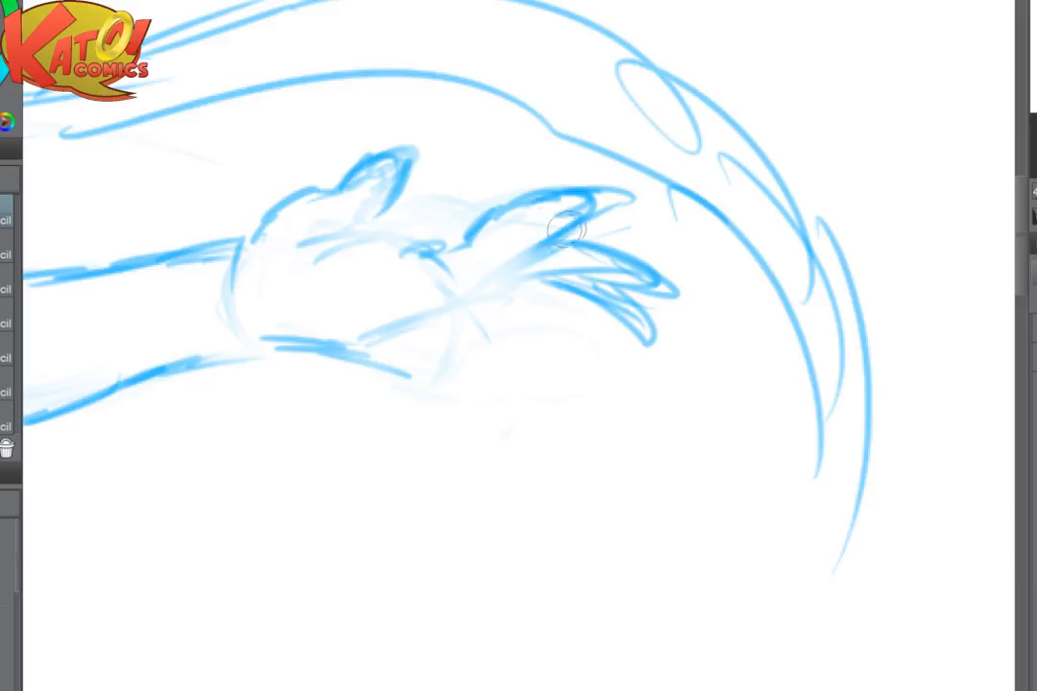
pyautogui.moveTo(574, 226)
pyautogui.mouseDown()
pyautogui.moveTo(468, 297)
pyautogui.moveTo(380, 334)
pyautogui.moveTo(242, 350)
pyautogui.mouseUp()
# - Fade the two rough fingers behind the index finger and redraw the middle finger with the view mirrored
pyautogui.press('e')
pyautogui.moveTo(567, 275); pyautogui.dragTo(636, 272)
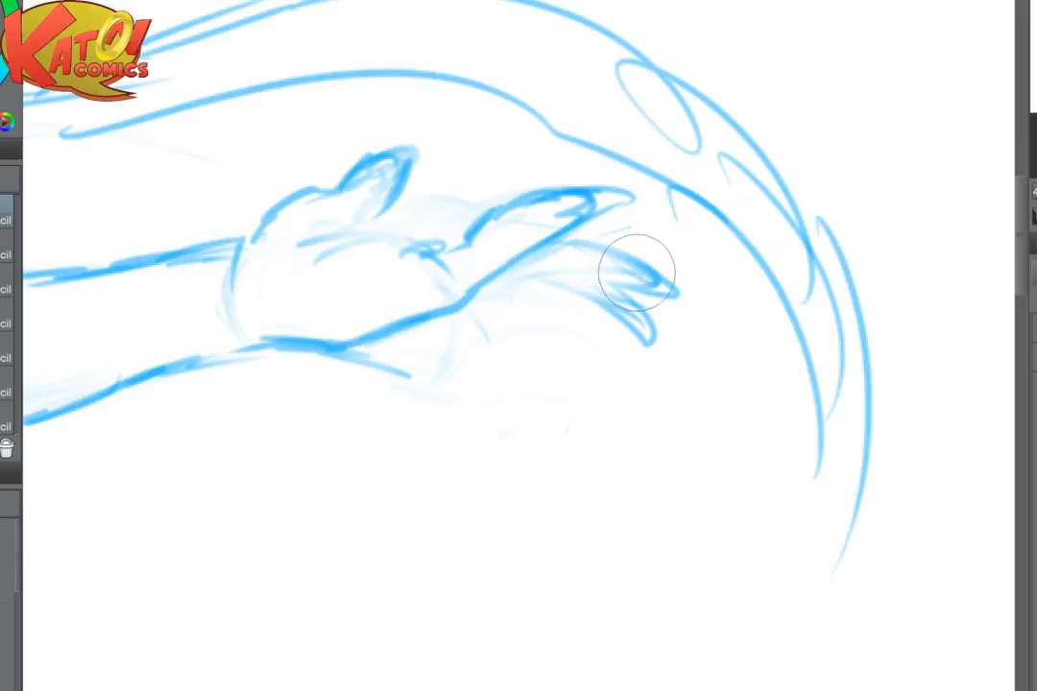
pyautogui.scroll(2, 637, 273)
pyautogui.press('m')
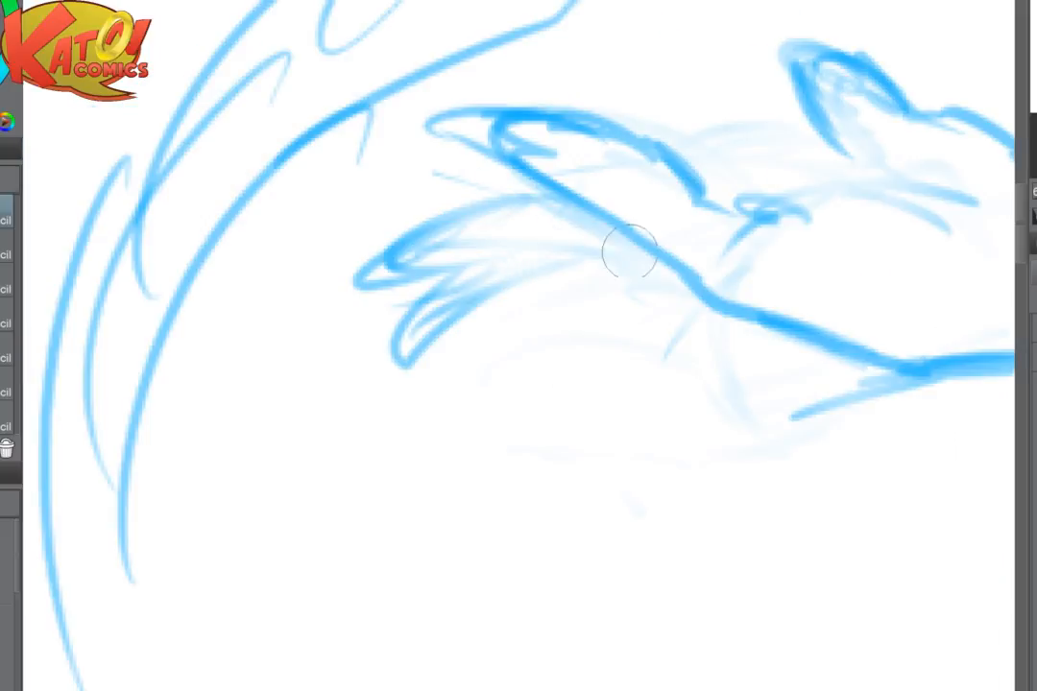
pyautogui.press('e')
pyautogui.moveTo(479, 248)
pyautogui.mouseDown()
pyautogui.moveTo(453, 293)
pyautogui.moveTo(498, 366)
pyautogui.mouseUp()
pyautogui.press('p')
pyautogui.moveTo(511, 270)
pyautogui.mouseDown()
pyautogui.moveTo(461, 269)
pyautogui.moveTo(398, 246)
pyautogui.moveTo(433, 218)
pyautogui.moveTo(710, 170)
pyautogui.mouseUp()
pyautogui.press('m')
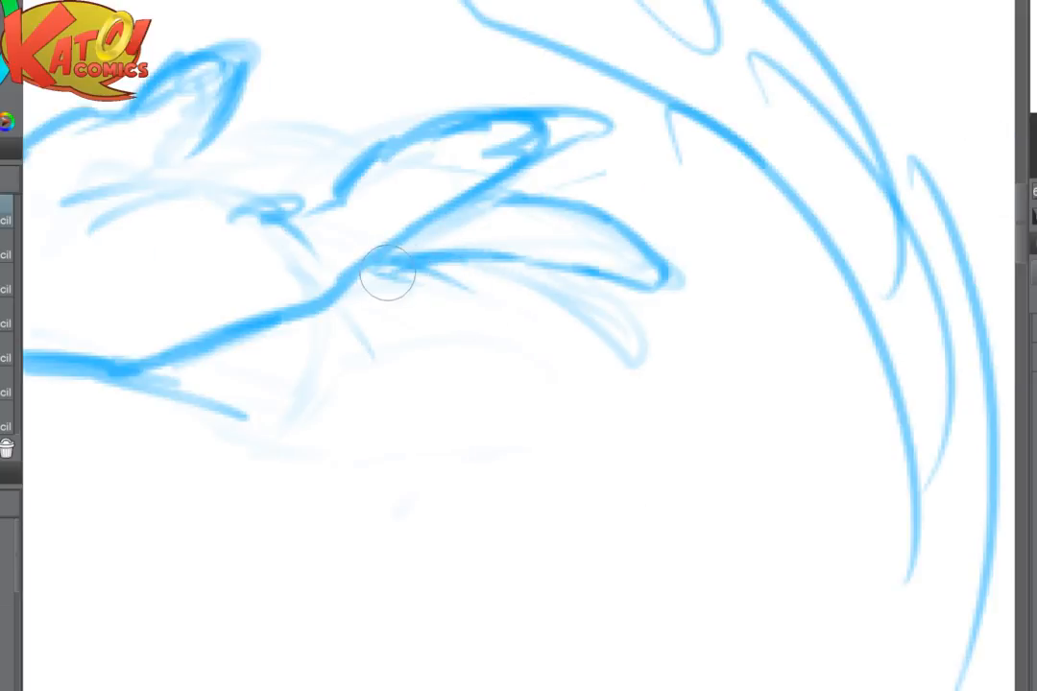
# - Rework the middle finger's lower edge and draw the ring finger beneath it
pyautogui.press('e')
pyautogui.press('[')
pyautogui.moveTo(428, 169)
pyautogui.mouseDown()
pyautogui.moveTo(402, 215)
pyautogui.moveTo(420, 205)
pyautogui.moveTo(397, 252)
pyautogui.moveTo(400, 237)
pyautogui.moveTo(549, 162)
pyautogui.moveTo(430, 290)
pyautogui.moveTo(419, 264)
pyautogui.moveTo(499, 268)
pyautogui.moveTo(423, 290)
pyautogui.moveTo(488, 317)
pyautogui.moveTo(599, 313)
pyautogui.moveTo(608, 335)
pyautogui.moveTo(545, 336)
pyautogui.moveTo(579, 338)
pyautogui.mouseUp()
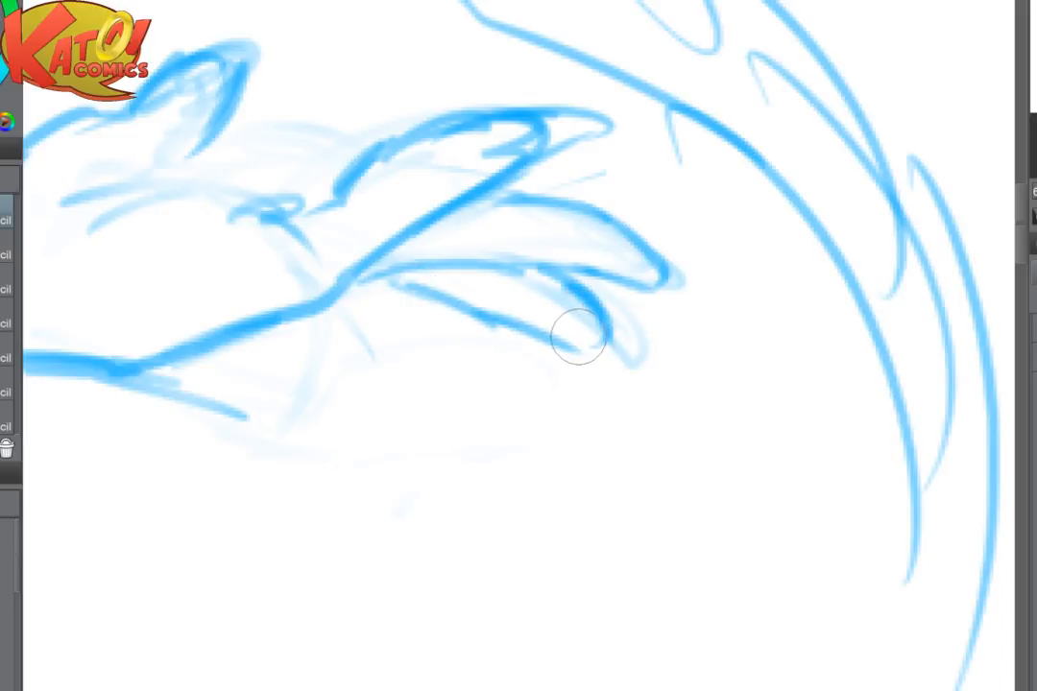
# - Try fading the ring finger beneath the middle finger
pyautogui.press('e')
pyautogui.moveTo(615, 410)
pyautogui.mouseDown()
pyautogui.moveTo(460, 339)
pyautogui.moveTo(494, 319)
pyautogui.moveTo(573, 317)
pyautogui.mouseUp()
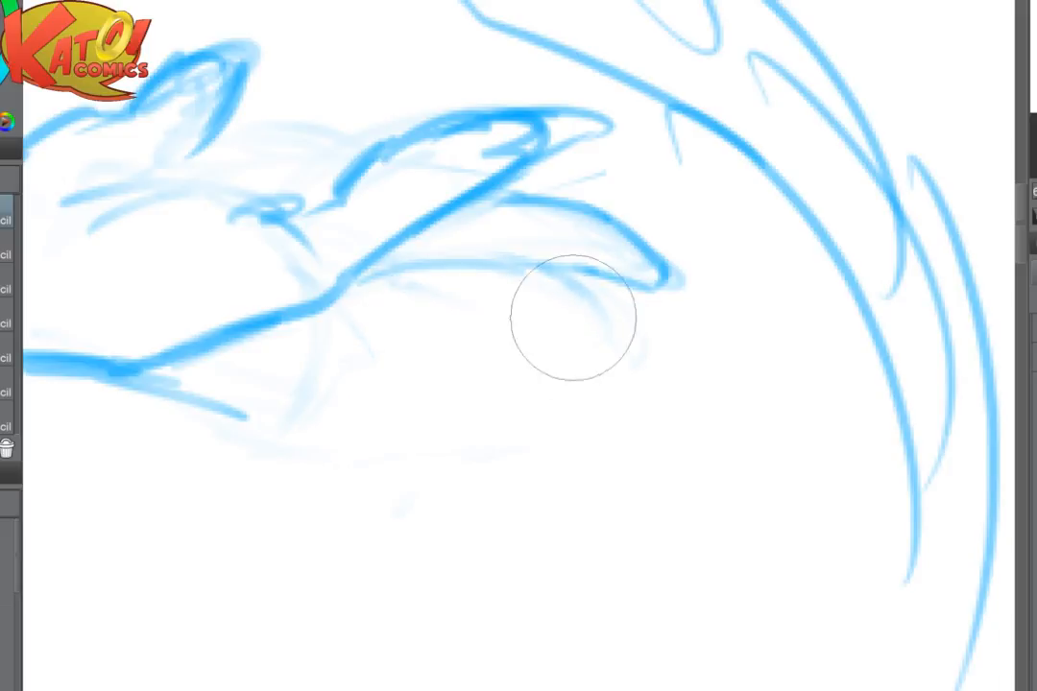
pyautogui.press('b')
pyautogui.scroll(-3, 632, 403)
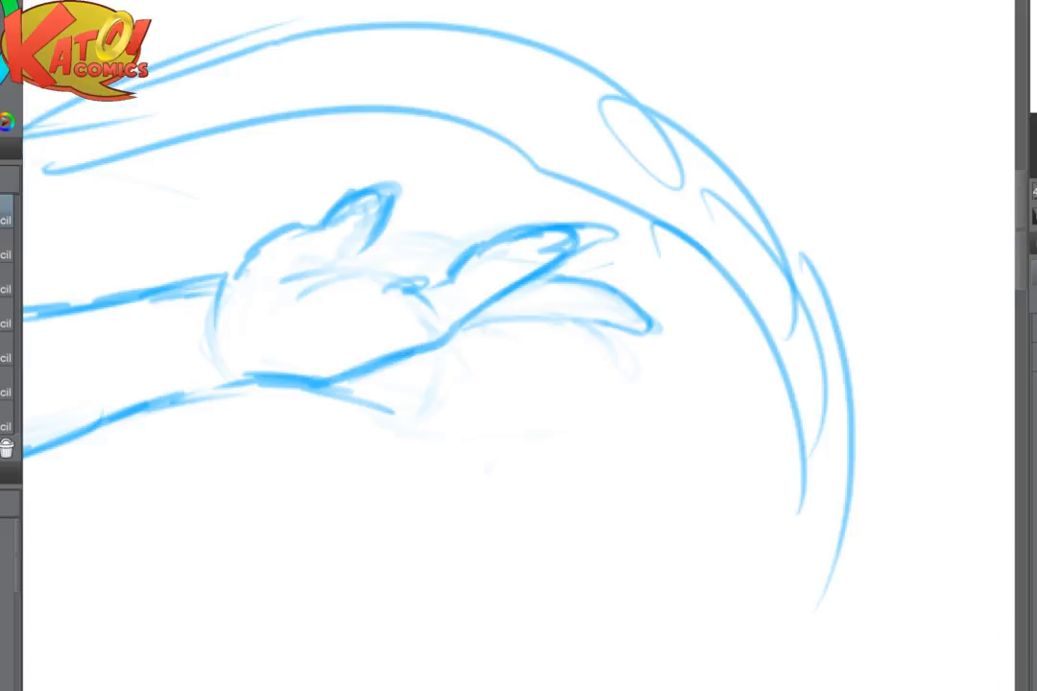
pyautogui.scroll(-3, 518, 345)
pyautogui.scroll(5, 559, 326)
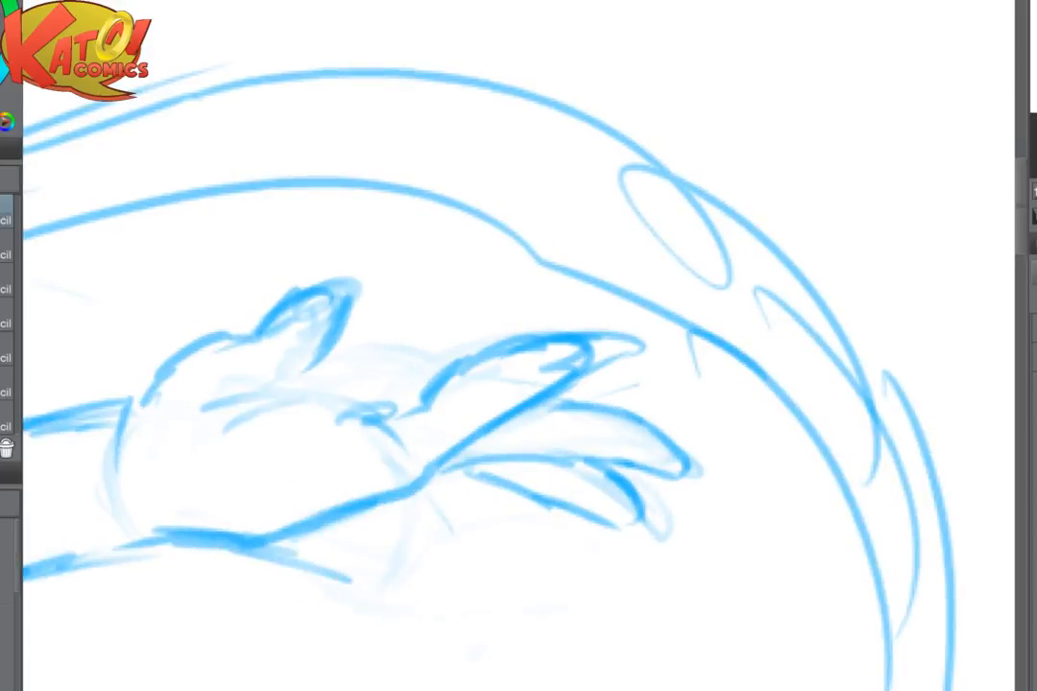
# - Redraw the index finger shorter and rounder, add a small curled shape at its base, and fade the other two fingers
pyautogui.moveTo(551, 331)
pyautogui.mouseDown()
pyautogui.moveTo(530, 354)
pyautogui.moveTo(671, 345)
pyautogui.mouseUp()
pyautogui.moveTo(555, 384)
pyautogui.mouseDown()
pyautogui.moveTo(526, 350)
pyautogui.moveTo(484, 352)
pyautogui.moveTo(374, 412)
pyautogui.mouseUp()
pyautogui.press('e')
pyautogui.moveTo(622, 446)
pyautogui.mouseDown()
pyautogui.moveTo(543, 441)
pyautogui.moveTo(624, 397)
pyautogui.moveTo(623, 489)
pyautogui.moveTo(669, 407)
pyautogui.moveTo(692, 420)
pyautogui.moveTo(695, 511)
pyautogui.moveTo(631, 541)
pyautogui.mouseUp()
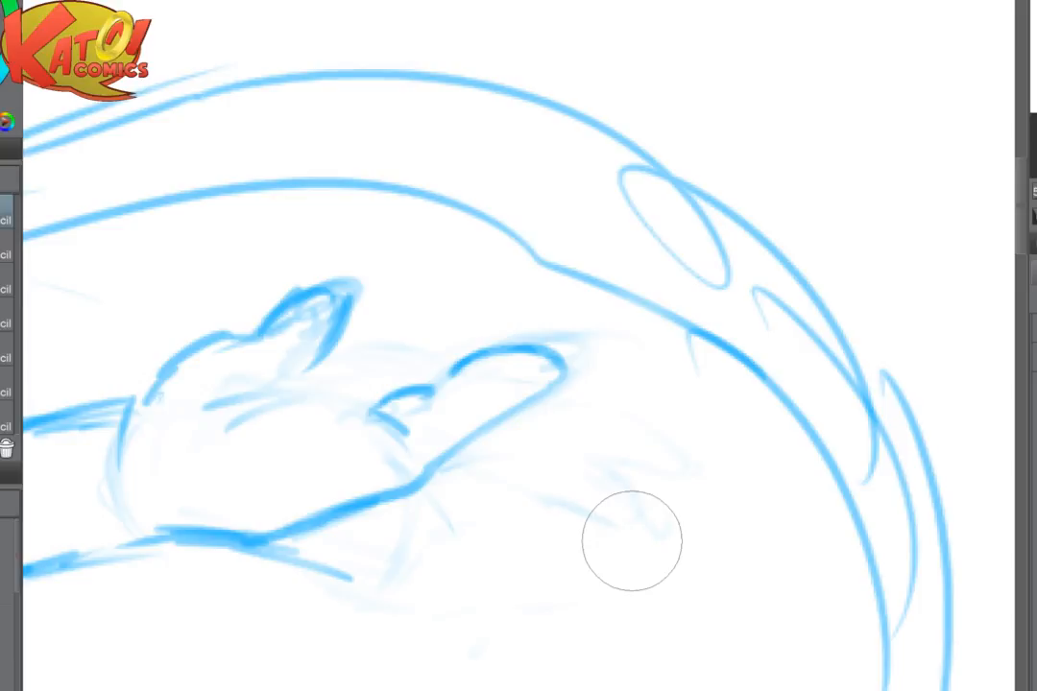
pyautogui.scroll(-2, 681, 410)
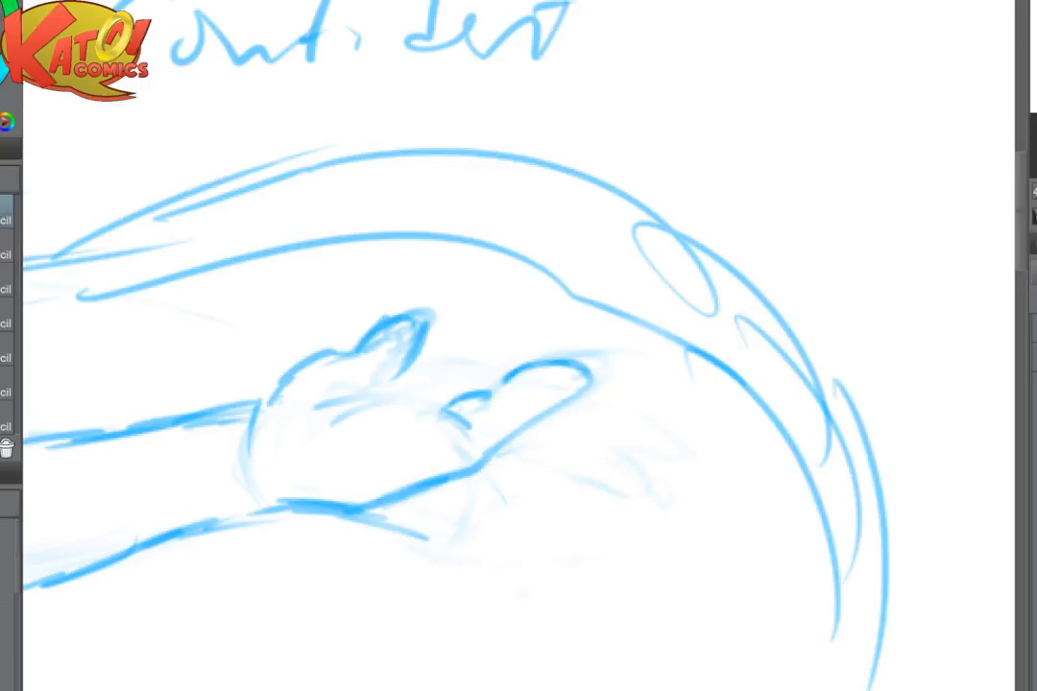
pyautogui.moveTo(576, 384); pyautogui.dragTo(740, 412)
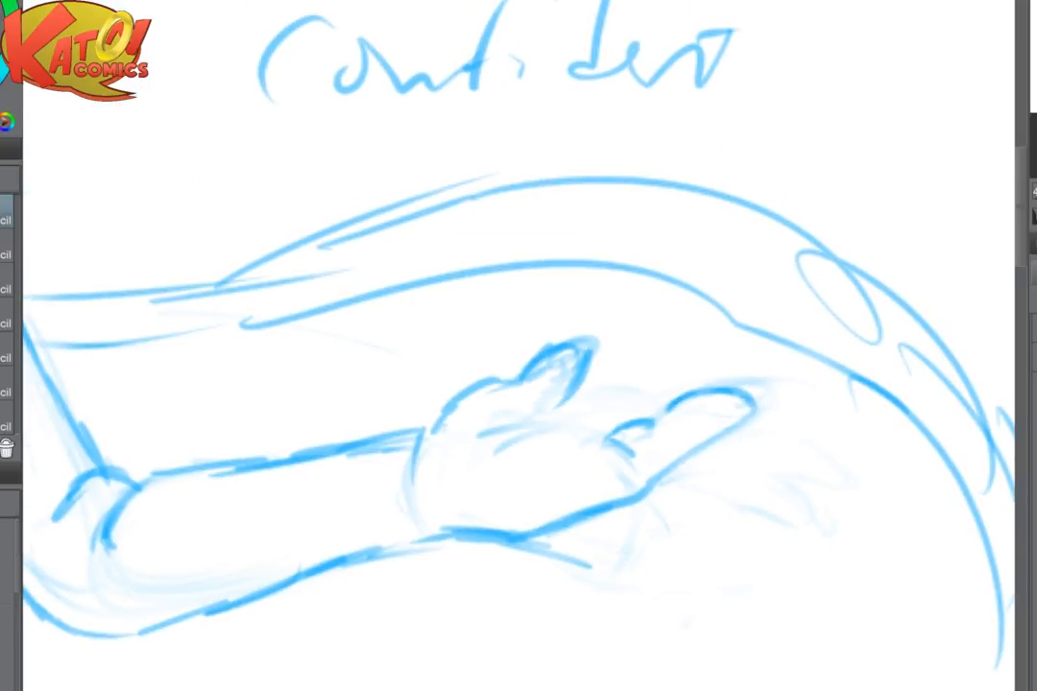
# - Redraw the index finger of the outstretched hand as a longer, tapered shape and extend the palm's lower edge into it
pyautogui.scroll(-4, 575, 441)
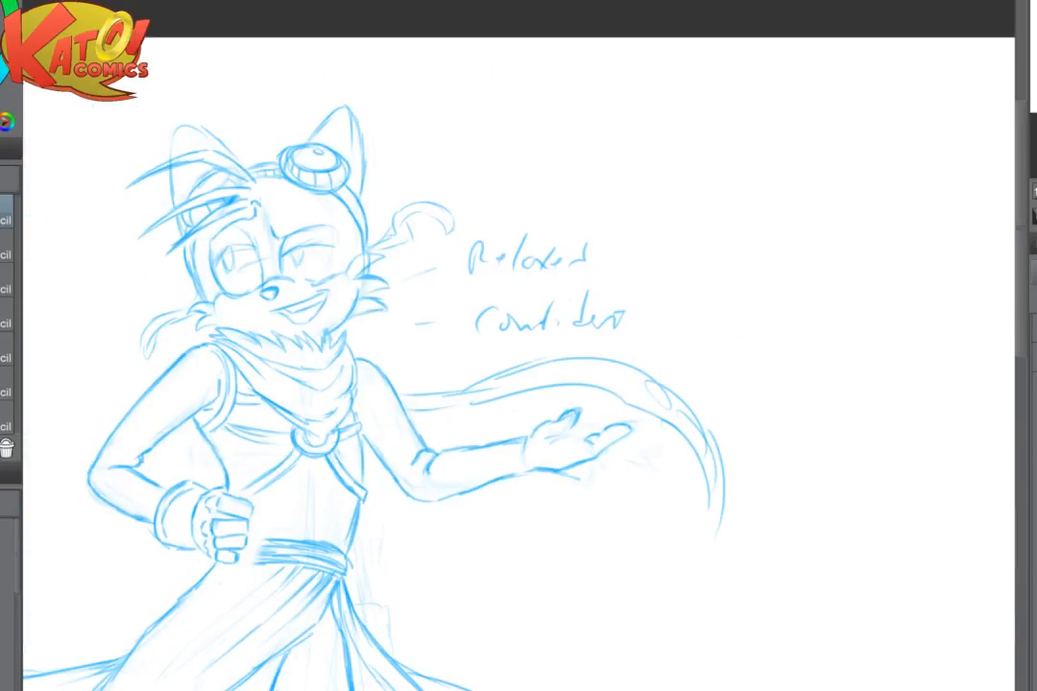
pyautogui.scroll(4, 677, 423)
pyautogui.moveTo(419, 474)
pyautogui.mouseDown()
pyautogui.moveTo(380, 491)
pyautogui.moveTo(532, 465)
pyautogui.moveTo(361, 488)
pyautogui.moveTo(443, 455)
pyautogui.mouseUp()
pyautogui.moveTo(231, 576)
pyautogui.mouseDown()
pyautogui.moveTo(315, 568)
pyautogui.moveTo(420, 497)
pyautogui.mouseUp()
pyautogui.moveTo(376, 513)
pyautogui.mouseDown()
pyautogui.moveTo(466, 456)
pyautogui.moveTo(442, 439)
pyautogui.moveTo(321, 491)
pyautogui.mouseUp()
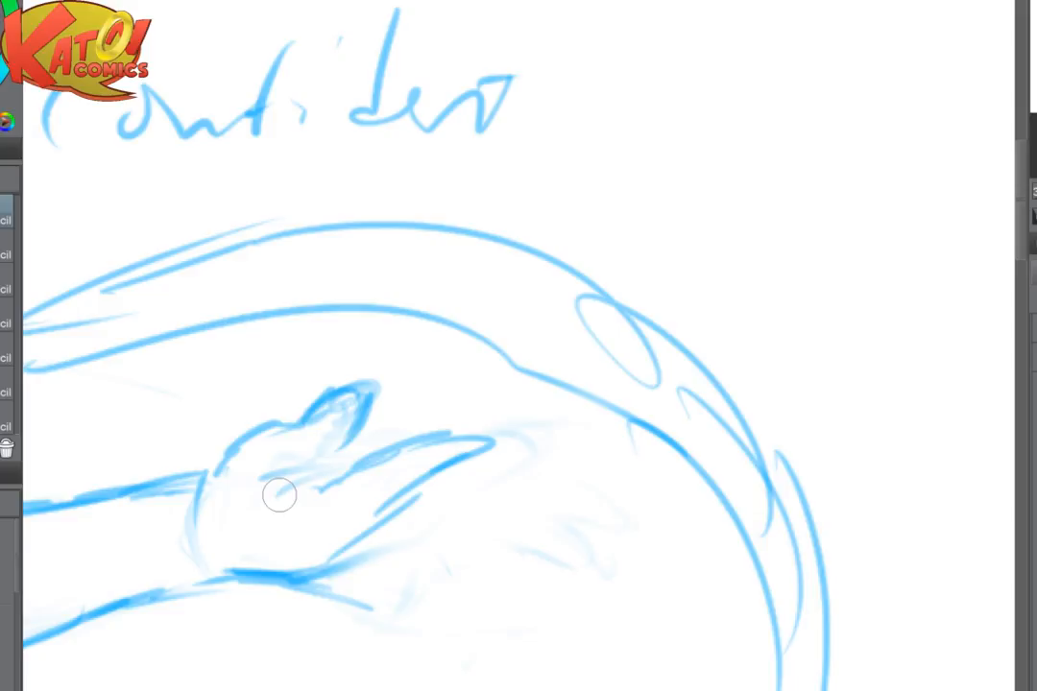
# - Sketch the remaining fingers around the index finger, angled outward toward the tail's lower edge
pyautogui.moveTo(368, 536); pyautogui.dragTo(454, 517)
pyautogui.moveTo(453, 516); pyautogui.dragTo(487, 485)
pyautogui.moveTo(447, 512); pyautogui.dragTo(521, 395)
pyautogui.moveTo(506, 392)
pyautogui.mouseDown()
pyautogui.moveTo(425, 439)
pyautogui.moveTo(498, 401)
pyautogui.mouseUp()
pyautogui.moveTo(451, 450)
pyautogui.mouseDown()
pyautogui.moveTo(426, 508)
pyautogui.moveTo(498, 439)
pyautogui.moveTo(455, 519)
pyautogui.mouseUp()
pyautogui.moveTo(507, 424)
pyautogui.mouseDown()
pyautogui.moveTo(467, 492)
pyautogui.moveTo(540, 438)
pyautogui.moveTo(505, 461)
pyautogui.moveTo(552, 394)
pyautogui.mouseUp()
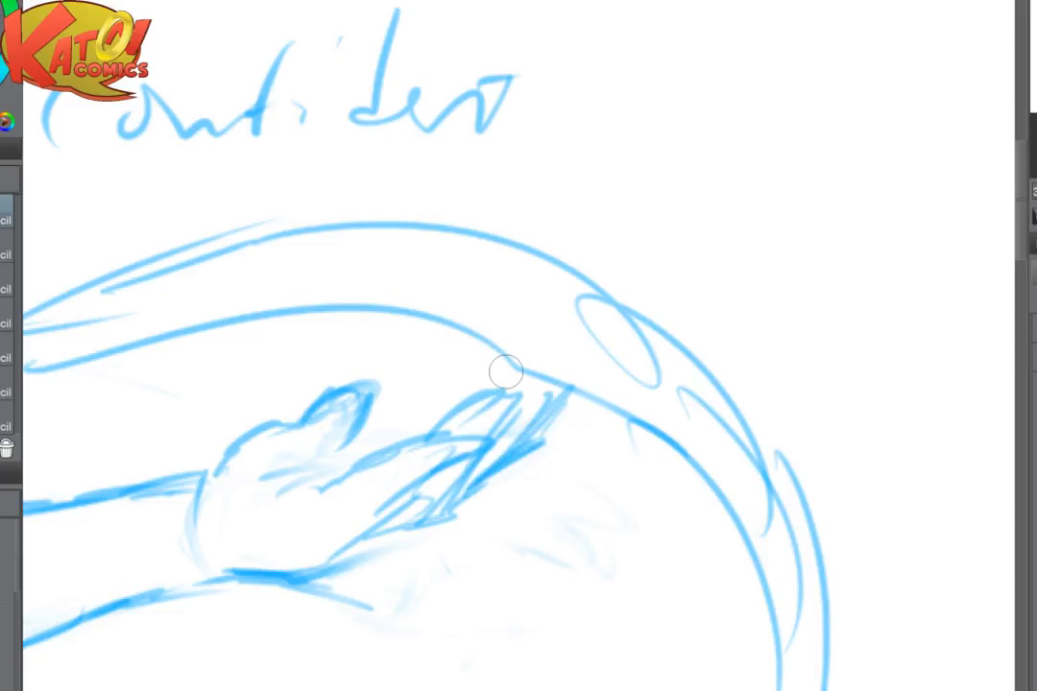
# - Fade the rough fingers and thumb, and draw a narrow upright finger rising across the palm
pyautogui.moveTo(403, 471)
pyautogui.mouseDown()
pyautogui.moveTo(442, 442)
pyautogui.moveTo(462, 445)
pyautogui.mouseUp()
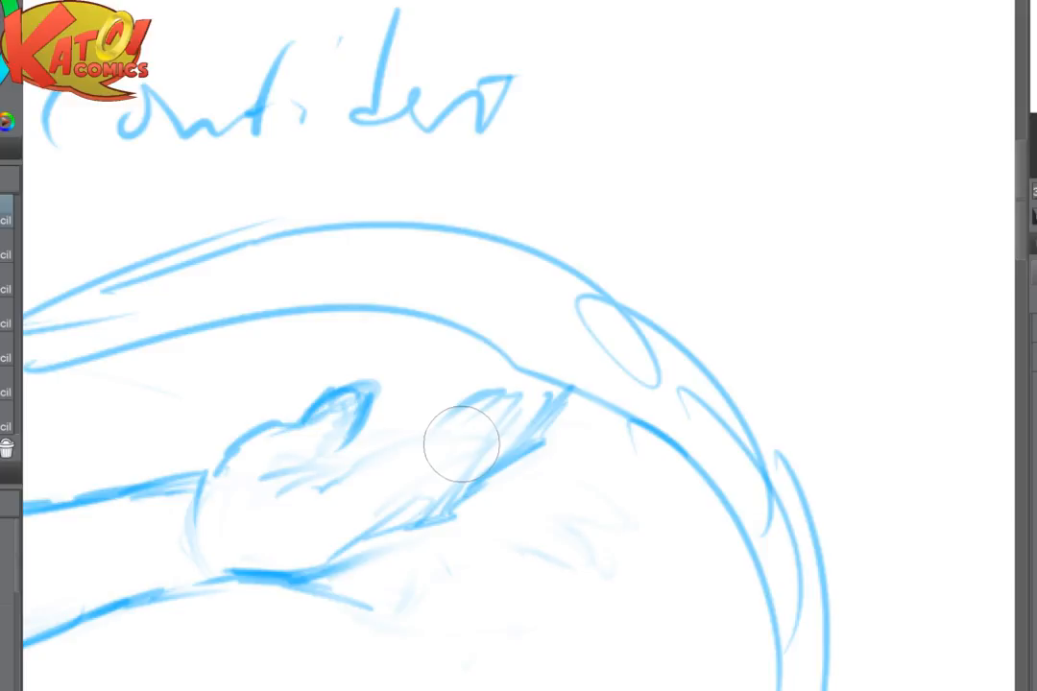
pyautogui.press('[')
pyautogui.press('[')
pyautogui.press('[')
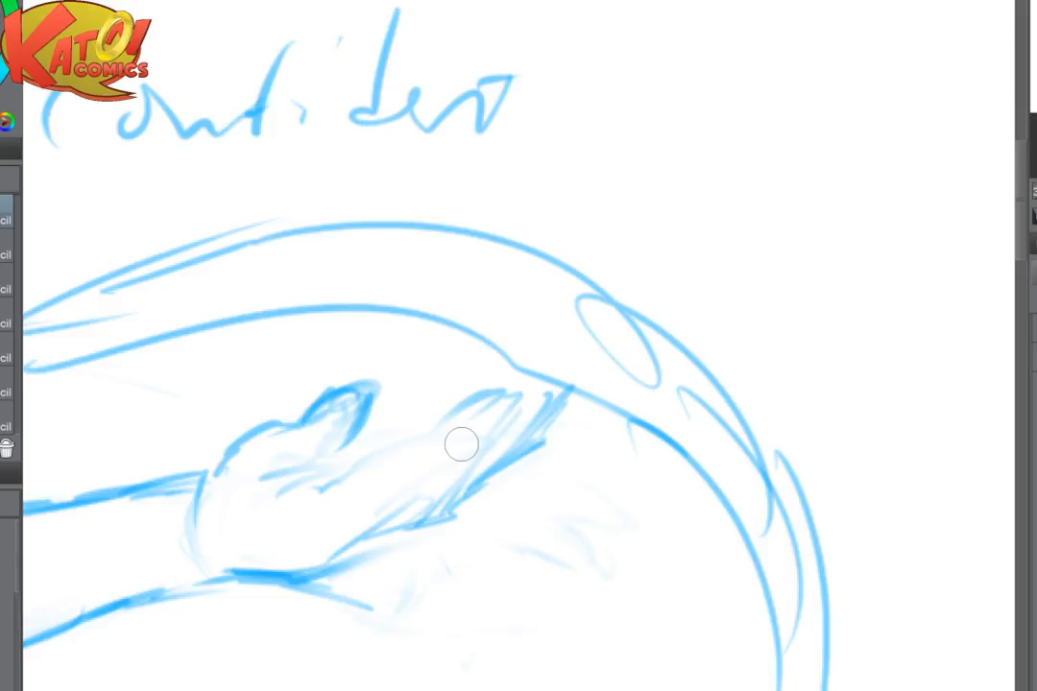
pyautogui.moveTo(489, 405)
pyautogui.mouseDown()
pyautogui.moveTo(422, 528)
pyautogui.moveTo(482, 403)
pyautogui.mouseUp()
pyautogui.moveTo(346, 521)
pyautogui.mouseDown()
pyautogui.moveTo(303, 466)
pyautogui.moveTo(311, 492)
pyautogui.moveTo(323, 482)
pyautogui.moveTo(325, 447)
pyautogui.moveTo(350, 476)
pyautogui.mouseUp()
pyautogui.moveTo(361, 400); pyautogui.dragTo(315, 433)
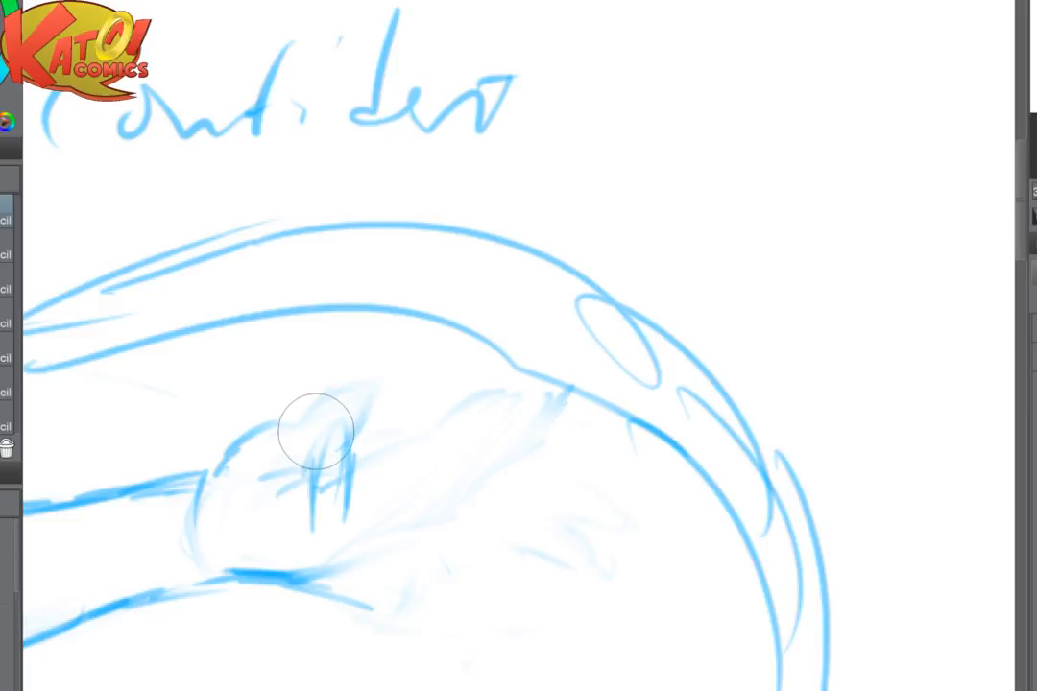
pyautogui.moveTo(348, 519)
pyautogui.mouseDown()
pyautogui.moveTo(368, 408)
pyautogui.moveTo(344, 469)
pyautogui.moveTo(341, 419)
pyautogui.moveTo(321, 524)
pyautogui.mouseUp()
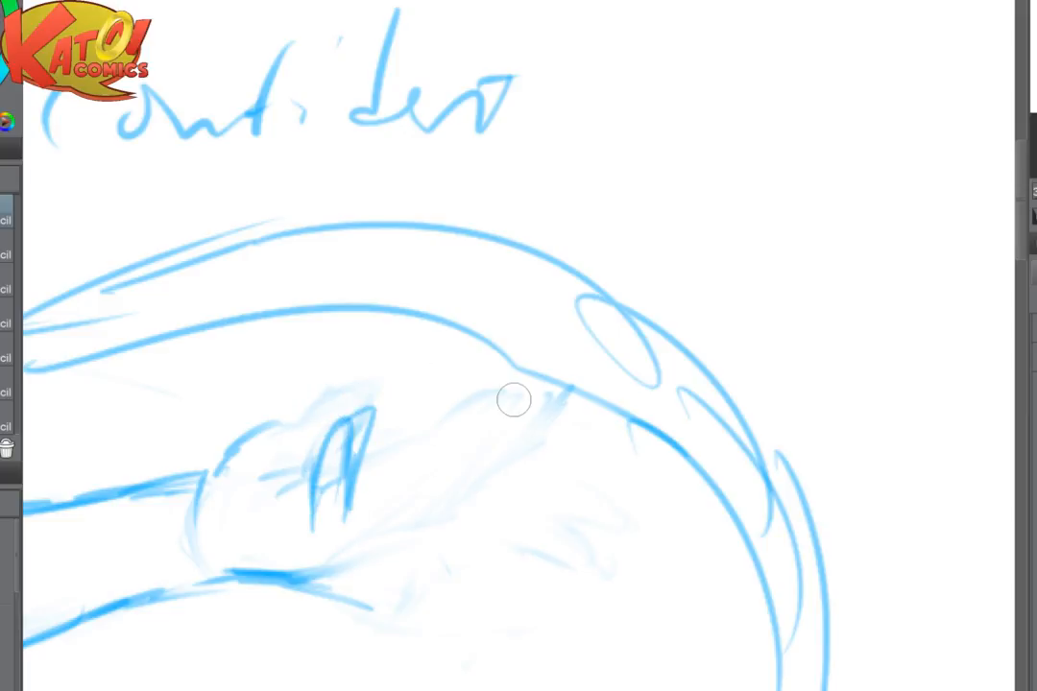
# - Add the remaining fingers of the open hand, fanning out from the upright finger toward the tail
pyautogui.hotkey('ctrl', '-')
pyautogui.hotkey('ctrl', '-')
pyautogui.hotkey('ctrl', '-')
pyautogui.scroll(-2, 595, 428)
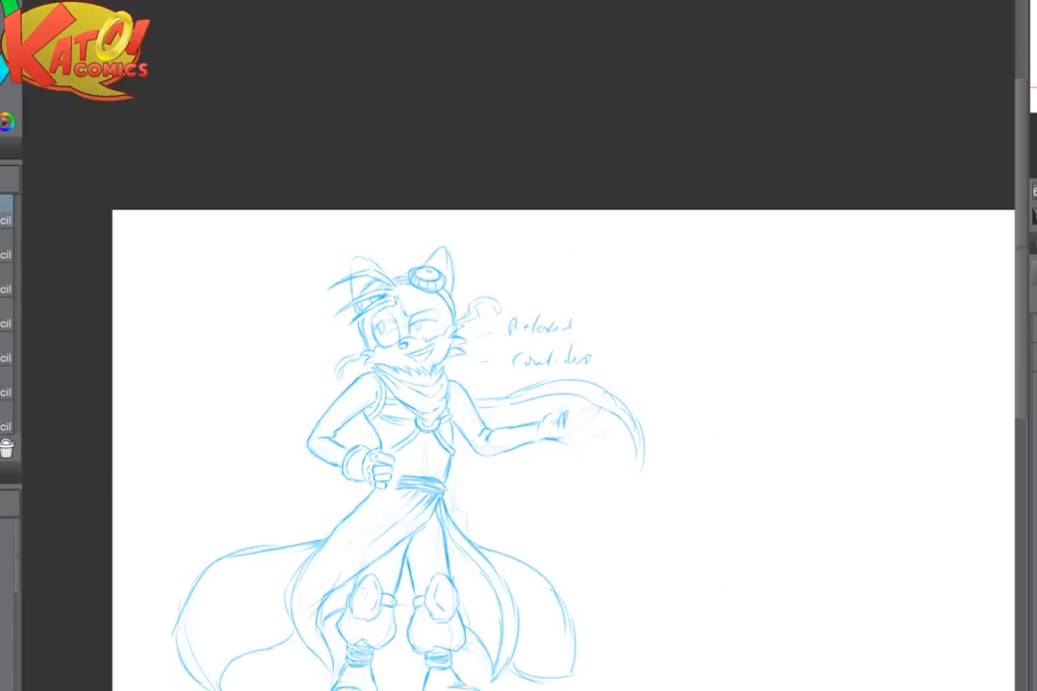
pyautogui.scroll(3, 665, 539)
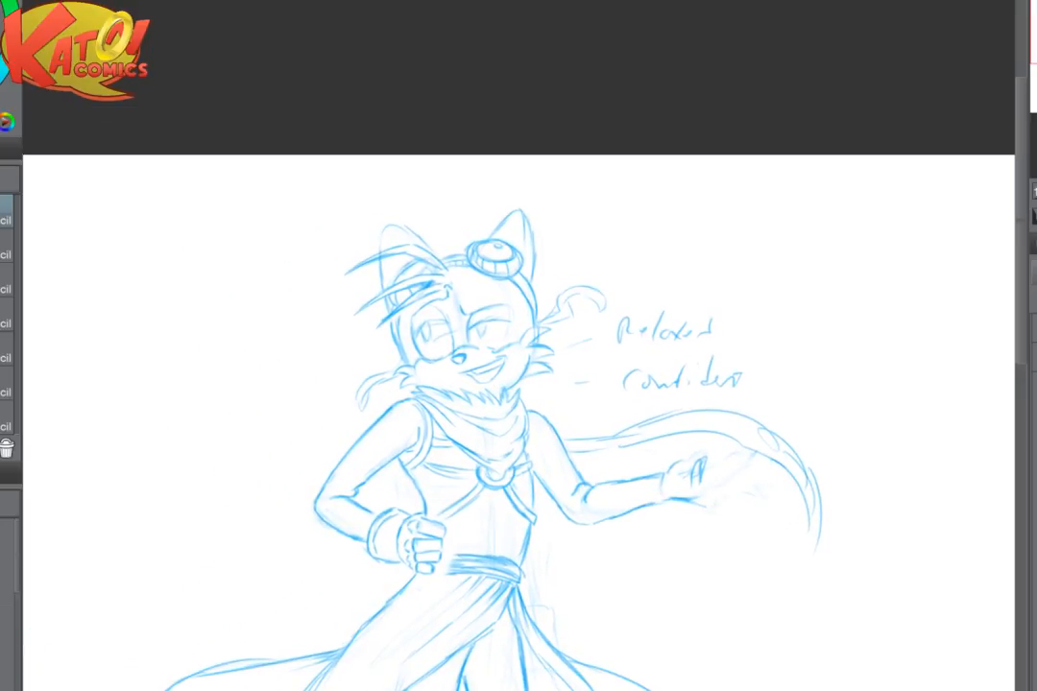
pyautogui.scroll(3, 721, 413)
pyautogui.moveTo(683, 581)
pyautogui.mouseDown()
pyautogui.moveTo(732, 520)
pyautogui.moveTo(706, 520)
pyautogui.moveTo(671, 563)
pyautogui.moveTo(710, 521)
pyautogui.moveTo(694, 578)
pyautogui.mouseUp()
pyautogui.moveTo(749, 538)
pyautogui.mouseDown()
pyautogui.moveTo(718, 563)
pyautogui.moveTo(789, 502)
pyautogui.moveTo(661, 607)
pyautogui.moveTo(840, 510)
pyautogui.mouseUp()
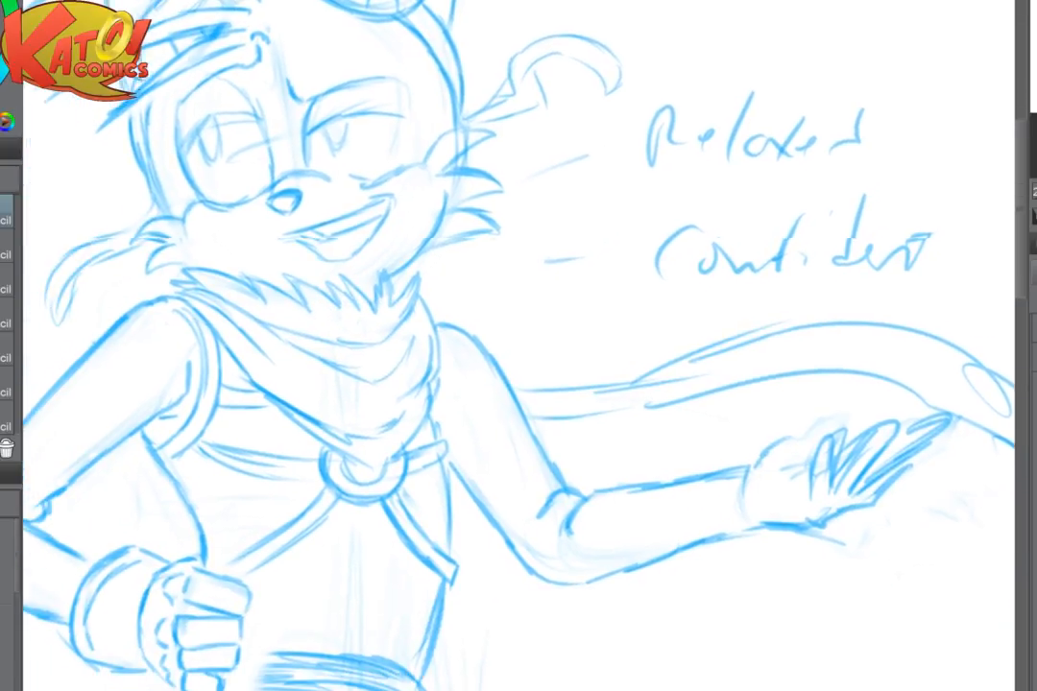
# - Darken the angled brow and the upper and outer contour of the eye beneath it
pyautogui.moveTo(403, 288); pyautogui.dragTo(649, 520)
pyautogui.scroll(4, 480, 192)
pyautogui.moveTo(615, 384)
pyautogui.mouseDown()
pyautogui.moveTo(409, 309)
pyautogui.moveTo(267, 235)
pyautogui.mouseUp()
pyautogui.moveTo(280, 324); pyautogui.dragTo(294, 344)
pyautogui.moveTo(276, 297)
pyautogui.mouseDown()
pyautogui.moveTo(291, 334)
pyautogui.moveTo(495, 308)
pyautogui.moveTo(509, 435)
pyautogui.mouseUp()
pyautogui.moveTo(521, 389); pyautogui.dragTo(472, 490)
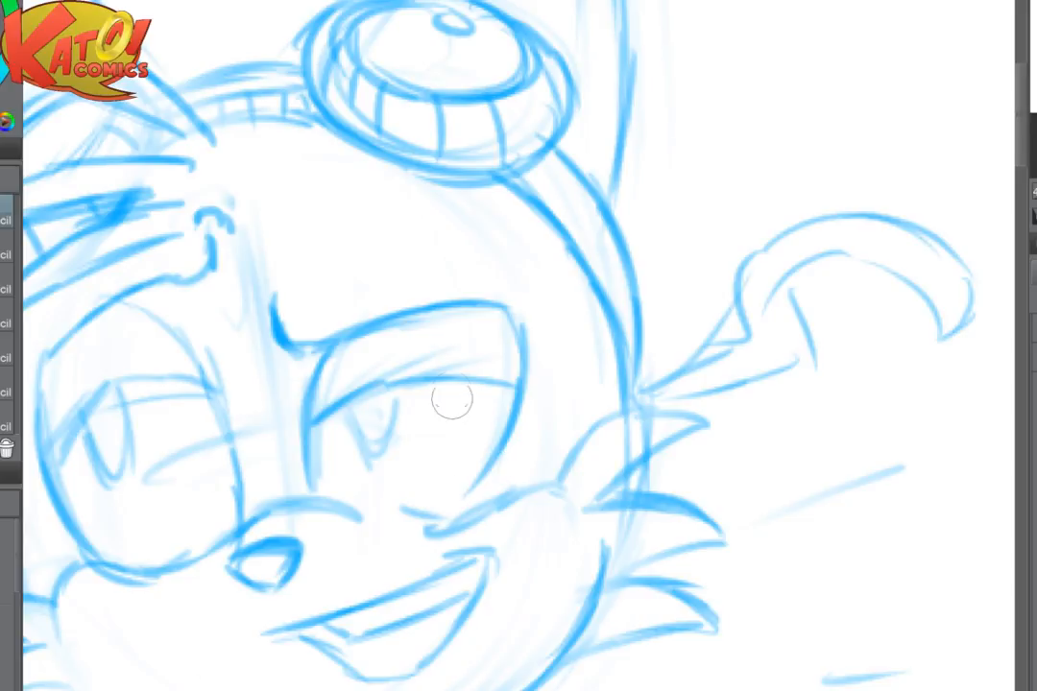
# - Draw the iris and pupil in the eye under the angled brow and add a crease line above its lid
pyautogui.moveTo(336, 386); pyautogui.dragTo(448, 358)
pyautogui.moveTo(353, 393)
pyautogui.mouseDown()
pyautogui.moveTo(356, 426)
pyautogui.moveTo(394, 428)
pyautogui.mouseUp()
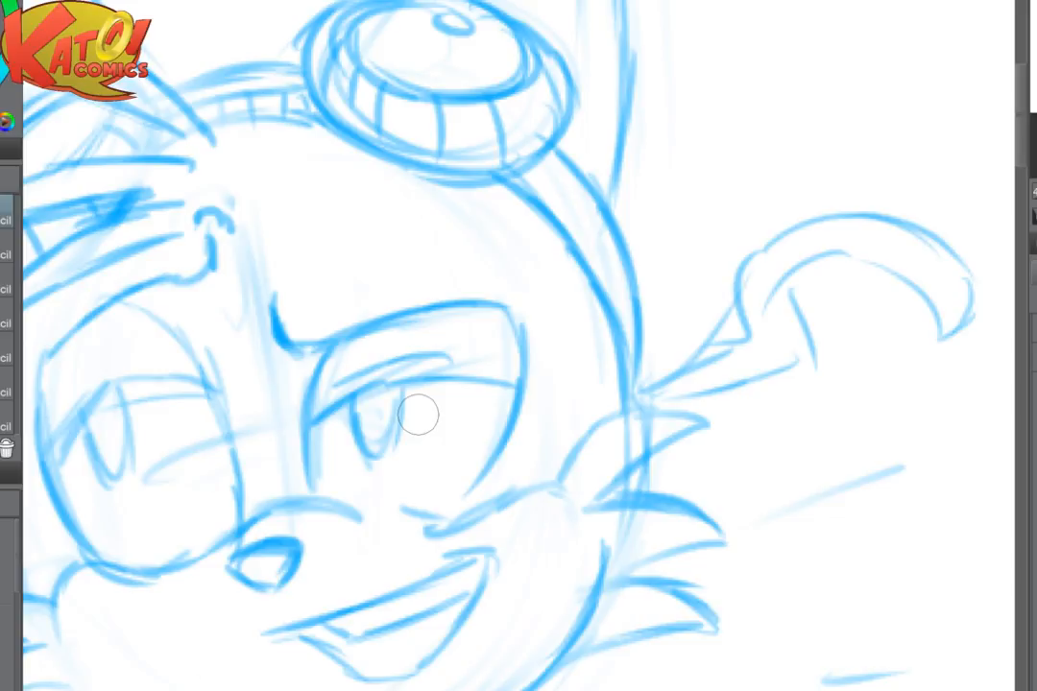
pyautogui.moveTo(354, 399); pyautogui.dragTo(369, 449)
pyautogui.moveTo(400, 391)
pyautogui.mouseDown()
pyautogui.moveTo(394, 433)
pyautogui.moveTo(371, 453)
pyautogui.mouseUp()
pyautogui.hotkey('ctrl', '+')
pyautogui.hotkey('ctrl', '+')
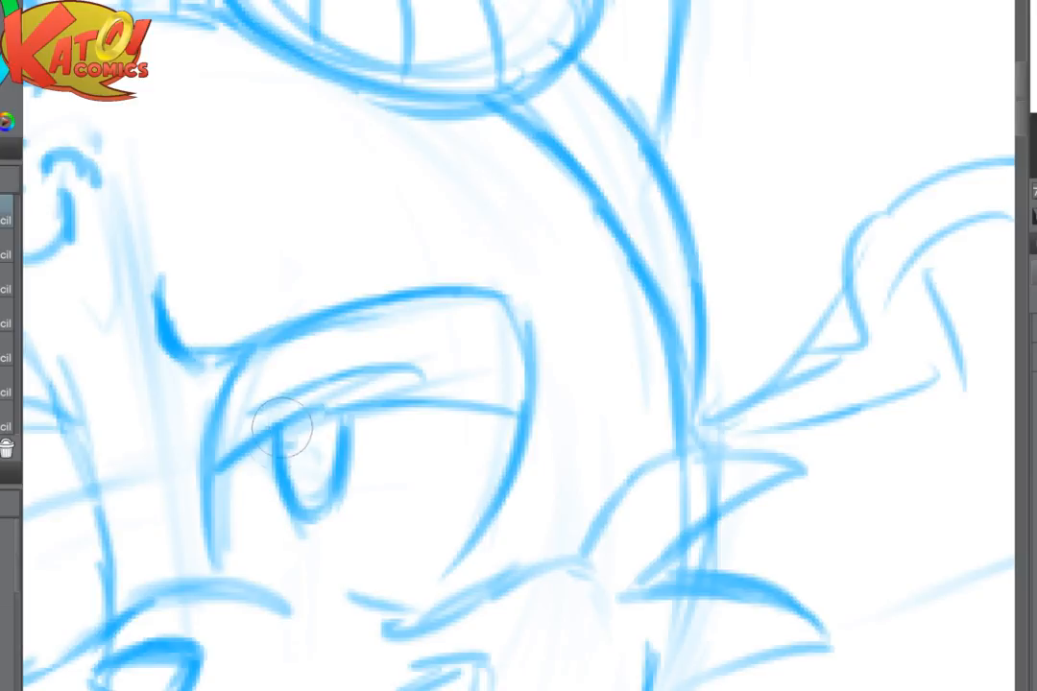
pyautogui.moveTo(288, 442)
pyautogui.mouseDown()
pyautogui.moveTo(305, 455)
pyautogui.moveTo(303, 443)
pyautogui.moveTo(305, 465)
pyautogui.moveTo(316, 443)
pyautogui.moveTo(312, 465)
pyautogui.moveTo(307, 455)
pyautogui.mouseUp()
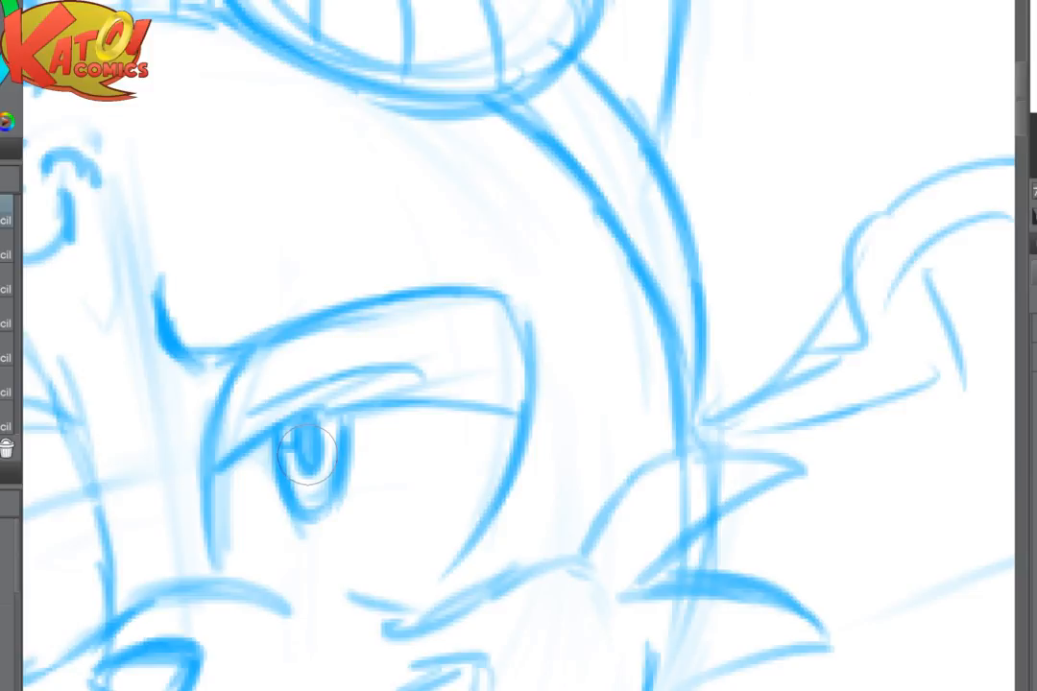
pyautogui.moveTo(269, 410)
pyautogui.mouseDown()
pyautogui.moveTo(390, 366)
pyautogui.moveTo(442, 372)
pyautogui.mouseUp()
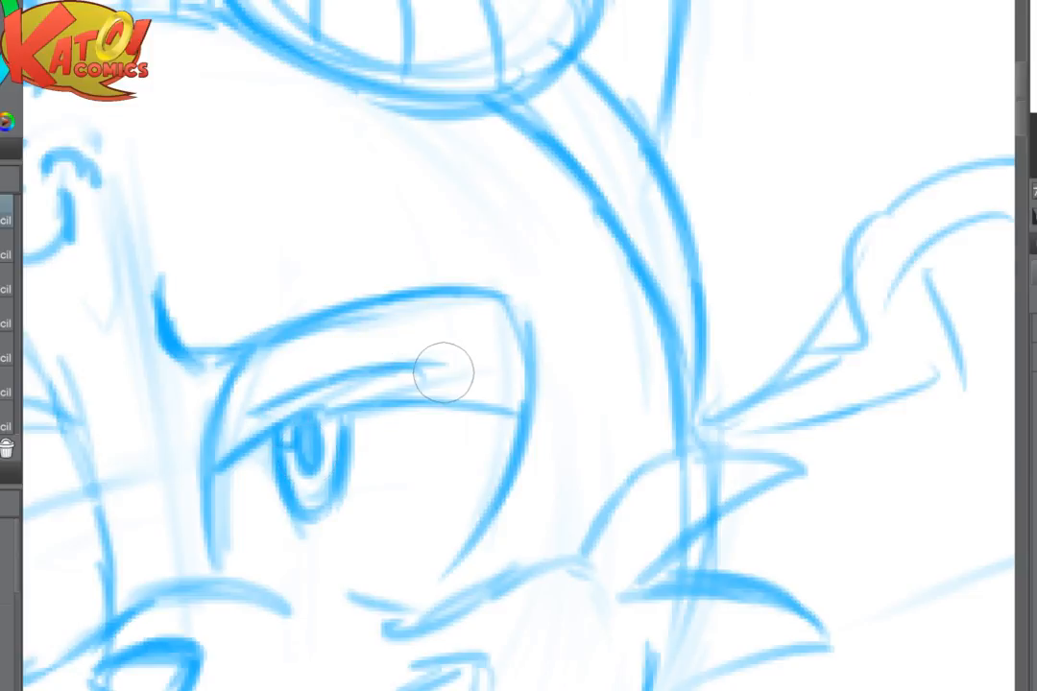
# - Strengthen the outer side of the eye under the angled brow and close its lower contour against the muzzle line
pyautogui.hotkey('ctrl', '-')
pyautogui.hotkey('ctrl', '-')
pyautogui.hotkey('ctrl', '-')
pyautogui.scroll(1, 581, 325)
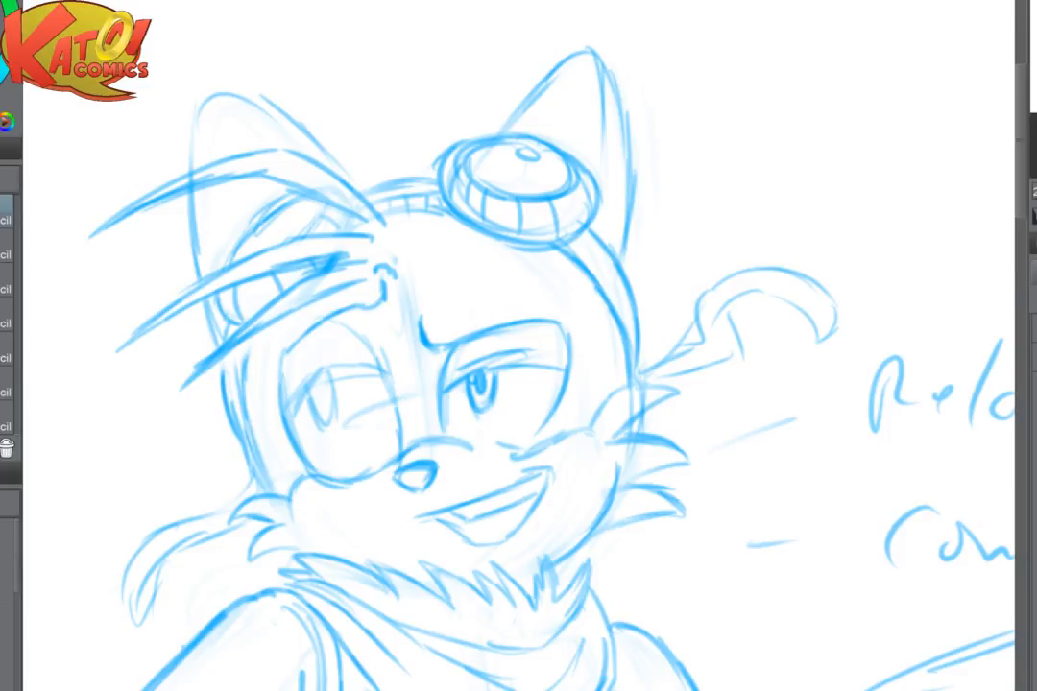
pyautogui.scroll(5, 629, 379)
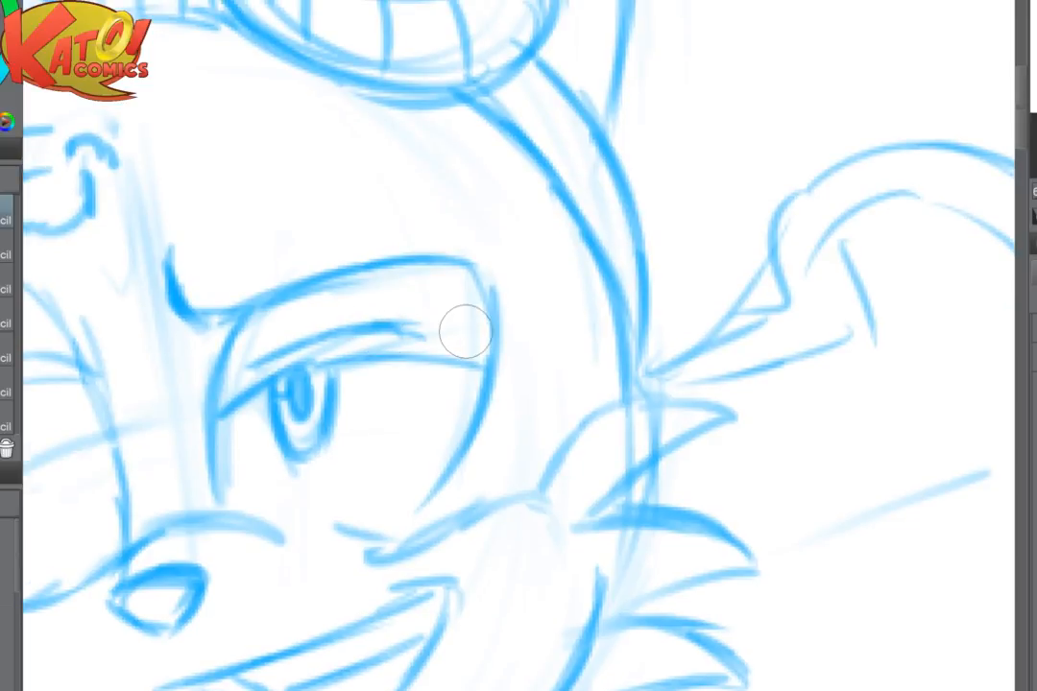
pyautogui.moveTo(472, 263)
pyautogui.mouseDown()
pyautogui.moveTo(492, 305)
pyautogui.moveTo(484, 417)
pyautogui.moveTo(427, 514)
pyautogui.mouseUp()
pyautogui.moveTo(224, 344)
pyautogui.mouseDown()
pyautogui.moveTo(215, 467)
pyautogui.moveTo(262, 528)
pyautogui.moveTo(336, 546)
pyautogui.moveTo(404, 504)
pyautogui.moveTo(344, 525)
pyautogui.mouseUp()
pyautogui.press('e')
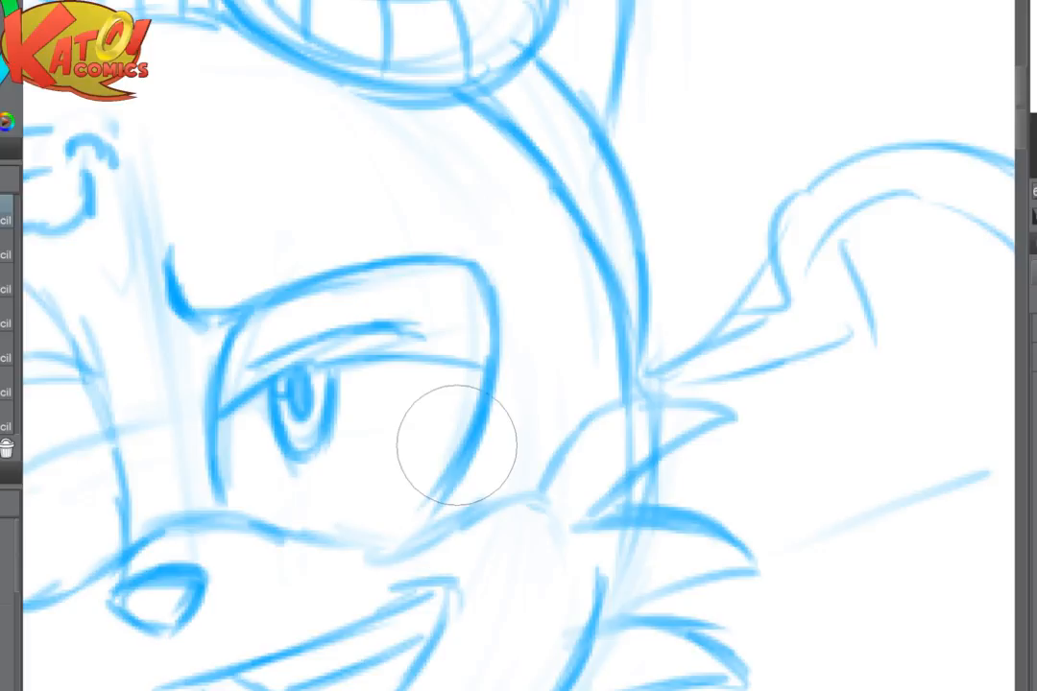
pyautogui.press('p')
pyautogui.moveTo(452, 492); pyautogui.dragTo(405, 535)
pyautogui.moveTo(325, 543); pyautogui.dragTo(419, 532)
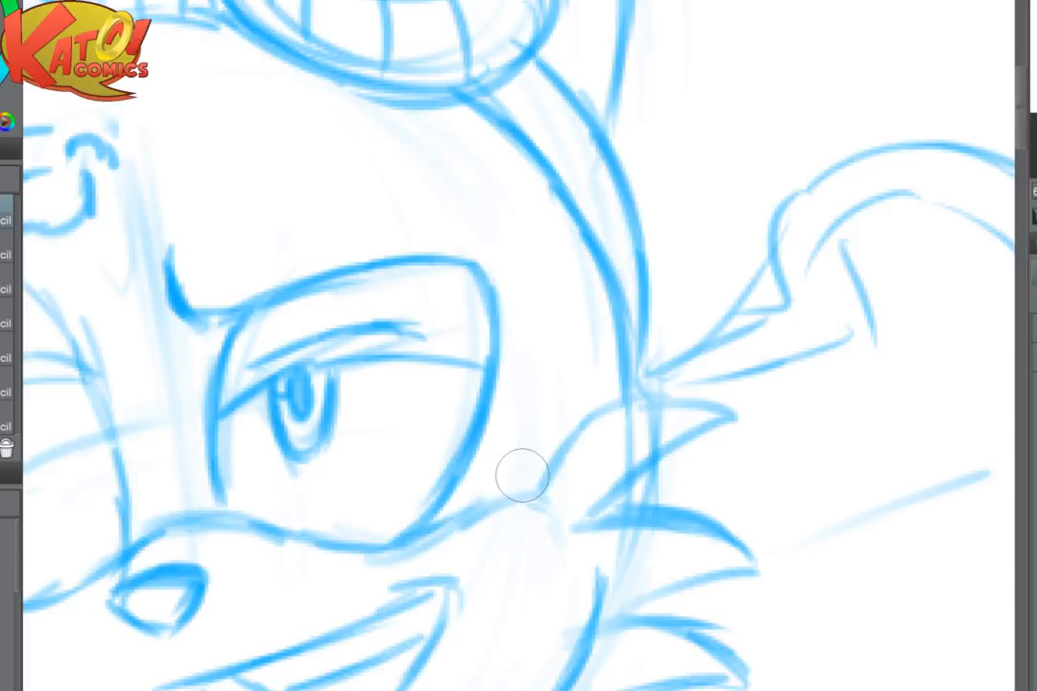
# - Lighten the muzzle line beneath that eye and redraw it along the cheek and the eye's inner lower corner
pyautogui.press('e')
pyautogui.press('p')
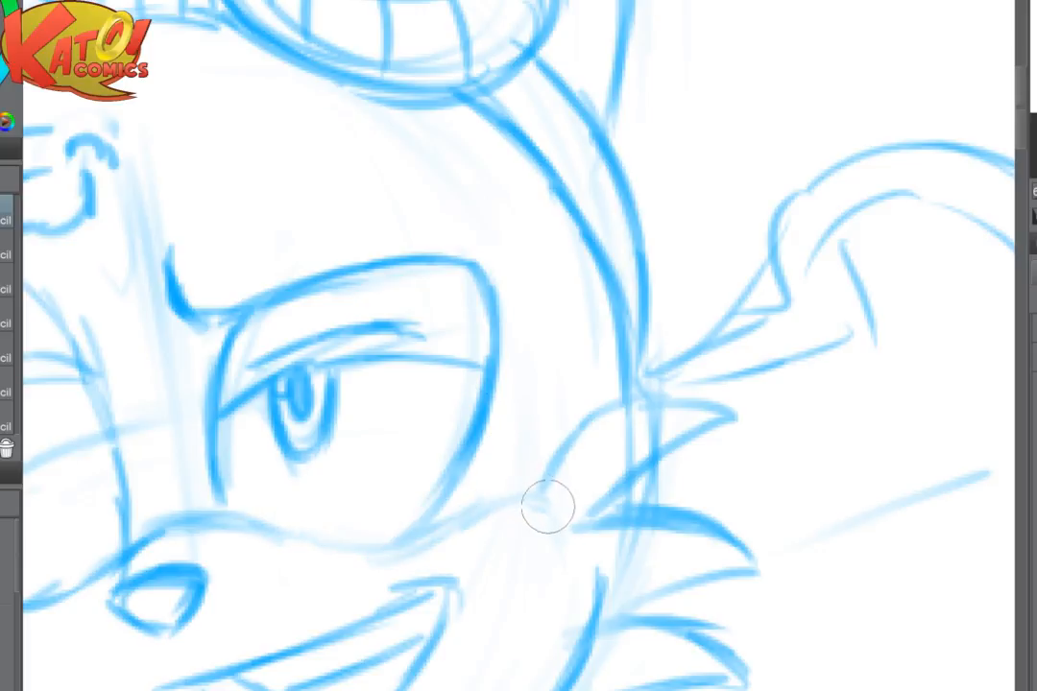
pyautogui.moveTo(546, 504)
pyautogui.mouseDown()
pyautogui.moveTo(484, 495)
pyautogui.moveTo(407, 536)
pyautogui.moveTo(372, 553)
pyautogui.mouseUp()
pyautogui.moveTo(227, 498); pyautogui.dragTo(274, 534)
# - Mirror the view, fade the eye's outer contour, and redraw it rounder with a cleaner upper lid line
pyautogui.press('space')
pyautogui.moveTo(349, 506); pyautogui.dragTo(581, 523)
pyautogui.press('h')
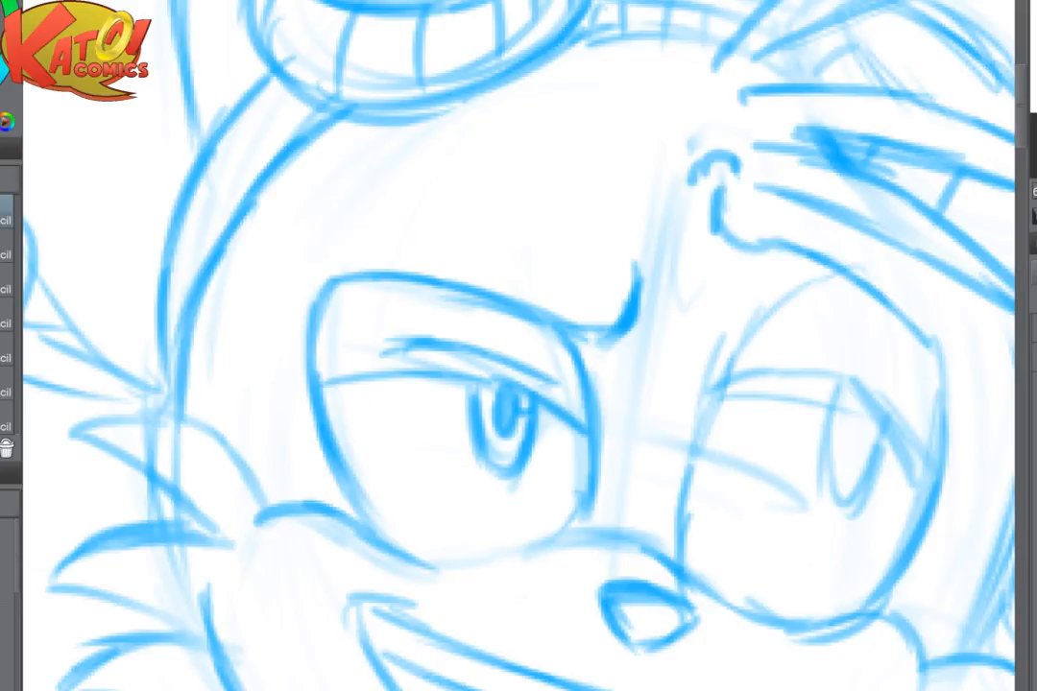
pyautogui.press('space')
pyautogui.moveTo(519, 413); pyautogui.dragTo(317, 390)
pyautogui.press('e')
pyautogui.moveTo(139, 297)
pyautogui.mouseDown()
pyautogui.moveTo(113, 401)
pyautogui.moveTo(139, 353)
pyautogui.mouseUp()
pyautogui.press('p')
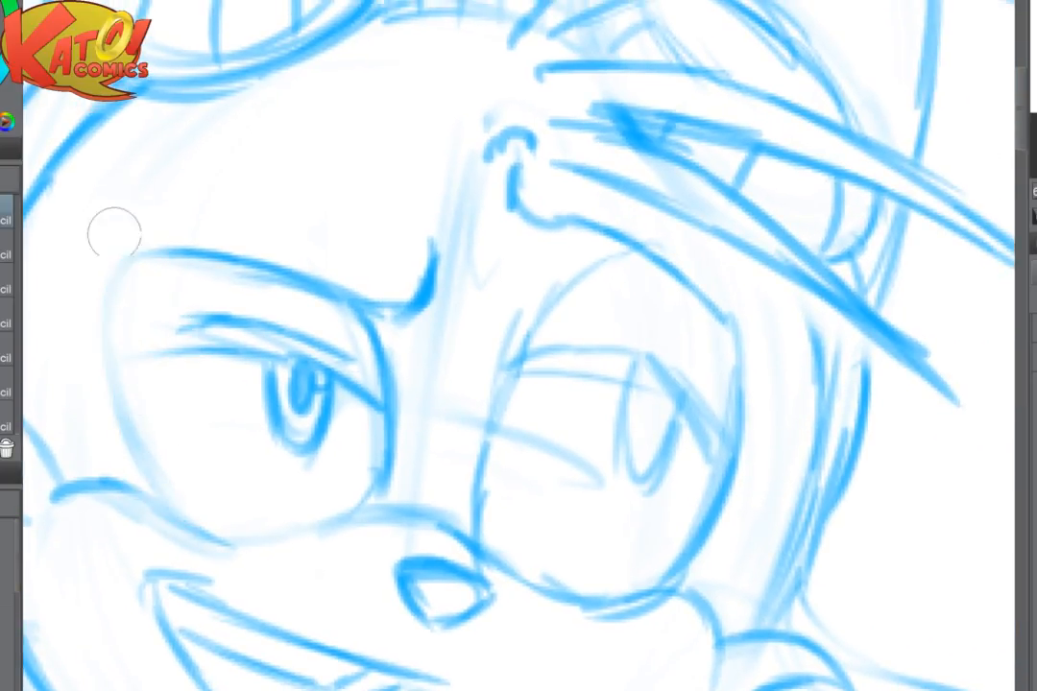
pyautogui.moveTo(111, 232)
pyautogui.mouseDown()
pyautogui.moveTo(149, 261)
pyautogui.moveTo(131, 262)
pyautogui.moveTo(109, 304)
pyautogui.moveTo(136, 475)
pyautogui.mouseUp()
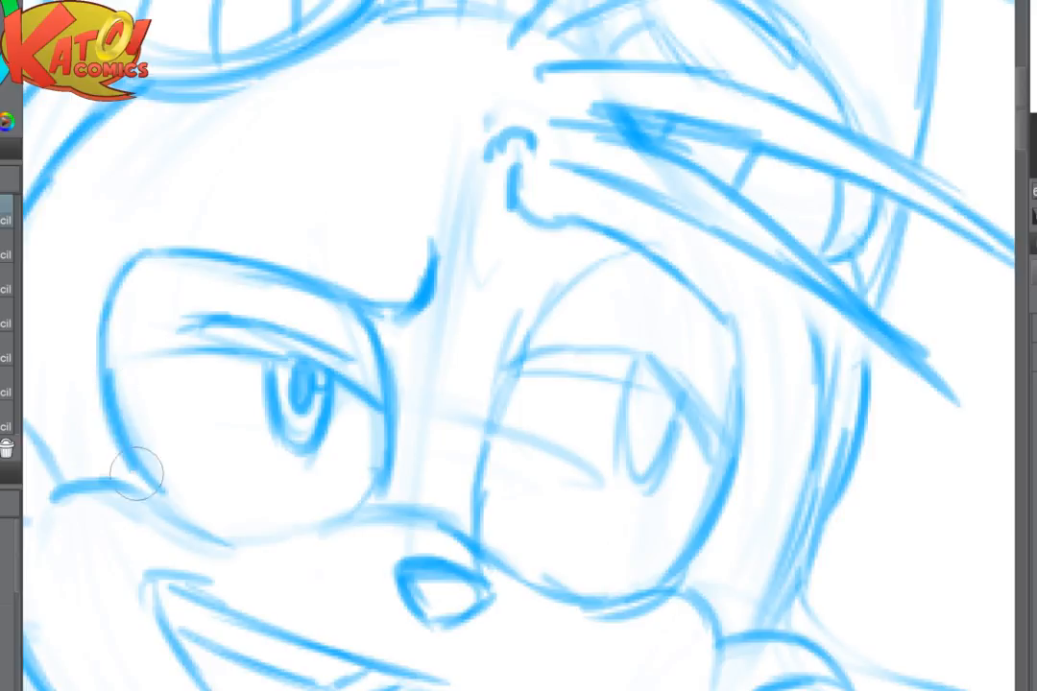
pyautogui.moveTo(108, 366); pyautogui.dragTo(322, 378)
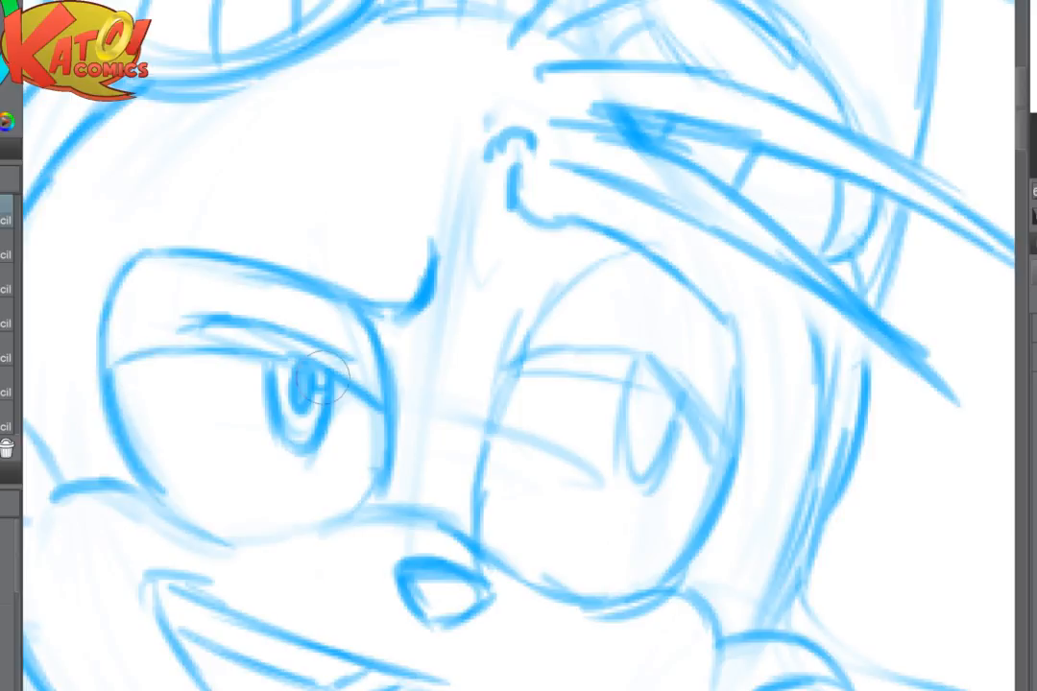
# - Soften the eye's lower outer edge and redraw the contour down to the cheek line
pyautogui.press('e')
pyautogui.moveTo(168, 459)
pyautogui.mouseDown()
pyautogui.moveTo(179, 490)
pyautogui.moveTo(139, 384)
pyautogui.mouseUp()
pyautogui.press('p')
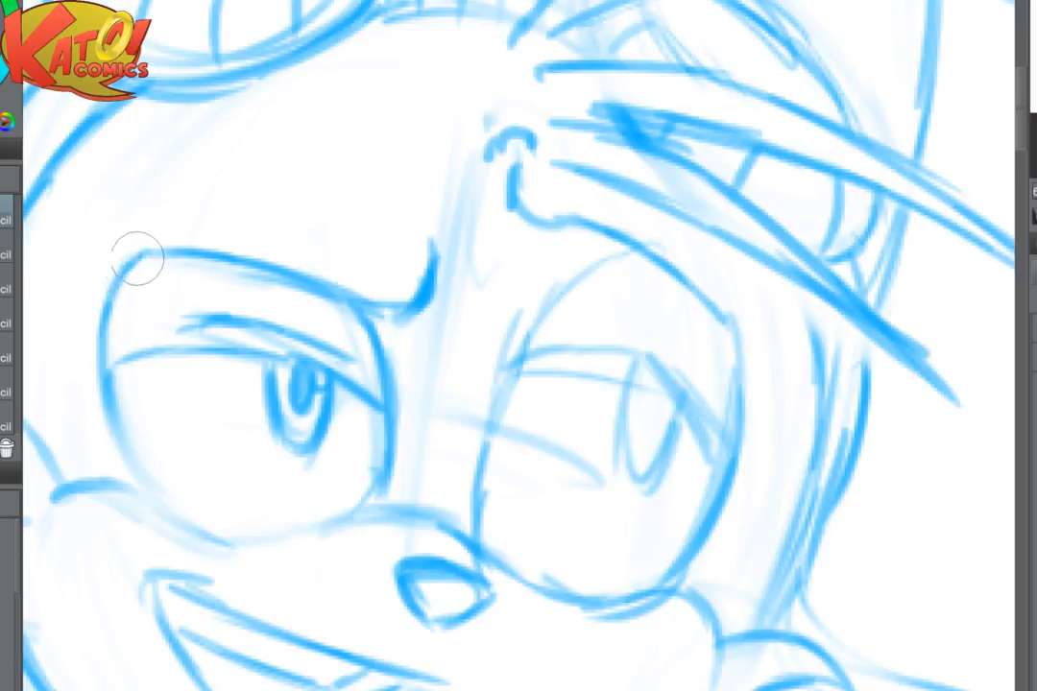
pyautogui.moveTo(137, 258)
pyautogui.mouseDown()
pyautogui.moveTo(103, 395)
pyautogui.moveTo(111, 391)
pyautogui.moveTo(140, 491)
pyautogui.moveTo(174, 515)
pyautogui.mouseUp()
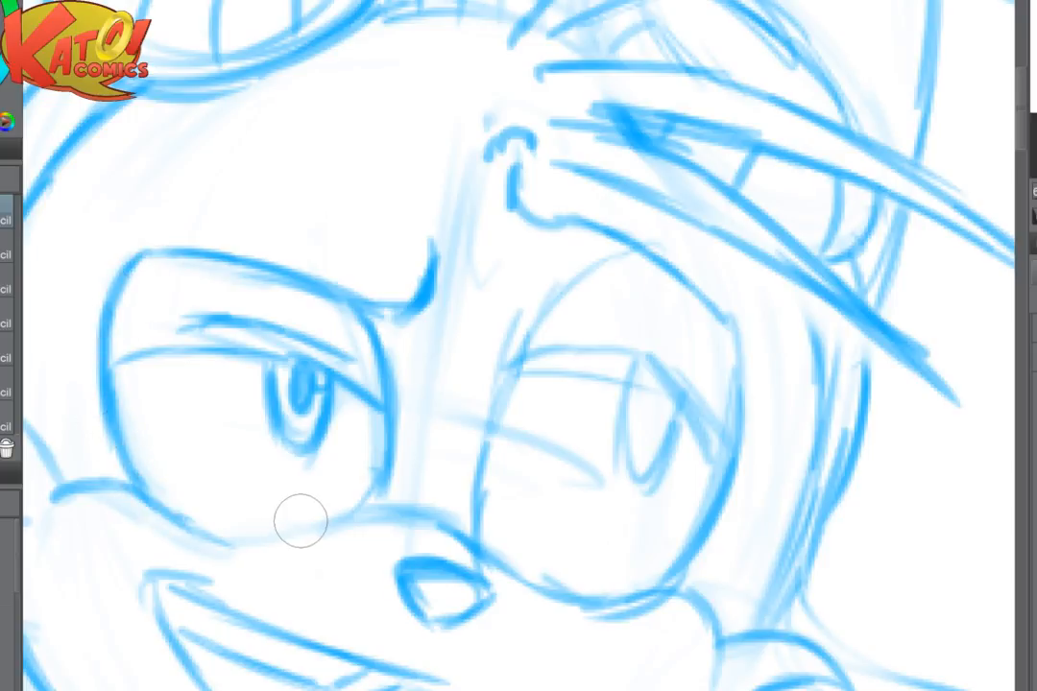
# - Lighten the guide line across the other eye, draw a curved brow beneath the hair curl, and unmirror the view
pyautogui.press('e')
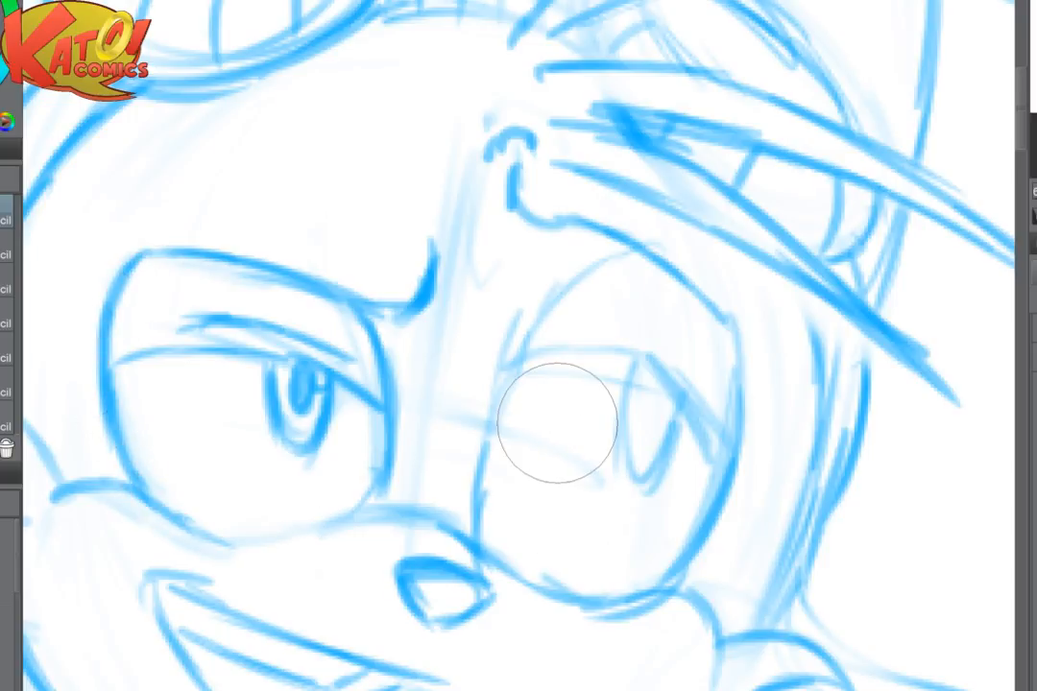
pyautogui.press('p')
pyautogui.moveTo(496, 232)
pyautogui.mouseDown()
pyautogui.moveTo(513, 247)
pyautogui.moveTo(636, 255)
pyautogui.mouseUp()
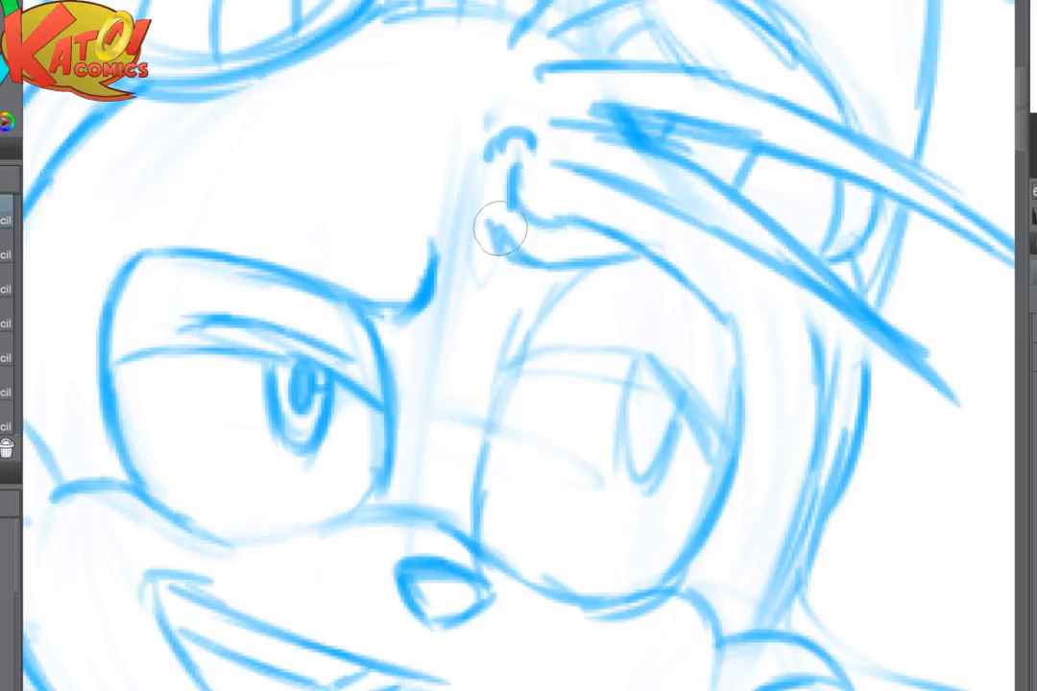
pyautogui.moveTo(499, 230); pyautogui.dragTo(525, 200)
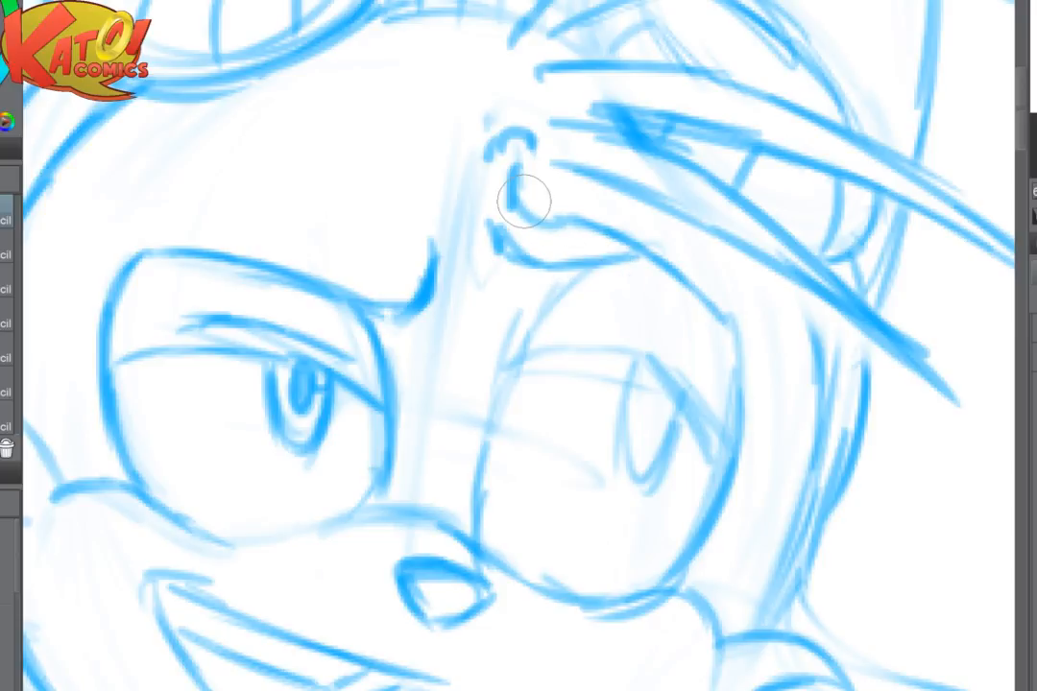
pyautogui.scroll(-4, 745, 468)
pyautogui.press('h')
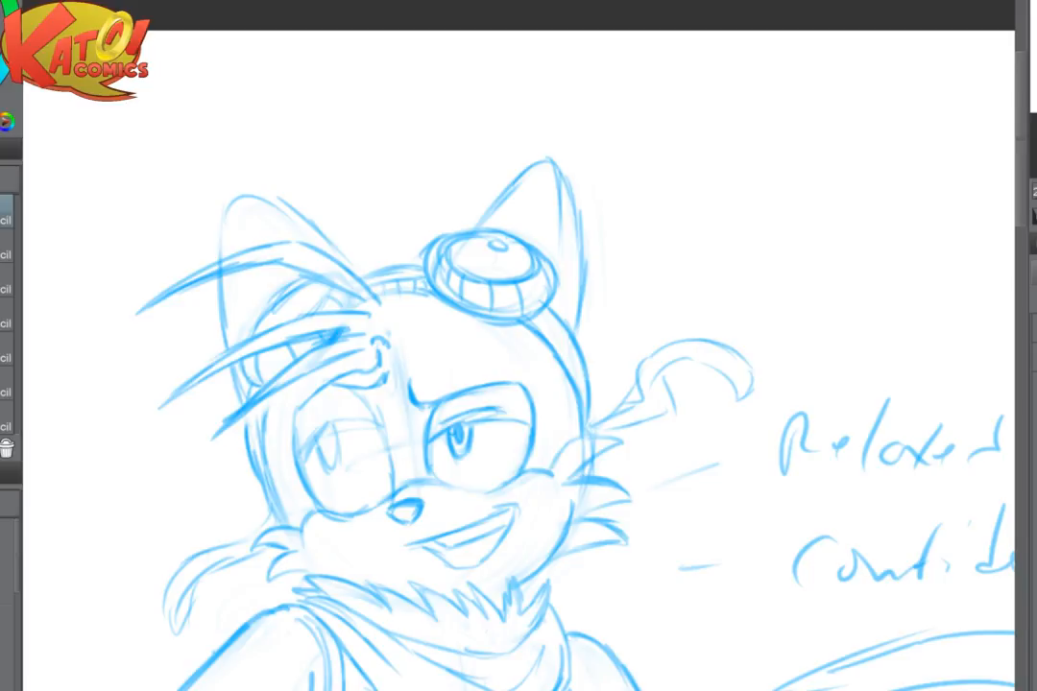
# - Fade the curved brow and the old line joining the hair curl above the unfinished eye
pyautogui.scroll(2, 696, 336)
pyautogui.moveTo(459, 682); pyautogui.dragTo(915, 608)
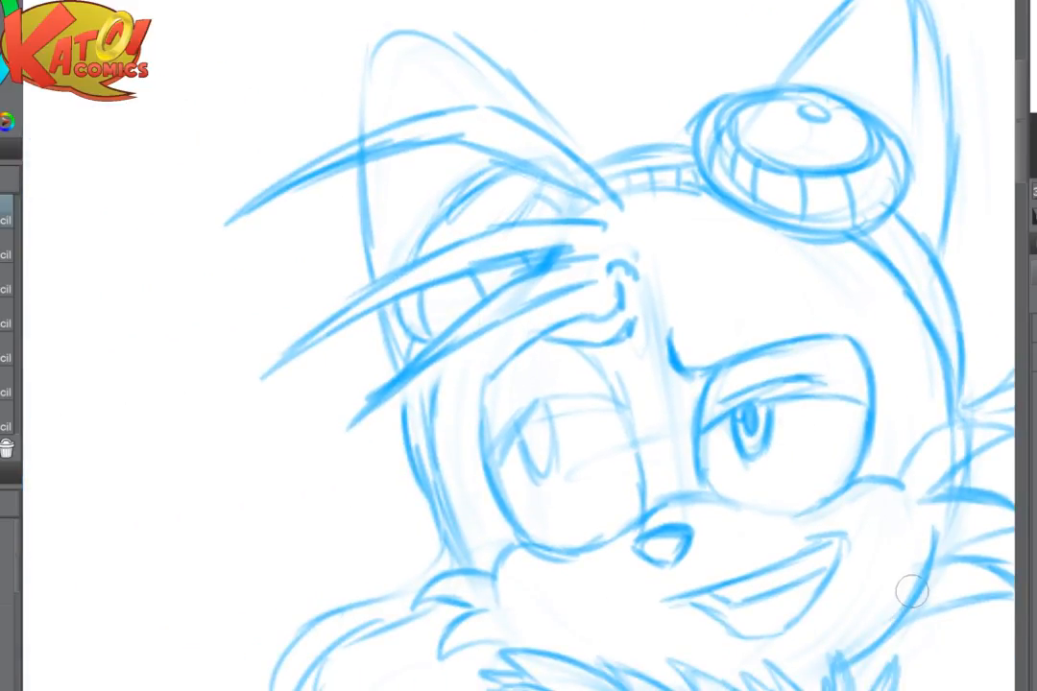
pyautogui.scroll(1, 911, 591)
pyautogui.press('e')
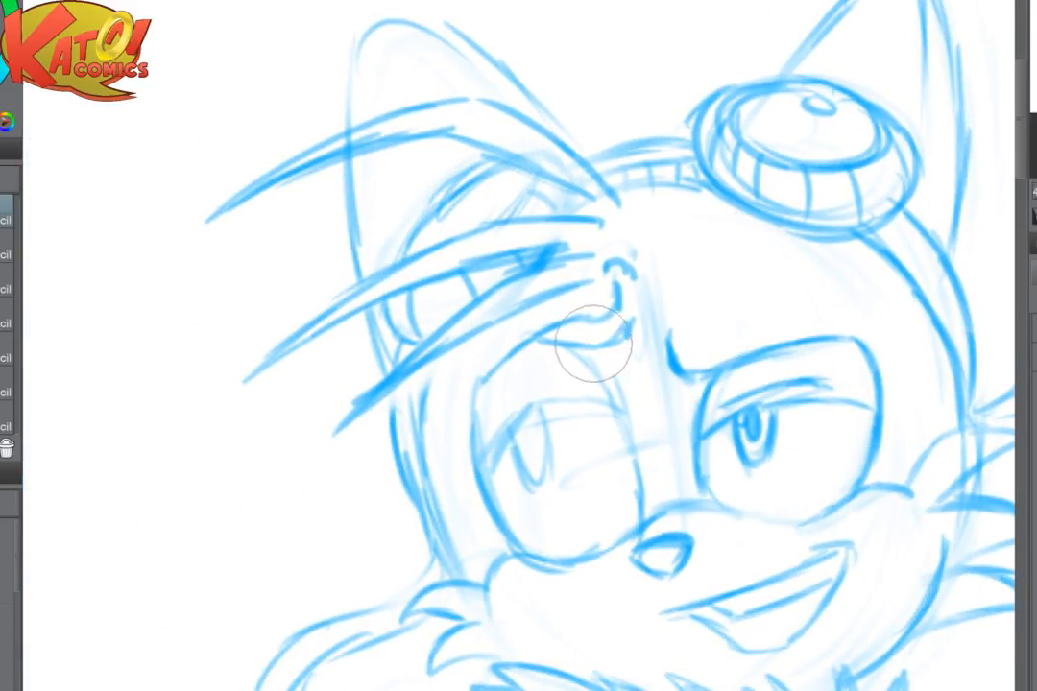
pyautogui.moveTo(595, 344)
pyautogui.mouseDown()
pyautogui.moveTo(609, 337)
pyautogui.moveTo(583, 325)
pyautogui.mouseUp()
# - Redraw the brow sloping from the hair curl to the eye's outer side and darken the eye's upper inner contour
pyautogui.press('p')
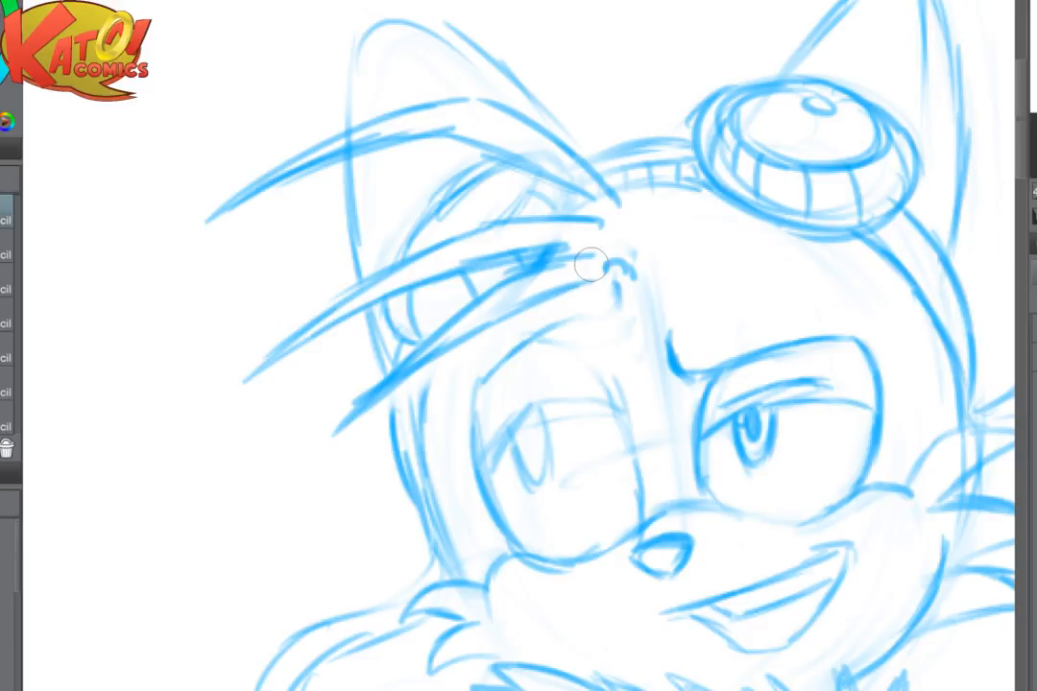
pyautogui.moveTo(615, 281); pyautogui.dragTo(614, 302)
pyautogui.moveTo(610, 304); pyautogui.dragTo(489, 378)
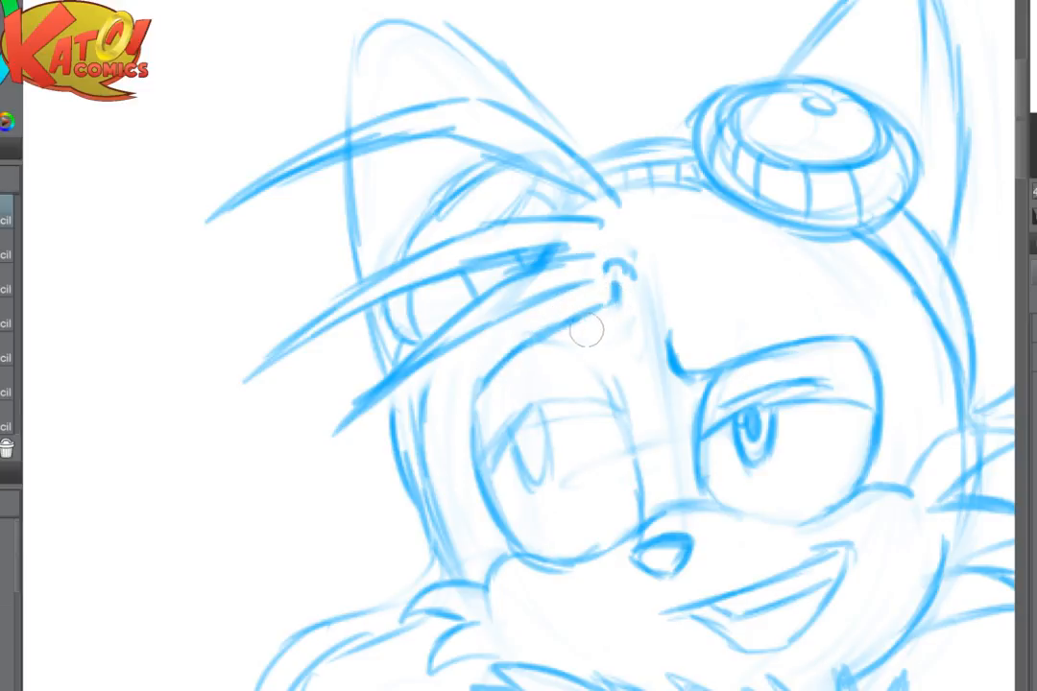
pyautogui.moveTo(534, 342)
pyautogui.mouseDown()
pyautogui.moveTo(606, 381)
pyautogui.moveTo(573, 356)
pyautogui.moveTo(615, 416)
pyautogui.mouseUp()
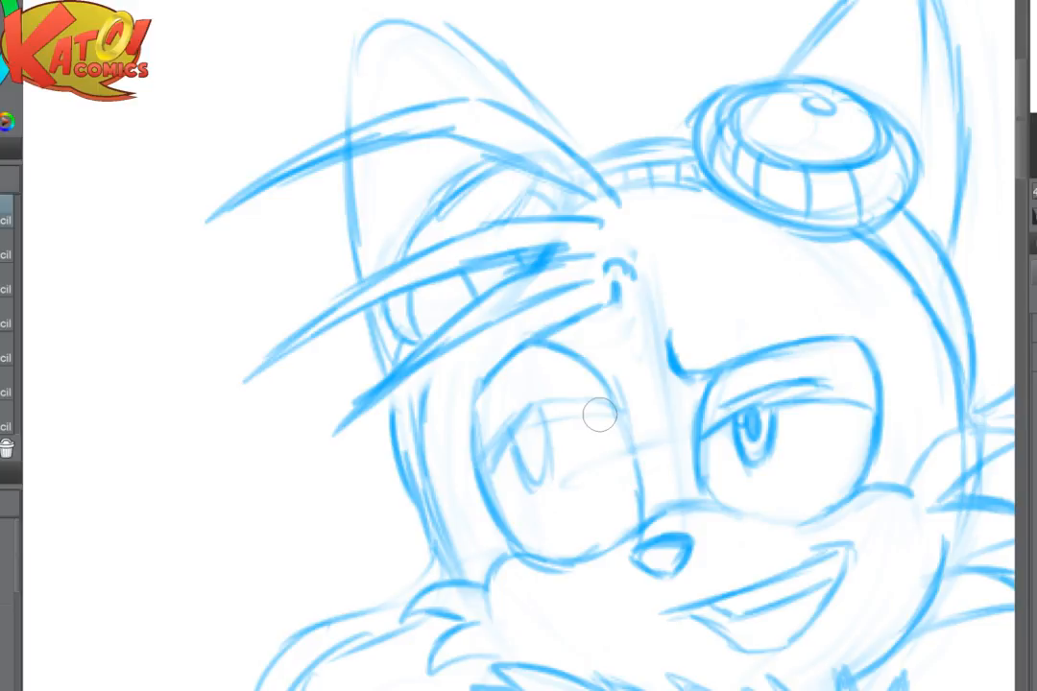
# - Darken the unfinished eye's inner and outer contours, redraw its drooping upper lid line, and add a crease above the lid
pyautogui.scroll(4, 600, 415)
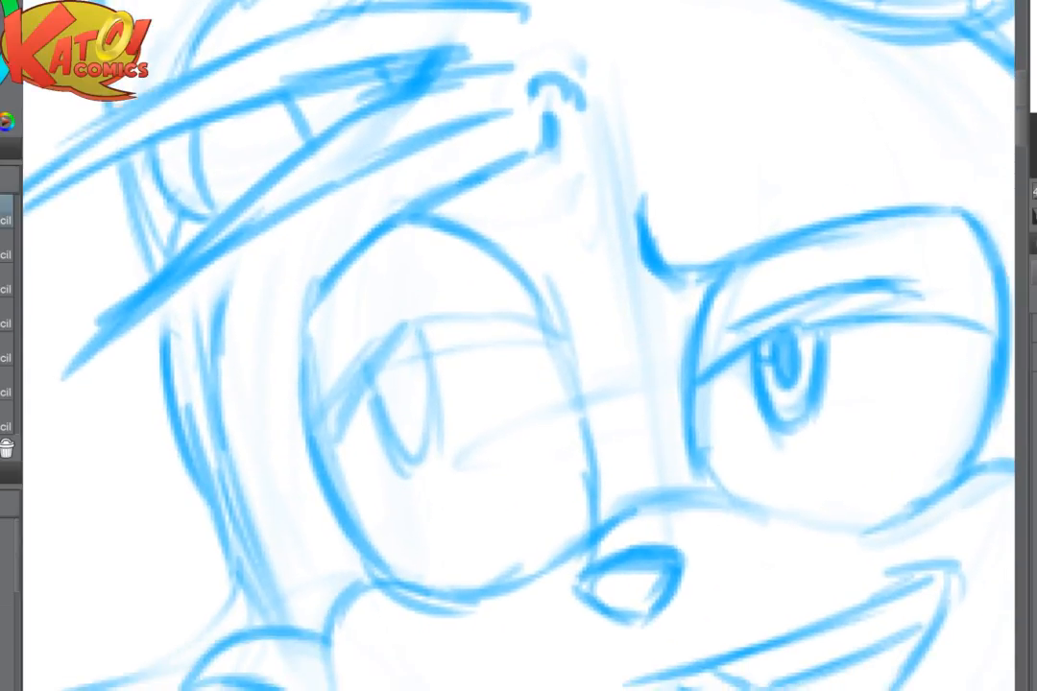
pyautogui.moveTo(557, 333); pyautogui.dragTo(596, 519)
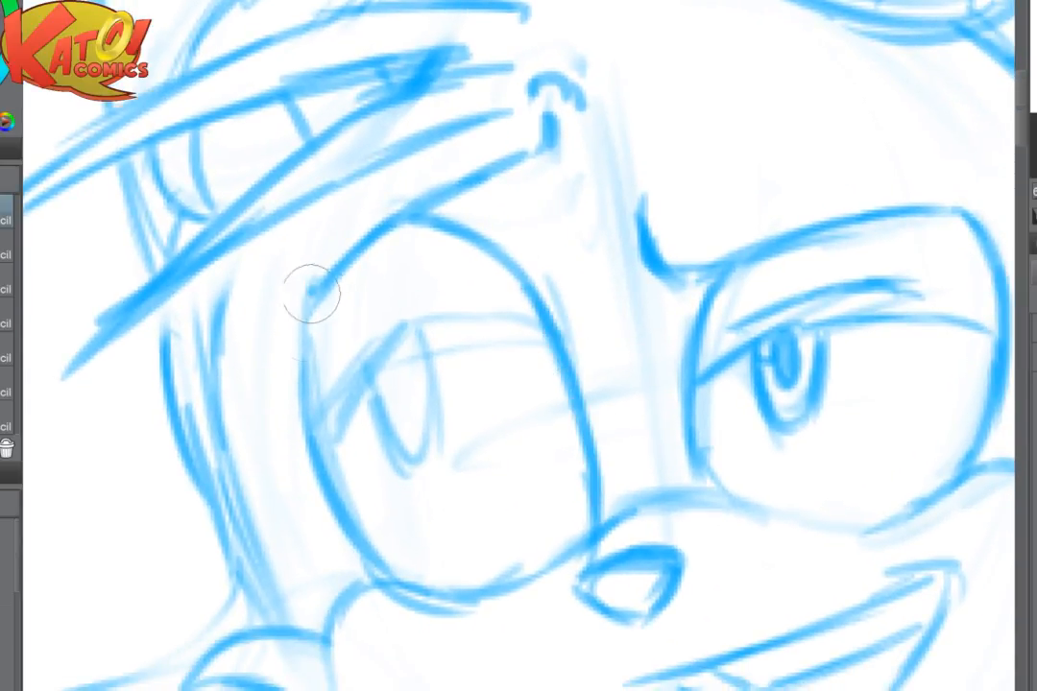
pyautogui.moveTo(310, 295); pyautogui.dragTo(338, 487)
pyautogui.moveTo(322, 421)
pyautogui.mouseDown()
pyautogui.moveTo(400, 334)
pyautogui.moveTo(338, 423)
pyautogui.moveTo(408, 327)
pyautogui.moveTo(536, 321)
pyautogui.mouseUp()
pyautogui.press('e')
pyautogui.press('p')
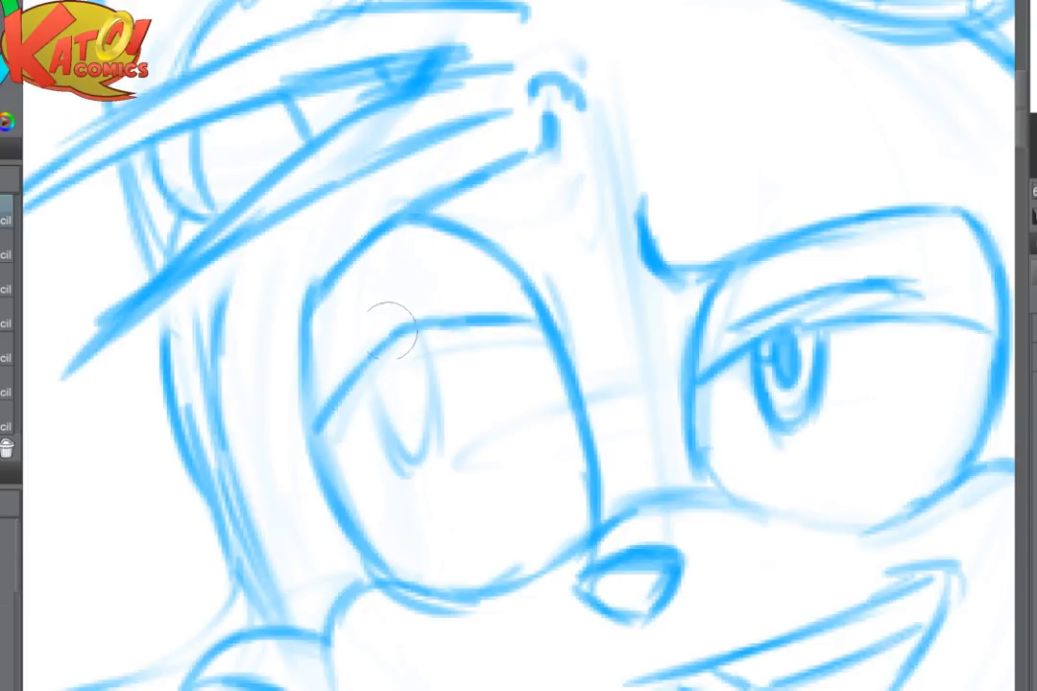
pyautogui.moveTo(334, 366)
pyautogui.mouseDown()
pyautogui.moveTo(409, 302)
pyautogui.moveTo(455, 299)
pyautogui.mouseUp()
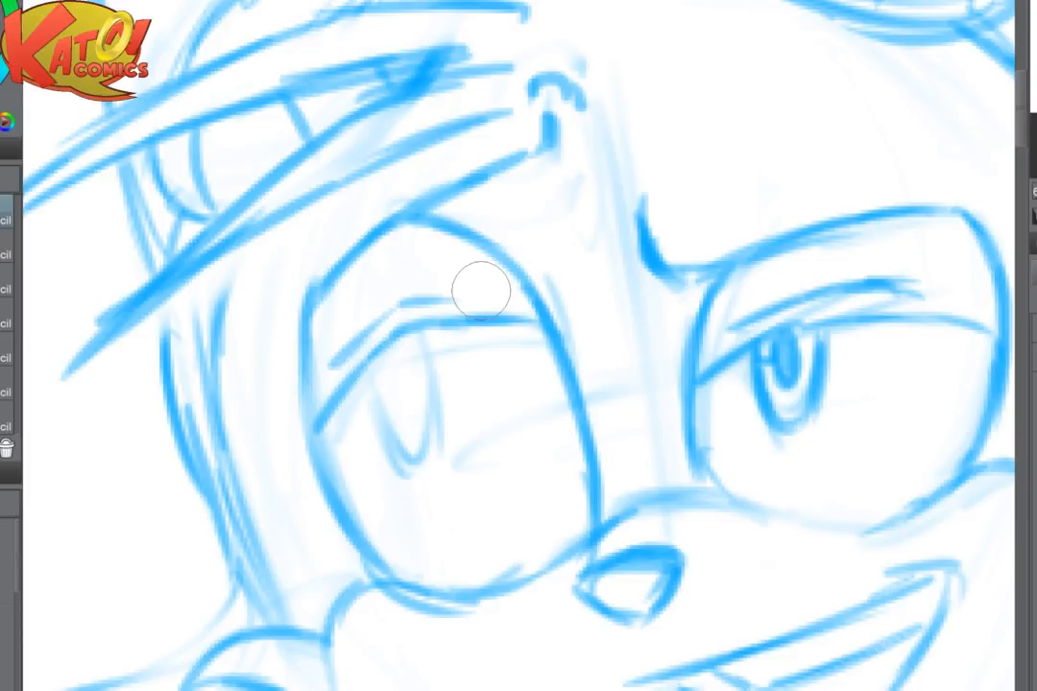
# - Outline the narrow iris beneath the redrawn eyelid and shade its pupil, leaving a small highlight
pyautogui.scroll(2, 481, 289)
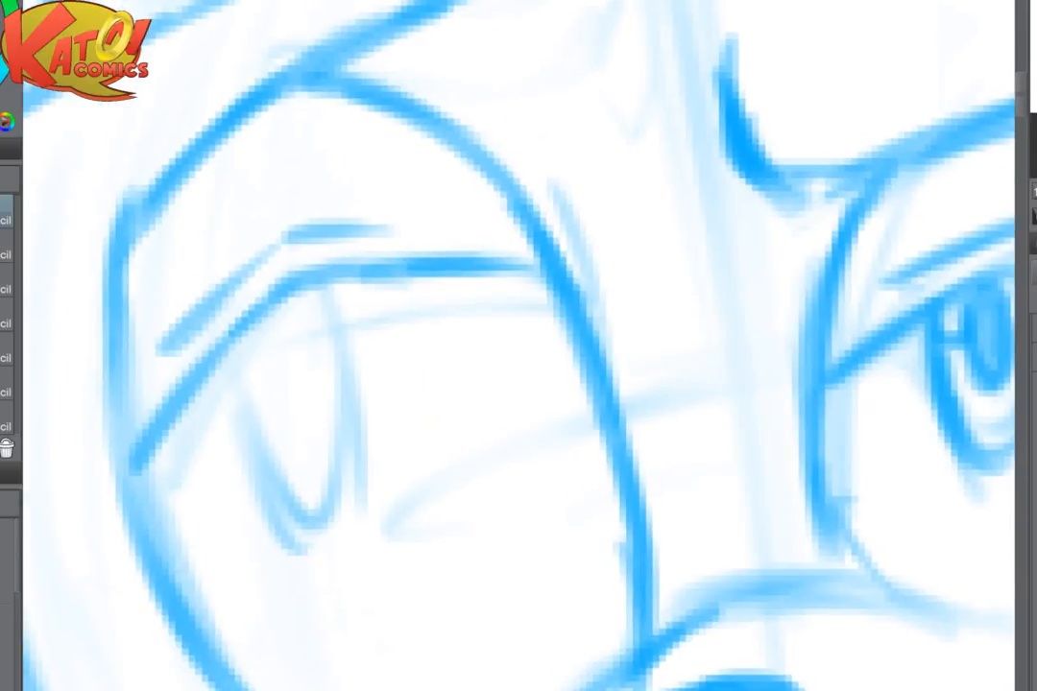
pyautogui.moveTo(222, 360)
pyautogui.mouseDown()
pyautogui.moveTo(258, 476)
pyautogui.moveTo(312, 518)
pyautogui.mouseUp()
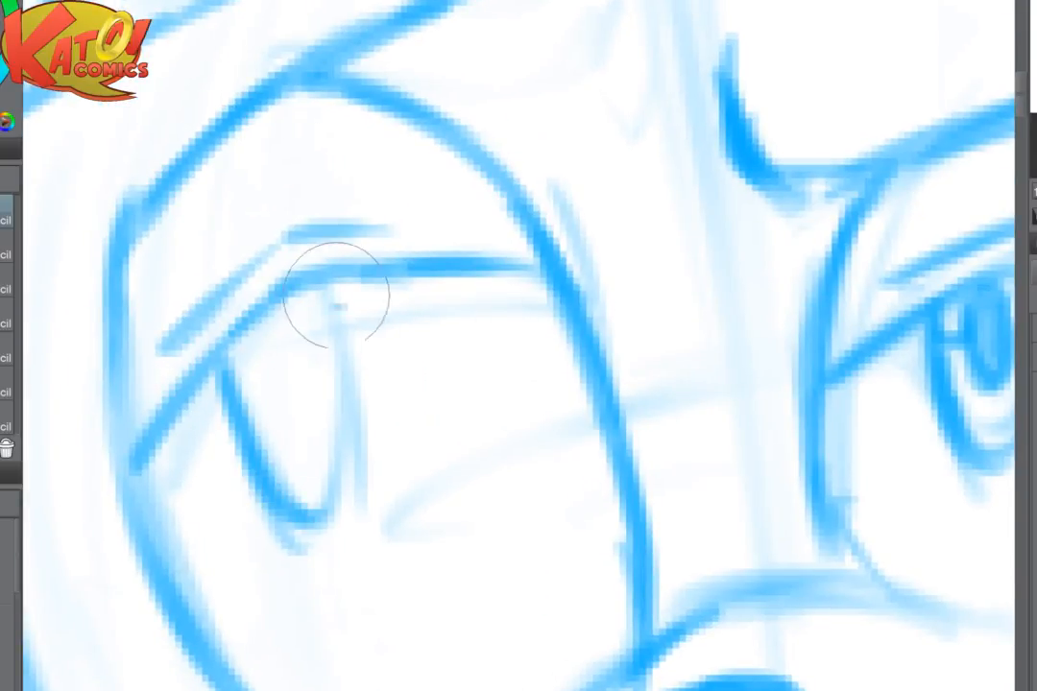
pyautogui.moveTo(338, 296)
pyautogui.mouseDown()
pyautogui.moveTo(354, 476)
pyautogui.moveTo(299, 519)
pyautogui.mouseUp()
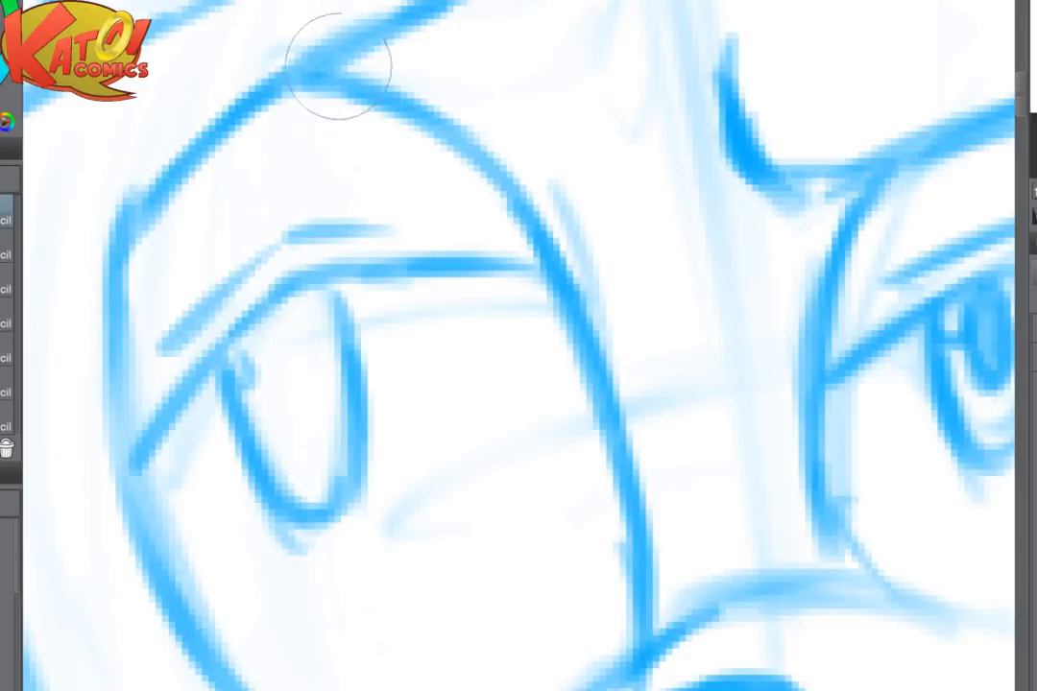
pyautogui.moveTo(234, 348)
pyautogui.mouseDown()
pyautogui.moveTo(290, 435)
pyautogui.moveTo(270, 382)
pyautogui.moveTo(309, 352)
pyautogui.moveTo(308, 392)
pyautogui.moveTo(297, 373)
pyautogui.moveTo(287, 387)
pyautogui.moveTo(270, 349)
pyautogui.moveTo(276, 319)
pyautogui.moveTo(290, 375)
pyautogui.moveTo(299, 341)
pyautogui.moveTo(295, 403)
pyautogui.mouseUp()
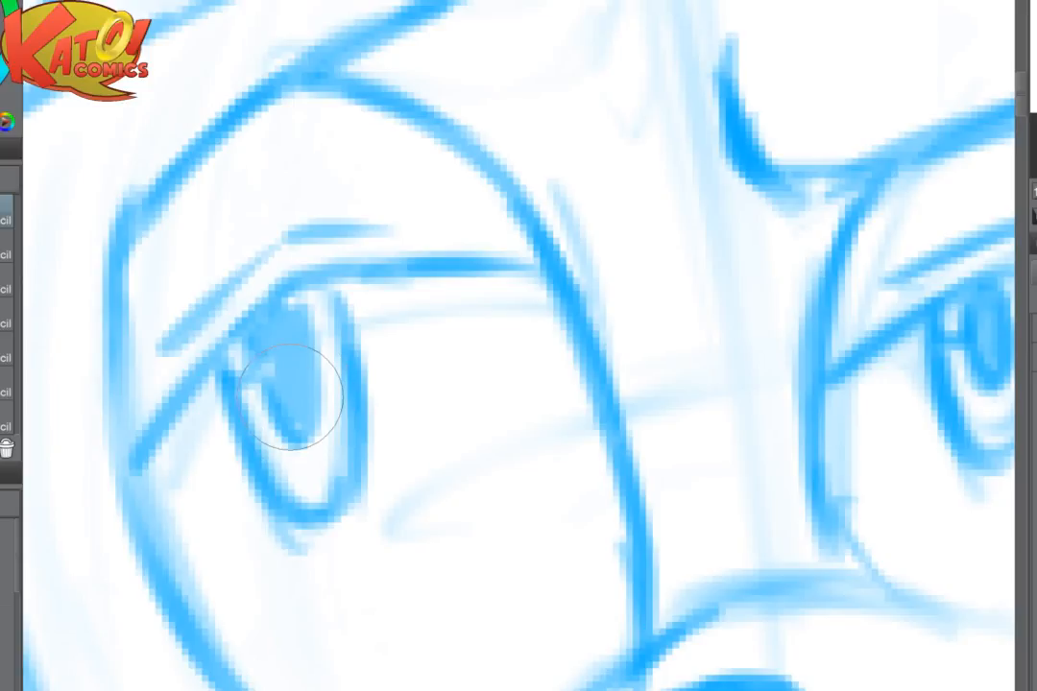
pyautogui.scroll(-4, 614, 403)
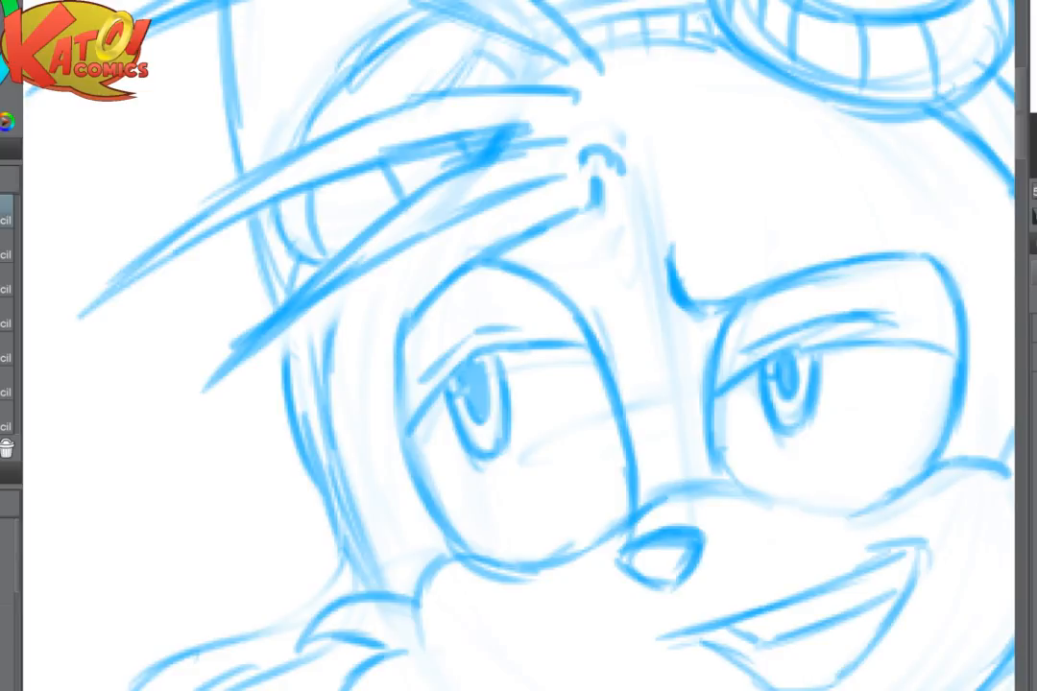
pyautogui.scroll(-3, 600, 355)
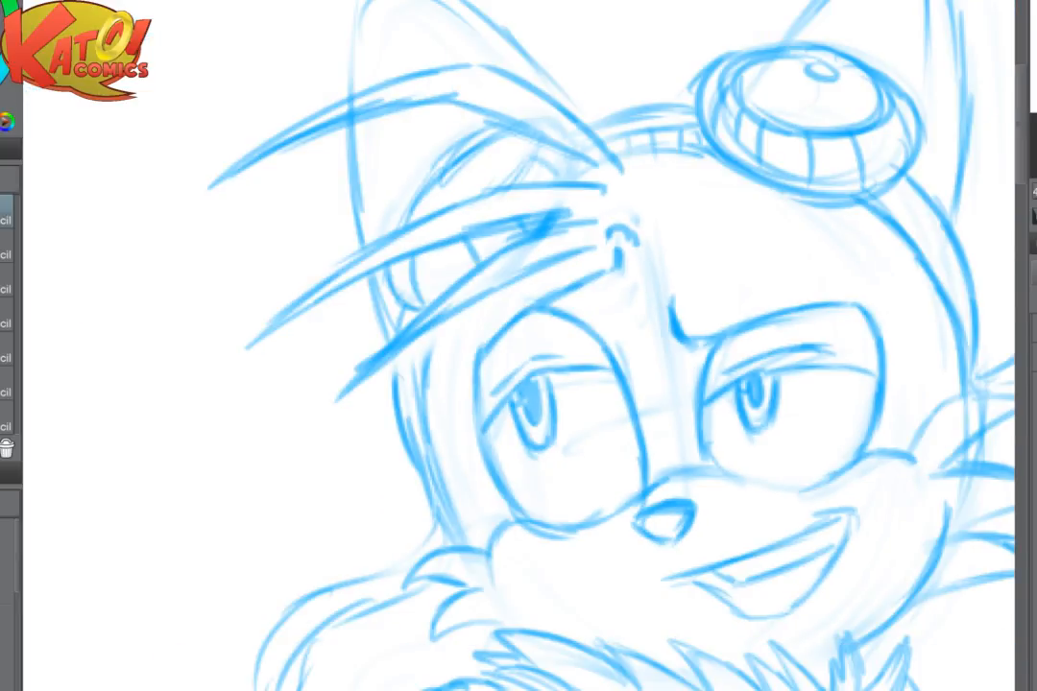
# - Darken the finished eye's upper lid line and the outer contour of the newly drawn eye
pyautogui.scroll(4, 599, 355)
pyautogui.moveTo(597, 355)
pyautogui.mouseDown()
pyautogui.moveTo(717, 318)
pyautogui.moveTo(891, 312)
pyautogui.mouseUp()
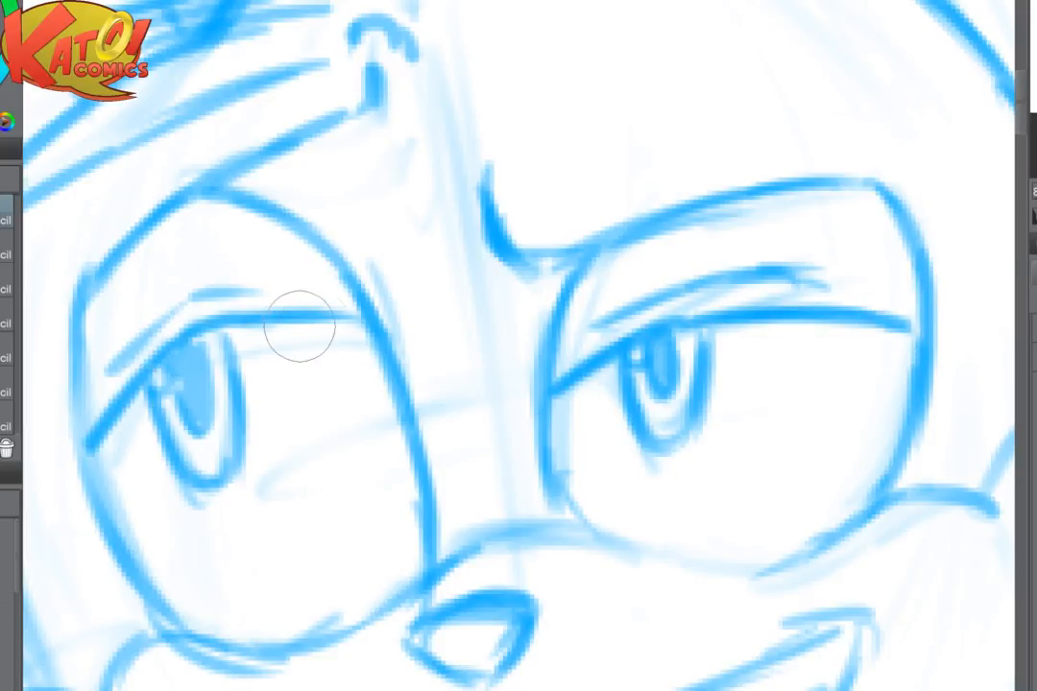
pyautogui.moveTo(86, 280); pyautogui.dragTo(90, 469)
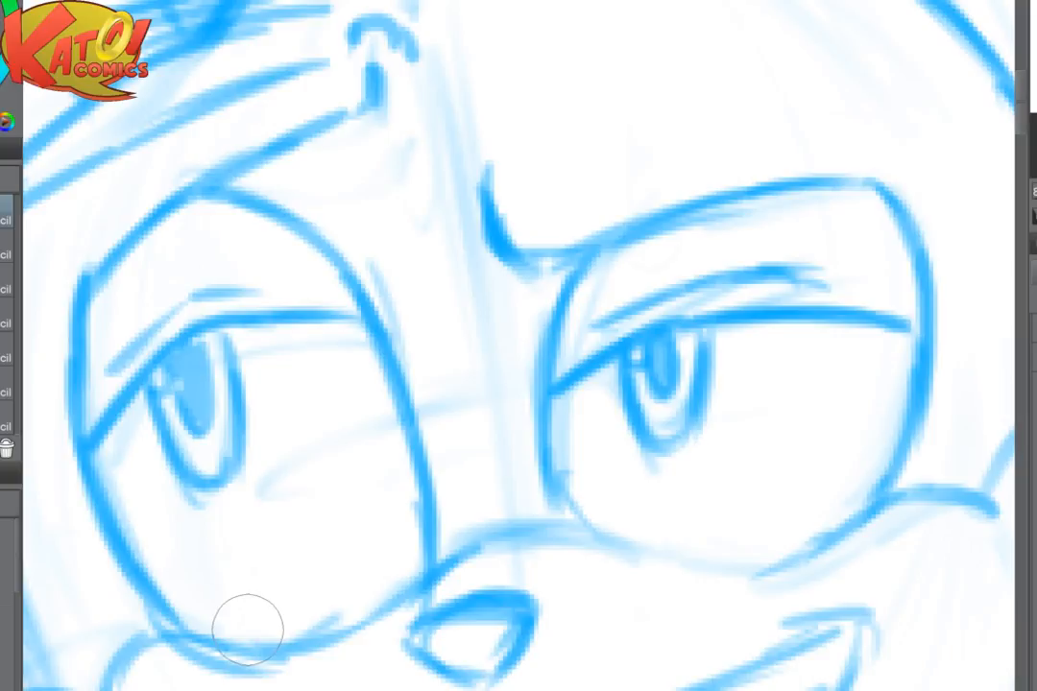
pyautogui.scroll(-3, 247, 630)
pyautogui.scroll(2, 584, 391)
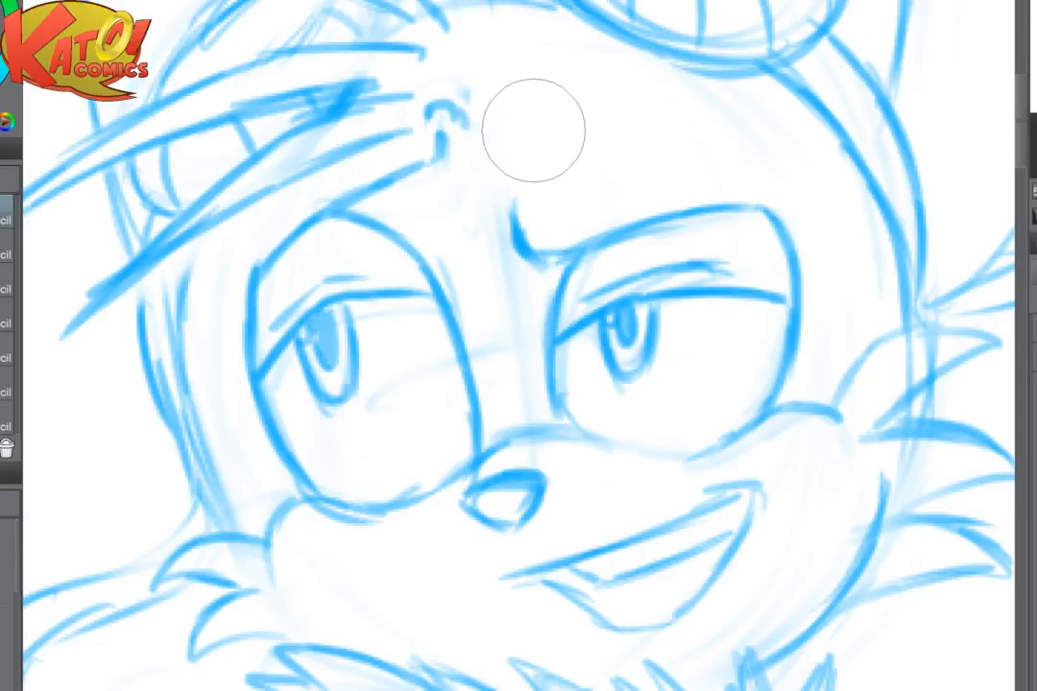
# - Strengthen the brow line beneath the hair strands and trace the two head side lines down to the cheek fur
pyautogui.moveTo(440, 132)
pyautogui.mouseDown()
pyautogui.moveTo(400, 182)
pyautogui.moveTo(260, 273)
pyautogui.mouseUp()
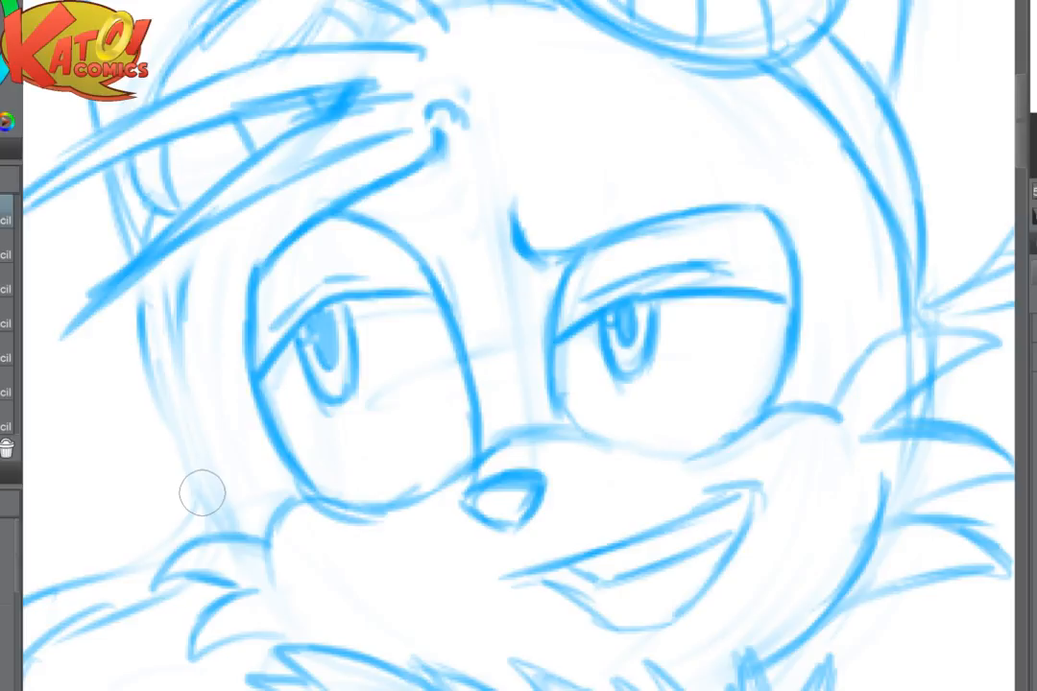
pyautogui.moveTo(186, 240)
pyautogui.mouseDown()
pyautogui.moveTo(181, 363)
pyautogui.moveTo(218, 492)
pyautogui.mouseUp()
pyautogui.moveTo(143, 278); pyautogui.dragTo(161, 419)
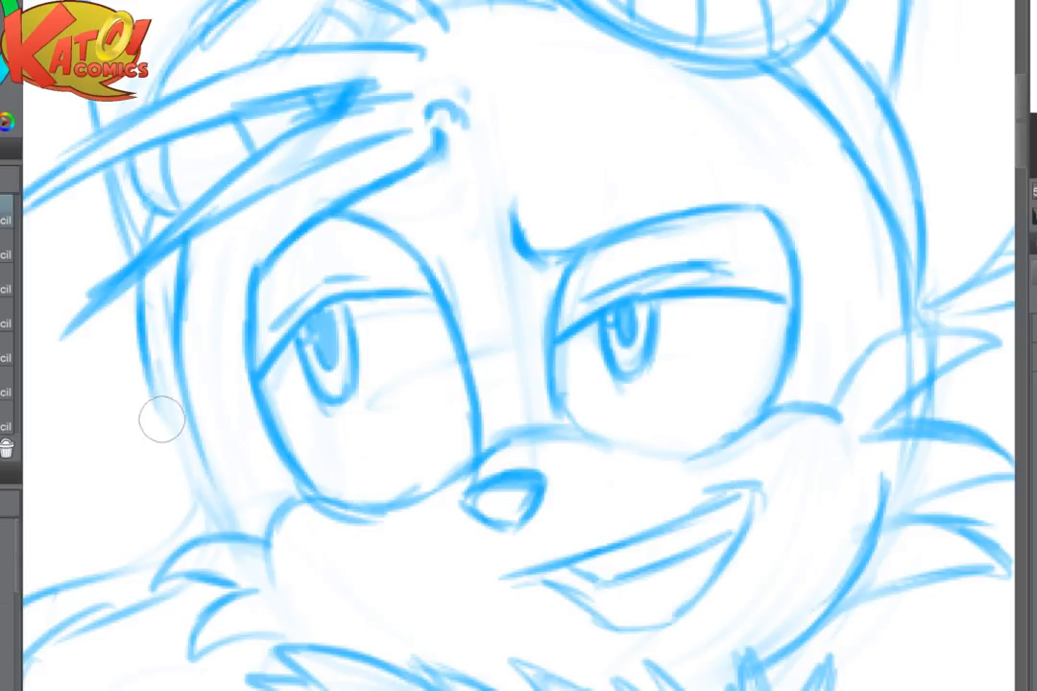
pyautogui.moveTo(151, 353); pyautogui.dragTo(195, 504)
pyautogui.moveTo(163, 433); pyautogui.dragTo(216, 515)
pyautogui.moveTo(185, 415); pyautogui.dragTo(223, 517)
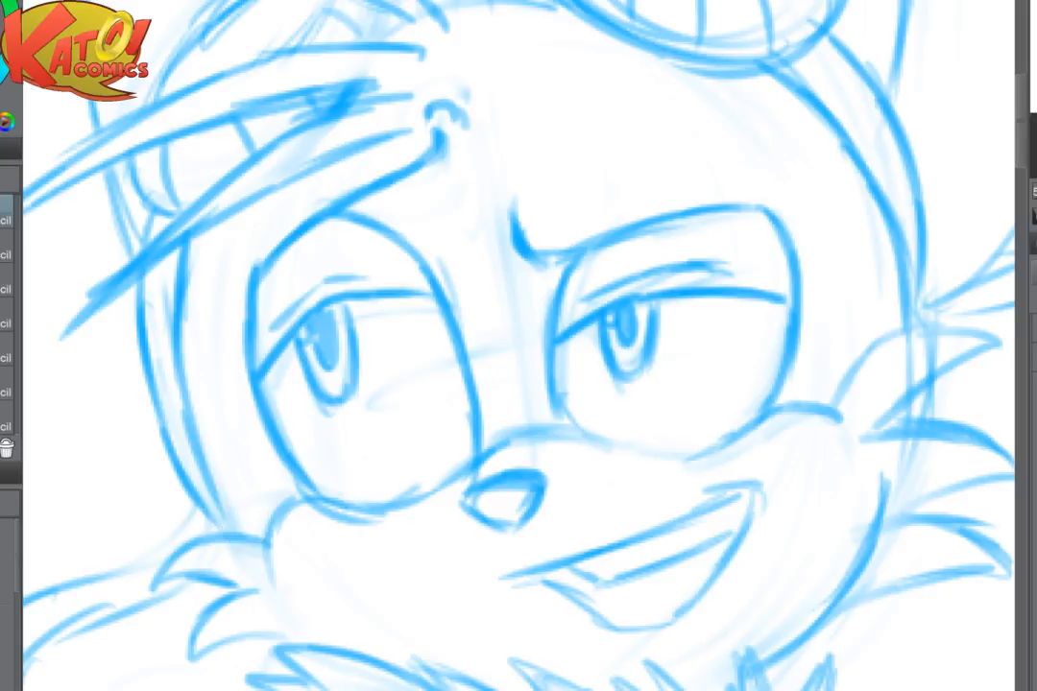
# - Fade the two head side lines beside the eye and redraw them as cleaner curves meeting above the cheek fur
pyautogui.moveTo(576, 346)
pyautogui.mouseDown()
pyautogui.moveTo(333, 420)
pyautogui.moveTo(611, 376)
pyautogui.mouseUp()
pyautogui.moveTo(223, 326)
pyautogui.mouseDown()
pyautogui.moveTo(241, 479)
pyautogui.moveTo(232, 476)
pyautogui.mouseUp()
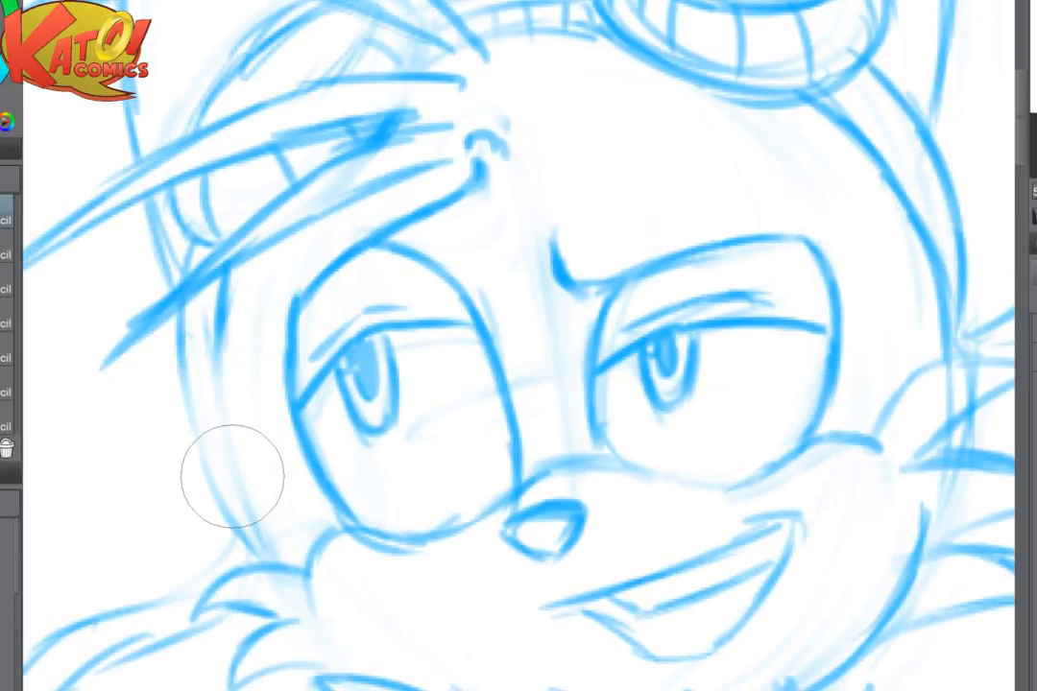
pyautogui.moveTo(224, 279); pyautogui.dragTo(221, 432)
pyautogui.moveTo(182, 315)
pyautogui.mouseDown()
pyautogui.moveTo(204, 456)
pyautogui.moveTo(243, 524)
pyautogui.moveTo(234, 482)
pyautogui.mouseUp()
pyautogui.moveTo(189, 413); pyautogui.dragTo(223, 475)
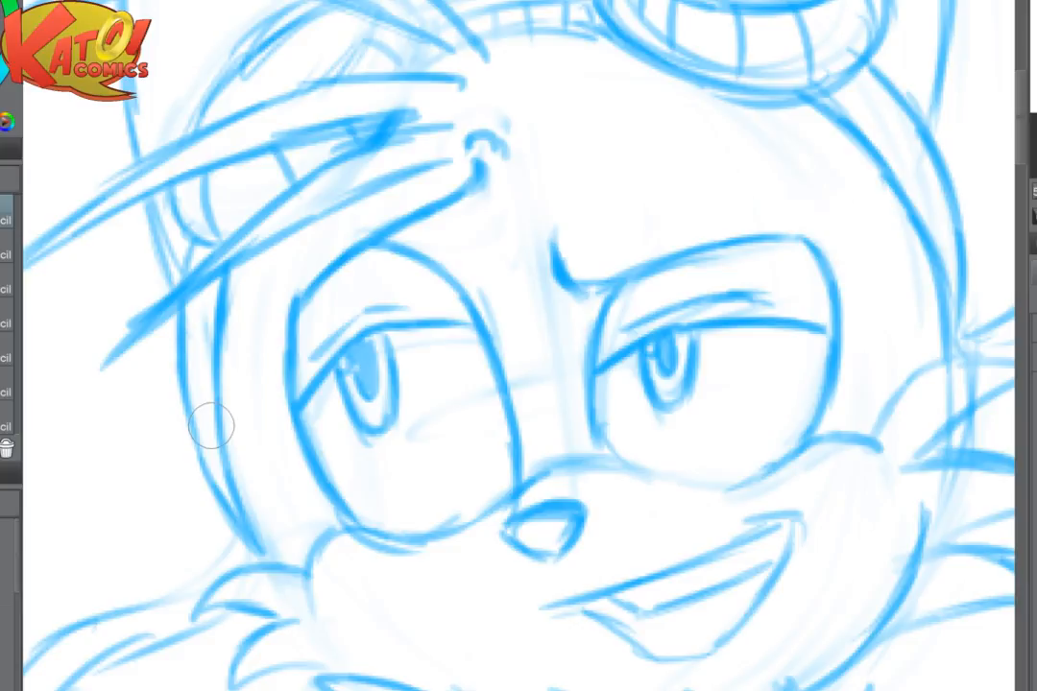
# - Sketch a small stick figure in the empty space beside the character and remove it
pyautogui.hotkey('ctrl', '-')
pyautogui.hotkey('ctrl', '-')
pyautogui.moveTo(912, 473); pyautogui.dragTo(677, 320)
pyautogui.scroll(-1, 677, 320)
pyautogui.moveTo(726, 498); pyautogui.dragTo(644, 296)
pyautogui.scroll(-2, 749, 327)
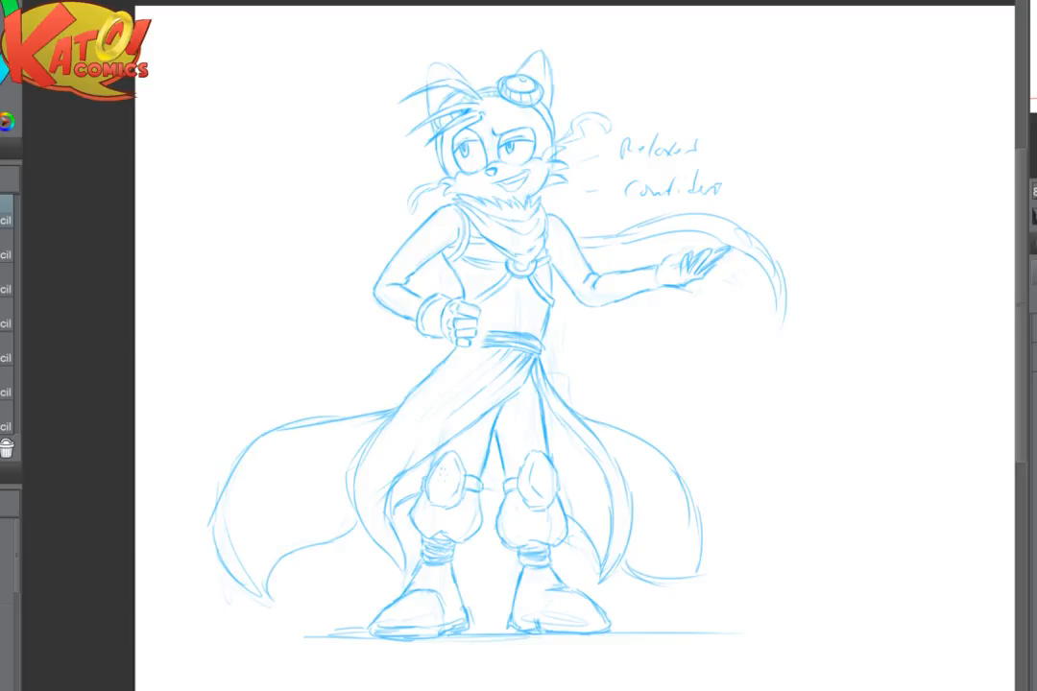
pyautogui.moveTo(749, 331)
pyautogui.mouseDown()
pyautogui.moveTo(529, 338)
pyautogui.moveTo(750, 348)
pyautogui.moveTo(740, 336)
pyautogui.mouseUp()
pyautogui.moveTo(722, 352)
pyautogui.mouseDown()
pyautogui.moveTo(762, 362)
pyautogui.moveTo(731, 395)
pyautogui.moveTo(691, 413)
pyautogui.moveTo(765, 382)
pyautogui.moveTo(772, 395)
pyautogui.moveTo(740, 394)
pyautogui.moveTo(741, 432)
pyautogui.mouseUp()
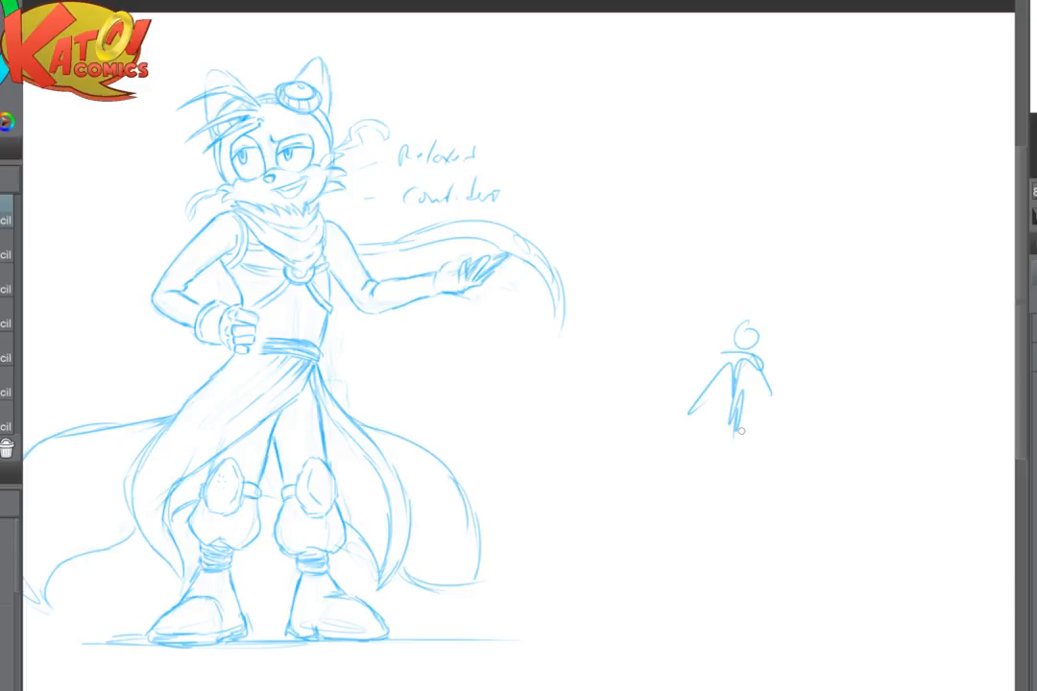
pyautogui.scroll(2, 742, 431)
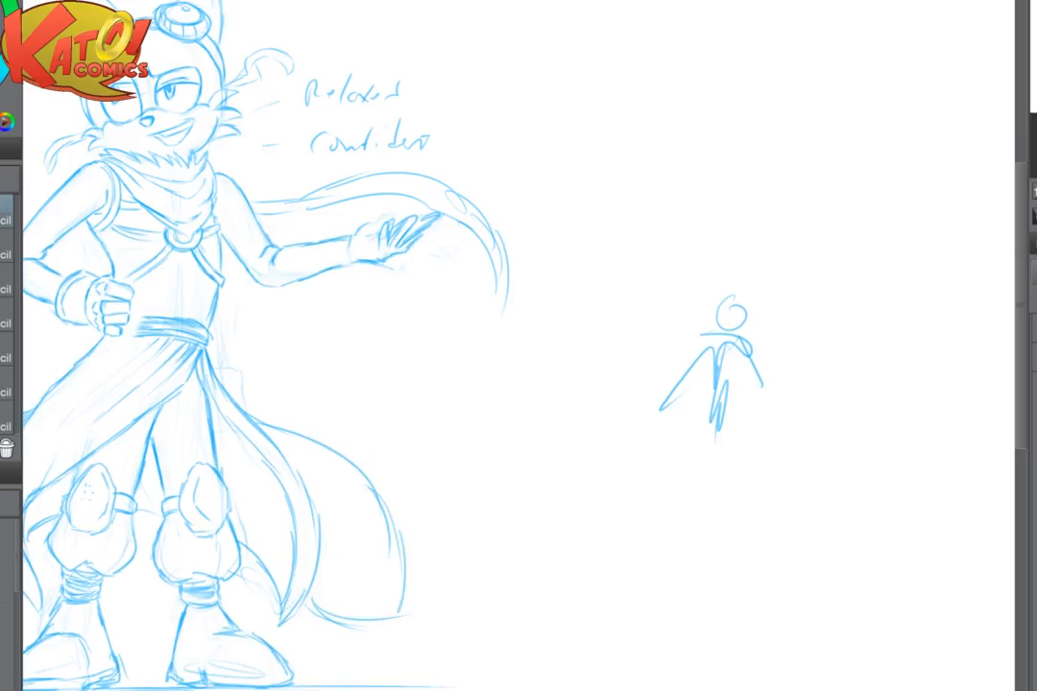
pyautogui.press('Delete')
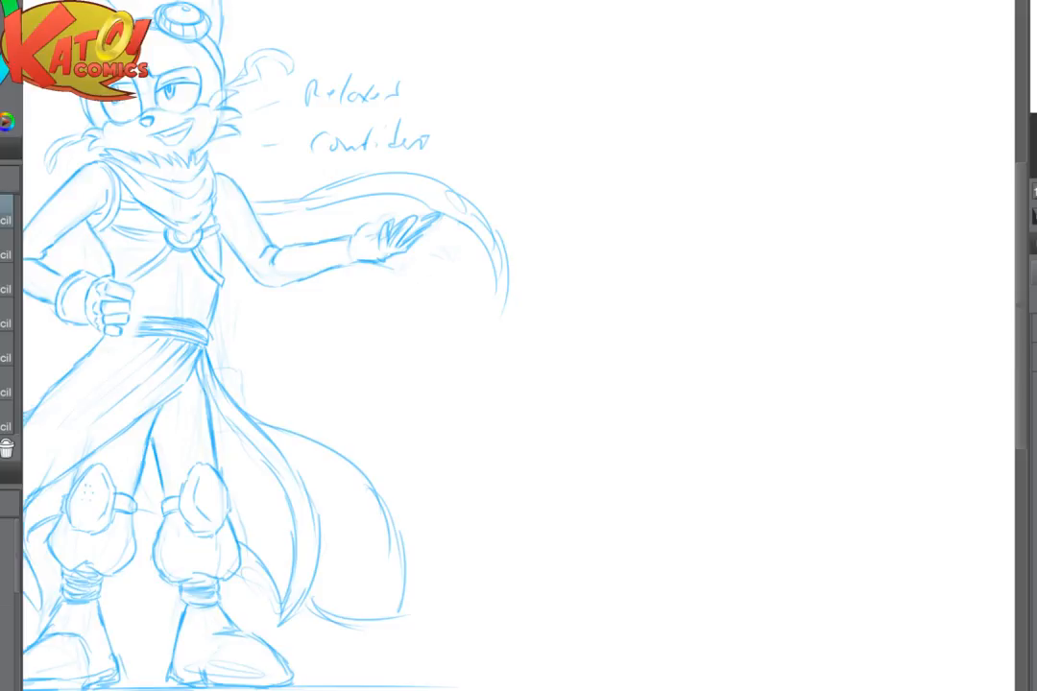
# - Extend the waist sash's edge lines to the fist on the hip and touch up the finger outline
pyautogui.scroll(5, 191, 348)
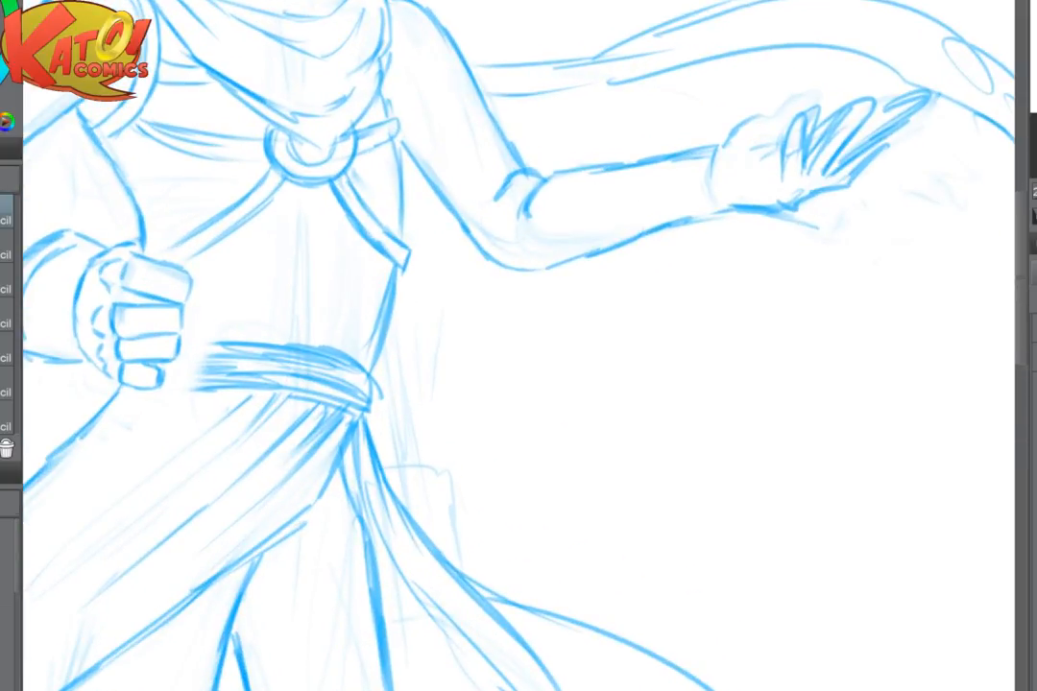
pyautogui.moveTo(181, 351); pyautogui.dragTo(238, 344)
pyautogui.moveTo(162, 387)
pyautogui.mouseDown()
pyautogui.moveTo(218, 388)
pyautogui.moveTo(213, 358)
pyautogui.mouseUp()
pyautogui.moveTo(187, 301)
pyautogui.mouseDown()
pyautogui.moveTo(160, 304)
pyautogui.moveTo(182, 328)
pyautogui.mouseUp()
pyautogui.scroll(-5, 562, 363)
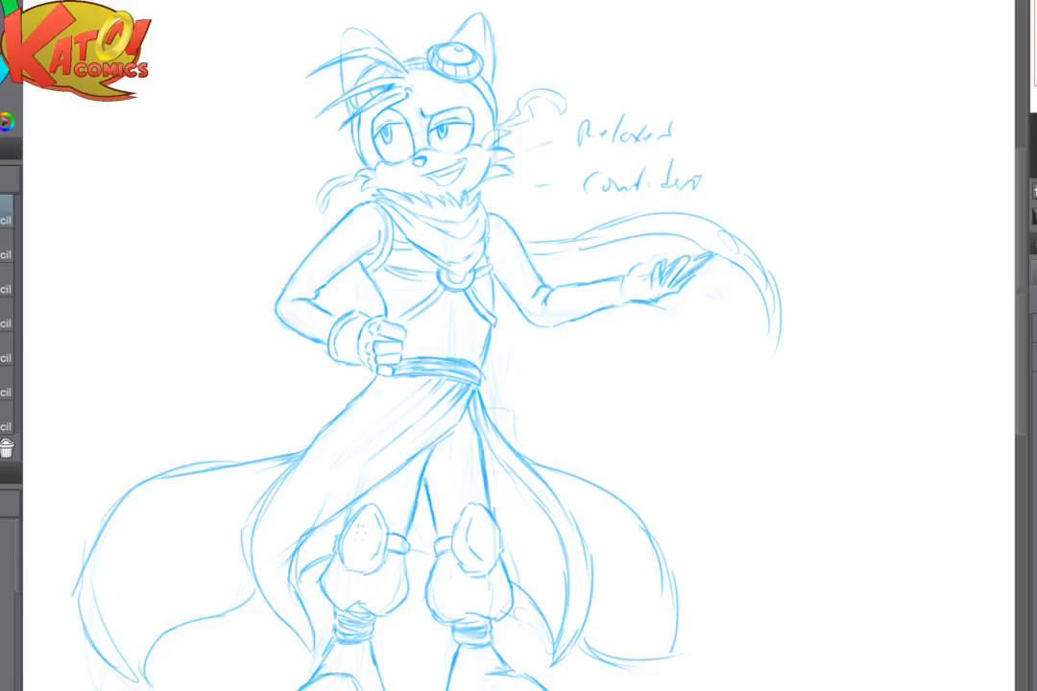
# - Soften and redraw the outer contour of the eye under the hair, and reinforce the head's outer side line
pyautogui.moveTo(451, 137); pyautogui.dragTo(519, 255)
pyautogui.scroll(6, 518, 255)
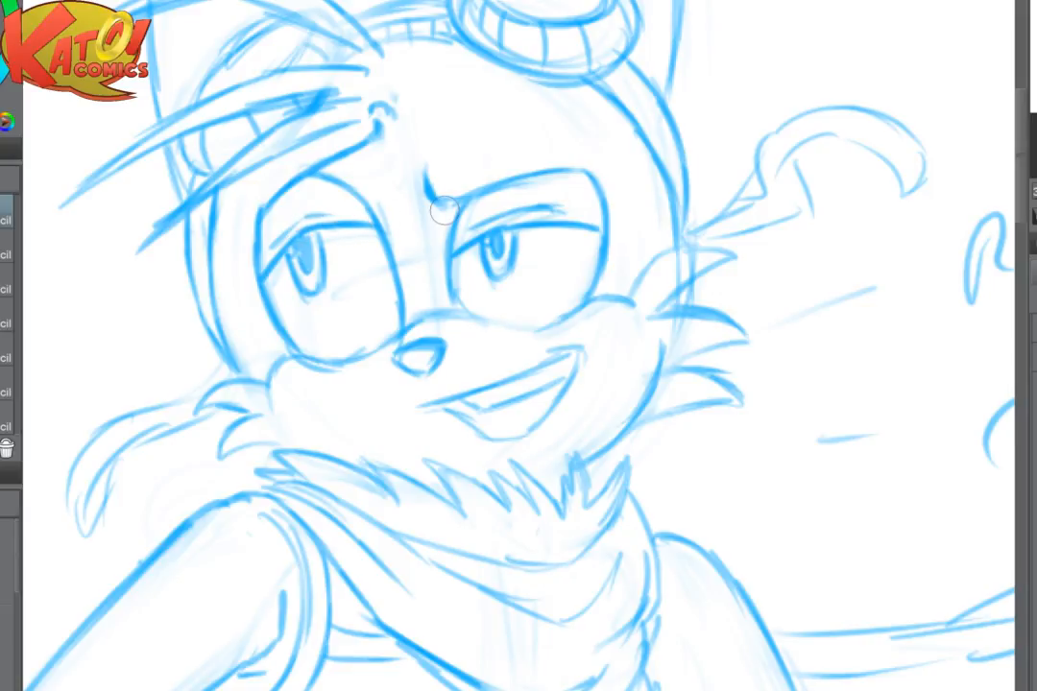
pyautogui.scroll(-3, 662, 348)
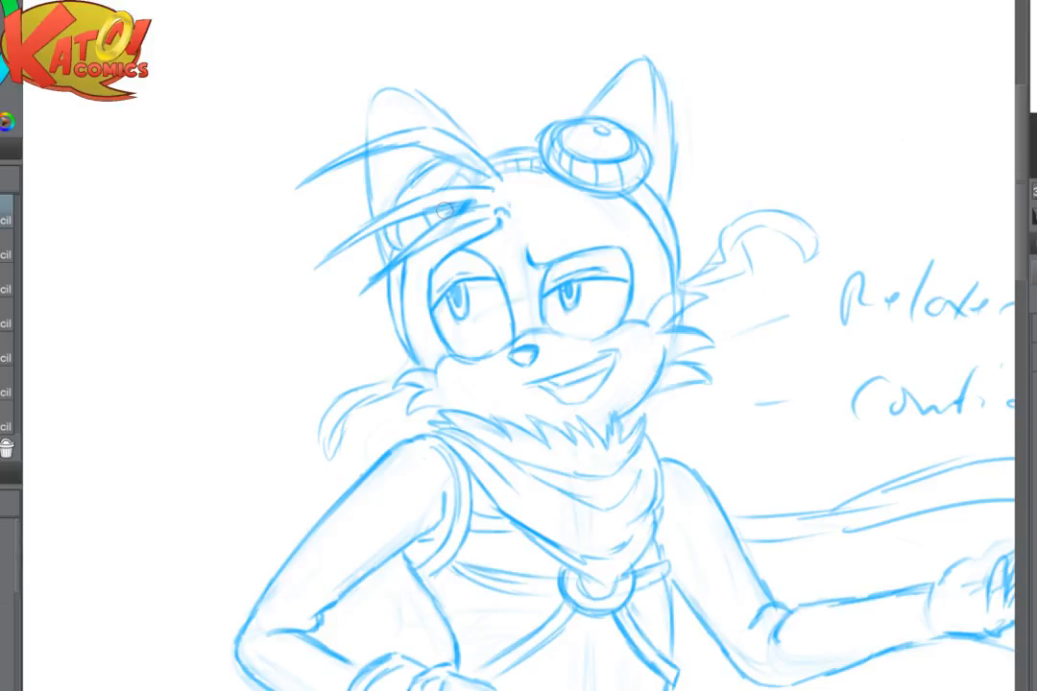
pyautogui.scroll(4, 582, 264)
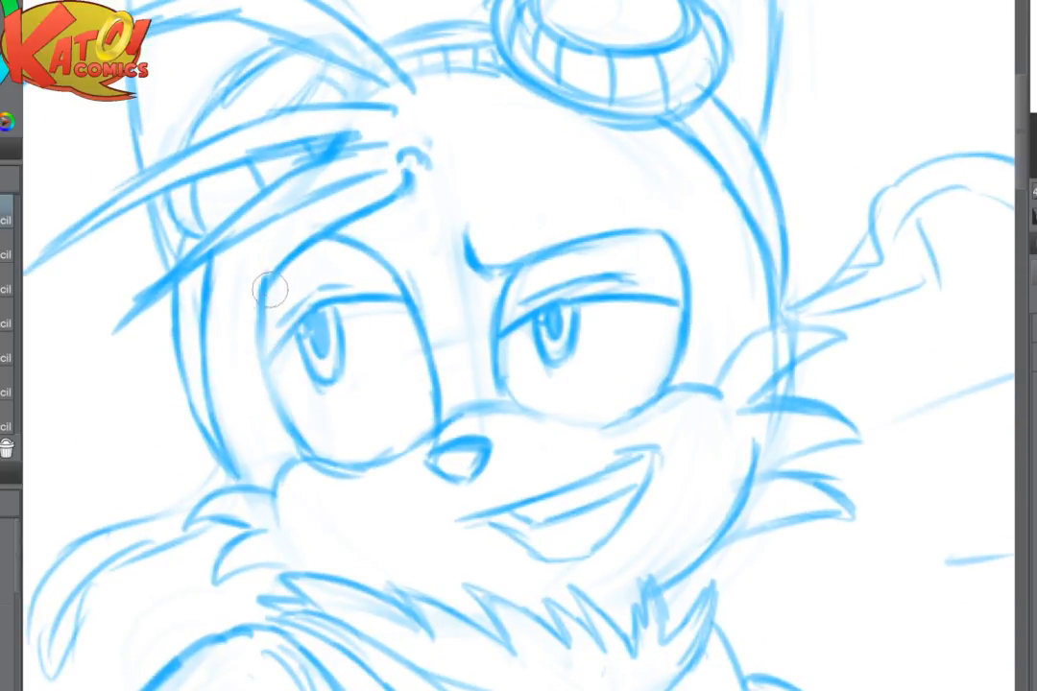
pyautogui.moveTo(270, 290); pyautogui.dragTo(261, 375)
pyautogui.moveTo(265, 288); pyautogui.dragTo(272, 368)
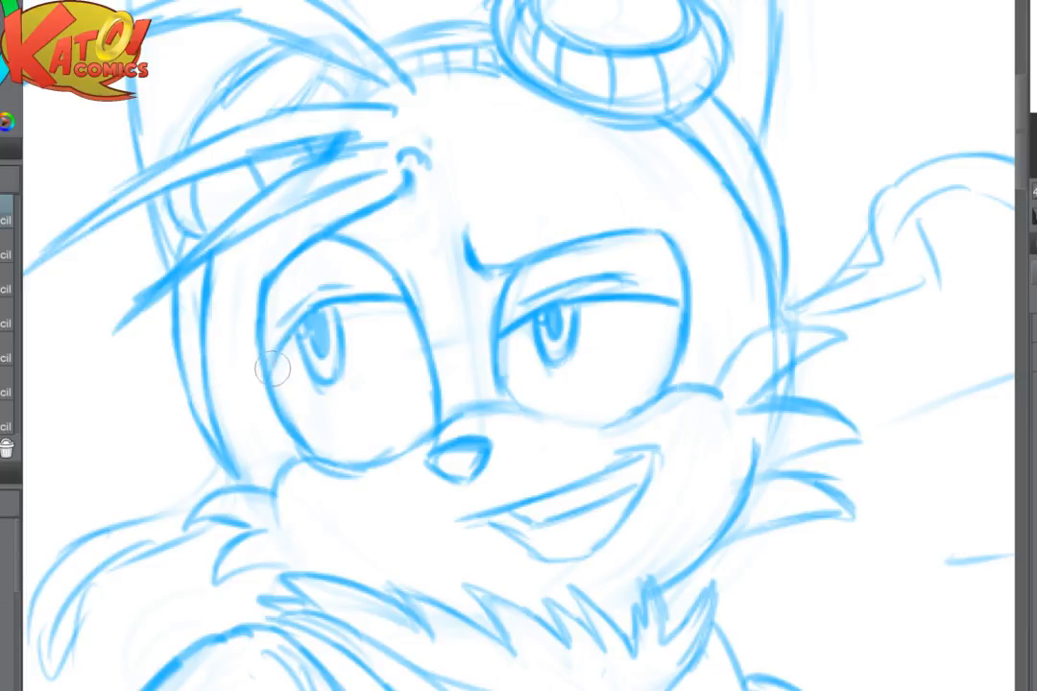
pyautogui.moveTo(179, 280)
pyautogui.mouseDown()
pyautogui.moveTo(198, 420)
pyautogui.moveTo(228, 471)
pyautogui.mouseUp()
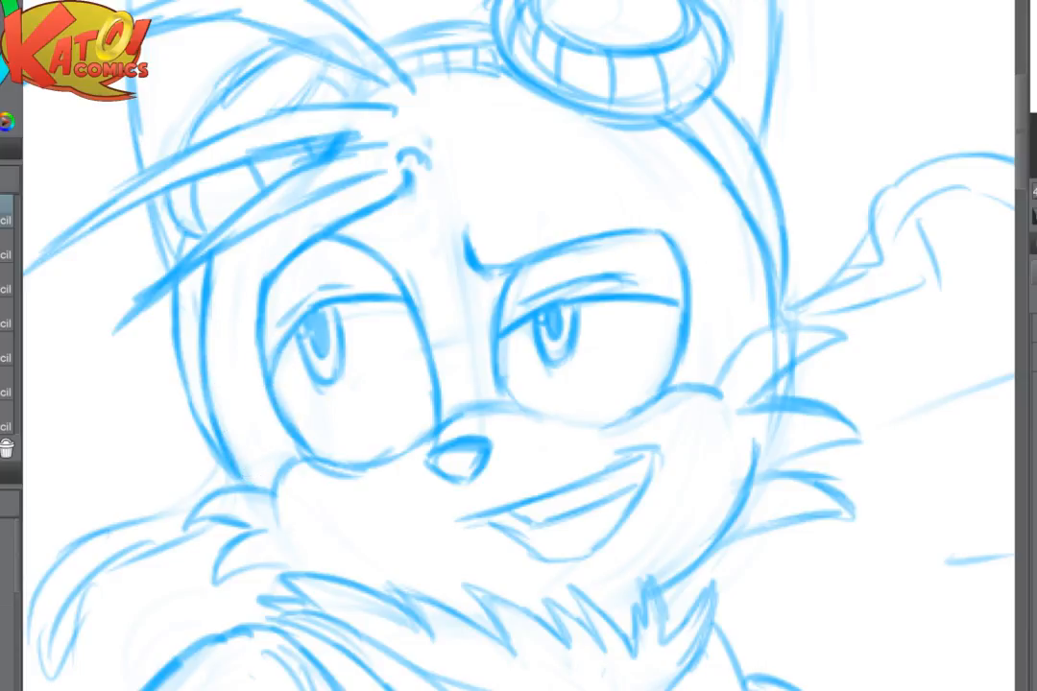
# - Fade the nose and redraw it smaller with shading on its lower half, darkening the muzzle line above it
pyautogui.scroll(-3, 675, 333)
pyautogui.scroll(2, 527, 428)
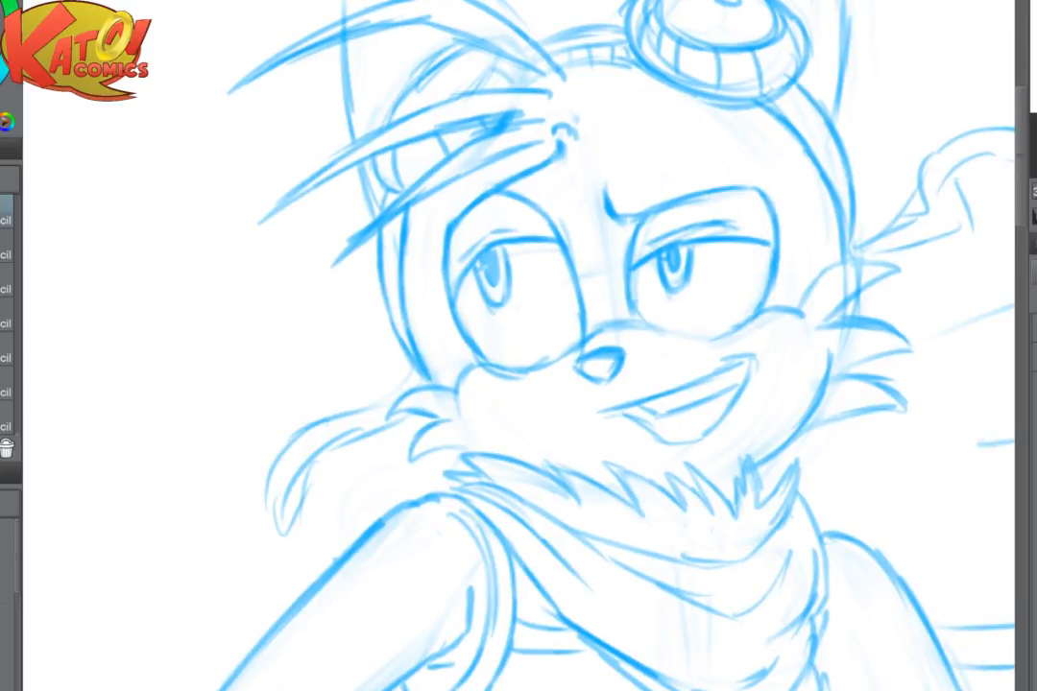
pyautogui.moveTo(594, 365); pyautogui.dragTo(605, 363)
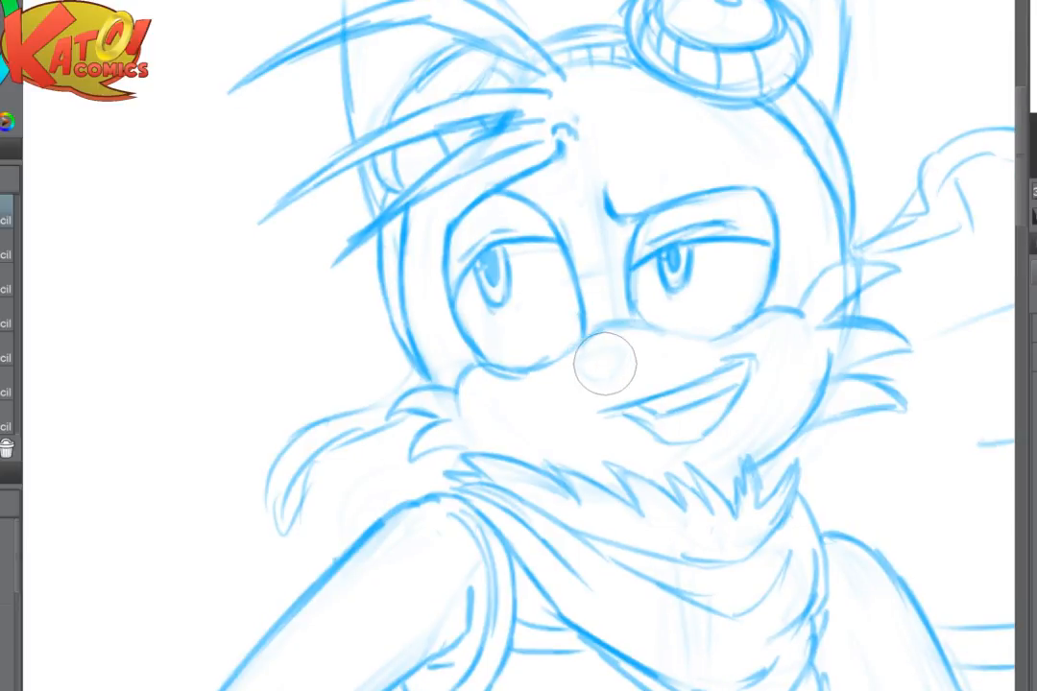
pyautogui.scroll(2, 720, 375)
pyautogui.moveTo(532, 340)
pyautogui.mouseDown()
pyautogui.moveTo(567, 334)
pyautogui.moveTo(520, 351)
pyautogui.moveTo(530, 364)
pyautogui.moveTo(549, 334)
pyautogui.moveTo(583, 342)
pyautogui.moveTo(576, 363)
pyautogui.moveTo(537, 372)
pyautogui.moveTo(584, 345)
pyautogui.moveTo(591, 361)
pyautogui.moveTo(562, 332)
pyautogui.moveTo(542, 350)
pyautogui.moveTo(564, 353)
pyautogui.moveTo(533, 352)
pyautogui.moveTo(570, 359)
pyautogui.moveTo(560, 373)
pyautogui.moveTo(543, 368)
pyautogui.moveTo(571, 373)
pyautogui.moveTo(520, 354)
pyautogui.mouseUp()
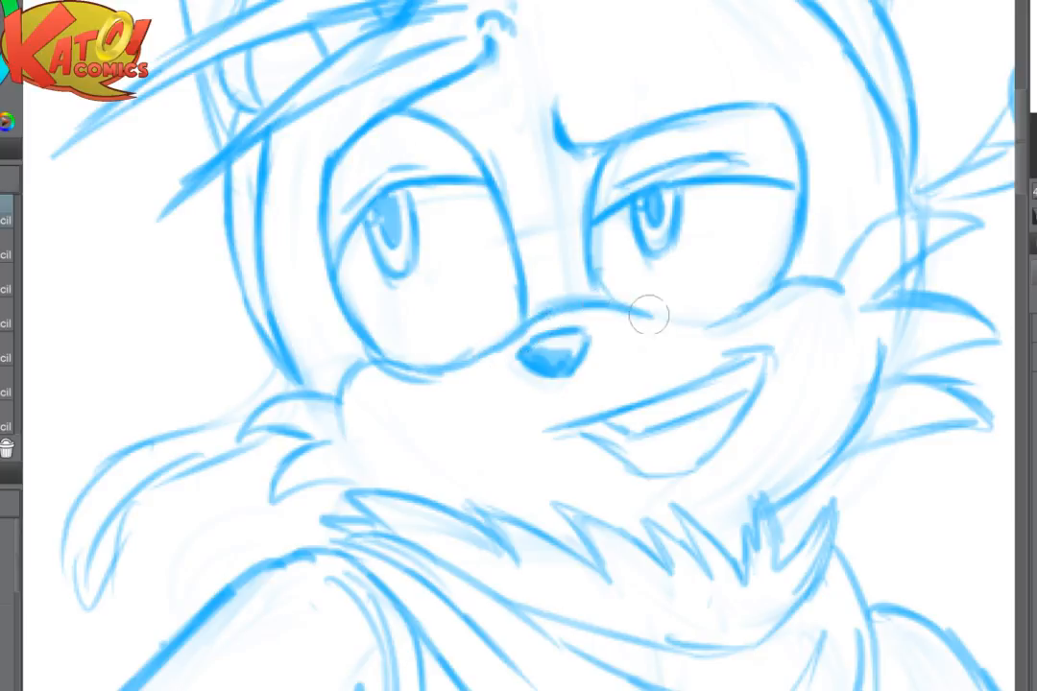
pyautogui.scroll(-5, 683, 321)
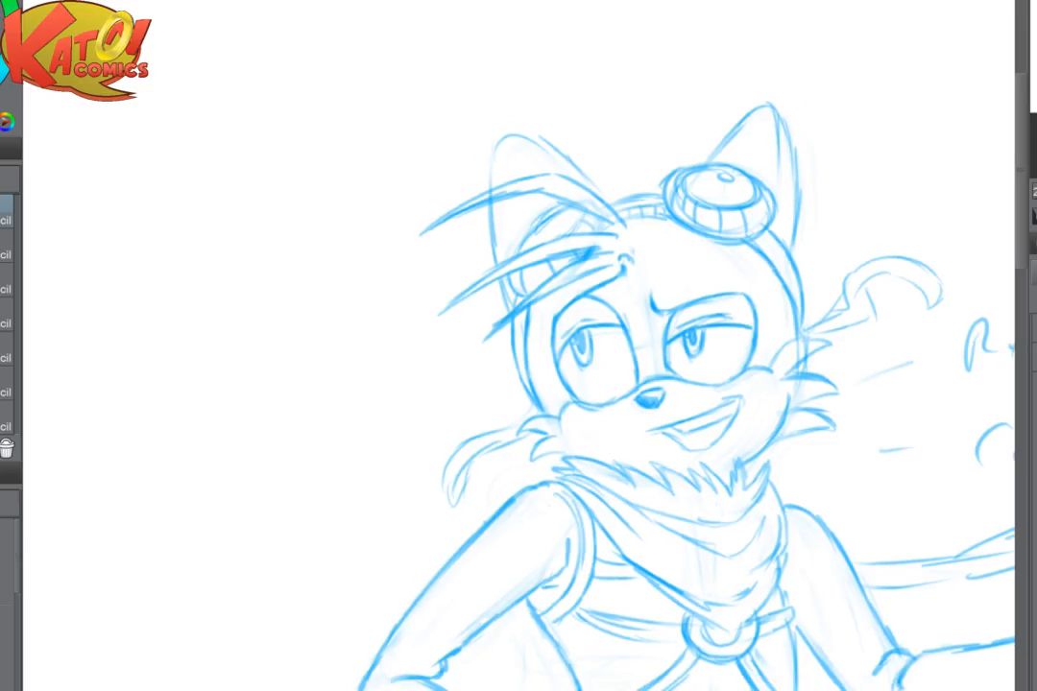
# - Fade the loose strand behind the shoulder-side cheek and redraw it as a curved strap ending in a square buckle
pyautogui.scroll(5, 712, 381)
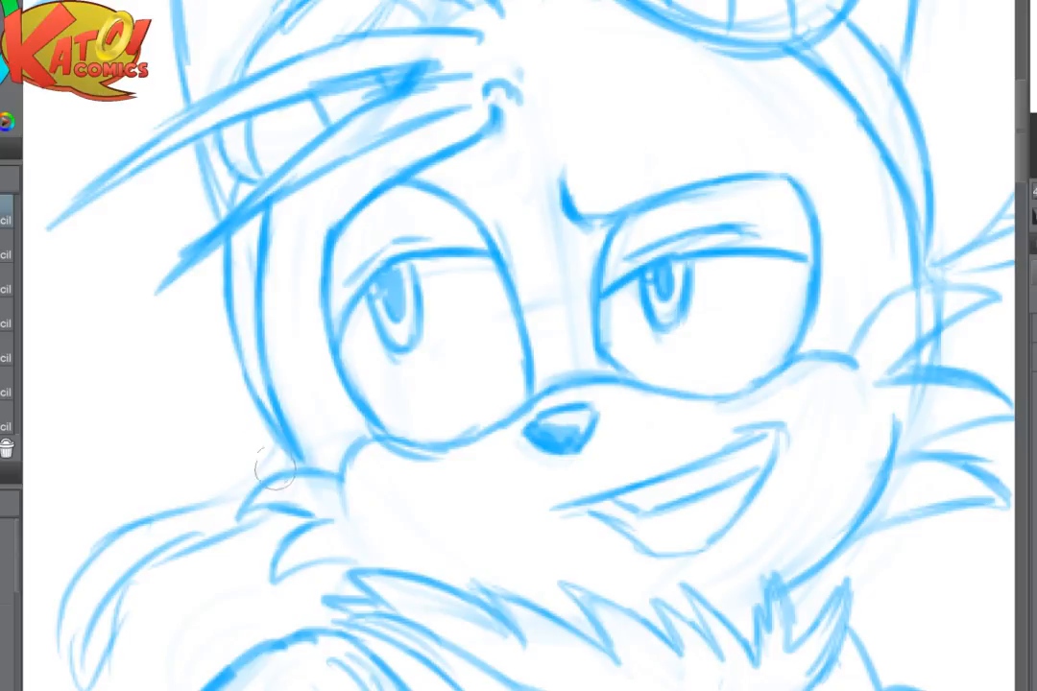
pyautogui.moveTo(273, 446); pyautogui.dragTo(83, 576)
pyautogui.moveTo(80, 572)
pyautogui.mouseDown()
pyautogui.moveTo(365, 426)
pyautogui.moveTo(367, 573)
pyautogui.mouseUp()
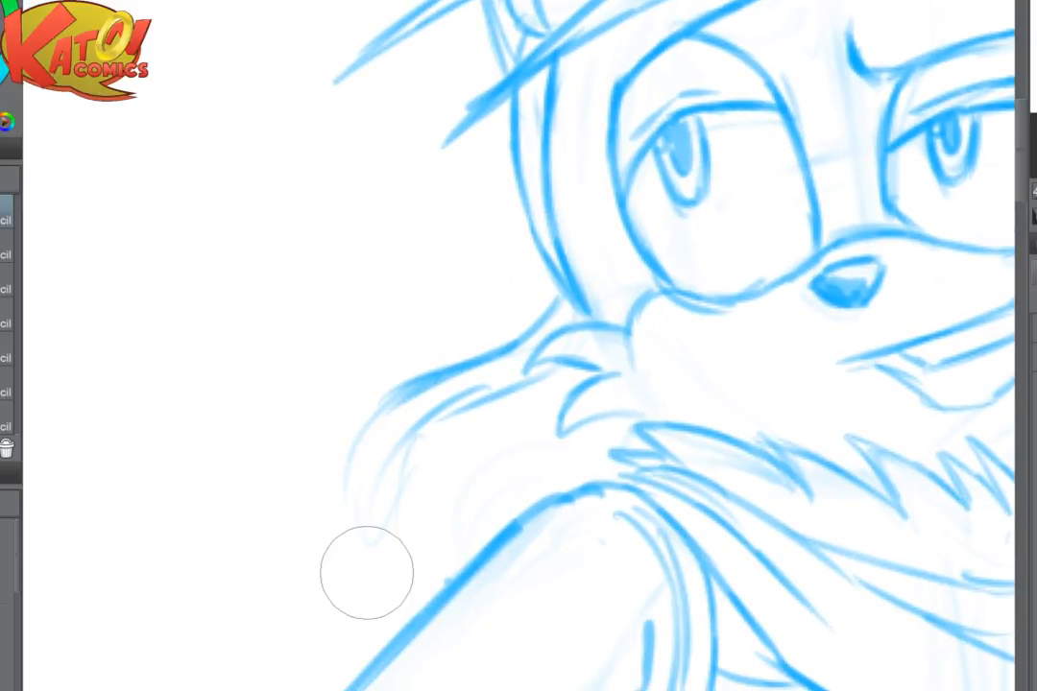
pyautogui.moveTo(412, 388)
pyautogui.mouseDown()
pyautogui.moveTo(369, 422)
pyautogui.moveTo(344, 507)
pyautogui.moveTo(354, 530)
pyautogui.moveTo(406, 512)
pyautogui.mouseUp()
pyautogui.moveTo(402, 512)
pyautogui.mouseDown()
pyautogui.moveTo(405, 474)
pyautogui.moveTo(485, 399)
pyautogui.mouseUp()
pyautogui.moveTo(365, 462)
pyautogui.mouseDown()
pyautogui.moveTo(397, 461)
pyautogui.moveTo(358, 501)
pyautogui.mouseUp()
pyautogui.moveTo(366, 461)
pyautogui.mouseDown()
pyautogui.moveTo(397, 463)
pyautogui.moveTo(358, 503)
pyautogui.mouseUp()
pyautogui.moveTo(561, 528)
pyautogui.mouseDown()
pyautogui.moveTo(491, 354)
pyautogui.moveTo(440, 363)
pyautogui.moveTo(351, 416)
pyautogui.mouseUp()
pyautogui.moveTo(505, 315)
pyautogui.mouseDown()
pyautogui.moveTo(433, 356)
pyautogui.moveTo(350, 473)
pyautogui.moveTo(349, 496)
pyautogui.mouseUp()
pyautogui.moveTo(456, 328); pyautogui.dragTo(578, 204)
# - Add short crease marks on the upper part of the bent arm and soften the forearm lines near the glove cuff
pyautogui.moveTo(479, 305)
pyautogui.mouseDown()
pyautogui.moveTo(330, 508)
pyautogui.moveTo(132, 427)
pyautogui.mouseUp()
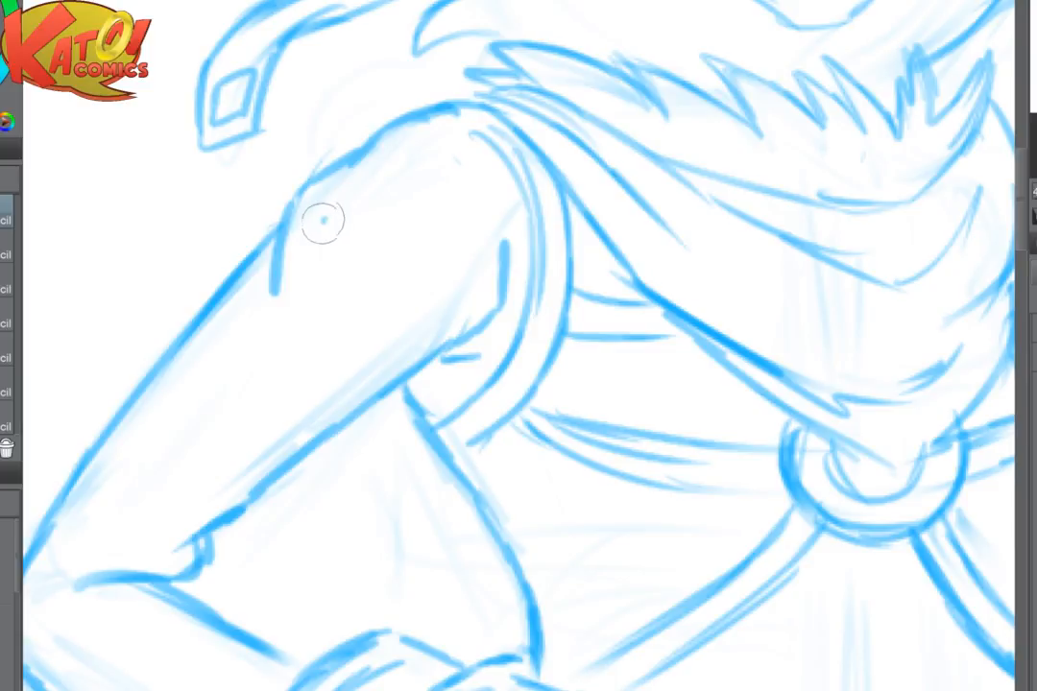
pyautogui.moveTo(321, 221); pyautogui.dragTo(317, 246)
pyautogui.moveTo(359, 277); pyautogui.dragTo(534, 130)
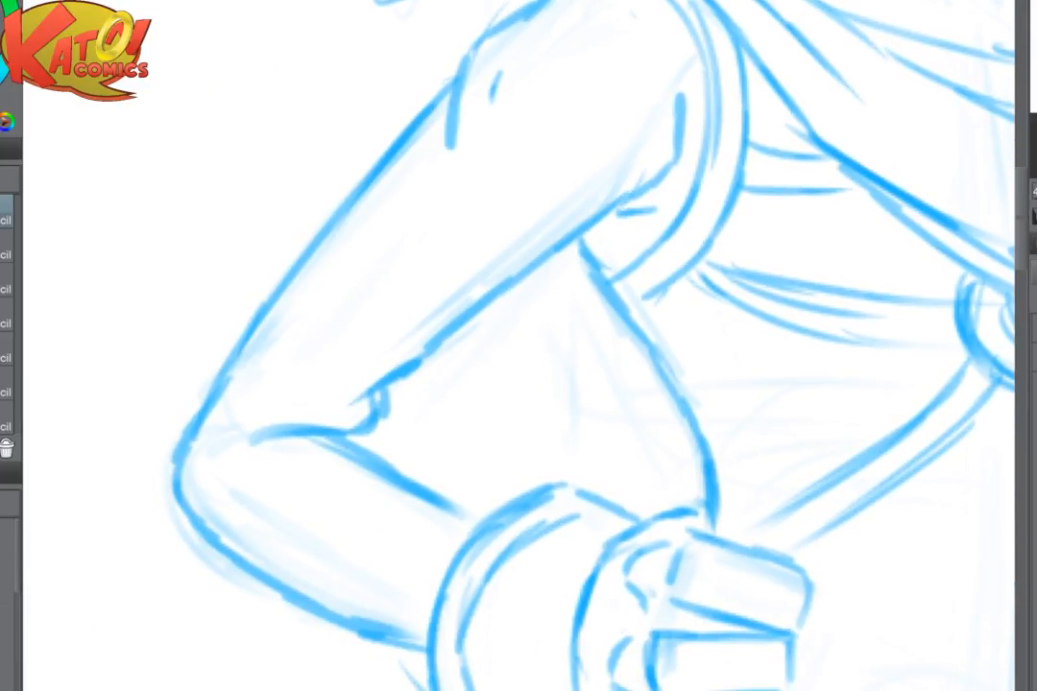
pyautogui.moveTo(437, 523); pyautogui.dragTo(360, 670)
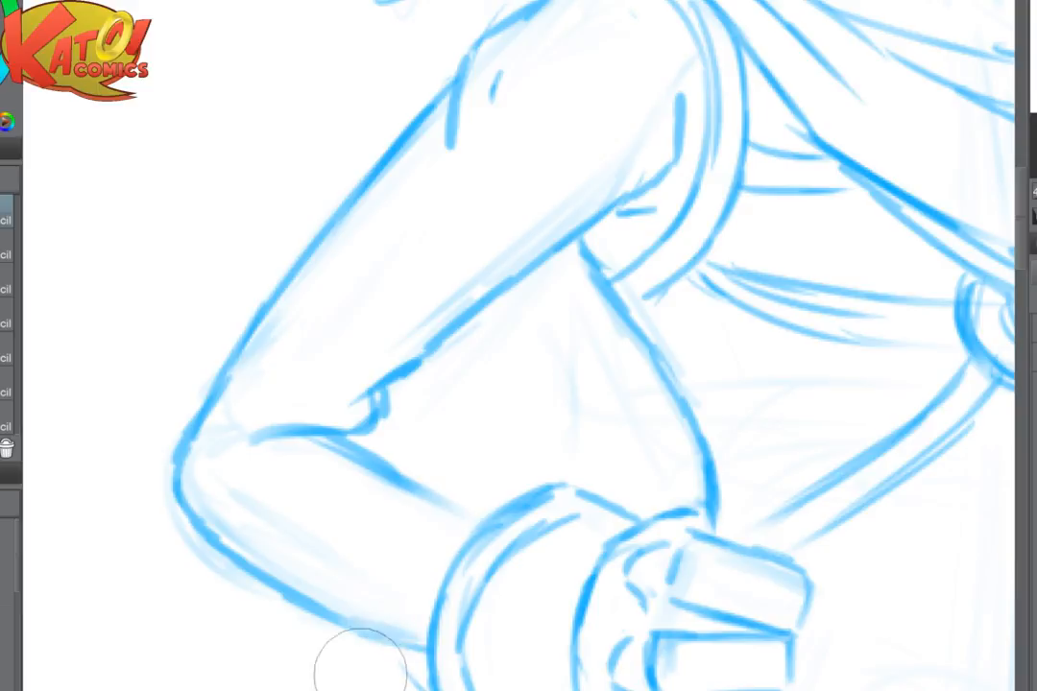
pyautogui.moveTo(417, 566); pyautogui.dragTo(452, 493)
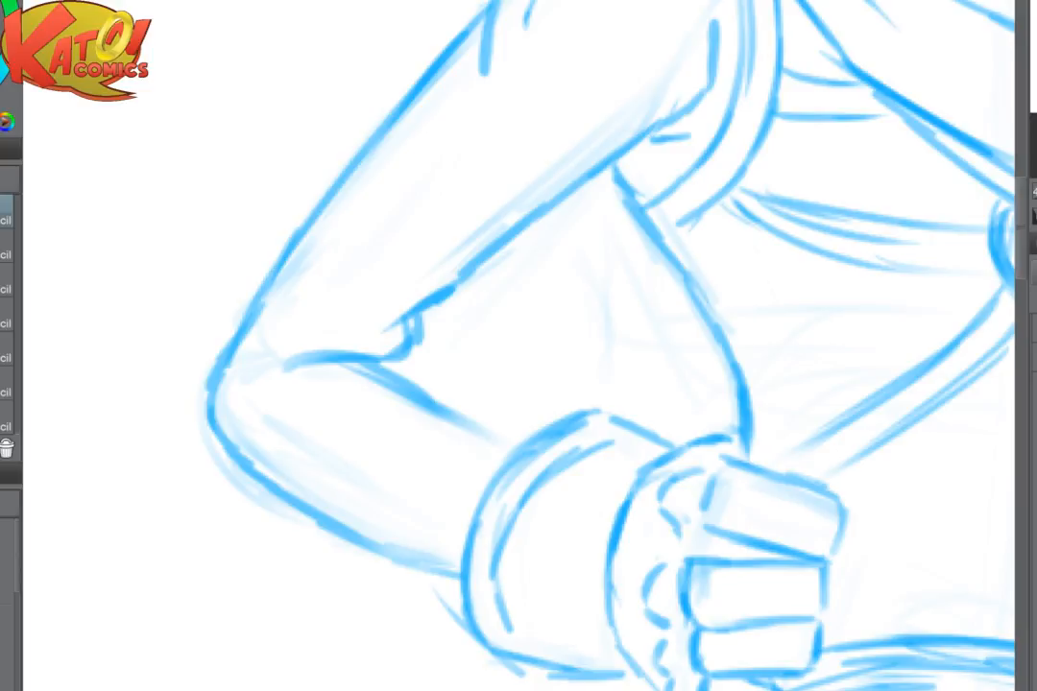
# - Mirror the canvas to check the figure's pose, and restore the original orientation
pyautogui.press('h')
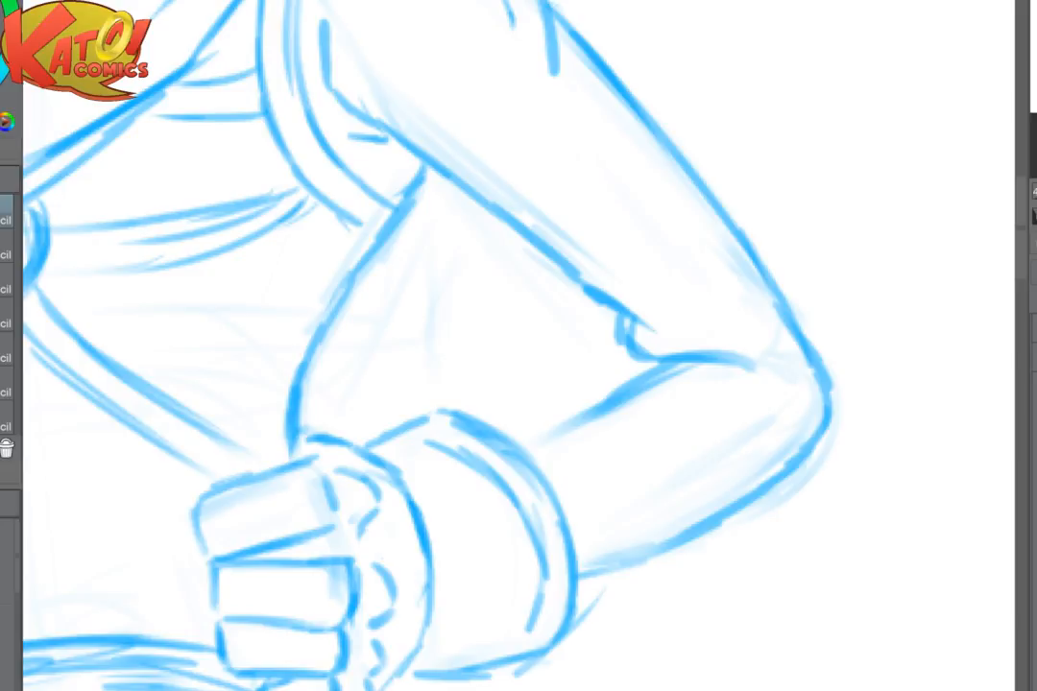
pyautogui.scroll(-6, 485, 494)
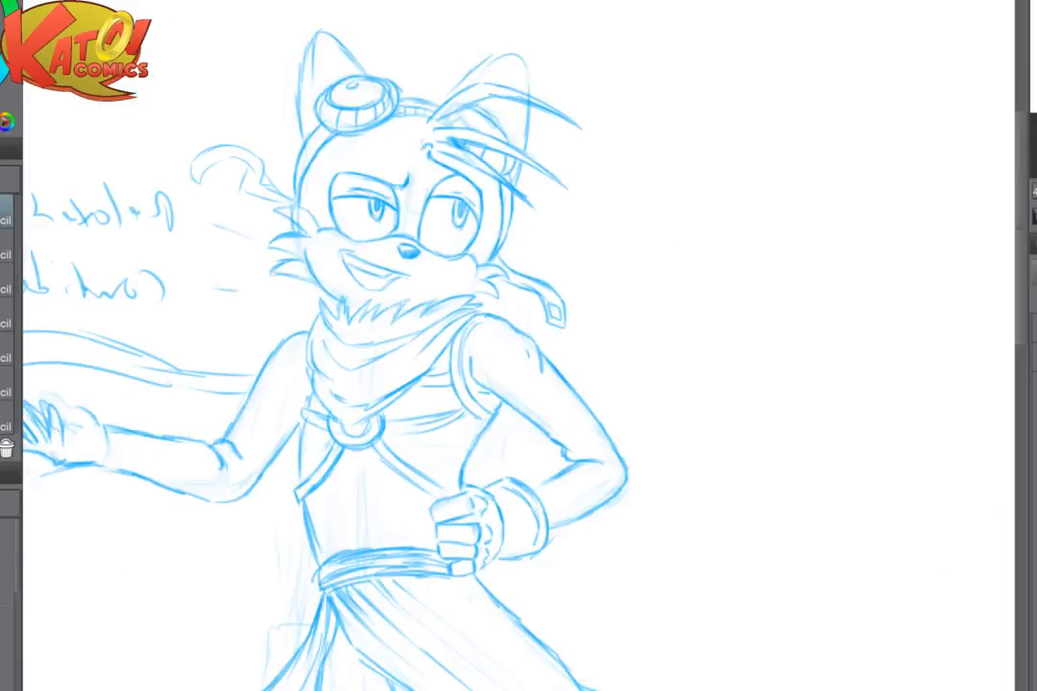
pyautogui.scroll(6, 456, 408)
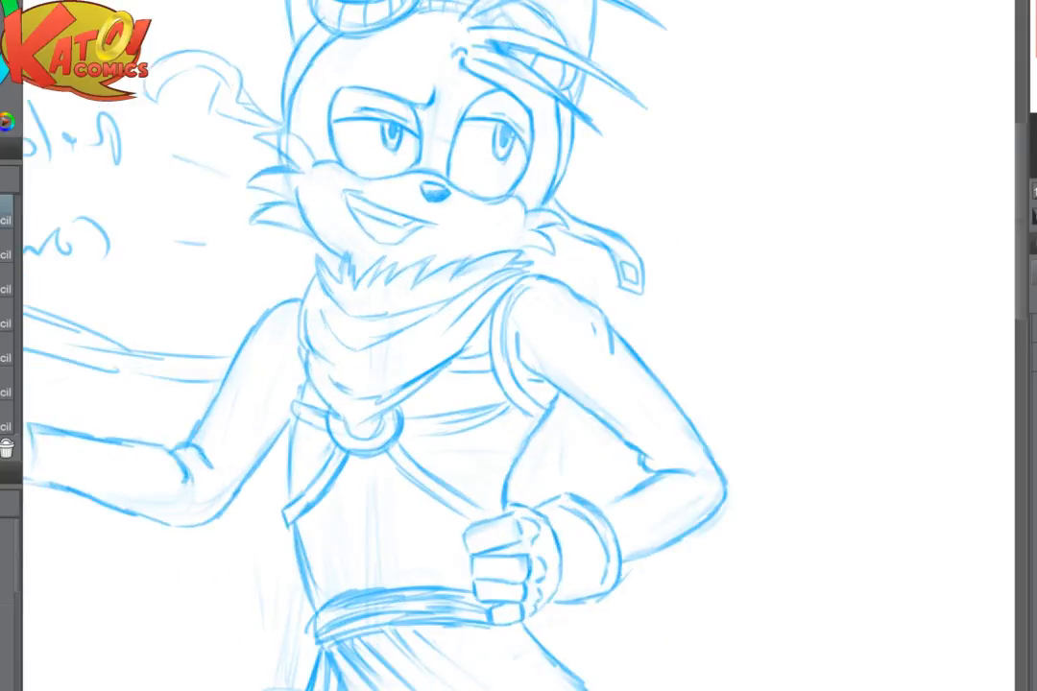
pyautogui.press('h')
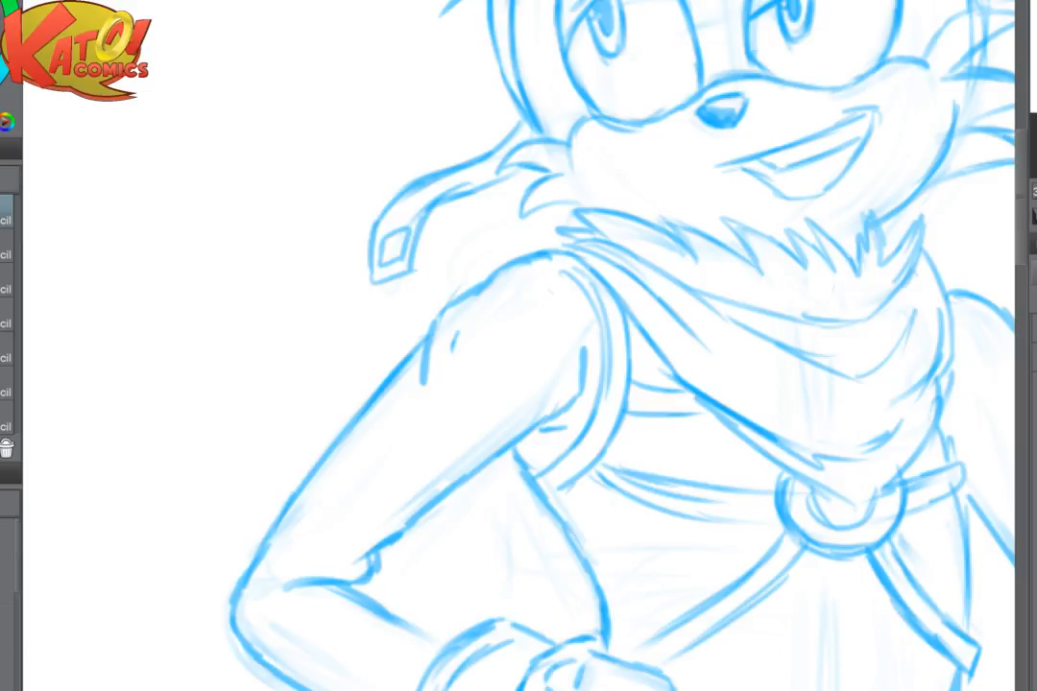
# - Touch up the shoulder-side strap, darkening its lower edge where it meets the cheek fur and refining its upper curve
pyautogui.hotkey('ctrl', '+')
pyautogui.hotkey('ctrl', '+')
pyautogui.hotkey('ctrl', '+')
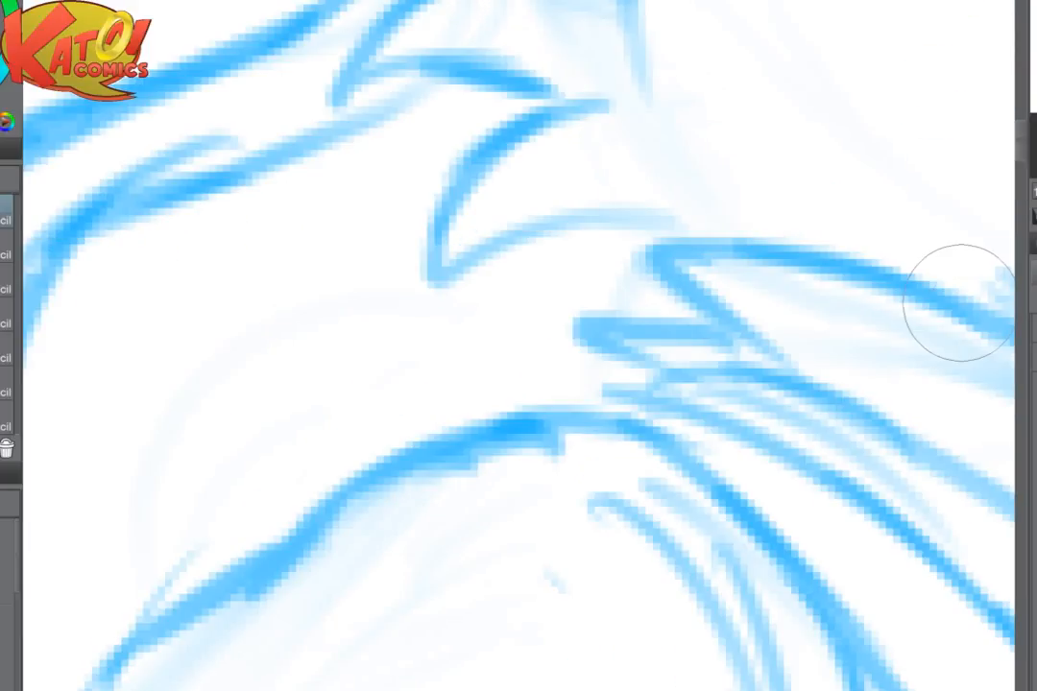
pyautogui.moveTo(883, 303); pyautogui.dragTo(1014, 449)
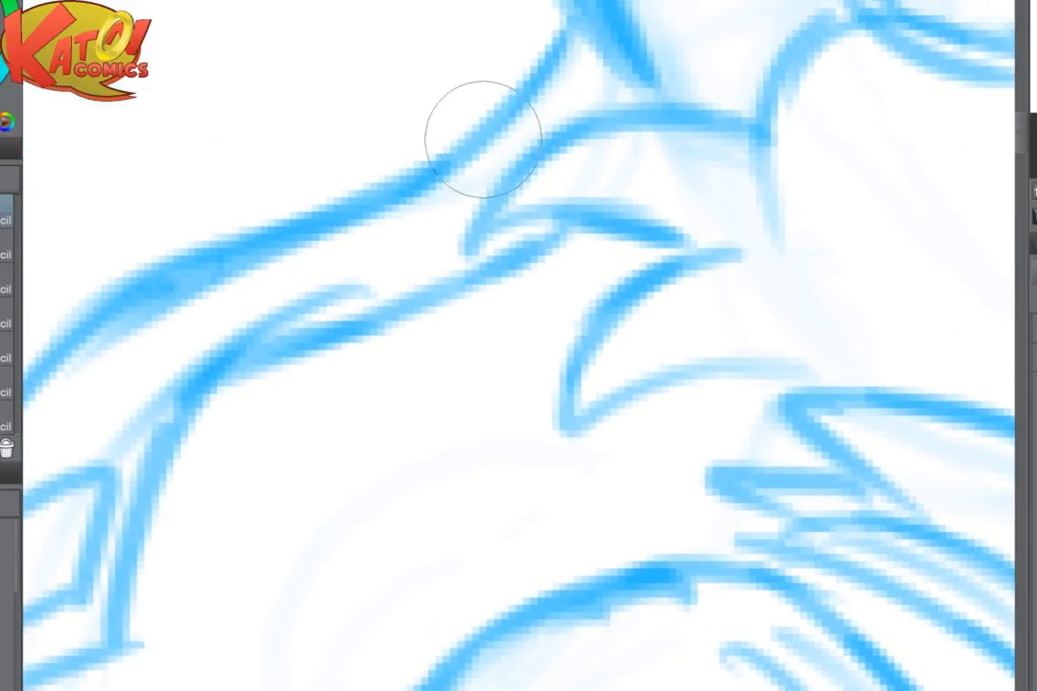
pyautogui.hotkey('ctrl', '-')
pyautogui.hotkey('ctrl', '-')
pyautogui.hotkey('ctrl', '-')
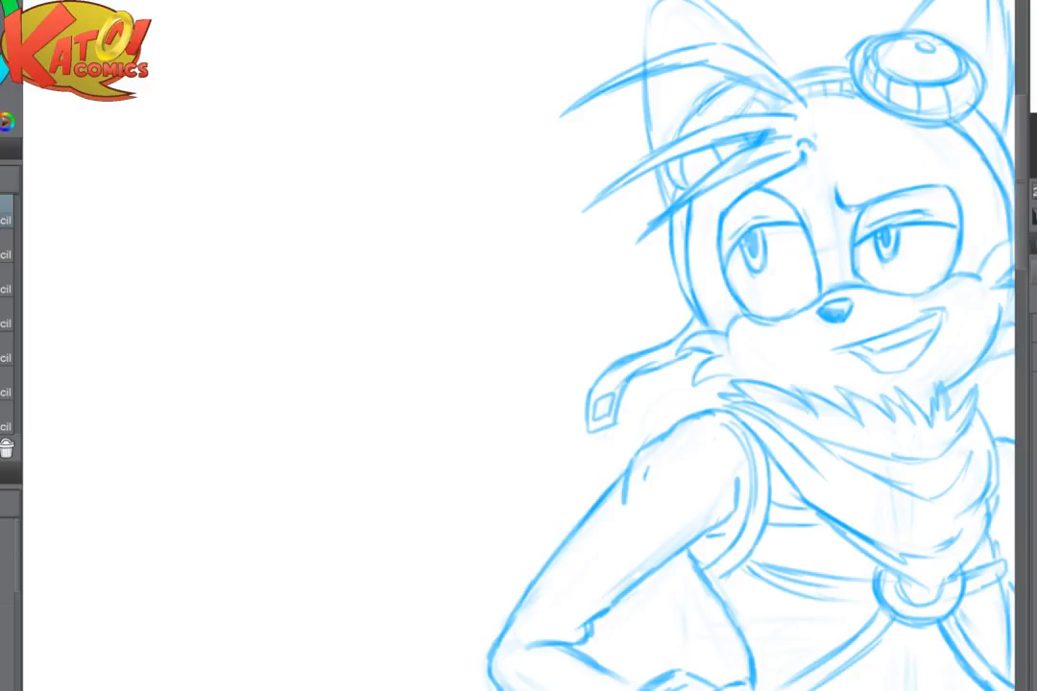
pyautogui.moveTo(835, 310); pyautogui.dragTo(717, 322)
pyautogui.hotkey('ctrl', '+')
pyautogui.hotkey('ctrl', '+')
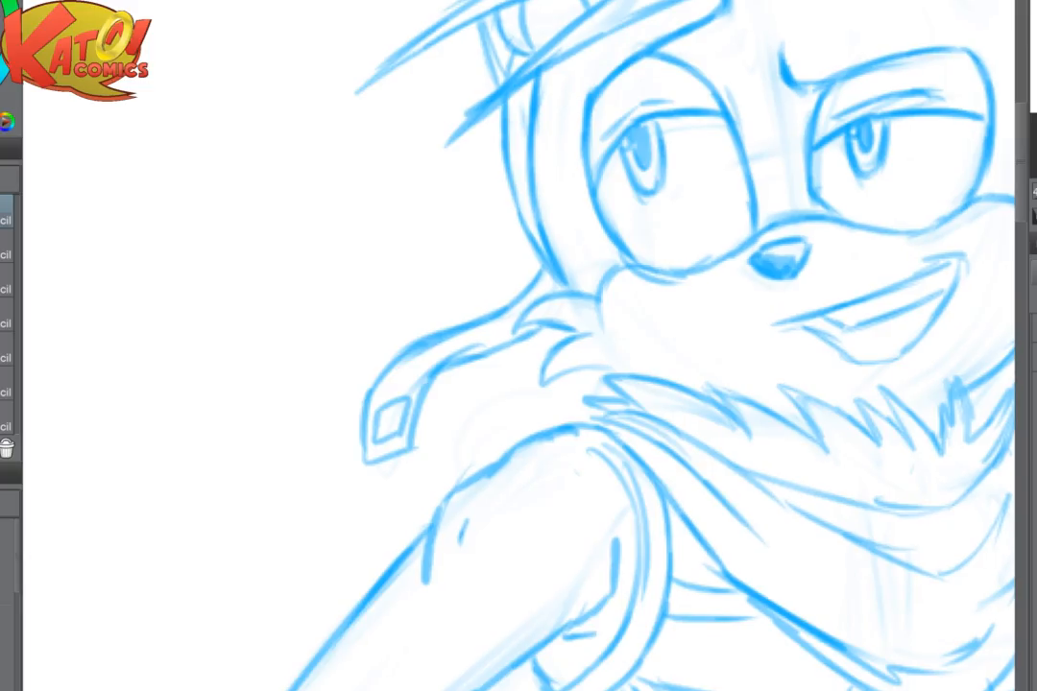
pyautogui.moveTo(780, 257); pyautogui.dragTo(643, 291)
pyautogui.moveTo(756, 661); pyautogui.dragTo(907, 636)
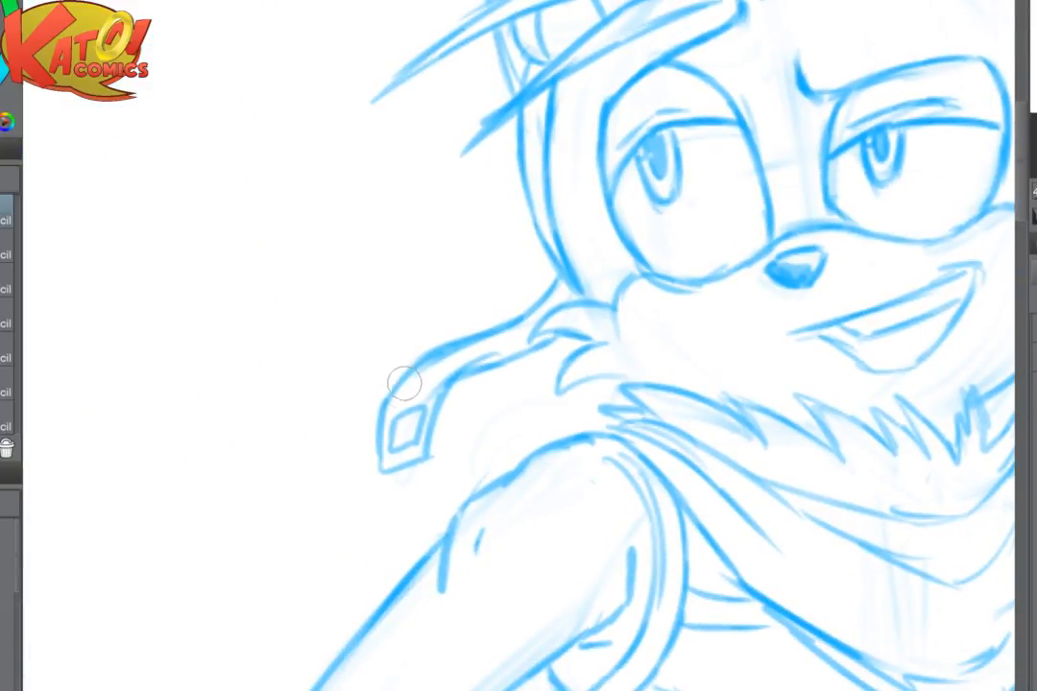
pyautogui.moveTo(404, 387); pyautogui.dragTo(448, 379)
# - Fade the wavy strand on the far side of the head and redraw its underside and tip with a square buckle
pyautogui.moveTo(932, 269)
pyautogui.mouseDown()
pyautogui.moveTo(511, 330)
pyautogui.moveTo(36, 461)
pyautogui.mouseUp()
pyautogui.moveTo(336, 255); pyautogui.dragTo(351, 342)
pyautogui.moveTo(422, 231)
pyautogui.mouseDown()
pyautogui.moveTo(468, 291)
pyautogui.moveTo(466, 273)
pyautogui.mouseUp()
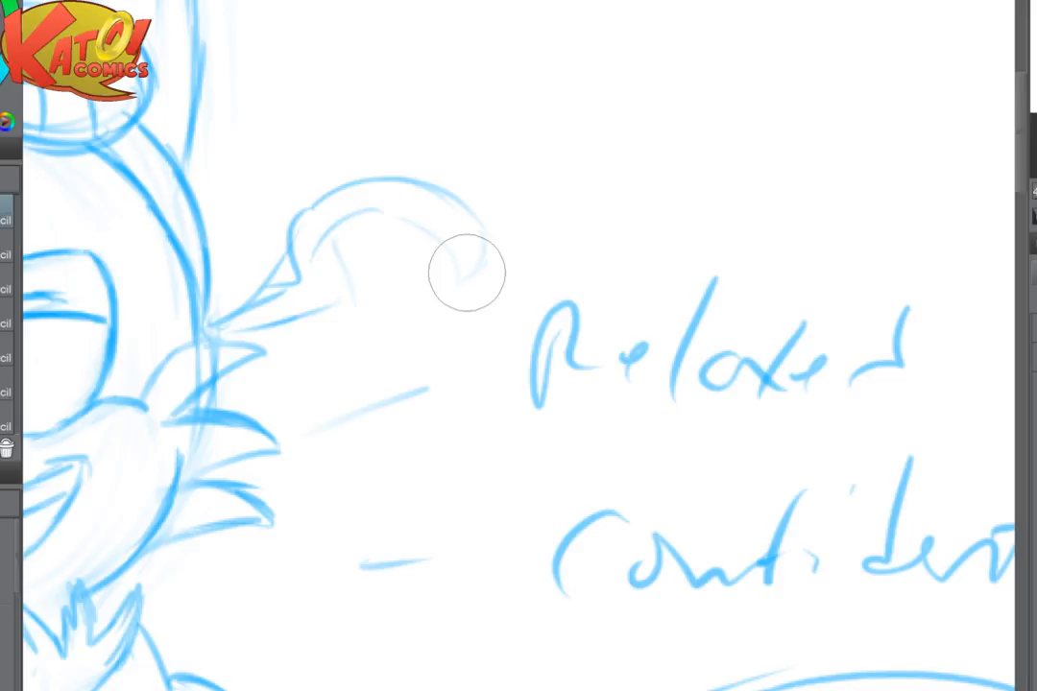
pyautogui.moveTo(367, 207)
pyautogui.mouseDown()
pyautogui.moveTo(434, 240)
pyautogui.moveTo(430, 231)
pyautogui.moveTo(455, 279)
pyautogui.mouseUp()
pyautogui.moveTo(455, 279)
pyautogui.mouseDown()
pyautogui.moveTo(495, 257)
pyautogui.moveTo(461, 259)
pyautogui.moveTo(477, 250)
pyautogui.moveTo(474, 233)
pyautogui.moveTo(425, 231)
pyautogui.moveTo(480, 216)
pyautogui.moveTo(331, 211)
pyautogui.moveTo(368, 208)
pyautogui.moveTo(321, 234)
pyautogui.moveTo(341, 291)
pyautogui.mouseUp()
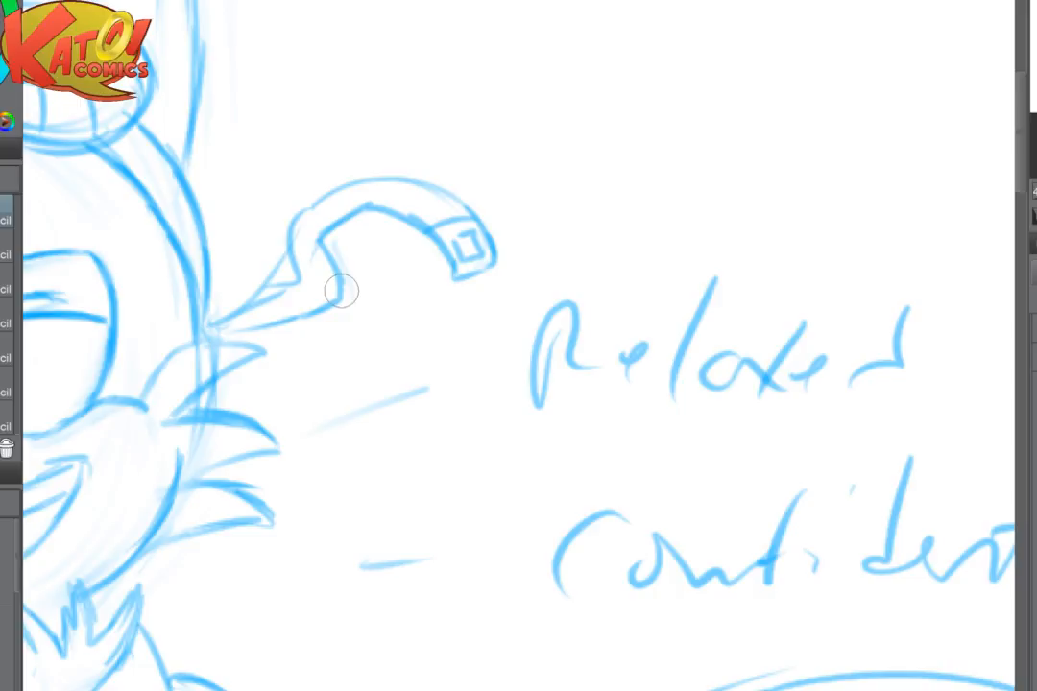
# - Erase the far strap's old base and redraw its upper edge and narrow folded section joining the head
pyautogui.moveTo(341, 290)
pyautogui.mouseDown()
pyautogui.moveTo(294, 251)
pyautogui.moveTo(282, 278)
pyautogui.mouseUp()
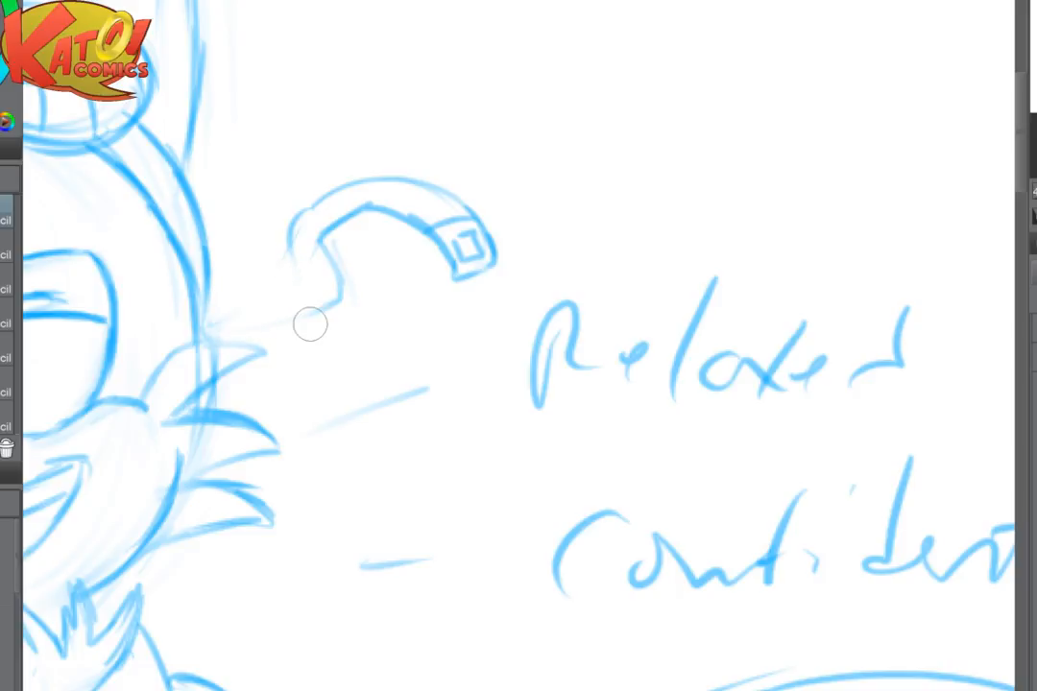
pyautogui.moveTo(332, 197)
pyautogui.mouseDown()
pyautogui.moveTo(292, 225)
pyautogui.moveTo(311, 275)
pyautogui.mouseUp()
pyautogui.moveTo(301, 205)
pyautogui.mouseDown()
pyautogui.moveTo(353, 182)
pyautogui.moveTo(480, 217)
pyautogui.mouseUp()
pyautogui.moveTo(292, 251); pyautogui.dragTo(310, 280)
pyautogui.moveTo(238, 311); pyautogui.dragTo(308, 284)
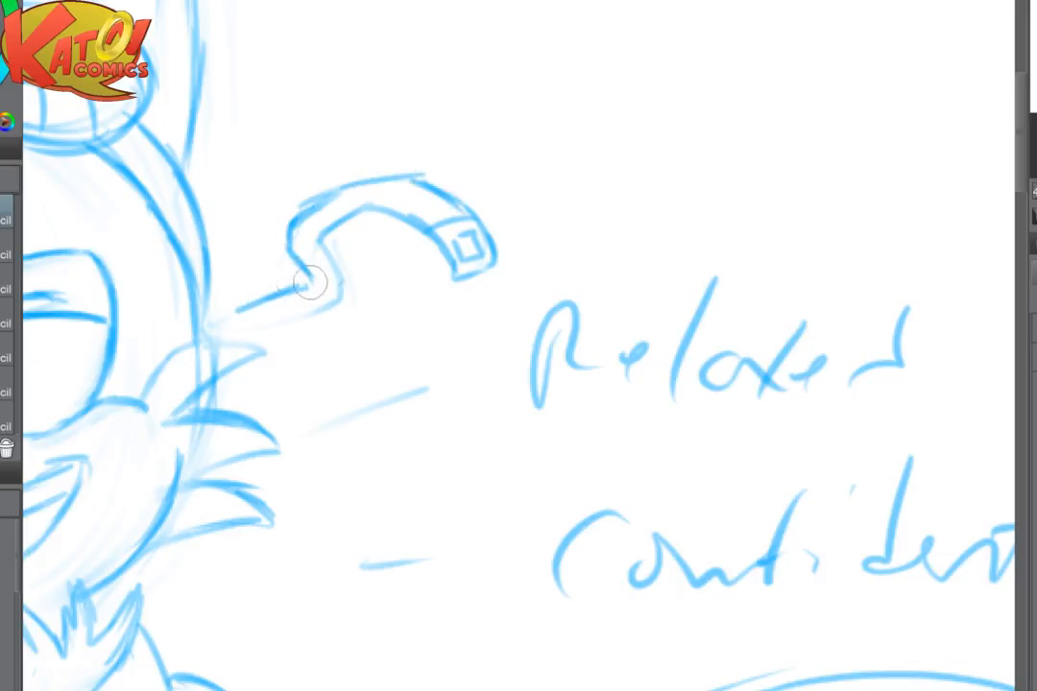
pyautogui.moveTo(319, 243)
pyautogui.mouseDown()
pyautogui.moveTo(321, 307)
pyautogui.moveTo(269, 318)
pyautogui.moveTo(265, 304)
pyautogui.moveTo(221, 332)
pyautogui.mouseUp()
pyautogui.moveTo(209, 256)
pyautogui.mouseDown()
pyautogui.moveTo(216, 330)
pyautogui.moveTo(199, 357)
pyautogui.mouseUp()
pyautogui.hotkey('ctrl', '-')
pyautogui.hotkey('ctrl', '-')
pyautogui.hotkey('ctrl', '-')
pyautogui.hotkey('ctrl', '-')
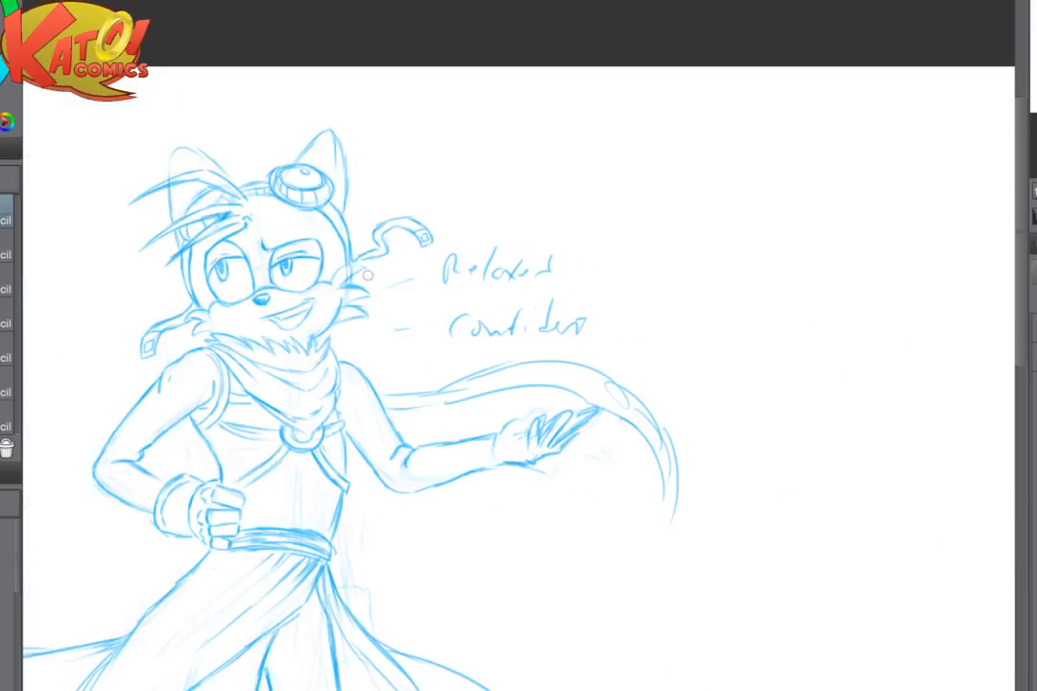
# - Reinforce the pointed fur tufts on the cheek below the far strap with darker outlines
pyautogui.scroll(5, 439, 270)
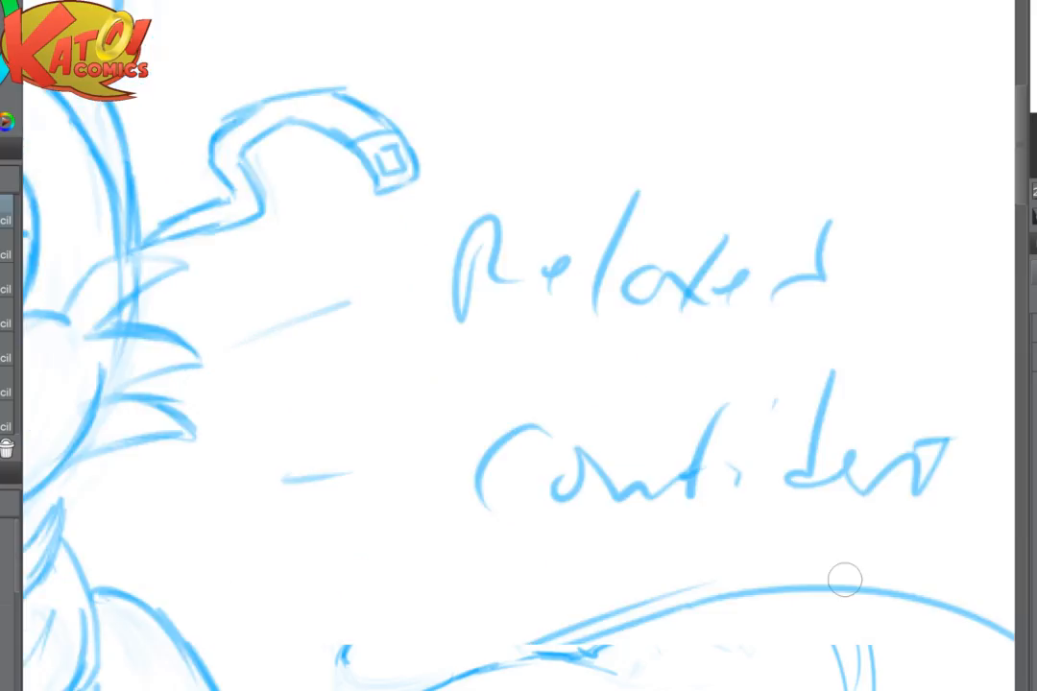
pyautogui.moveTo(845, 580); pyautogui.dragTo(1020, 598)
pyautogui.moveTo(309, 280)
pyautogui.mouseDown()
pyautogui.moveTo(291, 304)
pyautogui.moveTo(325, 296)
pyautogui.mouseUp()
pyautogui.moveTo(261, 291)
pyautogui.mouseDown()
pyautogui.moveTo(242, 312)
pyautogui.moveTo(308, 269)
pyautogui.moveTo(361, 286)
pyautogui.moveTo(283, 340)
pyautogui.mouseUp()
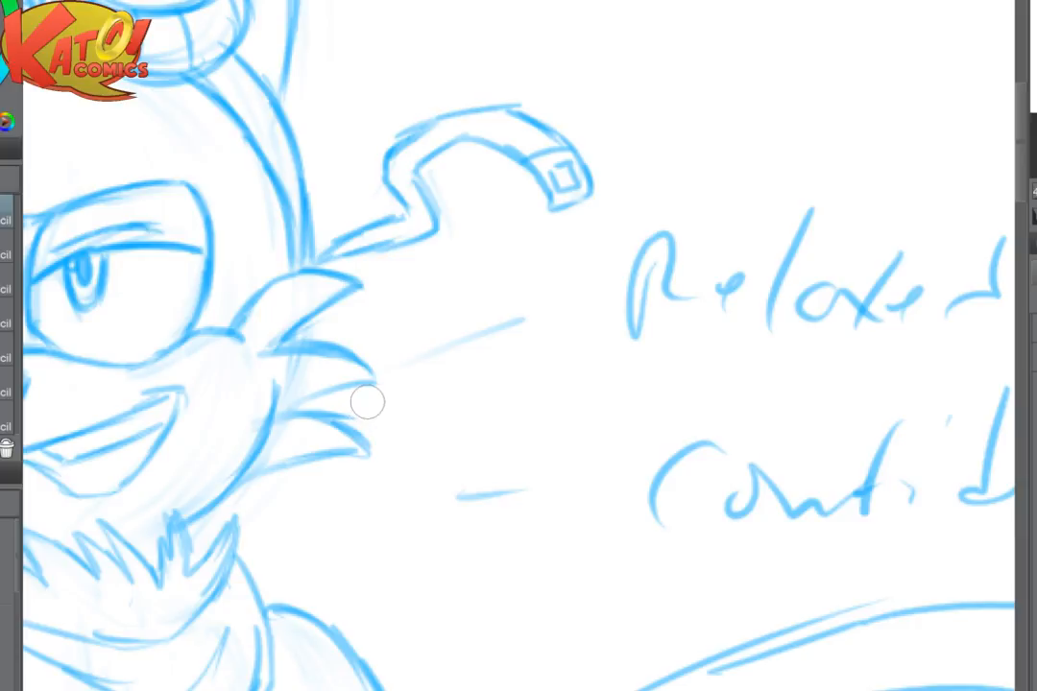
pyautogui.moveTo(368, 402); pyautogui.dragTo(700, 316)
pyautogui.moveTo(629, 261); pyautogui.dragTo(714, 302)
pyautogui.moveTo(714, 302); pyautogui.dragTo(612, 329)
pyautogui.moveTo(615, 330)
pyautogui.mouseDown()
pyautogui.moveTo(682, 347)
pyautogui.moveTo(699, 372)
pyautogui.mouseUp()
pyautogui.moveTo(574, 397); pyautogui.dragTo(683, 370)
# - Darken the small fur tufts on the opposite cheek, beside the shoulder-side strap
pyautogui.moveTo(132, 377); pyautogui.dragTo(74, 443)
pyautogui.moveTo(75, 444)
pyautogui.mouseDown()
pyautogui.moveTo(123, 421)
pyautogui.moveTo(103, 401)
pyautogui.moveTo(77, 439)
pyautogui.mouseUp()
pyautogui.moveTo(77, 440); pyautogui.dragTo(152, 416)
pyautogui.moveTo(125, 378); pyautogui.dragTo(57, 386)
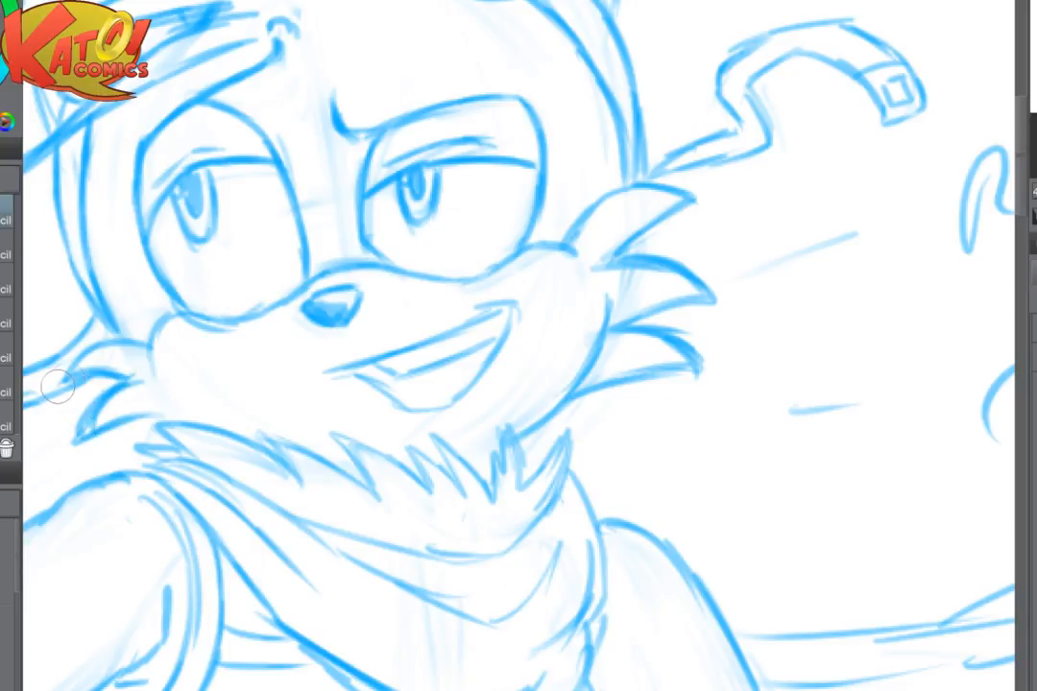
pyautogui.scroll(-3, 543, 323)
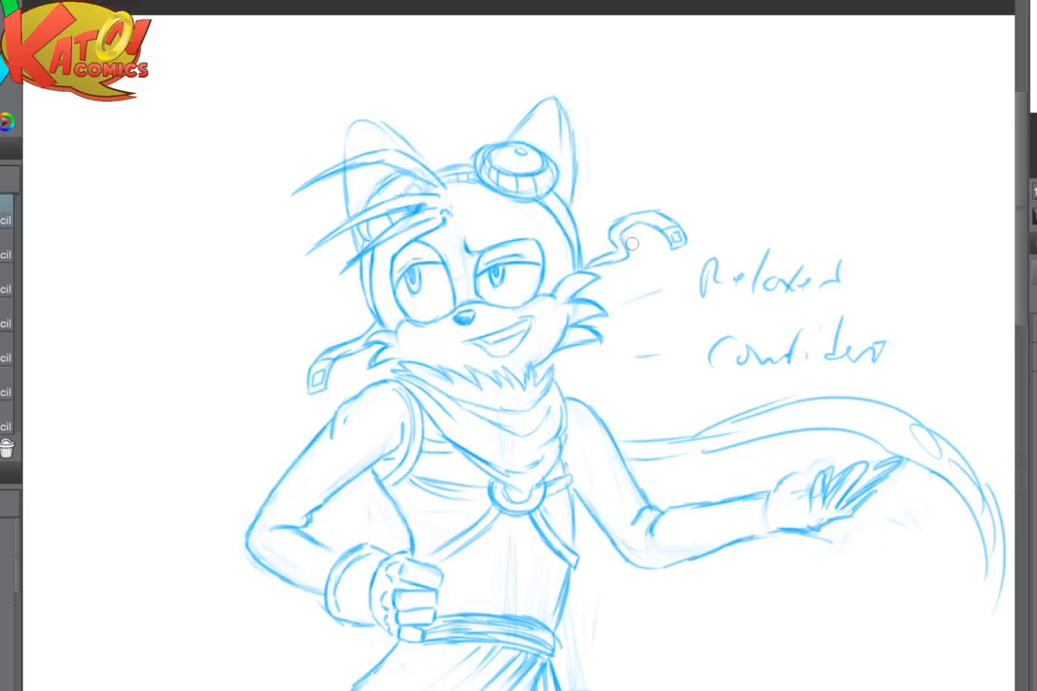
# - Hatch the exposed goggle lens with parallel diagonal strokes, leaving the small oval highlight clear
pyautogui.scroll(3, 632, 244)
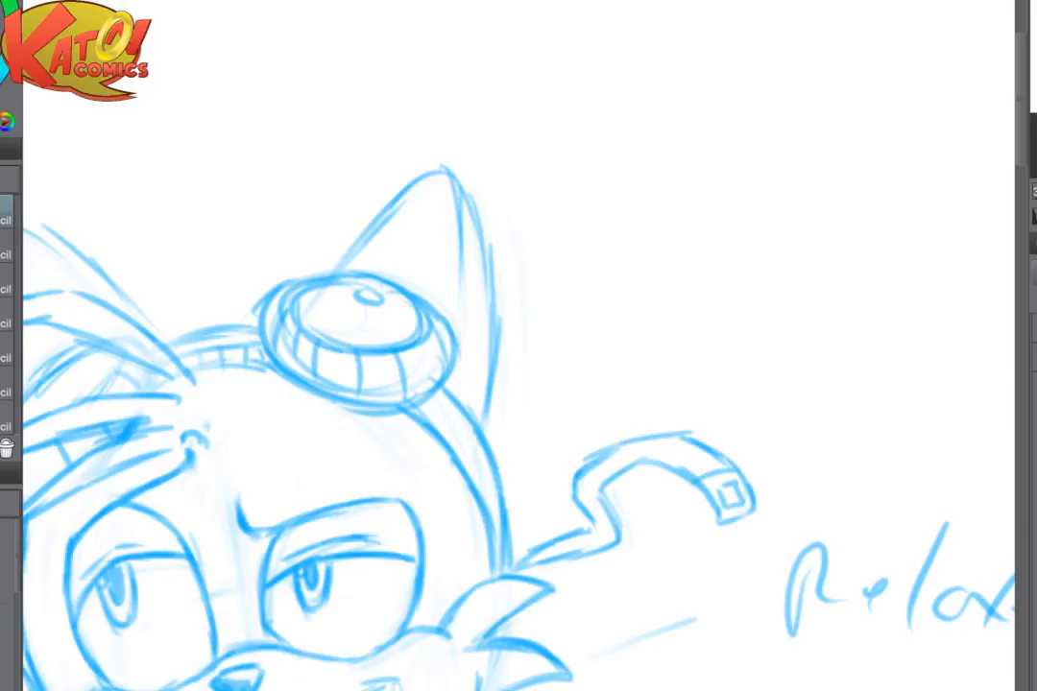
pyautogui.moveTo(292, 305)
pyautogui.mouseDown()
pyautogui.moveTo(350, 335)
pyautogui.moveTo(323, 287)
pyautogui.moveTo(378, 346)
pyautogui.mouseUp()
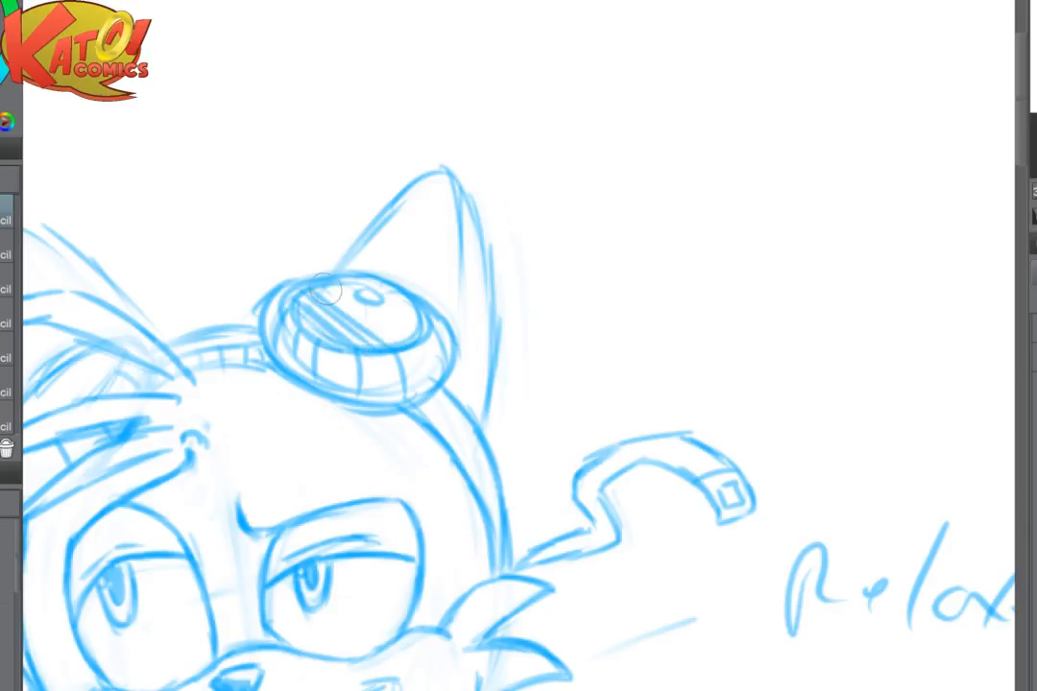
pyautogui.moveTo(325, 288); pyautogui.dragTo(393, 345)
pyautogui.moveTo(352, 303)
pyautogui.mouseDown()
pyautogui.moveTo(409, 342)
pyautogui.moveTo(418, 336)
pyautogui.mouseUp()
pyautogui.moveTo(385, 294); pyautogui.dragTo(421, 318)
pyautogui.moveTo(336, 280); pyautogui.dragTo(355, 300)
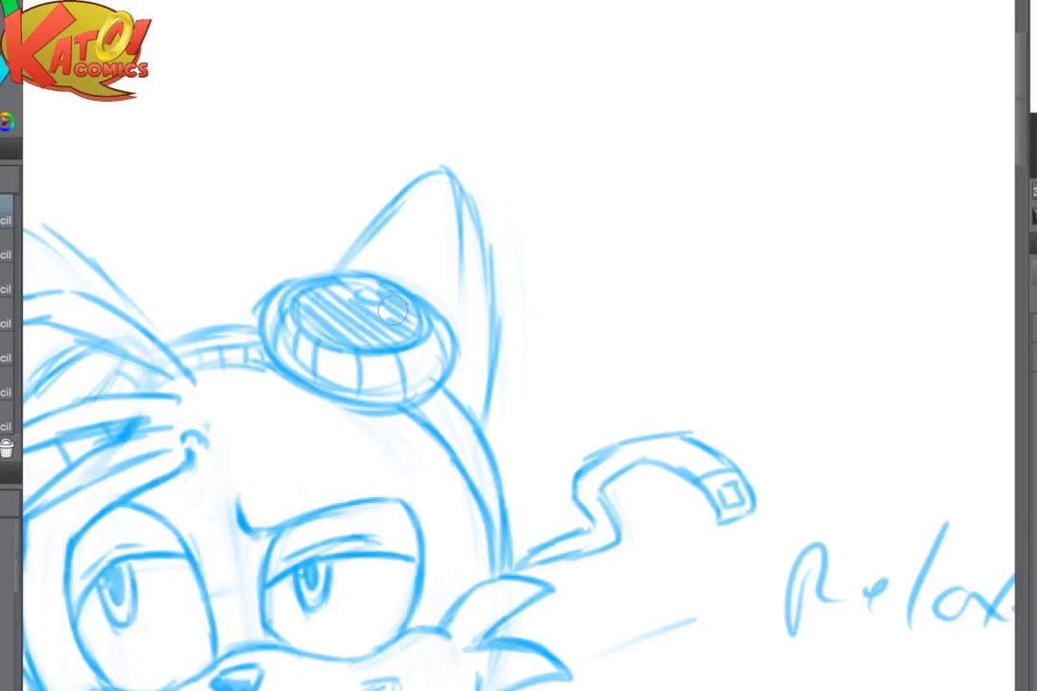
# - Draw inner-ear lines in the ear behind the goggle and along the inside edge of the other ear
pyautogui.moveTo(461, 189); pyautogui.dragTo(449, 317)
pyautogui.moveTo(416, 269)
pyautogui.mouseDown()
pyautogui.moveTo(427, 296)
pyautogui.moveTo(375, 265)
pyautogui.moveTo(588, 225)
pyautogui.moveTo(639, 200)
pyautogui.mouseUp()
pyautogui.moveTo(213, 258)
pyautogui.mouseDown()
pyautogui.moveTo(240, 173)
pyautogui.moveTo(314, 187)
pyautogui.moveTo(358, 203)
pyautogui.mouseUp()
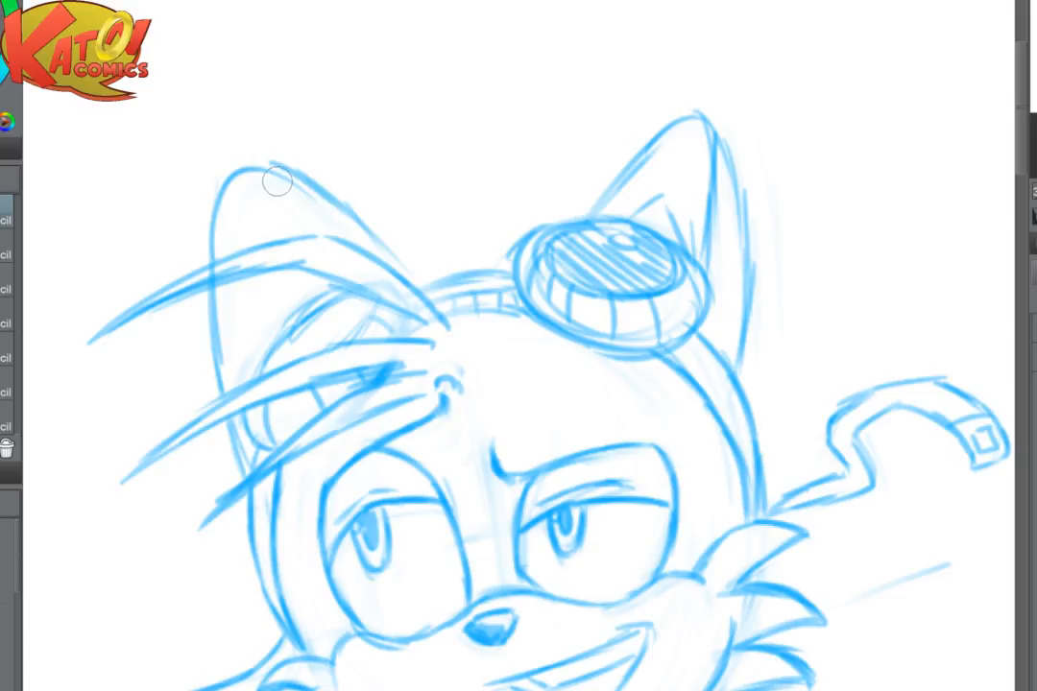
pyautogui.moveTo(257, 175); pyautogui.dragTo(325, 236)
# - Shade the goggle lens under the hair strands, leaving a highlight, and add an inner line to the ear behind it
pyautogui.moveTo(302, 324)
pyautogui.mouseDown()
pyautogui.moveTo(353, 293)
pyautogui.moveTo(312, 298)
pyautogui.moveTo(320, 339)
pyautogui.moveTo(300, 333)
pyautogui.moveTo(280, 356)
pyautogui.moveTo(286, 340)
pyautogui.moveTo(285, 357)
pyautogui.moveTo(362, 323)
pyautogui.moveTo(362, 308)
pyautogui.moveTo(340, 307)
pyautogui.moveTo(366, 307)
pyautogui.moveTo(318, 350)
pyautogui.moveTo(265, 364)
pyautogui.moveTo(383, 307)
pyautogui.moveTo(362, 335)
pyautogui.moveTo(395, 346)
pyautogui.mouseUp()
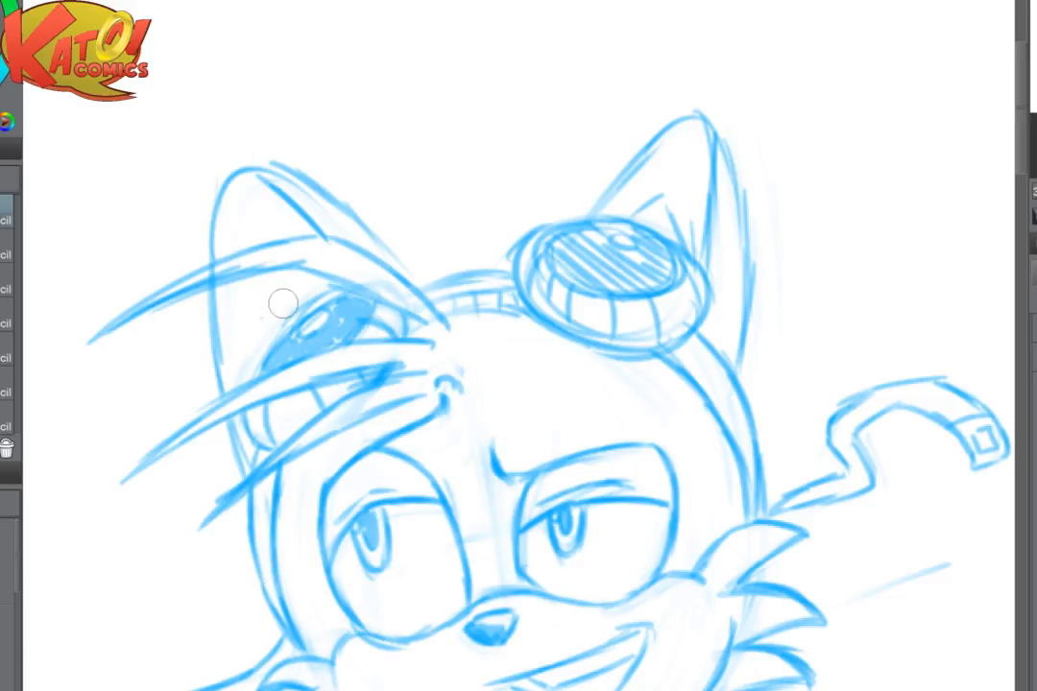
pyautogui.hotkey('ctrl', '-')
pyautogui.hotkey('ctrl', '-')
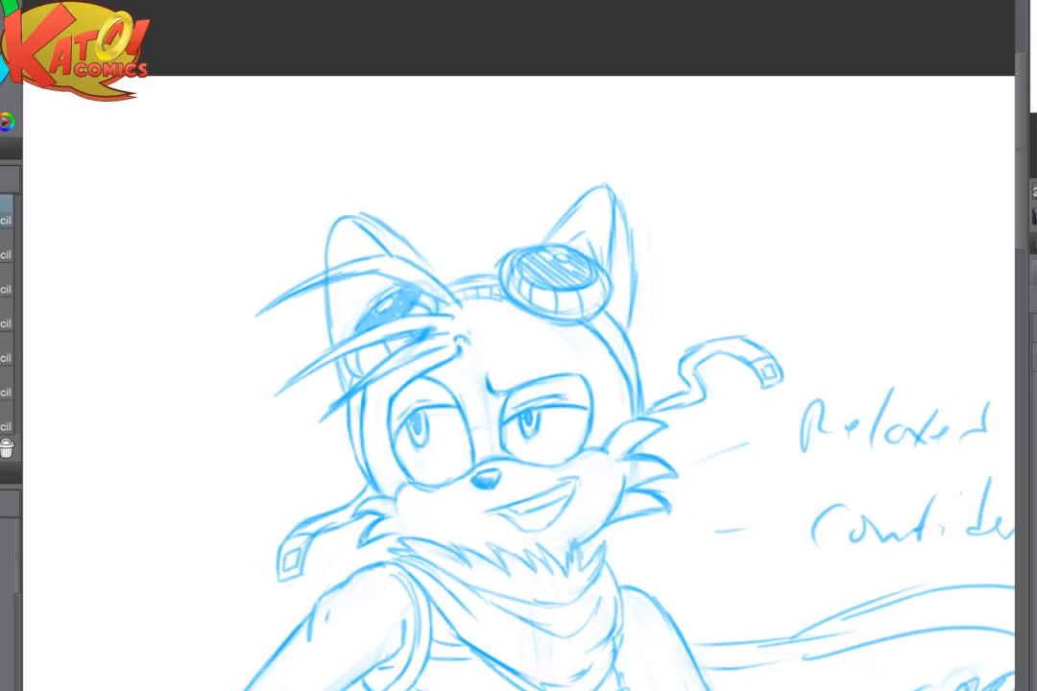
pyautogui.hotkey('ctrl', '+')
pyautogui.hotkey('ctrl', '+')
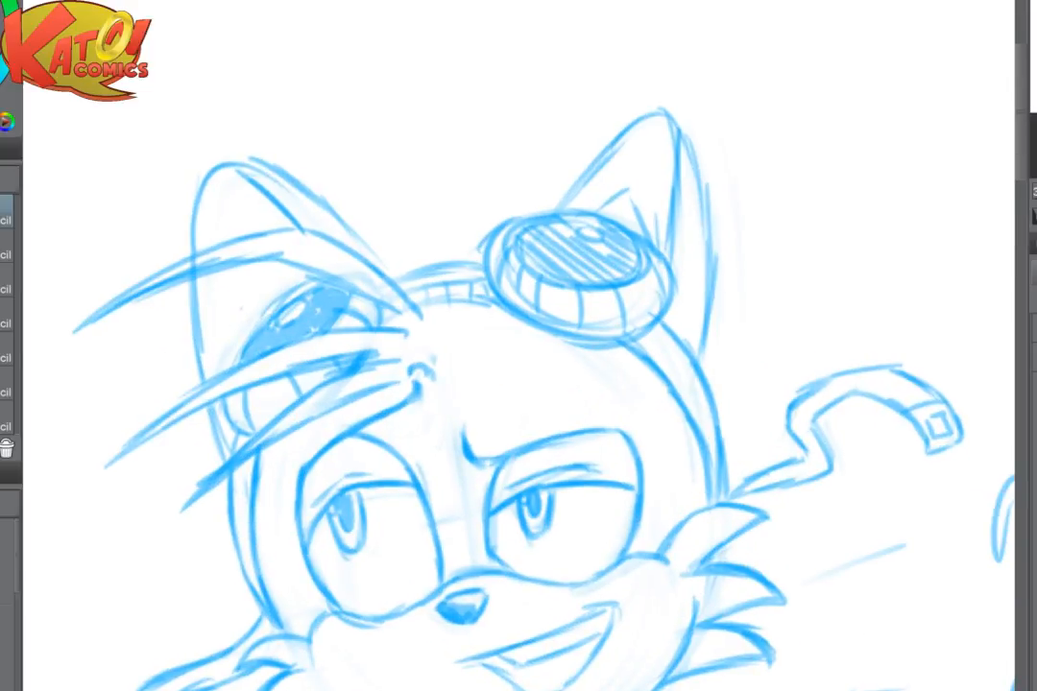
pyautogui.moveTo(286, 278)
pyautogui.mouseDown()
pyautogui.moveTo(251, 277)
pyautogui.moveTo(229, 351)
pyautogui.mouseUp()
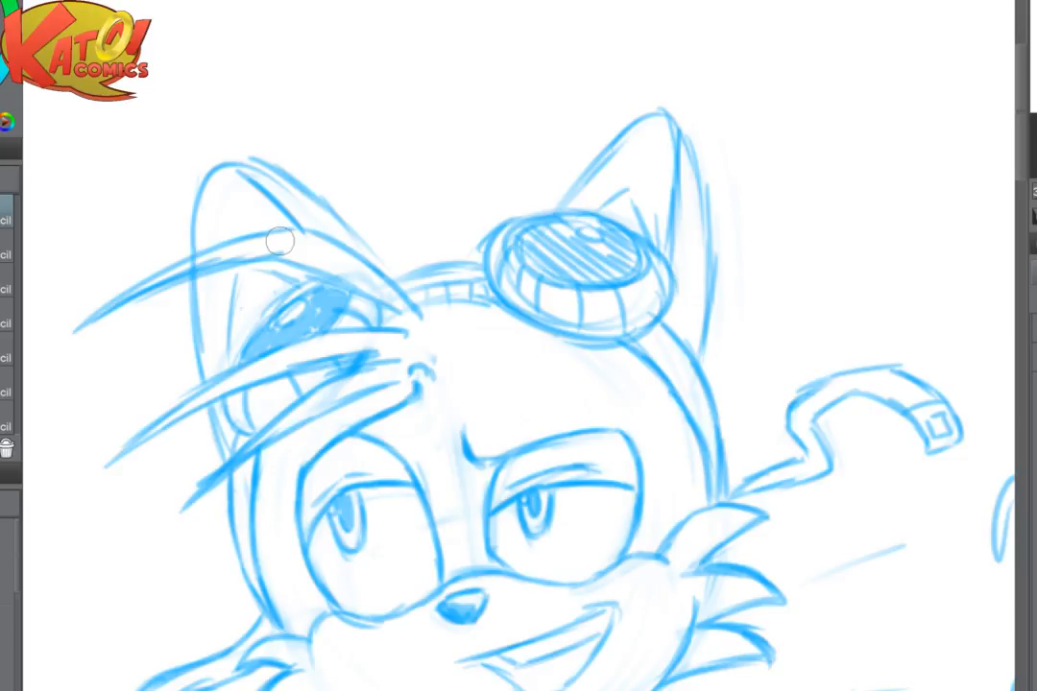
# - Mirror the canvas and draw short segment lines across the headband between the exposed goggle and the cheek
pyautogui.press('h')
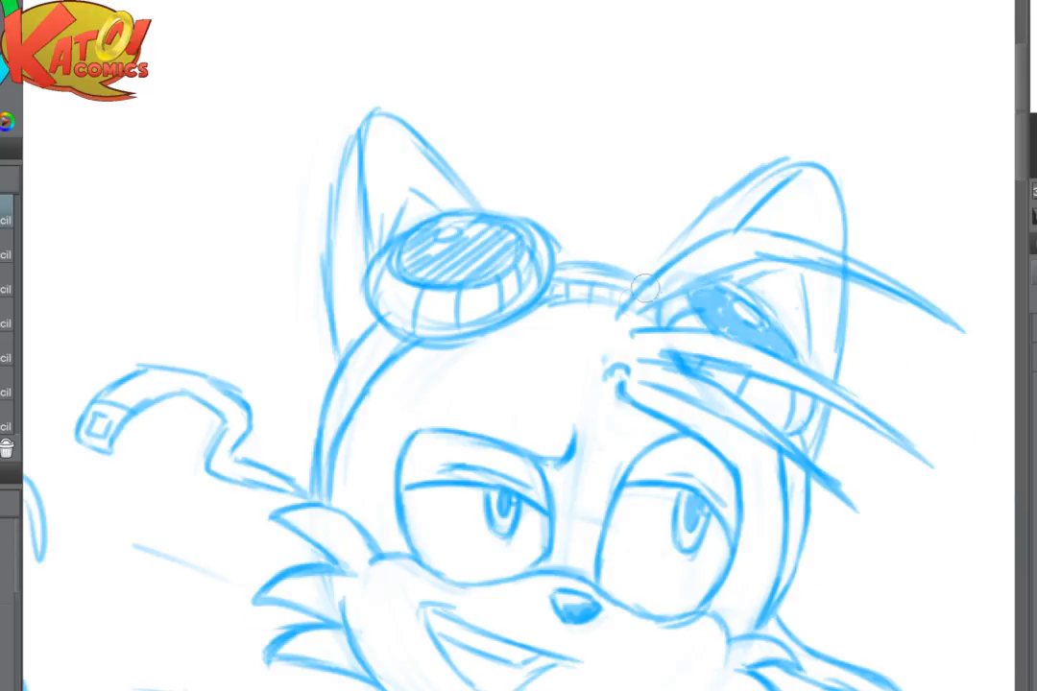
pyautogui.moveTo(370, 337)
pyautogui.mouseDown()
pyautogui.moveTo(391, 348)
pyautogui.moveTo(373, 368)
pyautogui.mouseUp()
pyautogui.moveTo(327, 407); pyautogui.dragTo(342, 413)
pyautogui.moveTo(336, 379)
pyautogui.mouseDown()
pyautogui.moveTo(353, 386)
pyautogui.moveTo(364, 371)
pyautogui.mouseUp()
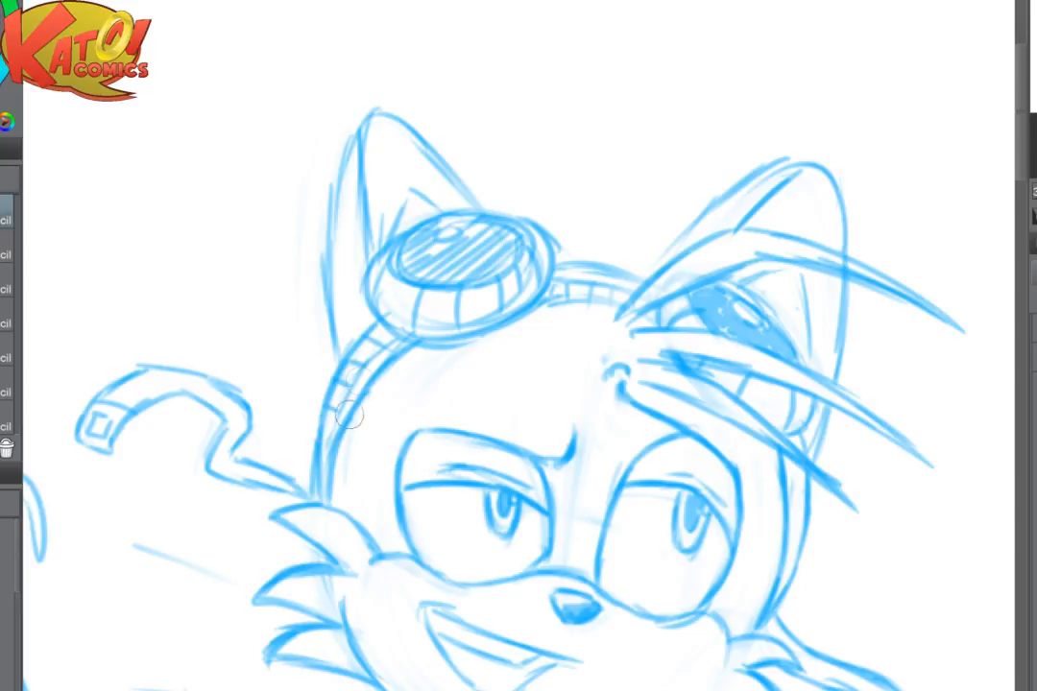
pyautogui.moveTo(322, 422)
pyautogui.mouseDown()
pyautogui.moveTo(337, 427)
pyautogui.moveTo(332, 446)
pyautogui.mouseUp()
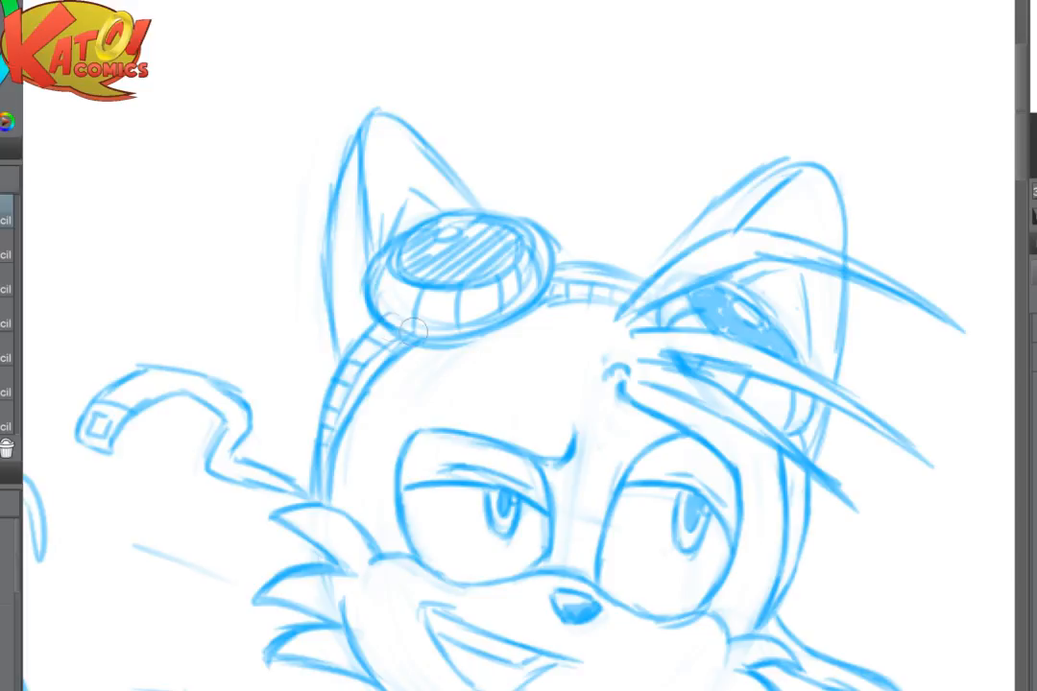
# - Refine the eyelid and pupil of the eye below the exposed goggle and mirror the canvas back
pyautogui.moveTo(374, 270); pyautogui.dragTo(444, 94)
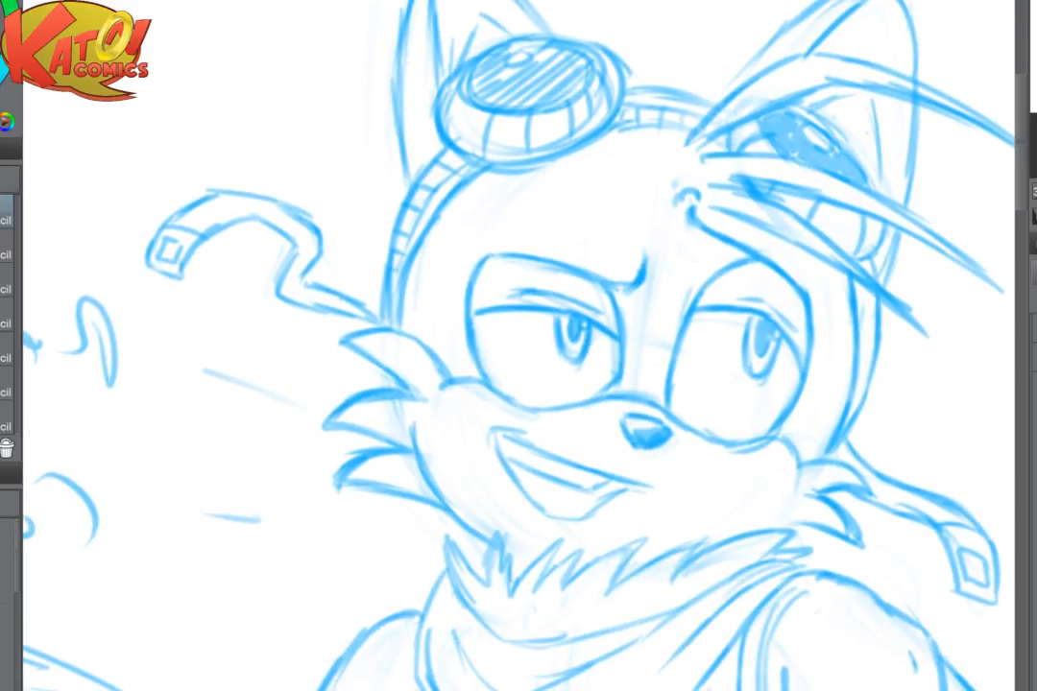
pyautogui.scroll(-2, 778, 394)
pyautogui.scroll(5, 840, 351)
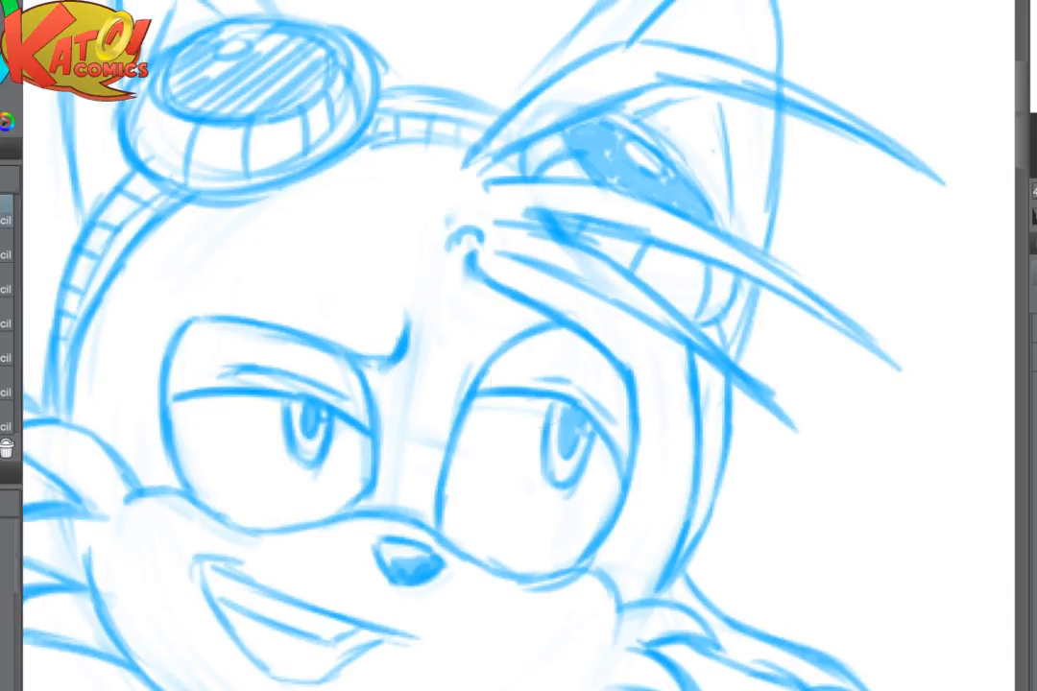
pyautogui.moveTo(500, 389)
pyautogui.mouseDown()
pyautogui.moveTo(595, 397)
pyautogui.moveTo(624, 412)
pyautogui.mouseUp()
pyautogui.moveTo(461, 428)
pyautogui.mouseDown()
pyautogui.moveTo(540, 411)
pyautogui.moveTo(583, 424)
pyautogui.moveTo(622, 449)
pyautogui.mouseUp()
pyautogui.moveTo(549, 424); pyautogui.dragTo(549, 444)
pyautogui.moveTo(509, 395)
pyautogui.mouseDown()
pyautogui.moveTo(570, 390)
pyautogui.moveTo(601, 401)
pyautogui.mouseUp()
pyautogui.scroll(-3, 645, 466)
pyautogui.press('h')
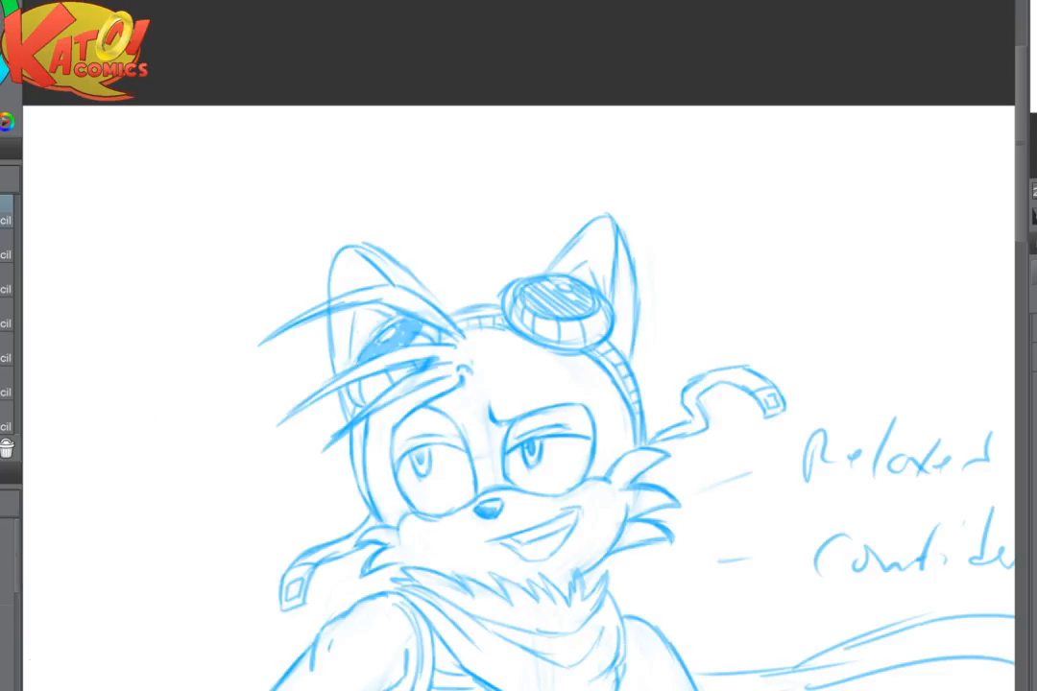
# - Erase the upper eyelid and pupil of the eye nearest the hair strands and redraw them with a flatter lid and shaded pupil
pyautogui.scroll(3, 704, 457)
pyautogui.moveTo(259, 432); pyautogui.dragTo(421, 403)
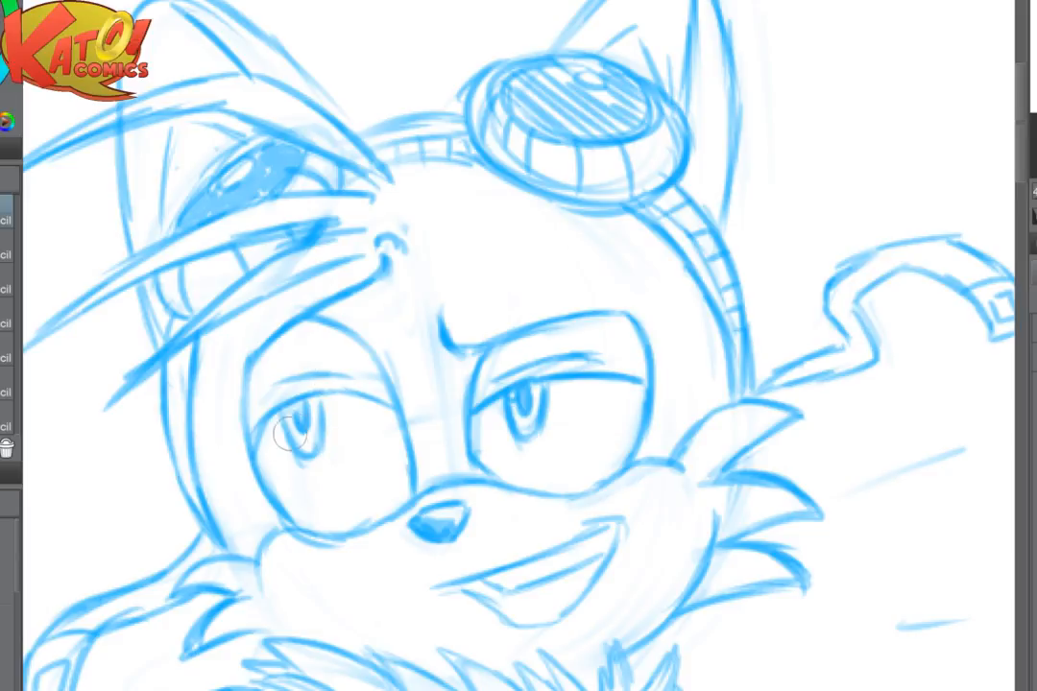
pyautogui.press('e')
pyautogui.moveTo(331, 464)
pyautogui.mouseDown()
pyautogui.moveTo(294, 476)
pyautogui.moveTo(311, 462)
pyautogui.moveTo(311, 389)
pyautogui.moveTo(301, 395)
pyautogui.moveTo(350, 428)
pyautogui.mouseUp()
pyautogui.press('p')
pyautogui.moveTo(255, 450)
pyautogui.mouseDown()
pyautogui.moveTo(311, 401)
pyautogui.moveTo(325, 397)
pyautogui.moveTo(297, 410)
pyautogui.moveTo(394, 402)
pyautogui.mouseUp()
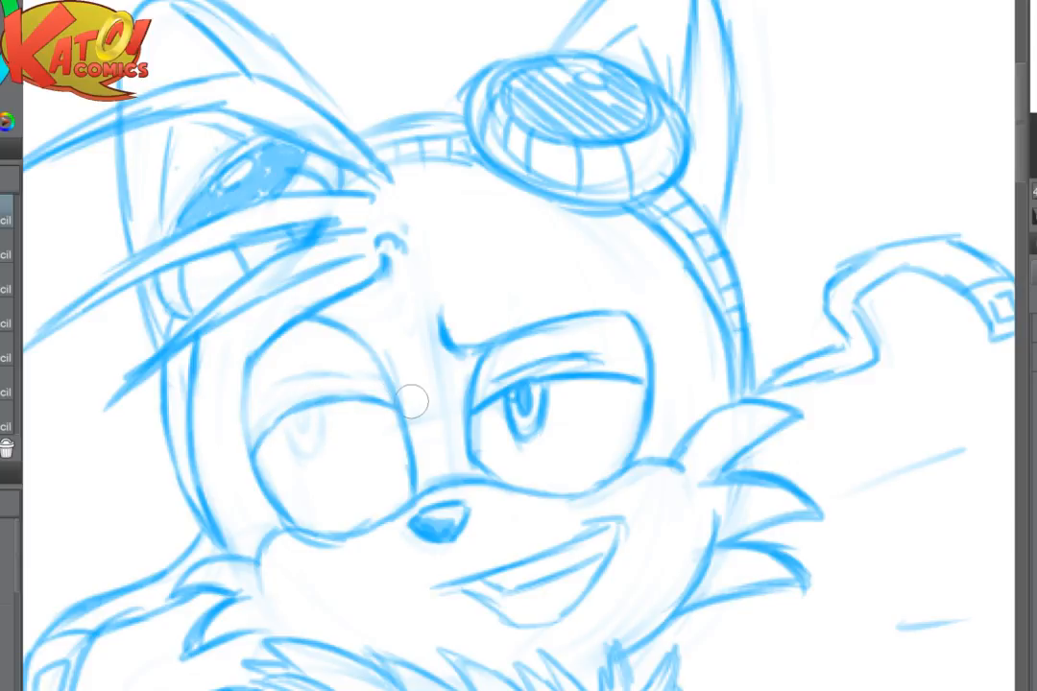
pyautogui.moveTo(287, 421); pyautogui.dragTo(300, 451)
pyautogui.moveTo(325, 405)
pyautogui.mouseDown()
pyautogui.moveTo(325, 452)
pyautogui.moveTo(303, 455)
pyautogui.moveTo(316, 456)
pyautogui.moveTo(311, 417)
pyautogui.moveTo(291, 414)
pyautogui.mouseUp()
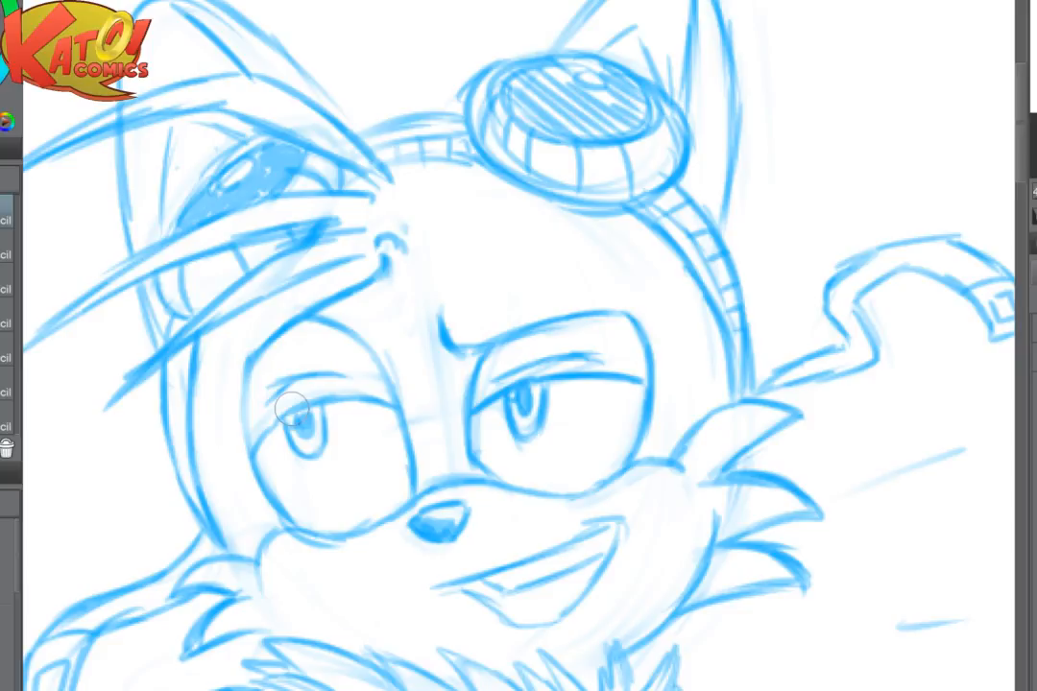
# - Darken the outer outline and lid crease of the eye below the hair and strengthen the lowered brow line over the other eye
pyautogui.scroll(3, 478, 451)
pyautogui.moveTo(417, 422); pyautogui.dragTo(432, 419)
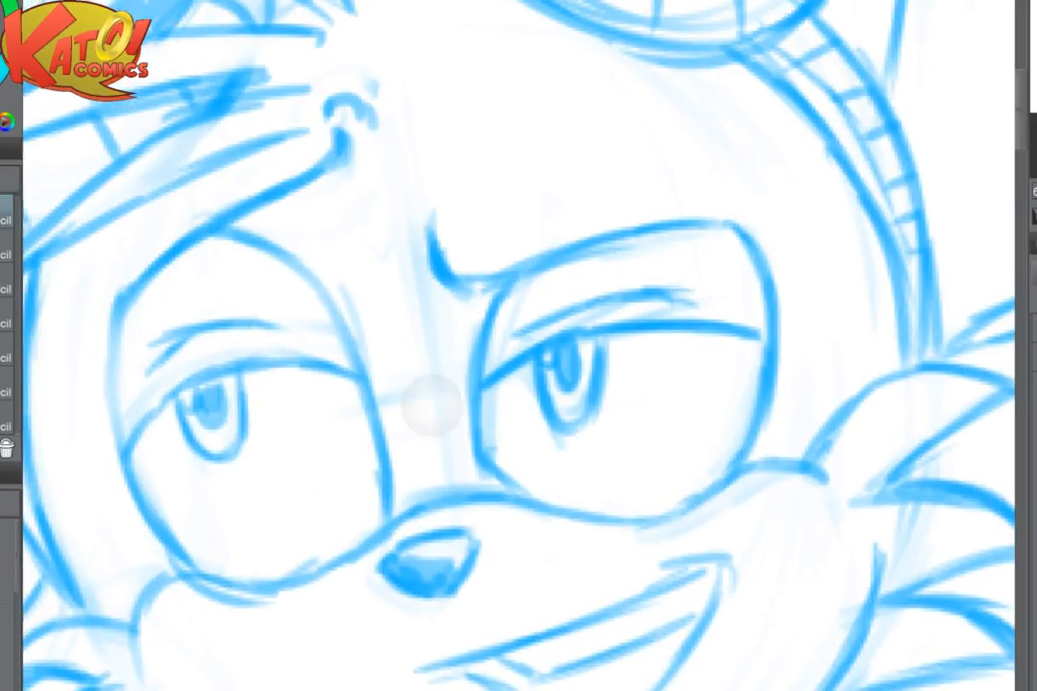
pyautogui.moveTo(113, 309); pyautogui.dragTo(124, 445)
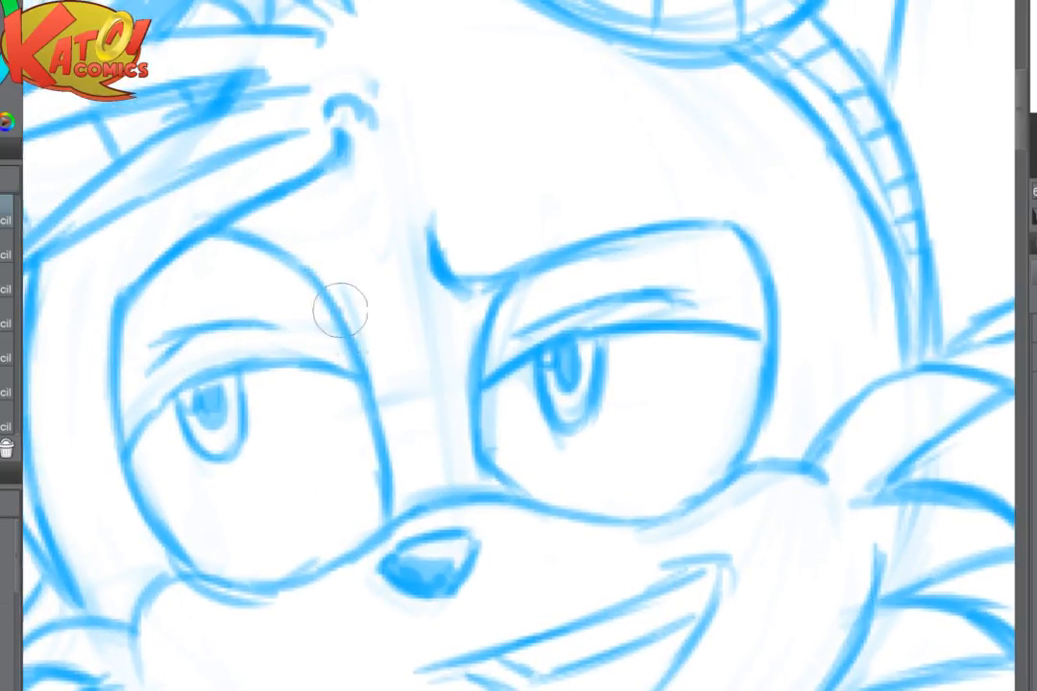
pyautogui.moveTo(200, 329); pyautogui.dragTo(150, 376)
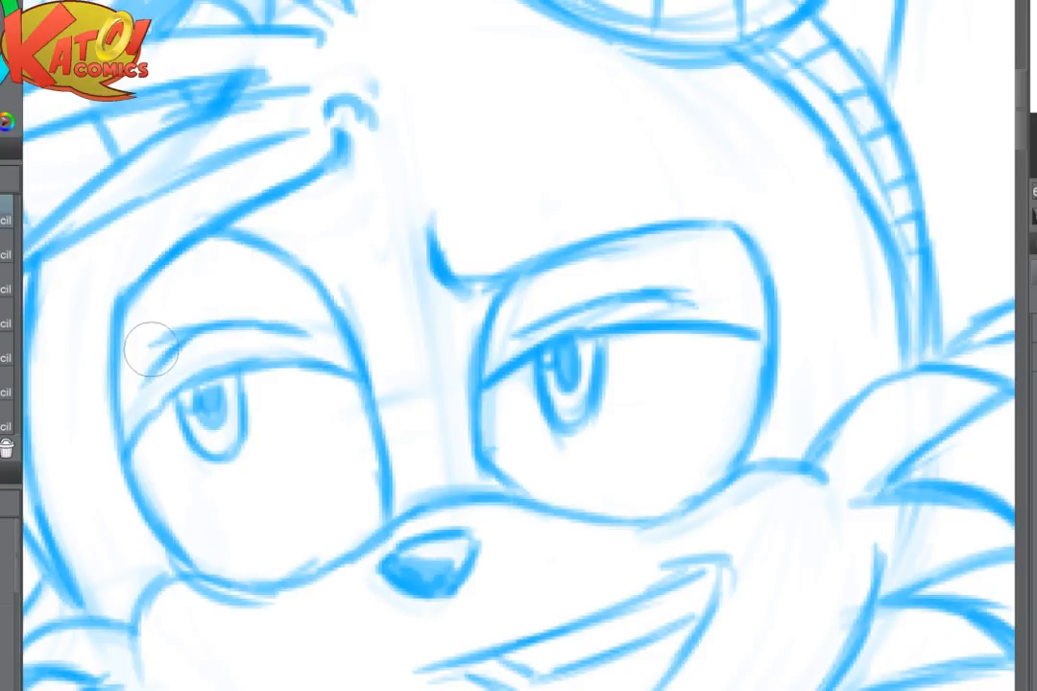
pyautogui.moveTo(269, 322); pyautogui.dragTo(187, 351)
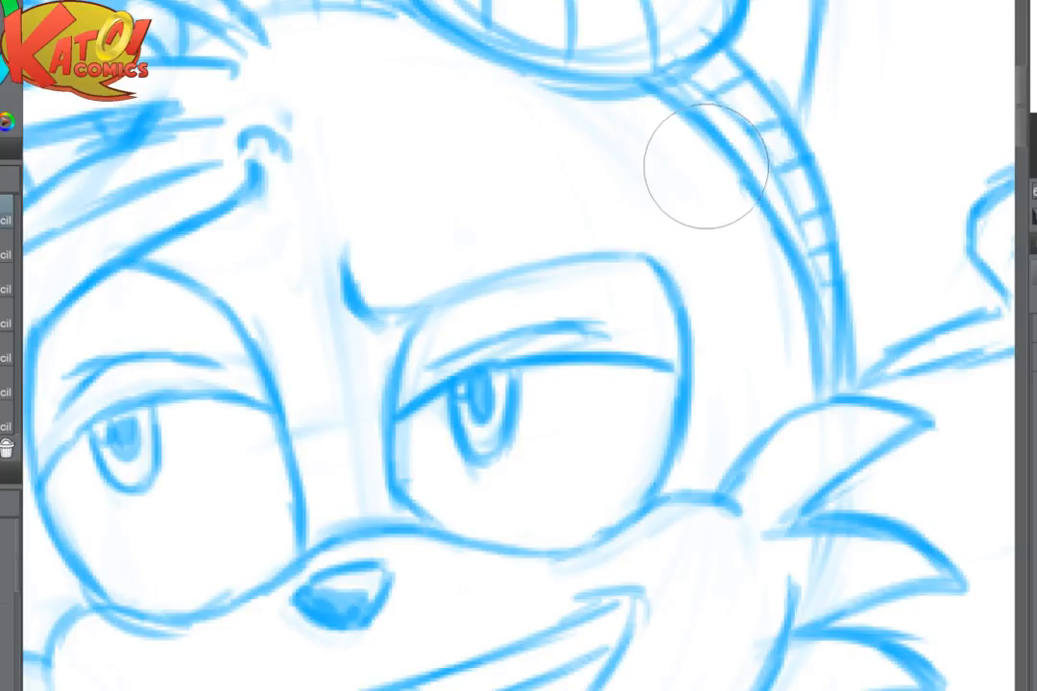
pyautogui.moveTo(386, 312)
pyautogui.mouseDown()
pyautogui.moveTo(525, 277)
pyautogui.moveTo(633, 263)
pyautogui.mouseUp()
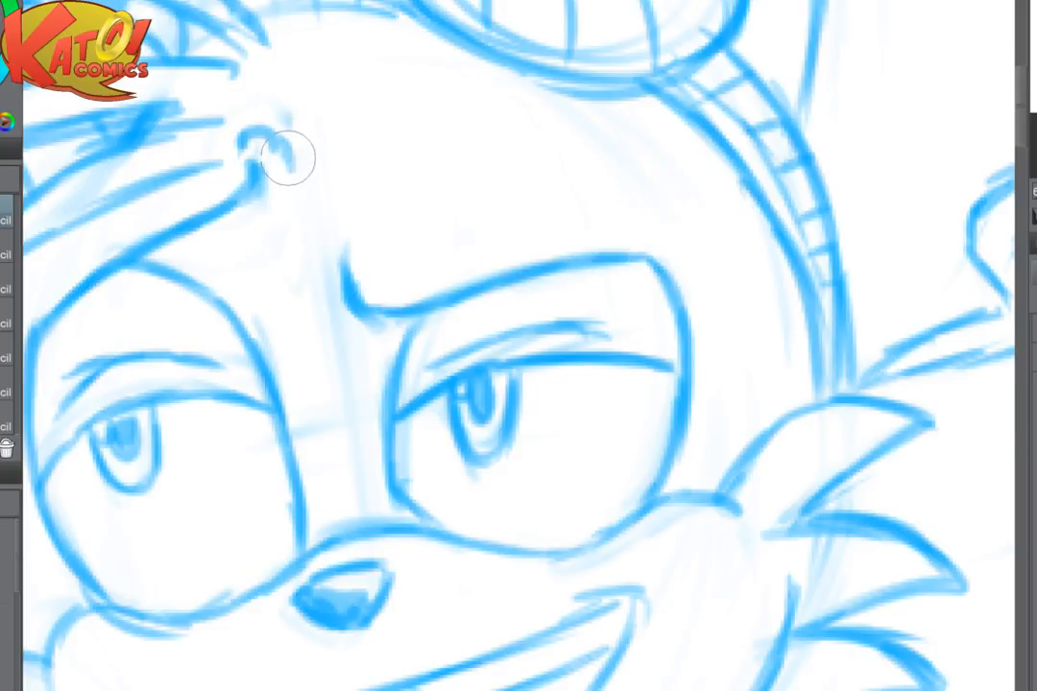
# - Clean up the small curve at the raised brow's inner end and draw short curved brow marks on the forehead above the other eye
pyautogui.press('e')
pyautogui.moveTo(320, 120)
pyautogui.mouseDown()
pyautogui.moveTo(239, 130)
pyautogui.moveTo(289, 140)
pyautogui.moveTo(267, 123)
pyautogui.moveTo(291, 162)
pyautogui.moveTo(245, 144)
pyautogui.mouseUp()
pyautogui.press('p')
pyautogui.moveTo(320, 250)
pyautogui.mouseDown()
pyautogui.moveTo(328, 219)
pyautogui.moveTo(377, 206)
pyautogui.mouseUp()
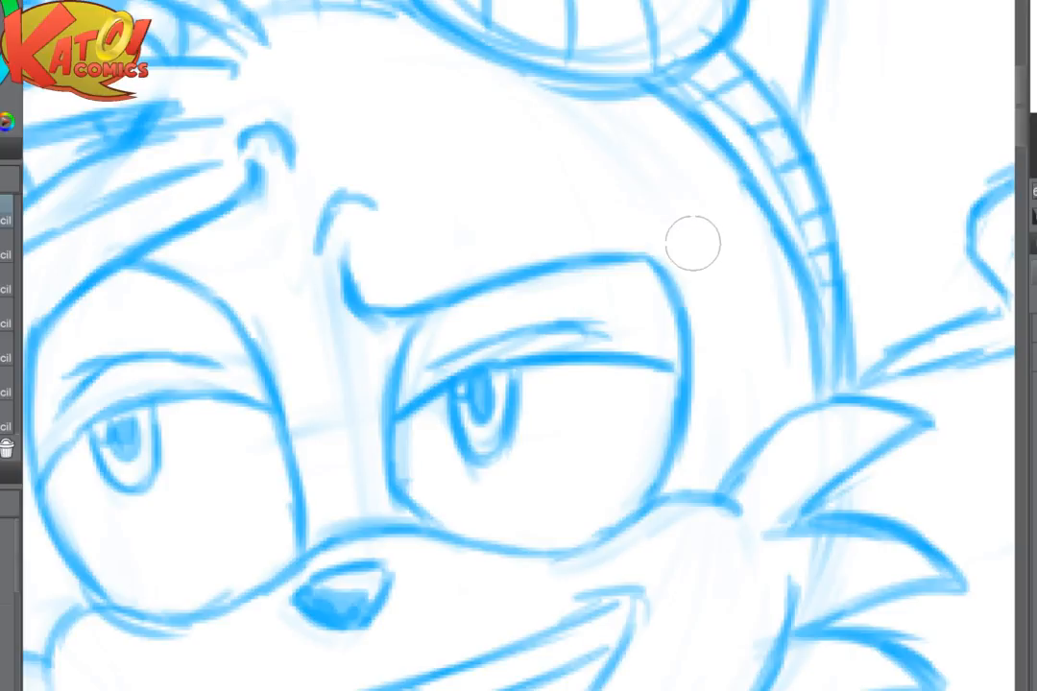
pyautogui.moveTo(696, 249); pyautogui.dragTo(673, 212)
pyautogui.moveTo(695, 251)
pyautogui.mouseDown()
pyautogui.moveTo(670, 203)
pyautogui.moveTo(611, 193)
pyautogui.mouseUp()
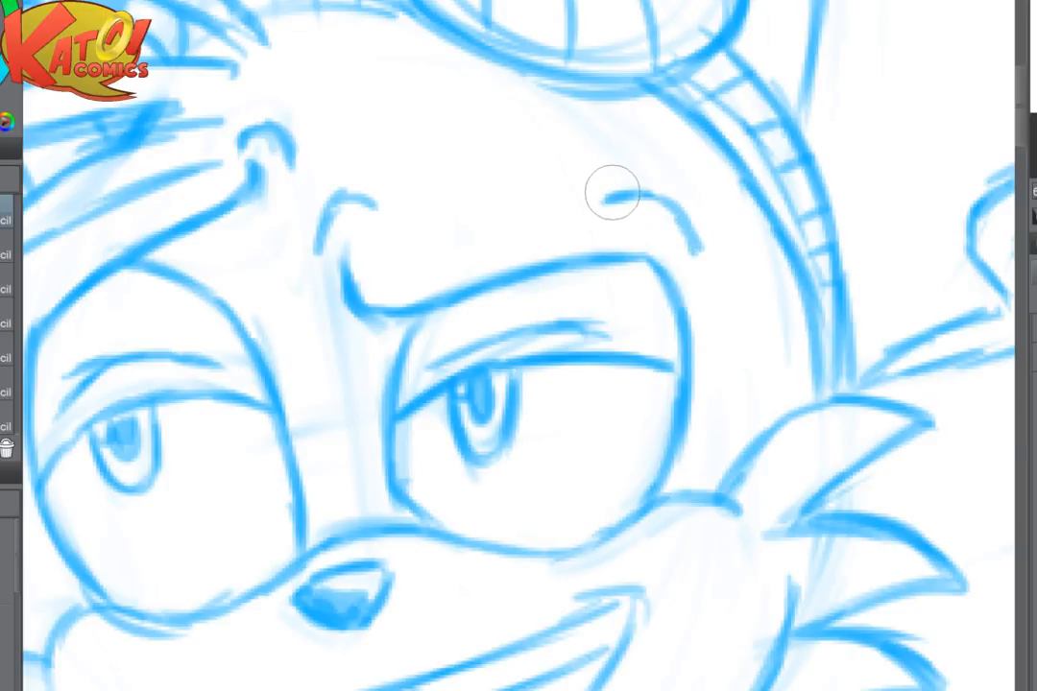
pyautogui.scroll(-4, 735, 254)
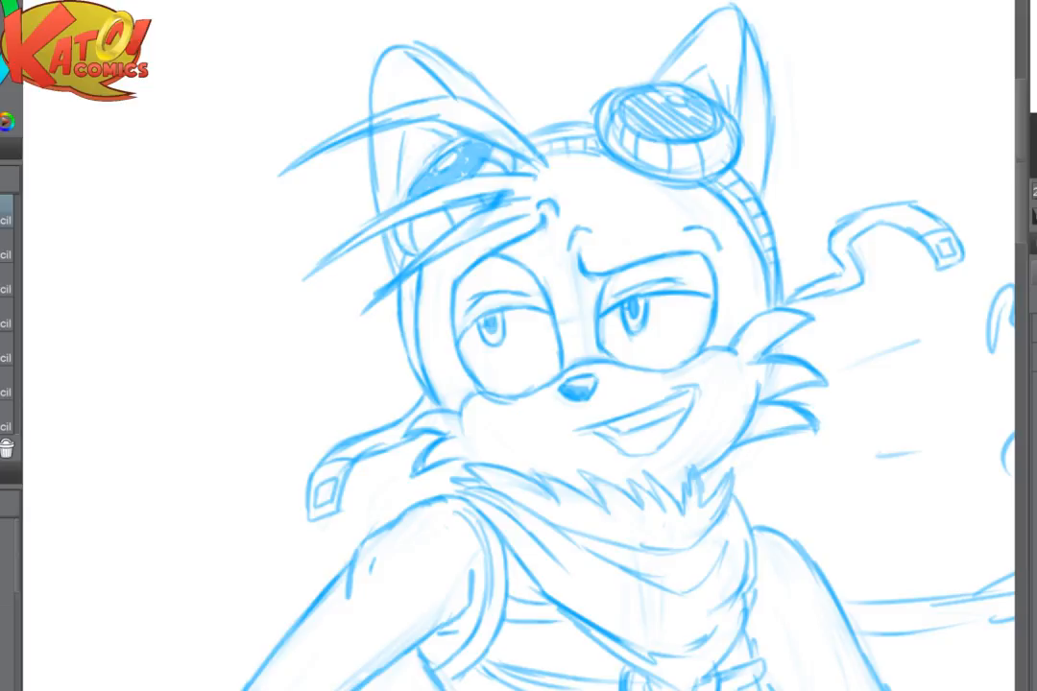
# - Darken the upper lid line from the pupil to the outer corner of the eye below the hair strands
pyautogui.scroll(2, 592, 320)
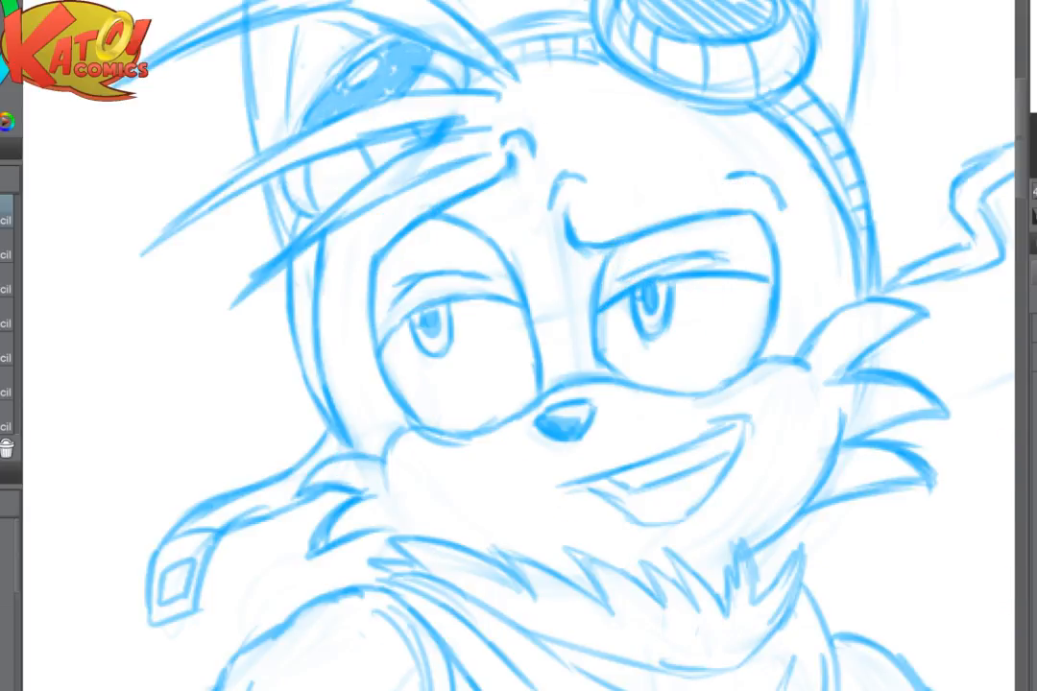
pyautogui.scroll(2, 576, 326)
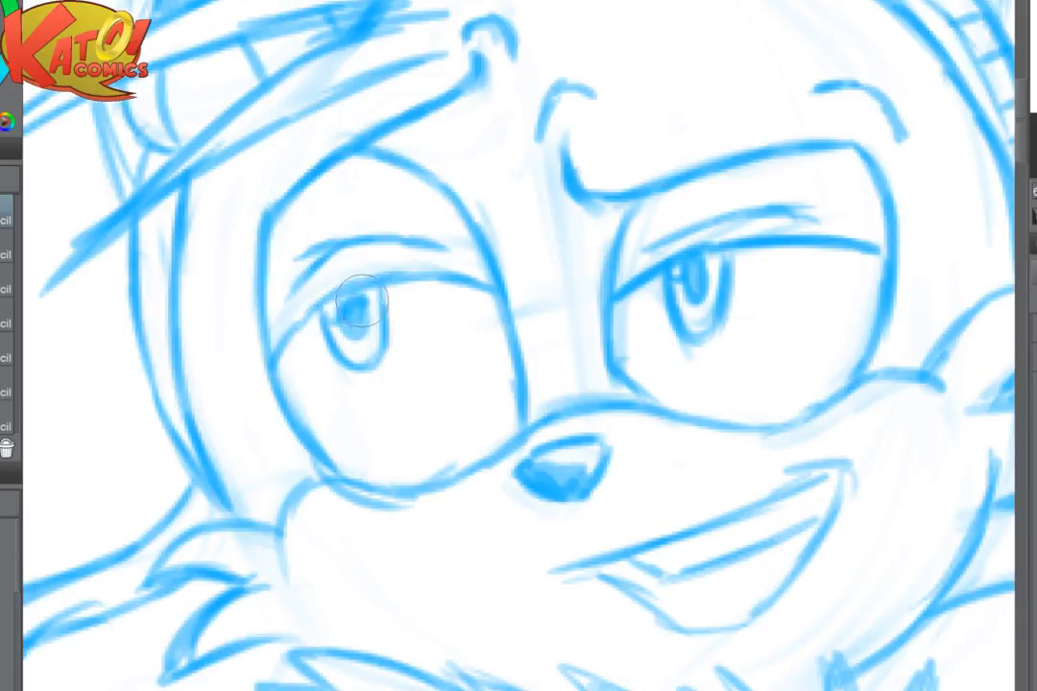
pyautogui.moveTo(362, 288); pyautogui.dragTo(271, 361)
pyautogui.moveTo(456, 245); pyautogui.dragTo(446, 255)
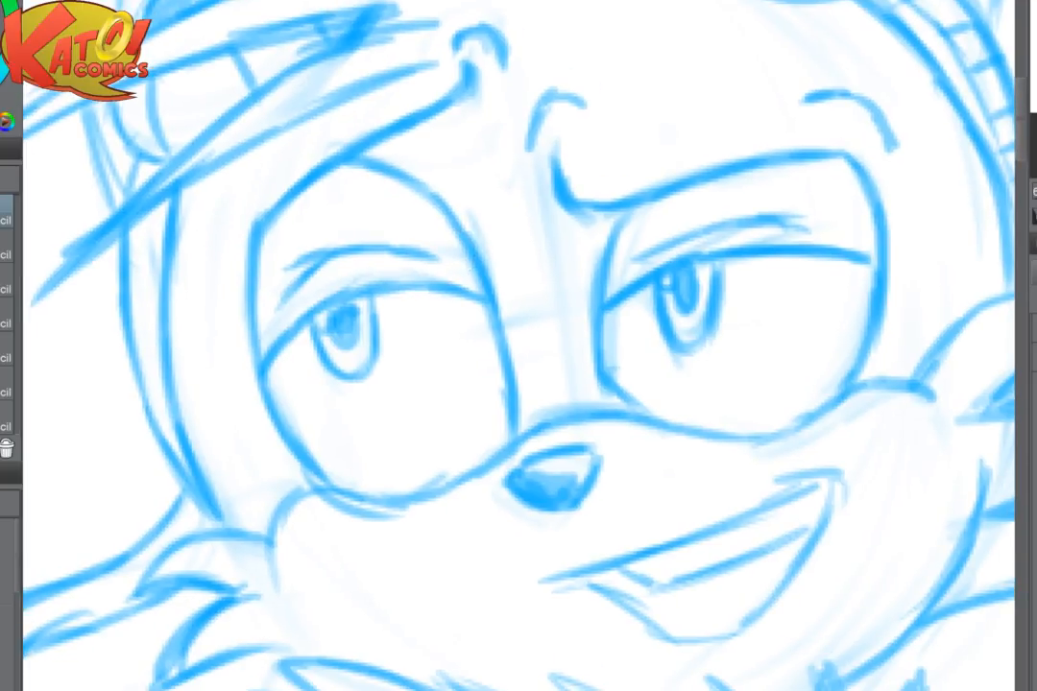
# - Draw the inner line of the open mouth and shade the dark area below the teeth
pyautogui.scroll(-4, 732, 368)
pyautogui.moveTo(672, 461); pyautogui.dragTo(477, 179)
pyautogui.moveTo(428, 136); pyautogui.dragTo(388, 208)
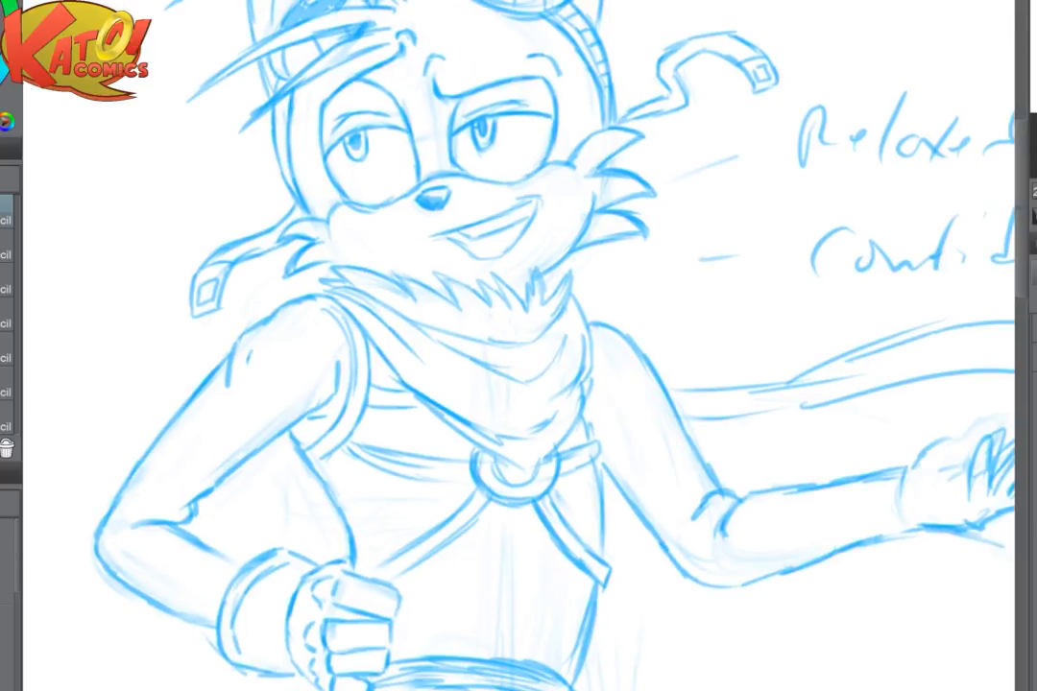
pyautogui.moveTo(525, 278); pyautogui.dragTo(924, 442)
pyautogui.moveTo(484, 202); pyautogui.dragTo(453, 238)
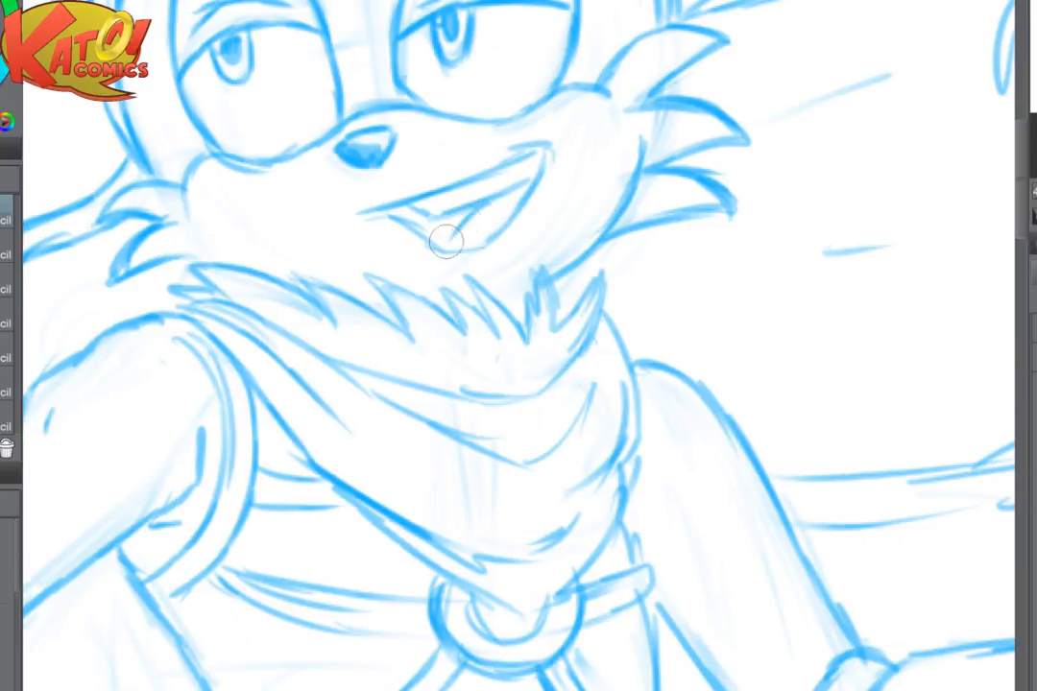
pyautogui.moveTo(392, 206)
pyautogui.mouseDown()
pyautogui.moveTo(426, 226)
pyautogui.moveTo(463, 226)
pyautogui.mouseUp()
pyautogui.moveTo(592, 327); pyautogui.dragTo(302, 327)
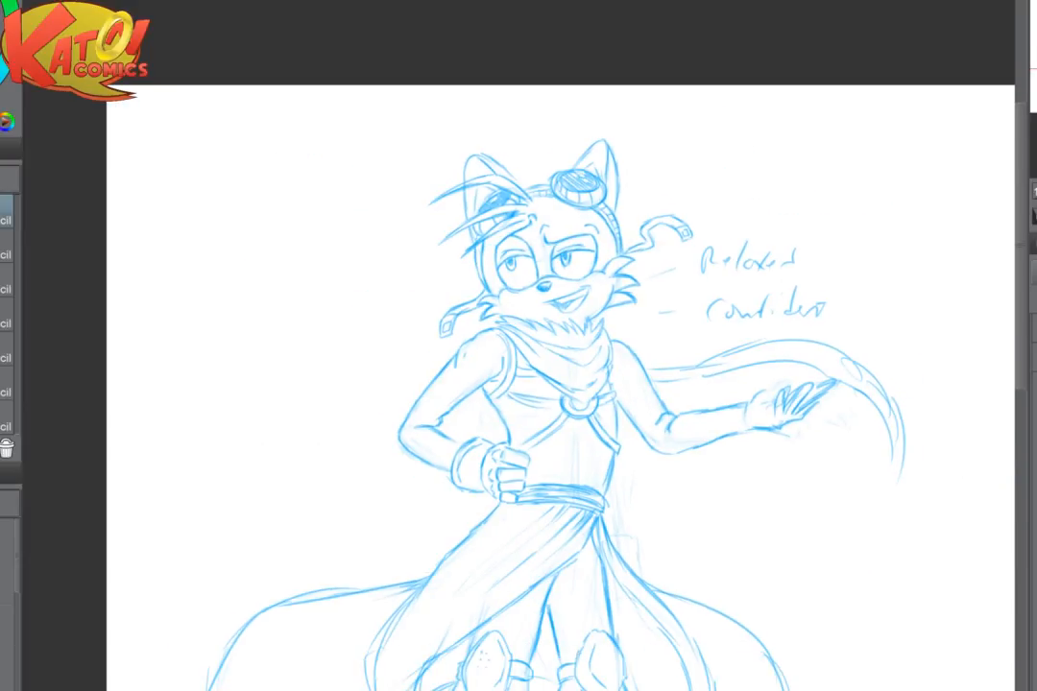
# - Draw long vertical fold lines on the inside of the split skirt beside the leg with the plain knee pad
pyautogui.moveTo(547, 377); pyautogui.dragTo(445, 275)
pyautogui.scroll(-2, 673, 392)
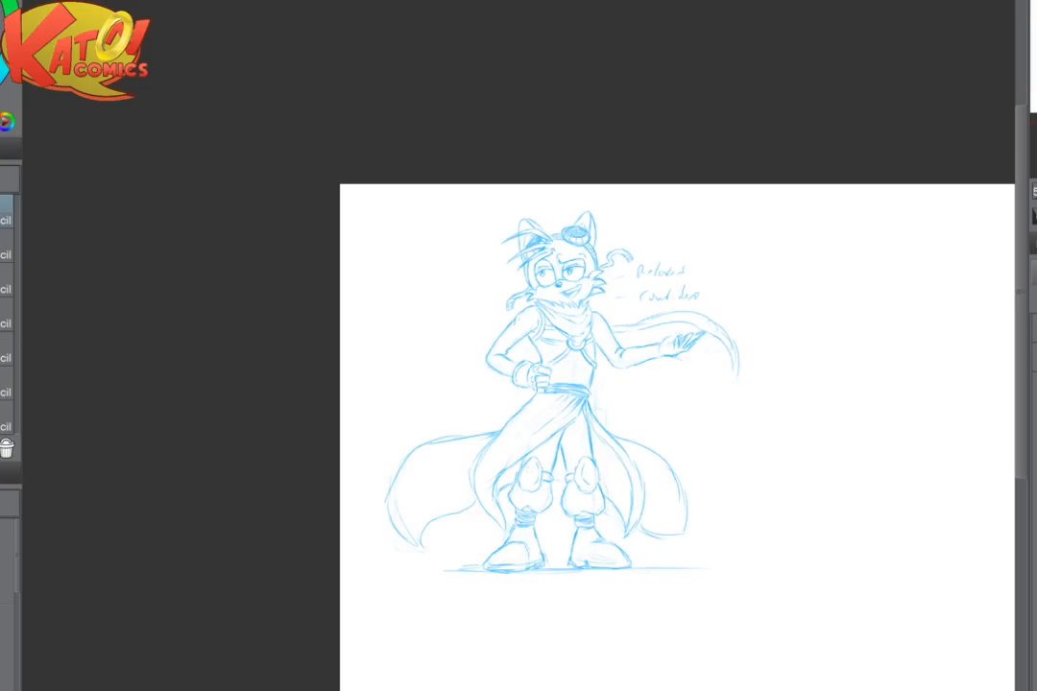
pyautogui.scroll(4, 634, 482)
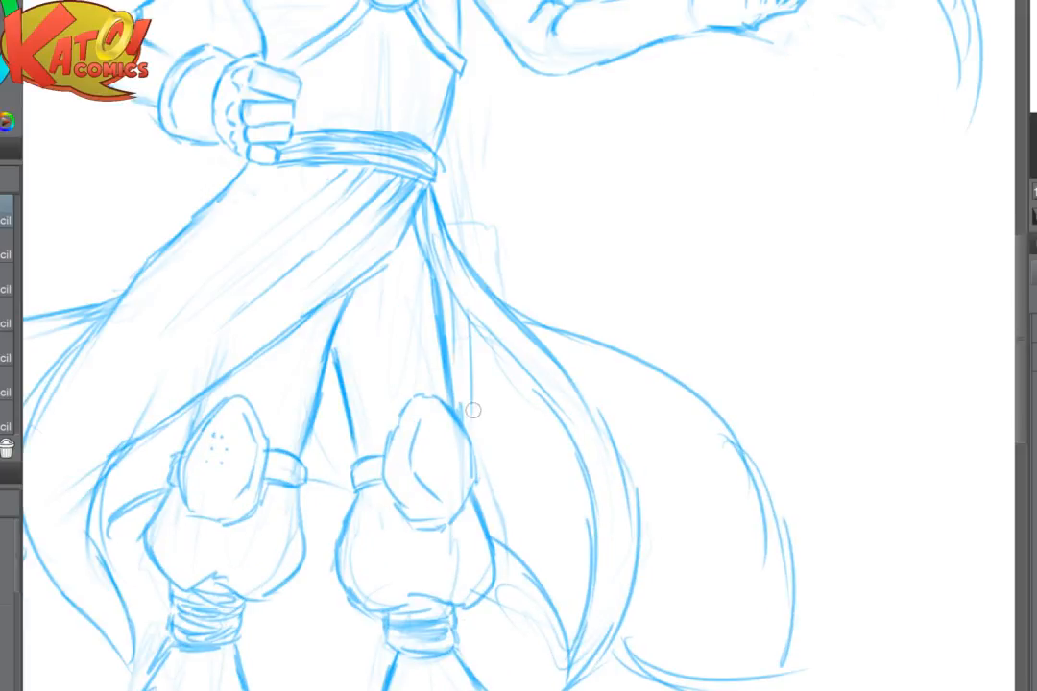
pyautogui.moveTo(494, 355); pyautogui.dragTo(497, 502)
pyautogui.moveTo(440, 318); pyautogui.dragTo(445, 472)
pyautogui.moveTo(468, 347); pyautogui.dragTo(468, 473)
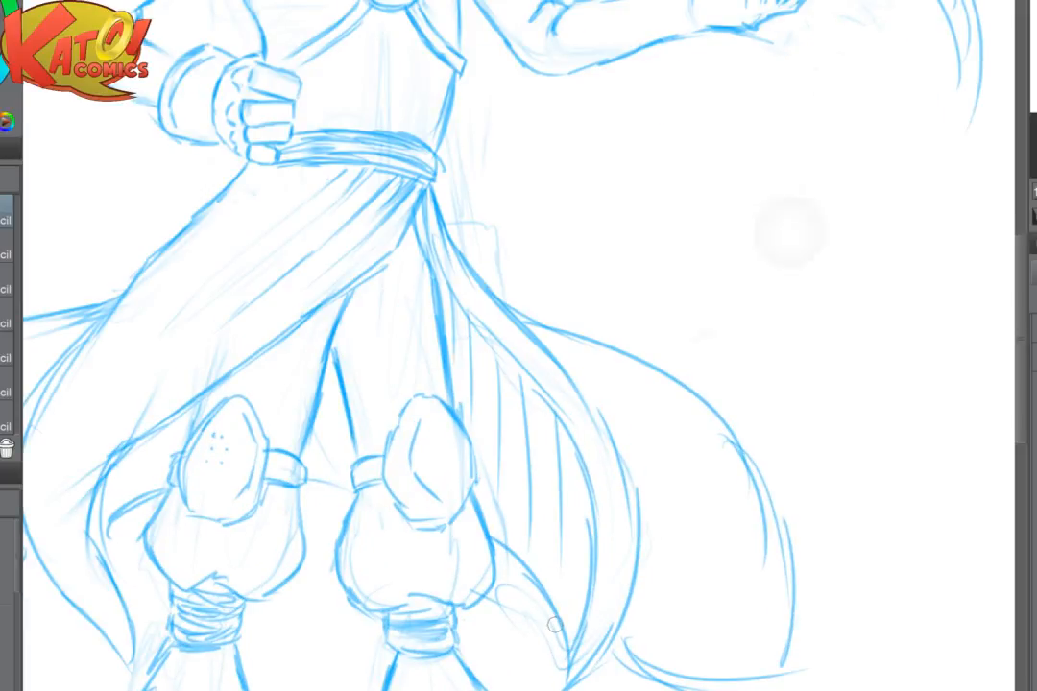
# - Erase over the handwritten "confident" note beside the figure's head
pyautogui.scroll(-2, 768, 269)
pyautogui.scroll(5, 754, 79)
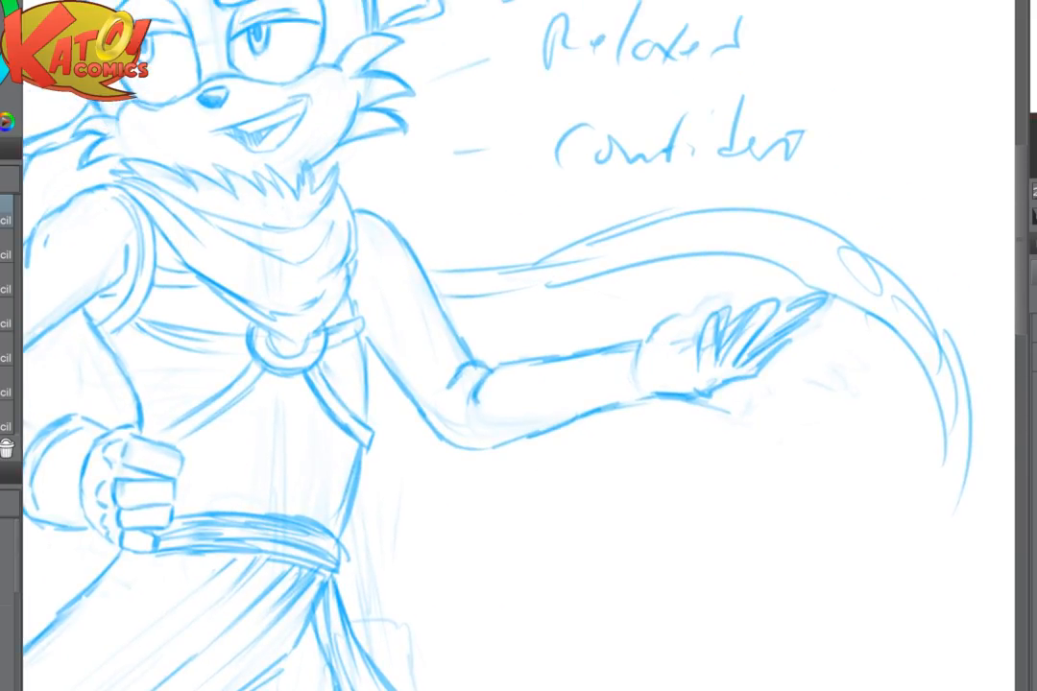
pyautogui.moveTo(476, 120)
pyautogui.mouseDown()
pyautogui.moveTo(576, 113)
pyautogui.moveTo(477, 148)
pyautogui.mouseUp()
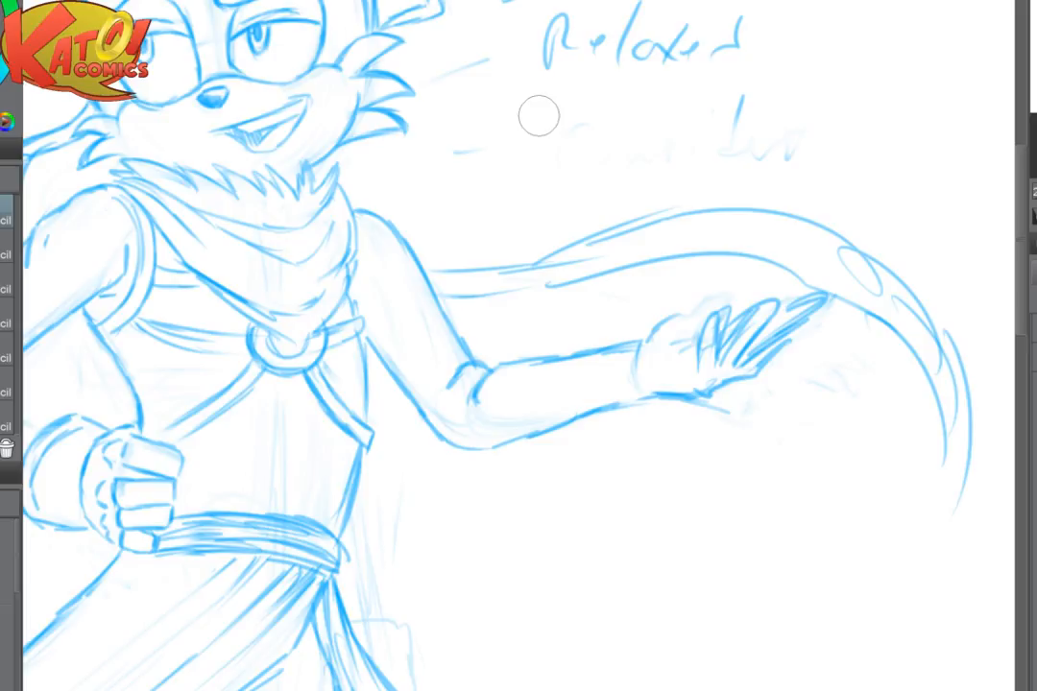
pyautogui.press('p')
# - Hatch the shadow beneath the scarf's upper fold and draw a wavy upper edge for its trailing tail from behind the shoulder
pyautogui.scroll(3, 549, 312)
pyautogui.moveTo(549, 312); pyautogui.dragTo(789, 348)
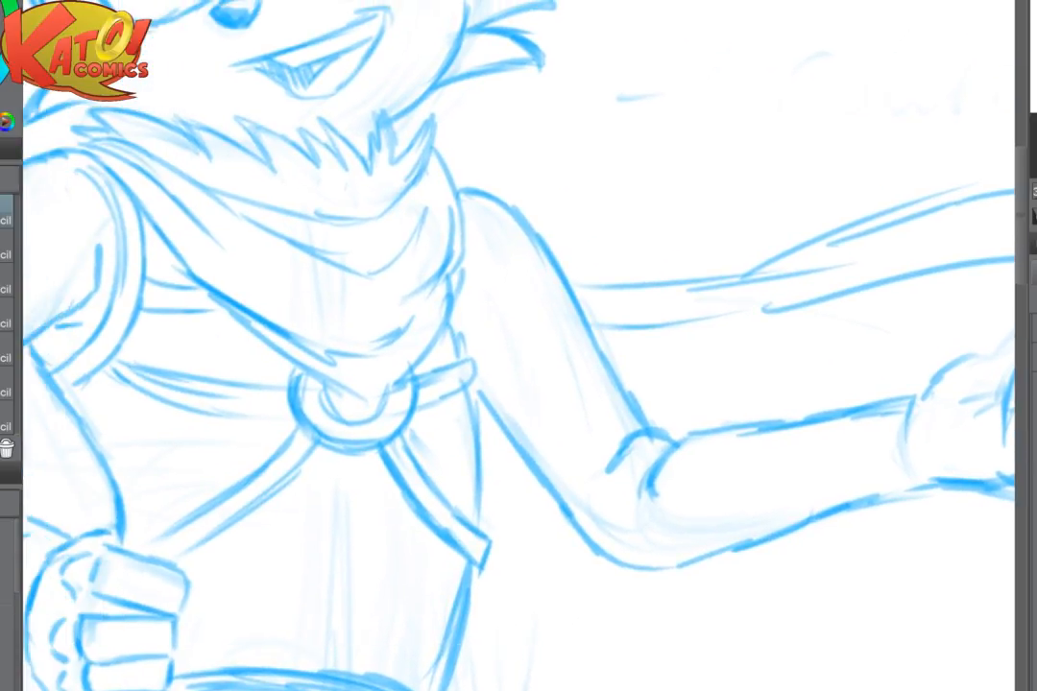
pyautogui.moveTo(213, 174)
pyautogui.mouseDown()
pyautogui.moveTo(254, 208)
pyautogui.moveTo(348, 250)
pyautogui.moveTo(396, 253)
pyautogui.mouseUp()
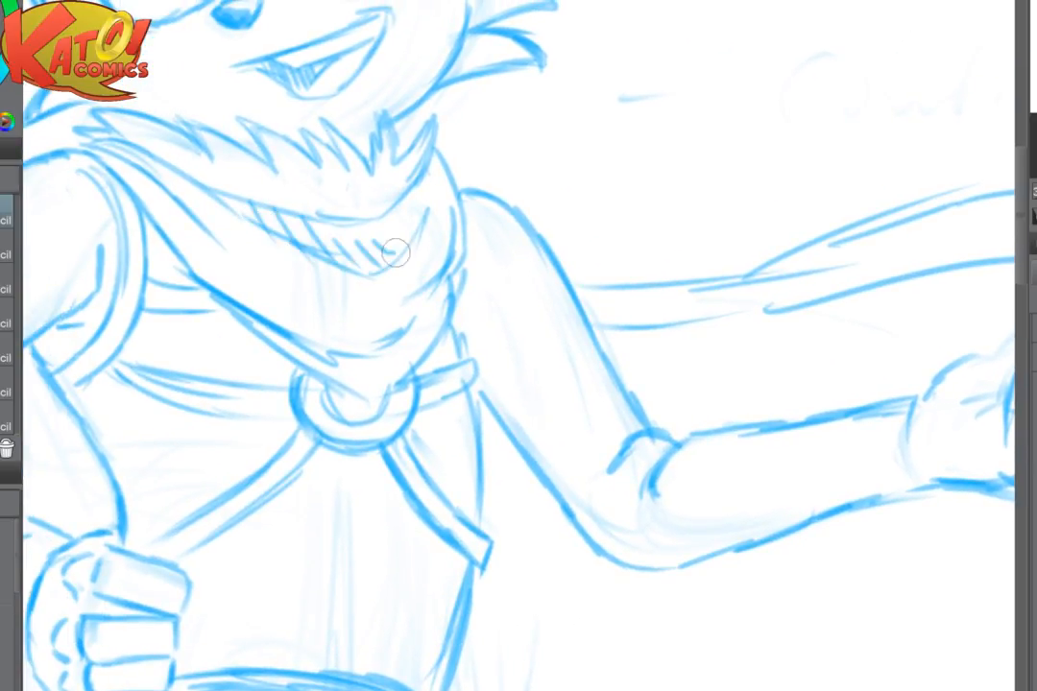
pyautogui.moveTo(458, 218); pyautogui.dragTo(329, 251)
pyautogui.moveTo(391, 243)
pyautogui.mouseDown()
pyautogui.moveTo(614, 282)
pyautogui.moveTo(837, 246)
pyautogui.mouseUp()
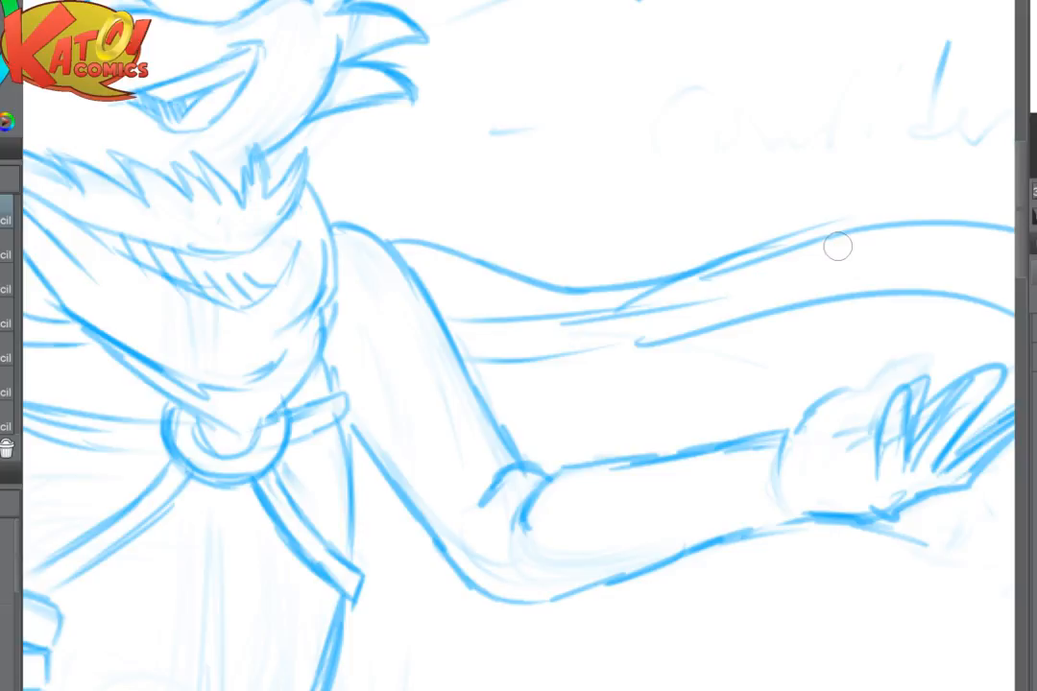
# - Erase the overlapping guide lines on the scarf's trailing end and more of the handwritten note above it
pyautogui.scroll(-3, 837, 247)
pyautogui.scroll(3, 837, 247)
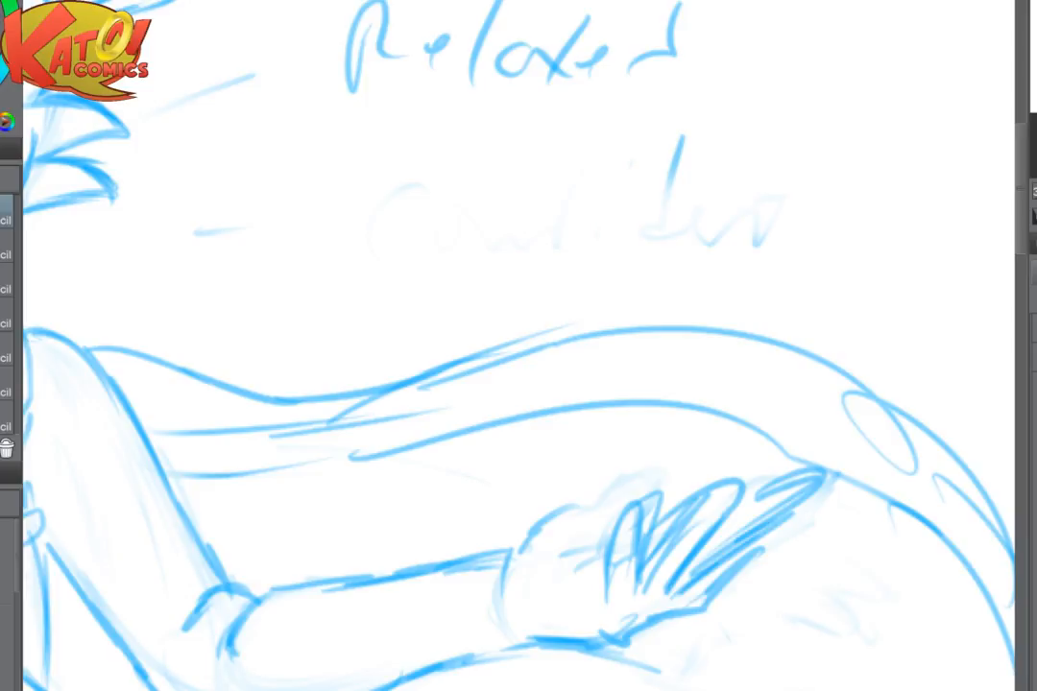
pyautogui.press('h')
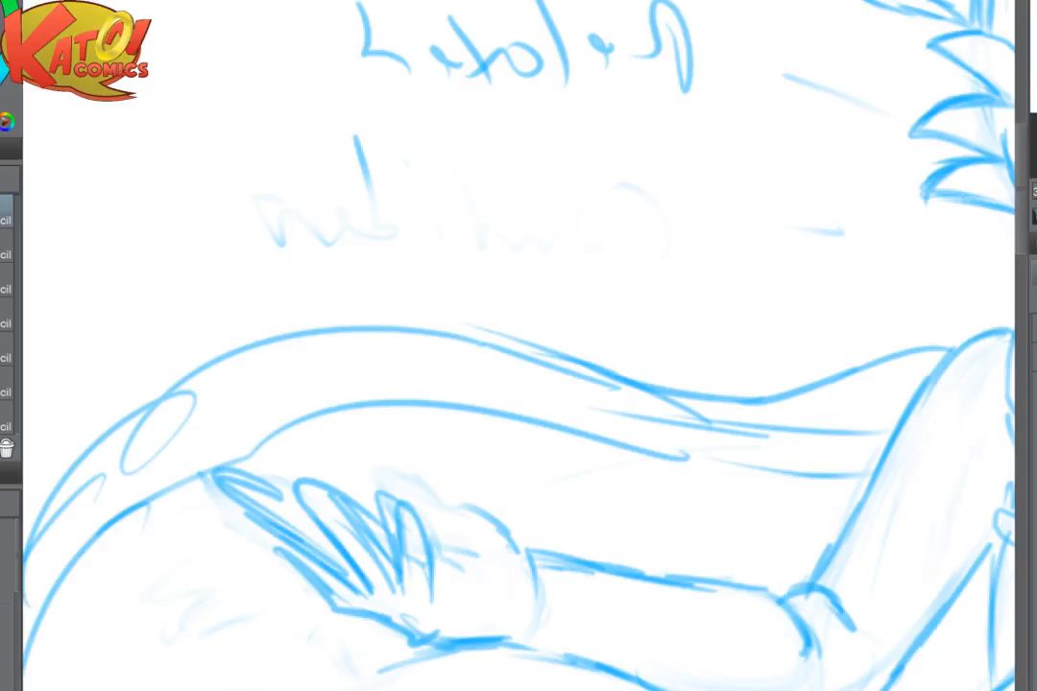
pyautogui.moveTo(519, 365); pyautogui.dragTo(573, 344)
pyautogui.scroll(-3, 659, 444)
pyautogui.moveTo(672, 384)
pyautogui.mouseDown()
pyautogui.moveTo(510, 352)
pyautogui.moveTo(566, 385)
pyautogui.moveTo(475, 359)
pyautogui.moveTo(654, 310)
pyautogui.mouseUp()
pyautogui.scroll(2, 788, 388)
pyautogui.press('h')
pyautogui.moveTo(727, 255); pyautogui.dragTo(784, 239)
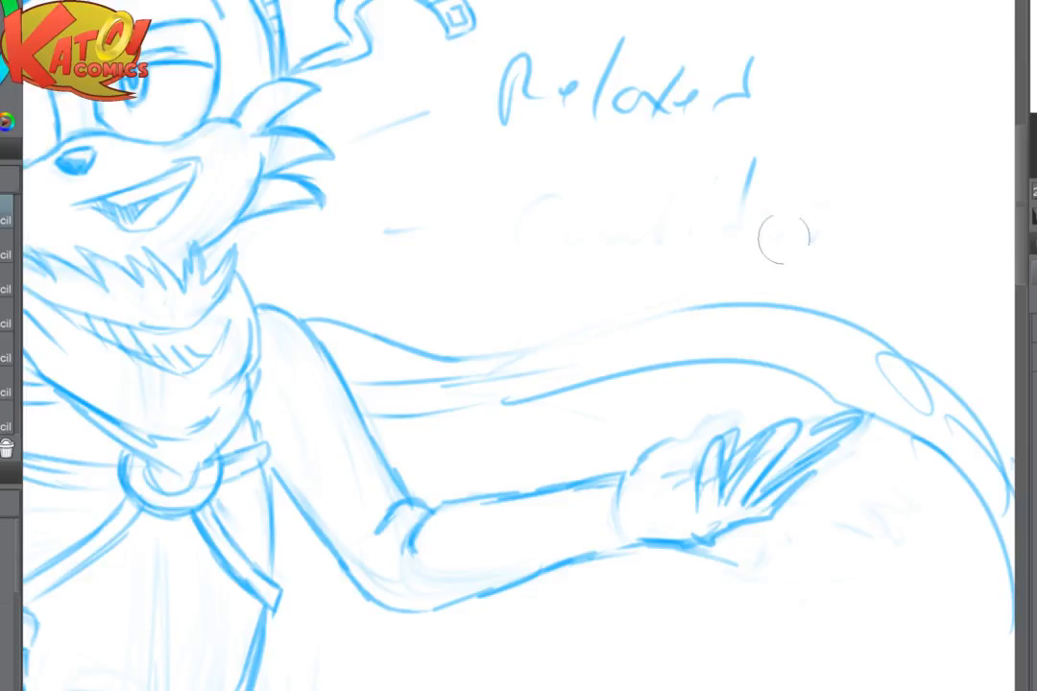
pyautogui.scroll(-3, 727, 192)
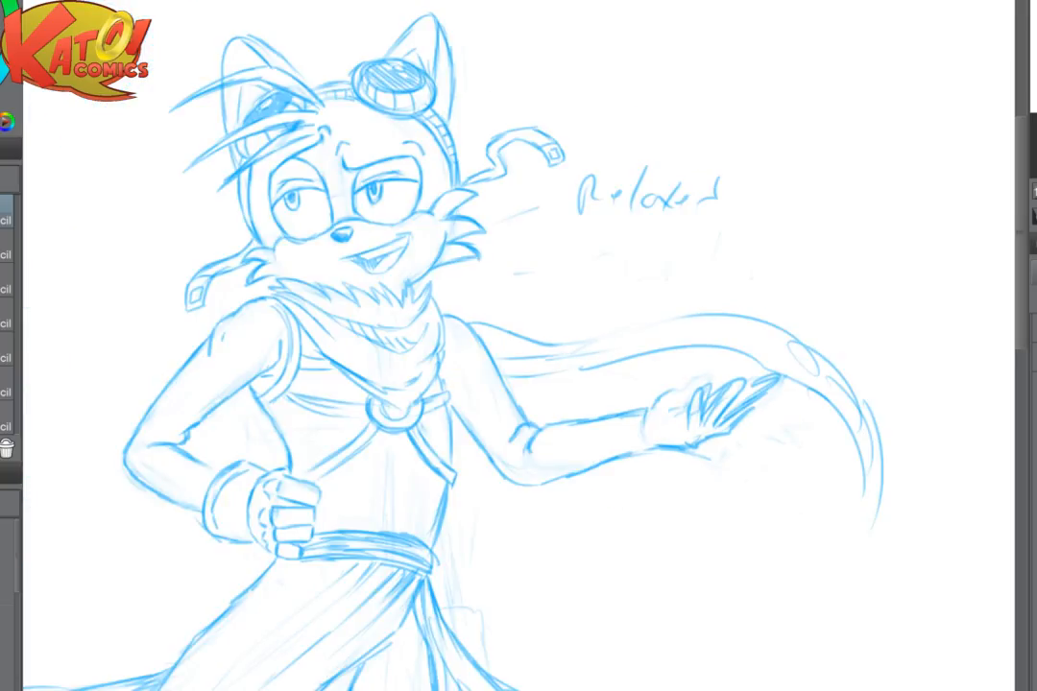
# - Redraw the middle of the scarf's trailing end with a rising upper edge crossing over a long arched lower edge
pyautogui.moveTo(618, 346); pyautogui.dragTo(716, 315)
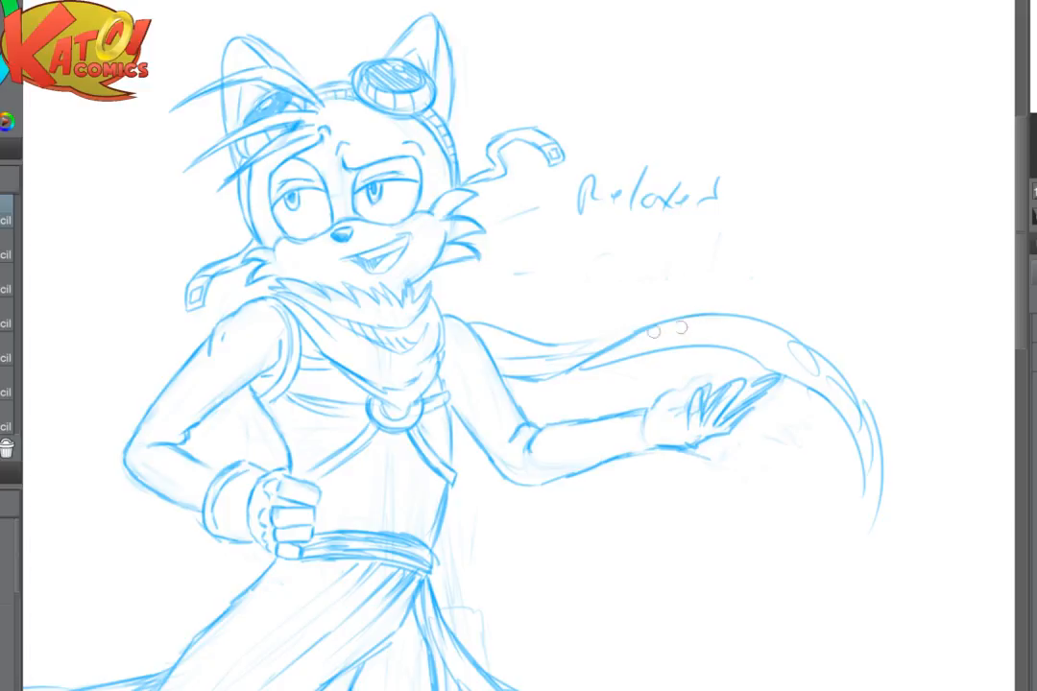
pyautogui.moveTo(545, 348); pyautogui.dragTo(703, 316)
pyautogui.moveTo(574, 370)
pyautogui.mouseDown()
pyautogui.moveTo(686, 349)
pyautogui.moveTo(743, 319)
pyautogui.moveTo(776, 318)
pyautogui.moveTo(790, 299)
pyautogui.moveTo(751, 291)
pyautogui.moveTo(673, 327)
pyautogui.moveTo(714, 306)
pyautogui.moveTo(760, 312)
pyautogui.moveTo(834, 369)
pyautogui.mouseUp()
# - Erase the old ovals and lower outline near the scarf's far end and redraw its edges as bolder downward curves
pyautogui.press('e')
pyautogui.moveTo(776, 323); pyautogui.dragTo(883, 420)
pyautogui.press('e')
pyautogui.moveTo(768, 360)
pyautogui.mouseDown()
pyautogui.moveTo(827, 389)
pyautogui.moveTo(878, 456)
pyautogui.mouseUp()
pyautogui.press('p')
pyautogui.moveTo(625, 343)
pyautogui.mouseDown()
pyautogui.moveTo(539, 383)
pyautogui.moveTo(792, 361)
pyautogui.moveTo(864, 405)
pyautogui.mouseUp()
pyautogui.moveTo(807, 342); pyautogui.dragTo(885, 441)
pyautogui.moveTo(822, 375); pyautogui.dragTo(884, 460)
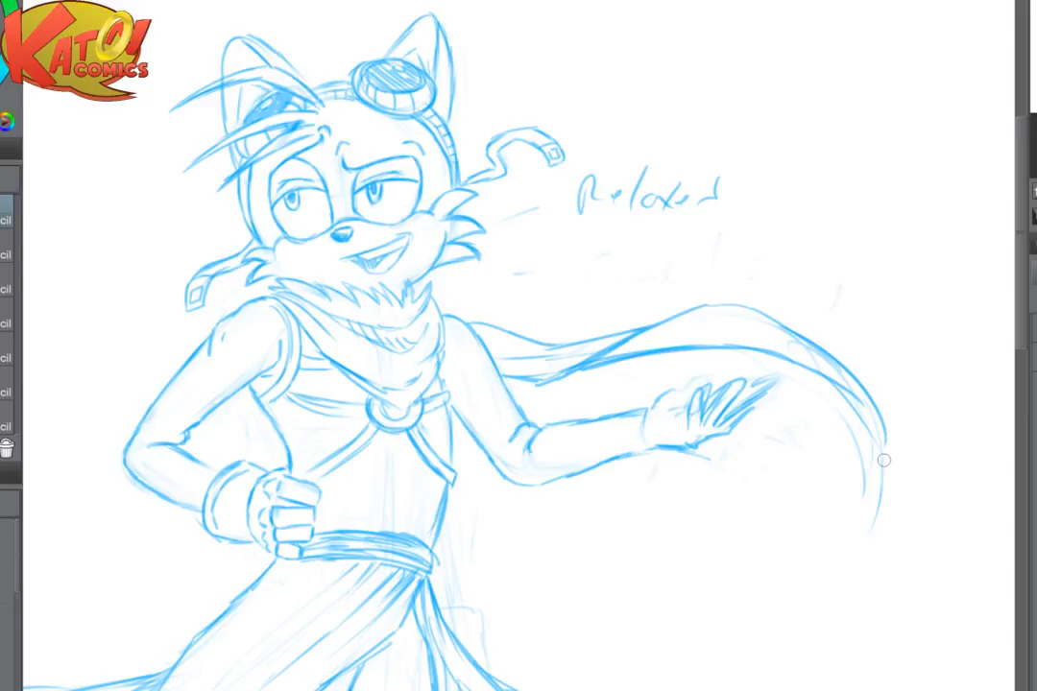
# - Erase the crest of the scarf's trailing end and redraw it as a higher, smoother arch
pyautogui.scroll(2, 741, 392)
pyautogui.moveTo(741, 391); pyautogui.dragTo(579, 388)
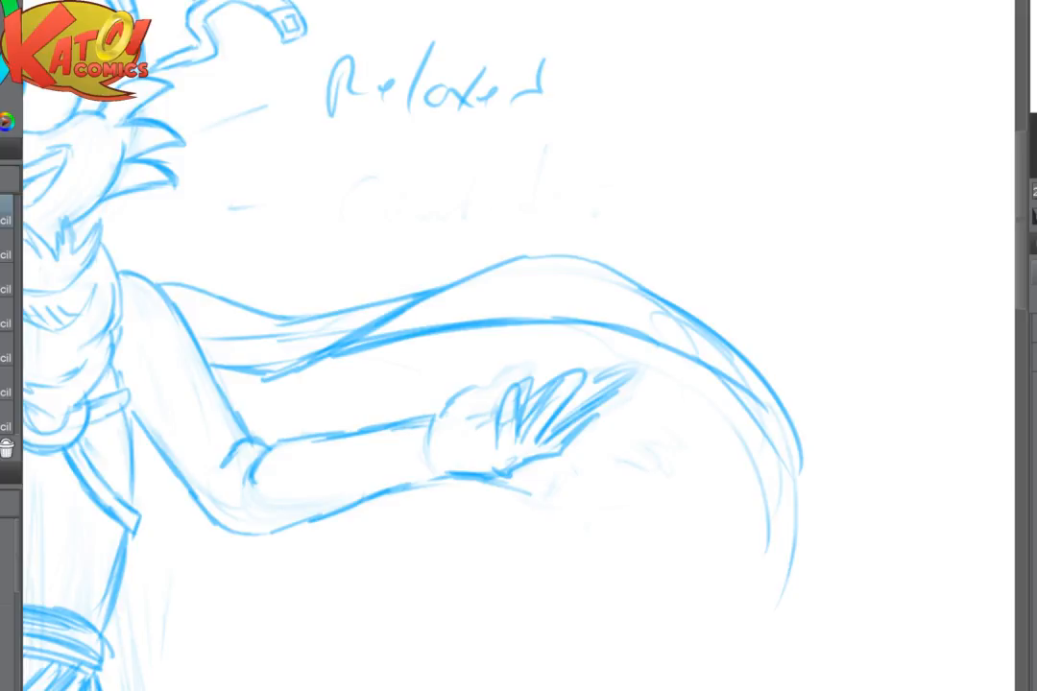
pyautogui.scroll(4, 580, 445)
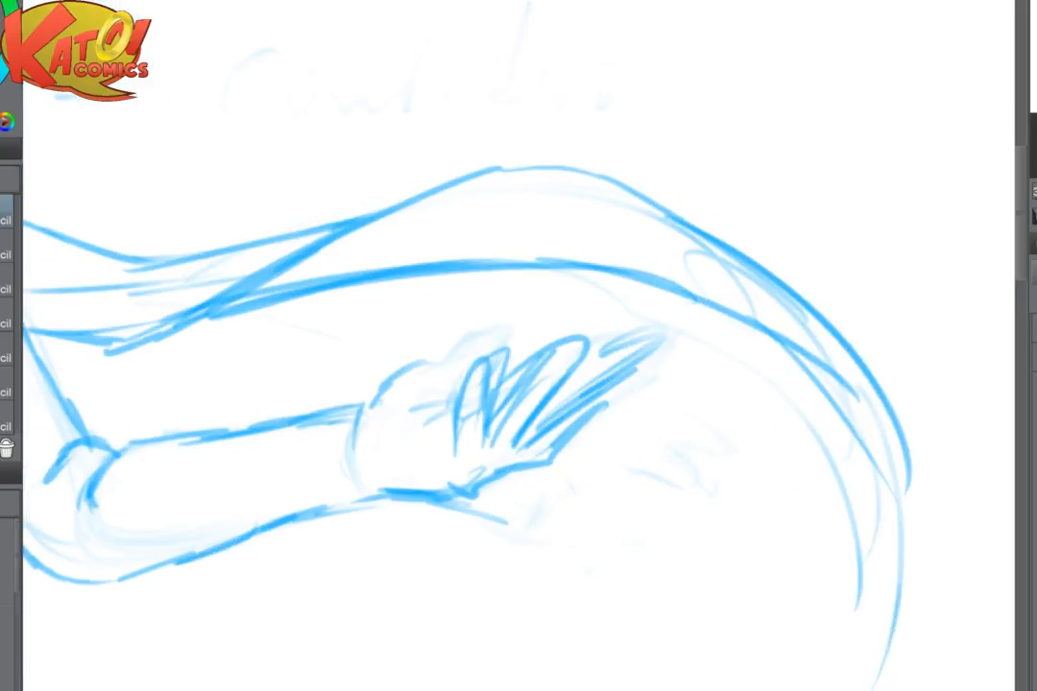
pyautogui.moveTo(576, 171)
pyautogui.mouseDown()
pyautogui.moveTo(548, 154)
pyautogui.moveTo(456, 195)
pyautogui.mouseUp()
pyautogui.scroll(-3, 456, 195)
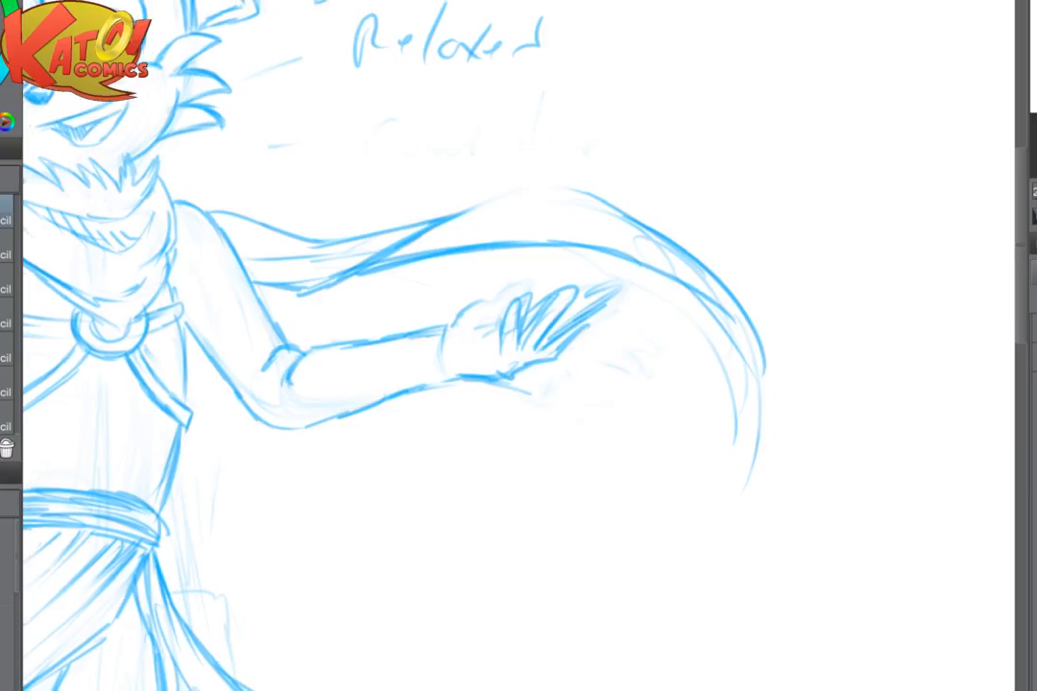
pyautogui.moveTo(288, 234)
pyautogui.mouseDown()
pyautogui.moveTo(319, 211)
pyautogui.moveTo(485, 182)
pyautogui.moveTo(648, 217)
pyautogui.moveTo(731, 271)
pyautogui.mouseUp()
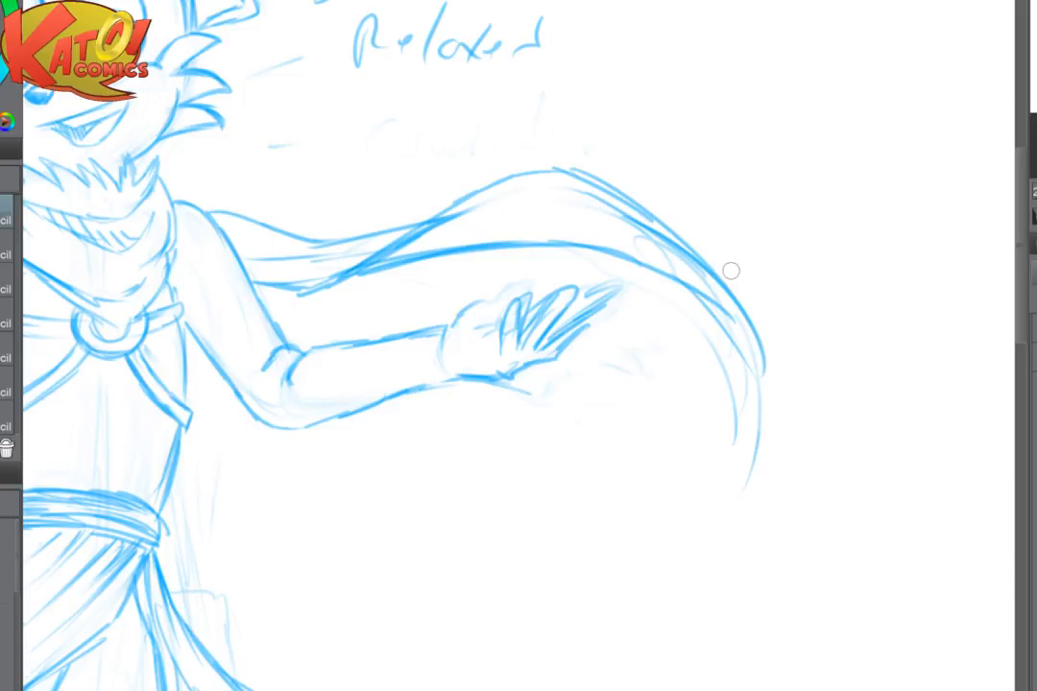
# - Erase the scarf's faint old end lines and redraw both edges curving down into a thin tip that sweeps back inward
pyautogui.moveTo(705, 349)
pyautogui.mouseDown()
pyautogui.moveTo(745, 326)
pyautogui.moveTo(711, 451)
pyautogui.moveTo(588, 466)
pyautogui.mouseUp()
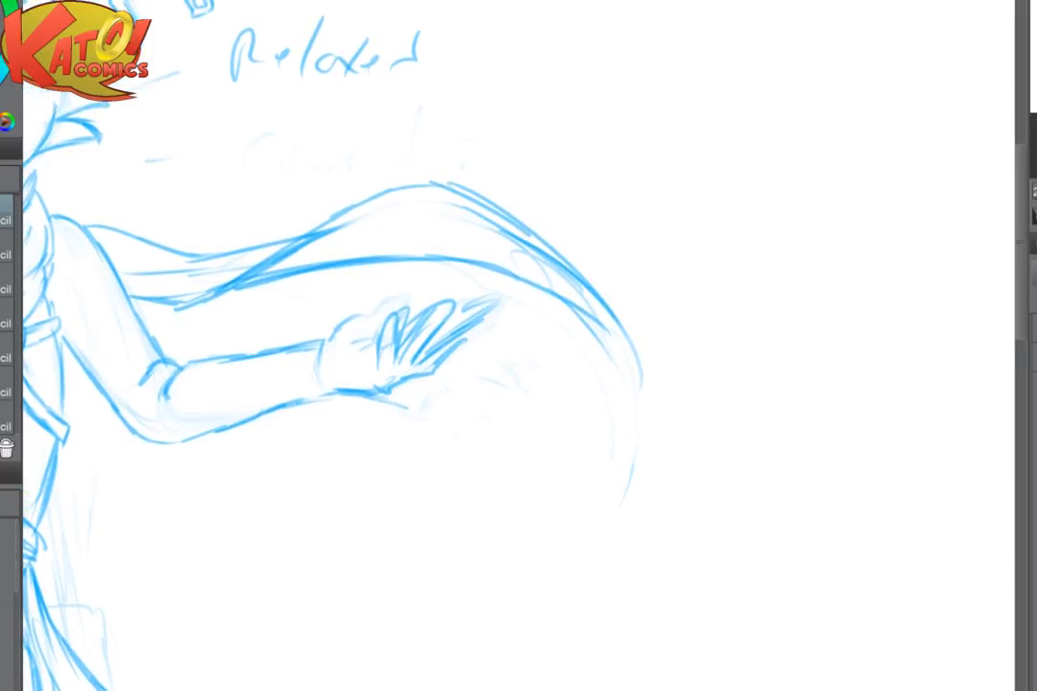
pyautogui.moveTo(612, 315)
pyautogui.mouseDown()
pyautogui.moveTo(640, 399)
pyautogui.moveTo(631, 427)
pyautogui.mouseUp()
pyautogui.moveTo(630, 440); pyautogui.dragTo(588, 508)
pyautogui.moveTo(600, 353)
pyautogui.mouseDown()
pyautogui.moveTo(612, 456)
pyautogui.moveTo(529, 551)
pyautogui.mouseUp()
pyautogui.moveTo(576, 509)
pyautogui.mouseDown()
pyautogui.moveTo(530, 551)
pyautogui.moveTo(507, 595)
pyautogui.mouseUp()
pyautogui.moveTo(561, 544); pyautogui.dragTo(656, 583)
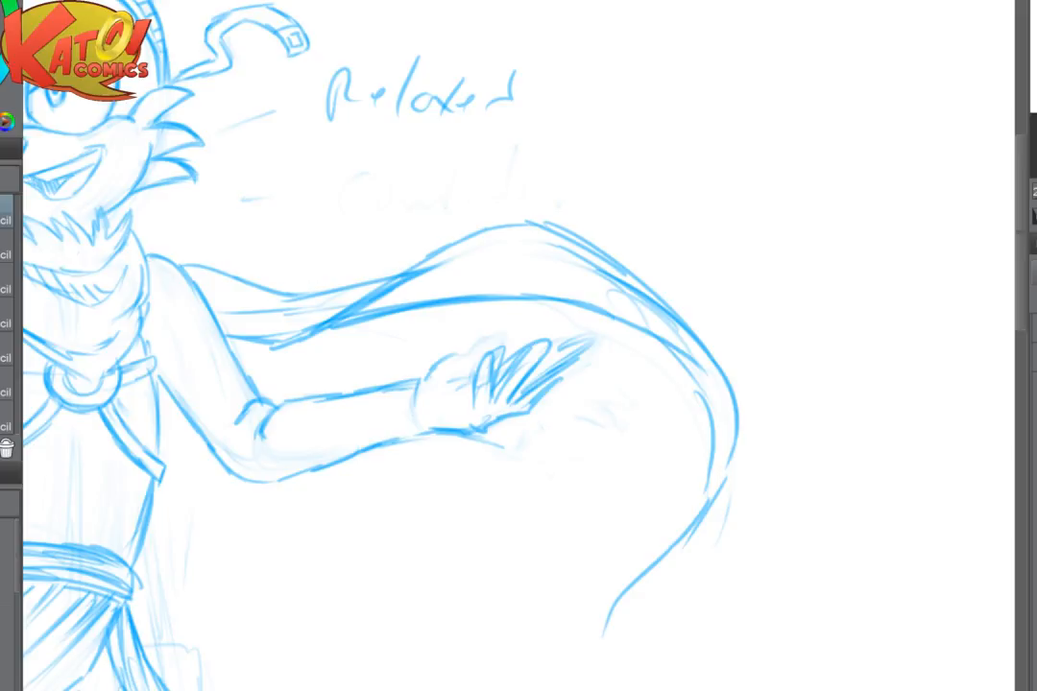
# - Erase the scarf's thin tip and redraw it as a shorter, forked end curling inward
pyautogui.scroll(-3, 653, 398)
pyautogui.scroll(3, 706, 401)
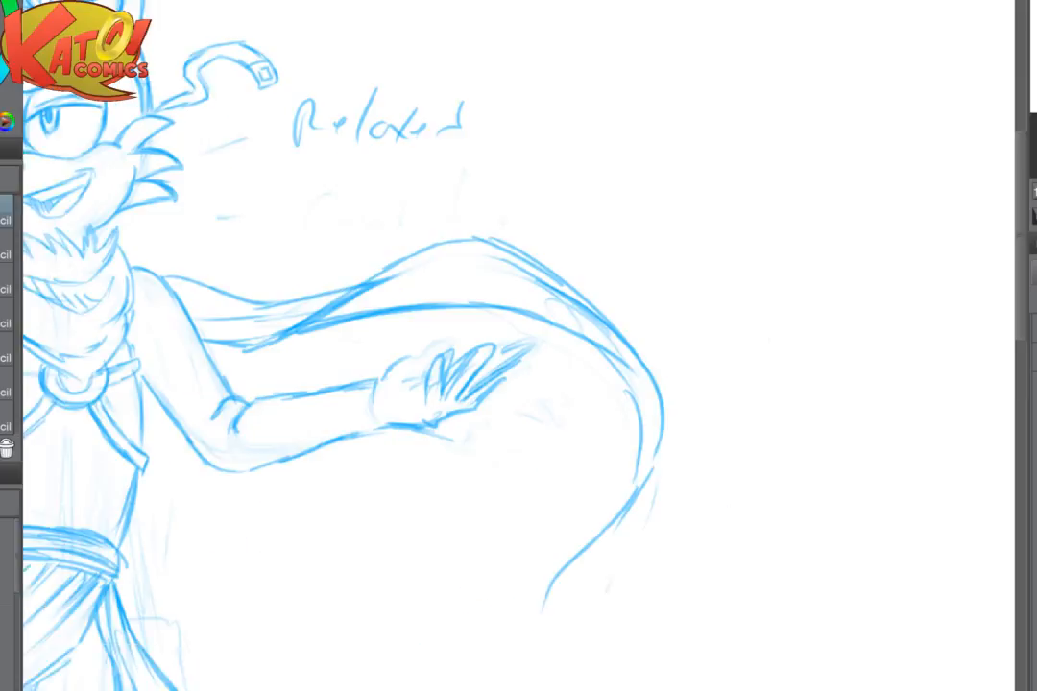
pyautogui.moveTo(629, 504)
pyautogui.mouseDown()
pyautogui.moveTo(493, 660)
pyautogui.moveTo(664, 469)
pyautogui.moveTo(572, 387)
pyautogui.mouseUp()
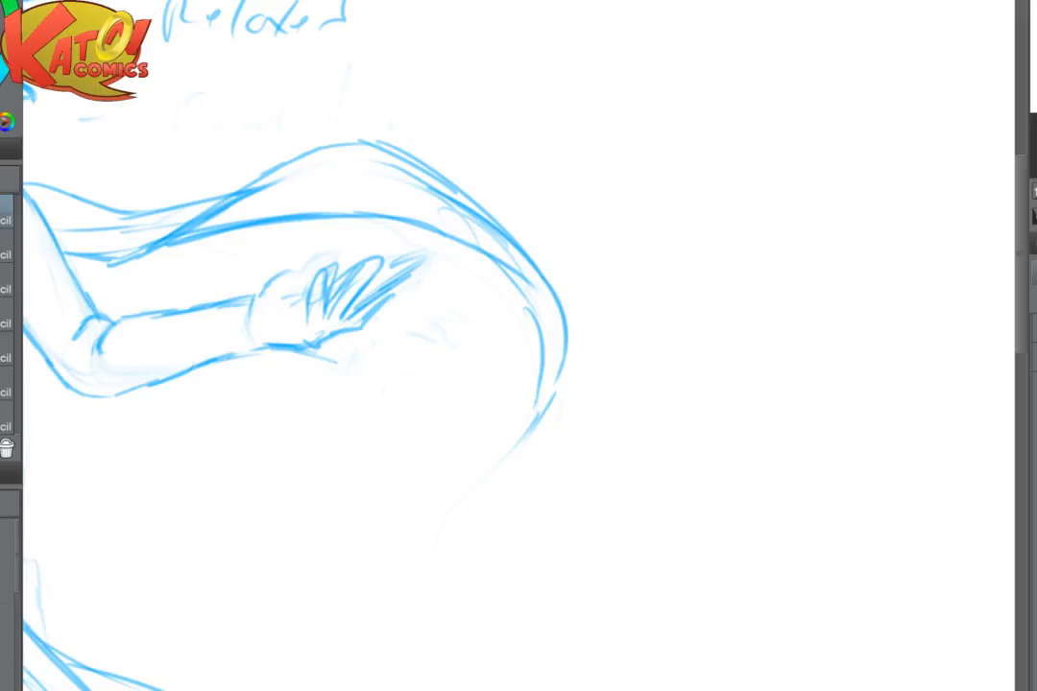
pyautogui.moveTo(555, 392)
pyautogui.mouseDown()
pyautogui.moveTo(516, 425)
pyautogui.moveTo(540, 420)
pyautogui.moveTo(450, 507)
pyautogui.mouseUp()
pyautogui.moveTo(497, 447)
pyautogui.mouseDown()
pyautogui.moveTo(569, 509)
pyautogui.moveTo(617, 525)
pyautogui.moveTo(614, 517)
pyautogui.mouseUp()
# - Clean up the scarf's crest and strengthen the upper, lower and outer edges of its trailing end
pyautogui.moveTo(288, 264)
pyautogui.mouseDown()
pyautogui.moveTo(529, 225)
pyautogui.moveTo(580, 246)
pyautogui.mouseUp()
pyautogui.moveTo(281, 313)
pyautogui.mouseDown()
pyautogui.moveTo(429, 215)
pyautogui.moveTo(561, 248)
pyautogui.moveTo(610, 288)
pyautogui.mouseUp()
pyautogui.moveTo(562, 249); pyautogui.dragTo(663, 317)
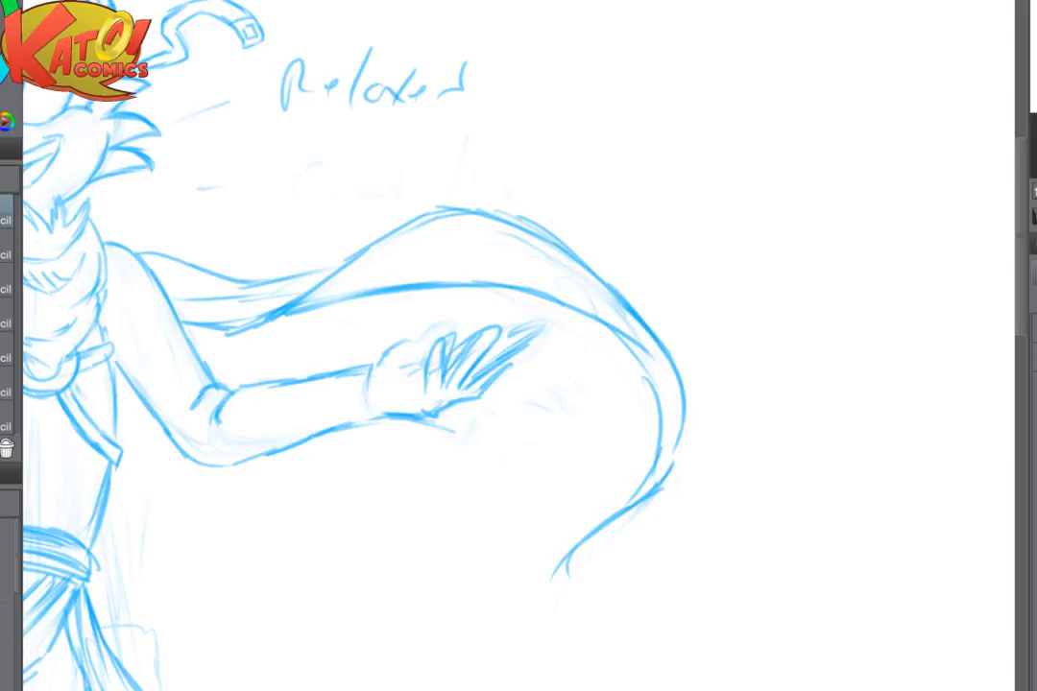
# - With the canvas mirrored, erase the scarf's upper line near the crossing and redraw it as a bolder overlapping fold
pyautogui.press('h')
pyautogui.moveTo(806, 288); pyautogui.dragTo(690, 318)
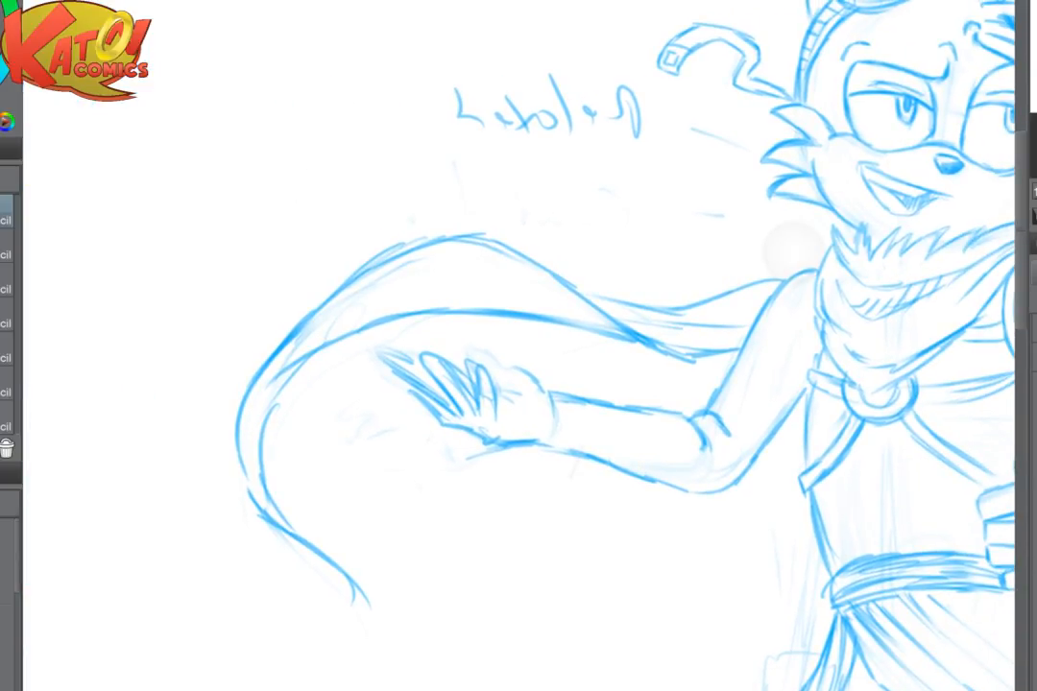
pyautogui.scroll(3, 687, 349)
pyautogui.moveTo(614, 346); pyautogui.dragTo(529, 362)
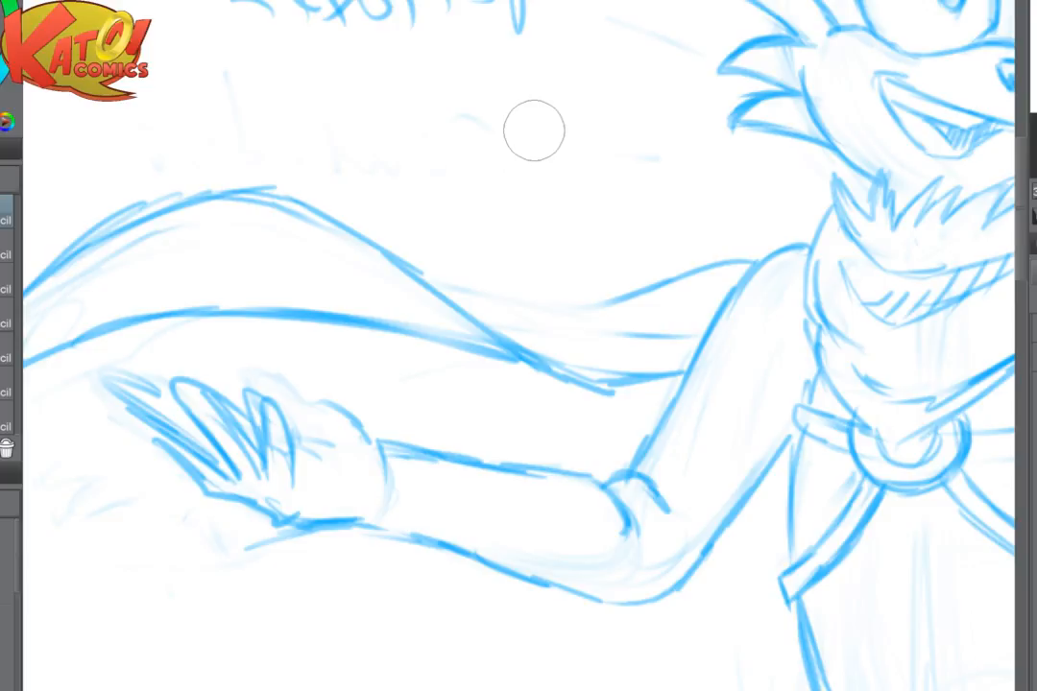
pyautogui.moveTo(680, 443); pyautogui.dragTo(633, 421)
pyautogui.moveTo(399, 260)
pyautogui.mouseDown()
pyautogui.moveTo(536, 308)
pyautogui.moveTo(498, 289)
pyautogui.mouseUp()
pyautogui.moveTo(373, 251)
pyautogui.mouseDown()
pyautogui.moveTo(419, 258)
pyautogui.moveTo(524, 304)
pyautogui.moveTo(604, 305)
pyautogui.mouseUp()
pyautogui.moveTo(509, 292); pyautogui.dragTo(581, 277)
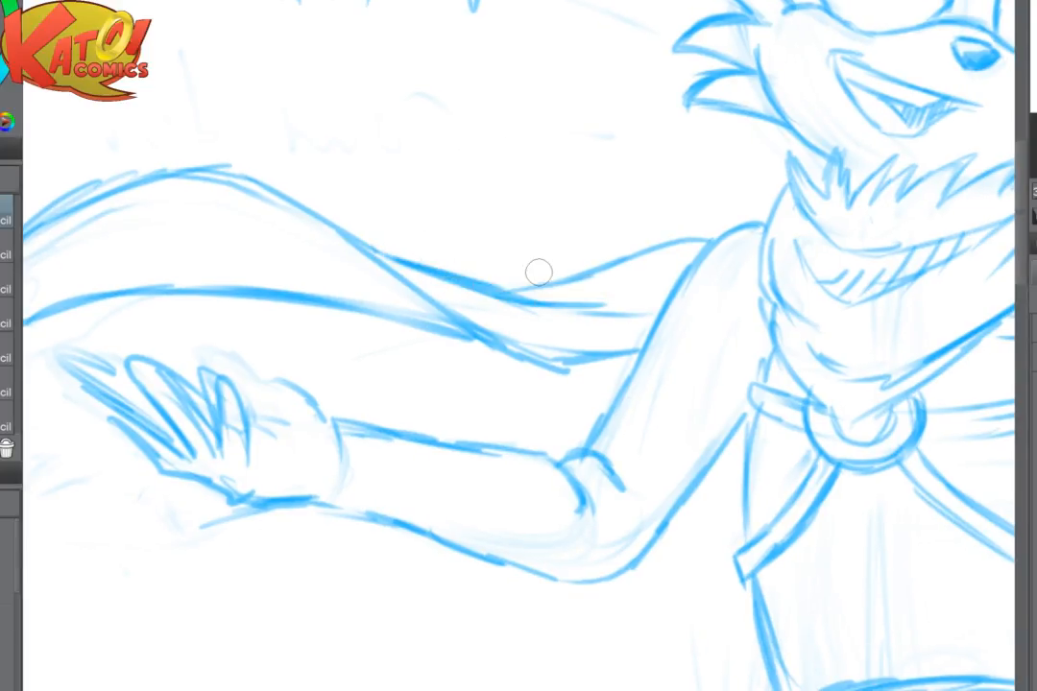
pyautogui.press('h')
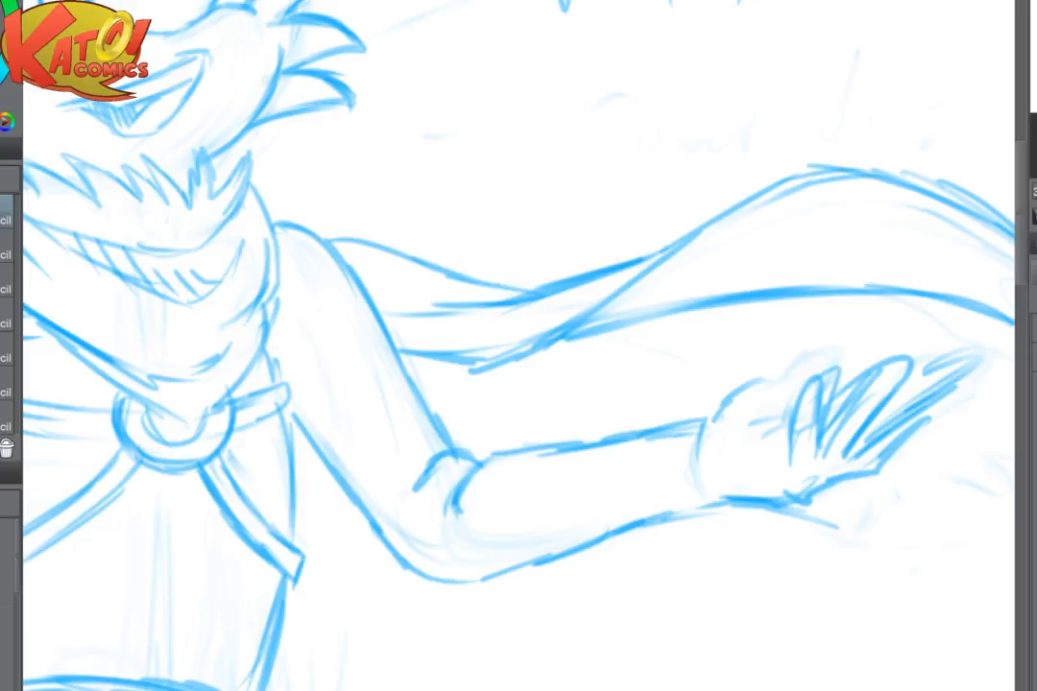
# - Clean the overlapping lines at the scarf's twist so its underside meets in a sharp lower corner
pyautogui.scroll(-3, 570, 475)
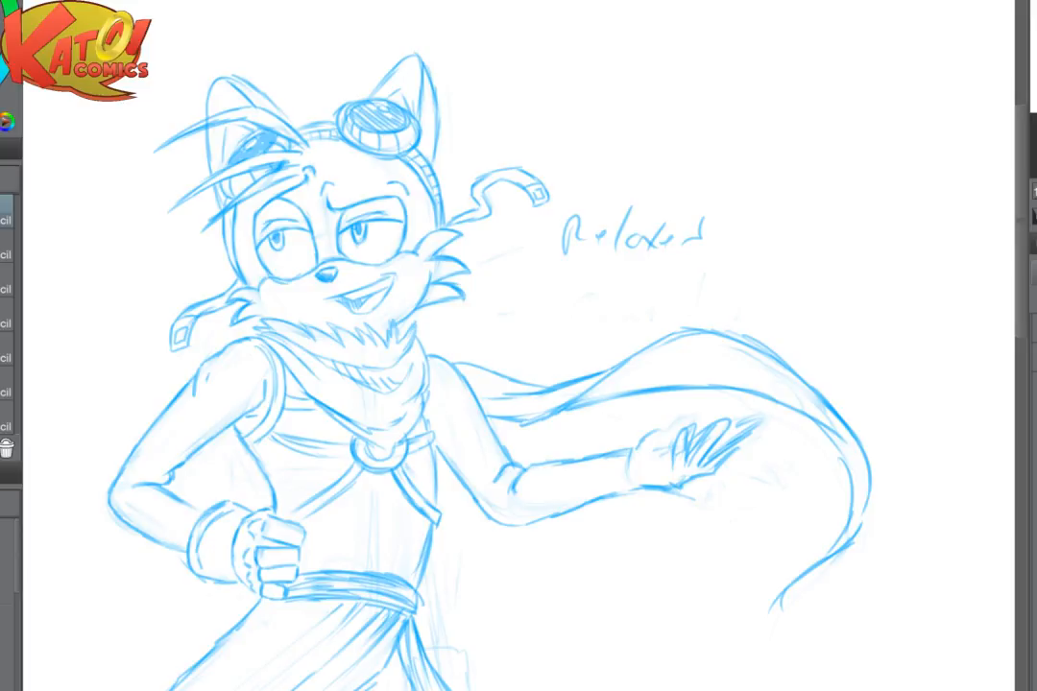
pyautogui.scroll(4, 839, 389)
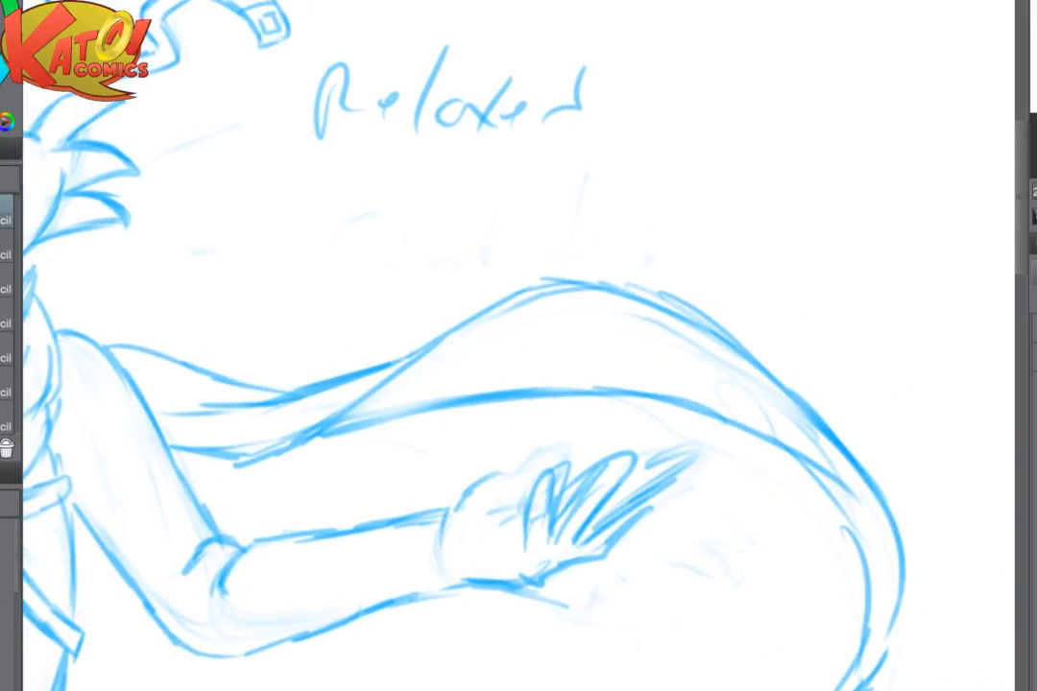
pyautogui.moveTo(622, 575)
pyautogui.mouseDown()
pyautogui.moveTo(312, 600)
pyautogui.moveTo(382, 565)
pyautogui.moveTo(652, 541)
pyautogui.mouseUp()
pyautogui.moveTo(363, 387)
pyautogui.mouseDown()
pyautogui.moveTo(285, 435)
pyautogui.moveTo(282, 421)
pyautogui.moveTo(334, 405)
pyautogui.moveTo(301, 426)
pyautogui.mouseUp()
pyautogui.moveTo(200, 414)
pyautogui.mouseDown()
pyautogui.moveTo(284, 434)
pyautogui.moveTo(351, 399)
pyautogui.mouseUp()
pyautogui.moveTo(412, 362); pyautogui.dragTo(316, 400)
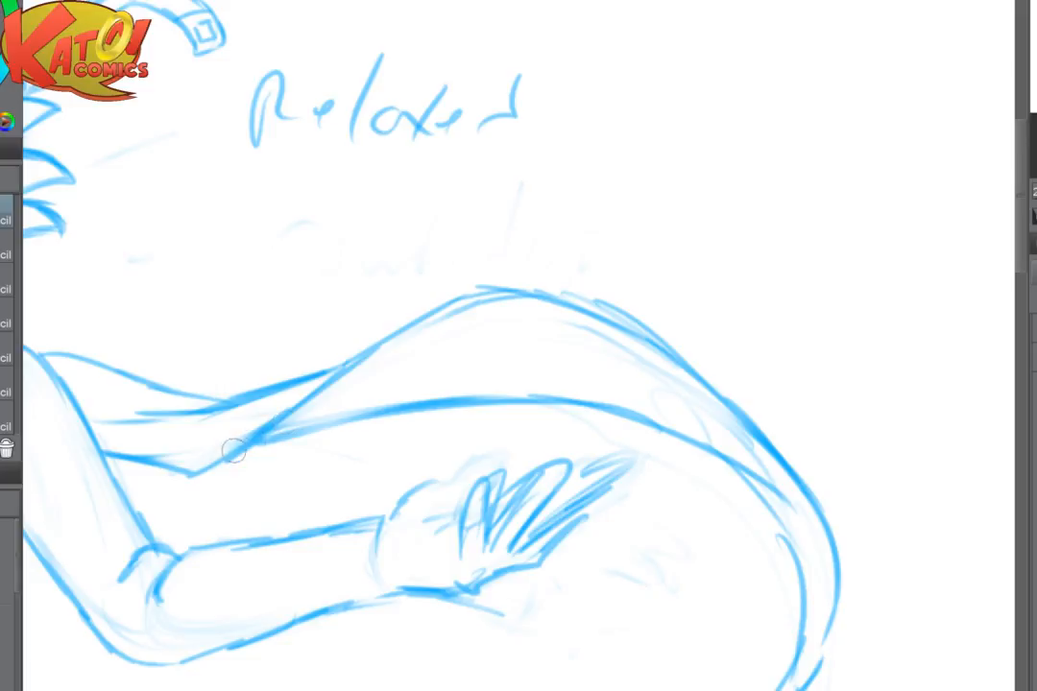
# - Add a row of short diagonal hatch marks inside the crest of the scarf's trailing end
pyautogui.moveTo(475, 346); pyautogui.dragTo(494, 355)
pyautogui.moveTo(495, 346); pyautogui.dragTo(523, 360)
pyautogui.moveTo(514, 350); pyautogui.dragTo(571, 376)
pyautogui.moveTo(591, 424); pyautogui.dragTo(768, 466)
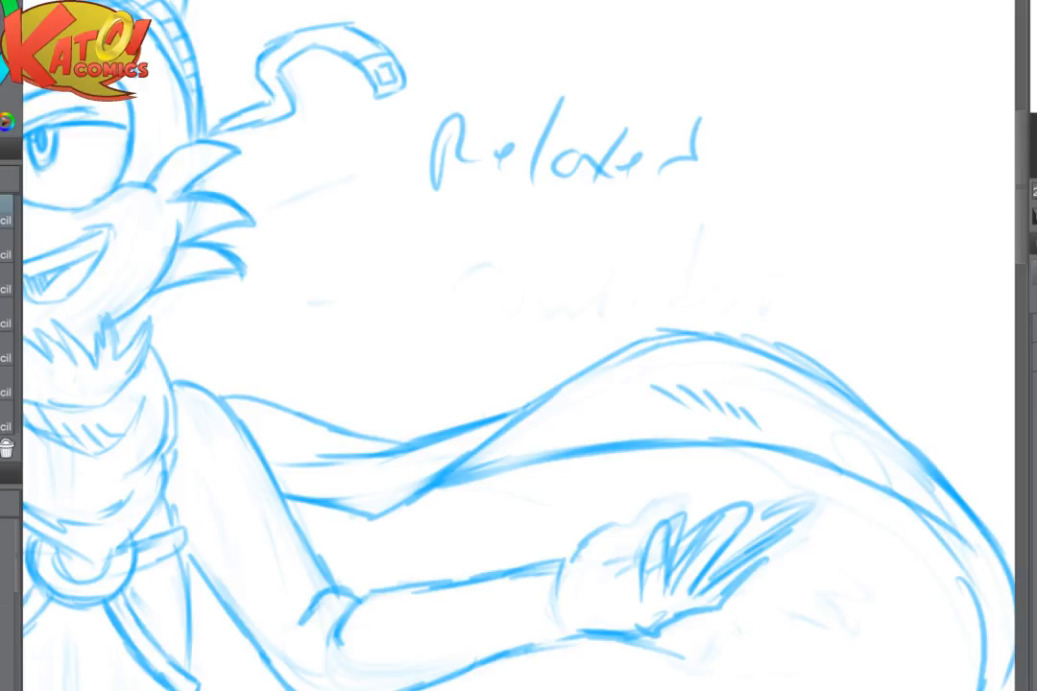
# - Erase the scarf's upper edge behind the shoulder and redraw it as a higher rounded curve dipping into the twist
pyautogui.moveTo(437, 461); pyautogui.dragTo(600, 413)
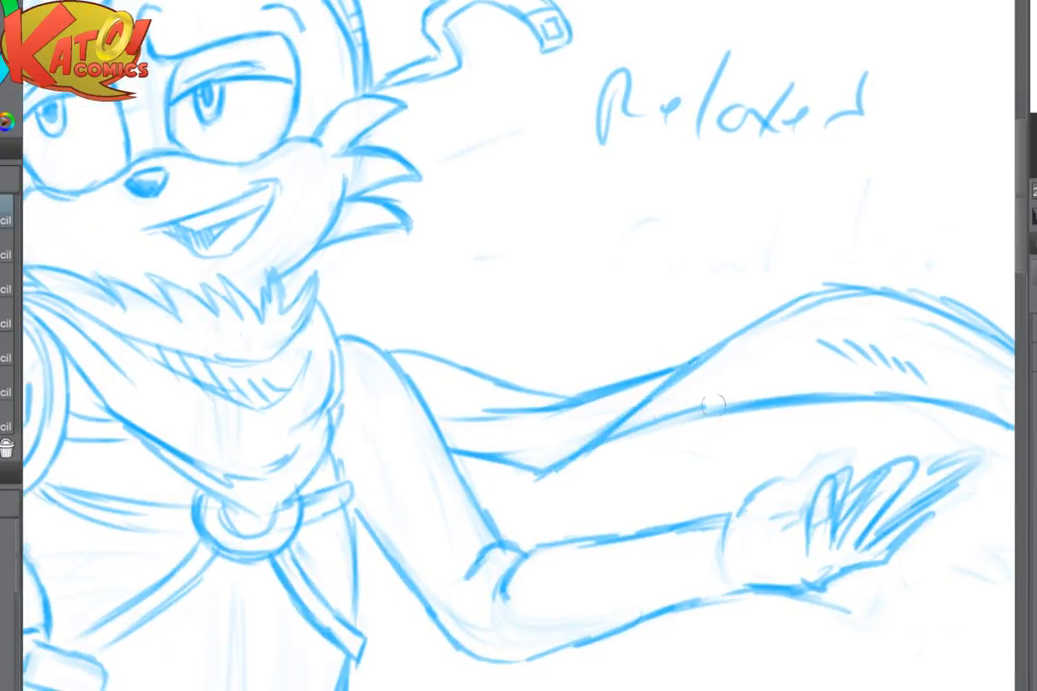
pyautogui.moveTo(830, 400); pyautogui.dragTo(994, 400)
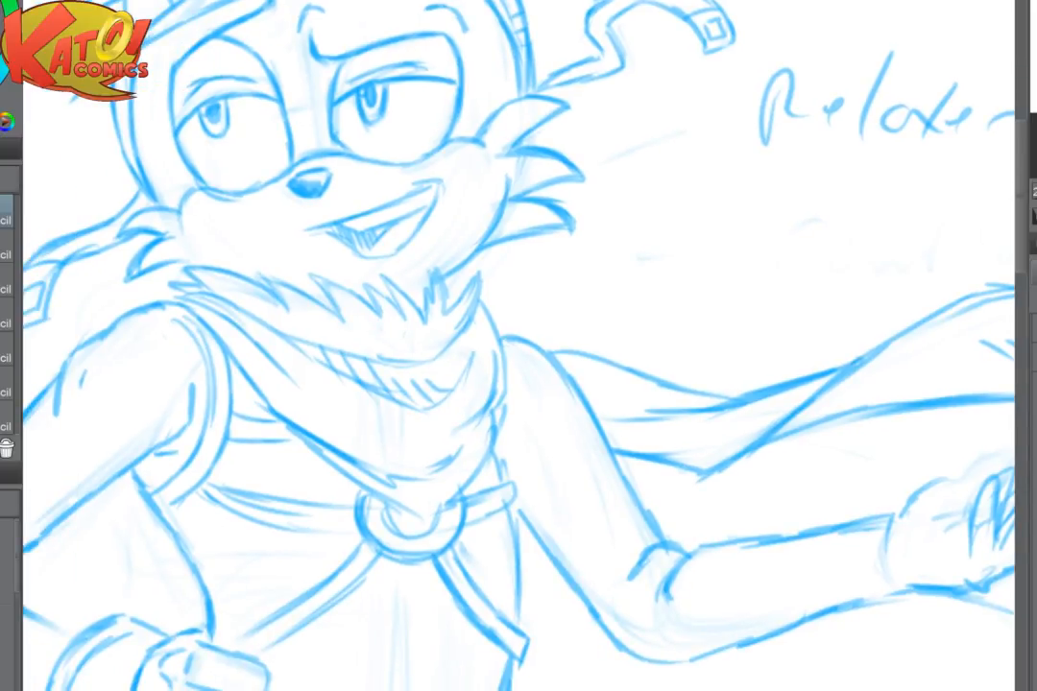
pyautogui.scroll(2, 710, 382)
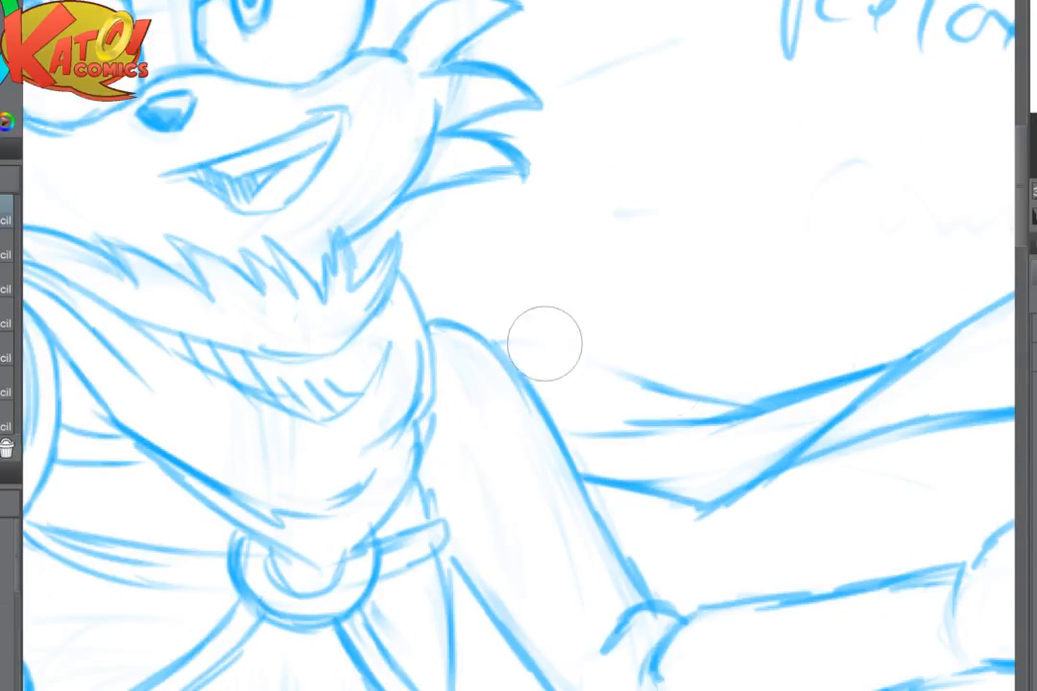
pyautogui.moveTo(456, 317)
pyautogui.mouseDown()
pyautogui.moveTo(533, 303)
pyautogui.moveTo(794, 398)
pyautogui.moveTo(787, 411)
pyautogui.moveTo(864, 381)
pyautogui.moveTo(638, 275)
pyautogui.mouseUp()
pyautogui.scroll(-4, 864, 381)
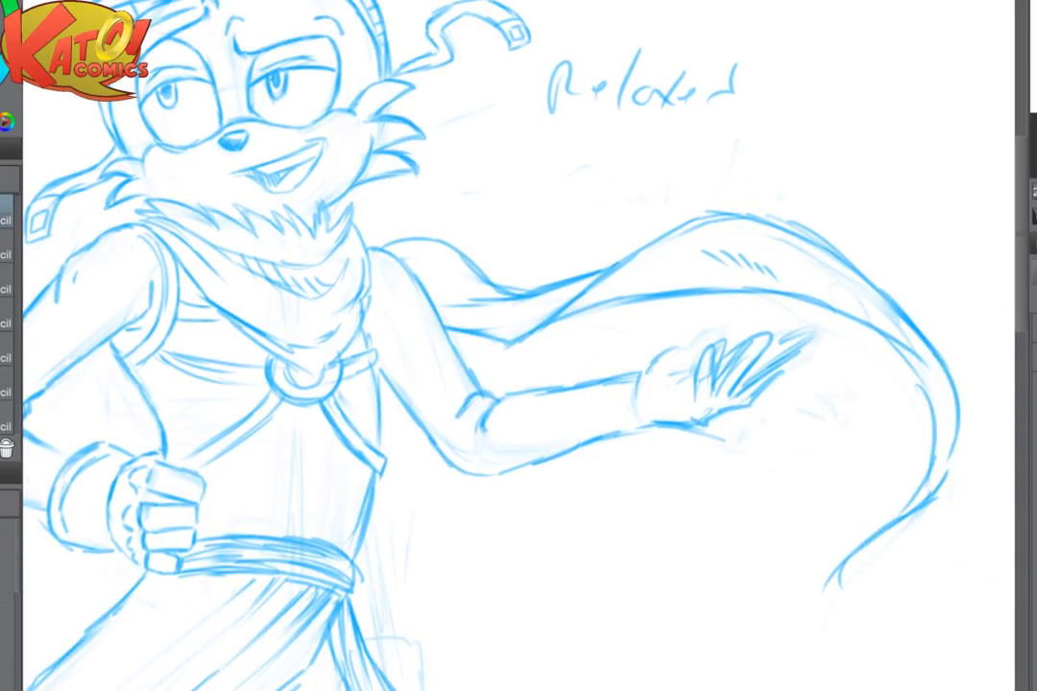
# - Review the whole figure from the head and scarf down to the feet and tails
pyautogui.scroll(-4, 736, 422)
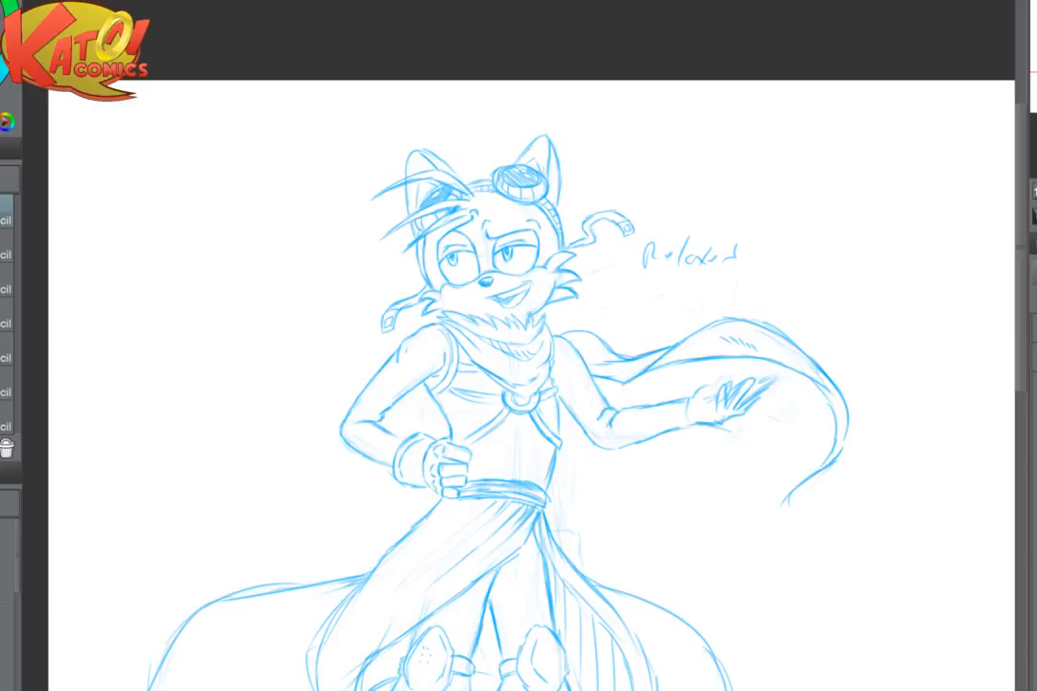
pyautogui.scroll(5, 489, 500)
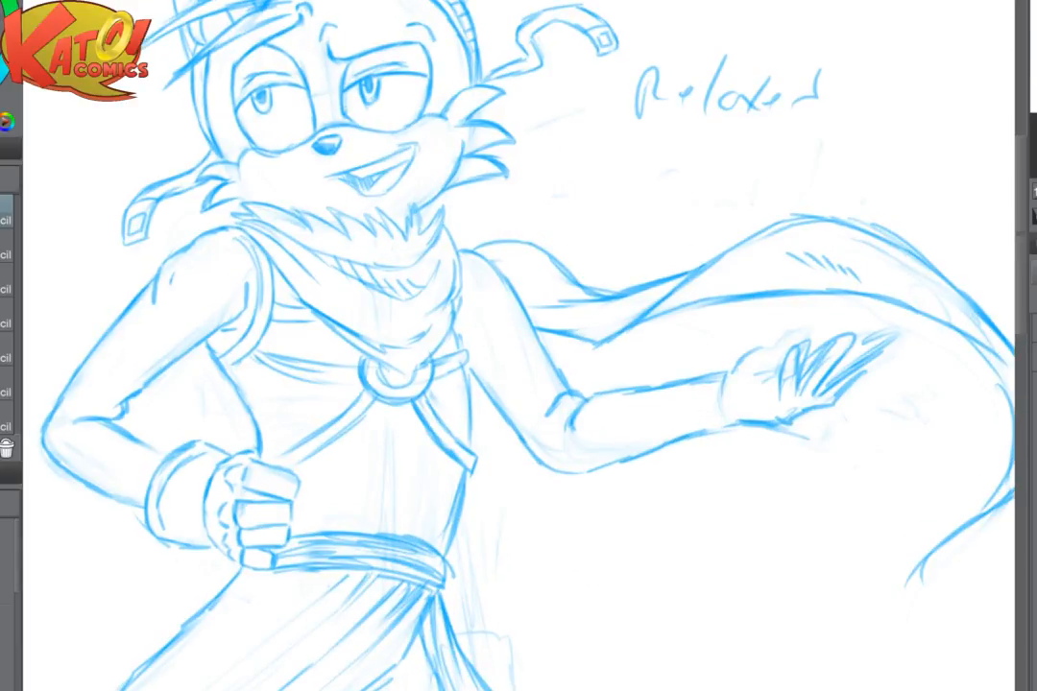
pyautogui.scroll(-2, 684, 428)
pyautogui.moveTo(779, 631); pyautogui.dragTo(776, 347)
pyautogui.scroll(-4, 776, 347)
pyautogui.moveTo(589, 362); pyautogui.dragTo(546, 379)
pyautogui.scroll(1, 647, 438)
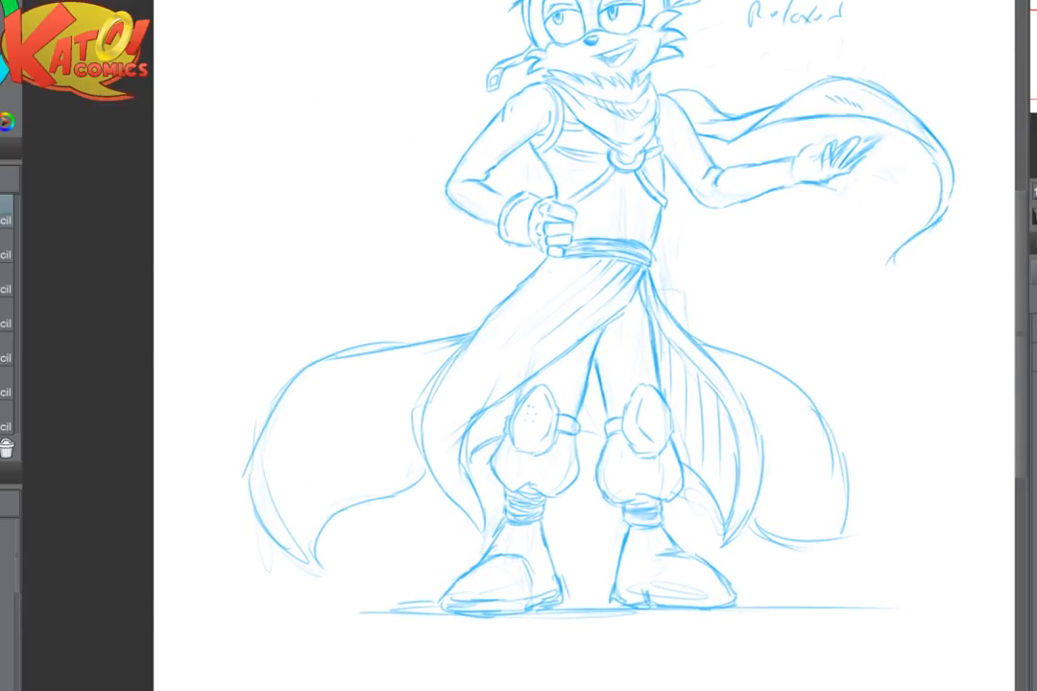
pyautogui.scroll(-3, 586, 345)
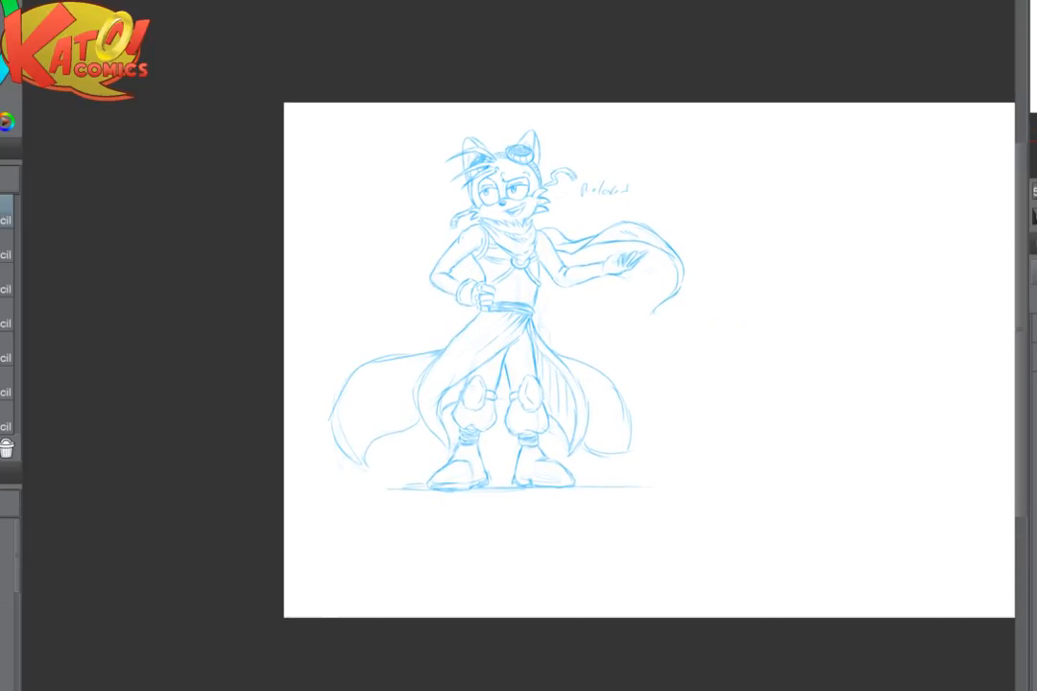
# - Draw a jagged zigzag fur boundary across the figure's tail on the fist-on-hip side, separating its tip
pyautogui.moveTo(391, 413); pyautogui.dragTo(542, 524)
pyautogui.scroll(3, 345, 436)
pyautogui.scroll(3, 510, 476)
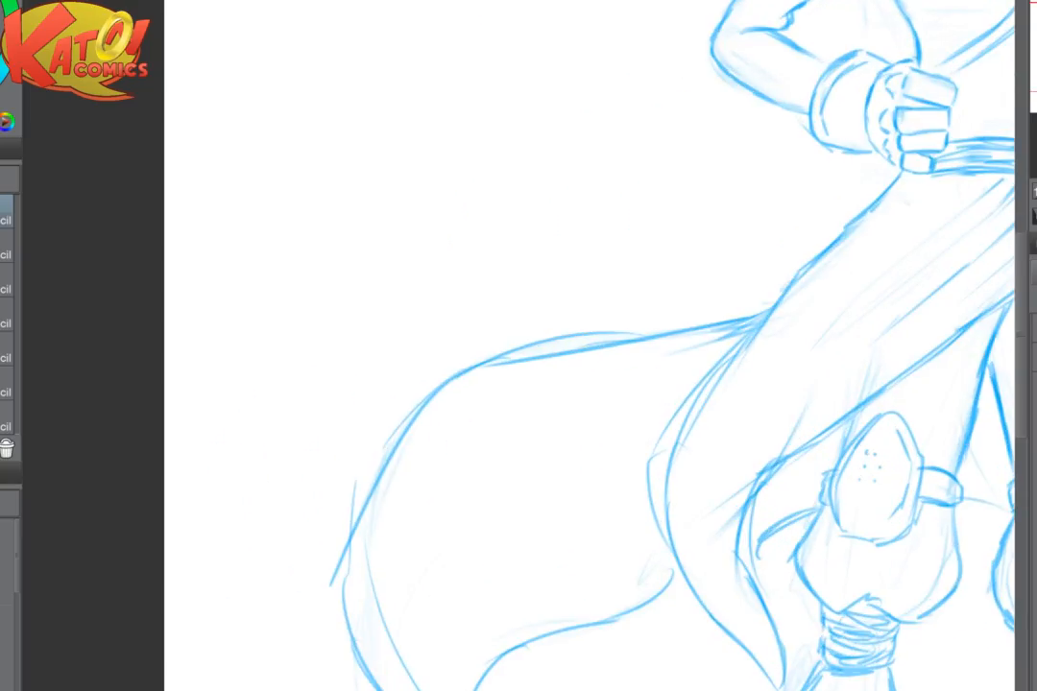
pyautogui.moveTo(511, 476); pyautogui.dragTo(418, 415)
pyautogui.moveTo(373, 312)
pyautogui.mouseDown()
pyautogui.moveTo(319, 389)
pyautogui.moveTo(352, 374)
pyautogui.moveTo(325, 451)
pyautogui.moveTo(418, 399)
pyautogui.moveTo(386, 462)
pyautogui.moveTo(430, 443)
pyautogui.moveTo(433, 465)
pyautogui.moveTo(377, 530)
pyautogui.moveTo(487, 498)
pyautogui.moveTo(471, 526)
pyautogui.moveTo(502, 521)
pyautogui.moveTo(445, 564)
pyautogui.moveTo(485, 565)
pyautogui.mouseUp()
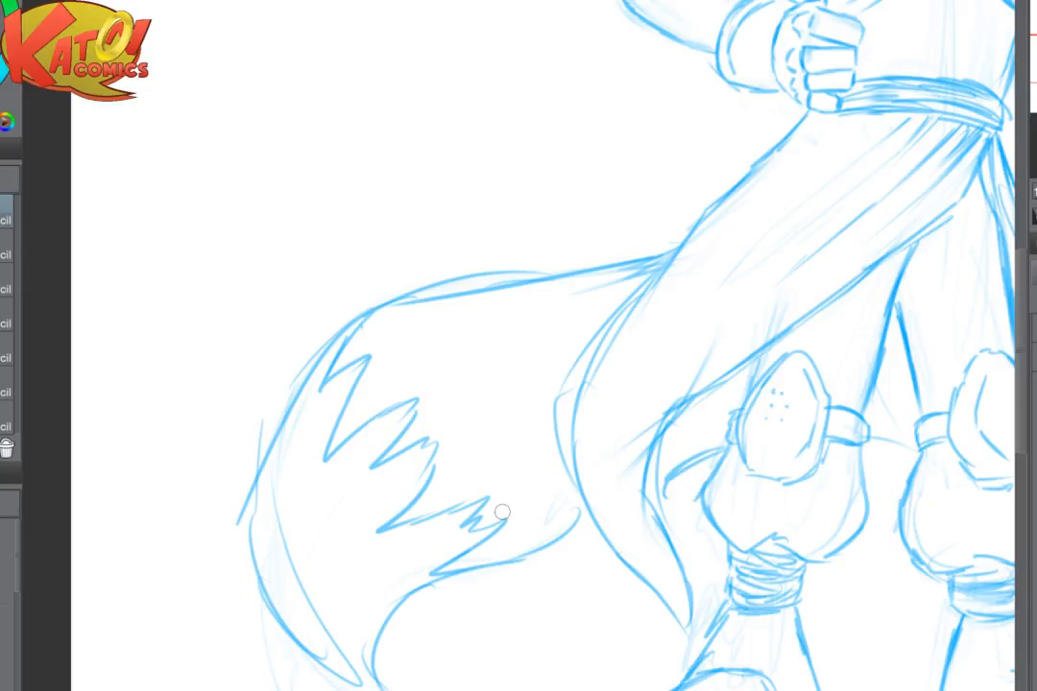
pyautogui.moveTo(502, 512); pyautogui.dragTo(482, 475)
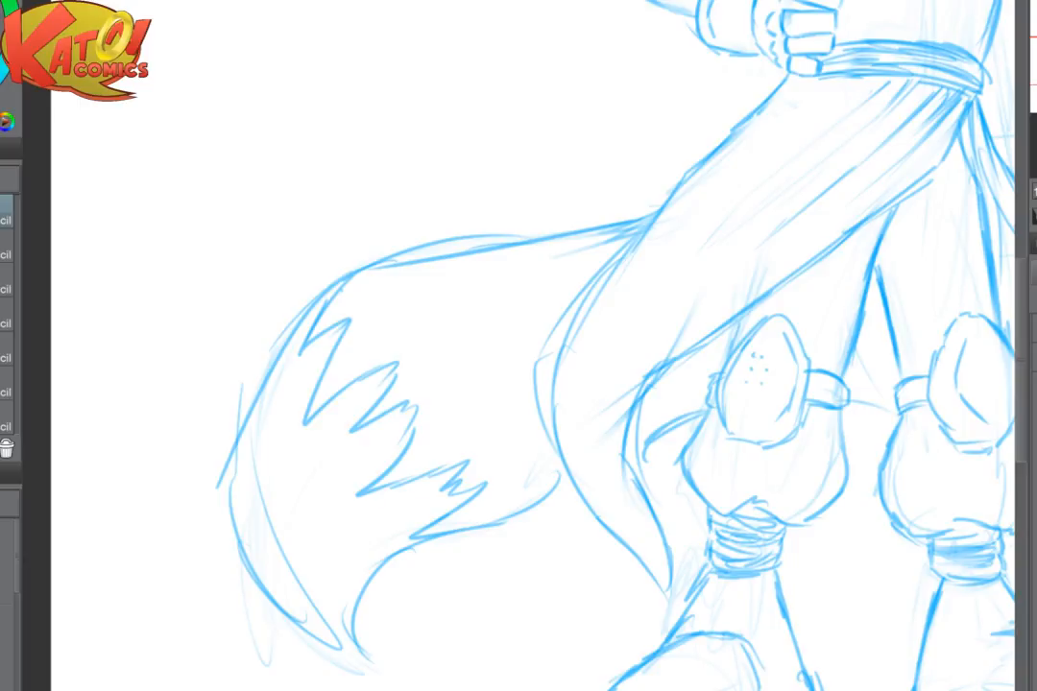
# - Erase the upper edge of the tail on the fist-on-hip side and clear stray lines around its outer curve and tip
pyautogui.moveTo(460, 461); pyautogui.dragTo(451, 381)
pyautogui.moveTo(266, 391)
pyautogui.mouseDown()
pyautogui.moveTo(273, 458)
pyautogui.moveTo(324, 546)
pyautogui.moveTo(230, 546)
pyautogui.mouseUp()
pyautogui.moveTo(182, 334)
pyautogui.mouseDown()
pyautogui.moveTo(195, 410)
pyautogui.moveTo(213, 373)
pyautogui.mouseUp()
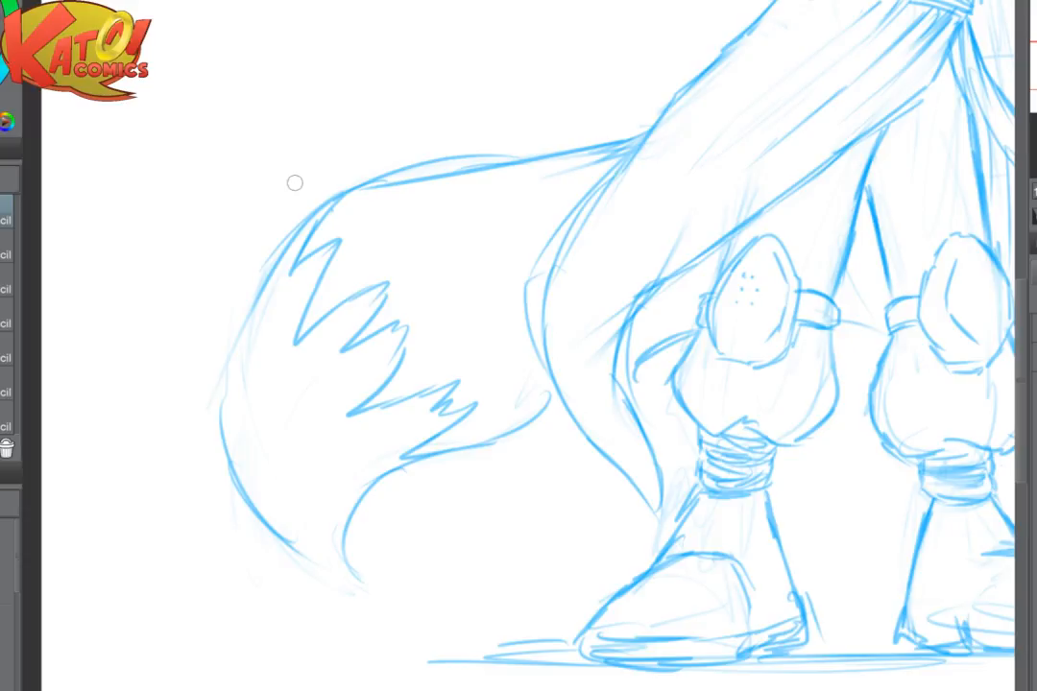
pyautogui.moveTo(294, 183)
pyautogui.mouseDown()
pyautogui.moveTo(343, 175)
pyautogui.moveTo(289, 150)
pyautogui.moveTo(528, 144)
pyautogui.mouseUp()
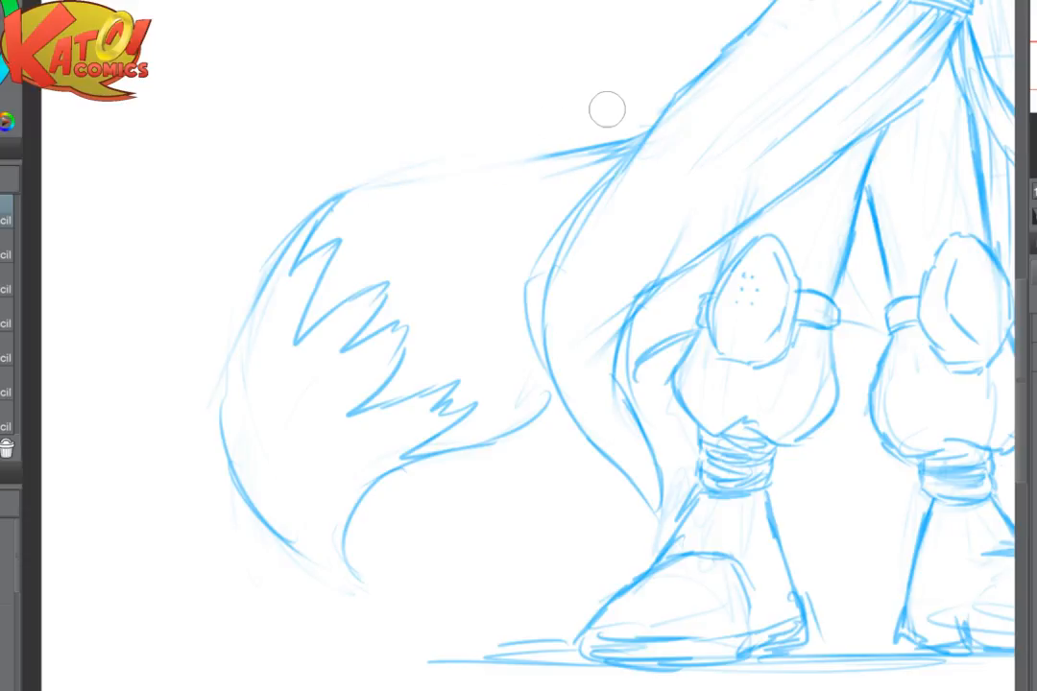
pyautogui.moveTo(622, 152); pyautogui.dragTo(516, 146)
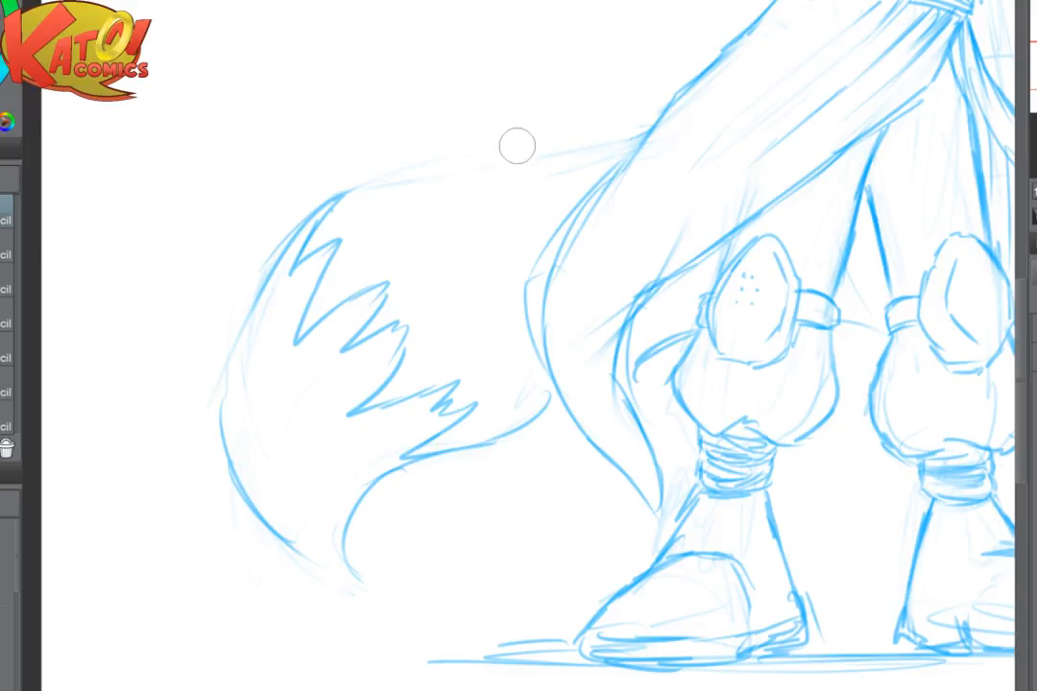
# - Redraw that tail's upper edge as one smooth line into the skirt, firm up its outer curve and sharpen its hooked tip
pyautogui.moveTo(635, 135); pyautogui.dragTo(445, 177)
pyautogui.moveTo(577, 153)
pyautogui.mouseDown()
pyautogui.moveTo(461, 171)
pyautogui.moveTo(638, 135)
pyautogui.moveTo(293, 163)
pyautogui.moveTo(275, 243)
pyautogui.mouseUp()
pyautogui.moveTo(240, 178)
pyautogui.mouseDown()
pyautogui.moveTo(222, 422)
pyautogui.moveTo(287, 543)
pyautogui.moveTo(379, 590)
pyautogui.moveTo(344, 546)
pyautogui.mouseUp()
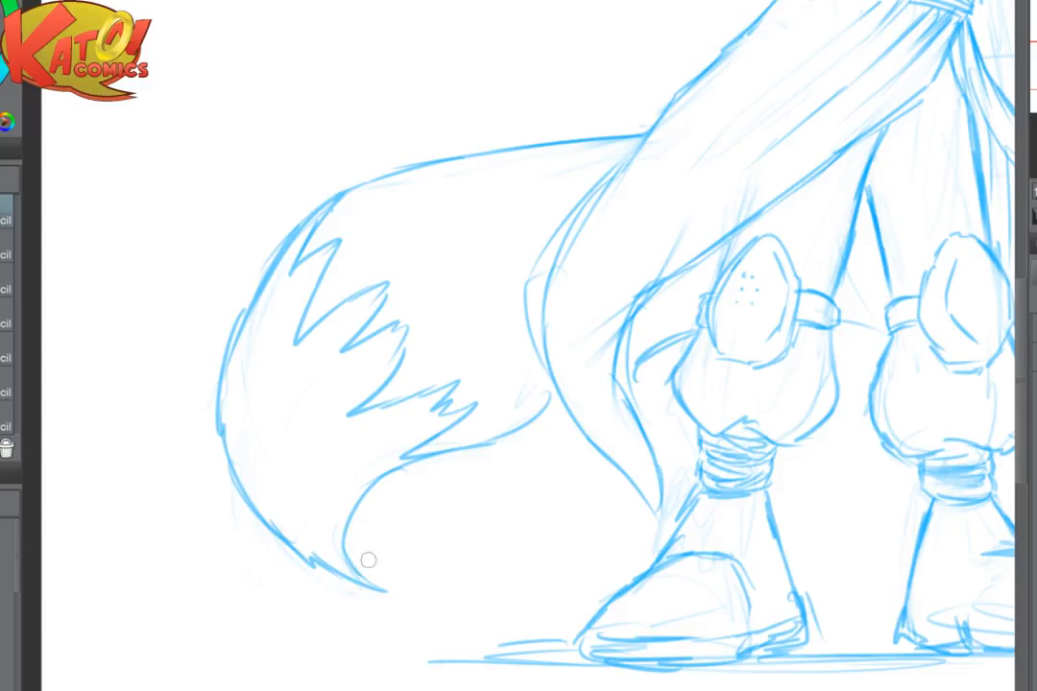
pyautogui.moveTo(394, 515); pyautogui.dragTo(160, 528)
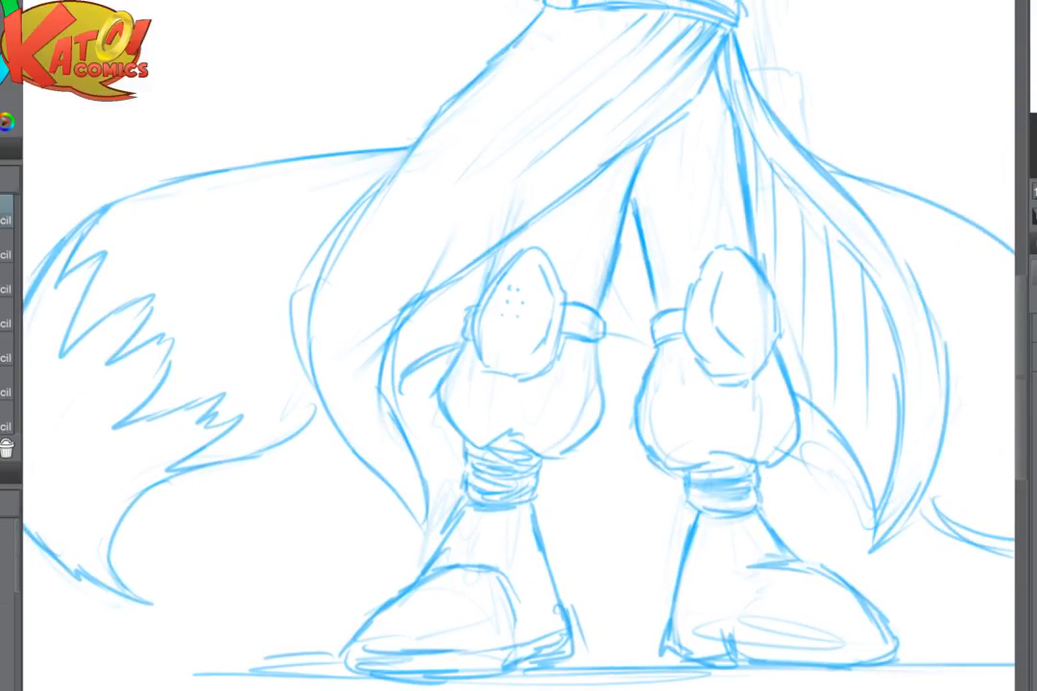
# - Redraw the tail's lower edge as a smooth curve running from the fur boundary up to the skirt
pyautogui.scroll(-3, 693, 317)
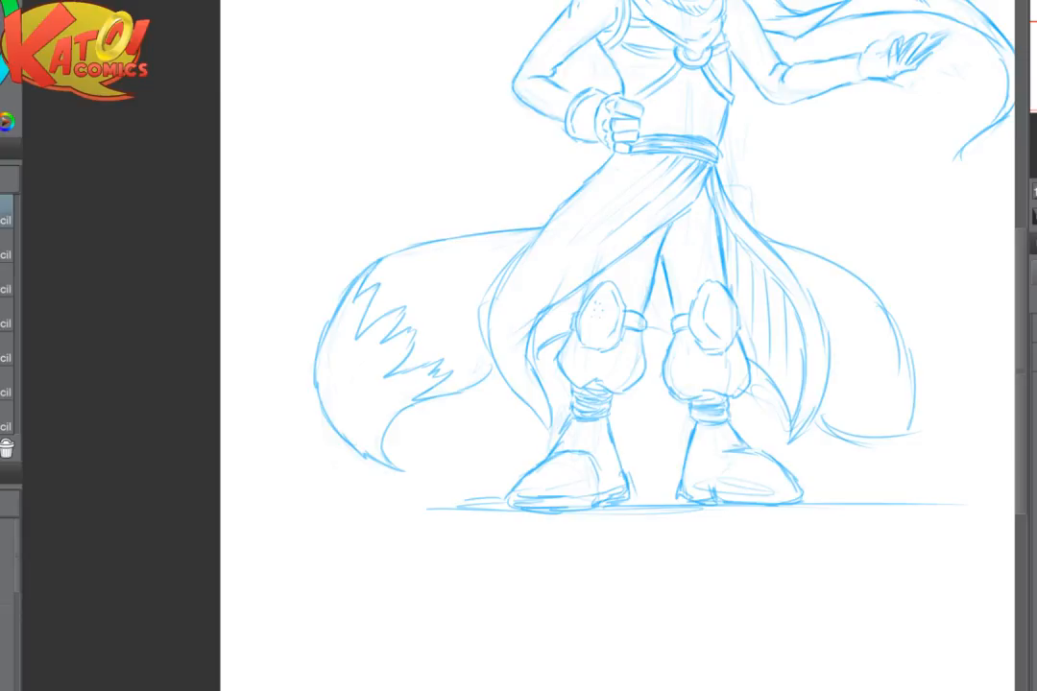
pyautogui.scroll(2, 489, 374)
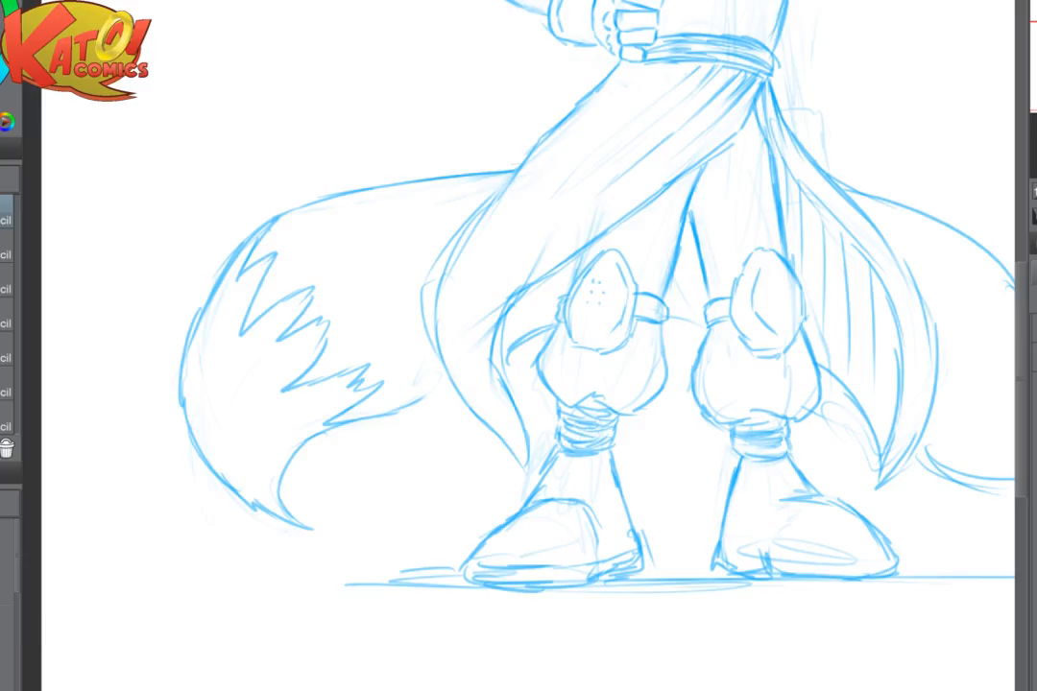
pyautogui.moveTo(418, 402); pyautogui.dragTo(377, 414)
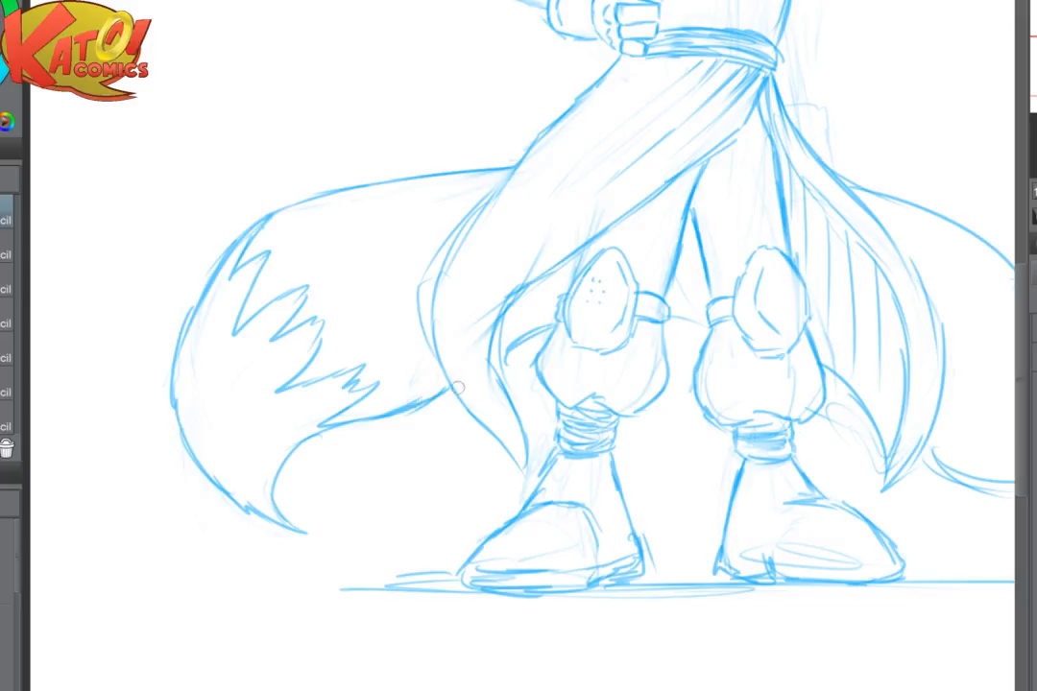
pyautogui.moveTo(459, 387); pyautogui.dragTo(384, 417)
pyautogui.scroll(-4, 708, 423)
pyautogui.moveTo(708, 422); pyautogui.dragTo(639, 449)
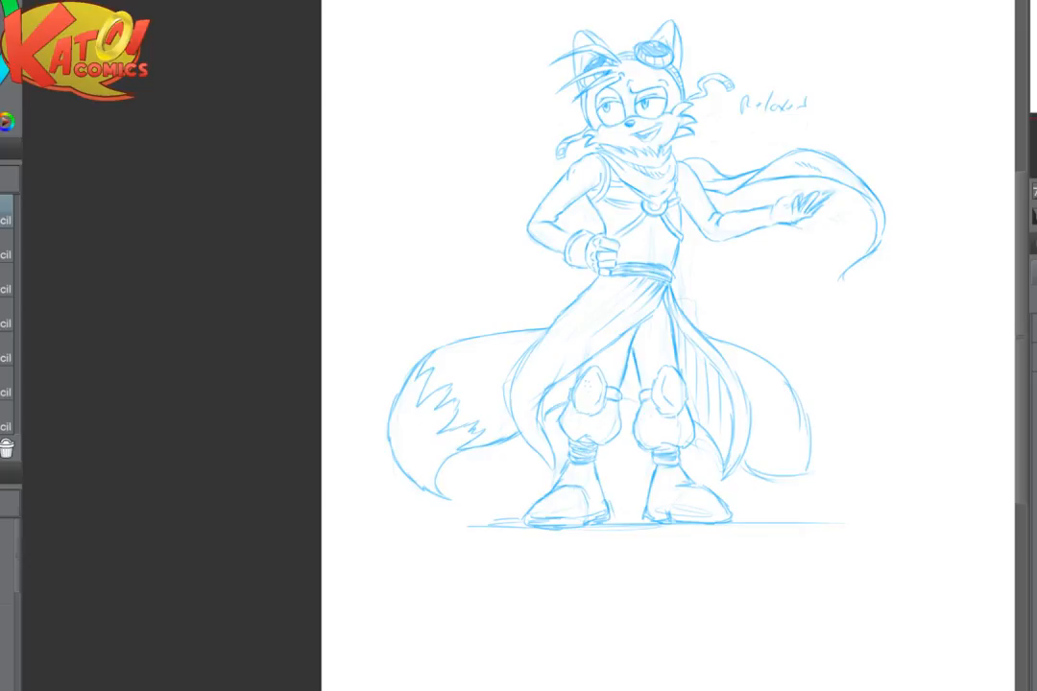
# - Mirror the canvas view and erase the zigzag-tipped tail's upper edge between the skirt and the outer curve
pyautogui.scroll(2, 727, 347)
pyautogui.moveTo(727, 348); pyautogui.dragTo(918, 377)
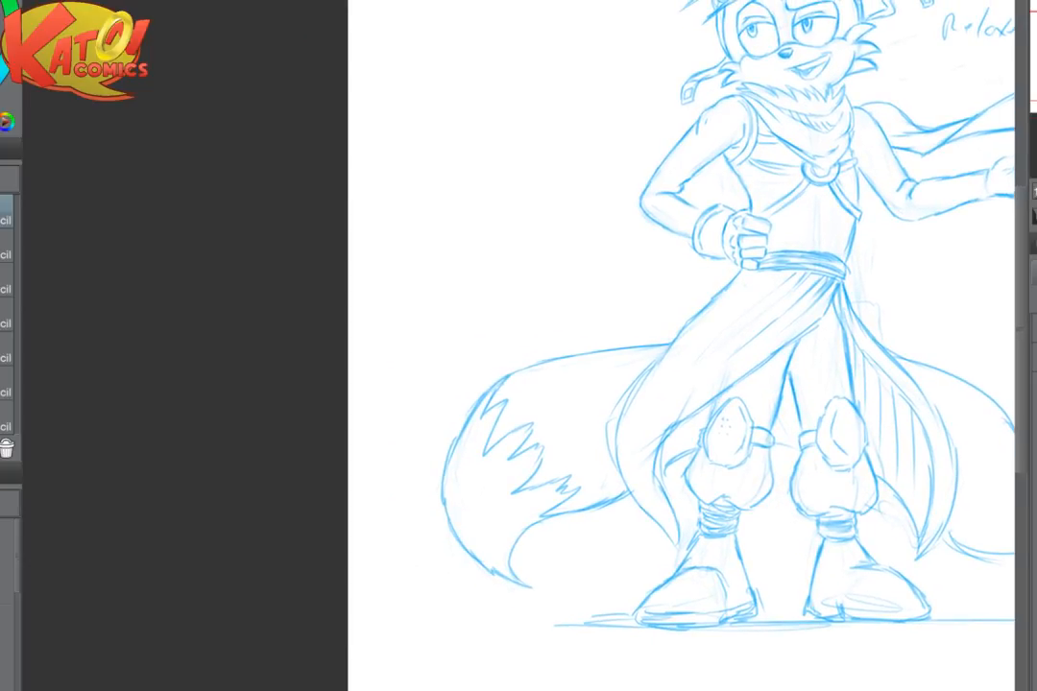
pyautogui.press('h')
pyautogui.scroll(2, 659, 430)
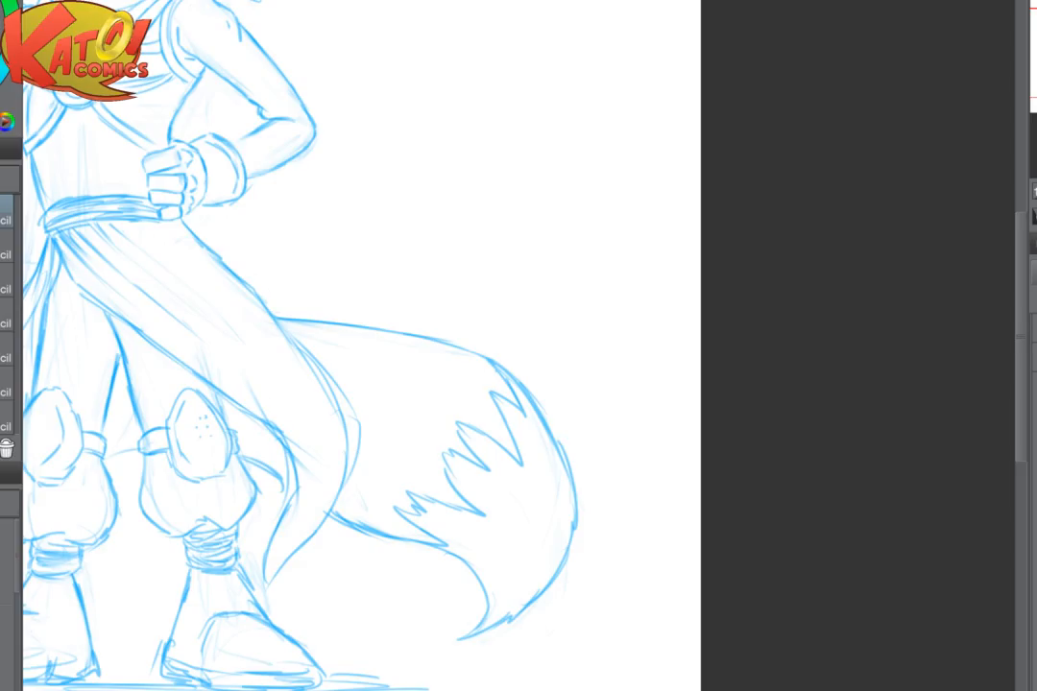
pyautogui.moveTo(658, 430); pyautogui.dragTo(768, 478)
pyautogui.moveTo(402, 363)
pyautogui.mouseDown()
pyautogui.moveTo(507, 371)
pyautogui.moveTo(454, 363)
pyautogui.mouseUp()
pyautogui.moveTo(509, 315); pyautogui.dragTo(619, 331)
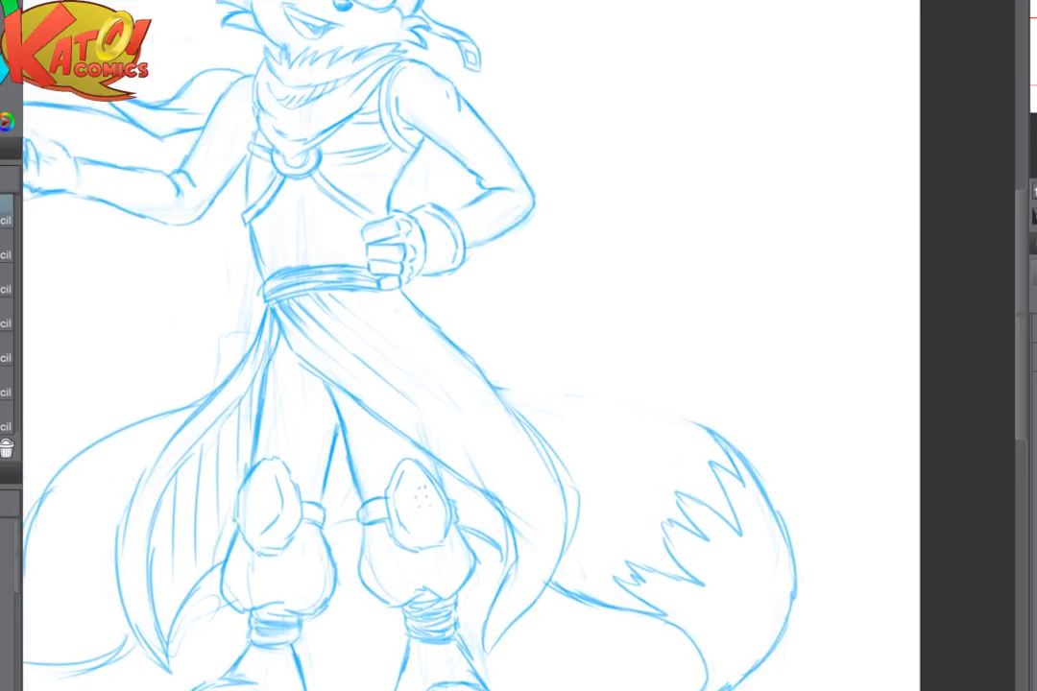
# - Redraw the tail's upper edge as a fuller rounded arch blending into the outer curve, restoring the unmirrored view
pyautogui.moveTo(495, 372)
pyautogui.mouseDown()
pyautogui.moveTo(565, 358)
pyautogui.moveTo(528, 365)
pyautogui.moveTo(632, 391)
pyautogui.moveTo(633, 377)
pyautogui.moveTo(718, 438)
pyautogui.mouseUp()
pyautogui.moveTo(631, 374); pyautogui.dragTo(739, 451)
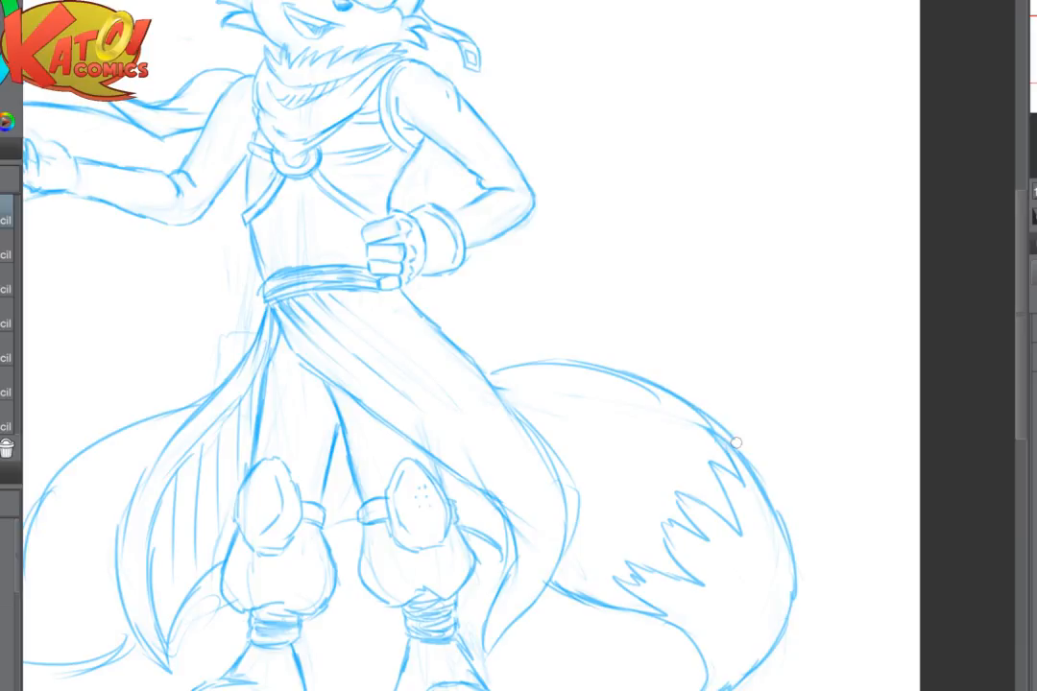
pyautogui.moveTo(686, 393); pyautogui.dragTo(771, 481)
pyautogui.moveTo(587, 367)
pyautogui.mouseDown()
pyautogui.moveTo(621, 362)
pyautogui.moveTo(559, 357)
pyautogui.moveTo(668, 378)
pyautogui.moveTo(731, 427)
pyautogui.moveTo(649, 370)
pyautogui.moveTo(575, 338)
pyautogui.moveTo(528, 346)
pyautogui.moveTo(697, 410)
pyautogui.moveTo(763, 437)
pyautogui.mouseUp()
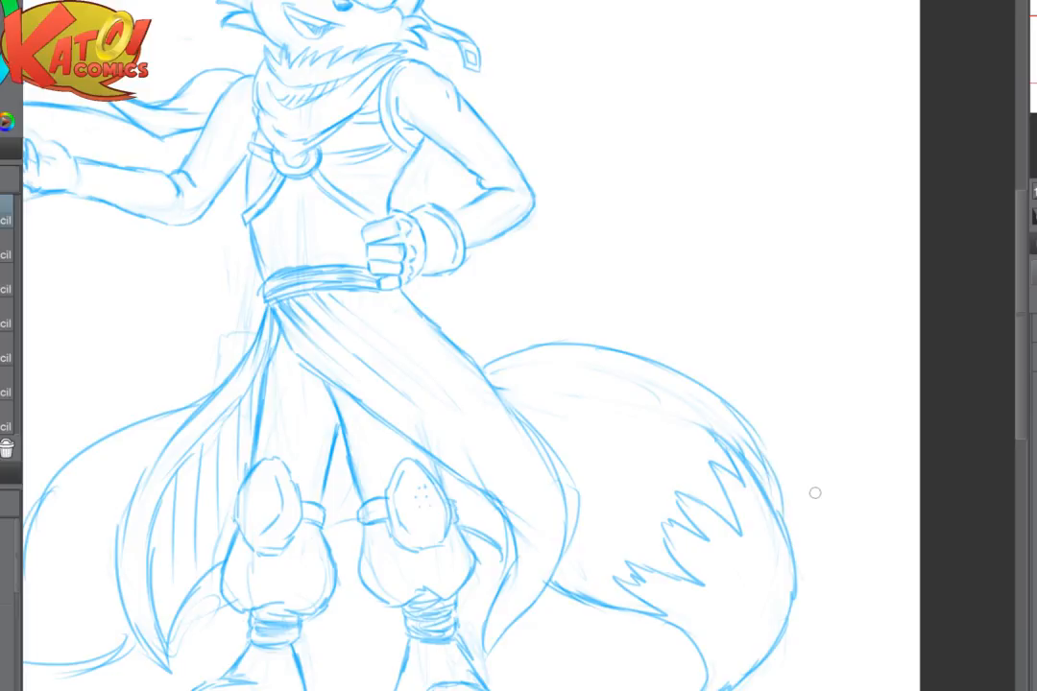
pyautogui.press('h')
pyautogui.moveTo(321, 434)
pyautogui.mouseDown()
pyautogui.moveTo(294, 437)
pyautogui.moveTo(305, 463)
pyautogui.moveTo(370, 411)
pyautogui.moveTo(252, 512)
pyautogui.moveTo(244, 574)
pyautogui.mouseUp()
pyautogui.moveTo(251, 499); pyautogui.dragTo(244, 590)
pyautogui.moveTo(624, 461); pyautogui.dragTo(282, 297)
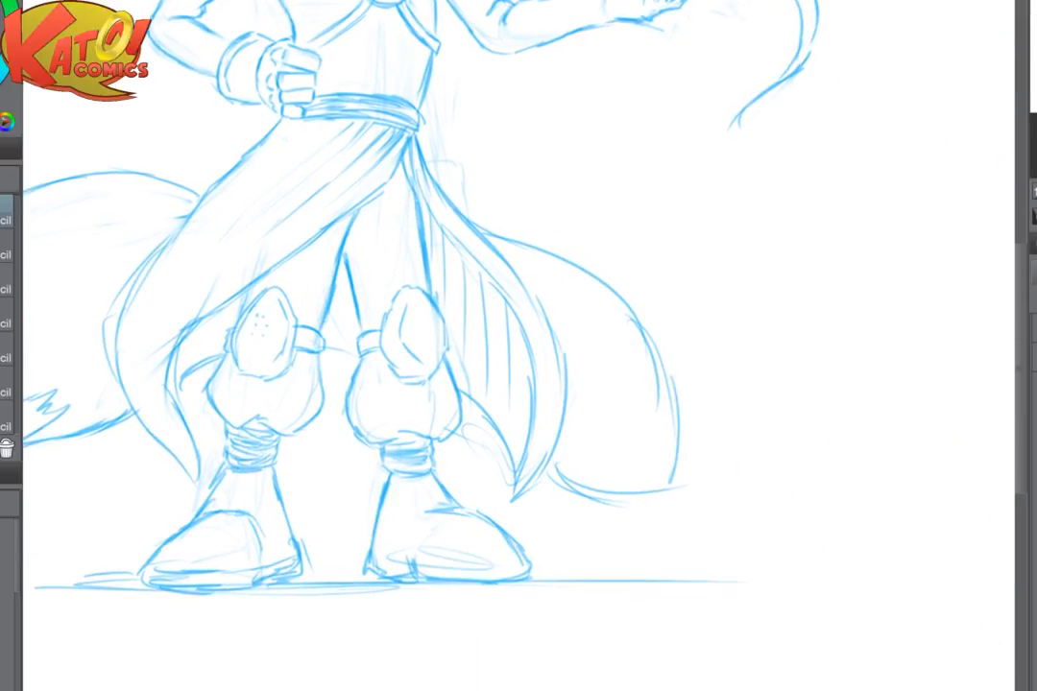
# - Raise the tail's arch with a higher outline starting further up the skirt, and erase the old line beneath it
pyautogui.hotkey('ctrl', '0')
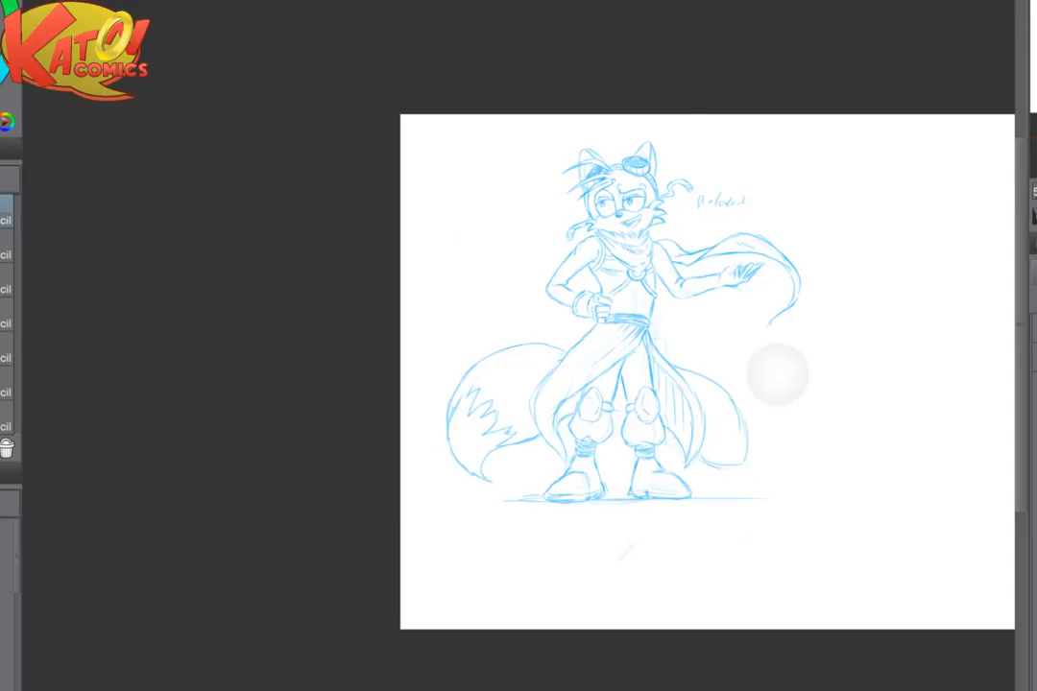
pyautogui.scroll(2, 720, 441)
pyautogui.scroll(3, 609, 401)
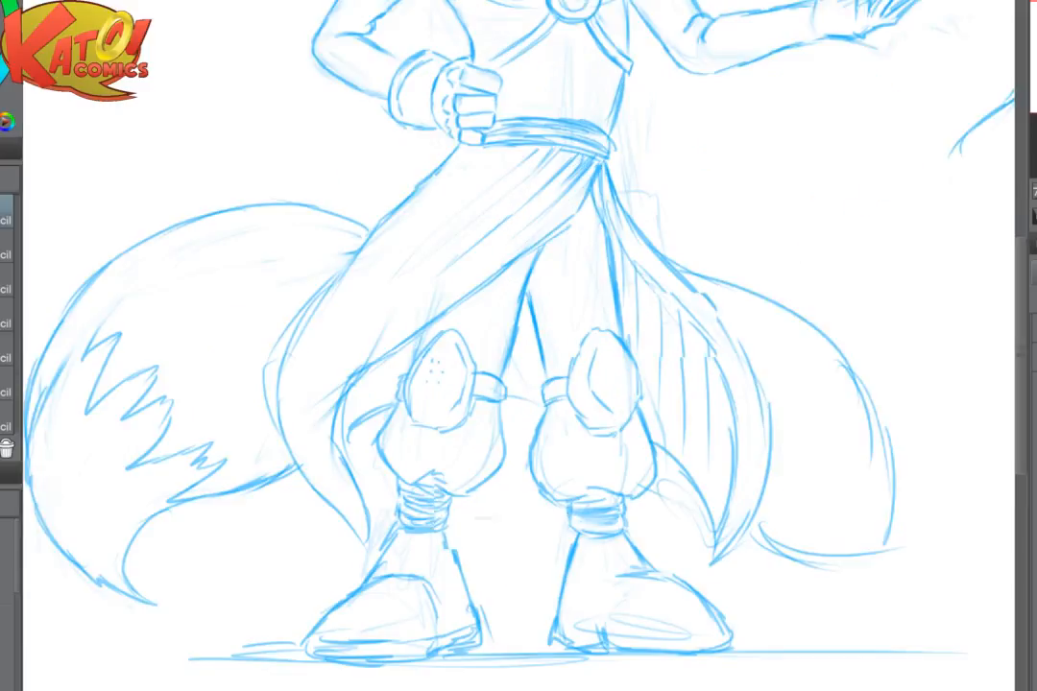
pyautogui.moveTo(614, 384); pyautogui.dragTo(890, 509)
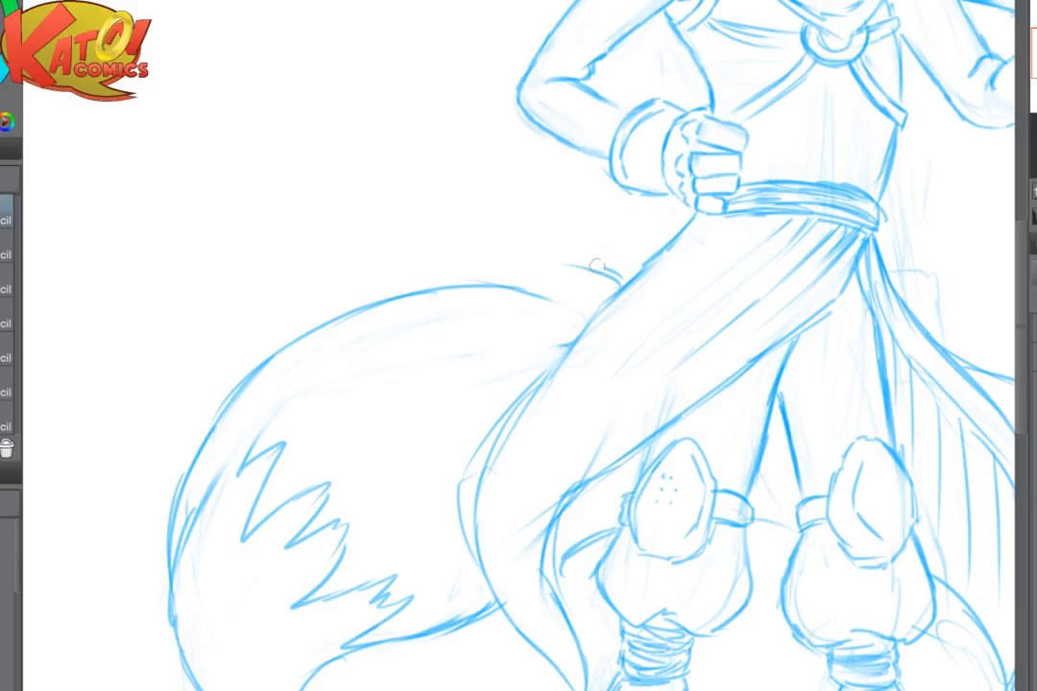
pyautogui.moveTo(619, 276)
pyautogui.mouseDown()
pyautogui.moveTo(423, 270)
pyautogui.moveTo(279, 351)
pyautogui.mouseUp()
pyautogui.moveTo(394, 284)
pyautogui.mouseDown()
pyautogui.moveTo(226, 397)
pyautogui.moveTo(213, 427)
pyautogui.mouseUp()
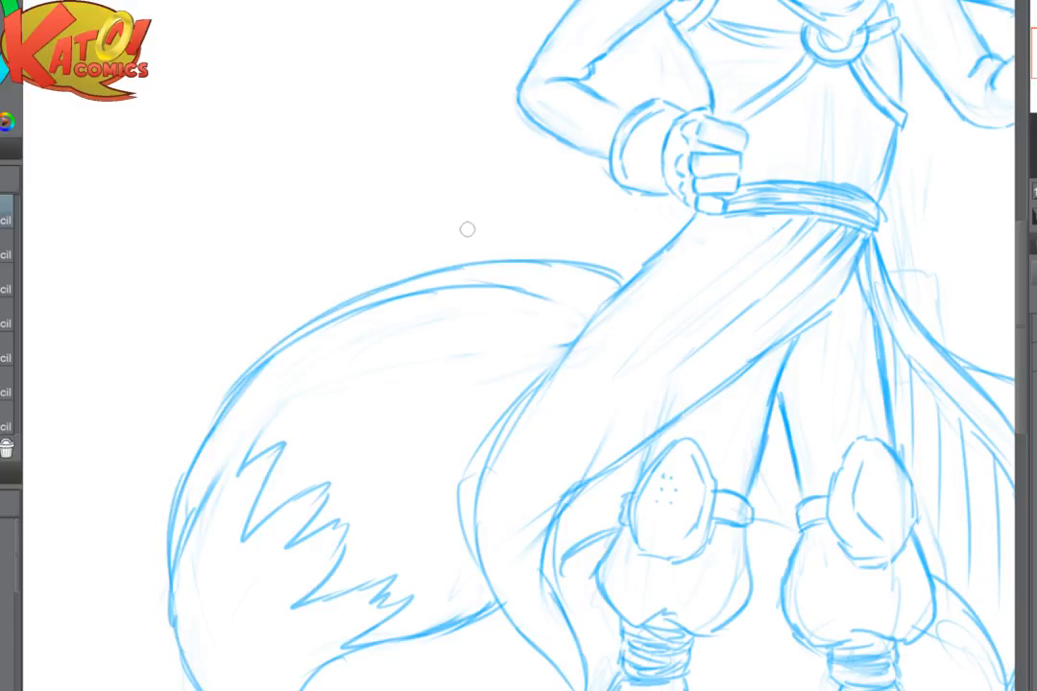
pyautogui.press('e')
pyautogui.moveTo(530, 287); pyautogui.dragTo(379, 293)
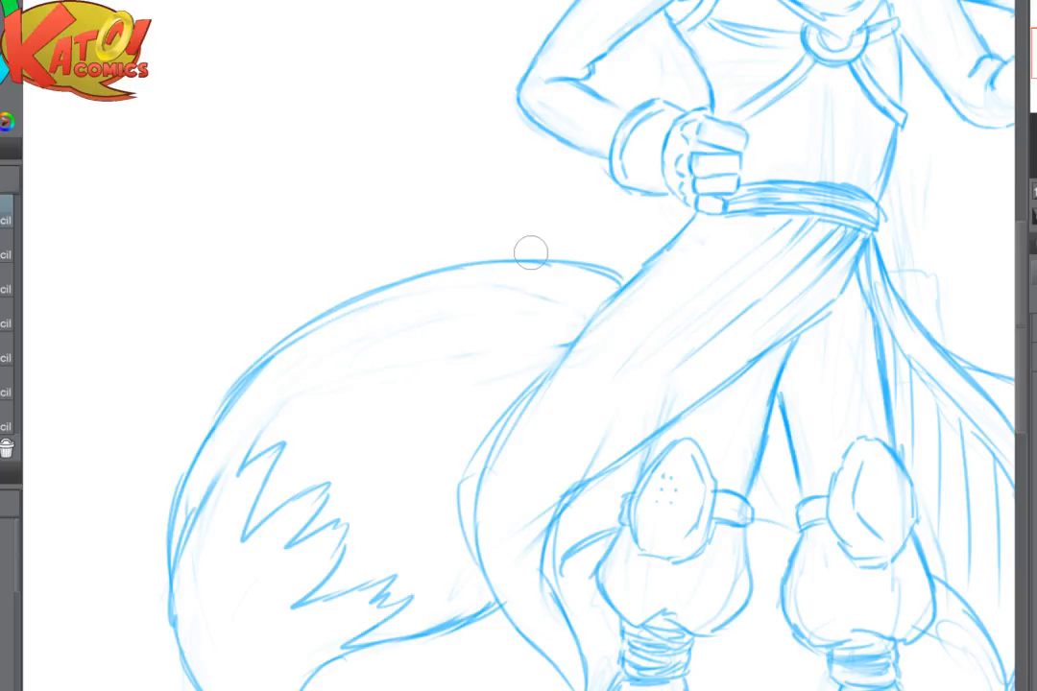
# - Redraw the outline of the tail on the outstretched-arm side as a higher, fuller curve from the skirt down its outer side
pyautogui.scroll(-3, 531, 252)
pyautogui.moveTo(812, 354); pyautogui.dragTo(622, 248)
pyautogui.scroll(2, 881, 275)
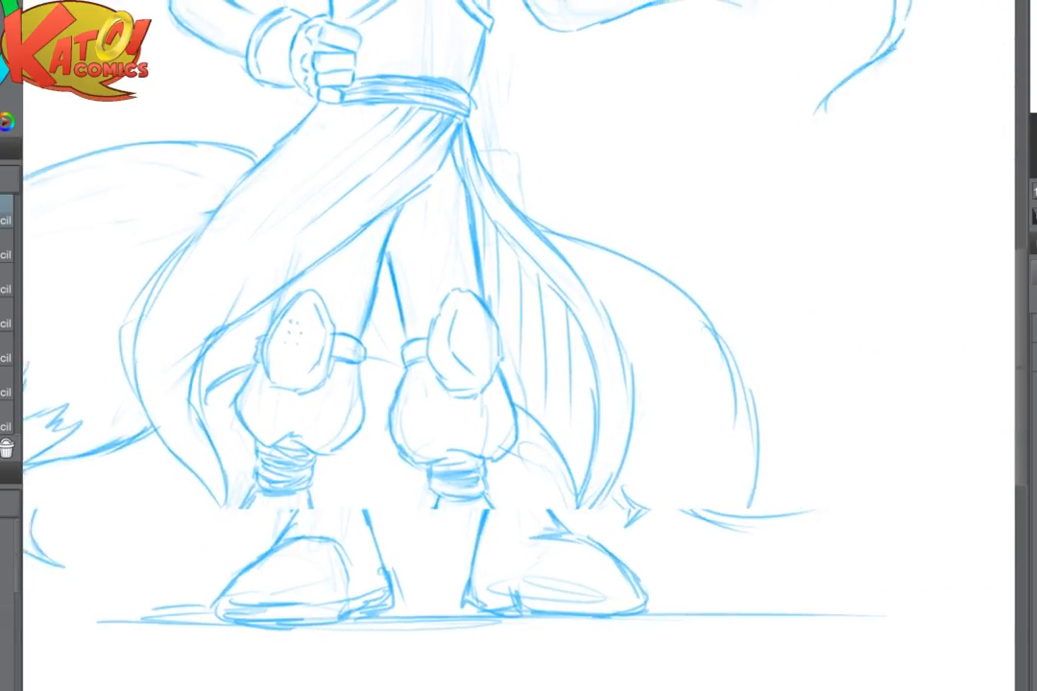
pyautogui.moveTo(663, 281); pyautogui.dragTo(531, 287)
pyautogui.moveTo(436, 237)
pyautogui.mouseDown()
pyautogui.moveTo(457, 238)
pyautogui.moveTo(588, 324)
pyautogui.moveTo(572, 263)
pyautogui.mouseUp()
pyautogui.moveTo(394, 208)
pyautogui.mouseDown()
pyautogui.moveTo(557, 293)
pyautogui.moveTo(631, 409)
pyautogui.moveTo(634, 437)
pyautogui.mouseUp()
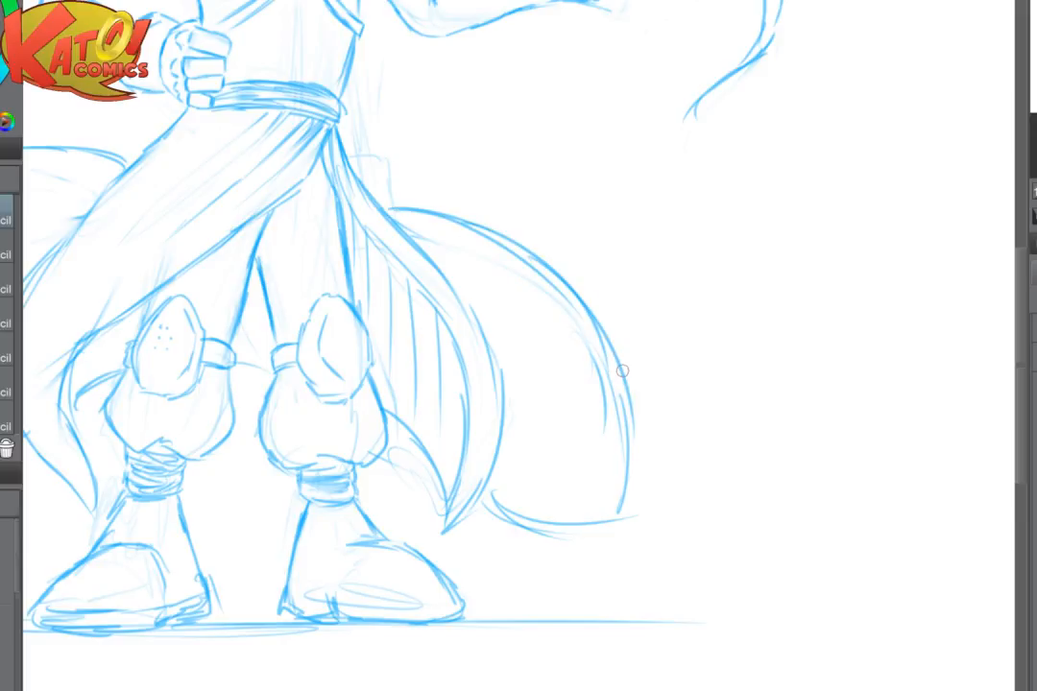
pyautogui.scroll(-3, 622, 371)
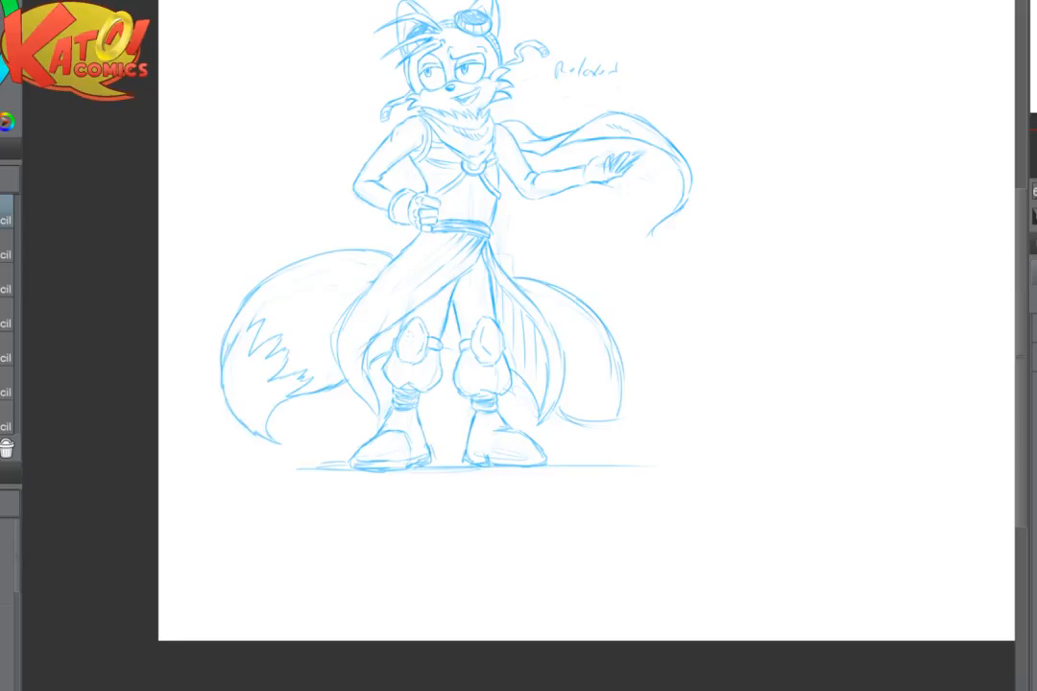
pyautogui.scroll(4, 612, 214)
pyautogui.moveTo(612, 214); pyautogui.dragTo(743, 258)
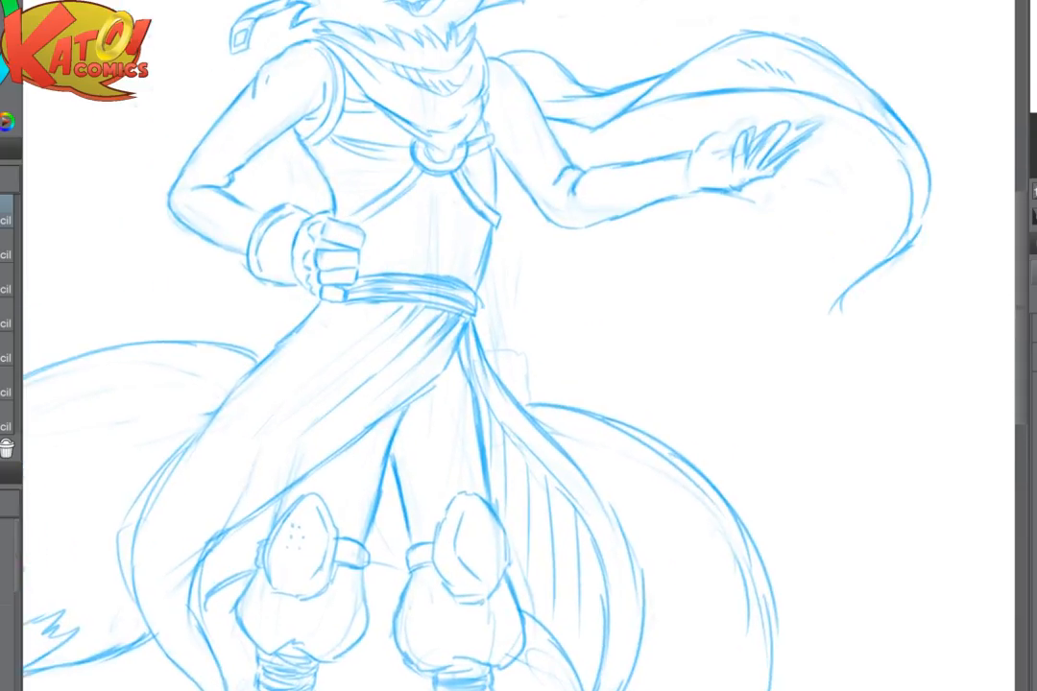
# - Lighten the dense strokes inside the waist sash and redraw its upper edge beside the fist
pyautogui.scroll(2, 743, 258)
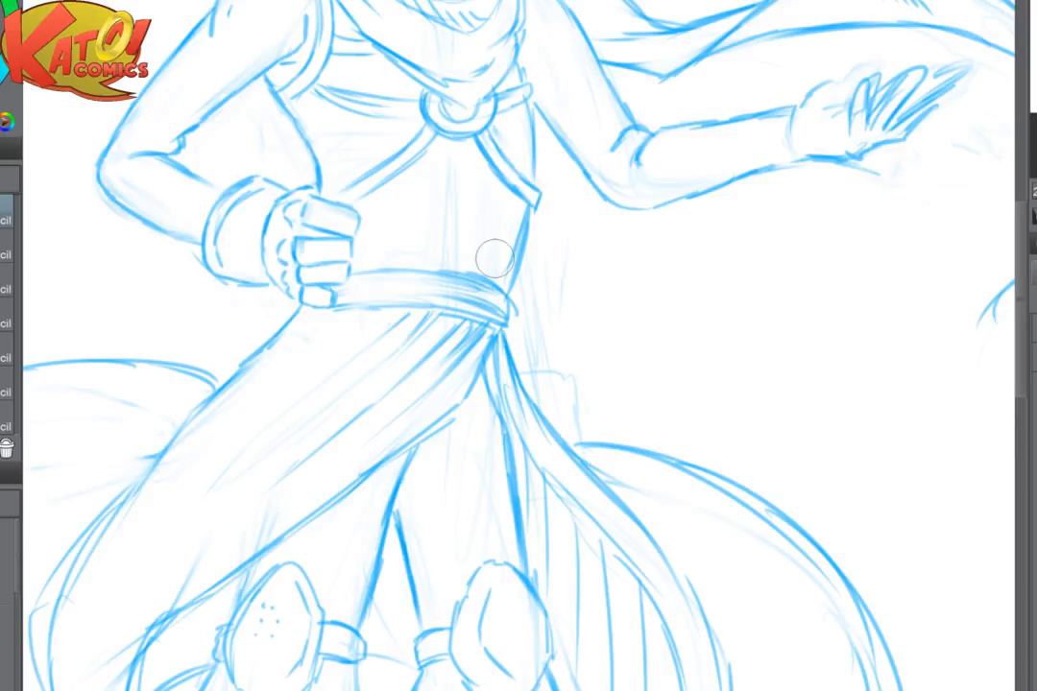
pyautogui.moveTo(330, 305); pyautogui.dragTo(461, 312)
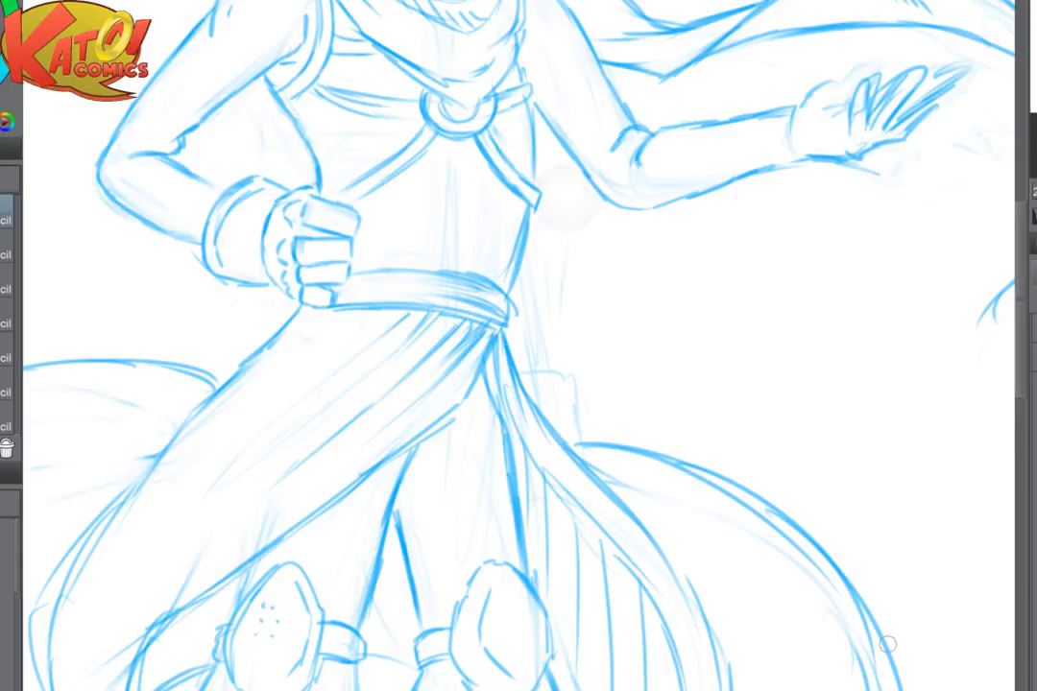
pyautogui.scroll(3, 886, 646)
pyautogui.moveTo(273, 267); pyautogui.dragTo(395, 267)
pyautogui.moveTo(309, 254); pyautogui.dragTo(464, 274)
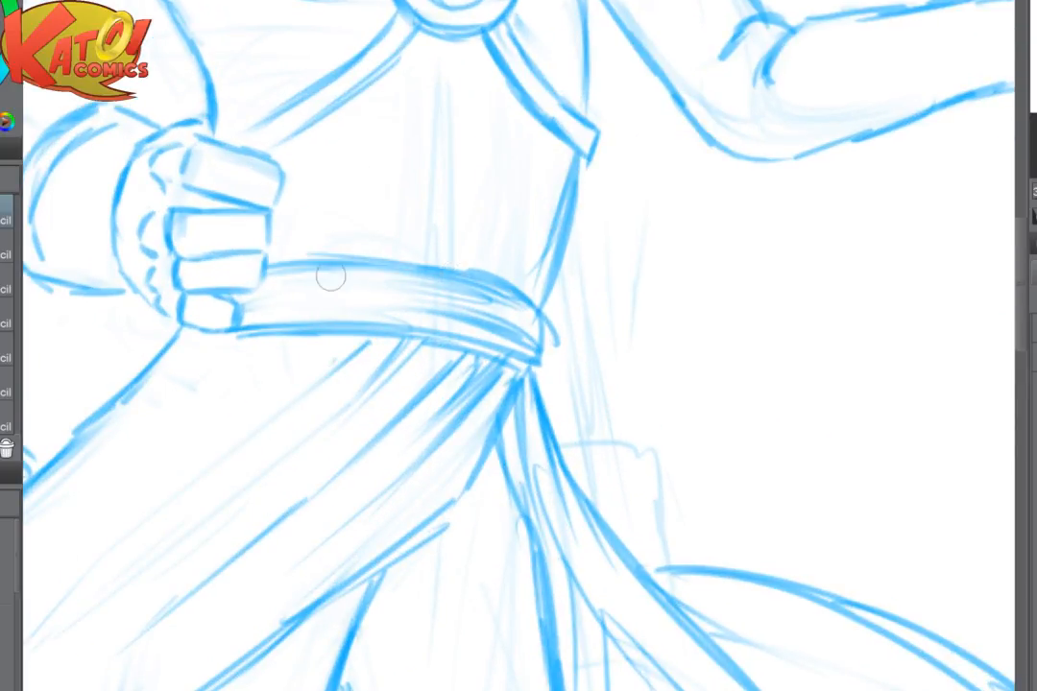
# - Add long curved fold lines along the waist sash and clean up the finger edges where it meets the fist
pyautogui.moveTo(248, 297); pyautogui.dragTo(440, 290)
pyautogui.moveTo(328, 292)
pyautogui.mouseDown()
pyautogui.moveTo(488, 315)
pyautogui.moveTo(450, 307)
pyautogui.mouseUp()
pyautogui.moveTo(361, 306); pyautogui.dragTo(475, 321)
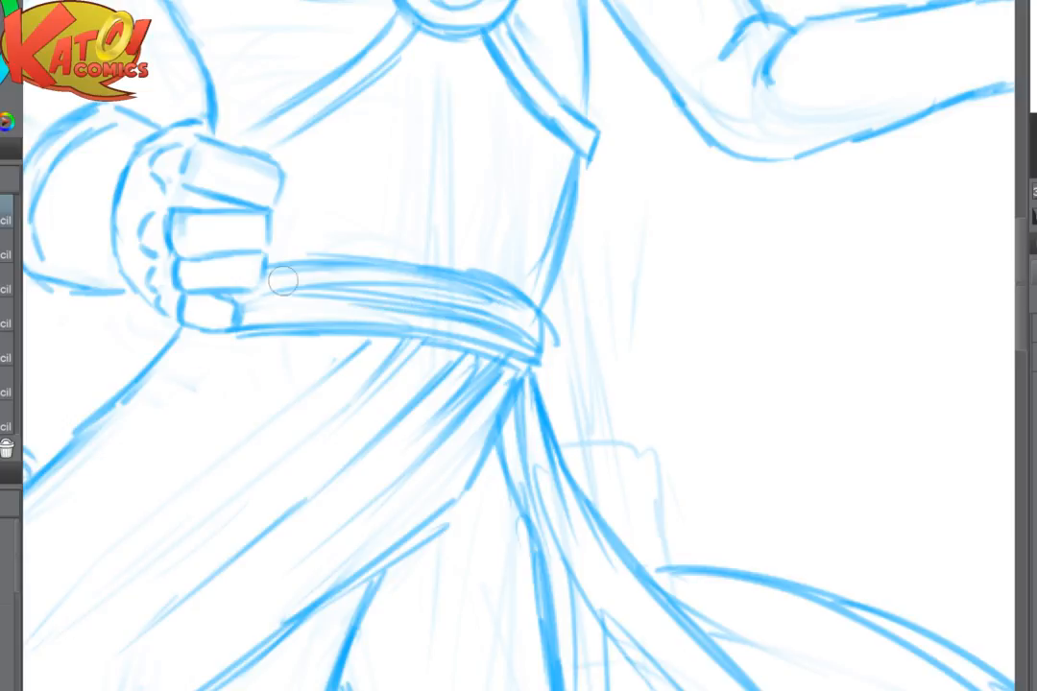
pyautogui.moveTo(284, 282)
pyautogui.mouseDown()
pyautogui.moveTo(343, 303)
pyautogui.moveTo(212, 323)
pyautogui.moveTo(252, 314)
pyautogui.moveTo(251, 301)
pyautogui.moveTo(220, 306)
pyautogui.moveTo(239, 315)
pyautogui.moveTo(255, 290)
pyautogui.mouseUp()
pyautogui.moveTo(270, 230); pyautogui.dragTo(267, 262)
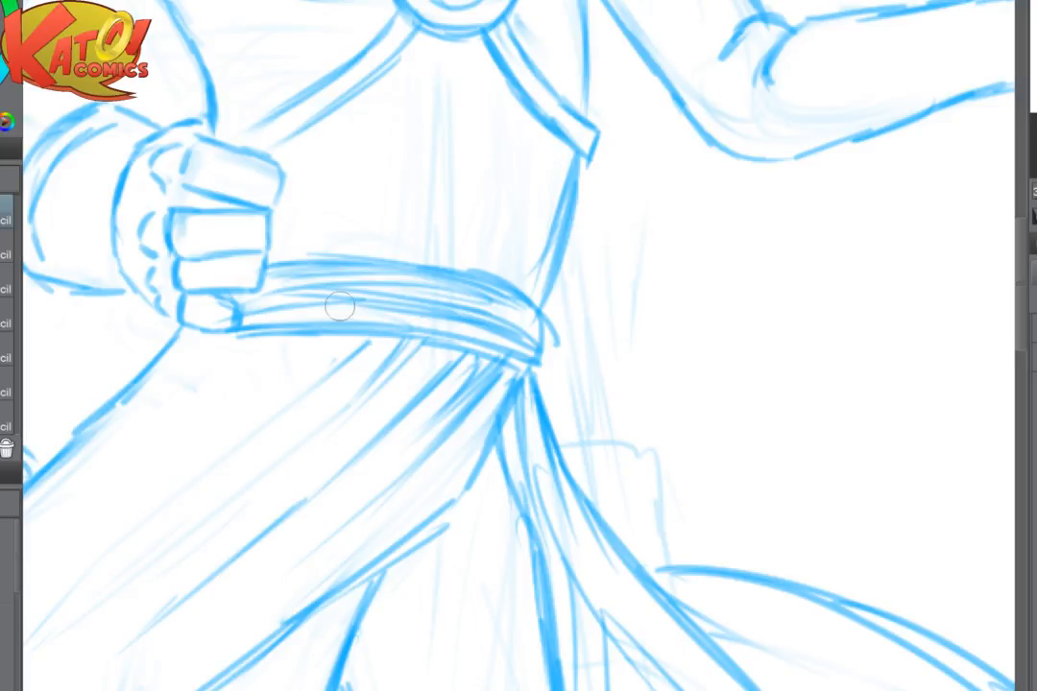
pyautogui.moveTo(357, 325); pyautogui.dragTo(306, 327)
pyautogui.moveTo(265, 273)
pyautogui.mouseDown()
pyautogui.moveTo(413, 261)
pyautogui.moveTo(485, 273)
pyautogui.mouseUp()
# - Lighten the wrist end of the outstretched forearm with the eraser to make room for a glove cuff
pyautogui.moveTo(575, 321)
pyautogui.mouseDown()
pyautogui.moveTo(387, 462)
pyautogui.moveTo(81, 568)
pyautogui.mouseUp()
pyautogui.moveTo(518, 326); pyautogui.dragTo(421, 357)
pyautogui.scroll(1, 519, 346)
pyautogui.moveTo(415, 260)
pyautogui.mouseDown()
pyautogui.moveTo(392, 240)
pyautogui.moveTo(368, 309)
pyautogui.moveTo(348, 251)
pyautogui.moveTo(338, 251)
pyautogui.moveTo(404, 311)
pyautogui.mouseUp()
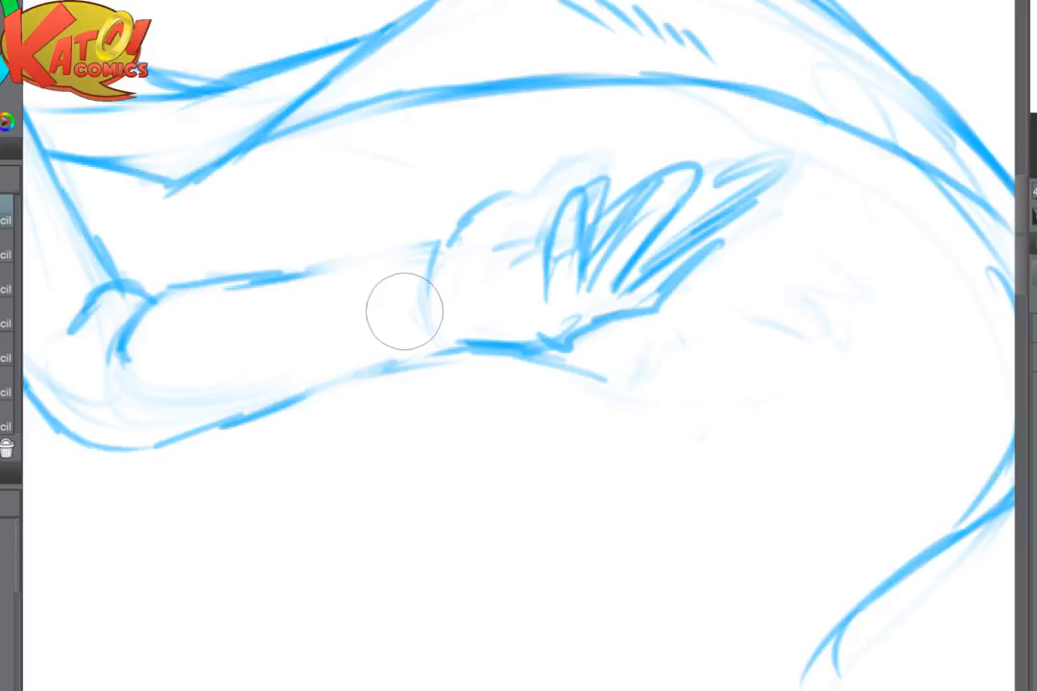
# - Draw a wide glove cuff around the outstretched forearm with a curved opening and short upper and lower edges, erasing the arm lines inside
pyautogui.press('p')
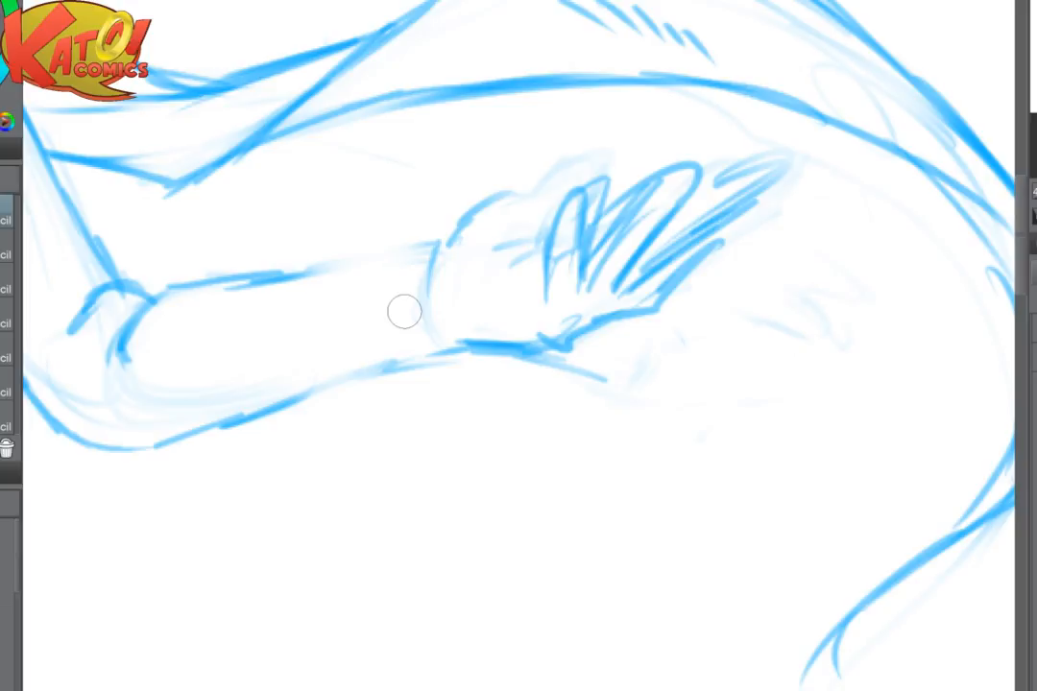
pyautogui.moveTo(353, 242)
pyautogui.mouseDown()
pyautogui.moveTo(288, 236)
pyautogui.moveTo(254, 324)
pyautogui.mouseUp()
pyautogui.moveTo(277, 238)
pyautogui.mouseDown()
pyautogui.moveTo(255, 296)
pyautogui.moveTo(253, 413)
pyautogui.mouseUp()
pyautogui.press('e')
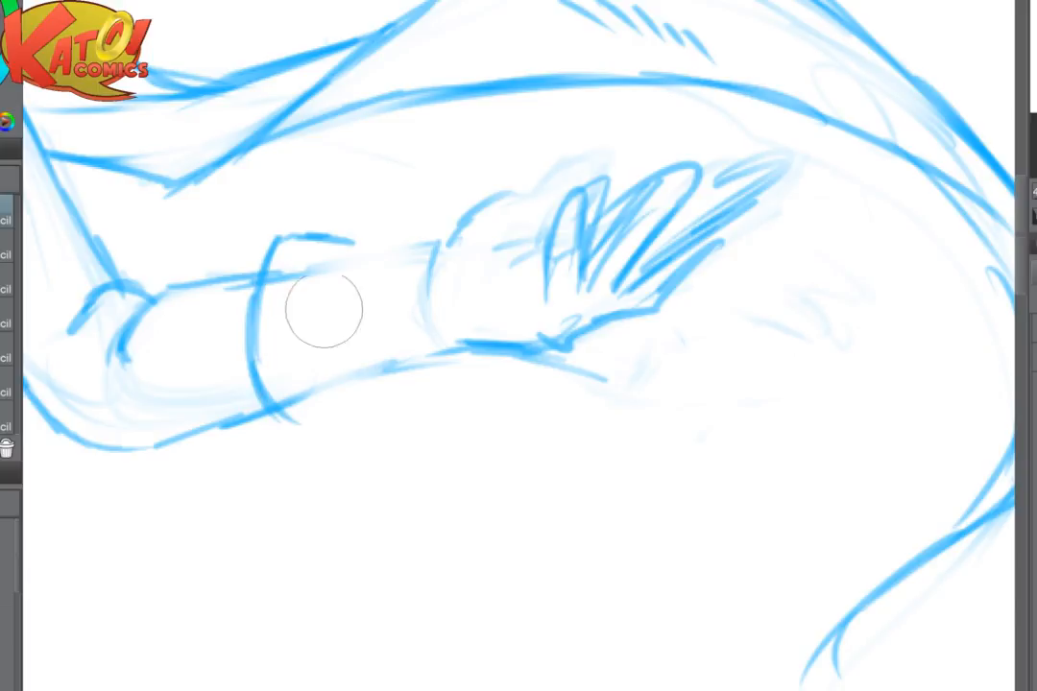
pyautogui.press('p')
pyautogui.moveTo(276, 241)
pyautogui.mouseDown()
pyautogui.moveTo(254, 278)
pyautogui.moveTo(261, 361)
pyautogui.moveTo(308, 426)
pyautogui.moveTo(365, 406)
pyautogui.mouseUp()
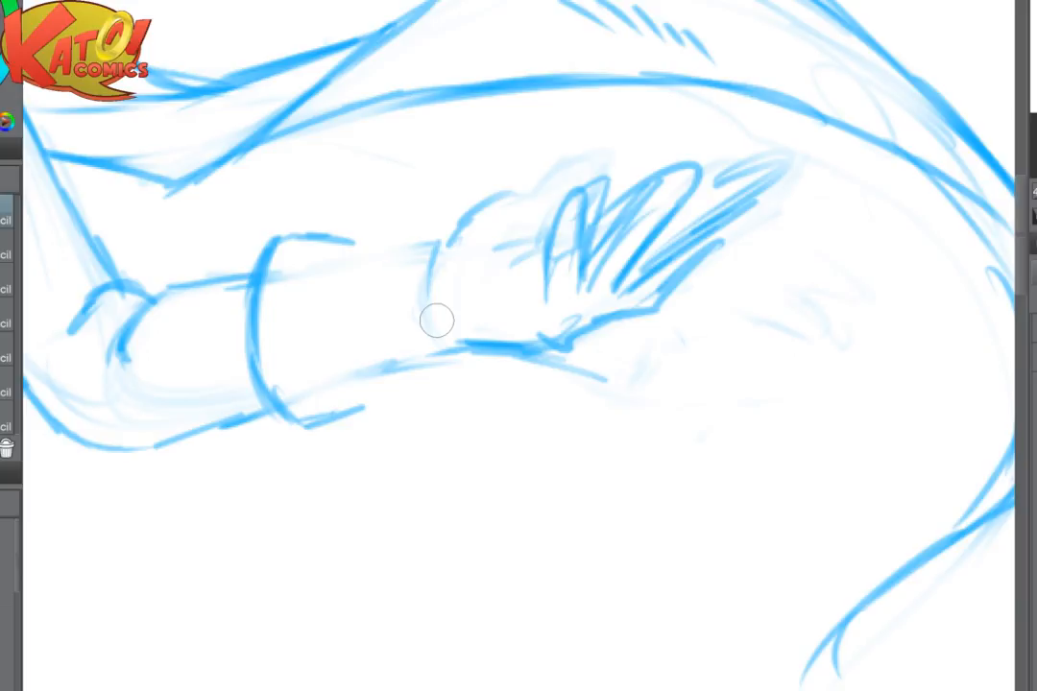
pyautogui.scroll(-3, 437, 321)
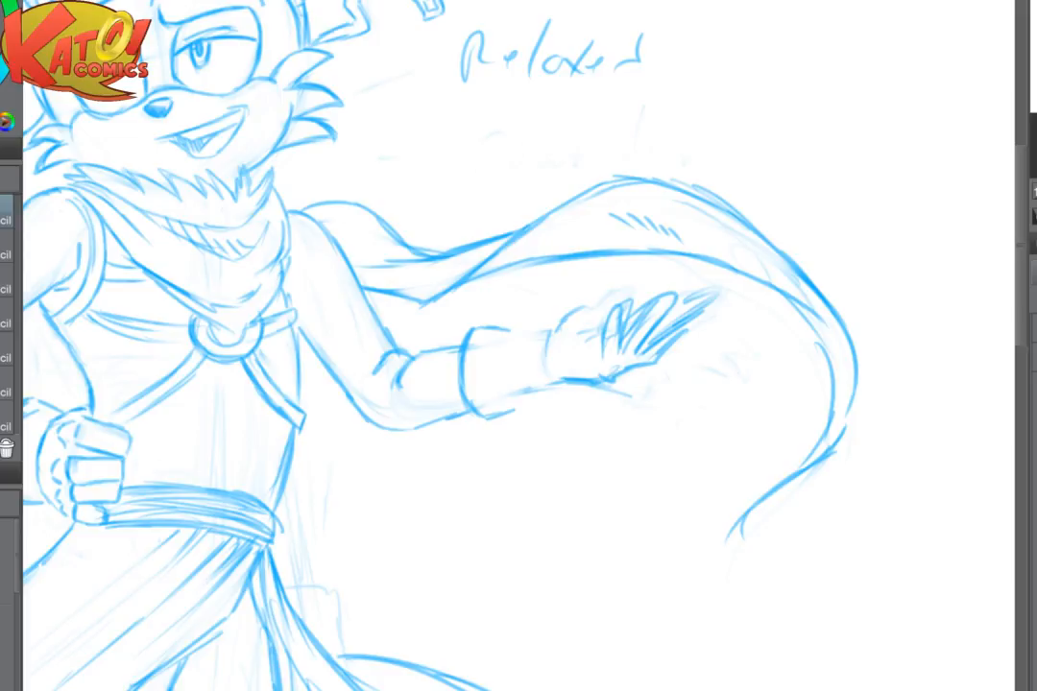
pyautogui.scroll(3, 689, 444)
pyautogui.moveTo(519, 327); pyautogui.dragTo(549, 438)
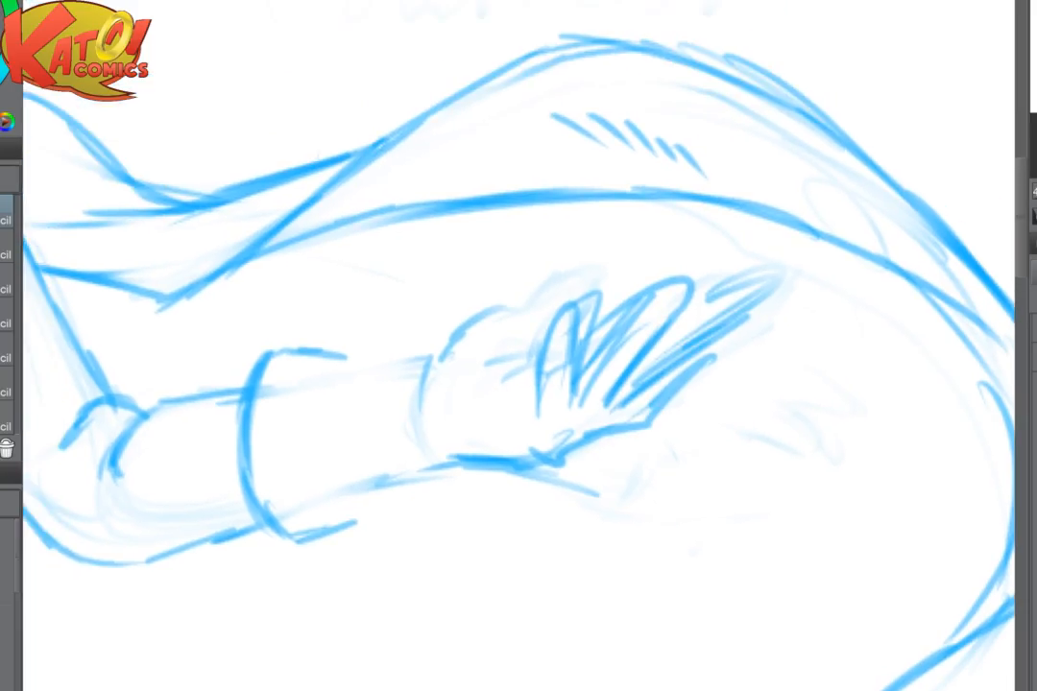
# - Redraw the glove cuff's straight lower edge toward the wrist and erase the old arm and heel lines beside it
pyautogui.moveTo(348, 409)
pyautogui.mouseDown()
pyautogui.moveTo(419, 489)
pyautogui.moveTo(363, 475)
pyautogui.mouseUp()
pyautogui.press('p')
pyautogui.moveTo(353, 524)
pyautogui.mouseDown()
pyautogui.moveTo(428, 488)
pyautogui.moveTo(320, 536)
pyautogui.moveTo(394, 494)
pyautogui.mouseUp()
pyautogui.press('e')
pyautogui.press('p')
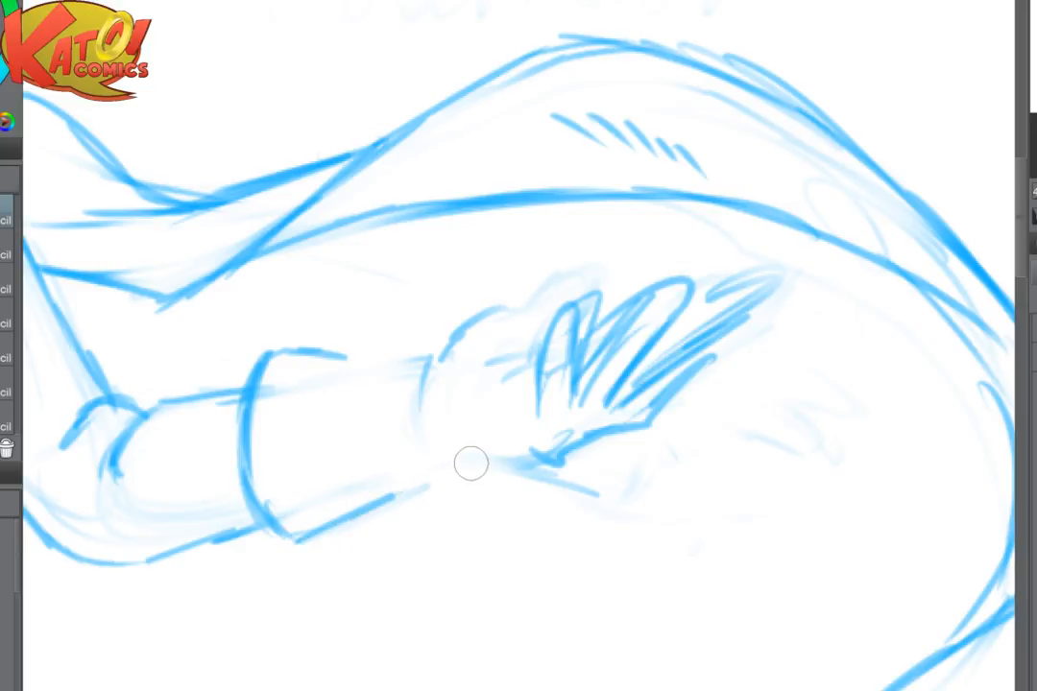
pyautogui.press('e')
# - Draw a curved lower edge for the heel of the outstretched hand and an arched crease above it
pyautogui.scroll(4, 759, 479)
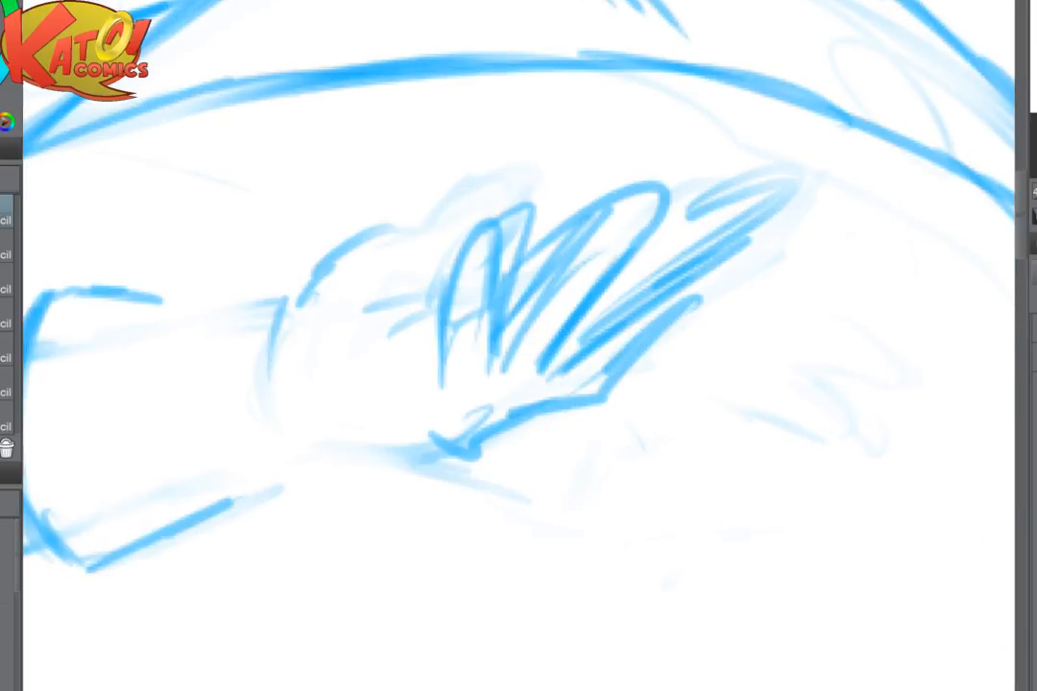
pyautogui.moveTo(433, 513)
pyautogui.mouseDown()
pyautogui.moveTo(483, 459)
pyautogui.moveTo(558, 494)
pyautogui.mouseUp()
pyautogui.press('p')
pyautogui.moveTo(347, 477)
pyautogui.mouseDown()
pyautogui.moveTo(459, 488)
pyautogui.moveTo(514, 477)
pyautogui.mouseUp()
pyautogui.moveTo(477, 394)
pyautogui.mouseDown()
pyautogui.moveTo(424, 388)
pyautogui.moveTo(351, 420)
pyautogui.mouseUp()
# - Lighten the rough wrist, upper palm and finger strokes of the outstretched hand with the eraser
pyautogui.press('e')
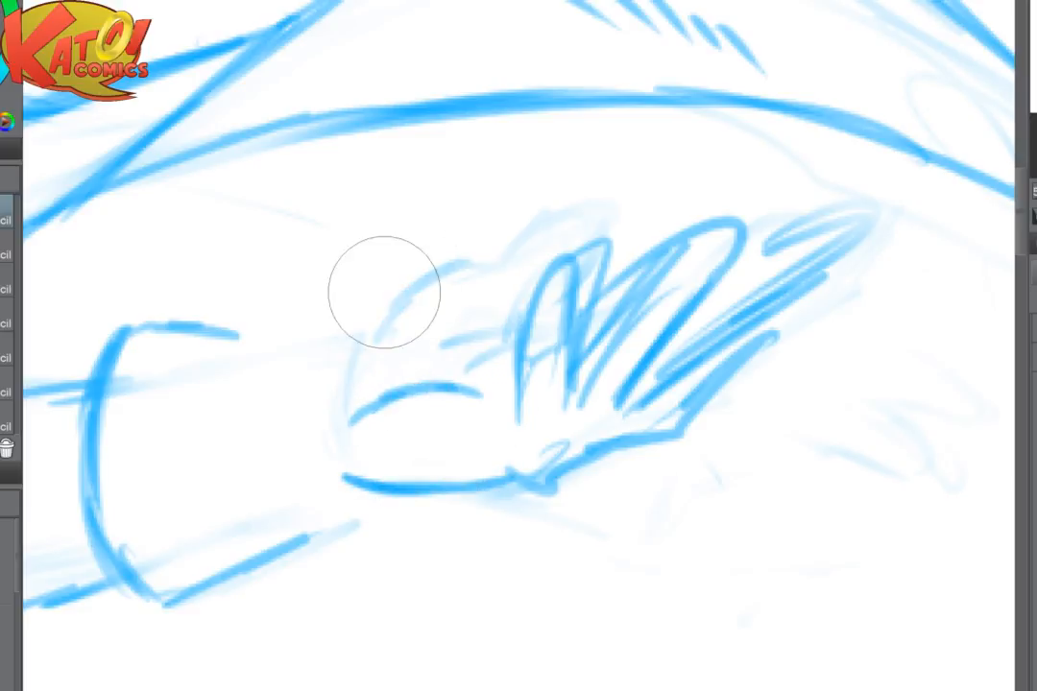
pyautogui.moveTo(384, 292); pyautogui.dragTo(313, 350)
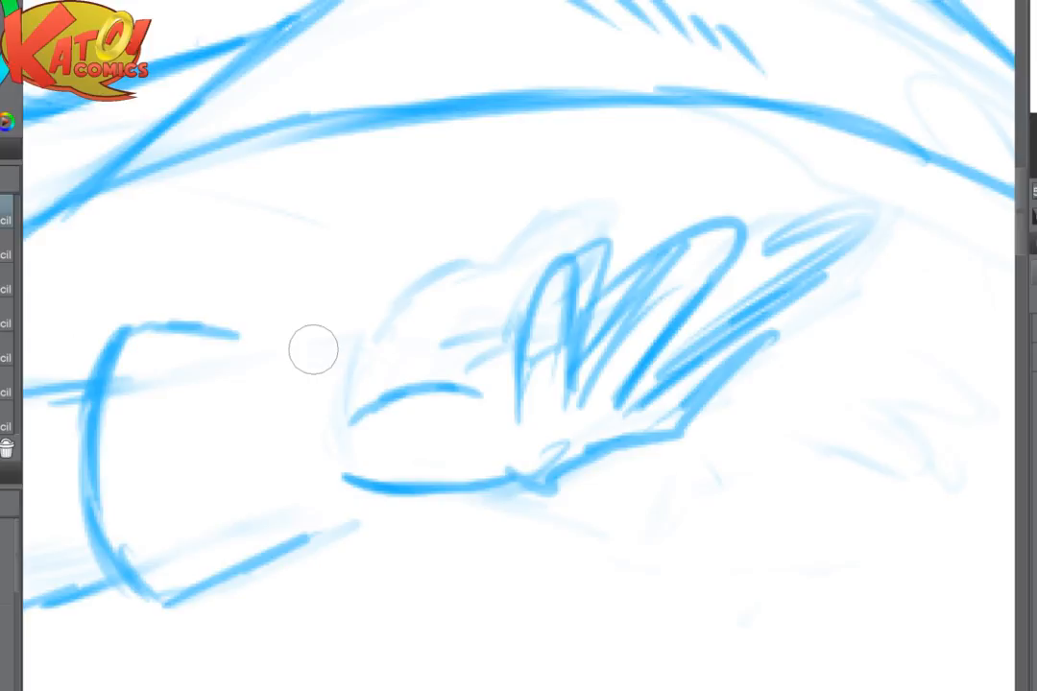
pyautogui.hotkey('ctrl', '+')
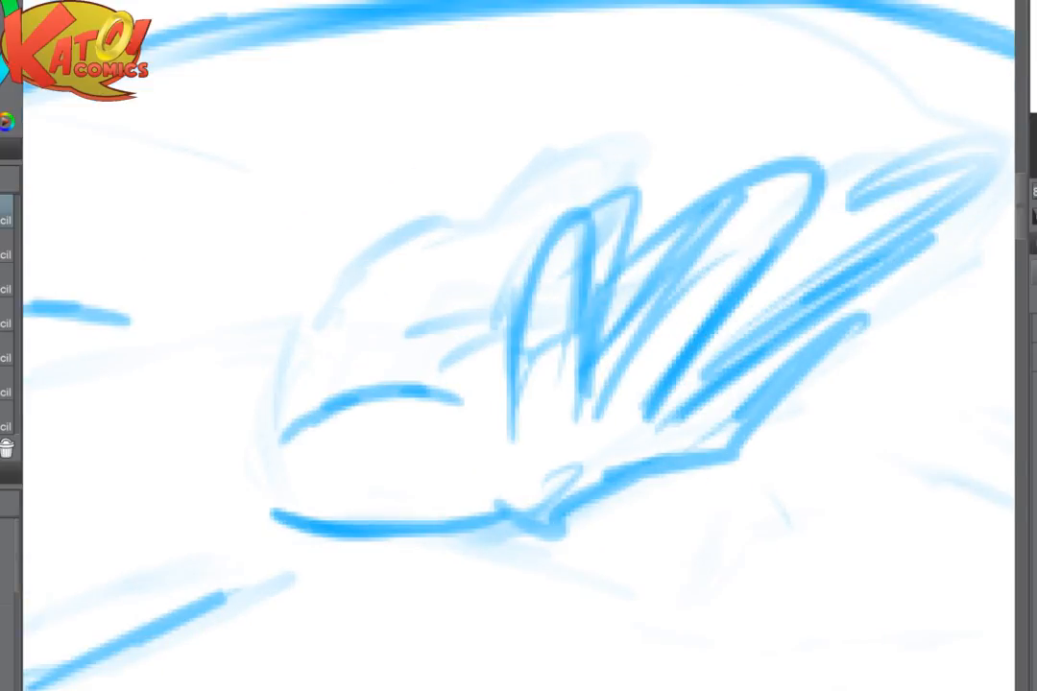
pyautogui.hotkey('ctrl', '+')
pyautogui.moveTo(518, 364); pyautogui.dragTo(234, 513)
pyautogui.moveTo(231, 342)
pyautogui.mouseDown()
pyautogui.moveTo(234, 514)
pyautogui.moveTo(351, 588)
pyautogui.moveTo(617, 533)
pyautogui.mouseUp()
pyautogui.scroll(-2, 687, 403)
pyautogui.scroll(4, 551, 406)
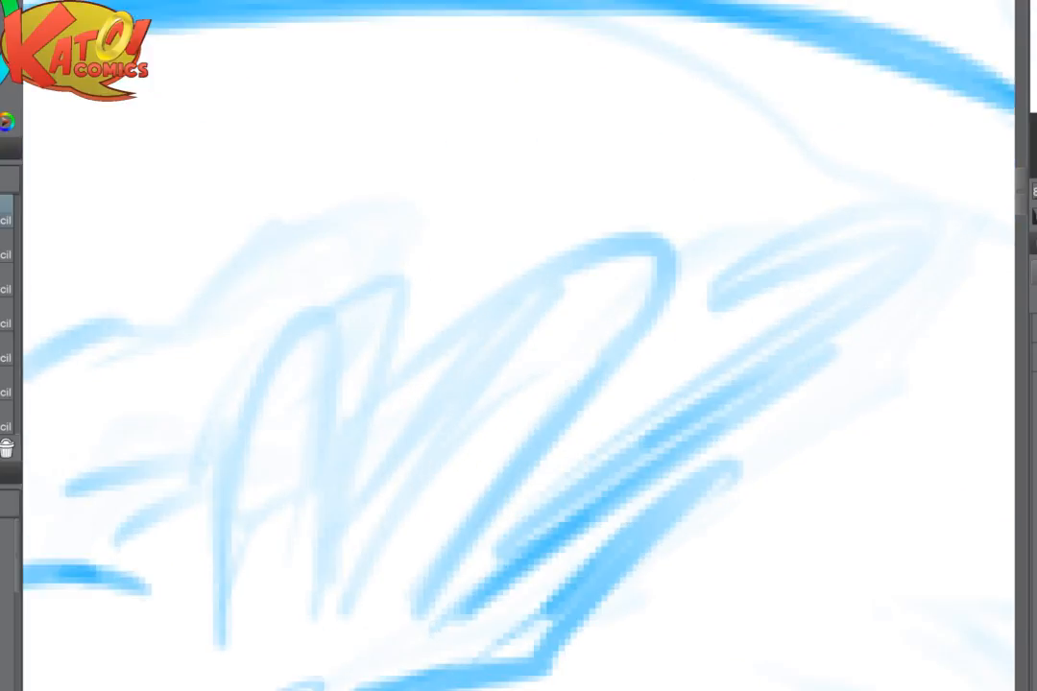
# - Redraw the two fingers nearest the palm as narrow rounded loops, adding a small crease mark at the first finger's base
pyautogui.moveTo(375, 593)
pyautogui.mouseDown()
pyautogui.moveTo(376, 421)
pyautogui.moveTo(331, 319)
pyautogui.moveTo(289, 389)
pyautogui.moveTo(254, 606)
pyautogui.mouseUp()
pyautogui.moveTo(292, 378); pyautogui.dragTo(495, 272)
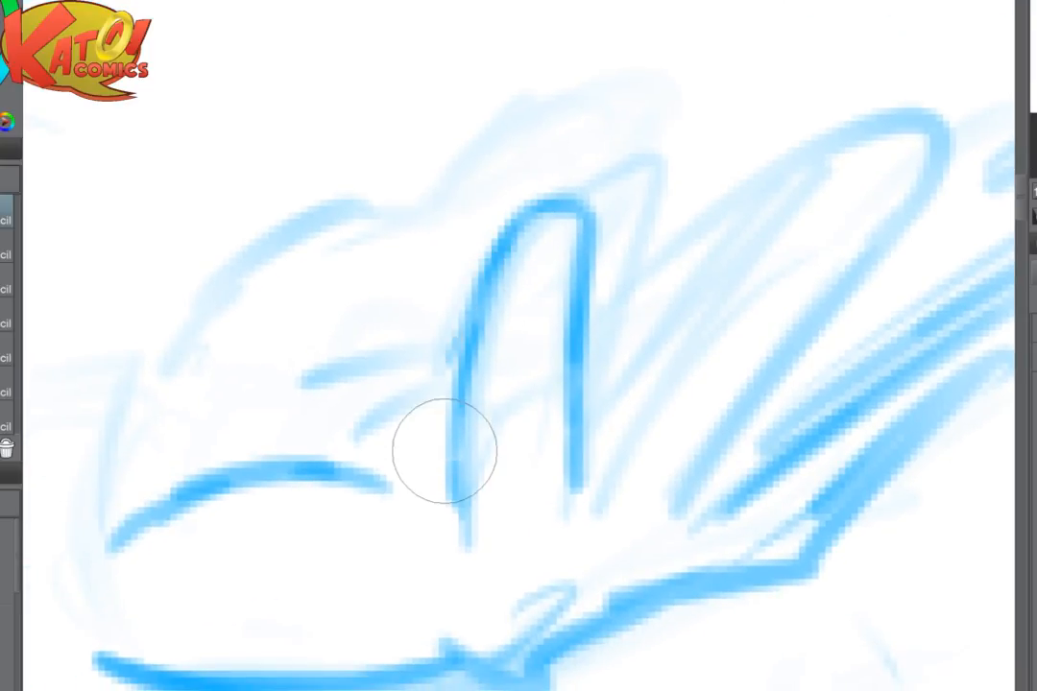
pyautogui.moveTo(455, 492)
pyautogui.mouseDown()
pyautogui.moveTo(424, 536)
pyautogui.moveTo(410, 497)
pyautogui.moveTo(85, 516)
pyautogui.moveTo(54, 536)
pyautogui.mouseUp()
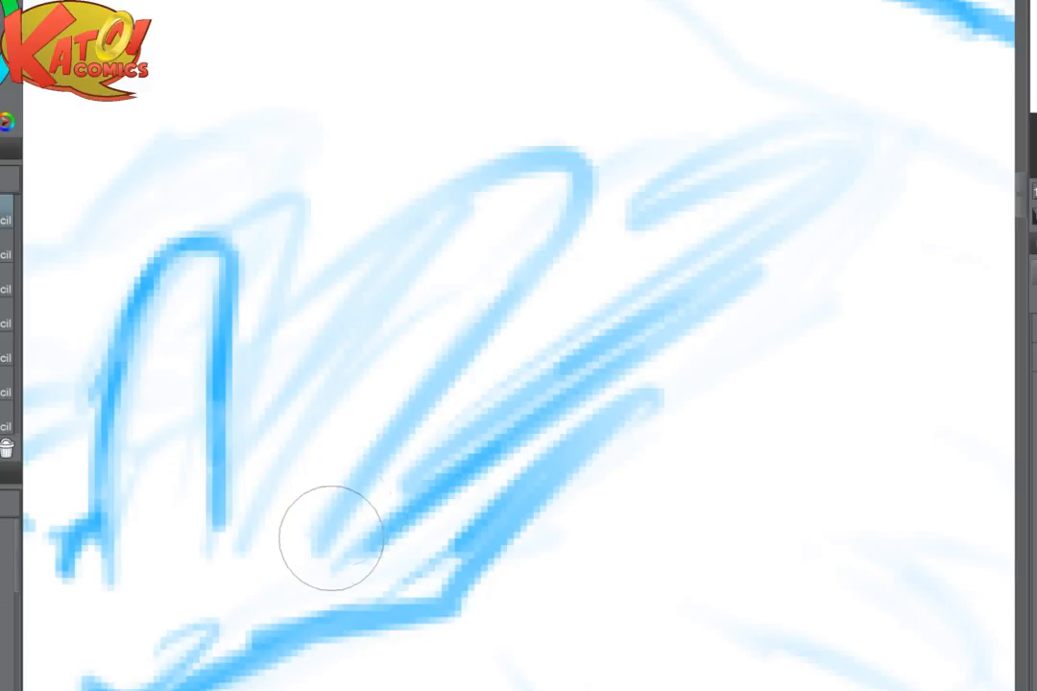
pyautogui.moveTo(331, 538)
pyautogui.mouseDown()
pyautogui.moveTo(426, 389)
pyautogui.moveTo(579, 217)
pyautogui.moveTo(465, 202)
pyautogui.moveTo(474, 196)
pyautogui.moveTo(370, 266)
pyautogui.moveTo(271, 430)
pyautogui.moveTo(263, 468)
pyautogui.mouseUp()
pyautogui.hotkey('ctrl', '-')
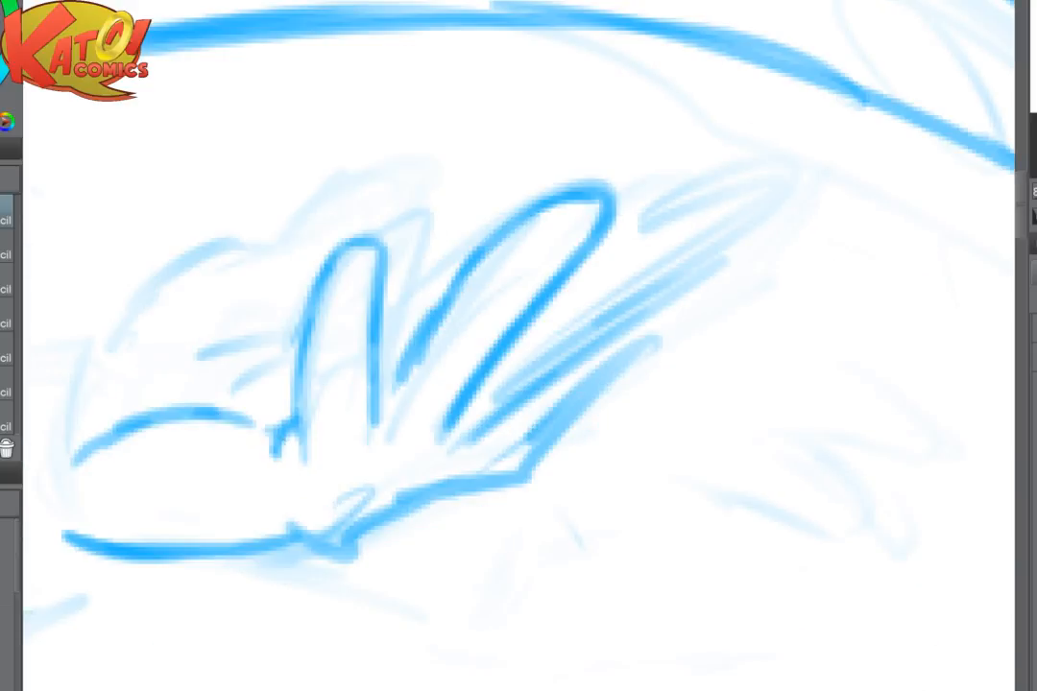
pyautogui.scroll(-4, 672, 376)
pyautogui.moveTo(576, 365); pyautogui.dragTo(649, 402)
pyautogui.scroll(3, 629, 393)
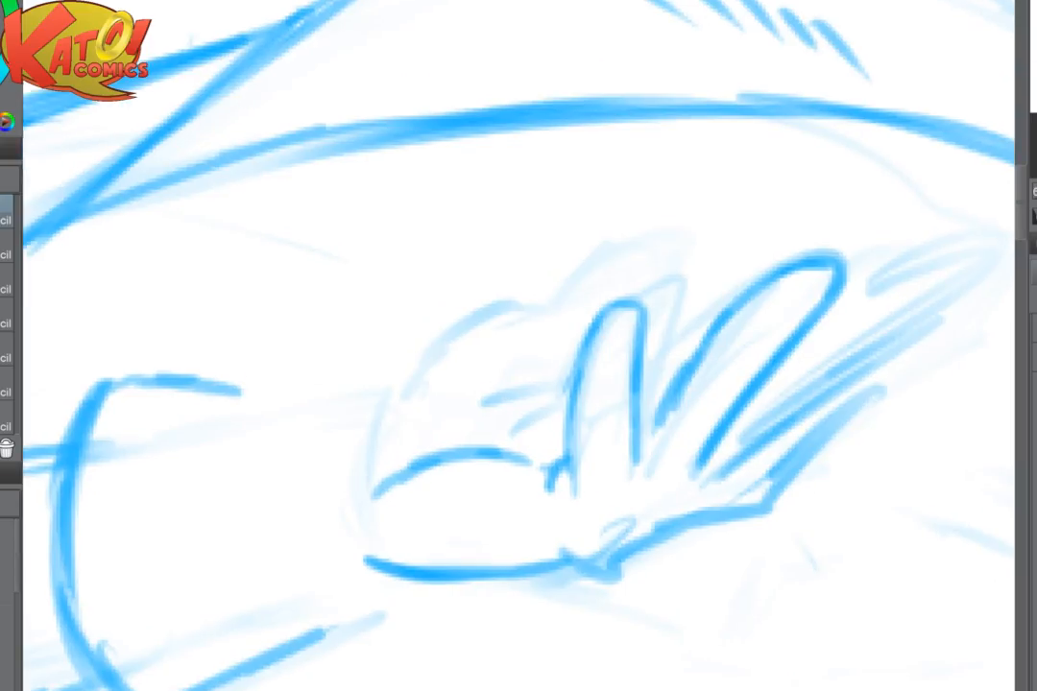
# - Redraw the arched palm crease and the hand's upper outline, with a small rounded bump at the wrist
pyautogui.moveTo(435, 460)
pyautogui.mouseDown()
pyautogui.moveTo(397, 481)
pyautogui.moveTo(452, 442)
pyautogui.mouseUp()
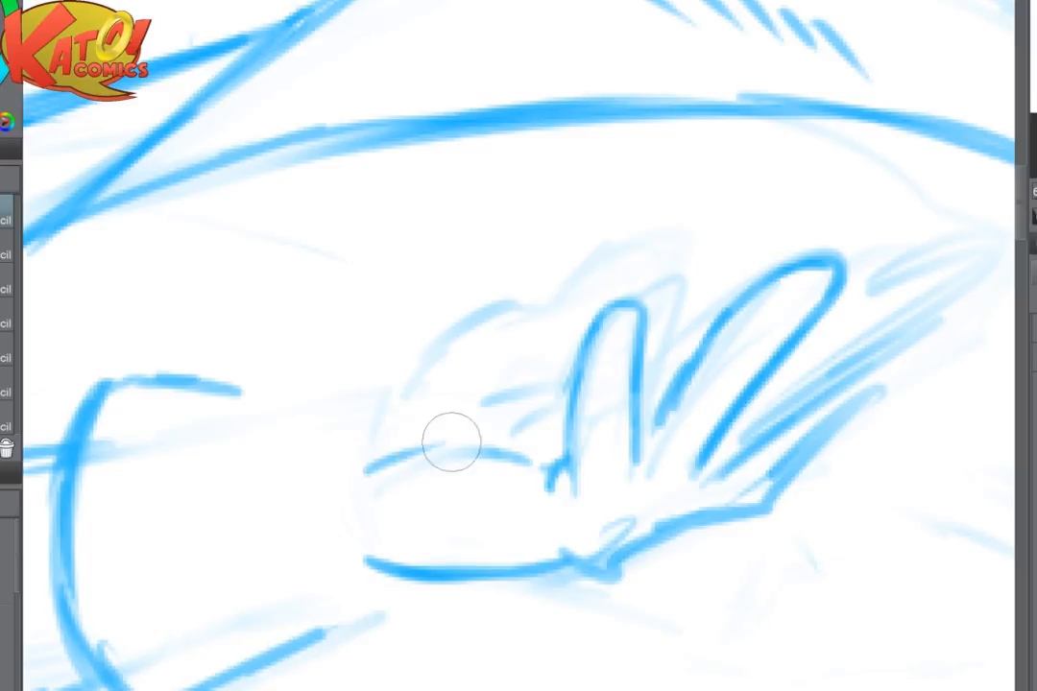
pyautogui.moveTo(427, 330); pyautogui.dragTo(504, 306)
pyautogui.moveTo(414, 351)
pyautogui.mouseDown()
pyautogui.moveTo(395, 382)
pyautogui.moveTo(359, 400)
pyautogui.moveTo(351, 434)
pyautogui.mouseUp()
pyautogui.moveTo(375, 392); pyautogui.dragTo(357, 451)
pyautogui.moveTo(408, 379); pyautogui.dragTo(395, 413)
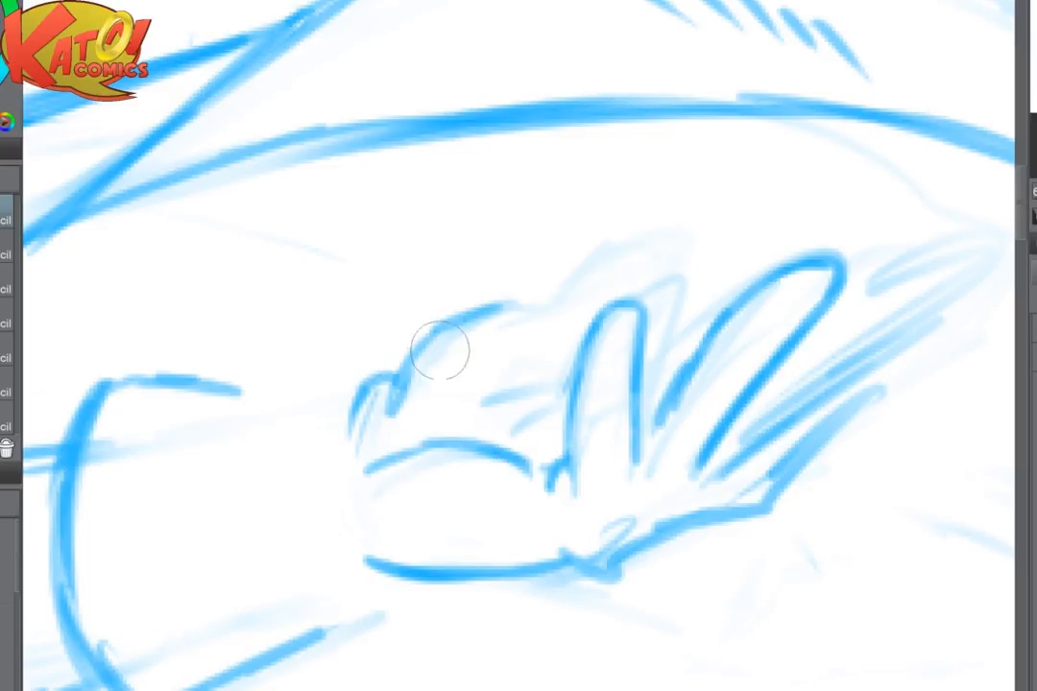
pyautogui.moveTo(443, 350); pyautogui.dragTo(322, 377)
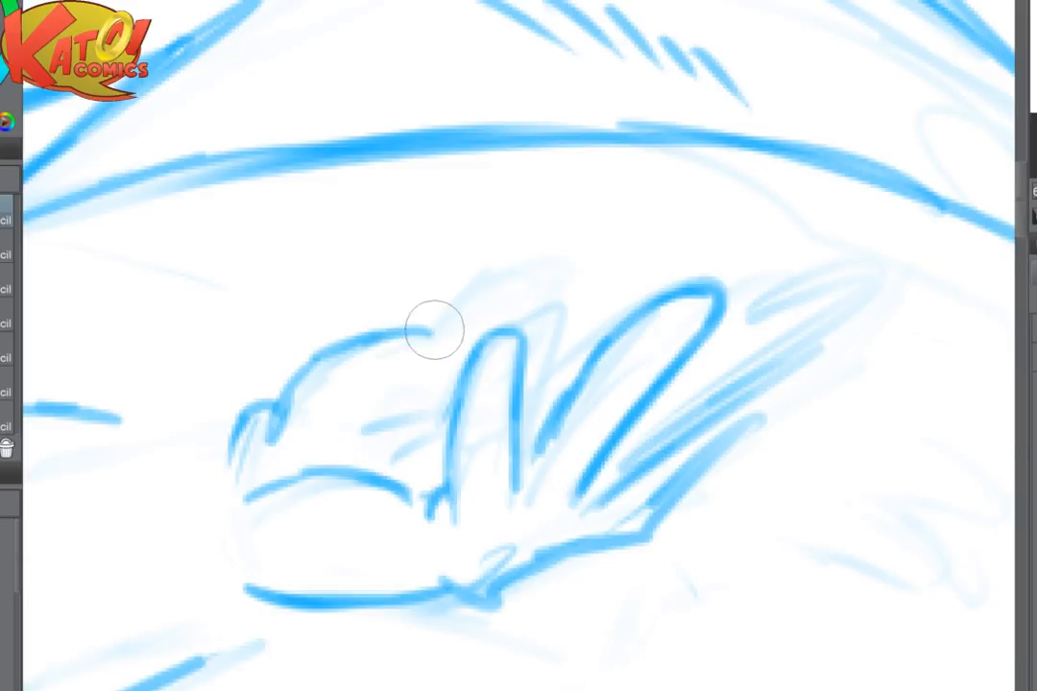
# - Try to outline a rounded fingertip rising from the hand's upper edge, behind the first upright finger
pyautogui.moveTo(433, 329)
pyautogui.mouseDown()
pyautogui.moveTo(435, 308)
pyautogui.moveTo(491, 251)
pyautogui.mouseUp()
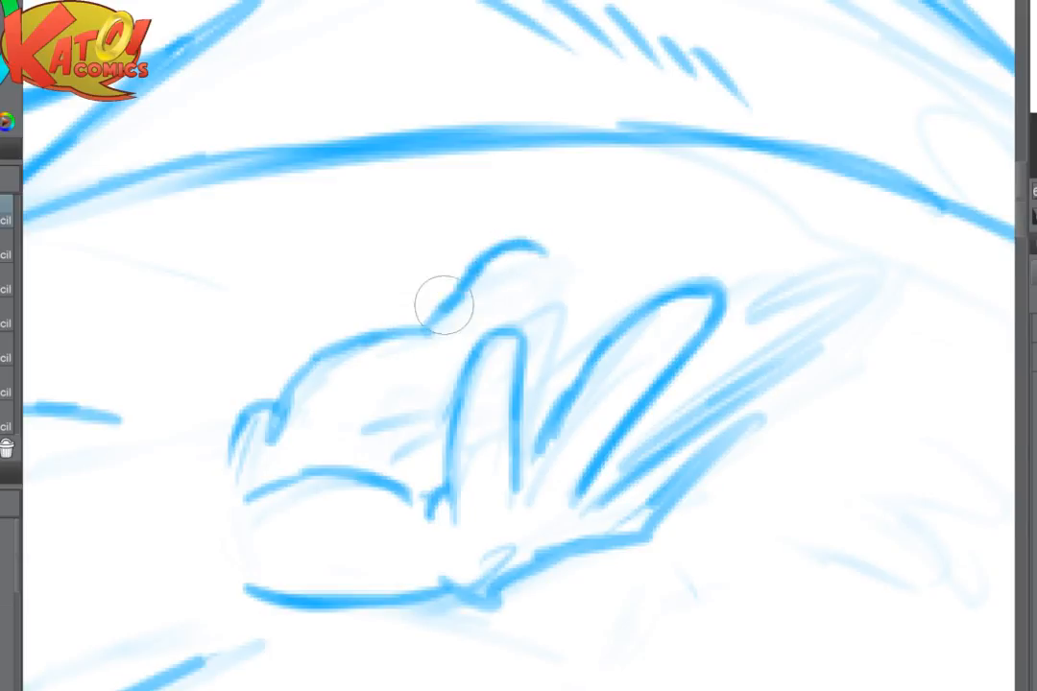
pyautogui.moveTo(439, 300)
pyautogui.mouseDown()
pyautogui.moveTo(562, 277)
pyautogui.moveTo(543, 305)
pyautogui.mouseUp()
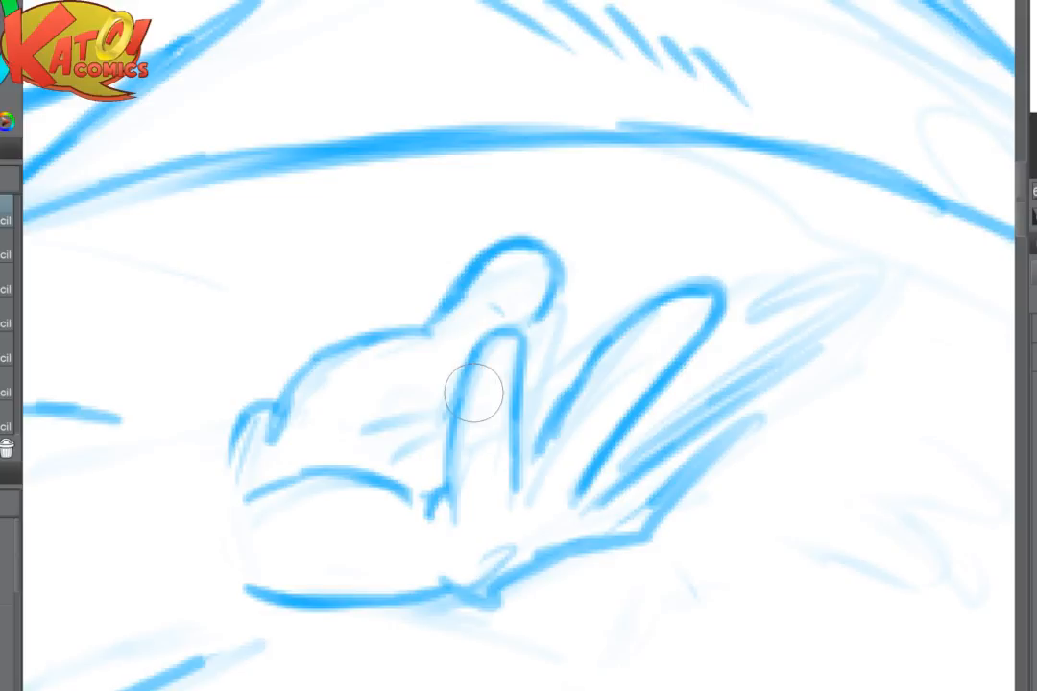
pyautogui.press('e')
pyautogui.moveTo(528, 250)
pyautogui.mouseDown()
pyautogui.moveTo(391, 354)
pyautogui.moveTo(449, 324)
pyautogui.moveTo(450, 291)
pyautogui.moveTo(523, 248)
pyautogui.moveTo(552, 301)
pyautogui.mouseUp()
pyautogui.press('p')
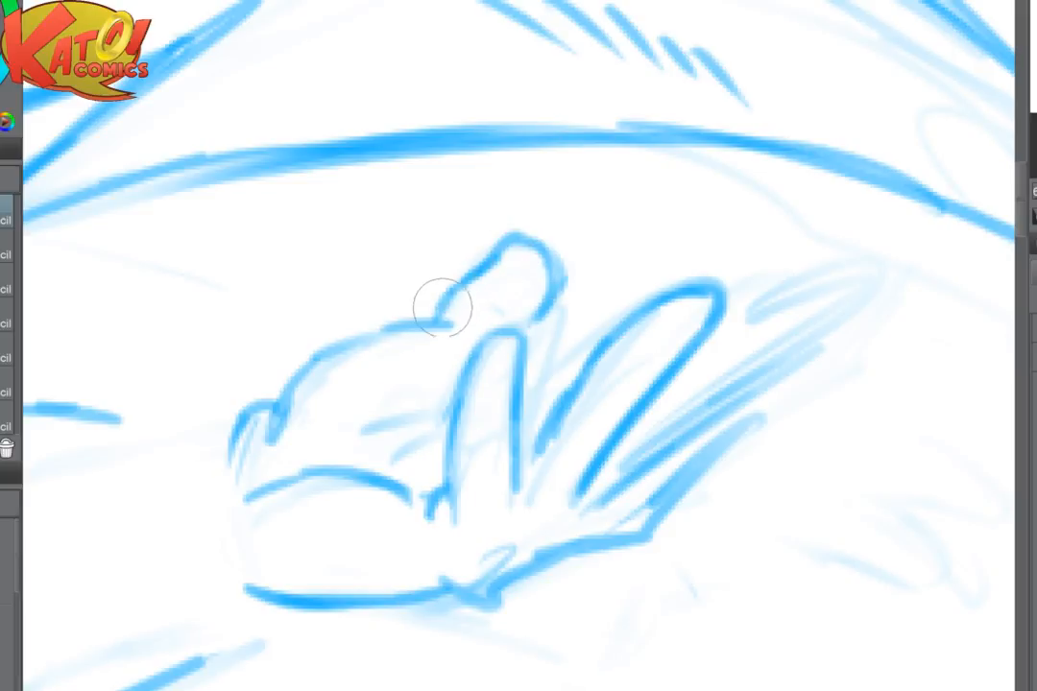
pyautogui.moveTo(415, 326); pyautogui.dragTo(310, 371)
pyautogui.press('e')
pyautogui.moveTo(475, 261)
pyautogui.mouseDown()
pyautogui.moveTo(444, 308)
pyautogui.moveTo(561, 269)
pyautogui.moveTo(571, 245)
pyautogui.mouseUp()
# - Lighten the outermost finger's rough strokes and redraw the lower sides of the finger beside it
pyautogui.press('p')
pyautogui.moveTo(574, 331)
pyautogui.mouseDown()
pyautogui.moveTo(546, 320)
pyautogui.moveTo(537, 364)
pyautogui.moveTo(293, 385)
pyautogui.moveTo(446, 528)
pyautogui.moveTo(394, 492)
pyautogui.mouseUp()
pyautogui.press('e')
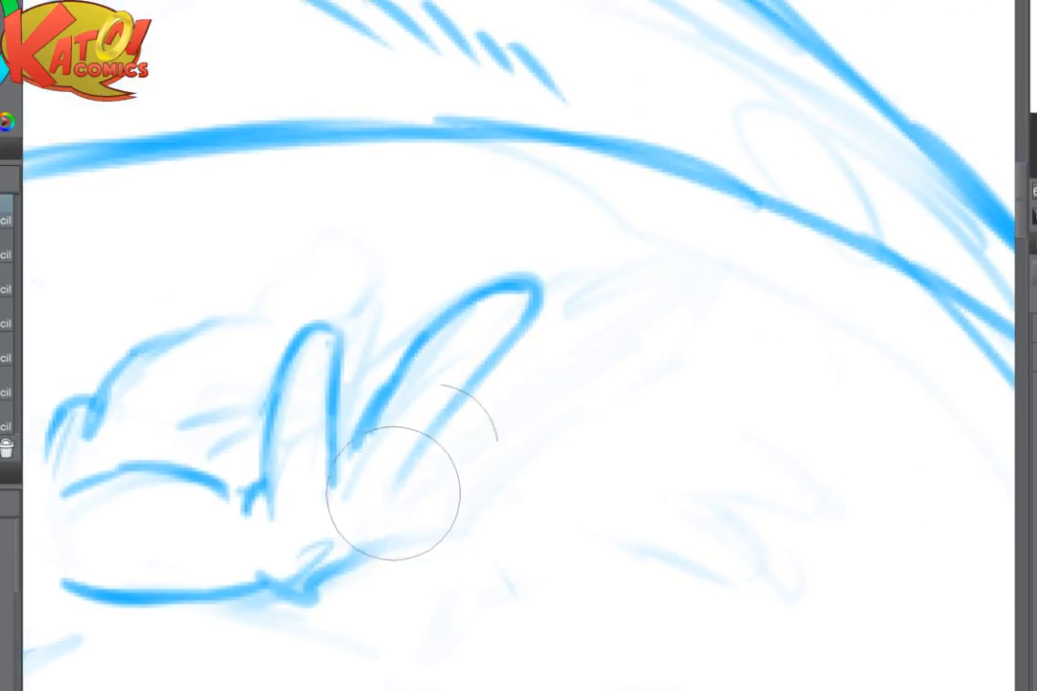
pyautogui.press('p')
pyautogui.moveTo(362, 442); pyautogui.dragTo(355, 450)
pyautogui.moveTo(454, 415); pyautogui.dragTo(413, 488)
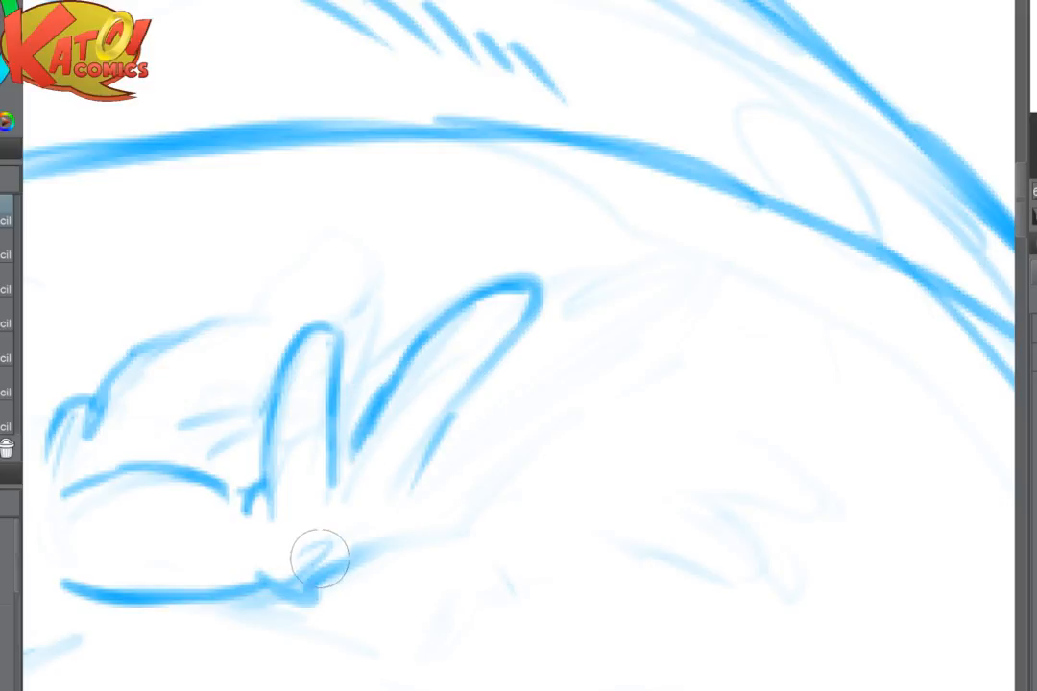
# - Erase the dark edge beneath the fingers and redraw it as a wavy knuckle line
pyautogui.press('e')
pyautogui.moveTo(340, 581)
pyautogui.mouseDown()
pyautogui.moveTo(260, 604)
pyautogui.moveTo(324, 558)
pyautogui.moveTo(397, 555)
pyautogui.moveTo(423, 529)
pyautogui.moveTo(440, 543)
pyautogui.mouseUp()
pyautogui.press('p')
pyautogui.press('e')
pyautogui.press('p')
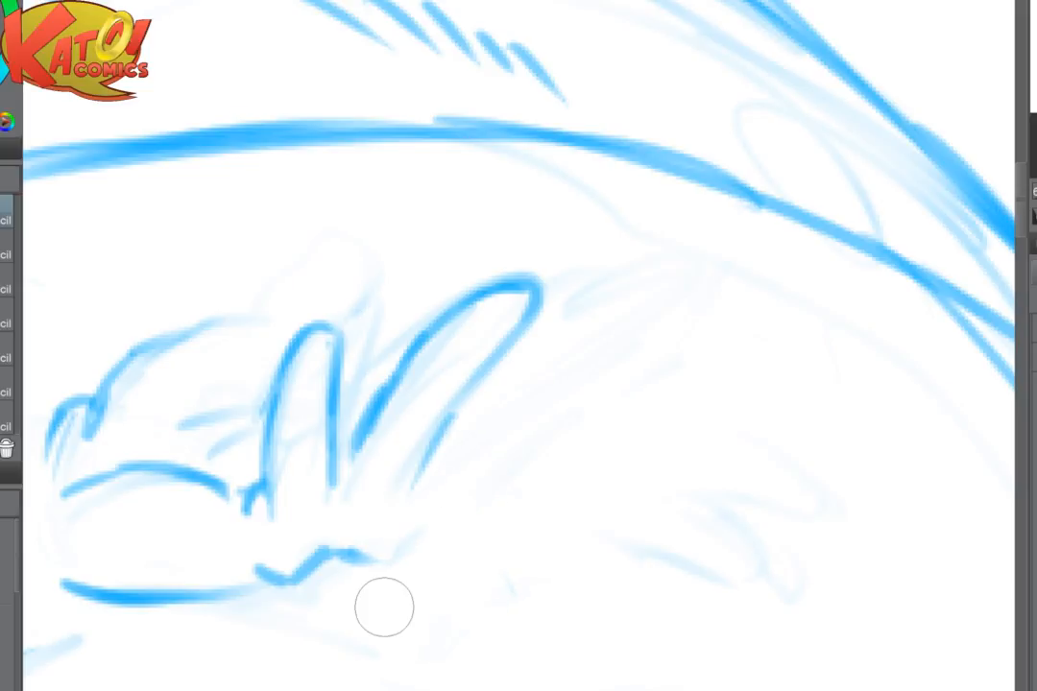
pyautogui.moveTo(353, 554)
pyautogui.mouseDown()
pyautogui.moveTo(384, 558)
pyautogui.moveTo(528, 488)
pyautogui.mouseUp()
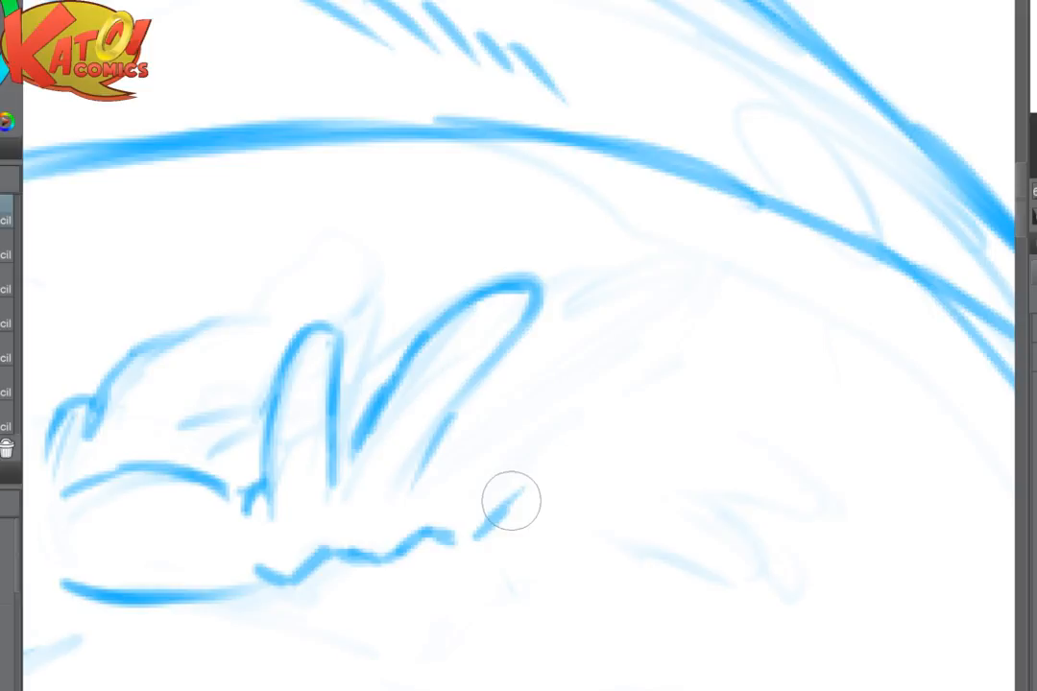
pyautogui.press('e')
pyautogui.moveTo(437, 583); pyautogui.dragTo(586, 452)
# - Check the hand in a mirrored view and redraw the outermost finger as a long, slanted rounded loop
pyautogui.press('h')
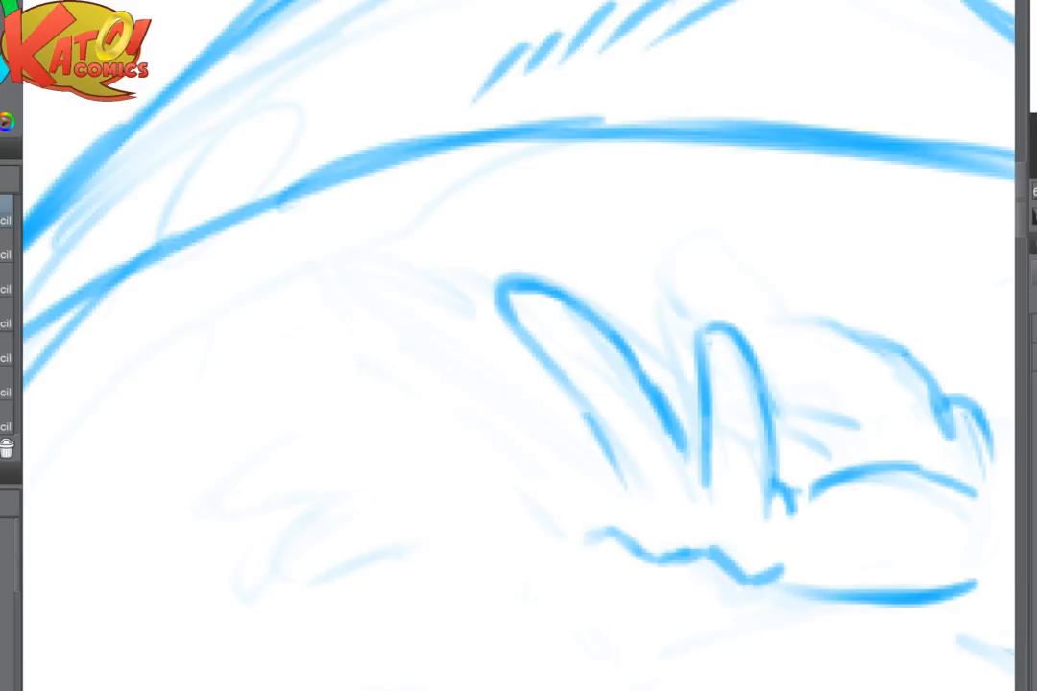
pyautogui.press('h')
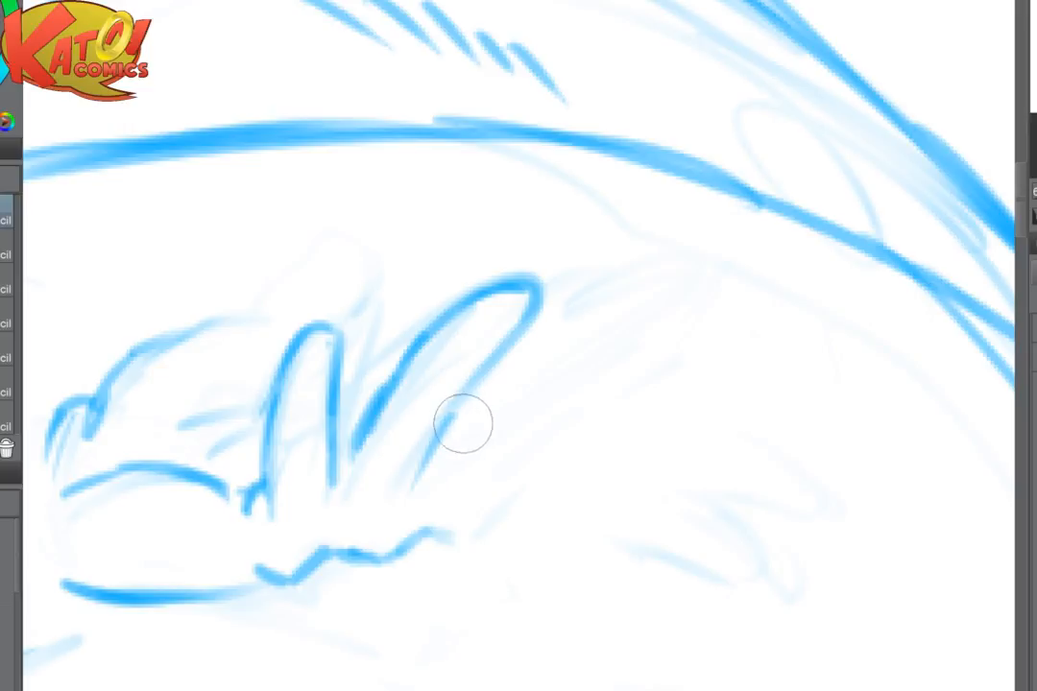
pyautogui.moveTo(468, 532)
pyautogui.mouseDown()
pyautogui.moveTo(534, 471)
pyautogui.moveTo(575, 413)
pyautogui.mouseUp()
pyautogui.moveTo(424, 461)
pyautogui.mouseDown()
pyautogui.moveTo(650, 336)
pyautogui.moveTo(665, 359)
pyautogui.moveTo(521, 435)
pyautogui.moveTo(504, 505)
pyautogui.mouseUp()
pyautogui.moveTo(431, 520)
pyautogui.mouseDown()
pyautogui.moveTo(519, 483)
pyautogui.moveTo(548, 439)
pyautogui.moveTo(658, 359)
pyautogui.moveTo(614, 343)
pyautogui.moveTo(445, 450)
pyautogui.mouseUp()
pyautogui.press('e')
pyautogui.moveTo(459, 514)
pyautogui.mouseDown()
pyautogui.moveTo(408, 547)
pyautogui.moveTo(443, 532)
pyautogui.moveTo(467, 541)
pyautogui.moveTo(477, 527)
pyautogui.moveTo(370, 520)
pyautogui.moveTo(461, 541)
pyautogui.moveTo(474, 556)
pyautogui.moveTo(483, 459)
pyautogui.mouseUp()
pyautogui.press('p')
pyautogui.press('e')
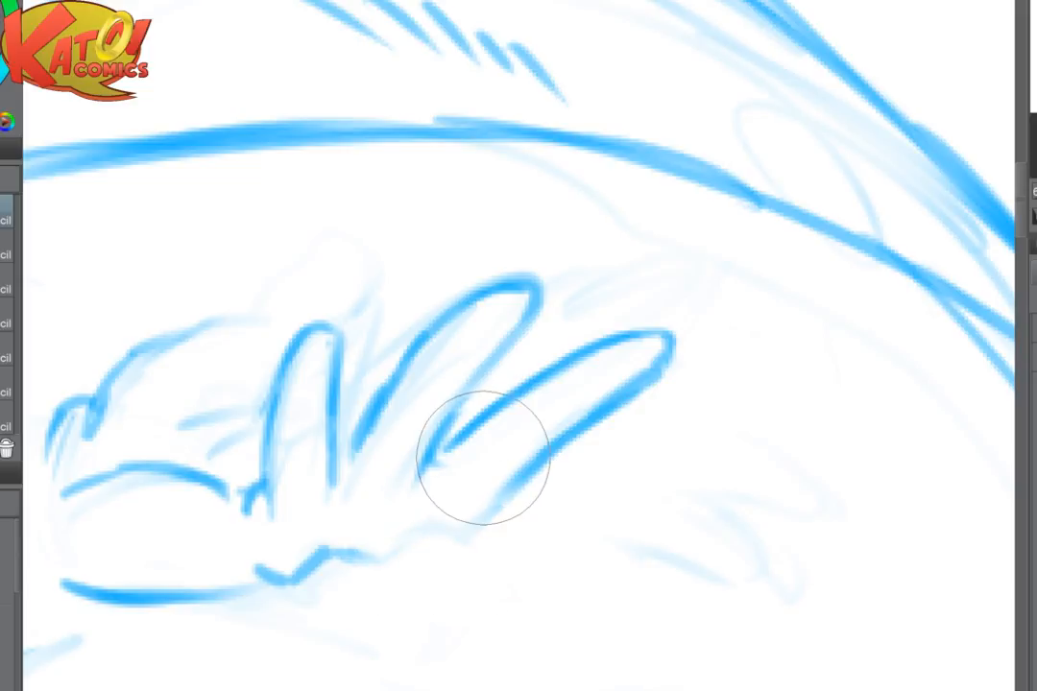
# - Join the wavy knuckle line to the outermost finger and redraw the heel's lower edge to meet it smoothly
pyautogui.press('p')
pyautogui.moveTo(366, 558)
pyautogui.mouseDown()
pyautogui.moveTo(446, 540)
pyautogui.moveTo(528, 473)
pyautogui.mouseUp()
pyautogui.moveTo(449, 459); pyautogui.dragTo(677, 383)
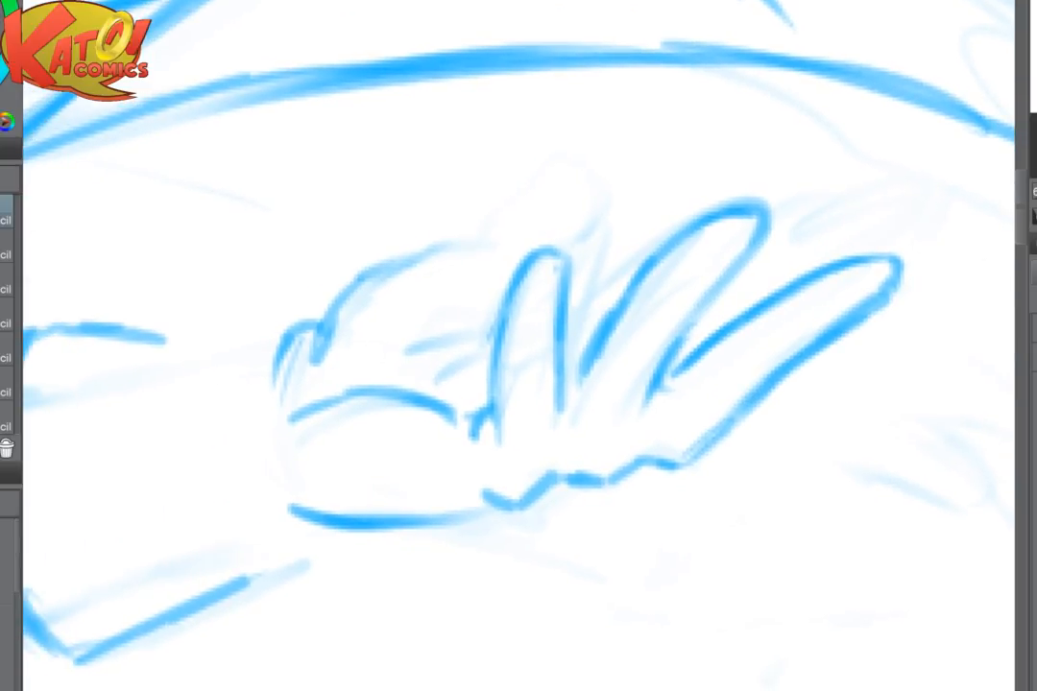
pyautogui.press('e')
pyautogui.moveTo(453, 549); pyautogui.dragTo(430, 539)
pyautogui.moveTo(375, 420); pyautogui.dragTo(468, 414)
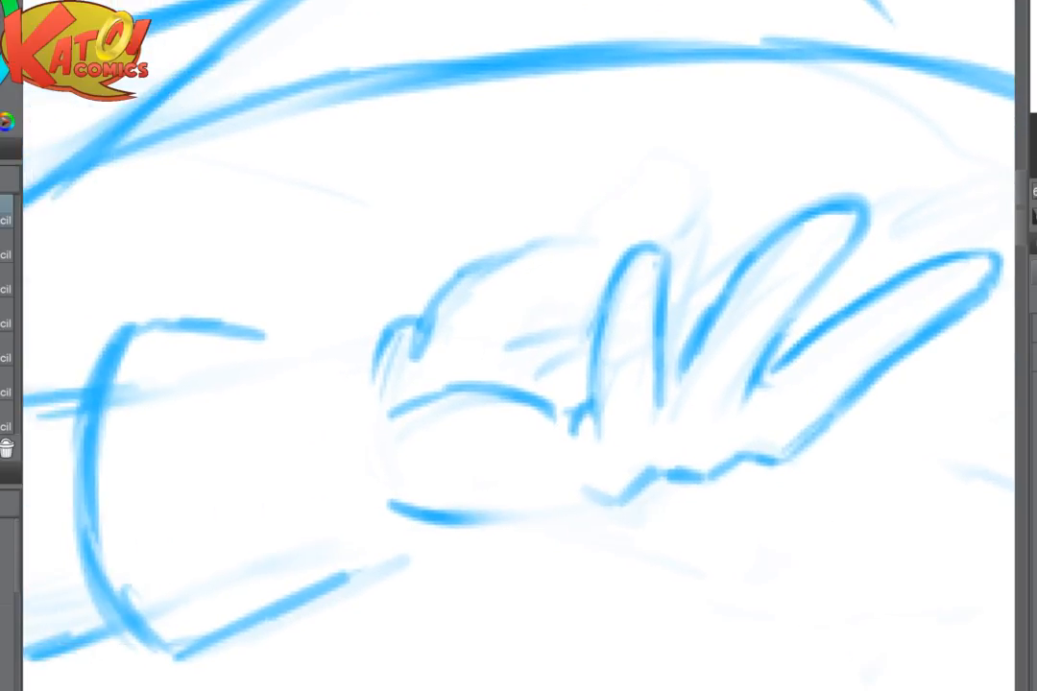
pyautogui.moveTo(581, 501)
pyautogui.mouseDown()
pyautogui.moveTo(427, 520)
pyautogui.moveTo(382, 489)
pyautogui.mouseUp()
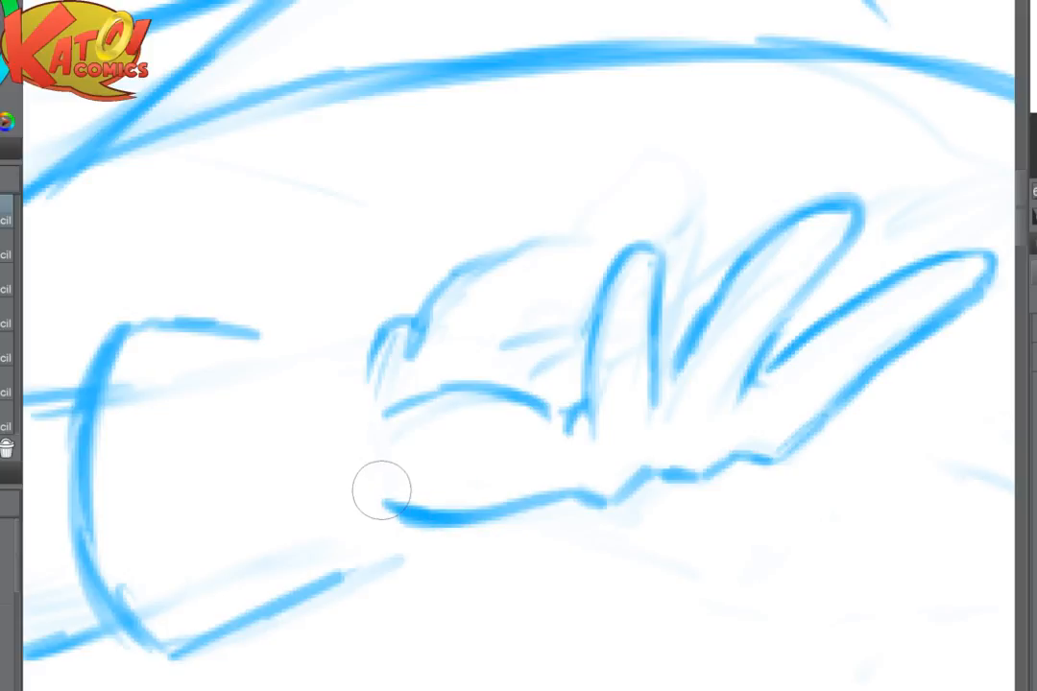
# - Darken the tip and inner edge of the finger beside the outermost one, down to where the two fingers meet
pyautogui.scroll(-3, 811, 592)
pyautogui.scroll(-4, 730, 436)
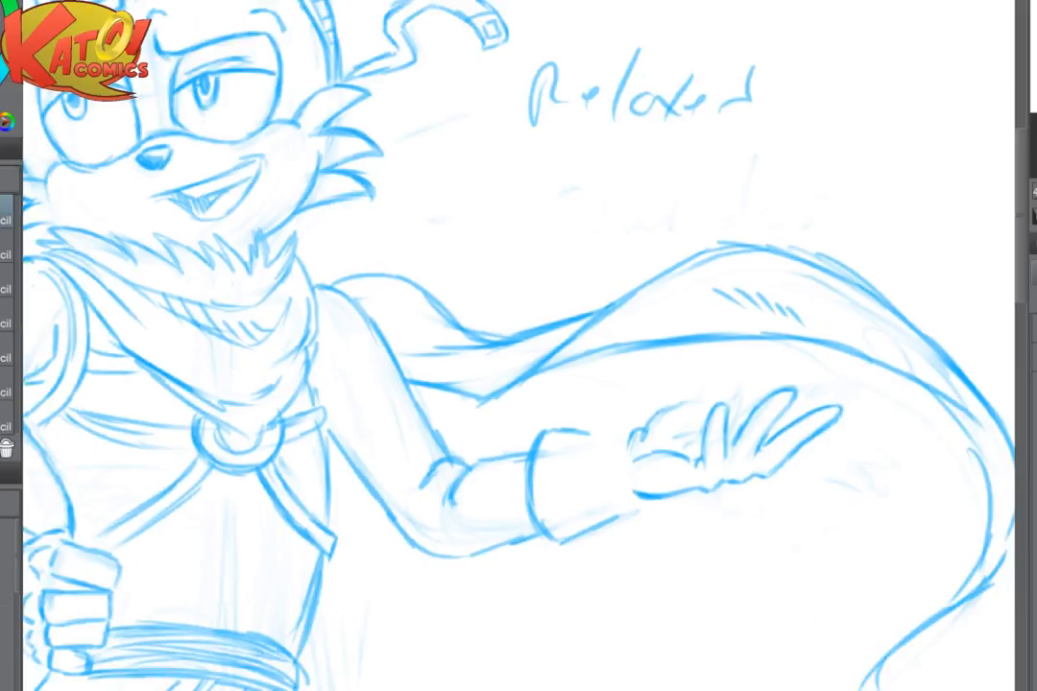
pyautogui.scroll(6, 711, 432)
pyautogui.moveTo(874, 327); pyautogui.dragTo(760, 339)
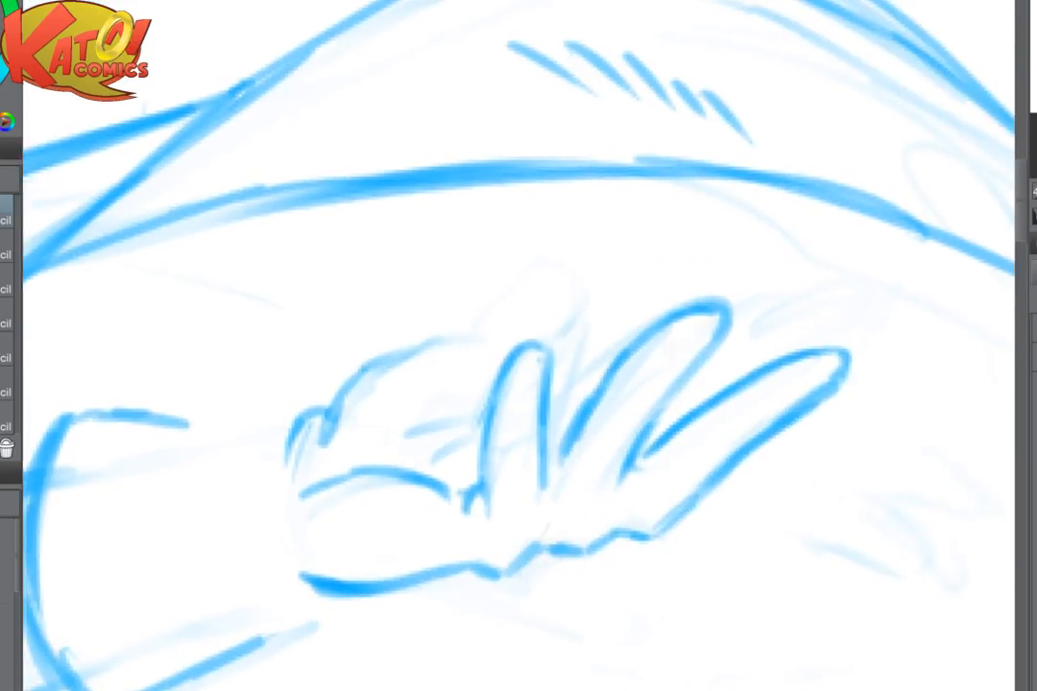
pyautogui.scroll(2, 760, 339)
pyautogui.moveTo(585, 373)
pyautogui.mouseDown()
pyautogui.moveTo(525, 456)
pyautogui.moveTo(500, 519)
pyautogui.mouseUp()
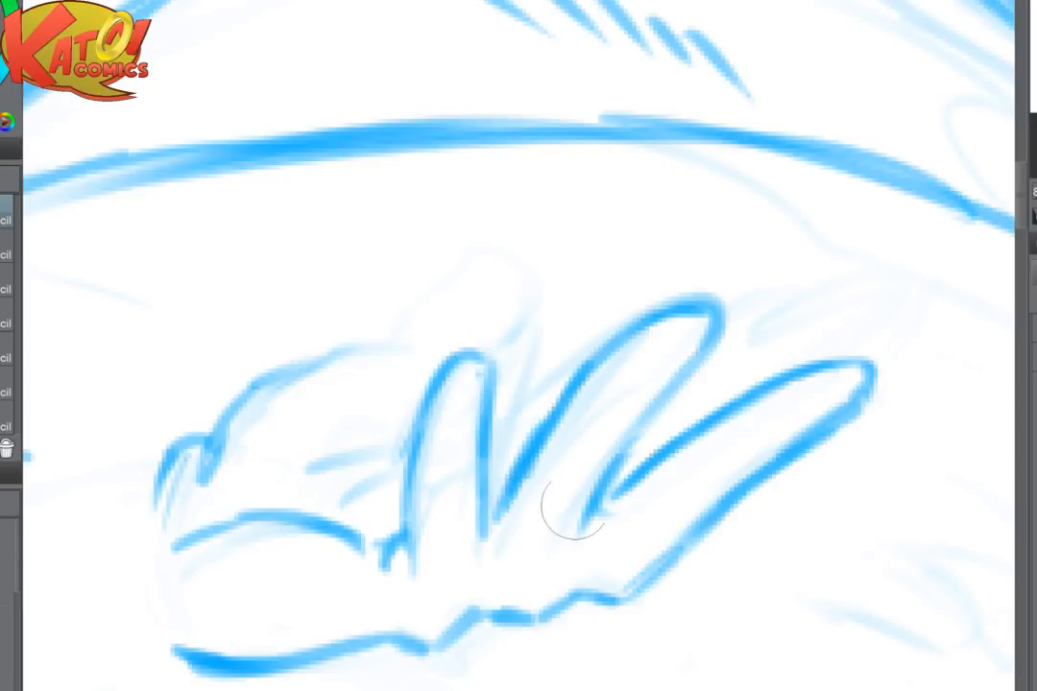
pyautogui.moveTo(630, 425); pyautogui.dragTo(606, 516)
pyautogui.moveTo(631, 426); pyautogui.dragTo(605, 517)
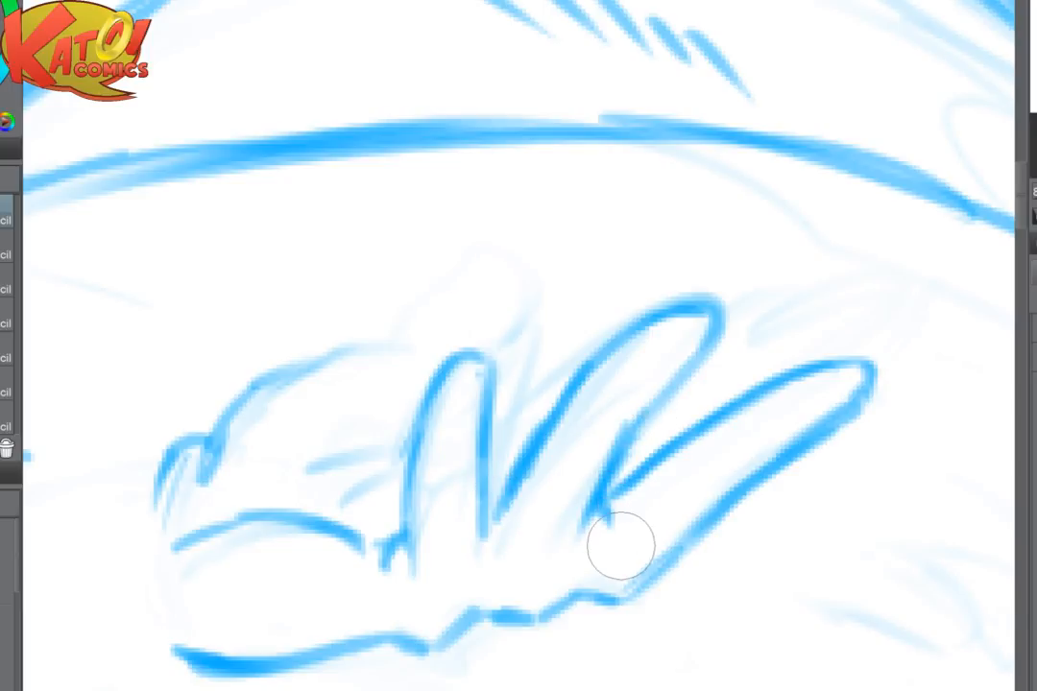
pyautogui.moveTo(637, 428)
pyautogui.mouseDown()
pyautogui.moveTo(711, 335)
pyautogui.moveTo(630, 265)
pyautogui.mouseUp()
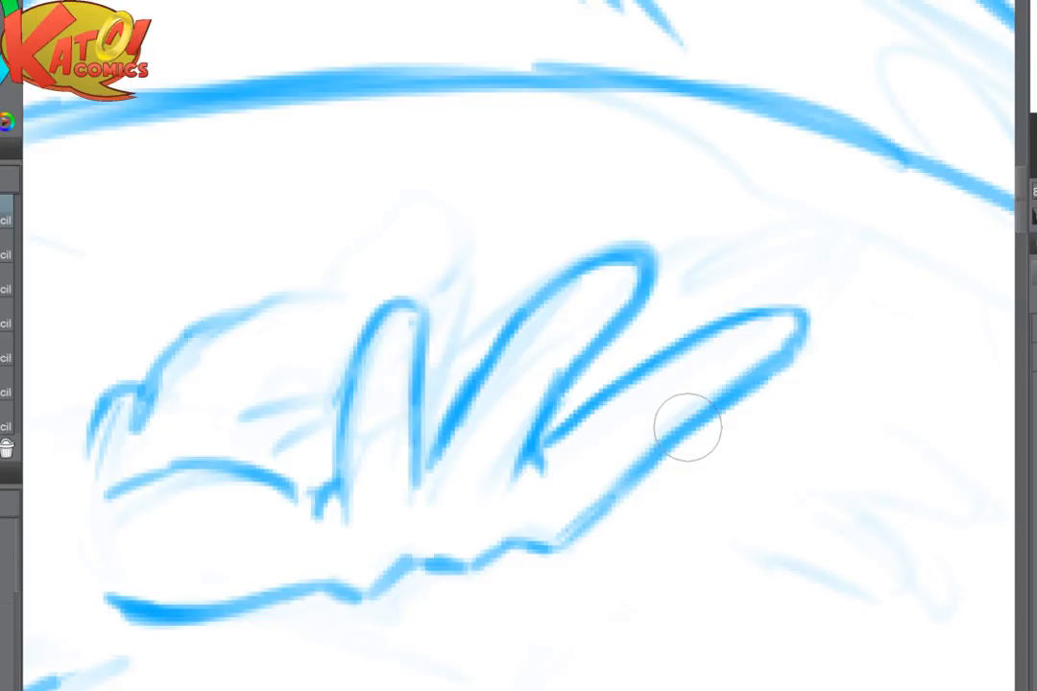
# - Examine the outstretched hand from a distance, in both the normal and mirrored views
pyautogui.scroll(-7, 688, 527)
pyautogui.moveTo(684, 545); pyautogui.dragTo(725, 401)
pyautogui.scroll(1, 680, 413)
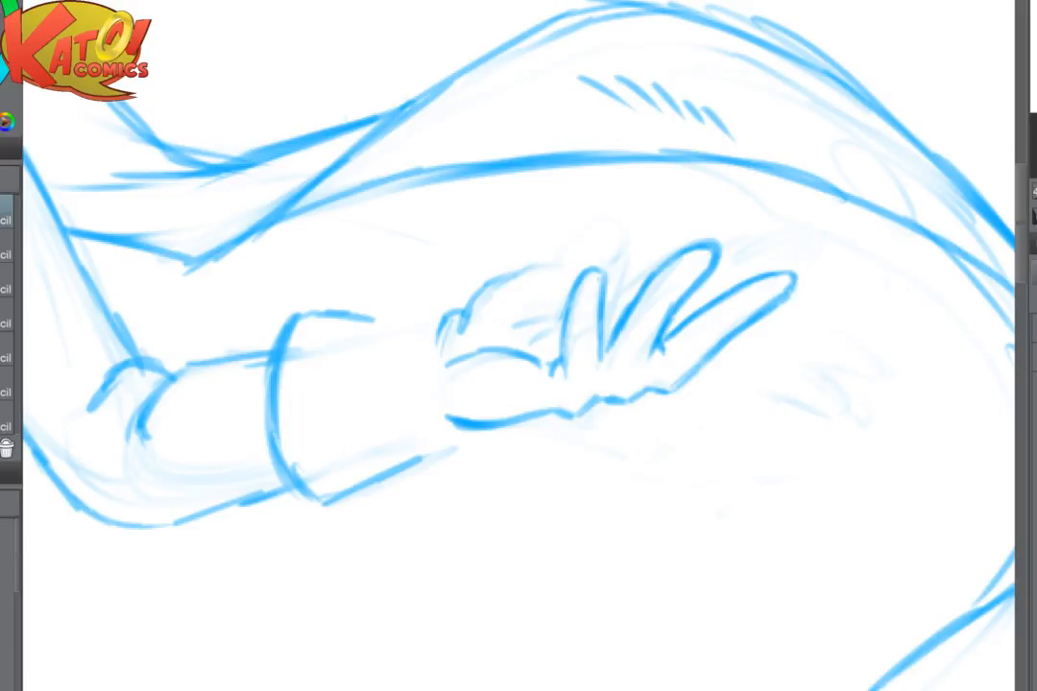
pyautogui.press('h')
pyautogui.scroll(2, 788, 351)
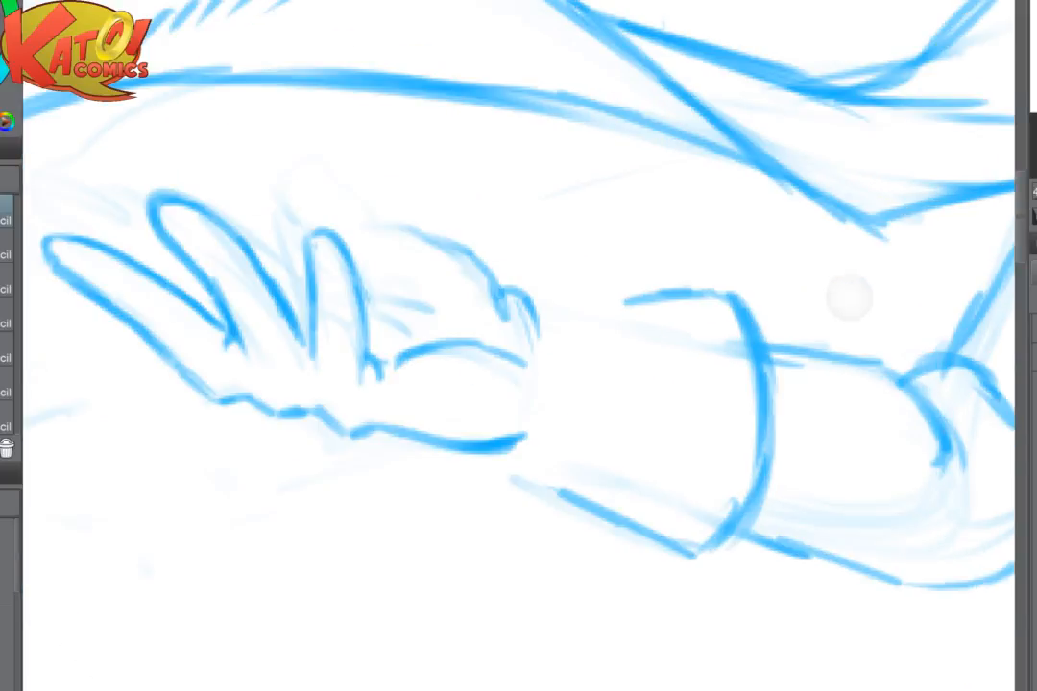
pyautogui.moveTo(326, 192); pyautogui.dragTo(560, 391)
pyautogui.scroll(2, 545, 389)
pyautogui.moveTo(543, 432); pyautogui.dragTo(639, 299)
# - Try a short stroke off the outermost finger's lower edge near its base and rub it out
pyautogui.moveTo(427, 506); pyautogui.dragTo(353, 495)
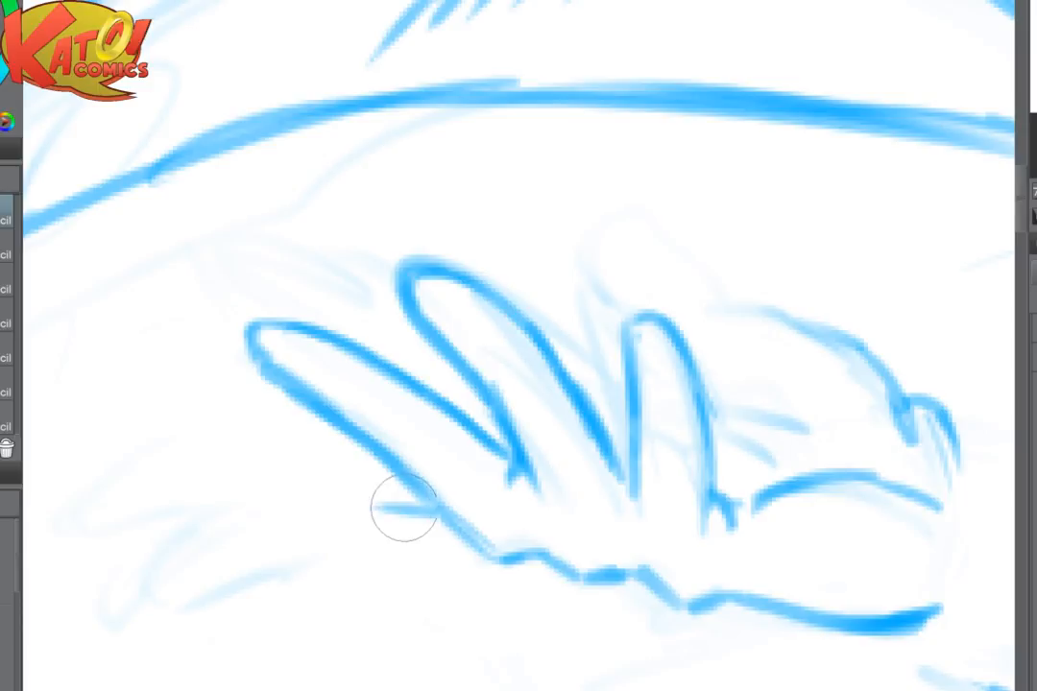
pyautogui.press('h')
pyautogui.moveTo(757, 408); pyautogui.dragTo(590, 278)
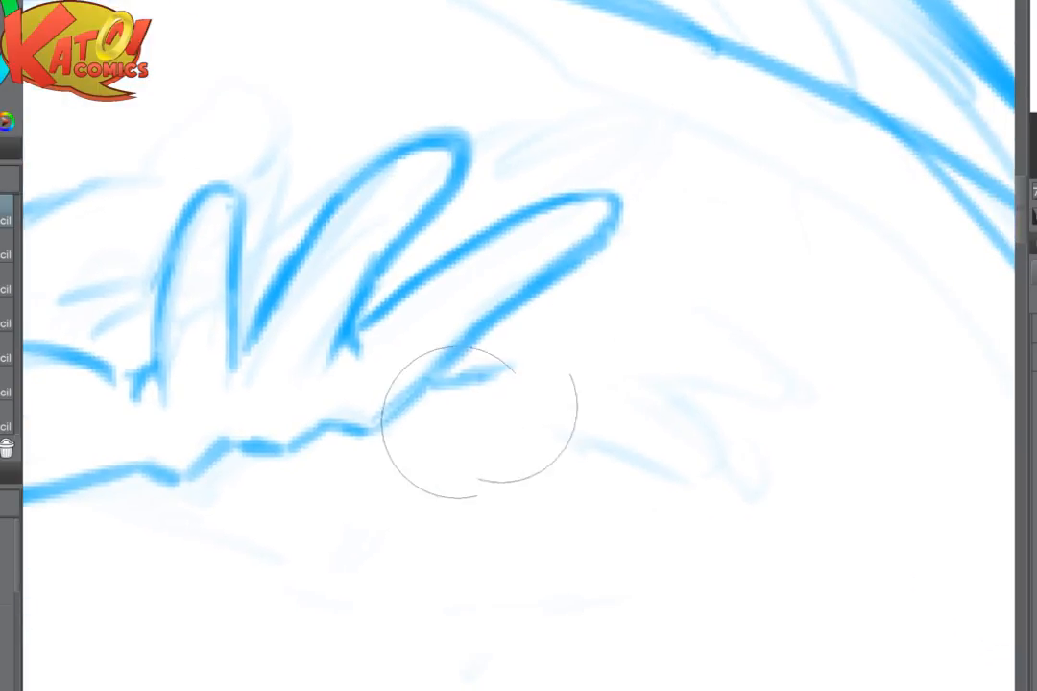
pyautogui.moveTo(479, 421); pyautogui.dragTo(503, 488)
pyautogui.moveTo(395, 410)
pyautogui.mouseDown()
pyautogui.moveTo(608, 239)
pyautogui.moveTo(848, 330)
pyautogui.mouseUp()
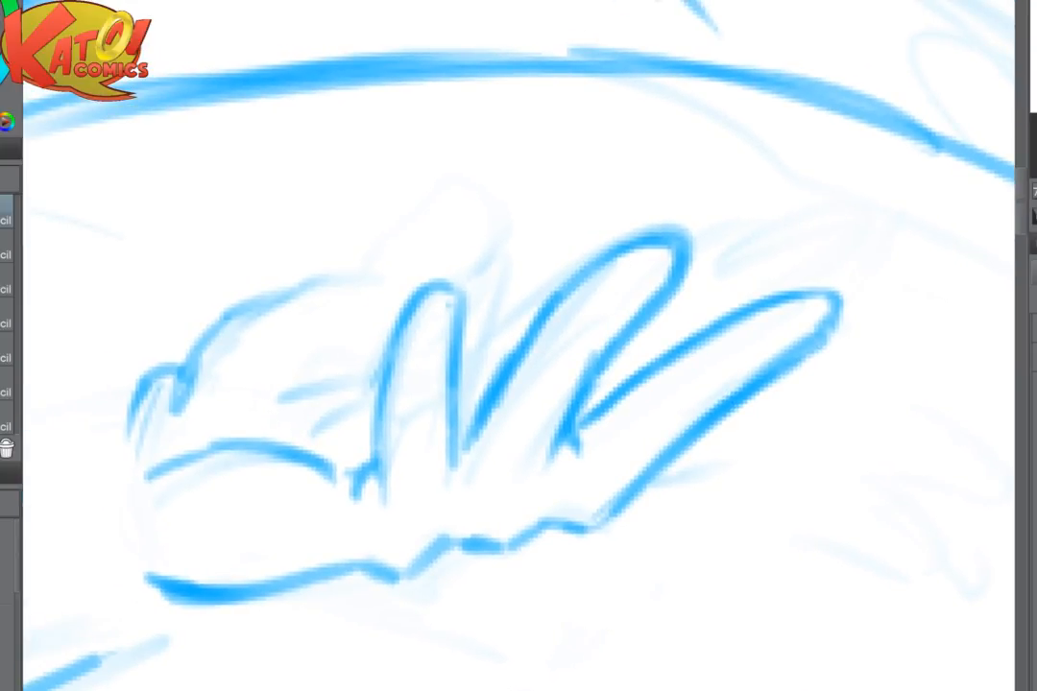
# - Redraw the palm's upper edge as a dark curve and darken the small bump where it meets the wrist
pyautogui.moveTo(847, 330); pyautogui.dragTo(979, 326)
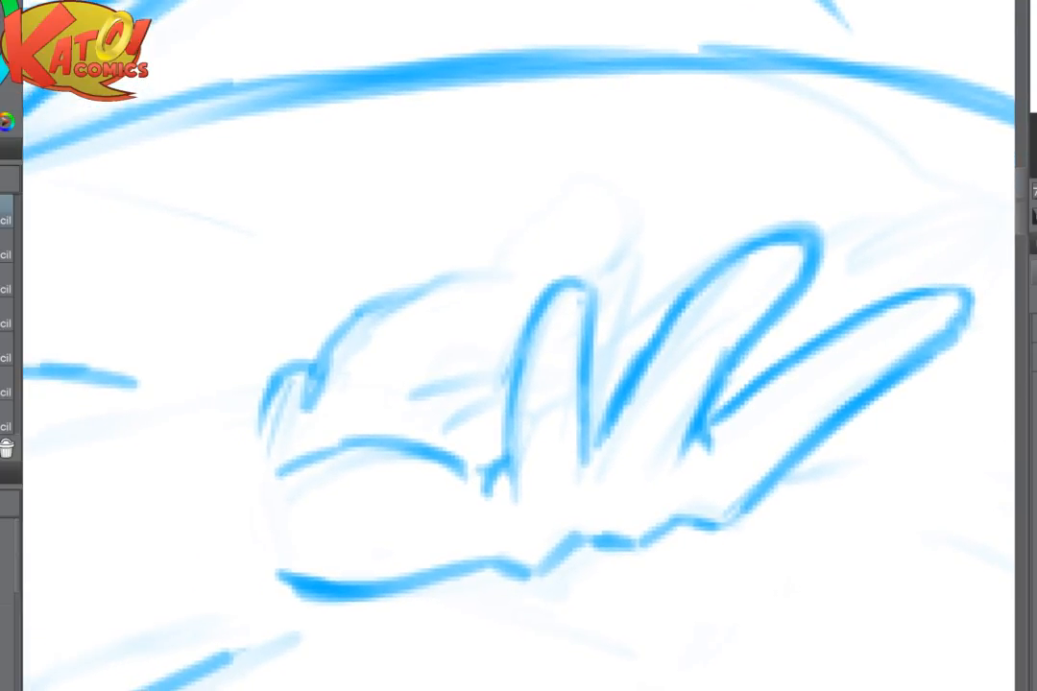
pyautogui.moveTo(519, 345); pyautogui.dragTo(622, 369)
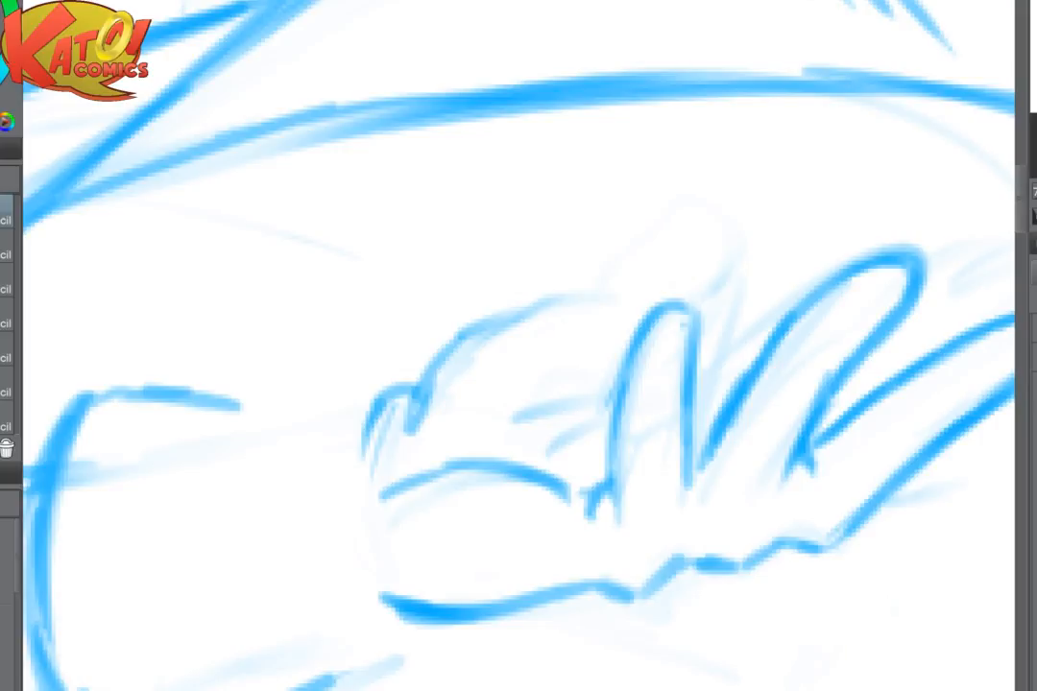
pyautogui.moveTo(432, 370)
pyautogui.mouseDown()
pyautogui.moveTo(524, 305)
pyautogui.moveTo(574, 304)
pyautogui.mouseUp()
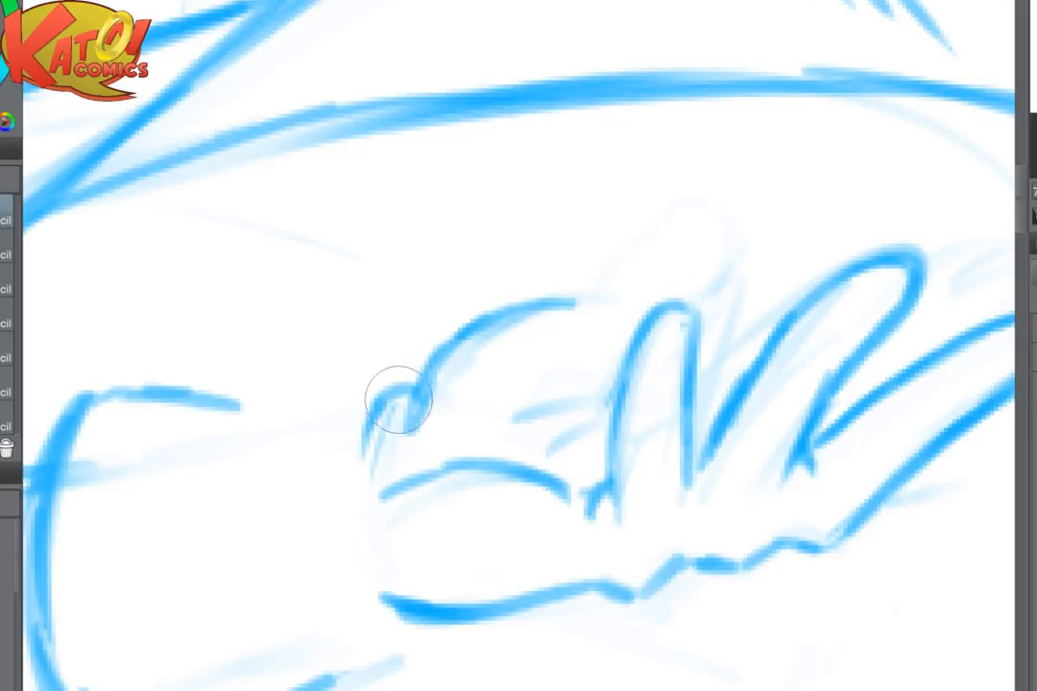
pyautogui.moveTo(398, 399); pyautogui.dragTo(361, 447)
# - Redraw the glove cuff's upper edge as one clean, gently sloping line from the cuff's rim to the wrist
pyautogui.moveTo(225, 396)
pyautogui.mouseDown()
pyautogui.moveTo(345, 407)
pyautogui.moveTo(315, 414)
pyautogui.mouseUp()
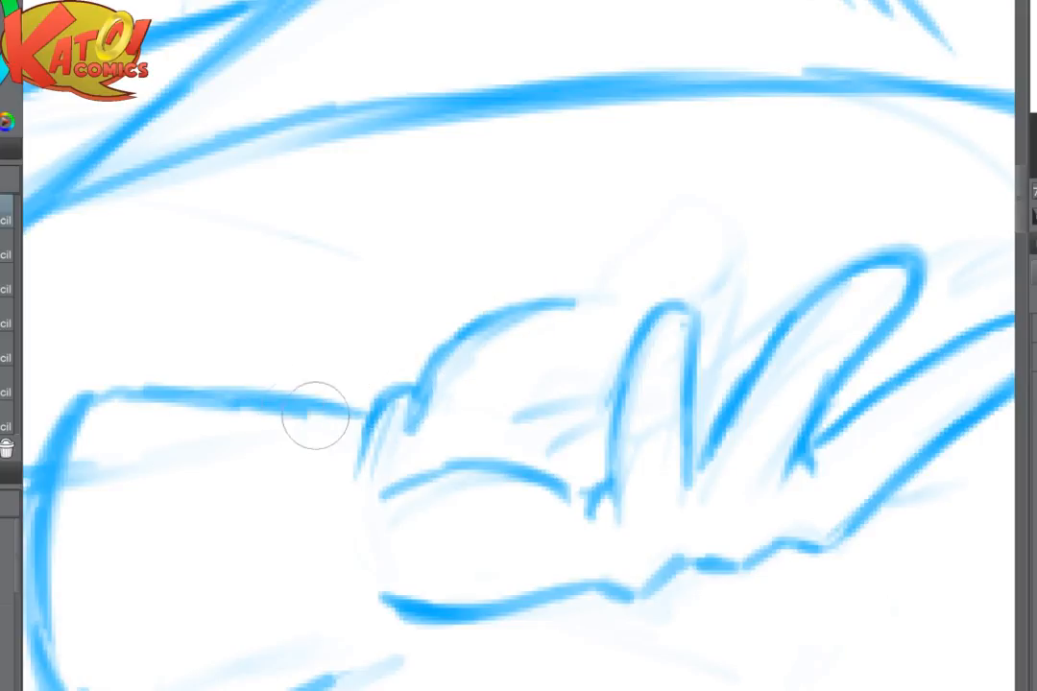
pyautogui.moveTo(238, 289); pyautogui.dragTo(344, 289)
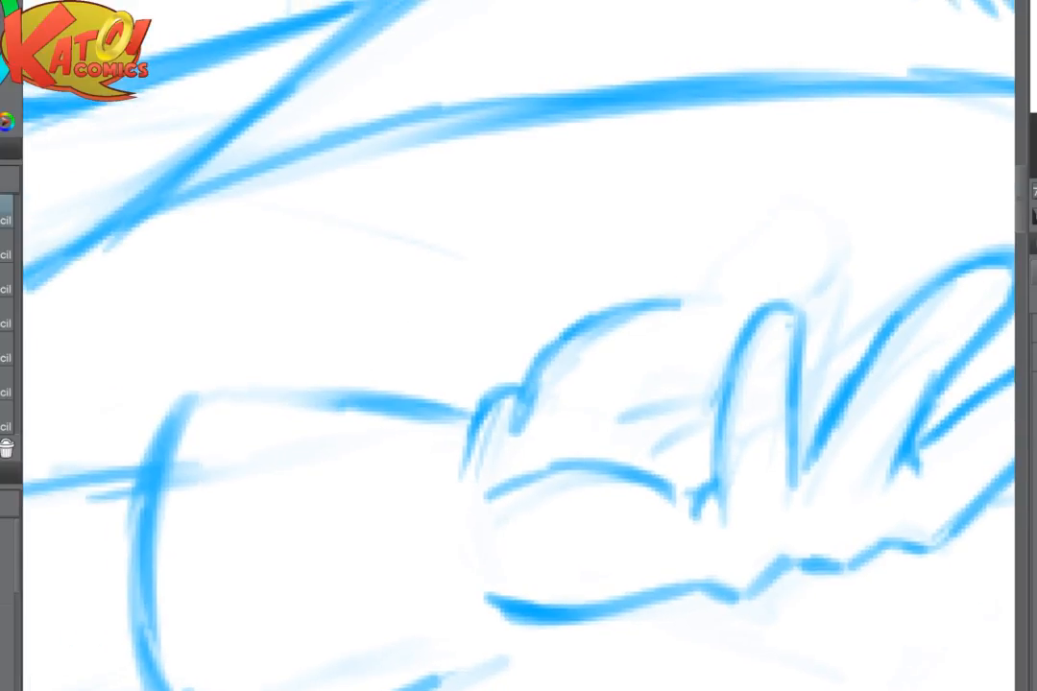
pyautogui.moveTo(237, 384); pyautogui.dragTo(374, 409)
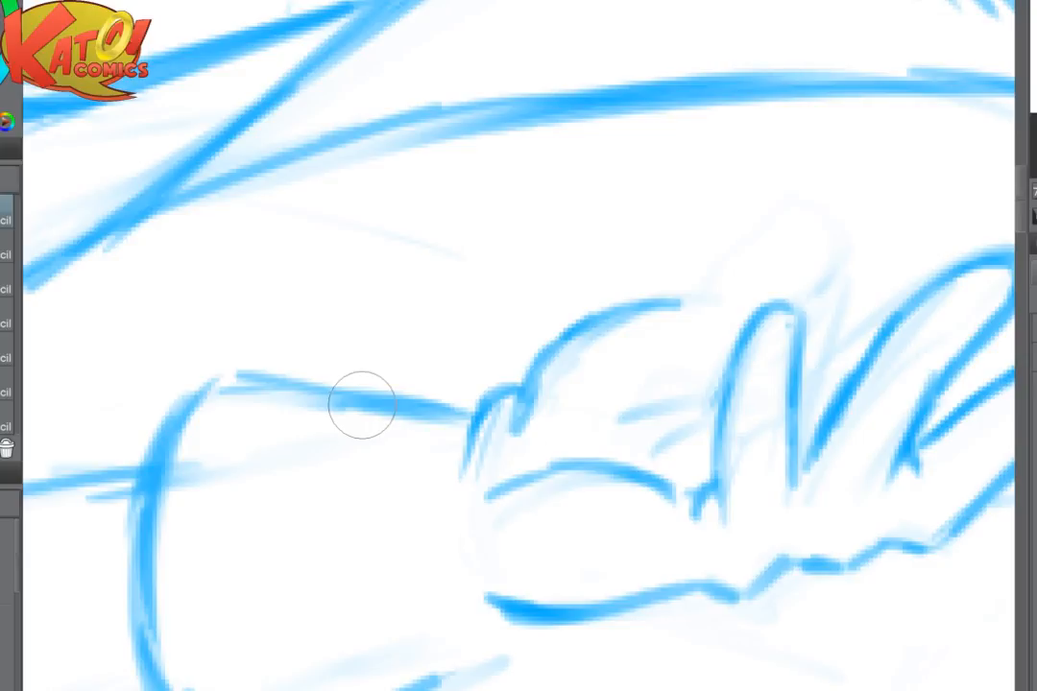
pyautogui.press('e')
pyautogui.moveTo(315, 352)
pyautogui.mouseDown()
pyautogui.moveTo(401, 359)
pyautogui.moveTo(320, 383)
pyautogui.mouseUp()
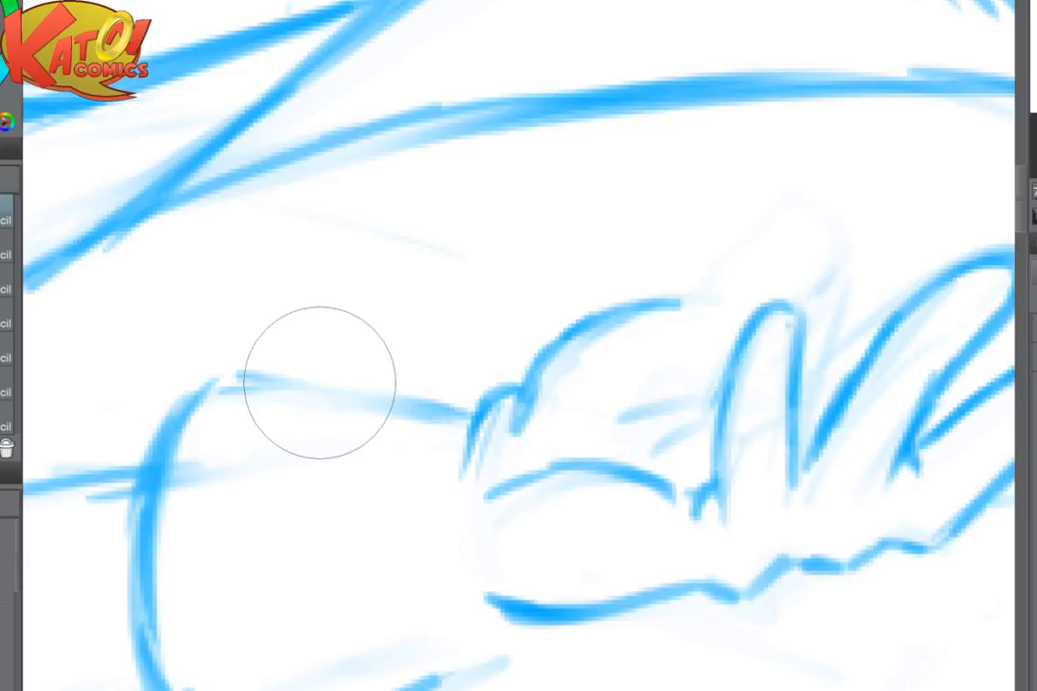
pyautogui.press('p')
pyautogui.moveTo(235, 381); pyautogui.dragTo(466, 413)
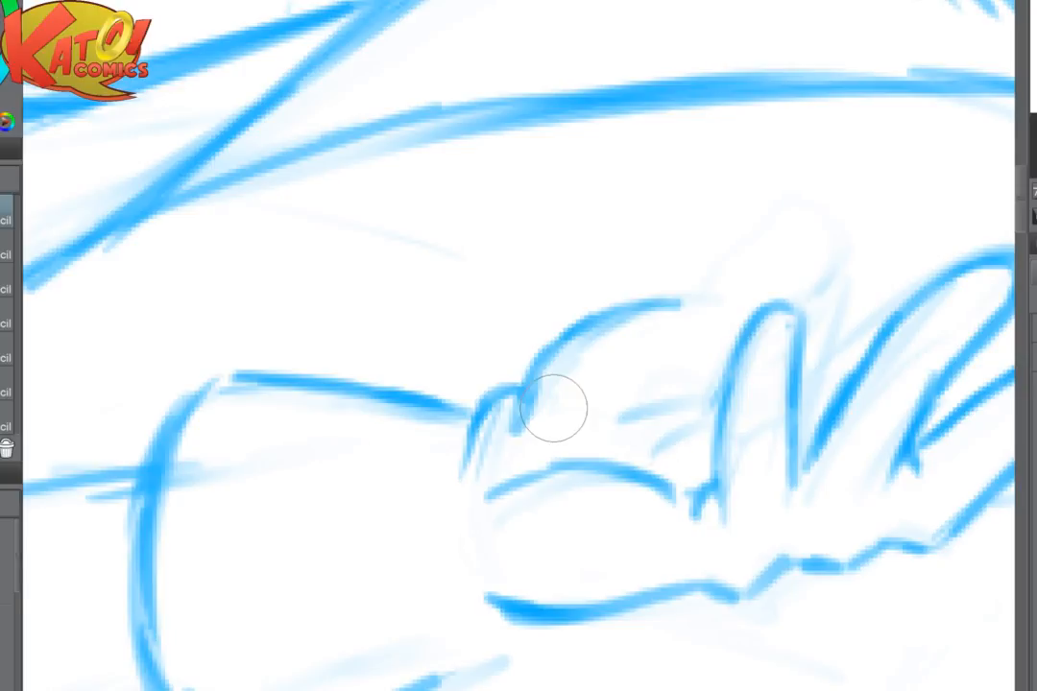
# - Draw a rounded, raised index finger rising from the palm's upper edge behind the neighbouring upright finger
pyautogui.scroll(-4, 683, 450)
pyautogui.scroll(-3, 749, 442)
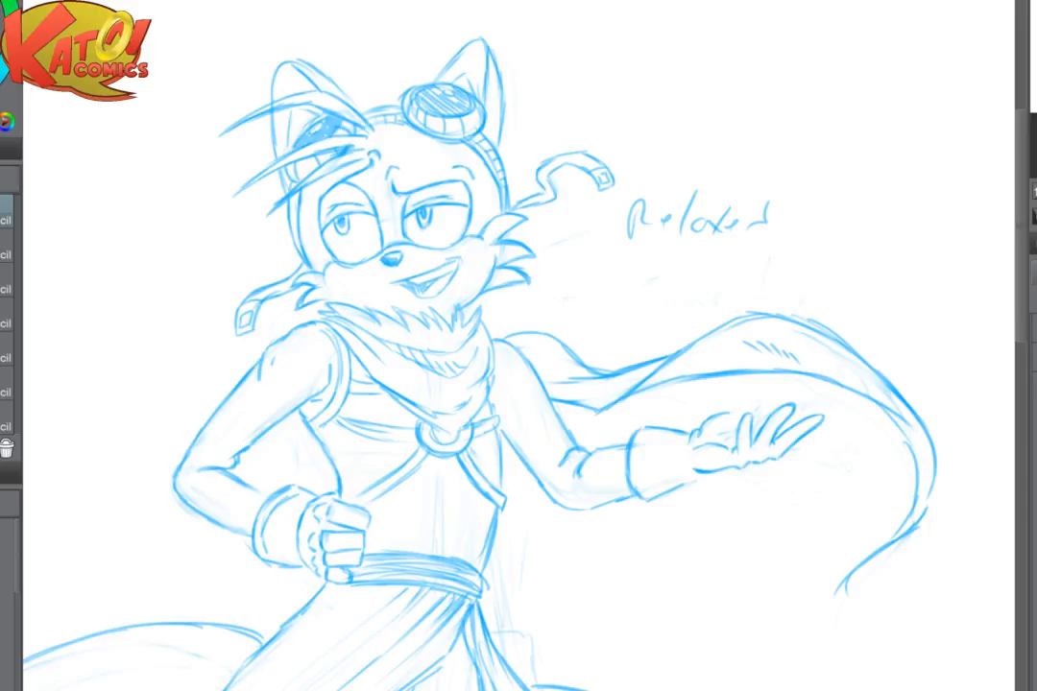
pyautogui.scroll(5, 831, 459)
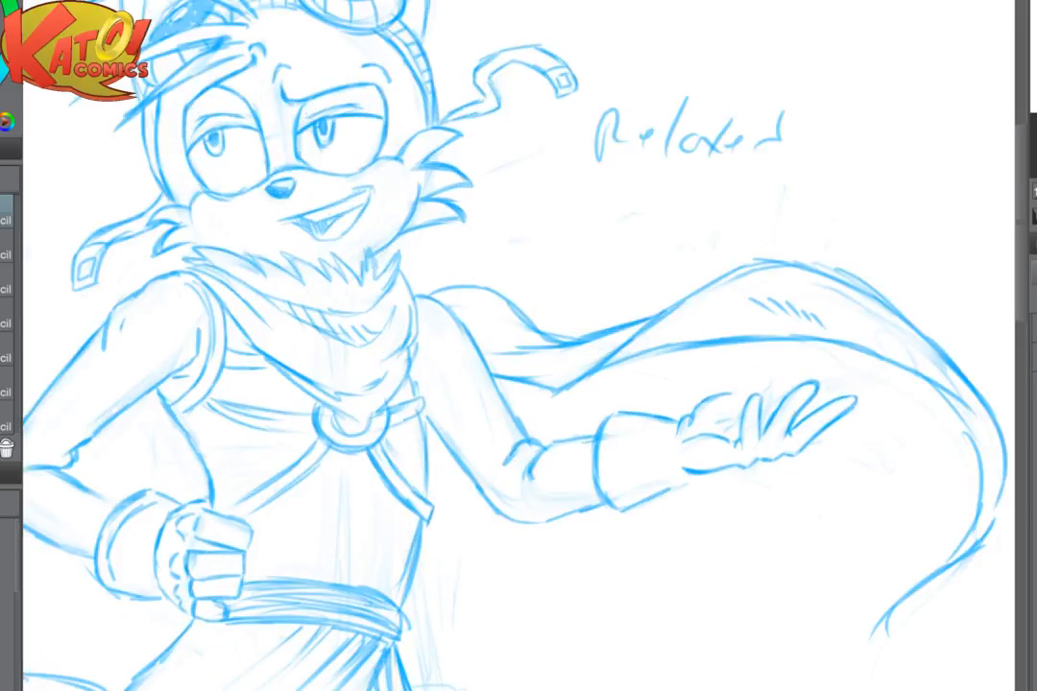
pyautogui.scroll(5, 637, 380)
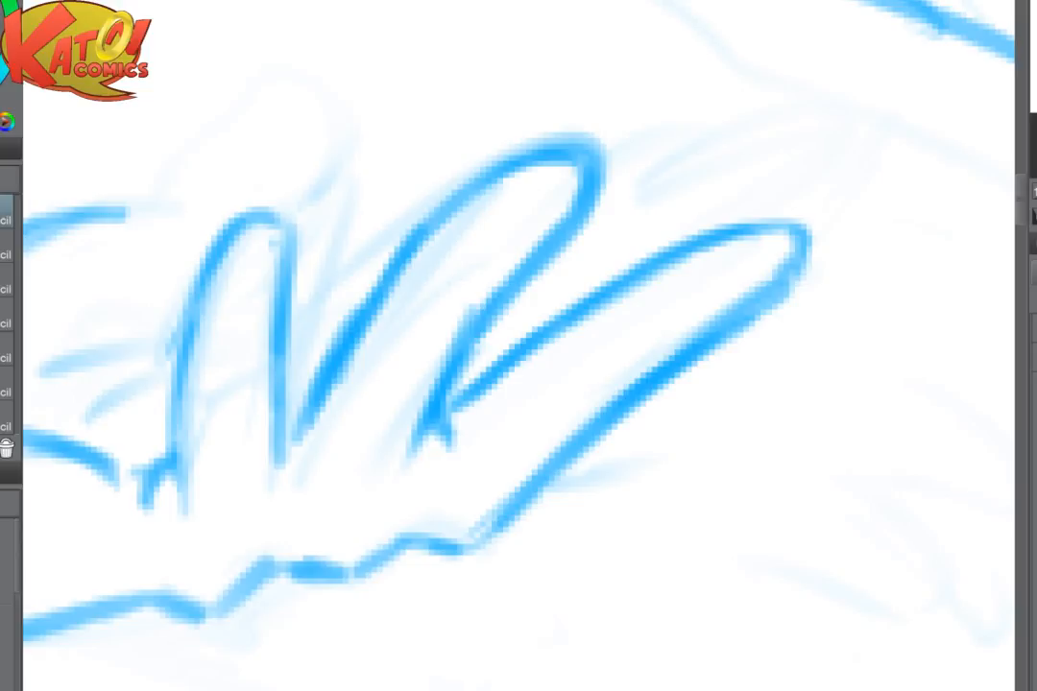
pyautogui.scroll(-2, 581, 463)
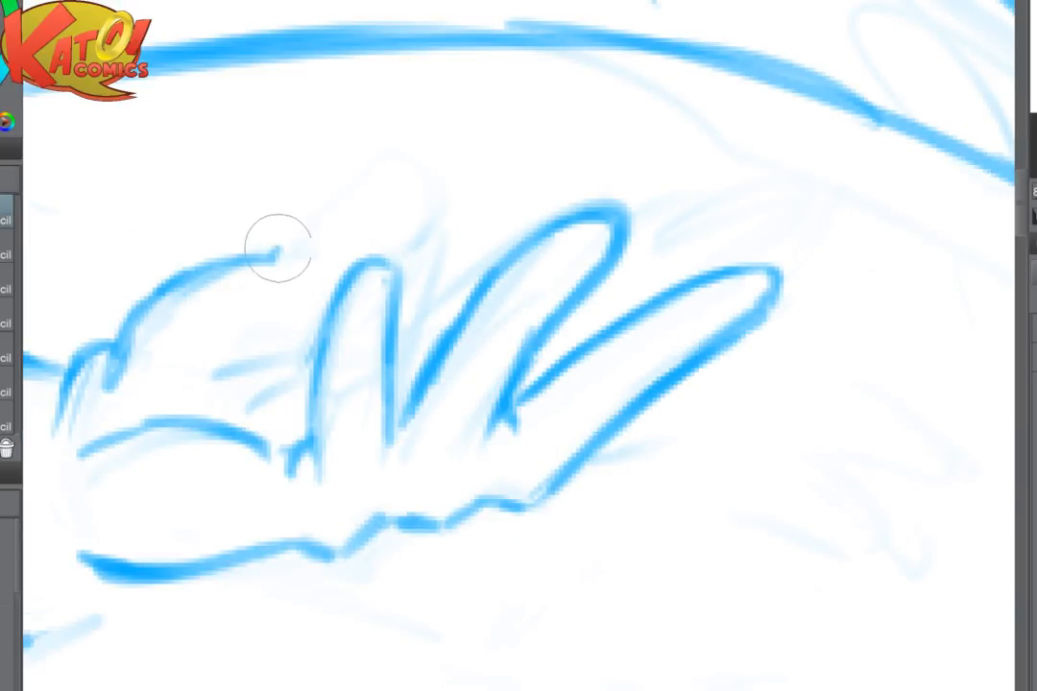
pyautogui.moveTo(276, 243)
pyautogui.mouseDown()
pyautogui.moveTo(353, 153)
pyautogui.moveTo(366, 233)
pyautogui.mouseUp()
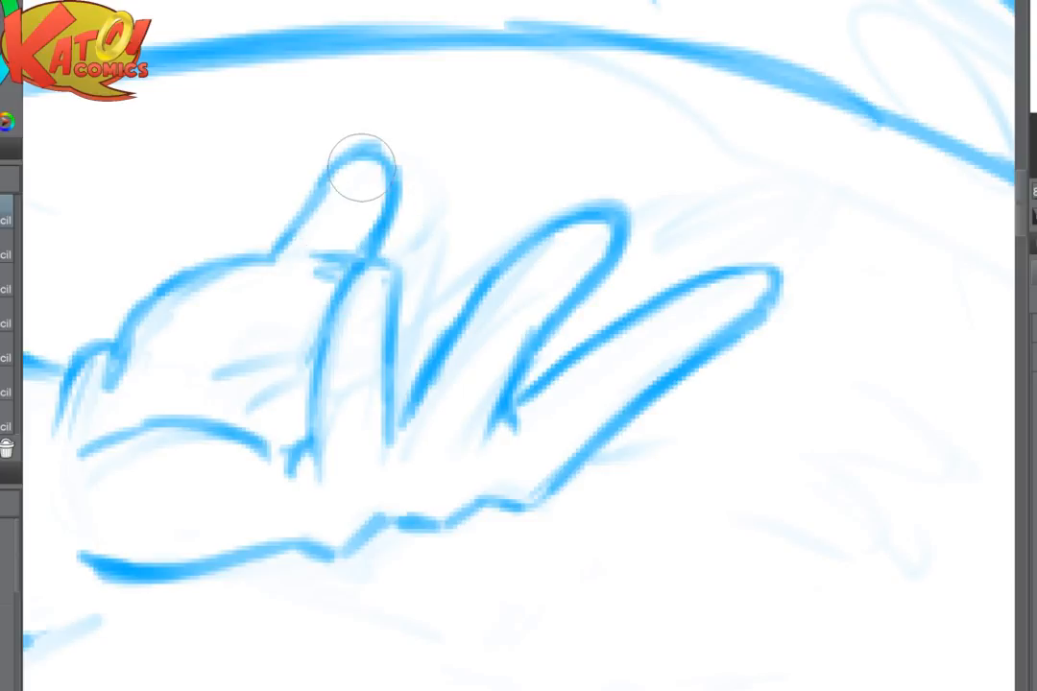
pyautogui.moveTo(360, 165)
pyautogui.mouseDown()
pyautogui.moveTo(557, 213)
pyautogui.moveTo(442, 302)
pyautogui.mouseUp()
pyautogui.moveTo(554, 209)
pyautogui.mouseDown()
pyautogui.moveTo(448, 300)
pyautogui.moveTo(389, 310)
pyautogui.moveTo(348, 343)
pyautogui.moveTo(343, 366)
pyautogui.moveTo(506, 273)
pyautogui.mouseUp()
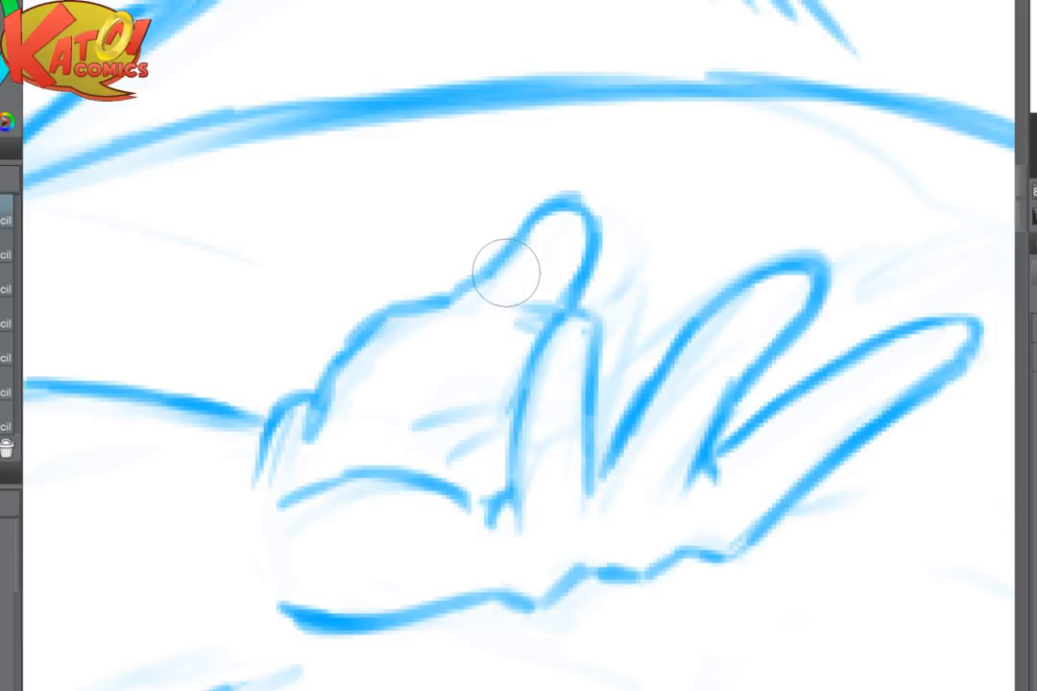
# - Add short crease strokes at the index finger's base, beside the upright finger and in the gaps between the fingers
pyautogui.press('e')
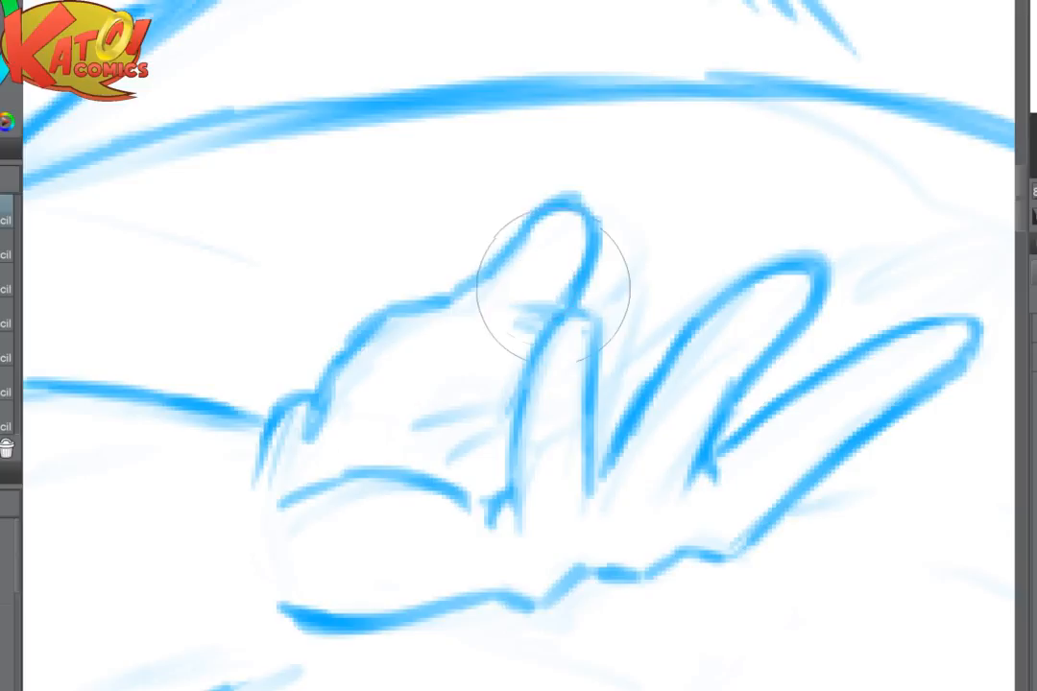
pyautogui.press('p')
pyautogui.moveTo(553, 289)
pyautogui.mouseDown()
pyautogui.moveTo(573, 312)
pyautogui.moveTo(528, 365)
pyautogui.moveTo(550, 329)
pyautogui.moveTo(519, 338)
pyautogui.mouseUp()
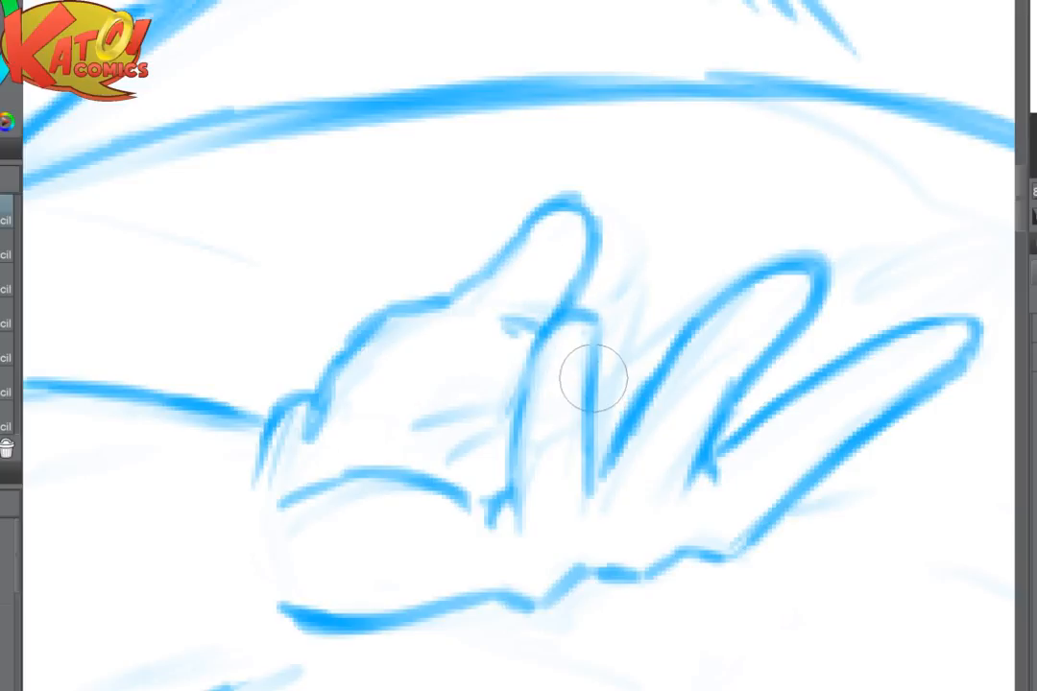
pyautogui.moveTo(595, 378); pyautogui.dragTo(635, 382)
pyautogui.moveTo(746, 388); pyautogui.dragTo(715, 393)
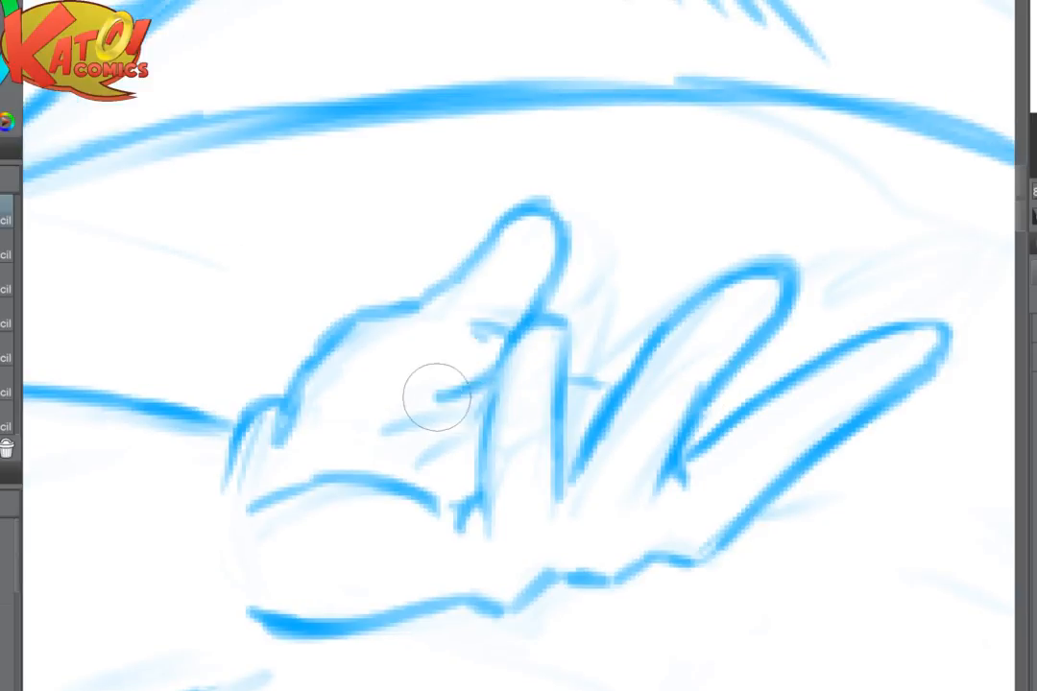
pyautogui.moveTo(435, 397); pyautogui.dragTo(498, 371)
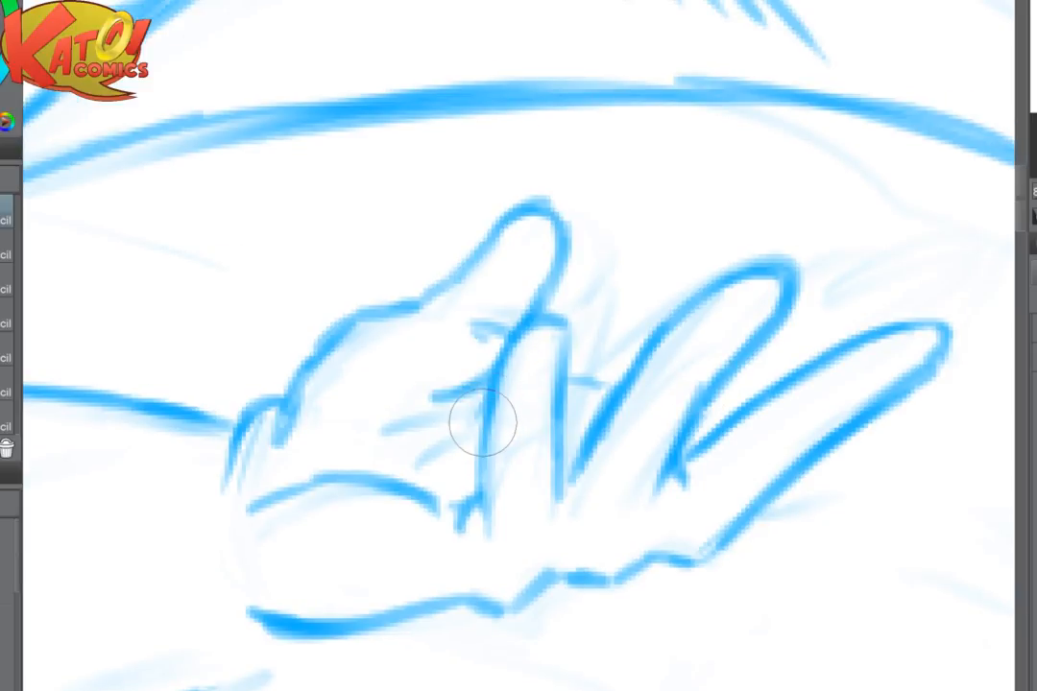
pyautogui.moveTo(482, 422); pyautogui.dragTo(199, 441)
pyautogui.moveTo(425, 414); pyautogui.dragTo(474, 412)
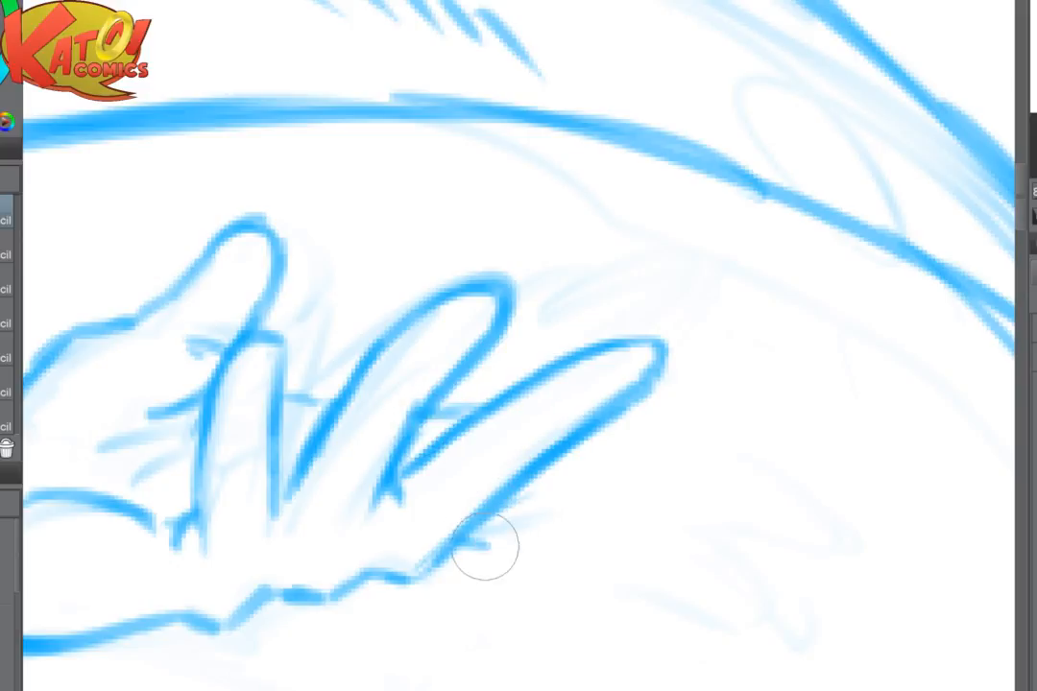
# - Sketch a narrow extra finger tucked along the lower edge of the outermost finger
pyautogui.moveTo(481, 548)
pyautogui.mouseDown()
pyautogui.moveTo(537, 509)
pyautogui.moveTo(639, 474)
pyautogui.mouseUp()
pyautogui.moveTo(595, 427)
pyautogui.mouseDown()
pyautogui.moveTo(669, 440)
pyautogui.moveTo(524, 504)
pyautogui.mouseUp()
pyautogui.scroll(-5, 650, 403)
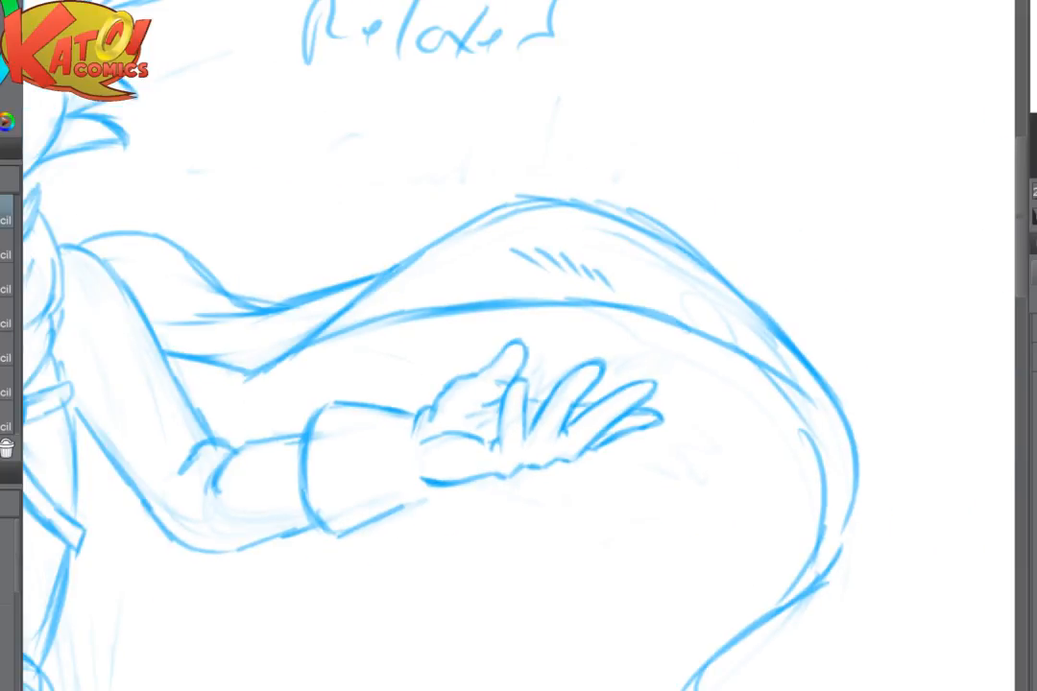
pyautogui.scroll(-4, 964, 337)
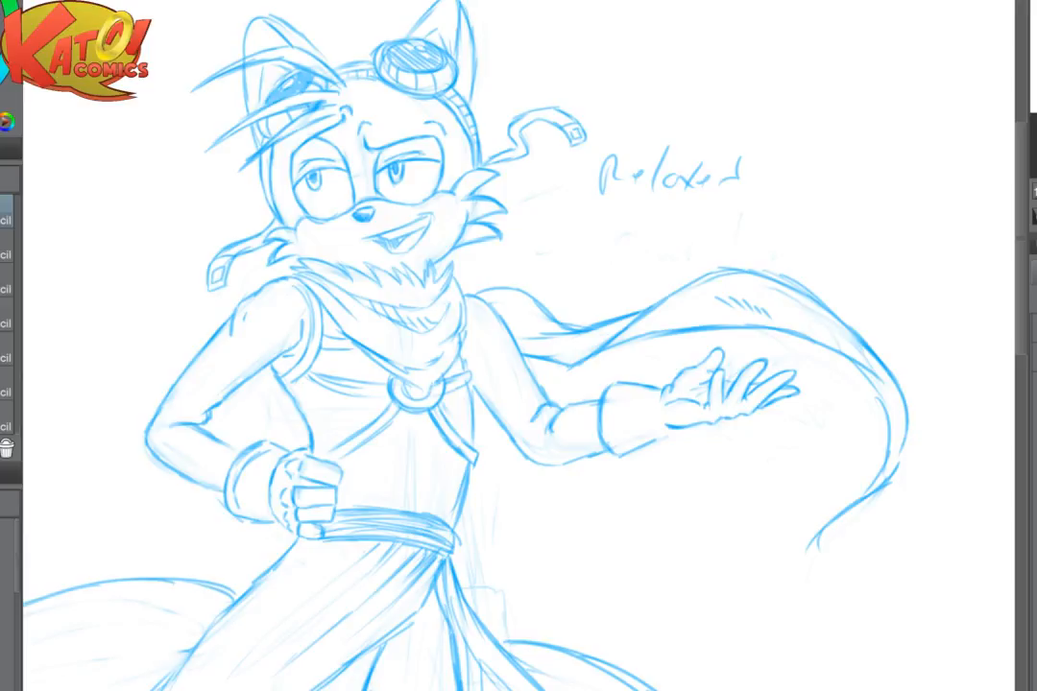
# - Redraw the torso's side below the strap, ending in a rounded cloth bulge just above the sash
pyautogui.moveTo(476, 656); pyautogui.dragTo(510, 659)
pyautogui.scroll(4, 682, 369)
pyautogui.moveTo(487, 258); pyautogui.dragTo(459, 334)
pyautogui.moveTo(495, 262)
pyautogui.mouseDown()
pyautogui.moveTo(484, 317)
pyautogui.moveTo(492, 371)
pyautogui.mouseUp()
pyautogui.moveTo(485, 320); pyautogui.dragTo(480, 388)
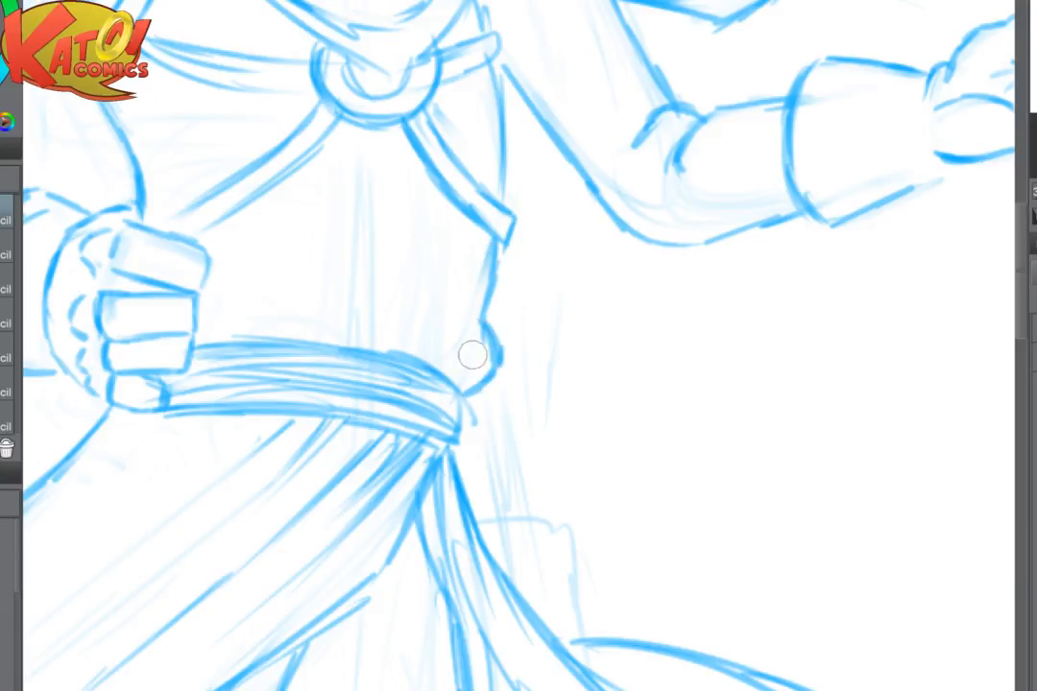
# - Lighten the sash's upper edge beside the fist and draw a wavy tunic fold overhanging it
pyautogui.moveTo(409, 214); pyautogui.dragTo(681, 296)
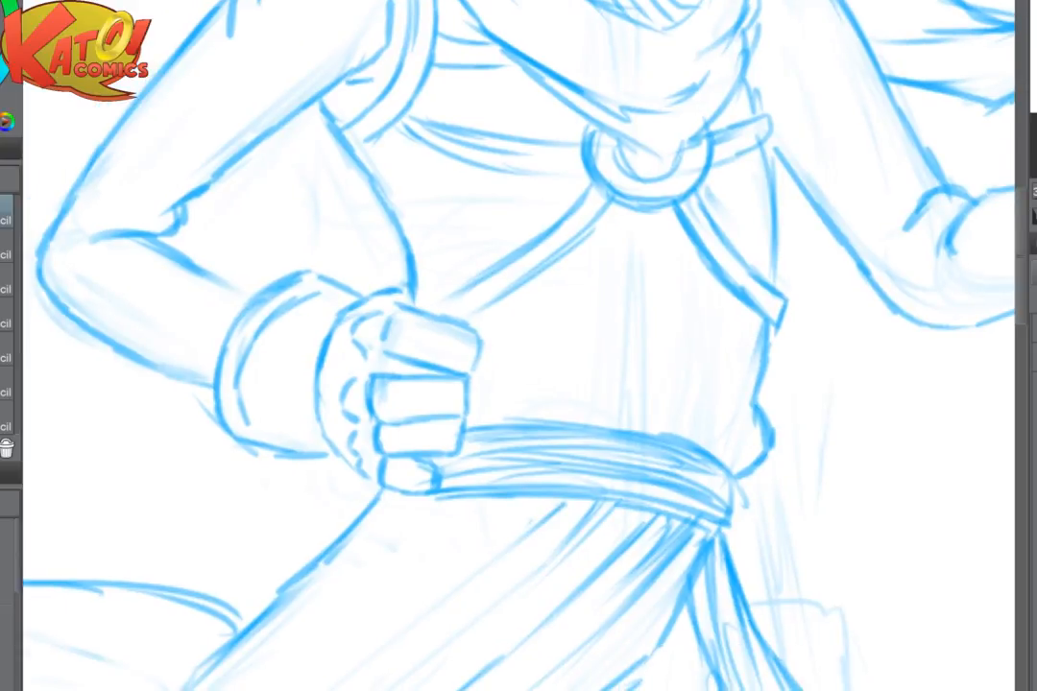
pyautogui.moveTo(537, 420)
pyautogui.mouseDown()
pyautogui.moveTo(482, 421)
pyautogui.moveTo(516, 413)
pyautogui.mouseUp()
pyautogui.moveTo(615, 386); pyautogui.dragTo(580, 410)
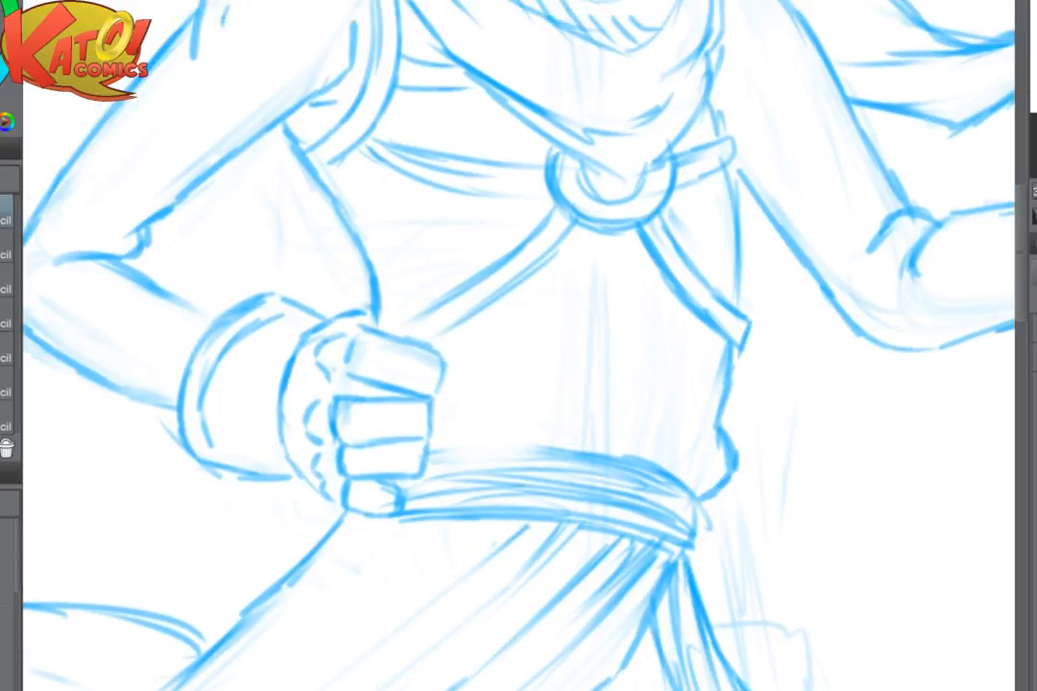
pyautogui.hotkey('ctrl', '+')
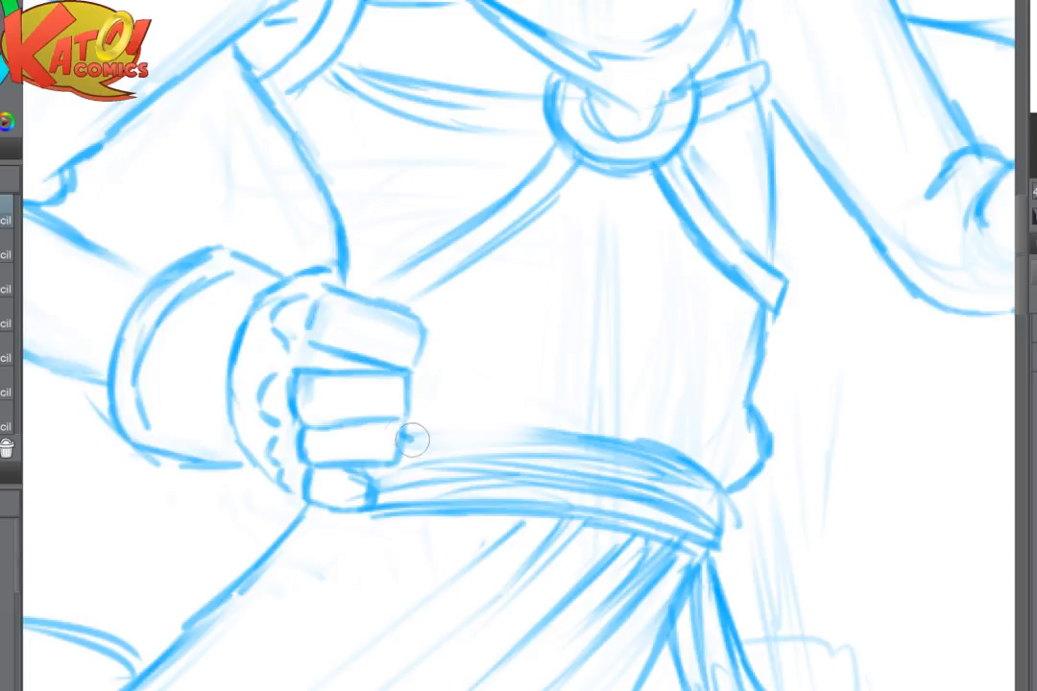
pyautogui.moveTo(412, 439)
pyautogui.mouseDown()
pyautogui.moveTo(451, 447)
pyautogui.moveTo(579, 410)
pyautogui.mouseUp()
pyautogui.moveTo(507, 431)
pyautogui.mouseDown()
pyautogui.moveTo(571, 429)
pyautogui.moveTo(607, 407)
pyautogui.mouseUp()
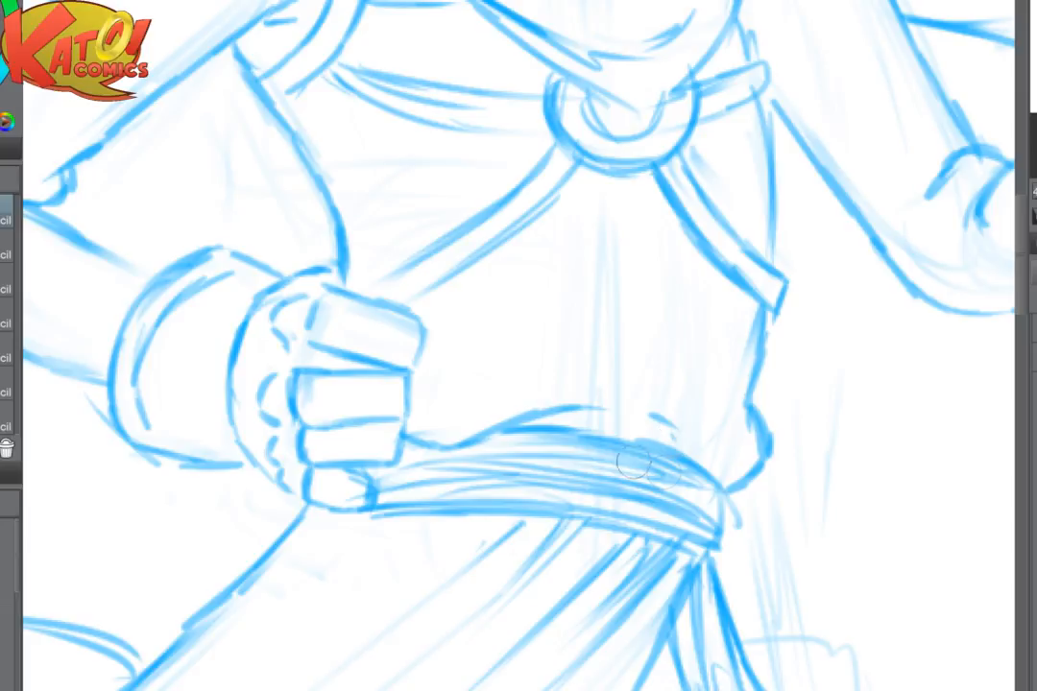
# - Darken the sash's upper edge and round off its end at the hip opposite the fist with small bumps
pyautogui.moveTo(590, 438)
pyautogui.mouseDown()
pyautogui.moveTo(729, 519)
pyautogui.moveTo(730, 538)
pyautogui.moveTo(704, 529)
pyautogui.moveTo(722, 494)
pyautogui.moveTo(719, 547)
pyautogui.mouseUp()
pyautogui.press('e')
pyautogui.press('p')
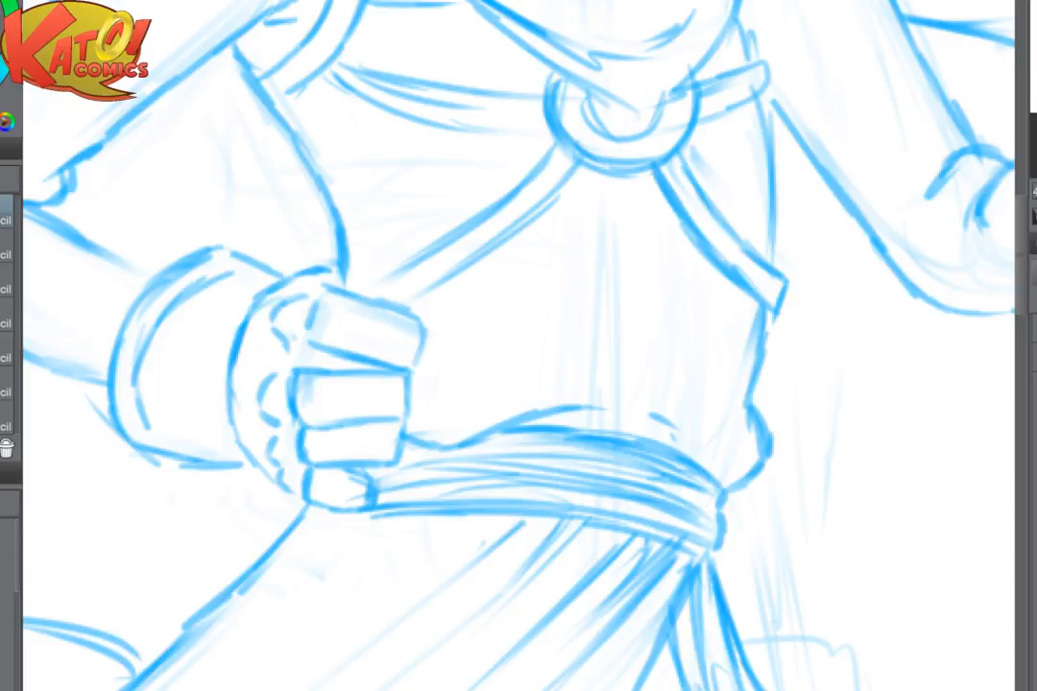
# - In a mirrored view, redraw the sash's lower edge to continue beneath the fist to the hip and darken a fold line along the sash
pyautogui.press('h')
pyautogui.moveTo(456, 538)
pyautogui.mouseDown()
pyautogui.moveTo(384, 547)
pyautogui.moveTo(609, 511)
pyautogui.mouseUp()
pyautogui.moveTo(334, 529)
pyautogui.mouseDown()
pyautogui.moveTo(368, 554)
pyautogui.moveTo(495, 520)
pyautogui.moveTo(376, 545)
pyautogui.moveTo(648, 515)
pyautogui.moveTo(647, 486)
pyautogui.mouseUp()
pyautogui.press('e')
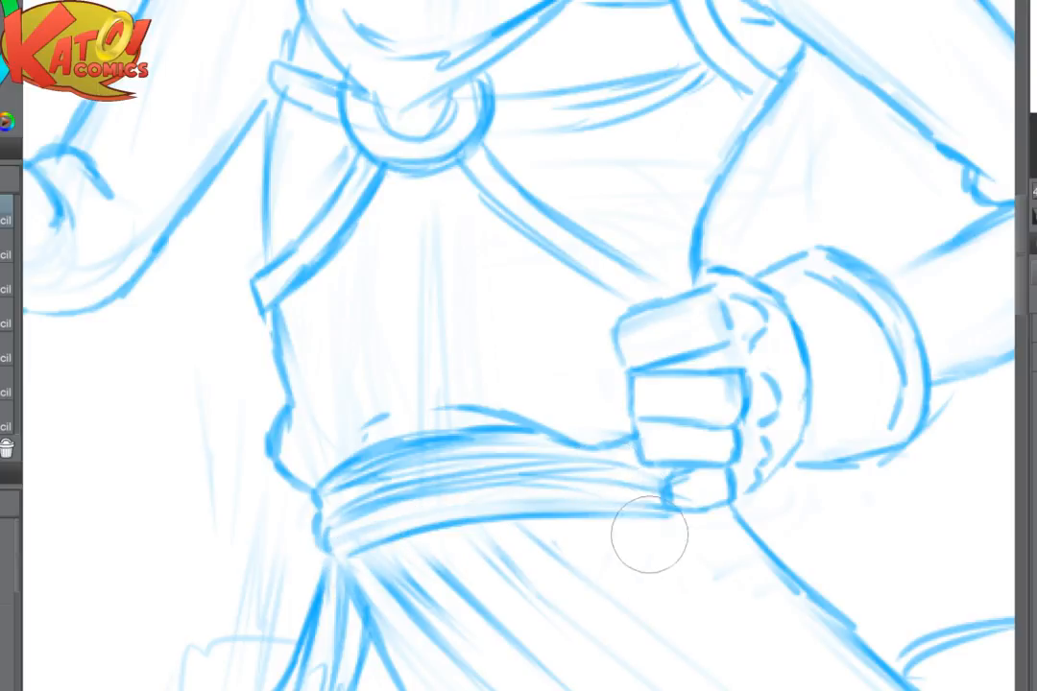
pyautogui.moveTo(648, 535); pyautogui.dragTo(711, 491)
pyautogui.press('p')
pyautogui.moveTo(593, 517); pyautogui.dragTo(734, 519)
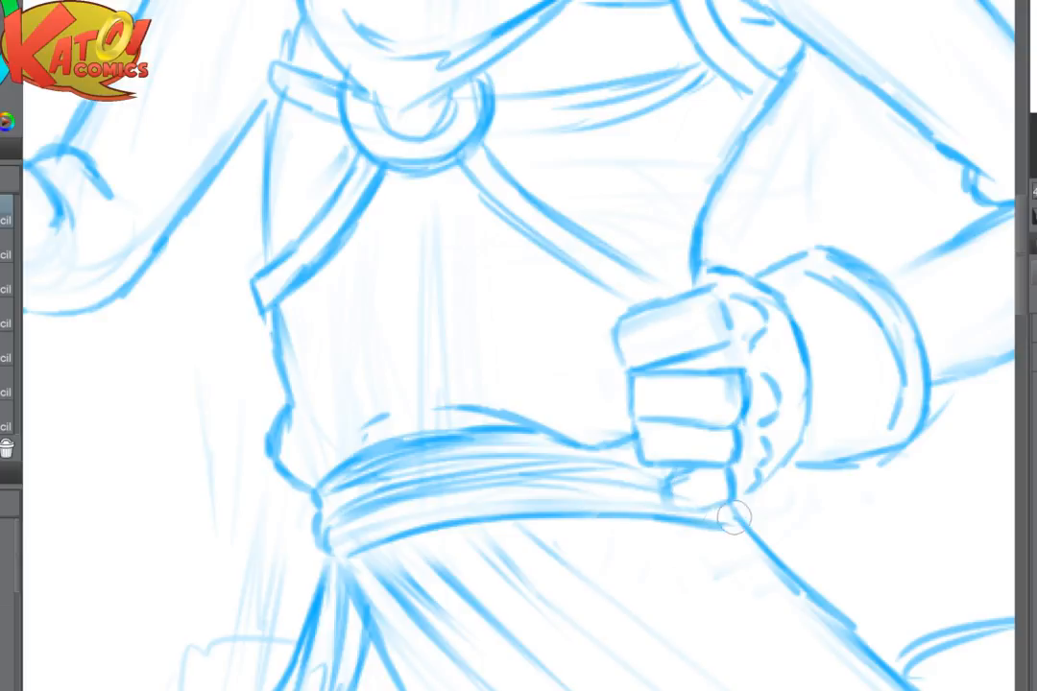
pyautogui.moveTo(353, 534); pyautogui.dragTo(525, 495)
pyautogui.moveTo(413, 510); pyautogui.dragTo(478, 497)
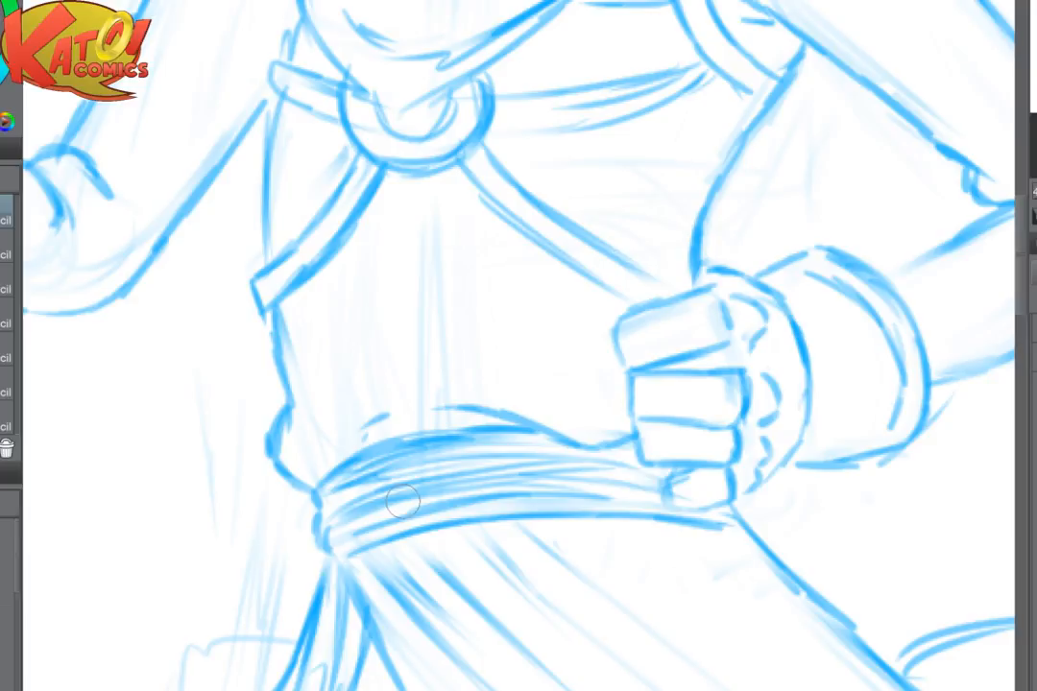
# - Lighten the torso's side between the strap and the sash, then redraw it curving more smoothly into the rounded cloth bulge
pyautogui.press('h')
pyautogui.moveTo(777, 475)
pyautogui.mouseDown()
pyautogui.moveTo(632, 422)
pyautogui.moveTo(581, 437)
pyautogui.mouseUp()
pyautogui.press('e')
pyautogui.press('p')
pyautogui.moveTo(603, 356)
pyautogui.mouseDown()
pyautogui.moveTo(629, 402)
pyautogui.moveTo(610, 438)
pyautogui.moveTo(582, 450)
pyautogui.mouseUp()
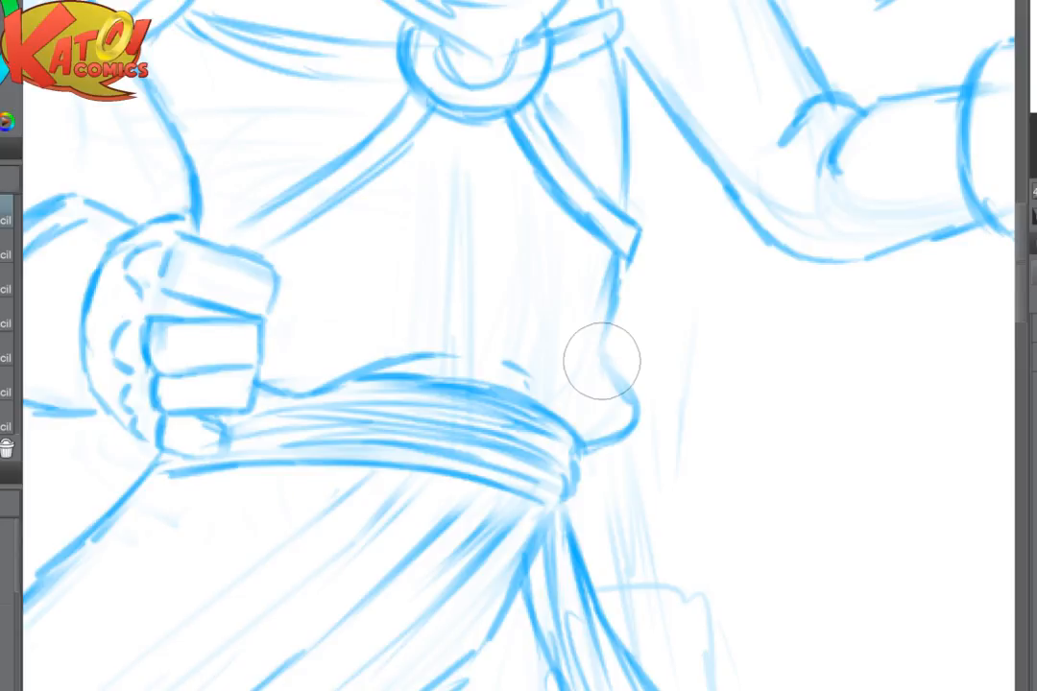
pyautogui.moveTo(602, 362); pyautogui.dragTo(485, 438)
pyautogui.press('p')
pyautogui.moveTo(497, 363)
pyautogui.mouseDown()
pyautogui.moveTo(492, 404)
pyautogui.moveTo(514, 456)
pyautogui.moveTo(493, 498)
pyautogui.mouseUp()
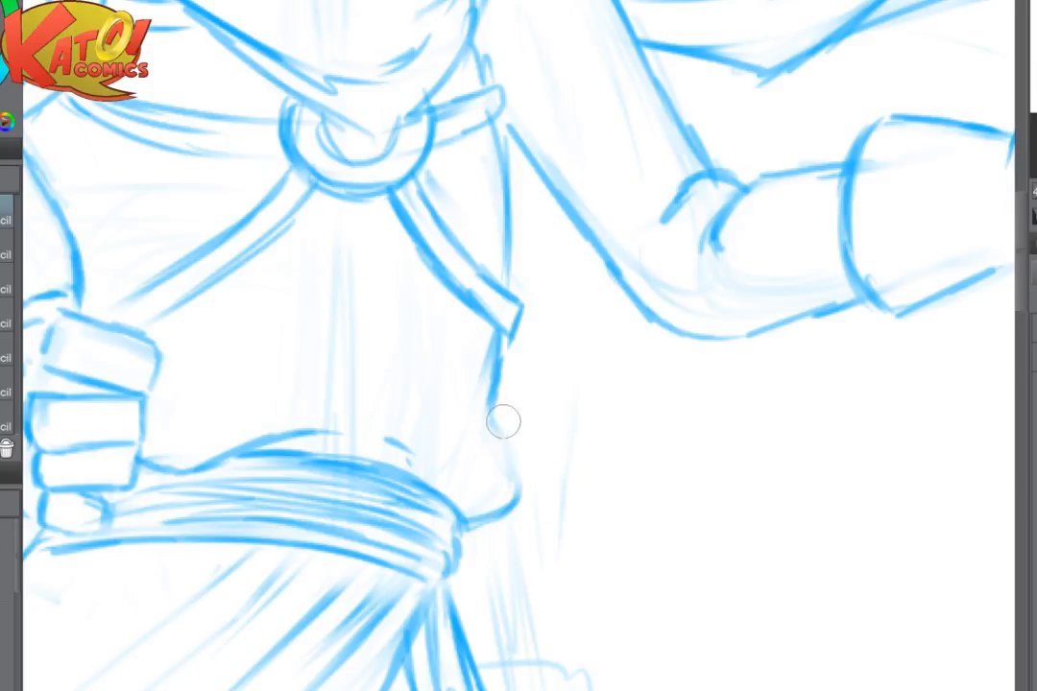
pyautogui.moveTo(520, 466)
pyautogui.mouseDown()
pyautogui.moveTo(517, 488)
pyautogui.moveTo(694, 390)
pyautogui.moveTo(707, 309)
pyautogui.mouseUp()
# - Clean up the long skirt's outer edge below the fist and redraw it as one smooth curve from hip to hem
pyautogui.scroll(-3, 516, 489)
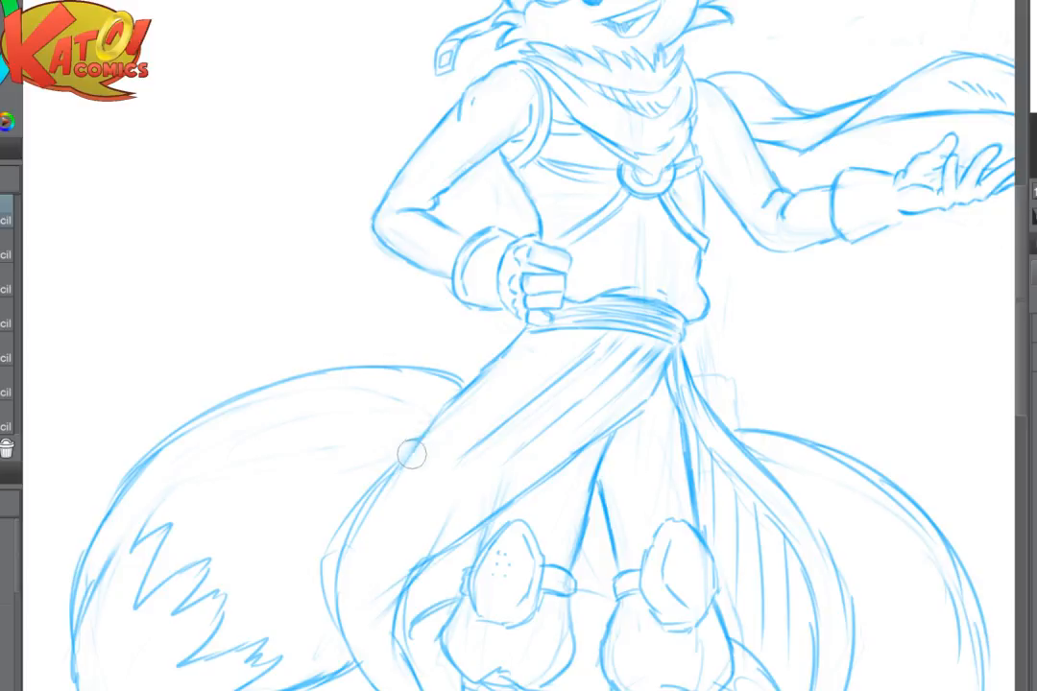
pyautogui.moveTo(412, 454); pyautogui.dragTo(375, 484)
pyautogui.moveTo(454, 398)
pyautogui.mouseDown()
pyautogui.moveTo(350, 507)
pyautogui.moveTo(334, 546)
pyautogui.moveTo(348, 521)
pyautogui.mouseUp()
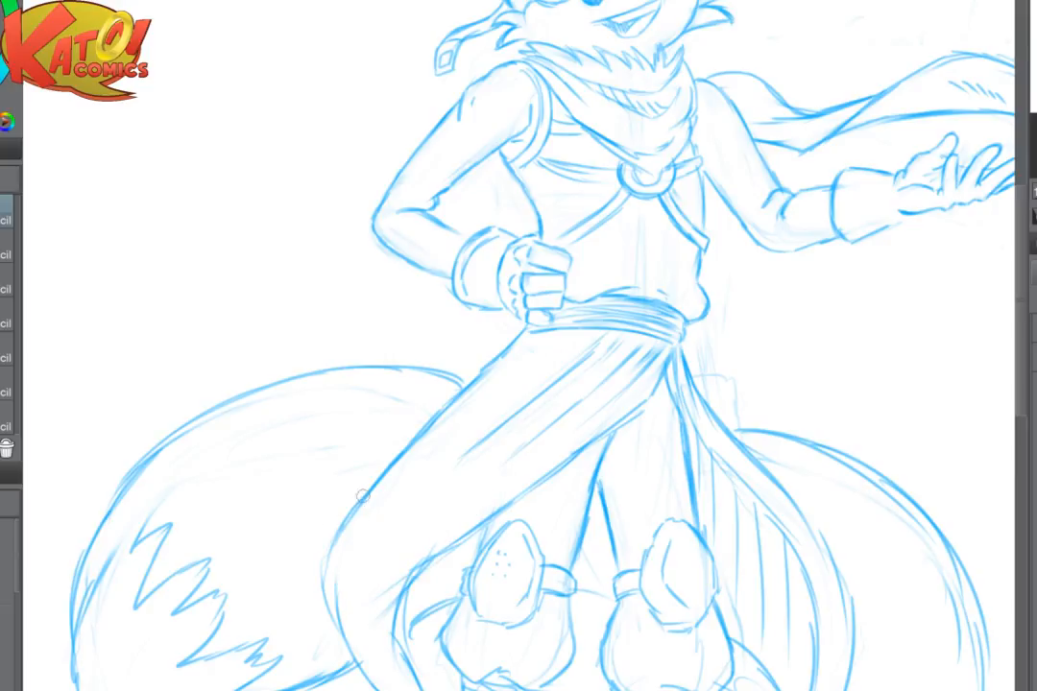
pyautogui.moveTo(367, 493)
pyautogui.mouseDown()
pyautogui.moveTo(328, 605)
pyautogui.moveTo(337, 626)
pyautogui.mouseUp()
# - Redraw the skirt's inner edge on the fist side, curling past the knee down to the pointed hem tip
pyautogui.moveTo(425, 561); pyautogui.dragTo(404, 616)
pyautogui.scroll(-4, 410, 587)
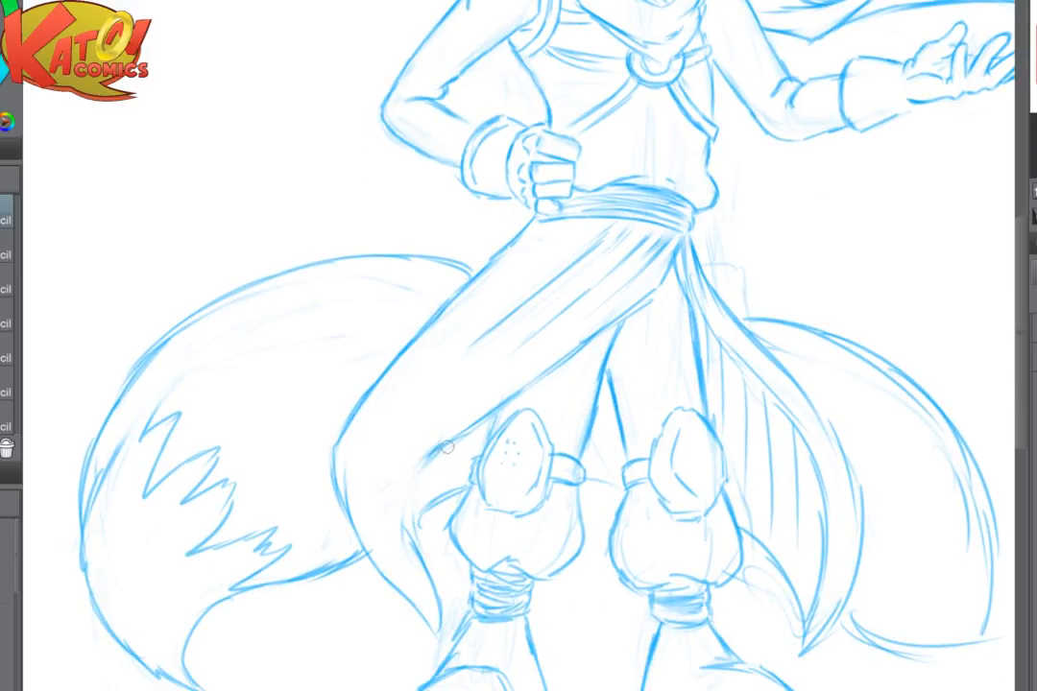
pyautogui.moveTo(431, 452)
pyautogui.mouseDown()
pyautogui.moveTo(403, 495)
pyautogui.moveTo(445, 606)
pyautogui.moveTo(438, 648)
pyautogui.mouseUp()
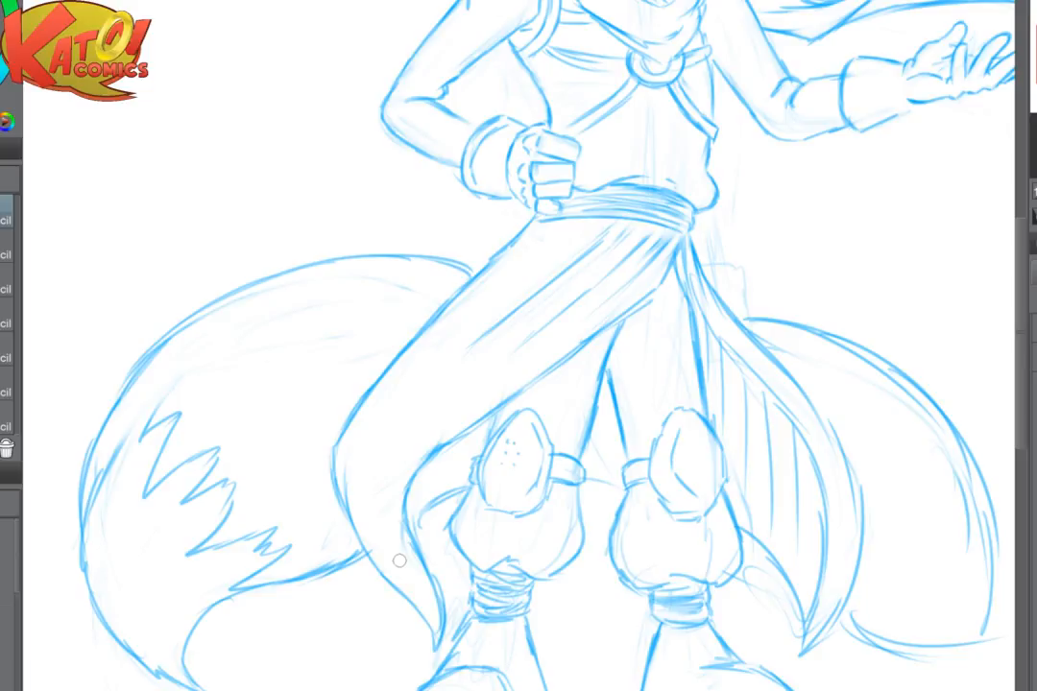
pyautogui.hotkey('ctrl', '+')
pyautogui.moveTo(364, 537)
pyautogui.mouseDown()
pyautogui.moveTo(336, 551)
pyautogui.moveTo(339, 560)
pyautogui.mouseUp()
pyautogui.hotkey('ctrl', 'z')
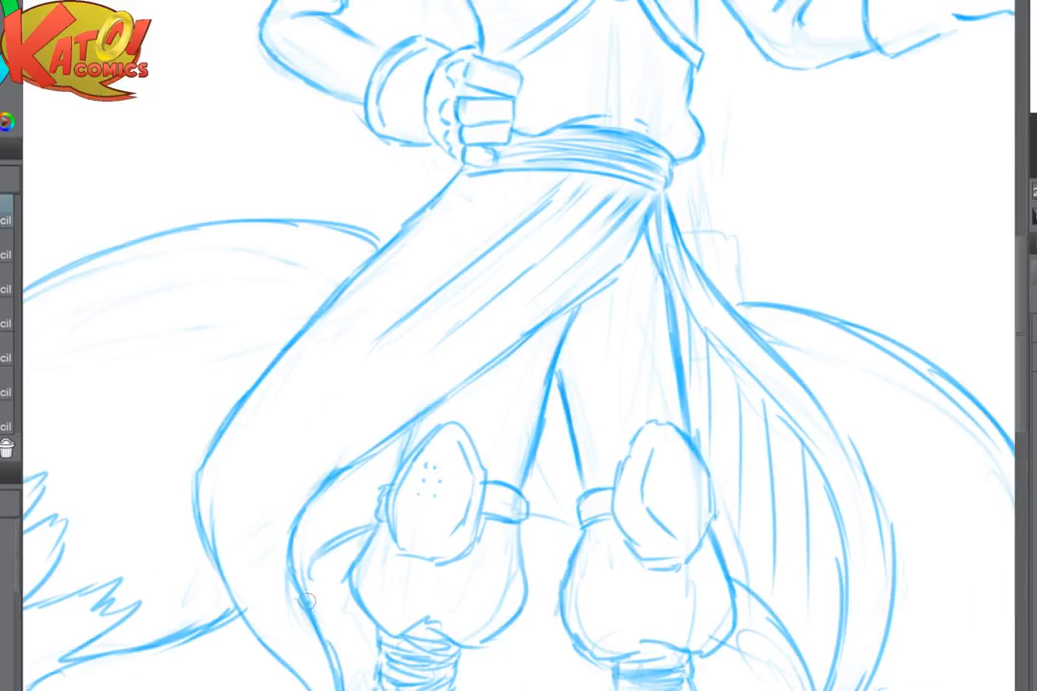
# - Hatch the skirt's lining beside the knee pad and the gap between the legs with thin parallel strokes
pyautogui.moveTo(309, 600)
pyautogui.mouseDown()
pyautogui.moveTo(326, 556)
pyautogui.moveTo(381, 528)
pyautogui.mouseUp()
pyautogui.moveTo(319, 495)
pyautogui.mouseDown()
pyautogui.moveTo(306, 556)
pyautogui.moveTo(321, 546)
pyautogui.mouseUp()
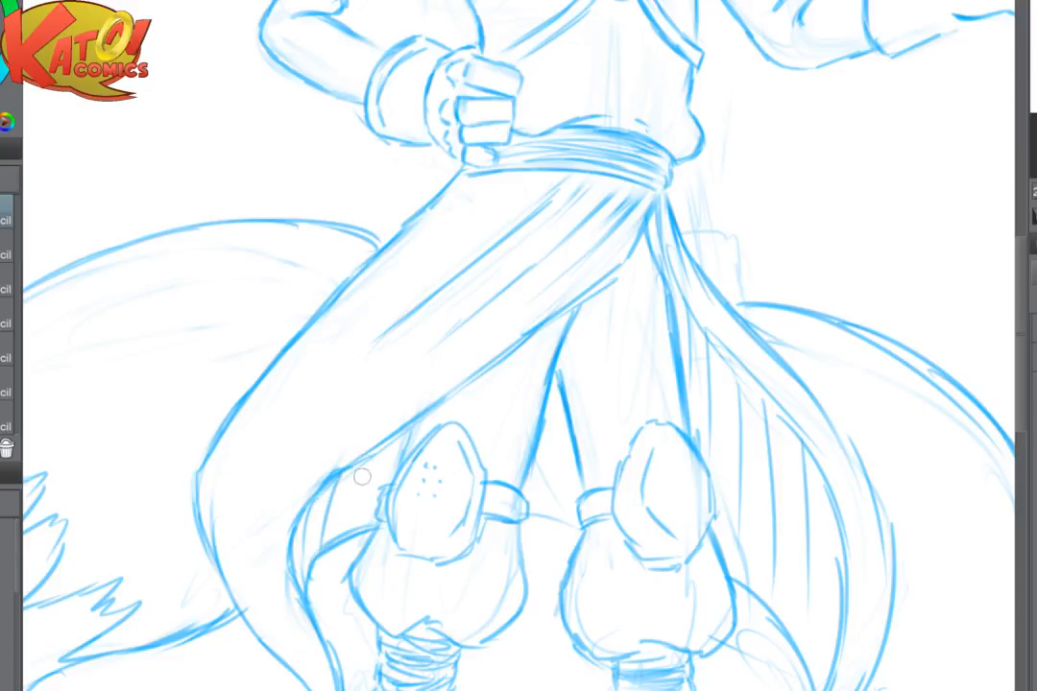
pyautogui.moveTo(361, 465); pyautogui.dragTo(342, 534)
pyautogui.moveTo(384, 450)
pyautogui.mouseDown()
pyautogui.moveTo(369, 523)
pyautogui.moveTo(393, 473)
pyautogui.moveTo(393, 483)
pyautogui.mouseUp()
pyautogui.moveTo(468, 511); pyautogui.dragTo(520, 527)
pyautogui.moveTo(470, 480)
pyautogui.mouseDown()
pyautogui.moveTo(487, 516)
pyautogui.moveTo(503, 516)
pyautogui.mouseUp()
pyautogui.moveTo(489, 384)
pyautogui.mouseDown()
pyautogui.moveTo(507, 463)
pyautogui.moveTo(533, 472)
pyautogui.mouseUp()
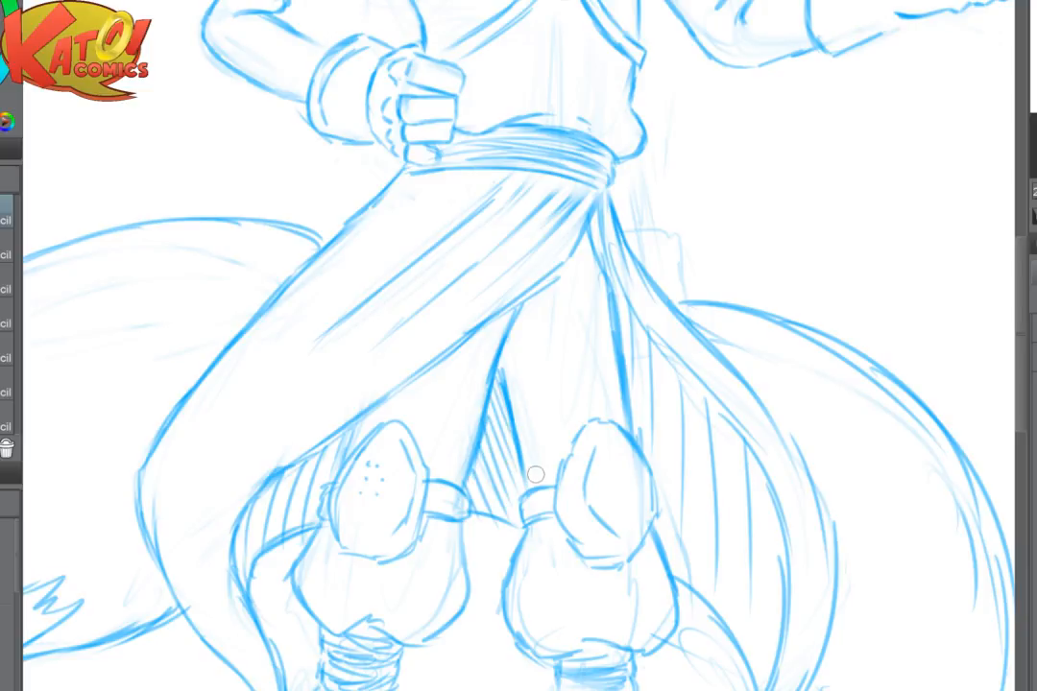
pyautogui.scroll(-5, 535, 474)
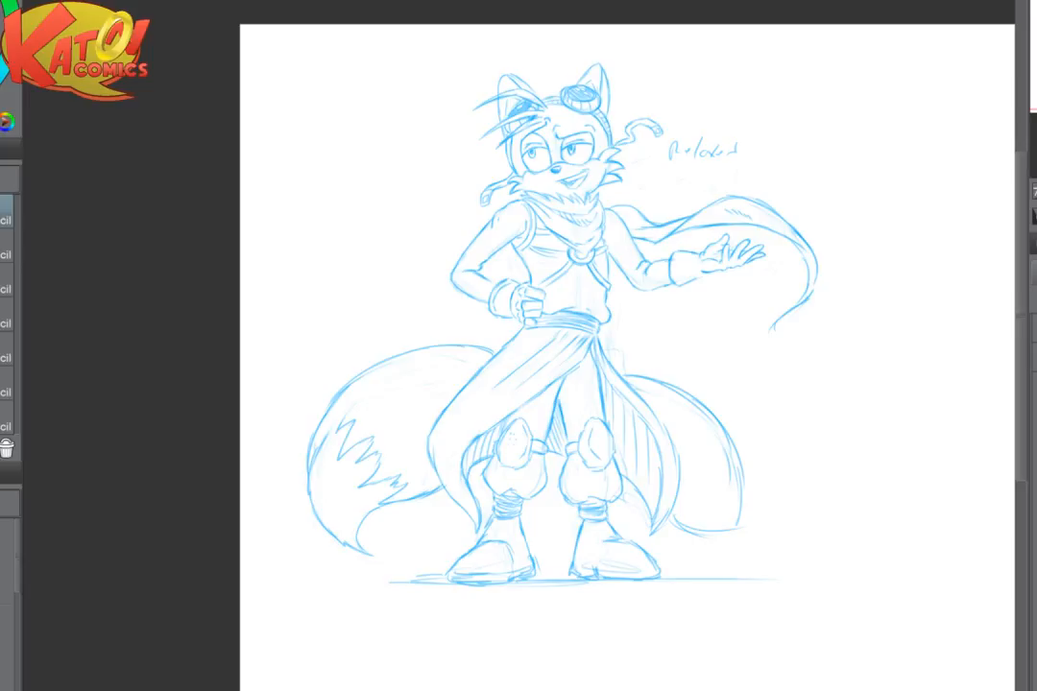
# - In a mirrored view, lighten the outline of the tail below the outstretched hand and redraw its upper curve from the skirt
pyautogui.scroll(2, 701, 437)
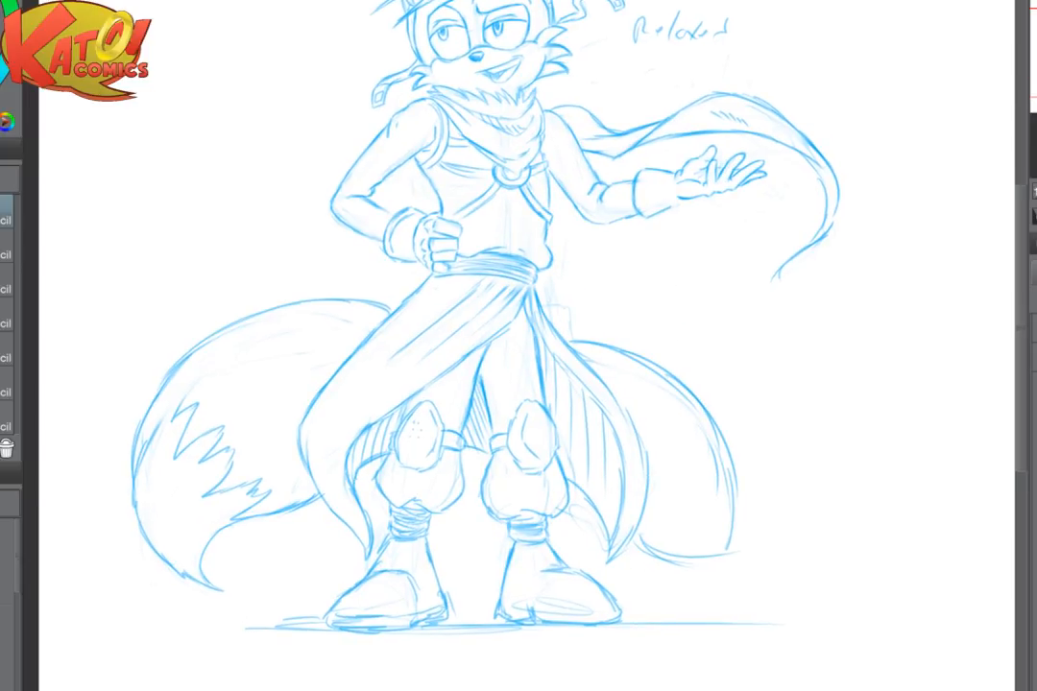
pyautogui.scroll(1, 739, 466)
pyautogui.press('h')
pyautogui.scroll(1, 693, 393)
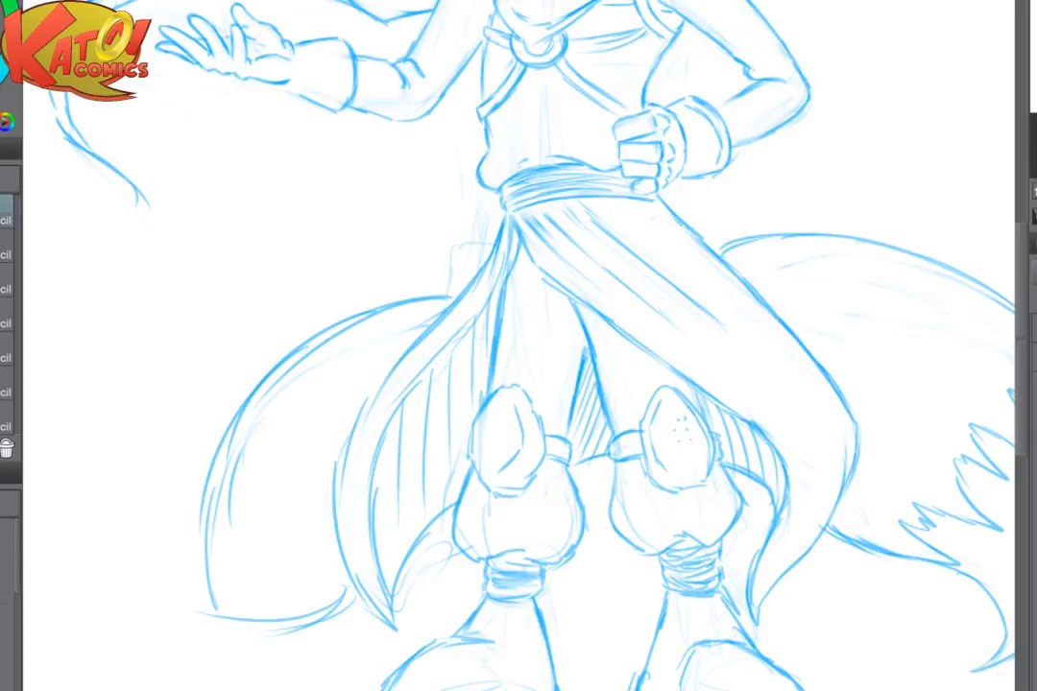
pyautogui.moveTo(595, 346); pyautogui.dragTo(660, 387)
pyautogui.moveTo(485, 338)
pyautogui.mouseDown()
pyautogui.moveTo(301, 449)
pyautogui.moveTo(479, 349)
pyautogui.mouseUp()
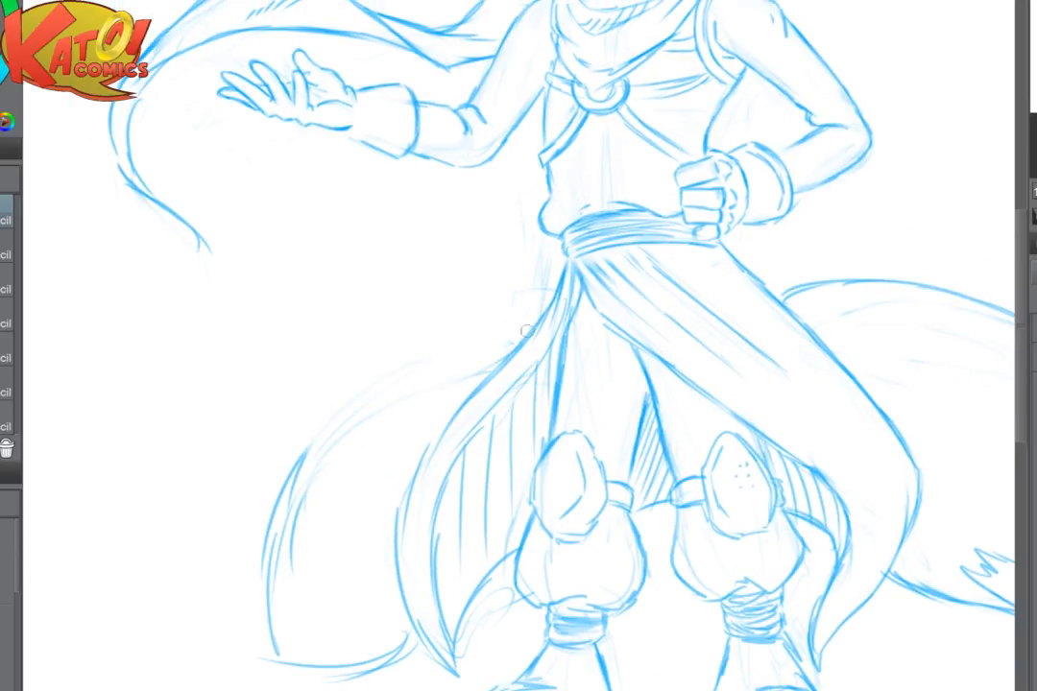
pyautogui.moveTo(528, 317)
pyautogui.mouseDown()
pyautogui.moveTo(426, 336)
pyautogui.moveTo(304, 459)
pyautogui.mouseUp()
pyautogui.moveTo(331, 415); pyautogui.dragTo(286, 497)
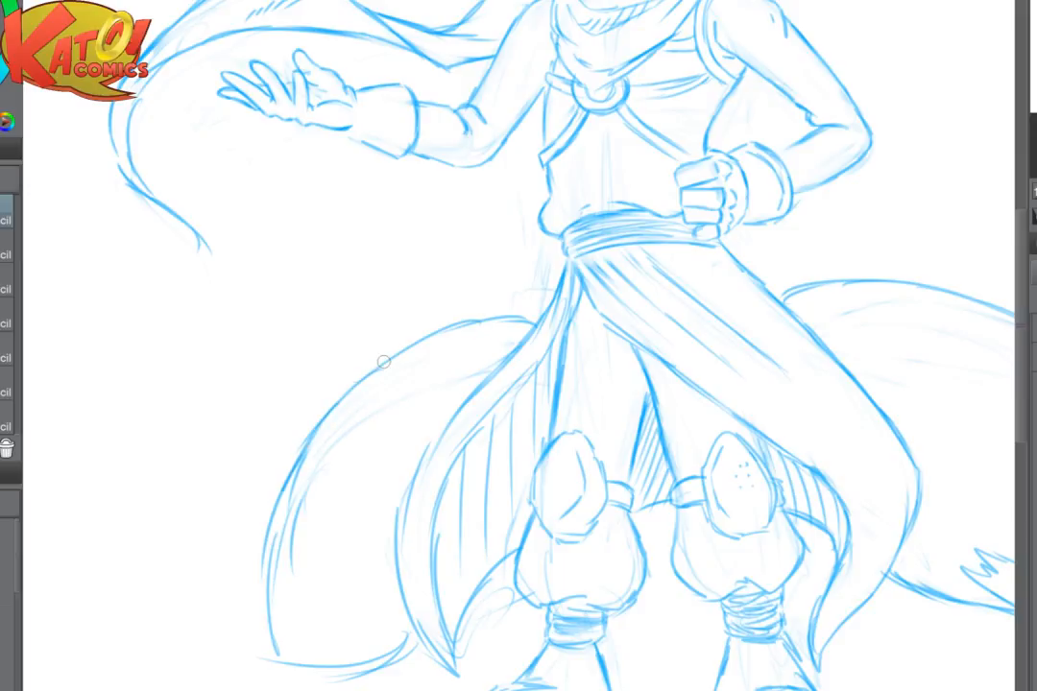
# - Erase that tail's outer side and redraw it as a long curve flaring outward toward the ground
pyautogui.moveTo(384, 361)
pyautogui.mouseDown()
pyautogui.moveTo(291, 466)
pyautogui.moveTo(248, 597)
pyautogui.moveTo(269, 591)
pyautogui.moveTo(294, 538)
pyautogui.moveTo(266, 620)
pyautogui.moveTo(279, 663)
pyautogui.moveTo(280, 637)
pyautogui.mouseUp()
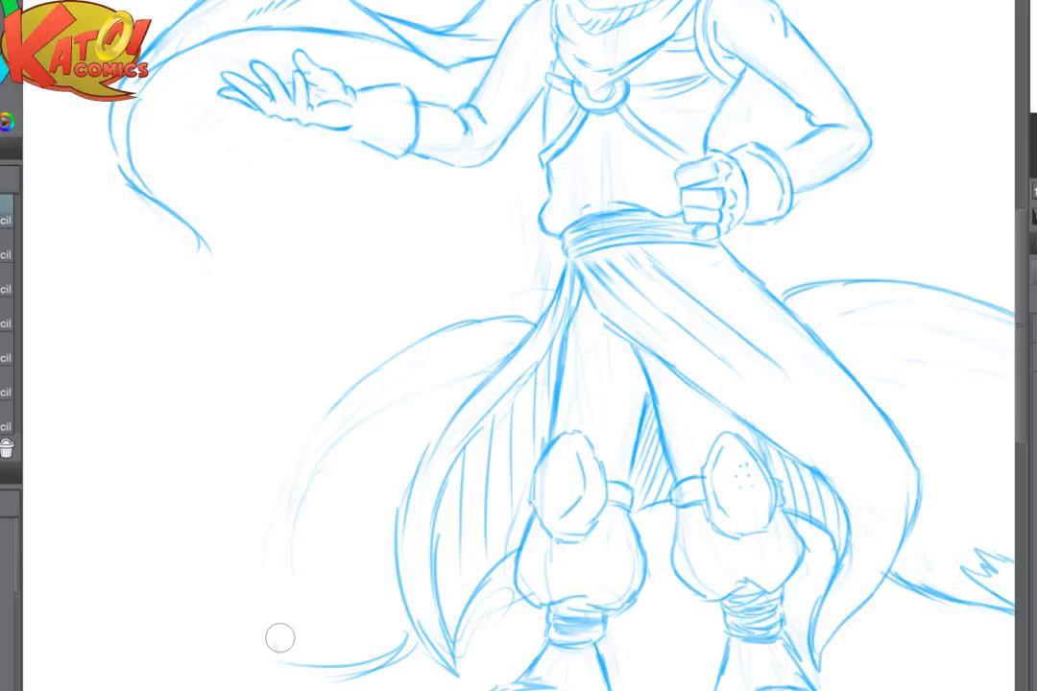
pyautogui.moveTo(526, 327)
pyautogui.mouseDown()
pyautogui.moveTo(391, 348)
pyautogui.moveTo(425, 330)
pyautogui.moveTo(331, 405)
pyautogui.moveTo(282, 471)
pyautogui.moveTo(274, 540)
pyautogui.moveTo(237, 634)
pyautogui.mouseUp()
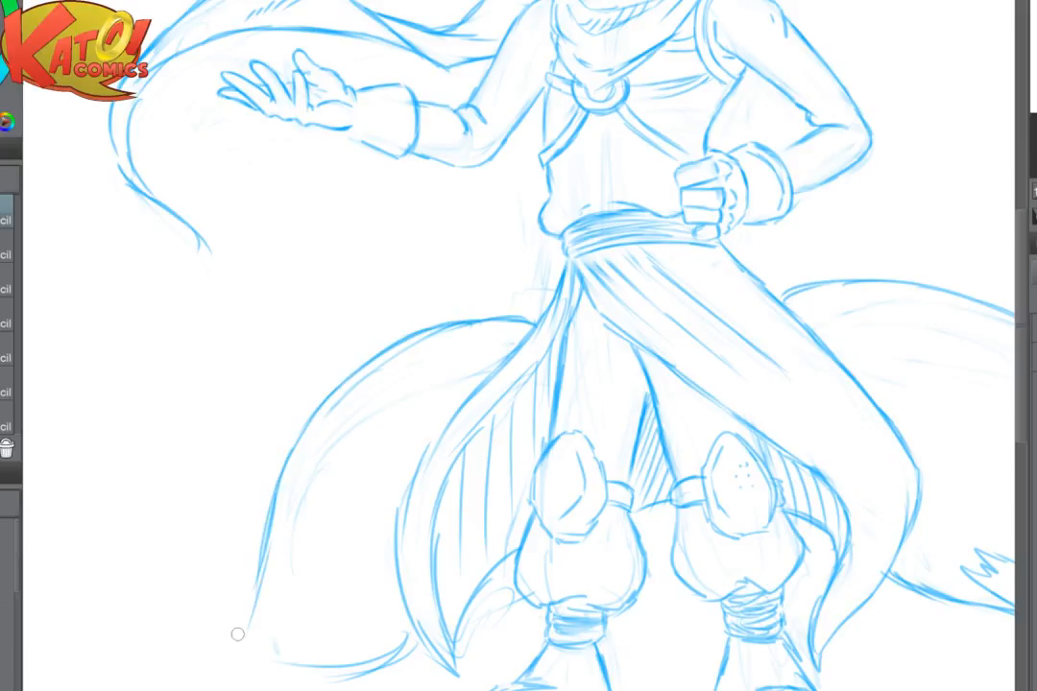
pyautogui.press('h')
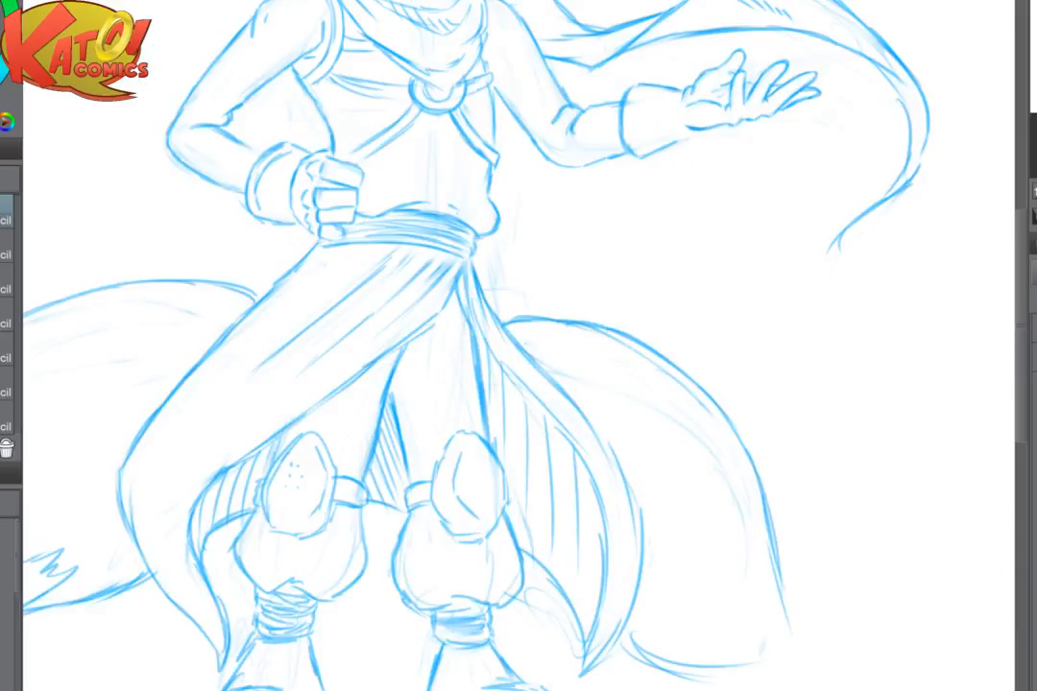
pyautogui.moveTo(672, 432); pyautogui.dragTo(513, 369)
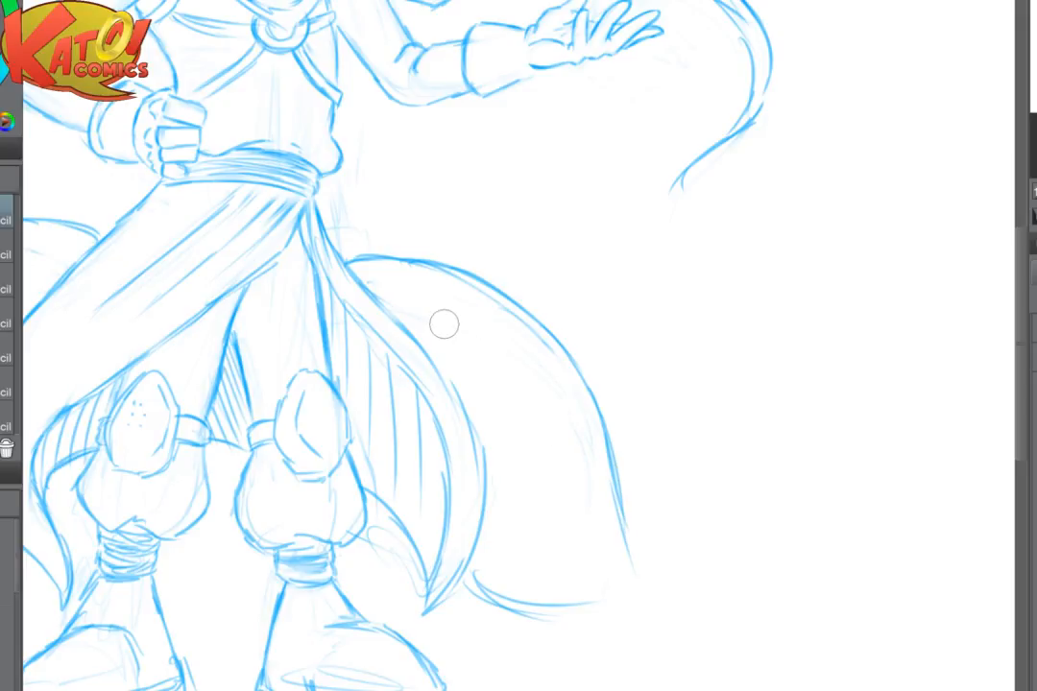
# - In a rotated view, thicken the tail's underside from the skirt's point and extend it into a small pointed tip
pyautogui.press('^')
pyautogui.hotkey('ctrl', '+')
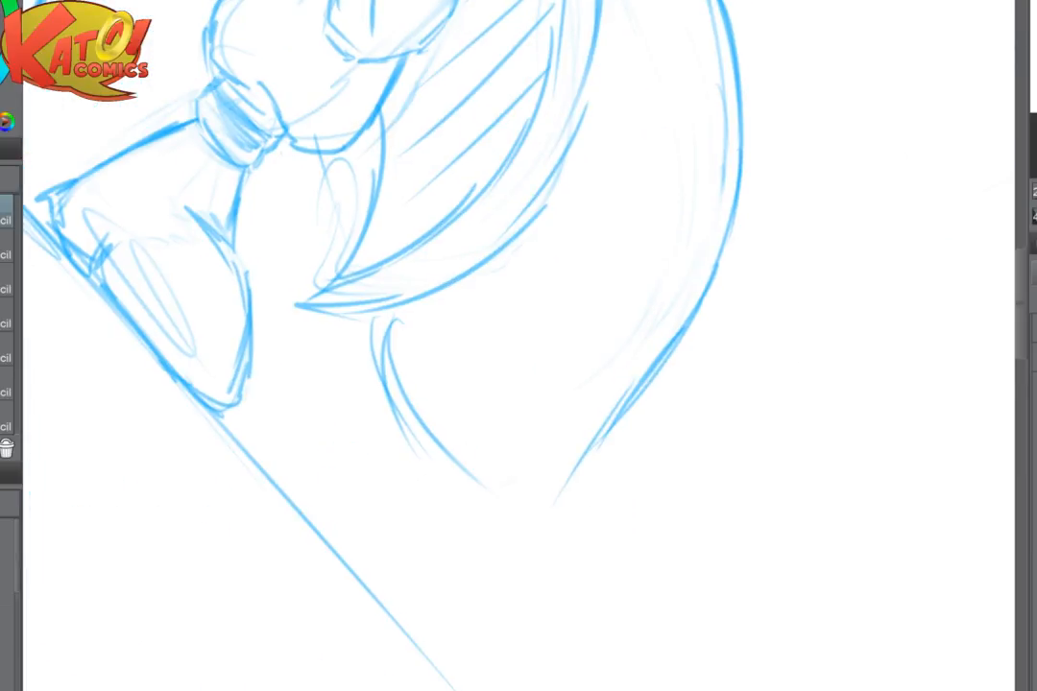
pyautogui.moveTo(389, 291); pyautogui.dragTo(461, 442)
pyautogui.moveTo(405, 346); pyautogui.dragTo(562, 506)
pyautogui.moveTo(461, 438); pyautogui.dragTo(584, 500)
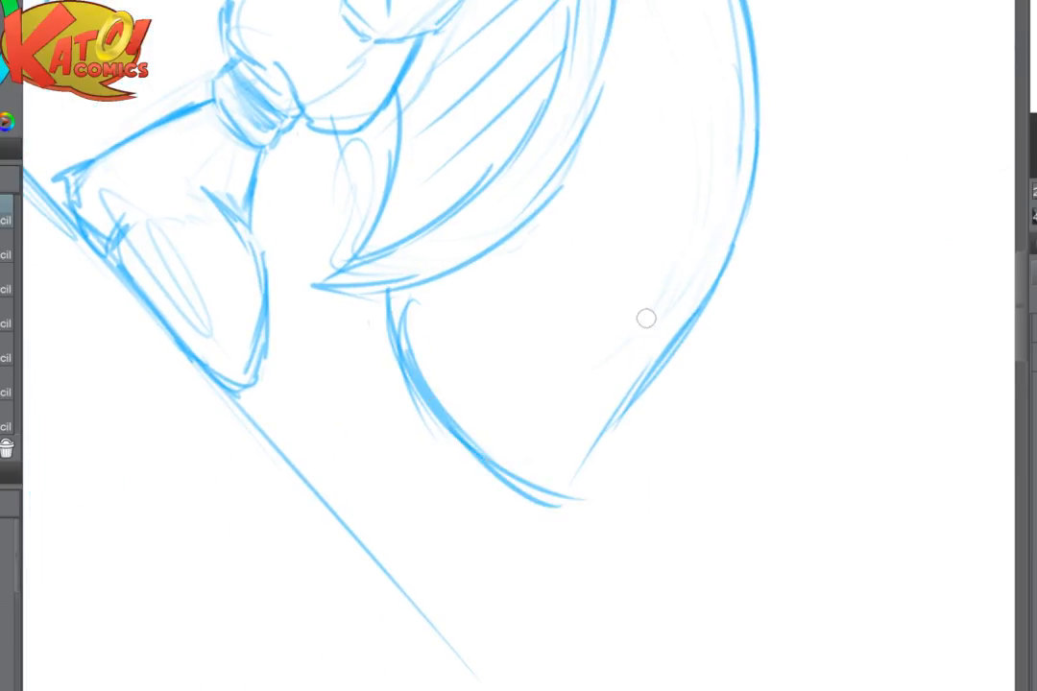
pyautogui.moveTo(699, 308)
pyautogui.mouseDown()
pyautogui.moveTo(599, 446)
pyautogui.moveTo(591, 508)
pyautogui.mouseUp()
pyautogui.hotkey('ctrl', 'z')
pyautogui.moveTo(513, 466); pyautogui.dragTo(593, 511)
pyautogui.moveTo(524, 488); pyautogui.dragTo(593, 513)
pyautogui.moveTo(590, 507)
pyautogui.mouseDown()
pyautogui.moveTo(593, 438)
pyautogui.moveTo(619, 395)
pyautogui.mouseUp()
# - Erase the tail's straight lower outer edge and redraw it as an S-curve sweeping into the pointed tip
pyautogui.moveTo(698, 315)
pyautogui.mouseDown()
pyautogui.moveTo(616, 389)
pyautogui.moveTo(597, 424)
pyautogui.mouseUp()
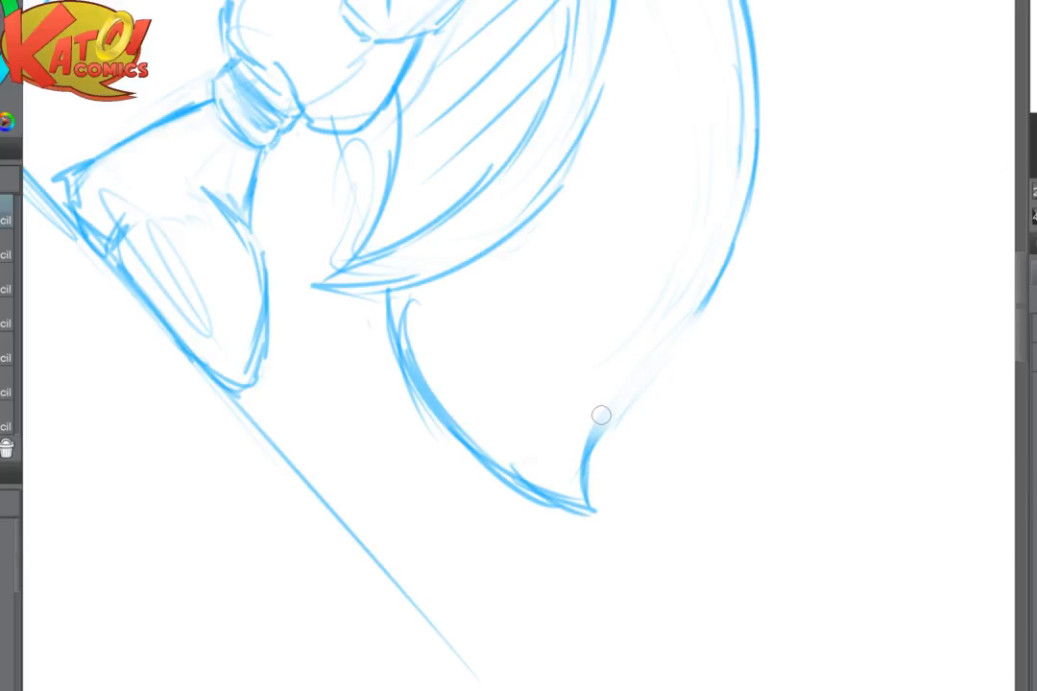
pyautogui.moveTo(701, 303)
pyautogui.mouseDown()
pyautogui.moveTo(605, 415)
pyautogui.moveTo(643, 622)
pyautogui.moveTo(799, 601)
pyautogui.mouseUp()
pyautogui.press('h')
pyautogui.press('h')
pyautogui.hotkey('ctrl', '@')
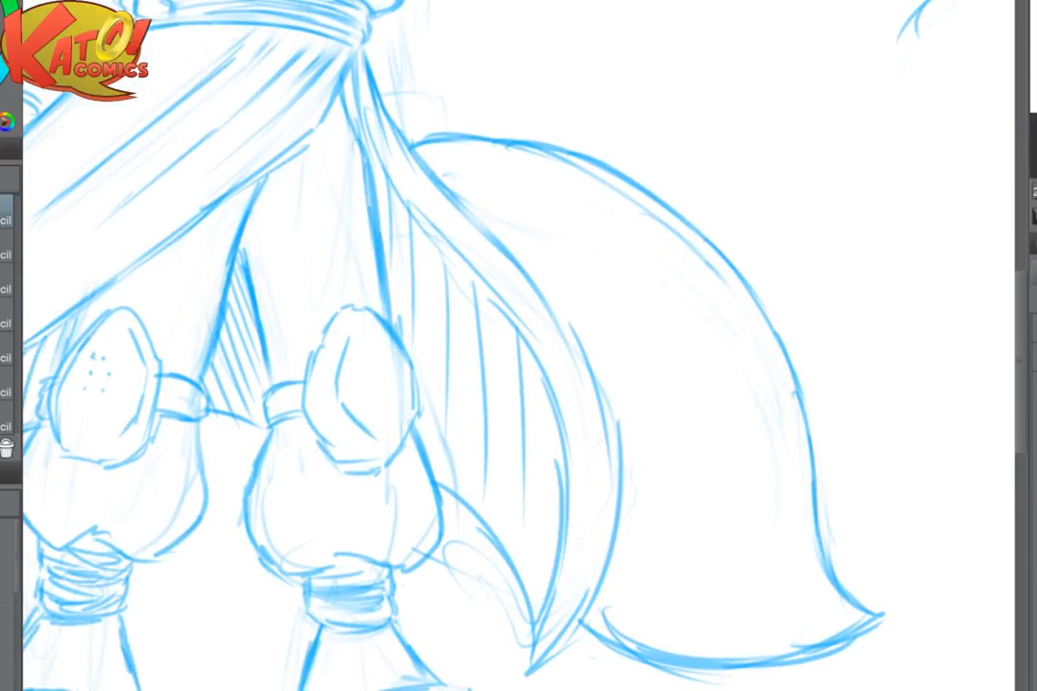
pyautogui.scroll(-1, 647, 386)
pyautogui.scroll(-3, 639, 403)
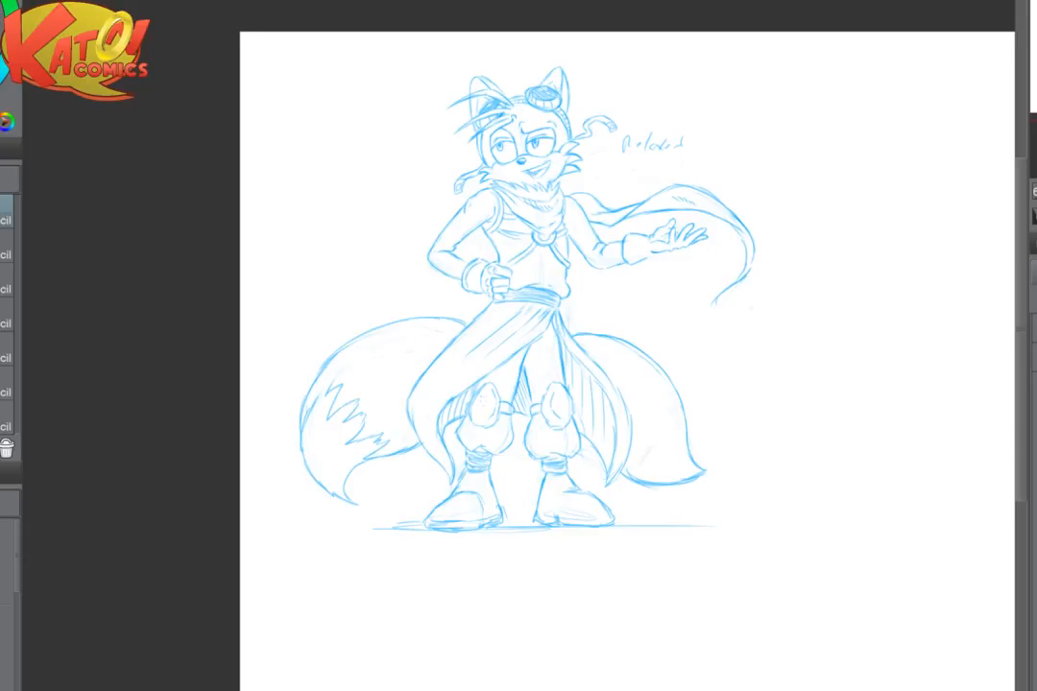
# - Join the tail's underside to the skirt and outline the small cloth flap behind the lower leg
pyautogui.scroll(1, 639, 384)
pyautogui.scroll(2, 691, 418)
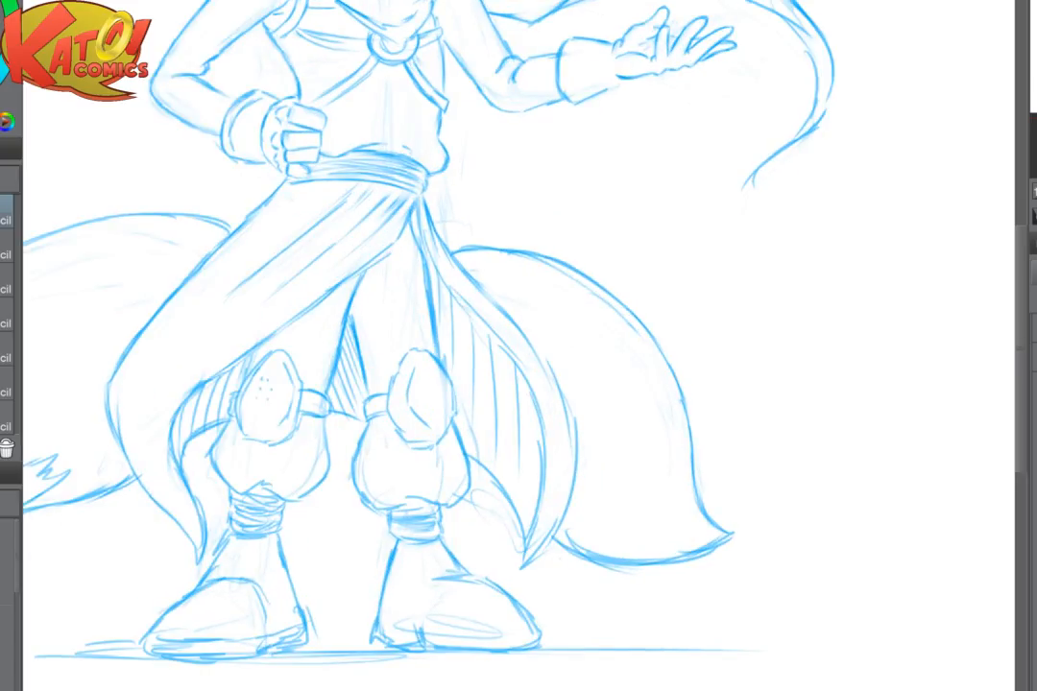
pyautogui.scroll(1, 663, 442)
pyautogui.moveTo(749, 392); pyautogui.dragTo(615, 562)
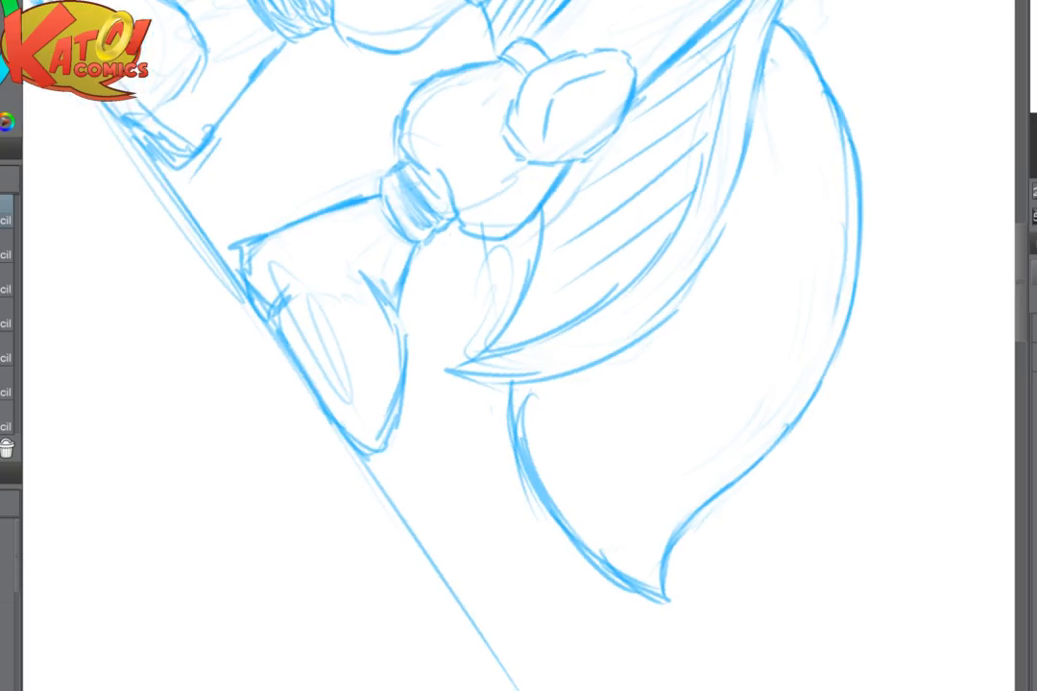
pyautogui.moveTo(506, 385); pyautogui.dragTo(515, 422)
pyautogui.moveTo(503, 240); pyautogui.dragTo(493, 317)
pyautogui.moveTo(503, 240); pyautogui.dragTo(495, 347)
pyautogui.moveTo(615, 562); pyautogui.dragTo(748, 391)
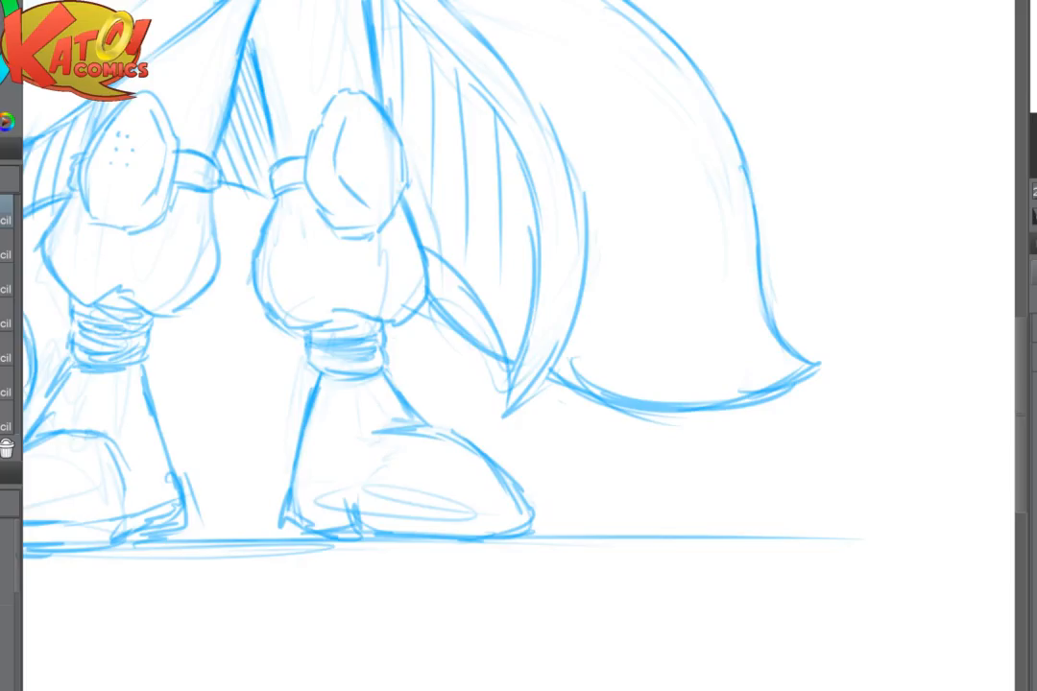
# - Start the jagged fur marking with a short spike at the outer edge of the tail below the outstretched hand
pyautogui.moveTo(576, 317); pyautogui.dragTo(527, 416)
pyautogui.moveTo(538, 527); pyautogui.dragTo(509, 558)
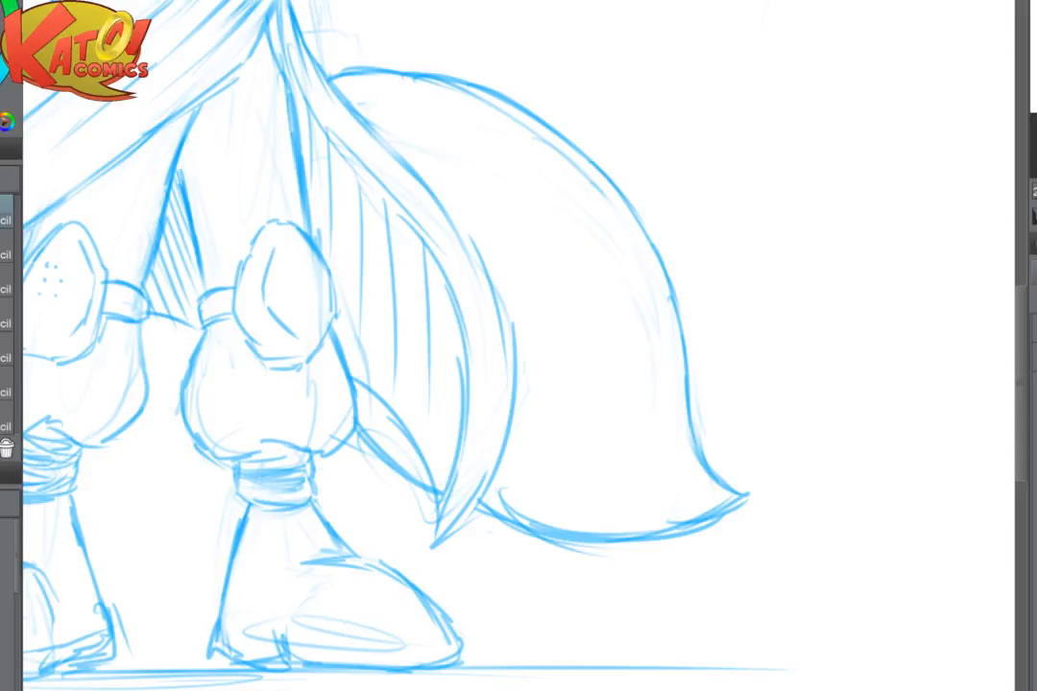
pyautogui.moveTo(560, 144)
pyautogui.mouseDown()
pyautogui.moveTo(616, 177)
pyautogui.moveTo(635, 219)
pyautogui.mouseUp()
pyautogui.moveTo(605, 206); pyautogui.dragTo(635, 219)
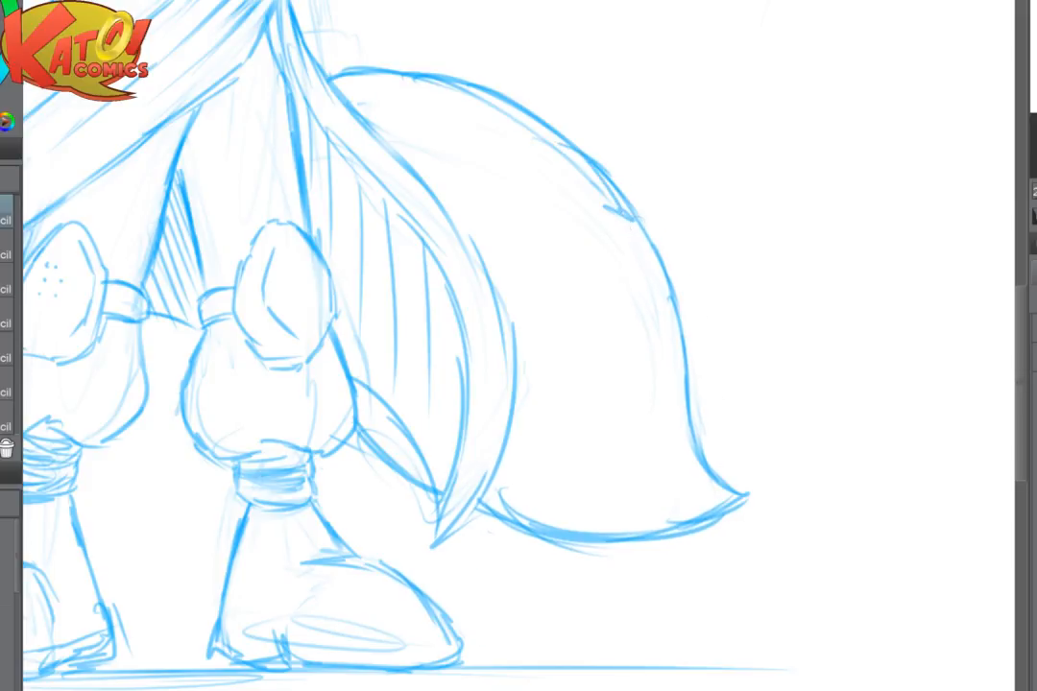
# - Extend the zigzag fur marking on the fist-side tail up to its outer edge
pyautogui.moveTo(385, 288); pyautogui.dragTo(855, 375)
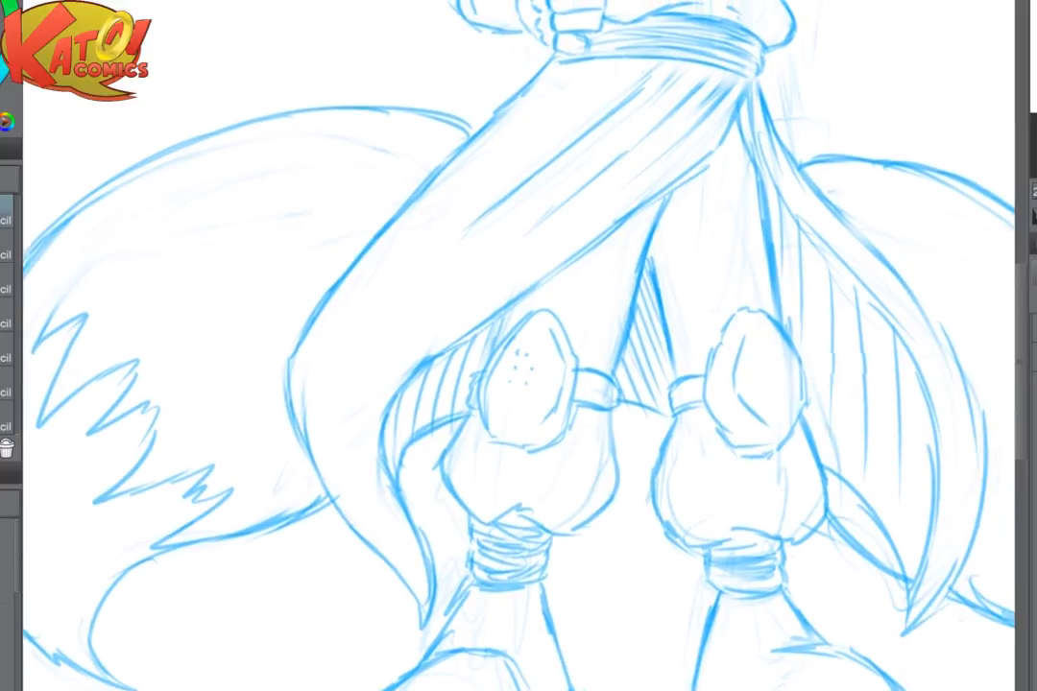
pyautogui.moveTo(480, 365); pyautogui.dragTo(702, 333)
pyautogui.moveTo(270, 209)
pyautogui.mouseDown()
pyautogui.moveTo(253, 248)
pyautogui.moveTo(288, 223)
pyautogui.mouseUp()
pyautogui.moveTo(288, 223); pyautogui.dragTo(249, 322)
pyautogui.moveTo(816, 336)
pyautogui.mouseDown()
pyautogui.moveTo(443, 255)
pyautogui.moveTo(110, 247)
pyautogui.mouseUp()
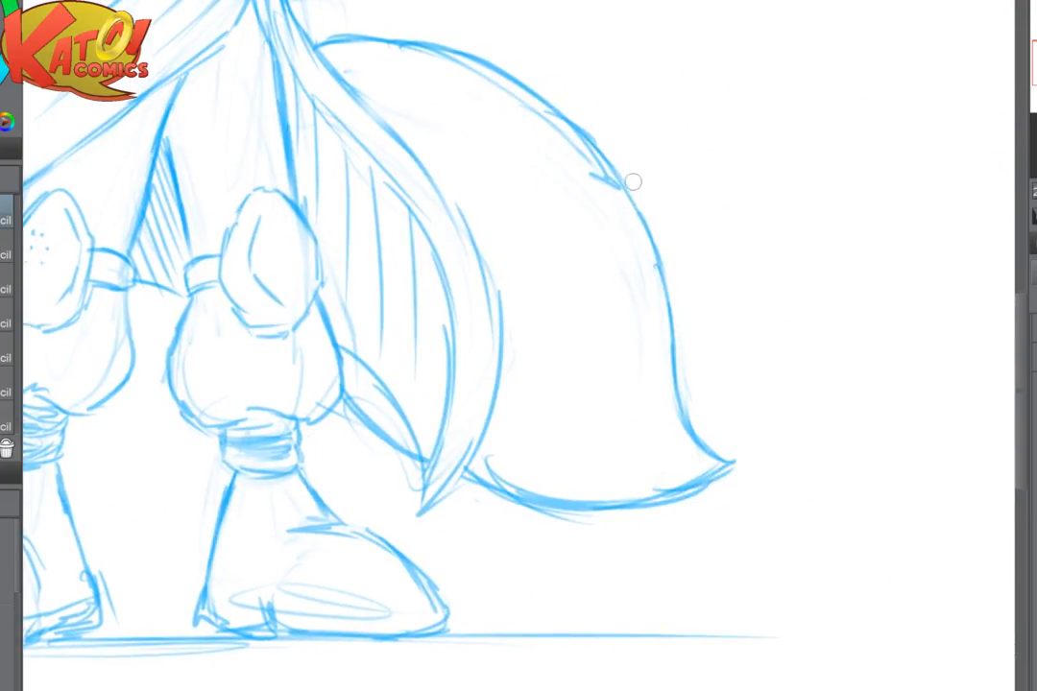
# - Continue the zigzag fur marking across the opposite tail, ending near its underside beside the skirt
pyautogui.moveTo(619, 187)
pyautogui.mouseDown()
pyautogui.moveTo(574, 167)
pyautogui.moveTo(628, 280)
pyautogui.mouseUp()
pyautogui.moveTo(628, 280)
pyautogui.mouseDown()
pyautogui.moveTo(558, 225)
pyautogui.moveTo(561, 251)
pyautogui.moveTo(519, 312)
pyautogui.moveTo(526, 350)
pyautogui.moveTo(503, 363)
pyautogui.moveTo(528, 431)
pyautogui.mouseUp()
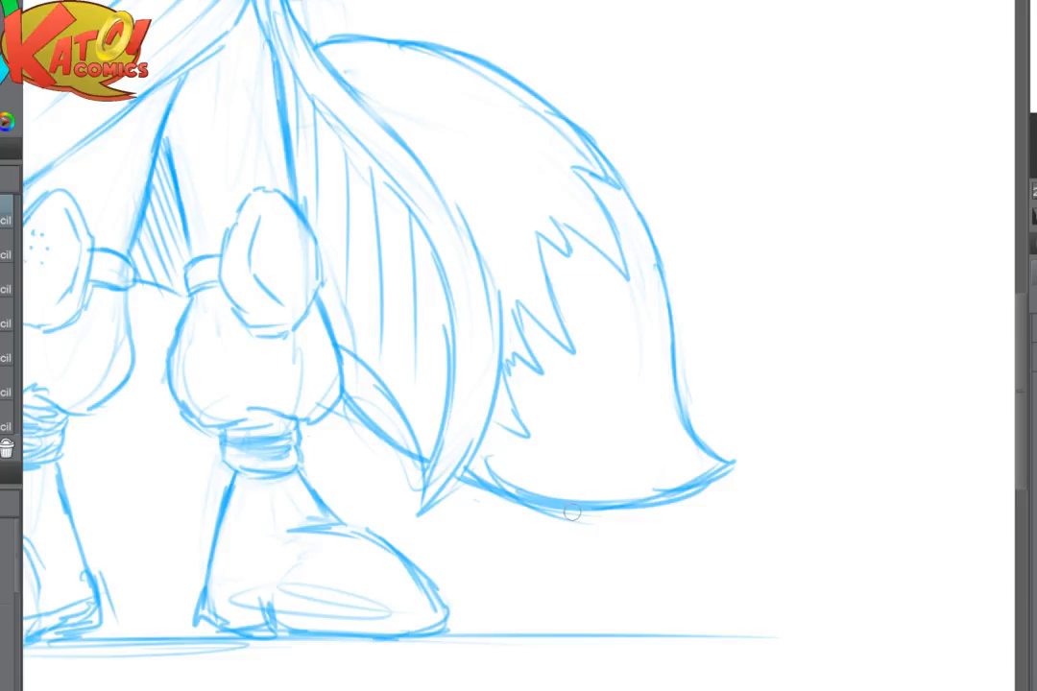
pyautogui.scroll(-5, 707, 404)
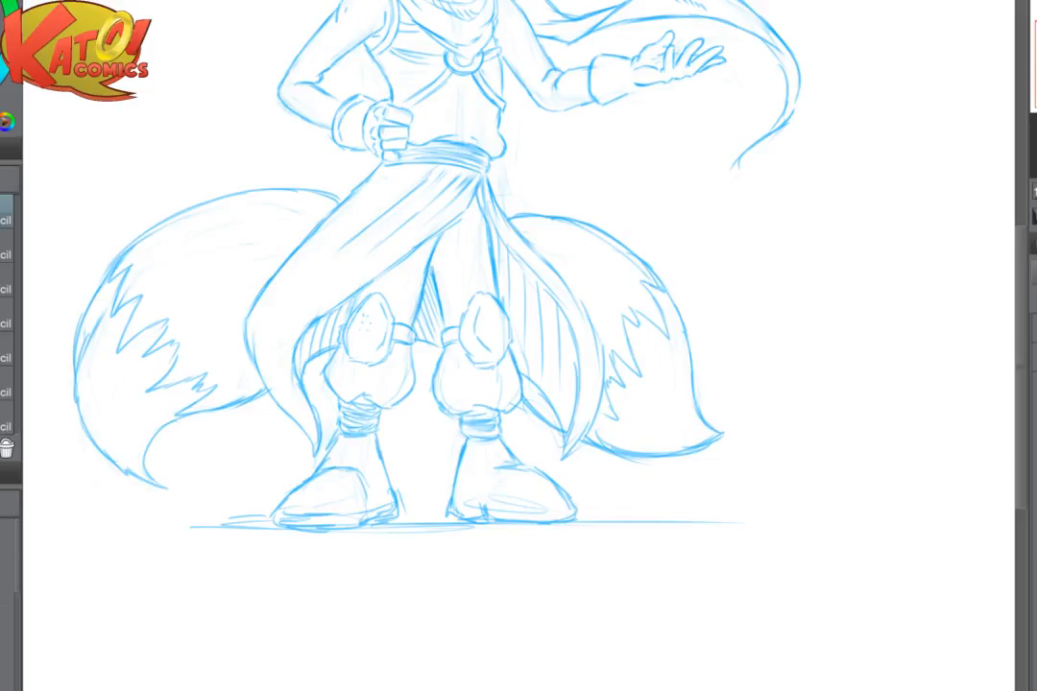
# - Fade the upper outline of the fist-side tail, from the skirt toward the outer curve
pyautogui.scroll(-1, 519, 346)
pyautogui.moveTo(441, 393); pyautogui.dragTo(599, 299)
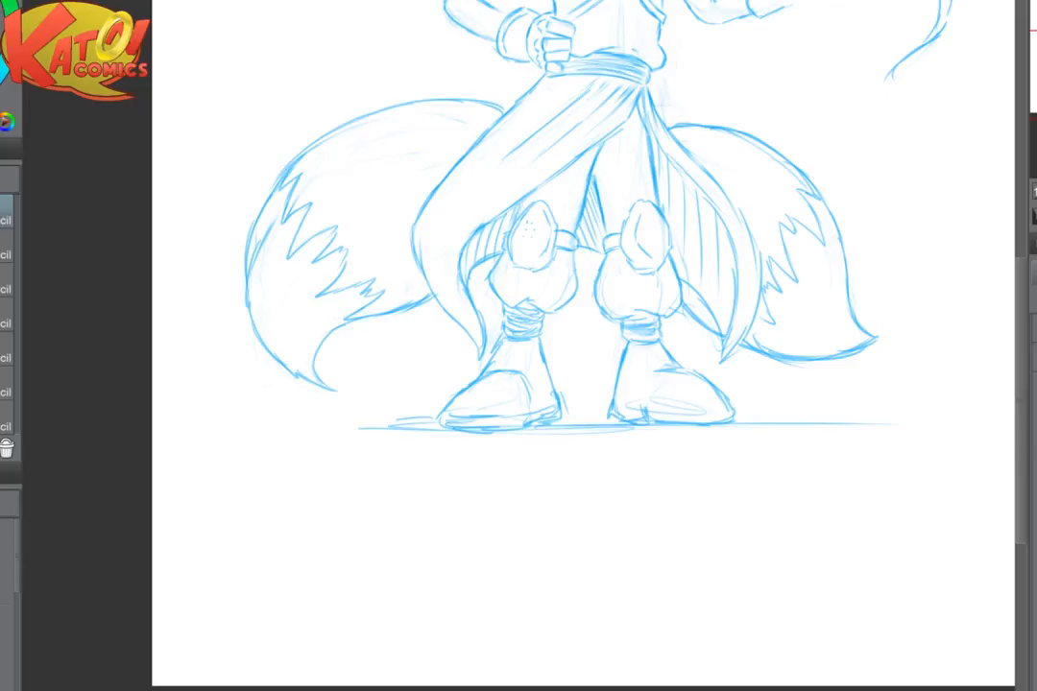
pyautogui.moveTo(519, 288); pyautogui.dragTo(510, 388)
pyautogui.scroll(3, 319, 275)
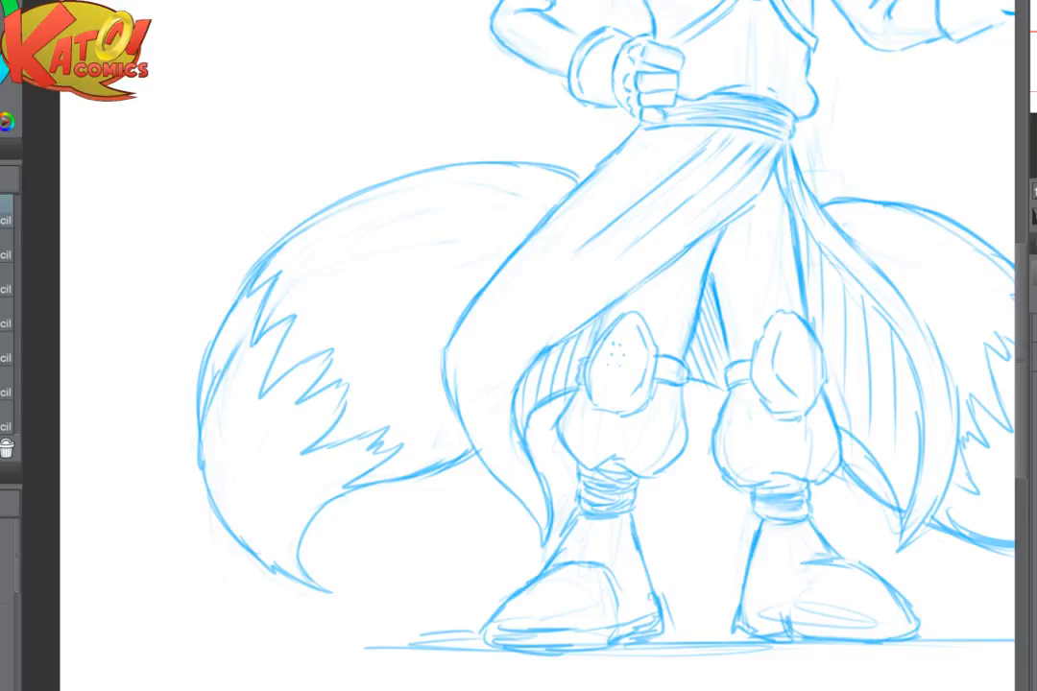
pyautogui.moveTo(467, 233); pyautogui.dragTo(586, 348)
pyautogui.scroll(3, 586, 347)
pyautogui.moveTo(749, 261)
pyautogui.mouseDown()
pyautogui.moveTo(756, 228)
pyautogui.moveTo(587, 230)
pyautogui.moveTo(375, 304)
pyautogui.mouseUp()
pyautogui.scroll(-2, 376, 304)
pyautogui.scroll(-2, 619, 308)
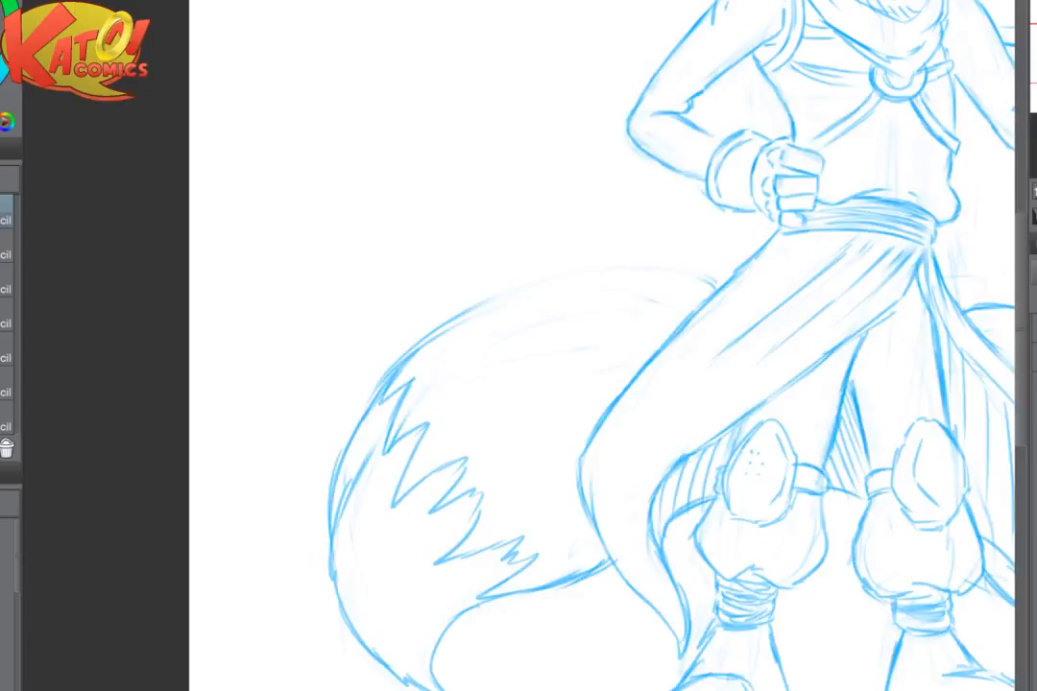
# - Redraw the fist-side tail's upper outline as one clean arc from the skirt to the outer edge and soften stray lines along it
pyautogui.scroll(2, 708, 240)
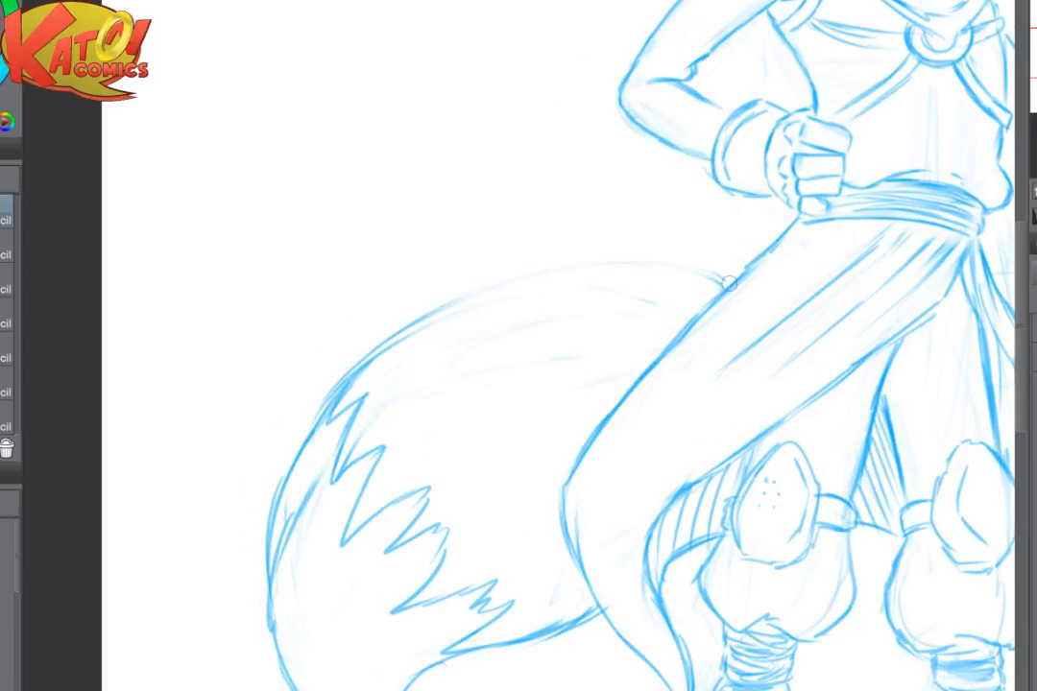
pyautogui.moveTo(709, 267)
pyautogui.mouseDown()
pyautogui.moveTo(495, 267)
pyautogui.moveTo(350, 352)
pyautogui.moveTo(303, 429)
pyautogui.moveTo(272, 518)
pyautogui.mouseUp()
pyautogui.press('e')
pyautogui.moveTo(411, 332)
pyautogui.mouseDown()
pyautogui.moveTo(361, 374)
pyautogui.moveTo(444, 315)
pyautogui.mouseUp()
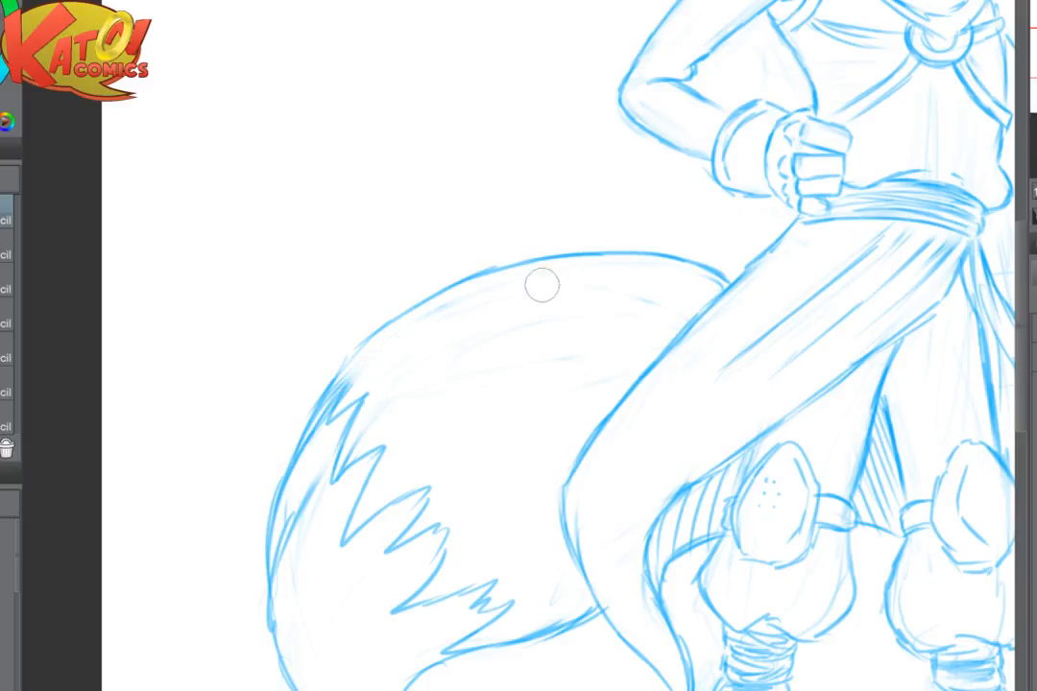
pyautogui.moveTo(649, 292); pyautogui.dragTo(690, 295)
pyautogui.press('p')
pyautogui.moveTo(361, 352); pyautogui.dragTo(309, 439)
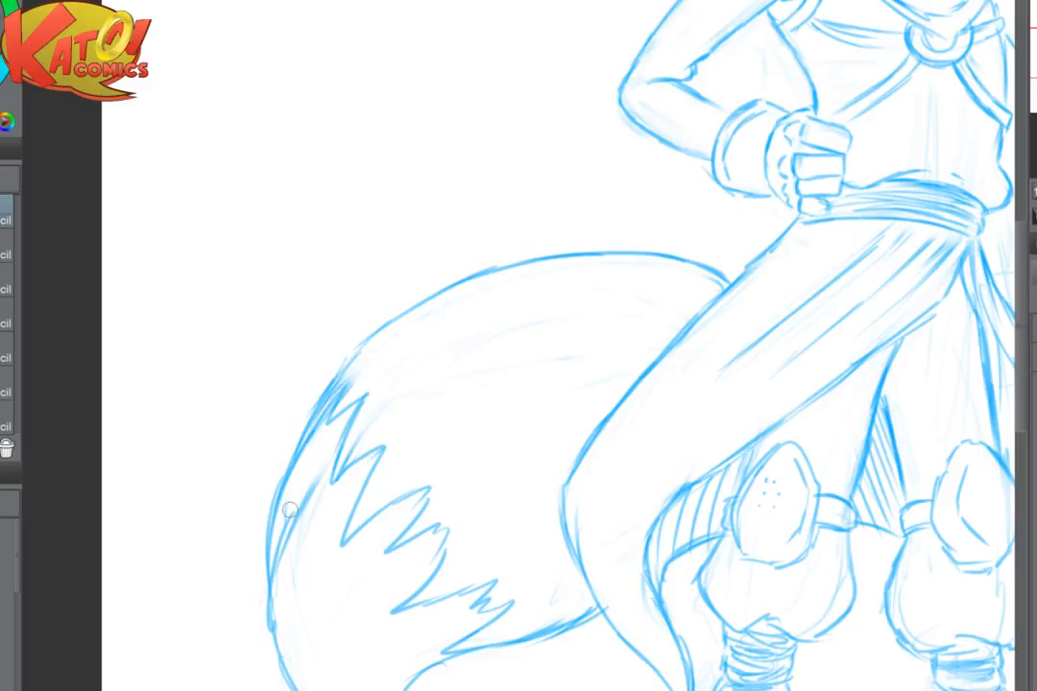
# - Erase the outer stretch of the ground line below the fist-side tail, up to the boot's toe
pyautogui.scroll(-2, 606, 358)
pyautogui.moveTo(727, 553)
pyautogui.mouseDown()
pyautogui.moveTo(409, 436)
pyautogui.moveTo(341, 453)
pyautogui.moveTo(514, 452)
pyautogui.mouseUp()
pyautogui.hotkey('ctrl', '+')
pyautogui.moveTo(422, 471); pyautogui.dragTo(603, 432)
pyautogui.moveTo(446, 525); pyautogui.dragTo(314, 557)
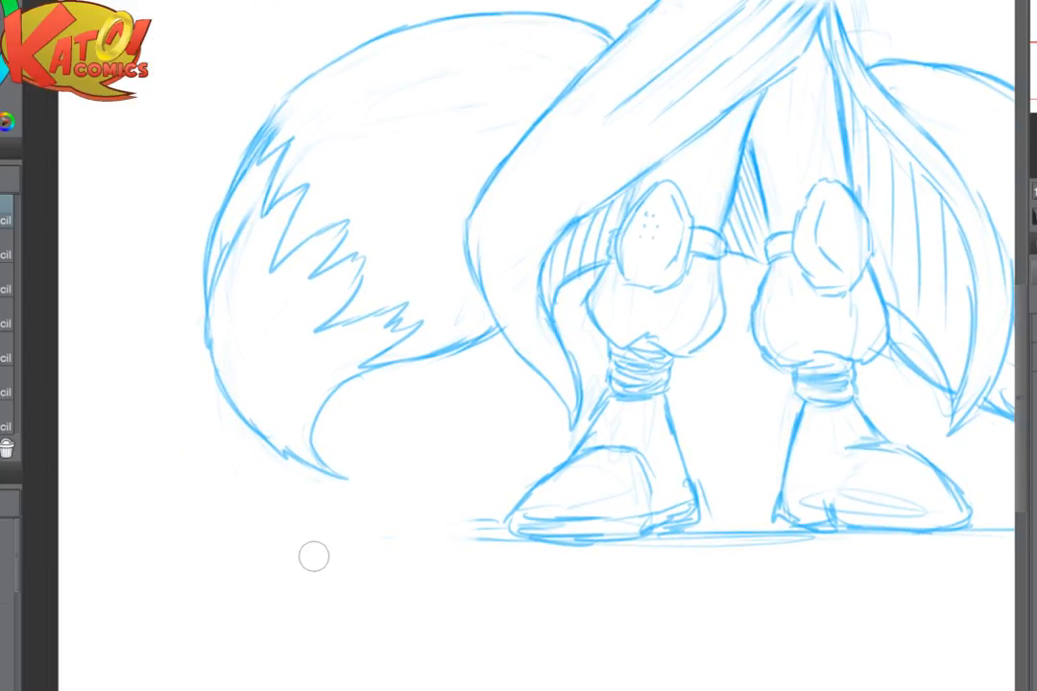
pyautogui.hotkey('ctrl', '+')
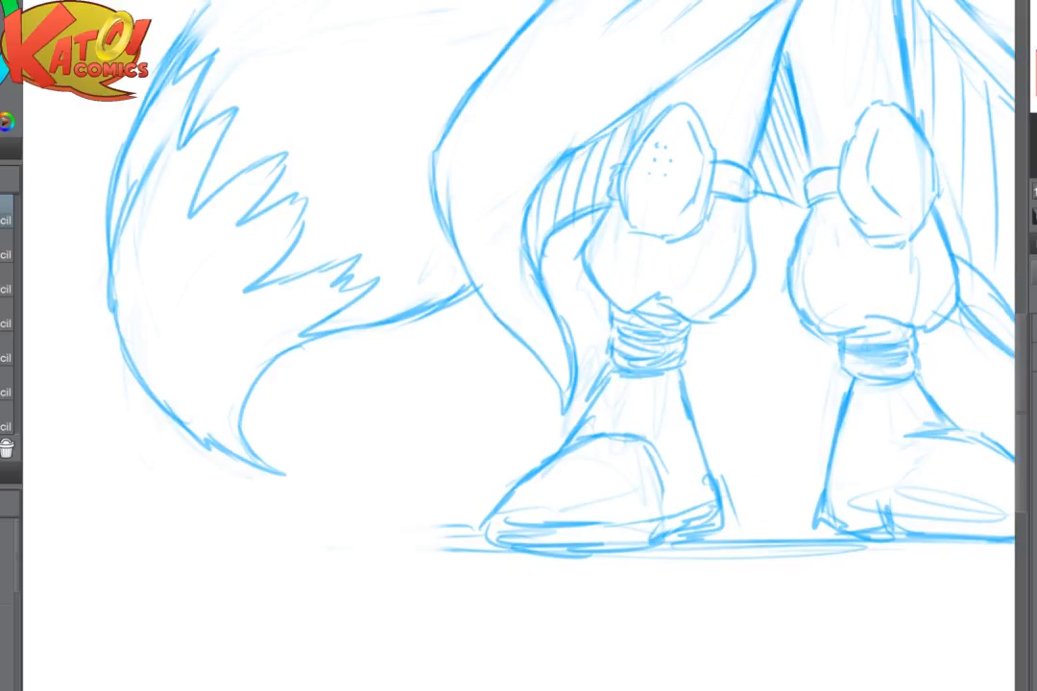
# - Sketch a broken, uneven ground line beyond the fist-side boot's toe and fade the ground line between the feet
pyautogui.press('h')
pyautogui.moveTo(611, 528)
pyautogui.mouseDown()
pyautogui.moveTo(555, 507)
pyautogui.moveTo(512, 517)
pyautogui.moveTo(733, 529)
pyautogui.mouseUp()
pyautogui.moveTo(791, 512); pyautogui.dragTo(955, 505)
pyautogui.moveTo(388, 510); pyautogui.dragTo(370, 521)
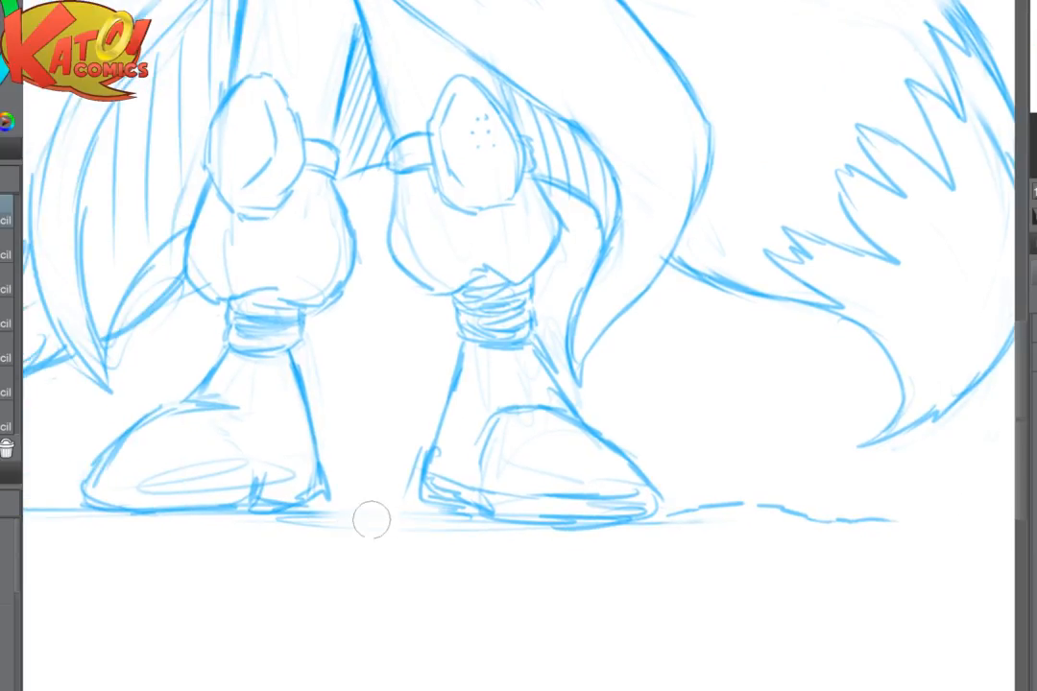
# - Fade the rough sole and heel lines along the underside of the fist-side boot
pyautogui.scroll(3, 706, 381)
pyautogui.moveTo(615, 374); pyautogui.dragTo(567, 390)
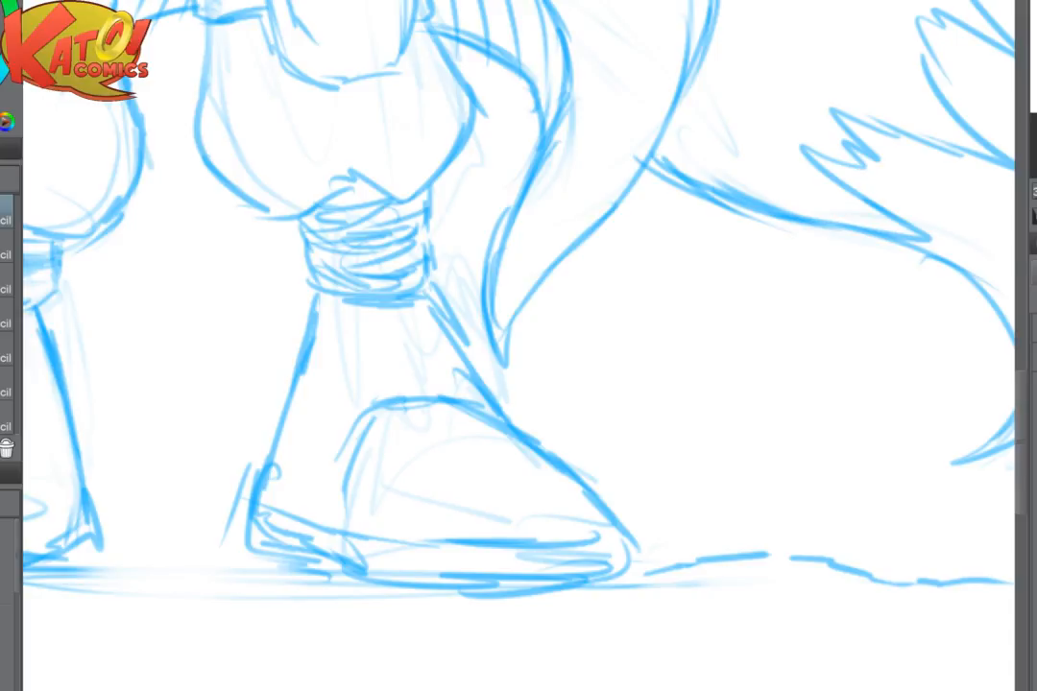
pyautogui.hotkey('ctrl', '+')
pyautogui.moveTo(347, 444)
pyautogui.mouseDown()
pyautogui.moveTo(519, 457)
pyautogui.moveTo(471, 531)
pyautogui.moveTo(468, 567)
pyautogui.mouseUp()
pyautogui.press('e')
pyautogui.moveTo(381, 597)
pyautogui.mouseDown()
pyautogui.moveTo(530, 644)
pyautogui.moveTo(777, 657)
pyautogui.moveTo(890, 599)
pyautogui.mouseUp()
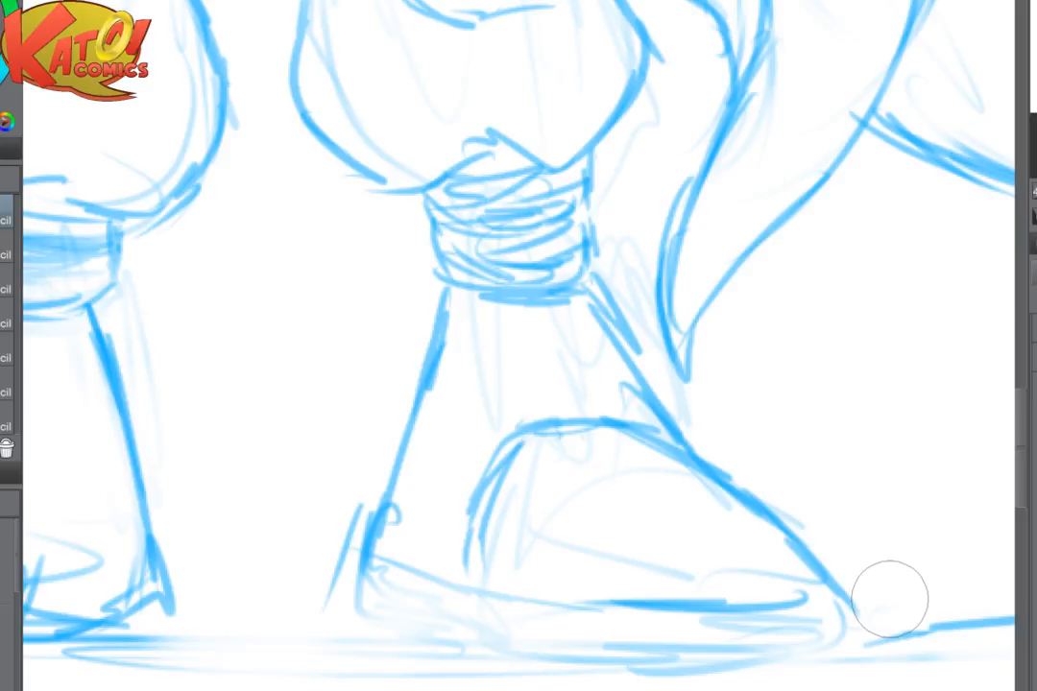
# - Rough in a thick curved sole band around the fist-side boot, keeping it faint with a firmer toe end
pyautogui.moveTo(367, 559)
pyautogui.mouseDown()
pyautogui.moveTo(510, 607)
pyautogui.moveTo(670, 616)
pyautogui.moveTo(805, 594)
pyautogui.moveTo(384, 630)
pyautogui.moveTo(539, 661)
pyautogui.moveTo(753, 660)
pyautogui.moveTo(845, 655)
pyautogui.mouseUp()
pyautogui.moveTo(377, 610)
pyautogui.mouseDown()
pyautogui.moveTo(369, 571)
pyautogui.moveTo(589, 603)
pyautogui.mouseUp()
pyautogui.moveTo(588, 604); pyautogui.dragTo(737, 575)
pyautogui.moveTo(881, 569)
pyautogui.mouseDown()
pyautogui.moveTo(952, 597)
pyautogui.moveTo(942, 621)
pyautogui.mouseUp()
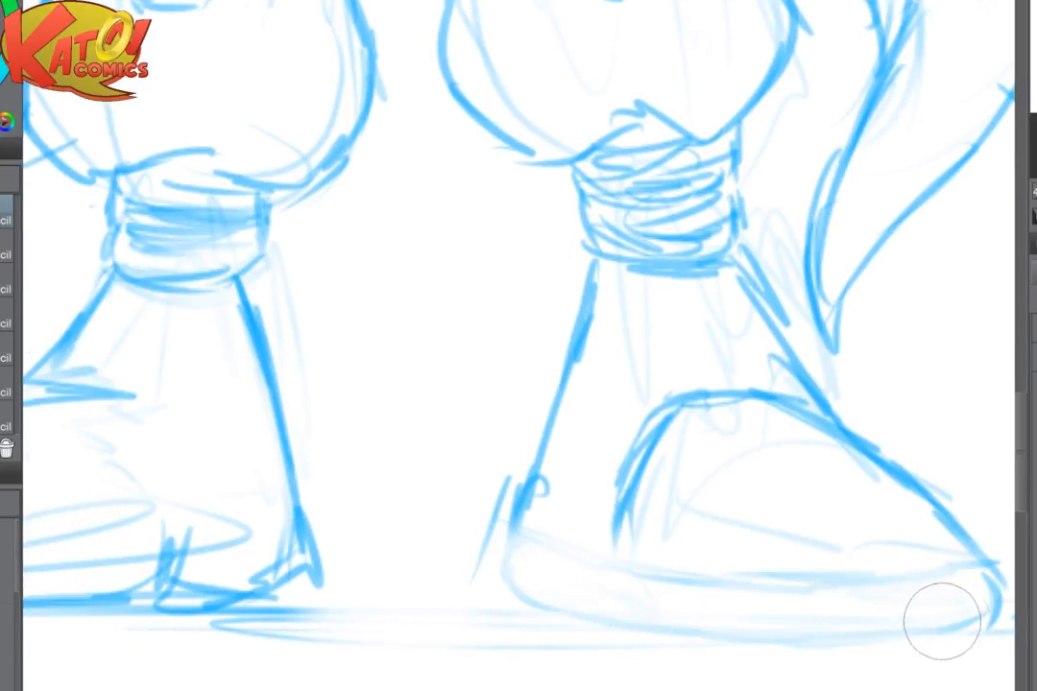
pyautogui.moveTo(991, 548)
pyautogui.mouseDown()
pyautogui.moveTo(743, 512)
pyautogui.moveTo(760, 567)
pyautogui.mouseUp()
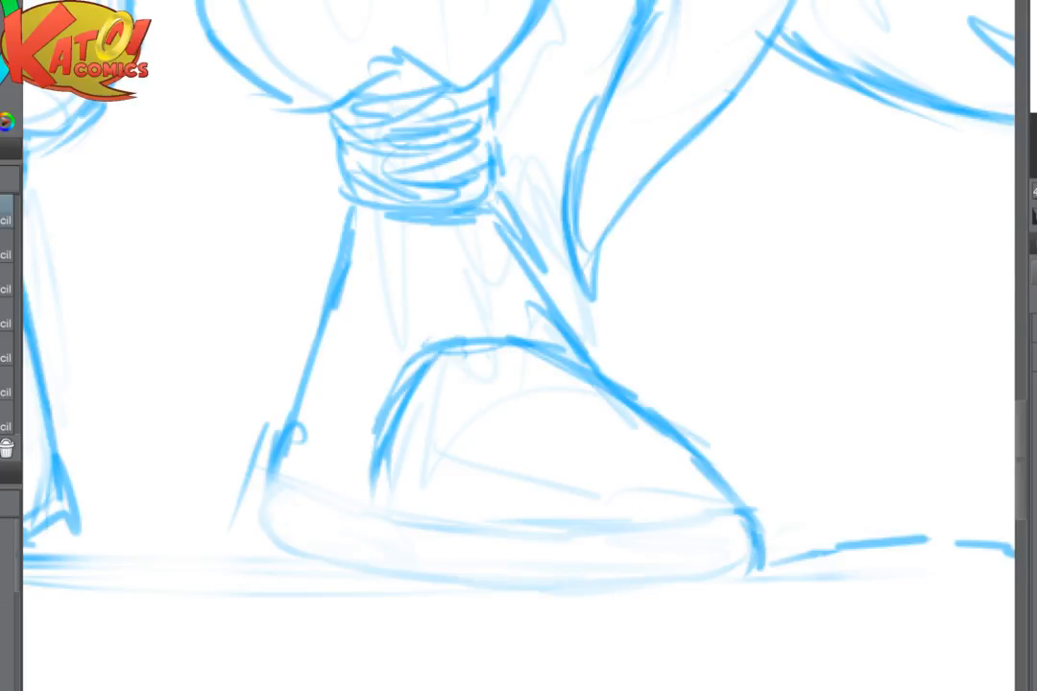
# - Outline the fist-side boot's squared front sole block and the smaller heel block behind it
pyautogui.press('h')
pyautogui.moveTo(295, 507)
pyautogui.mouseDown()
pyautogui.moveTo(279, 564)
pyautogui.moveTo(357, 591)
pyautogui.moveTo(509, 593)
pyautogui.moveTo(617, 575)
pyautogui.moveTo(676, 548)
pyautogui.moveTo(673, 560)
pyautogui.moveTo(675, 512)
pyautogui.moveTo(557, 531)
pyautogui.moveTo(343, 527)
pyautogui.mouseUp()
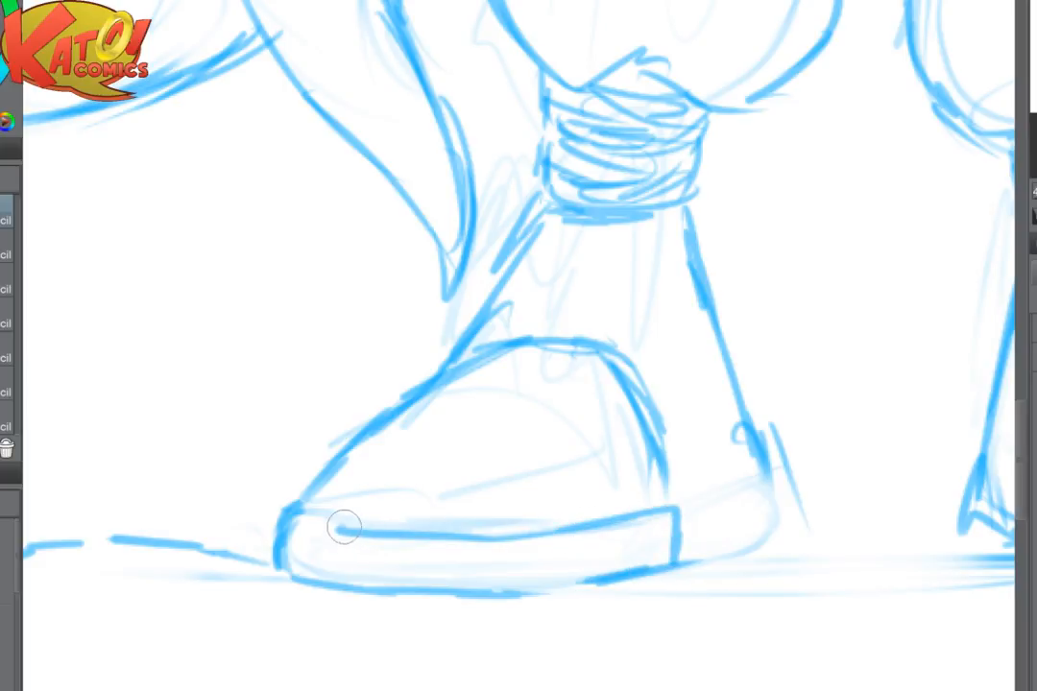
pyautogui.moveTo(687, 524)
pyautogui.mouseDown()
pyautogui.moveTo(783, 499)
pyautogui.moveTo(720, 527)
pyautogui.moveTo(755, 478)
pyautogui.moveTo(596, 490)
pyautogui.moveTo(568, 458)
pyautogui.mouseUp()
pyautogui.press('e')
pyautogui.press('p')
pyautogui.moveTo(466, 488)
pyautogui.mouseDown()
pyautogui.moveTo(495, 519)
pyautogui.moveTo(374, 572)
pyautogui.mouseUp()
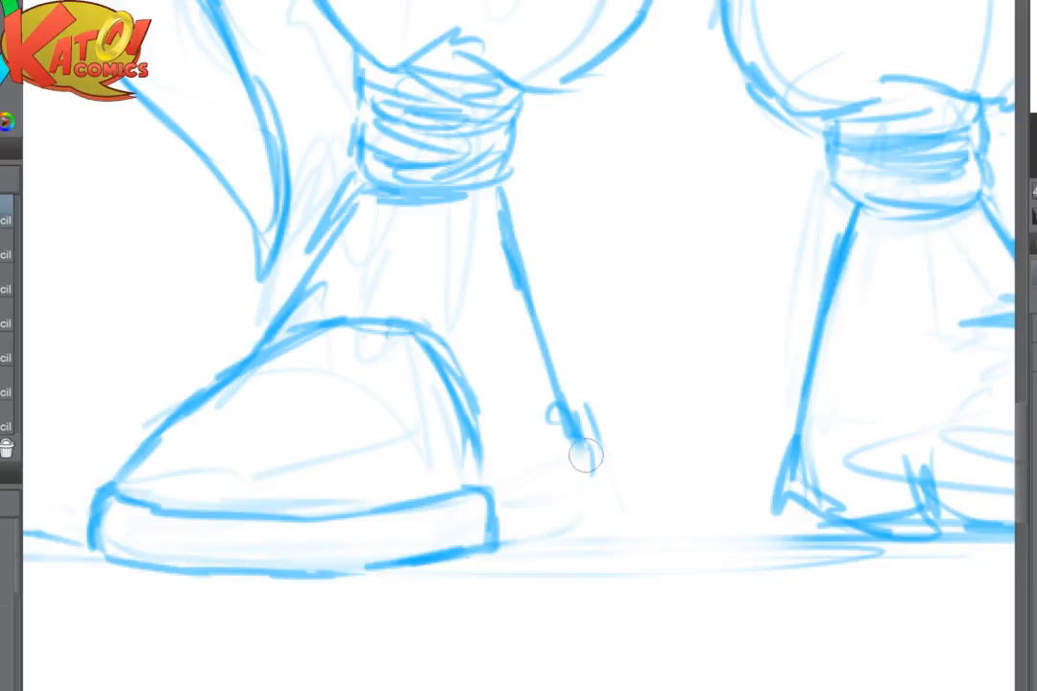
pyautogui.moveTo(495, 492)
pyautogui.mouseDown()
pyautogui.moveTo(596, 459)
pyautogui.moveTo(600, 518)
pyautogui.mouseUp()
pyautogui.moveTo(507, 536); pyautogui.dragTo(603, 520)
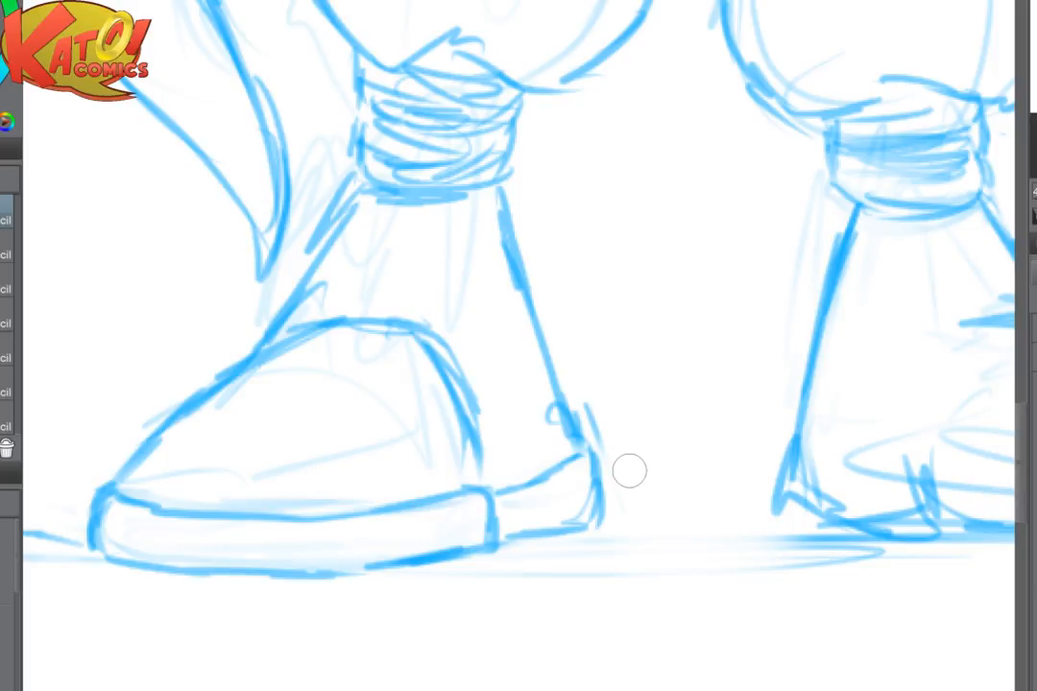
# - Erase the join between the fist-side boot's front sole and heel and redraw the sole's back edge as a short vertical line
pyautogui.press('e')
pyautogui.moveTo(504, 540)
pyautogui.mouseDown()
pyautogui.moveTo(466, 588)
pyautogui.moveTo(461, 550)
pyautogui.mouseUp()
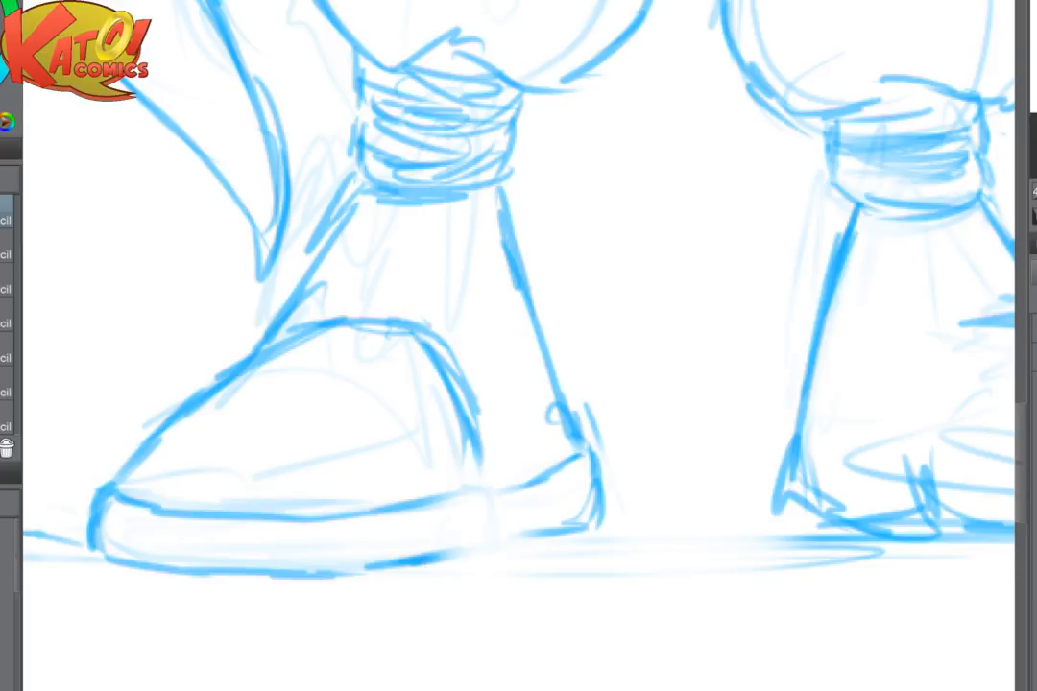
pyautogui.press('h')
pyautogui.scroll(-3, 674, 424)
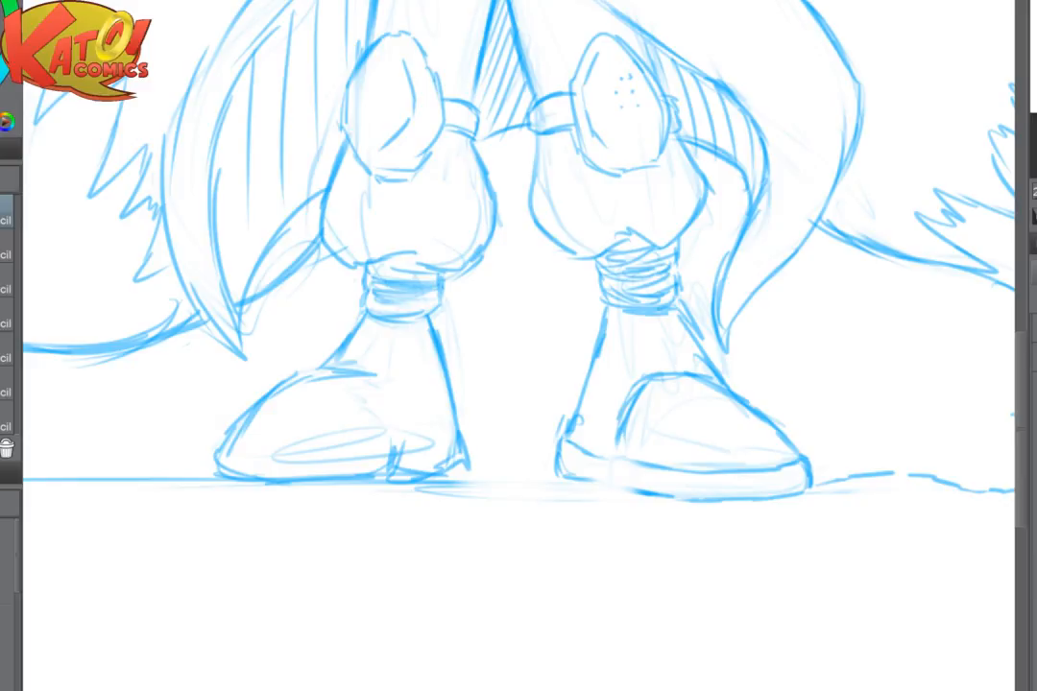
pyautogui.scroll(3, 773, 416)
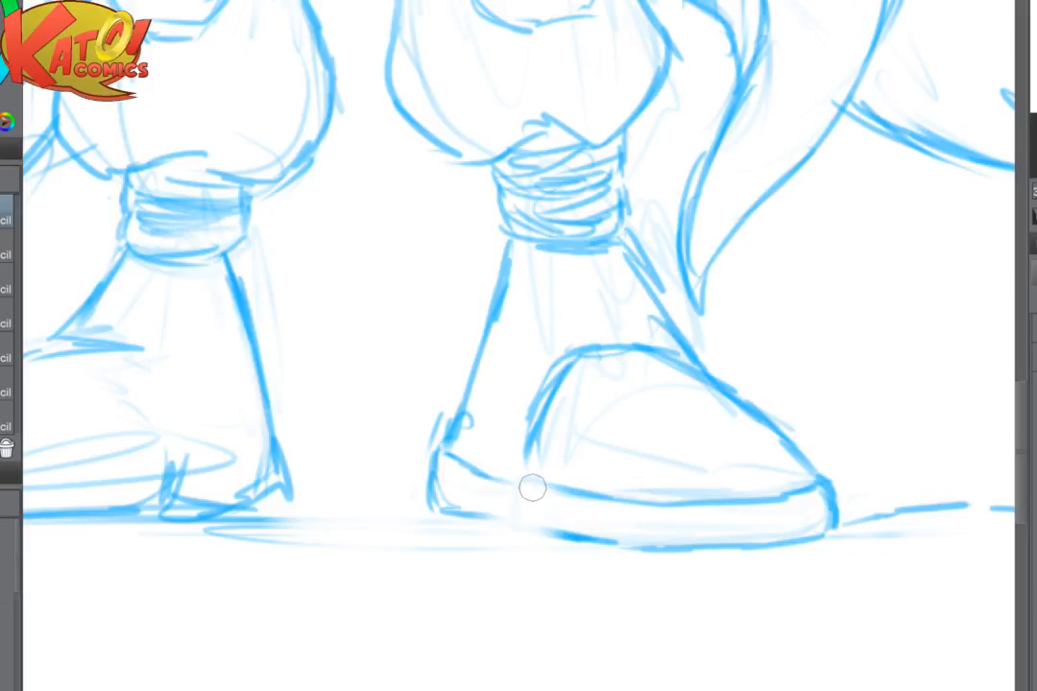
pyautogui.moveTo(531, 477); pyautogui.dragTo(530, 524)
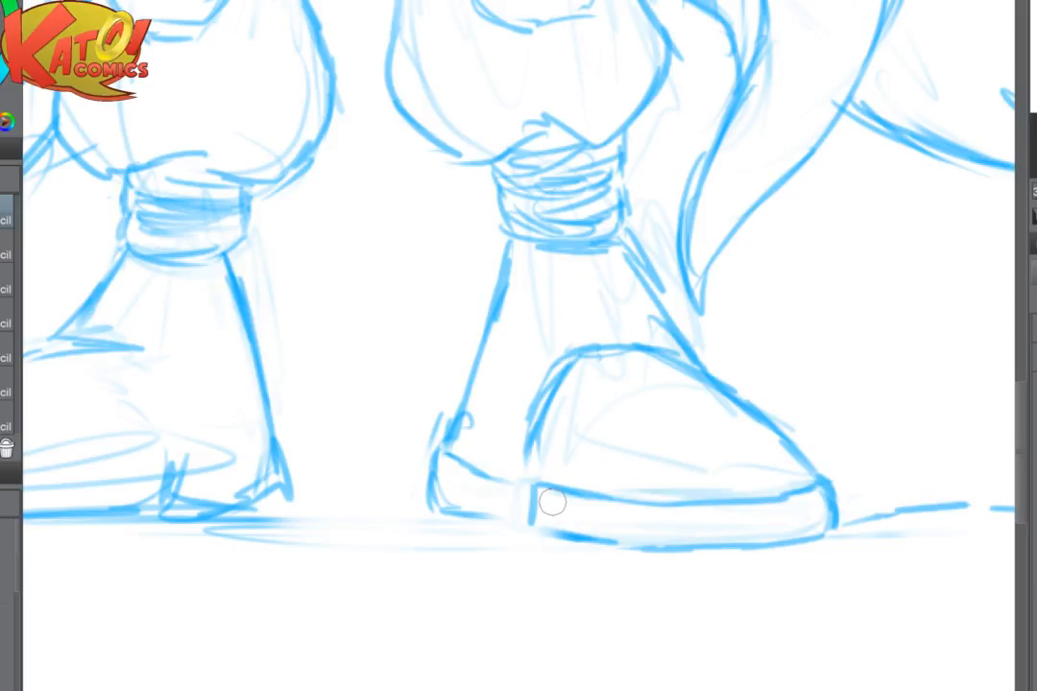
# - Firm up the fist-side boot's heel block and strengthen the underside of its front sole
pyautogui.scroll(2, 695, 478)
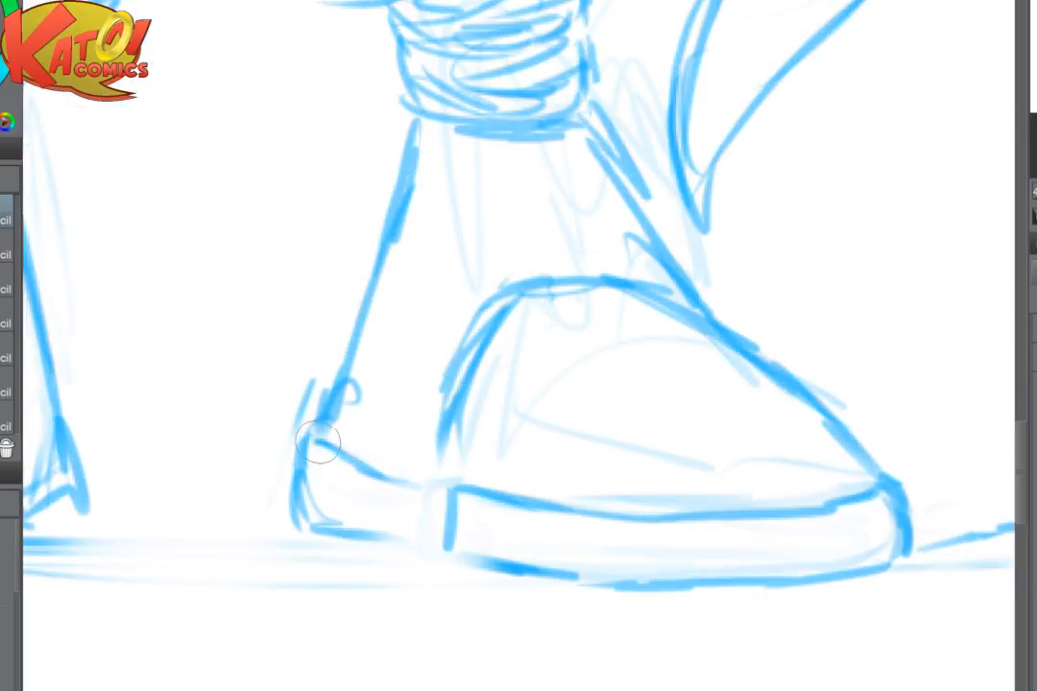
pyautogui.moveTo(321, 444); pyautogui.dragTo(399, 479)
pyautogui.moveTo(303, 480)
pyautogui.mouseDown()
pyautogui.moveTo(323, 525)
pyautogui.moveTo(408, 539)
pyautogui.moveTo(359, 548)
pyautogui.mouseUp()
pyautogui.press('e')
pyautogui.press('p')
pyautogui.moveTo(306, 443)
pyautogui.mouseDown()
pyautogui.moveTo(302, 510)
pyautogui.moveTo(347, 539)
pyautogui.moveTo(363, 532)
pyautogui.moveTo(352, 535)
pyautogui.moveTo(488, 556)
pyautogui.moveTo(443, 520)
pyautogui.moveTo(474, 559)
pyautogui.moveTo(615, 579)
pyautogui.moveTo(676, 599)
pyautogui.mouseUp()
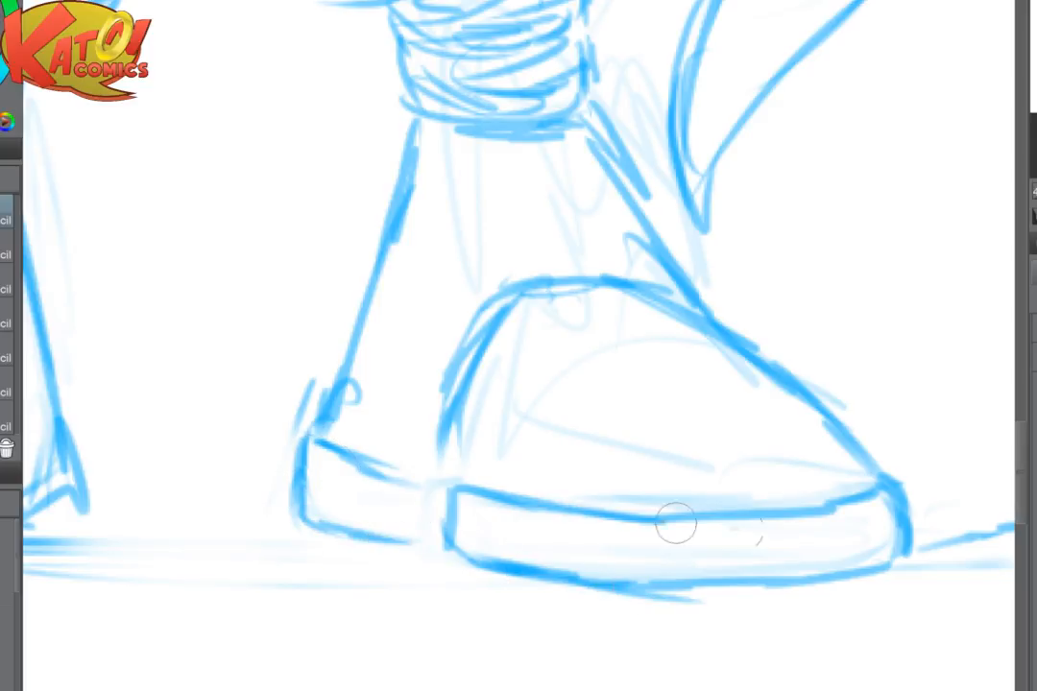
# - Fade the toe crease, inner ellipse and heel lines of the opposite boot
pyautogui.scroll(-3, 811, 562)
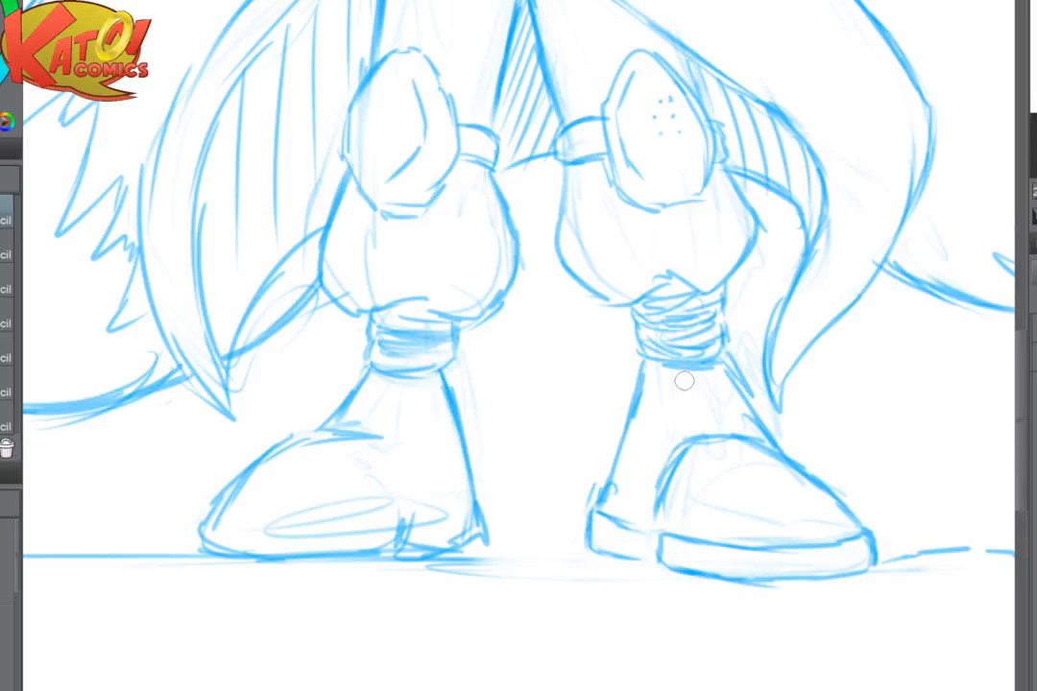
pyautogui.scroll(2, 684, 382)
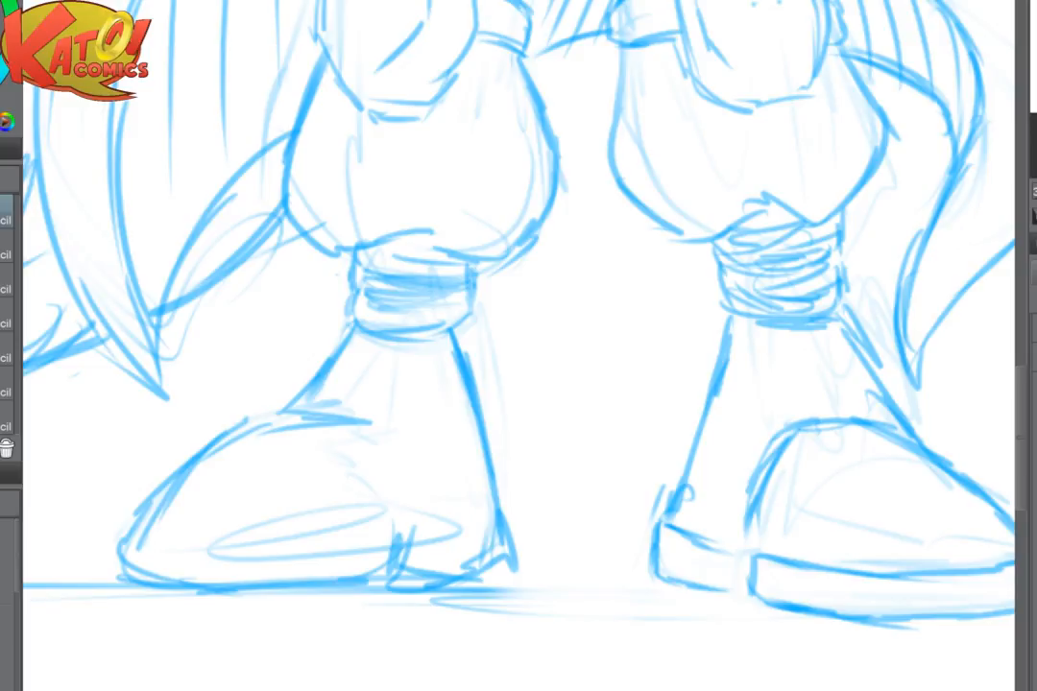
pyautogui.moveTo(317, 355)
pyautogui.mouseDown()
pyautogui.moveTo(273, 537)
pyautogui.moveTo(343, 537)
pyautogui.moveTo(470, 494)
pyautogui.moveTo(412, 521)
pyautogui.moveTo(394, 602)
pyautogui.moveTo(524, 516)
pyautogui.mouseUp()
pyautogui.press('p')
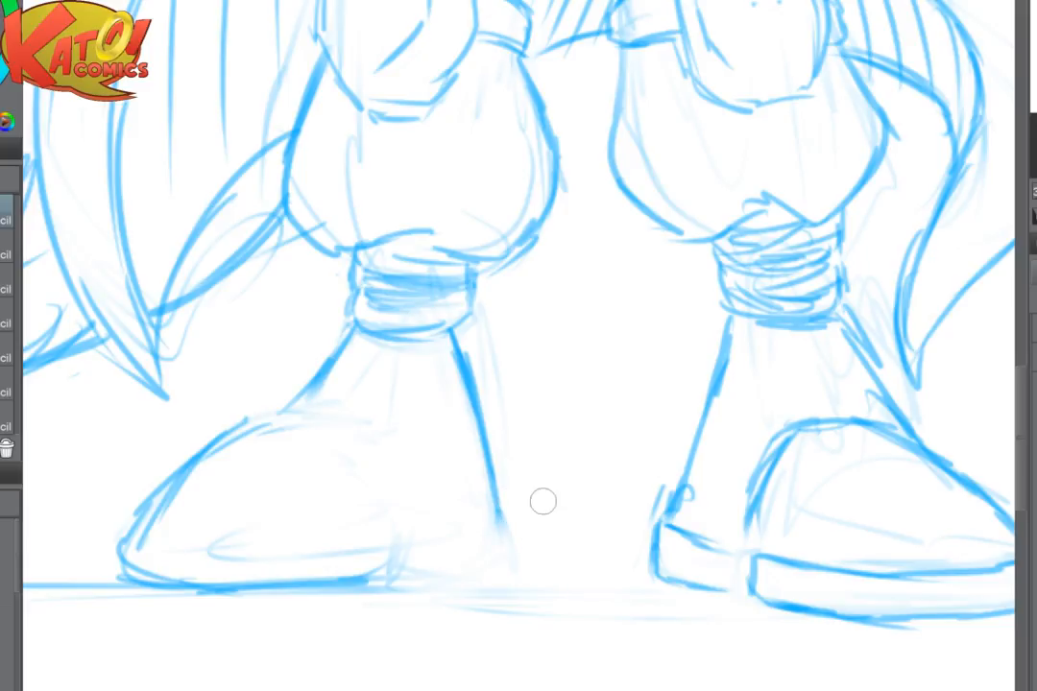
# - Redraw the opposite boot's instep and toe contour with a raised sole band wrapping around the toe
pyautogui.moveTo(329, 375)
pyautogui.mouseDown()
pyautogui.moveTo(217, 433)
pyautogui.moveTo(151, 497)
pyautogui.moveTo(127, 542)
pyautogui.mouseUp()
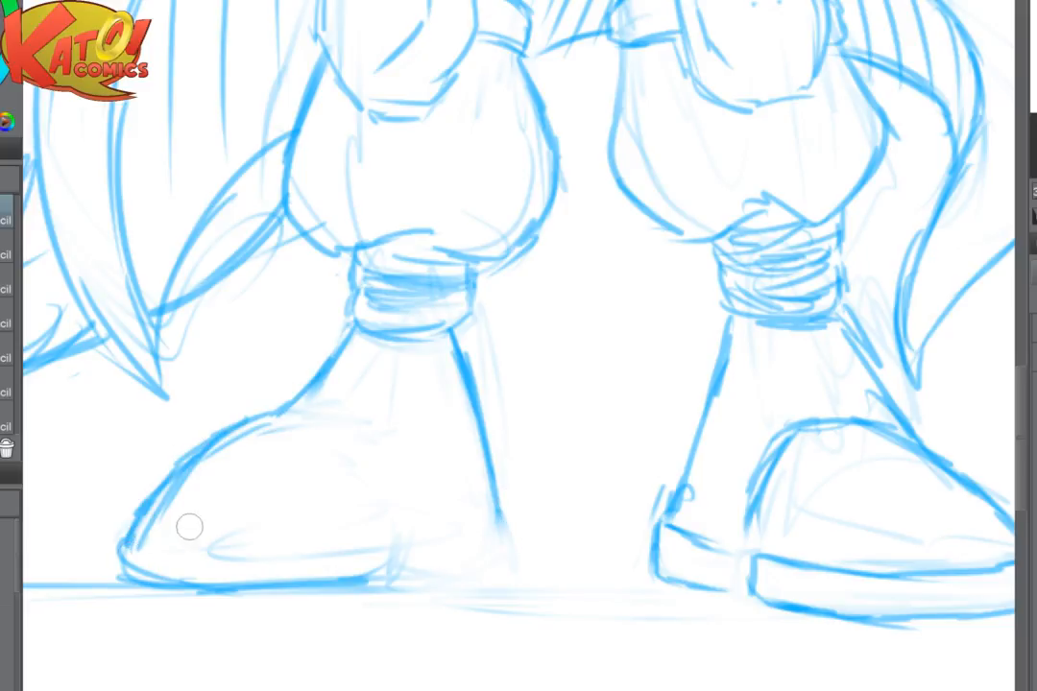
pyautogui.press('e')
pyautogui.moveTo(153, 470)
pyautogui.mouseDown()
pyautogui.moveTo(169, 501)
pyautogui.moveTo(142, 579)
pyautogui.moveTo(151, 544)
pyautogui.moveTo(143, 579)
pyautogui.moveTo(160, 576)
pyautogui.mouseUp()
pyautogui.press('p')
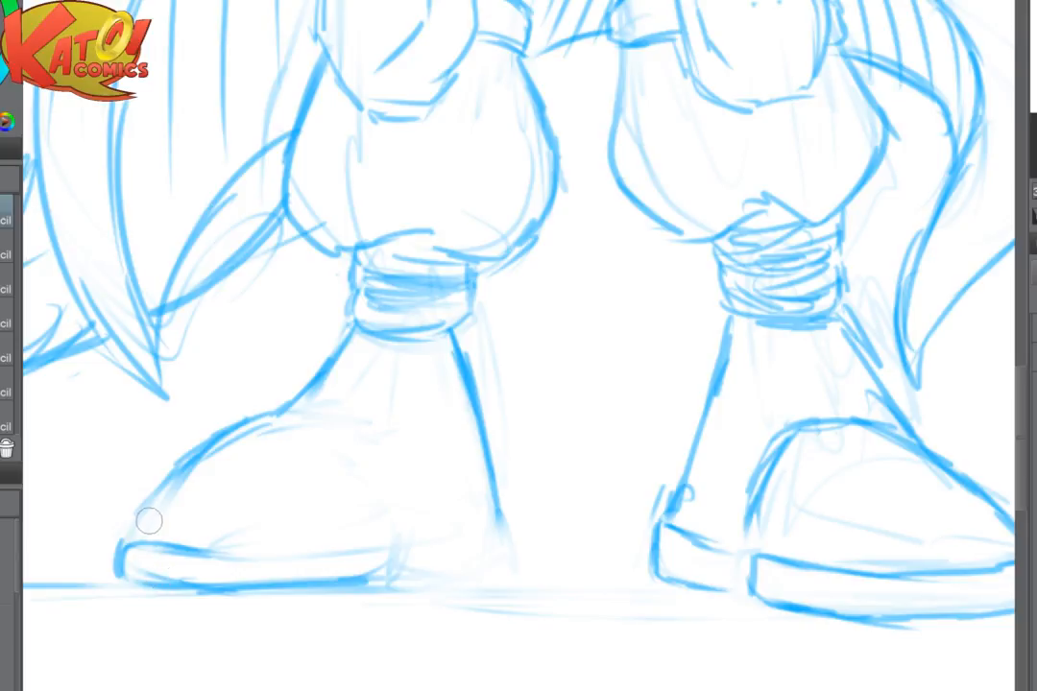
pyautogui.moveTo(135, 532)
pyautogui.mouseDown()
pyautogui.moveTo(166, 469)
pyautogui.moveTo(120, 542)
pyautogui.moveTo(122, 576)
pyautogui.moveTo(207, 539)
pyautogui.mouseUp()
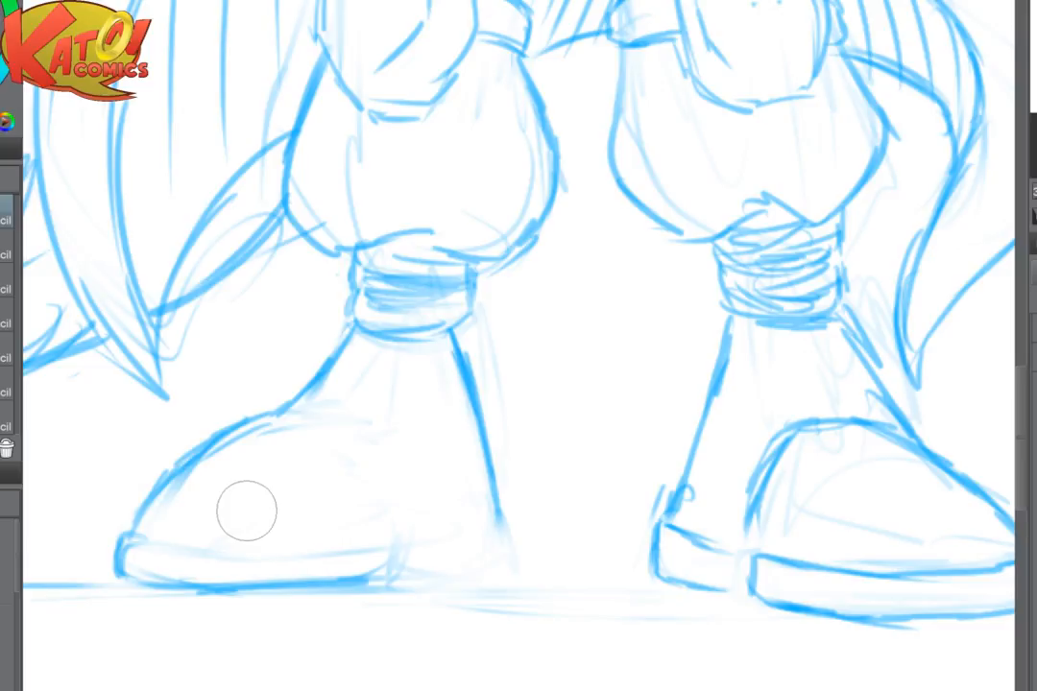
# - Draw the opposite boot's rounded toe cap and heel block, and extend the thick sole along its full length
pyautogui.press('h')
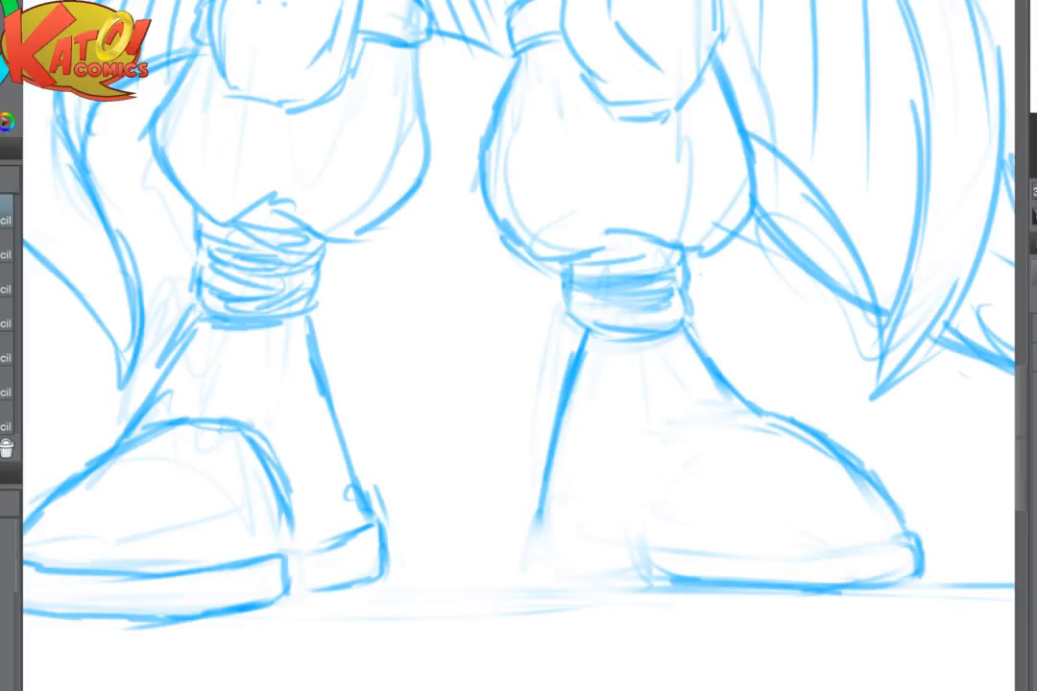
pyautogui.moveTo(708, 386)
pyautogui.mouseDown()
pyautogui.moveTo(595, 331)
pyautogui.moveTo(538, 409)
pyautogui.mouseUp()
pyautogui.moveTo(424, 474)
pyautogui.mouseDown()
pyautogui.moveTo(428, 525)
pyautogui.moveTo(496, 532)
pyautogui.mouseUp()
pyautogui.moveTo(463, 521); pyautogui.dragTo(521, 525)
pyautogui.moveTo(431, 477)
pyautogui.mouseDown()
pyautogui.moveTo(628, 505)
pyautogui.moveTo(684, 508)
pyautogui.mouseUp()
pyautogui.moveTo(661, 500); pyautogui.dragTo(783, 488)
pyautogui.moveTo(572, 534); pyautogui.dragTo(782, 540)
pyautogui.moveTo(868, 518); pyautogui.dragTo(1018, 525)
pyautogui.moveTo(672, 432); pyautogui.dragTo(604, 413)
pyautogui.moveTo(638, 518)
pyautogui.mouseDown()
pyautogui.moveTo(763, 533)
pyautogui.moveTo(879, 518)
pyautogui.mouseUp()
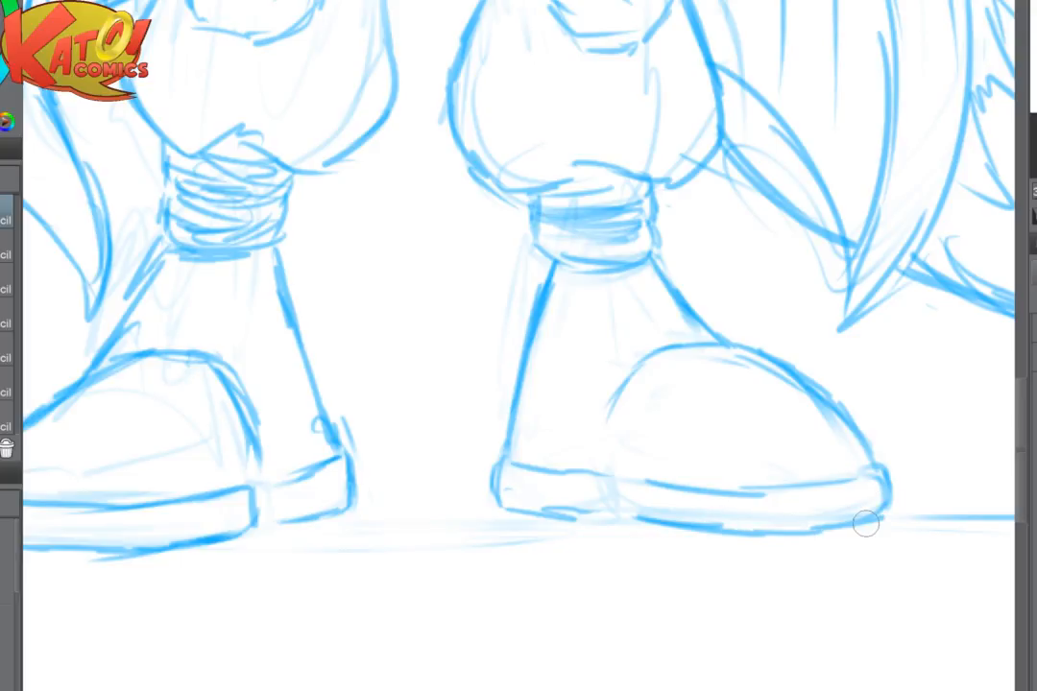
# - Separate the opposite boot's front sole and heel with a short vertical line and clean up the sole's edges
pyautogui.scroll(-2, 721, 479)
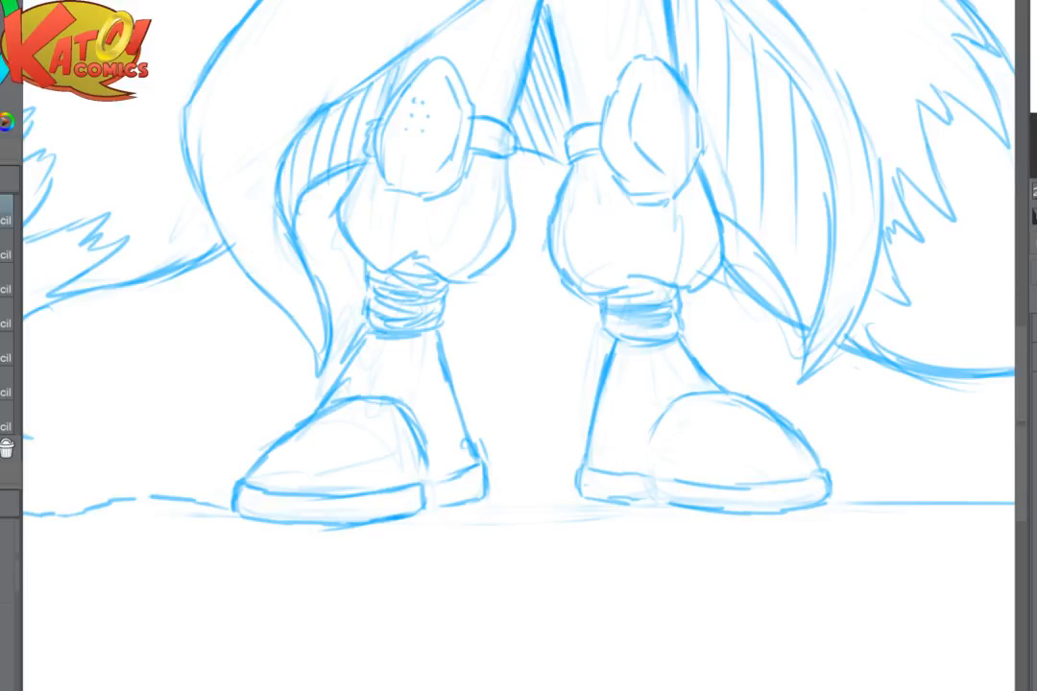
pyautogui.press('h')
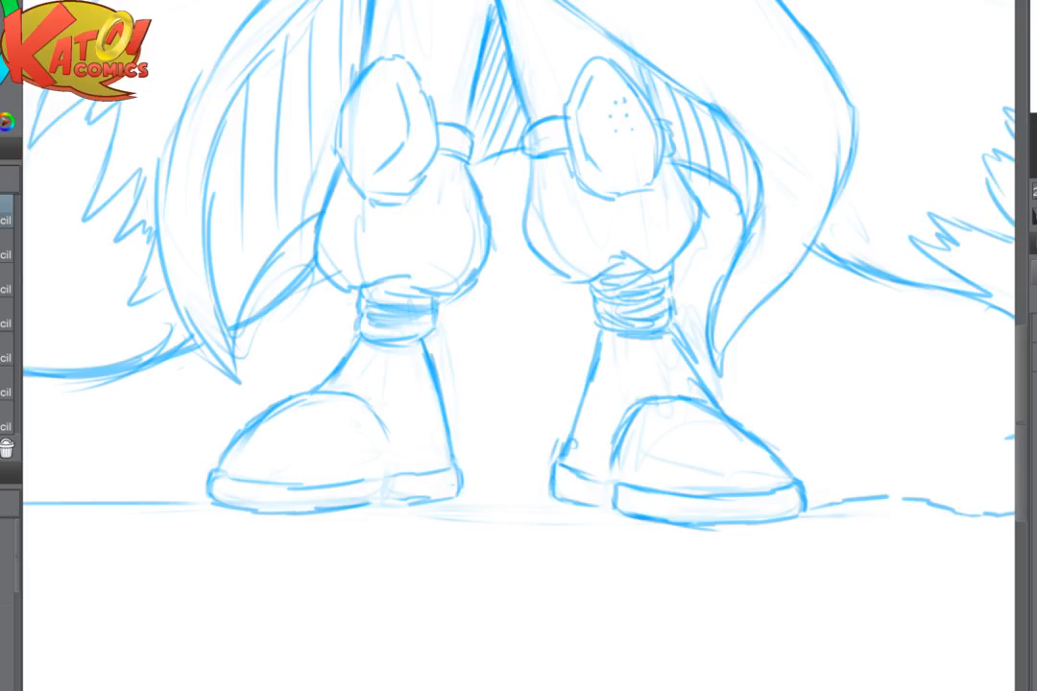
pyautogui.scroll(3, 487, 474)
pyautogui.moveTo(68, 481)
pyautogui.mouseDown()
pyautogui.moveTo(233, 465)
pyautogui.moveTo(391, 422)
pyautogui.moveTo(590, 410)
pyautogui.mouseUp()
pyautogui.moveTo(591, 412); pyautogui.dragTo(587, 458)
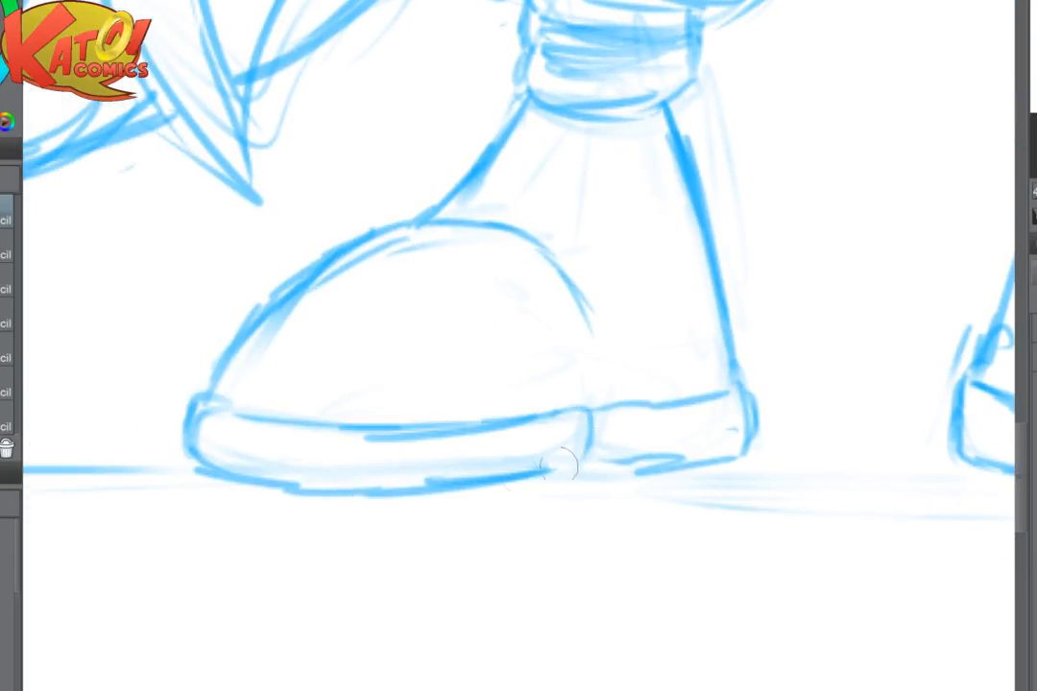
pyautogui.moveTo(528, 473); pyautogui.dragTo(588, 468)
pyautogui.moveTo(592, 414)
pyautogui.mouseDown()
pyautogui.moveTo(591, 462)
pyautogui.moveTo(682, 468)
pyautogui.mouseUp()
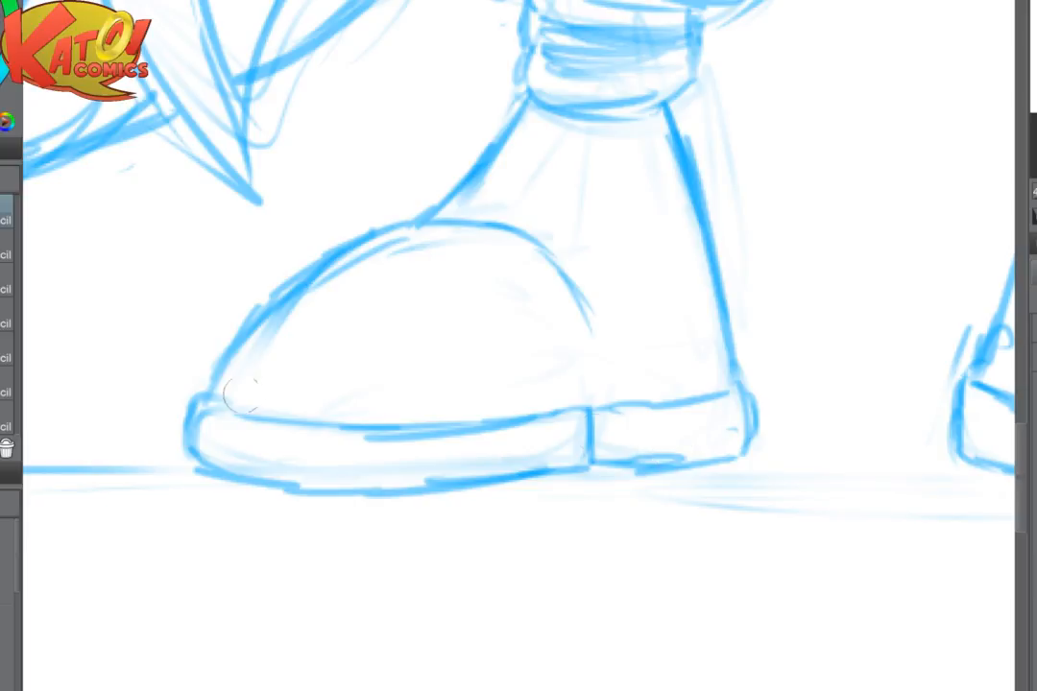
pyautogui.moveTo(242, 411); pyautogui.dragTo(214, 401)
pyautogui.moveTo(684, 399)
pyautogui.mouseDown()
pyautogui.moveTo(740, 385)
pyautogui.moveTo(754, 407)
pyautogui.moveTo(743, 471)
pyautogui.moveTo(622, 494)
pyautogui.mouseUp()
pyautogui.scroll(-4, 736, 466)
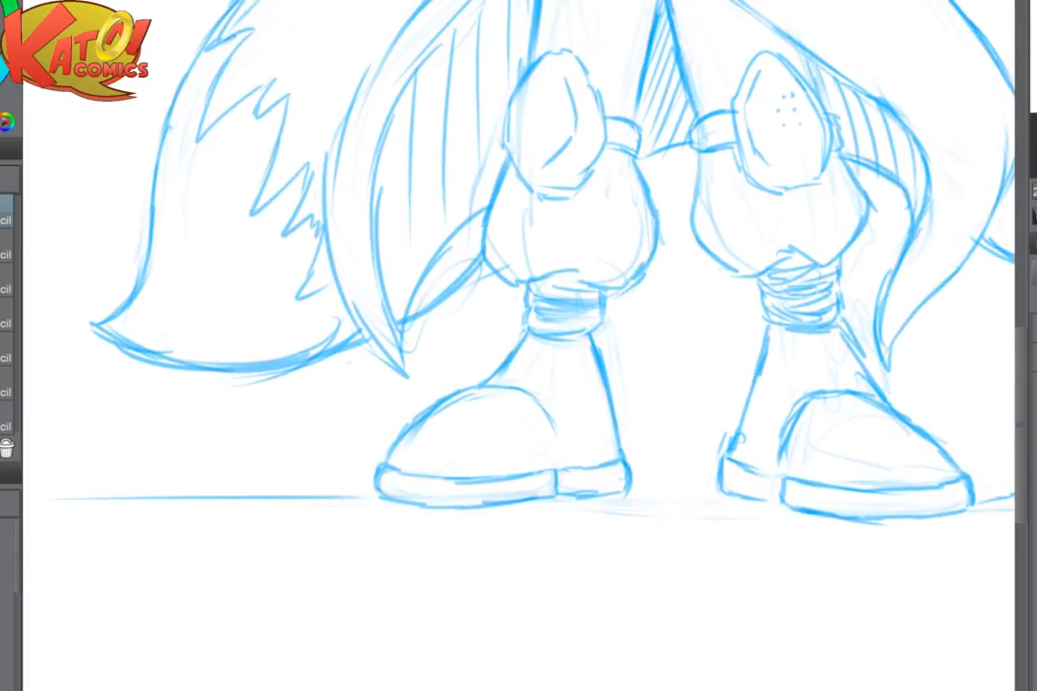
# - Clean up the ankle wrap above one boot, redrawing its top edge and outer side and defining separate horizontal bands
pyautogui.scroll(3, 677, 337)
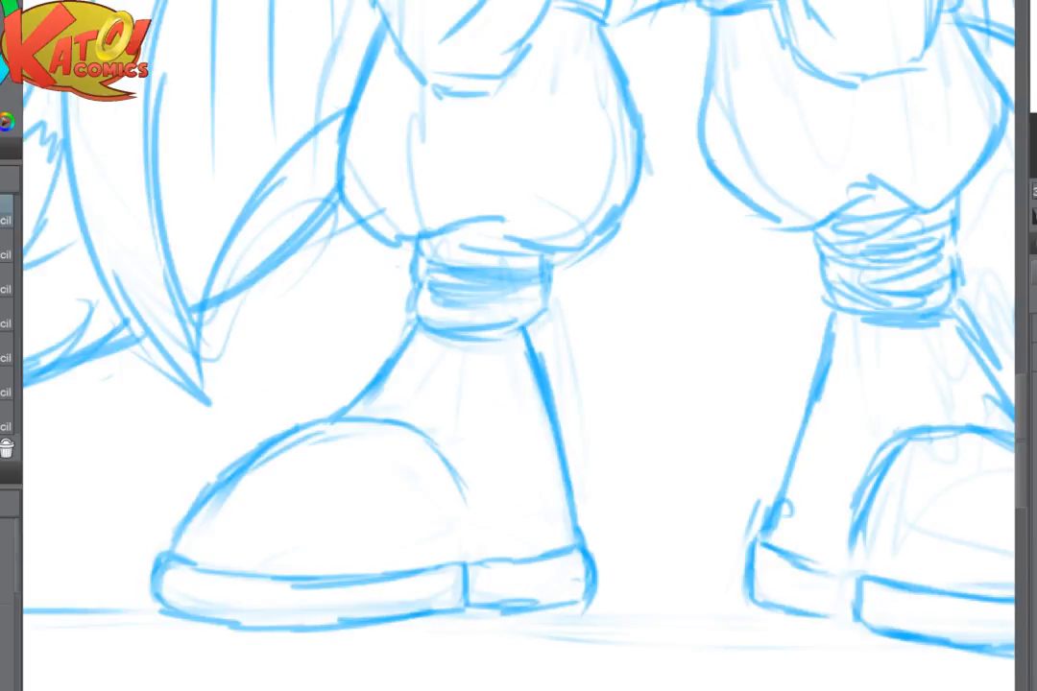
pyautogui.moveTo(727, 500); pyautogui.dragTo(752, 495)
pyautogui.moveTo(463, 304)
pyautogui.mouseDown()
pyautogui.moveTo(568, 302)
pyautogui.moveTo(517, 331)
pyautogui.moveTo(569, 311)
pyautogui.mouseUp()
pyautogui.moveTo(419, 198); pyautogui.dragTo(276, 222)
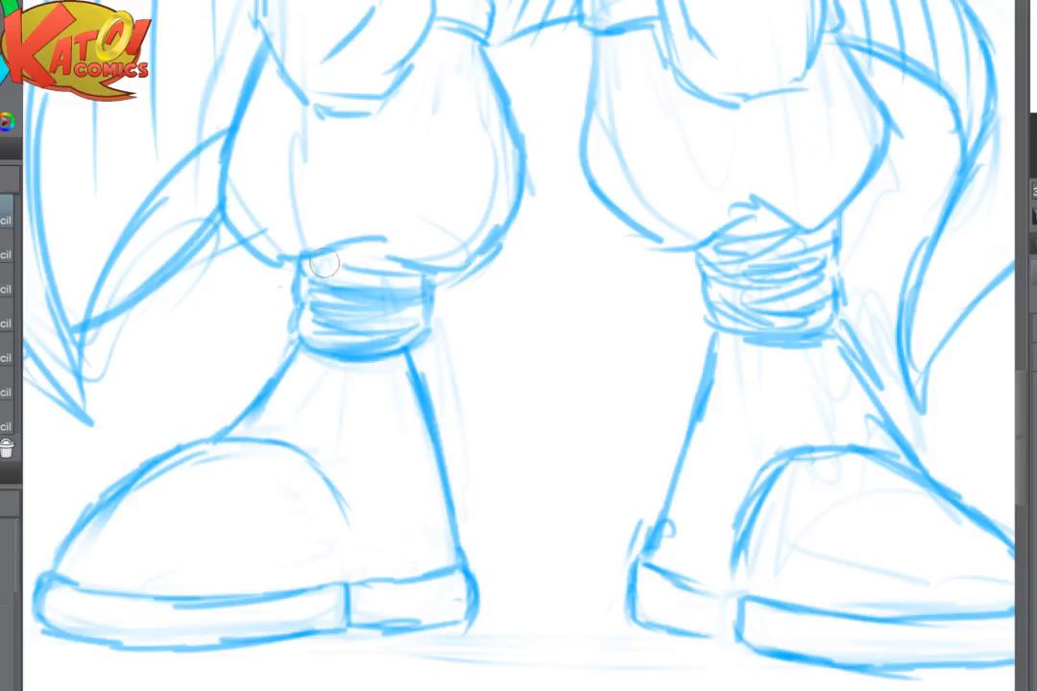
pyautogui.moveTo(323, 262)
pyautogui.mouseDown()
pyautogui.moveTo(303, 252)
pyautogui.moveTo(394, 255)
pyautogui.mouseUp()
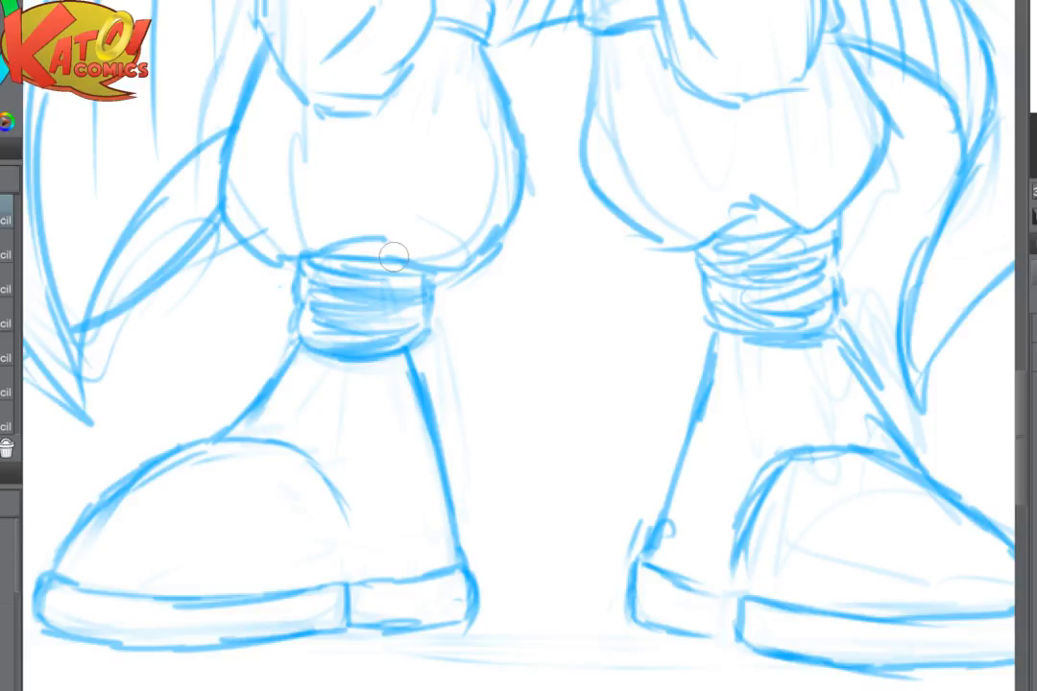
pyautogui.scroll(-4, 743, 468)
pyautogui.scroll(5, 738, 422)
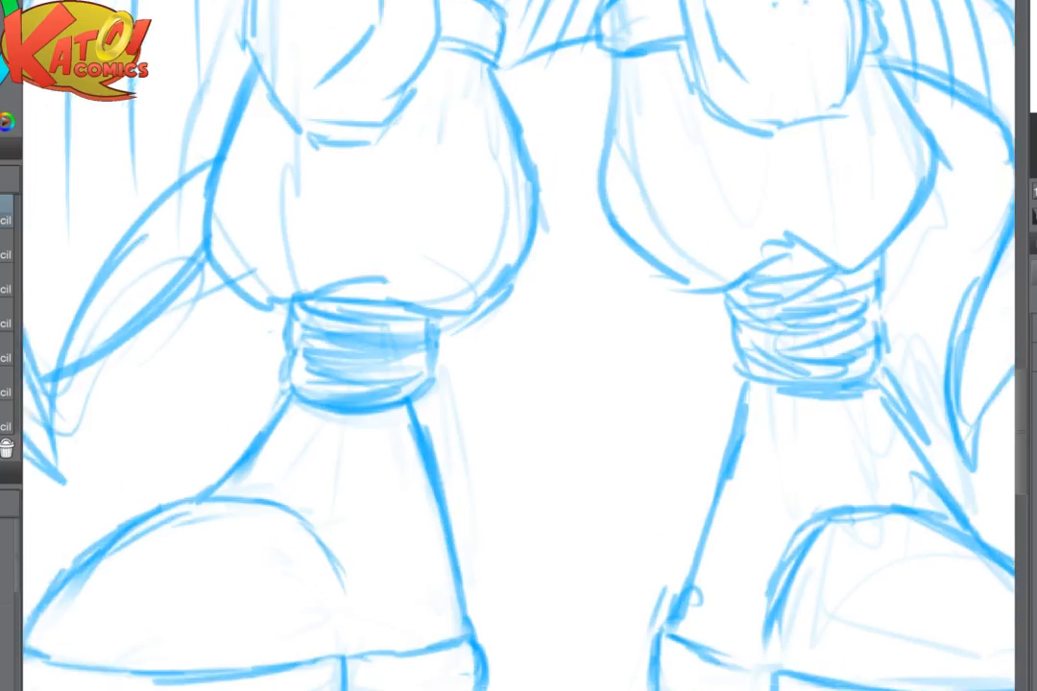
pyautogui.moveTo(284, 336)
pyautogui.mouseDown()
pyautogui.moveTo(312, 351)
pyautogui.moveTo(409, 351)
pyautogui.moveTo(359, 335)
pyautogui.moveTo(410, 333)
pyautogui.moveTo(300, 375)
pyautogui.moveTo(273, 364)
pyautogui.mouseUp()
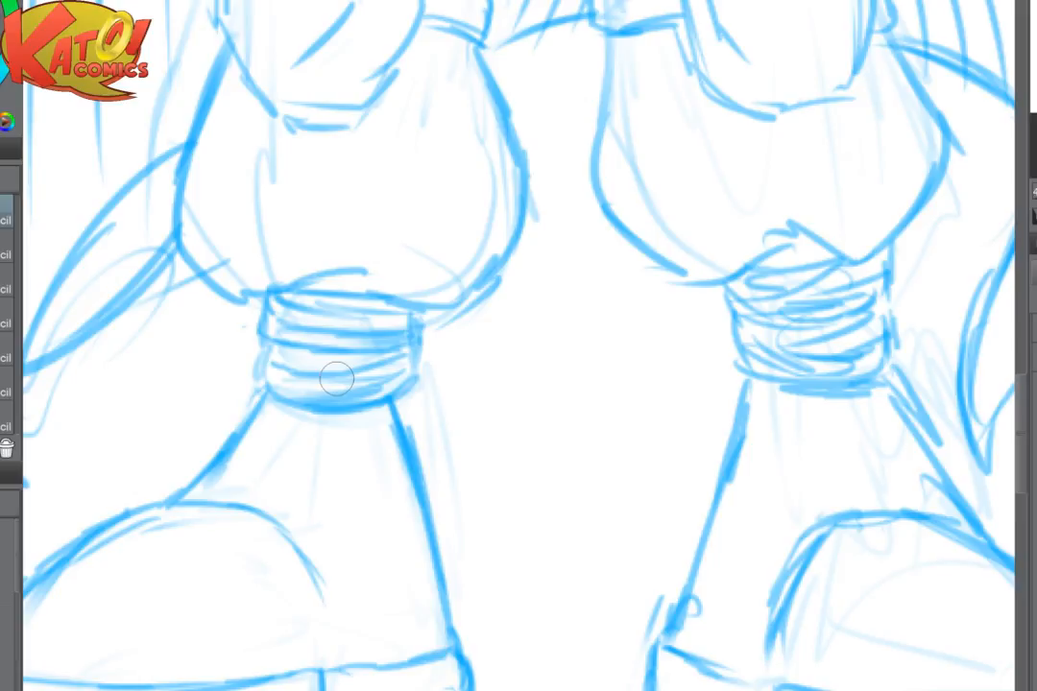
pyautogui.scroll(-5, 730, 514)
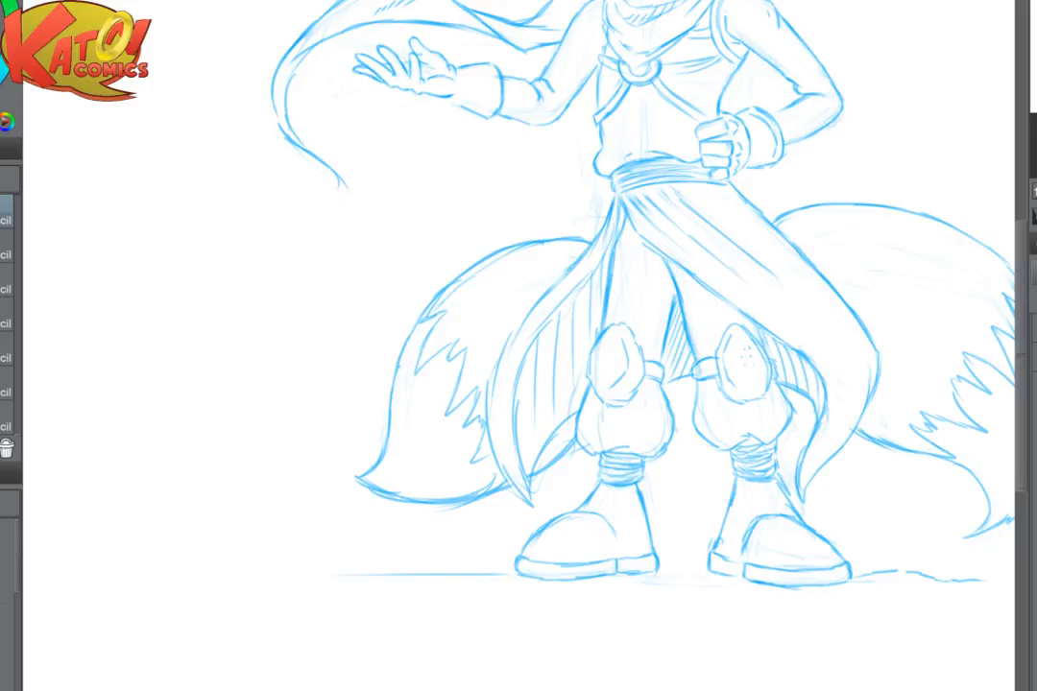
# - Add six small dots in two columns to the plain knee pad to match the opposite one
pyautogui.scroll(5, 685, 407)
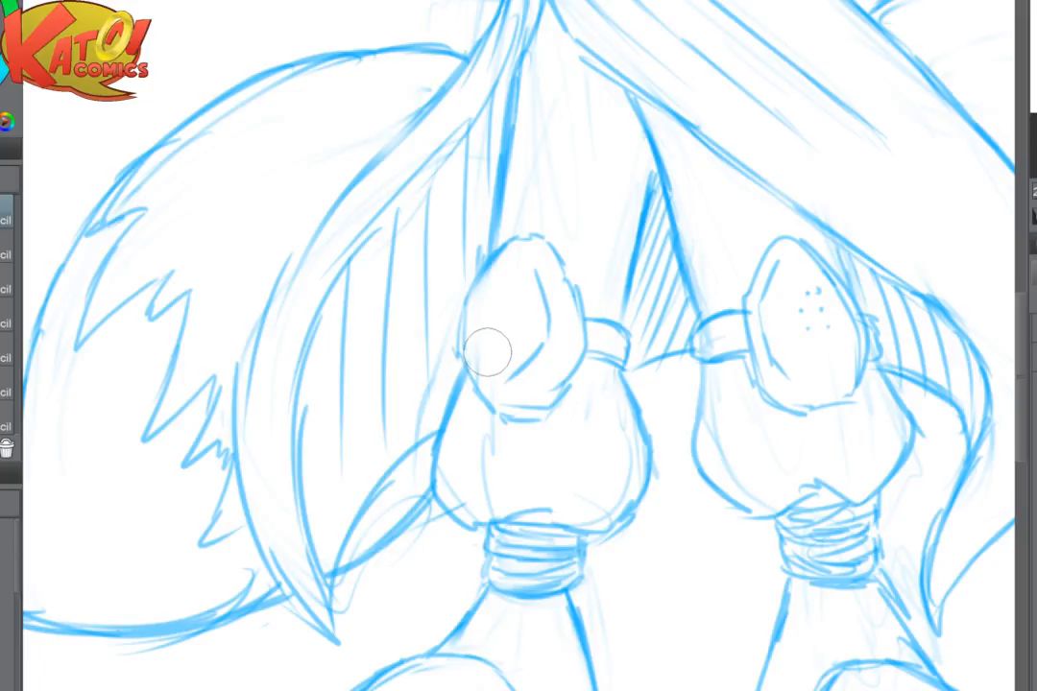
pyautogui.click(489, 293)
pyautogui.click(503, 293)
pyautogui.click(485, 318)
pyautogui.click(505, 315)
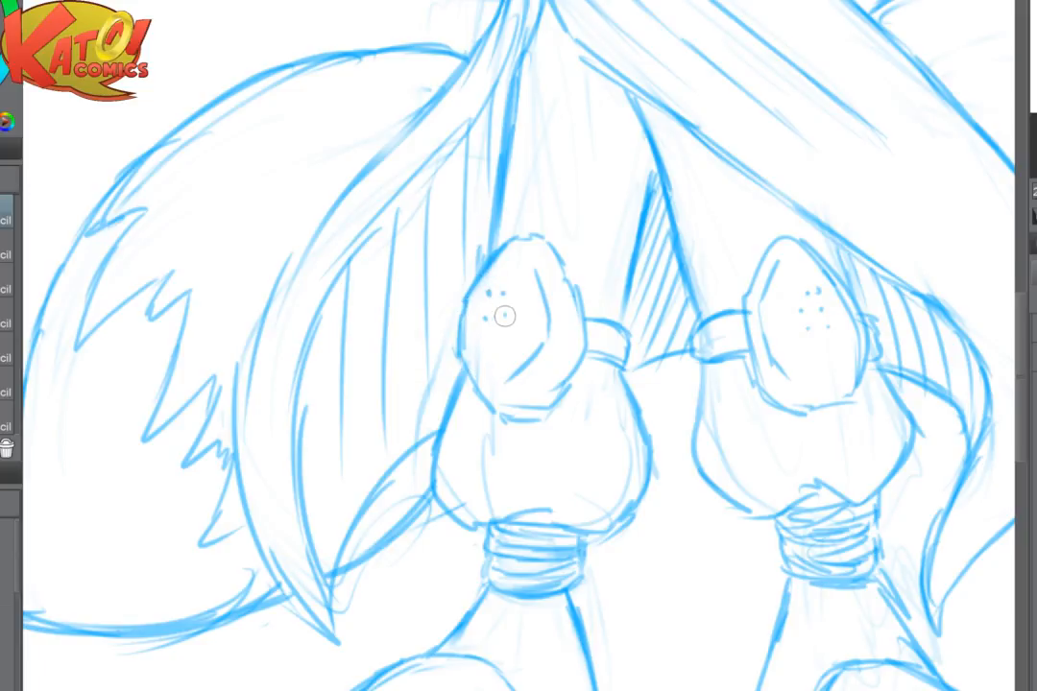
pyautogui.click(486, 335)
pyautogui.click(505, 338)
pyautogui.scroll(-2, 748, 363)
pyautogui.scroll(5, 755, 359)
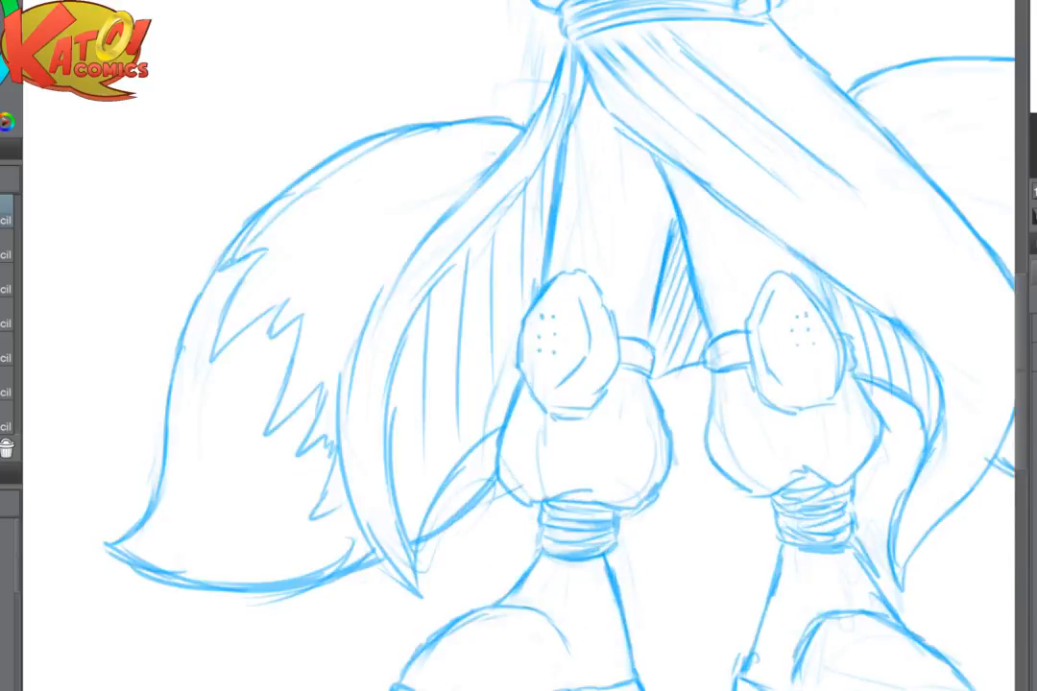
# - Extend the inner thigh line down to one knee strap, and erase and redraw the facing strap's rounded end as a squarer edge
pyautogui.scroll(3, 672, 538)
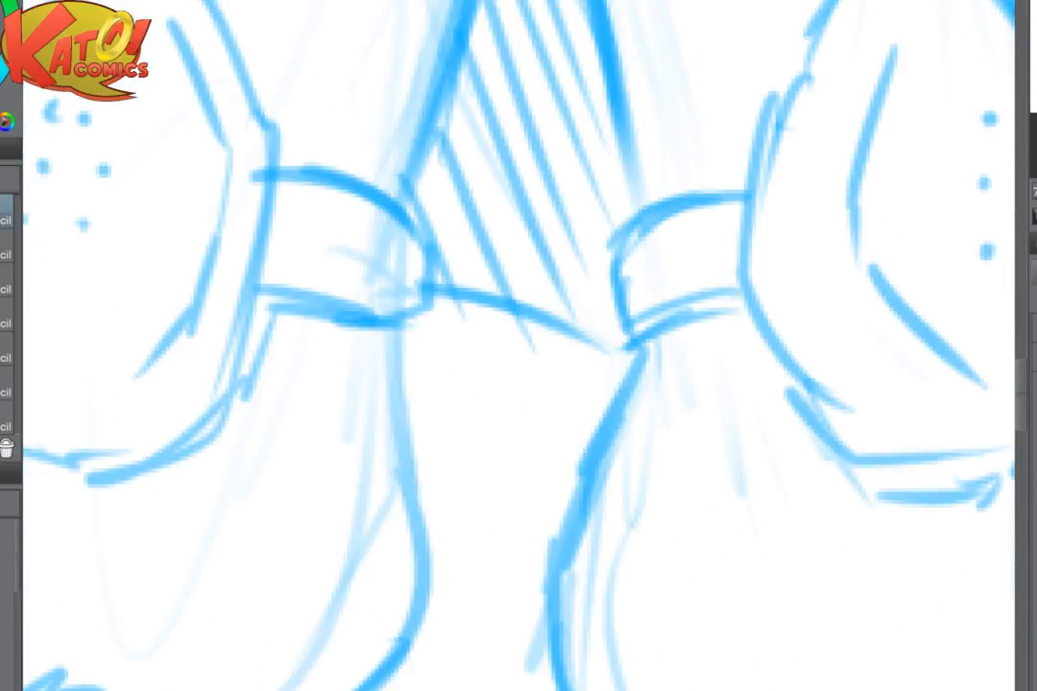
pyautogui.moveTo(646, 220); pyautogui.dragTo(618, 245)
pyautogui.moveTo(621, 139)
pyautogui.mouseDown()
pyautogui.moveTo(634, 172)
pyautogui.moveTo(630, 207)
pyautogui.mouseUp()
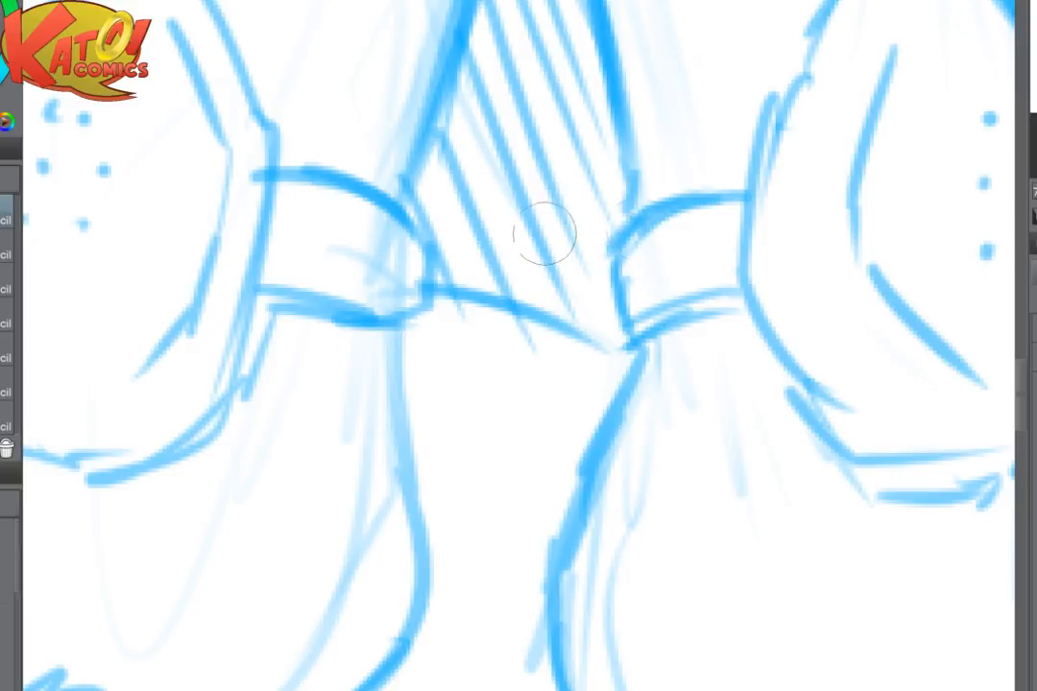
pyautogui.press('e')
pyautogui.moveTo(406, 240)
pyautogui.mouseDown()
pyautogui.moveTo(398, 300)
pyautogui.moveTo(414, 291)
pyautogui.moveTo(398, 257)
pyautogui.mouseUp()
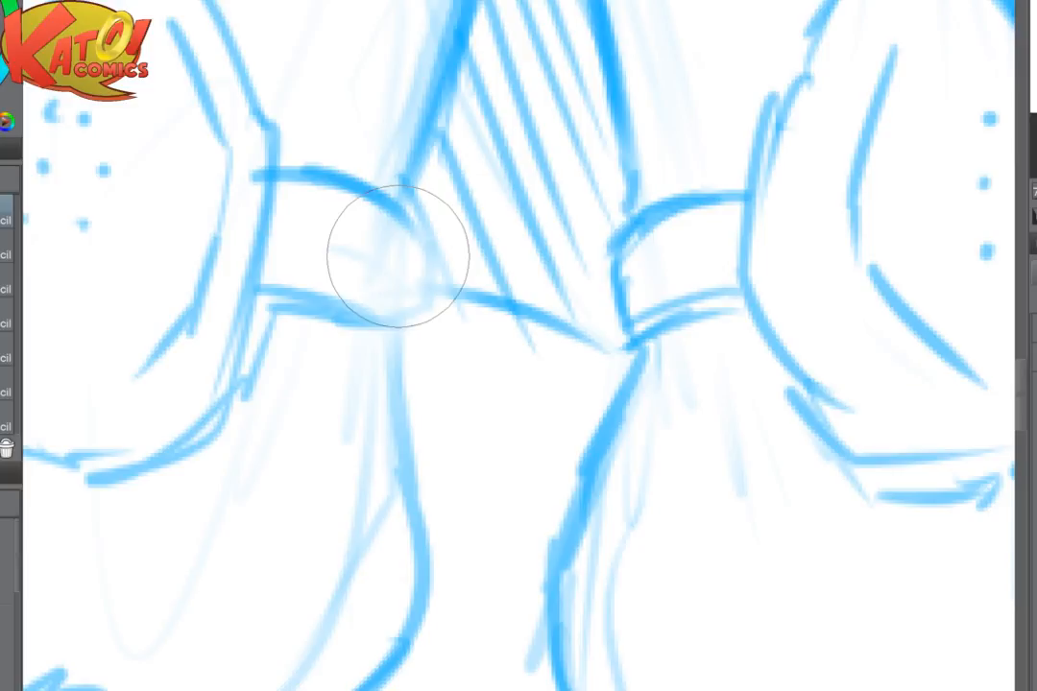
pyautogui.moveTo(407, 213)
pyautogui.mouseDown()
pyautogui.moveTo(412, 326)
pyautogui.moveTo(399, 381)
pyautogui.mouseUp()
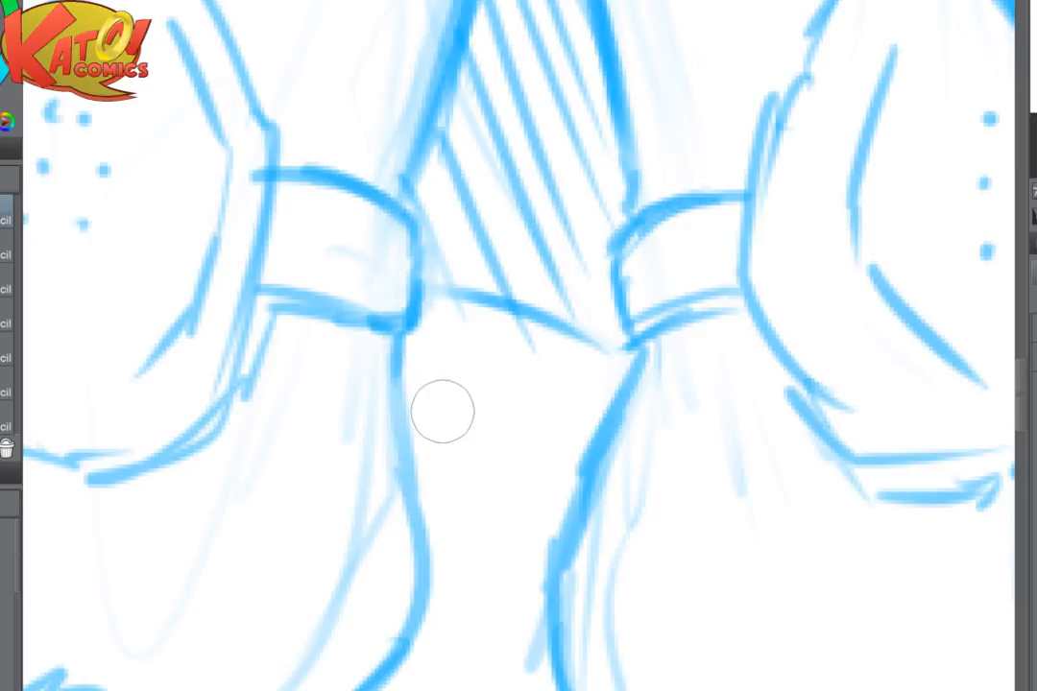
pyautogui.scroll(-3, 443, 411)
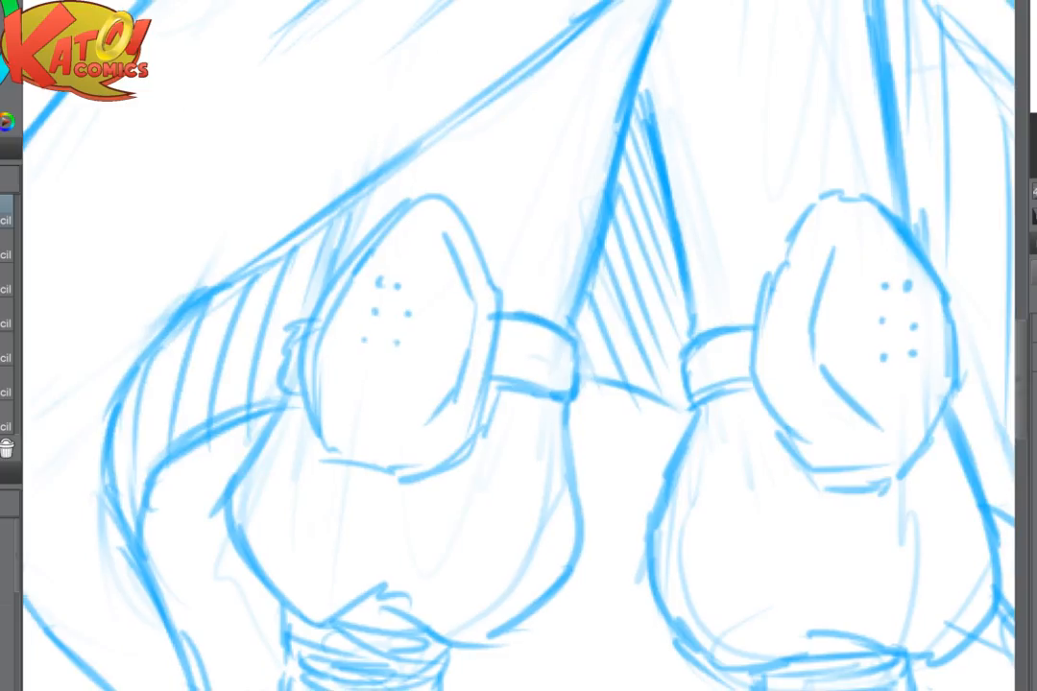
# - Fade the outer strap stub of the same knee pad and redraw it as a narrow band joining the leg contour below
pyautogui.moveTo(538, 355); pyautogui.dragTo(505, 359)
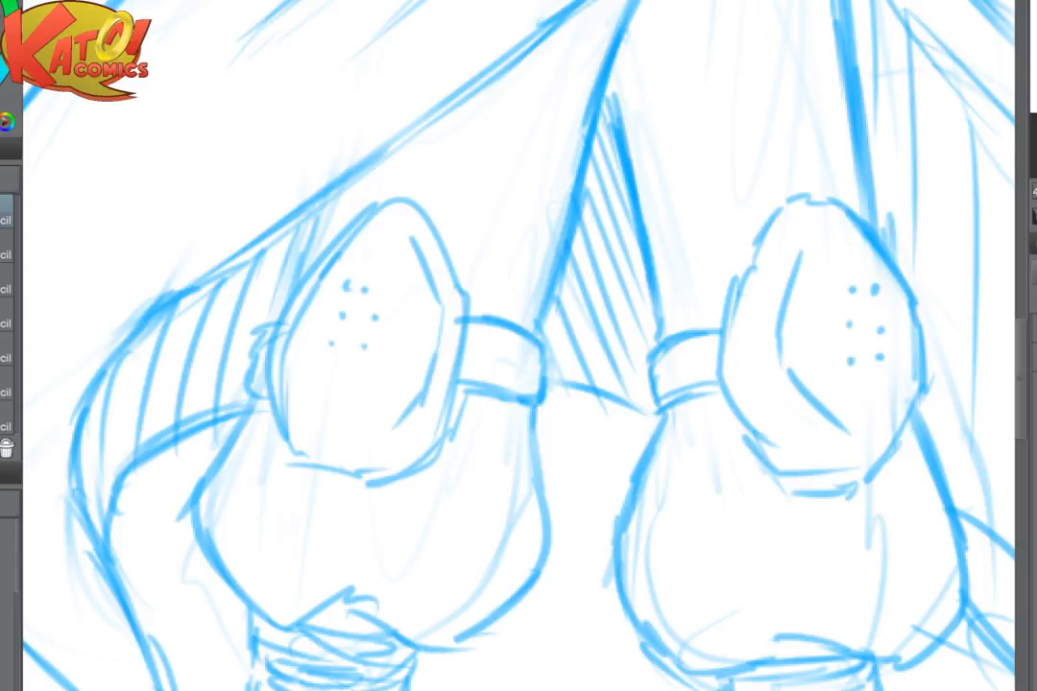
pyautogui.scroll(2, 532, 243)
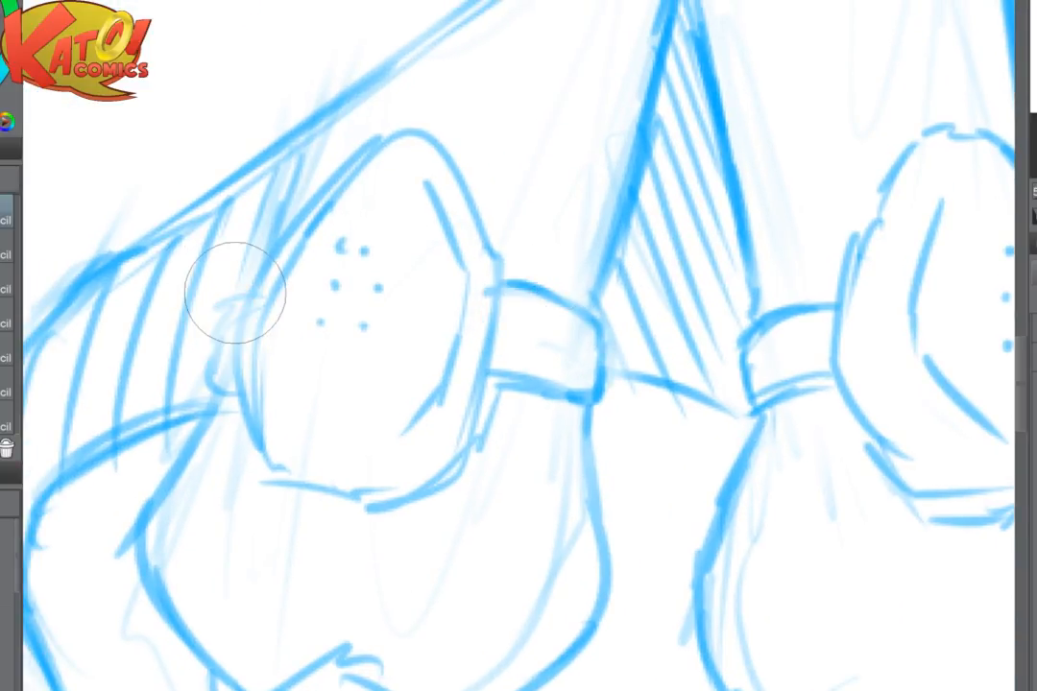
pyautogui.moveTo(253, 273)
pyautogui.mouseDown()
pyautogui.moveTo(238, 276)
pyautogui.moveTo(220, 320)
pyautogui.moveTo(224, 393)
pyautogui.mouseUp()
pyautogui.moveTo(283, 233)
pyautogui.mouseDown()
pyautogui.moveTo(236, 367)
pyautogui.moveTo(254, 425)
pyautogui.mouseUp()
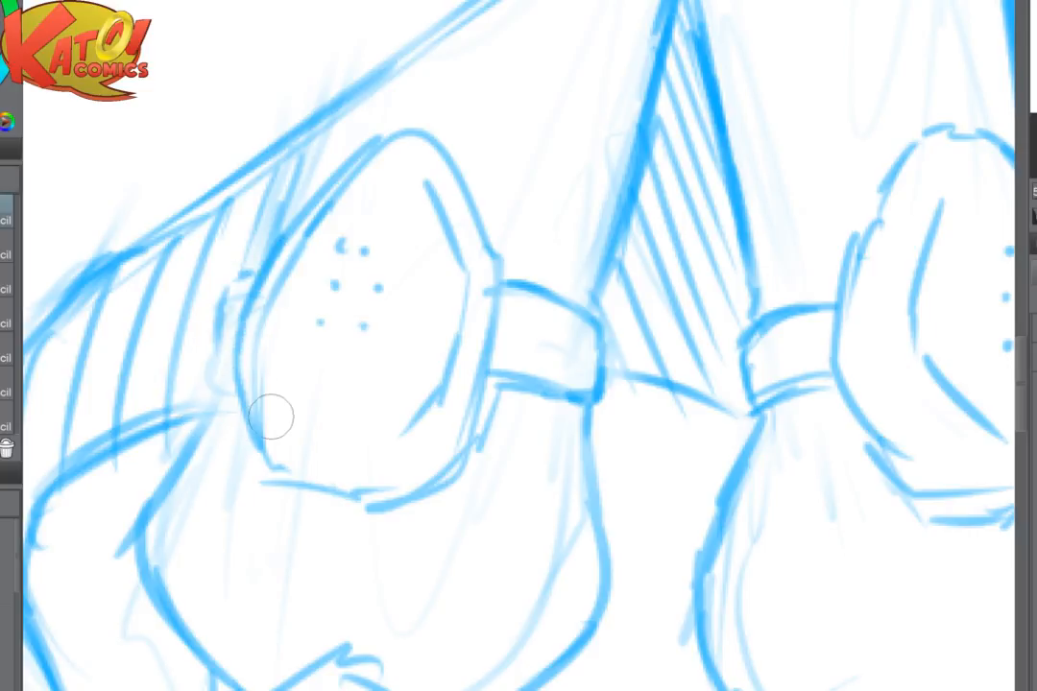
pyautogui.moveTo(222, 312); pyautogui.dragTo(226, 362)
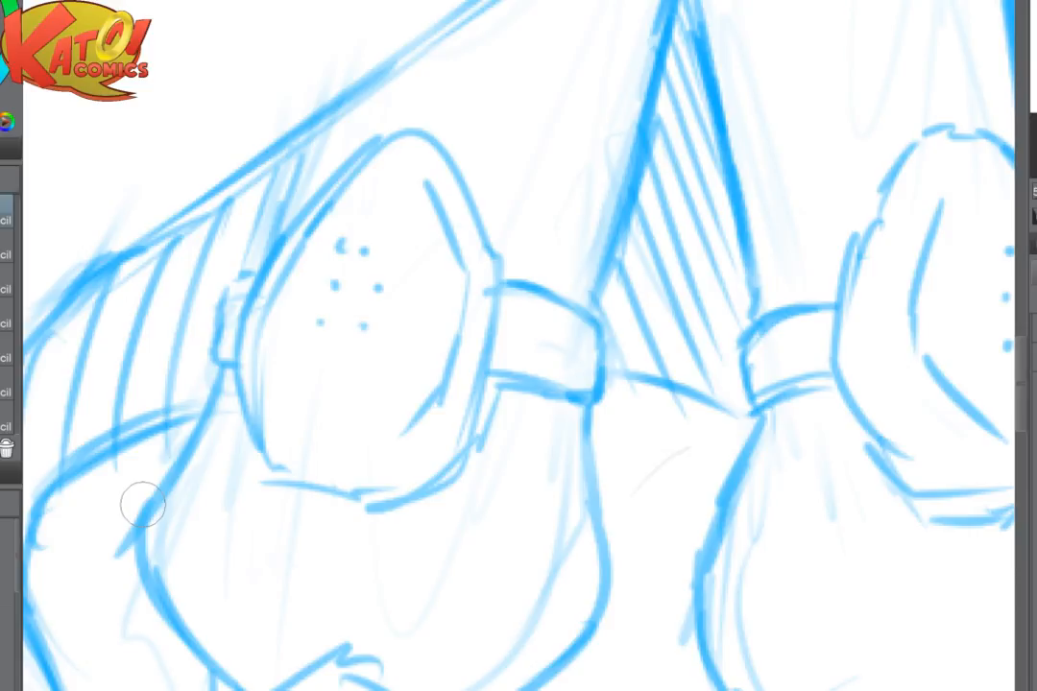
# - Fade the lower edge of the large waist drape and redraw it as a darker line sweeping past the knee
pyautogui.scroll(-5, 676, 443)
pyautogui.scroll(5, 729, 384)
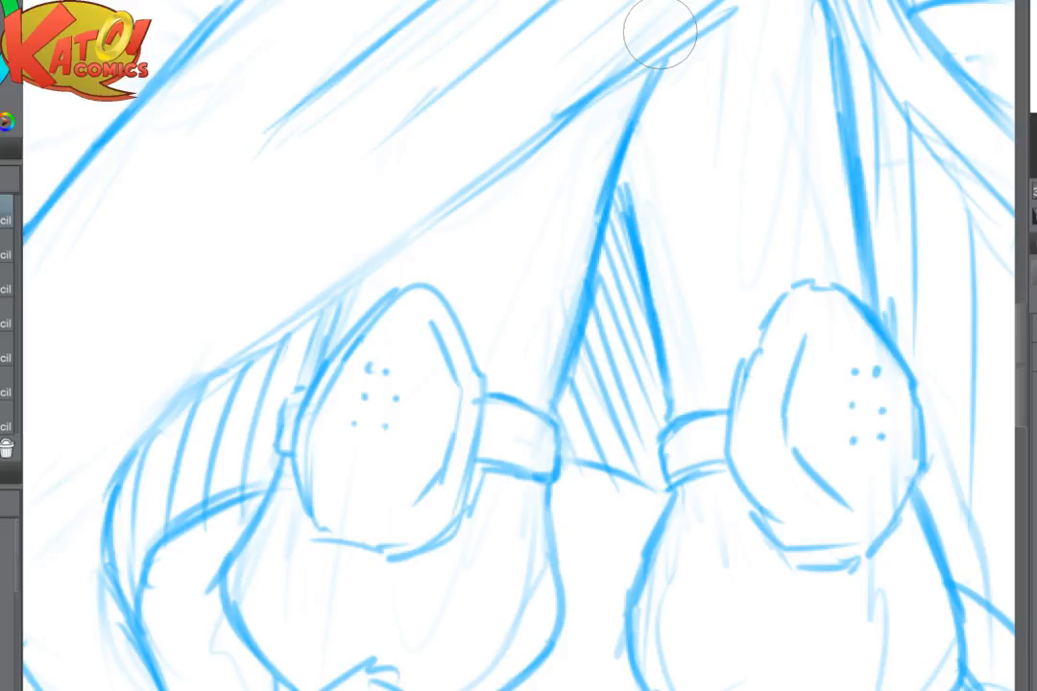
pyautogui.moveTo(653, 59)
pyautogui.mouseDown()
pyautogui.moveTo(422, 238)
pyautogui.moveTo(216, 293)
pyautogui.moveTo(107, 441)
pyautogui.mouseUp()
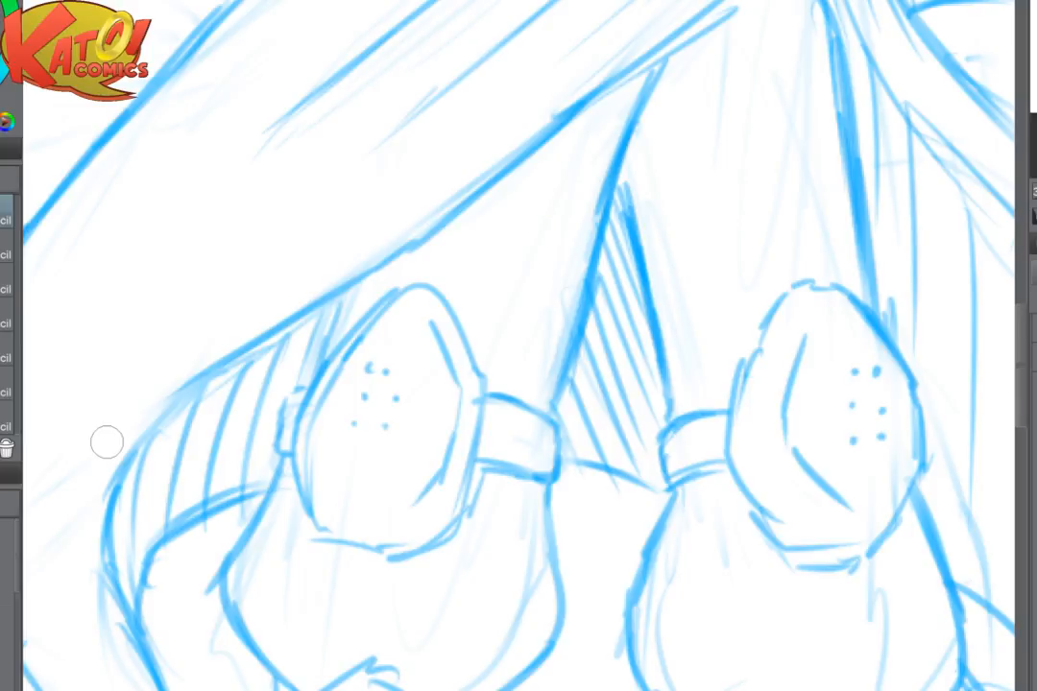
pyautogui.scroll(-5, 519, 346)
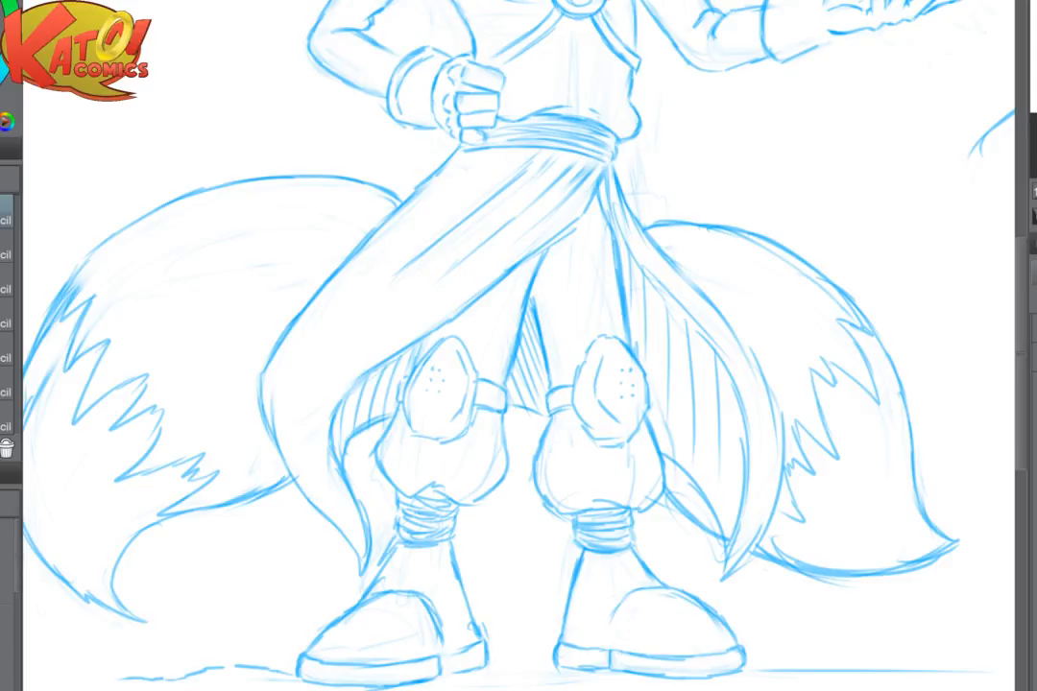
# - Draw curved fold lines inside the narrower drape beside the leg, following its inner edge toward the pointed tip
pyautogui.scroll(4, 783, 376)
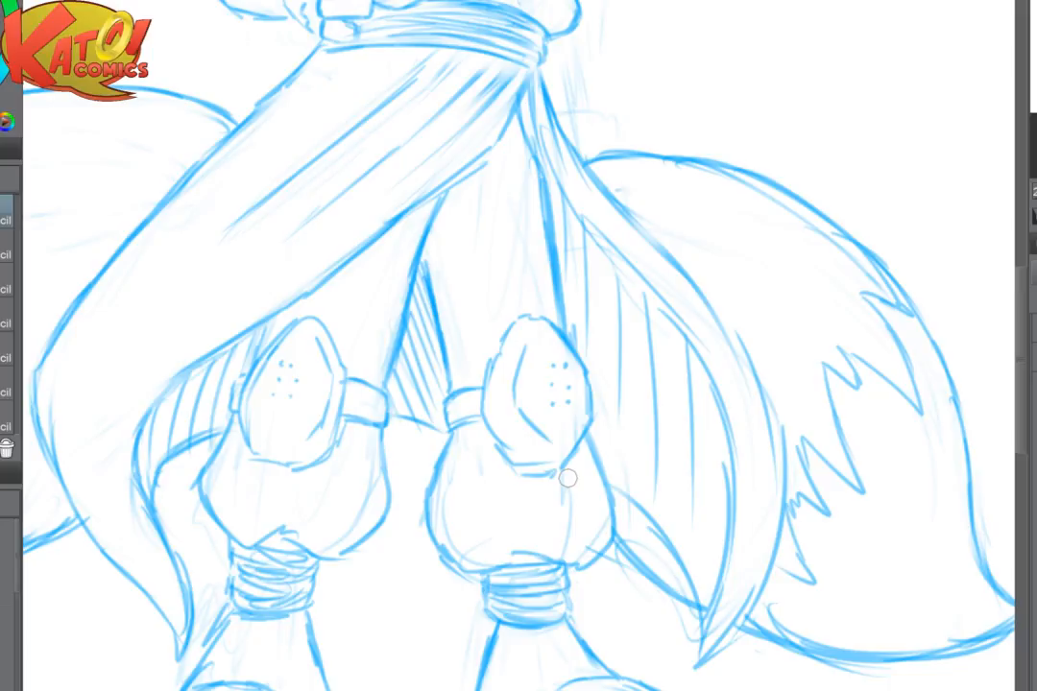
pyautogui.hscroll(1, 567, 478)
pyautogui.moveTo(604, 488); pyautogui.dragTo(659, 514)
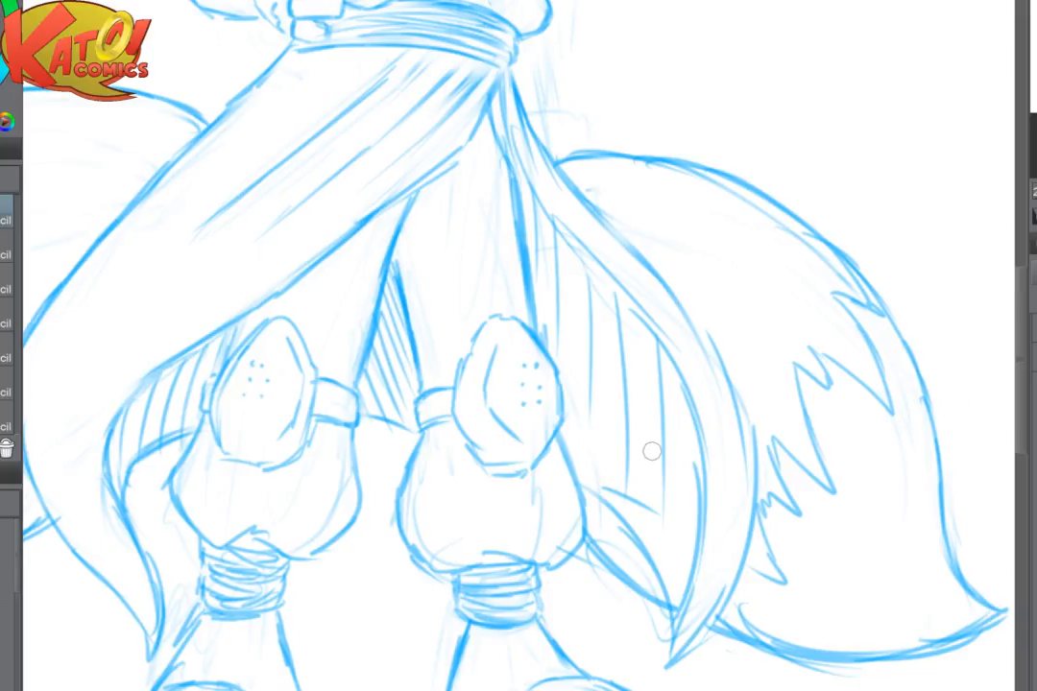
pyautogui.hotkey('ctrl', 'z')
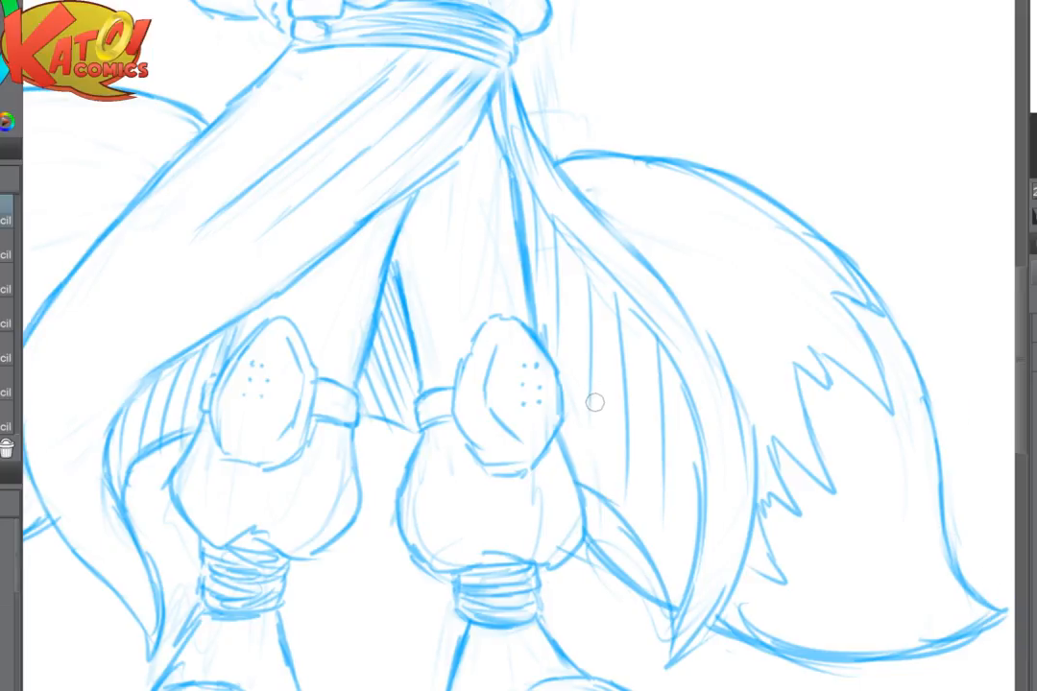
pyautogui.moveTo(674, 387); pyautogui.dragTo(645, 533)
pyautogui.moveTo(706, 444); pyautogui.dragTo(656, 574)
pyautogui.scroll(-2, 686, 413)
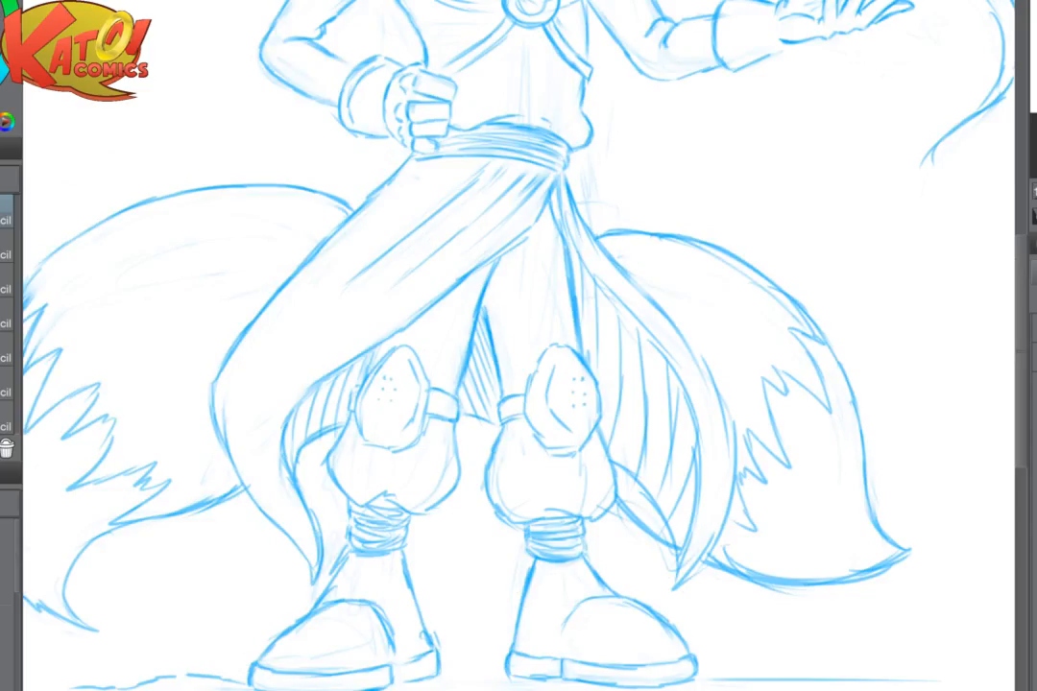
pyautogui.scroll(2, 671, 435)
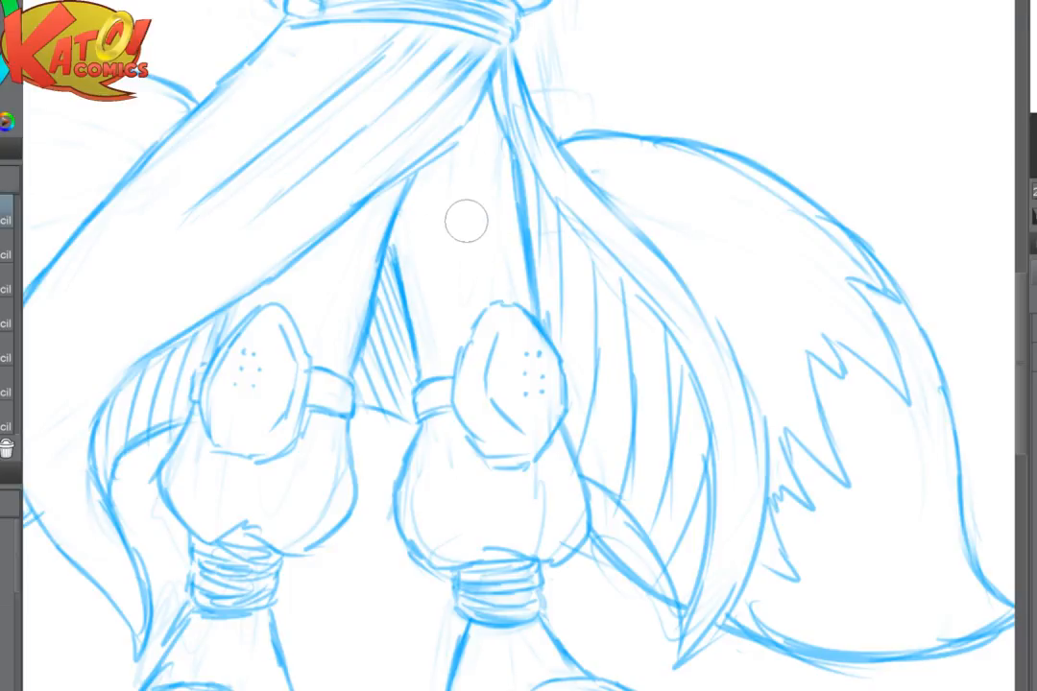
# - Erase the faint construction lines on the thigh and in the empty space beside the waist and hip
pyautogui.moveTo(471, 229); pyautogui.dragTo(442, 287)
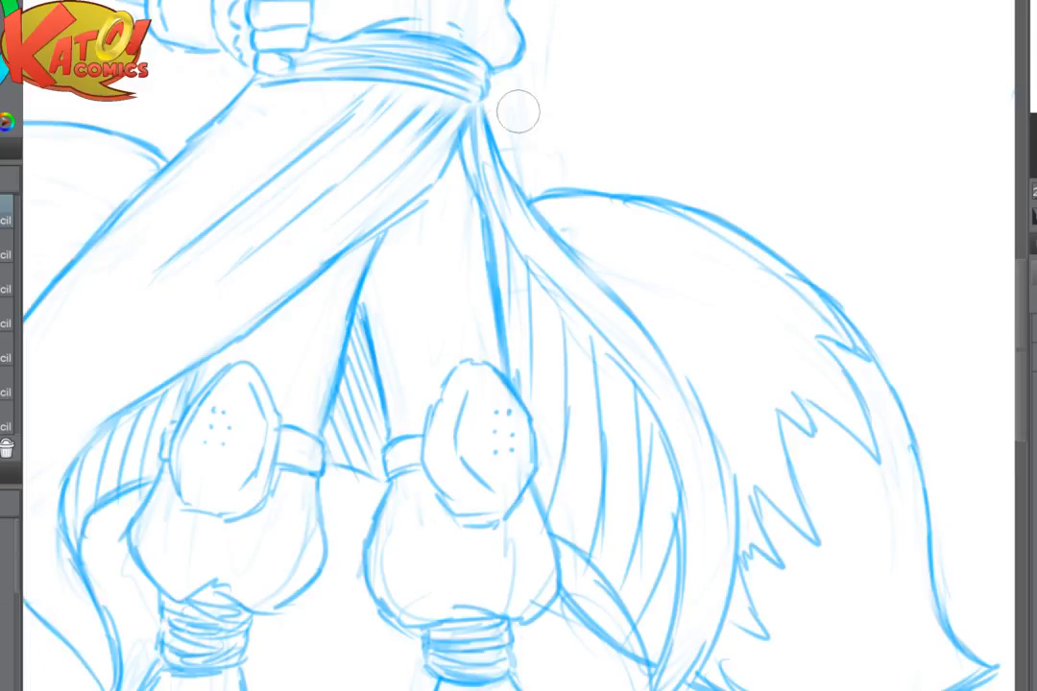
pyautogui.moveTo(548, 37); pyautogui.dragTo(546, 216)
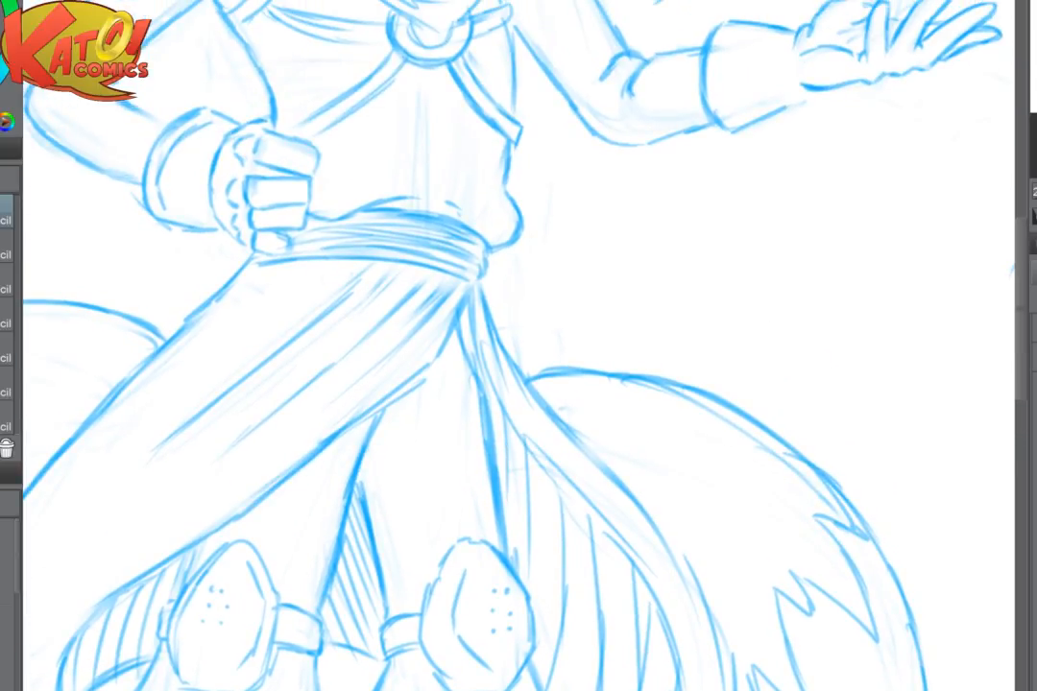
pyautogui.moveTo(572, 449)
pyautogui.mouseDown()
pyautogui.moveTo(807, 520)
pyautogui.moveTo(777, 660)
pyautogui.mouseUp()
# - Erase the upper forearm line of the hand-on-hip arm and redraw it with a short crease at the elbow
pyautogui.hotkey('ctrl', '+')
pyautogui.hotkey('ctrl', '+')
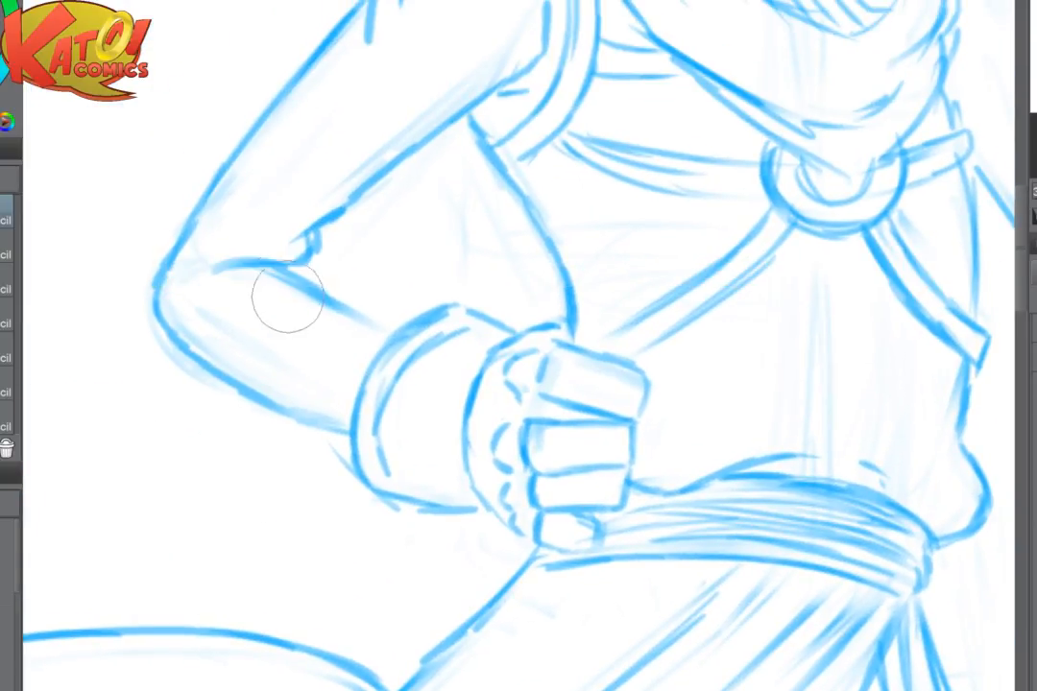
pyautogui.moveTo(284, 296)
pyautogui.mouseDown()
pyautogui.moveTo(331, 276)
pyautogui.moveTo(276, 280)
pyautogui.moveTo(295, 270)
pyautogui.moveTo(307, 279)
pyautogui.moveTo(294, 264)
pyautogui.moveTo(350, 301)
pyautogui.mouseUp()
pyautogui.press('p')
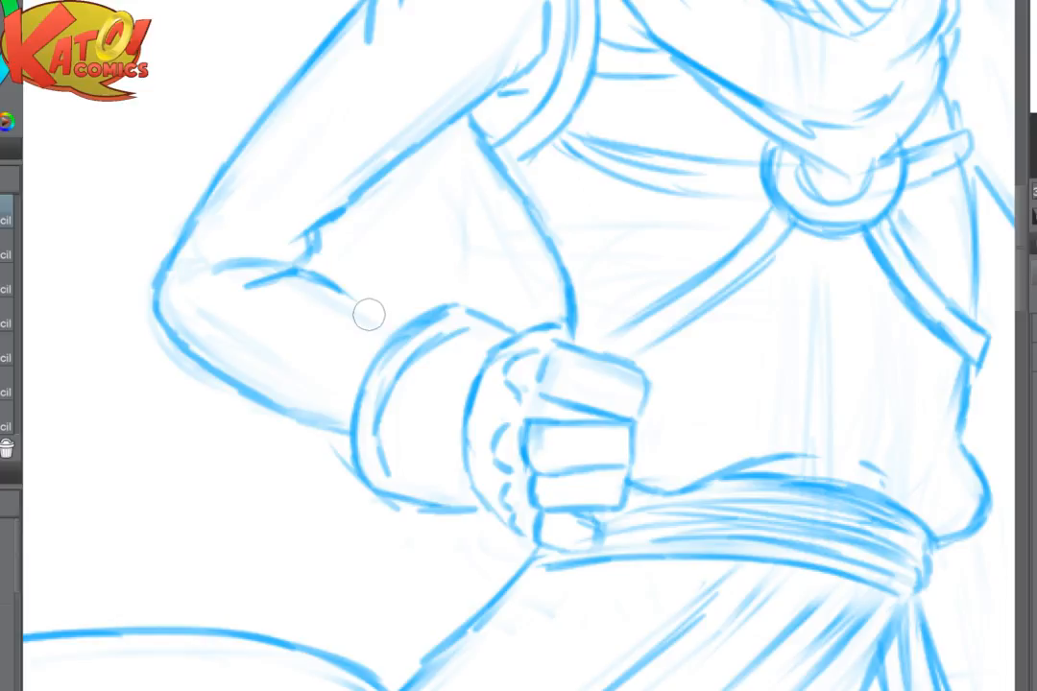
pyautogui.scroll(-3, 420, 502)
pyautogui.moveTo(421, 502); pyautogui.dragTo(340, 471)
pyautogui.press('h')
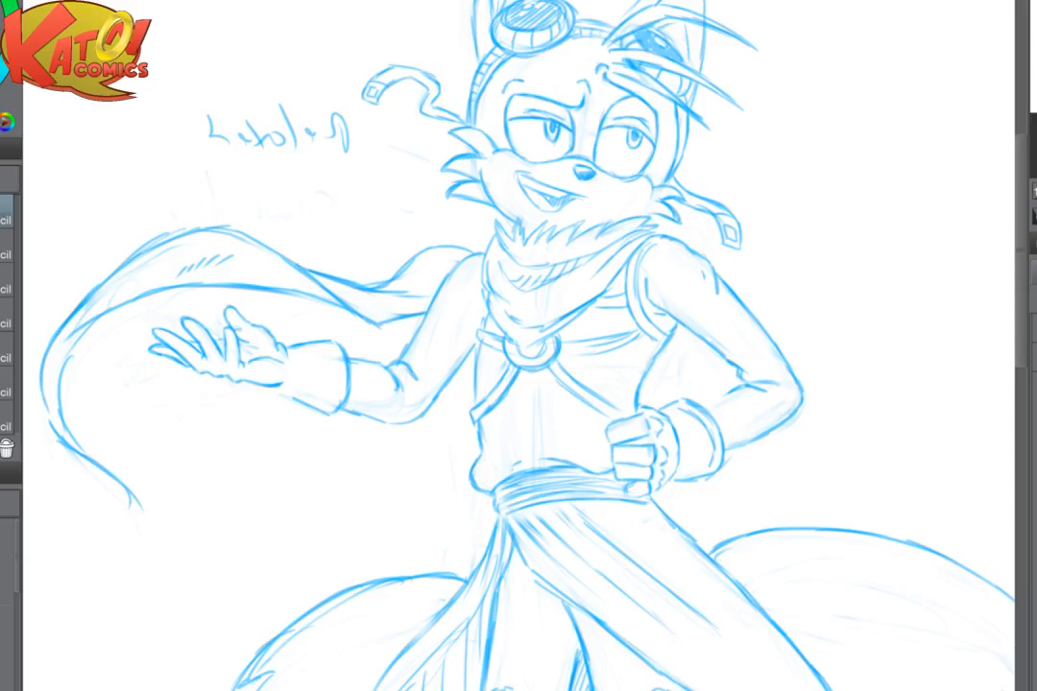
# - Redraw the upper contour of the bent forearm from the elbow crease to the glove cuff and firm up its underside
pyautogui.scroll(3, 787, 339)
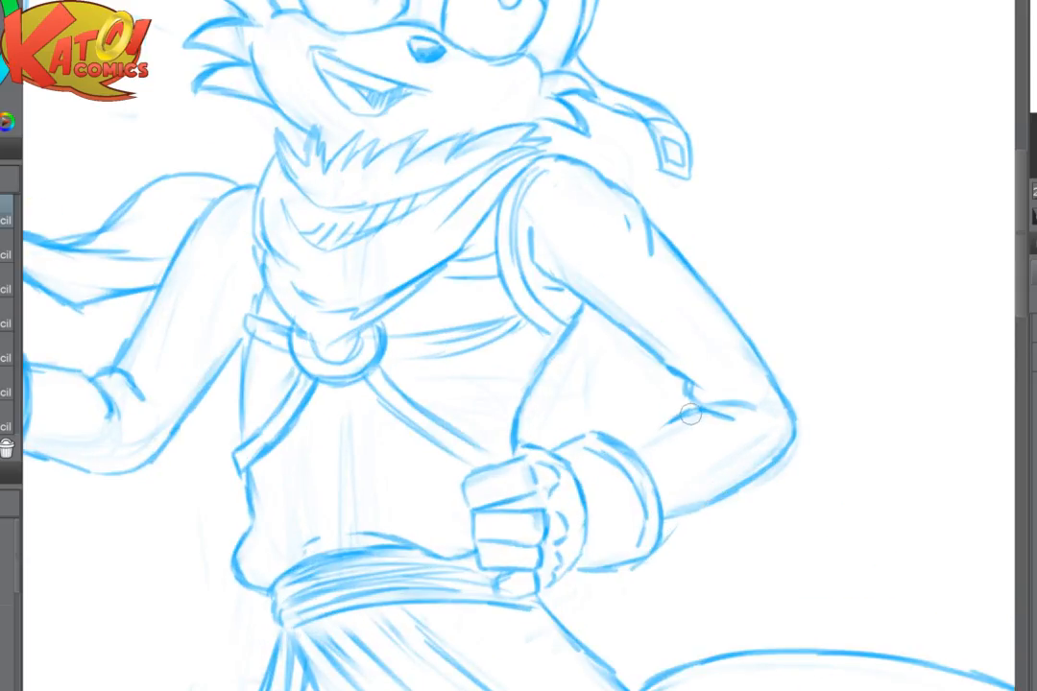
pyautogui.moveTo(660, 433); pyautogui.dragTo(690, 414)
pyautogui.scroll(-2, 689, 415)
pyautogui.scroll(2, 689, 414)
pyautogui.moveTo(638, 427); pyautogui.dragTo(656, 463)
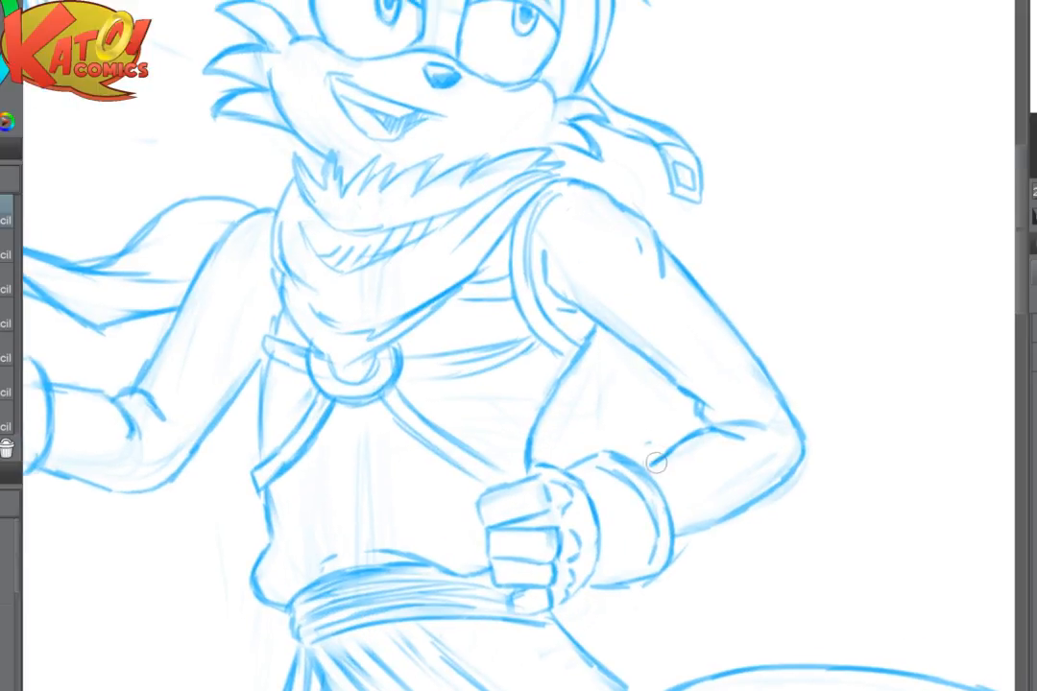
pyautogui.moveTo(667, 535); pyautogui.dragTo(734, 515)
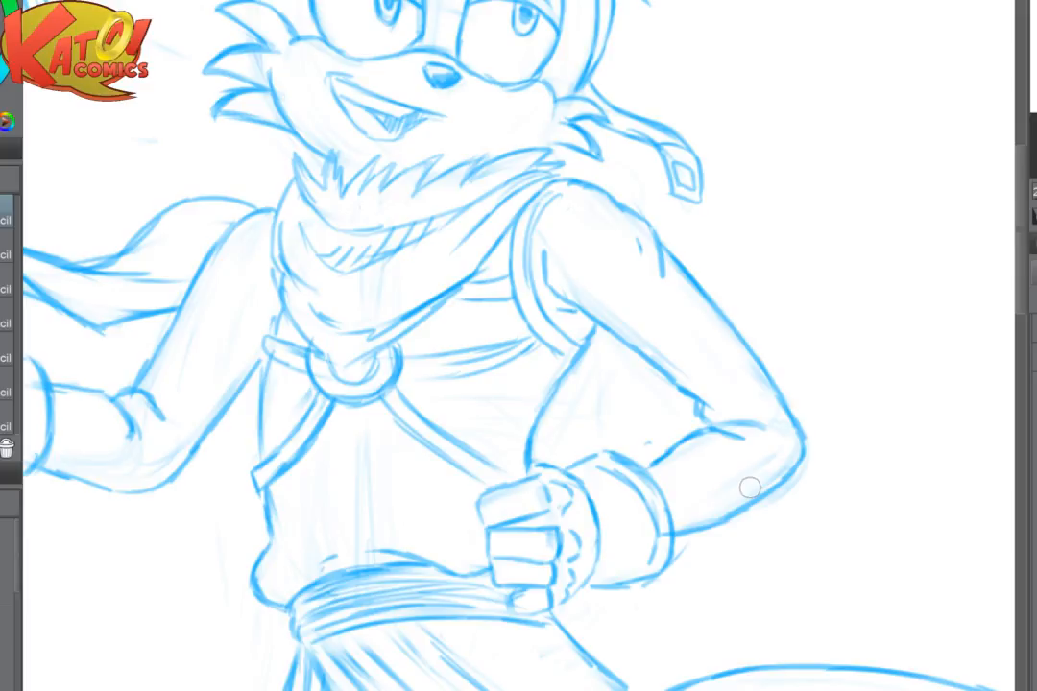
pyautogui.scroll(-3, 750, 488)
pyautogui.scroll(5, 614, 456)
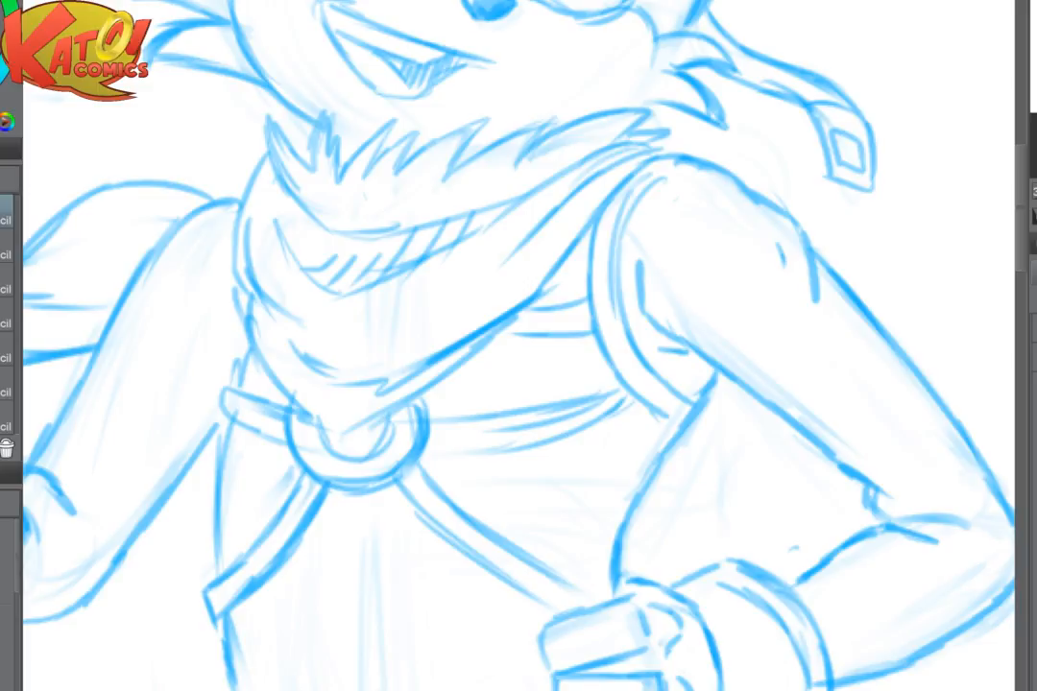
# - Redraw the upper and lower edges of the horizontal chest strap from the harness ring toward the armhole
pyautogui.moveTo(593, 430); pyautogui.dragTo(517, 415)
pyautogui.moveTo(434, 448); pyautogui.dragTo(518, 448)
pyautogui.moveTo(437, 450); pyautogui.dragTo(586, 434)
pyautogui.moveTo(525, 445); pyautogui.dragTo(637, 415)
pyautogui.moveTo(432, 421); pyautogui.dragTo(629, 395)
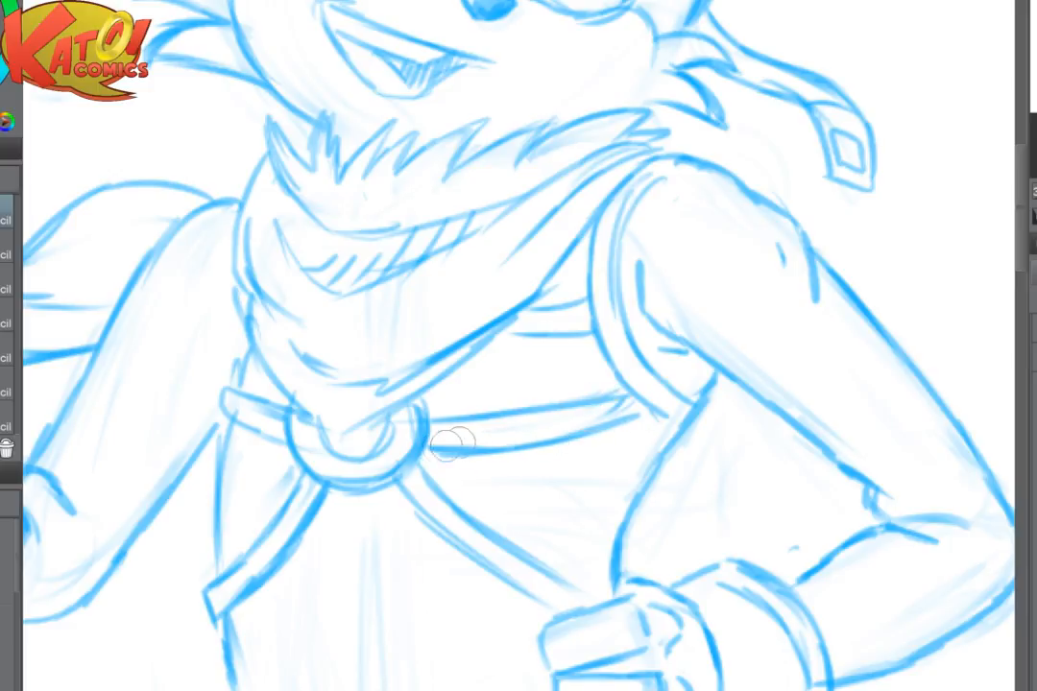
pyautogui.moveTo(428, 448)
pyautogui.mouseDown()
pyautogui.moveTo(584, 434)
pyautogui.moveTo(640, 414)
pyautogui.mouseUp()
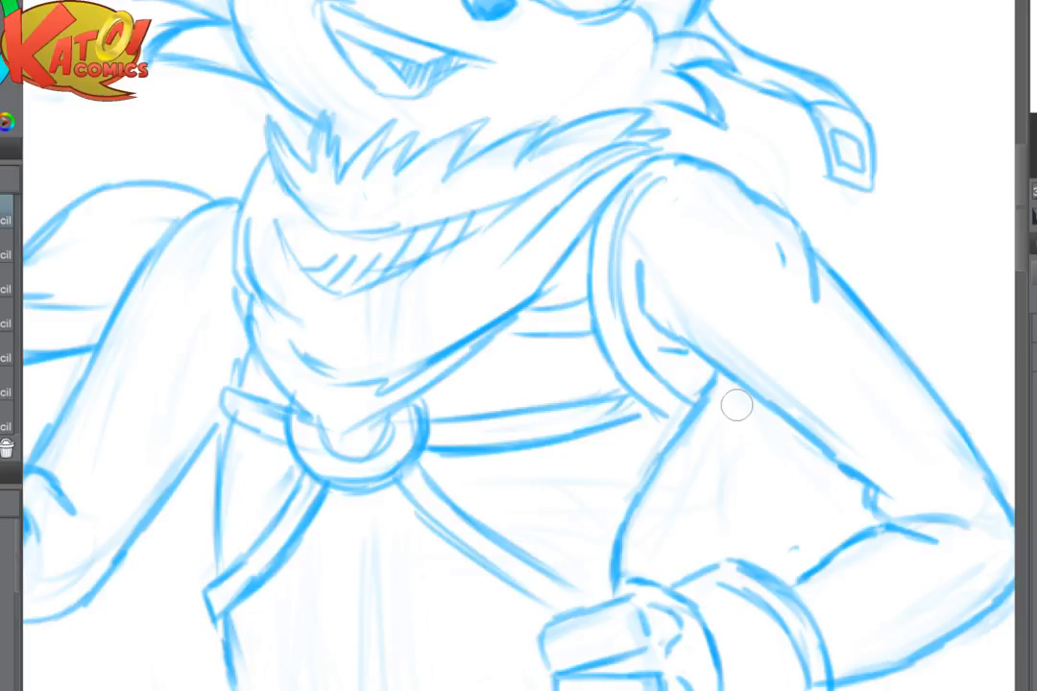
# - Flip the canvas view horizontally, then fade and redraw both edges of the diagonal harness strap running from the ring to the fist
pyautogui.scroll(-3, 797, 534)
pyautogui.scroll(3, 588, 497)
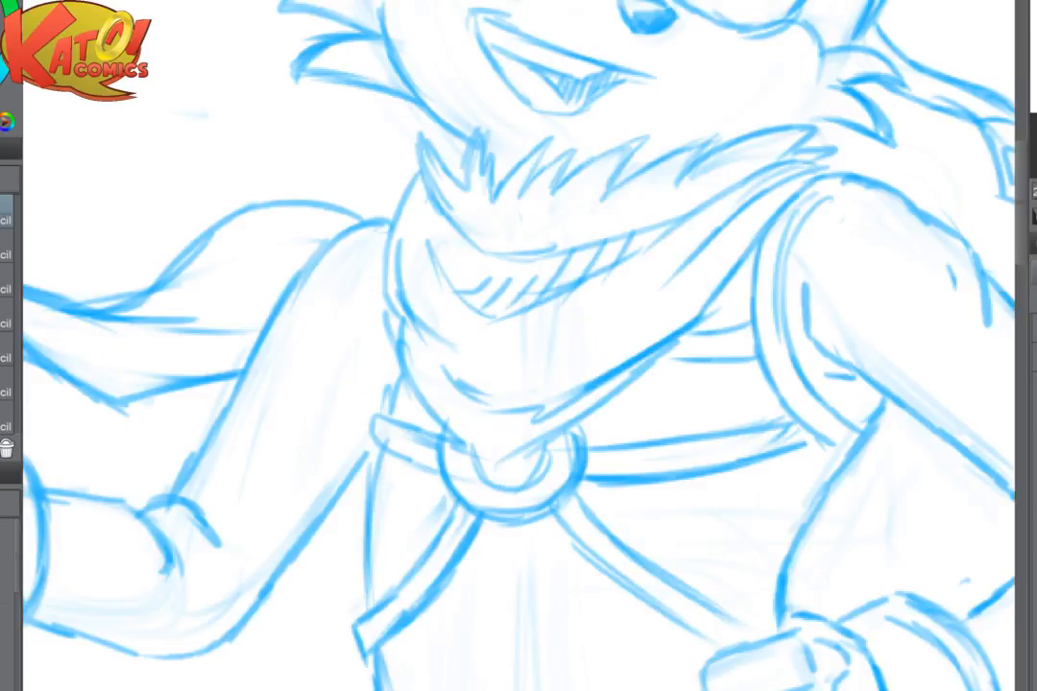
pyautogui.press('h')
pyautogui.moveTo(634, 444); pyautogui.dragTo(467, 405)
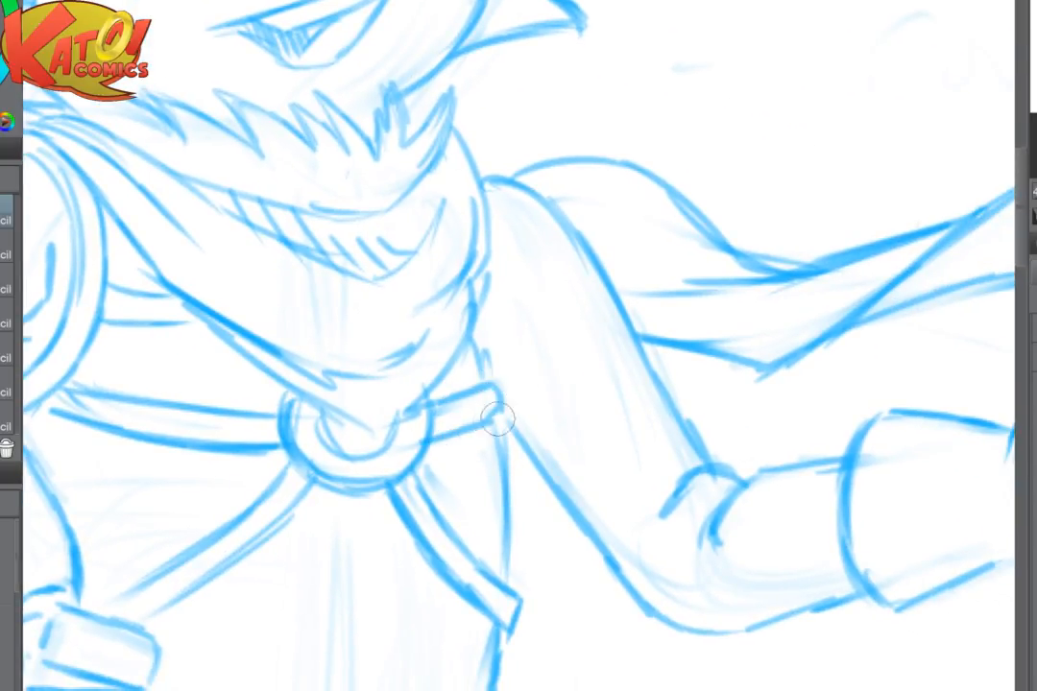
pyautogui.moveTo(499, 422); pyautogui.dragTo(590, 386)
pyautogui.moveTo(298, 515)
pyautogui.mouseDown()
pyautogui.moveTo(229, 549)
pyautogui.moveTo(267, 565)
pyautogui.moveTo(310, 530)
pyautogui.mouseUp()
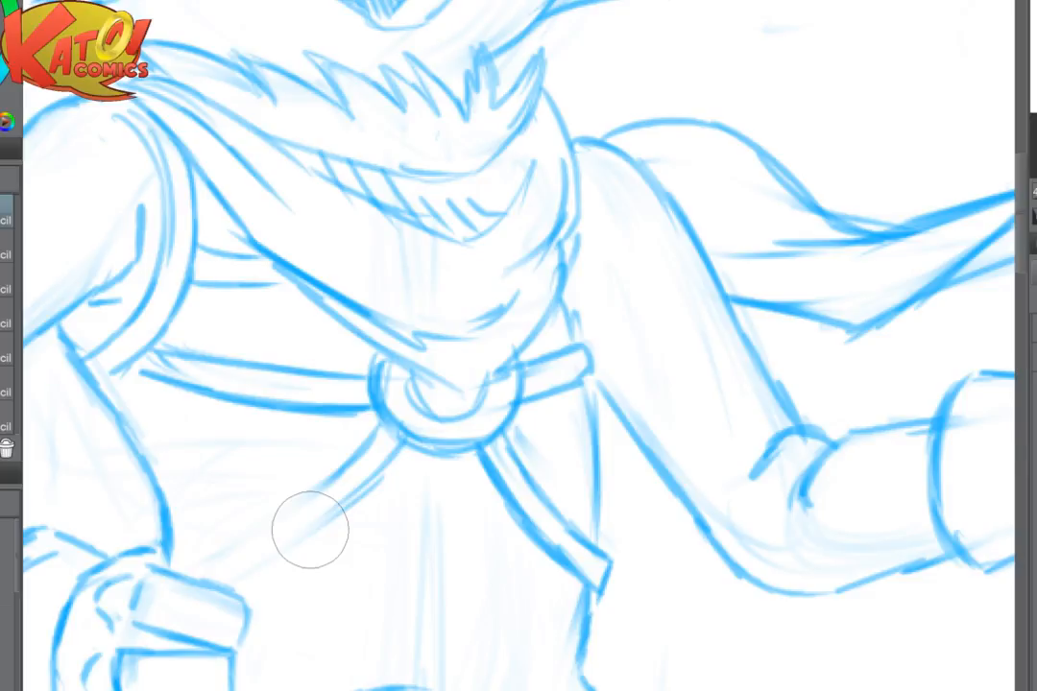
pyautogui.moveTo(384, 435)
pyautogui.mouseDown()
pyautogui.moveTo(348, 475)
pyautogui.moveTo(190, 566)
pyautogui.mouseUp()
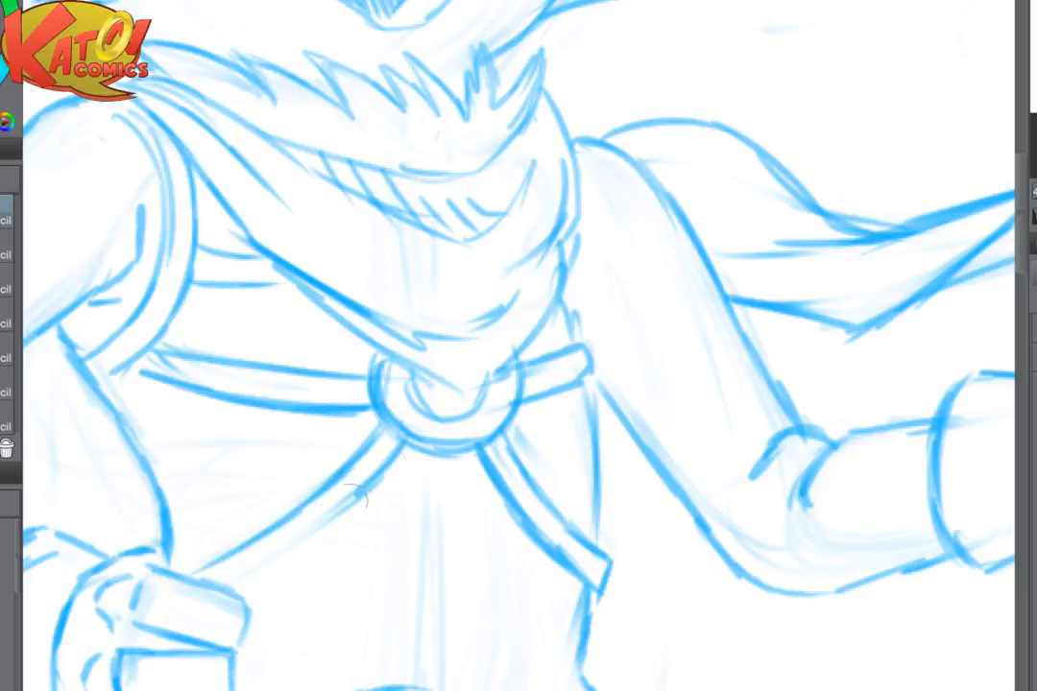
pyautogui.moveTo(351, 502); pyautogui.dragTo(300, 544)
pyautogui.moveTo(382, 478); pyautogui.dragTo(250, 584)
pyautogui.moveTo(333, 527); pyautogui.dragTo(240, 586)
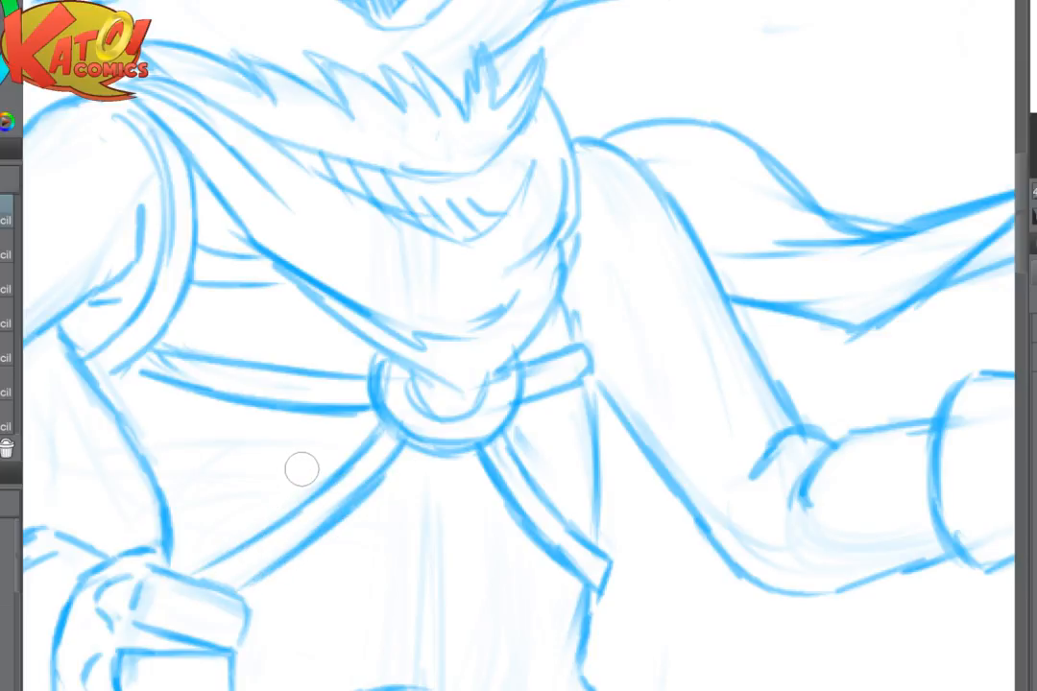
# - Erase the rough side of the harness ring and redraw its outer and inner curves with cleaner lines
pyautogui.scroll(3, 614, 459)
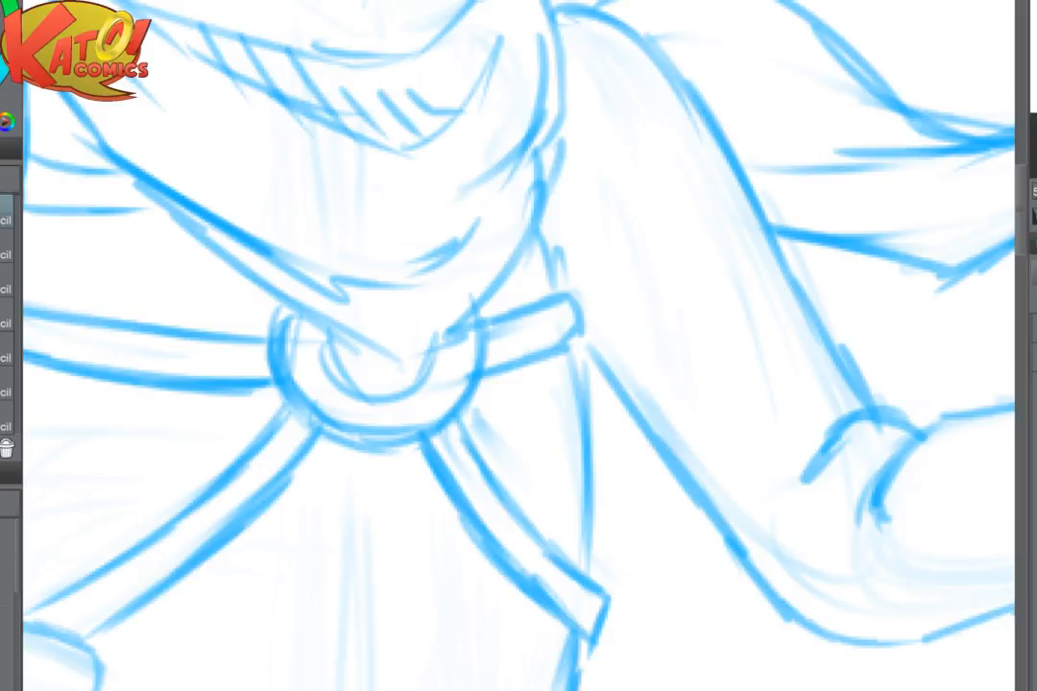
pyautogui.moveTo(509, 446)
pyautogui.mouseDown()
pyautogui.moveTo(465, 424)
pyautogui.moveTo(572, 454)
pyautogui.mouseUp()
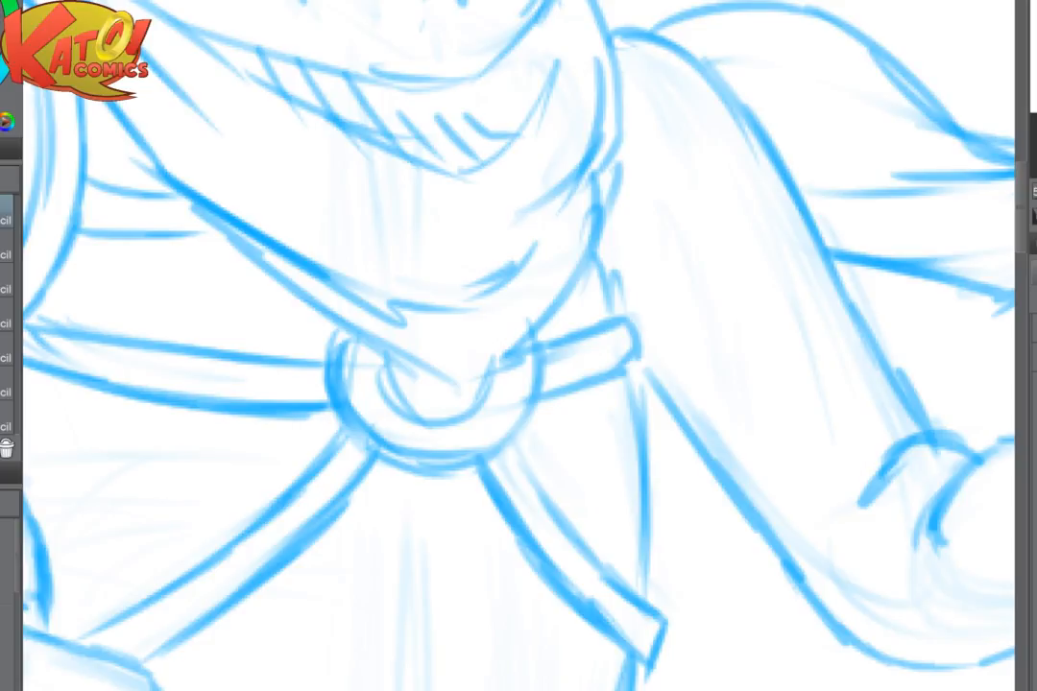
pyautogui.moveTo(326, 361); pyautogui.dragTo(323, 369)
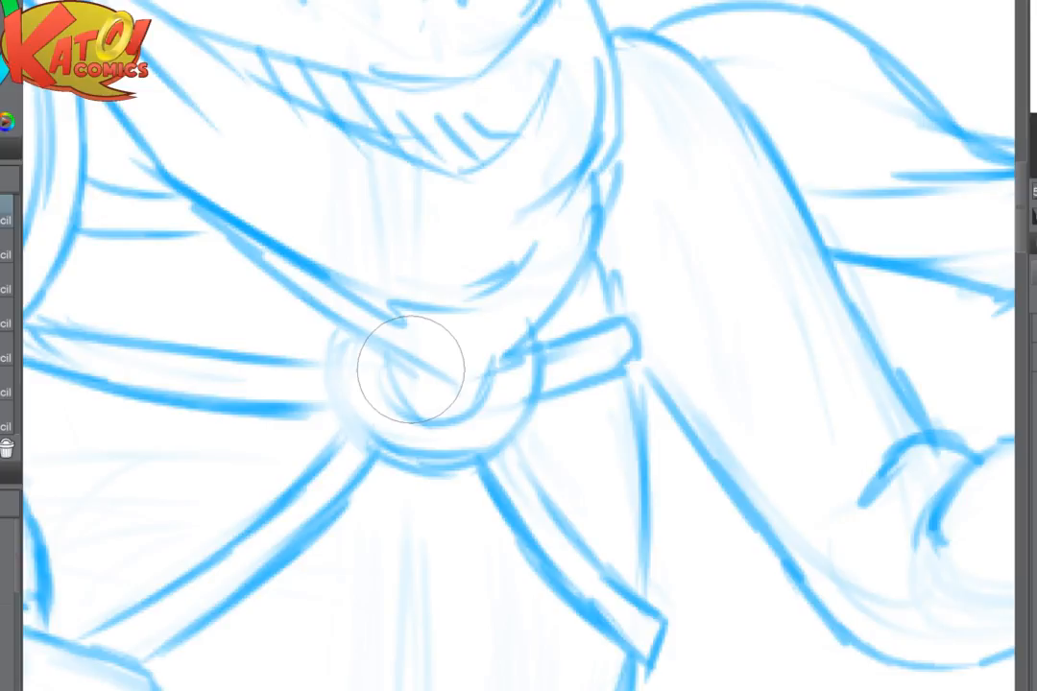
pyautogui.press('[')
pyautogui.press('[')
pyautogui.press('[')
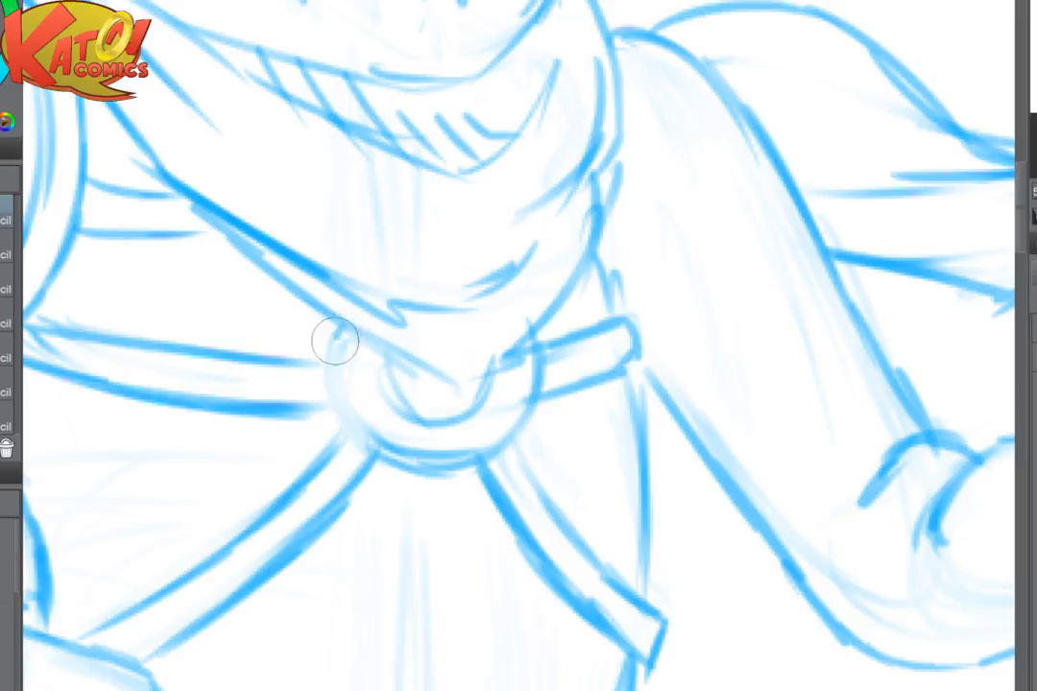
pyautogui.moveTo(336, 343)
pyautogui.mouseDown()
pyautogui.moveTo(336, 389)
pyautogui.moveTo(359, 371)
pyautogui.moveTo(371, 396)
pyautogui.moveTo(446, 465)
pyautogui.moveTo(513, 445)
pyautogui.mouseUp()
pyautogui.moveTo(392, 355); pyautogui.dragTo(419, 415)
pyautogui.moveTo(503, 367); pyautogui.dragTo(475, 418)
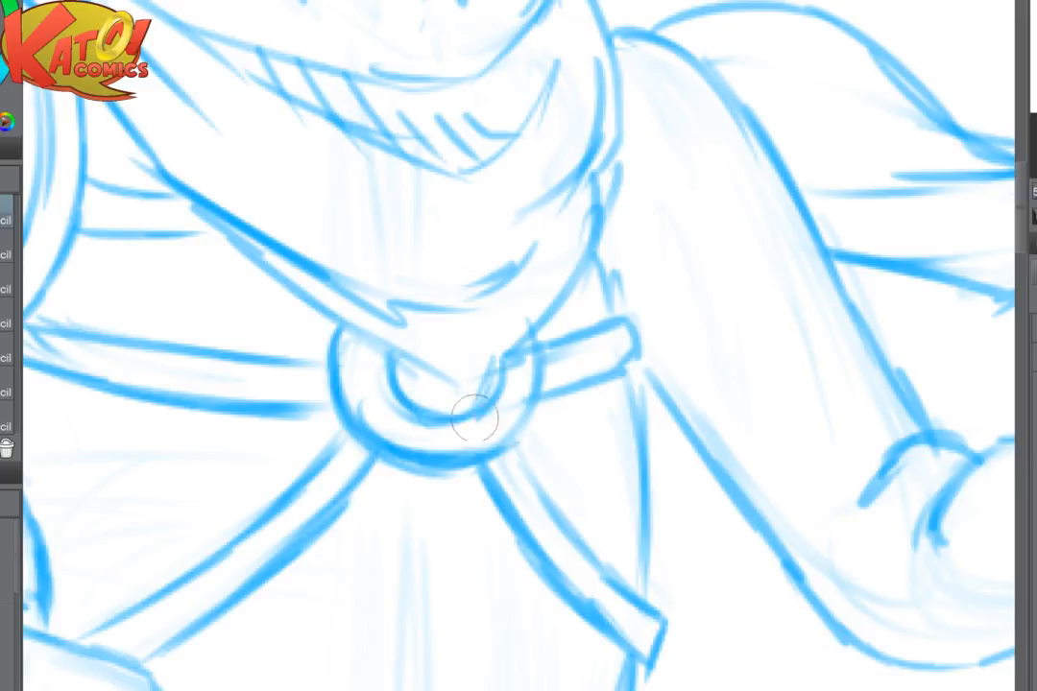
pyautogui.moveTo(539, 373)
pyautogui.mouseDown()
pyautogui.moveTo(534, 410)
pyautogui.moveTo(470, 442)
pyautogui.mouseUp()
# - Extend the ends of the chest and diagonal straps so they meet the outer edge of the harness ring
pyautogui.moveTo(352, 429); pyautogui.dragTo(318, 466)
pyautogui.moveTo(377, 454); pyautogui.dragTo(348, 490)
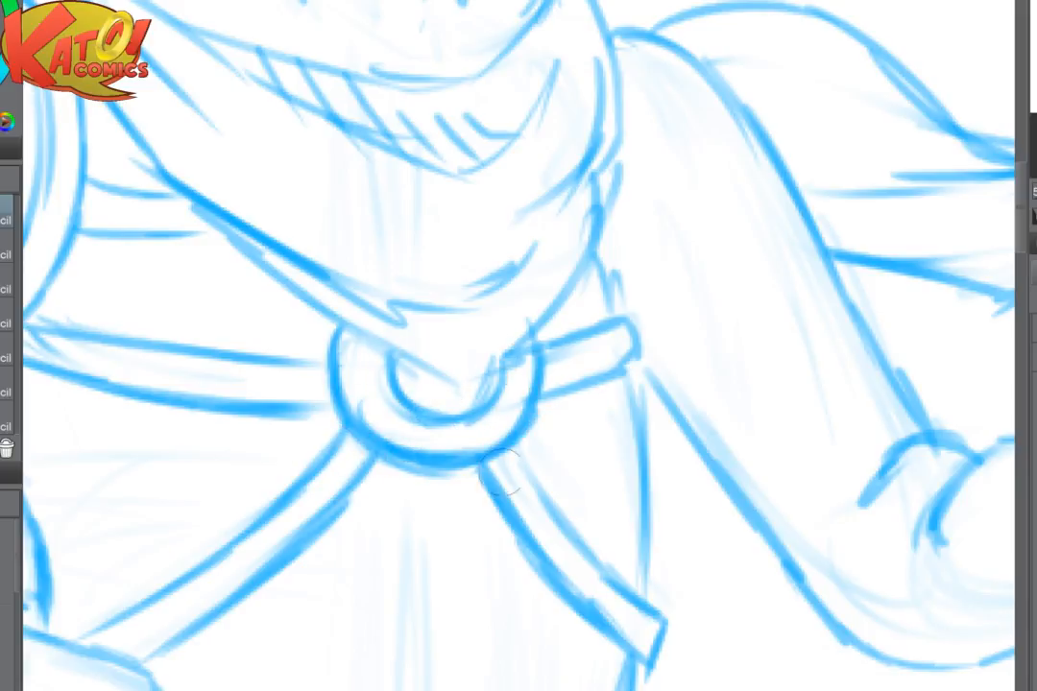
pyautogui.moveTo(514, 452); pyautogui.dragTo(556, 511)
pyautogui.moveTo(297, 407)
pyautogui.mouseDown()
pyautogui.moveTo(337, 415)
pyautogui.moveTo(329, 415)
pyautogui.mouseUp()
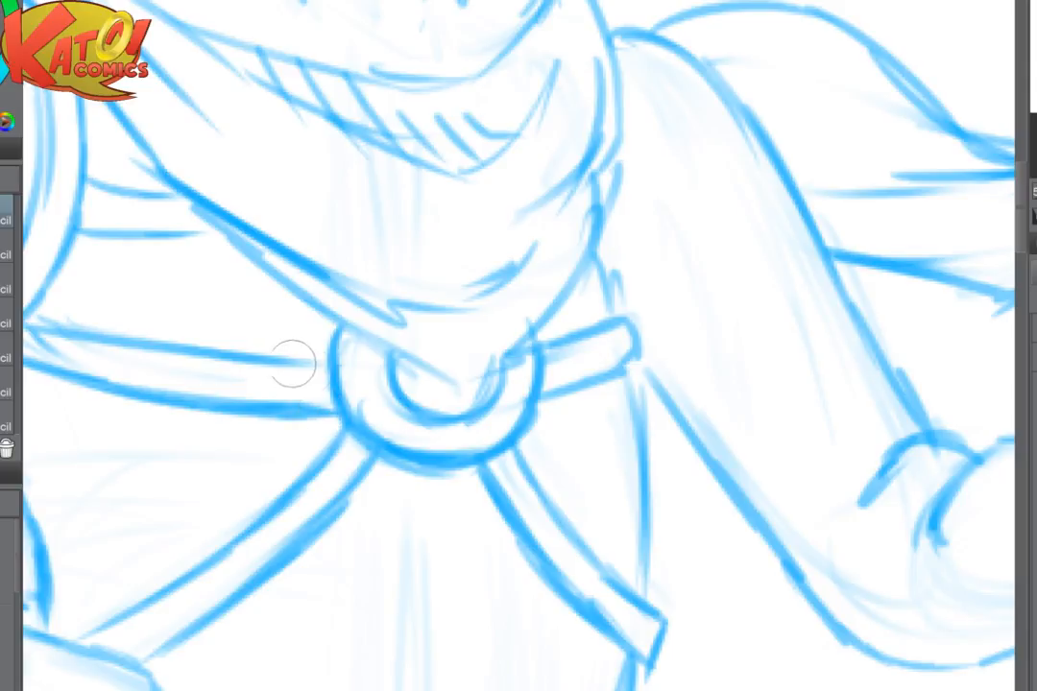
pyautogui.moveTo(294, 363); pyautogui.dragTo(336, 365)
# - Erase the overlapping chest strap end, redraw the armhole edge and strap beside it, and add small marks on the harness ring
pyautogui.scroll(-5, 697, 352)
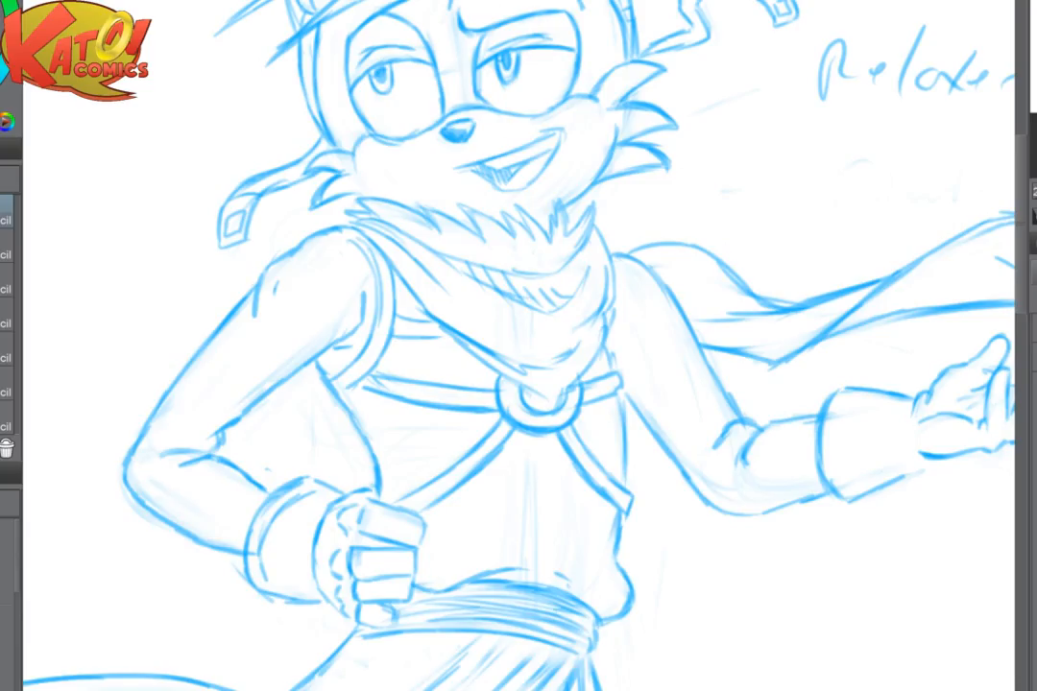
pyautogui.scroll(-1, 993, 638)
pyautogui.scroll(5, 994, 641)
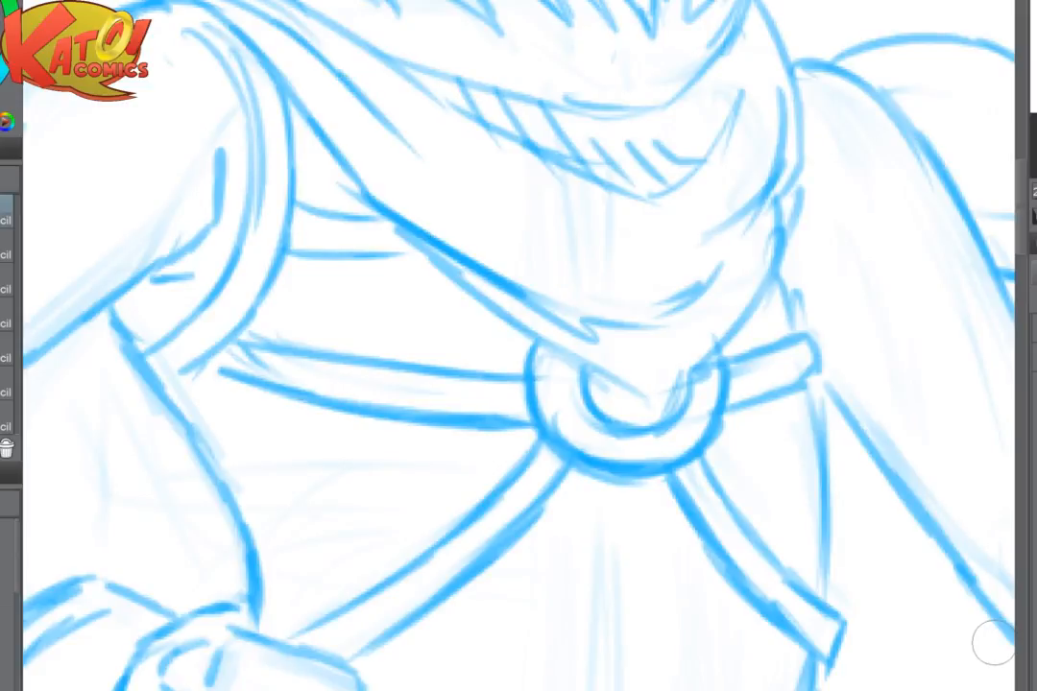
pyautogui.moveTo(630, 415); pyautogui.dragTo(668, 424)
pyautogui.press('e')
pyautogui.moveTo(292, 370); pyautogui.dragTo(269, 379)
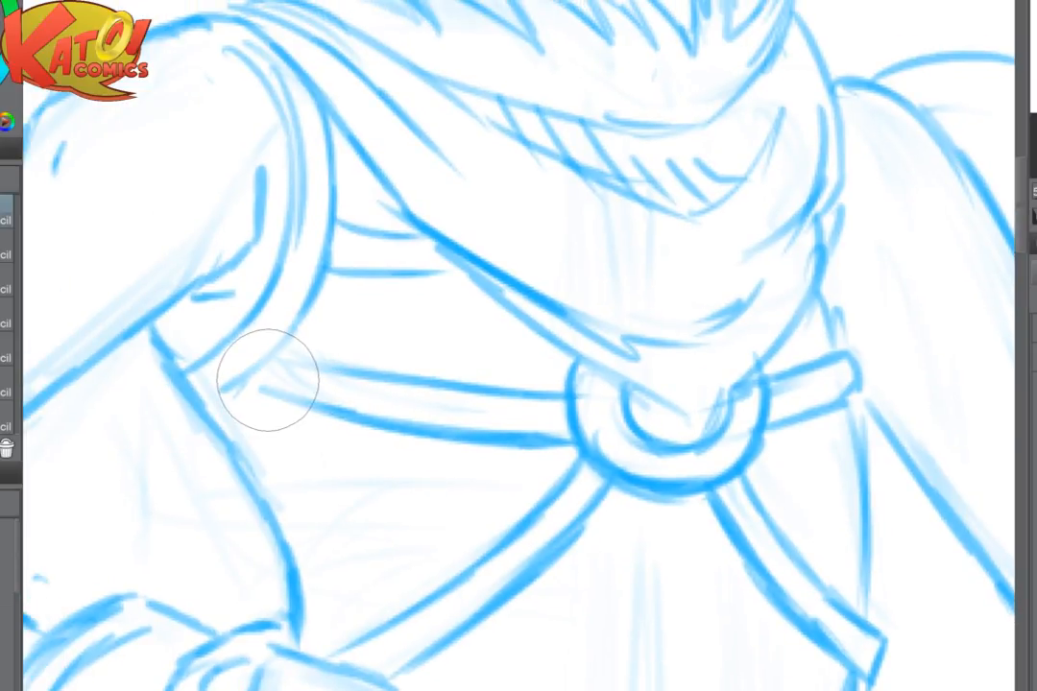
pyautogui.press('p')
pyautogui.moveTo(290, 336); pyautogui.dragTo(217, 395)
pyautogui.moveTo(335, 289); pyautogui.dragTo(540, 292)
pyautogui.moveTo(458, 394); pyautogui.dragTo(562, 418)
pyautogui.scroll(3, 877, 354)
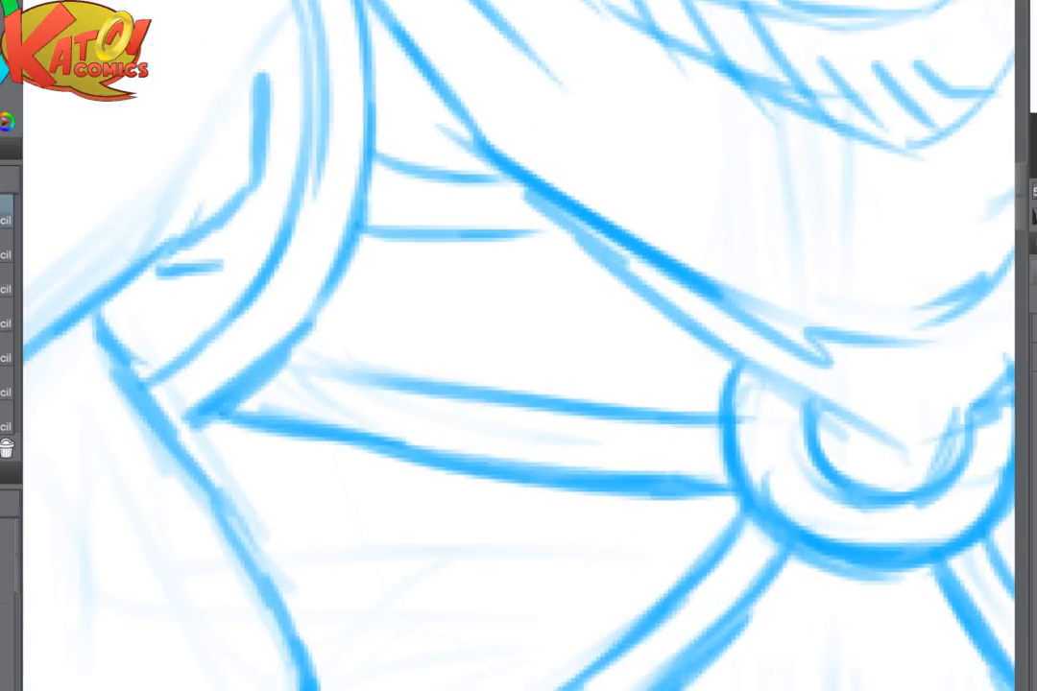
pyautogui.moveTo(736, 422)
pyautogui.mouseDown()
pyautogui.moveTo(760, 421)
pyautogui.moveTo(768, 465)
pyautogui.moveTo(754, 476)
pyautogui.moveTo(549, 403)
pyautogui.moveTo(519, 404)
pyautogui.moveTo(526, 472)
pyautogui.mouseUp()
# - Draw long diagonal fold lines across the skirt cloth below the waist sash and lighten their lower ends
pyautogui.scroll(-5, 688, 491)
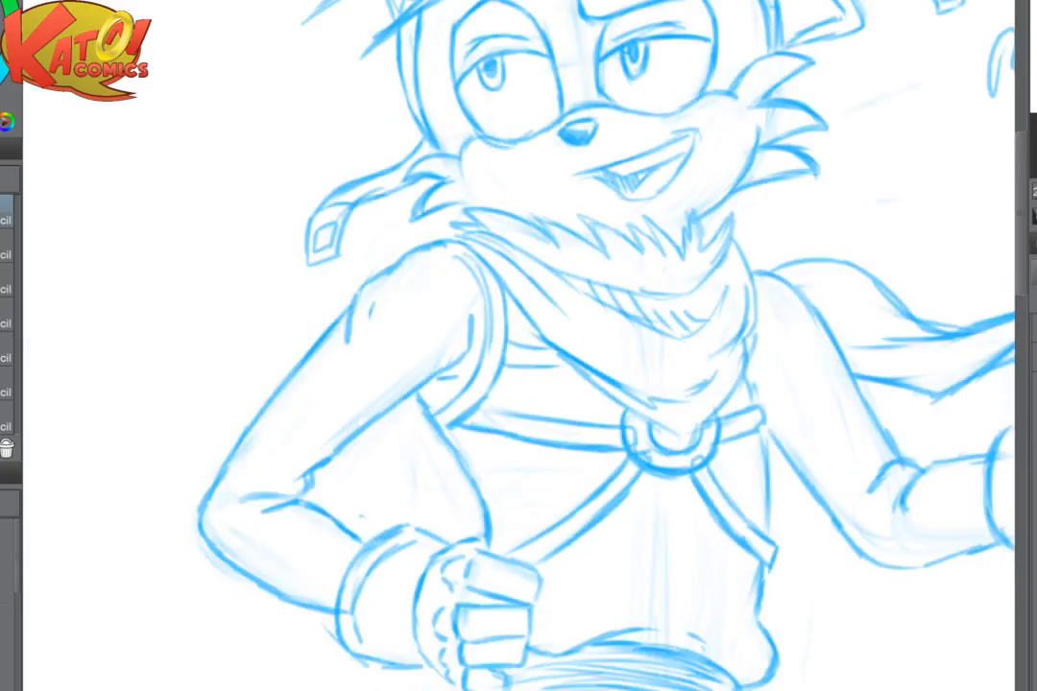
pyautogui.scroll(-3, 518, 220)
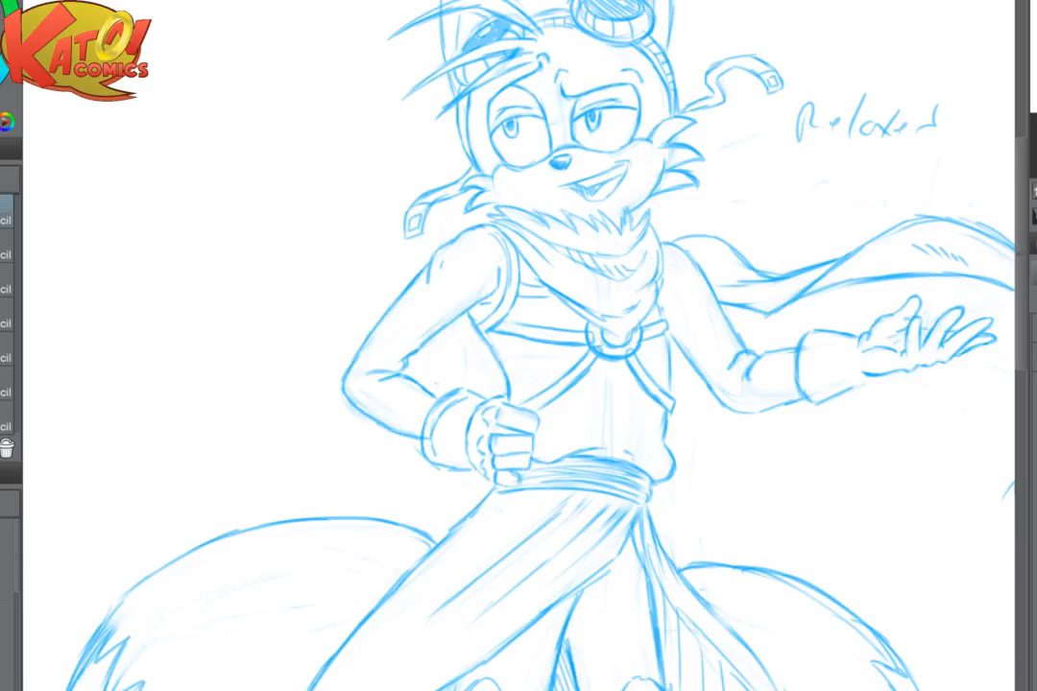
pyautogui.scroll(-5, 519, 346)
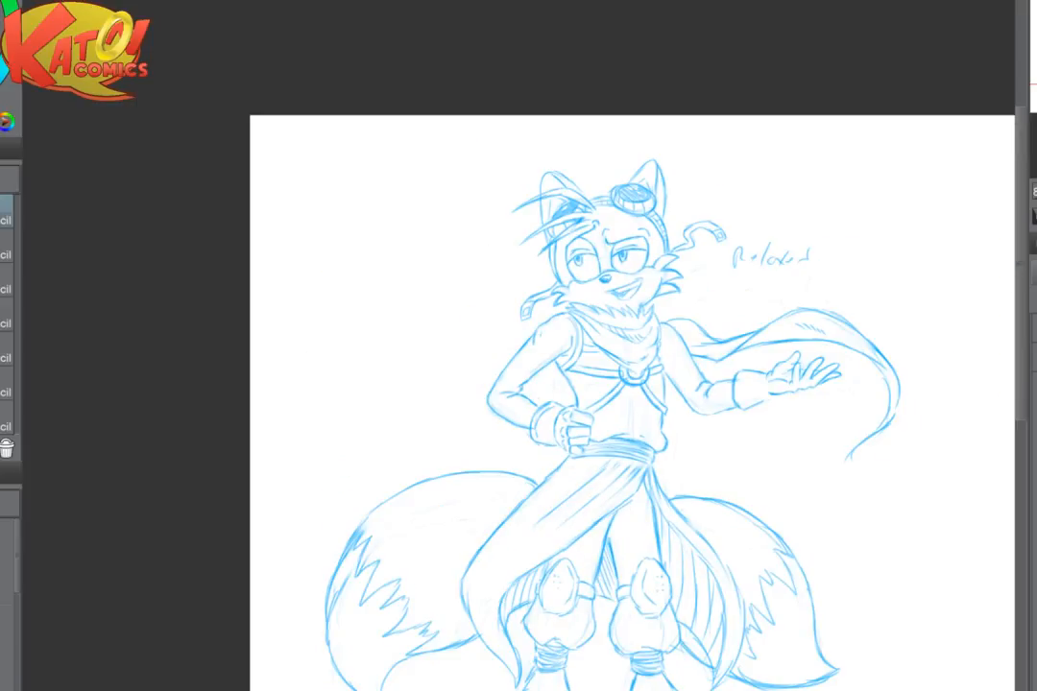
pyautogui.moveTo(614, 422); pyautogui.dragTo(642, 270)
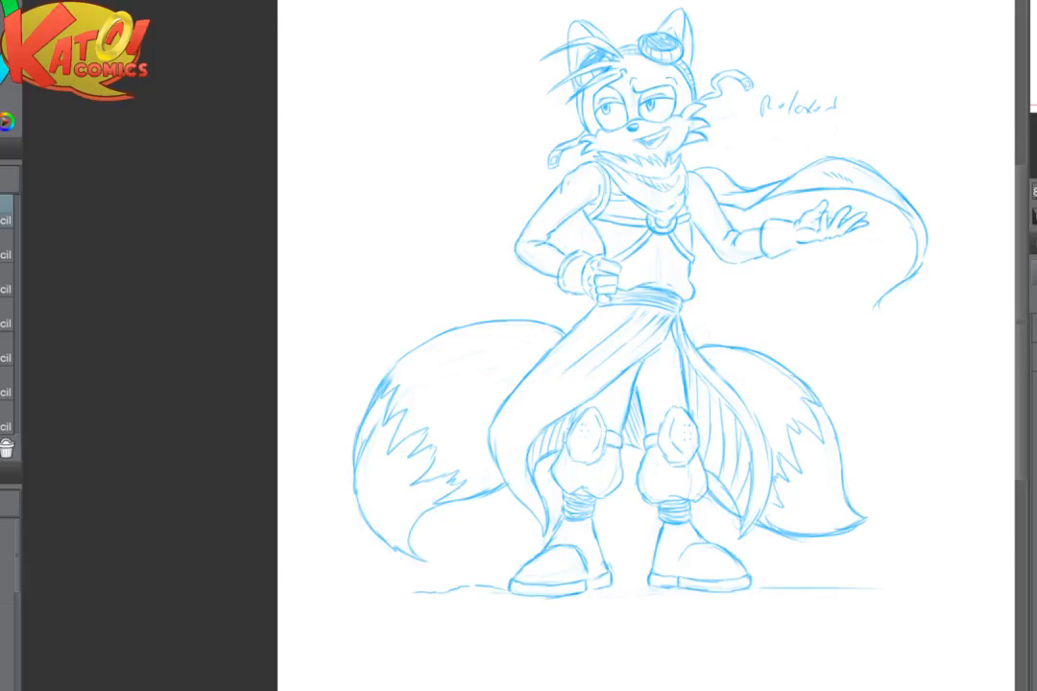
pyautogui.scroll(5, 711, 364)
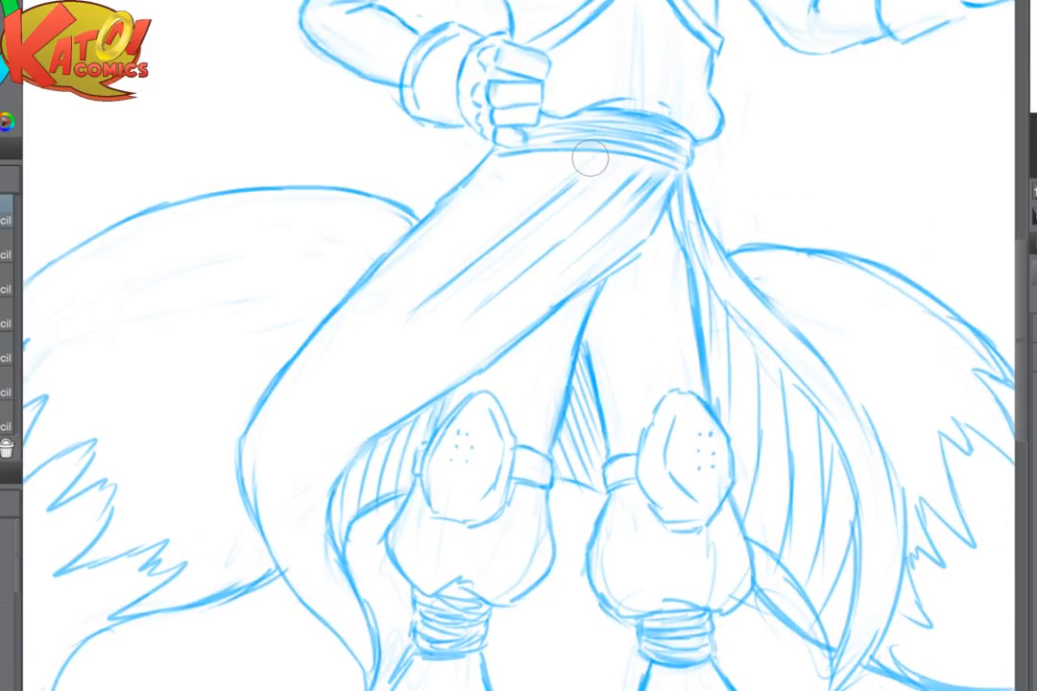
pyautogui.press('[')
pyautogui.moveTo(609, 171); pyautogui.dragTo(524, 230)
pyautogui.moveTo(577, 205); pyautogui.dragTo(365, 352)
pyautogui.moveTo(451, 282); pyautogui.dragTo(383, 339)
pyautogui.moveTo(524, 273); pyautogui.dragTo(464, 324)
pyautogui.moveTo(509, 287); pyautogui.dragTo(427, 343)
pyautogui.moveTo(573, 257); pyautogui.dragTo(501, 308)
pyautogui.moveTo(559, 273); pyautogui.dragTo(404, 356)
pyautogui.moveTo(479, 314)
pyautogui.mouseDown()
pyautogui.moveTo(422, 341)
pyautogui.moveTo(345, 399)
pyautogui.mouseUp()
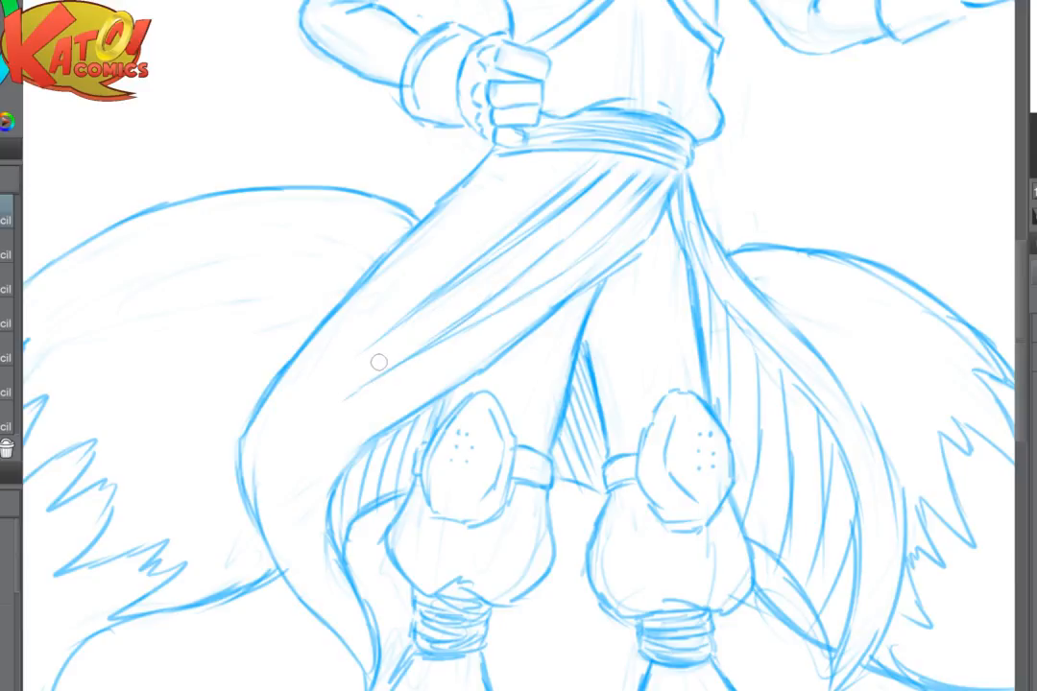
pyautogui.moveTo(422, 310)
pyautogui.mouseDown()
pyautogui.moveTo(393, 333)
pyautogui.moveTo(357, 395)
pyautogui.mouseUp()
pyautogui.moveTo(376, 351); pyautogui.dragTo(415, 318)
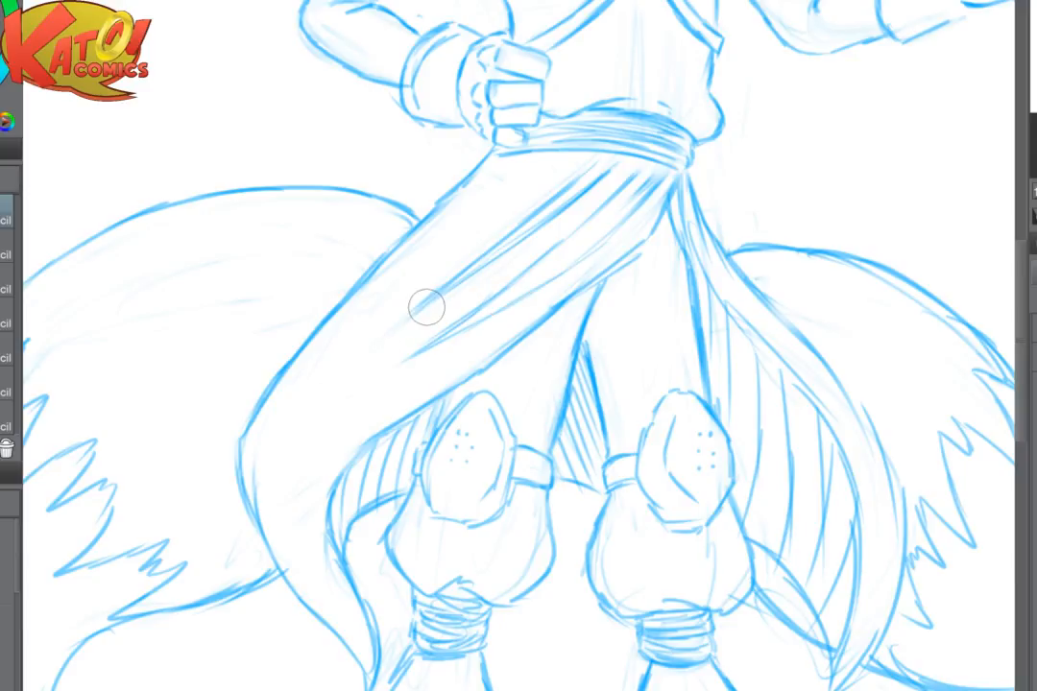
# - Redraw the pointed lower tip of the skirt cloth and the boot shaft line beside it
pyautogui.moveTo(471, 384); pyautogui.dragTo(528, 312)
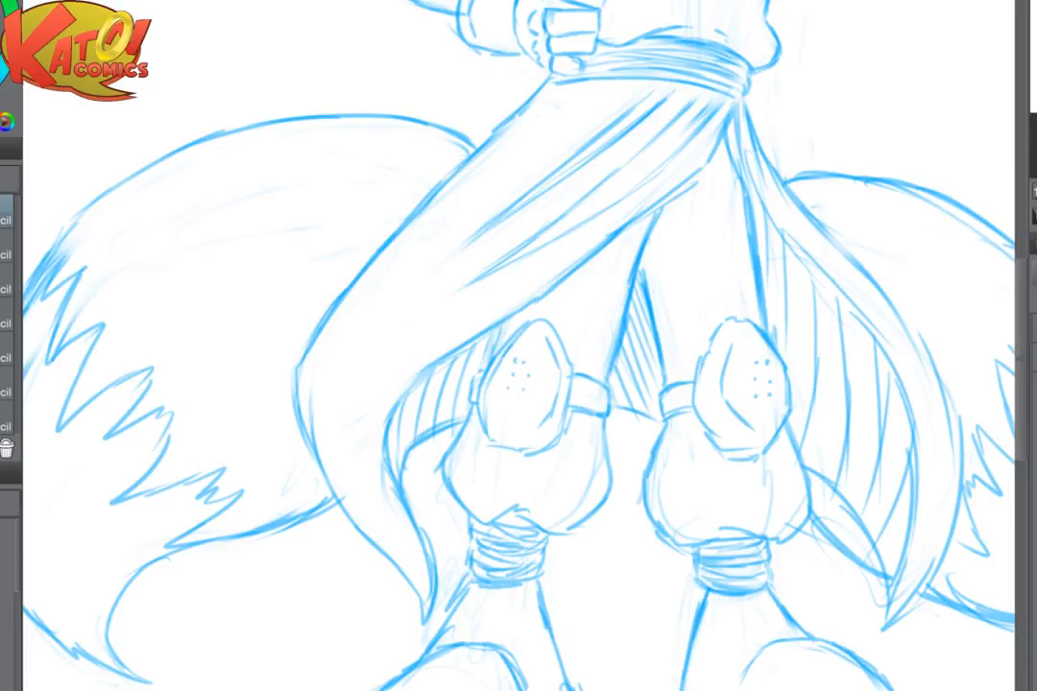
pyautogui.moveTo(595, 384)
pyautogui.mouseDown()
pyautogui.moveTo(563, 362)
pyautogui.moveTo(432, 322)
pyautogui.mouseUp()
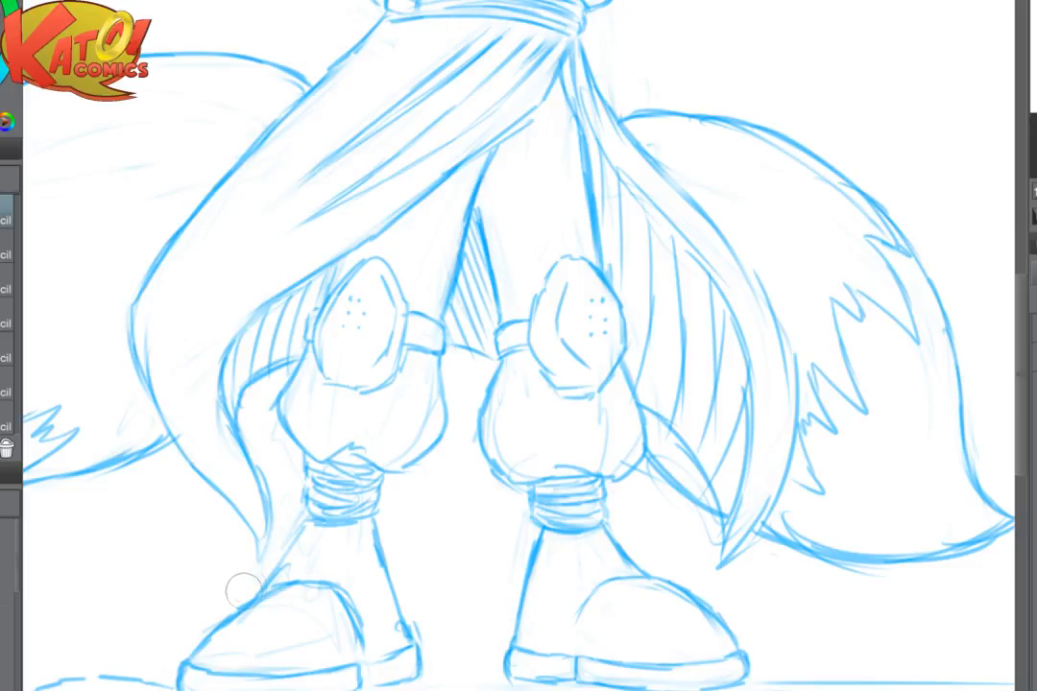
pyautogui.moveTo(259, 479)
pyautogui.mouseDown()
pyautogui.moveTo(253, 547)
pyautogui.moveTo(273, 528)
pyautogui.moveTo(253, 563)
pyautogui.mouseUp()
pyautogui.moveTo(307, 523); pyautogui.dragTo(269, 579)
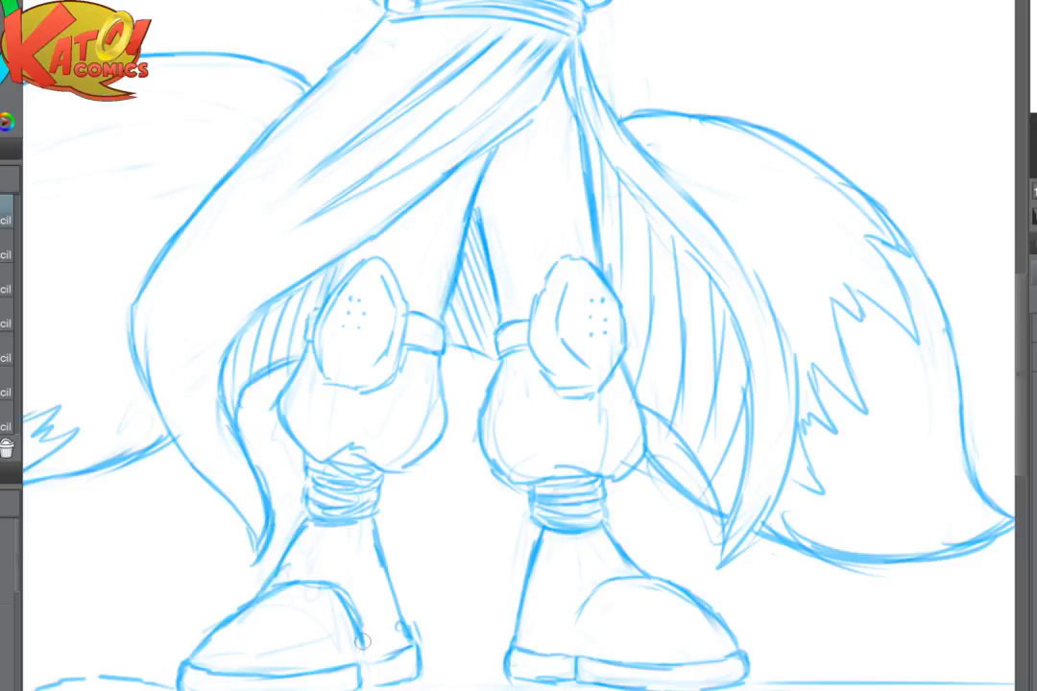
# - Draw the ground line between the two boots at sole level
pyautogui.moveTo(363, 650); pyautogui.dragTo(259, 607)
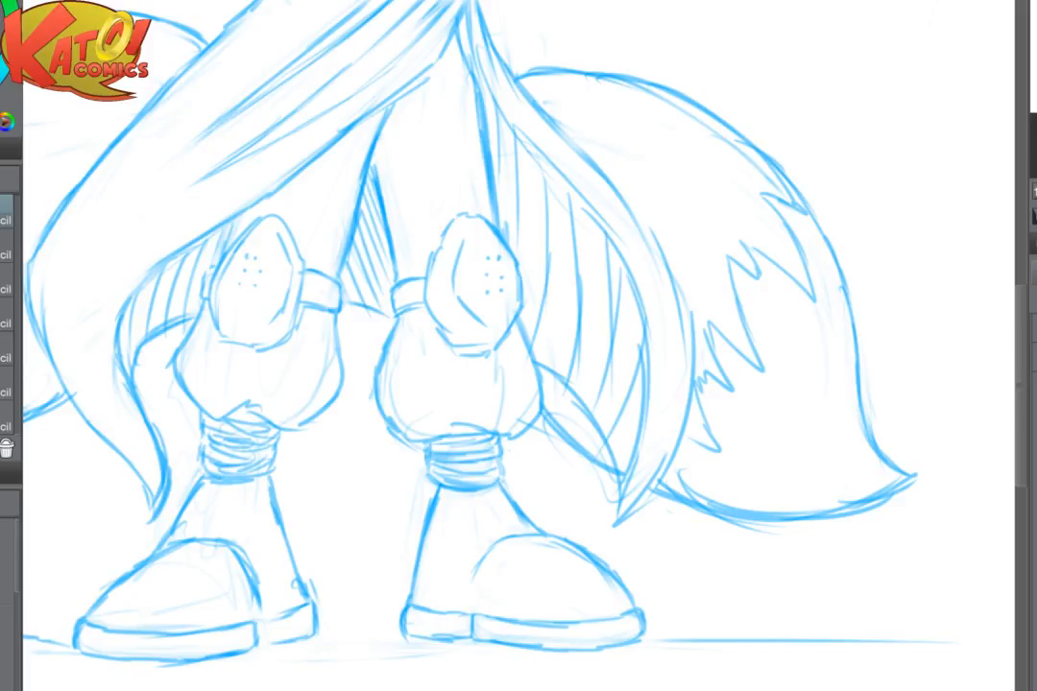
pyautogui.scroll(-2, 720, 499)
pyautogui.keyDown('space'); pyautogui.moveTo(369, 485); pyautogui.dragTo(690, 485); pyautogui.keyUp('space')
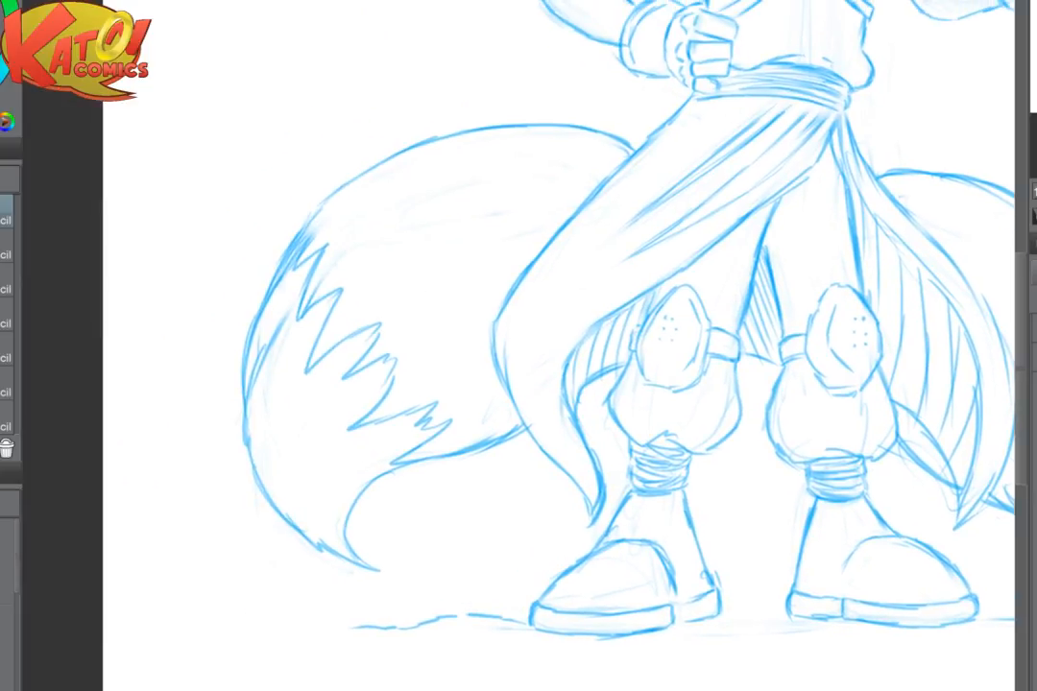
pyautogui.scroll(-4, 690, 482)
pyautogui.scroll(-1, 694, 483)
pyautogui.keyDown('space'); pyautogui.moveTo(745, 530); pyautogui.dragTo(707, 527); pyautogui.keyUp('space')
pyautogui.scroll(5, 711, 519)
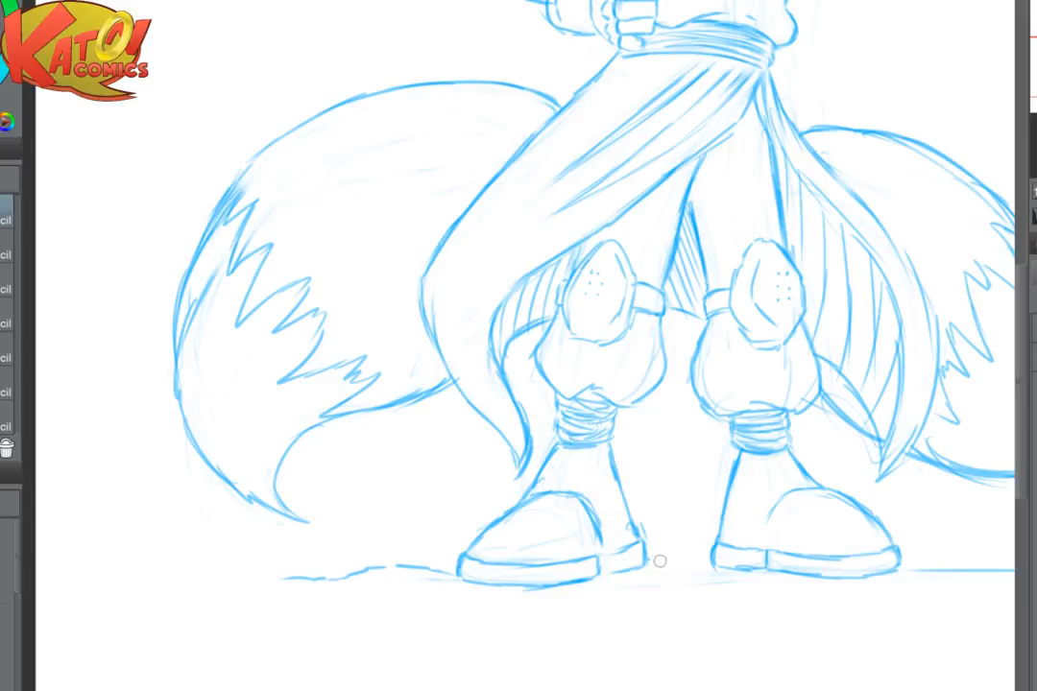
pyautogui.moveTo(648, 561); pyautogui.dragTo(714, 559)
pyautogui.moveTo(722, 526); pyautogui.dragTo(764, 502)
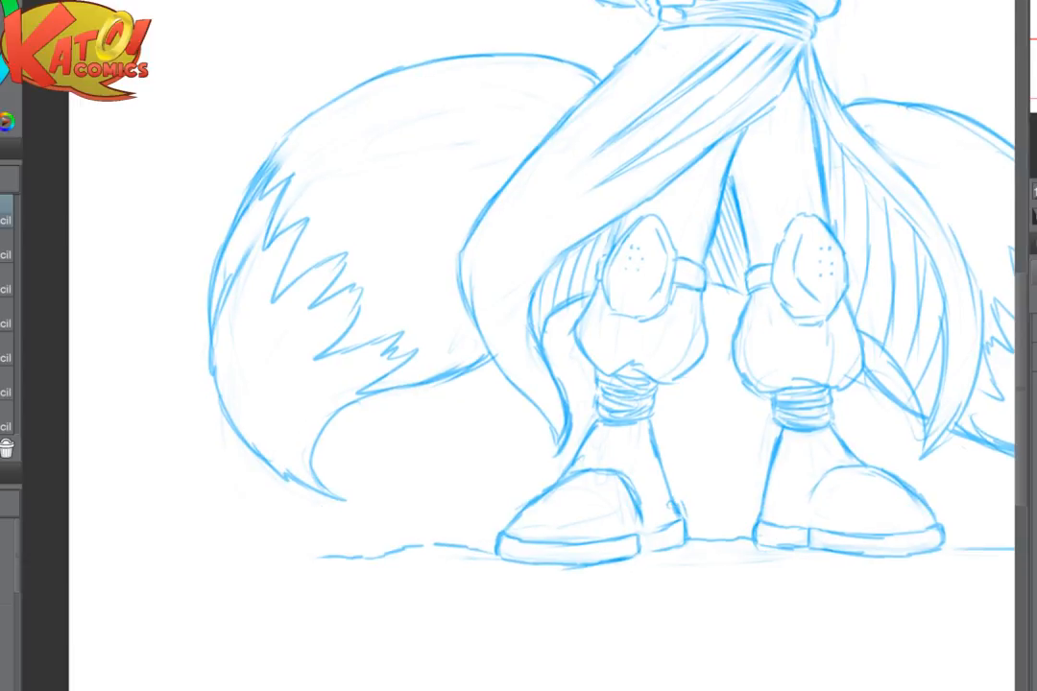
# - Extend the wavy ground line outward beneath the tail on the fist's side
pyautogui.moveTo(758, 594); pyautogui.dragTo(584, 586)
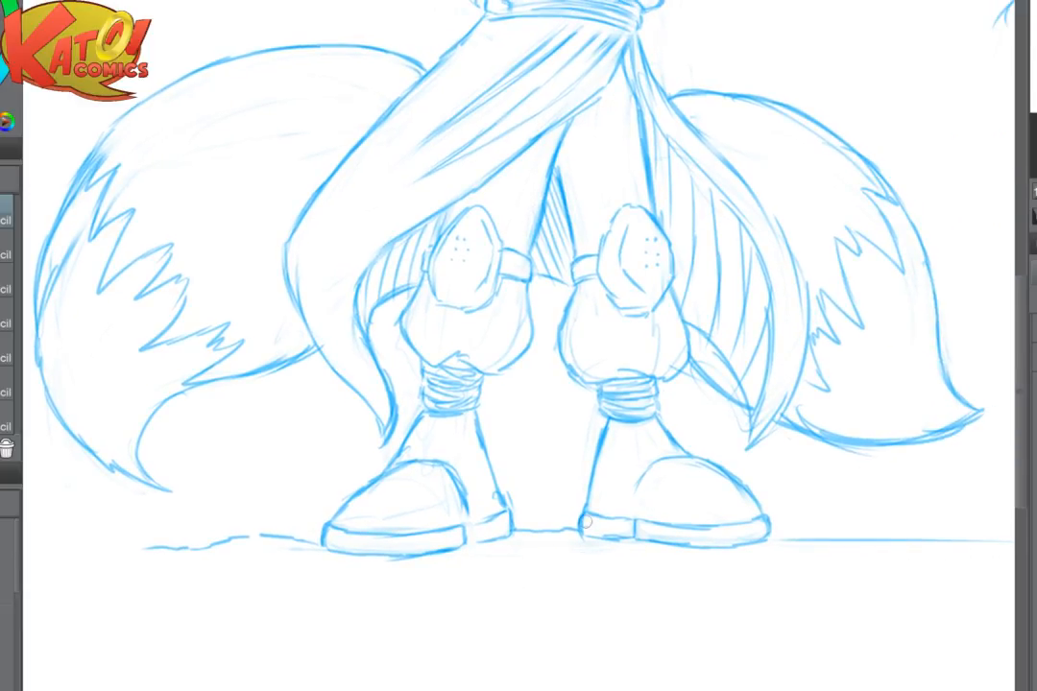
pyautogui.moveTo(466, 448); pyautogui.dragTo(608, 387)
pyautogui.moveTo(253, 485); pyautogui.dragTo(203, 487)
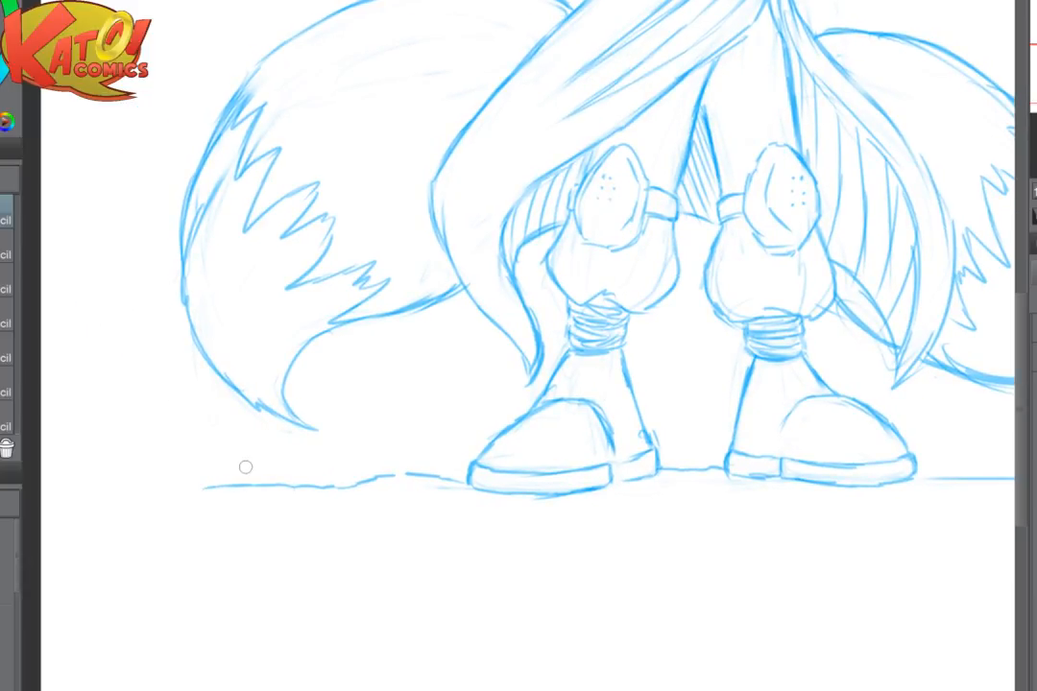
pyautogui.moveTo(246, 466); pyautogui.dragTo(78, 469)
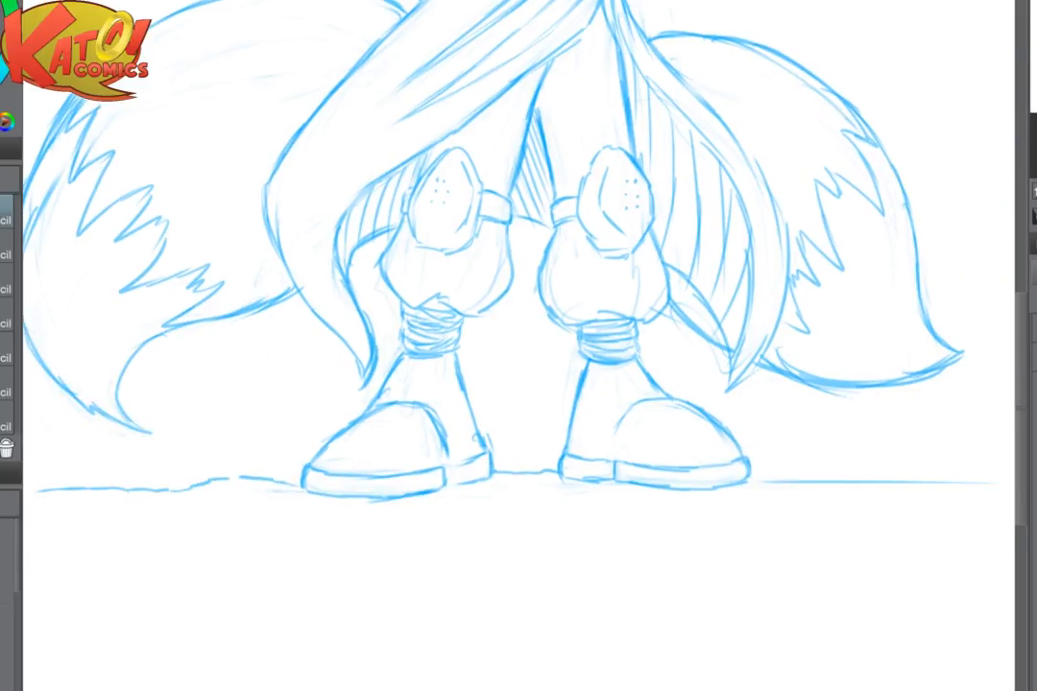
# - Dot the first small pebble marks on the ground between the two boots
pyautogui.moveTo(499, 492); pyautogui.dragTo(533, 498)
pyautogui.click(518, 487)
pyautogui.click(495, 485)
pyautogui.click(475, 495)
pyautogui.click(479, 509)
pyautogui.click(513, 508)
pyautogui.scroll(1, 501, 553)
pyautogui.moveTo(531, 491); pyautogui.dragTo(514, 489)
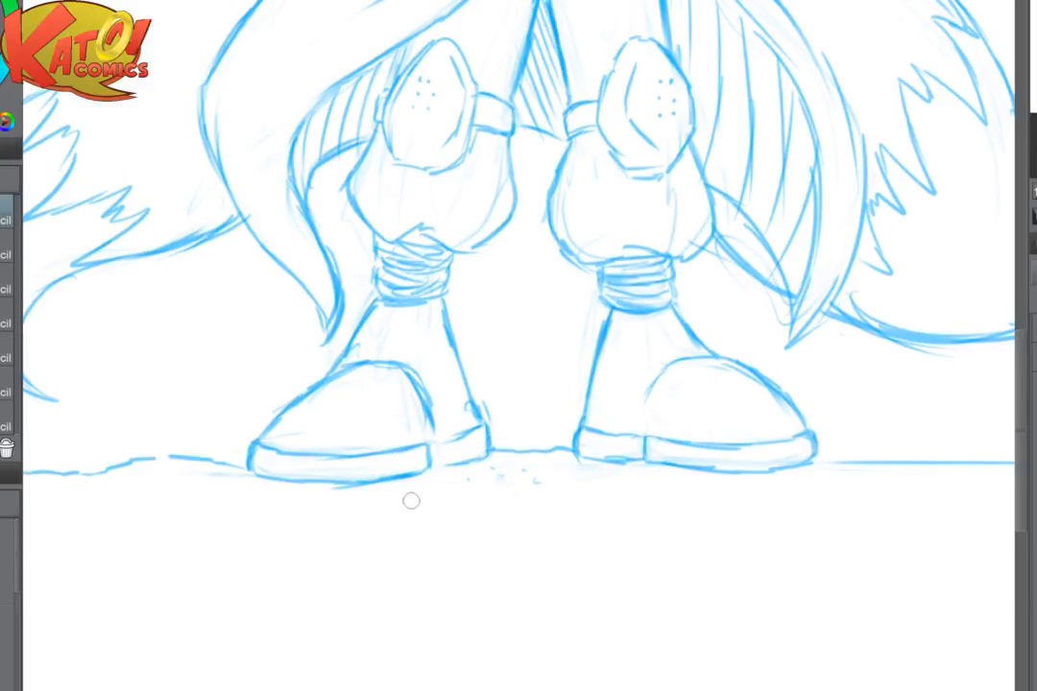
# - Spread pebble dots and small curved marks across the gap between the boots and beneath the heel on the open hand's side
pyautogui.moveTo(411, 498); pyautogui.dragTo(422, 499)
pyautogui.click(449, 489)
pyautogui.click(462, 485)
pyautogui.click(465, 496)
pyautogui.click(475, 499)
pyautogui.moveTo(497, 483); pyautogui.dragTo(532, 482)
pyautogui.moveTo(470, 495); pyautogui.dragTo(541, 483)
pyautogui.click(552, 498)
pyautogui.click(586, 488)
pyautogui.click(613, 481)
pyautogui.moveTo(629, 482); pyautogui.dragTo(583, 478)
pyautogui.click(596, 476)
pyautogui.click(552, 477)
pyautogui.click(612, 490)
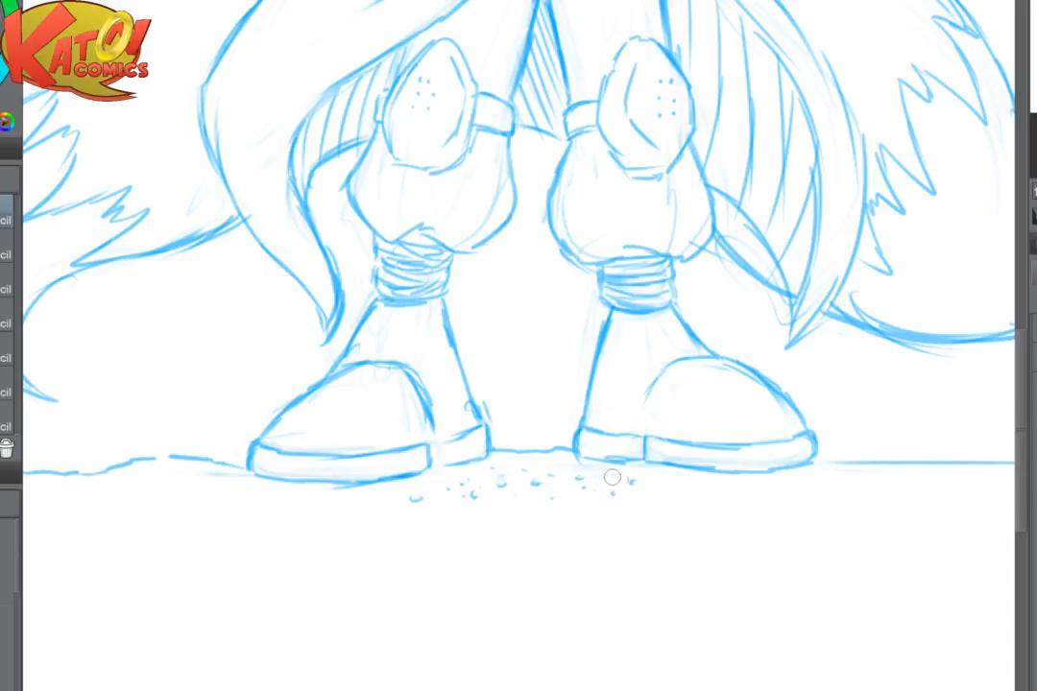
pyautogui.click(676, 487)
pyautogui.moveTo(597, 474); pyautogui.dragTo(665, 482)
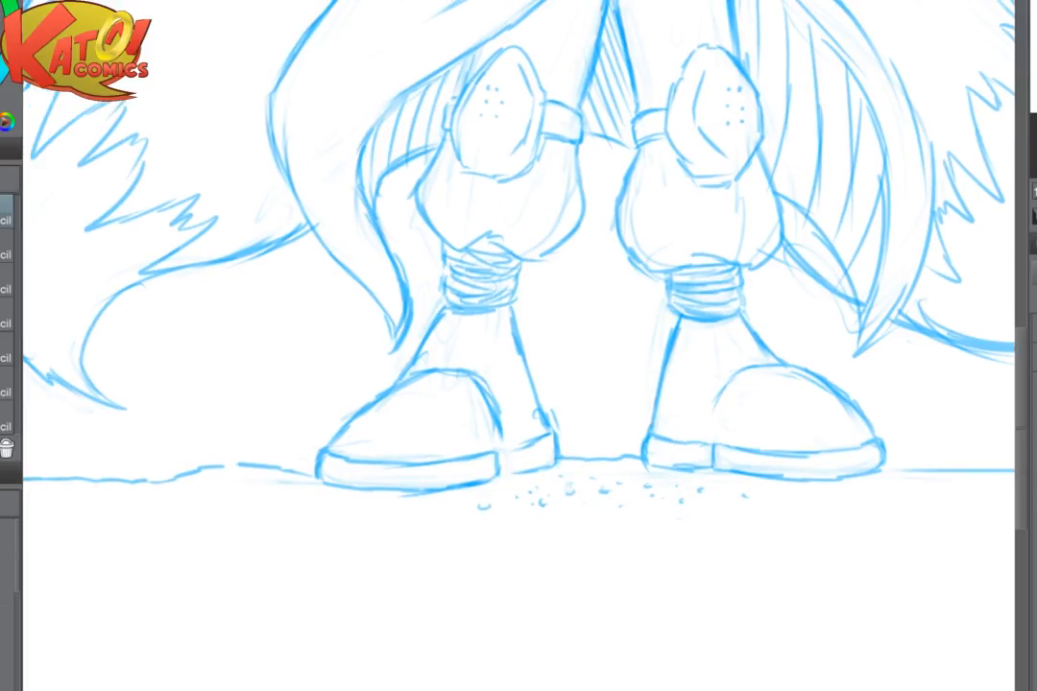
# - Scatter pebble dots and small curved marks on the ground beneath the boot on the fist's side
pyautogui.moveTo(333, 503); pyautogui.dragTo(342, 506)
pyautogui.click(372, 508)
pyautogui.click(371, 530)
pyautogui.click(395, 535)
pyautogui.click(413, 528)
pyautogui.click(430, 523)
pyautogui.click(450, 529)
pyautogui.click(442, 541)
pyautogui.moveTo(492, 532)
pyautogui.mouseDown()
pyautogui.moveTo(503, 529)
pyautogui.moveTo(461, 526)
pyautogui.mouseUp()
pyautogui.moveTo(535, 521); pyautogui.dragTo(582, 511)
pyautogui.click(520, 514)
pyautogui.click(463, 510)
pyautogui.moveTo(331, 535); pyautogui.dragTo(342, 538)
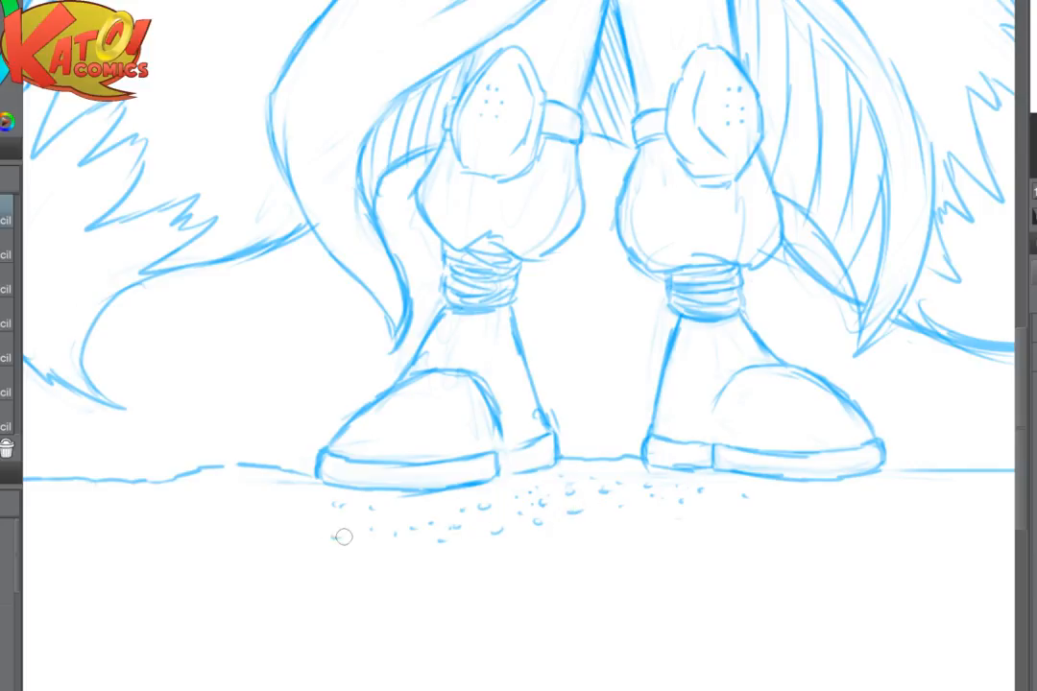
pyautogui.click(396, 516)
pyautogui.hotkey('ctrl', '-')
pyautogui.hotkey('ctrl', '-')
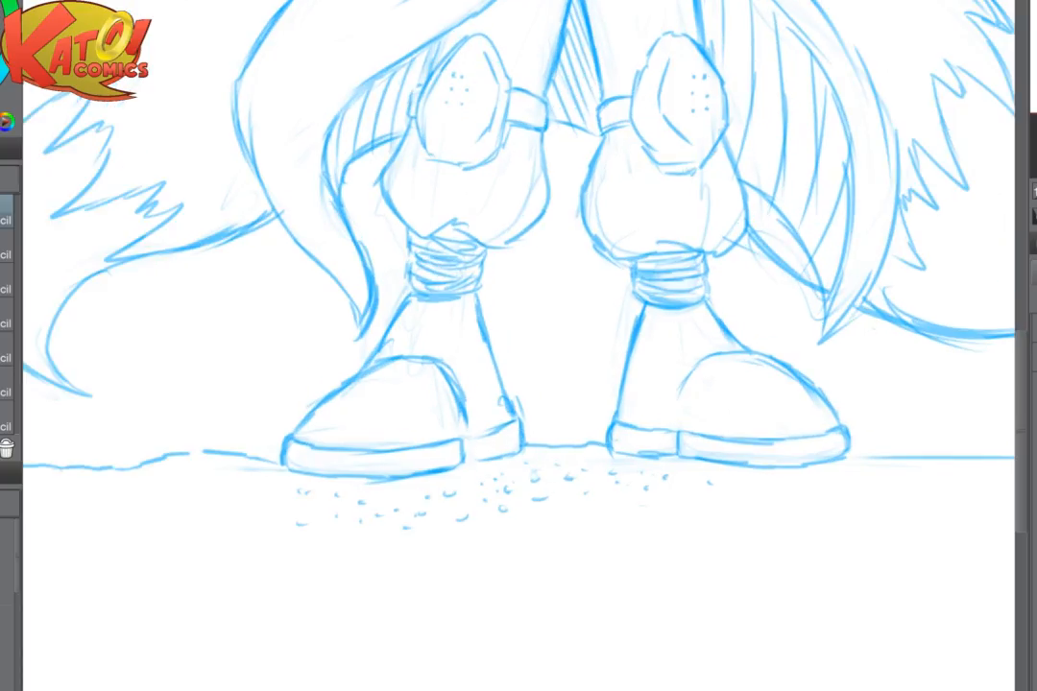
# - Draw two rounder pebbles between the boots and scatter pebble dots beneath the boot on the open hand's side
pyautogui.click(535, 490)
pyautogui.click(580, 500)
pyautogui.moveTo(543, 493); pyautogui.dragTo(612, 499)
pyautogui.moveTo(552, 523); pyautogui.dragTo(557, 524)
pyautogui.click(618, 517)
pyautogui.moveTo(673, 508); pyautogui.dragTo(682, 508)
pyautogui.click(733, 495)
pyautogui.click(763, 493)
pyautogui.click(776, 482)
pyautogui.click(691, 484)
pyautogui.click(741, 483)
pyautogui.click(818, 488)
pyautogui.click(836, 487)
pyautogui.click(822, 479)
pyautogui.click(844, 474)
pyautogui.click(800, 479)
# - Fill in more fine pebble dots close under the sole of the boot on the fist's side
pyautogui.click(260, 484)
pyautogui.click(275, 486)
pyautogui.click(295, 488)
pyautogui.click(337, 493)
pyautogui.click(482, 484)
pyautogui.click(392, 497)
pyautogui.click(452, 485)
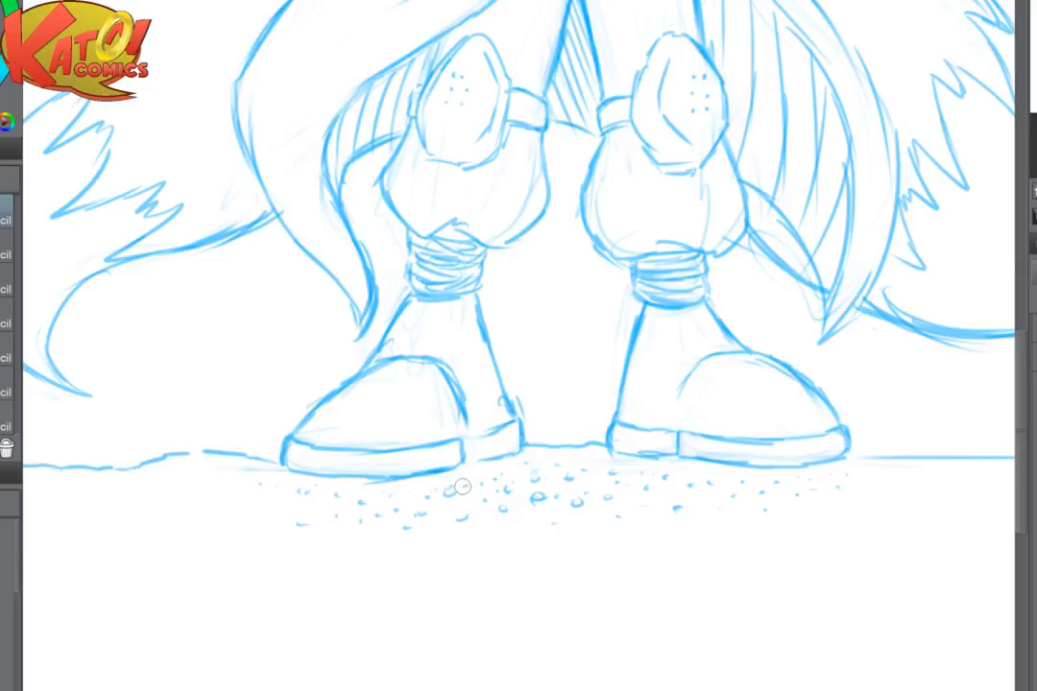
pyautogui.moveTo(276, 507); pyautogui.dragTo(298, 505)
pyautogui.click(347, 510)
pyautogui.click(384, 505)
pyautogui.click(407, 511)
pyautogui.click(430, 505)
pyautogui.click(462, 509)
pyautogui.scroll(-1, 662, 480)
pyautogui.scroll(-2, 715, 488)
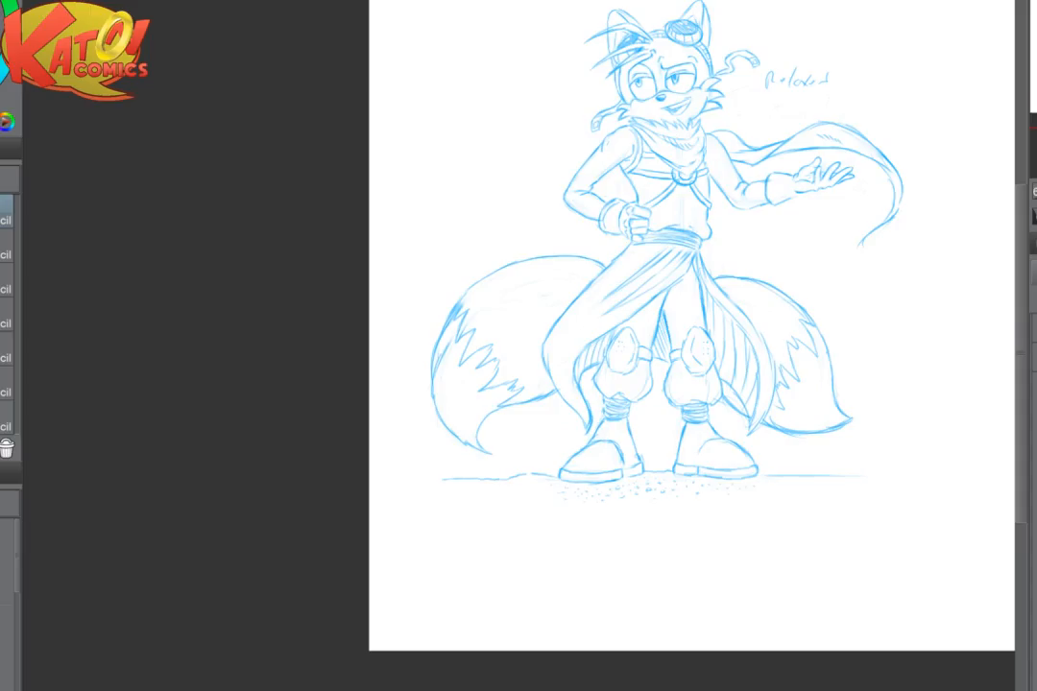
# - Try to replace the hip end of the waist sash with a rounded upright clasp
pyautogui.scroll(3, 711, 343)
pyautogui.moveTo(711, 343); pyautogui.dragTo(553, 389)
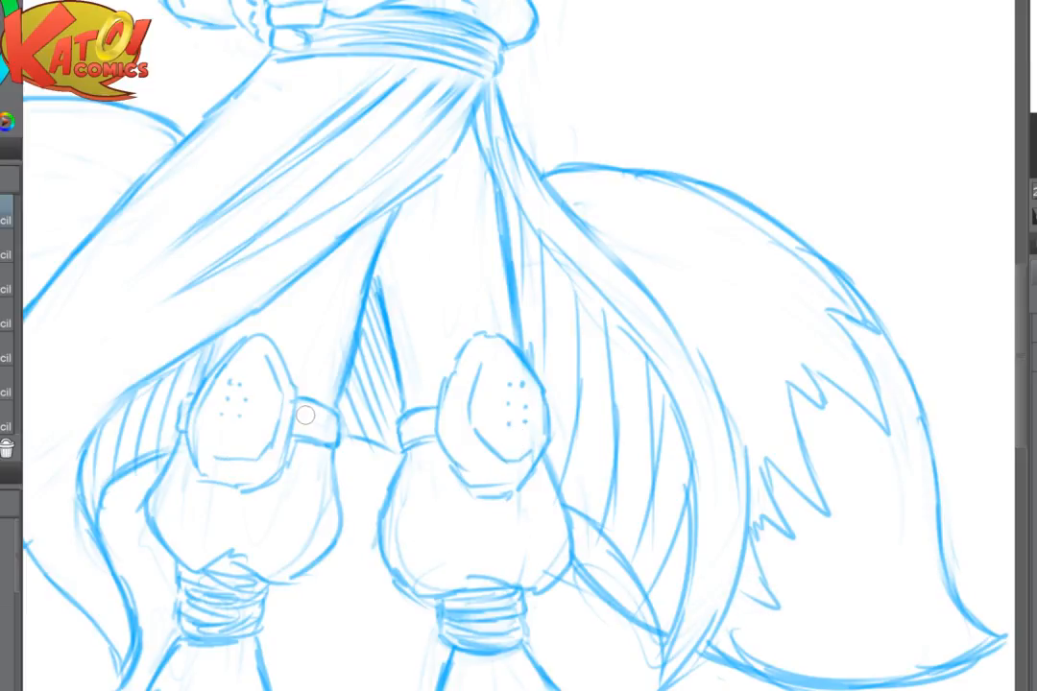
pyautogui.scroll(-2, 663, 341)
pyautogui.moveTo(564, 101); pyautogui.dragTo(571, 293)
pyautogui.scroll(4, 538, 293)
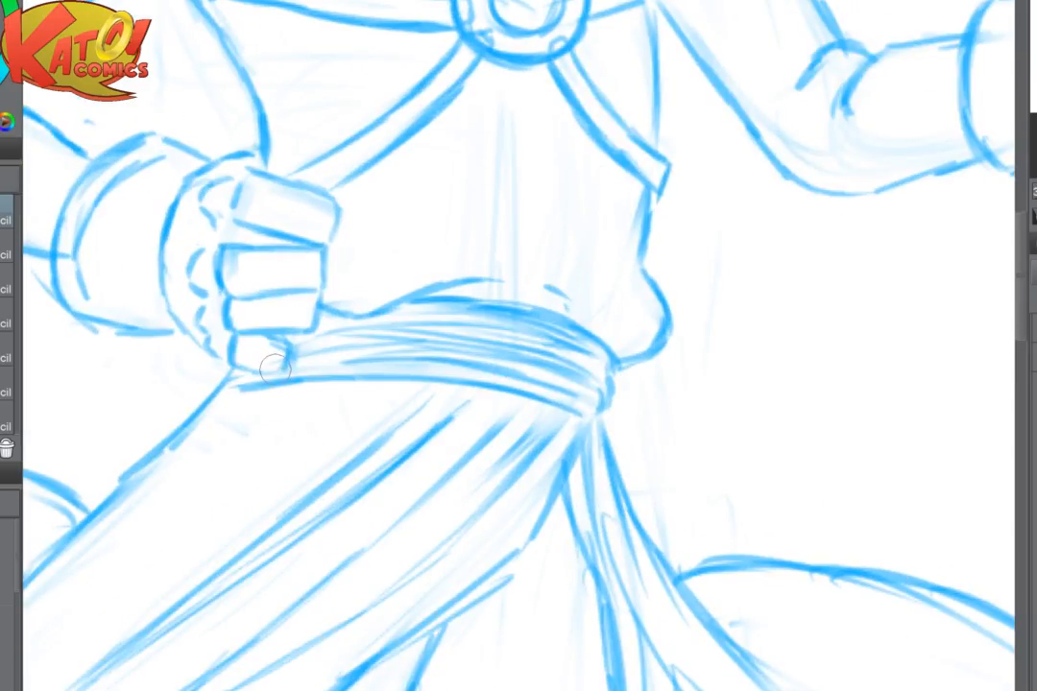
pyautogui.moveTo(576, 379)
pyautogui.mouseDown()
pyautogui.moveTo(605, 407)
pyautogui.moveTo(601, 384)
pyautogui.moveTo(599, 404)
pyautogui.mouseUp()
pyautogui.moveTo(605, 367)
pyautogui.mouseDown()
pyautogui.moveTo(634, 376)
pyautogui.moveTo(632, 421)
pyautogui.mouseUp()
pyautogui.moveTo(598, 396)
pyautogui.mouseDown()
pyautogui.moveTo(621, 439)
pyautogui.moveTo(622, 415)
pyautogui.mouseUp()
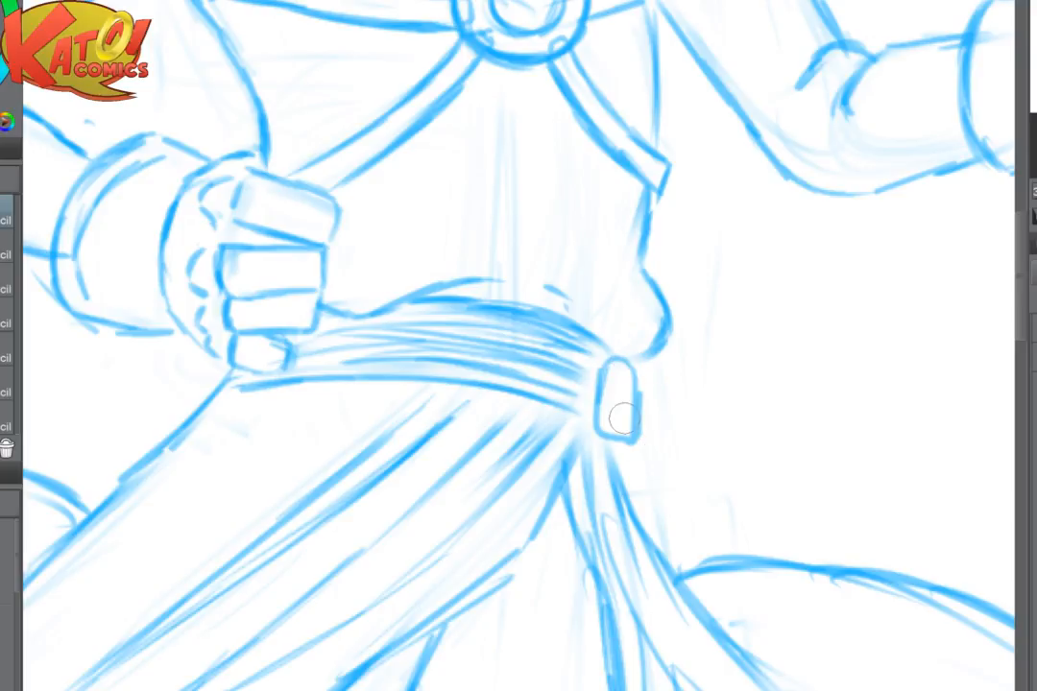
pyautogui.hotkey('ctrl', 'z')
pyautogui.hotkey('ctrl', 'z')
pyautogui.hotkey('ctrl', 'z')
pyautogui.hotkey('ctrl', 'z')
pyautogui.hotkey('ctrl', 'z')
pyautogui.hotkey('ctrl', 'z')
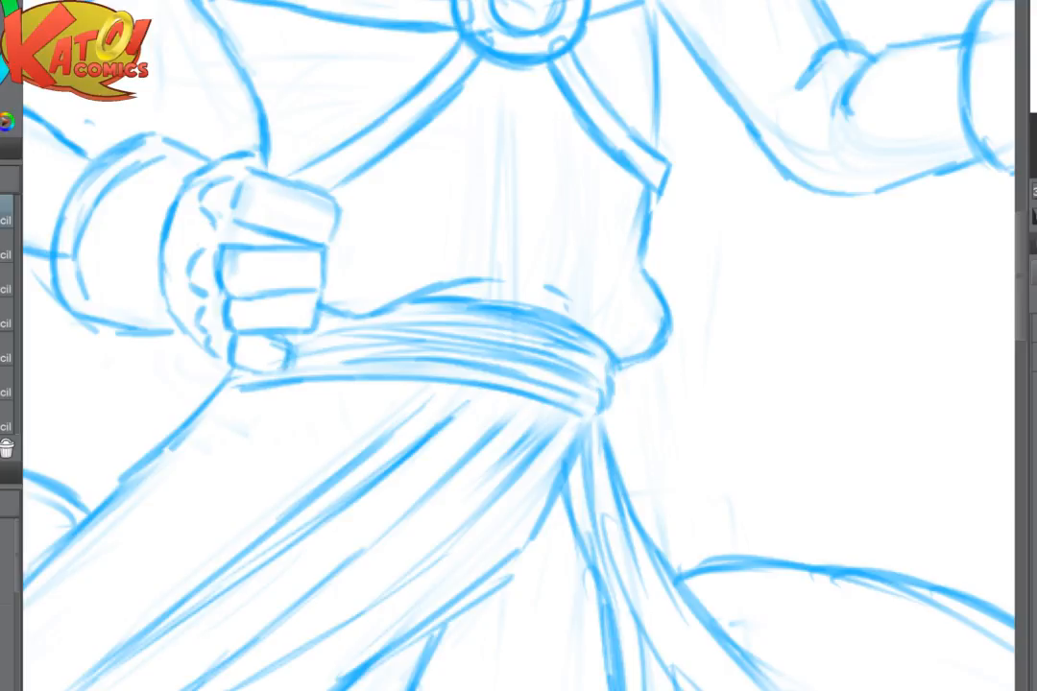
# - Draw the shirt's front opening as two lines running from the harness ring down to the waist sash
pyautogui.scroll(-5, 714, 331)
pyautogui.scroll(5, 488, 285)
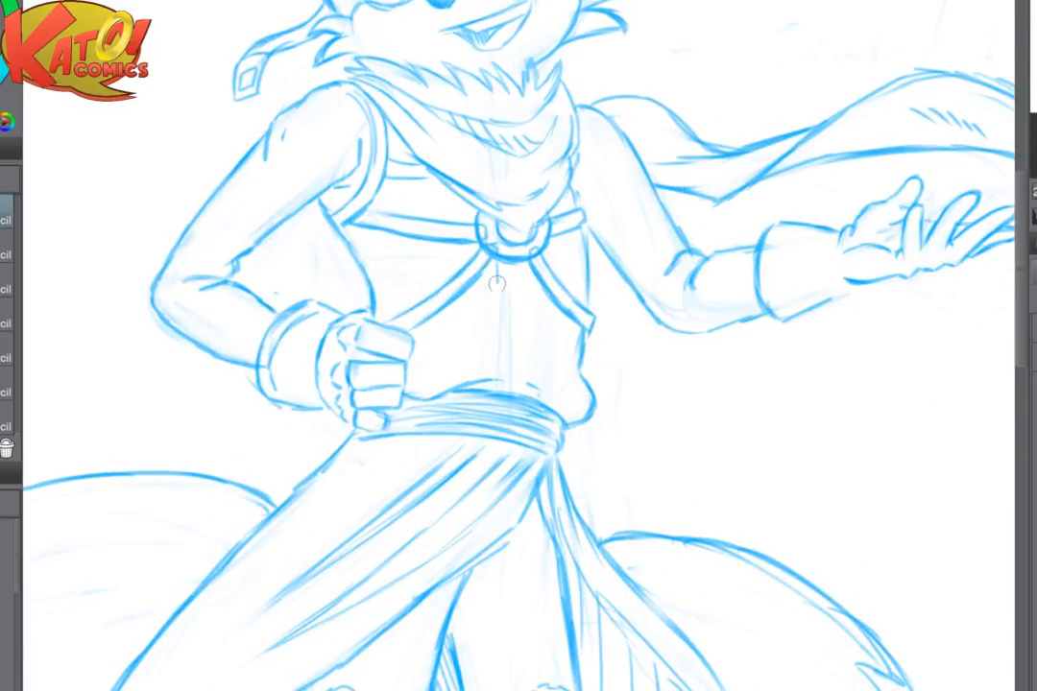
pyautogui.moveTo(498, 252)
pyautogui.mouseDown()
pyautogui.moveTo(500, 364)
pyautogui.moveTo(522, 267)
pyautogui.moveTo(527, 382)
pyautogui.mouseUp()
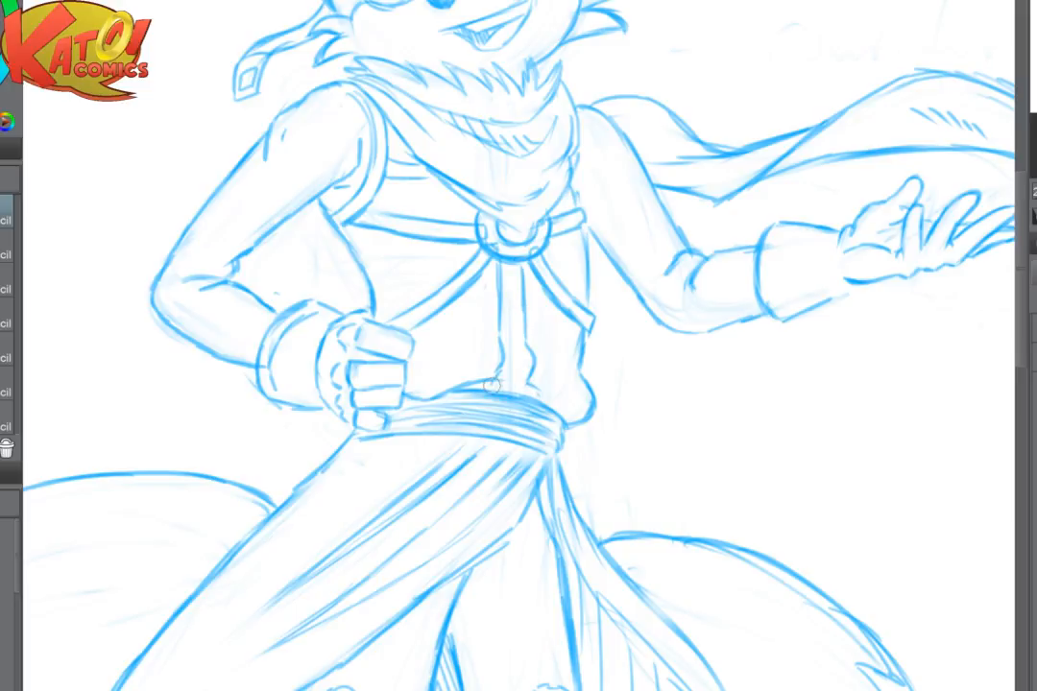
pyautogui.moveTo(509, 263); pyautogui.dragTo(506, 334)
pyautogui.moveTo(751, 487); pyautogui.dragTo(668, 524)
pyautogui.scroll(-3, 692, 372)
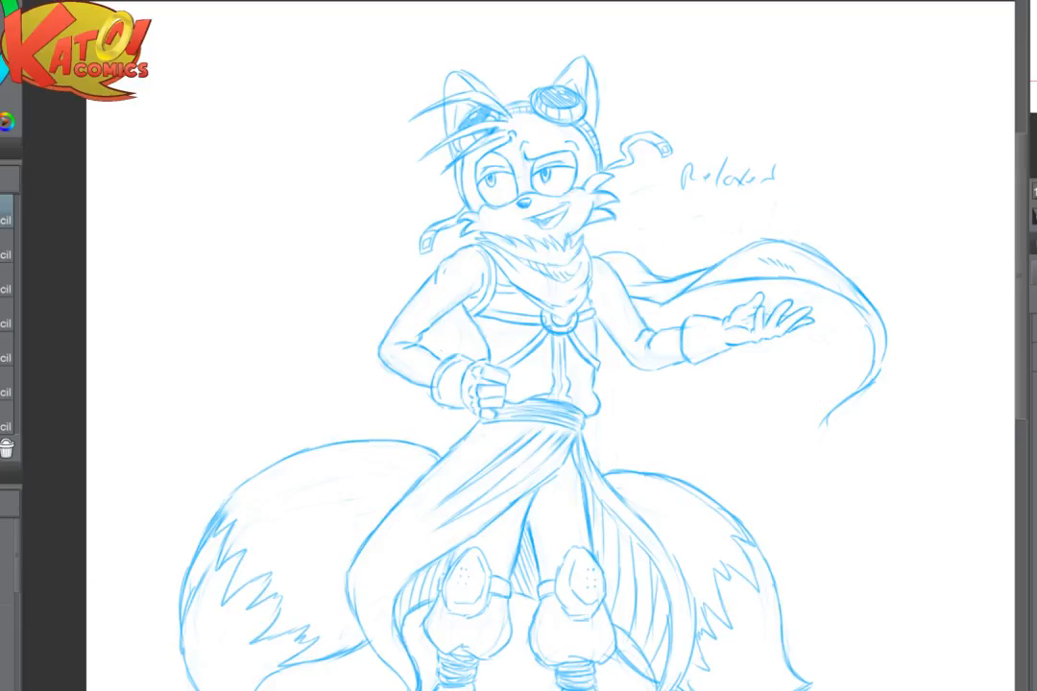
# - Erase the pebble marks from the ground between the two boots
pyautogui.moveTo(693, 372); pyautogui.dragTo(643, 269)
pyautogui.scroll(2, 660, 445)
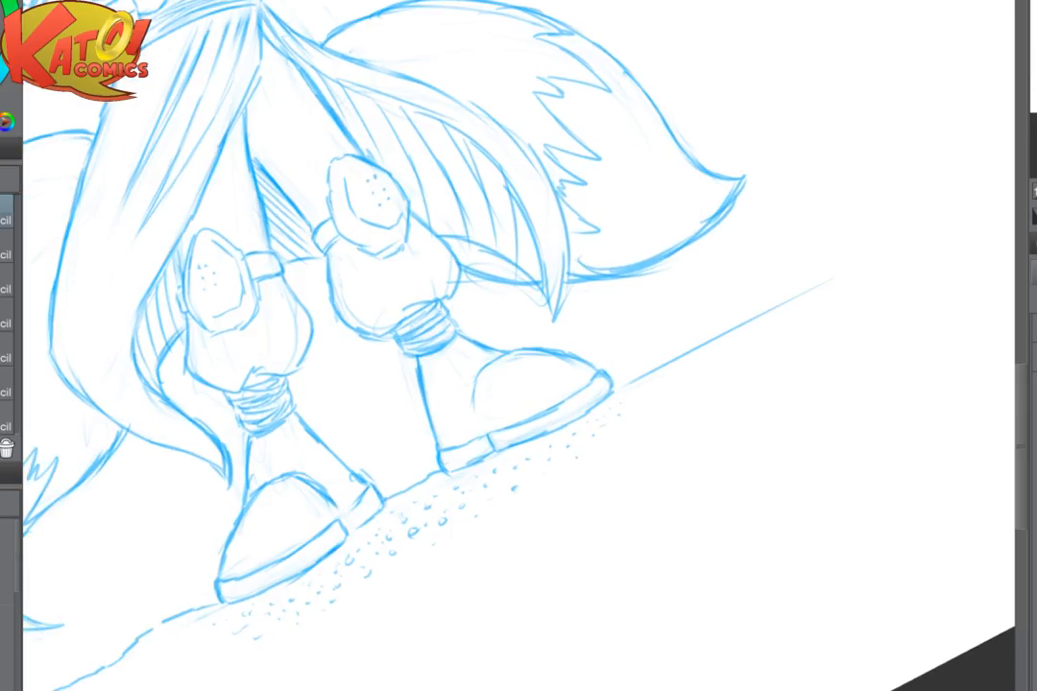
pyautogui.press('e')
pyautogui.moveTo(558, 481)
pyautogui.mouseDown()
pyautogui.moveTo(589, 446)
pyautogui.moveTo(324, 580)
pyautogui.moveTo(427, 508)
pyautogui.mouseUp()
# - Outline a cast shadow on the ground beneath both boots and hatch it with long strokes along the soles
pyautogui.press('p')
pyautogui.moveTo(273, 591)
pyautogui.mouseDown()
pyautogui.moveTo(561, 444)
pyautogui.moveTo(592, 422)
pyautogui.mouseUp()
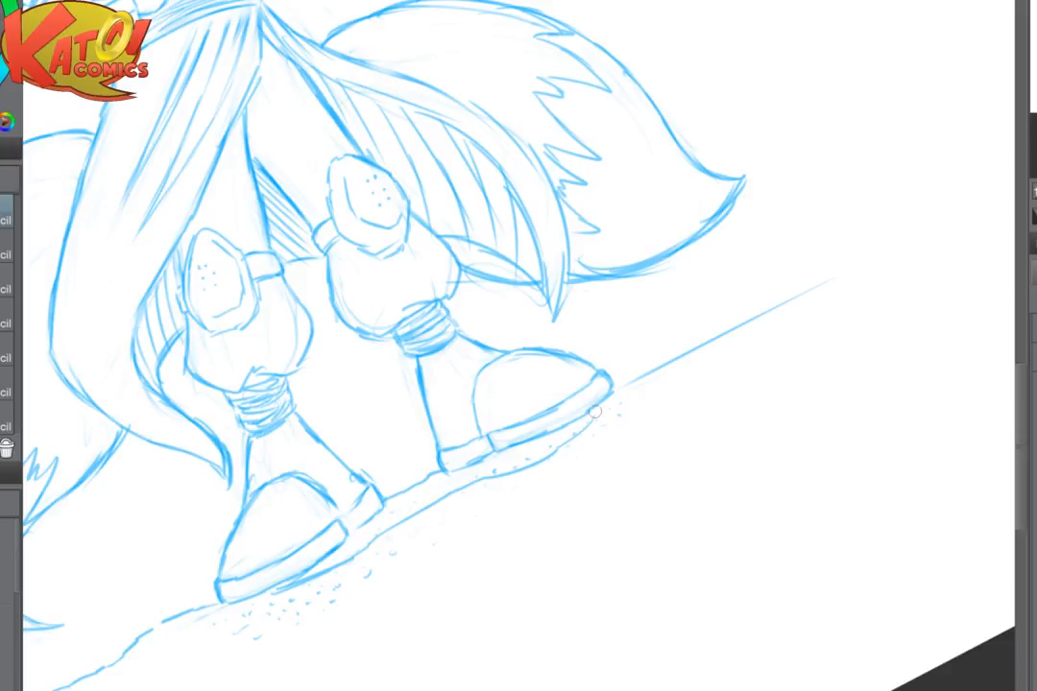
pyautogui.moveTo(465, 469)
pyautogui.mouseDown()
pyautogui.moveTo(381, 513)
pyautogui.moveTo(491, 460)
pyautogui.moveTo(348, 544)
pyautogui.mouseUp()
pyautogui.moveTo(403, 518); pyautogui.dragTo(350, 557)
pyautogui.moveTo(564, 445); pyautogui.dragTo(471, 489)
pyautogui.moveTo(599, 419); pyautogui.dragTo(521, 460)
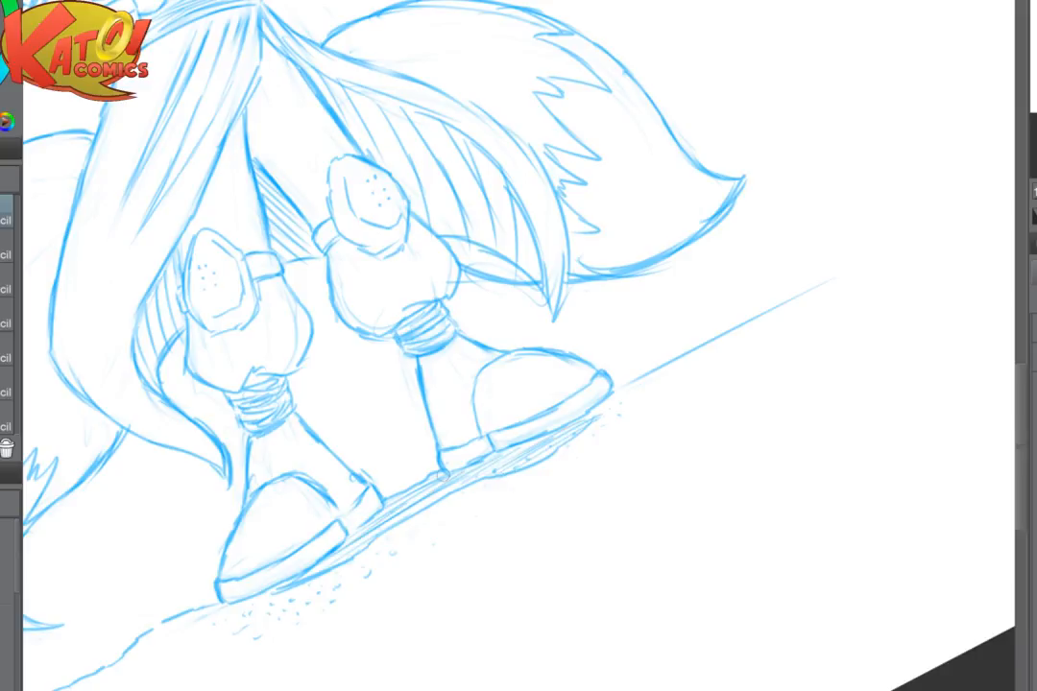
pyautogui.hotkey('ctrl', '@')
pyautogui.scroll(-3, 691, 426)
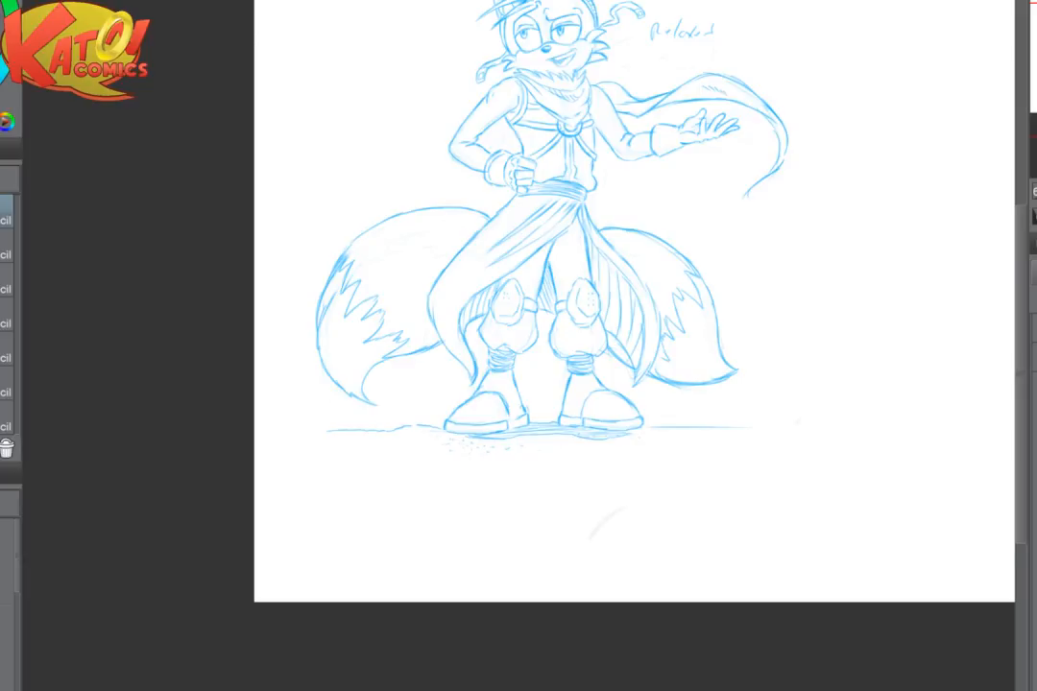
# - Fade the straight ground line on the open hand's side and redraw it as a wavy line running out from the boot
pyautogui.scroll(5, 576, 423)
pyautogui.moveTo(629, 527); pyautogui.dragTo(623, 530)
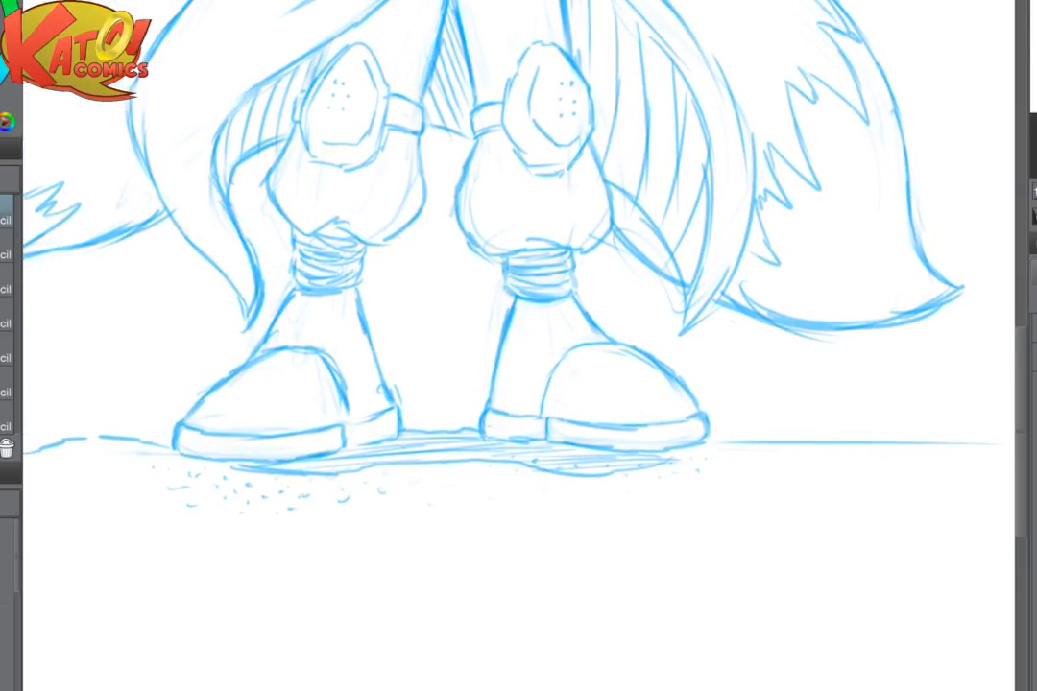
pyautogui.moveTo(560, 611)
pyautogui.mouseDown()
pyautogui.moveTo(466, 660)
pyautogui.moveTo(361, 645)
pyautogui.mouseUp()
pyautogui.moveTo(624, 475)
pyautogui.mouseDown()
pyautogui.moveTo(524, 492)
pyautogui.moveTo(702, 498)
pyautogui.mouseUp()
pyautogui.press('p')
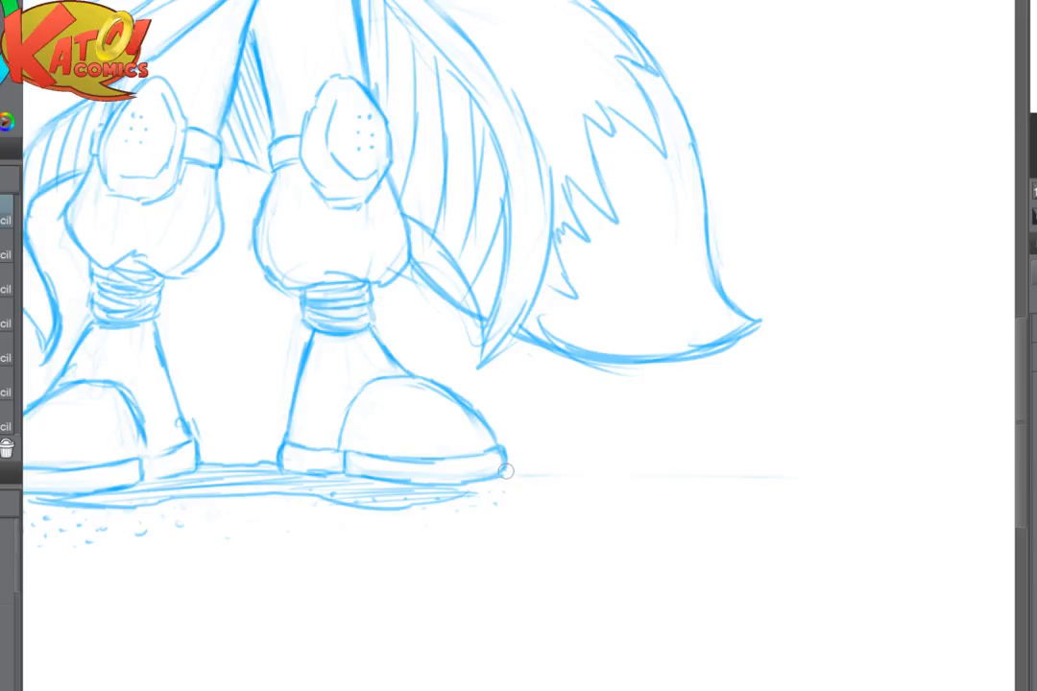
pyautogui.moveTo(511, 470)
pyautogui.mouseDown()
pyautogui.moveTo(752, 477)
pyautogui.moveTo(908, 450)
pyautogui.mouseUp()
pyautogui.scroll(-3, 650, 524)
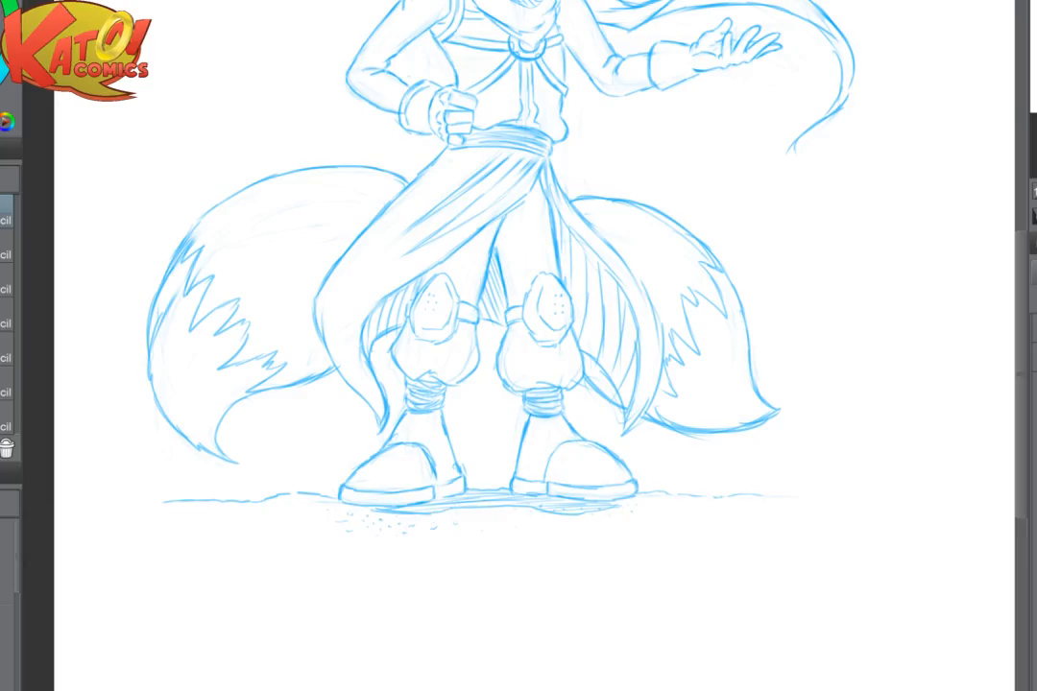
# - Add a small cluster of pebble dots beside the boot toe on the open hand's side
pyautogui.click(650, 509)
pyautogui.click(640, 509)
pyautogui.click(631, 516)
pyautogui.click(640, 516)
pyautogui.moveTo(631, 533); pyautogui.dragTo(741, 497)
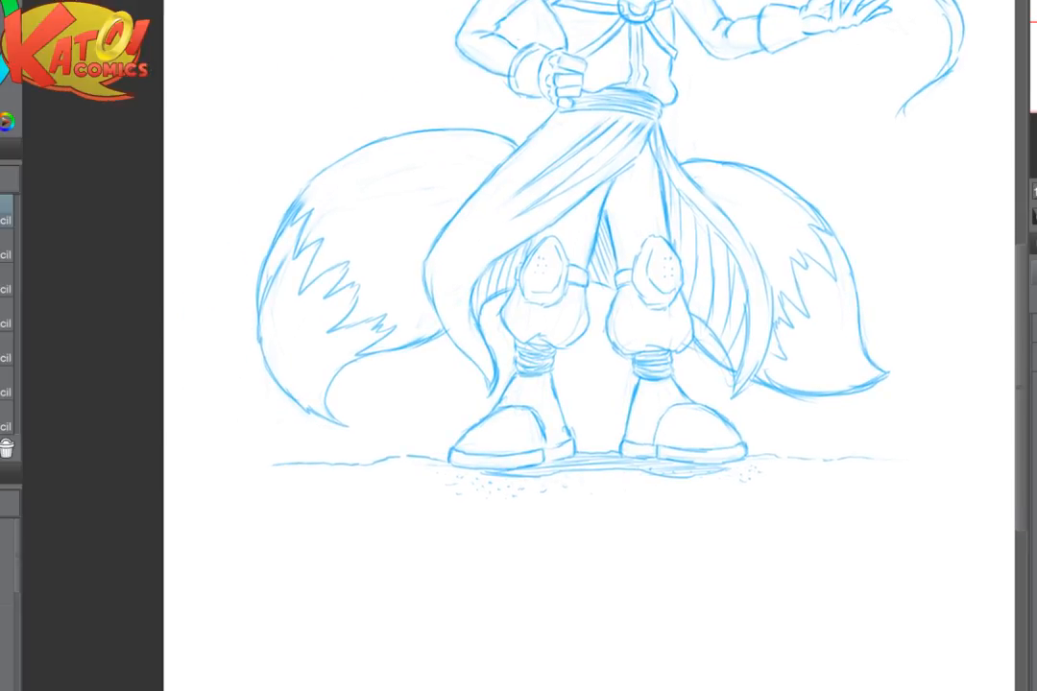
# - Add short ground texture ticks below the ground line on the fist's side
pyautogui.click(396, 470)
pyautogui.click(372, 474)
pyautogui.scroll(4, 715, 444)
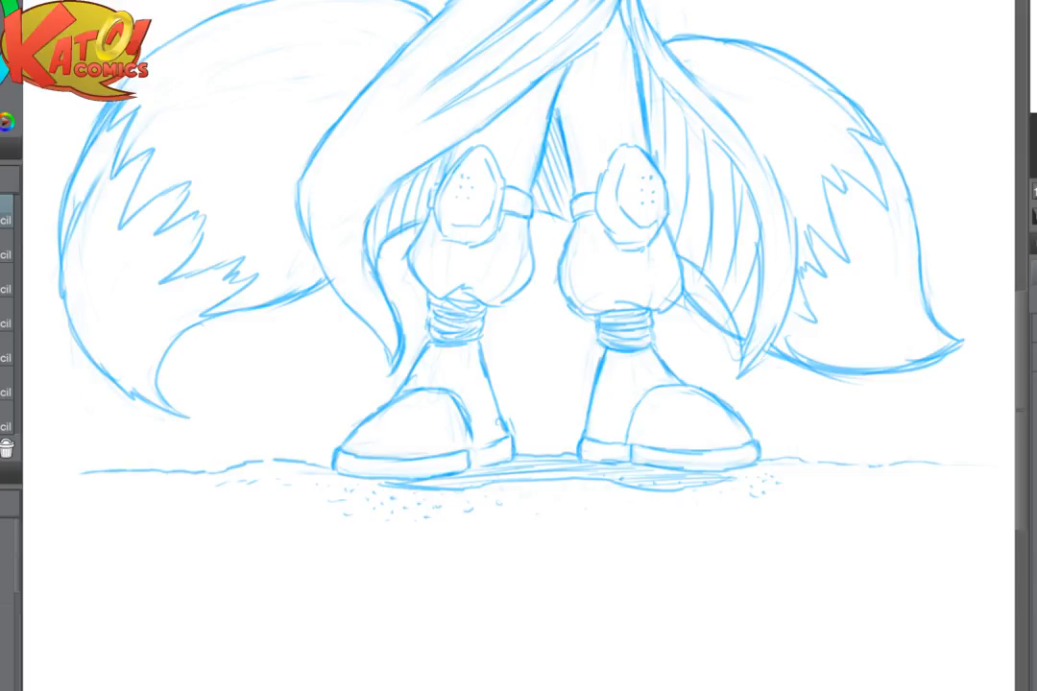
# - Add denser long hatching strokes to the cast shadow between the two boots
pyautogui.scroll(2, 603, 492)
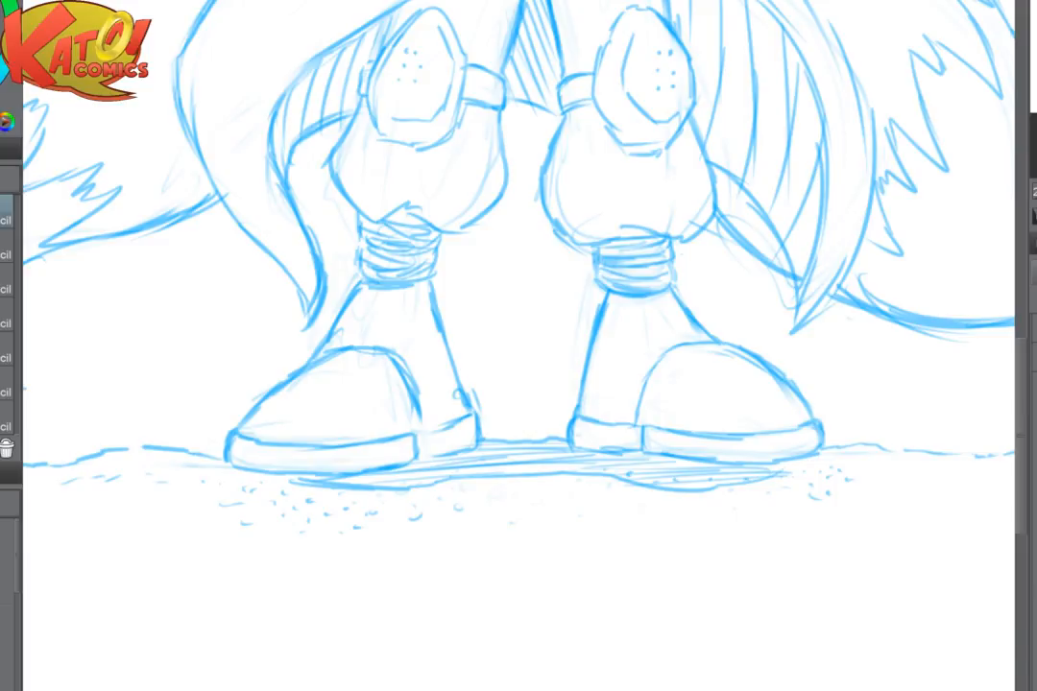
pyautogui.click(1033, 689)
pyautogui.click(1031, 689)
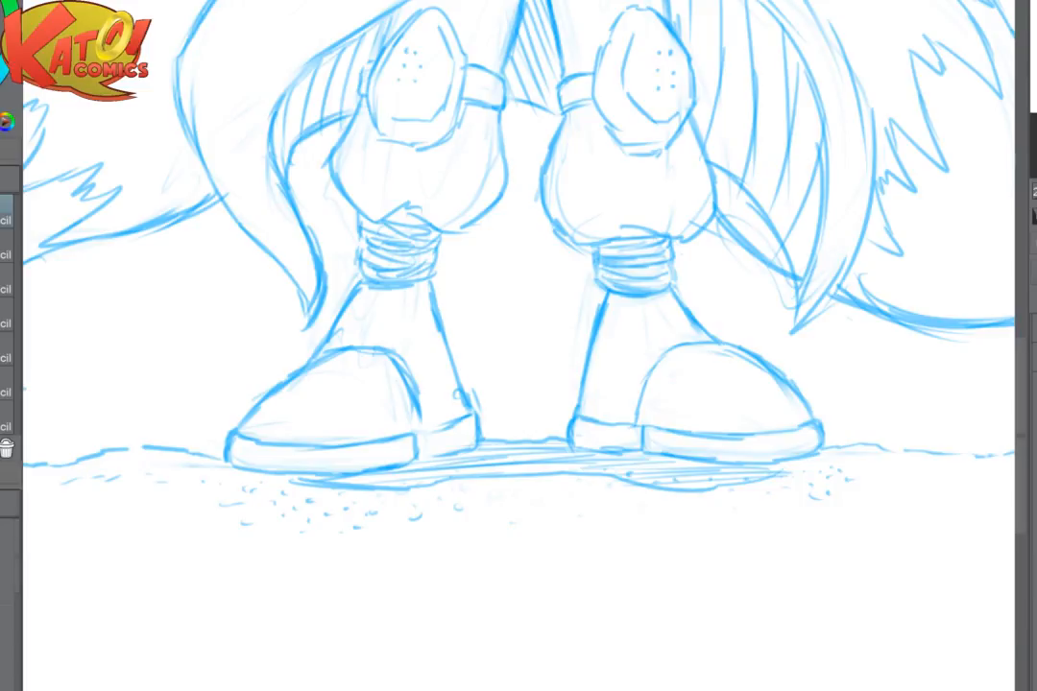
pyautogui.scroll(3, 567, 389)
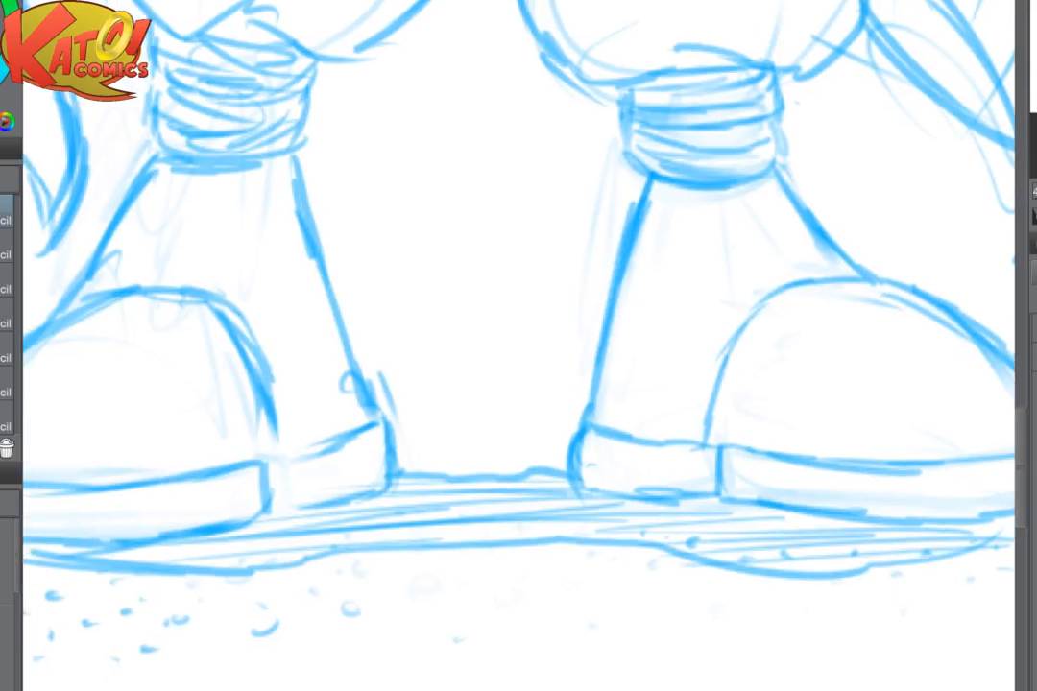
pyautogui.moveTo(566, 441); pyautogui.dragTo(565, 338)
pyautogui.moveTo(710, 403); pyautogui.dragTo(705, 274)
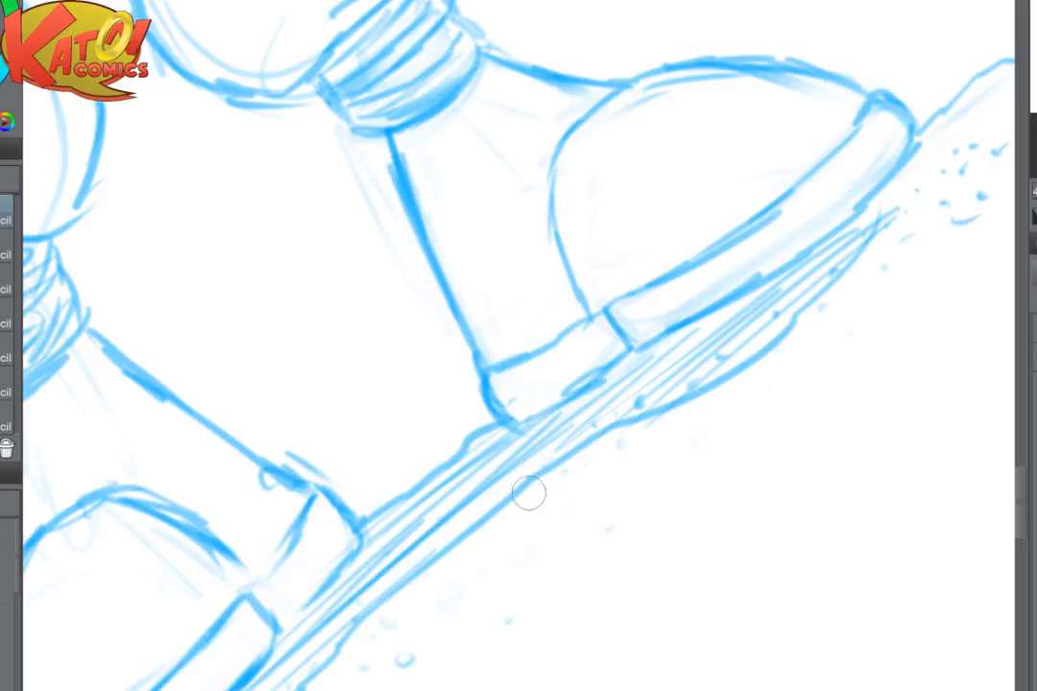
pyautogui.moveTo(557, 448); pyautogui.dragTo(371, 607)
pyautogui.moveTo(486, 494); pyautogui.dragTo(358, 608)
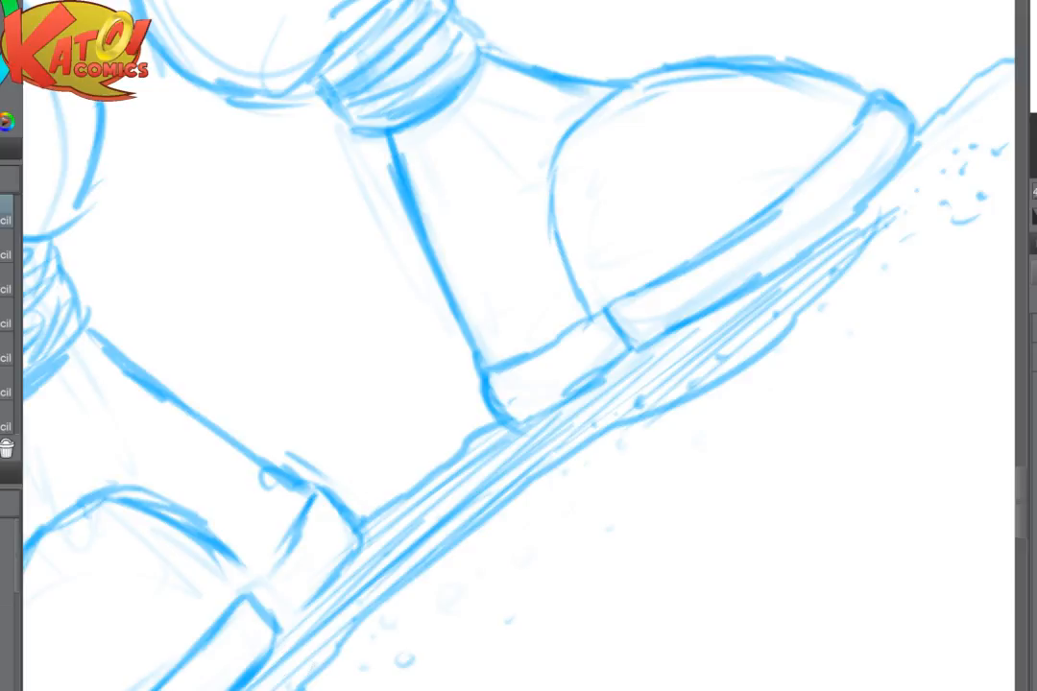
pyautogui.hotkey('ctrl', '0')
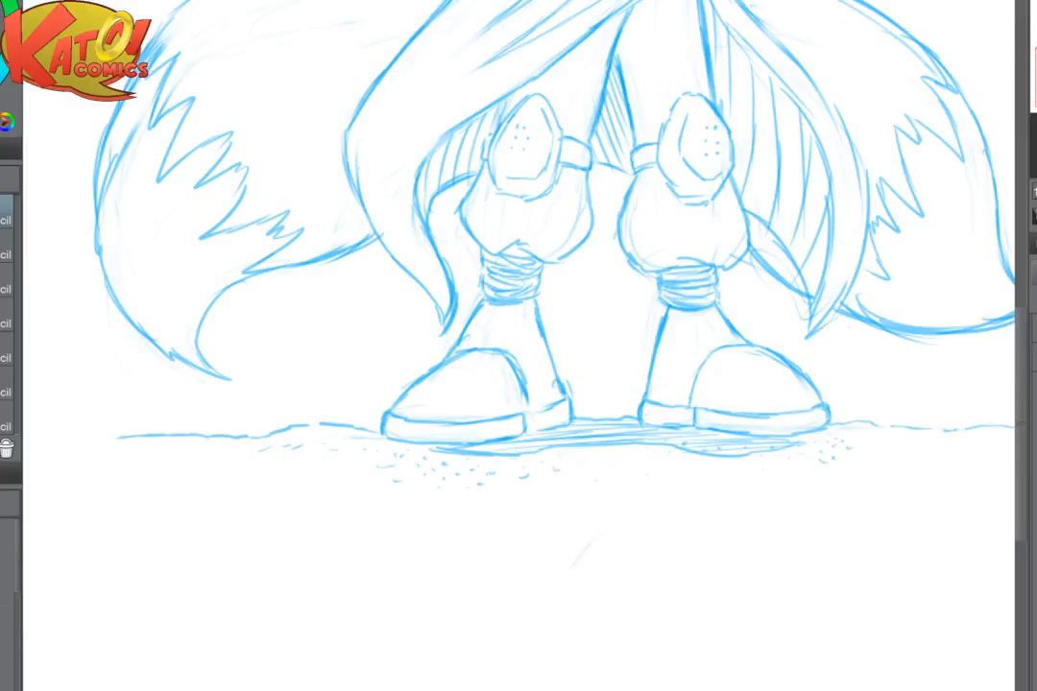
# - Darken the cast shadow with more hatching under the sole on the open hand's side and between the boots
pyautogui.scroll(3, 893, 422)
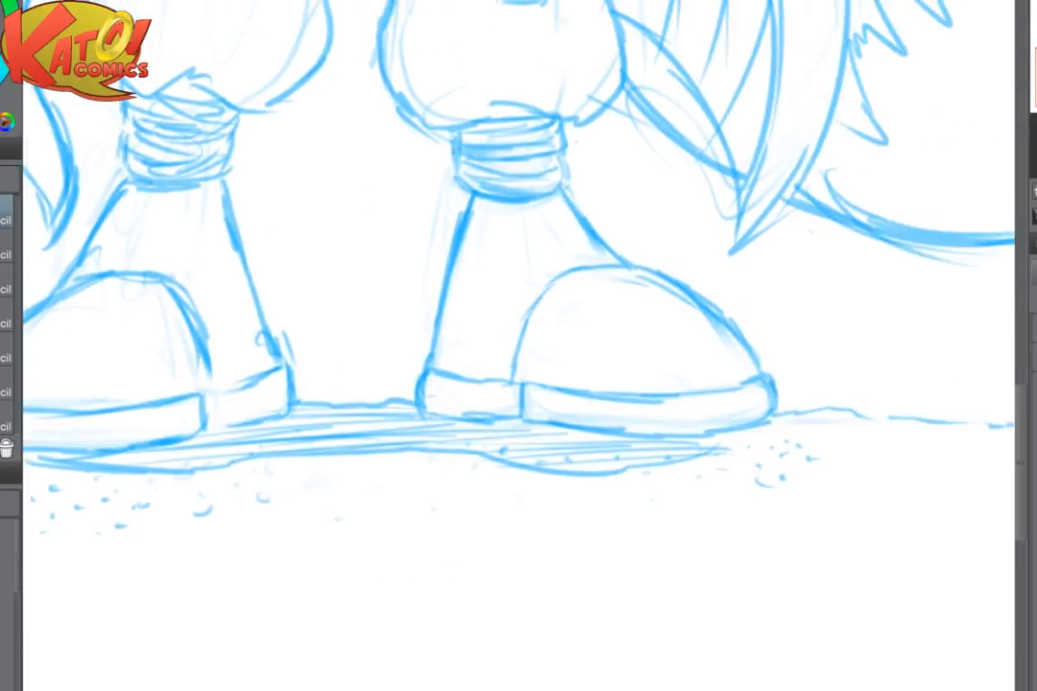
pyautogui.moveTo(718, 451); pyautogui.dragTo(551, 520)
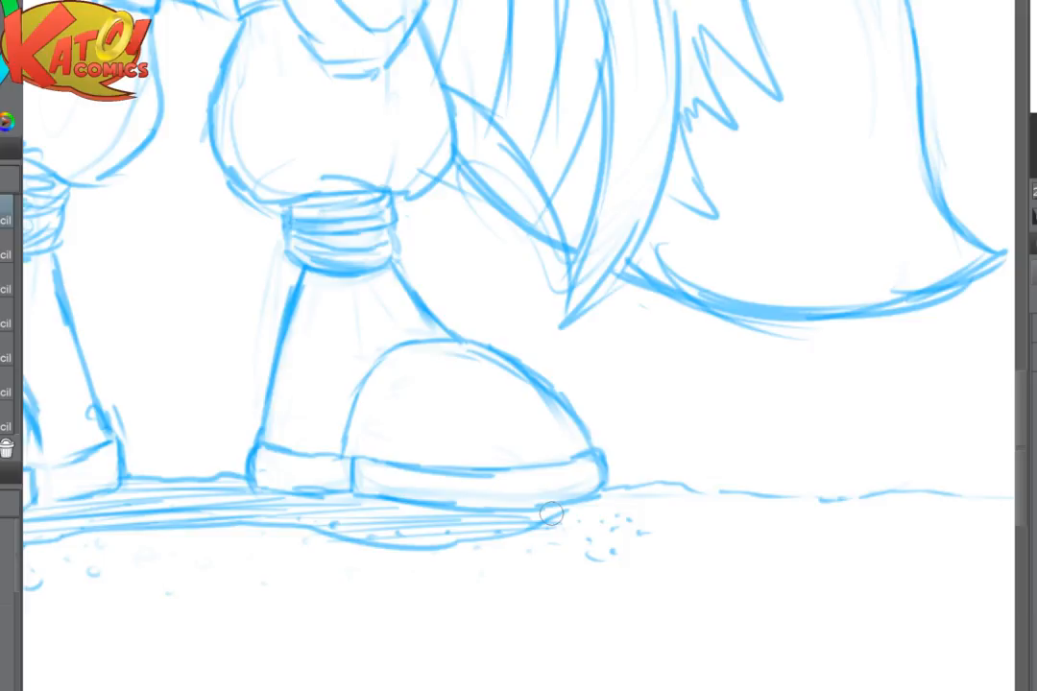
pyautogui.moveTo(551, 513)
pyautogui.mouseDown()
pyautogui.moveTo(565, 523)
pyautogui.moveTo(393, 534)
pyautogui.moveTo(350, 515)
pyautogui.mouseUp()
pyautogui.moveTo(413, 518); pyautogui.dragTo(338, 514)
pyautogui.scroll(-3, 619, 427)
pyautogui.moveTo(538, 432); pyautogui.dragTo(728, 422)
pyautogui.moveTo(449, 479)
pyautogui.mouseDown()
pyautogui.moveTo(526, 477)
pyautogui.moveTo(538, 466)
pyautogui.mouseUp()
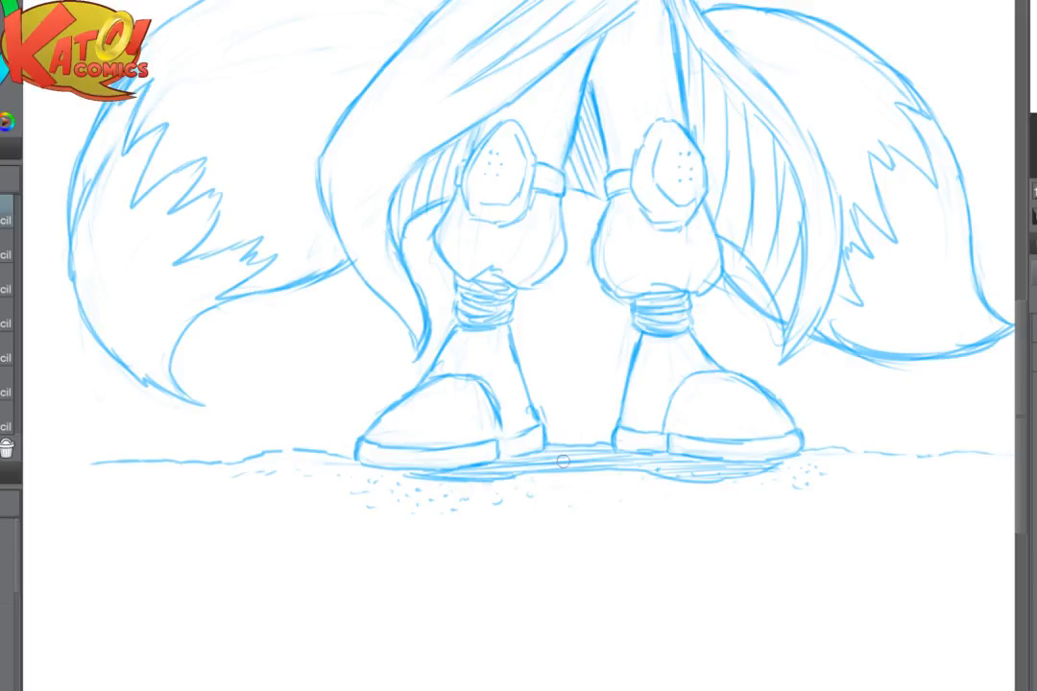
pyautogui.scroll(-3, 629, 496)
pyautogui.moveTo(864, 387)
pyautogui.mouseDown()
pyautogui.moveTo(781, 408)
pyautogui.moveTo(741, 434)
pyautogui.mouseUp()
pyautogui.scroll(1, 668, 470)
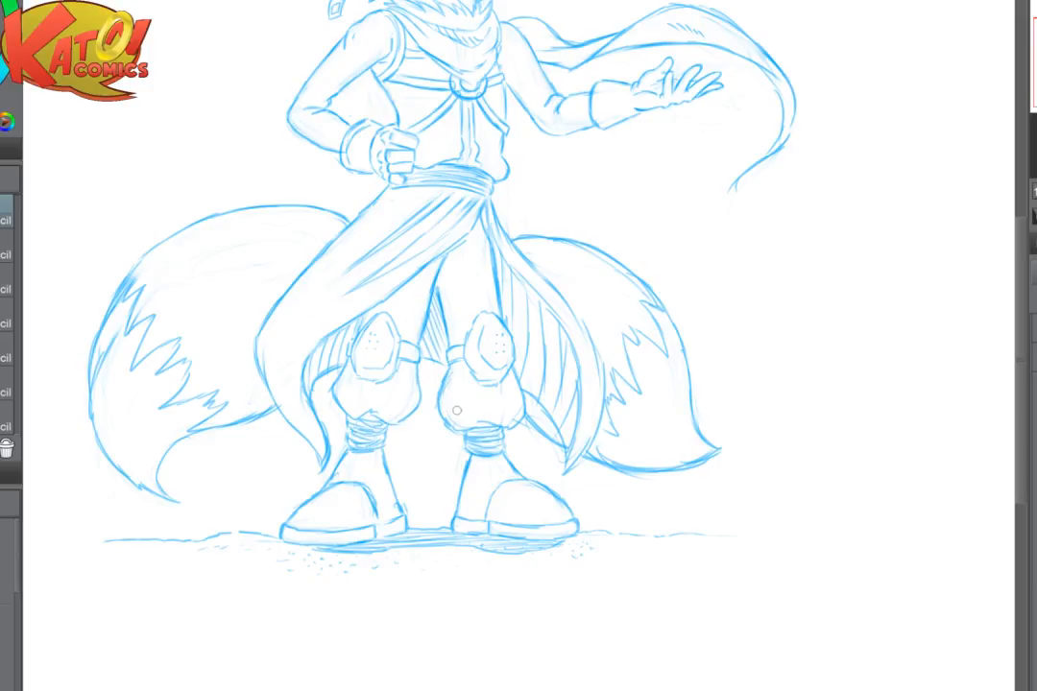
pyautogui.hotkey('ctrl', '+')
pyautogui.moveTo(369, 384)
pyautogui.mouseDown()
pyautogui.moveTo(361, 375)
pyautogui.moveTo(341, 402)
pyautogui.mouseUp()
pyautogui.press('p')
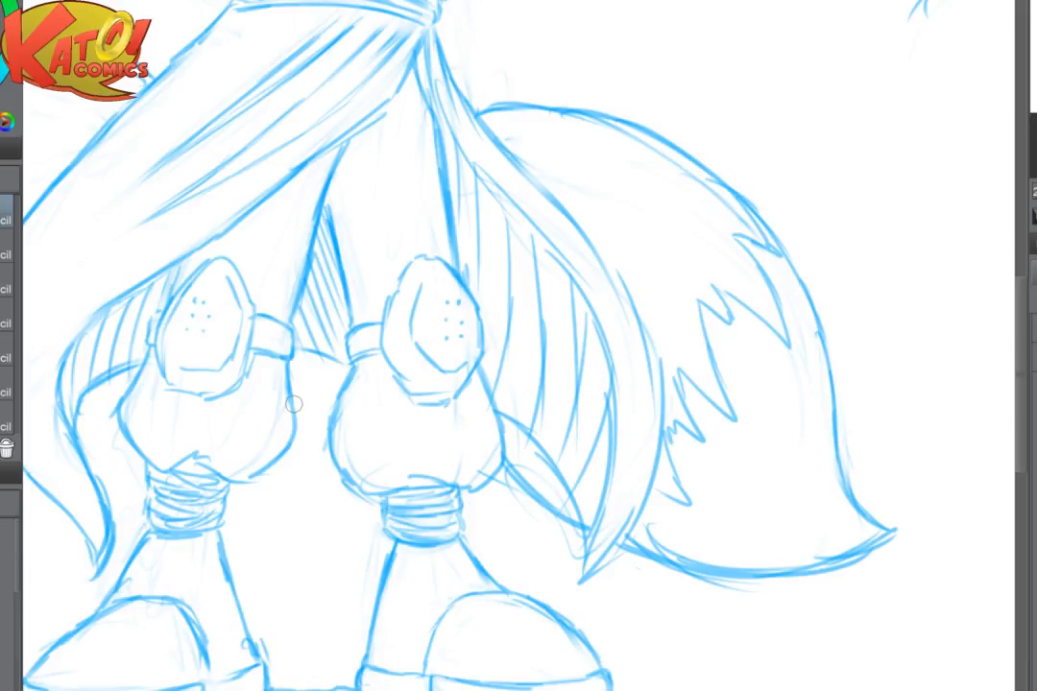
pyautogui.scroll(-3, 294, 404)
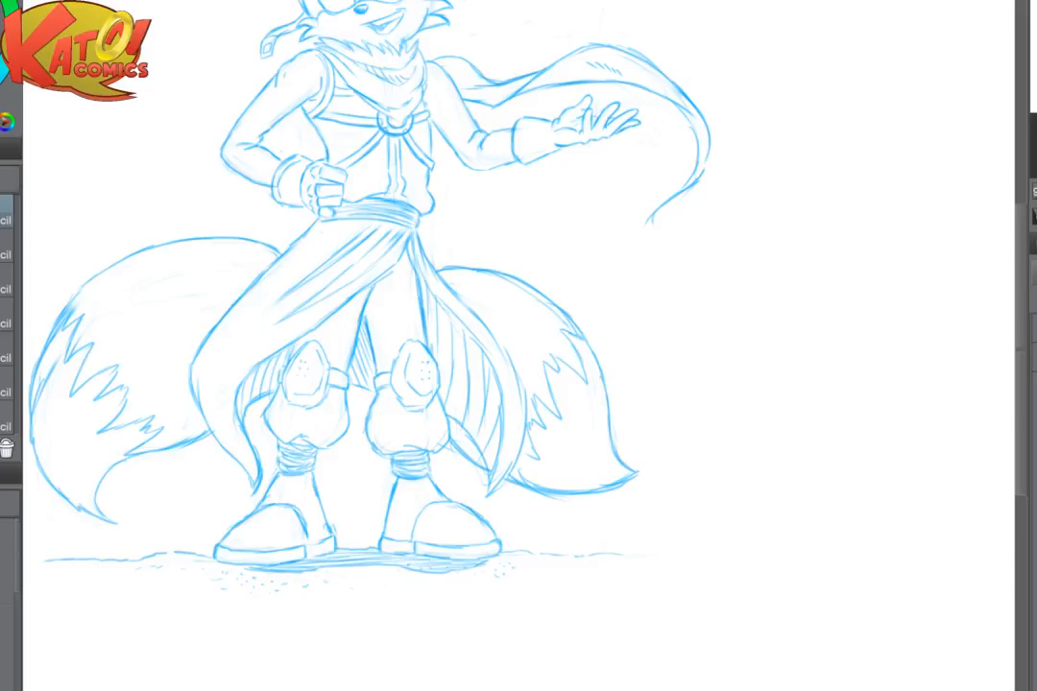
# - Add denser hatching strokes to the inside of the waist cloth on the open hand's side
pyautogui.moveTo(765, 579); pyautogui.dragTo(879, 628)
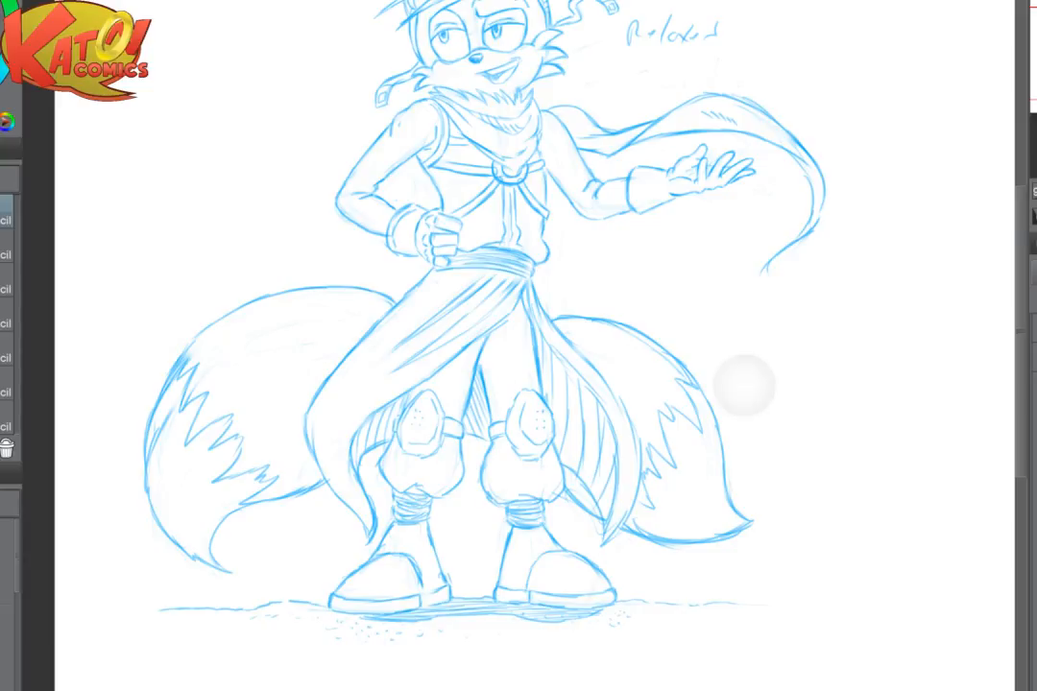
pyautogui.scroll(2, 745, 387)
pyautogui.moveTo(485, 308); pyautogui.dragTo(490, 403)
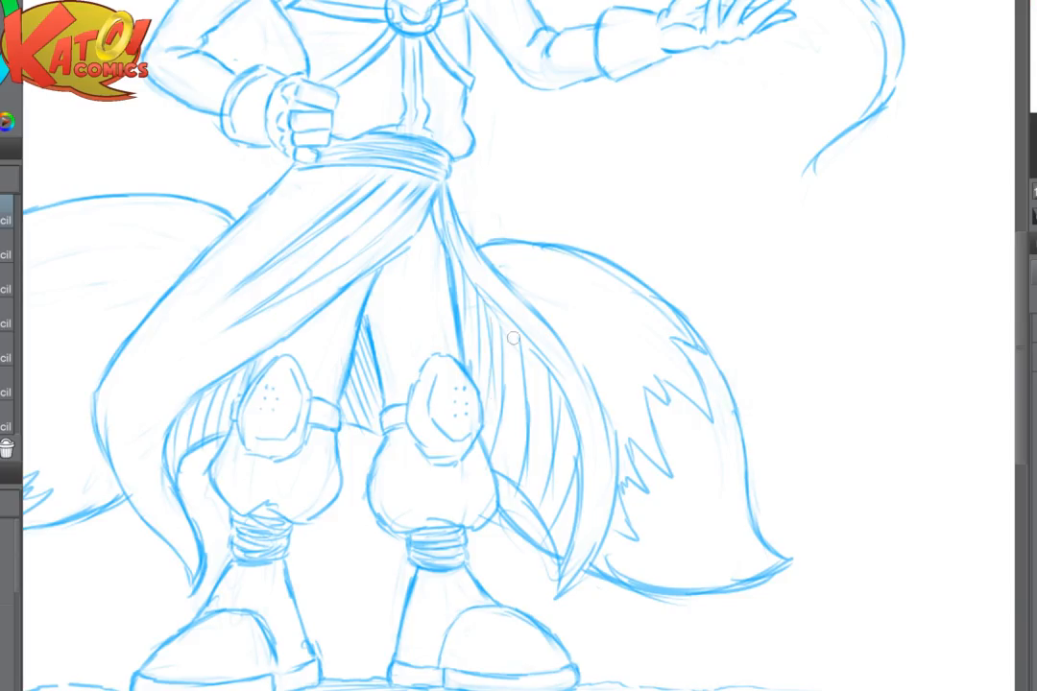
pyautogui.moveTo(513, 337)
pyautogui.mouseDown()
pyautogui.moveTo(505, 454)
pyautogui.moveTo(520, 500)
pyautogui.mouseUp()
pyautogui.moveTo(568, 405); pyautogui.dragTo(544, 511)
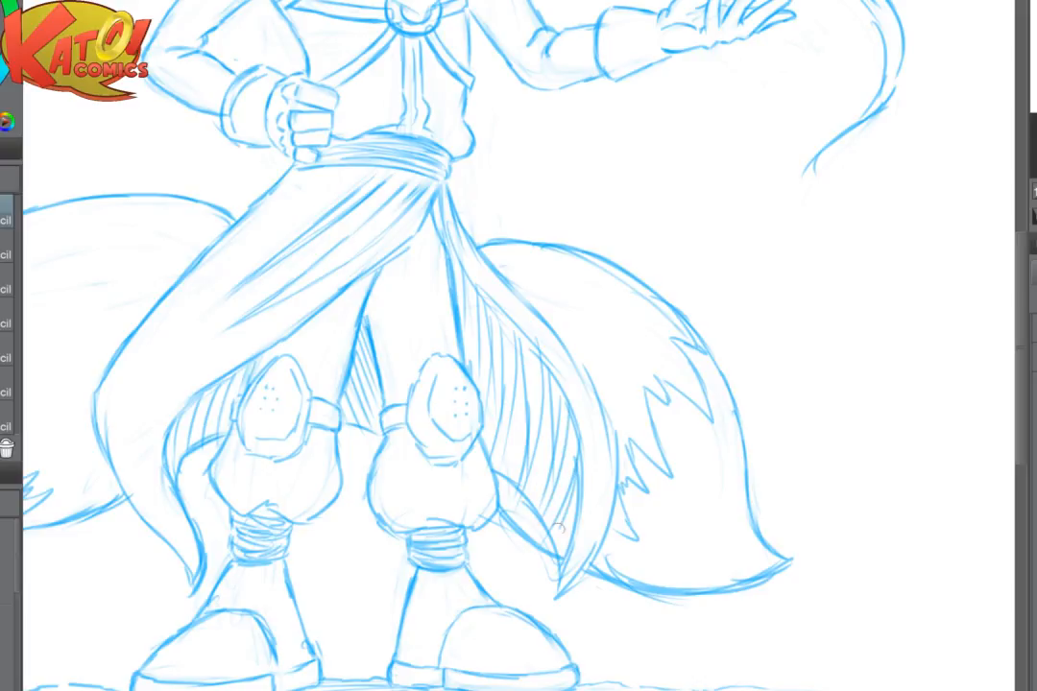
pyautogui.scroll(-5, 531, 496)
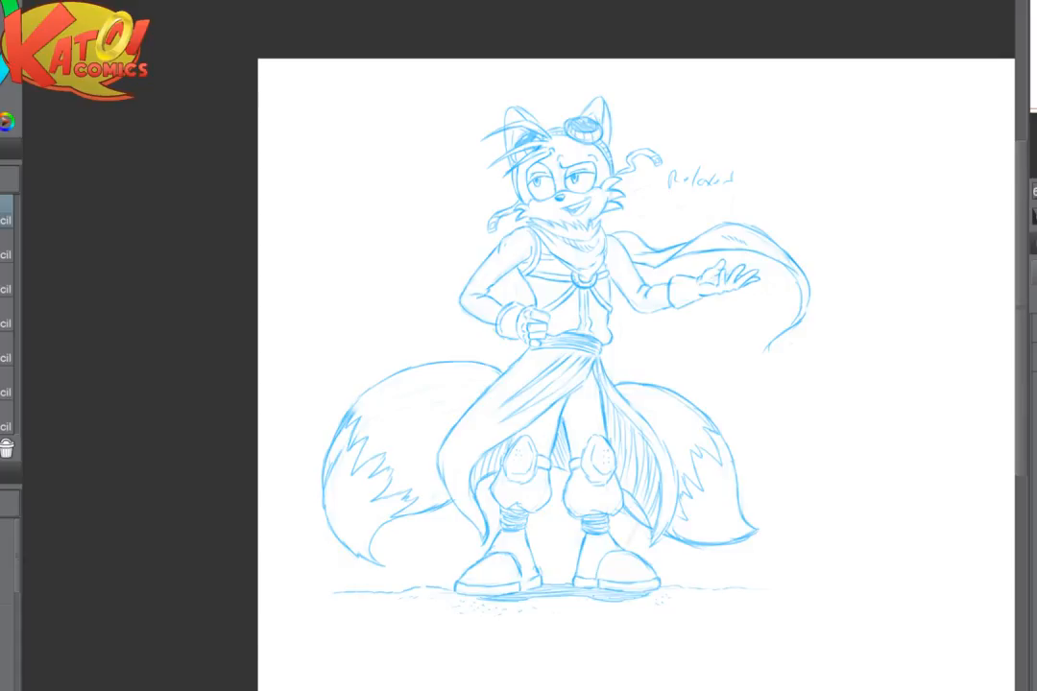
# - Draw a curved inner band line around the glove cuff of the open hand
pyautogui.scroll(3, 775, 411)
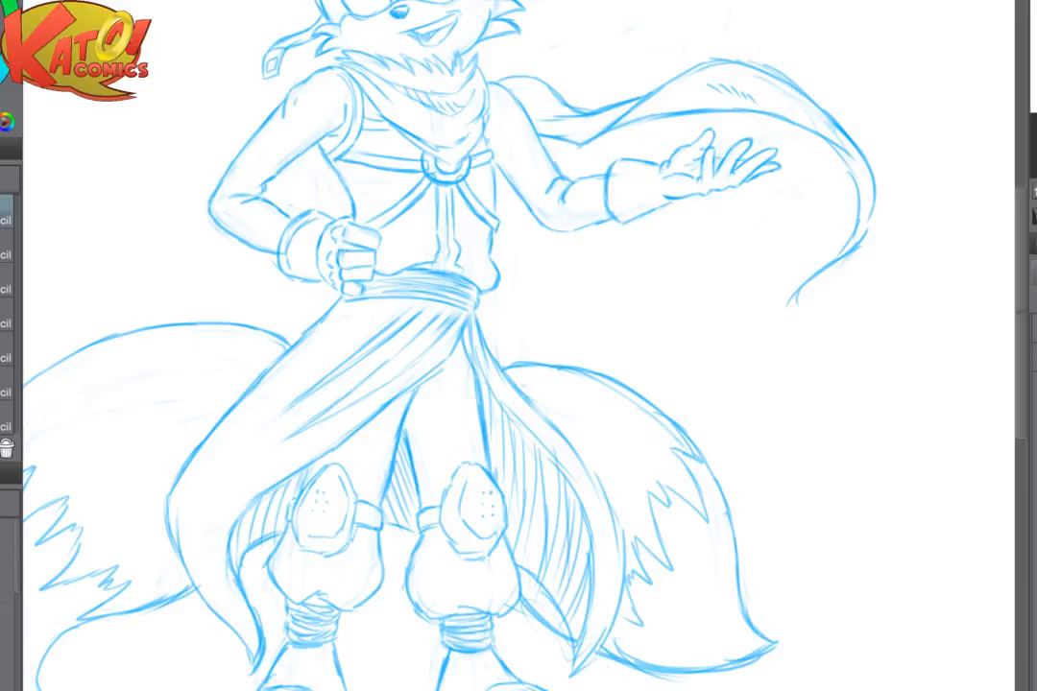
pyautogui.moveTo(672, 220); pyautogui.dragTo(511, 413)
pyautogui.scroll(1, 775, 249)
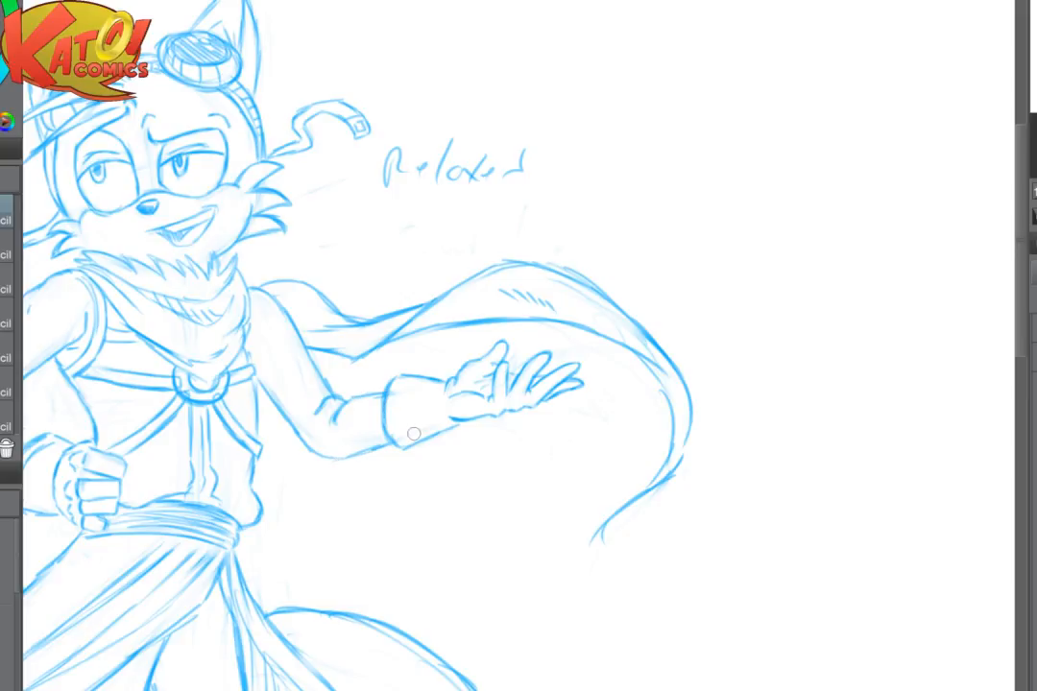
pyautogui.scroll(3, 486, 381)
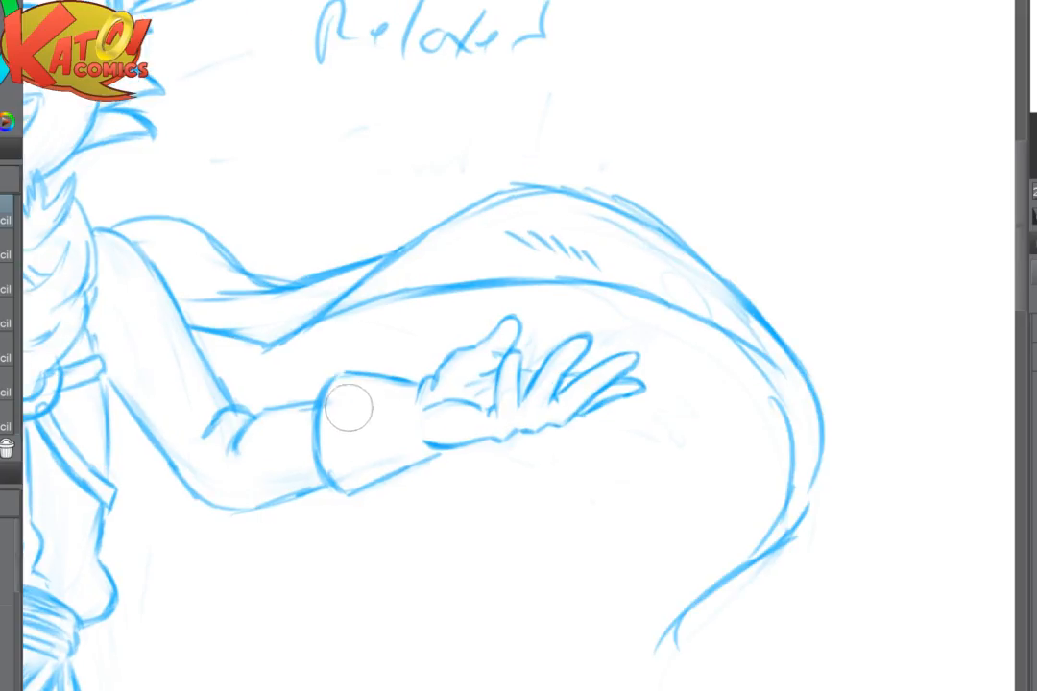
pyautogui.moveTo(361, 383)
pyautogui.mouseDown()
pyautogui.moveTo(342, 435)
pyautogui.moveTo(348, 427)
pyautogui.moveTo(376, 473)
pyautogui.mouseUp()
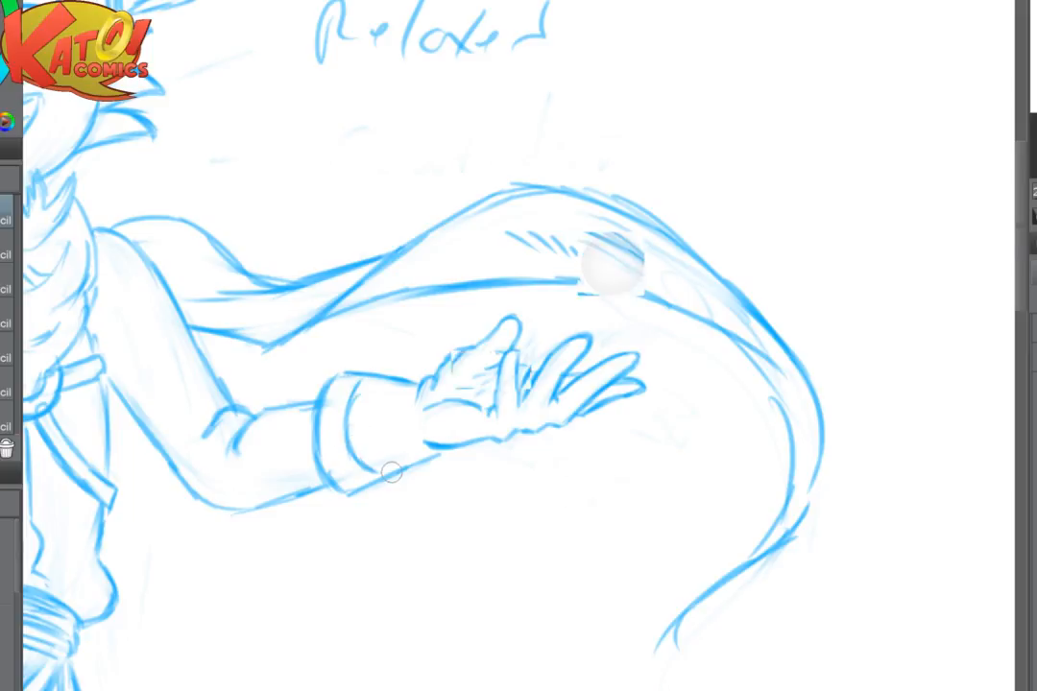
pyautogui.hotkey('ctrl', '-')
pyautogui.hotkey('ctrl', '-')
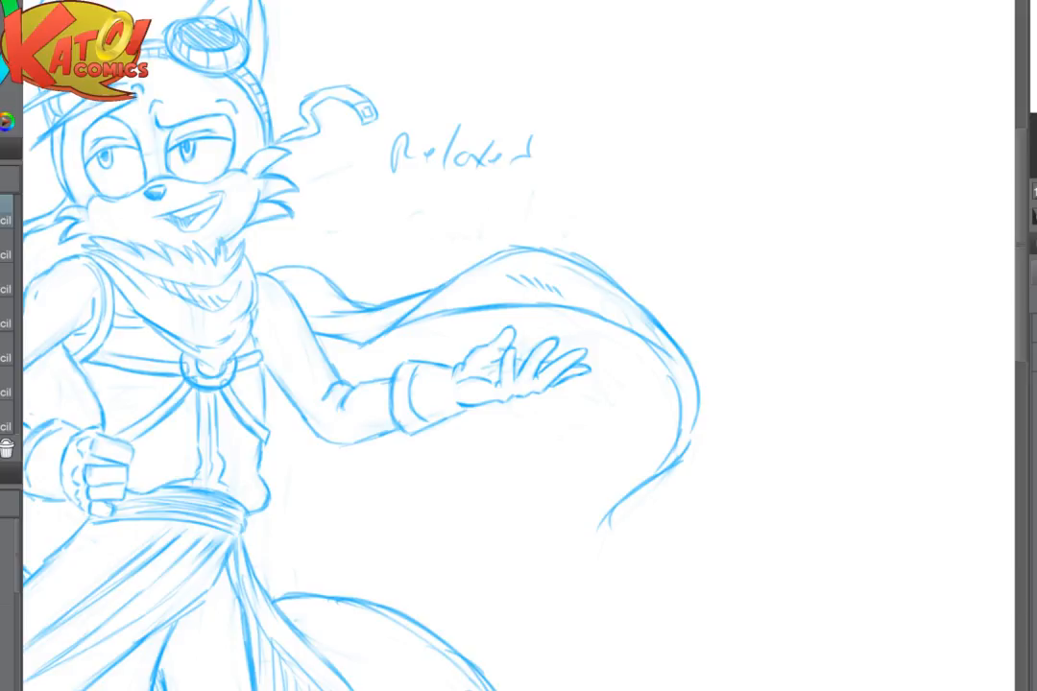
pyautogui.scroll(-4, 625, 399)
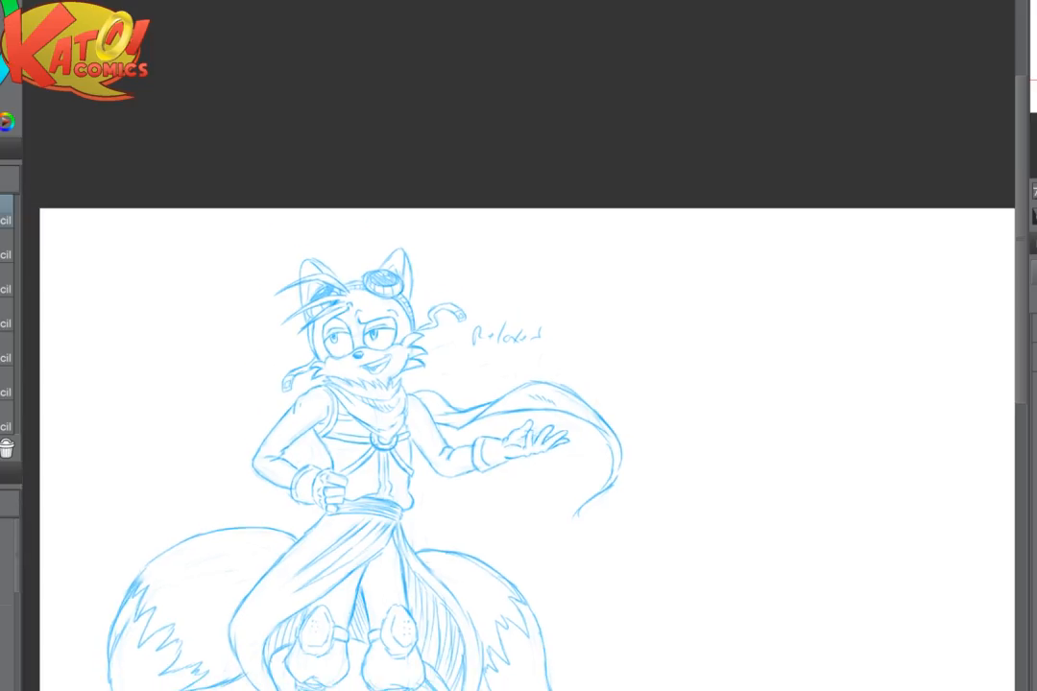
pyautogui.moveTo(625, 399); pyautogui.dragTo(645, 299)
pyautogui.scroll(4, 432, 489)
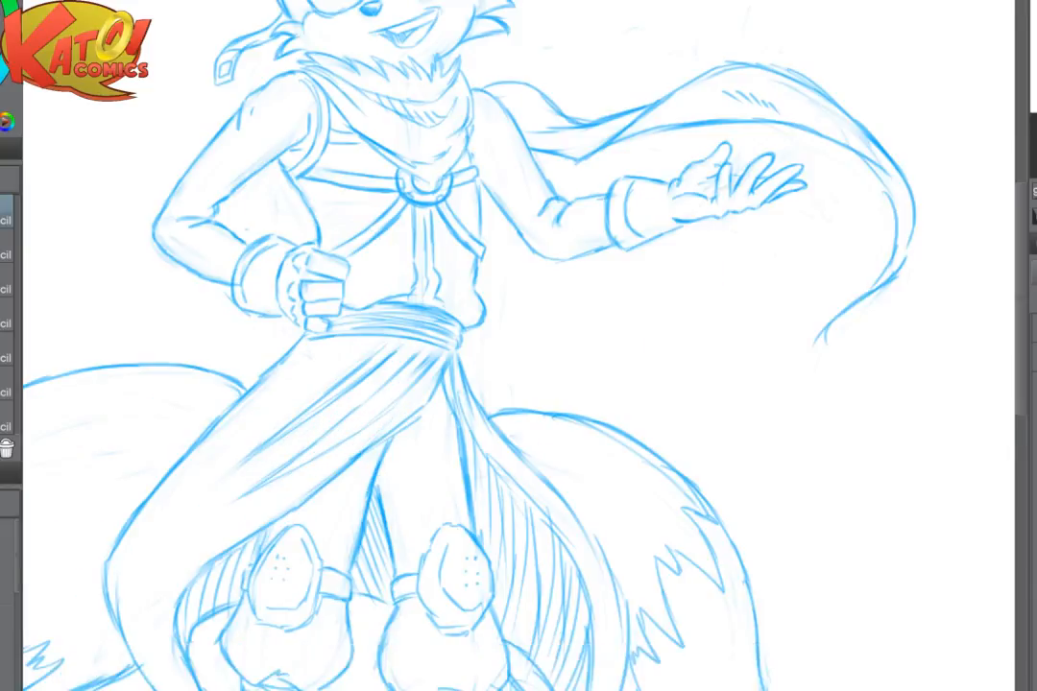
pyautogui.moveTo(196, 163); pyautogui.dragTo(355, 280)
pyautogui.scroll(2, 336, 317)
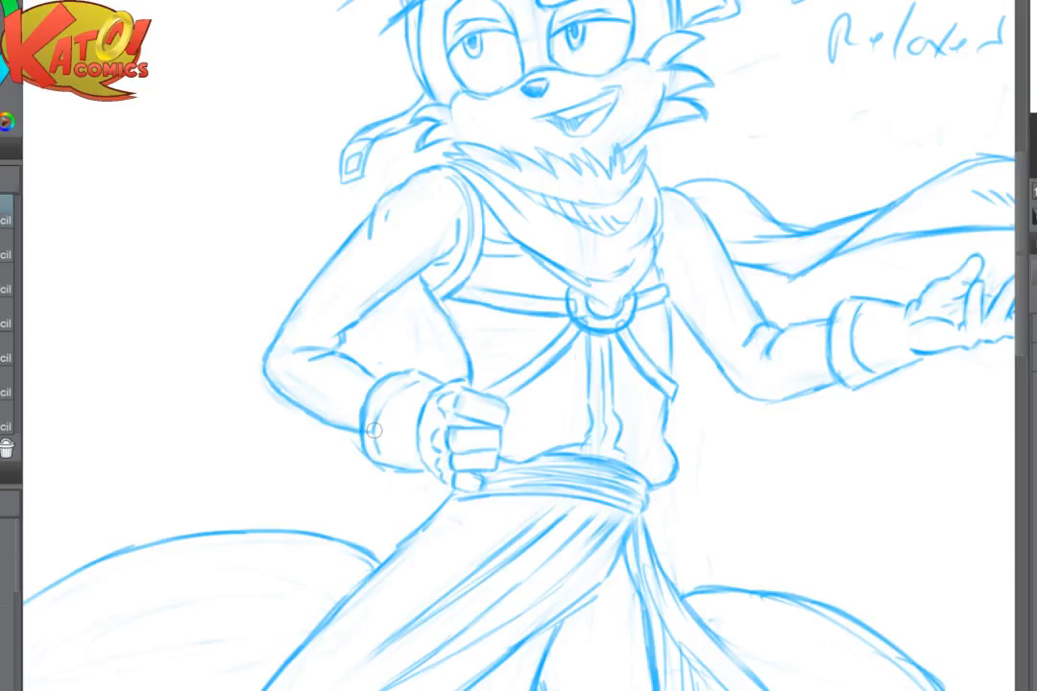
pyautogui.scroll(-3, 375, 430)
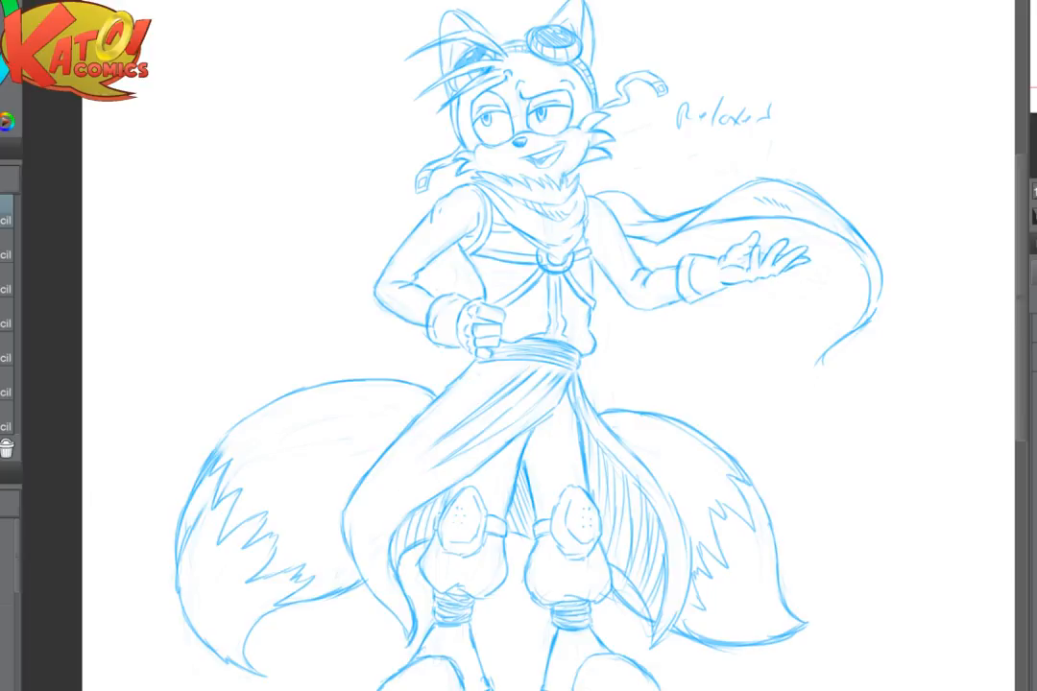
# - Sketch a loose tilted oval in the blank canvas area beside the fox as a new head construction shape
pyautogui.moveTo(557, 384)
pyautogui.mouseDown()
pyautogui.moveTo(533, 242)
pyautogui.moveTo(432, 395)
pyautogui.mouseUp()
pyautogui.moveTo(538, 384); pyautogui.dragTo(427, 381)
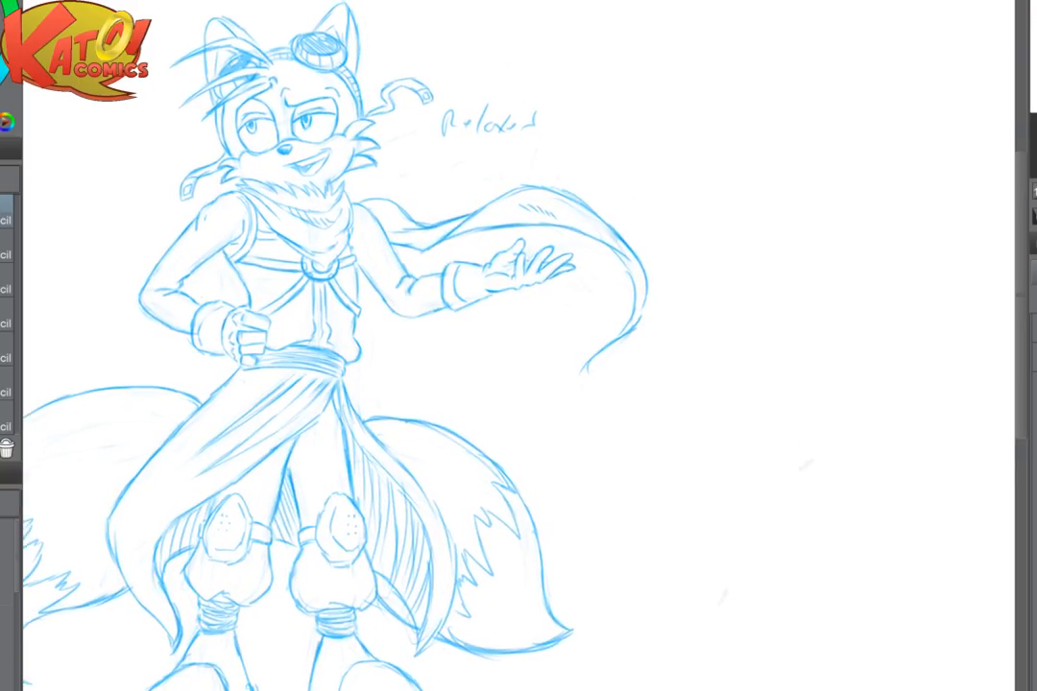
pyautogui.scroll(-3, 587, 545)
pyautogui.moveTo(537, 385); pyautogui.dragTo(432, 374)
pyautogui.scroll(1, 840, 375)
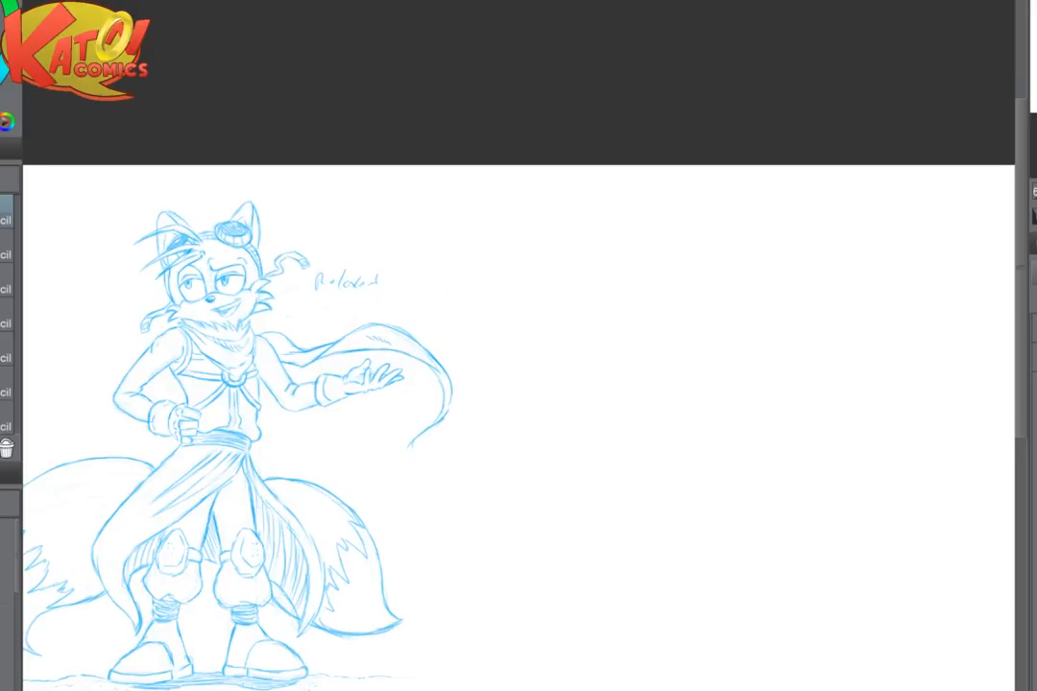
pyautogui.moveTo(538, 384); pyautogui.dragTo(445, 392)
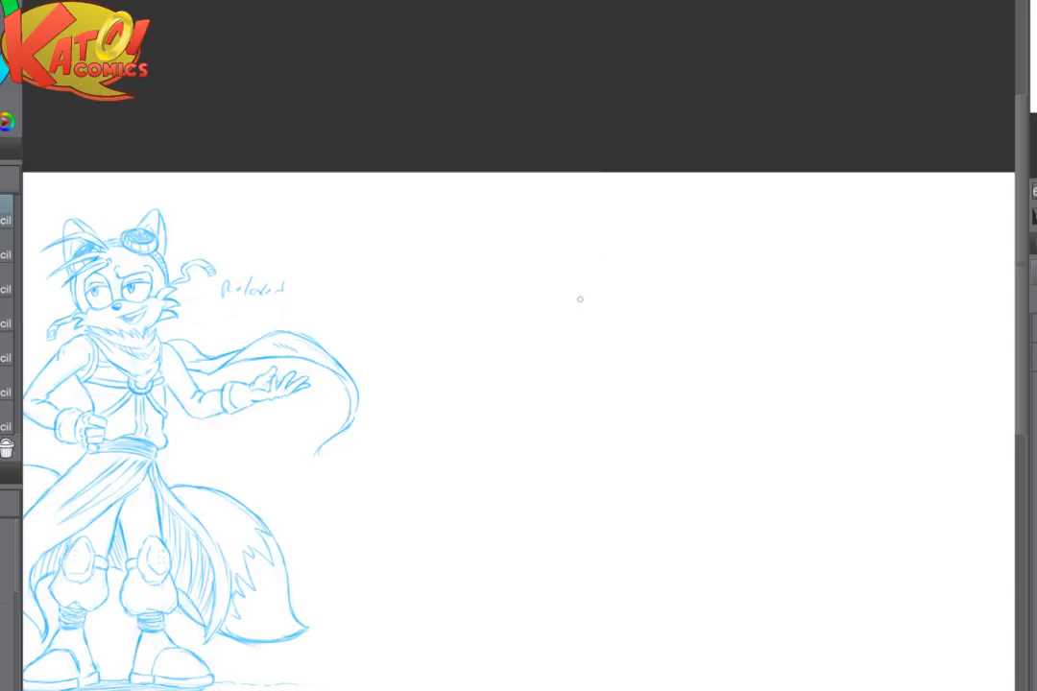
pyautogui.moveTo(598, 309)
pyautogui.mouseDown()
pyautogui.moveTo(566, 332)
pyautogui.moveTo(543, 368)
pyautogui.moveTo(672, 327)
pyautogui.mouseUp()
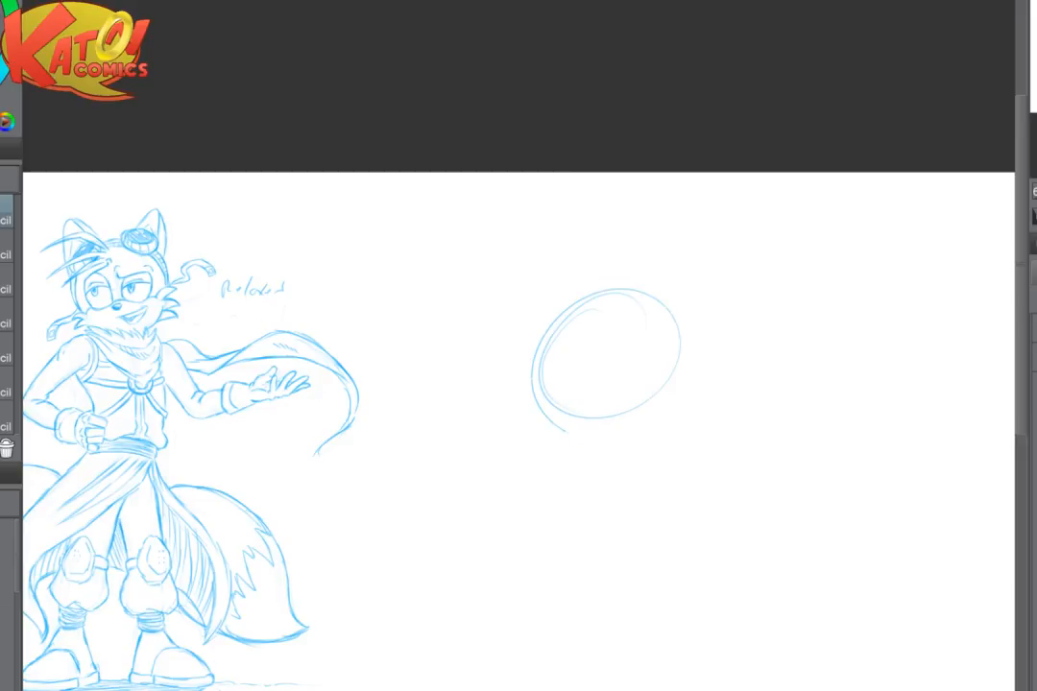
pyautogui.moveTo(565, 431)
pyautogui.mouseDown()
pyautogui.moveTo(572, 444)
pyautogui.moveTo(547, 384)
pyautogui.mouseUp()
pyautogui.moveTo(604, 461); pyautogui.dragTo(471, 414)
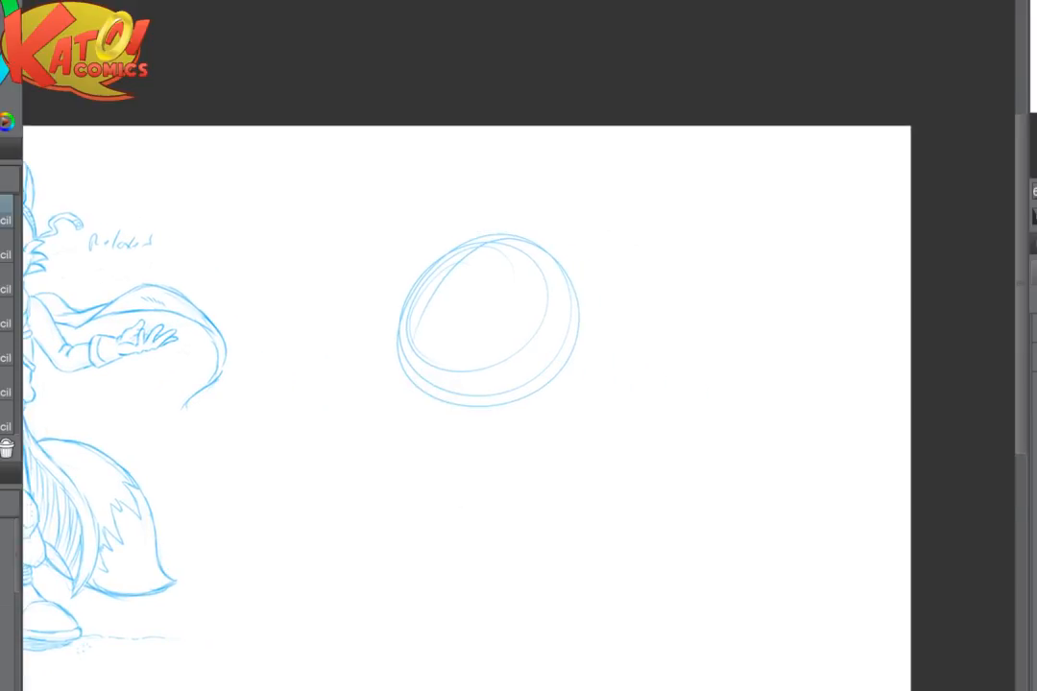
# - Round the oval into a fuller circle with contour strokes around its crown and both sides
pyautogui.moveTo(398, 332); pyautogui.dragTo(401, 288)
pyautogui.moveTo(391, 365)
pyautogui.mouseDown()
pyautogui.moveTo(452, 236)
pyautogui.moveTo(534, 233)
pyautogui.mouseUp()
pyautogui.moveTo(395, 322)
pyautogui.mouseDown()
pyautogui.moveTo(422, 255)
pyautogui.moveTo(434, 390)
pyautogui.mouseUp()
pyautogui.moveTo(394, 315); pyautogui.dragTo(442, 388)
pyautogui.moveTo(454, 233); pyautogui.dragTo(576, 269)
pyautogui.moveTo(493, 226); pyautogui.dragTo(581, 328)
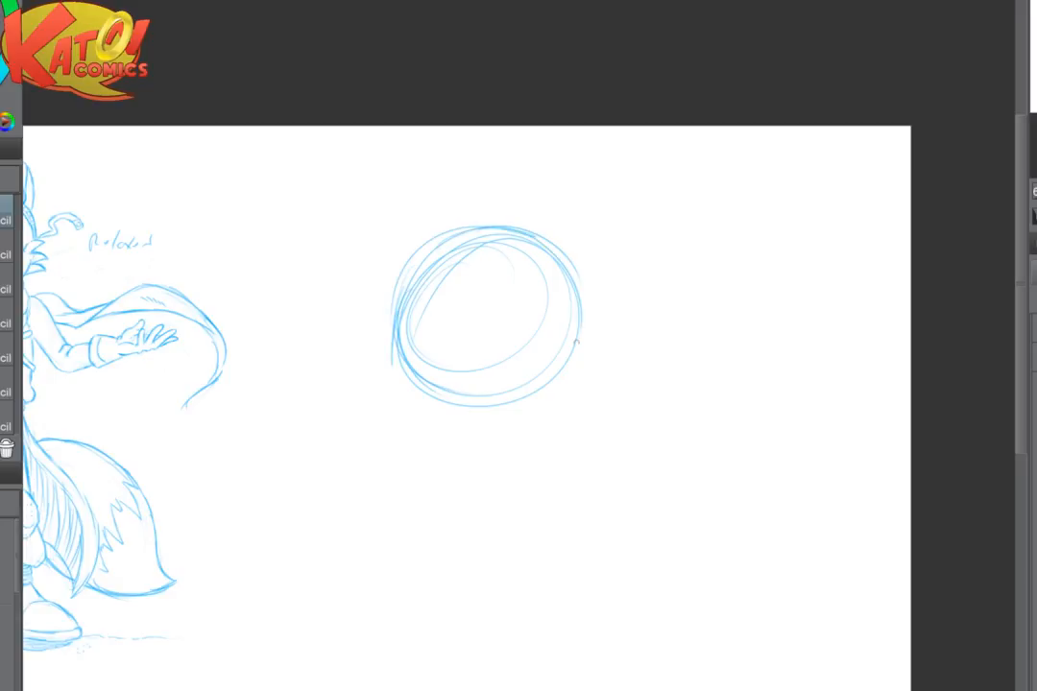
pyautogui.moveTo(576, 264); pyautogui.dragTo(578, 336)
pyautogui.hotkey('ctrl', '+')
pyautogui.moveTo(573, 276)
pyautogui.mouseDown()
pyautogui.moveTo(496, 227)
pyautogui.moveTo(539, 263)
pyautogui.mouseUp()
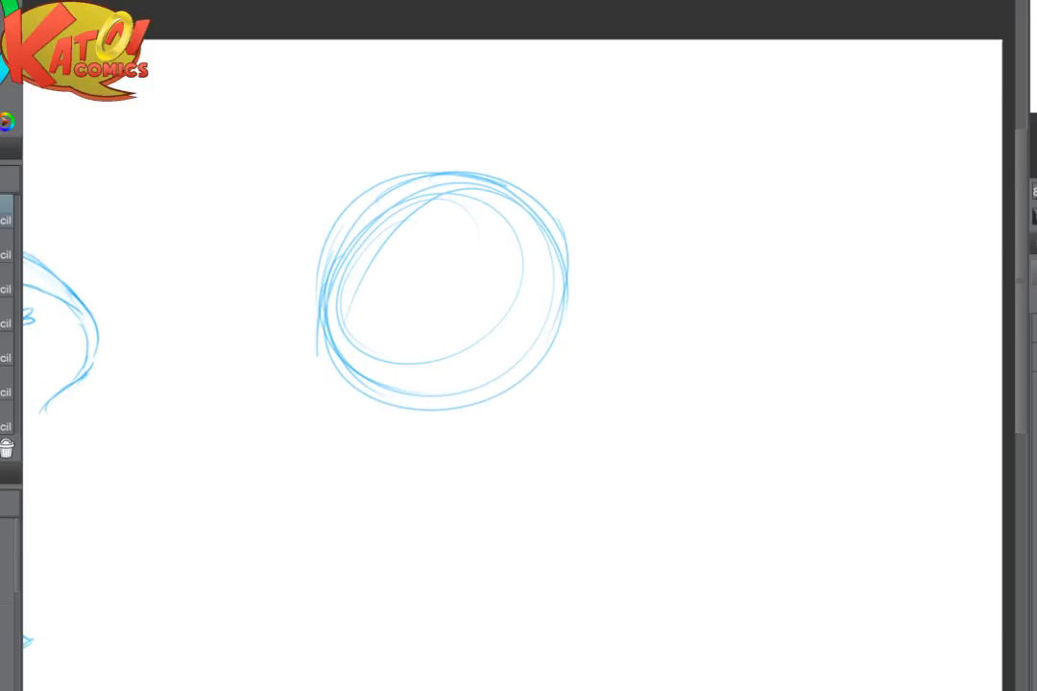
# - Mirror the canvas and widen the circle with new contour strokes along its side away from the fox and its underside
pyautogui.press('h')
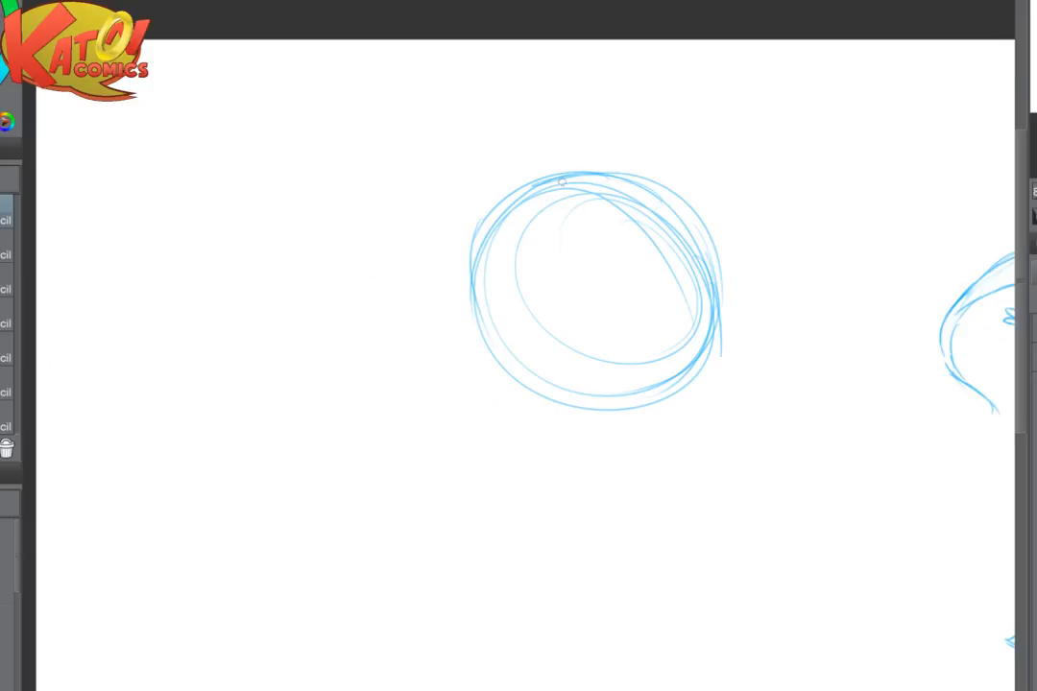
pyautogui.moveTo(575, 168); pyautogui.dragTo(482, 223)
pyautogui.moveTo(535, 183); pyautogui.dragTo(443, 312)
pyautogui.moveTo(473, 226)
pyautogui.mouseDown()
pyautogui.moveTo(456, 254)
pyautogui.moveTo(472, 349)
pyautogui.mouseUp()
pyautogui.moveTo(472, 260)
pyautogui.mouseDown()
pyautogui.moveTo(465, 329)
pyautogui.moveTo(513, 386)
pyautogui.mouseUp()
pyautogui.moveTo(460, 283)
pyautogui.mouseDown()
pyautogui.moveTo(469, 349)
pyautogui.moveTo(531, 407)
pyautogui.mouseUp()
pyautogui.moveTo(463, 336)
pyautogui.mouseDown()
pyautogui.moveTo(534, 409)
pyautogui.moveTo(605, 415)
pyautogui.mouseUp()
pyautogui.moveTo(518, 404); pyautogui.dragTo(575, 417)
pyautogui.moveTo(718, 336); pyautogui.dragTo(615, 418)
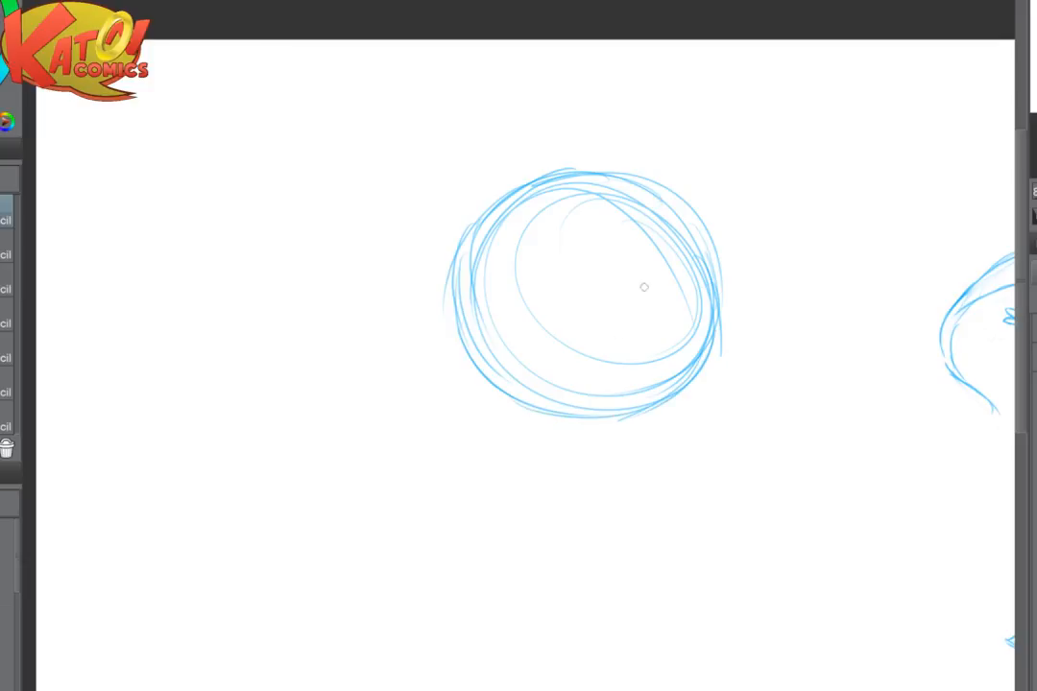
# - Reinforce the widened side of the circle and flip the canvas back to its normal orientation
pyautogui.moveTo(493, 204); pyautogui.dragTo(453, 314)
pyautogui.moveTo(468, 227); pyautogui.dragTo(467, 351)
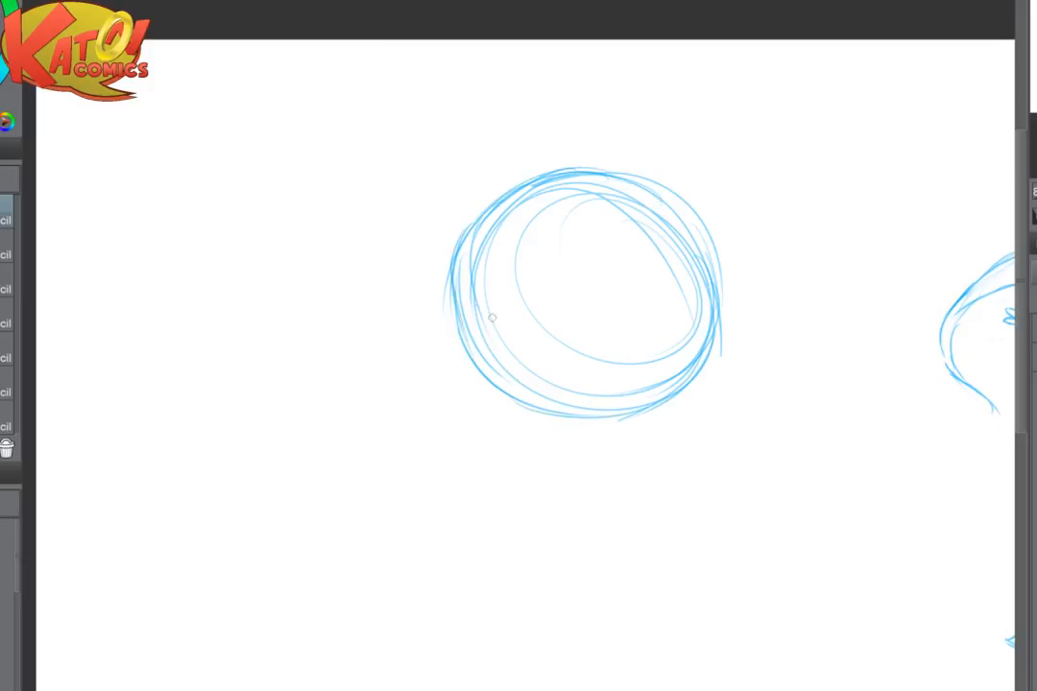
pyautogui.moveTo(455, 309); pyautogui.dragTo(552, 414)
pyautogui.press('h')
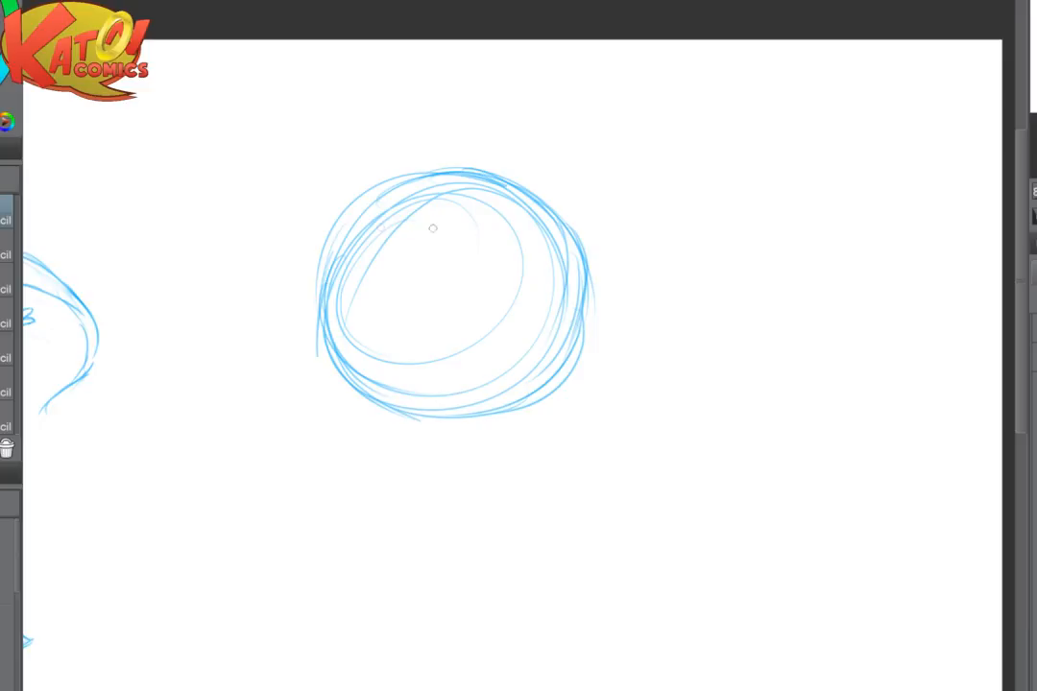
# - Enlarge the circle with more curved strokes on its side away from the fox and along its underside
pyautogui.moveTo(566, 226)
pyautogui.mouseDown()
pyautogui.moveTo(595, 262)
pyautogui.moveTo(566, 371)
pyautogui.mouseUp()
pyautogui.moveTo(593, 257); pyautogui.dragTo(570, 386)
pyautogui.scroll(-3, 662, 303)
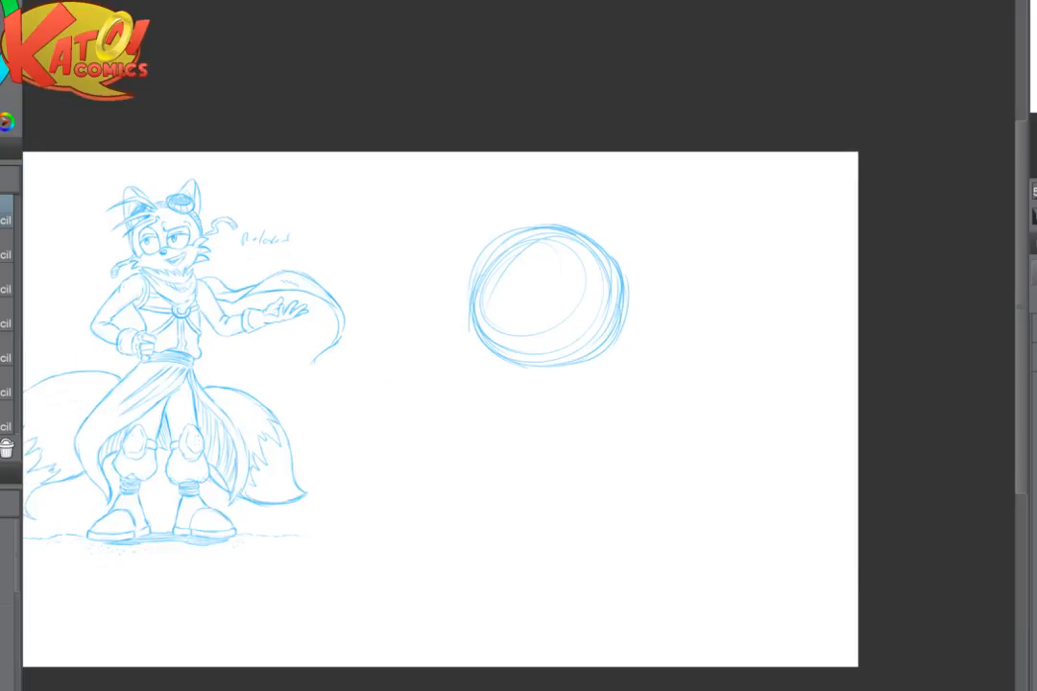
pyautogui.scroll(3, 663, 346)
pyautogui.moveTo(599, 249); pyautogui.dragTo(545, 363)
pyautogui.moveTo(575, 322)
pyautogui.mouseDown()
pyautogui.moveTo(488, 373)
pyautogui.moveTo(461, 376)
pyautogui.mouseUp()
pyautogui.moveTo(318, 262)
pyautogui.mouseDown()
pyautogui.moveTo(374, 369)
pyautogui.moveTo(407, 377)
pyautogui.mouseUp()
pyautogui.moveTo(343, 335)
pyautogui.mouseDown()
pyautogui.moveTo(512, 385)
pyautogui.moveTo(568, 360)
pyautogui.mouseUp()
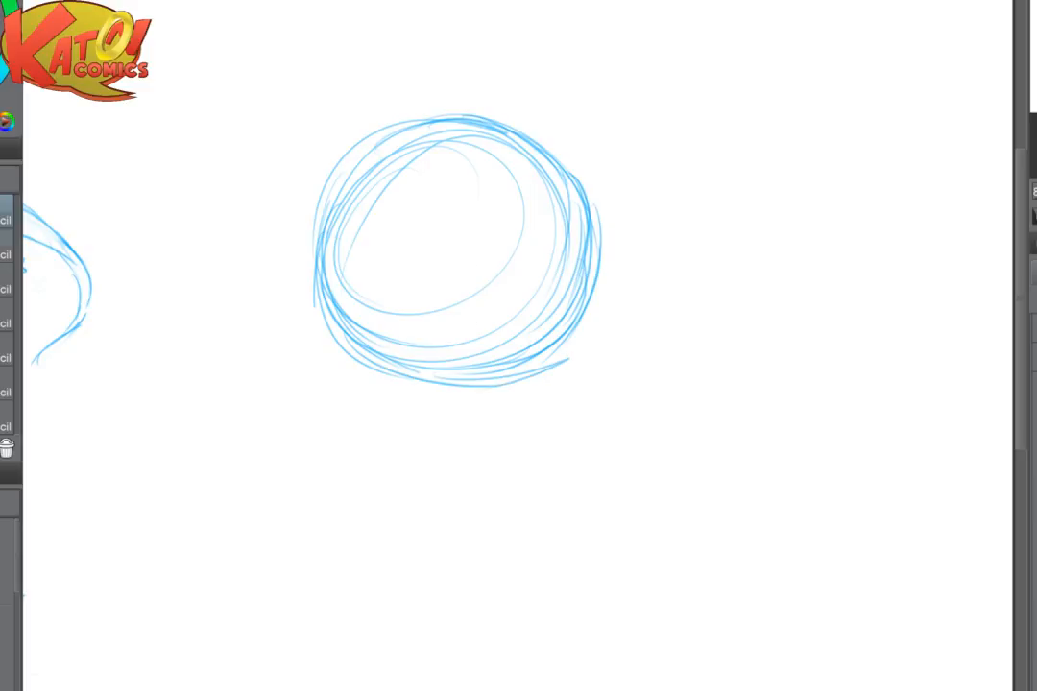
# - Lighten the circle's overlapping strokes with the eraser, then redraw its fox-facing side and lower edge in pencil
pyautogui.press('e')
pyautogui.moveTo(348, 174)
pyautogui.mouseDown()
pyautogui.moveTo(329, 292)
pyautogui.moveTo(512, 139)
pyautogui.moveTo(479, 192)
pyautogui.mouseUp()
pyautogui.press('p')
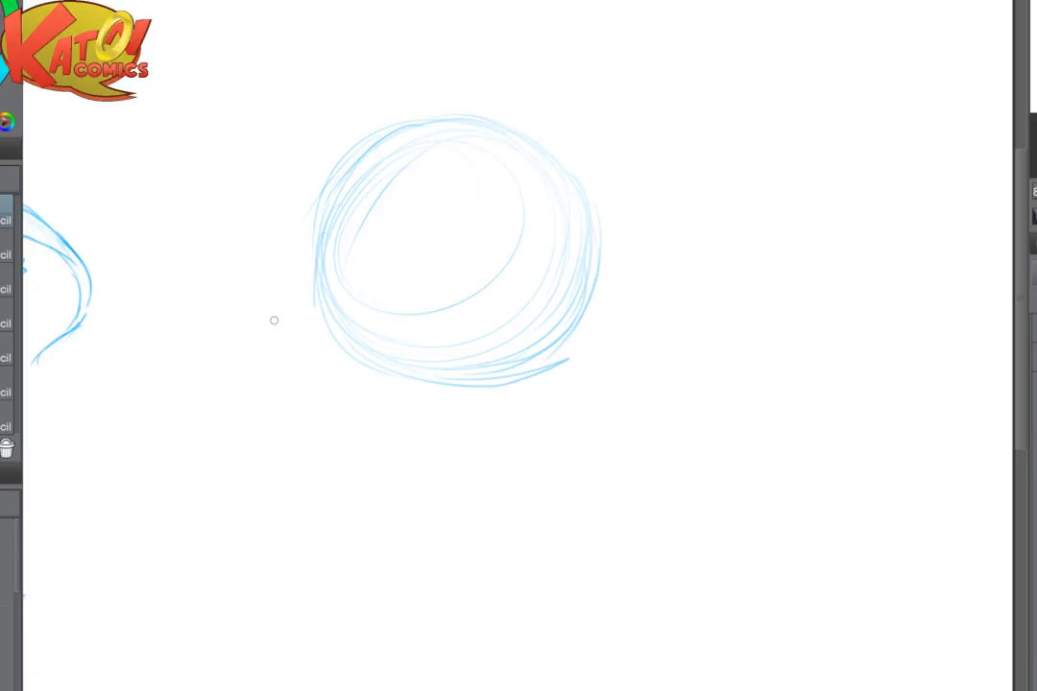
pyautogui.moveTo(375, 139)
pyautogui.mouseDown()
pyautogui.moveTo(335, 193)
pyautogui.moveTo(341, 171)
pyautogui.moveTo(314, 301)
pyautogui.mouseUp()
pyautogui.moveTo(319, 237); pyautogui.dragTo(344, 349)
pyautogui.moveTo(323, 291); pyautogui.dragTo(373, 369)
pyautogui.moveTo(328, 329); pyautogui.dragTo(434, 388)
pyautogui.moveTo(348, 370); pyautogui.dragTo(411, 395)
pyautogui.moveTo(337, 329)
pyautogui.mouseDown()
pyautogui.moveTo(347, 350)
pyautogui.moveTo(451, 391)
pyautogui.mouseUp()
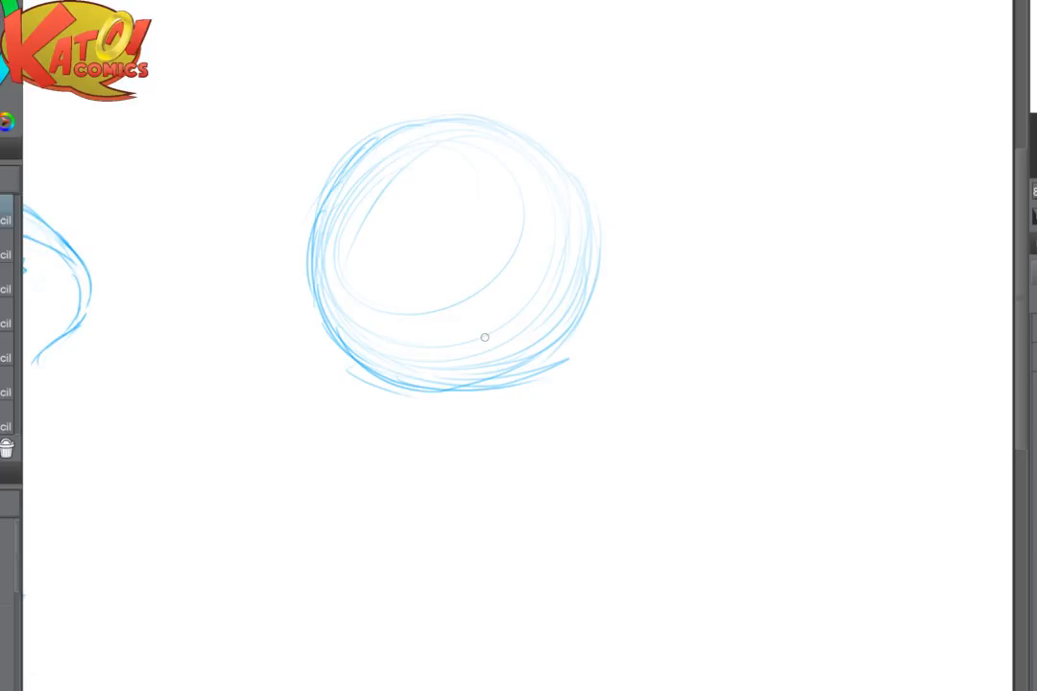
# - Firm up the circle's crown, far side and lower edge with longer contour strokes
pyautogui.moveTo(314, 124)
pyautogui.mouseDown()
pyautogui.moveTo(420, 106)
pyautogui.moveTo(553, 144)
pyautogui.moveTo(579, 216)
pyautogui.moveTo(574, 322)
pyautogui.mouseUp()
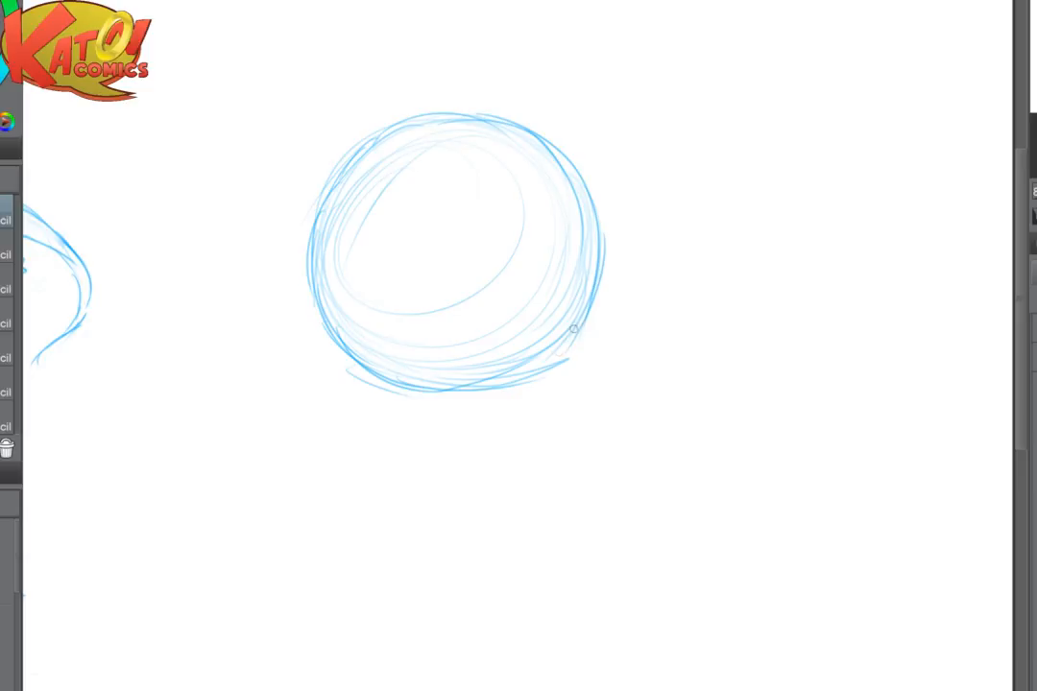
pyautogui.scroll(-3, 576, 310)
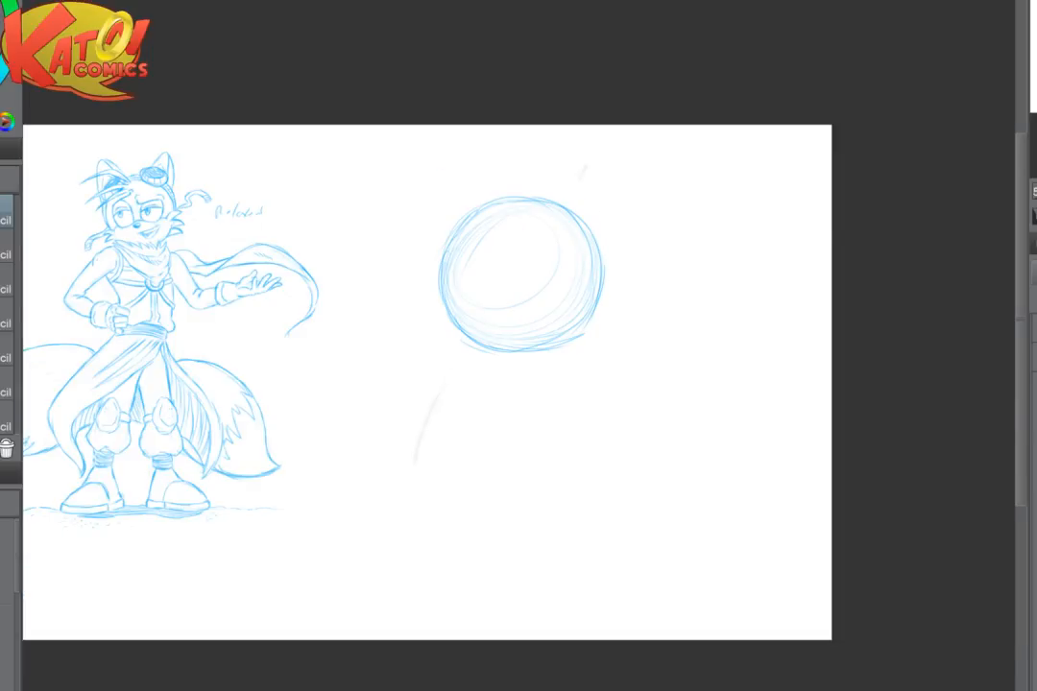
pyautogui.scroll(3, 529, 259)
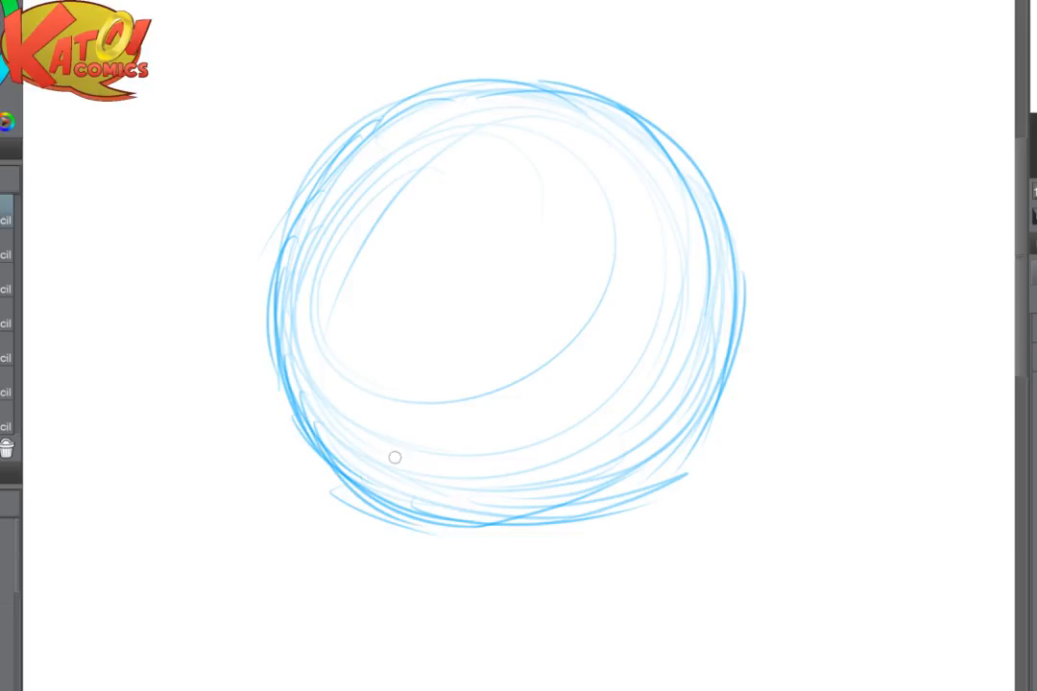
pyautogui.moveTo(394, 456)
pyautogui.mouseDown()
pyautogui.moveTo(504, 513)
pyautogui.moveTo(687, 441)
pyautogui.mouseUp()
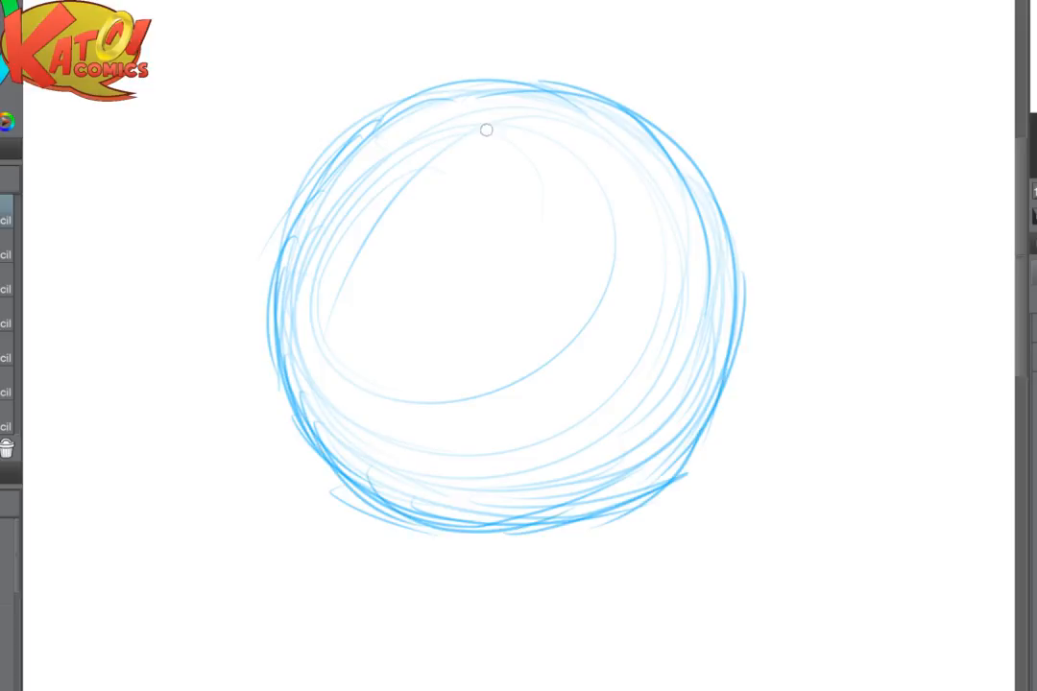
# - Draw a curved vertical centre guide down the head circle, fade the stray strokes around it and reinforce the guide
pyautogui.moveTo(483, 123)
pyautogui.mouseDown()
pyautogui.moveTo(436, 252)
pyautogui.moveTo(475, 148)
pyautogui.moveTo(422, 408)
pyautogui.mouseUp()
pyautogui.moveTo(430, 288); pyautogui.dragTo(435, 478)
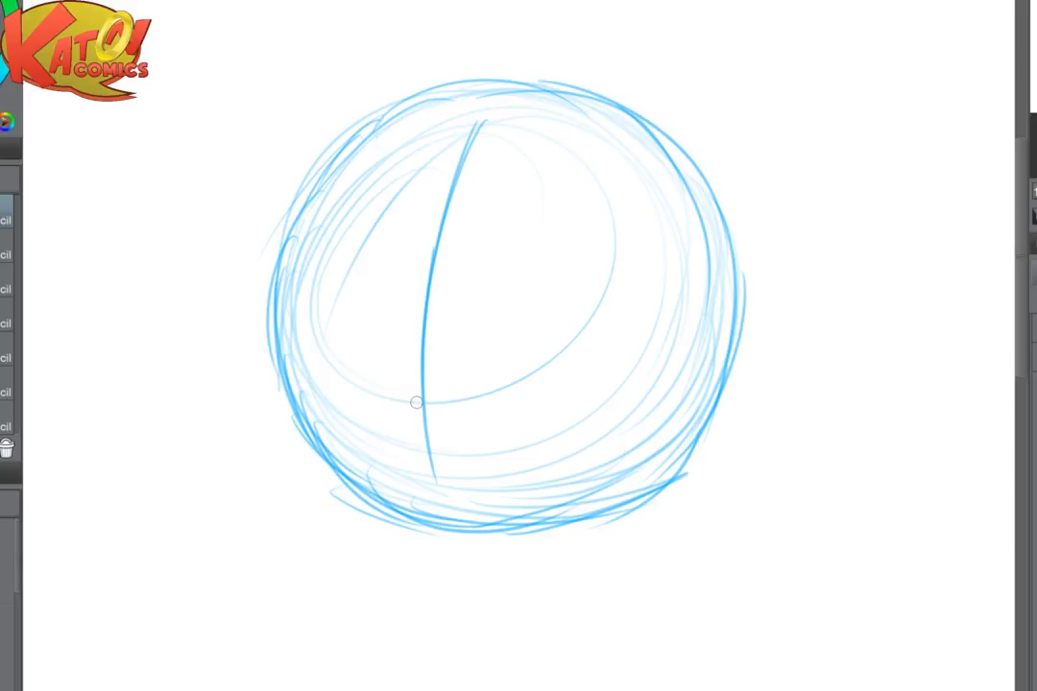
pyautogui.moveTo(389, 190)
pyautogui.mouseDown()
pyautogui.moveTo(573, 412)
pyautogui.moveTo(605, 356)
pyautogui.mouseUp()
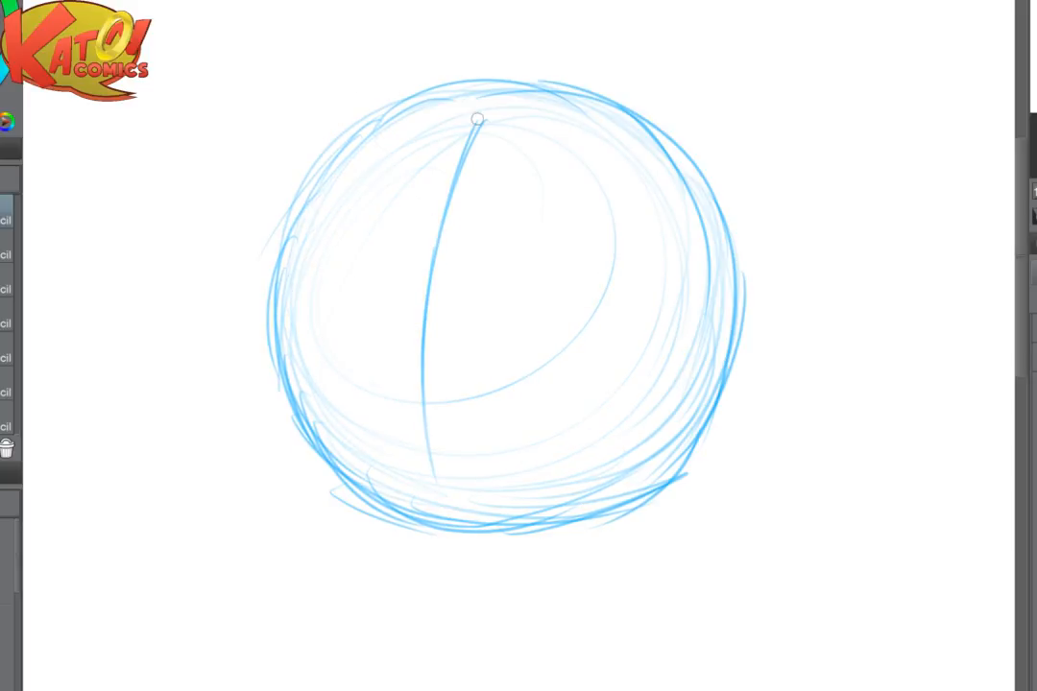
pyautogui.moveTo(490, 88); pyautogui.dragTo(413, 427)
# - Sketch an arched guide across the centre line in the circle's upper half, curving down on the side away from the fox
pyautogui.moveTo(345, 215); pyautogui.dragTo(548, 260)
pyautogui.moveTo(407, 218); pyautogui.dragTo(558, 319)
pyautogui.moveTo(519, 240); pyautogui.dragTo(581, 363)
pyautogui.moveTo(573, 352); pyautogui.dragTo(584, 418)
pyautogui.moveTo(415, 204); pyautogui.dragTo(315, 250)
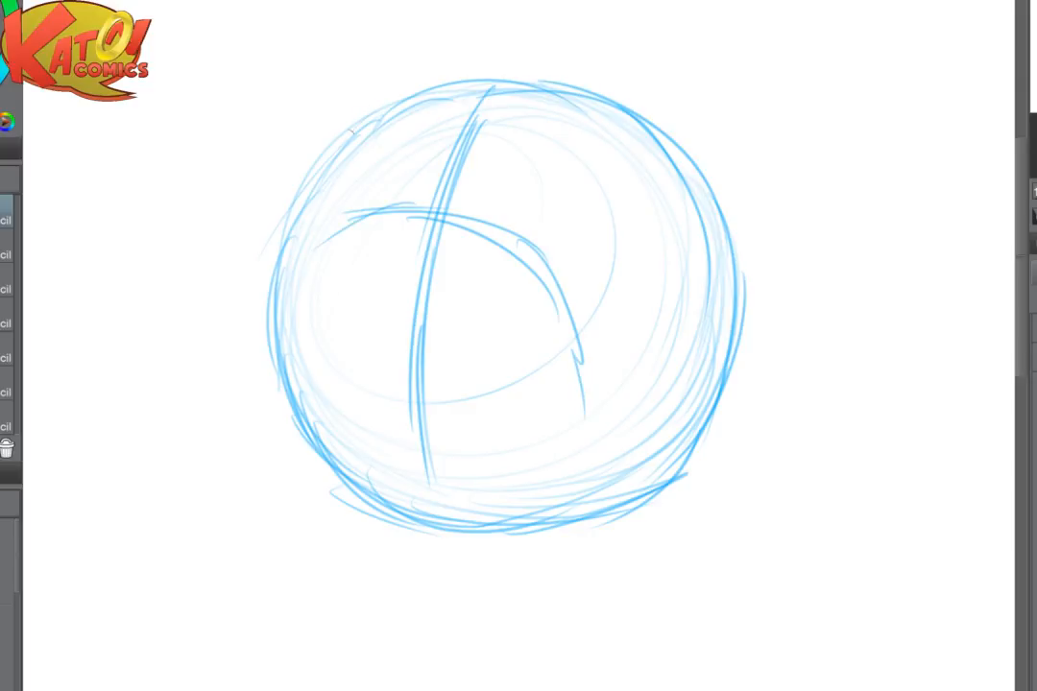
# - Extend the arched guide down both sides of the circle to form the face outline, and lengthen the vertical centre guide
pyautogui.moveTo(444, 259); pyautogui.dragTo(431, 485)
pyautogui.moveTo(333, 231)
pyautogui.mouseDown()
pyautogui.moveTo(307, 315)
pyautogui.moveTo(326, 252)
pyautogui.moveTo(393, 219)
pyautogui.moveTo(533, 270)
pyautogui.moveTo(603, 363)
pyautogui.moveTo(593, 465)
pyautogui.mouseUp()
pyautogui.moveTo(389, 239)
pyautogui.mouseDown()
pyautogui.moveTo(298, 365)
pyautogui.moveTo(331, 478)
pyautogui.mouseUp()
pyautogui.moveTo(306, 312)
pyautogui.mouseDown()
pyautogui.moveTo(314, 449)
pyautogui.moveTo(386, 516)
pyautogui.mouseUp()
pyautogui.moveTo(577, 293)
pyautogui.mouseDown()
pyautogui.moveTo(606, 398)
pyautogui.moveTo(593, 471)
pyautogui.mouseUp()
pyautogui.moveTo(599, 350); pyautogui.dragTo(593, 460)
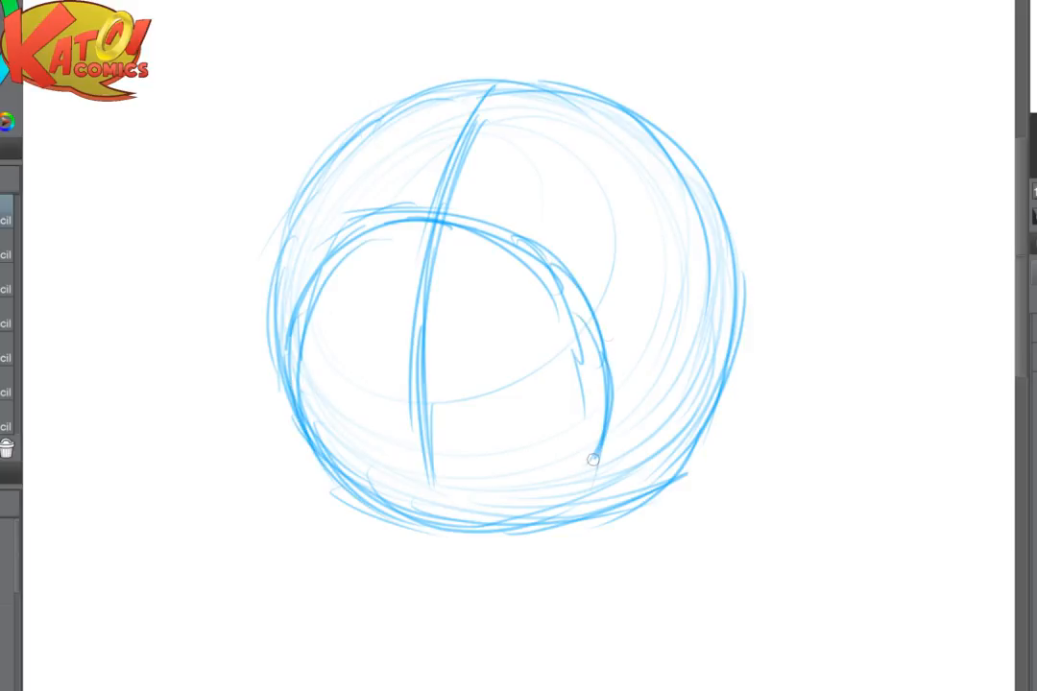
# - Reinforce the right half of the face arch, fade its stray strokes and carry the curve down to the circle's lower edge
pyautogui.moveTo(413, 213)
pyautogui.mouseDown()
pyautogui.moveTo(491, 220)
pyautogui.moveTo(580, 279)
pyautogui.mouseUp()
pyautogui.moveTo(447, 201)
pyautogui.mouseDown()
pyautogui.moveTo(582, 281)
pyautogui.moveTo(605, 350)
pyautogui.mouseUp()
pyautogui.moveTo(542, 228); pyautogui.dragTo(617, 384)
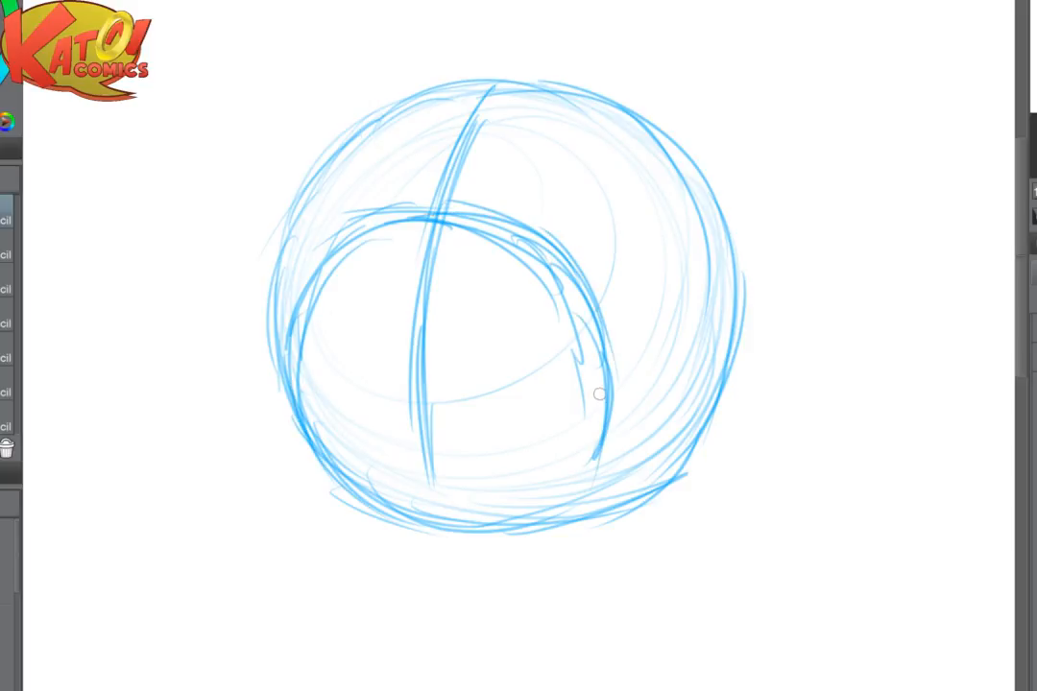
pyautogui.press('e')
pyautogui.moveTo(603, 240); pyautogui.dragTo(593, 287)
pyautogui.press('p')
pyautogui.moveTo(467, 210); pyautogui.dragTo(590, 299)
pyautogui.moveTo(525, 242)
pyautogui.mouseDown()
pyautogui.moveTo(594, 307)
pyautogui.moveTo(592, 486)
pyautogui.mouseUp()
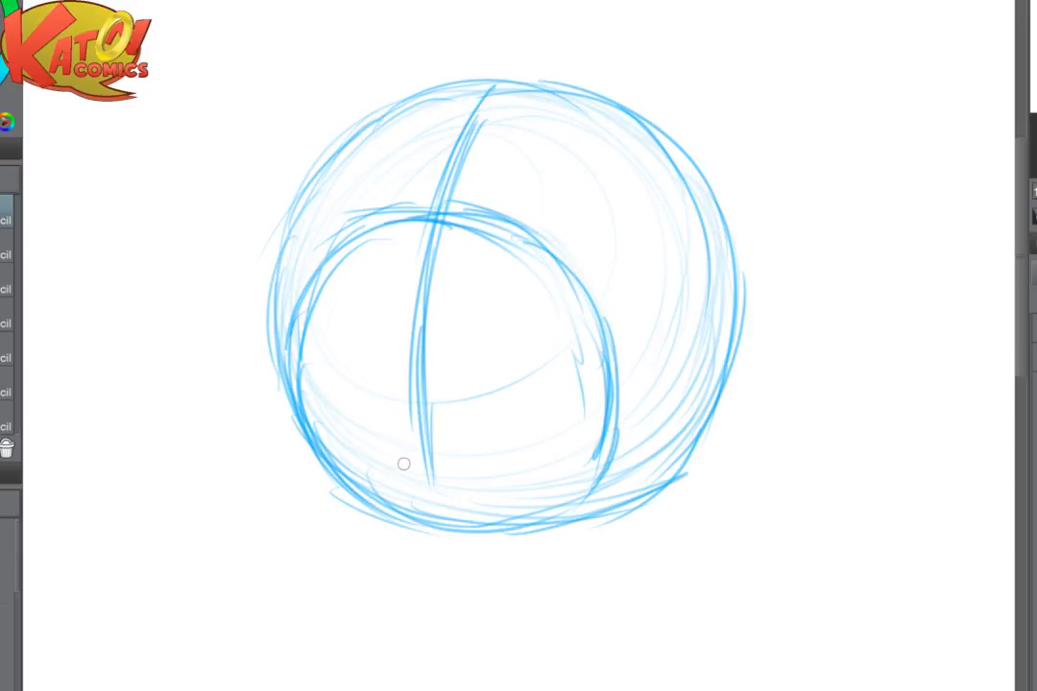
# - Firm up the circle's lower left edge and extend the centre guide down towards the bottom rim
pyautogui.moveTo(403, 464); pyautogui.dragTo(325, 457)
pyautogui.moveTo(342, 341); pyautogui.dragTo(361, 499)
pyautogui.moveTo(346, 400); pyautogui.dragTo(367, 512)
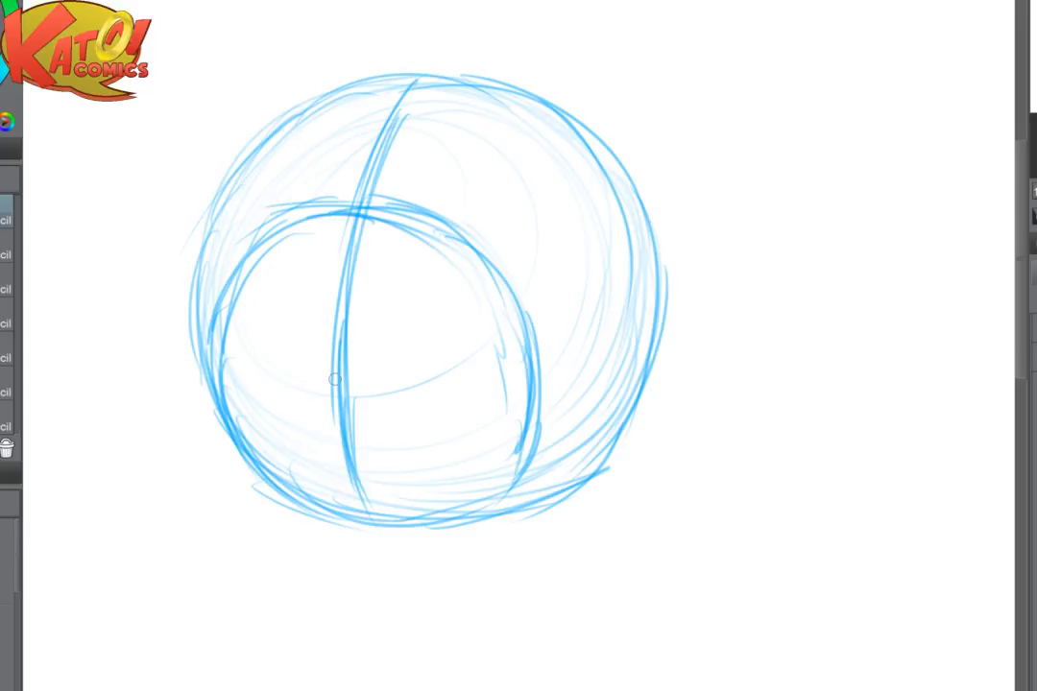
# - Fade the whole construction sketch with a large soft eraser and lighten the lower end of the centre guide
pyautogui.press('e')
pyautogui.moveTo(335, 380)
pyautogui.mouseDown()
pyautogui.moveTo(220, 424)
pyautogui.moveTo(596, 144)
pyautogui.moveTo(370, 440)
pyautogui.moveTo(491, 247)
pyautogui.moveTo(511, 445)
pyautogui.mouseUp()
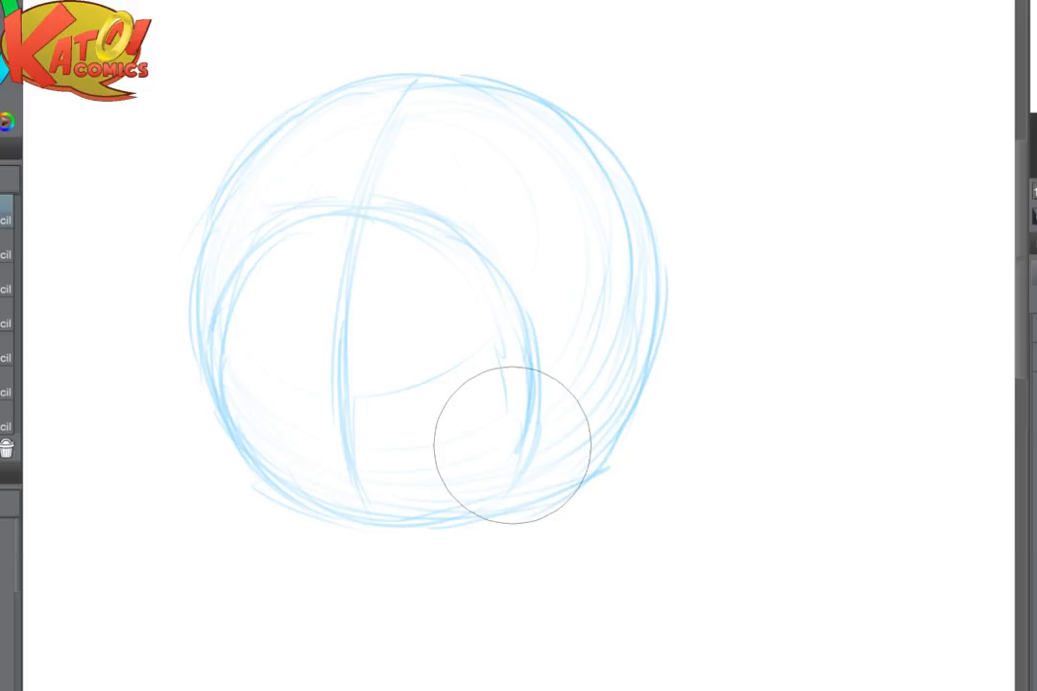
pyautogui.moveTo(338, 482)
pyautogui.mouseDown()
pyautogui.moveTo(346, 482)
pyautogui.moveTo(364, 490)
pyautogui.moveTo(350, 500)
pyautogui.moveTo(369, 497)
pyautogui.moveTo(346, 501)
pyautogui.moveTo(375, 504)
pyautogui.moveTo(340, 518)
pyautogui.mouseUp()
pyautogui.press('e')
pyautogui.press('p')
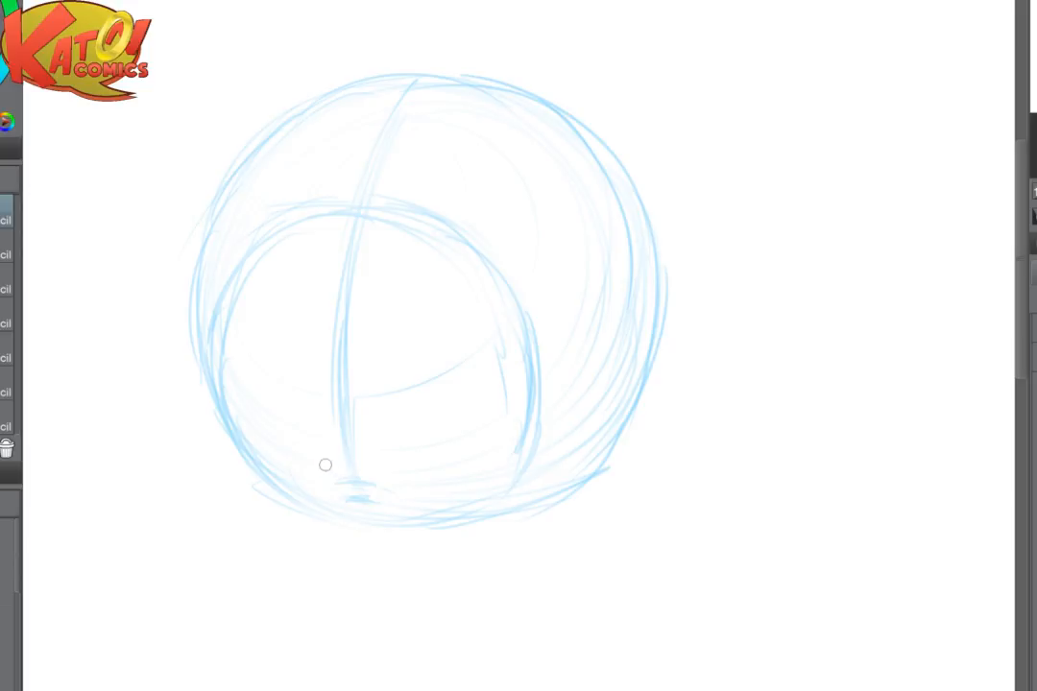
# - Draw shallow curved guide strokes across the lower part of the centre guide for the eye line and nose bridge
pyautogui.moveTo(326, 466); pyautogui.dragTo(376, 470)
pyautogui.moveTo(293, 435); pyautogui.dragTo(375, 444)
pyautogui.moveTo(263, 425); pyautogui.dragTo(404, 442)
pyautogui.moveTo(293, 416); pyautogui.dragTo(359, 439)
pyautogui.moveTo(276, 411); pyautogui.dragTo(396, 441)
# - Darken the head's lower left contour where the face arch meets the circle
pyautogui.moveTo(220, 301); pyautogui.dragTo(225, 411)
pyautogui.moveTo(211, 328); pyautogui.dragTo(236, 446)
pyautogui.moveTo(206, 364)
pyautogui.mouseDown()
pyautogui.moveTo(275, 484)
pyautogui.moveTo(303, 500)
pyautogui.mouseUp()
pyautogui.moveTo(233, 437); pyautogui.dragTo(338, 523)
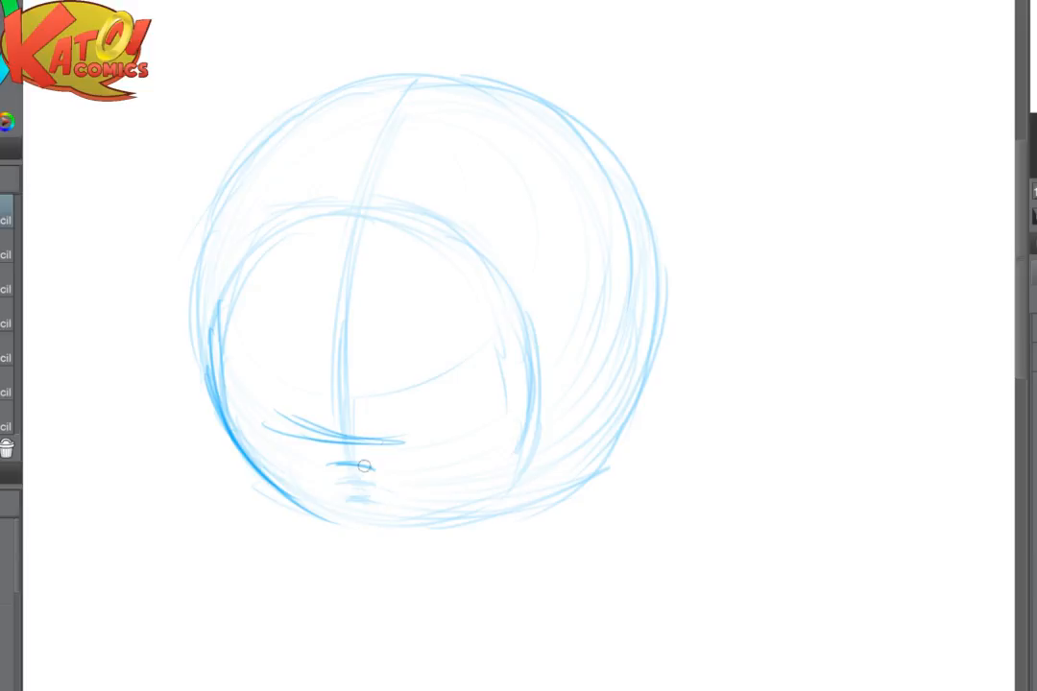
# - Sketch the muzzle's wavy upper edge from cheek to cheek over the nose bridge, with a small triangular nose beneath
pyautogui.moveTo(331, 464); pyautogui.dragTo(389, 475)
pyautogui.moveTo(565, 438)
pyautogui.mouseDown()
pyautogui.moveTo(534, 425)
pyautogui.moveTo(478, 458)
pyautogui.moveTo(392, 479)
pyautogui.moveTo(288, 477)
pyautogui.mouseUp()
pyautogui.moveTo(224, 428); pyautogui.dragTo(265, 447)
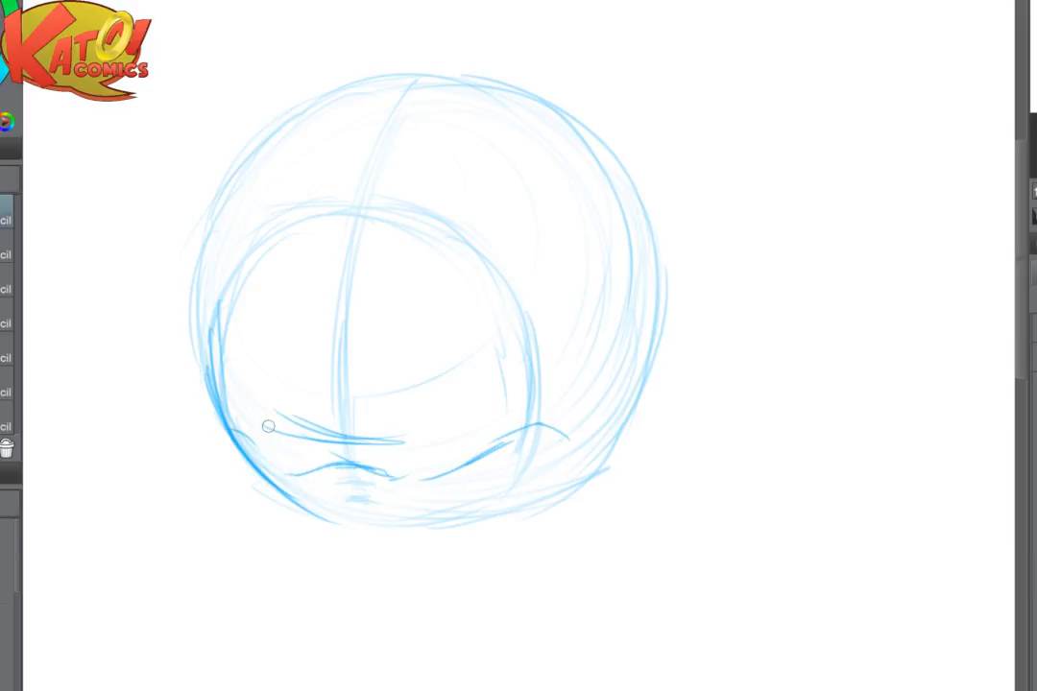
pyautogui.press('e')
pyautogui.moveTo(276, 504); pyautogui.dragTo(240, 488)
pyautogui.press('p')
pyautogui.moveTo(224, 429)
pyautogui.mouseDown()
pyautogui.moveTo(288, 479)
pyautogui.moveTo(349, 471)
pyautogui.moveTo(299, 475)
pyautogui.moveTo(318, 472)
pyautogui.moveTo(360, 491)
pyautogui.moveTo(326, 493)
pyautogui.moveTo(361, 504)
pyautogui.moveTo(339, 496)
pyautogui.moveTo(334, 507)
pyautogui.moveTo(353, 515)
pyautogui.moveTo(249, 482)
pyautogui.moveTo(263, 495)
pyautogui.moveTo(246, 467)
pyautogui.moveTo(354, 535)
pyautogui.mouseUp()
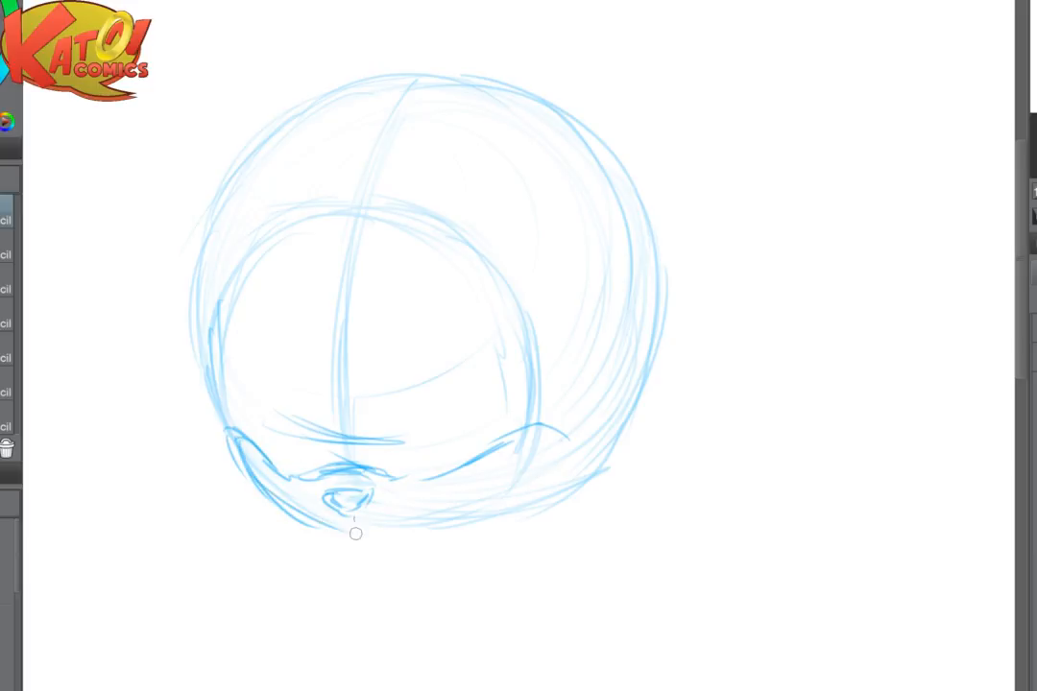
# - Close the muzzle with a rounded right cheek and a curved lower edge, and darken the head's left contour
pyautogui.moveTo(526, 428)
pyautogui.mouseDown()
pyautogui.moveTo(564, 472)
pyautogui.moveTo(535, 511)
pyautogui.mouseUp()
pyautogui.moveTo(566, 459); pyautogui.dragTo(489, 526)
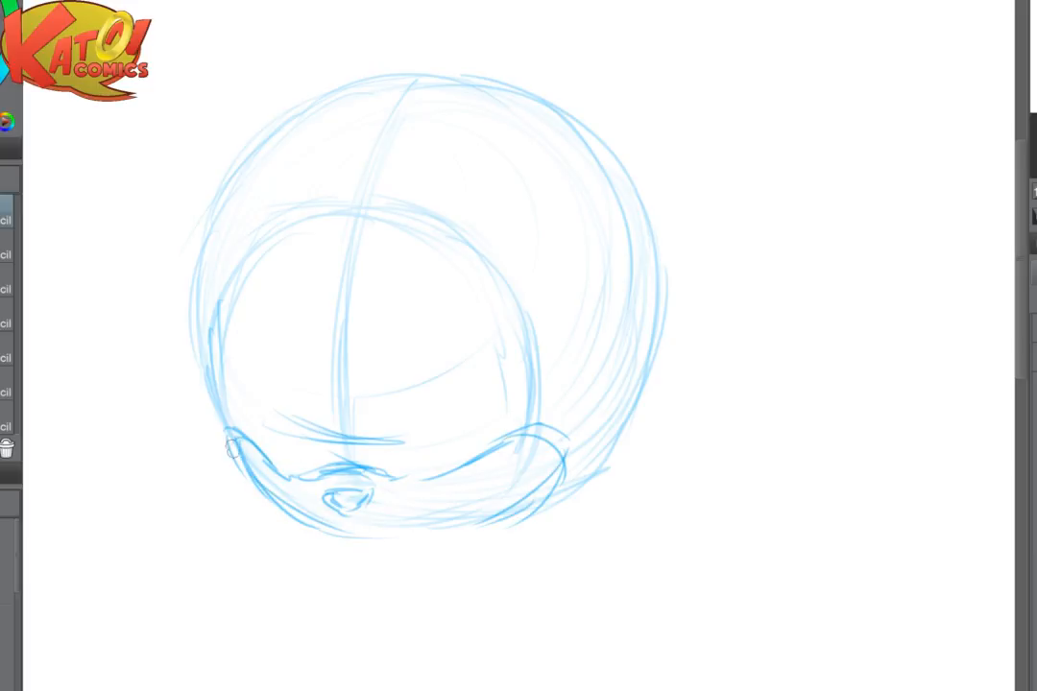
pyautogui.moveTo(231, 447); pyautogui.dragTo(351, 536)
pyautogui.moveTo(270, 504)
pyautogui.mouseDown()
pyautogui.moveTo(321, 531)
pyautogui.moveTo(540, 492)
pyautogui.moveTo(480, 531)
pyautogui.mouseUp()
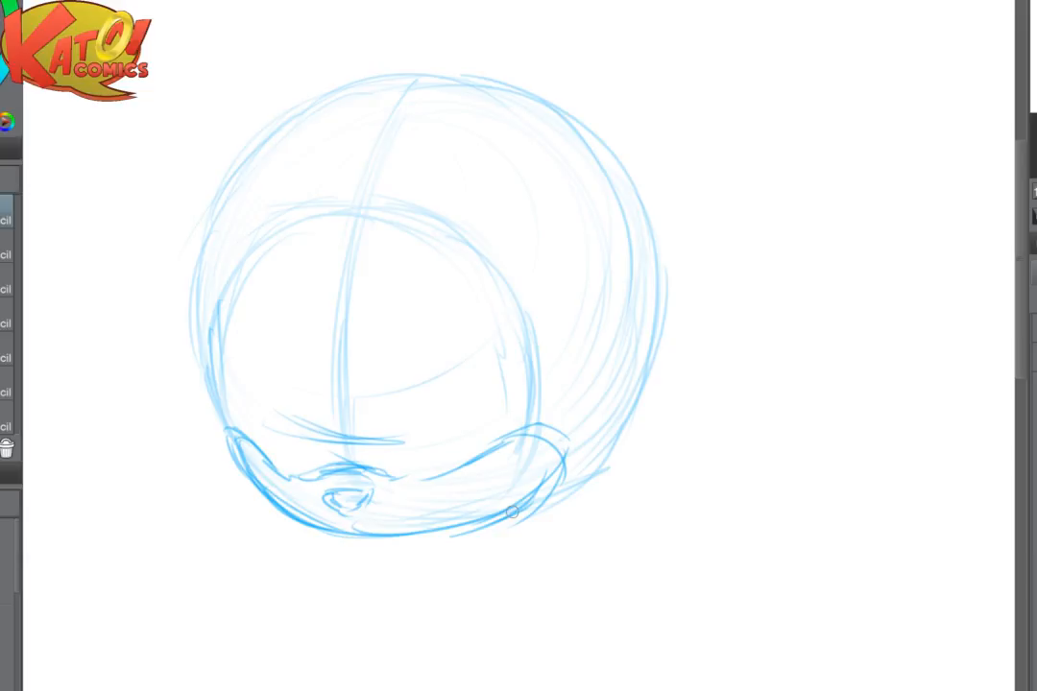
pyautogui.moveTo(227, 187)
pyautogui.mouseDown()
pyautogui.moveTo(208, 255)
pyautogui.moveTo(210, 339)
pyautogui.moveTo(198, 357)
pyautogui.moveTo(244, 477)
pyautogui.mouseUp()
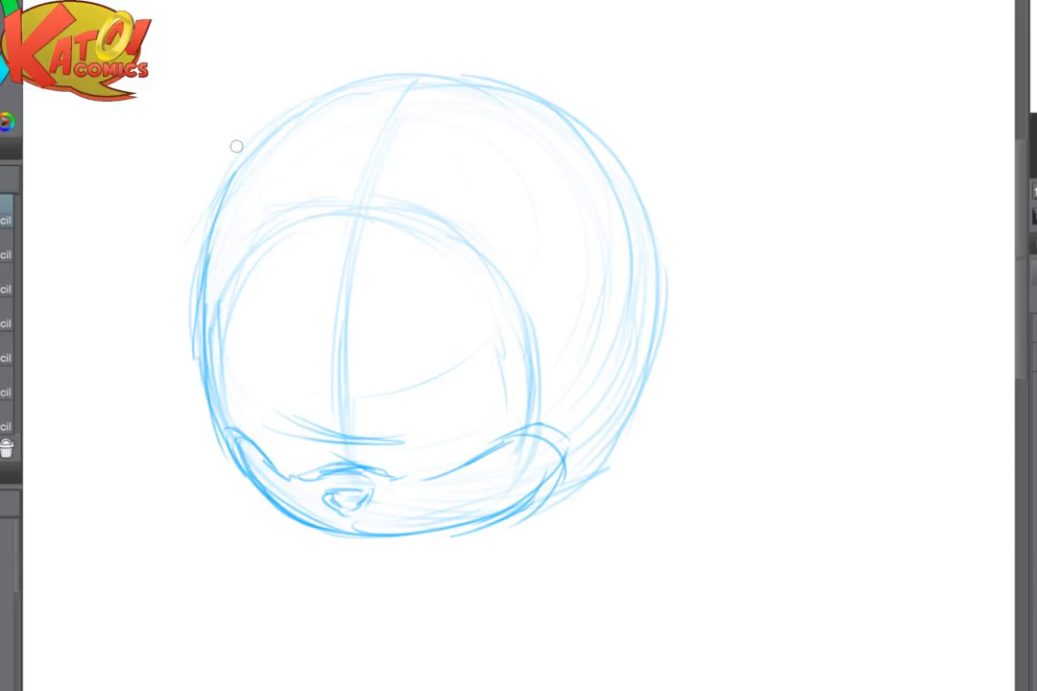
# - Fade the muzzle lines, then redraw its upper edge slightly lower and place the triangular nose on the bottom rim
pyautogui.press('e')
pyautogui.moveTo(255, 394)
pyautogui.mouseDown()
pyautogui.moveTo(317, 477)
pyautogui.moveTo(521, 520)
pyautogui.moveTo(545, 470)
pyautogui.mouseUp()
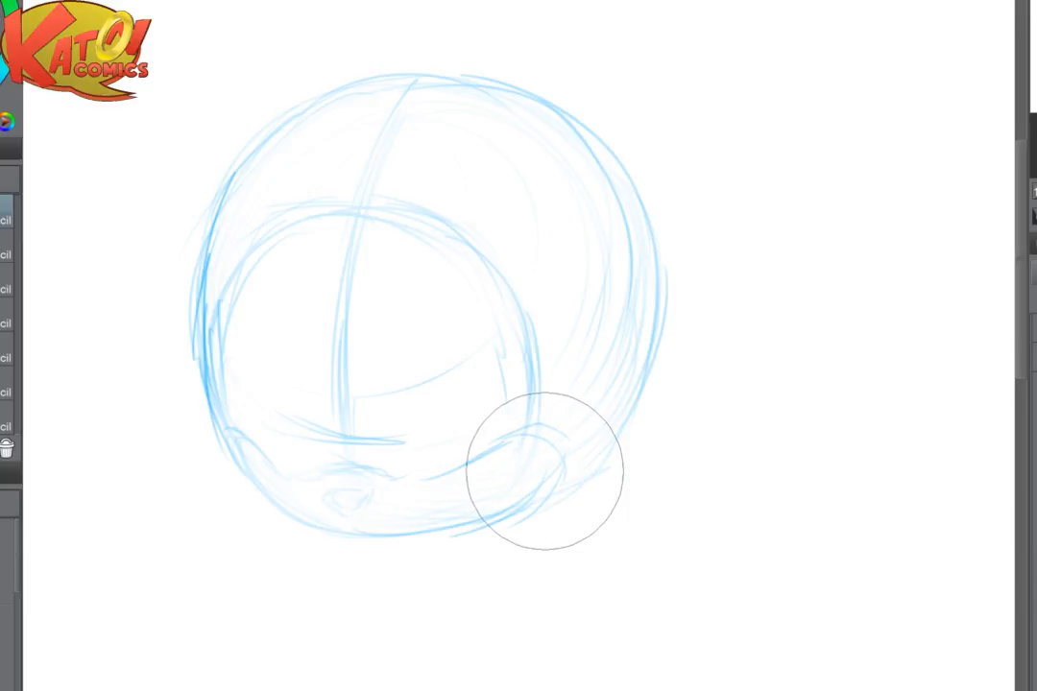
pyautogui.press('p')
pyautogui.moveTo(322, 483)
pyautogui.mouseDown()
pyautogui.moveTo(424, 487)
pyautogui.moveTo(507, 445)
pyautogui.moveTo(549, 465)
pyautogui.mouseUp()
pyautogui.moveTo(465, 468)
pyautogui.mouseDown()
pyautogui.moveTo(421, 492)
pyautogui.moveTo(324, 487)
pyautogui.mouseUp()
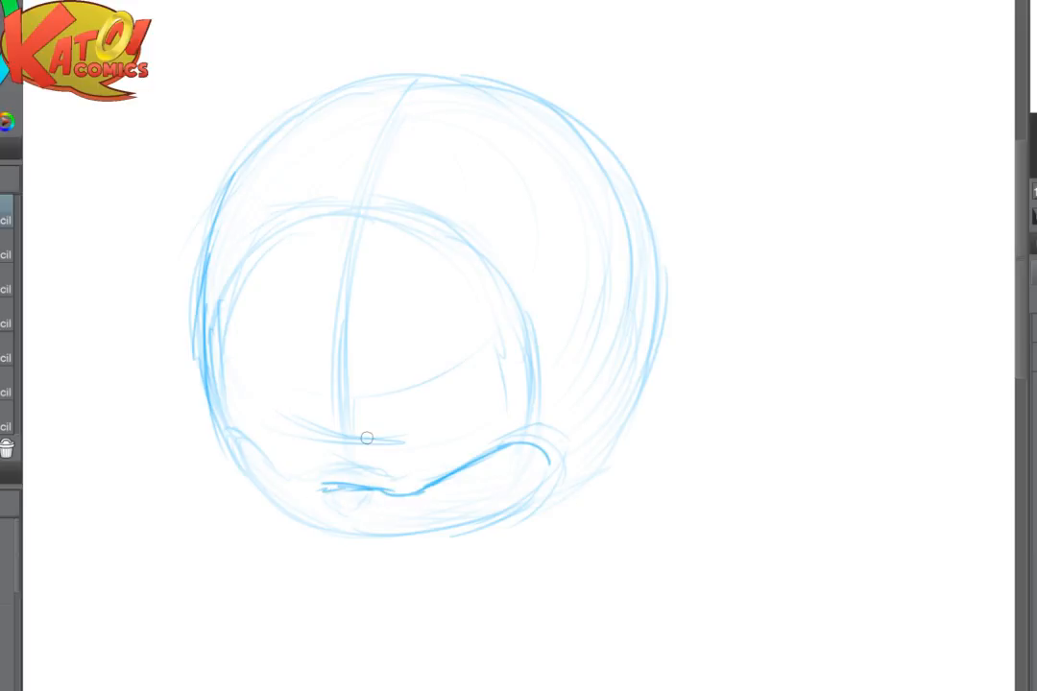
pyautogui.moveTo(224, 431)
pyautogui.mouseDown()
pyautogui.moveTo(300, 486)
pyautogui.moveTo(335, 483)
pyautogui.moveTo(317, 489)
pyautogui.moveTo(279, 467)
pyautogui.moveTo(236, 434)
pyautogui.mouseUp()
pyautogui.moveTo(329, 510)
pyautogui.mouseDown()
pyautogui.moveTo(352, 509)
pyautogui.moveTo(359, 523)
pyautogui.moveTo(328, 525)
pyautogui.moveTo(343, 534)
pyautogui.moveTo(359, 517)
pyautogui.moveTo(336, 538)
pyautogui.moveTo(371, 526)
pyautogui.mouseUp()
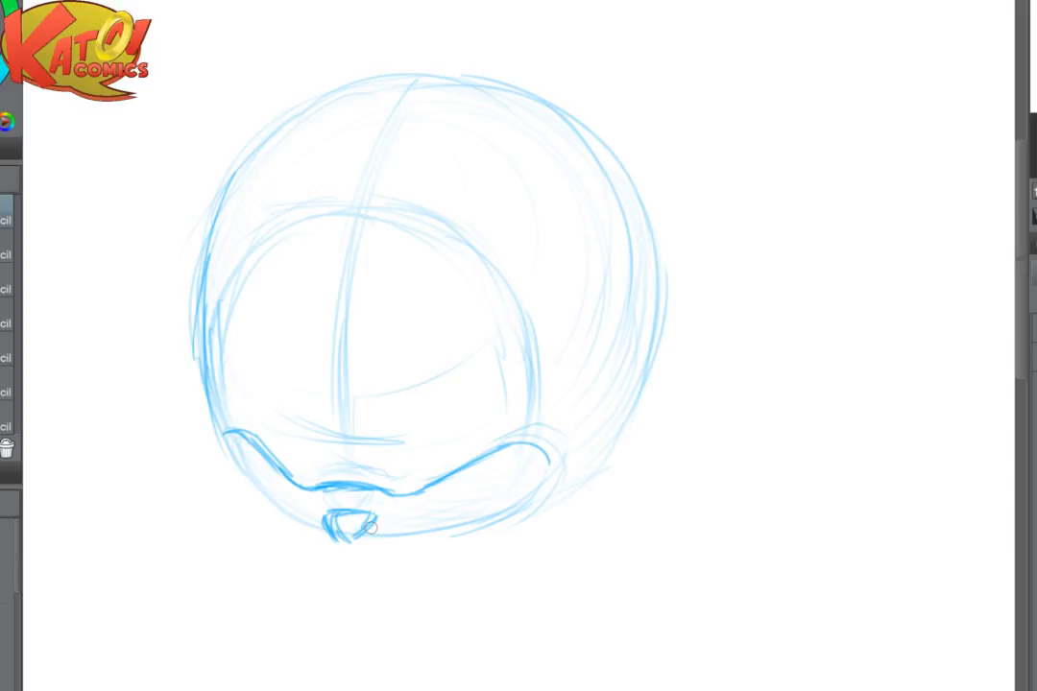
# - Sketch small angled eye lines on both sides of the centre guide and fade them with the soft eraser
pyautogui.moveTo(314, 447); pyautogui.dragTo(345, 485)
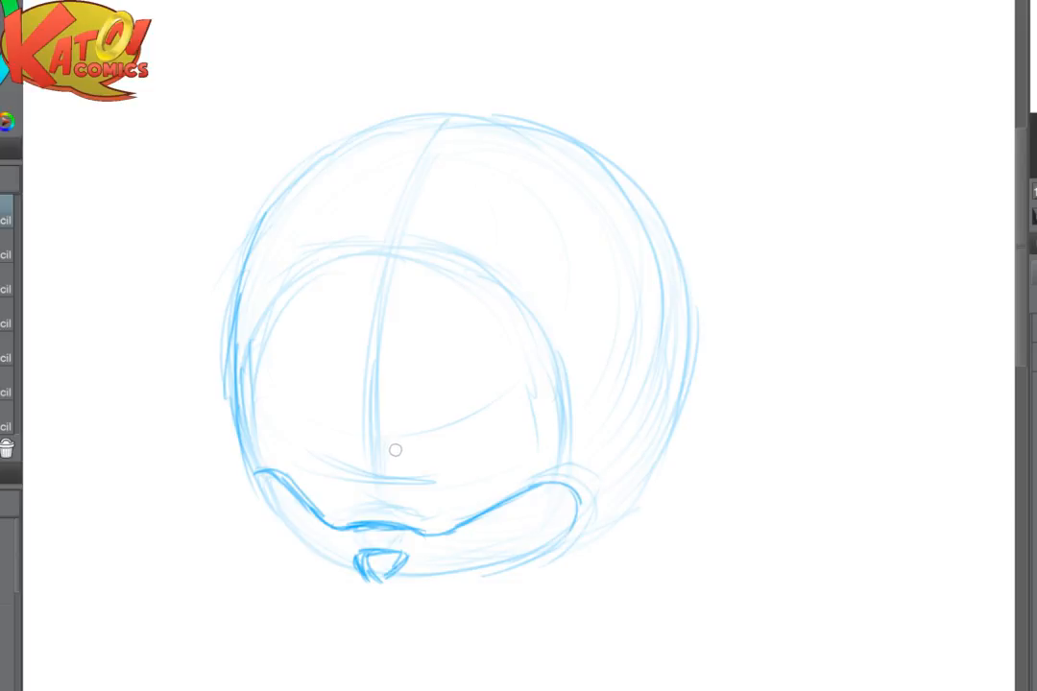
pyautogui.moveTo(404, 449); pyautogui.dragTo(492, 432)
pyautogui.moveTo(351, 429)
pyautogui.mouseDown()
pyautogui.moveTo(347, 444)
pyautogui.moveTo(355, 420)
pyautogui.moveTo(347, 442)
pyautogui.mouseUp()
pyautogui.moveTo(351, 438); pyautogui.dragTo(332, 443)
pyautogui.scroll(-5, 427, 387)
pyautogui.moveTo(427, 388)
pyautogui.mouseDown()
pyautogui.moveTo(586, 343)
pyautogui.moveTo(735, 322)
pyautogui.moveTo(452, 369)
pyautogui.mouseUp()
pyautogui.scroll(5, 730, 322)
pyautogui.scroll(3, 451, 369)
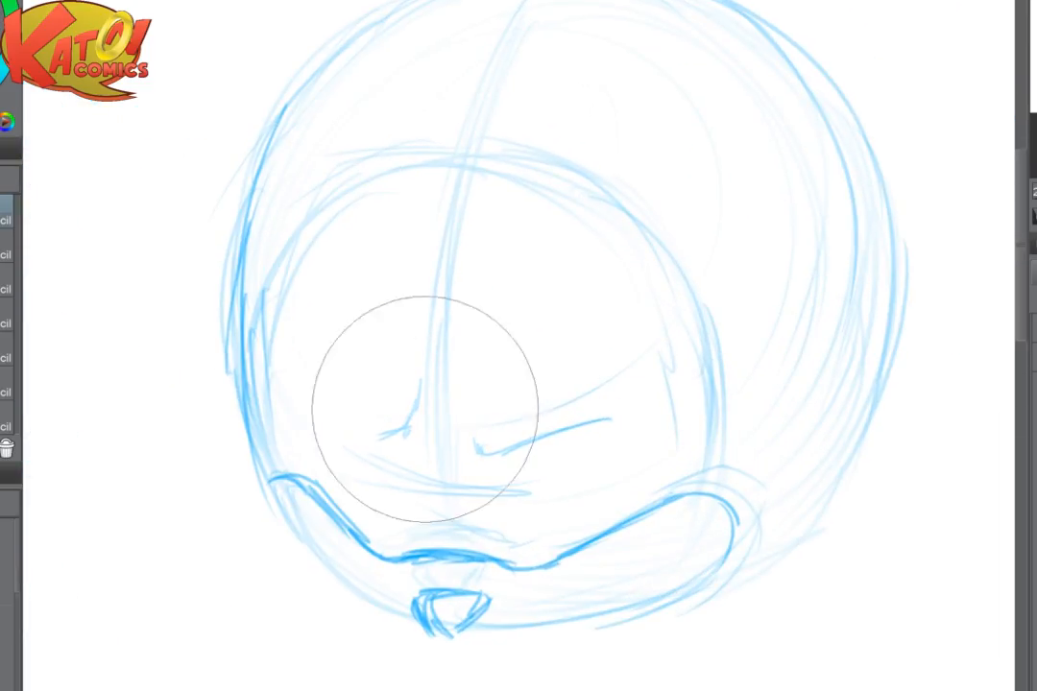
pyautogui.moveTo(426, 410); pyautogui.dragTo(700, 329)
# - Outline two tall rounded eyes resting on the muzzle, with arched brow lines above and a narrow pupil in the right eye
pyautogui.moveTo(483, 543)
pyautogui.mouseDown()
pyautogui.moveTo(510, 420)
pyautogui.moveTo(546, 387)
pyautogui.mouseUp()
pyautogui.moveTo(456, 321)
pyautogui.mouseDown()
pyautogui.moveTo(490, 324)
pyautogui.moveTo(469, 323)
pyautogui.moveTo(504, 323)
pyautogui.moveTo(566, 348)
pyautogui.mouseUp()
pyautogui.moveTo(393, 422); pyautogui.dragTo(408, 542)
pyautogui.moveTo(302, 461); pyautogui.dragTo(394, 433)
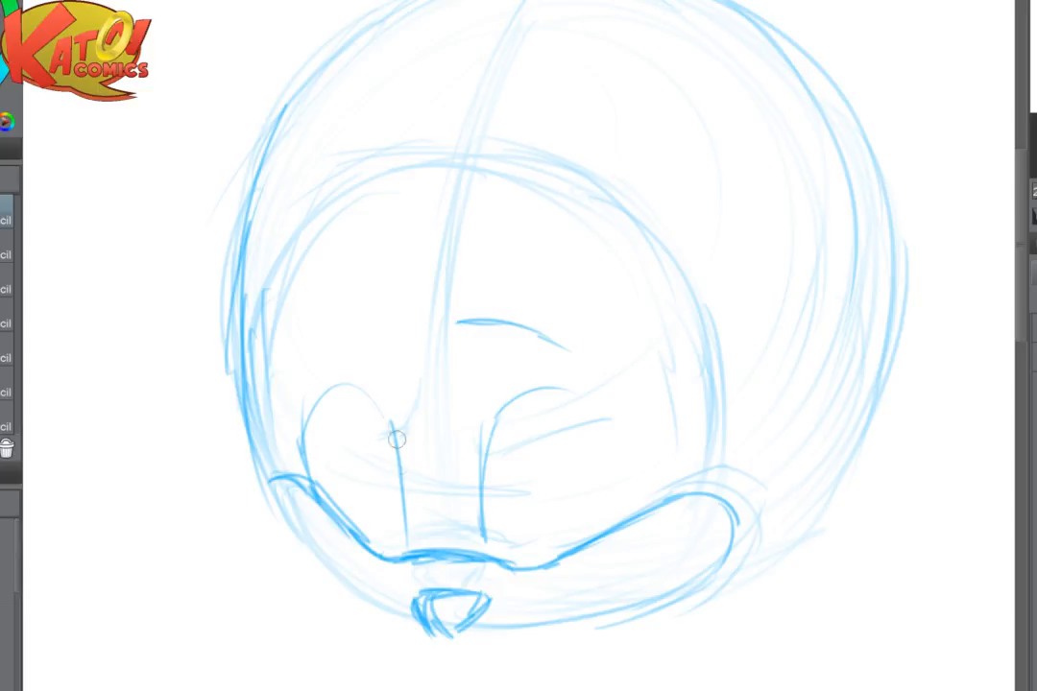
pyautogui.moveTo(400, 320); pyautogui.dragTo(293, 413)
pyautogui.moveTo(504, 408)
pyautogui.mouseDown()
pyautogui.moveTo(558, 371)
pyautogui.moveTo(609, 422)
pyautogui.moveTo(611, 501)
pyautogui.mouseUp()
pyautogui.moveTo(540, 493)
pyautogui.mouseDown()
pyautogui.moveTo(533, 533)
pyautogui.moveTo(545, 491)
pyautogui.mouseUp()
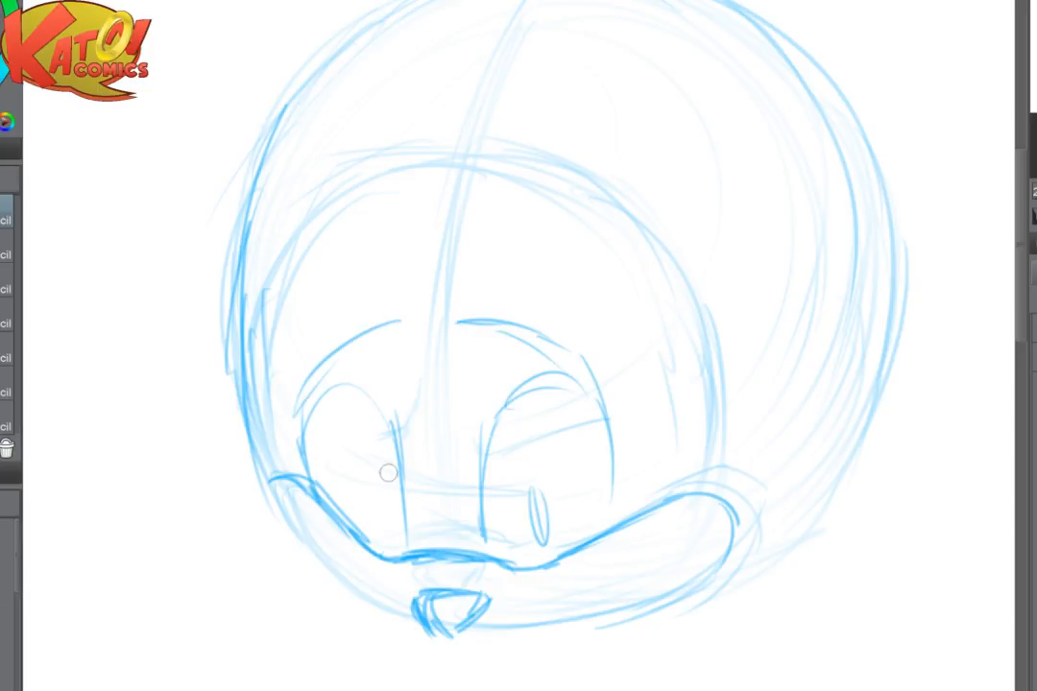
# - Add a narrow oval pupil to the left eye and thicken the outlines of both pupils
pyautogui.moveTo(373, 490)
pyautogui.mouseDown()
pyautogui.moveTo(382, 541)
pyautogui.moveTo(386, 482)
pyautogui.mouseUp()
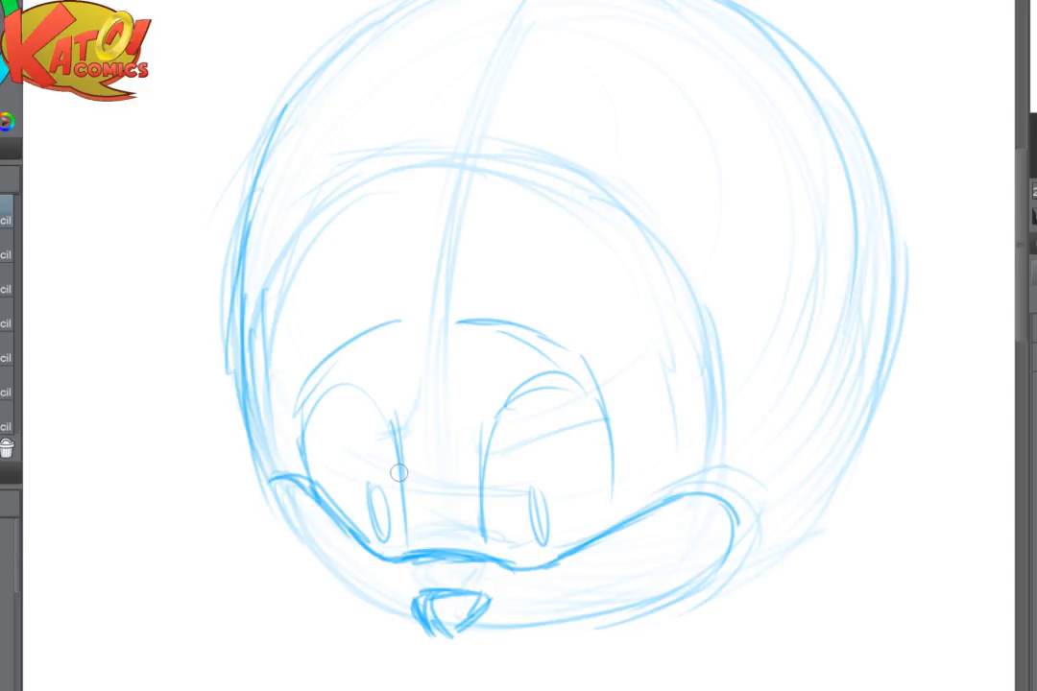
pyautogui.moveTo(370, 491); pyautogui.dragTo(384, 539)
pyautogui.moveTo(384, 538); pyautogui.dragTo(381, 483)
pyautogui.moveTo(521, 478); pyautogui.dragTo(536, 544)
pyautogui.moveTo(525, 482)
pyautogui.mouseDown()
pyautogui.moveTo(546, 506)
pyautogui.moveTo(547, 540)
pyautogui.mouseUp()
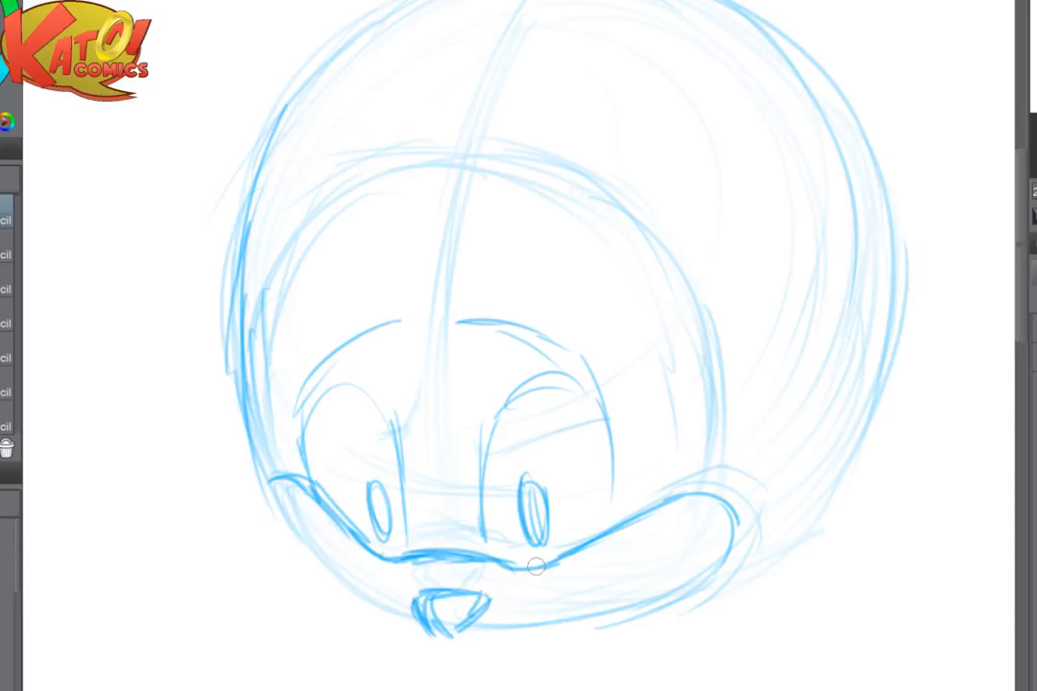
# - Reinforce the rounded tops of both eyes and the right eye's outer edge down to the muzzle
pyautogui.moveTo(320, 376)
pyautogui.mouseDown()
pyautogui.moveTo(382, 403)
pyautogui.moveTo(398, 436)
pyautogui.mouseUp()
pyautogui.moveTo(491, 415)
pyautogui.mouseDown()
pyautogui.moveTo(607, 411)
pyautogui.moveTo(615, 478)
pyautogui.mouseUp()
pyautogui.moveTo(601, 380)
pyautogui.mouseDown()
pyautogui.moveTo(615, 428)
pyautogui.moveTo(614, 495)
pyautogui.mouseUp()
pyautogui.moveTo(629, 474); pyautogui.dragTo(608, 525)
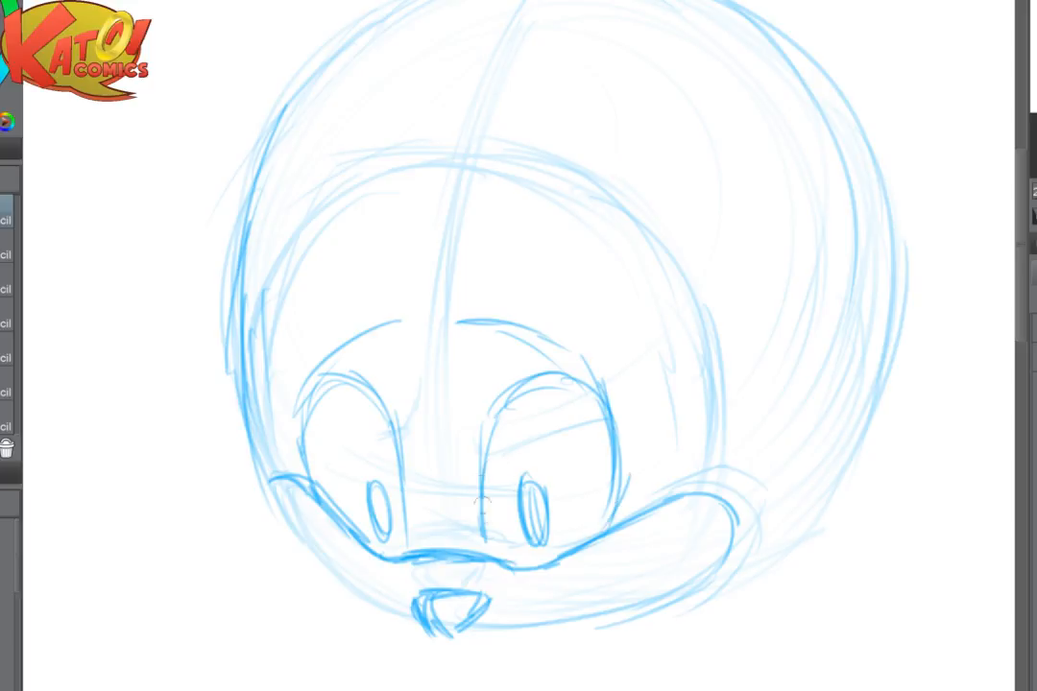
# - Fade the nose and lower muzzle lines, then redraw the left cheek and the nose bridge
pyautogui.moveTo(543, 508); pyautogui.dragTo(420, 514)
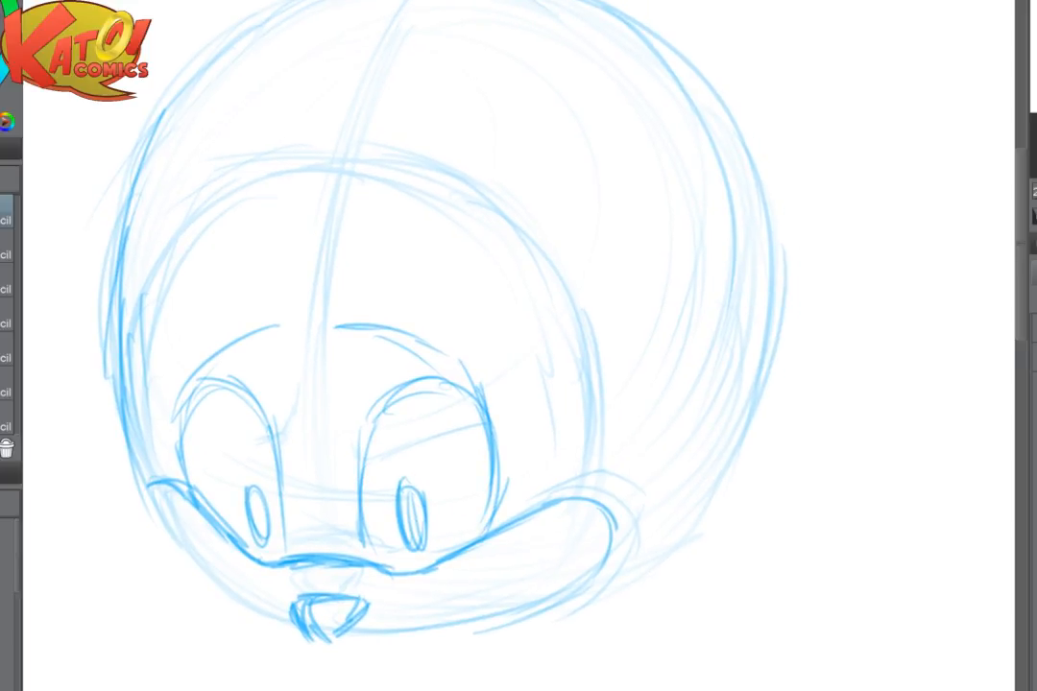
pyautogui.moveTo(370, 654)
pyautogui.mouseDown()
pyautogui.moveTo(382, 687)
pyautogui.moveTo(318, 678)
pyautogui.mouseUp()
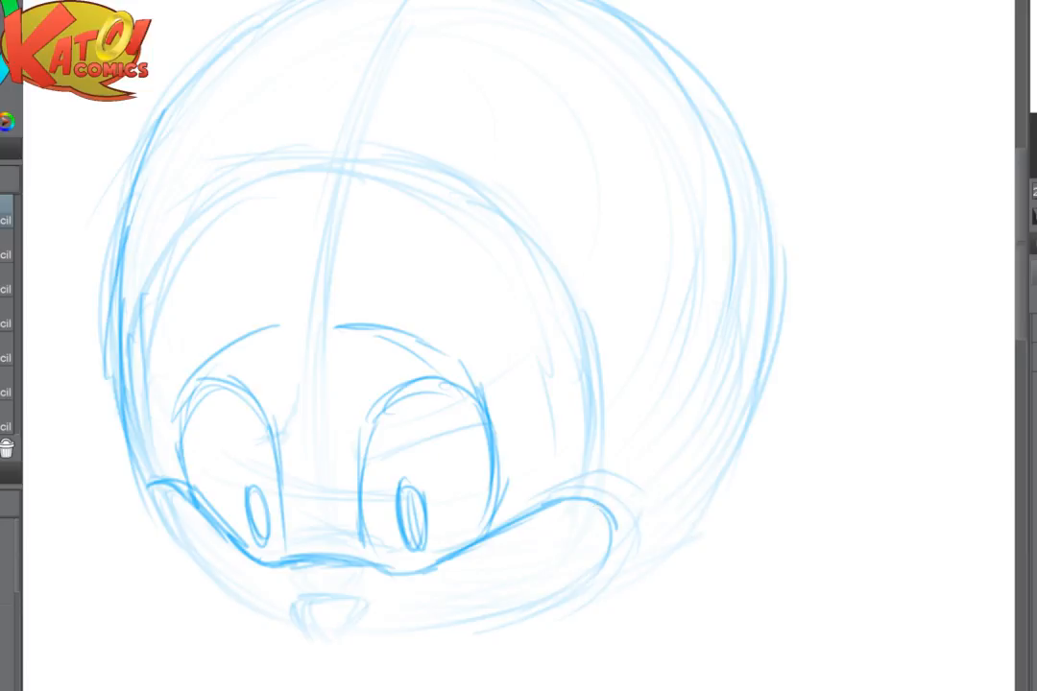
pyautogui.moveTo(448, 386); pyautogui.dragTo(576, 341)
pyautogui.moveTo(293, 448)
pyautogui.mouseDown()
pyautogui.moveTo(356, 552)
pyautogui.moveTo(393, 561)
pyautogui.mouseUp()
pyautogui.moveTo(603, 504)
pyautogui.mouseDown()
pyautogui.moveTo(673, 470)
pyautogui.moveTo(745, 517)
pyautogui.moveTo(722, 542)
pyautogui.moveTo(729, 488)
pyautogui.moveTo(654, 522)
pyautogui.mouseUp()
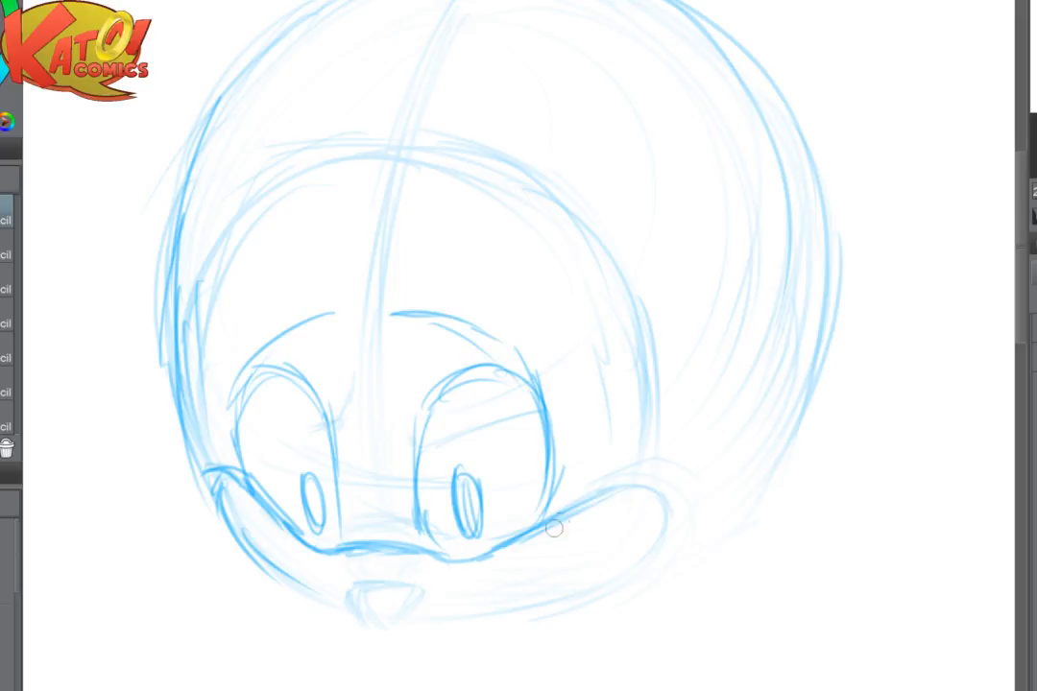
# - Sketch a shorter right cheek corner, then fade the right cheek's upper edge with the soft eraser
pyautogui.moveTo(562, 513)
pyautogui.mouseDown()
pyautogui.moveTo(632, 506)
pyautogui.moveTo(611, 486)
pyautogui.mouseUp()
pyautogui.press('e')
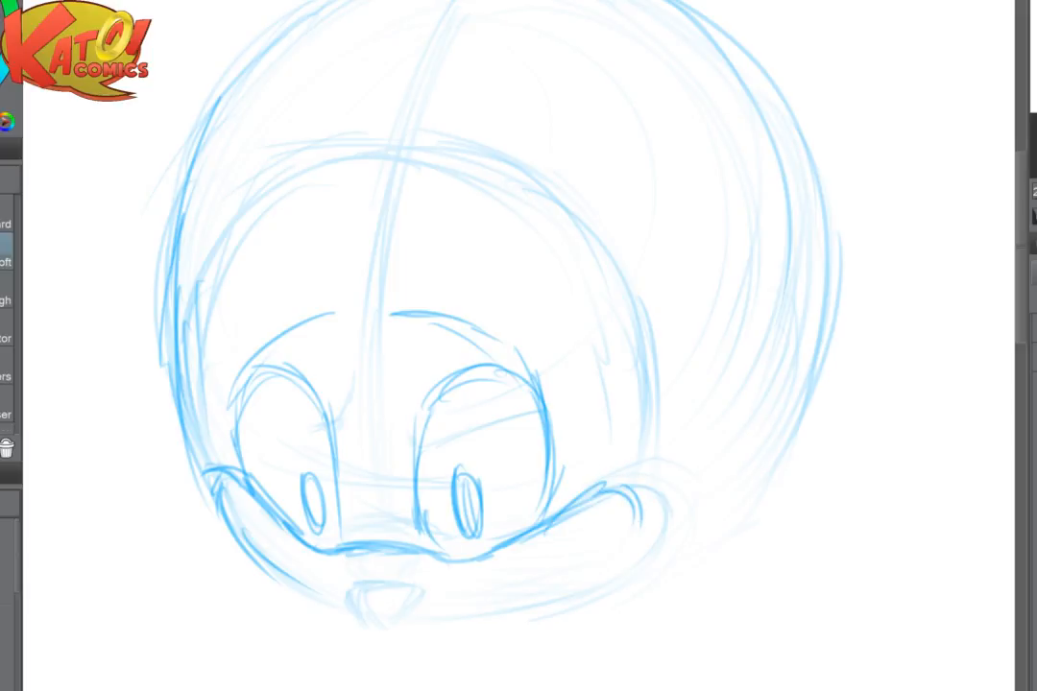
pyautogui.moveTo(602, 516)
pyautogui.mouseDown()
pyautogui.moveTo(641, 481)
pyautogui.moveTo(558, 490)
pyautogui.mouseUp()
pyautogui.press('p')
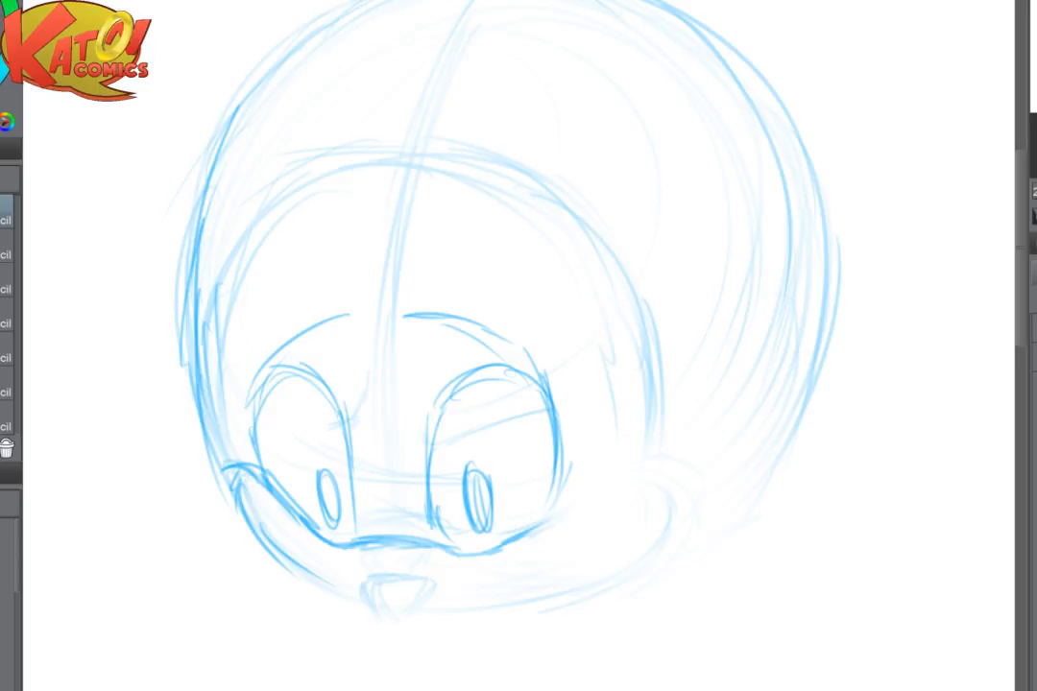
# - Flip the canvas horizontally to check the face, strengthen the larger eye's outer edge and brow, and flip it back
pyautogui.press('h')
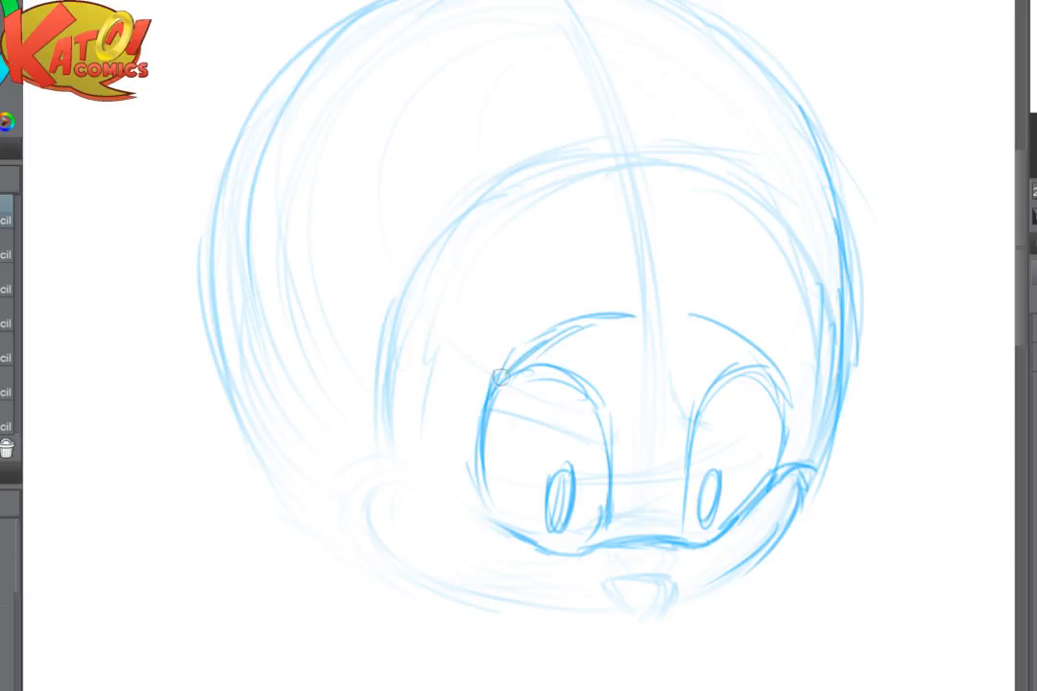
pyautogui.scroll(2, 708, 494)
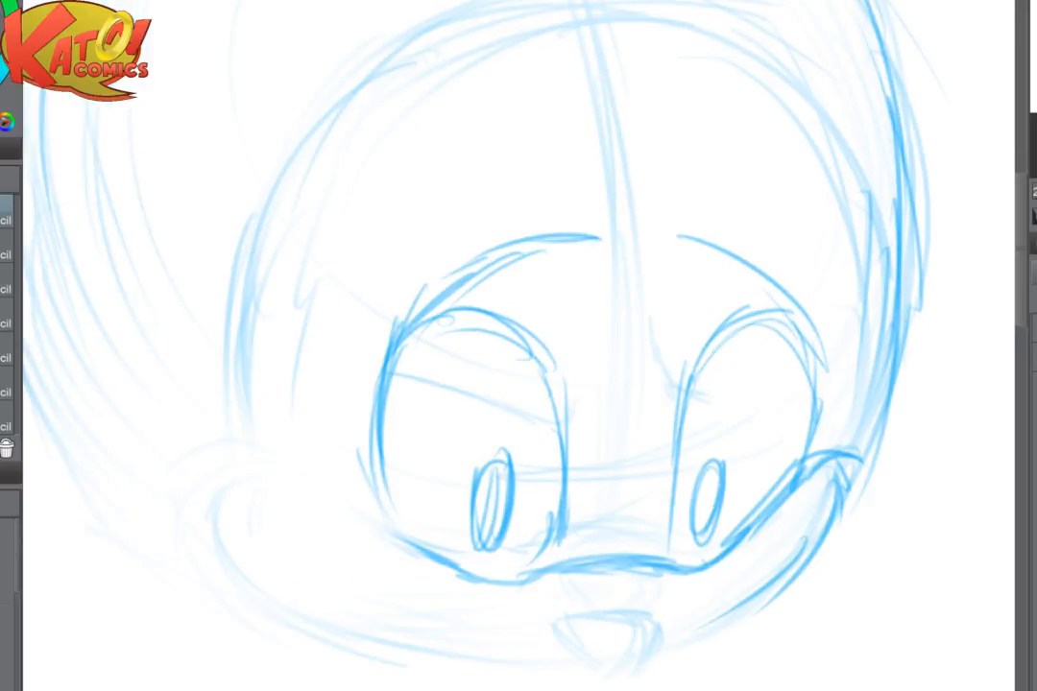
pyautogui.moveTo(709, 495); pyautogui.dragTo(702, 345)
pyautogui.press('h')
pyautogui.moveTo(354, 383); pyautogui.dragTo(264, 480)
pyautogui.moveTo(302, 568)
pyautogui.mouseDown()
pyautogui.moveTo(363, 566)
pyautogui.moveTo(319, 569)
pyautogui.mouseUp()
# - Fade the left cheek's lower contour and redraw the cheek as a tighter curve
pyautogui.press('e')
pyautogui.moveTo(415, 535); pyautogui.dragTo(473, 552)
pyautogui.moveTo(192, 442)
pyautogui.mouseDown()
pyautogui.moveTo(218, 548)
pyautogui.moveTo(155, 413)
pyautogui.moveTo(218, 445)
pyautogui.moveTo(180, 509)
pyautogui.mouseUp()
pyautogui.press('p')
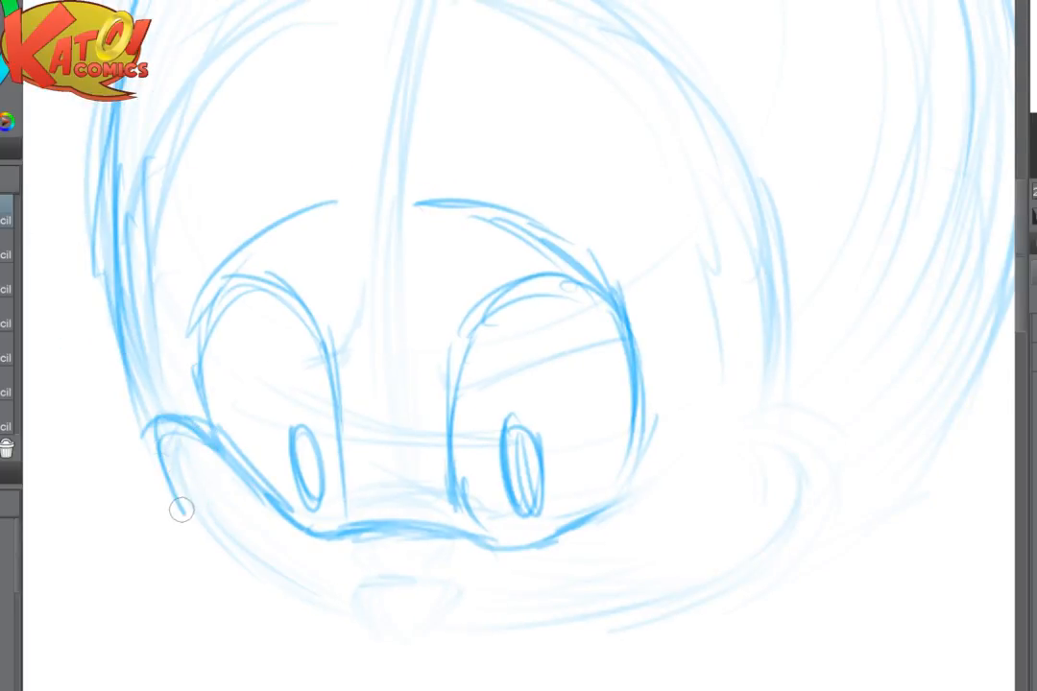
pyautogui.moveTo(157, 443); pyautogui.dragTo(221, 542)
# - Redraw the right side of the muzzle, rising from under the eye to a cheek corner and curving down to the jaw
pyautogui.moveTo(586, 524); pyautogui.dragTo(625, 516)
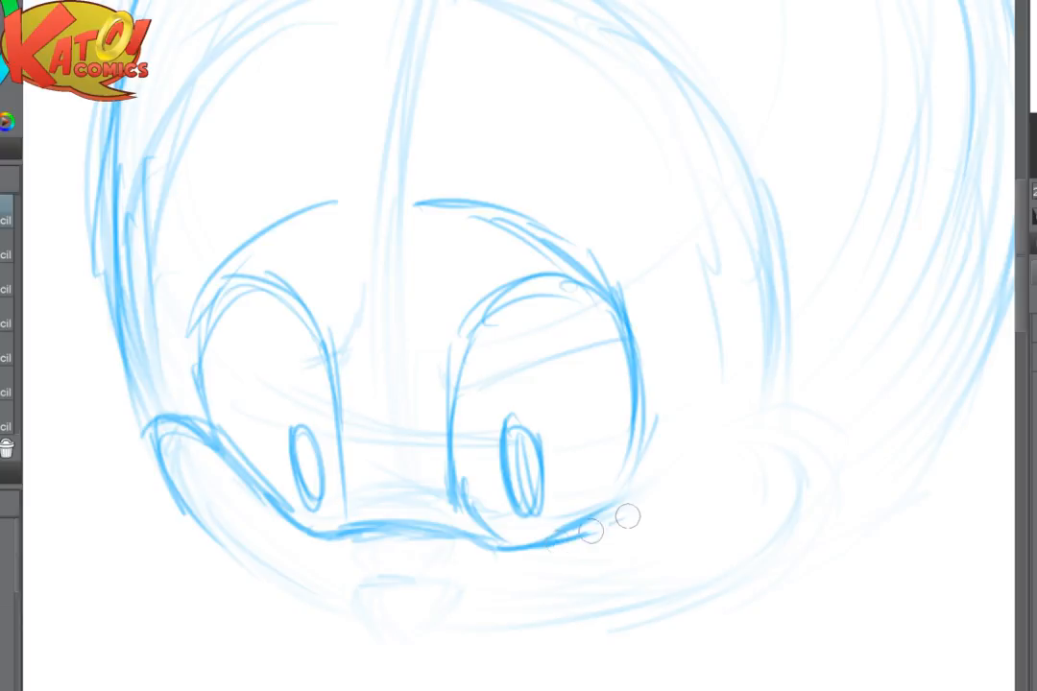
pyautogui.moveTo(557, 534)
pyautogui.mouseDown()
pyautogui.moveTo(630, 513)
pyautogui.moveTo(676, 462)
pyautogui.moveTo(720, 437)
pyautogui.mouseUp()
pyautogui.moveTo(673, 464)
pyautogui.mouseDown()
pyautogui.moveTo(727, 435)
pyautogui.moveTo(782, 470)
pyautogui.mouseUp()
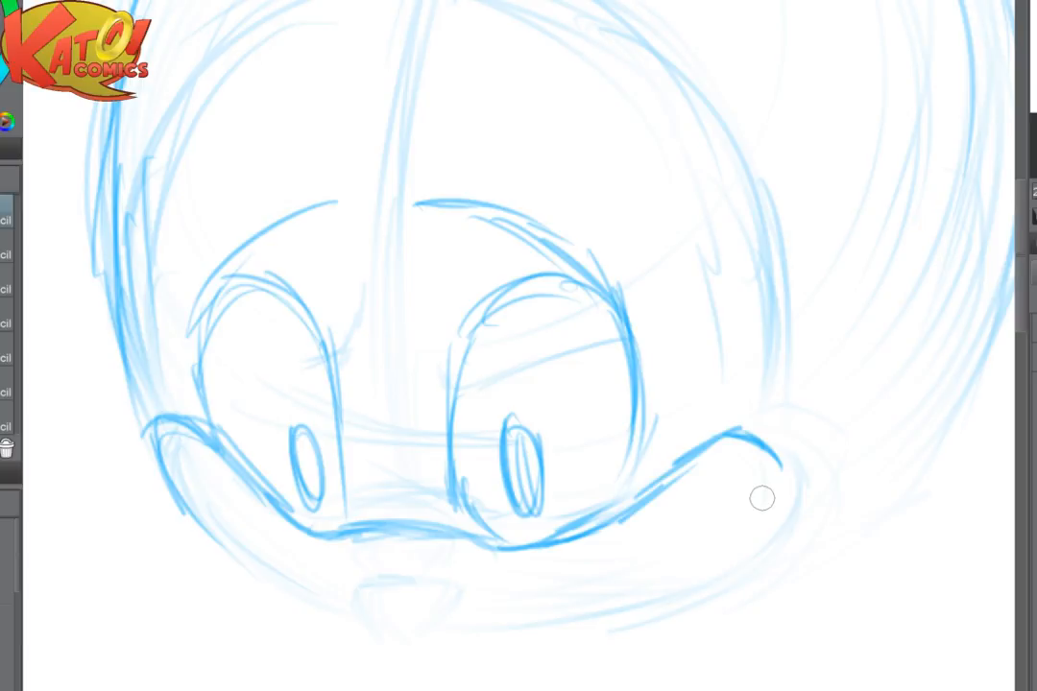
pyautogui.moveTo(782, 470)
pyautogui.mouseDown()
pyautogui.moveTo(764, 536)
pyautogui.moveTo(729, 557)
pyautogui.mouseUp()
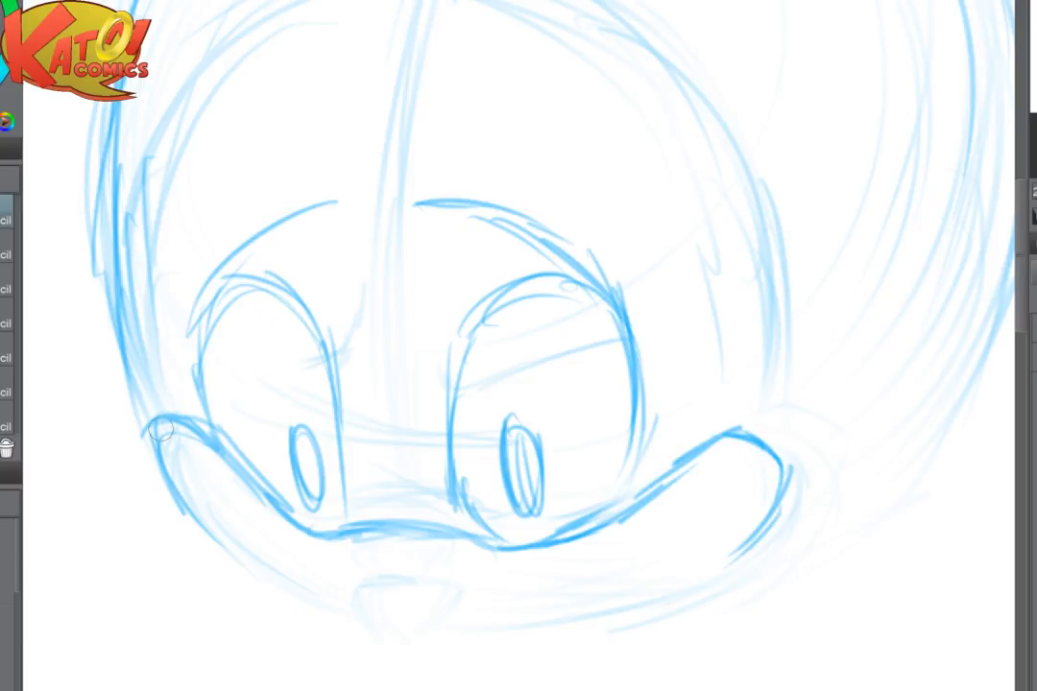
# - Fade the left cheek's outer edge and redraw its rounded corner as a short clean curve
pyautogui.moveTo(154, 476); pyautogui.dragTo(212, 532)
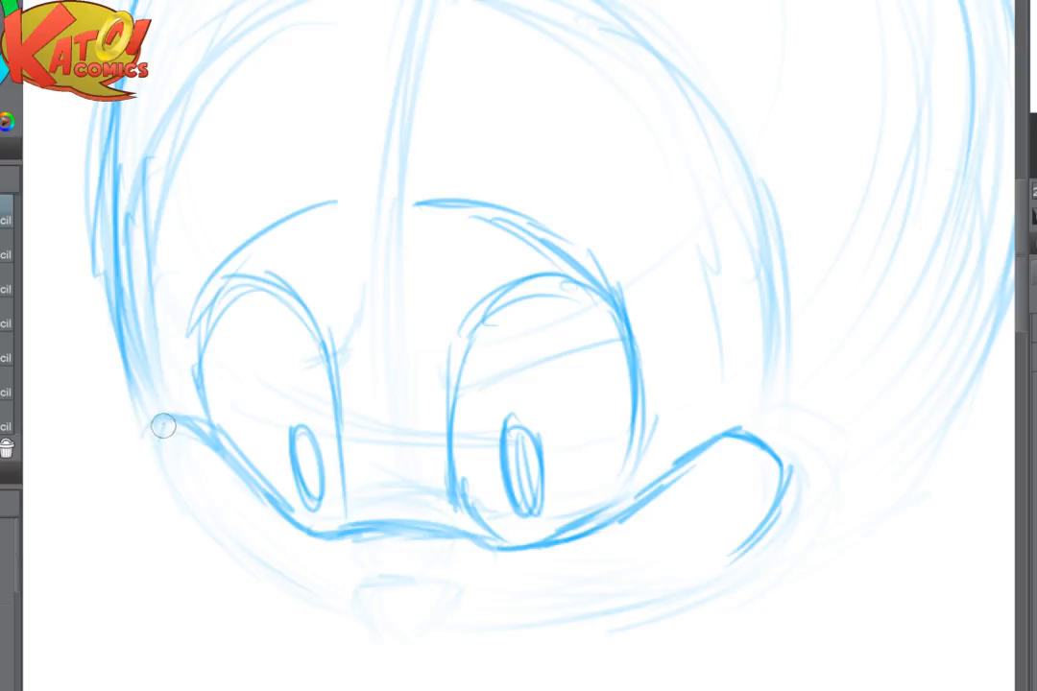
pyautogui.moveTo(164, 426)
pyautogui.mouseDown()
pyautogui.moveTo(165, 476)
pyautogui.moveTo(184, 505)
pyautogui.mouseUp()
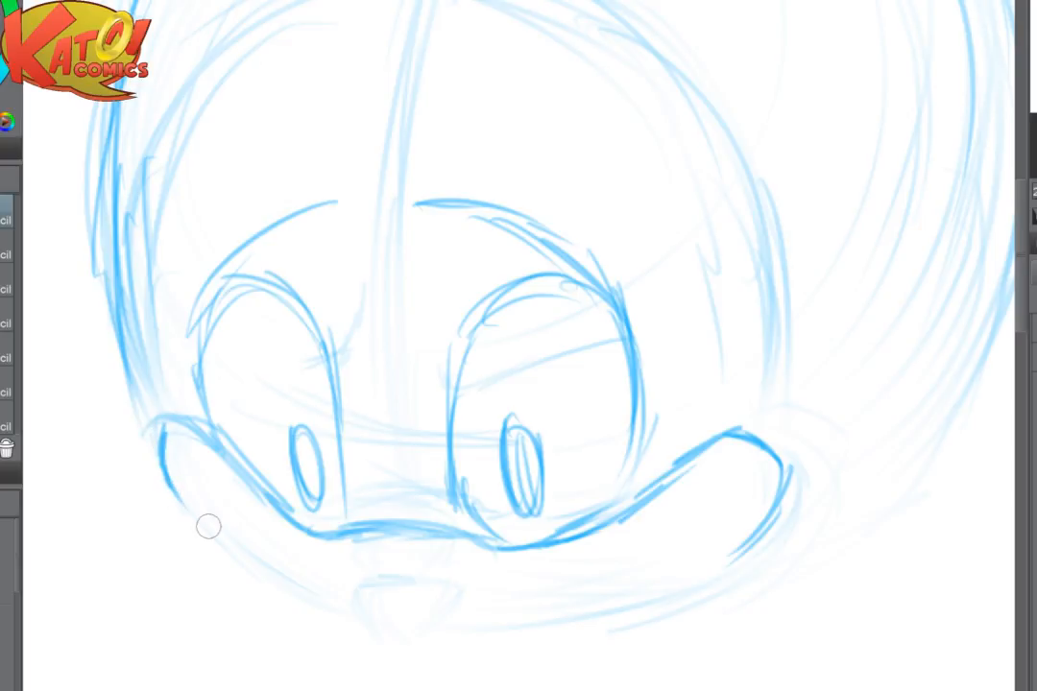
# - Redraw the right side of the head as one tighter curve from the crown down to the right cheek
pyautogui.scroll(-3, 750, 507)
pyautogui.moveTo(750, 507); pyautogui.dragTo(771, 588)
pyautogui.scroll(3, 770, 498)
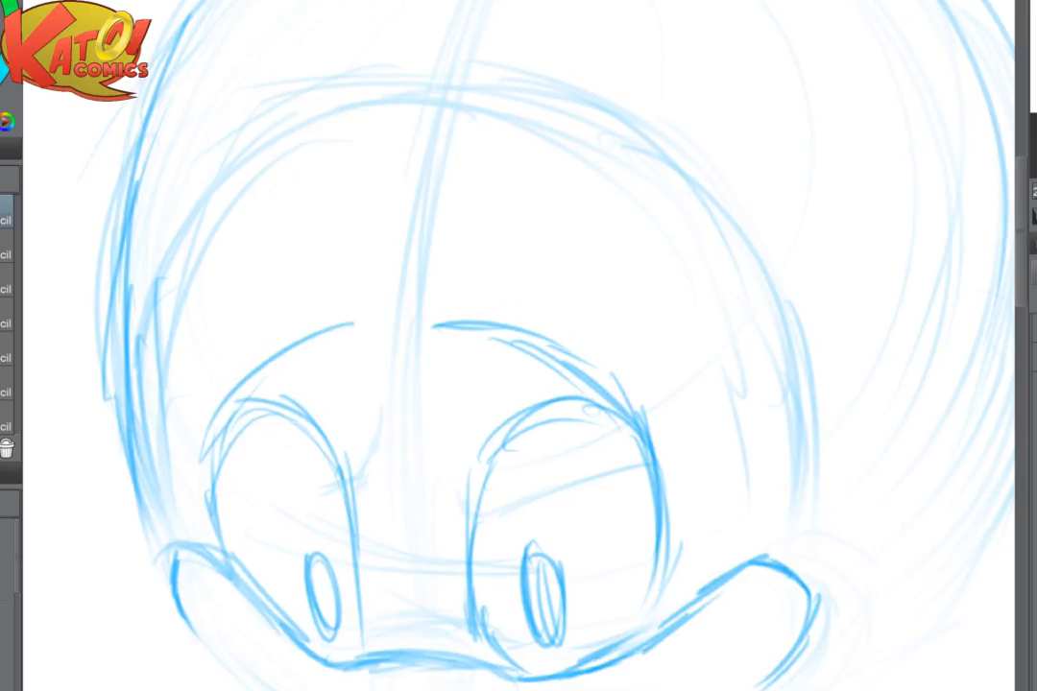
pyautogui.moveTo(770, 499); pyautogui.dragTo(688, 425)
pyautogui.scroll(-4, 461, 384)
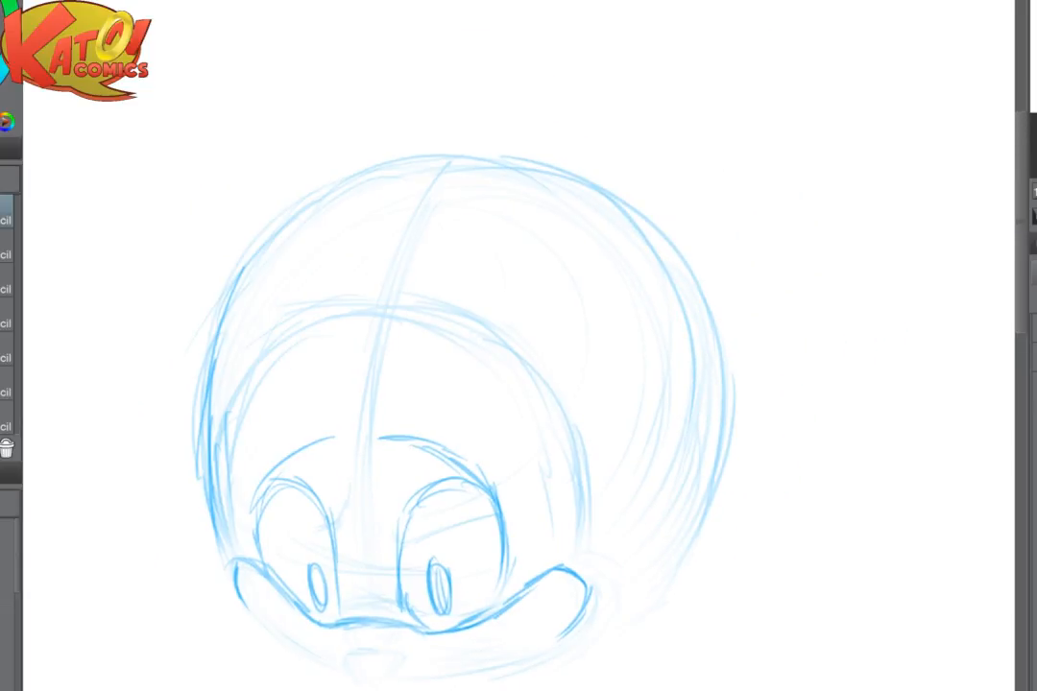
pyautogui.moveTo(605, 203)
pyautogui.mouseDown()
pyautogui.moveTo(676, 317)
pyautogui.moveTo(689, 459)
pyautogui.moveTo(605, 622)
pyautogui.moveTo(566, 634)
pyautogui.mouseUp()
pyautogui.moveTo(655, 512); pyautogui.dragTo(726, 488)
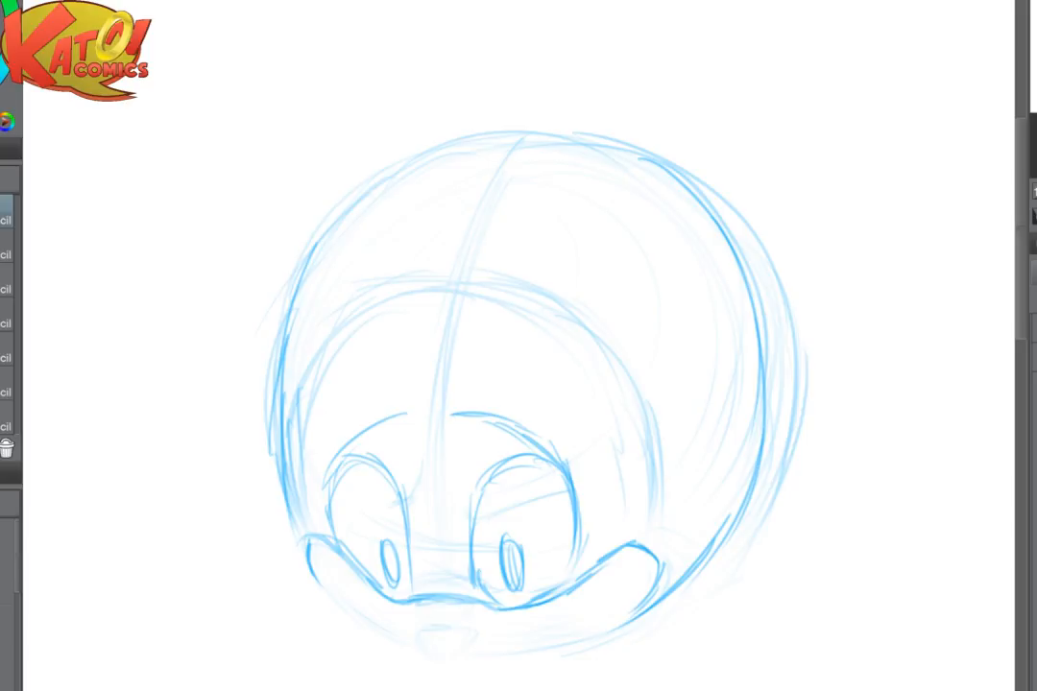
# - Sketch the lower face contour from the left cheek around under the chin to the right cheek
pyautogui.moveTo(287, 492)
pyautogui.mouseDown()
pyautogui.moveTo(304, 547)
pyautogui.moveTo(349, 615)
pyautogui.mouseUp()
pyautogui.moveTo(302, 547); pyautogui.dragTo(367, 629)
pyautogui.moveTo(338, 604); pyautogui.dragTo(414, 650)
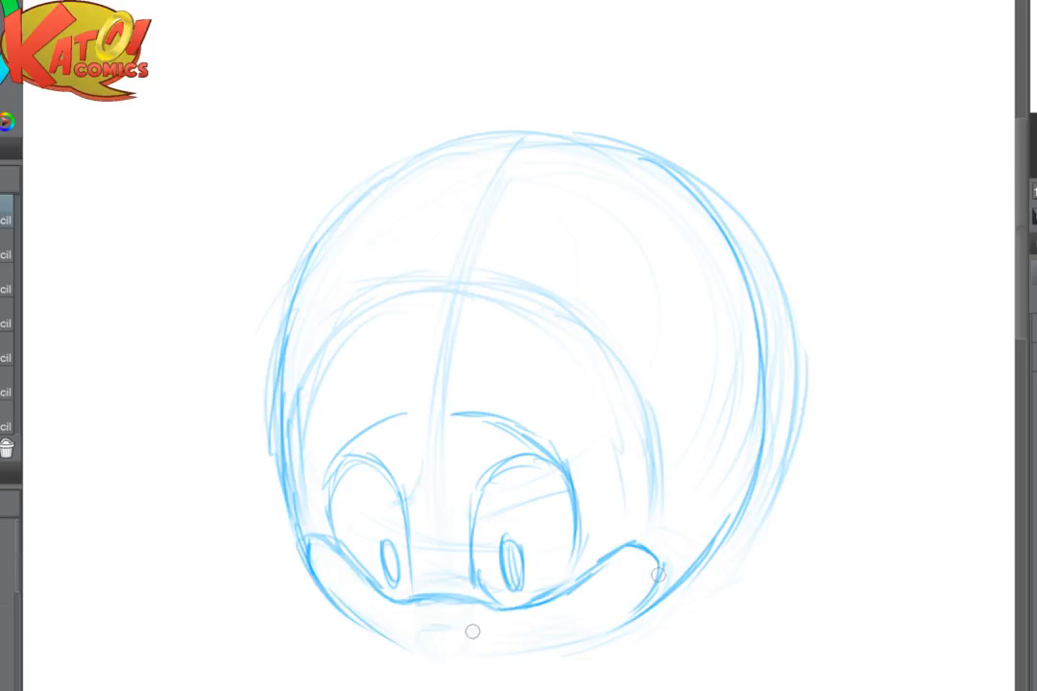
pyautogui.moveTo(363, 620)
pyautogui.mouseDown()
pyautogui.moveTo(442, 646)
pyautogui.moveTo(533, 651)
pyautogui.moveTo(607, 636)
pyautogui.moveTo(662, 605)
pyautogui.mouseUp()
# - Redraw the small triangular nose with darker lines at the centre of the muzzle
pyautogui.scroll(2, 839, 394)
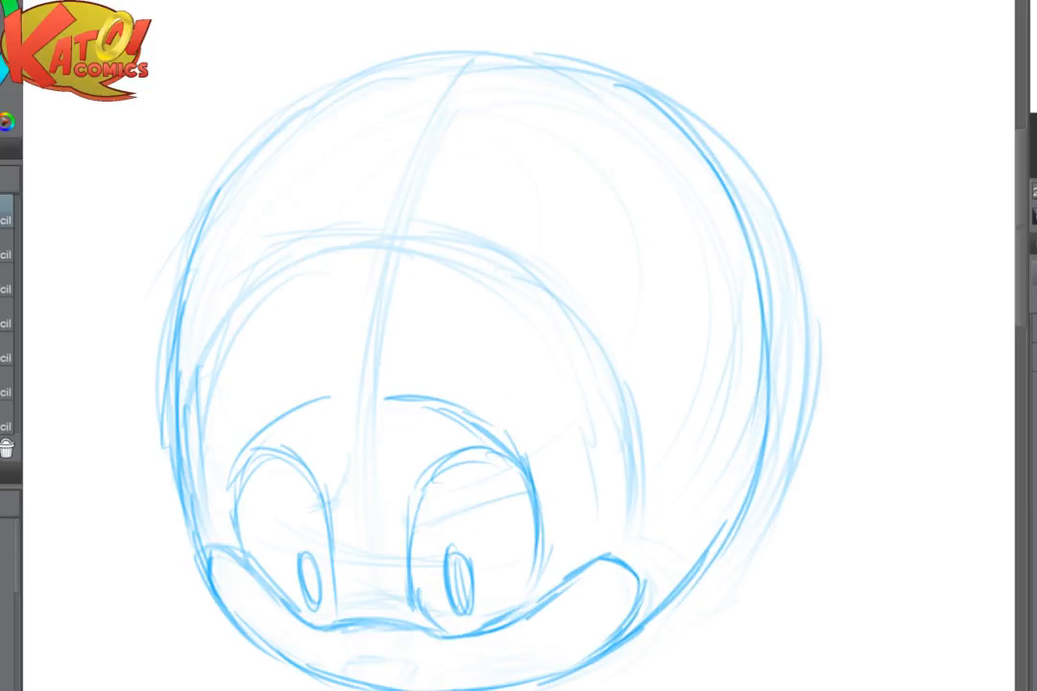
pyautogui.moveTo(480, 432); pyautogui.dragTo(541, 373)
pyautogui.moveTo(409, 595)
pyautogui.mouseDown()
pyautogui.moveTo(445, 600)
pyautogui.moveTo(414, 606)
pyautogui.moveTo(444, 590)
pyautogui.moveTo(422, 587)
pyautogui.moveTo(466, 599)
pyautogui.moveTo(454, 612)
pyautogui.moveTo(412, 595)
pyautogui.moveTo(421, 613)
pyautogui.moveTo(451, 597)
pyautogui.moveTo(441, 624)
pyautogui.mouseUp()
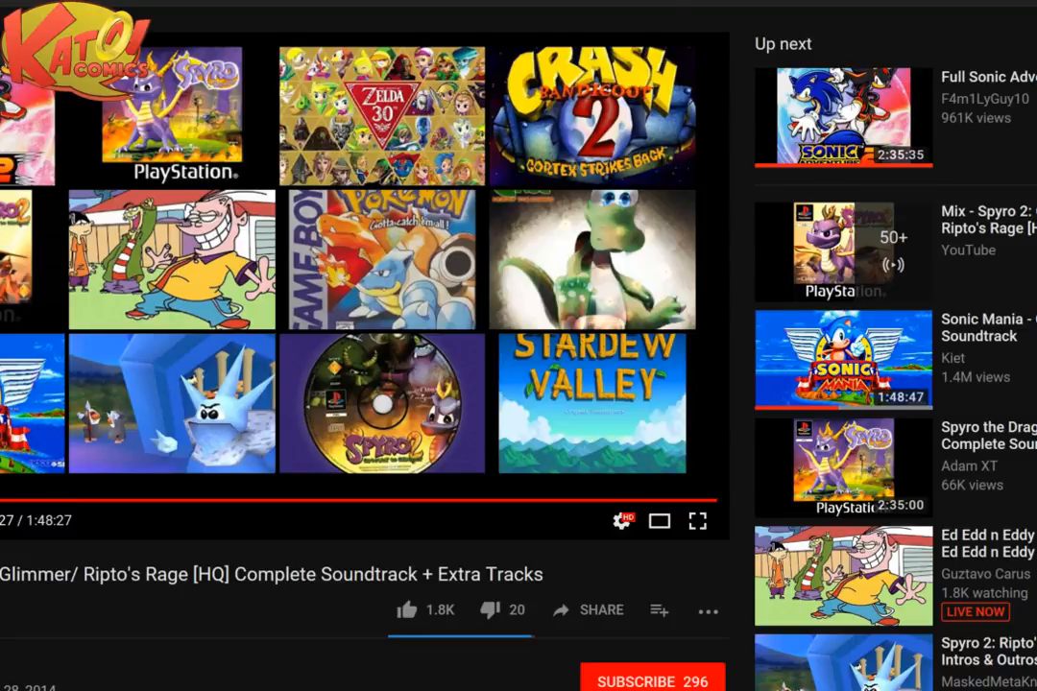
# - Look over the soundtrack video page and the live stream dashboard in the browser, and return to Clip Studio Paint
pyautogui.scroll(-3, 519, 346)
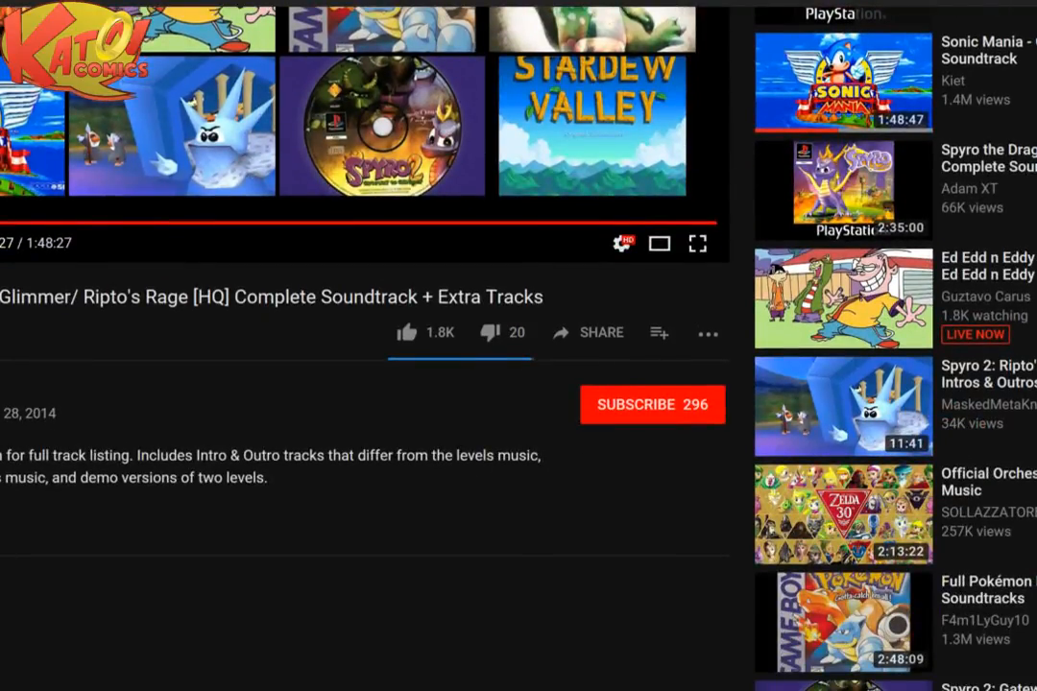
pyautogui.scroll(-8, 519, 346)
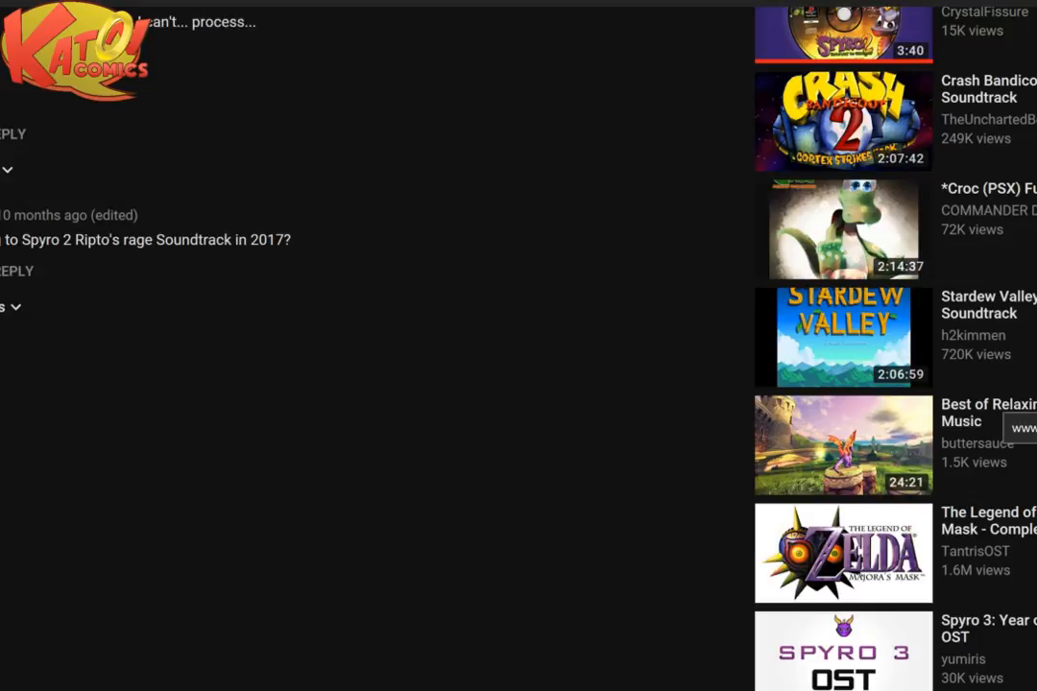
pyautogui.moveTo(385, 689)
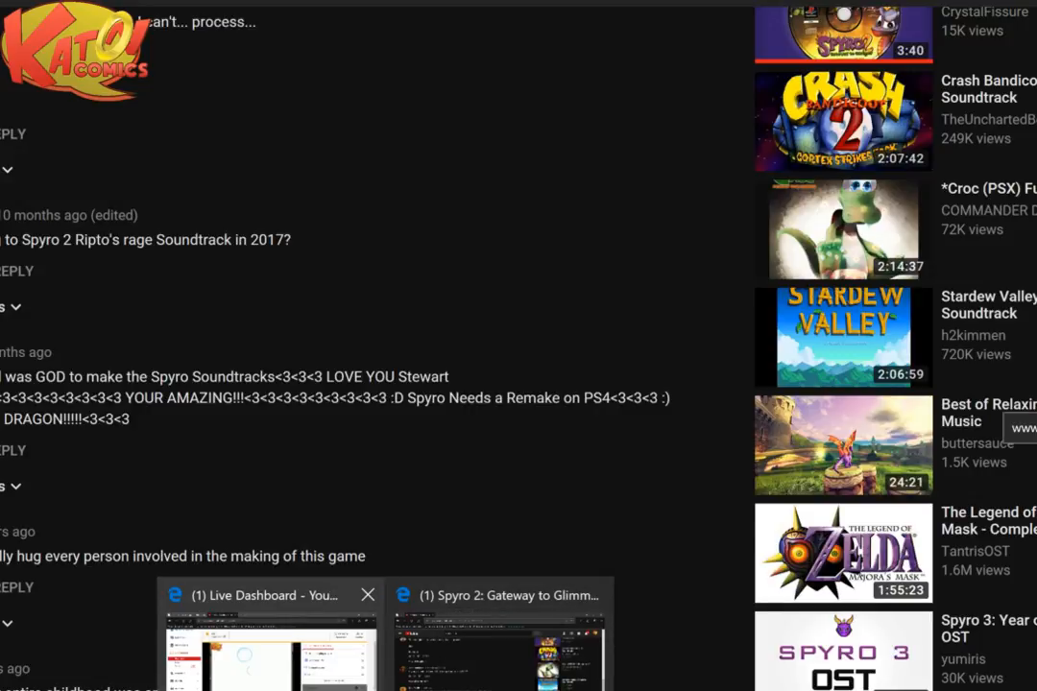
pyautogui.moveTo(270, 648)
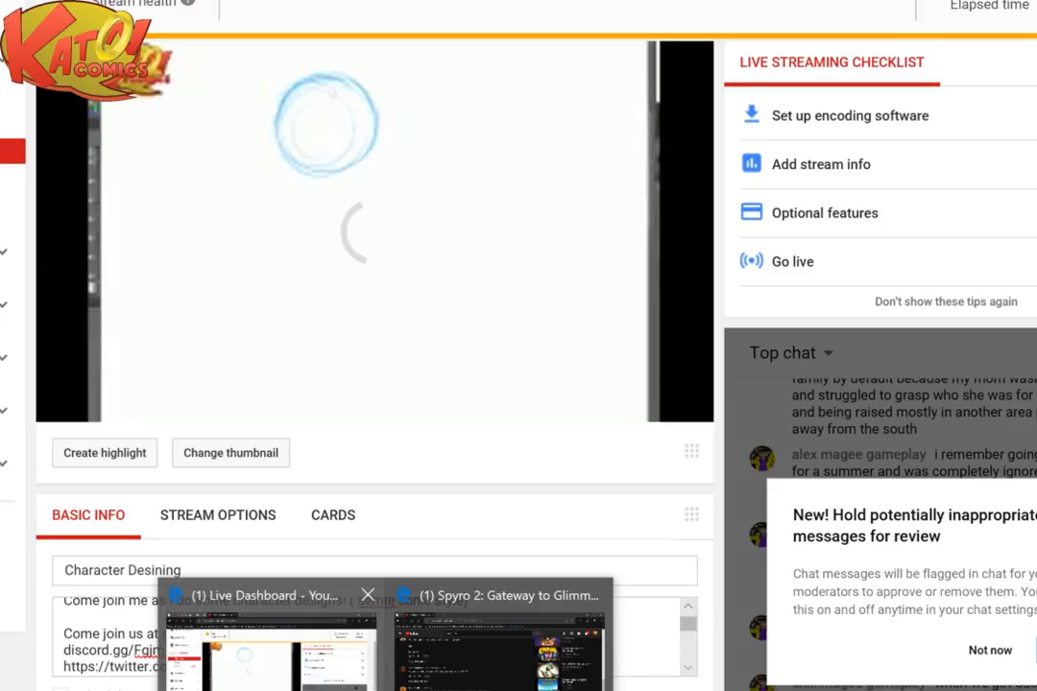
pyautogui.click(468, 689)
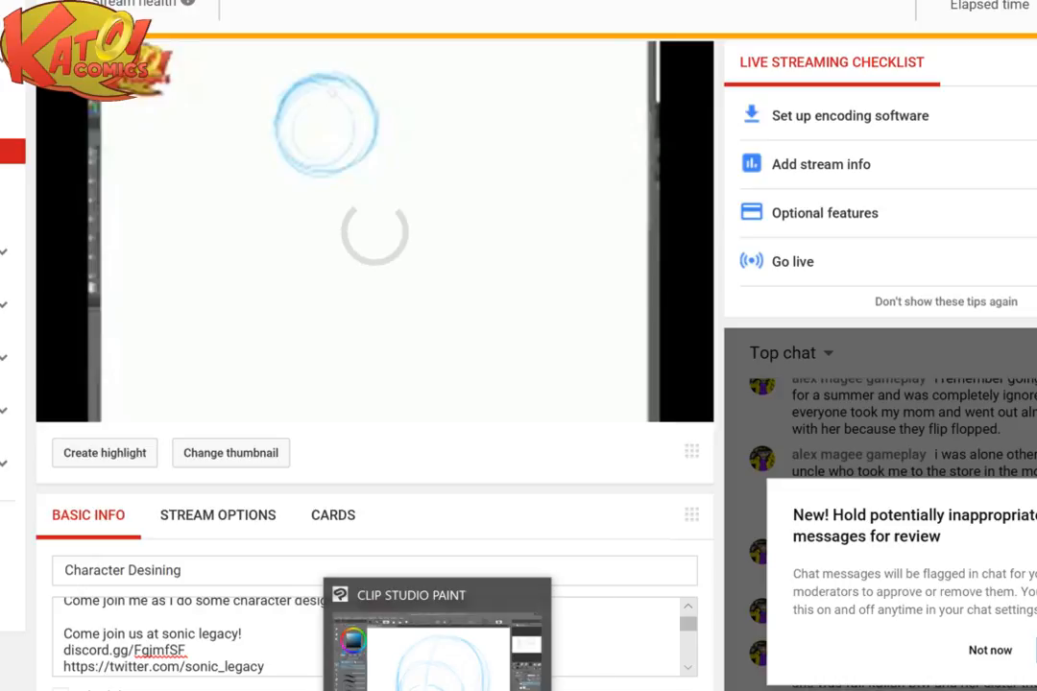
pyautogui.click(441, 687)
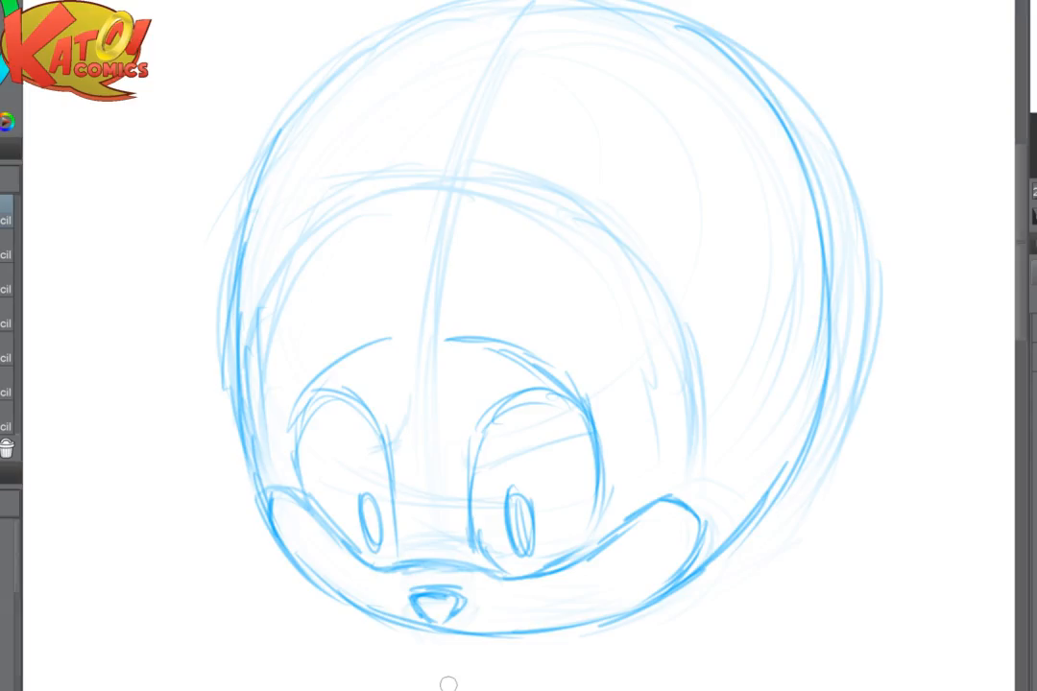
# - Sketch a short downturned mouth line on the right side of the muzzle
pyautogui.scroll(3, 615, 477)
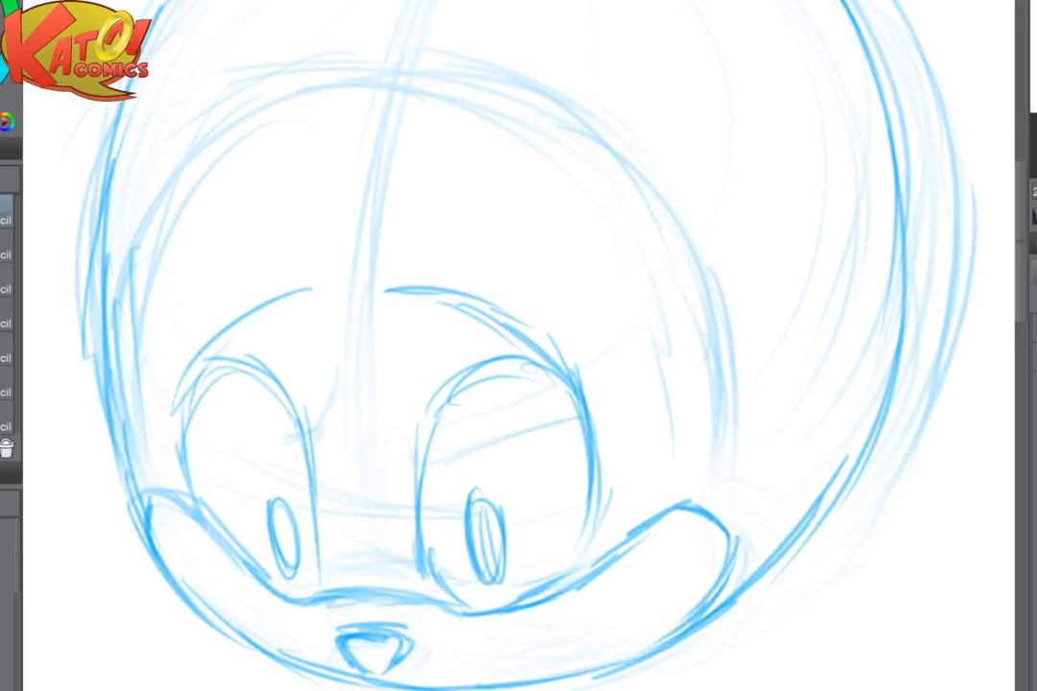
pyautogui.scroll(-3, 725, 432)
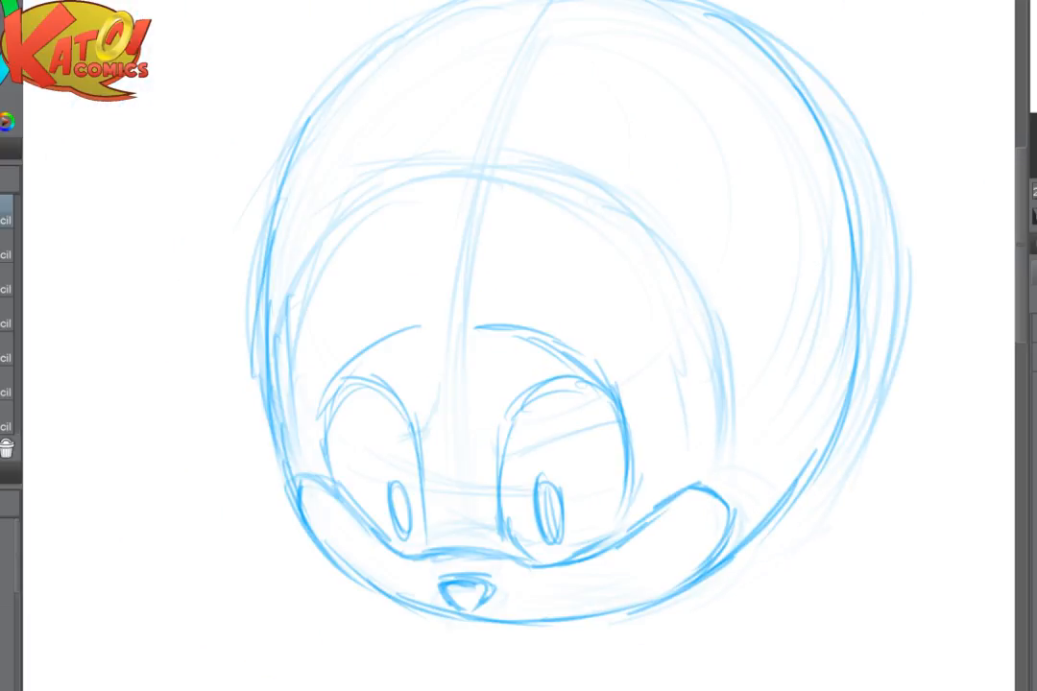
pyautogui.moveTo(725, 432); pyautogui.dragTo(639, 451)
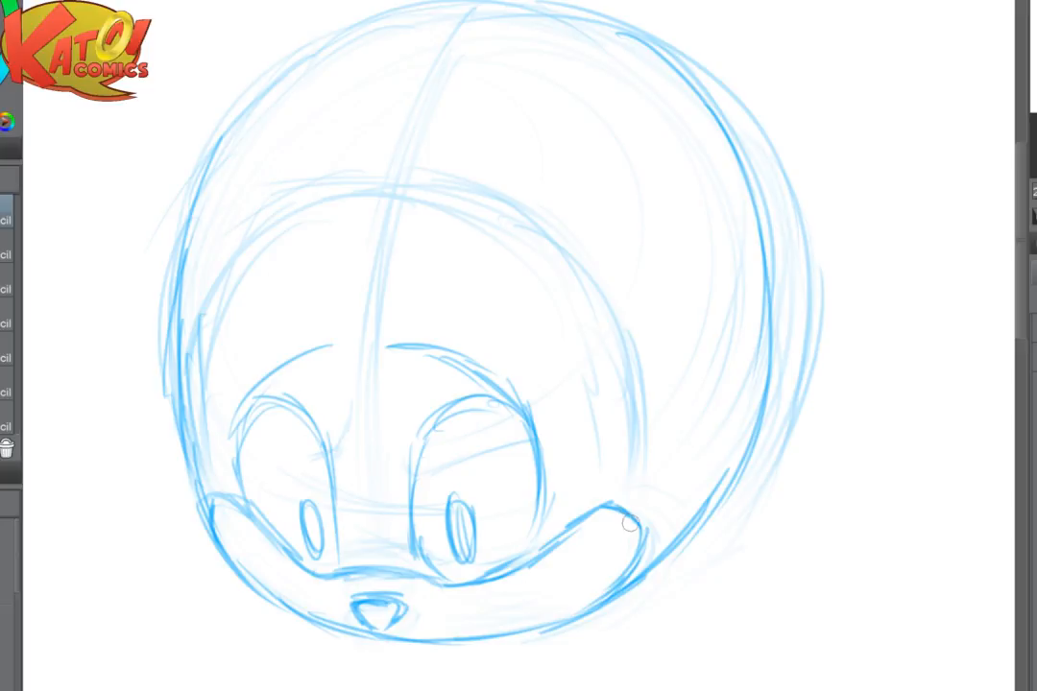
pyautogui.moveTo(481, 615)
pyautogui.mouseDown()
pyautogui.moveTo(557, 584)
pyautogui.moveTo(593, 589)
pyautogui.mouseUp()
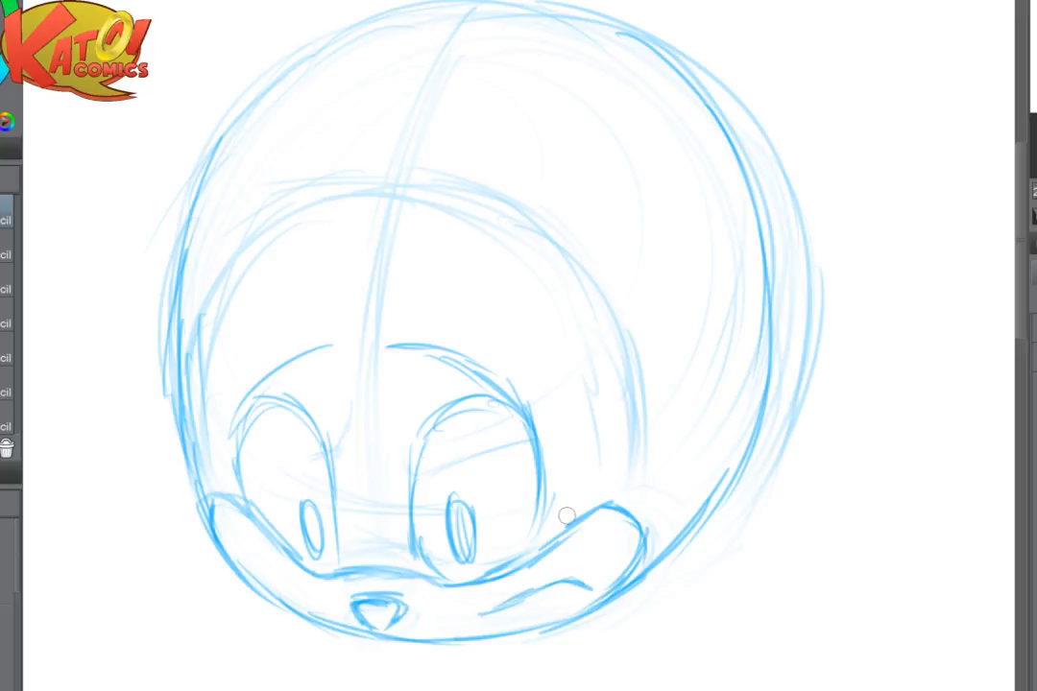
pyautogui.moveTo(567, 516); pyautogui.dragTo(524, 582)
# - Sketch the topmost pointed hair bang, sweeping from the forehead out past the head's left edge
pyautogui.moveTo(306, 260)
pyautogui.mouseDown()
pyautogui.moveTo(294, 239)
pyautogui.moveTo(146, 198)
pyautogui.moveTo(74, 229)
pyautogui.moveTo(236, 204)
pyautogui.moveTo(255, 213)
pyautogui.mouseUp()
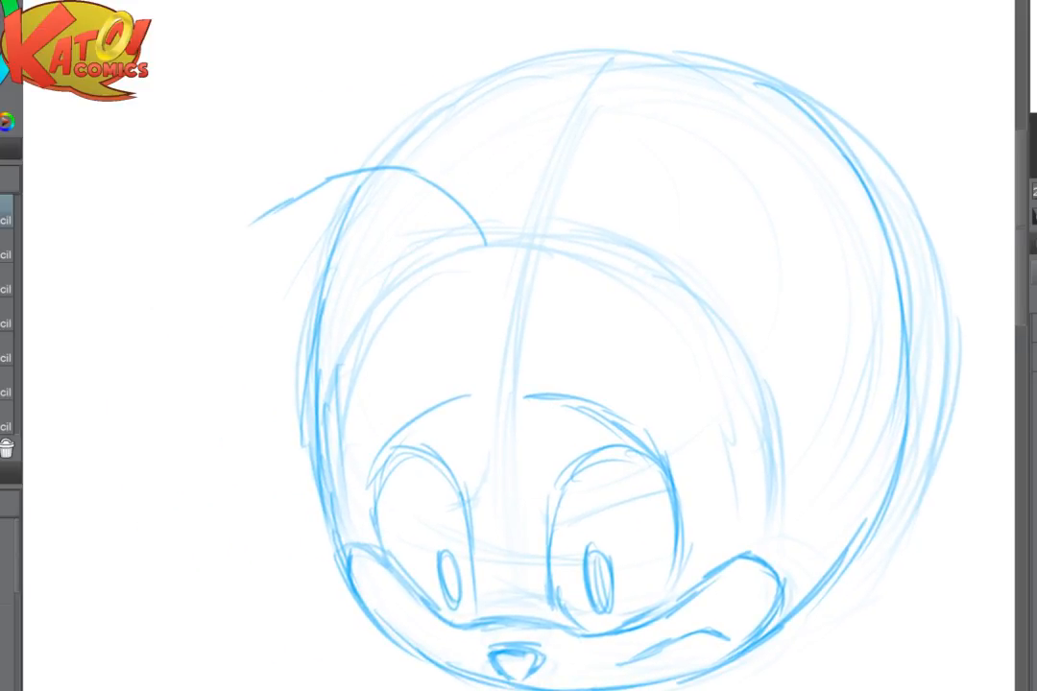
pyautogui.moveTo(331, 174)
pyautogui.mouseDown()
pyautogui.moveTo(211, 245)
pyautogui.moveTo(144, 303)
pyautogui.mouseUp()
pyautogui.moveTo(144, 302); pyautogui.dragTo(333, 199)
pyautogui.moveTo(230, 241); pyautogui.dragTo(425, 215)
pyautogui.moveTo(314, 215)
pyautogui.mouseDown()
pyautogui.moveTo(359, 213)
pyautogui.moveTo(477, 248)
pyautogui.mouseUp()
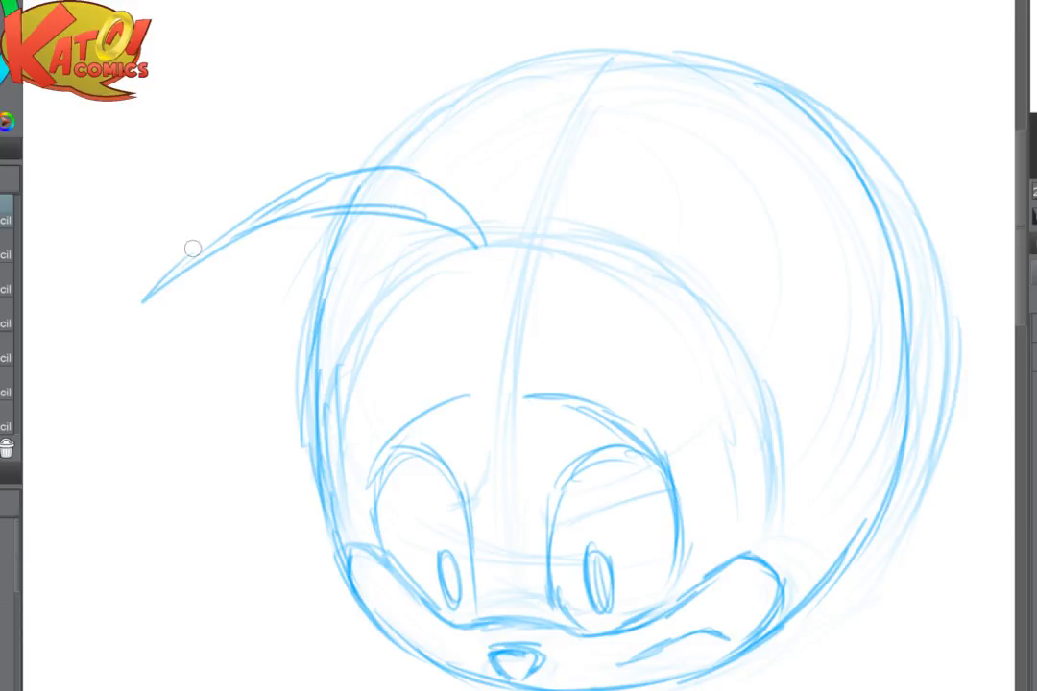
pyautogui.moveTo(315, 185); pyautogui.dragTo(167, 285)
# - Add two more pointed hair bangs below the first, fanning out over the left side of the forehead
pyautogui.moveTo(451, 261)
pyautogui.mouseDown()
pyautogui.moveTo(250, 326)
pyautogui.moveTo(144, 449)
pyautogui.mouseUp()
pyautogui.moveTo(144, 448)
pyautogui.mouseDown()
pyautogui.moveTo(241, 361)
pyautogui.moveTo(397, 282)
pyautogui.mouseUp()
pyautogui.moveTo(168, 433)
pyautogui.mouseDown()
pyautogui.moveTo(300, 335)
pyautogui.moveTo(383, 298)
pyautogui.moveTo(248, 459)
pyautogui.moveTo(218, 529)
pyautogui.mouseUp()
pyautogui.moveTo(218, 529); pyautogui.dragTo(361, 386)
pyautogui.moveTo(240, 491); pyautogui.dragTo(449, 321)
pyautogui.moveTo(386, 333)
pyautogui.mouseDown()
pyautogui.moveTo(472, 297)
pyautogui.moveTo(405, 363)
pyautogui.mouseUp()
# - Sketch an oval goggle lens on the right of the forehead with strap lines over the crown and down the head's side
pyautogui.scroll(-2, 790, 299)
pyautogui.scroll(-3, 790, 299)
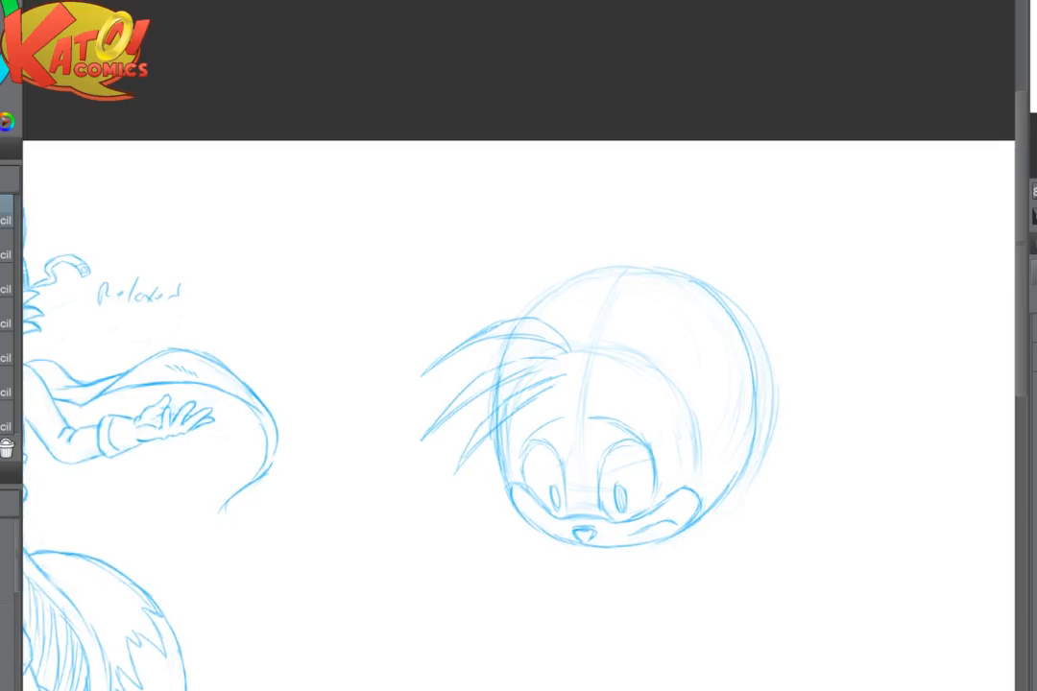
pyautogui.moveTo(614, 384); pyautogui.dragTo(547, 418)
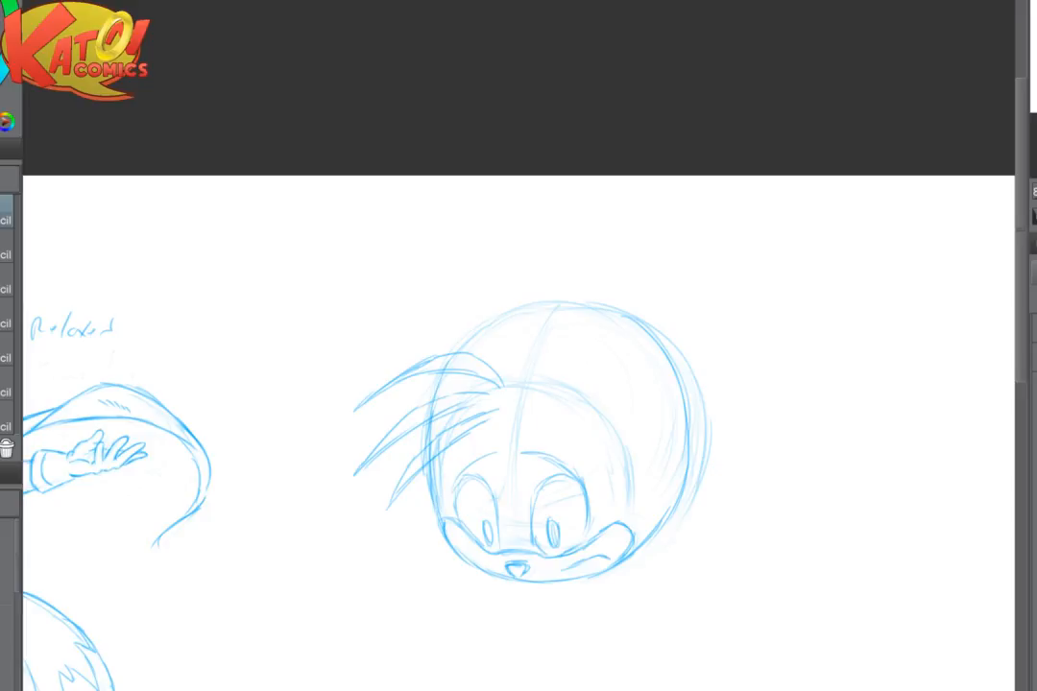
pyautogui.moveTo(499, 372)
pyautogui.mouseDown()
pyautogui.moveTo(538, 369)
pyautogui.moveTo(538, 345)
pyautogui.moveTo(558, 353)
pyautogui.moveTo(555, 380)
pyautogui.moveTo(588, 427)
pyautogui.moveTo(645, 395)
pyautogui.mouseUp()
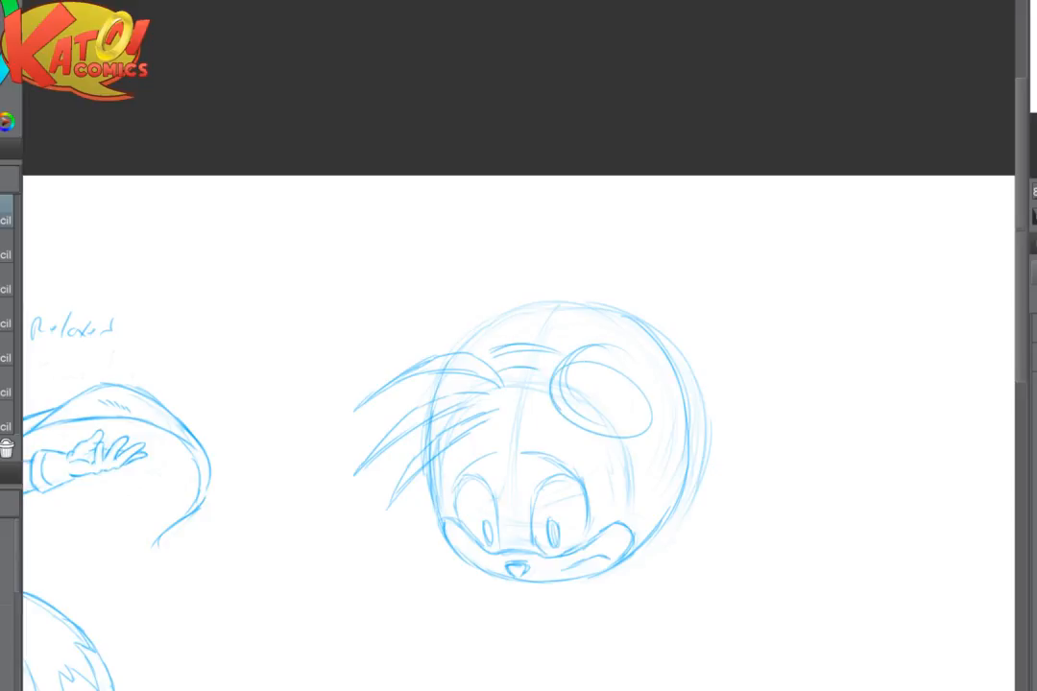
pyautogui.moveTo(568, 416); pyautogui.dragTo(647, 432)
pyautogui.moveTo(603, 351)
pyautogui.mouseDown()
pyautogui.moveTo(643, 407)
pyautogui.moveTo(643, 518)
pyautogui.mouseUp()
pyautogui.moveTo(654, 465); pyautogui.dragTo(647, 520)
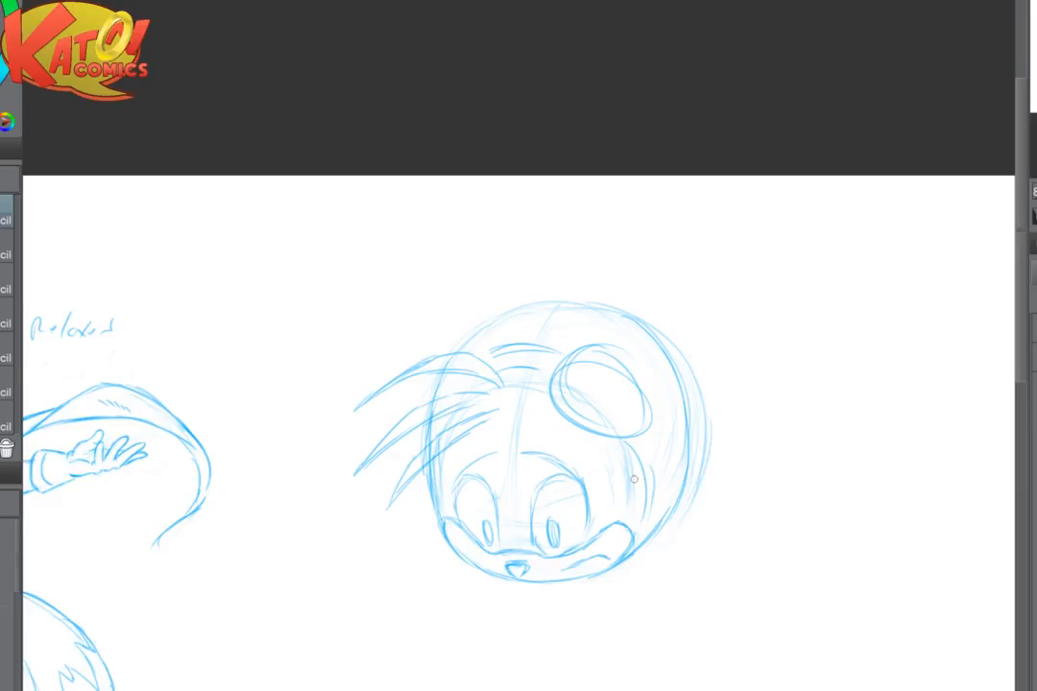
# - Fade the large construction circle around the top and right of the head with a big soft eraser
pyautogui.scroll(5, 634, 478)
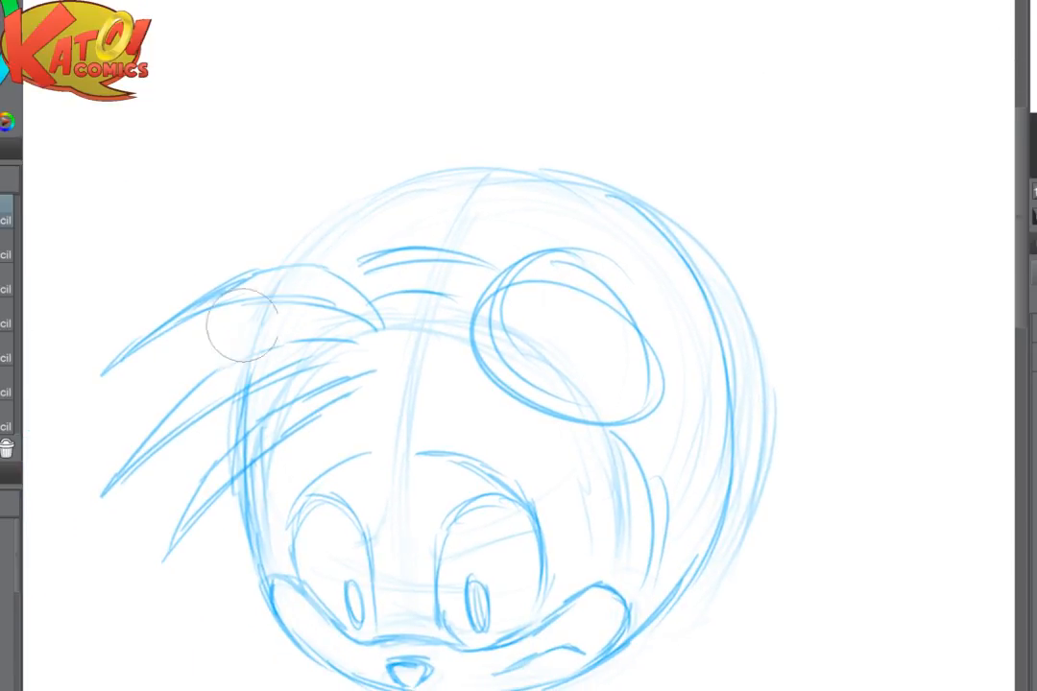
pyautogui.moveTo(530, 169)
pyautogui.mouseDown()
pyautogui.moveTo(764, 382)
pyautogui.moveTo(722, 351)
pyautogui.moveTo(736, 561)
pyautogui.mouseUp()
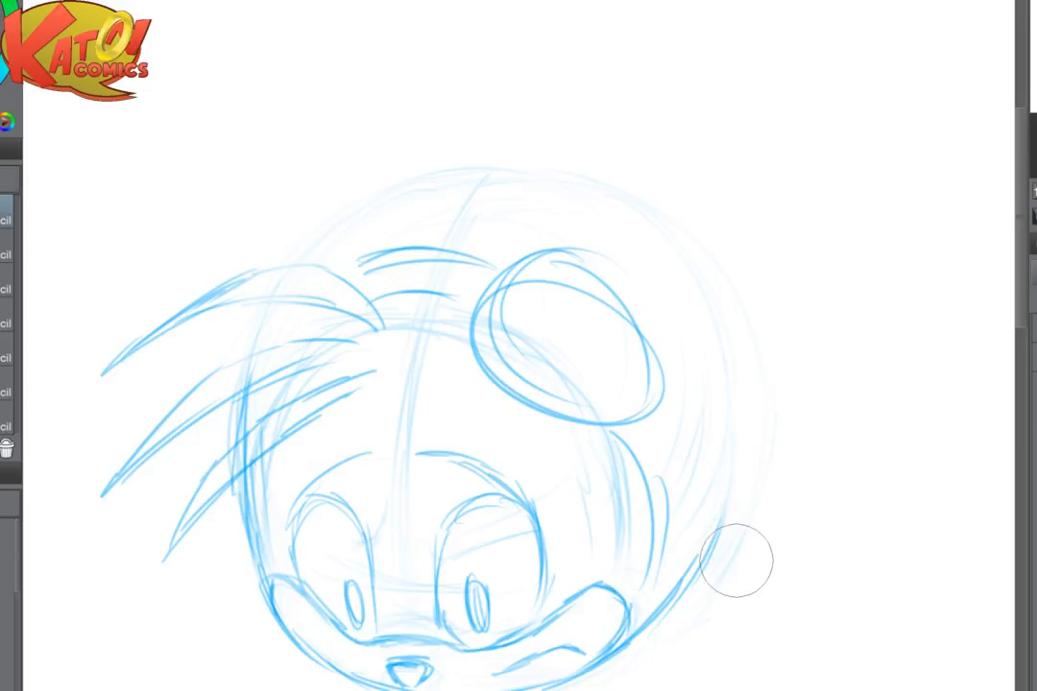
pyautogui.moveTo(713, 482); pyautogui.dragTo(622, 468)
# - Fade the outer curves on the head's right side and redraw the side as a tighter curve from goggles to cheek
pyautogui.moveTo(586, 374)
pyautogui.mouseDown()
pyautogui.moveTo(607, 414)
pyautogui.moveTo(609, 460)
pyautogui.mouseUp()
pyautogui.moveTo(592, 379); pyautogui.dragTo(602, 530)
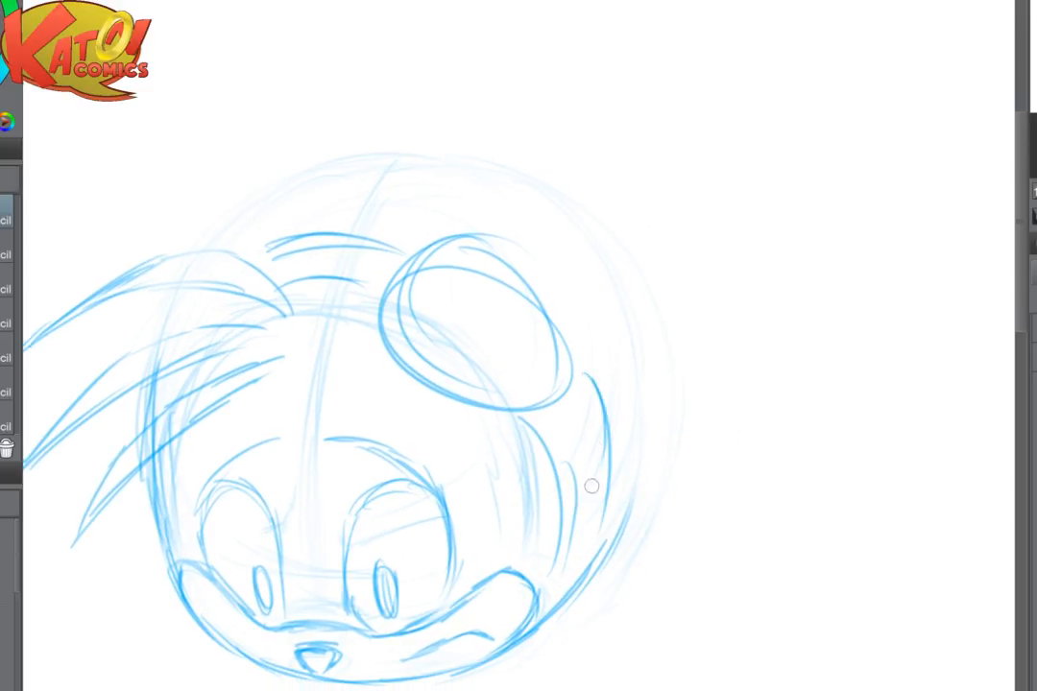
pyautogui.press('e')
pyautogui.moveTo(630, 389)
pyautogui.mouseDown()
pyautogui.moveTo(574, 606)
pyautogui.moveTo(580, 552)
pyautogui.mouseUp()
pyautogui.press('p')
pyautogui.moveTo(527, 408); pyautogui.dragTo(554, 543)
pyautogui.moveTo(551, 416)
pyautogui.mouseDown()
pyautogui.moveTo(557, 470)
pyautogui.moveTo(534, 617)
pyautogui.mouseUp()
pyautogui.moveTo(554, 467)
pyautogui.mouseDown()
pyautogui.moveTo(552, 555)
pyautogui.moveTo(527, 636)
pyautogui.mouseUp()
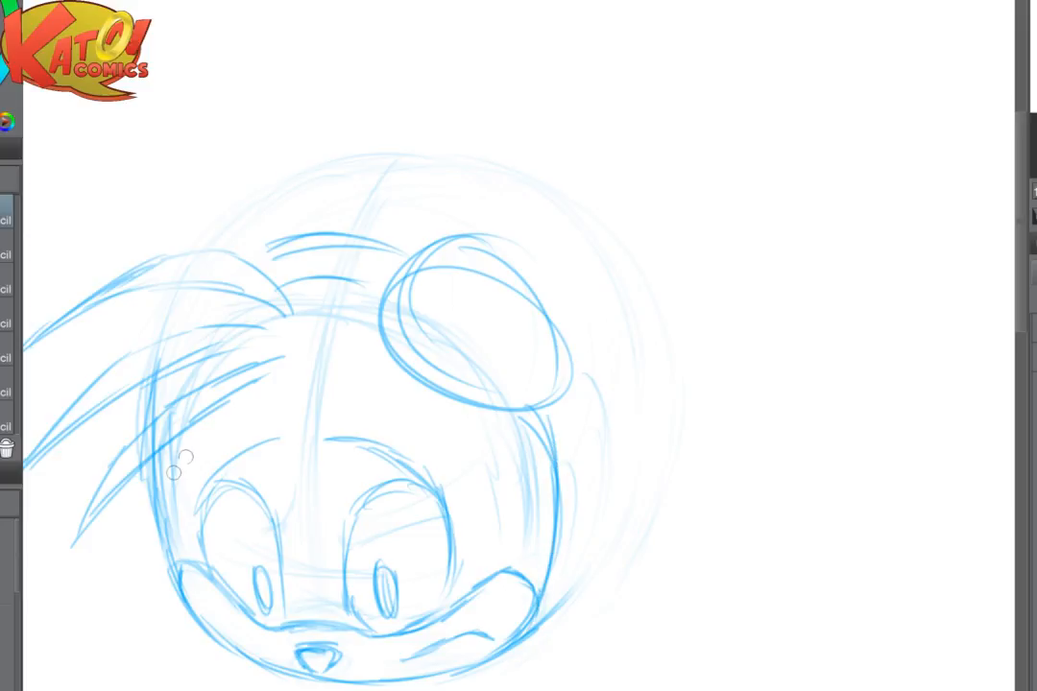
# - Sketch a tall pointed ear behind the goggles and a wider outer curve along the head's right side
pyautogui.moveTo(435, 224)
pyautogui.mouseDown()
pyautogui.moveTo(625, 97)
pyautogui.moveTo(634, 221)
pyautogui.mouseUp()
pyautogui.moveTo(646, 213)
pyautogui.mouseDown()
pyautogui.moveTo(605, 403)
pyautogui.moveTo(624, 334)
pyautogui.mouseUp()
pyautogui.moveTo(596, 391)
pyautogui.mouseDown()
pyautogui.moveTo(602, 445)
pyautogui.moveTo(588, 555)
pyautogui.mouseUp()
pyautogui.moveTo(602, 409); pyautogui.dragTo(582, 556)
pyautogui.moveTo(605, 472); pyautogui.dragTo(539, 615)
pyautogui.moveTo(558, 414)
pyautogui.mouseDown()
pyautogui.moveTo(587, 548)
pyautogui.moveTo(585, 514)
pyautogui.mouseUp()
# - Rough in a rounded, boxy glove shape below the left side of the face
pyautogui.moveTo(583, 543)
pyautogui.mouseDown()
pyautogui.moveTo(569, 631)
pyautogui.moveTo(539, 626)
pyautogui.moveTo(555, 319)
pyautogui.mouseUp()
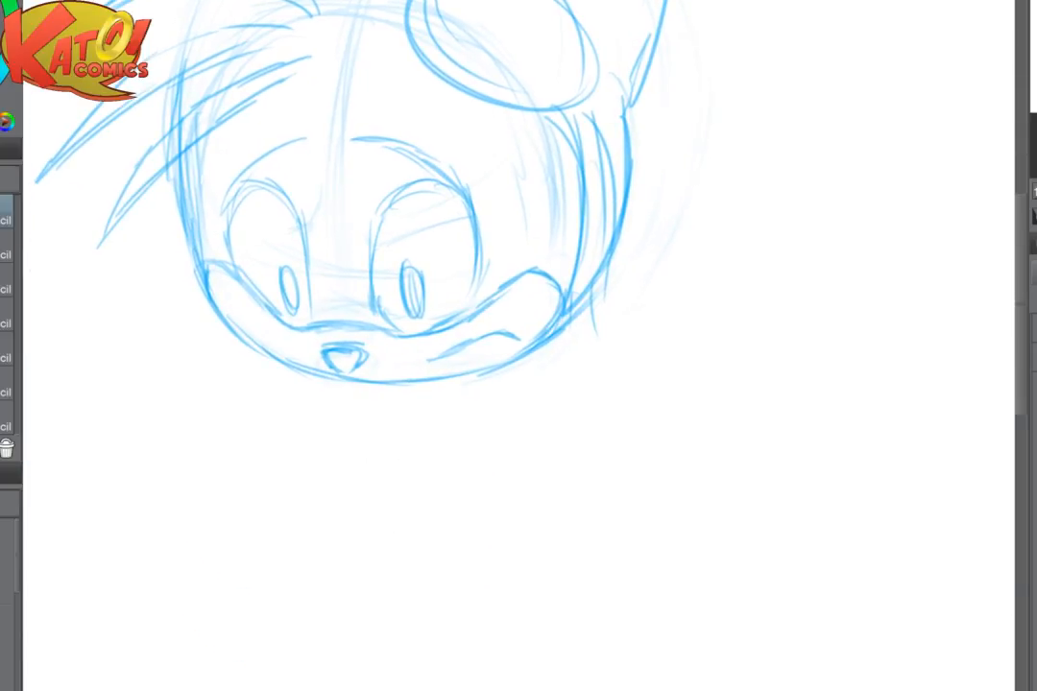
pyautogui.moveTo(220, 454); pyautogui.dragTo(376, 444)
pyautogui.moveTo(146, 468)
pyautogui.mouseDown()
pyautogui.moveTo(135, 545)
pyautogui.moveTo(351, 463)
pyautogui.mouseUp()
pyautogui.moveTo(290, 451); pyautogui.dragTo(326, 478)
pyautogui.moveTo(327, 478); pyautogui.dragTo(317, 531)
pyautogui.moveTo(281, 449); pyautogui.dragTo(130, 574)
pyautogui.moveTo(131, 568)
pyautogui.mouseDown()
pyautogui.moveTo(203, 572)
pyautogui.moveTo(281, 545)
pyautogui.mouseUp()
pyautogui.moveTo(290, 471); pyautogui.dragTo(285, 542)
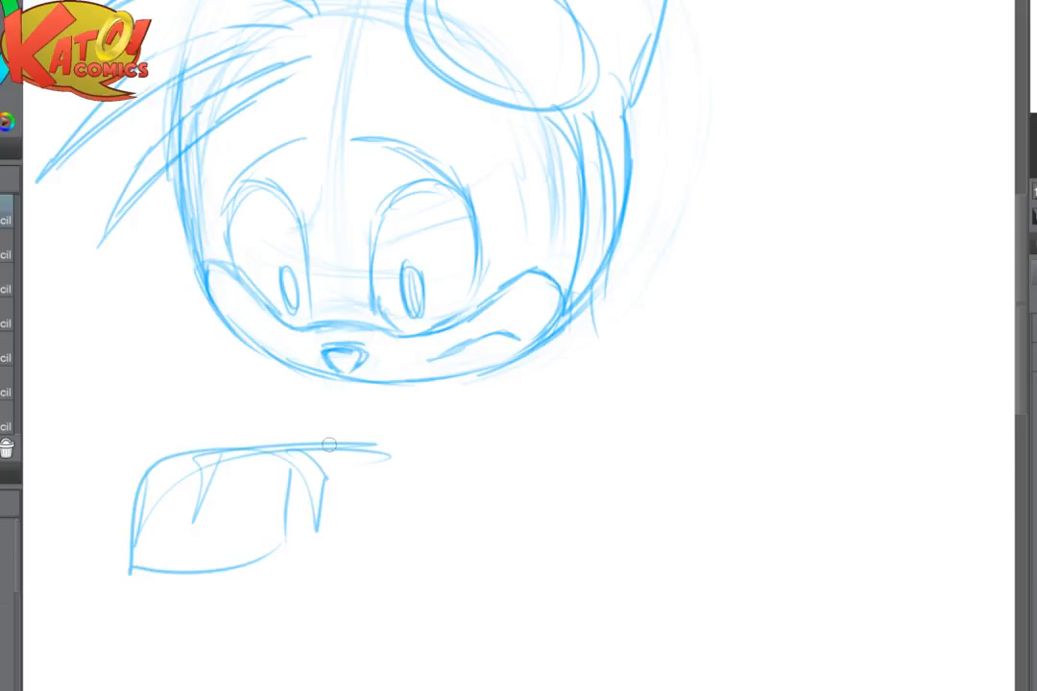
# - Sketch a flat rectangular shape and a thin connecting line extending to the right of the glove
pyautogui.moveTo(325, 478)
pyautogui.mouseDown()
pyautogui.moveTo(372, 438)
pyautogui.moveTo(435, 480)
pyautogui.mouseUp()
pyautogui.moveTo(428, 465)
pyautogui.mouseDown()
pyautogui.moveTo(423, 483)
pyautogui.moveTo(366, 490)
pyautogui.mouseUp()
pyautogui.moveTo(301, 464)
pyautogui.mouseDown()
pyautogui.moveTo(298, 501)
pyautogui.moveTo(231, 562)
pyautogui.moveTo(265, 557)
pyautogui.mouseUp()
pyautogui.moveTo(343, 526); pyautogui.dragTo(534, 471)
# - Sketch a small circle under the right cheek, a slanting shoulder line and a long arm line beside the glove
pyautogui.moveTo(559, 333)
pyautogui.mouseDown()
pyautogui.moveTo(563, 363)
pyautogui.moveTo(638, 343)
pyautogui.mouseUp()
pyautogui.moveTo(593, 305)
pyautogui.mouseDown()
pyautogui.moveTo(588, 342)
pyautogui.moveTo(638, 330)
pyautogui.mouseUp()
pyautogui.moveTo(645, 319); pyautogui.dragTo(717, 459)
pyautogui.moveTo(407, 488); pyautogui.dragTo(626, 508)
# - Sketch the thumb and folded finger lines over the left and lower part of the rough glove
pyautogui.scroll(-3, 670, 313)
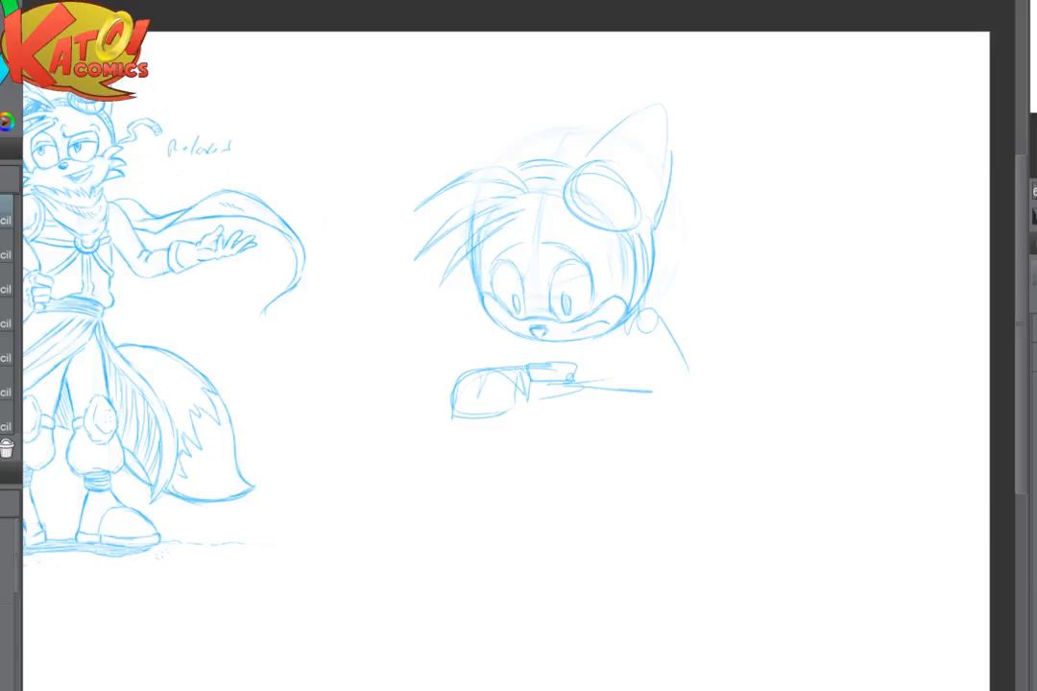
pyautogui.moveTo(538, 336); pyautogui.dragTo(626, 377)
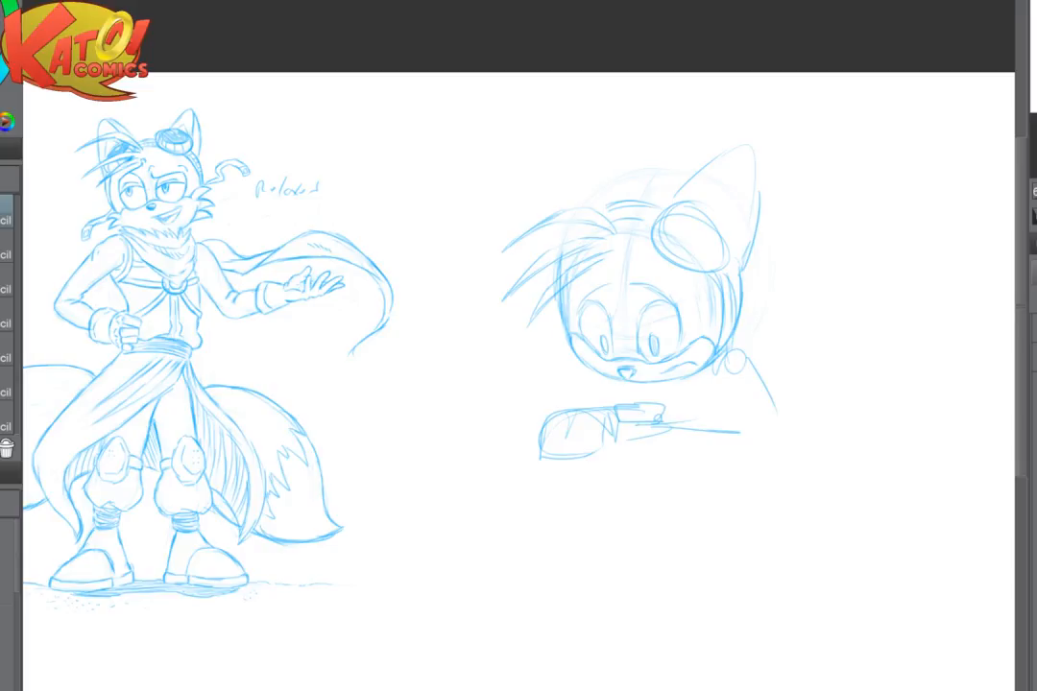
pyautogui.scroll(3, 708, 426)
pyautogui.moveTo(486, 443)
pyautogui.mouseDown()
pyautogui.moveTo(458, 459)
pyautogui.moveTo(491, 455)
pyautogui.mouseUp()
pyautogui.moveTo(452, 415)
pyautogui.mouseDown()
pyautogui.moveTo(425, 470)
pyautogui.moveTo(443, 485)
pyautogui.mouseUp()
pyautogui.moveTo(469, 465); pyautogui.dragTo(429, 487)
pyautogui.moveTo(474, 458)
pyautogui.mouseDown()
pyautogui.moveTo(455, 478)
pyautogui.moveTo(543, 451)
pyautogui.mouseUp()
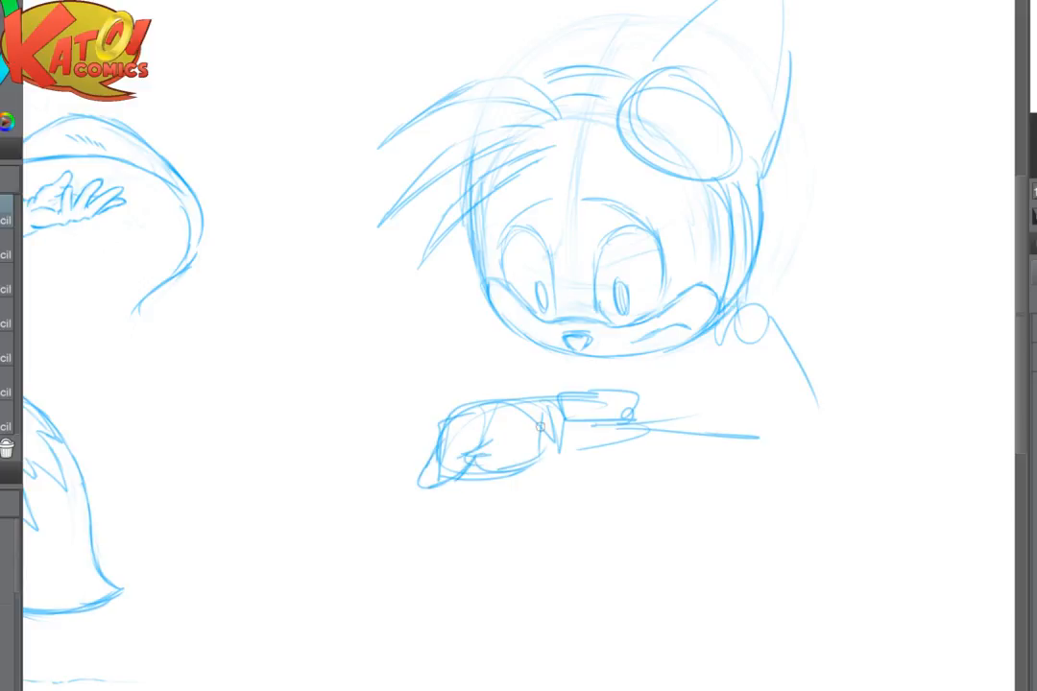
# - Sketch a flared cuff around the wrist at the right end of the glove
pyautogui.moveTo(482, 408)
pyautogui.mouseDown()
pyautogui.moveTo(541, 385)
pyautogui.moveTo(578, 438)
pyautogui.mouseUp()
pyautogui.moveTo(544, 374)
pyautogui.mouseDown()
pyautogui.moveTo(570, 476)
pyautogui.moveTo(553, 488)
pyautogui.mouseUp()
pyautogui.moveTo(524, 468); pyautogui.dragTo(566, 479)
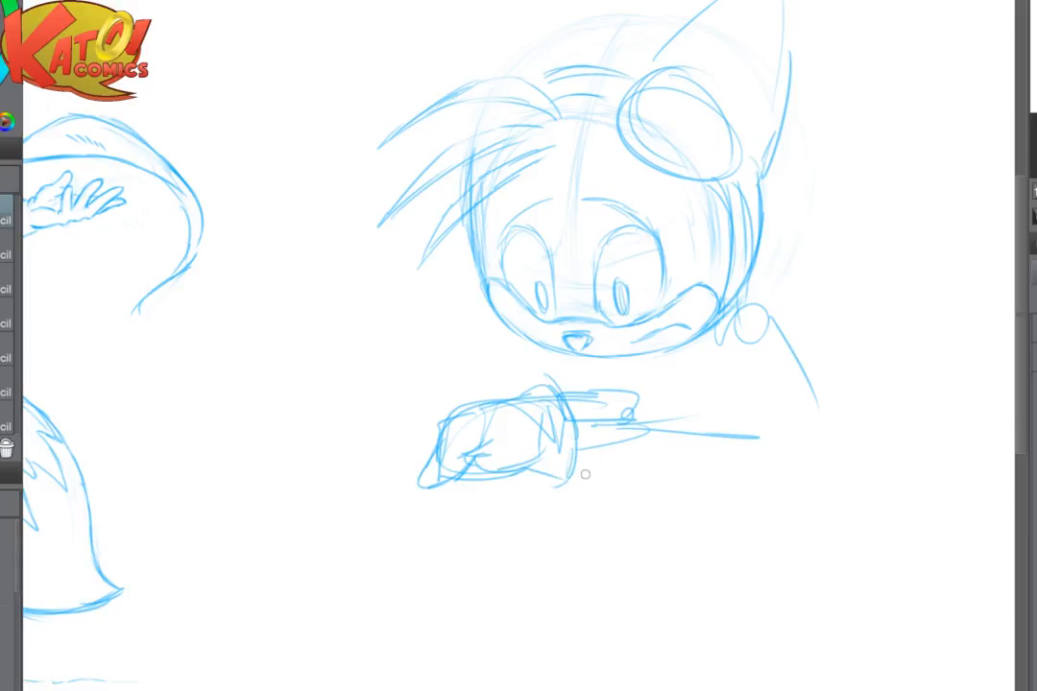
pyautogui.moveTo(659, 407); pyautogui.dragTo(577, 485)
pyautogui.scroll(2, 638, 438)
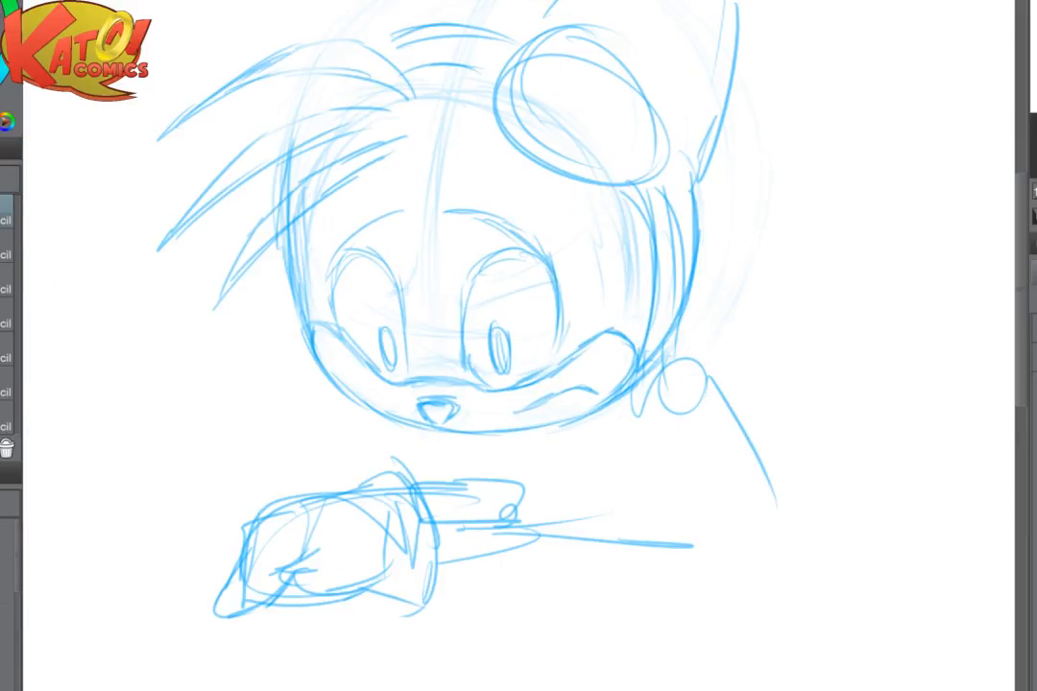
# - Reinforce the outlines of both pupils with additional narrow oval strokes
pyautogui.moveTo(384, 315); pyautogui.dragTo(380, 369)
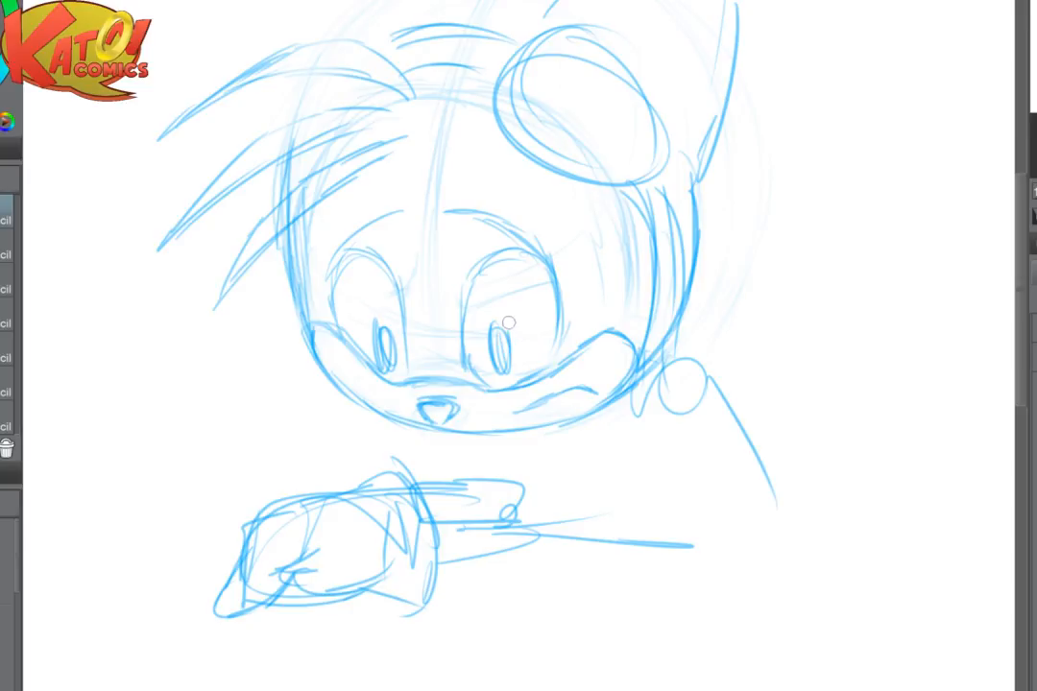
pyautogui.moveTo(491, 322); pyautogui.dragTo(506, 384)
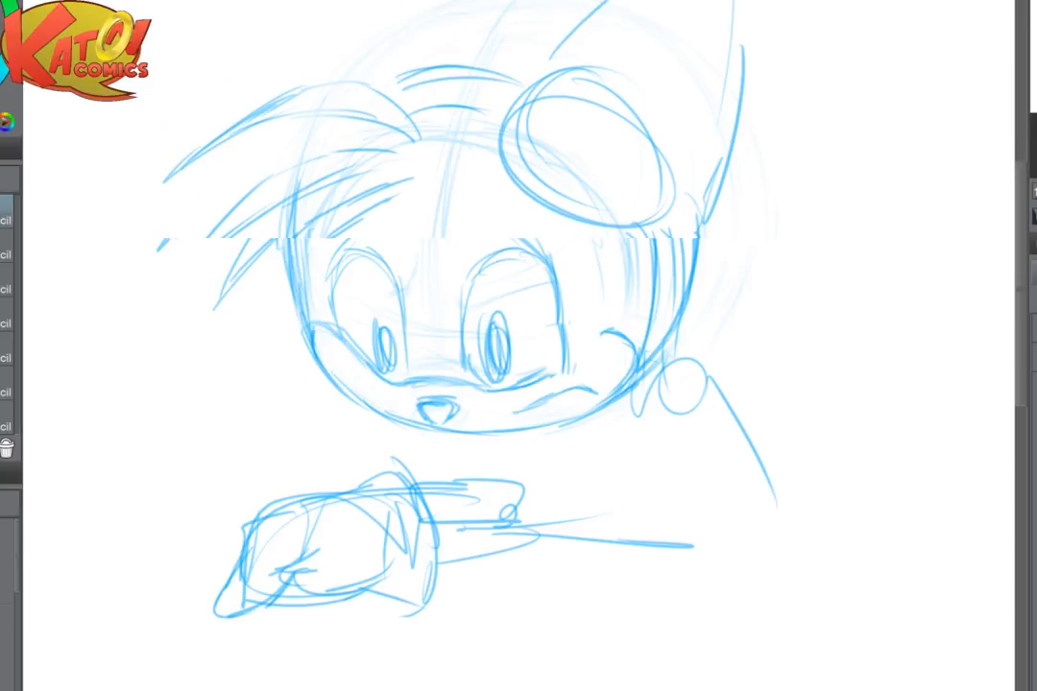
pyautogui.moveTo(442, 231)
pyautogui.mouseDown()
pyautogui.moveTo(405, 352)
pyautogui.moveTo(521, 420)
pyautogui.mouseUp()
pyautogui.scroll(-3, 587, 348)
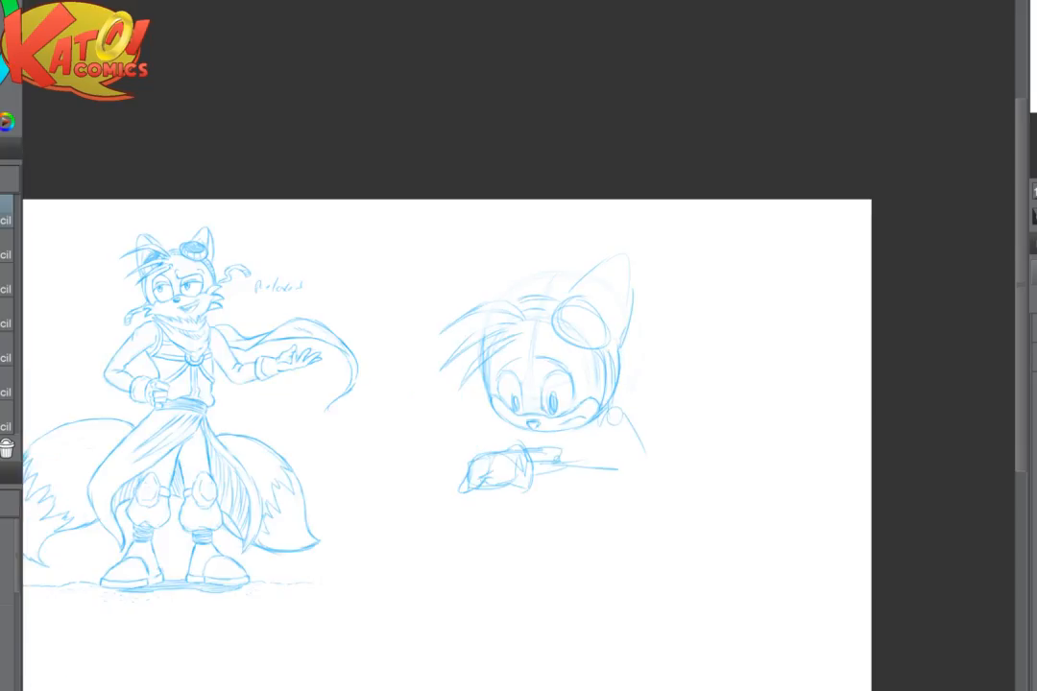
pyautogui.scroll(3, 611, 349)
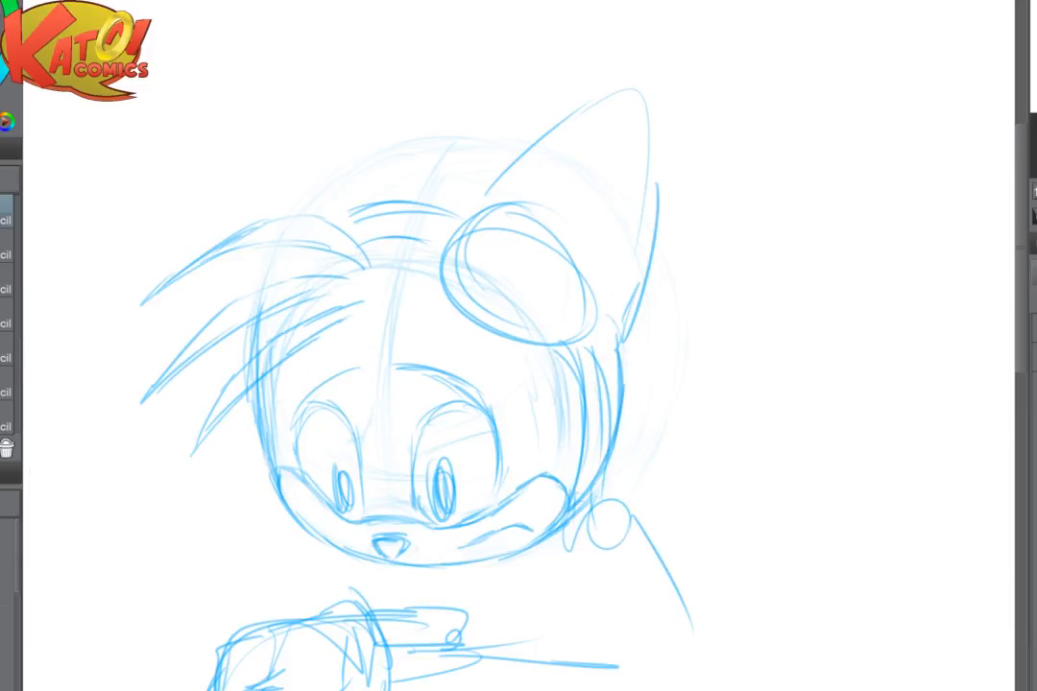
# - Mirror the canvas view and sketch the second pointed ear above the bangs
pyautogui.press('h')
pyautogui.moveTo(724, 453); pyautogui.dragTo(567, 438)
pyautogui.moveTo(502, 179); pyautogui.dragTo(582, 79)
pyautogui.moveTo(582, 80)
pyautogui.mouseDown()
pyautogui.moveTo(628, 132)
pyautogui.moveTo(636, 290)
pyautogui.mouseUp()
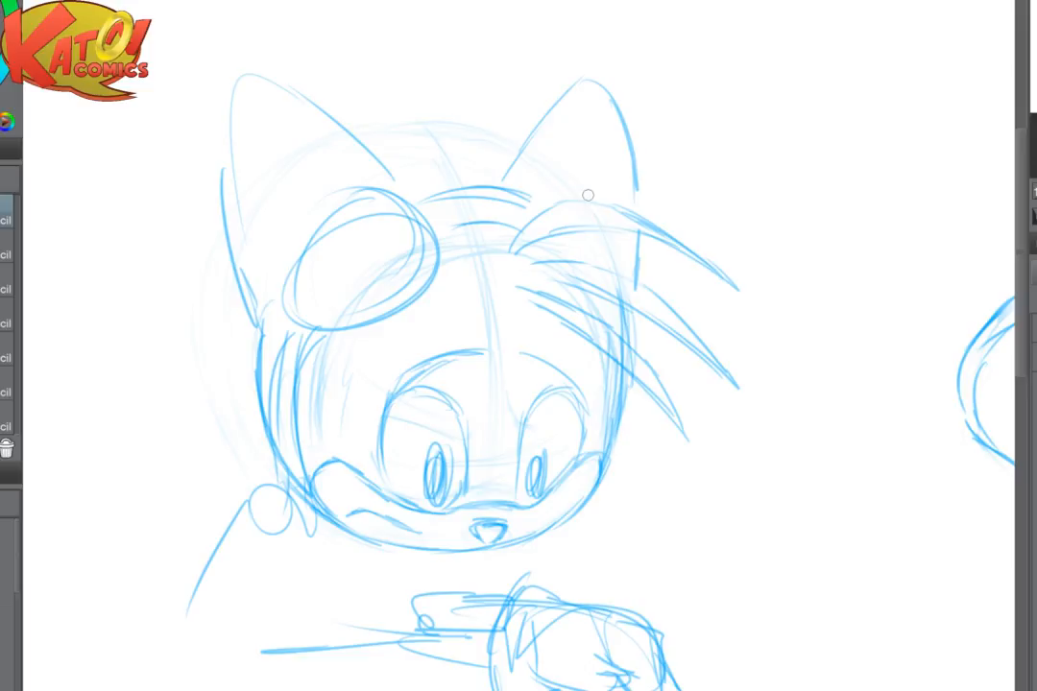
pyautogui.moveTo(587, 195); pyautogui.dragTo(655, 220)
# - Lighten the inner edge of the goggle-side ear, redraw it as a bolder outward curve, and restore the unmirrored view
pyautogui.press('e')
pyautogui.moveTo(322, 101)
pyautogui.mouseDown()
pyautogui.moveTo(390, 118)
pyautogui.moveTo(456, 175)
pyautogui.mouseUp()
pyautogui.press('p')
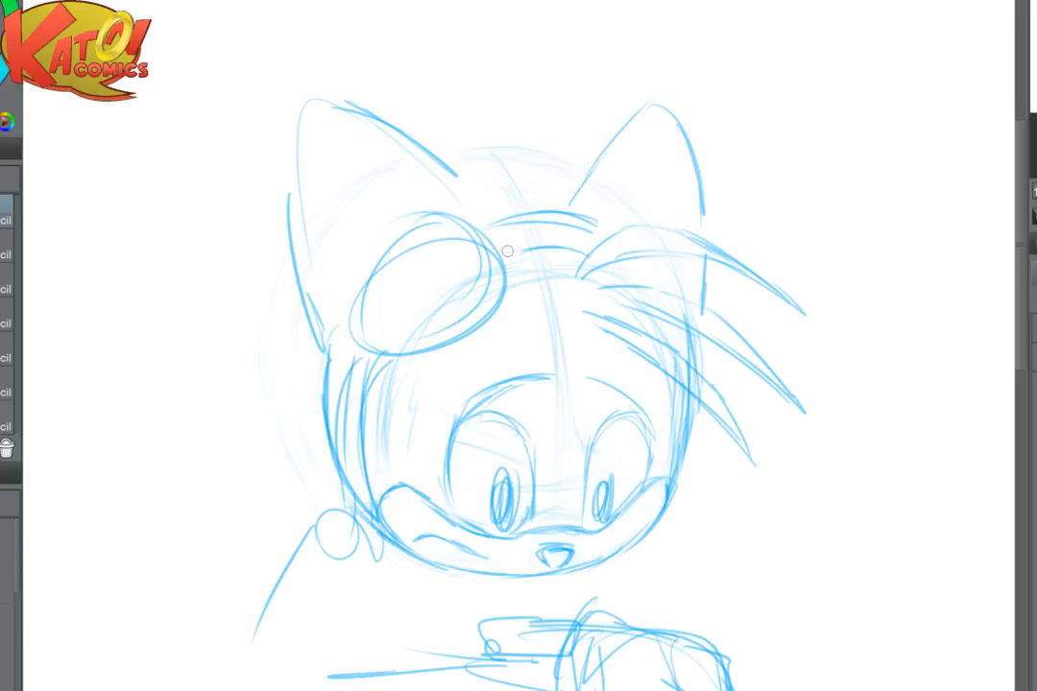
pyautogui.moveTo(507, 251); pyautogui.dragTo(406, 155)
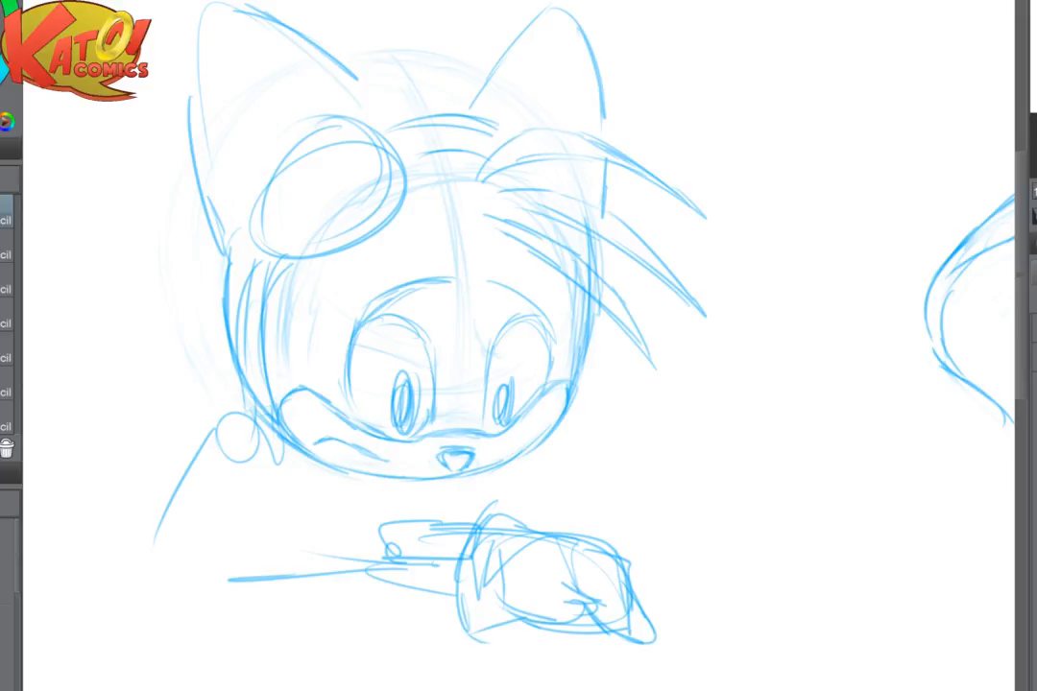
pyautogui.moveTo(518, 345)
pyautogui.mouseDown()
pyautogui.moveTo(493, 346)
pyautogui.moveTo(487, 331)
pyautogui.mouseUp()
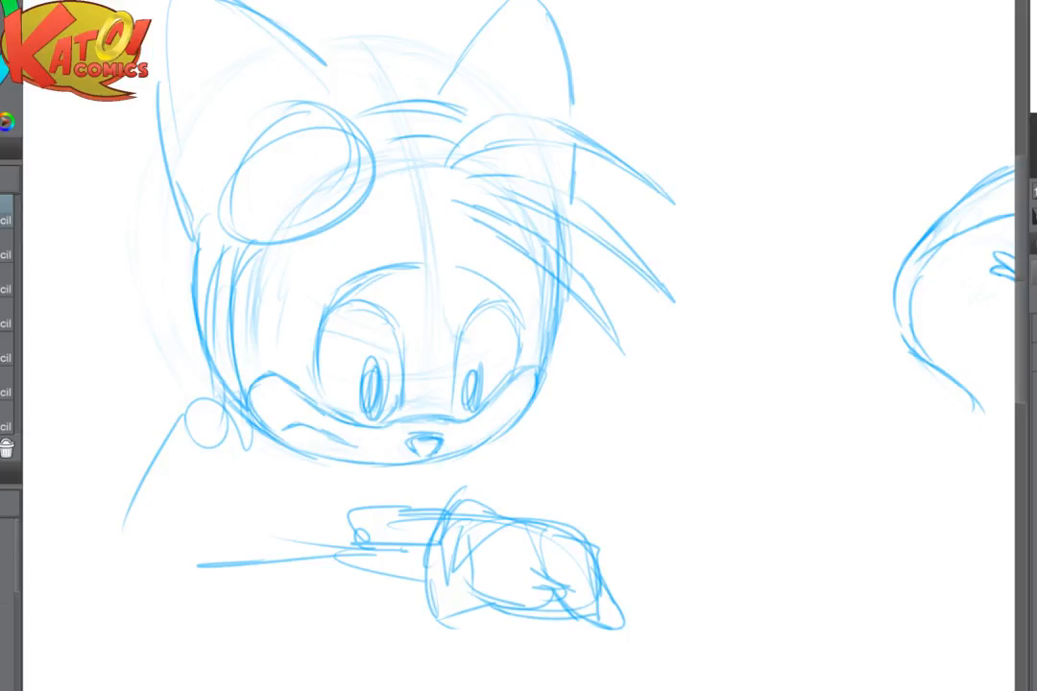
pyautogui.press('h')
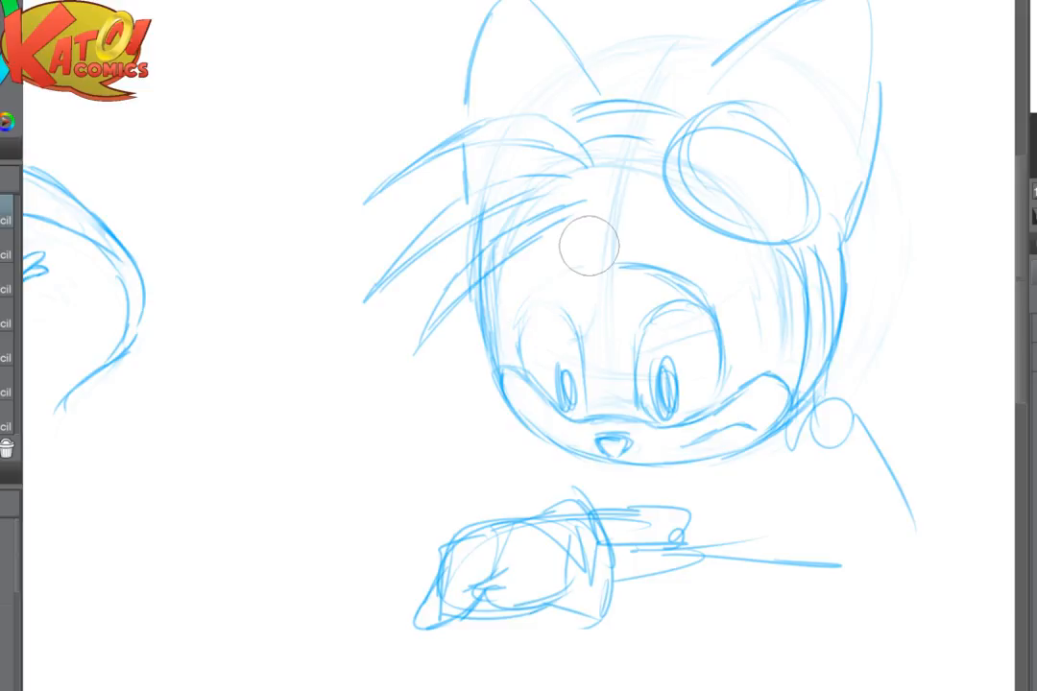
# - Lighten and redraw both eyebrows as clean arcs and retrace the left eye's upper inner curve from its brow
pyautogui.moveTo(432, 207)
pyautogui.mouseDown()
pyautogui.moveTo(870, 151)
pyautogui.moveTo(874, 195)
pyautogui.moveTo(598, 261)
pyautogui.mouseUp()
pyautogui.keyDown('ctrl'); pyautogui.click(706, 332); pyautogui.keyUp('ctrl')
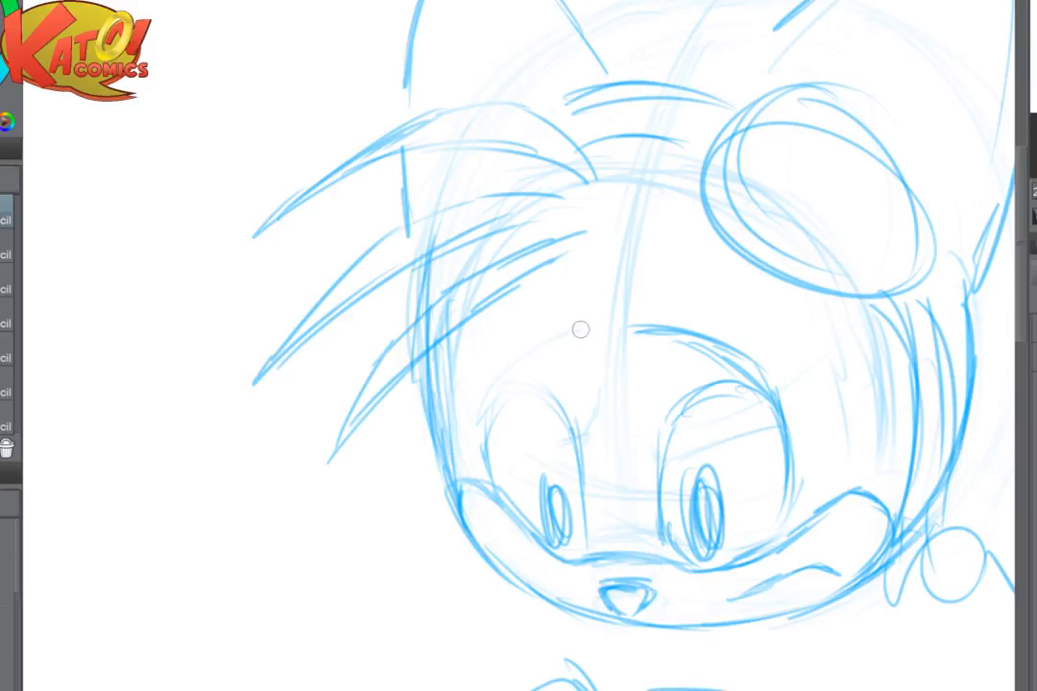
pyautogui.moveTo(585, 315)
pyautogui.mouseDown()
pyautogui.moveTo(550, 327)
pyautogui.moveTo(483, 422)
pyautogui.mouseUp()
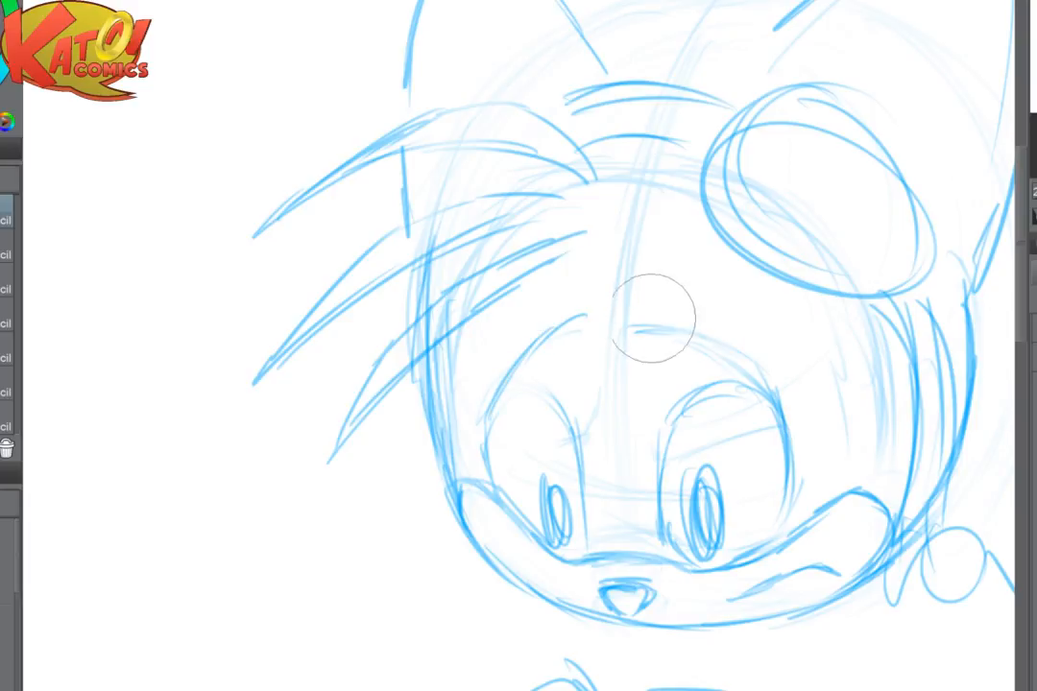
pyautogui.moveTo(662, 342); pyautogui.dragTo(774, 403)
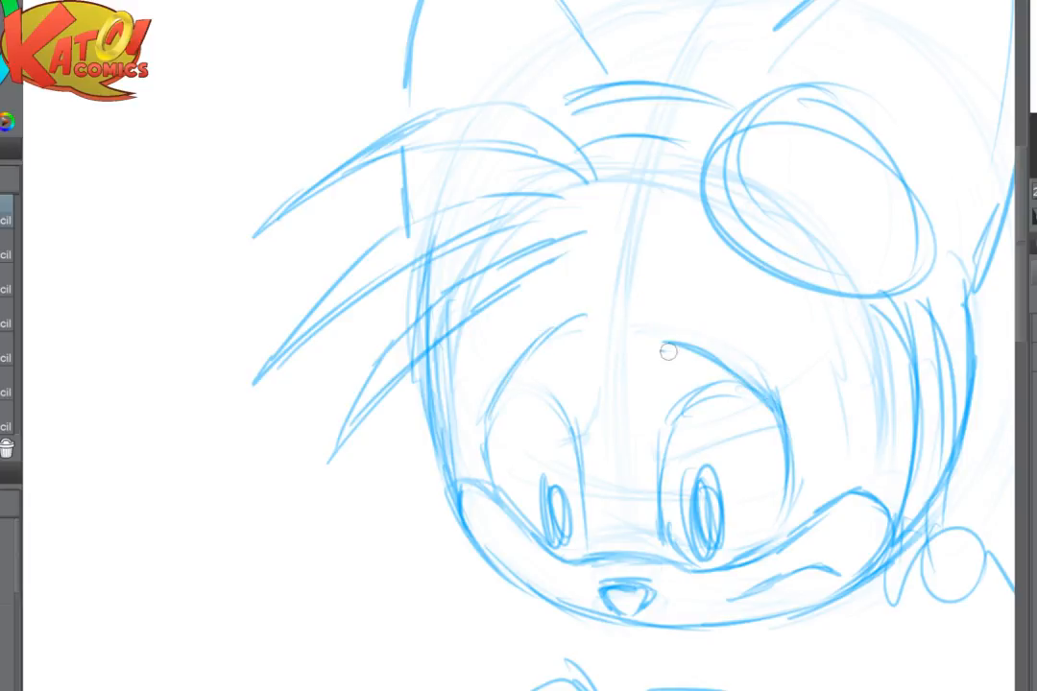
pyautogui.moveTo(593, 308)
pyautogui.mouseDown()
pyautogui.moveTo(541, 344)
pyautogui.moveTo(497, 414)
pyautogui.mouseUp()
pyautogui.moveTo(521, 365)
pyautogui.mouseDown()
pyautogui.moveTo(543, 384)
pyautogui.moveTo(576, 437)
pyautogui.mouseUp()
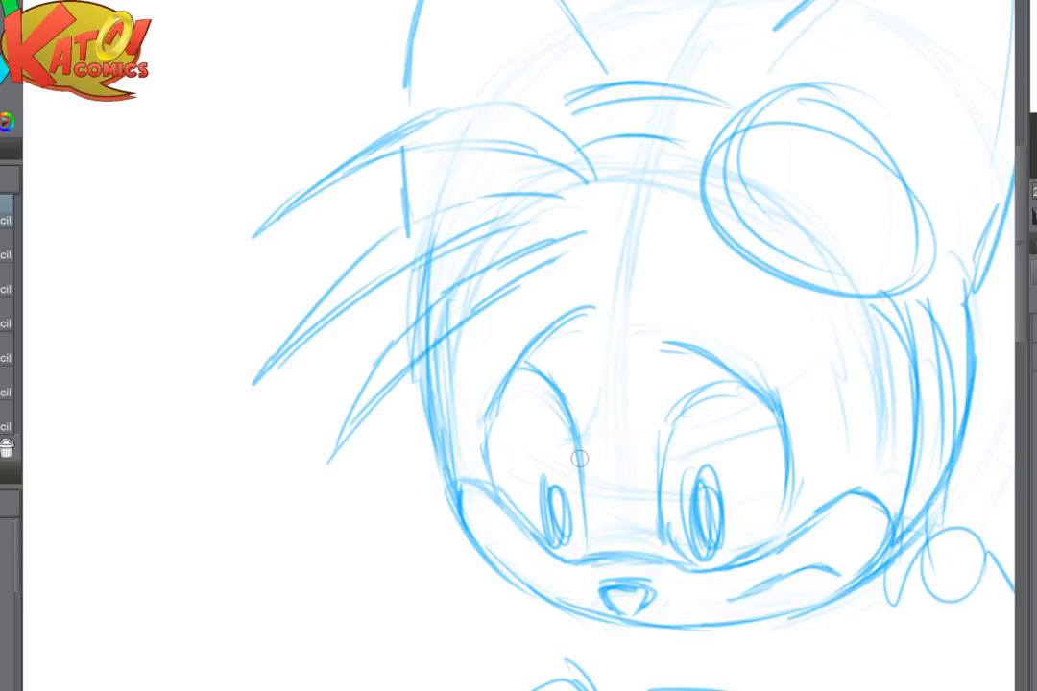
# - Partly erase the pupils in both eyes so that only faint guide lines are left
pyautogui.hotkey('ctrl', '+')
pyautogui.moveTo(579, 459); pyautogui.dragTo(534, 398)
pyautogui.hotkey('ctrl', '+')
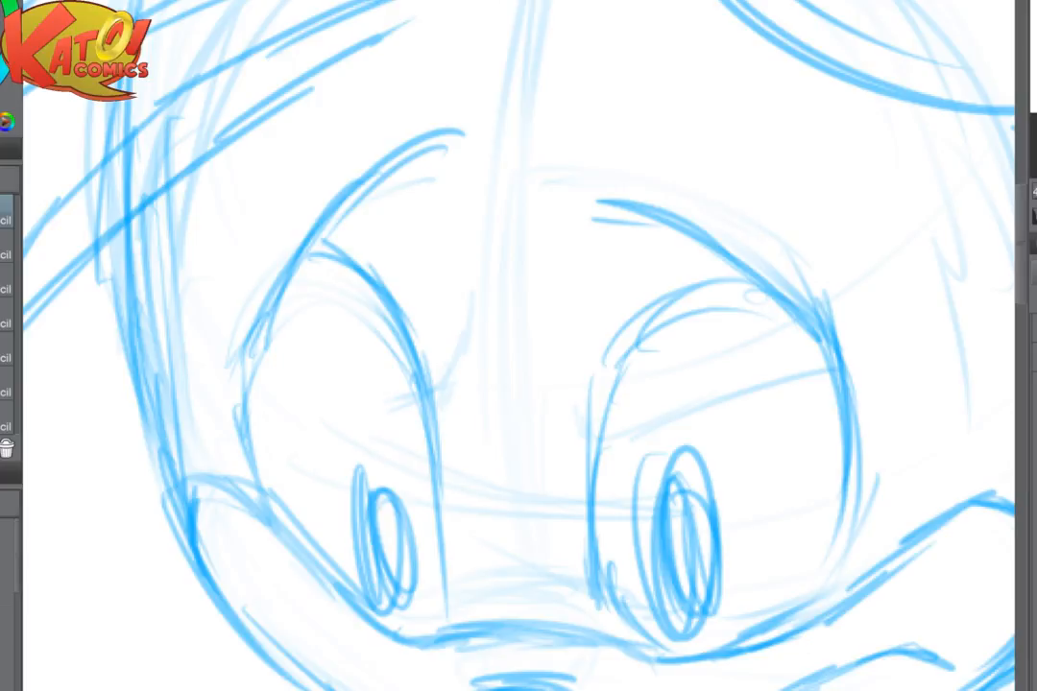
pyautogui.moveTo(534, 460); pyautogui.dragTo(540, 323)
pyautogui.moveTo(389, 384)
pyautogui.mouseDown()
pyautogui.moveTo(375, 406)
pyautogui.moveTo(393, 343)
pyautogui.mouseUp()
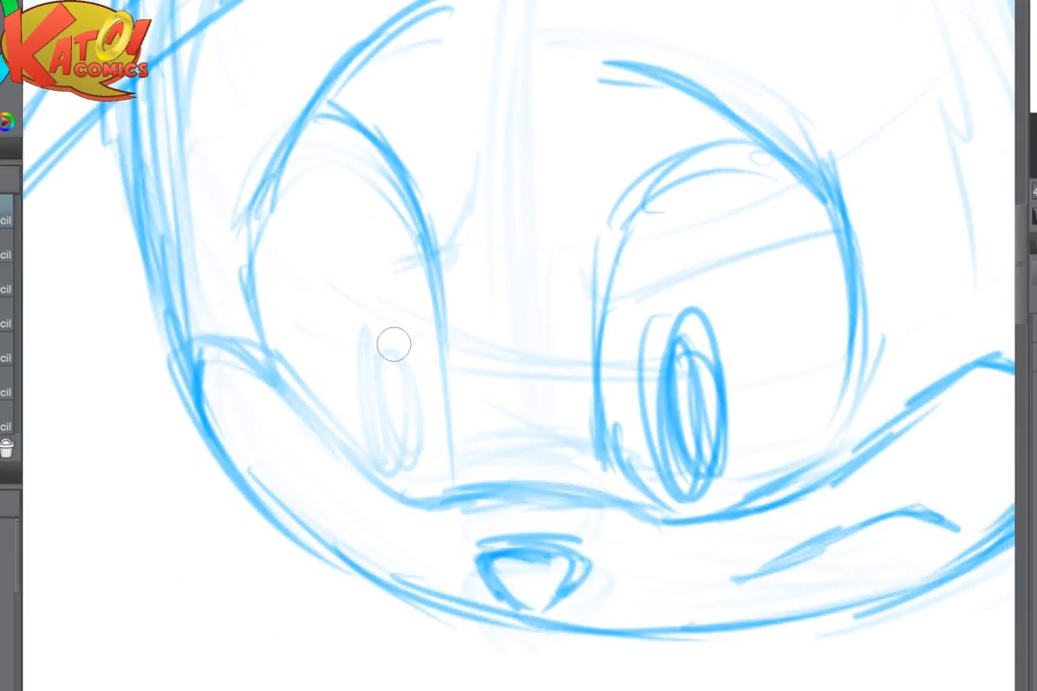
pyautogui.moveTo(692, 384)
pyautogui.mouseDown()
pyautogui.moveTo(683, 447)
pyautogui.moveTo(735, 341)
pyautogui.mouseUp()
# - Redraw the left pupil as a tall narrow oval and darken that eye's inner edge down to the muzzle
pyautogui.press('p')
pyautogui.moveTo(368, 371)
pyautogui.mouseDown()
pyautogui.moveTo(362, 410)
pyautogui.moveTo(357, 365)
pyautogui.moveTo(390, 454)
pyautogui.moveTo(364, 325)
pyautogui.moveTo(393, 452)
pyautogui.moveTo(351, 336)
pyautogui.moveTo(398, 422)
pyautogui.moveTo(355, 343)
pyautogui.moveTo(396, 405)
pyautogui.moveTo(367, 293)
pyautogui.mouseUp()
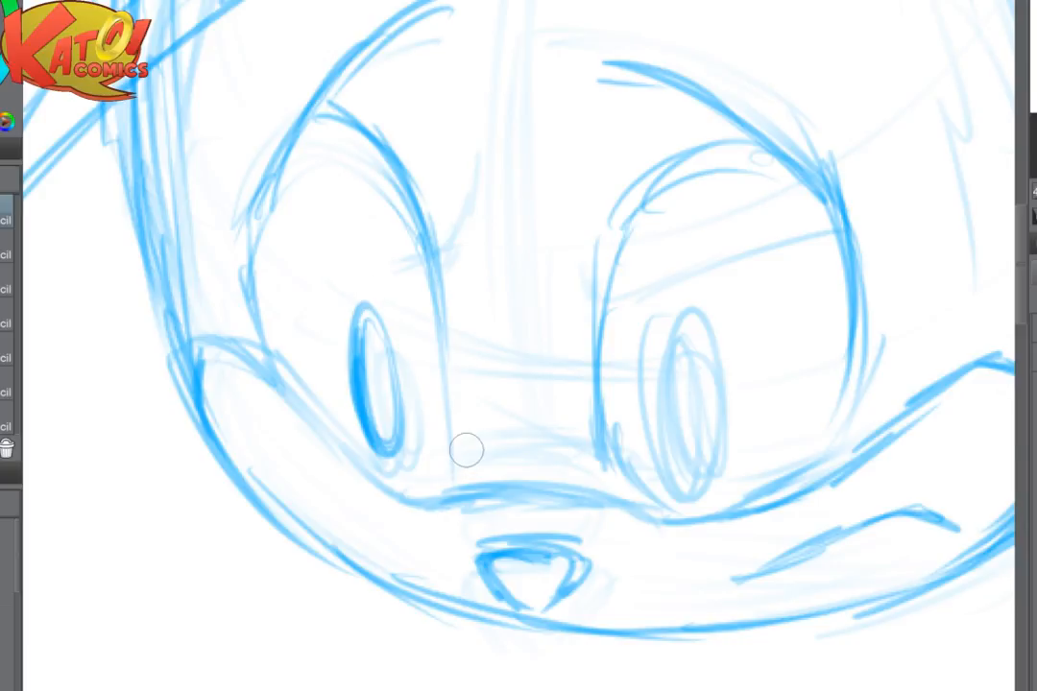
pyautogui.moveTo(423, 261); pyautogui.dragTo(447, 440)
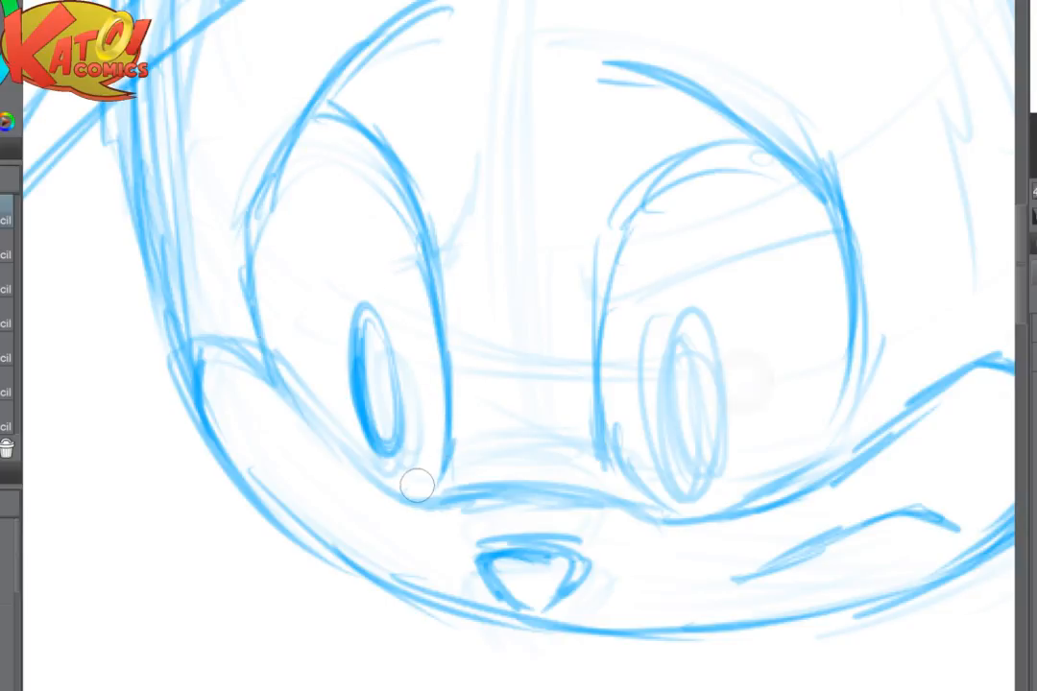
pyautogui.moveTo(496, 378); pyautogui.dragTo(414, 495)
# - Fade the old goggle outline and redraw its lower rim as a wider curve over the forehead
pyautogui.hotkey('ctrl', '-')
pyautogui.hotkey('ctrl', '-')
pyautogui.moveTo(451, 317); pyautogui.dragTo(420, 512)
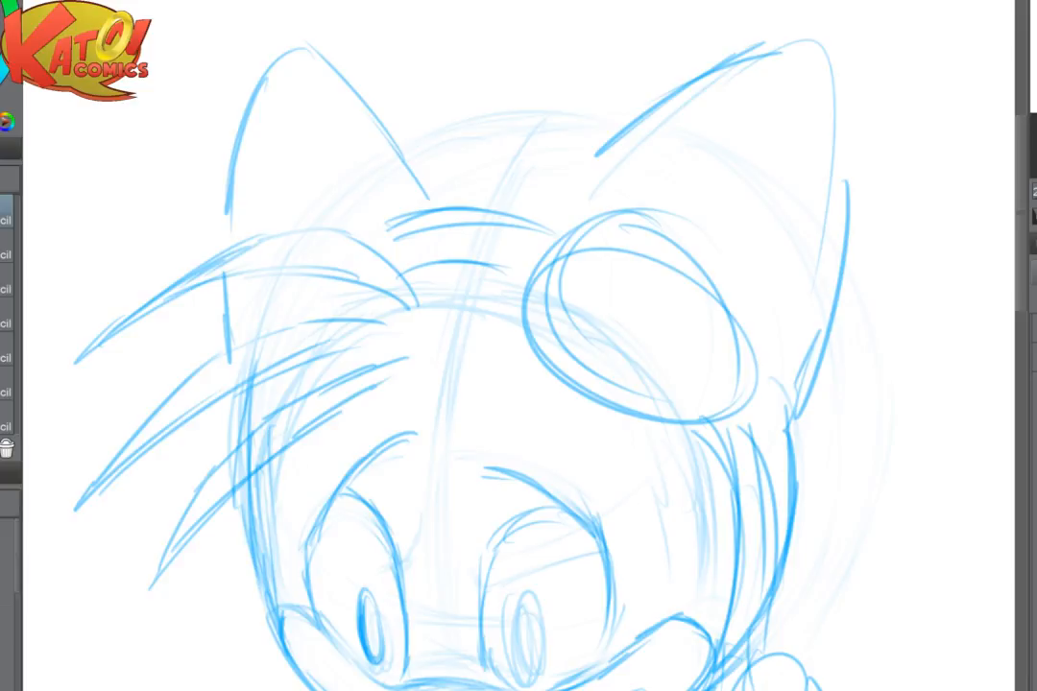
pyautogui.moveTo(528, 361)
pyautogui.mouseDown()
pyautogui.moveTo(638, 407)
pyautogui.moveTo(611, 396)
pyautogui.mouseUp()
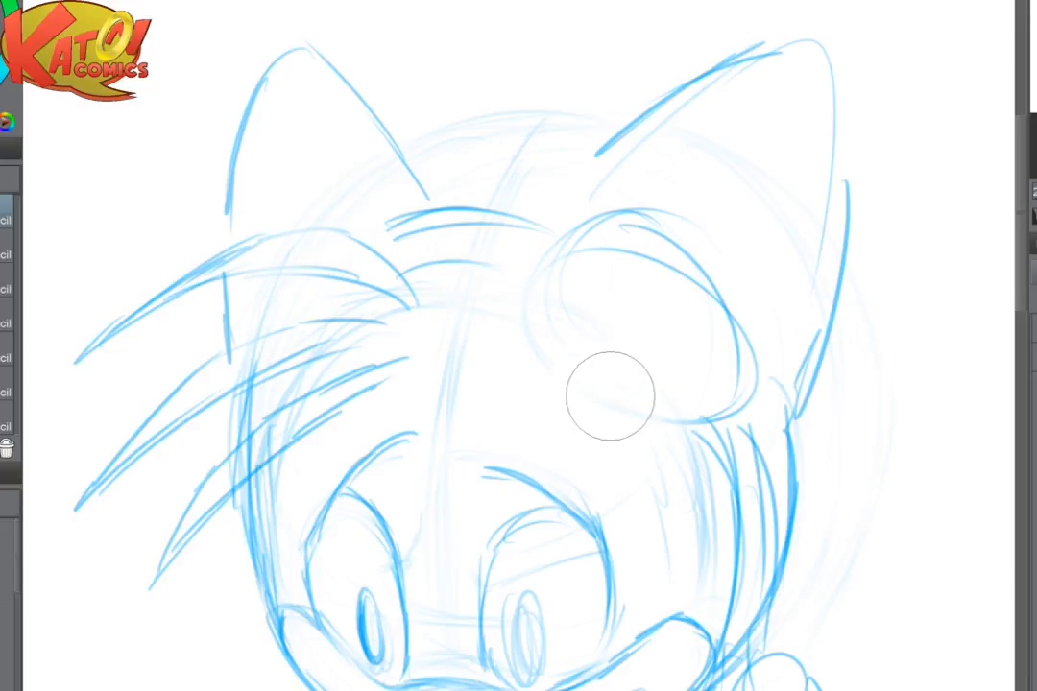
pyautogui.hotkey('ctrl', 'z')
pyautogui.press('p')
pyautogui.moveTo(491, 468); pyautogui.dragTo(479, 470)
pyautogui.moveTo(534, 259)
pyautogui.mouseDown()
pyautogui.moveTo(516, 273)
pyautogui.moveTo(553, 343)
pyautogui.moveTo(571, 332)
pyautogui.moveTo(584, 363)
pyautogui.moveTo(691, 445)
pyautogui.moveTo(763, 388)
pyautogui.mouseUp()
pyautogui.press('e')
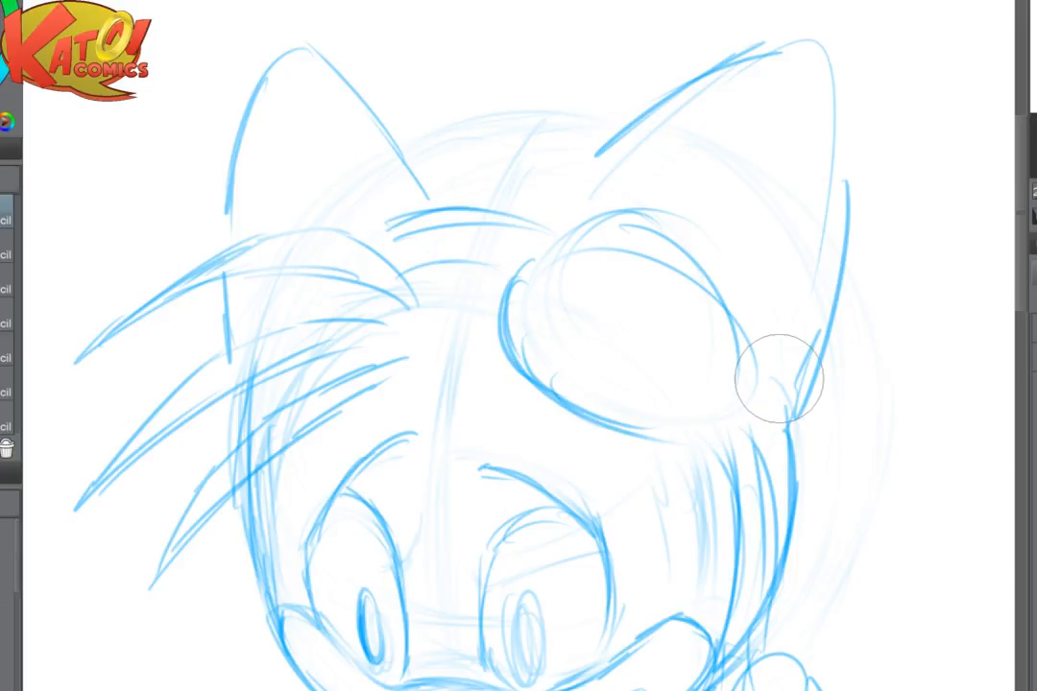
# - Strengthen the goggle's outer rim along the left and bottom and start the inner lens edge at its upper left
pyautogui.press('p')
pyautogui.moveTo(554, 238)
pyautogui.mouseDown()
pyautogui.moveTo(501, 298)
pyautogui.moveTo(535, 295)
pyautogui.moveTo(571, 347)
pyautogui.moveTo(502, 323)
pyautogui.moveTo(565, 410)
pyautogui.moveTo(539, 387)
pyautogui.moveTo(706, 438)
pyautogui.mouseUp()
pyautogui.press('e')
pyautogui.press('p')
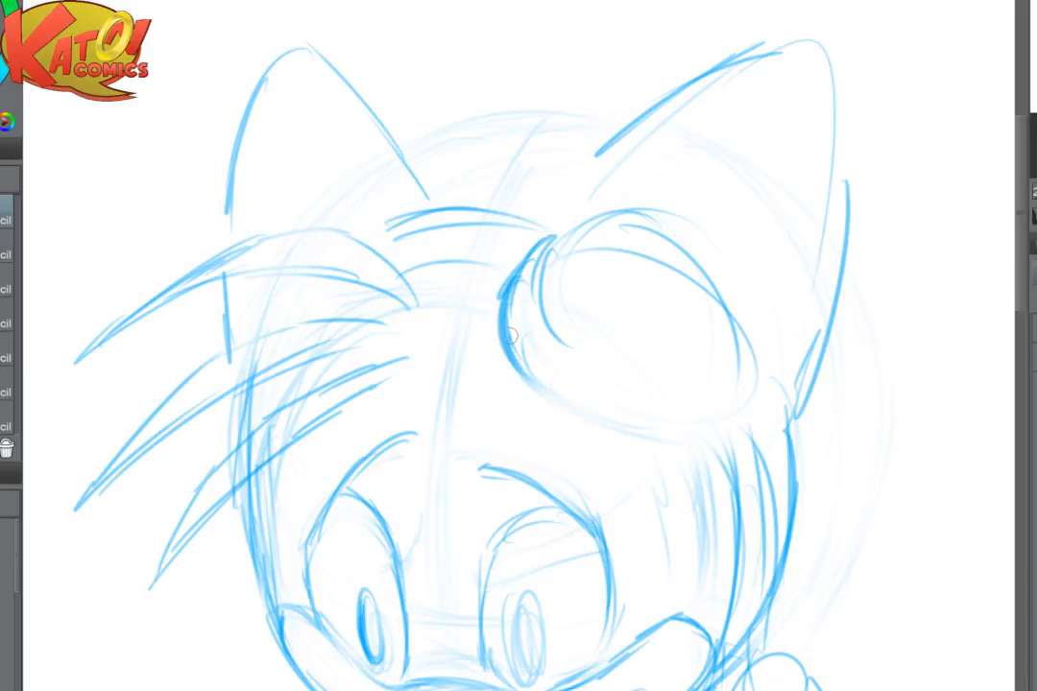
pyautogui.moveTo(510, 337); pyautogui.dragTo(564, 411)
pyautogui.moveTo(513, 342)
pyautogui.mouseDown()
pyautogui.moveTo(543, 401)
pyautogui.moveTo(619, 424)
pyautogui.mouseUp()
pyautogui.moveTo(552, 399)
pyautogui.mouseDown()
pyautogui.moveTo(673, 439)
pyautogui.moveTo(763, 397)
pyautogui.mouseUp()
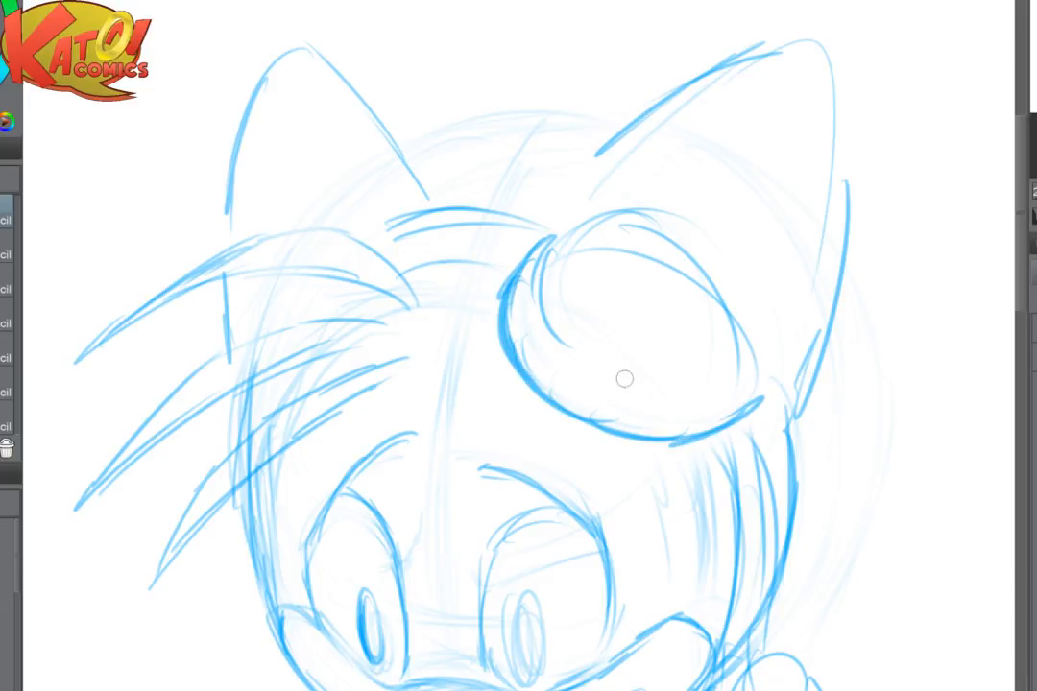
# - Sketch short segment lines across the goggle's lower-left rim and continue the inner lens edge along them
pyautogui.moveTo(550, 330)
pyautogui.mouseDown()
pyautogui.moveTo(564, 368)
pyautogui.moveTo(559, 399)
pyautogui.mouseUp()
pyautogui.moveTo(595, 379); pyautogui.dragTo(593, 414)
pyautogui.moveTo(563, 345); pyautogui.dragTo(655, 376)
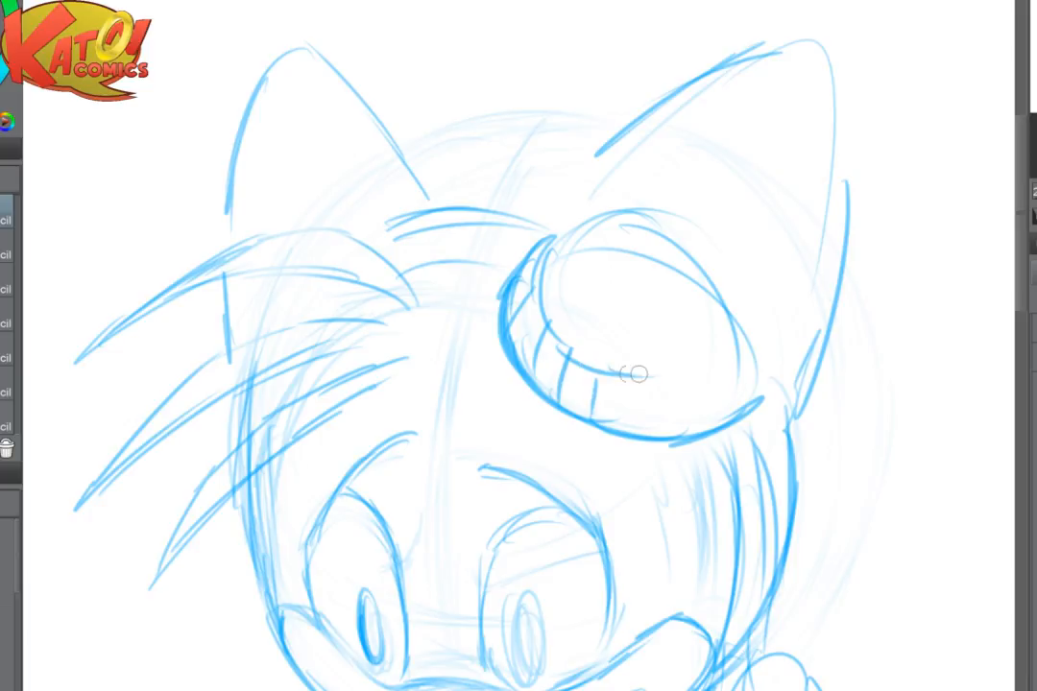
# - Trace the goggle's outer rim over the top and down the right side to close the oval
pyautogui.moveTo(541, 238); pyautogui.dragTo(583, 220)
pyautogui.moveTo(532, 259); pyautogui.dragTo(667, 241)
pyautogui.moveTo(601, 224); pyautogui.dragTo(720, 278)
pyautogui.moveTo(636, 225); pyautogui.dragTo(754, 312)
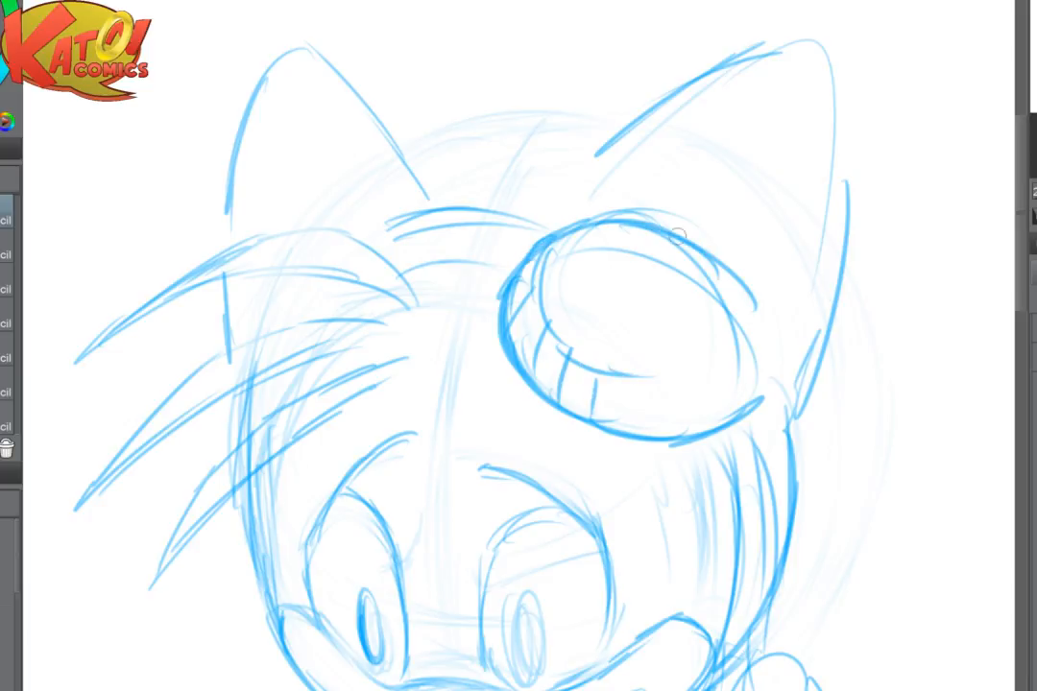
pyautogui.moveTo(674, 236); pyautogui.dragTo(763, 338)
pyautogui.moveTo(731, 288); pyautogui.dragTo(762, 382)
pyautogui.moveTo(763, 331)
pyautogui.mouseDown()
pyautogui.moveTo(757, 389)
pyautogui.moveTo(772, 369)
pyautogui.mouseUp()
# - Draw the inner lens edge along the bottom and up the right side of the goggle
pyautogui.moveTo(630, 380)
pyautogui.mouseDown()
pyautogui.moveTo(632, 428)
pyautogui.moveTo(706, 387)
pyautogui.mouseUp()
pyautogui.moveTo(593, 370); pyautogui.dragTo(709, 386)
pyautogui.moveTo(639, 385); pyautogui.dragTo(749, 367)
pyautogui.moveTo(705, 386)
pyautogui.mouseDown()
pyautogui.moveTo(756, 334)
pyautogui.moveTo(745, 370)
pyautogui.mouseUp()
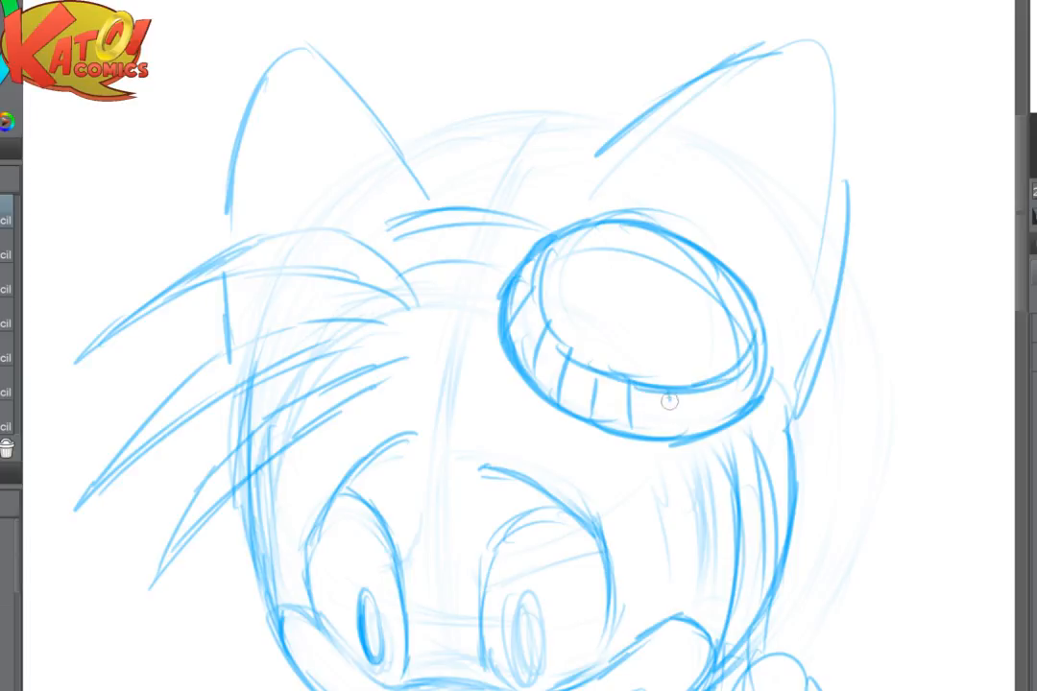
# - Add the remaining segment lines to the goggle's lower-right rim and a small oval highlight near the lens top
pyautogui.moveTo(673, 394); pyautogui.dragTo(673, 437)
pyautogui.moveTo(718, 379); pyautogui.dragTo(721, 420)
pyautogui.moveTo(747, 364); pyautogui.dragTo(754, 406)
pyautogui.moveTo(591, 255); pyautogui.dragTo(506, 347)
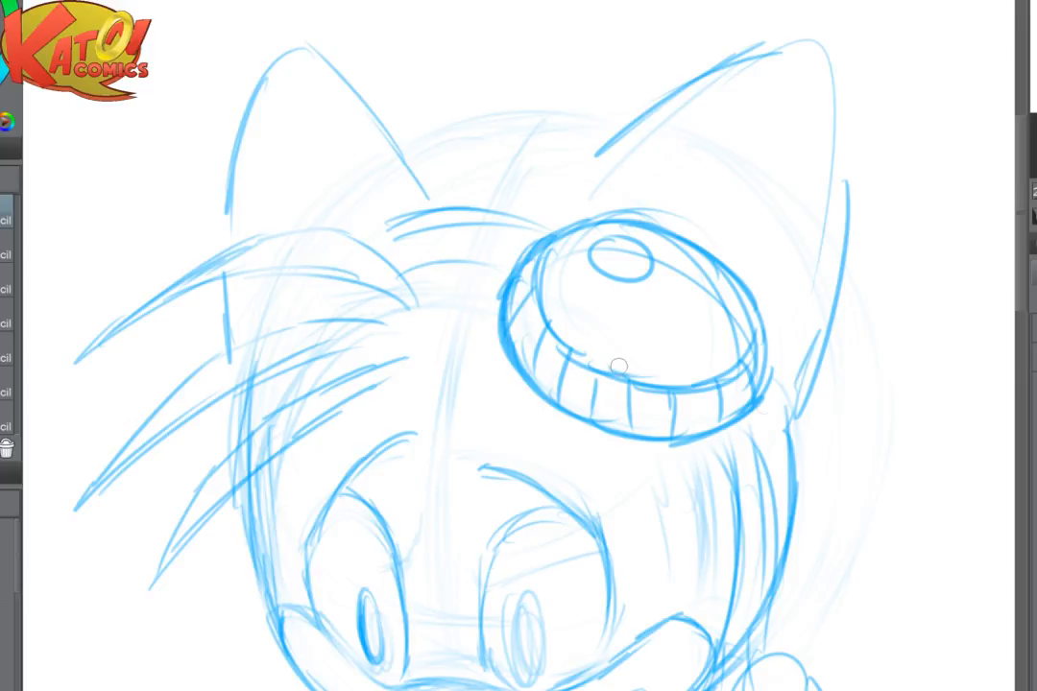
# - Fade the rough strap lines below the goggle and redraw the upper part of both strap edges
pyautogui.moveTo(751, 434)
pyautogui.mouseDown()
pyautogui.moveTo(726, 513)
pyautogui.moveTo(797, 464)
pyautogui.mouseUp()
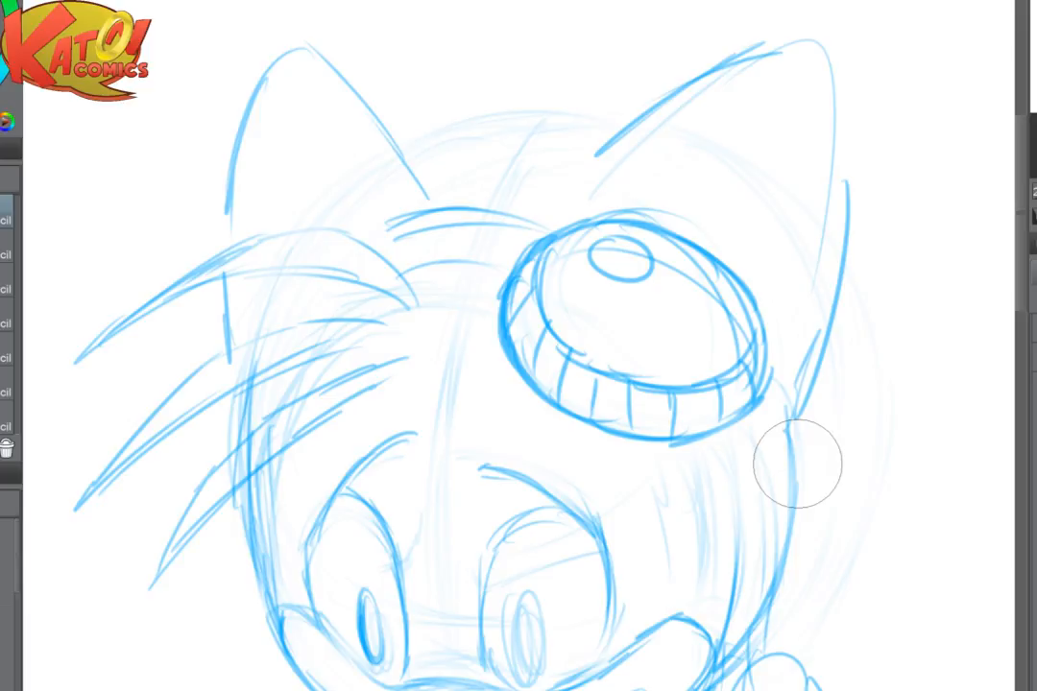
pyautogui.moveTo(797, 464); pyautogui.dragTo(676, 468)
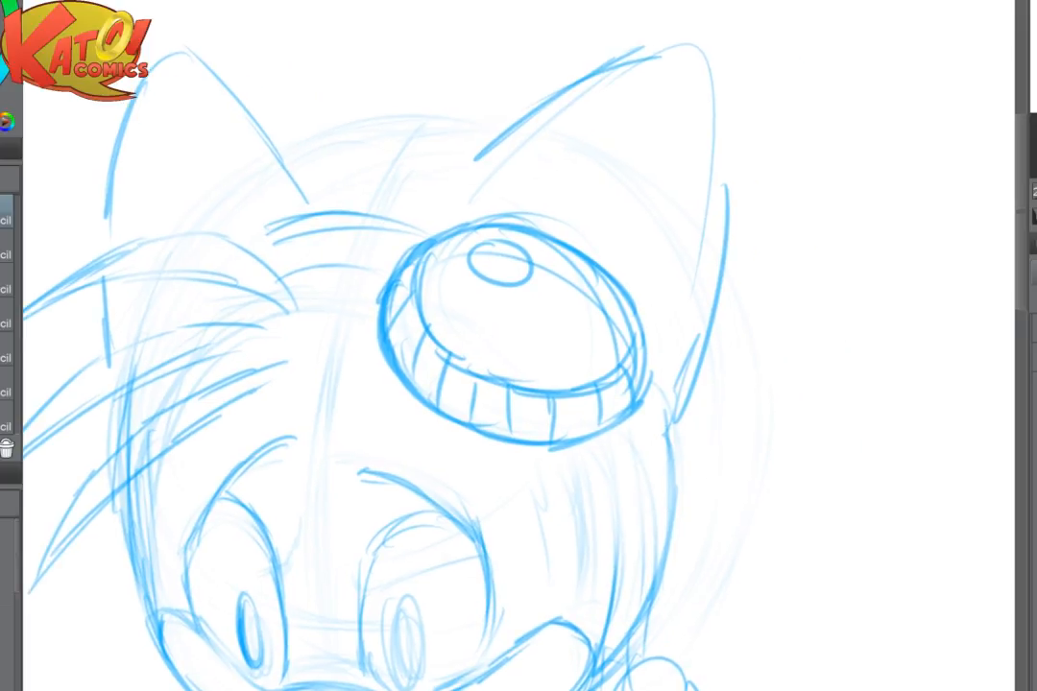
pyautogui.moveTo(568, 447)
pyautogui.mouseDown()
pyautogui.moveTo(605, 488)
pyautogui.moveTo(603, 565)
pyautogui.mouseUp()
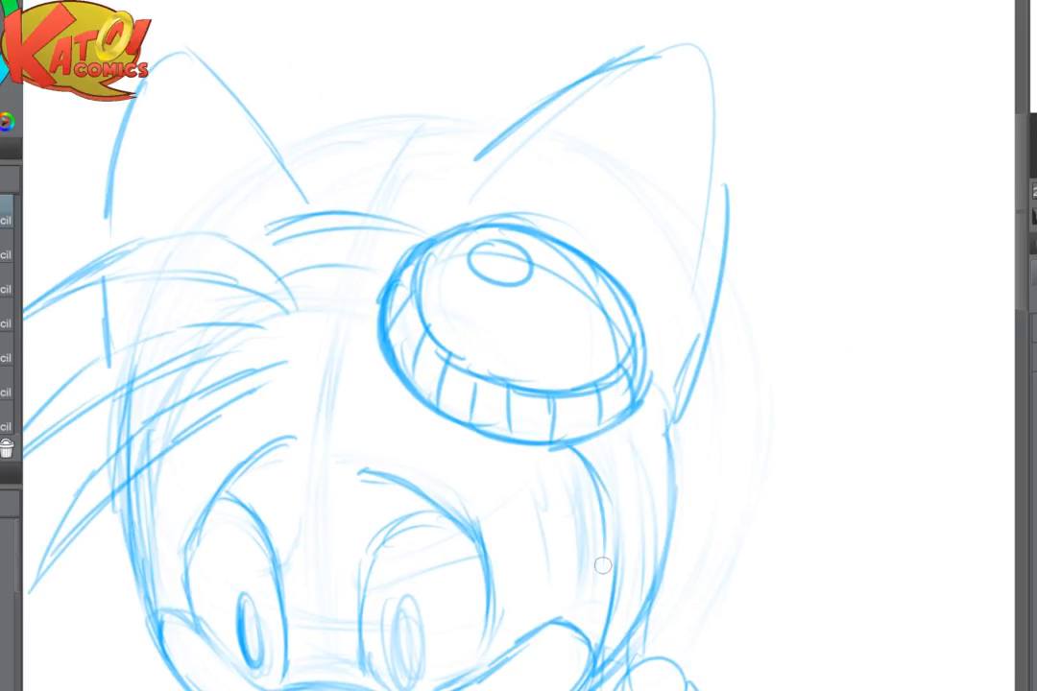
pyautogui.moveTo(595, 474); pyautogui.dragTo(611, 564)
pyautogui.moveTo(617, 423); pyautogui.dragTo(650, 501)
# - Switch to OBS to check the stream status and return to the drawing
pyautogui.moveTo(540, 690)
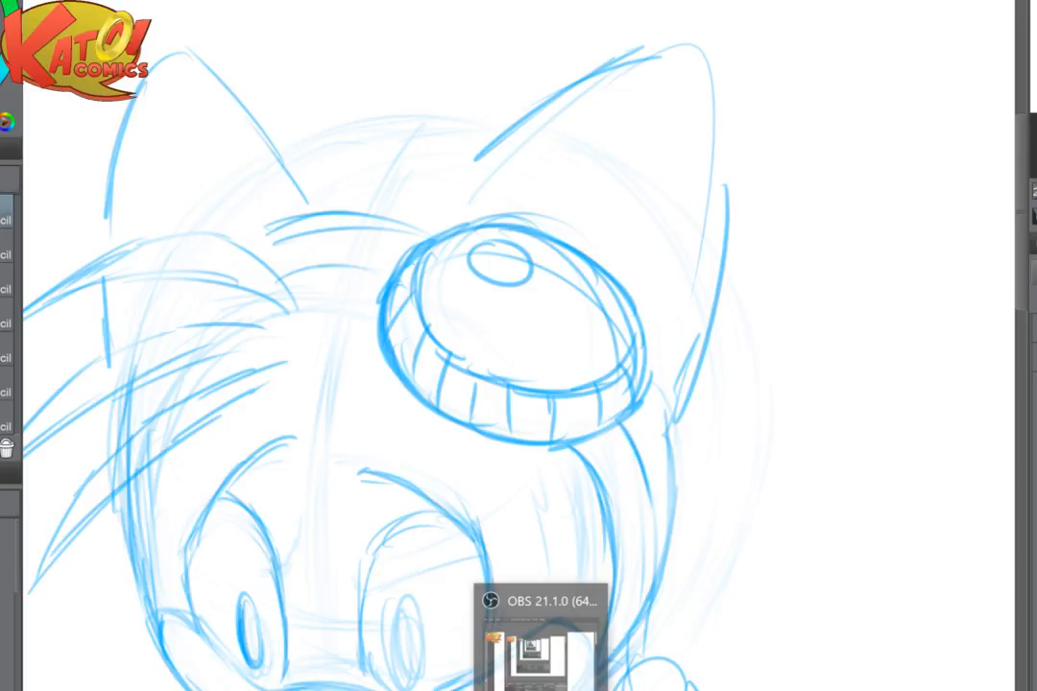
pyautogui.click(541, 663)
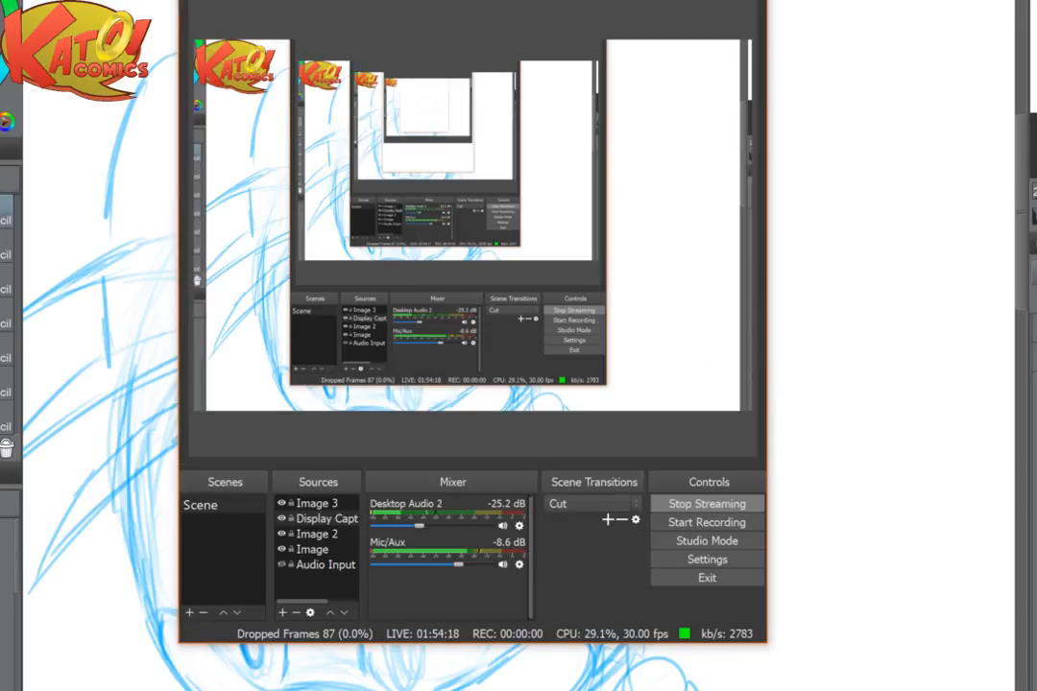
pyautogui.hotkey('alt', 'Tab')
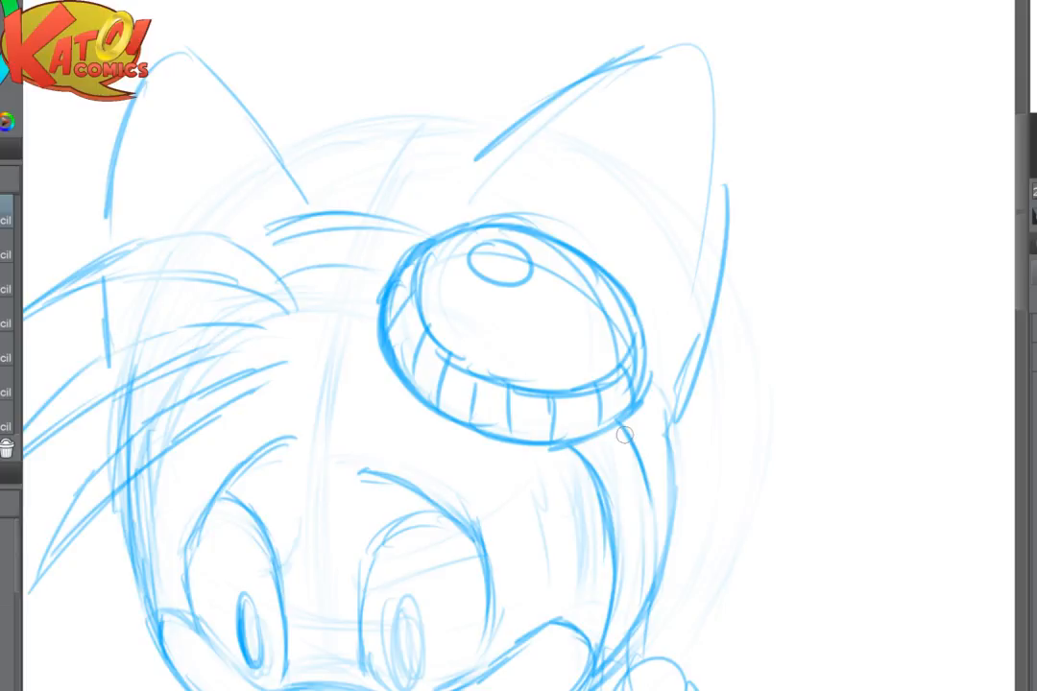
# - Extend the goggle strap's outer edge down toward the cheek and darken its inner edge
pyautogui.moveTo(624, 435)
pyautogui.mouseDown()
pyautogui.moveTo(659, 518)
pyautogui.moveTo(636, 475)
pyautogui.moveTo(650, 565)
pyautogui.mouseUp()
pyautogui.moveTo(652, 499); pyautogui.dragTo(653, 605)
pyautogui.moveTo(582, 453); pyautogui.dragTo(611, 601)
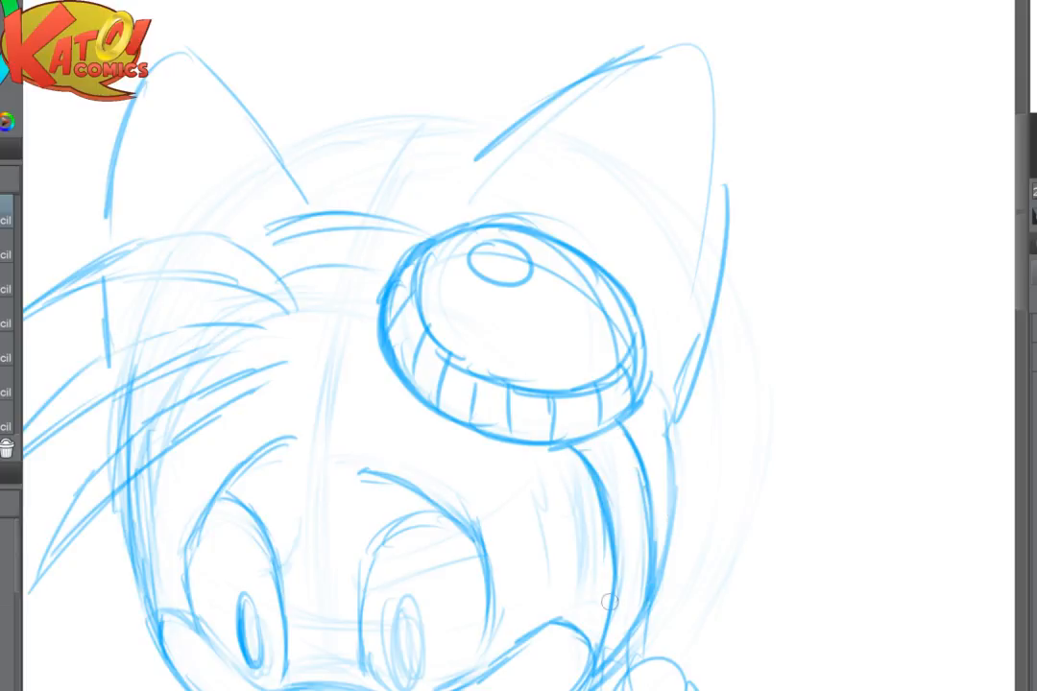
# - Examine the overall sketch from further away and inspect the goggle-side ear up close
pyautogui.moveTo(515, 505); pyautogui.dragTo(705, 310)
pyautogui.scroll(-3, 682, 393)
pyautogui.moveTo(672, 392)
pyautogui.mouseDown()
pyautogui.moveTo(921, 346)
pyautogui.moveTo(984, 349)
pyautogui.mouseUp()
pyautogui.scroll(-4, 707, 414)
pyautogui.moveTo(826, 313); pyautogui.dragTo(870, 377)
pyautogui.scroll(5, 811, 389)
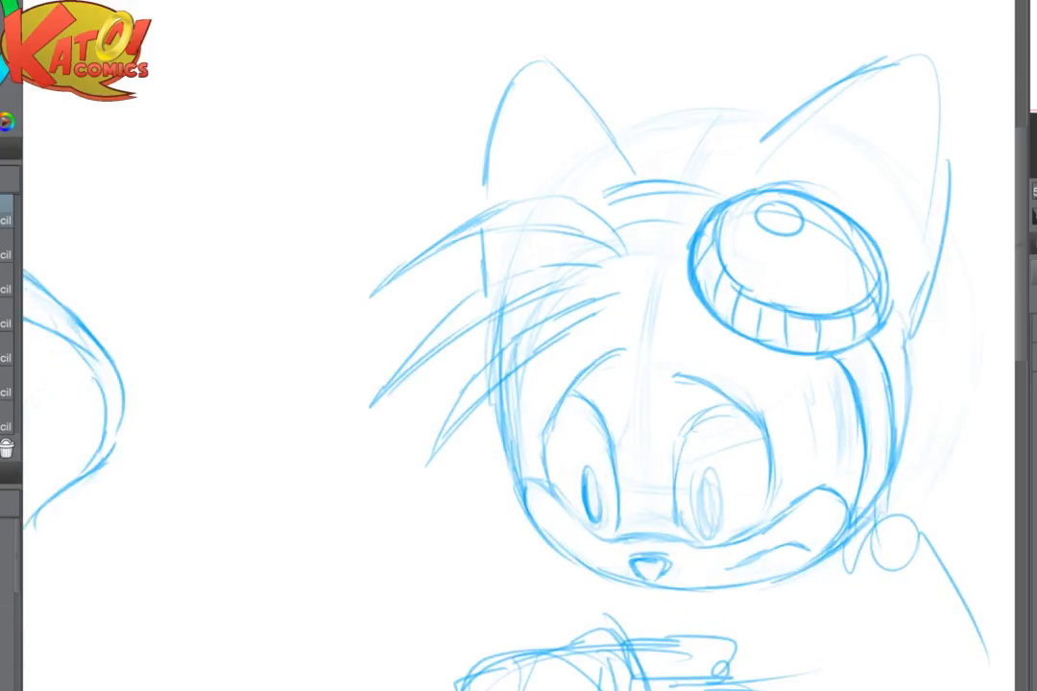
pyautogui.moveTo(805, 115); pyautogui.dragTo(641, 321)
pyautogui.scroll(4, 697, 422)
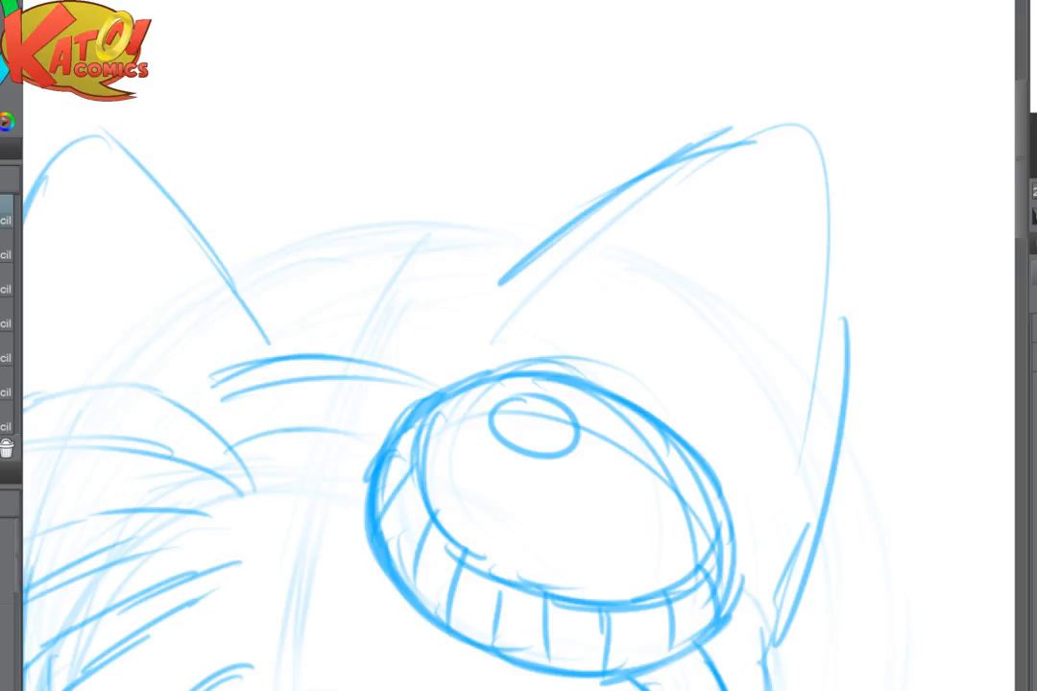
# - Darken the outline of the ear above the goggle, carrying it over the tip and down the outer edge
pyautogui.moveTo(499, 284); pyautogui.dragTo(337, 198)
pyautogui.moveTo(272, 278); pyautogui.dragTo(444, 109)
pyautogui.moveTo(281, 266)
pyautogui.mouseDown()
pyautogui.moveTo(547, 64)
pyautogui.moveTo(639, 51)
pyautogui.moveTo(674, 171)
pyautogui.moveTo(646, 57)
pyautogui.moveTo(668, 328)
pyautogui.moveTo(629, 487)
pyautogui.mouseUp()
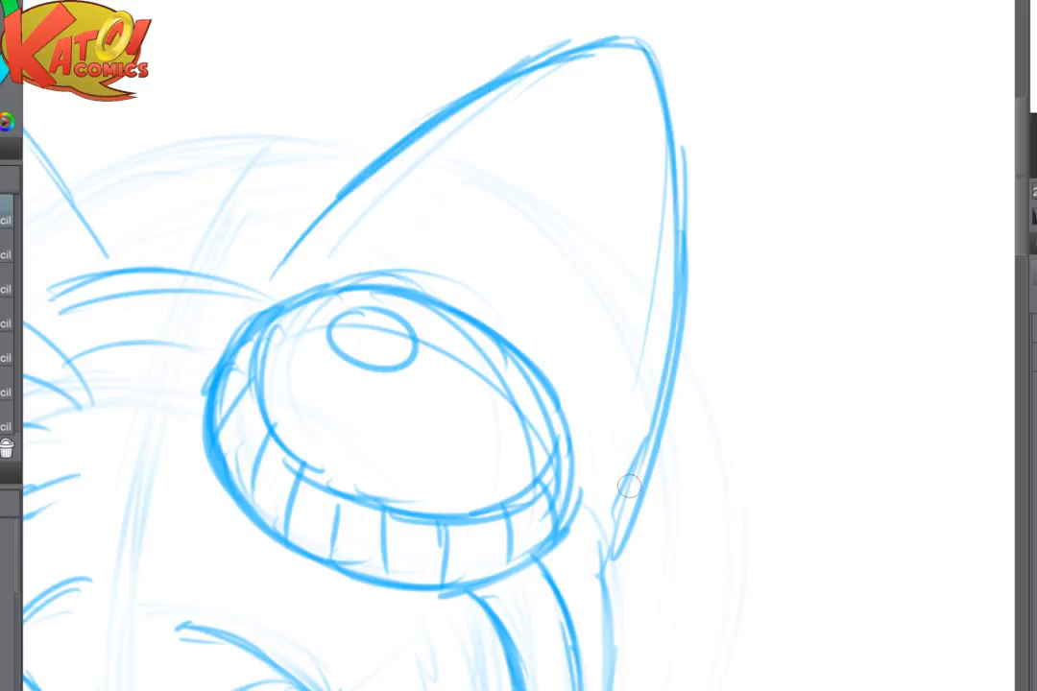
# - Redraw the lower edge of the goggle bridge between the hair tuft and the goggle rim
pyautogui.scroll(-3, 657, 377)
pyautogui.moveTo(615, 422); pyautogui.dragTo(812, 302)
pyautogui.scroll(3, 756, 336)
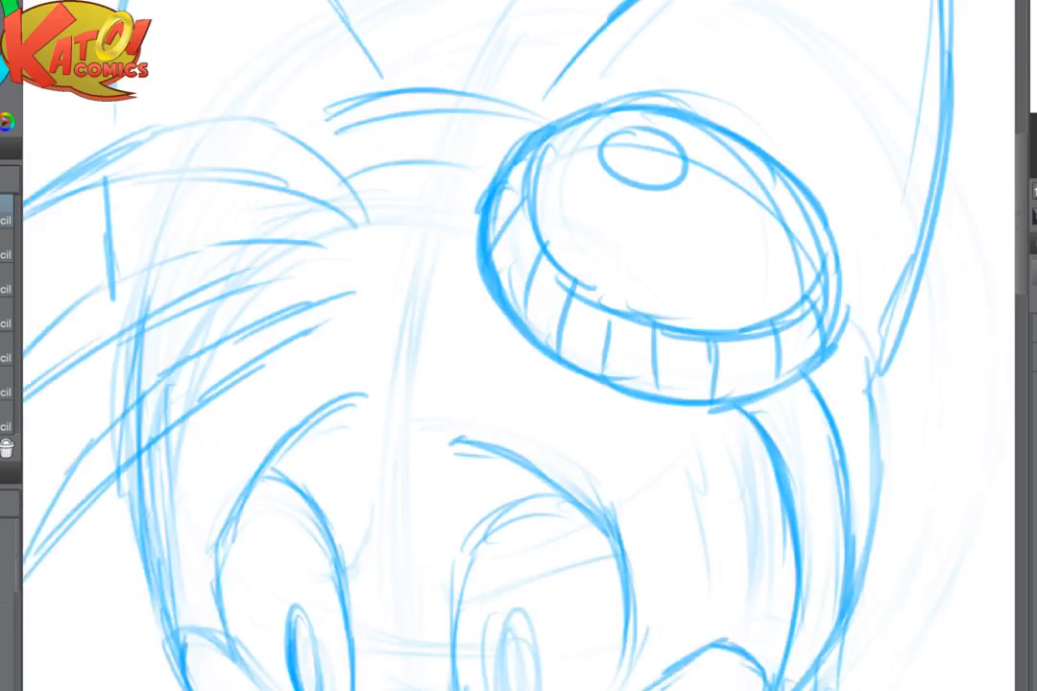
pyautogui.scroll(1, 519, 345)
pyautogui.moveTo(432, 230)
pyautogui.mouseDown()
pyautogui.moveTo(543, 250)
pyautogui.moveTo(604, 432)
pyautogui.moveTo(574, 440)
pyautogui.mouseUp()
pyautogui.moveTo(509, 374)
pyautogui.mouseDown()
pyautogui.moveTo(580, 367)
pyautogui.moveTo(611, 385)
pyautogui.mouseUp()
pyautogui.moveTo(477, 382); pyautogui.dragTo(612, 385)
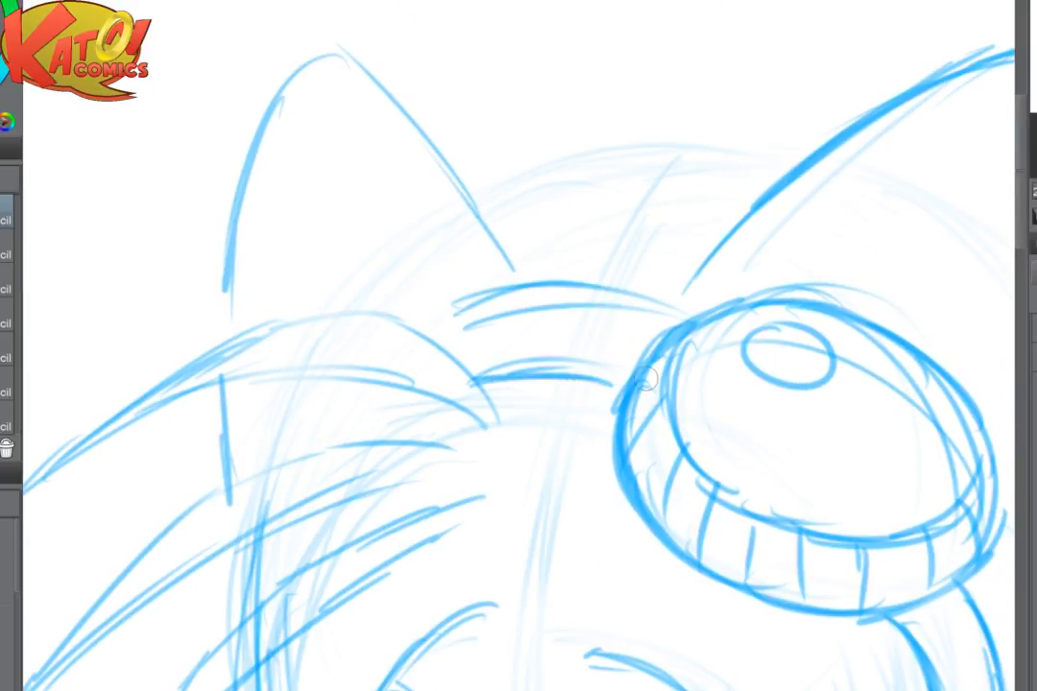
# - Fade the rough upper bridge lines and redraw the bridge with a small rectangular slot beneath a darker top edge
pyautogui.press('e')
pyautogui.moveTo(580, 303)
pyautogui.mouseDown()
pyautogui.moveTo(627, 308)
pyautogui.moveTo(524, 301)
pyautogui.mouseUp()
pyautogui.press('p')
pyautogui.moveTo(479, 382)
pyautogui.mouseDown()
pyautogui.moveTo(549, 376)
pyautogui.moveTo(485, 363)
pyautogui.moveTo(554, 355)
pyautogui.moveTo(474, 366)
pyautogui.moveTo(608, 363)
pyautogui.mouseUp()
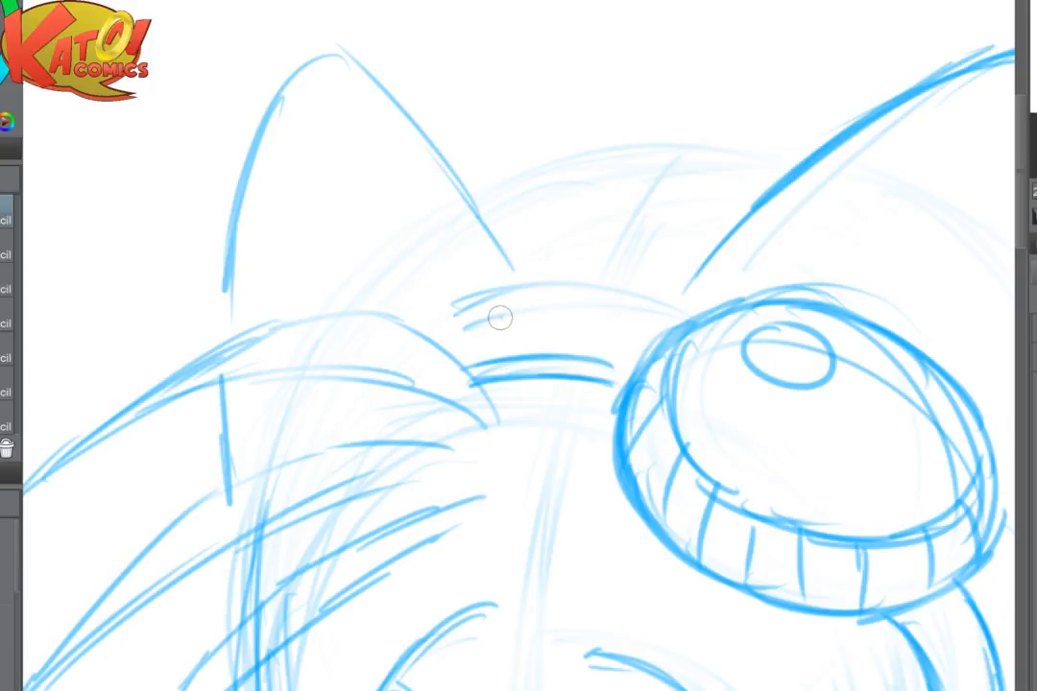
pyautogui.moveTo(500, 319)
pyautogui.mouseDown()
pyautogui.moveTo(481, 338)
pyautogui.moveTo(598, 331)
pyautogui.moveTo(578, 312)
pyautogui.moveTo(590, 313)
pyautogui.mouseUp()
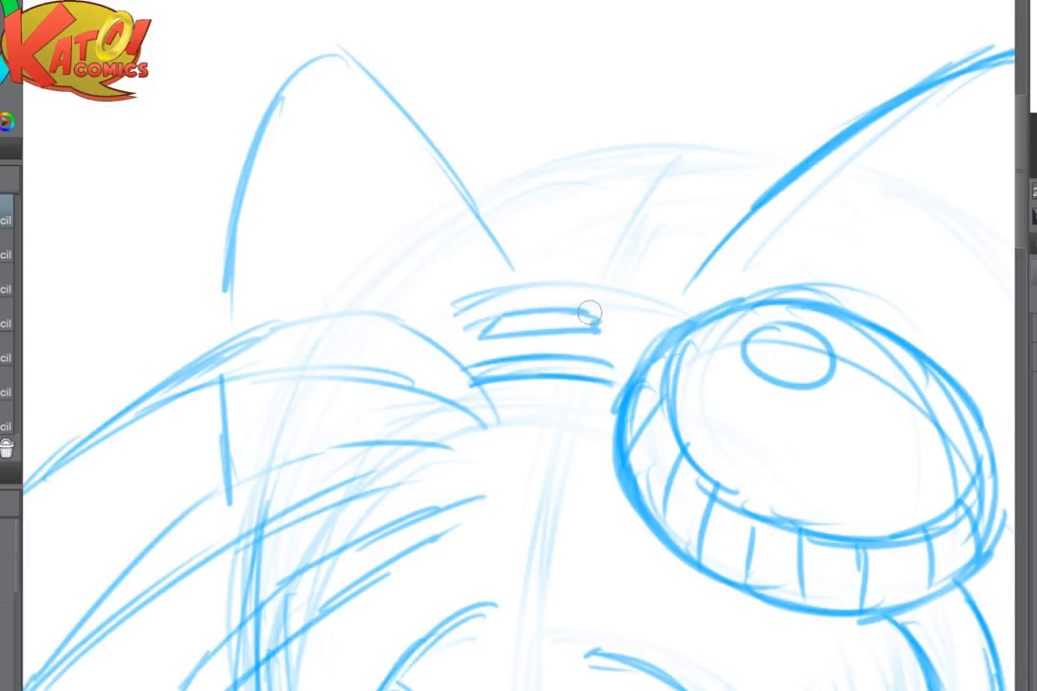
pyautogui.moveTo(432, 314); pyautogui.dragTo(672, 305)
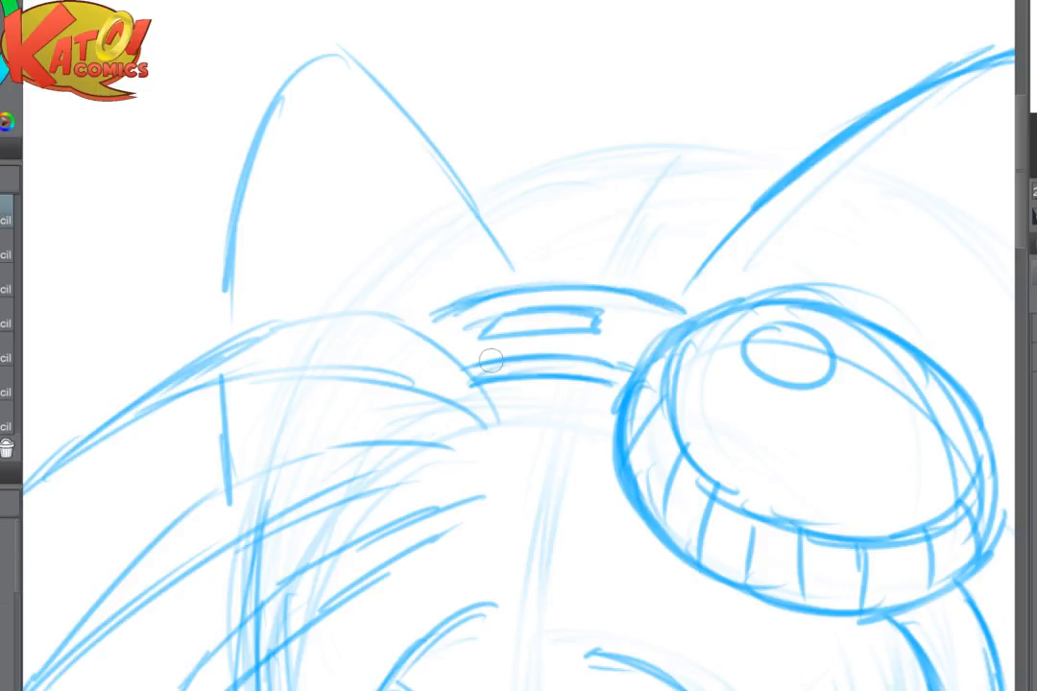
# - Fill the narrow band along the goggle bridge's lower edge with short evenly spaced ribs
pyautogui.moveTo(489, 361); pyautogui.dragTo(496, 379)
pyautogui.moveTo(508, 359)
pyautogui.mouseDown()
pyautogui.moveTo(510, 377)
pyautogui.moveTo(527, 377)
pyautogui.mouseUp()
pyautogui.moveTo(548, 358)
pyautogui.mouseDown()
pyautogui.moveTo(548, 376)
pyautogui.moveTo(566, 378)
pyautogui.mouseUp()
pyautogui.moveTo(588, 360)
pyautogui.mouseDown()
pyautogui.moveTo(587, 379)
pyautogui.moveTo(611, 382)
pyautogui.mouseUp()
pyautogui.moveTo(628, 369); pyautogui.dragTo(623, 386)
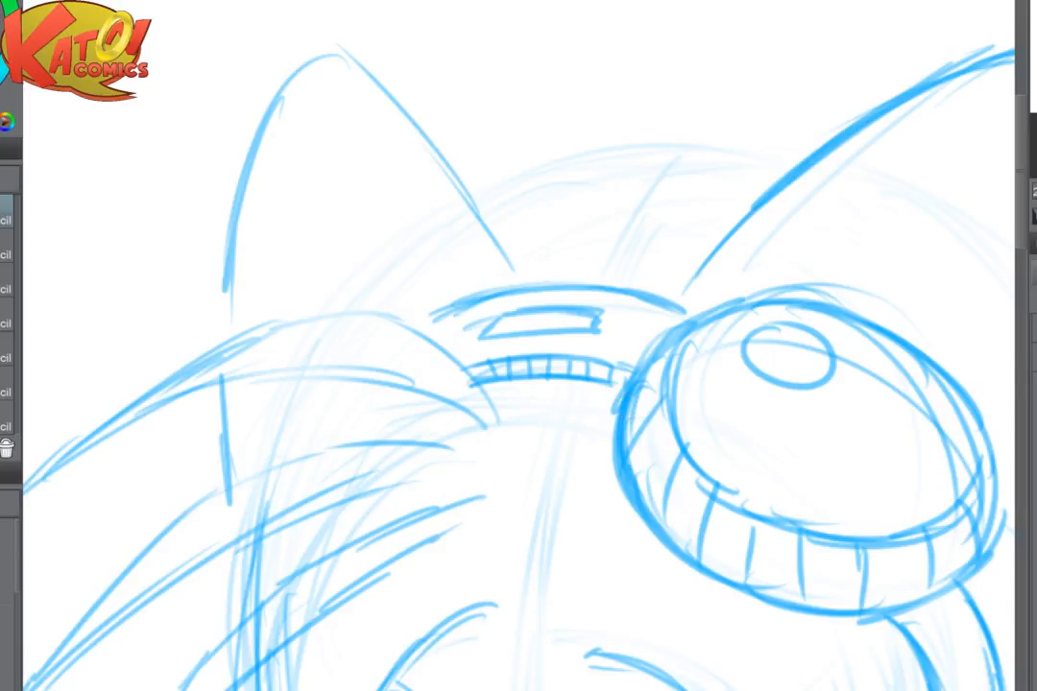
# - Redraw the uppermost hair tuft with darker curved edges and a sharp tip, checking it in mirrored view
pyautogui.press('h')
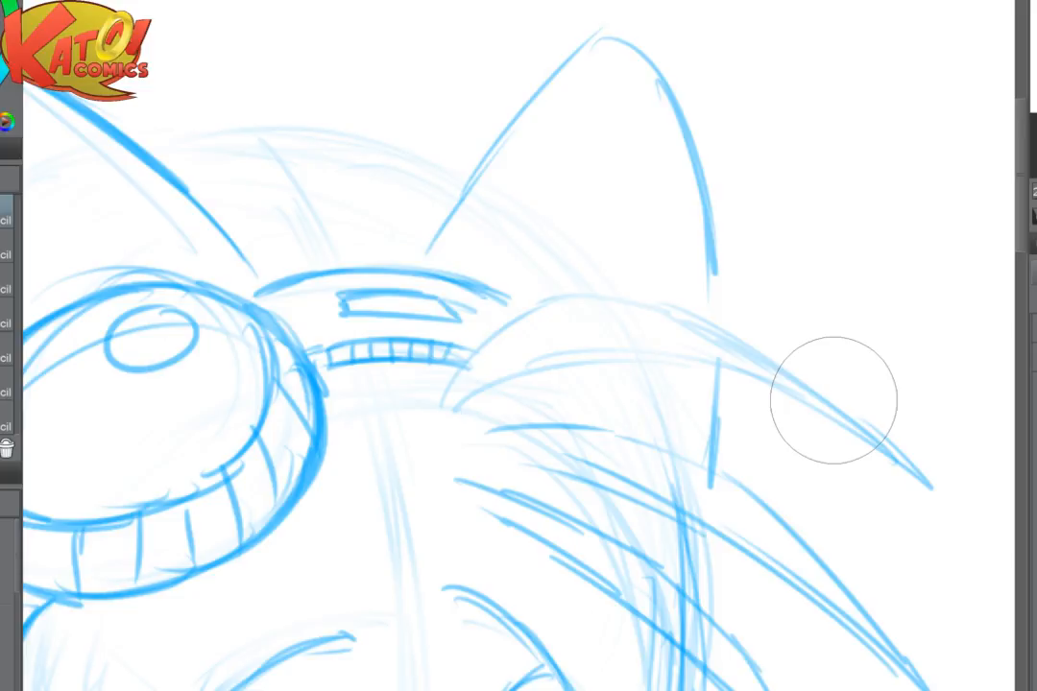
pyautogui.moveTo(436, 392)
pyautogui.mouseDown()
pyautogui.moveTo(451, 371)
pyautogui.moveTo(591, 297)
pyautogui.moveTo(671, 328)
pyautogui.moveTo(695, 326)
pyautogui.moveTo(821, 424)
pyautogui.moveTo(503, 386)
pyautogui.moveTo(709, 364)
pyautogui.mouseUp()
pyautogui.moveTo(557, 361)
pyautogui.mouseDown()
pyautogui.moveTo(742, 382)
pyautogui.moveTo(787, 410)
pyautogui.mouseUp()
pyautogui.moveTo(659, 361)
pyautogui.mouseDown()
pyautogui.moveTo(805, 398)
pyautogui.moveTo(852, 435)
pyautogui.mouseUp()
pyautogui.moveTo(819, 391); pyautogui.dragTo(666, 351)
pyautogui.press('h')
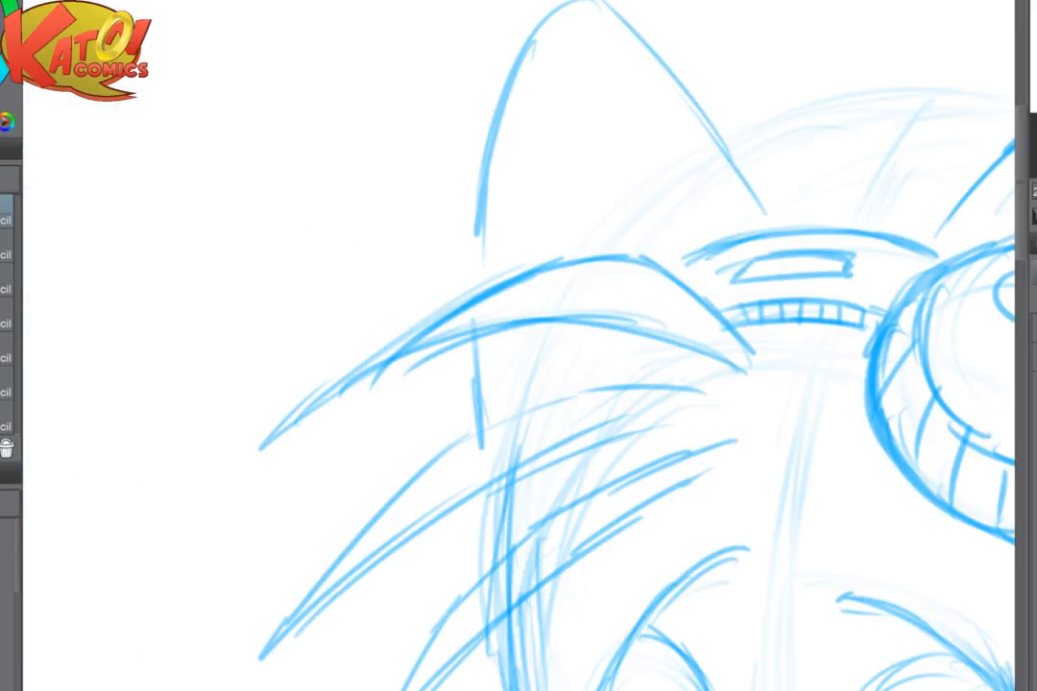
pyautogui.moveTo(384, 383)
pyautogui.mouseDown()
pyautogui.moveTo(306, 433)
pyautogui.moveTo(256, 448)
pyautogui.mouseUp()
pyautogui.moveTo(581, 257)
pyautogui.mouseDown()
pyautogui.moveTo(377, 332)
pyautogui.moveTo(390, 331)
pyautogui.moveTo(275, 428)
pyautogui.moveTo(475, 328)
pyautogui.moveTo(562, 320)
pyautogui.mouseUp()
pyautogui.moveTo(350, 382)
pyautogui.mouseDown()
pyautogui.moveTo(516, 324)
pyautogui.moveTo(613, 319)
pyautogui.moveTo(546, 229)
pyautogui.mouseUp()
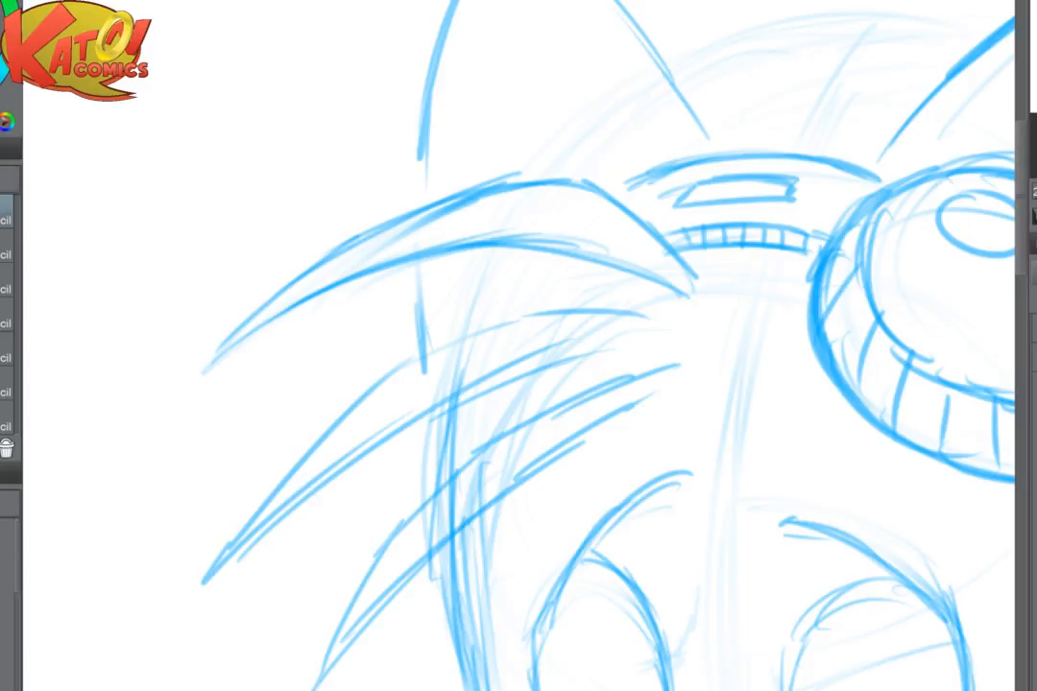
# - Redraw the middle hair tuft with clean dark edges and fade the rough lines of the lowest tuft
pyautogui.moveTo(462, 303)
pyautogui.mouseDown()
pyautogui.moveTo(220, 556)
pyautogui.moveTo(687, 366)
pyautogui.moveTo(462, 427)
pyautogui.moveTo(638, 324)
pyautogui.moveTo(518, 317)
pyautogui.moveTo(441, 343)
pyautogui.moveTo(361, 398)
pyautogui.moveTo(209, 579)
pyautogui.moveTo(384, 423)
pyautogui.moveTo(579, 351)
pyautogui.mouseUp()
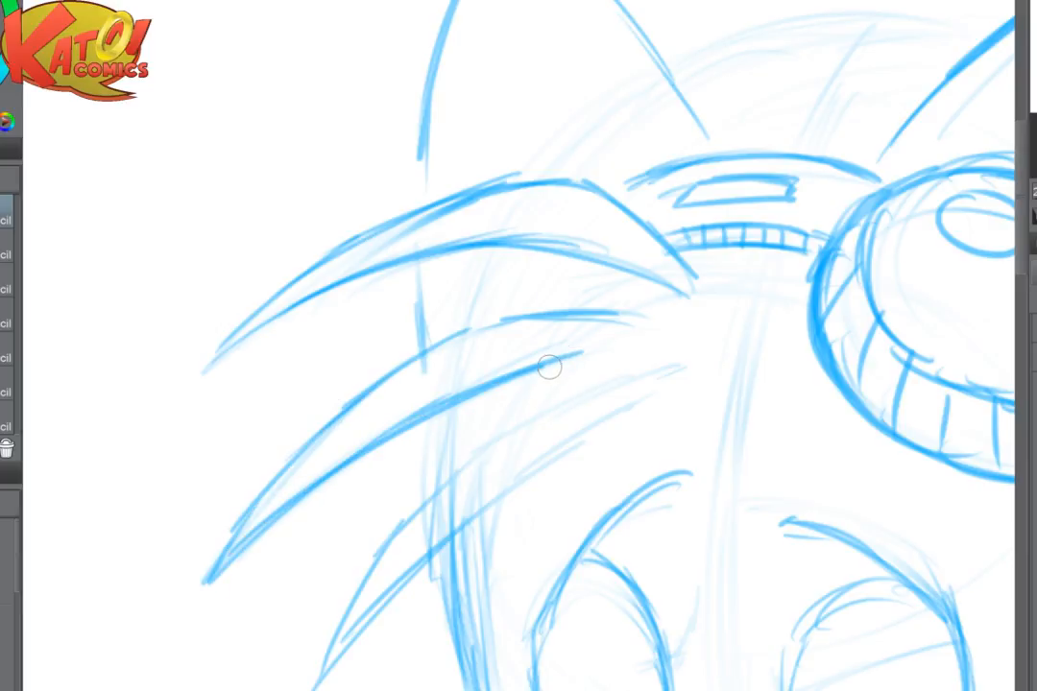
pyautogui.moveTo(549, 367); pyautogui.dragTo(522, 285)
pyautogui.moveTo(588, 300); pyautogui.dragTo(444, 367)
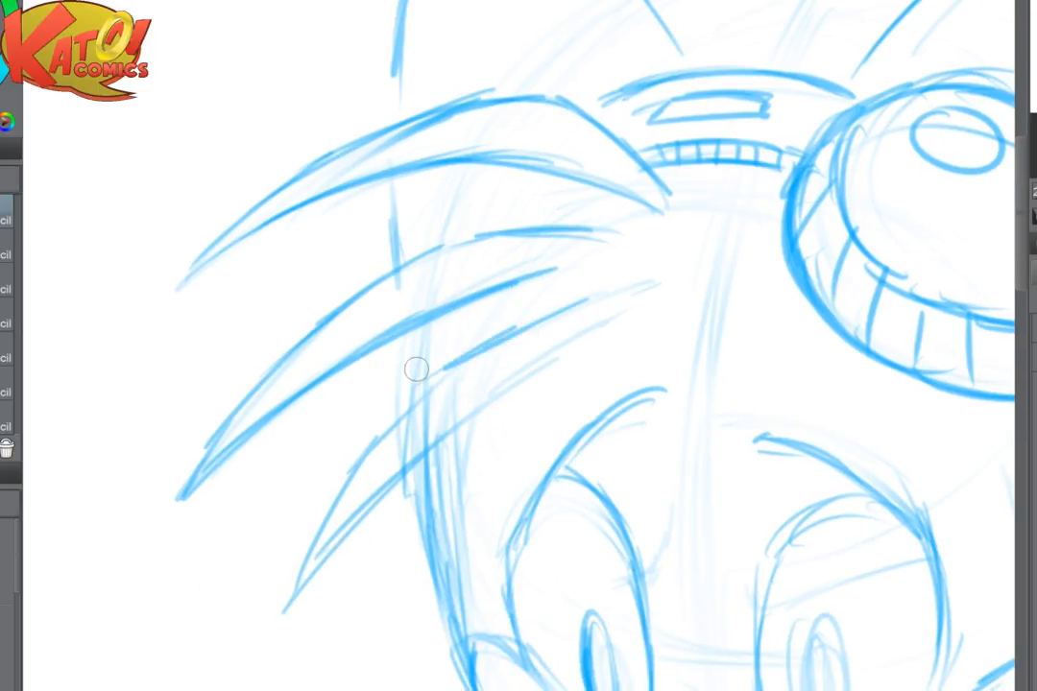
pyautogui.moveTo(540, 350); pyautogui.dragTo(369, 494)
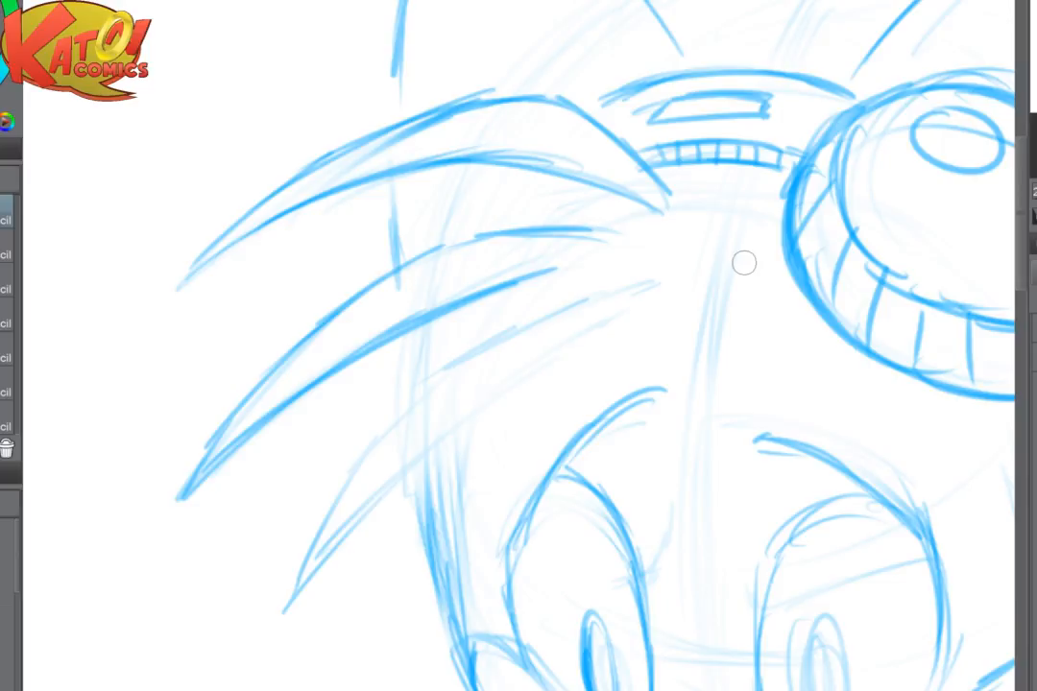
# - Redraw the lowest hair tuft with two long curved edges meeting at a sharp tip
pyautogui.moveTo(583, 301)
pyautogui.mouseDown()
pyautogui.moveTo(484, 347)
pyautogui.moveTo(424, 394)
pyautogui.moveTo(310, 531)
pyautogui.moveTo(286, 605)
pyautogui.mouseUp()
pyautogui.moveTo(285, 608); pyautogui.dragTo(423, 450)
pyautogui.moveTo(327, 543); pyautogui.dragTo(492, 391)
pyautogui.moveTo(379, 493); pyautogui.dragTo(594, 324)
pyautogui.moveTo(502, 340); pyautogui.dragTo(572, 308)
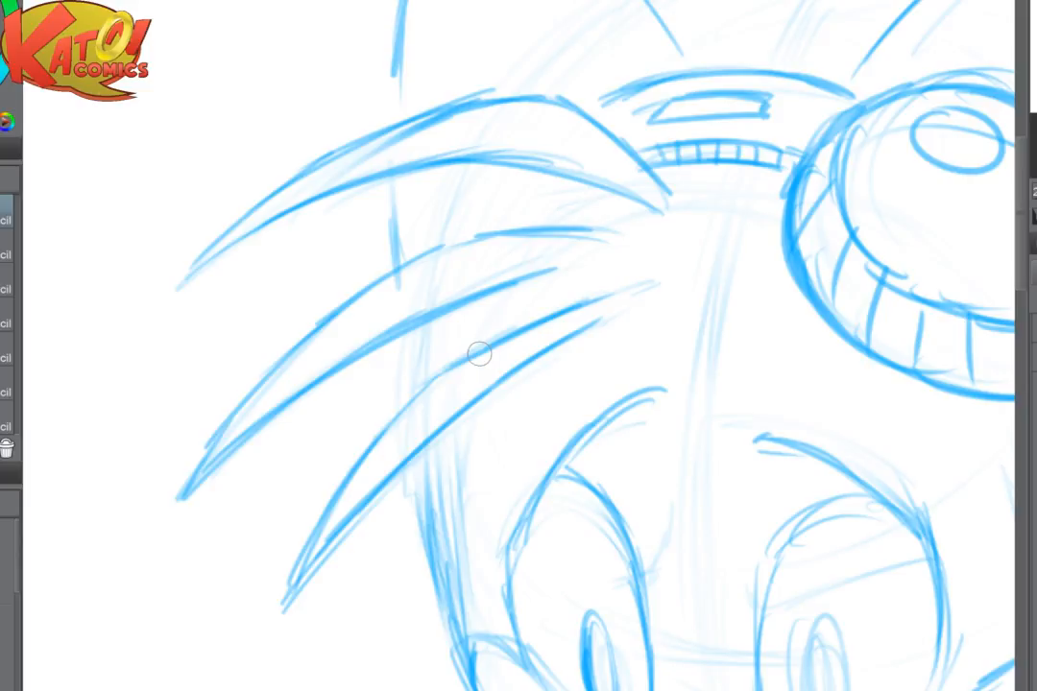
# - Draw a small round highlight and an inner pupil inside the iris of the eye below the hair tufts
pyautogui.moveTo(479, 354)
pyautogui.mouseDown()
pyautogui.moveTo(399, 337)
pyautogui.moveTo(338, 299)
pyautogui.mouseUp()
pyautogui.moveTo(518, 346)
pyautogui.mouseDown()
pyautogui.moveTo(420, 271)
pyautogui.moveTo(388, 267)
pyautogui.mouseUp()
pyautogui.hotkey('ctrl', '-')
pyautogui.hotkey('ctrl', '+')
pyautogui.hotkey('ctrl', '+')
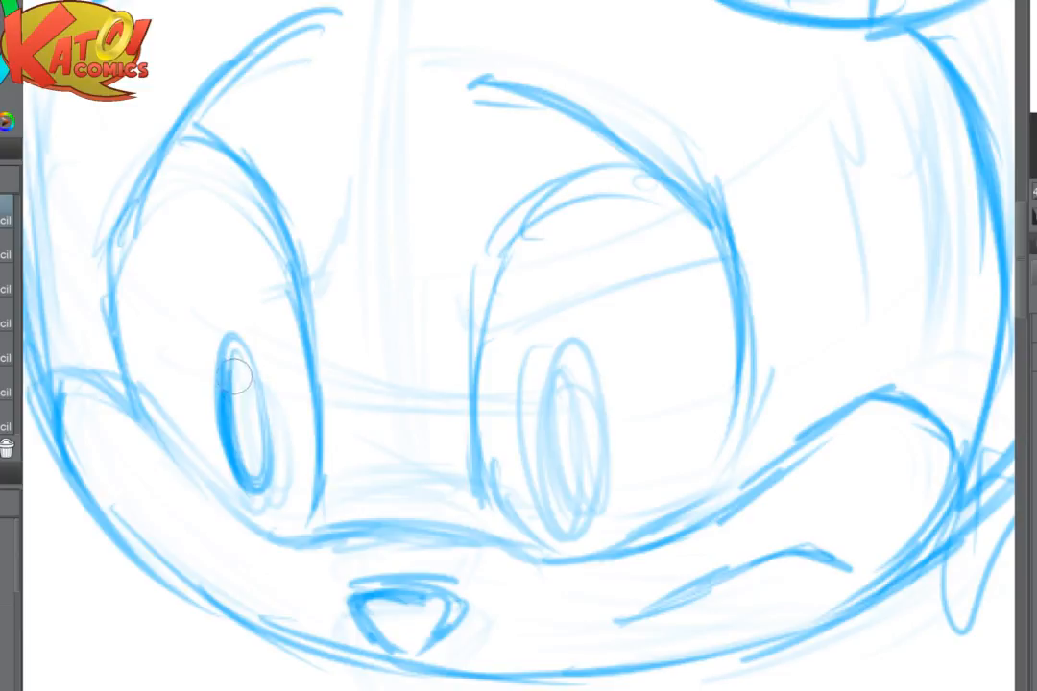
pyautogui.moveTo(236, 349); pyautogui.dragTo(242, 352)
pyautogui.moveTo(240, 396)
pyautogui.mouseDown()
pyautogui.moveTo(247, 431)
pyautogui.moveTo(240, 386)
pyautogui.mouseUp()
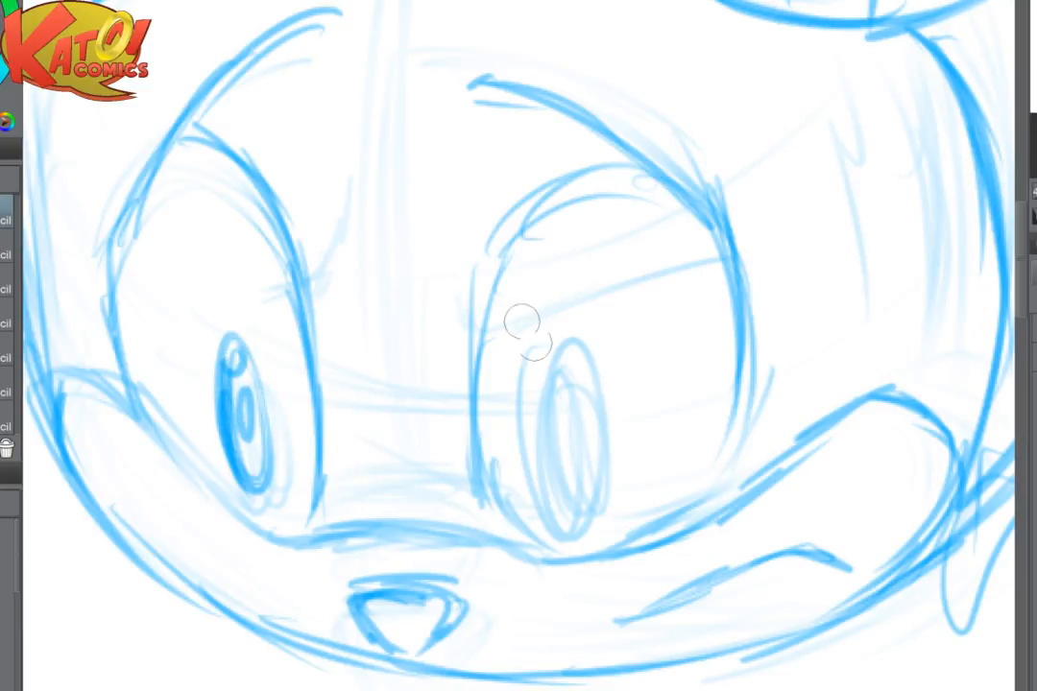
# - Try a darker iris and pupil in the eye below the large goggle, and undo those strokes
pyautogui.moveTo(545, 371)
pyautogui.mouseDown()
pyautogui.moveTo(543, 435)
pyautogui.moveTo(565, 523)
pyautogui.moveTo(552, 515)
pyautogui.moveTo(583, 455)
pyautogui.moveTo(575, 532)
pyautogui.moveTo(594, 395)
pyautogui.moveTo(597, 467)
pyautogui.moveTo(580, 352)
pyautogui.moveTo(559, 341)
pyautogui.moveTo(544, 399)
pyautogui.moveTo(546, 361)
pyautogui.moveTo(564, 363)
pyautogui.moveTo(563, 473)
pyautogui.moveTo(554, 425)
pyautogui.moveTo(566, 412)
pyautogui.moveTo(561, 467)
pyautogui.mouseUp()
pyautogui.scroll(-5, 808, 501)
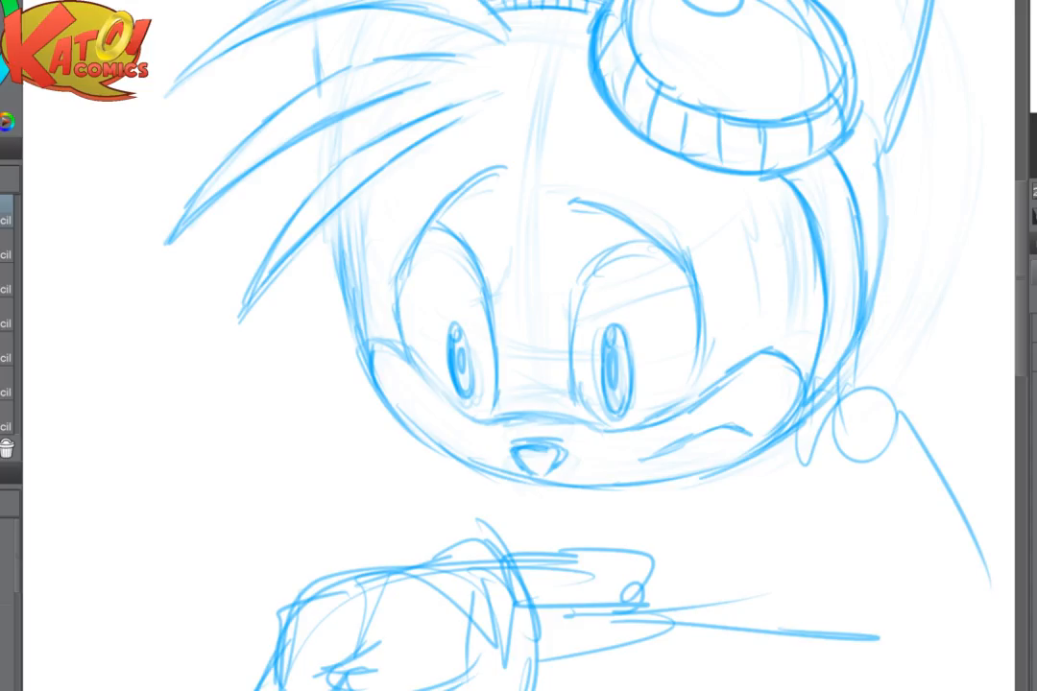
pyautogui.hotkey('ctrl', 'z')
pyautogui.hotkey('ctrl', 'z')
pyautogui.hotkey('ctrl', 'z')
pyautogui.hotkey('ctrl', 'z')
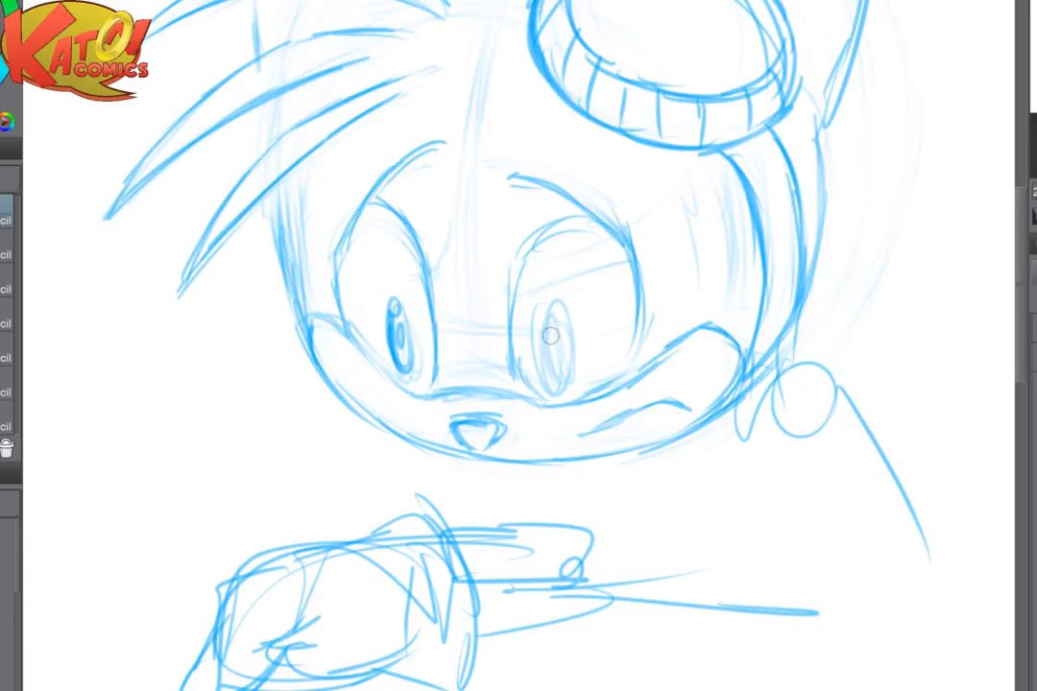
# - Redraw the iris of the eye below the large goggle with a small highlight and a dark pupil
pyautogui.moveTo(545, 322)
pyautogui.mouseDown()
pyautogui.moveTo(570, 342)
pyautogui.moveTo(557, 311)
pyautogui.mouseUp()
pyautogui.moveTo(544, 358)
pyautogui.mouseDown()
pyautogui.moveTo(546, 309)
pyautogui.moveTo(551, 344)
pyautogui.moveTo(560, 326)
pyautogui.moveTo(549, 363)
pyautogui.moveTo(554, 353)
pyautogui.moveTo(651, 560)
pyautogui.mouseUp()
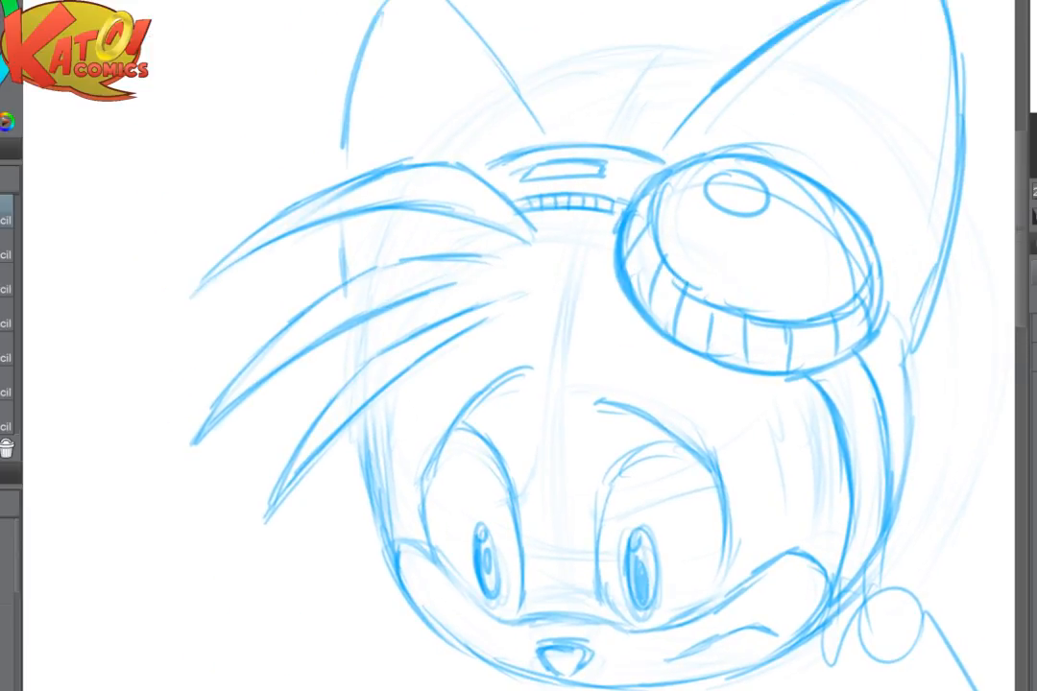
# - Draw the inner rim of the ear above the goggle and add inner fur lines just over the goggle
pyautogui.moveTo(346, 280)
pyautogui.mouseDown()
pyautogui.moveTo(493, 261)
pyautogui.moveTo(402, 315)
pyautogui.moveTo(335, 332)
pyautogui.mouseUp()
pyautogui.moveTo(559, 220); pyautogui.dragTo(673, 133)
pyautogui.moveTo(550, 228)
pyautogui.mouseDown()
pyautogui.moveTo(584, 195)
pyautogui.moveTo(745, 102)
pyautogui.moveTo(781, 150)
pyautogui.moveTo(761, 346)
pyautogui.mouseUp()
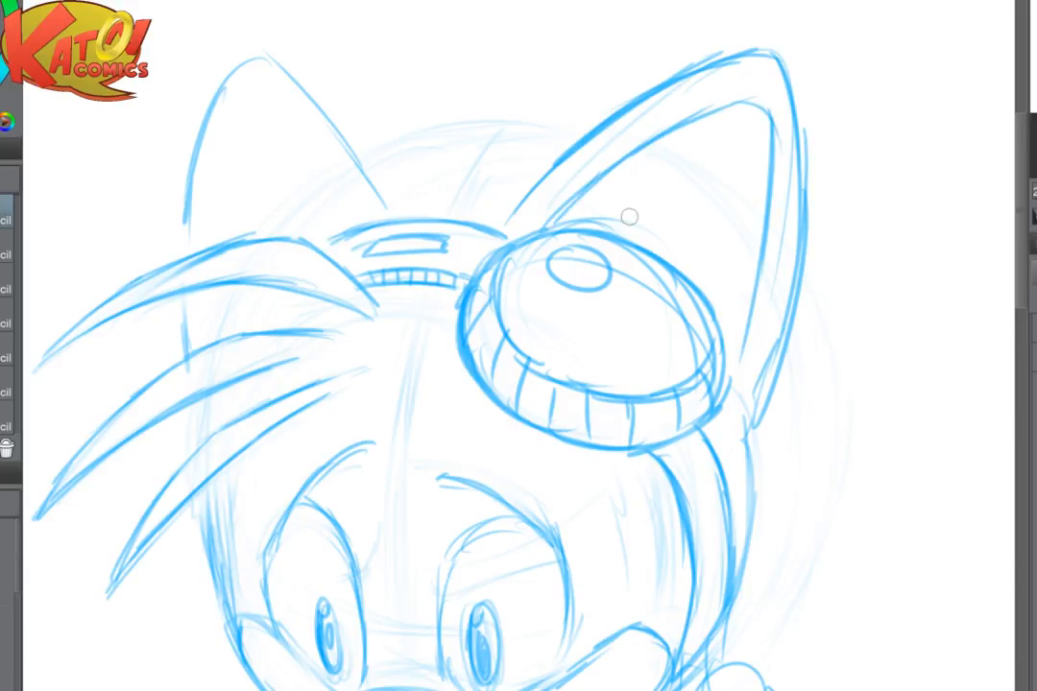
pyautogui.moveTo(598, 210); pyautogui.dragTo(711, 190)
pyautogui.moveTo(718, 200); pyautogui.dragTo(744, 336)
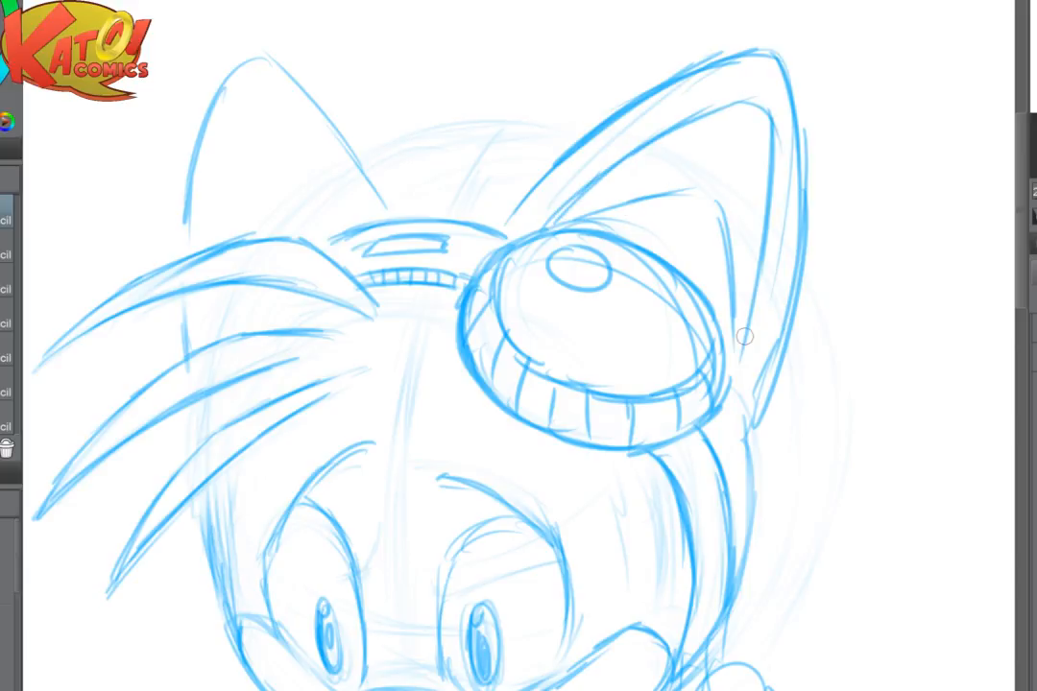
# - Add short ribs along the inner edge of the goggle strap, from the goggle down to the cheek
pyautogui.moveTo(686, 497); pyautogui.dragTo(697, 637)
pyautogui.moveTo(676, 457); pyautogui.dragTo(666, 462)
pyautogui.moveTo(680, 466); pyautogui.dragTo(674, 480)
pyautogui.moveTo(688, 484)
pyautogui.mouseDown()
pyautogui.moveTo(678, 489)
pyautogui.moveTo(690, 524)
pyautogui.mouseUp()
pyautogui.moveTo(703, 529); pyautogui.dragTo(694, 542)
pyautogui.moveTo(705, 548)
pyautogui.mouseDown()
pyautogui.moveTo(695, 551)
pyautogui.moveTo(693, 634)
pyautogui.mouseUp()
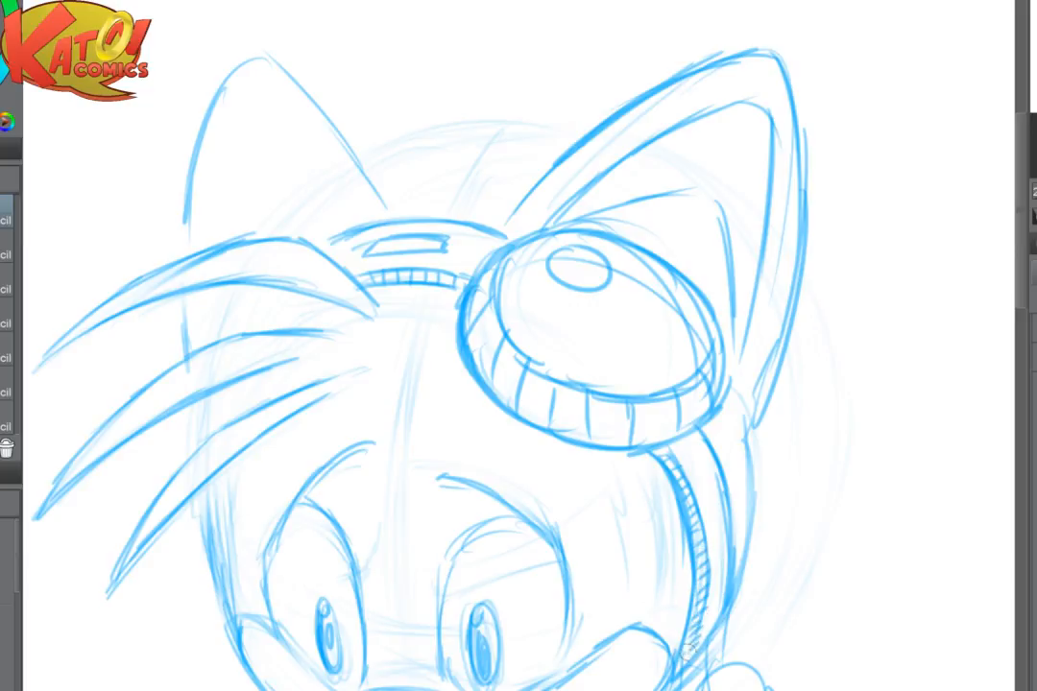
# - Sketch the outline of the second goggle behind the hair tufts and join it to the bridge
pyautogui.moveTo(599, 507)
pyautogui.mouseDown()
pyautogui.moveTo(692, 525)
pyautogui.moveTo(705, 621)
pyautogui.mouseUp()
pyautogui.moveTo(429, 345); pyautogui.dragTo(465, 396)
pyautogui.moveTo(401, 343)
pyautogui.mouseDown()
pyautogui.moveTo(464, 392)
pyautogui.moveTo(258, 386)
pyautogui.moveTo(205, 487)
pyautogui.mouseUp()
pyautogui.moveTo(446, 428); pyautogui.dragTo(374, 514)
pyautogui.moveTo(438, 445)
pyautogui.mouseDown()
pyautogui.moveTo(395, 493)
pyautogui.moveTo(311, 546)
pyautogui.mouseUp()
pyautogui.moveTo(371, 504); pyautogui.dragTo(284, 554)
pyautogui.moveTo(220, 440)
pyautogui.mouseDown()
pyautogui.moveTo(207, 495)
pyautogui.moveTo(225, 518)
pyautogui.mouseUp()
pyautogui.moveTo(239, 538)
pyautogui.mouseDown()
pyautogui.moveTo(259, 553)
pyautogui.moveTo(356, 519)
pyautogui.moveTo(339, 525)
pyautogui.mouseUp()
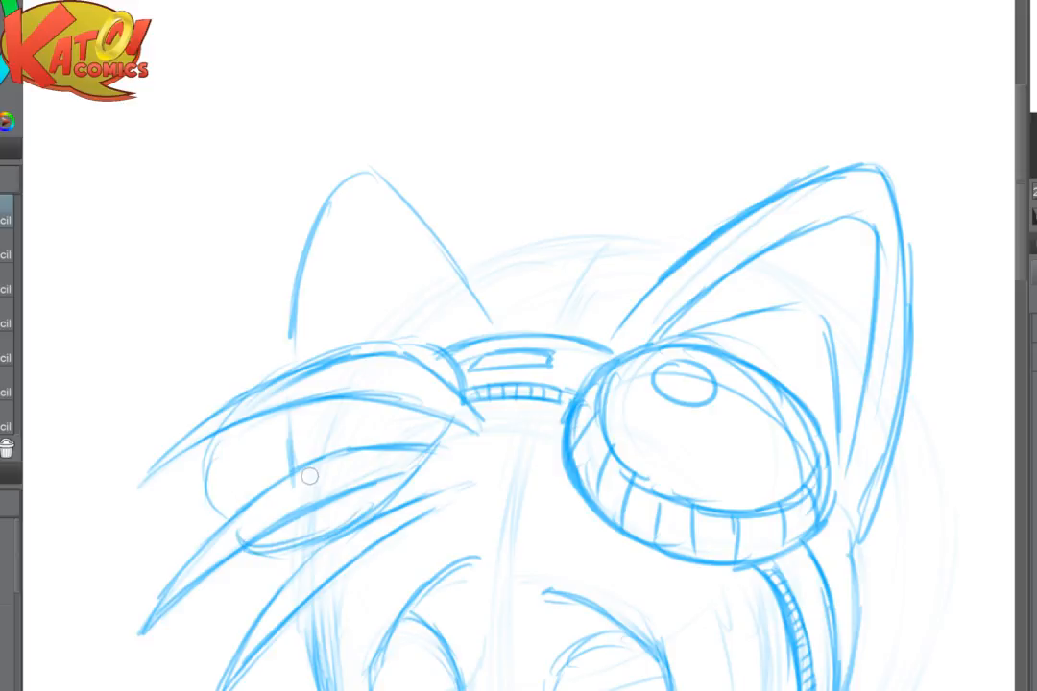
# - Soften the lines where the hair crosses the second goggle and darken that goggle's inner lower rim
pyautogui.press('e')
pyautogui.moveTo(425, 465)
pyautogui.mouseDown()
pyautogui.moveTo(463, 453)
pyautogui.moveTo(403, 480)
pyautogui.mouseUp()
pyautogui.press('p')
pyautogui.moveTo(455, 424); pyautogui.dragTo(388, 504)
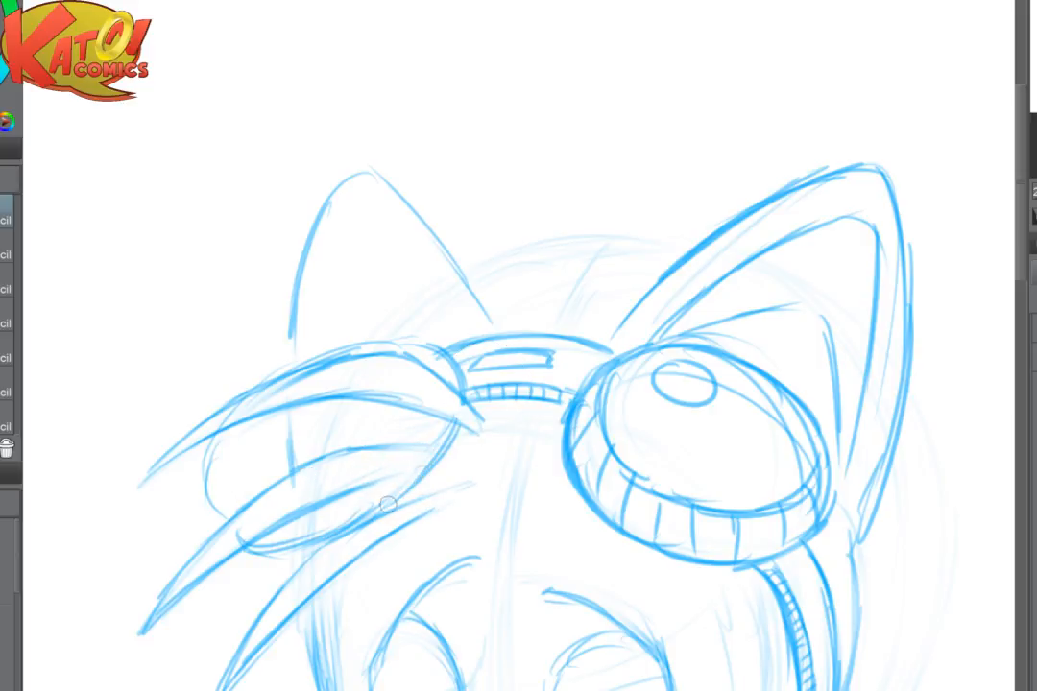
pyautogui.moveTo(434, 471); pyautogui.dragTo(371, 512)
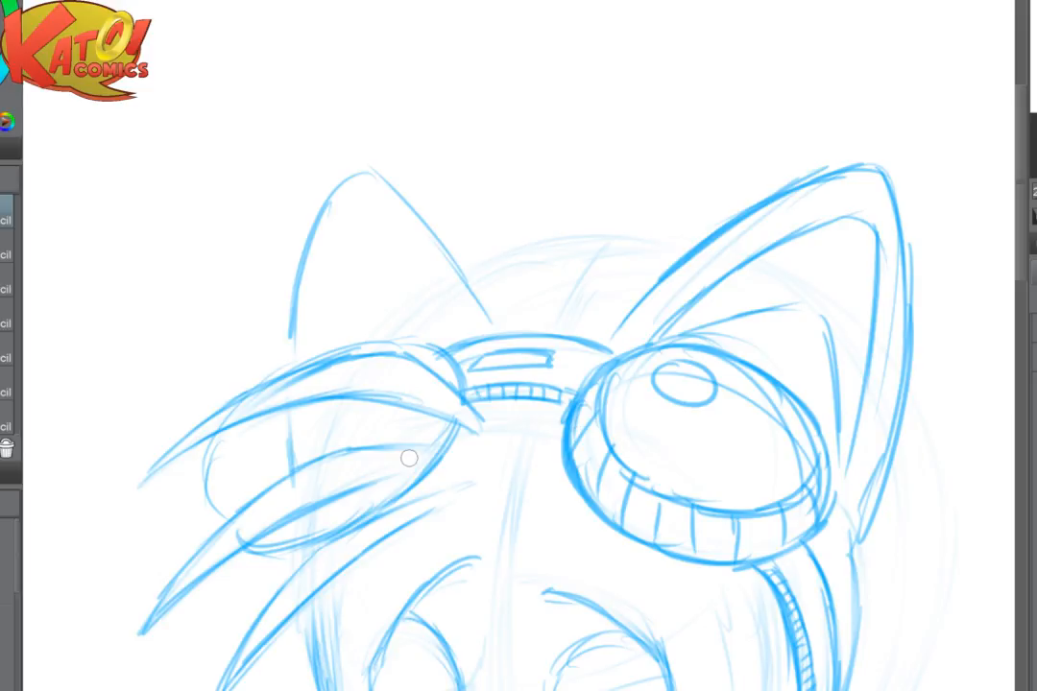
# - Draw the second goggle's inner rim edge and divide the rim into ribs between the hair tufts and near the bridge
pyautogui.moveTo(409, 458); pyautogui.dragTo(458, 473)
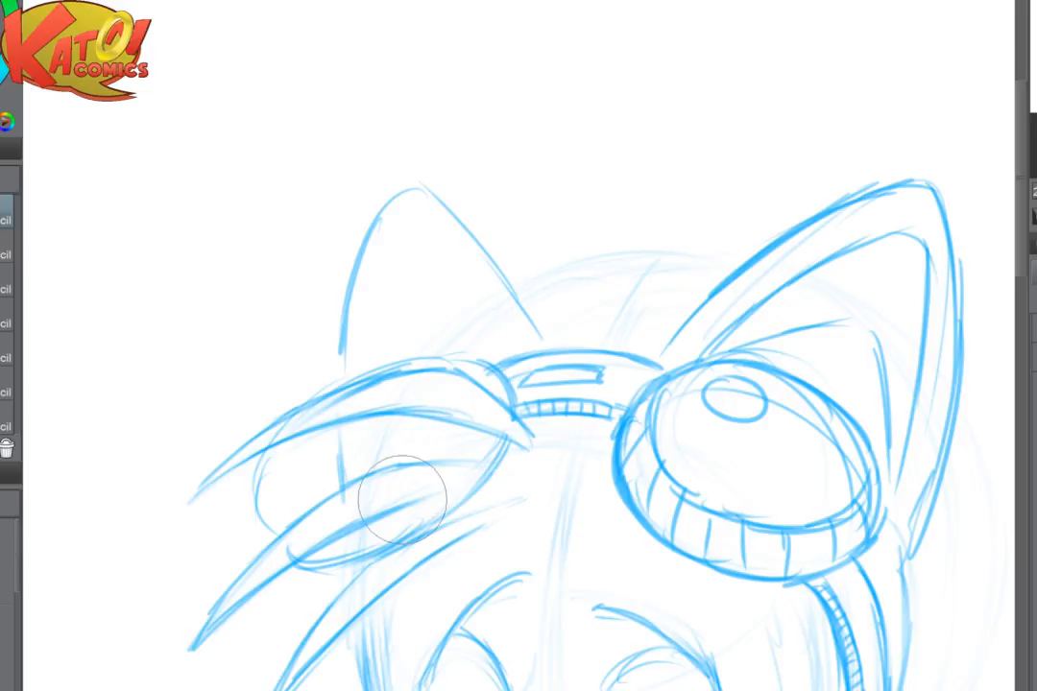
pyautogui.moveTo(402, 413)
pyautogui.mouseDown()
pyautogui.moveTo(338, 689)
pyautogui.moveTo(626, 247)
pyautogui.mouseUp()
pyautogui.moveTo(588, 354); pyautogui.dragTo(725, 319)
pyautogui.moveTo(611, 307); pyautogui.dragTo(726, 301)
pyautogui.moveTo(693, 266); pyautogui.dragTo(662, 303)
pyautogui.moveTo(692, 270)
pyautogui.mouseDown()
pyautogui.moveTo(662, 303)
pyautogui.moveTo(749, 294)
pyautogui.moveTo(710, 307)
pyautogui.moveTo(662, 357)
pyautogui.mouseUp()
pyautogui.moveTo(733, 342)
pyautogui.mouseDown()
pyautogui.moveTo(676, 356)
pyautogui.moveTo(583, 405)
pyautogui.moveTo(567, 390)
pyautogui.moveTo(630, 368)
pyautogui.mouseUp()
pyautogui.moveTo(638, 338)
pyautogui.mouseDown()
pyautogui.moveTo(654, 358)
pyautogui.moveTo(668, 348)
pyautogui.mouseUp()
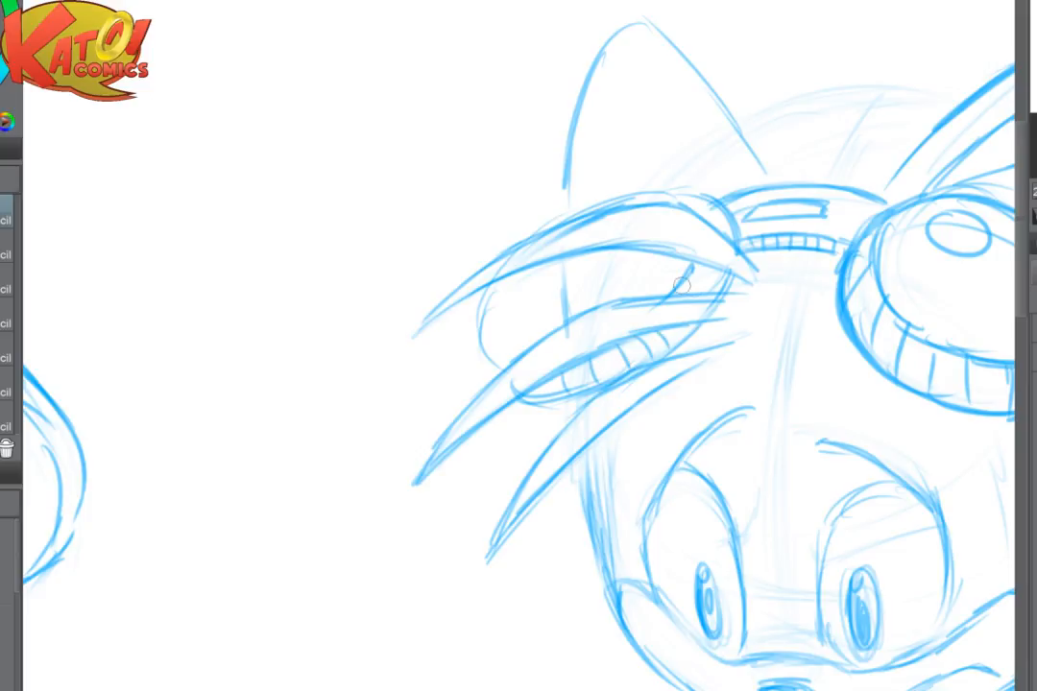
pyautogui.moveTo(680, 285); pyautogui.dragTo(700, 299)
pyautogui.moveTo(698, 270); pyautogui.dragTo(718, 285)
# - Erase the old guide line crossing the second goggle and draw its outer-side lens edge, rim and ribs
pyautogui.moveTo(524, 283)
pyautogui.mouseDown()
pyautogui.moveTo(521, 328)
pyautogui.moveTo(524, 311)
pyautogui.moveTo(479, 351)
pyautogui.moveTo(376, 377)
pyautogui.mouseUp()
pyautogui.press('e')
pyautogui.press('space')
pyautogui.moveTo(476, 324)
pyautogui.mouseDown()
pyautogui.moveTo(468, 354)
pyautogui.moveTo(487, 383)
pyautogui.mouseUp()
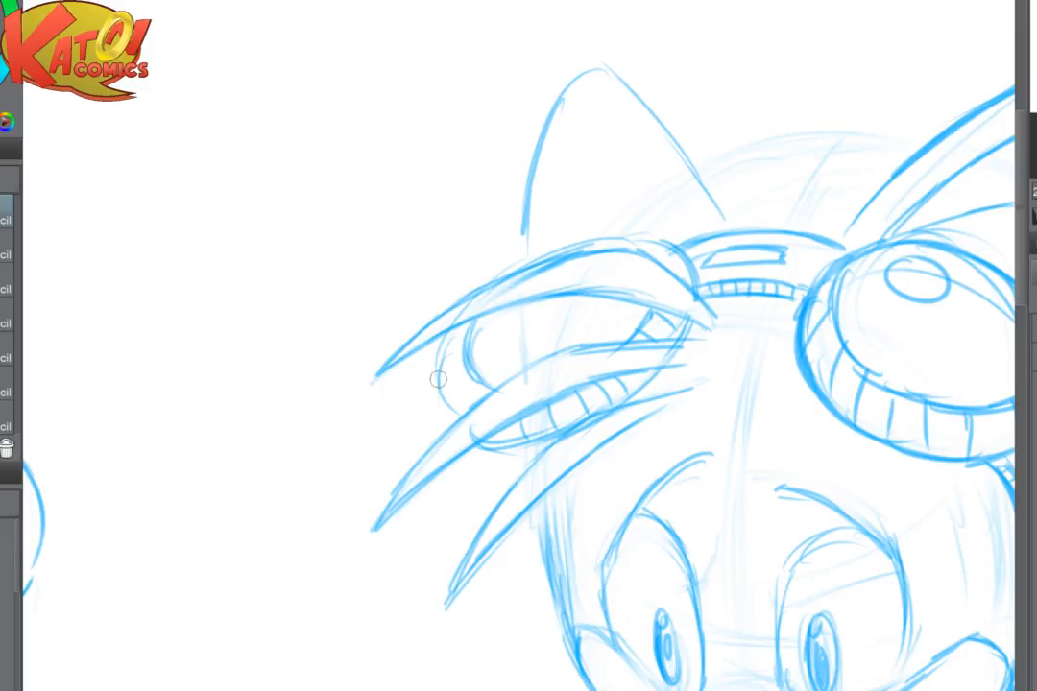
pyautogui.moveTo(438, 379); pyautogui.dragTo(491, 423)
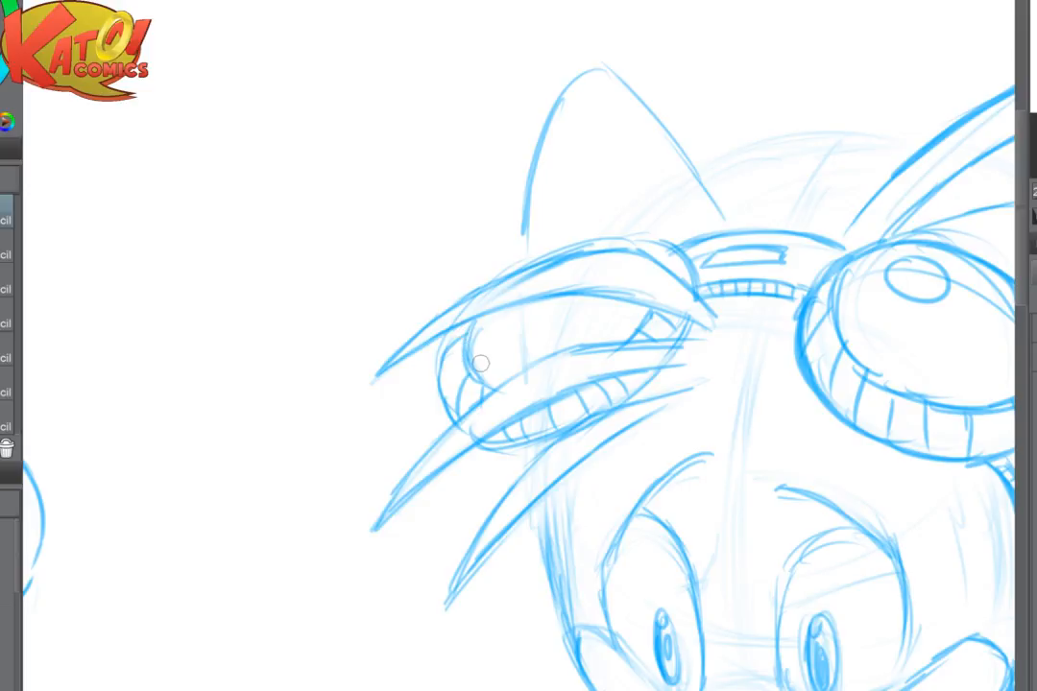
# - Add an oval highlight to the second goggle's lens and darken its upper rim above the top hair tuft
pyautogui.moveTo(475, 363); pyautogui.dragTo(364, 439)
pyautogui.moveTo(404, 394)
pyautogui.mouseDown()
pyautogui.moveTo(388, 411)
pyautogui.moveTo(408, 392)
pyautogui.mouseUp()
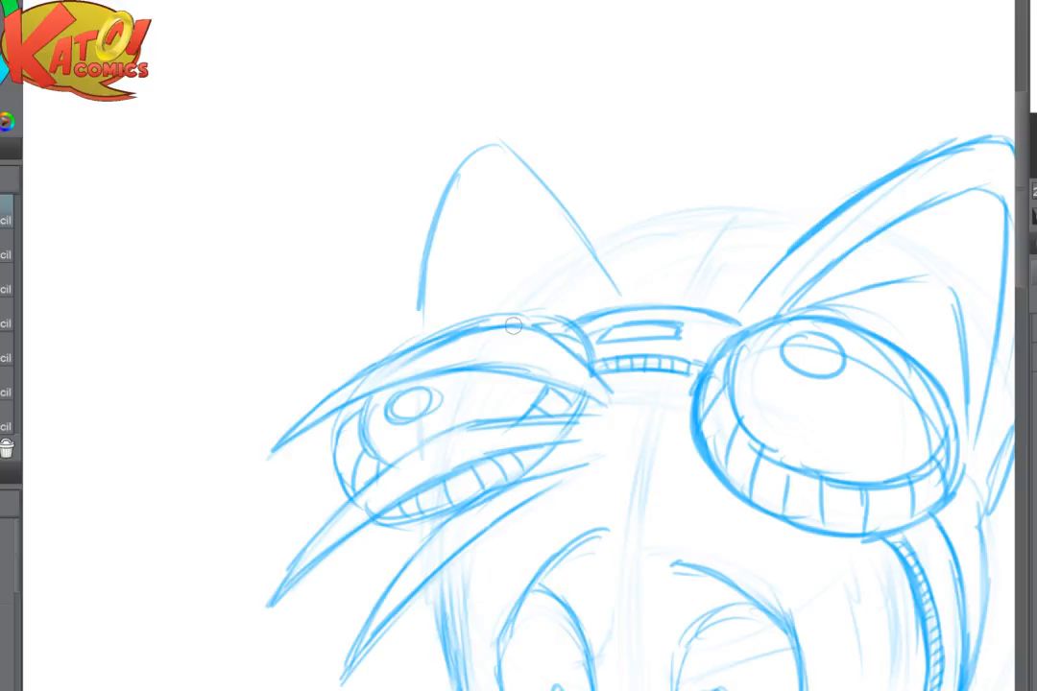
pyautogui.moveTo(544, 319)
pyautogui.mouseDown()
pyautogui.moveTo(450, 320)
pyautogui.moveTo(536, 320)
pyautogui.moveTo(376, 356)
pyautogui.moveTo(420, 334)
pyautogui.moveTo(384, 362)
pyautogui.mouseUp()
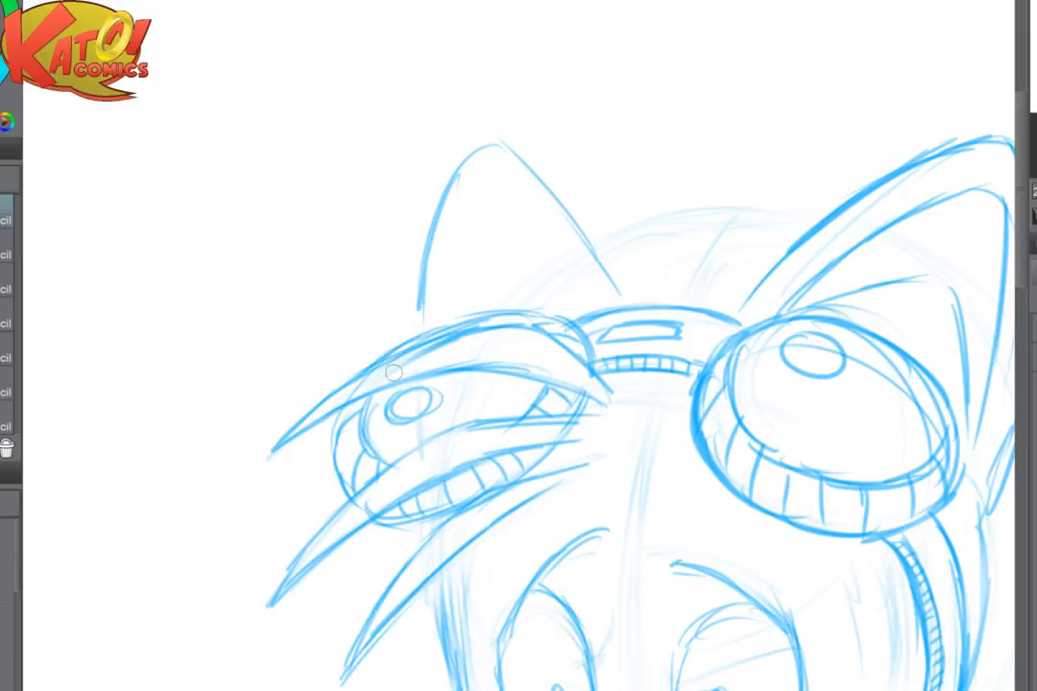
# - Check the head from further away and erase the outer end of the second goggle's rim between the hair tufts
pyautogui.scroll(-3, 672, 459)
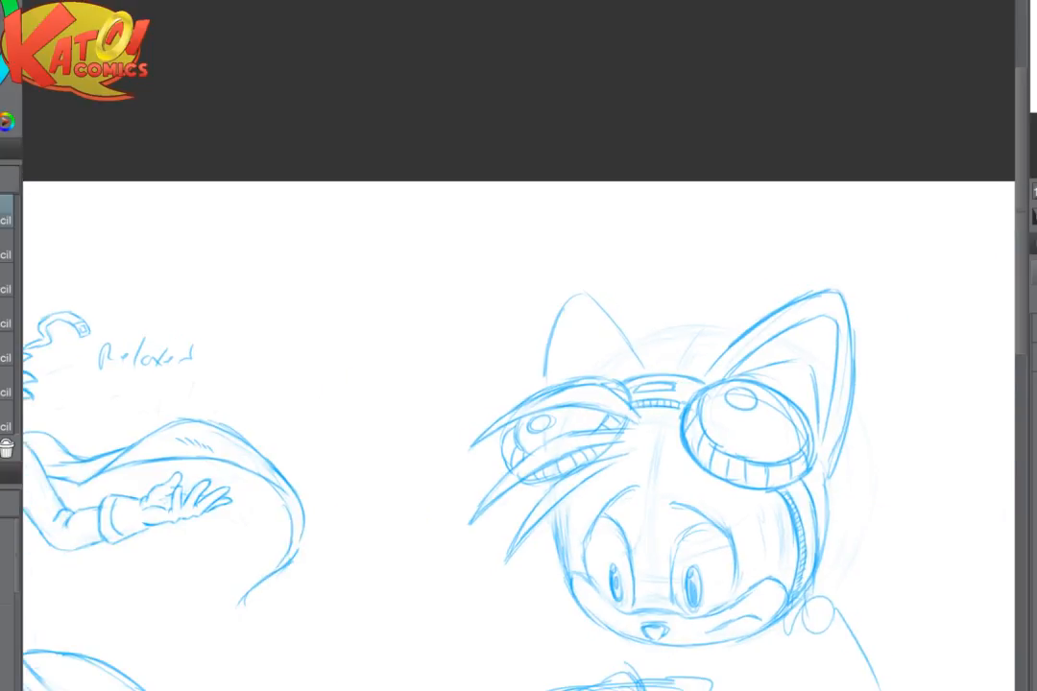
pyautogui.moveTo(672, 459); pyautogui.dragTo(619, 384)
pyautogui.scroll(3, 684, 451)
pyautogui.scroll(1, 676, 489)
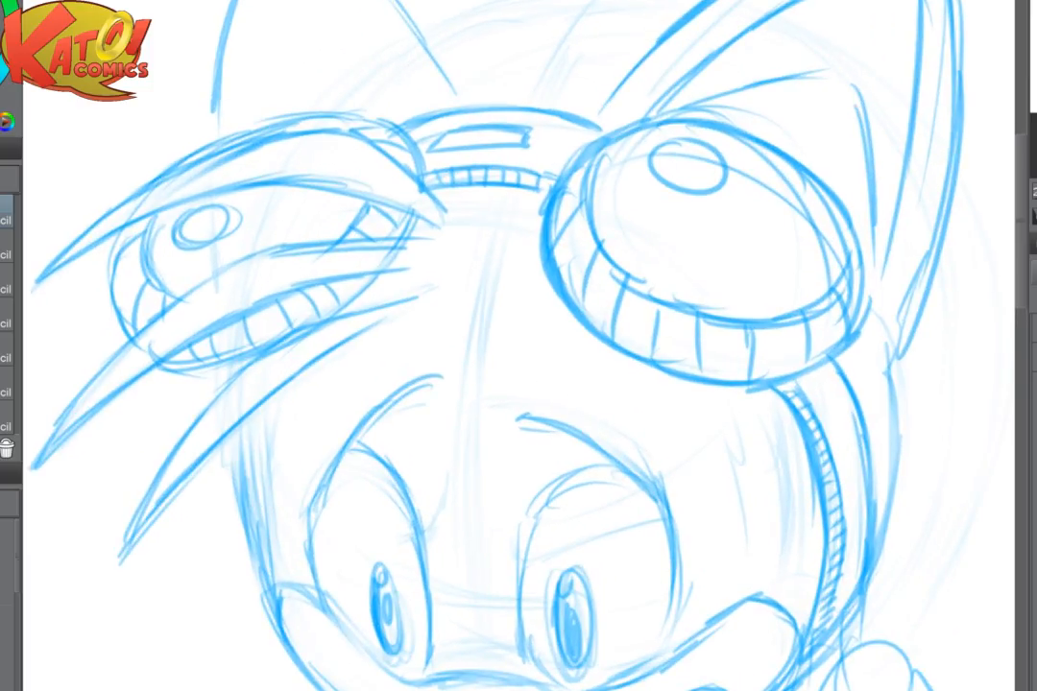
pyautogui.press('e')
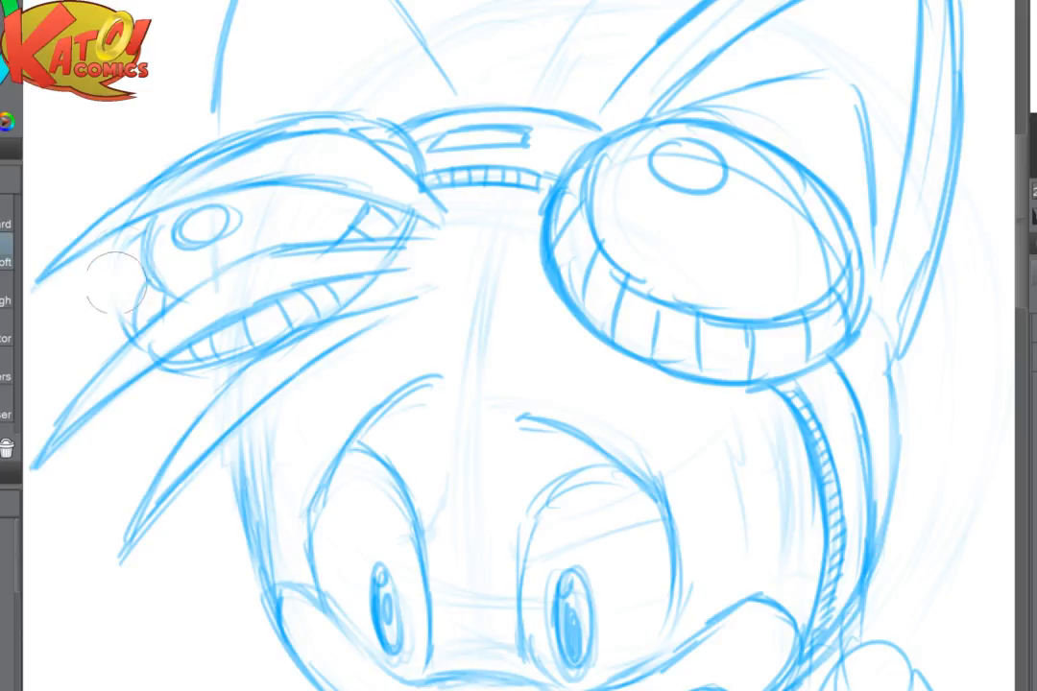
pyautogui.moveTo(116, 283); pyautogui.dragTo(112, 315)
pyautogui.press('p')
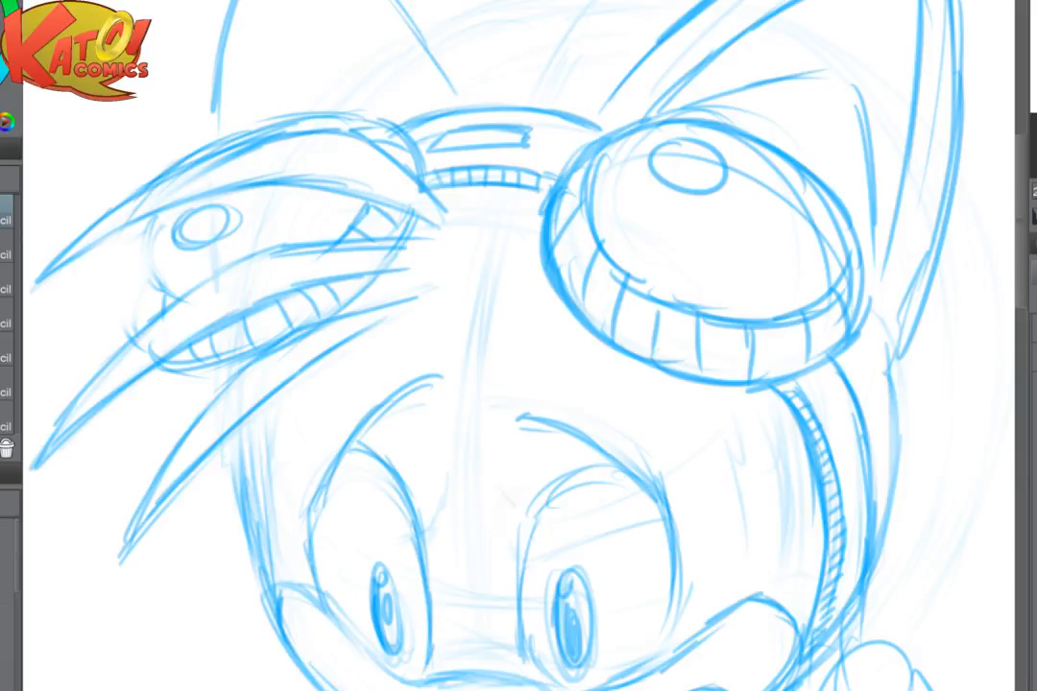
# - Soften the second goggle's outer rim and redraw its outer edge closer in between the top and middle hair tufts
pyautogui.moveTo(506, 496); pyautogui.dragTo(616, 621)
pyautogui.moveTo(251, 372)
pyautogui.mouseDown()
pyautogui.moveTo(240, 403)
pyautogui.moveTo(252, 467)
pyautogui.mouseUp()
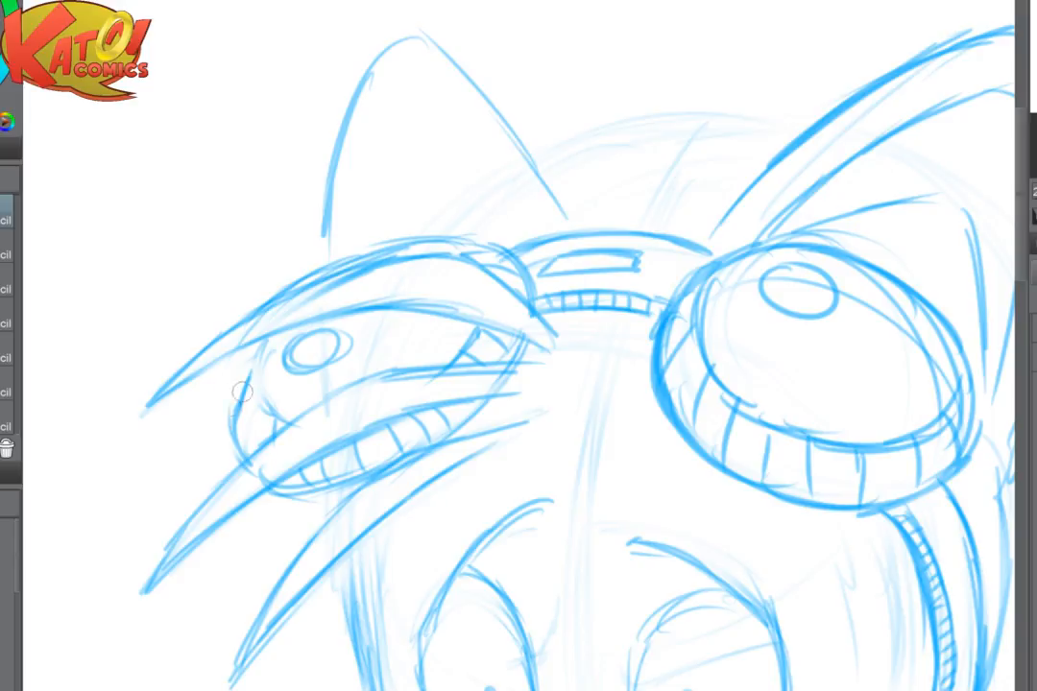
pyautogui.moveTo(241, 392)
pyautogui.mouseDown()
pyautogui.moveTo(225, 432)
pyautogui.moveTo(249, 350)
pyautogui.moveTo(235, 370)
pyautogui.moveTo(253, 362)
pyautogui.moveTo(269, 404)
pyautogui.moveTo(265, 341)
pyautogui.moveTo(249, 384)
pyautogui.moveTo(240, 368)
pyautogui.moveTo(239, 438)
pyautogui.mouseUp()
pyautogui.press('e')
pyautogui.press('p')
pyautogui.moveTo(265, 340)
pyautogui.mouseDown()
pyautogui.moveTo(244, 386)
pyautogui.moveTo(269, 347)
pyautogui.moveTo(278, 419)
pyautogui.mouseUp()
pyautogui.moveTo(238, 376)
pyautogui.mouseDown()
pyautogui.moveTo(252, 449)
pyautogui.moveTo(239, 399)
pyautogui.moveTo(245, 421)
pyautogui.moveTo(308, 471)
pyautogui.mouseUp()
pyautogui.press('e')
pyautogui.press('p')
pyautogui.moveTo(239, 501); pyautogui.dragTo(348, 430)
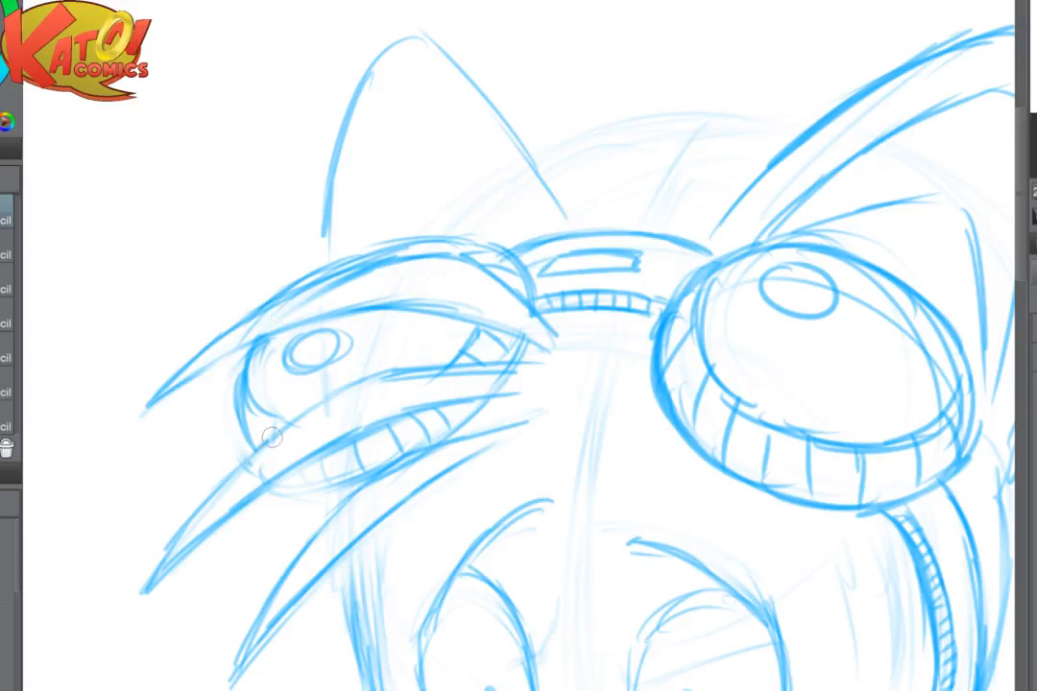
# - Draw the second goggle's lower lens edge above the middle hair tuft and restate the rim's bottom edge below it
pyautogui.moveTo(271, 437); pyautogui.dragTo(348, 390)
pyautogui.moveTo(267, 404)
pyautogui.mouseDown()
pyautogui.moveTo(252, 440)
pyautogui.moveTo(331, 478)
pyautogui.moveTo(286, 474)
pyautogui.moveTo(372, 472)
pyautogui.mouseUp()
pyautogui.moveTo(286, 474); pyautogui.dragTo(335, 479)
pyautogui.moveTo(306, 460); pyautogui.dragTo(309, 471)
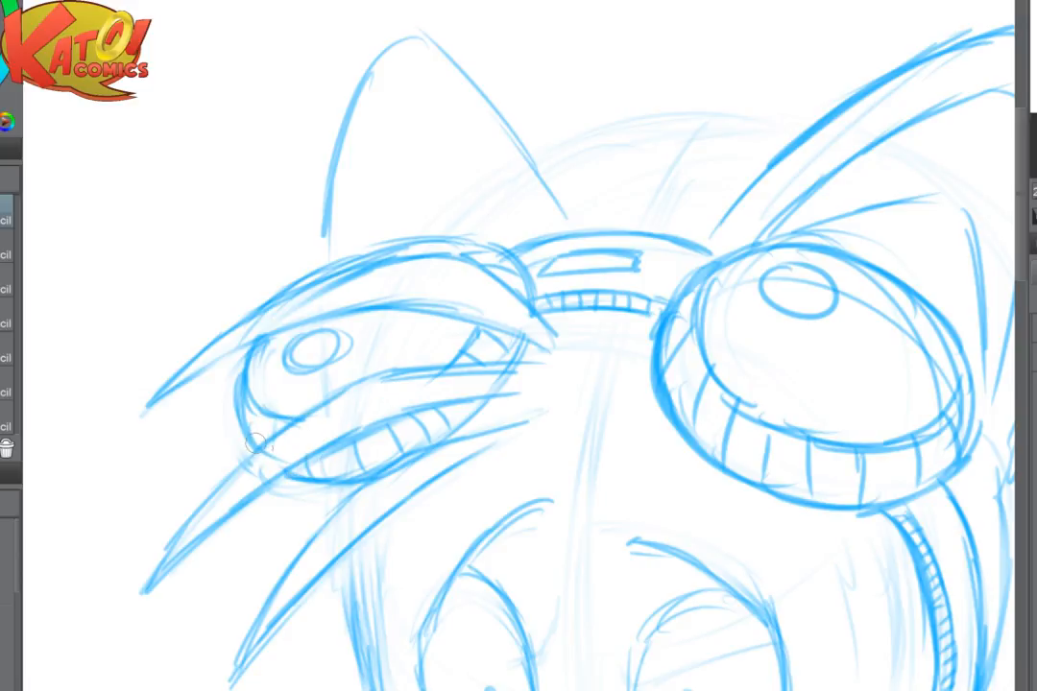
pyautogui.moveTo(256, 414)
pyautogui.mouseDown()
pyautogui.moveTo(258, 440)
pyautogui.moveTo(277, 432)
pyautogui.mouseUp()
# - Flip the canvas horizontally and erase the second goggle's lens, ribs and the hair tuft lines crossing it
pyautogui.scroll(-2, 674, 354)
pyautogui.scroll(-2, 698, 411)
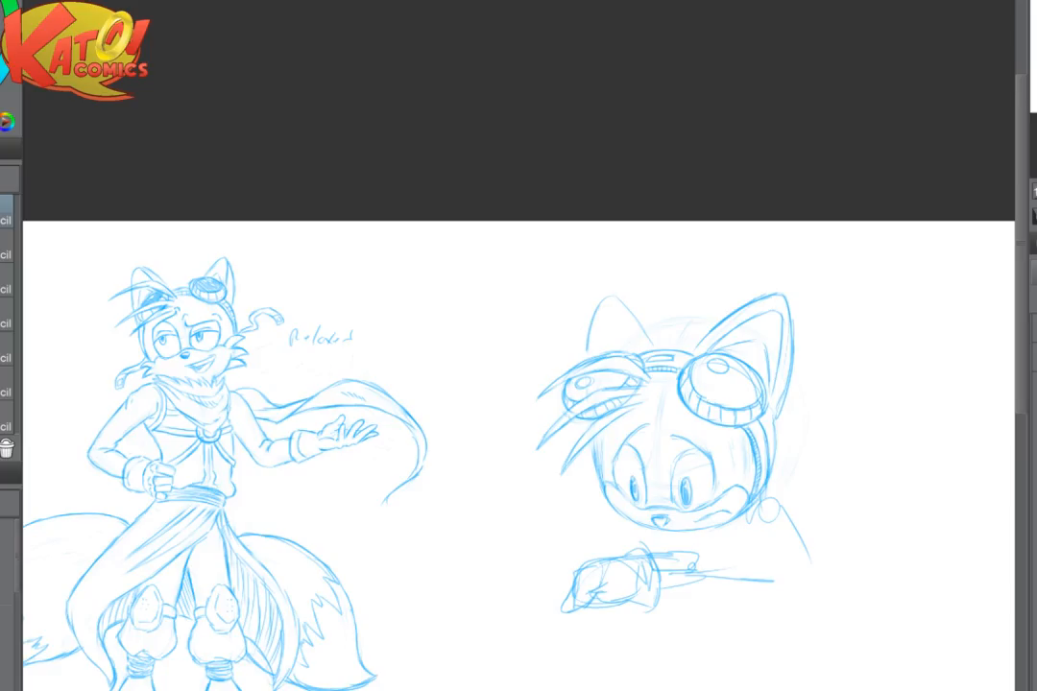
pyautogui.press('h')
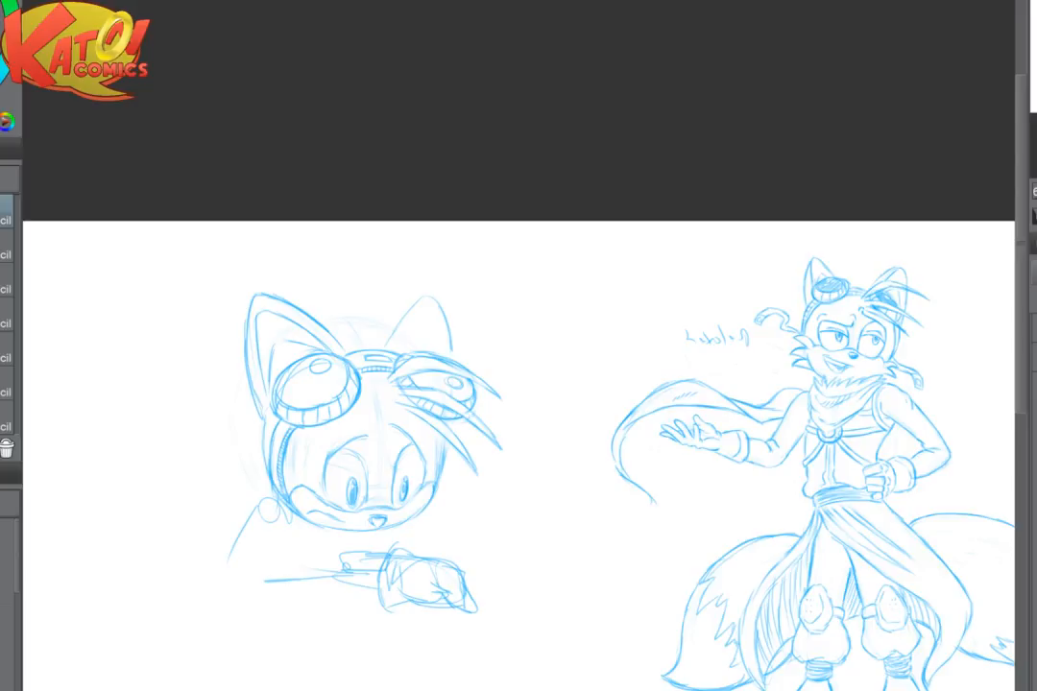
pyautogui.scroll(5, 380, 441)
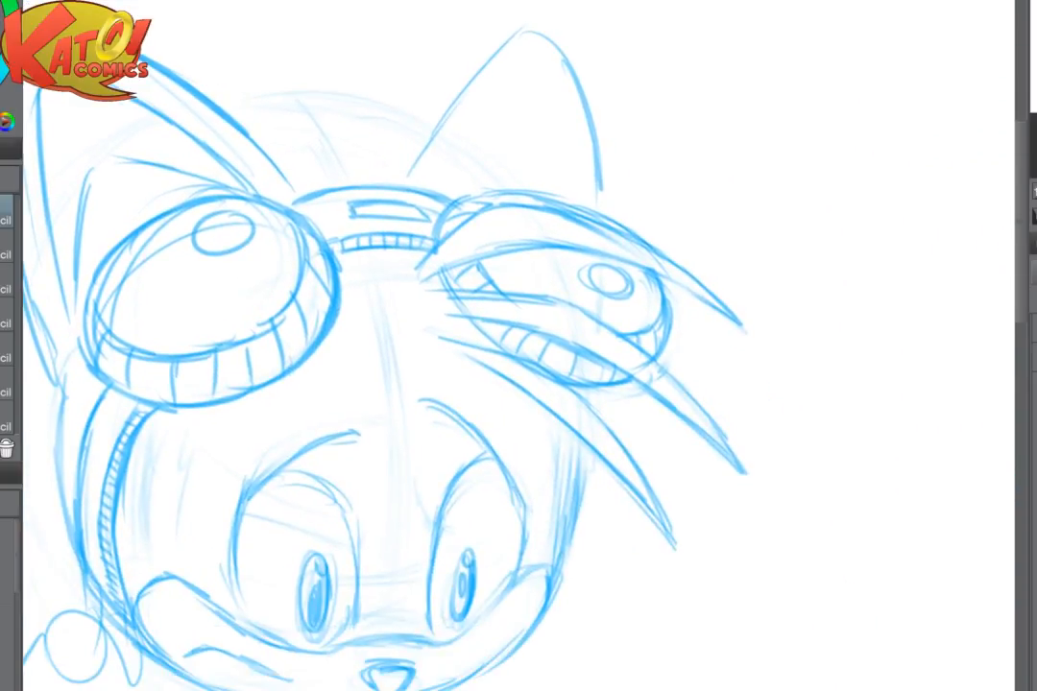
pyautogui.moveTo(491, 266)
pyautogui.mouseDown()
pyautogui.moveTo(586, 252)
pyautogui.moveTo(537, 267)
pyautogui.moveTo(567, 314)
pyautogui.moveTo(679, 370)
pyautogui.moveTo(560, 351)
pyautogui.moveTo(648, 362)
pyautogui.mouseUp()
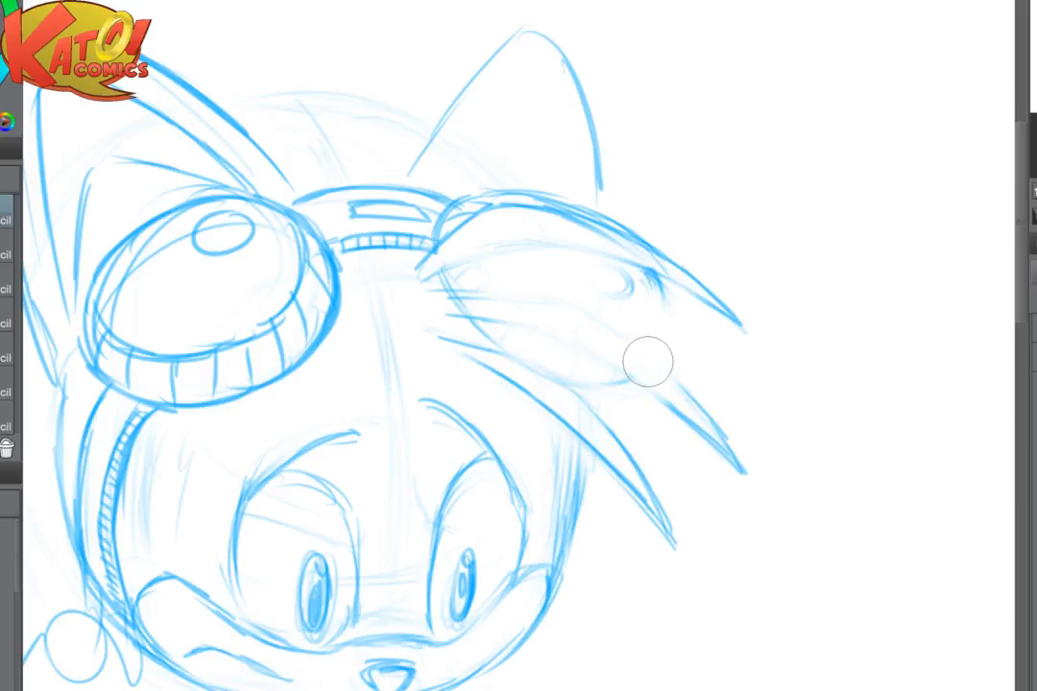
# - Draw a new rounded outline for the second goggle and restate the side of the head below it
pyautogui.press('p')
pyautogui.moveTo(446, 217)
pyautogui.mouseDown()
pyautogui.moveTo(515, 201)
pyautogui.moveTo(578, 226)
pyautogui.moveTo(620, 275)
pyautogui.mouseUp()
pyautogui.moveTo(446, 275); pyautogui.dragTo(564, 340)
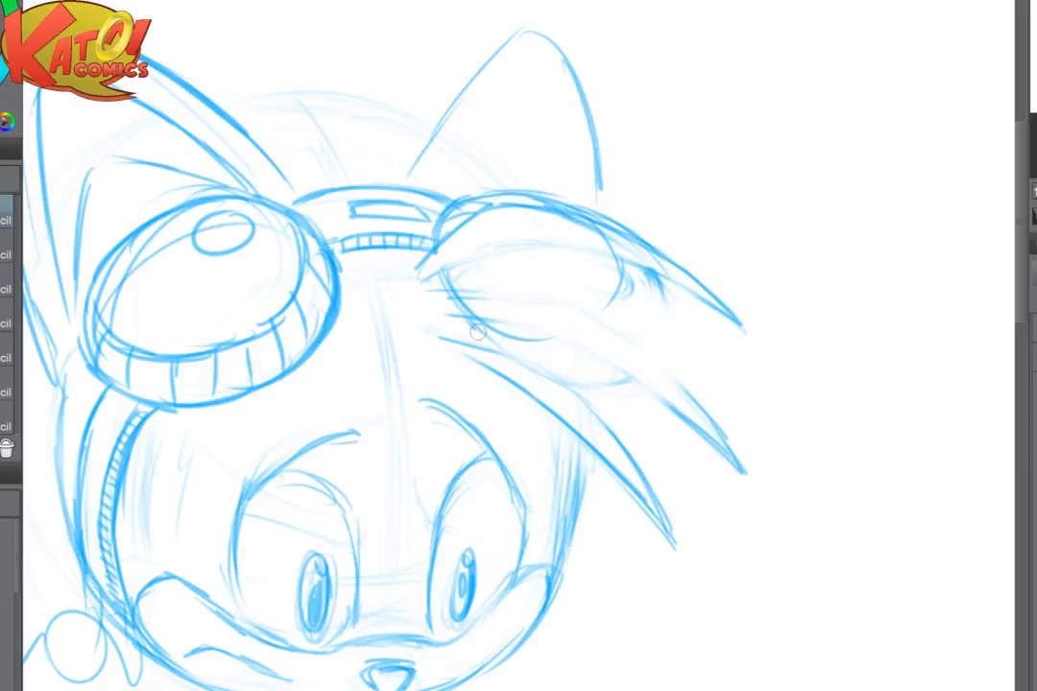
pyautogui.moveTo(482, 333); pyautogui.dragTo(577, 350)
pyautogui.moveTo(617, 259); pyautogui.dragTo(580, 336)
pyautogui.moveTo(619, 299)
pyautogui.mouseDown()
pyautogui.moveTo(538, 354)
pyautogui.moveTo(583, 442)
pyautogui.moveTo(553, 543)
pyautogui.mouseUp()
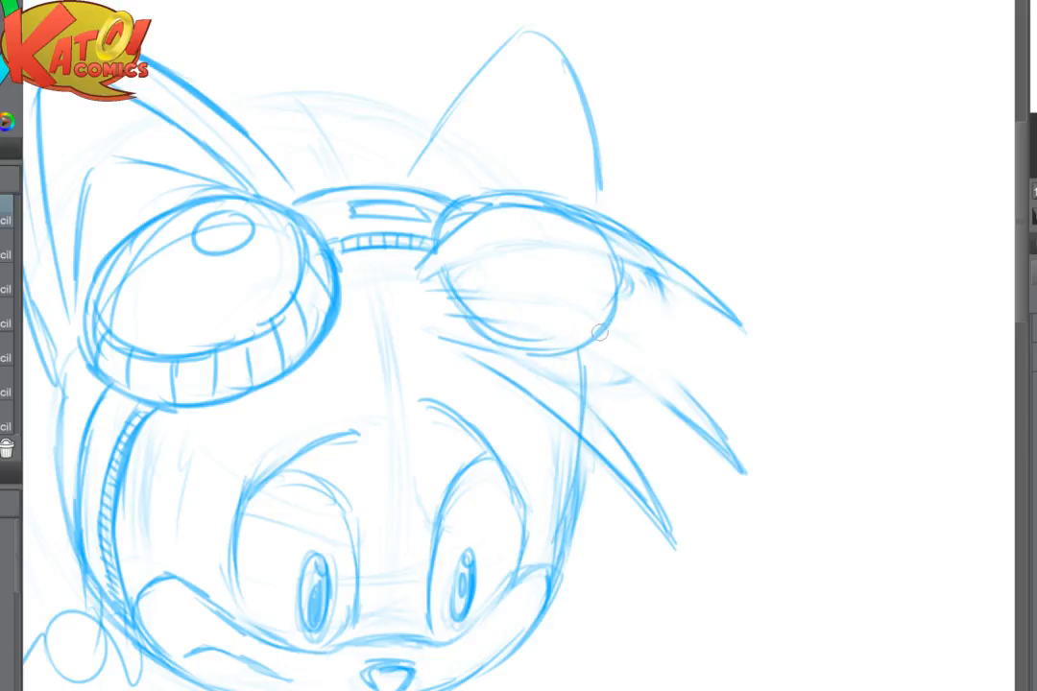
# - Soften the new goggle outline and redraw it slightly wider, from the bridge around the bottom to the outer side
pyautogui.moveTo(464, 305)
pyautogui.mouseDown()
pyautogui.moveTo(533, 339)
pyautogui.moveTo(609, 319)
pyautogui.moveTo(594, 292)
pyautogui.mouseUp()
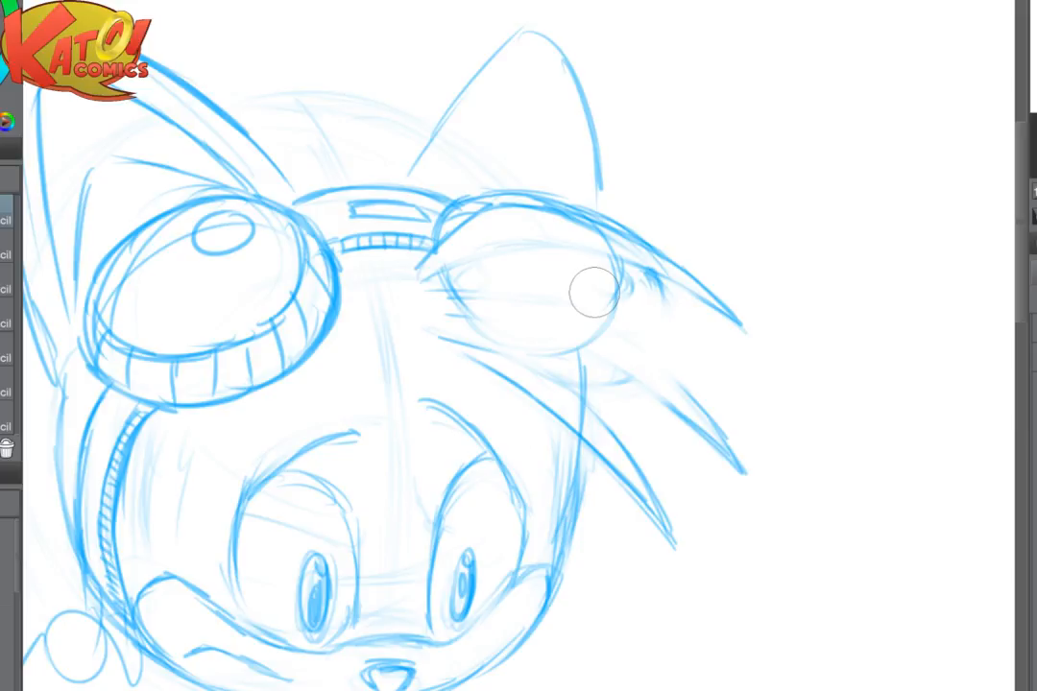
pyautogui.press('p')
pyautogui.moveTo(436, 273)
pyautogui.mouseDown()
pyautogui.moveTo(496, 342)
pyautogui.moveTo(444, 301)
pyautogui.mouseUp()
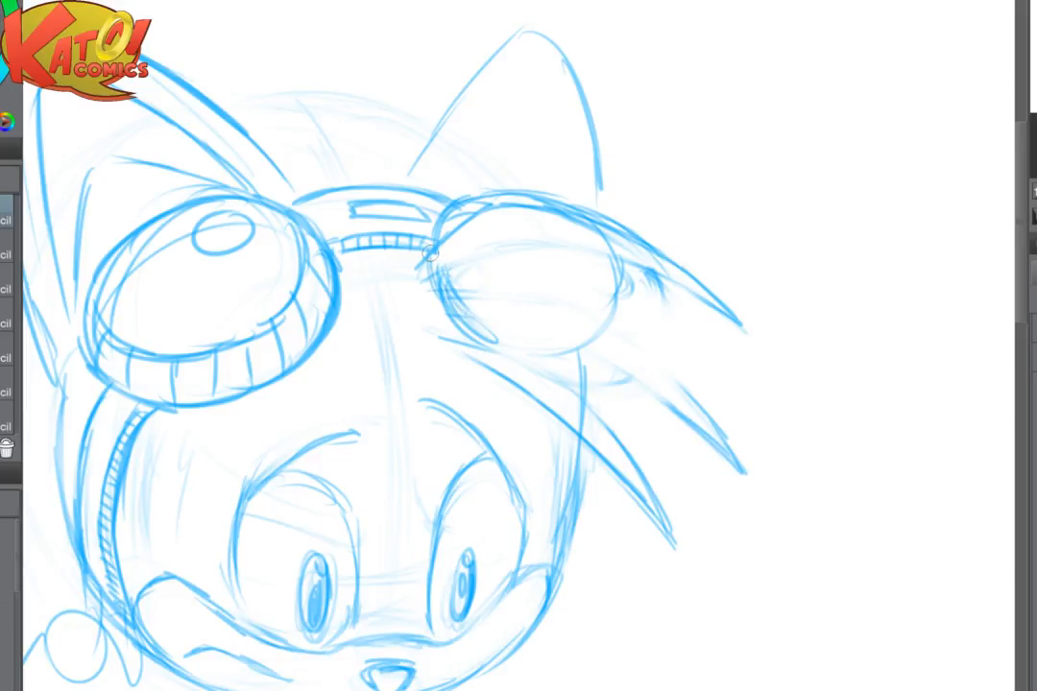
pyautogui.moveTo(435, 235); pyautogui.dragTo(493, 336)
pyautogui.moveTo(442, 311)
pyautogui.mouseDown()
pyautogui.moveTo(546, 355)
pyautogui.moveTo(583, 354)
pyautogui.mouseUp()
pyautogui.moveTo(632, 265)
pyautogui.mouseDown()
pyautogui.moveTo(606, 326)
pyautogui.moveTo(540, 359)
pyautogui.mouseUp()
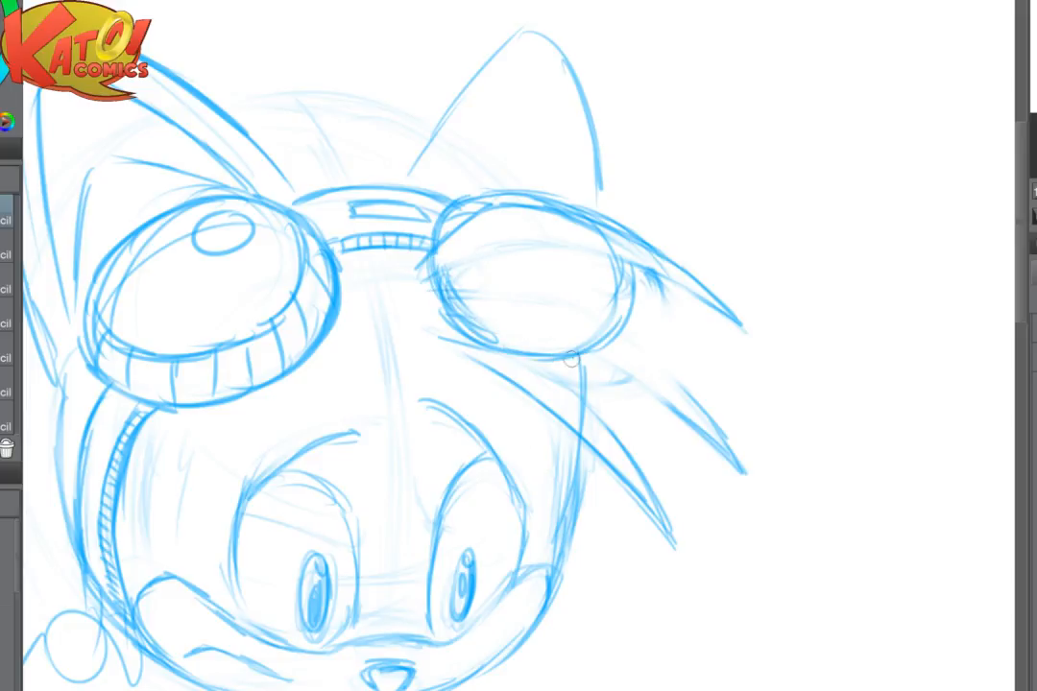
pyautogui.moveTo(480, 345)
pyautogui.mouseDown()
pyautogui.moveTo(610, 334)
pyautogui.moveTo(624, 281)
pyautogui.moveTo(506, 306)
pyautogui.moveTo(576, 359)
pyautogui.mouseUp()
# - Strengthen the second goggle's lower outline, draw the curved lens edge inside it, and flip the canvas back
pyautogui.press('e')
pyautogui.press('p')
pyautogui.moveTo(458, 299)
pyautogui.mouseDown()
pyautogui.moveTo(534, 360)
pyautogui.moveTo(570, 360)
pyautogui.mouseUp()
pyautogui.moveTo(629, 300)
pyautogui.mouseDown()
pyautogui.moveTo(603, 343)
pyautogui.moveTo(554, 361)
pyautogui.mouseUp()
pyautogui.moveTo(634, 288)
pyautogui.mouseDown()
pyautogui.moveTo(607, 348)
pyautogui.moveTo(585, 359)
pyautogui.mouseUp()
pyautogui.moveTo(465, 269); pyautogui.dragTo(512, 312)
pyautogui.moveTo(467, 269)
pyautogui.mouseDown()
pyautogui.moveTo(533, 318)
pyautogui.moveTo(581, 318)
pyautogui.moveTo(620, 290)
pyautogui.mouseUp()
pyautogui.press('h')
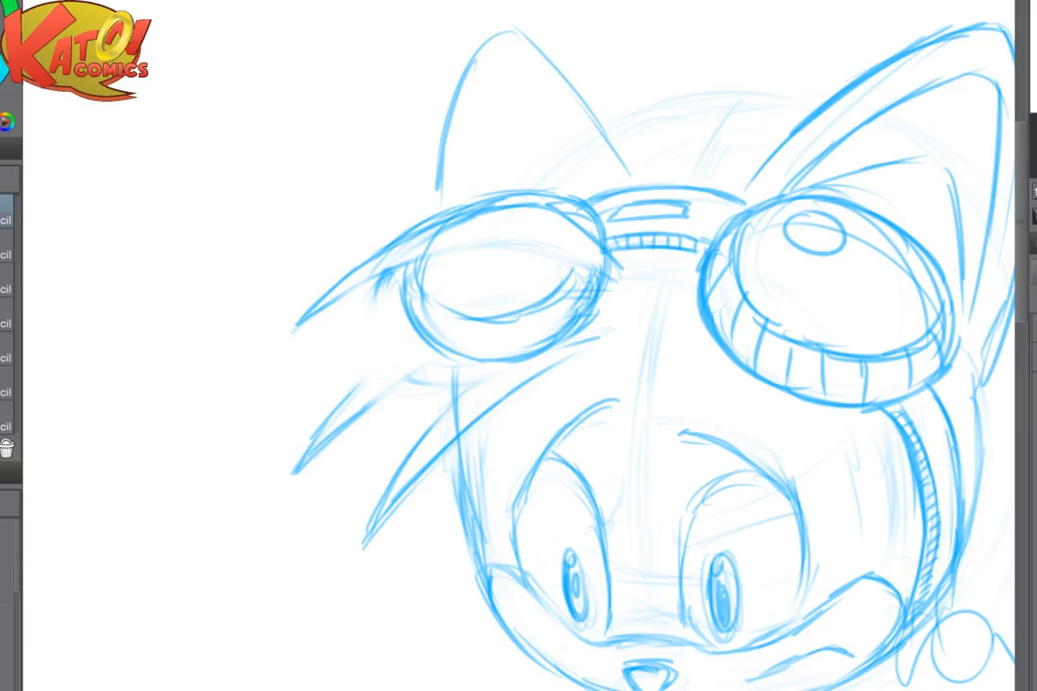
# - Firm up the second goggle's lens edge, erase the heavy lower rim and redraw its bottom edge slightly higher
pyautogui.moveTo(417, 277)
pyautogui.mouseDown()
pyautogui.moveTo(478, 319)
pyautogui.moveTo(421, 320)
pyautogui.moveTo(439, 331)
pyautogui.moveTo(522, 316)
pyautogui.moveTo(548, 293)
pyautogui.mouseUp()
pyautogui.press('e')
pyautogui.moveTo(596, 267)
pyautogui.mouseDown()
pyautogui.moveTo(557, 332)
pyautogui.moveTo(449, 364)
pyautogui.moveTo(589, 289)
pyautogui.moveTo(461, 313)
pyautogui.moveTo(447, 336)
pyautogui.moveTo(494, 347)
pyautogui.mouseUp()
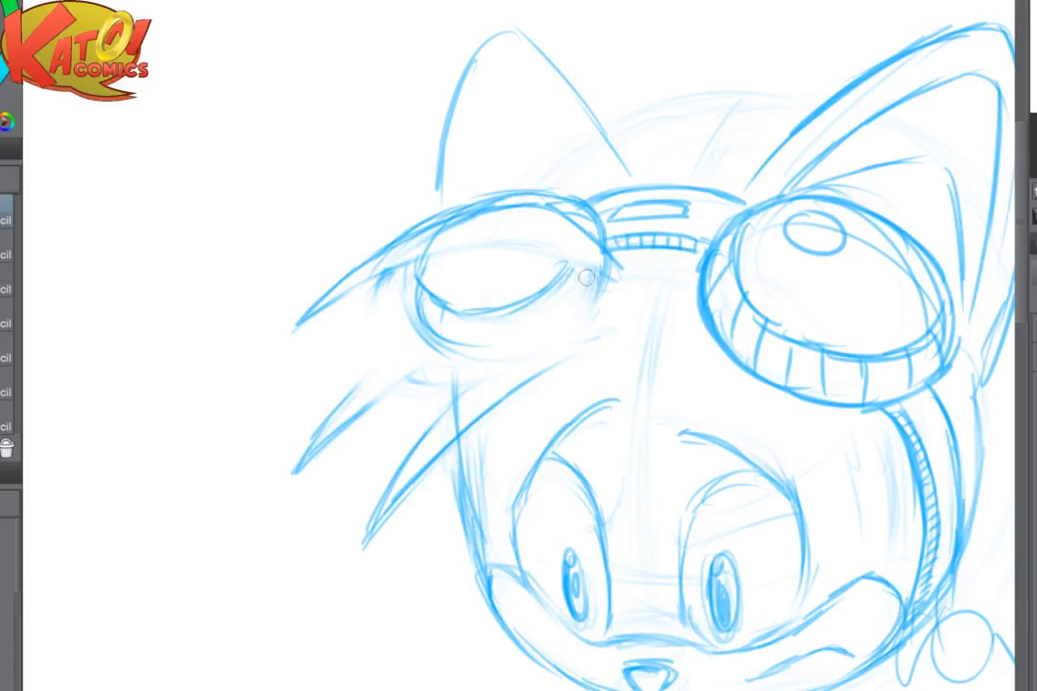
pyautogui.moveTo(604, 275); pyautogui.dragTo(537, 342)
pyautogui.moveTo(427, 331)
pyautogui.mouseDown()
pyautogui.moveTo(491, 323)
pyautogui.moveTo(482, 352)
pyautogui.moveTo(577, 319)
pyautogui.moveTo(597, 294)
pyautogui.moveTo(540, 341)
pyautogui.mouseUp()
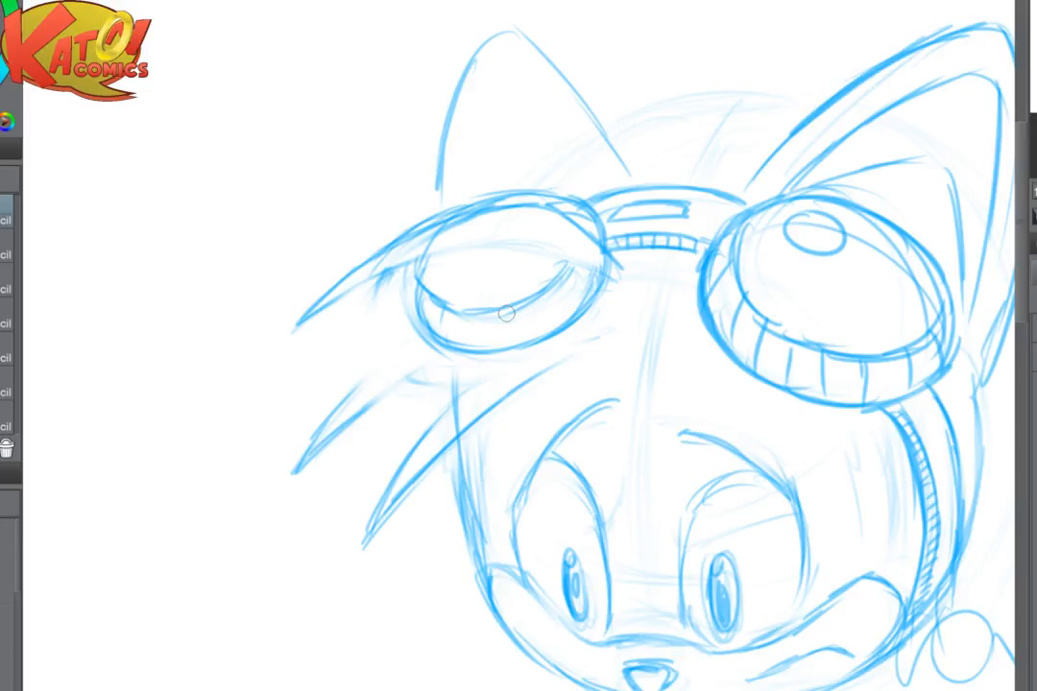
# - Soften the second goggle's lower rim and redraw the middle and lower hair tufts sweeping across it
pyautogui.press('e')
pyautogui.moveTo(596, 312); pyautogui.dragTo(418, 356)
pyautogui.press('p')
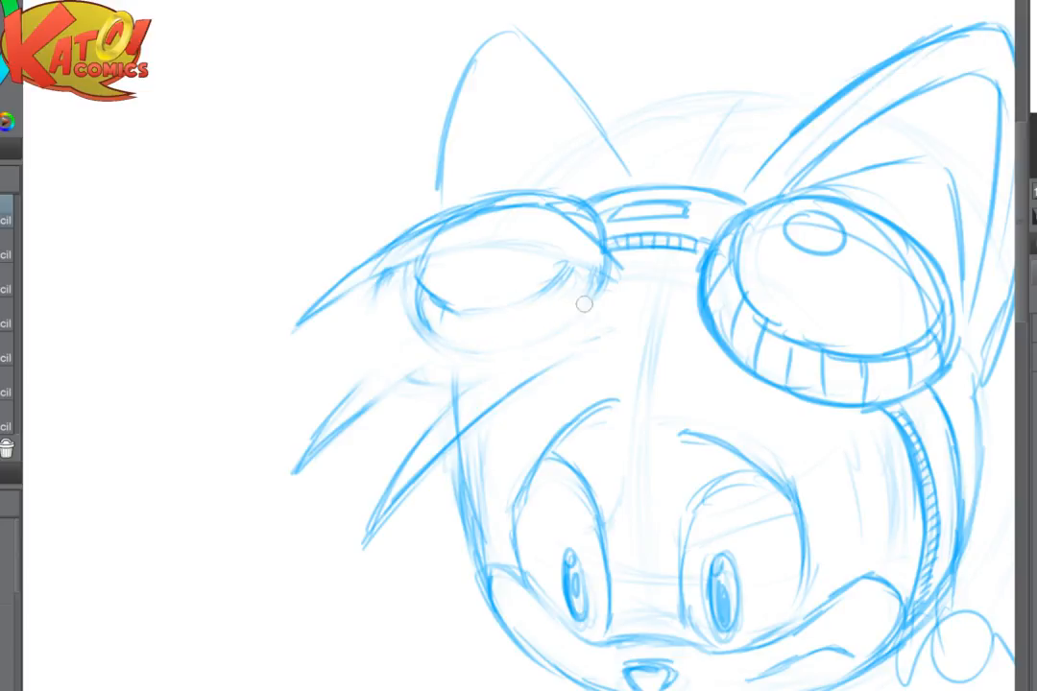
pyautogui.moveTo(603, 308)
pyautogui.mouseDown()
pyautogui.moveTo(560, 308)
pyautogui.moveTo(500, 305)
pyautogui.moveTo(442, 321)
pyautogui.mouseUp()
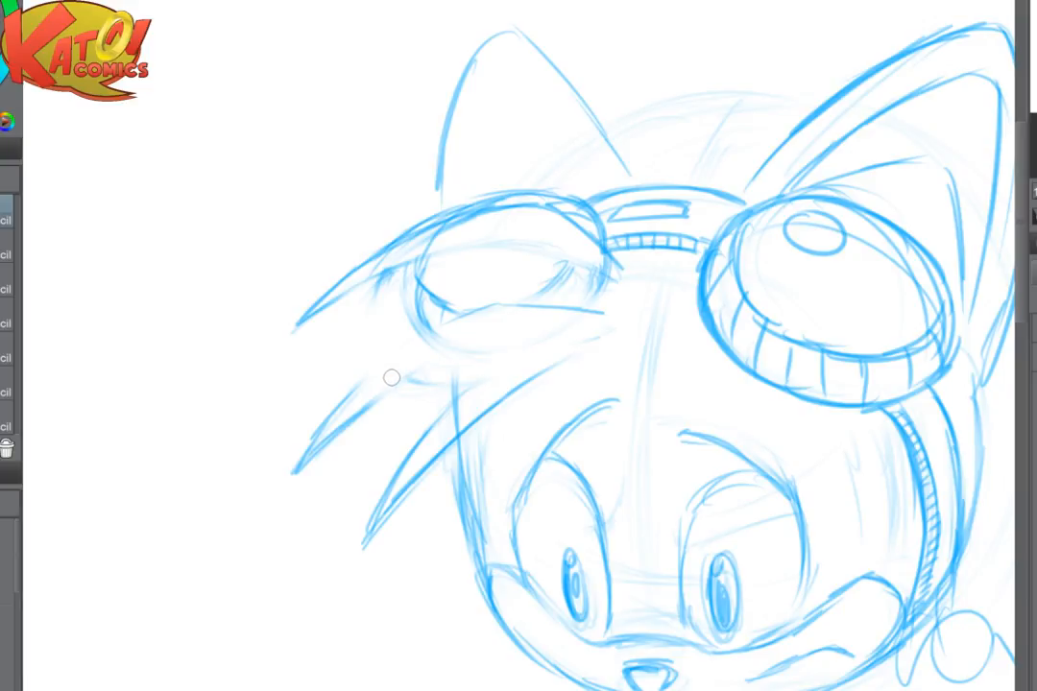
pyautogui.moveTo(414, 345); pyautogui.dragTo(342, 398)
pyautogui.moveTo(342, 397)
pyautogui.mouseDown()
pyautogui.moveTo(457, 318)
pyautogui.moveTo(496, 304)
pyautogui.moveTo(544, 309)
pyautogui.mouseUp()
pyautogui.moveTo(389, 362)
pyautogui.mouseDown()
pyautogui.moveTo(313, 451)
pyautogui.moveTo(501, 338)
pyautogui.moveTo(614, 330)
pyautogui.moveTo(582, 328)
pyautogui.moveTo(481, 371)
pyautogui.moveTo(428, 425)
pyautogui.mouseUp()
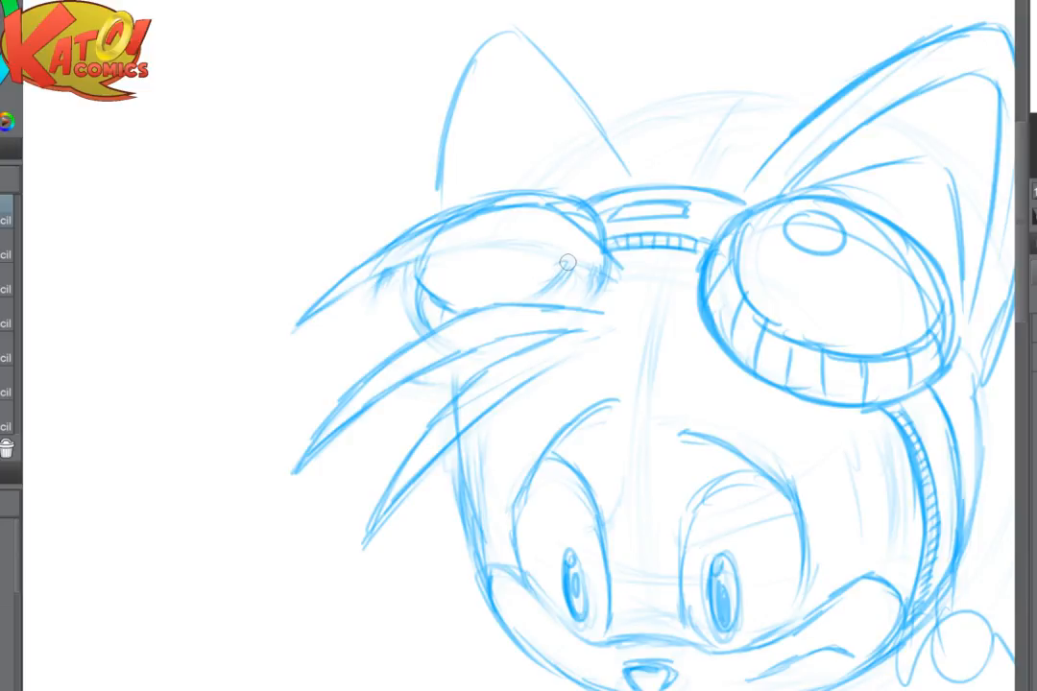
# - Redraw the top hair tuft's lower edge across the second goggle's lens as far as the bridge
pyautogui.moveTo(568, 263); pyautogui.dragTo(484, 276)
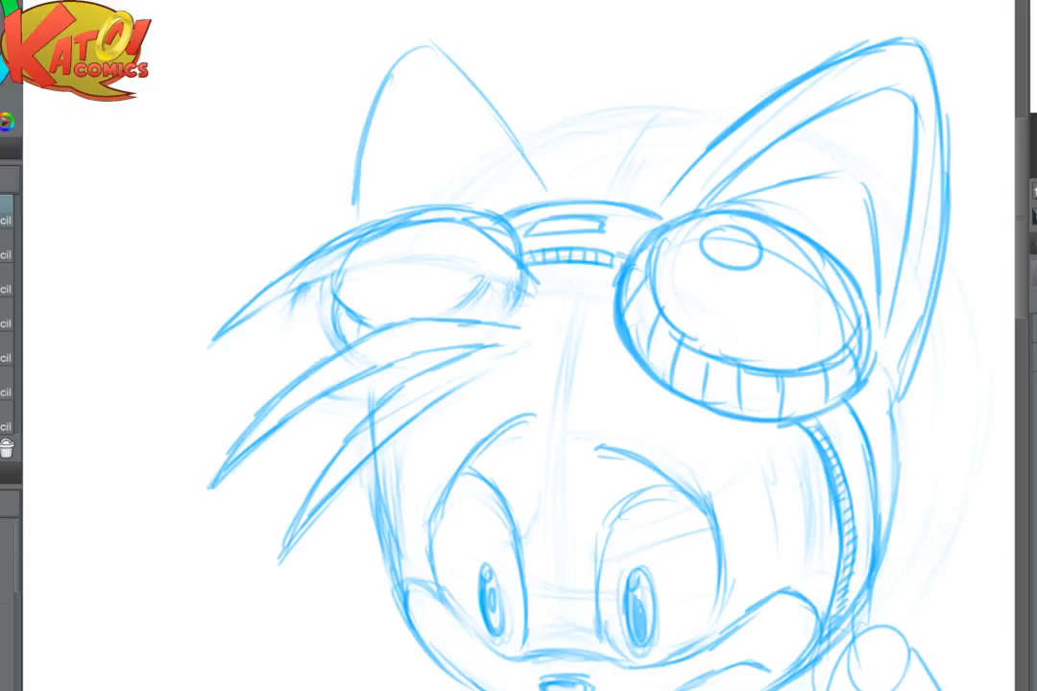
pyautogui.hotkey('ctrl', '+')
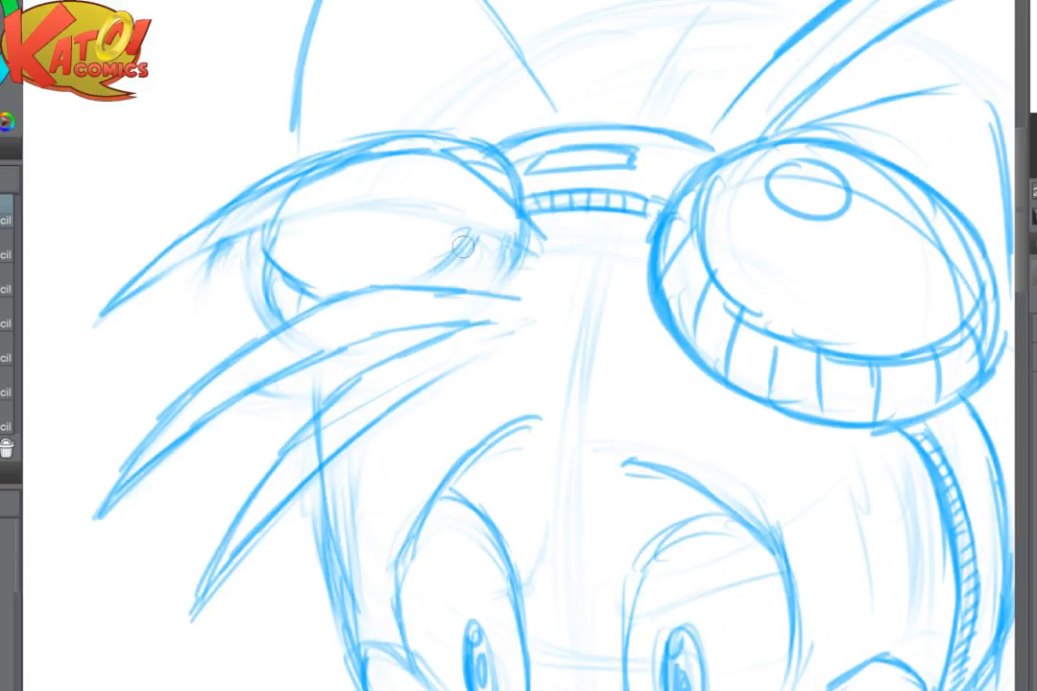
pyautogui.moveTo(462, 247); pyautogui.dragTo(427, 280)
pyautogui.moveTo(201, 254); pyautogui.dragTo(452, 201)
pyautogui.moveTo(362, 201); pyautogui.dragTo(519, 239)
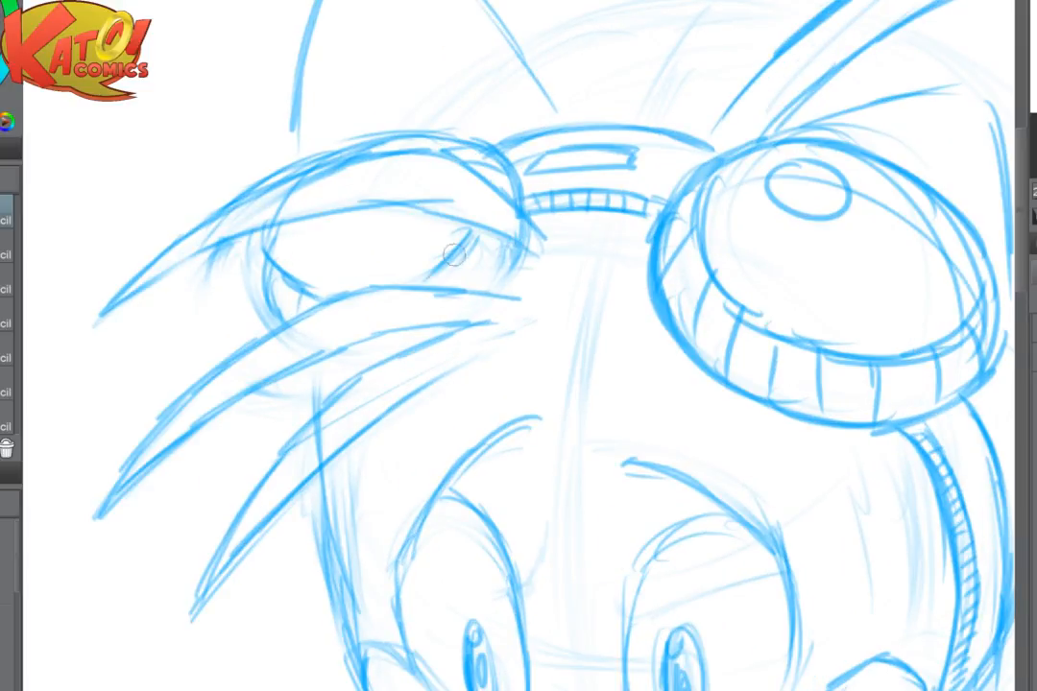
# - Draw the second goggle's rim ribs near the bridge and in the gap below the middle hair tuft
pyautogui.moveTo(455, 253); pyautogui.dragTo(478, 291)
pyautogui.moveTo(475, 231); pyautogui.dragTo(494, 279)
pyautogui.moveTo(515, 248); pyautogui.dragTo(497, 279)
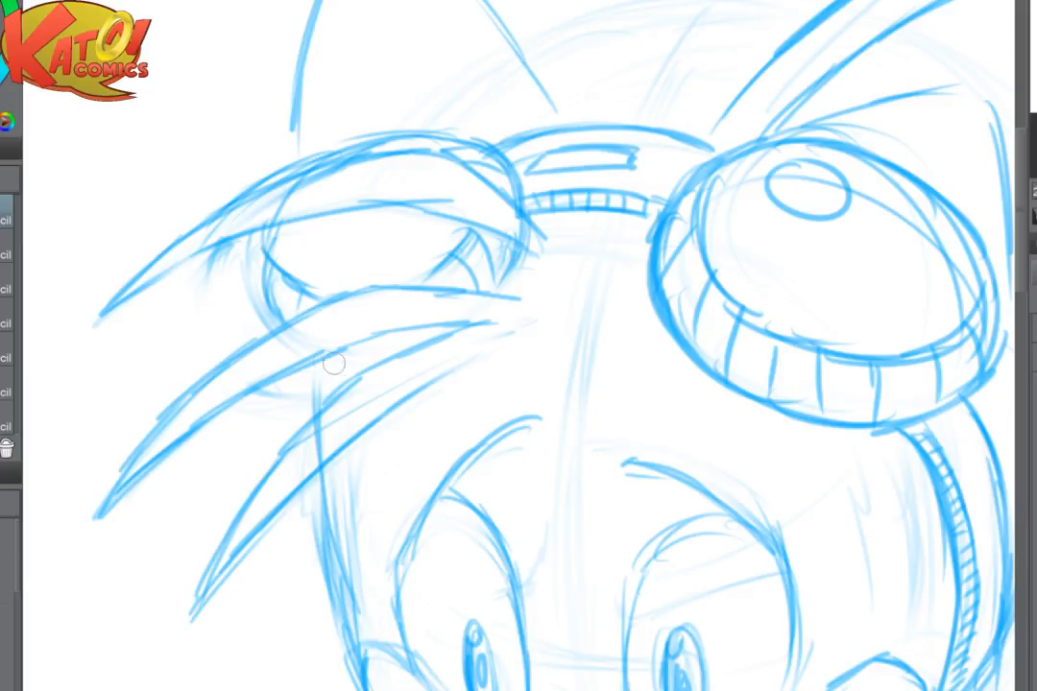
pyautogui.moveTo(334, 363)
pyautogui.mouseDown()
pyautogui.moveTo(351, 345)
pyautogui.moveTo(407, 331)
pyautogui.moveTo(507, 324)
pyautogui.mouseUp()
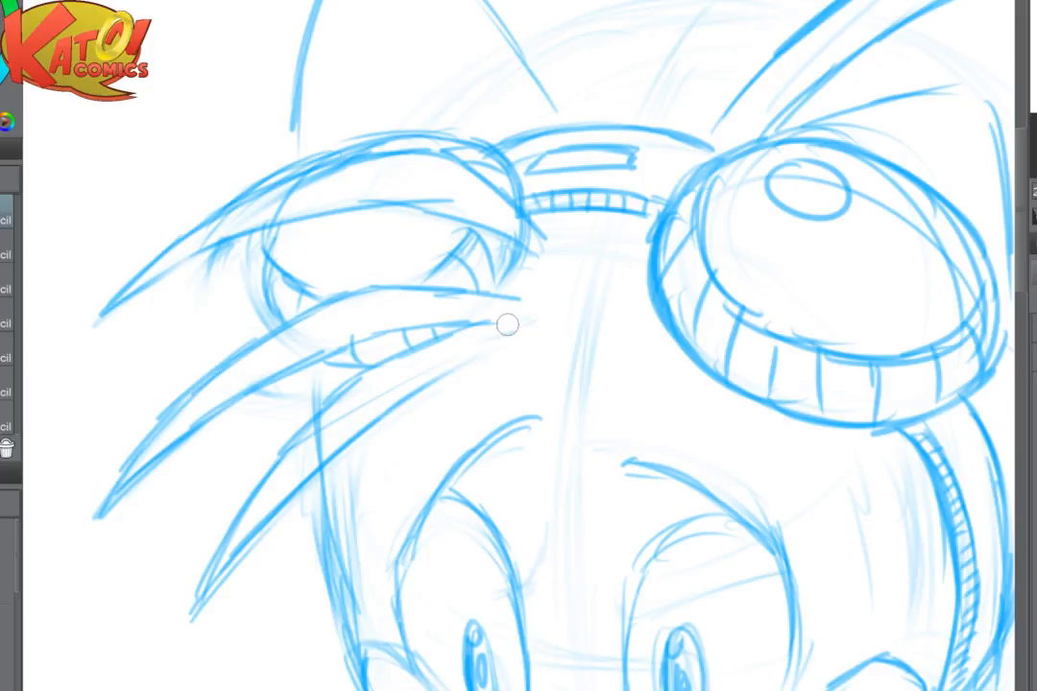
# - Darken the second goggle's outer rim, divide it into ribs and add a small oval highlight to the lens
pyautogui.moveTo(507, 325)
pyautogui.mouseDown()
pyautogui.moveTo(526, 387)
pyautogui.moveTo(615, 357)
pyautogui.mouseUp()
pyautogui.moveTo(422, 283)
pyautogui.mouseDown()
pyautogui.moveTo(363, 292)
pyautogui.moveTo(344, 331)
pyautogui.moveTo(391, 338)
pyautogui.moveTo(392, 359)
pyautogui.mouseUp()
pyautogui.moveTo(372, 263)
pyautogui.mouseDown()
pyautogui.moveTo(424, 331)
pyautogui.moveTo(356, 315)
pyautogui.moveTo(388, 349)
pyautogui.mouseUp()
pyautogui.moveTo(376, 292)
pyautogui.mouseDown()
pyautogui.moveTo(372, 331)
pyautogui.moveTo(388, 370)
pyautogui.mouseUp()
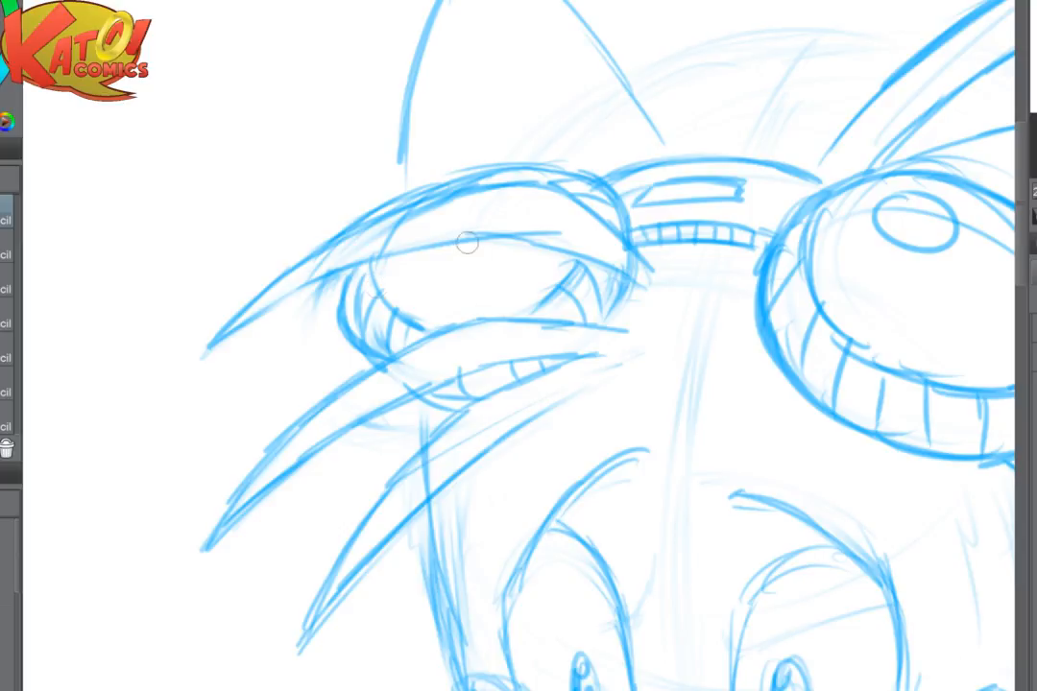
pyautogui.moveTo(449, 257)
pyautogui.mouseDown()
pyautogui.moveTo(459, 281)
pyautogui.moveTo(449, 258)
pyautogui.mouseUp()
pyautogui.moveTo(399, 205); pyautogui.dragTo(370, 248)
pyautogui.scroll(-3, 674, 316)
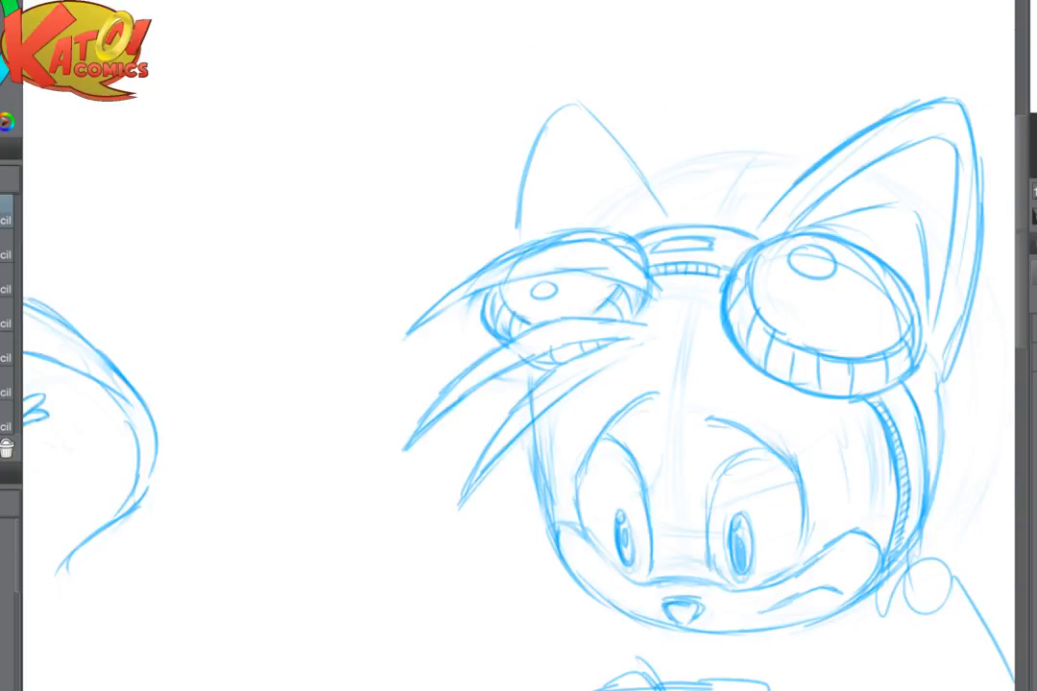
# - Lighten the rough hand sketch below the head into a faint guide for redrawing
pyautogui.moveTo(615, 365); pyautogui.dragTo(521, 351)
pyautogui.scroll(3, 540, 392)
pyautogui.moveTo(576, 403); pyautogui.dragTo(433, 332)
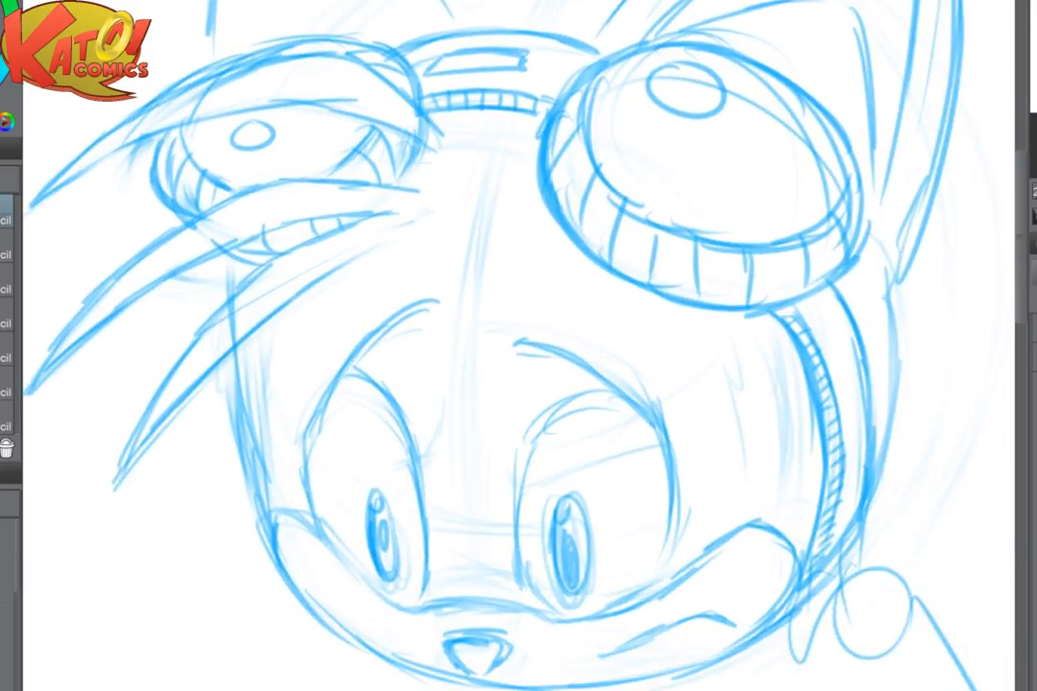
pyautogui.scroll(-5, 672, 404)
pyautogui.moveTo(615, 404)
pyautogui.mouseDown()
pyautogui.moveTo(651, 316)
pyautogui.moveTo(606, 332)
pyautogui.mouseUp()
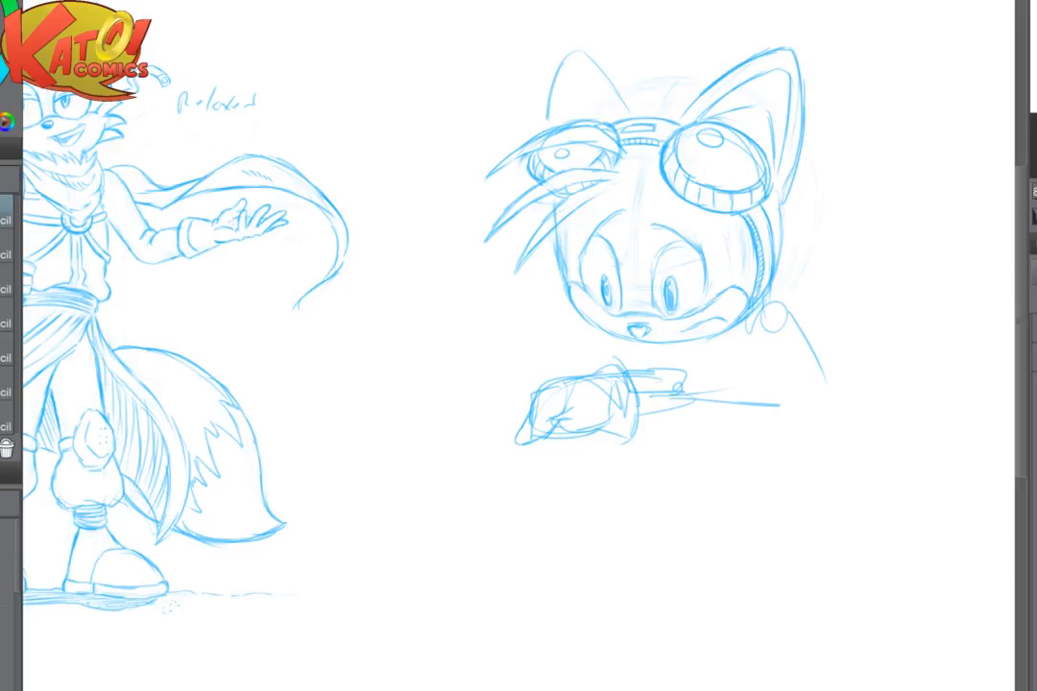
pyautogui.scroll(3, 822, 350)
pyautogui.moveTo(615, 345); pyautogui.dragTo(654, 469)
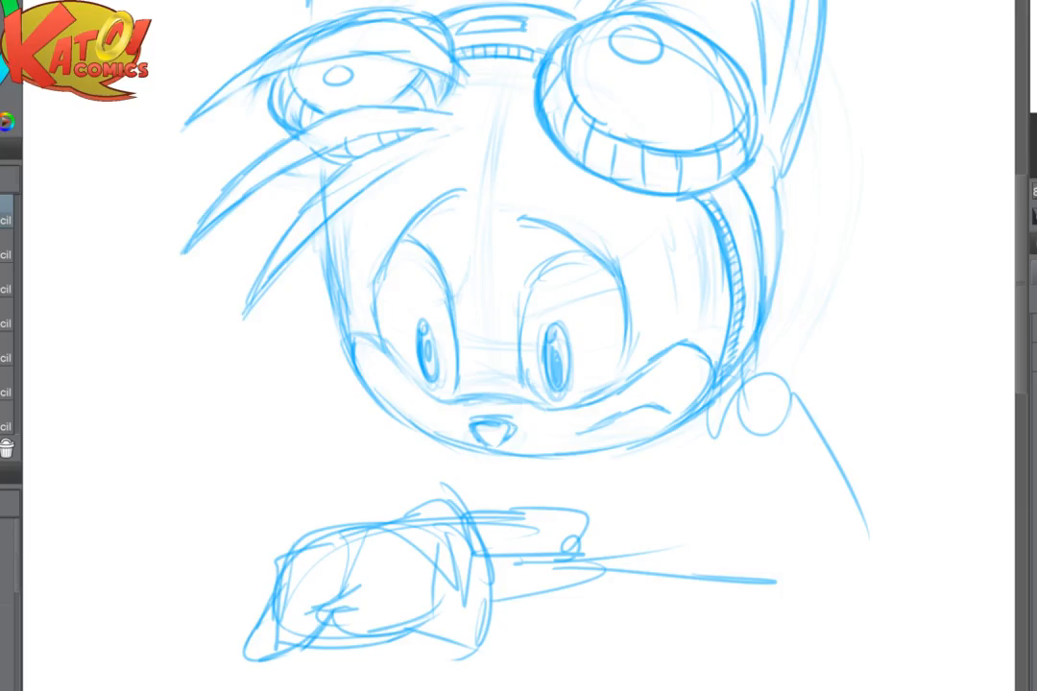
pyautogui.scroll(3, 700, 308)
pyautogui.moveTo(513, 138); pyautogui.dragTo(541, 165)
pyautogui.moveTo(300, 83)
pyautogui.mouseDown()
pyautogui.moveTo(287, 60)
pyautogui.moveTo(256, 68)
pyautogui.mouseUp()
pyautogui.moveTo(519, 384); pyautogui.dragTo(710, 218)
pyautogui.moveTo(519, 442)
pyautogui.mouseDown()
pyautogui.moveTo(622, 299)
pyautogui.moveTo(685, 175)
pyautogui.mouseUp()
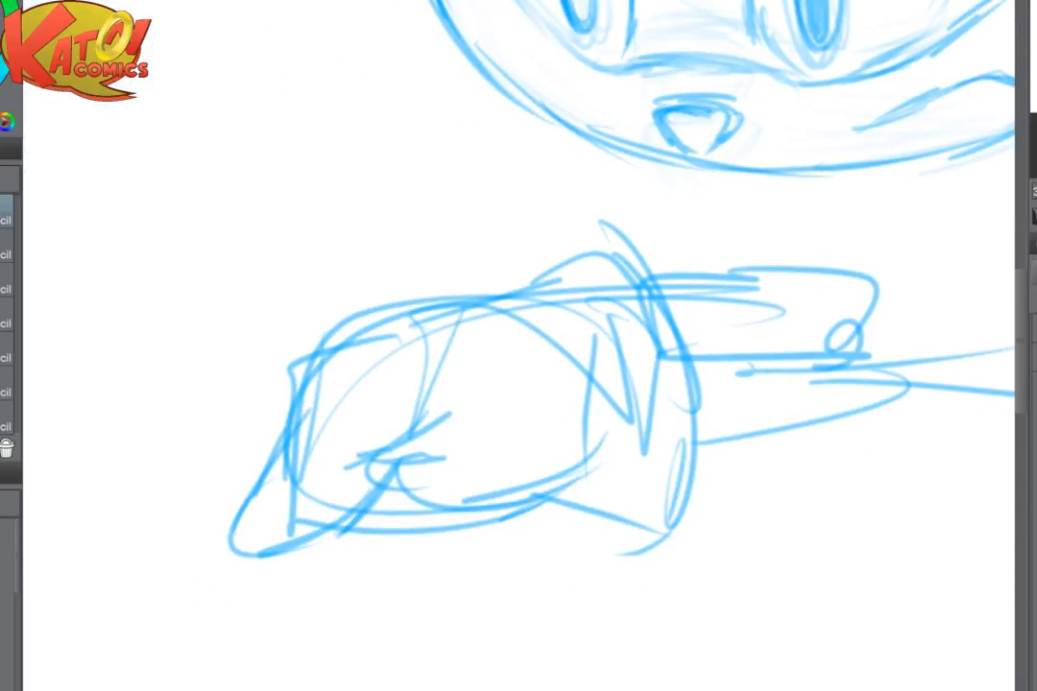
pyautogui.moveTo(680, 264)
pyautogui.mouseDown()
pyautogui.moveTo(556, 315)
pyautogui.moveTo(609, 323)
pyautogui.moveTo(227, 522)
pyautogui.moveTo(477, 468)
pyautogui.moveTo(572, 472)
pyautogui.mouseUp()
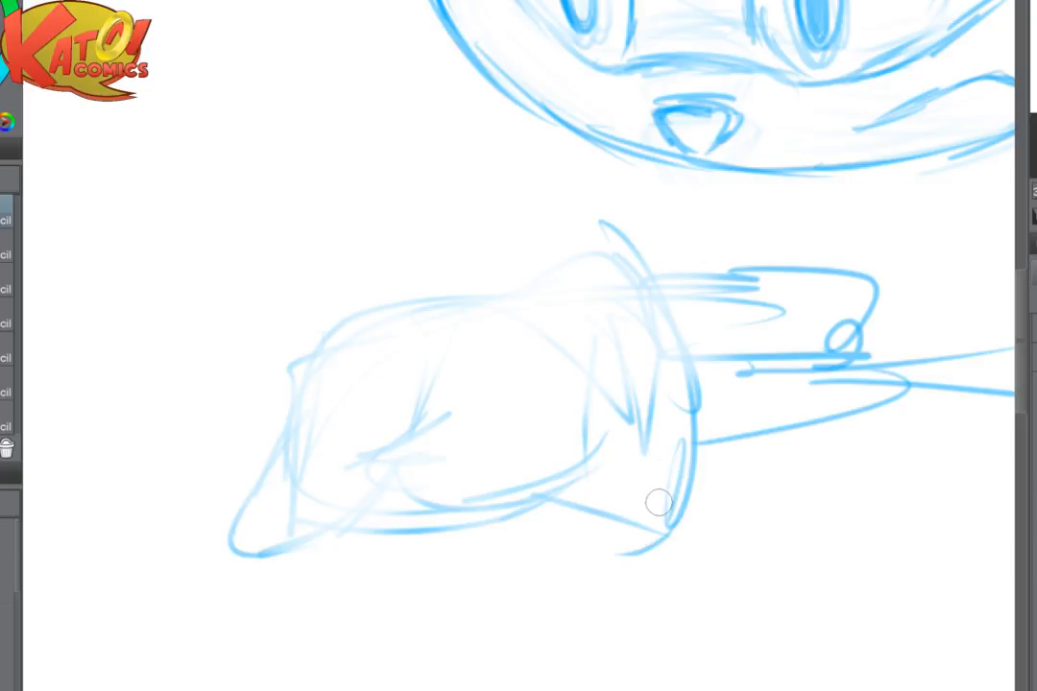
# - Draw the hand's upper contour, the front finger, the thumb curves and a second finger behind the front one
pyautogui.moveTo(459, 295)
pyautogui.mouseDown()
pyautogui.moveTo(359, 303)
pyautogui.moveTo(239, 435)
pyautogui.moveTo(230, 514)
pyautogui.moveTo(304, 528)
pyautogui.moveTo(351, 496)
pyautogui.moveTo(419, 421)
pyautogui.moveTo(361, 461)
pyautogui.mouseUp()
pyautogui.moveTo(361, 466)
pyautogui.mouseDown()
pyautogui.moveTo(328, 508)
pyautogui.moveTo(333, 518)
pyautogui.mouseUp()
pyautogui.moveTo(387, 454); pyautogui.dragTo(454, 515)
pyautogui.moveTo(408, 461); pyautogui.dragTo(446, 508)
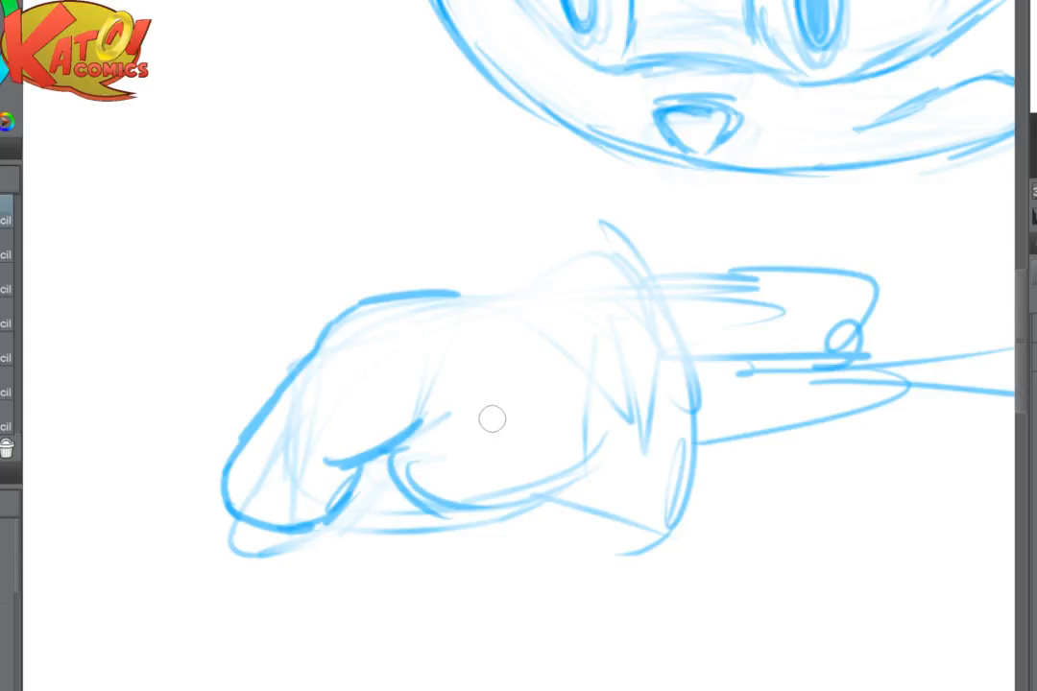
pyautogui.moveTo(288, 369)
pyautogui.mouseDown()
pyautogui.moveTo(197, 443)
pyautogui.moveTo(223, 480)
pyautogui.mouseUp()
pyautogui.moveTo(370, 452); pyautogui.dragTo(363, 511)
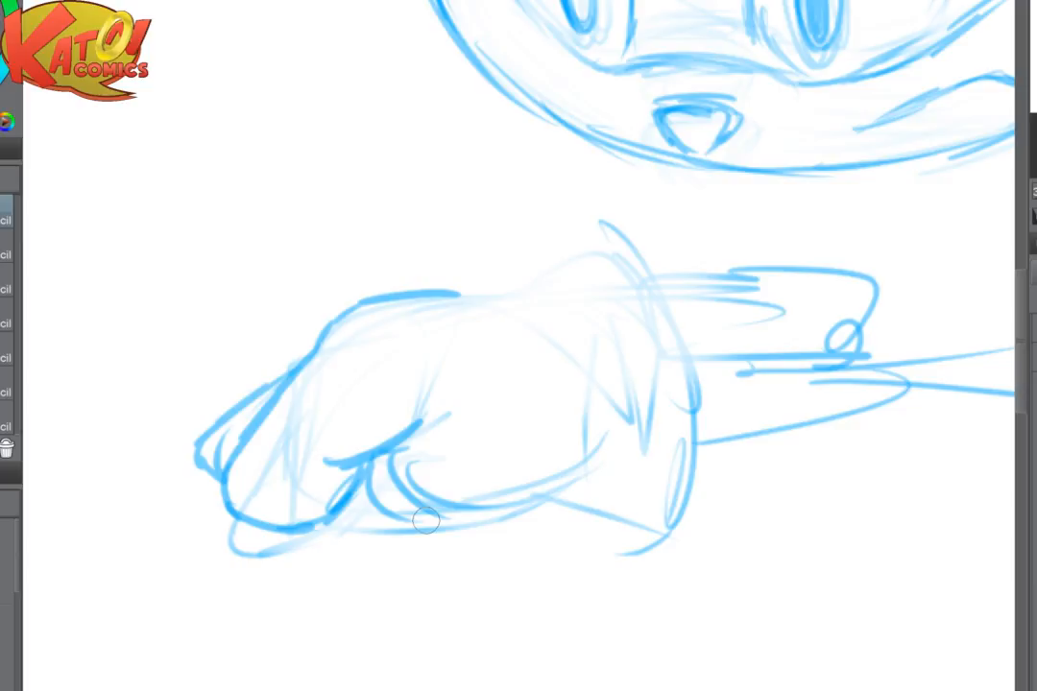
# - Undo the last thumb strokes and erase the thumb and finger fold lines inside the hand
pyautogui.hotkey('ctrl', 'z')
pyautogui.hotkey('ctrl', 'z')
pyautogui.press('e')
pyautogui.moveTo(413, 413)
pyautogui.mouseDown()
pyautogui.moveTo(429, 442)
pyautogui.moveTo(458, 414)
pyautogui.moveTo(424, 354)
pyautogui.mouseUp()
# - Soften the front fingertip's outline and sketch a new thumb fold closer to the finger
pyautogui.press('p')
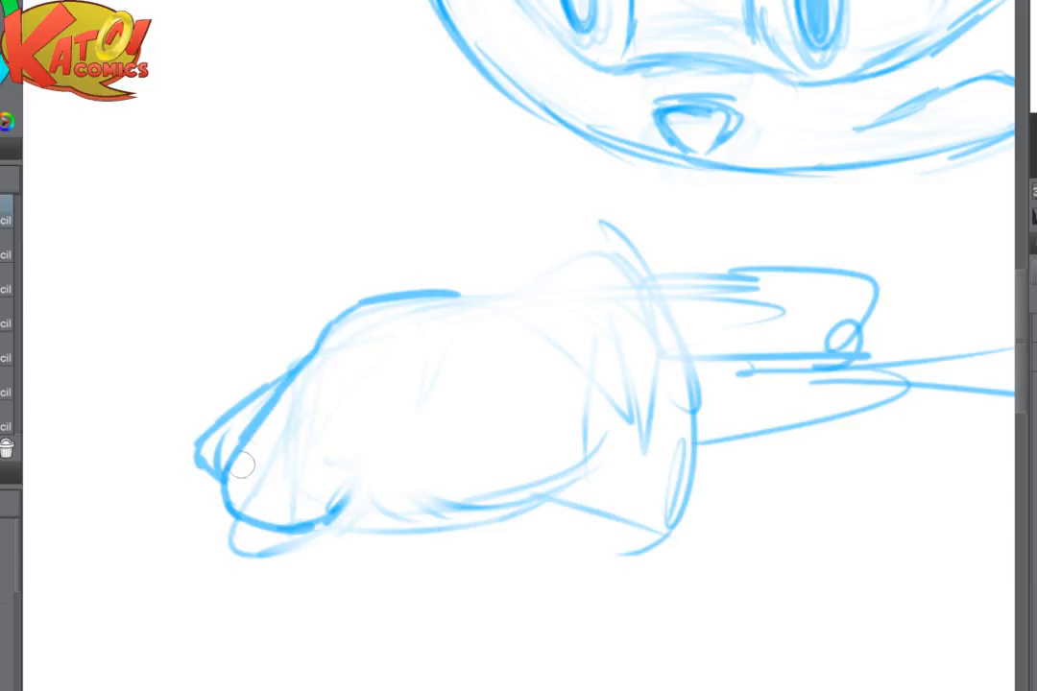
pyautogui.moveTo(241, 460); pyautogui.dragTo(286, 520)
pyautogui.moveTo(225, 499)
pyautogui.mouseDown()
pyautogui.moveTo(311, 528)
pyautogui.moveTo(356, 476)
pyautogui.moveTo(342, 449)
pyautogui.moveTo(359, 487)
pyautogui.moveTo(353, 423)
pyautogui.moveTo(401, 448)
pyautogui.moveTo(266, 490)
pyautogui.moveTo(349, 488)
pyautogui.mouseUp()
# - Flip the canvas horizontally and erase the new thumb fold lines from the hand
pyautogui.press('e')
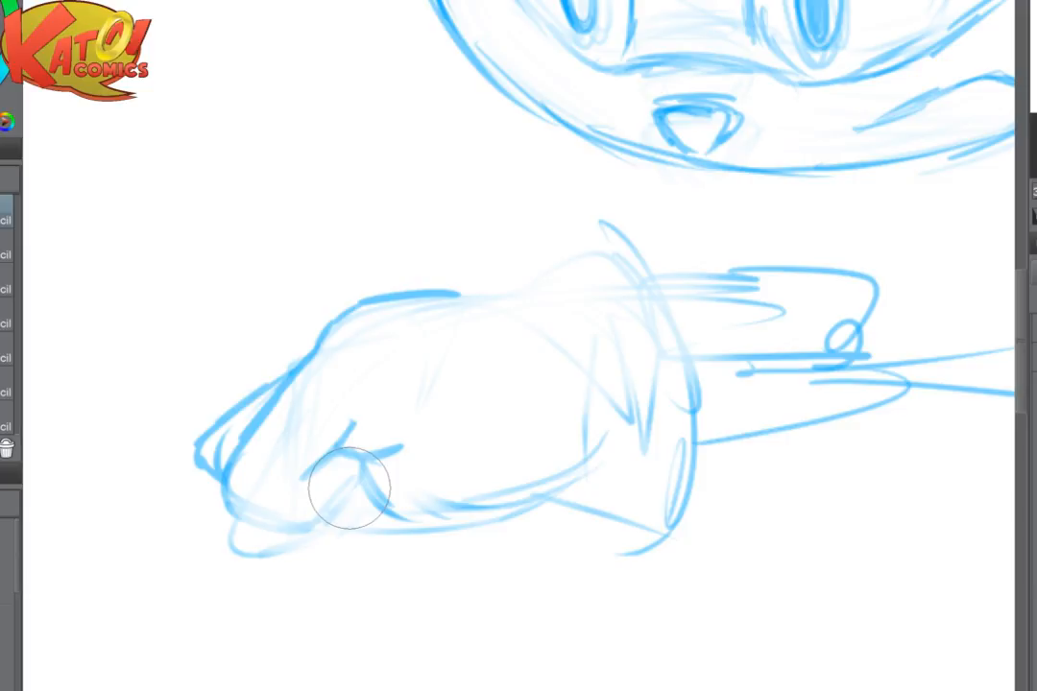
pyautogui.press('h')
pyautogui.moveTo(682, 446)
pyautogui.mouseDown()
pyautogui.moveTo(667, 435)
pyautogui.moveTo(683, 463)
pyautogui.moveTo(641, 531)
pyautogui.moveTo(674, 496)
pyautogui.mouseUp()
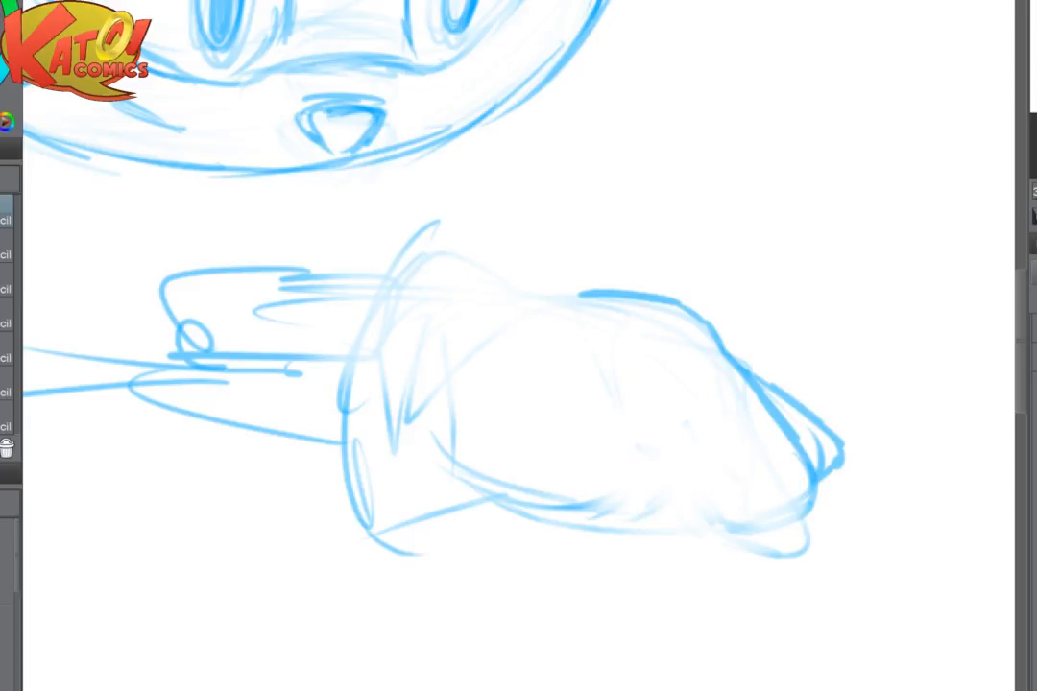
# - Flip the canvas back and draw the front finger's lower edge, the thumb fold and the palm's underside
pyautogui.press('h')
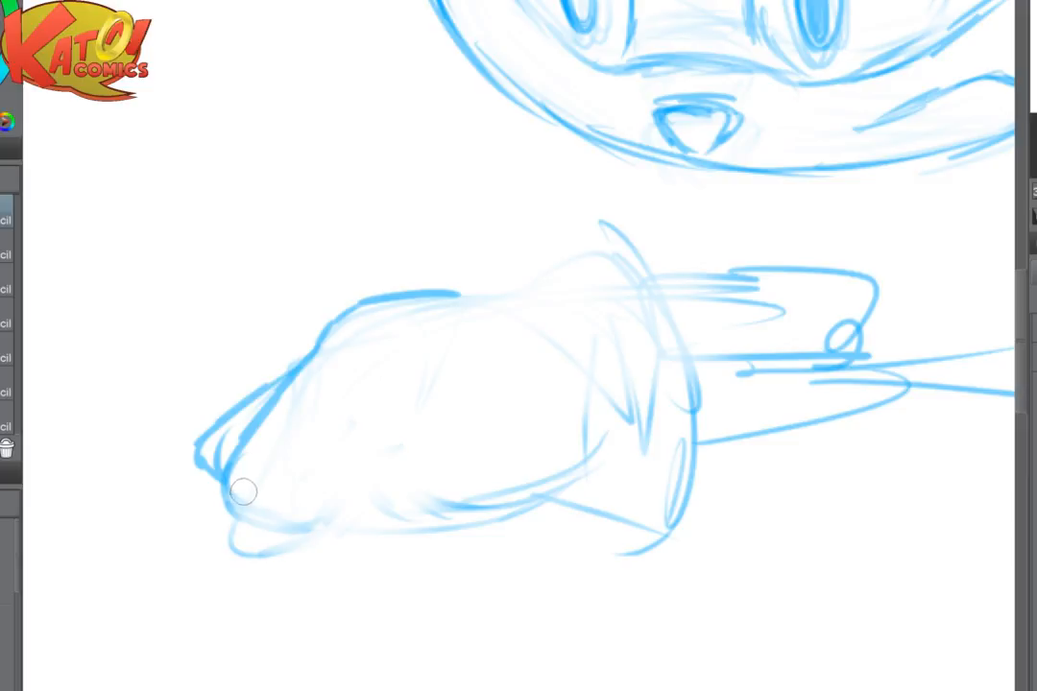
pyautogui.moveTo(228, 494)
pyautogui.mouseDown()
pyautogui.moveTo(299, 530)
pyautogui.moveTo(327, 517)
pyautogui.moveTo(378, 457)
pyautogui.moveTo(323, 476)
pyautogui.moveTo(378, 451)
pyautogui.moveTo(357, 485)
pyautogui.moveTo(355, 473)
pyautogui.moveTo(381, 477)
pyautogui.moveTo(439, 494)
pyautogui.mouseUp()
pyautogui.press('e')
pyautogui.moveTo(451, 297)
pyautogui.mouseDown()
pyautogui.moveTo(351, 303)
pyautogui.moveTo(365, 293)
pyautogui.moveTo(469, 305)
pyautogui.moveTo(523, 297)
pyautogui.mouseUp()
pyautogui.press('p')
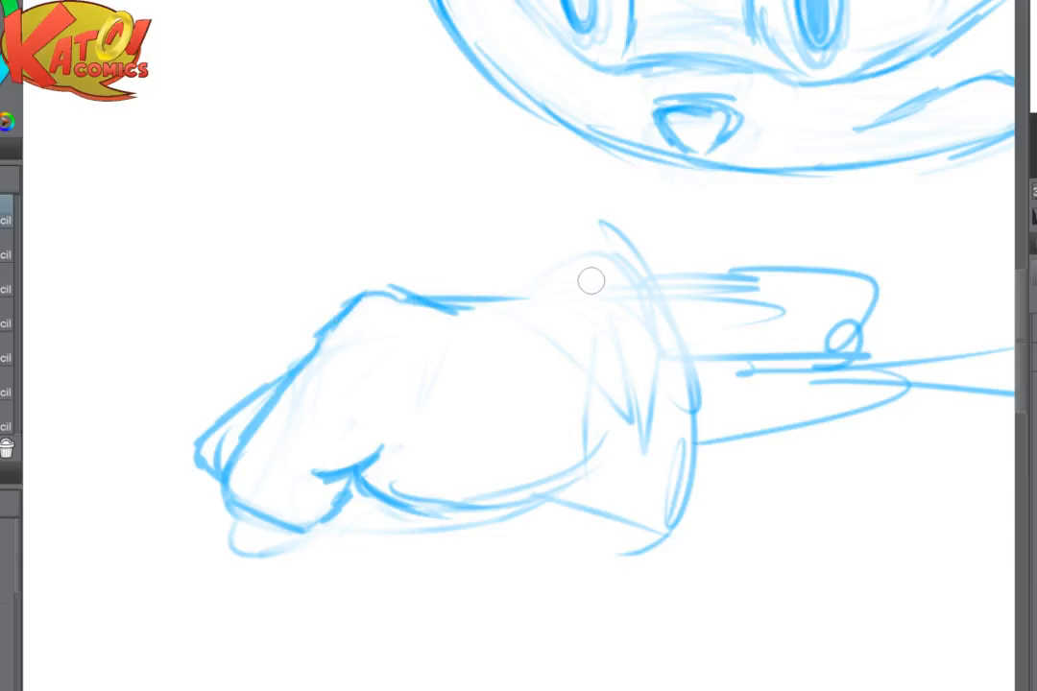
# - Lighten the old lines along the back of the hand and redraw the hand's upper and lower contours toward the wrist
pyautogui.moveTo(591, 280); pyautogui.dragTo(555, 280)
pyautogui.press('e')
pyautogui.moveTo(485, 294)
pyautogui.mouseDown()
pyautogui.moveTo(272, 343)
pyautogui.moveTo(338, 294)
pyautogui.moveTo(390, 304)
pyautogui.mouseUp()
pyautogui.press('p')
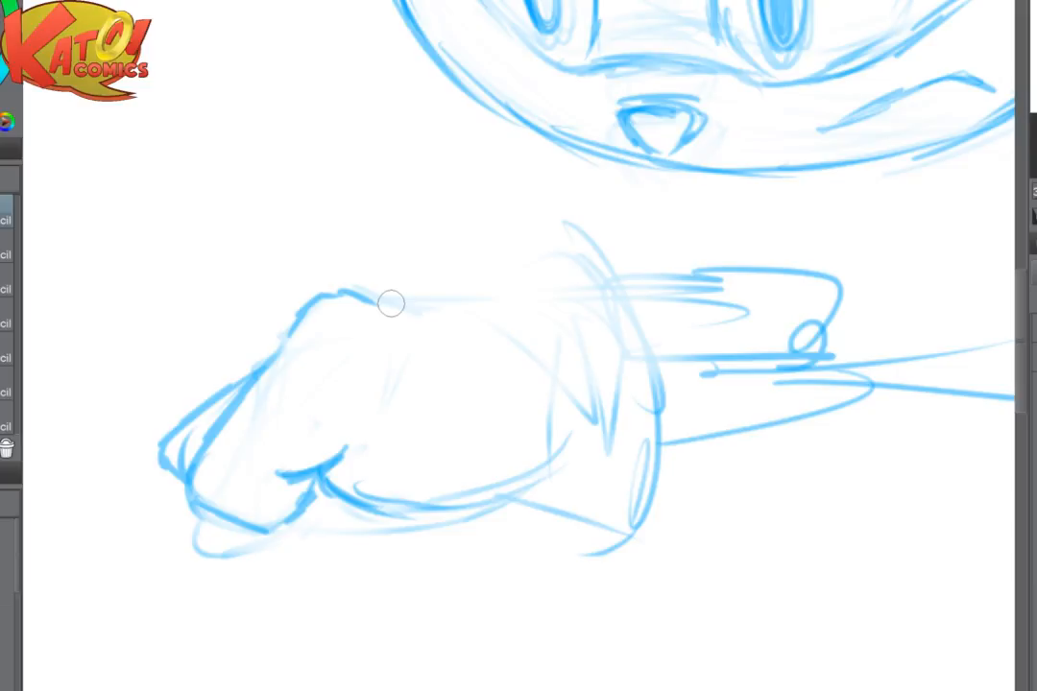
pyautogui.moveTo(363, 292)
pyautogui.mouseDown()
pyautogui.moveTo(504, 301)
pyautogui.moveTo(559, 325)
pyautogui.mouseUp()
pyautogui.moveTo(340, 493)
pyautogui.mouseDown()
pyautogui.moveTo(511, 482)
pyautogui.moveTo(557, 455)
pyautogui.mouseUp()
# - Fade out the old cuff and zigzag lines at the wrist end of the hand
pyautogui.press('e')
pyautogui.moveTo(584, 357)
pyautogui.mouseDown()
pyautogui.moveTo(544, 435)
pyautogui.moveTo(682, 469)
pyautogui.moveTo(702, 401)
pyautogui.moveTo(553, 248)
pyautogui.moveTo(370, 307)
pyautogui.mouseUp()
pyautogui.press('p')
pyautogui.scroll(-4, 470, 281)
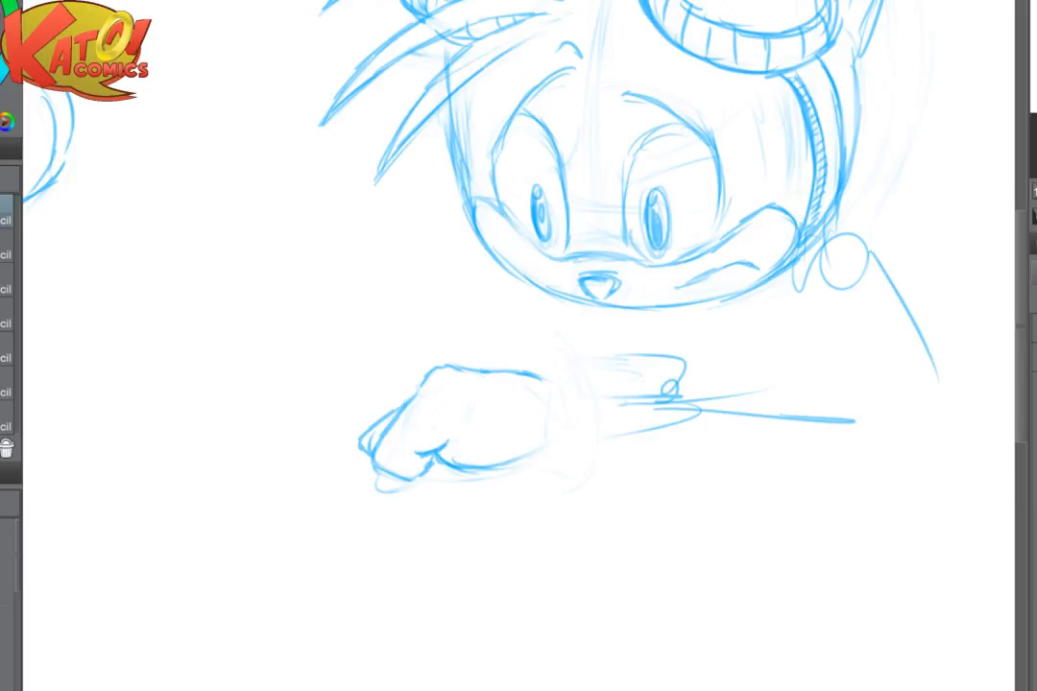
pyautogui.scroll(3, 672, 403)
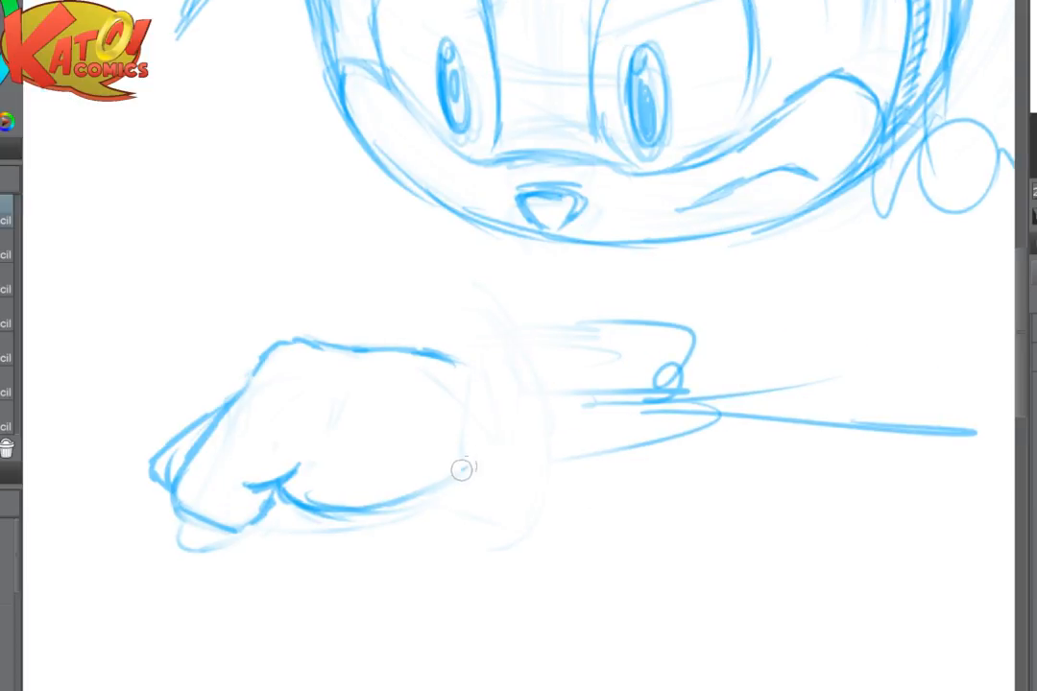
# - Draw the cuff's first upper and lower edge lines from the wrist and erase the old forearm scribbles
pyautogui.moveTo(460, 480); pyautogui.dragTo(507, 487)
pyautogui.moveTo(451, 361)
pyautogui.mouseDown()
pyautogui.moveTo(520, 343)
pyautogui.moveTo(601, 350)
pyautogui.moveTo(588, 398)
pyautogui.moveTo(723, 388)
pyautogui.moveTo(735, 409)
pyautogui.moveTo(653, 338)
pyautogui.mouseUp()
pyautogui.press('e')
pyautogui.press('p')
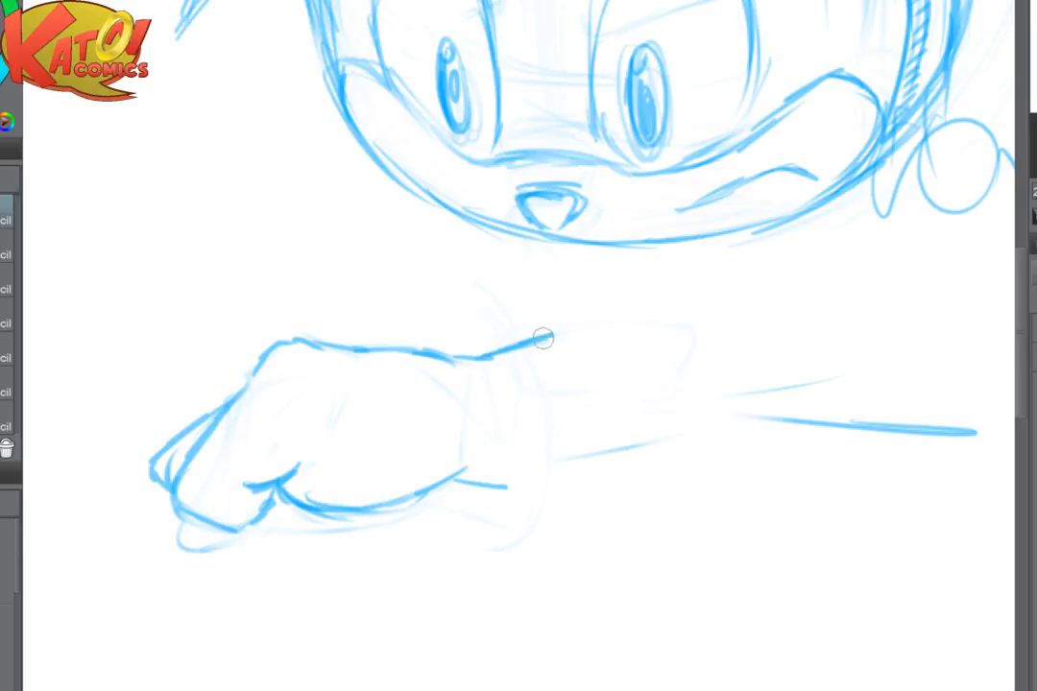
# - Draw the glove cuff's angled open end and the curved crease between the hand and the cuff
pyautogui.moveTo(581, 334)
pyautogui.mouseDown()
pyautogui.moveTo(627, 389)
pyautogui.moveTo(622, 429)
pyautogui.moveTo(475, 486)
pyautogui.mouseUp()
pyautogui.moveTo(614, 384)
pyautogui.mouseDown()
pyautogui.moveTo(619, 461)
pyautogui.moveTo(478, 483)
pyautogui.moveTo(480, 428)
pyautogui.mouseUp()
pyautogui.moveTo(461, 477)
pyautogui.mouseDown()
pyautogui.moveTo(492, 404)
pyautogui.moveTo(500, 415)
pyautogui.mouseUp()
pyautogui.moveTo(463, 482); pyautogui.dragTo(546, 507)
pyautogui.moveTo(634, 386)
pyautogui.mouseDown()
pyautogui.moveTo(538, 393)
pyautogui.moveTo(562, 481)
pyautogui.moveTo(600, 332)
pyautogui.mouseUp()
pyautogui.moveTo(533, 399); pyautogui.dragTo(511, 479)
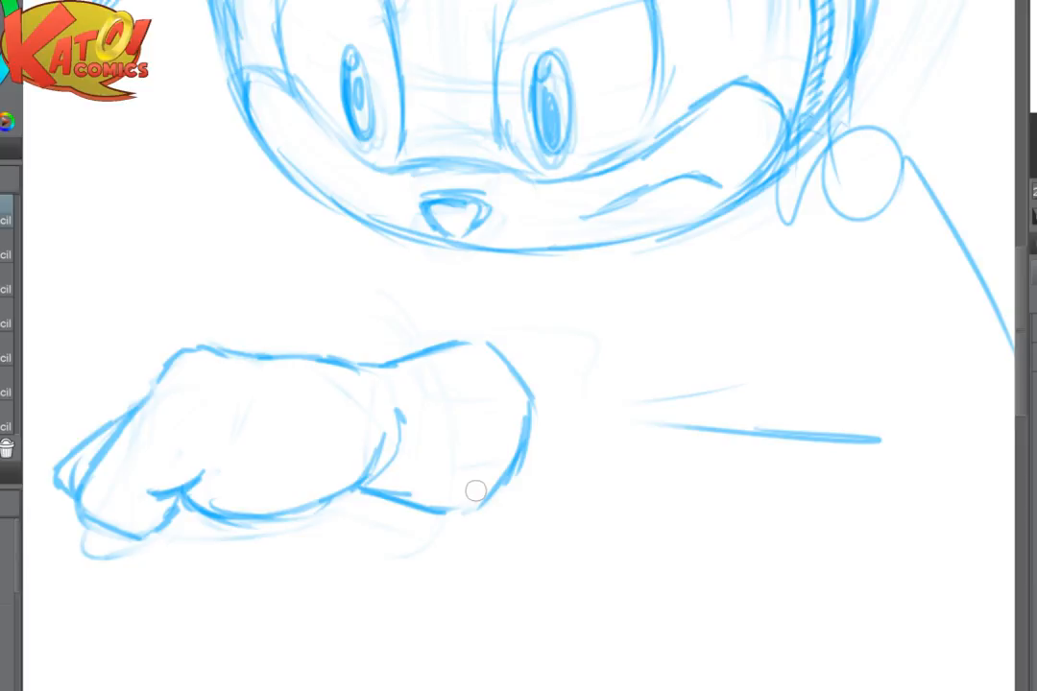
# - Refine the knuckle corner and redraw the cuff's lower corner as a rounded curve
pyautogui.moveTo(156, 375); pyautogui.dragTo(203, 340)
pyautogui.moveTo(159, 378)
pyautogui.mouseDown()
pyautogui.moveTo(181, 345)
pyautogui.moveTo(213, 348)
pyautogui.moveTo(239, 334)
pyautogui.moveTo(161, 332)
pyautogui.mouseUp()
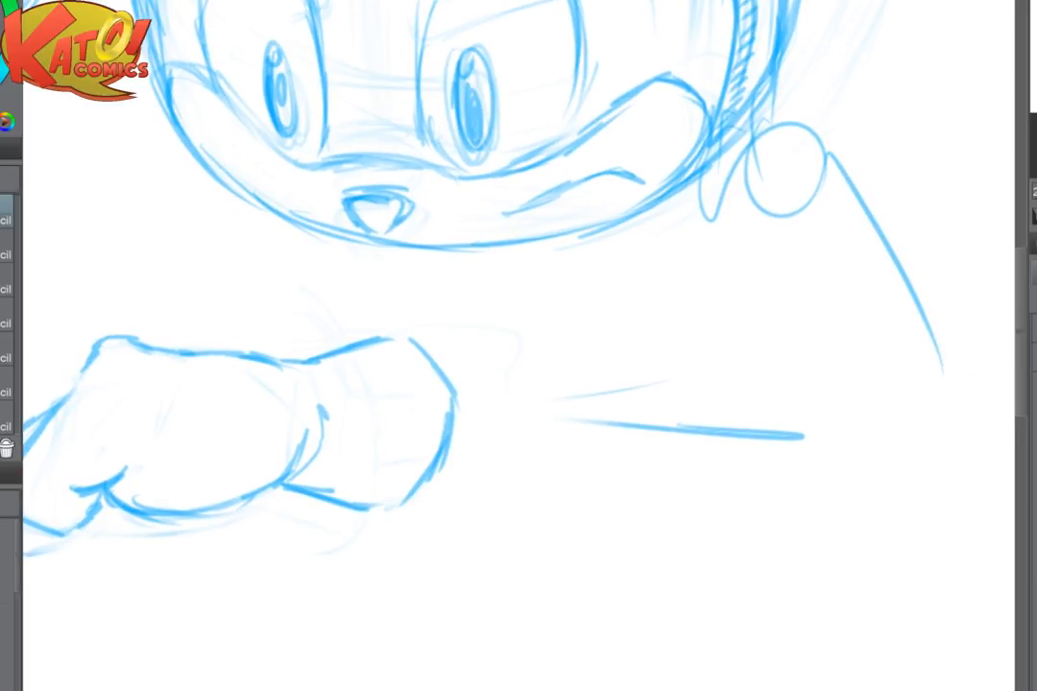
pyautogui.moveTo(452, 418); pyautogui.dragTo(384, 523)
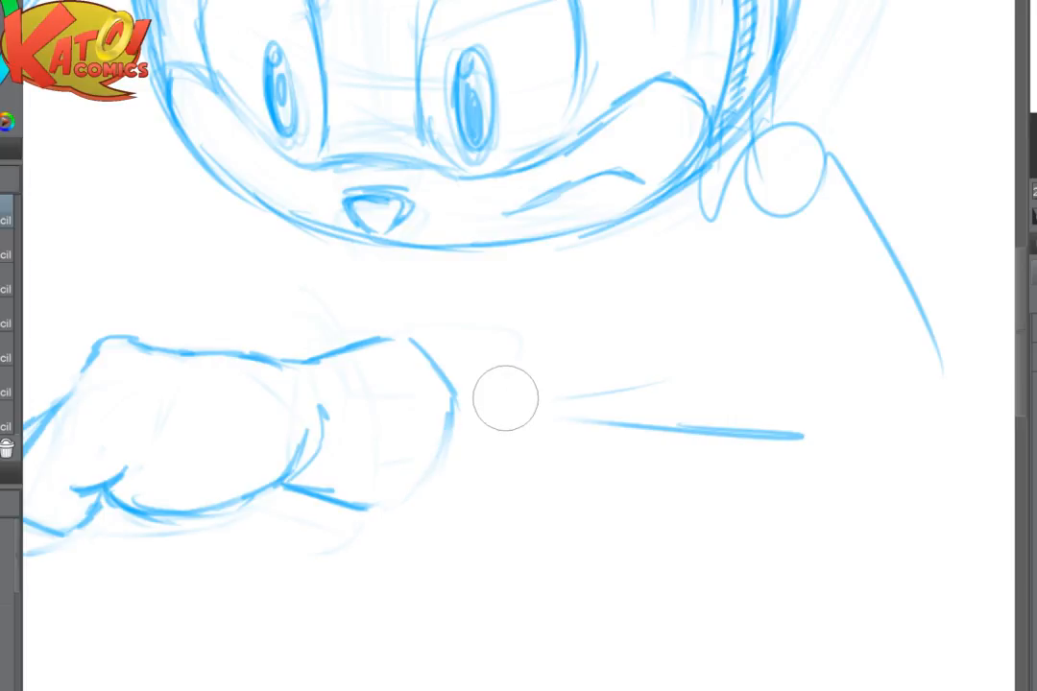
pyautogui.moveTo(450, 411)
pyautogui.mouseDown()
pyautogui.moveTo(444, 475)
pyautogui.moveTo(402, 508)
pyautogui.moveTo(373, 508)
pyautogui.mouseUp()
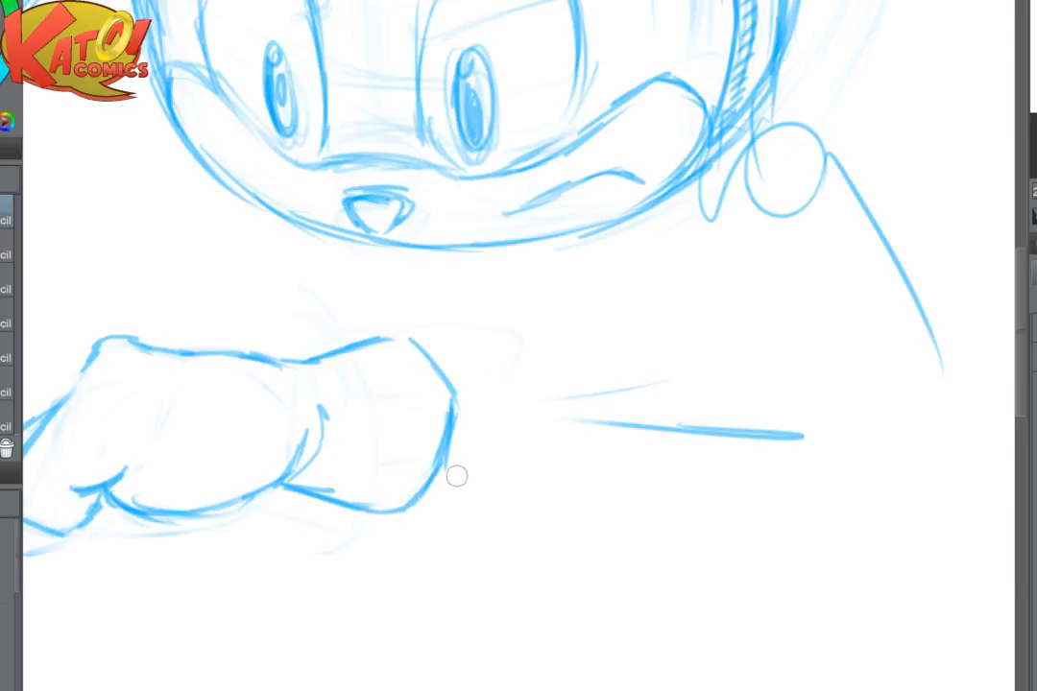
# - Erase the leftover forearm guide lines and sketch the upper and lower contours of the wrist coming out of the cuff
pyautogui.moveTo(580, 493); pyautogui.dragTo(380, 548)
pyautogui.moveTo(470, 426)
pyautogui.mouseDown()
pyautogui.moveTo(351, 461)
pyautogui.moveTo(540, 479)
pyautogui.moveTo(646, 504)
pyautogui.mouseUp()
pyautogui.press('p')
pyautogui.moveTo(240, 422)
pyautogui.mouseDown()
pyautogui.moveTo(266, 414)
pyautogui.moveTo(330, 440)
pyautogui.mouseUp()
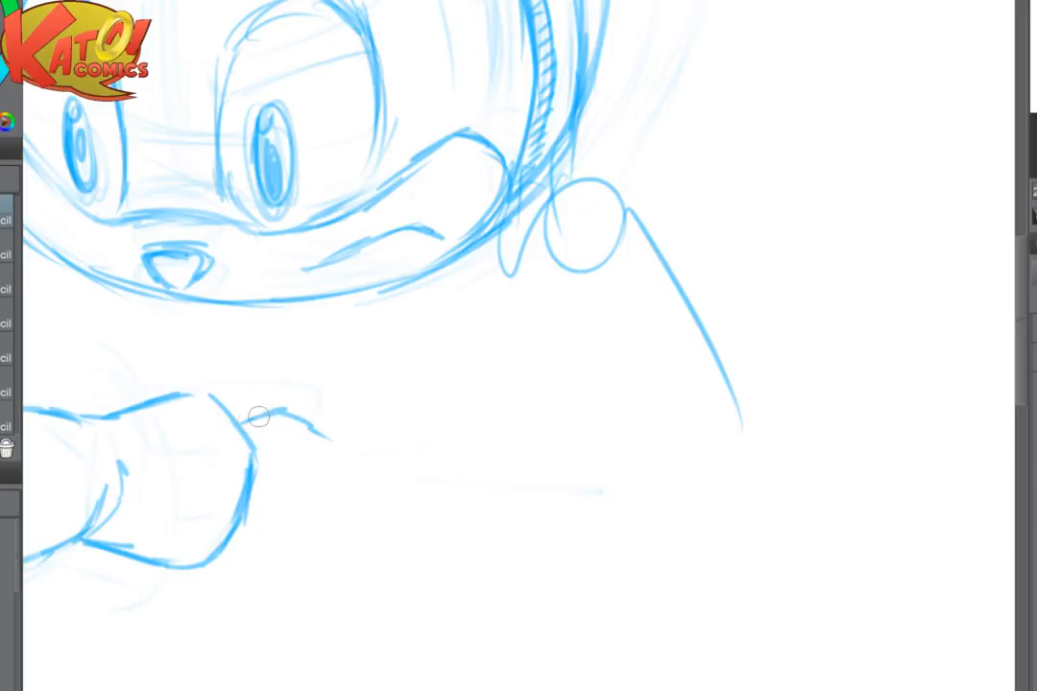
pyautogui.moveTo(251, 520)
pyautogui.mouseDown()
pyautogui.moveTo(261, 534)
pyautogui.moveTo(340, 530)
pyautogui.mouseUp()
pyautogui.moveTo(384, 540); pyautogui.dragTo(416, 543)
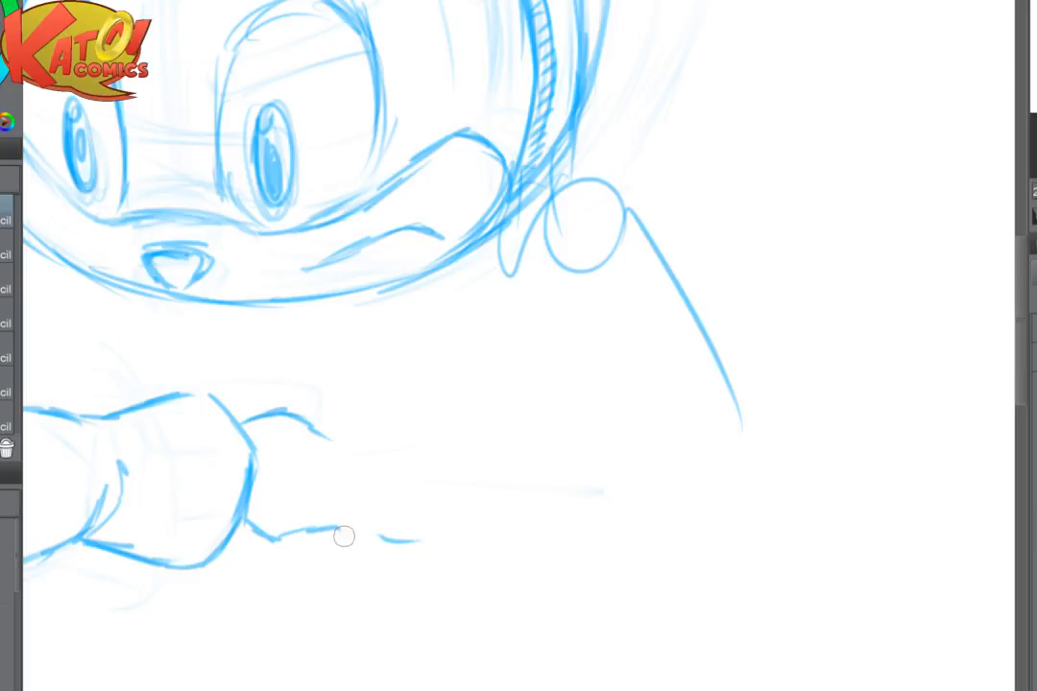
pyautogui.moveTo(342, 538); pyautogui.dragTo(438, 535)
# - Rework the wrist's lower bulge and extend the forearm's underside in a long line toward the elbow
pyautogui.moveTo(506, 455)
pyautogui.mouseDown()
pyautogui.moveTo(759, 428)
pyautogui.moveTo(837, 410)
pyautogui.mouseUp()
pyautogui.press('e')
pyautogui.moveTo(601, 501); pyautogui.dragTo(735, 482)
pyautogui.moveTo(629, 488)
pyautogui.mouseDown()
pyautogui.moveTo(599, 495)
pyautogui.moveTo(633, 464)
pyautogui.moveTo(511, 473)
pyautogui.mouseUp()
pyautogui.press('p')
pyautogui.moveTo(438, 504)
pyautogui.mouseDown()
pyautogui.moveTo(486, 526)
pyautogui.moveTo(522, 517)
pyautogui.mouseUp()
pyautogui.press('e')
pyautogui.moveTo(564, 444); pyautogui.dragTo(388, 439)
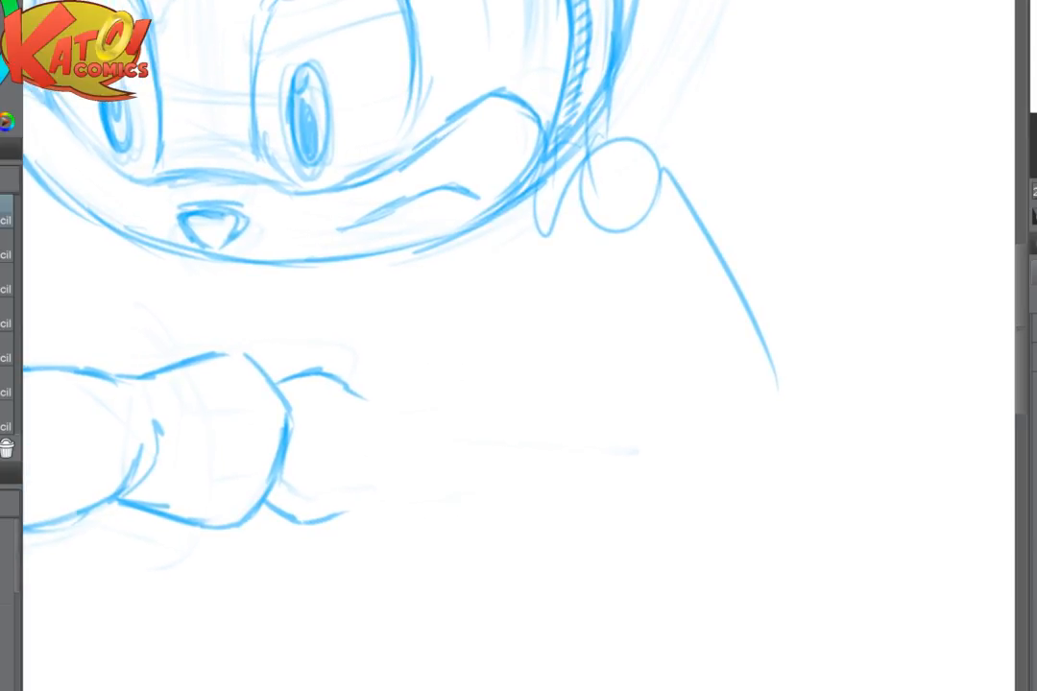
pyautogui.moveTo(370, 518)
pyautogui.mouseDown()
pyautogui.moveTo(378, 506)
pyautogui.moveTo(433, 528)
pyautogui.moveTo(563, 541)
pyautogui.moveTo(750, 510)
pyautogui.mouseUp()
# - Flip the canvas and draw the forearm's upper contour and a rough elbow below the shoulder line
pyautogui.hotkey('ctrl', '-')
pyautogui.hotkey('ctrl', '-')
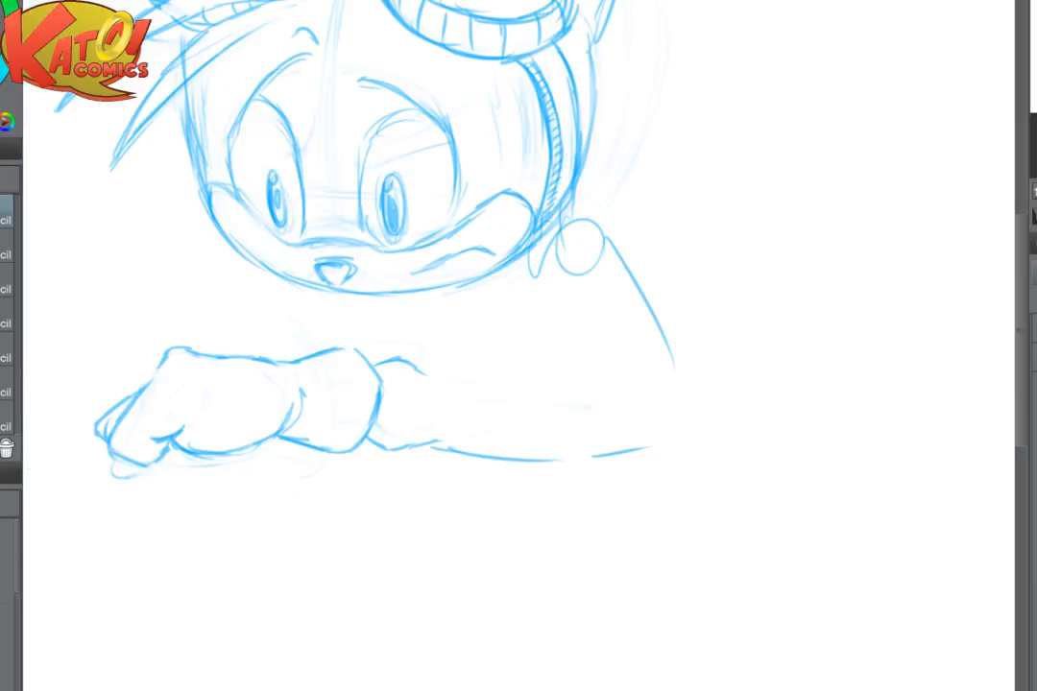
pyautogui.press('h')
pyautogui.scroll(2, 689, 408)
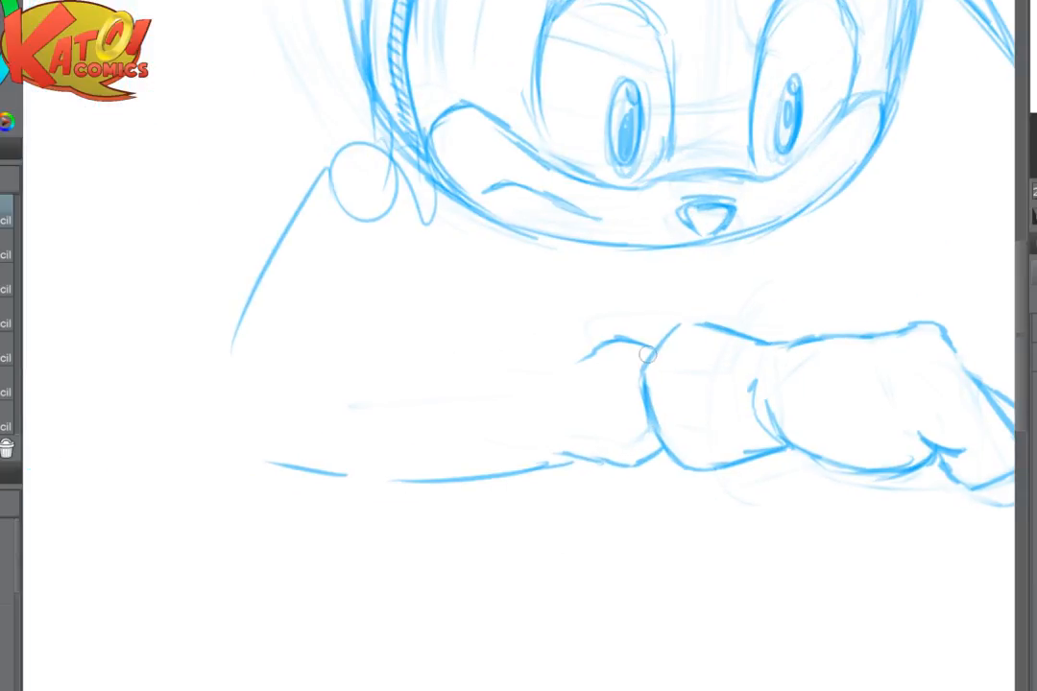
pyautogui.moveTo(658, 351)
pyautogui.mouseDown()
pyautogui.moveTo(616, 334)
pyautogui.moveTo(569, 352)
pyautogui.moveTo(577, 356)
pyautogui.moveTo(365, 335)
pyautogui.moveTo(278, 373)
pyautogui.mouseUp()
pyautogui.moveTo(255, 305); pyautogui.dragTo(231, 350)
pyautogui.moveTo(258, 330)
pyautogui.mouseDown()
pyautogui.moveTo(205, 385)
pyautogui.moveTo(246, 345)
pyautogui.moveTo(203, 444)
pyautogui.moveTo(219, 479)
pyautogui.mouseUp()
pyautogui.moveTo(211, 462); pyautogui.dragTo(291, 466)
# - Draw the shoulder curve and the outer upper-arm contour, and join them to the forearm with a pointed elbow
pyautogui.press('e')
pyautogui.moveTo(222, 365)
pyautogui.mouseDown()
pyautogui.moveTo(271, 284)
pyautogui.moveTo(237, 359)
pyautogui.mouseUp()
pyautogui.press('p')
pyautogui.moveTo(342, 155); pyautogui.dragTo(284, 204)
pyautogui.moveTo(294, 193)
pyautogui.mouseDown()
pyautogui.moveTo(243, 283)
pyautogui.moveTo(211, 392)
pyautogui.moveTo(388, 144)
pyautogui.mouseUp()
pyautogui.moveTo(214, 386); pyautogui.dragTo(200, 456)
pyautogui.moveTo(238, 347); pyautogui.dragTo(199, 452)
pyautogui.moveTo(208, 409)
pyautogui.mouseDown()
pyautogui.moveTo(210, 469)
pyautogui.moveTo(234, 488)
pyautogui.moveTo(314, 465)
pyautogui.mouseUp()
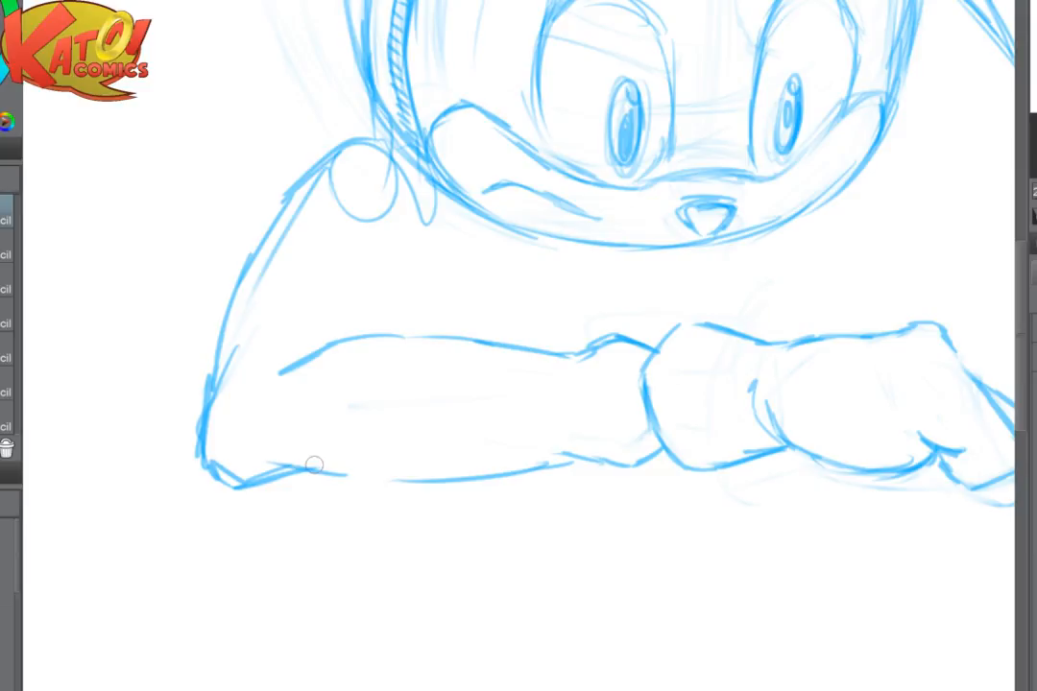
# - Flip the canvas back and sketch a boxy wrist device above the cuff with a band around the wrist
pyautogui.scroll(-3, 577, 460)
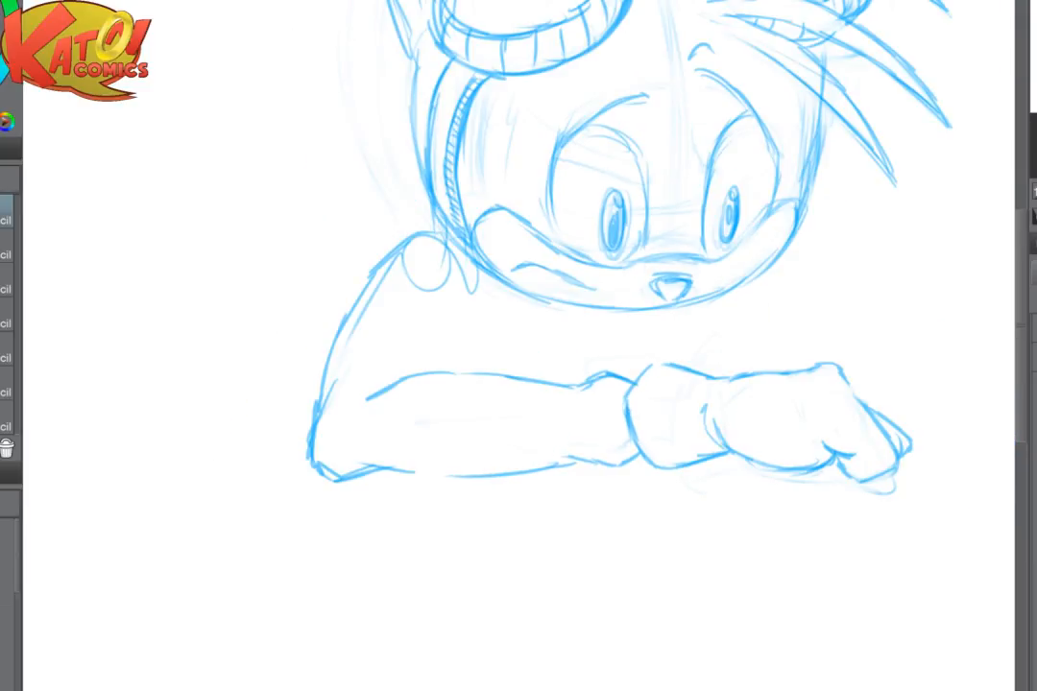
pyautogui.scroll(-5, 661, 399)
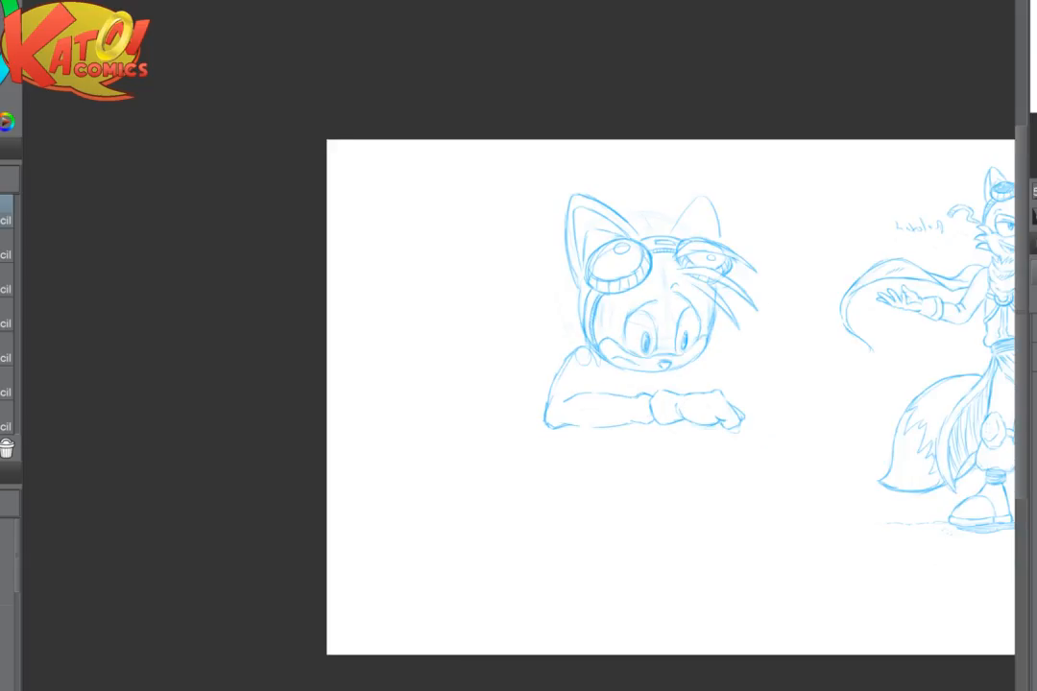
pyautogui.press('h')
pyautogui.scroll(5, 672, 364)
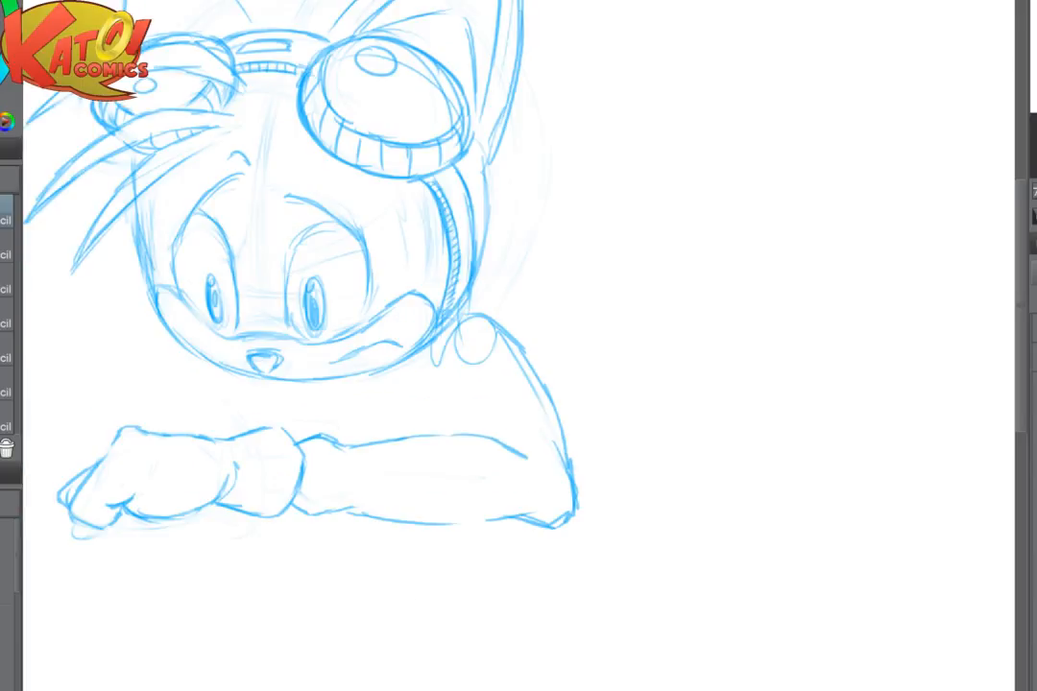
pyautogui.scroll(1, 518, 350)
pyautogui.moveTo(480, 355); pyautogui.dragTo(677, 356)
pyautogui.moveTo(395, 448)
pyautogui.mouseDown()
pyautogui.moveTo(396, 482)
pyautogui.moveTo(409, 450)
pyautogui.moveTo(412, 508)
pyautogui.mouseUp()
pyautogui.moveTo(362, 430)
pyautogui.mouseDown()
pyautogui.moveTo(364, 413)
pyautogui.moveTo(433, 411)
pyautogui.moveTo(363, 410)
pyautogui.mouseUp()
pyautogui.moveTo(360, 411)
pyautogui.mouseDown()
pyautogui.moveTo(367, 438)
pyautogui.moveTo(440, 409)
pyautogui.mouseUp()
pyautogui.moveTo(433, 404)
pyautogui.mouseDown()
pyautogui.moveTo(435, 431)
pyautogui.moveTo(368, 407)
pyautogui.moveTo(366, 436)
pyautogui.moveTo(396, 509)
pyautogui.mouseUp()
pyautogui.moveTo(412, 450); pyautogui.dragTo(415, 494)
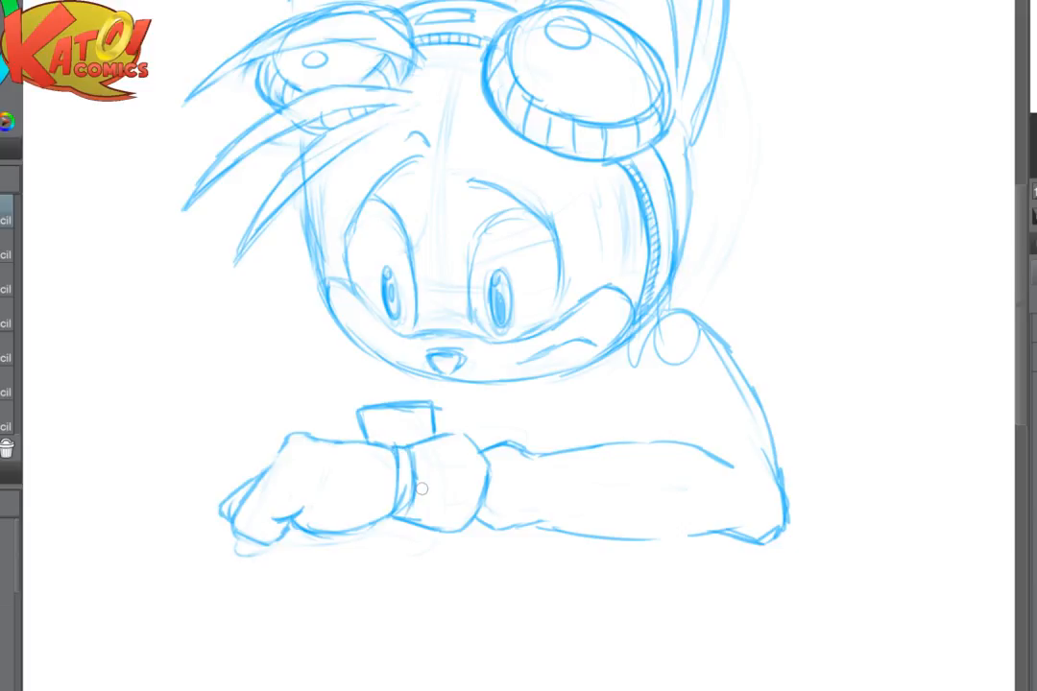
# - Fade the forearm's upper line and redraw it with a curved crease at the wrist
pyautogui.moveTo(422, 488); pyautogui.dragTo(331, 500)
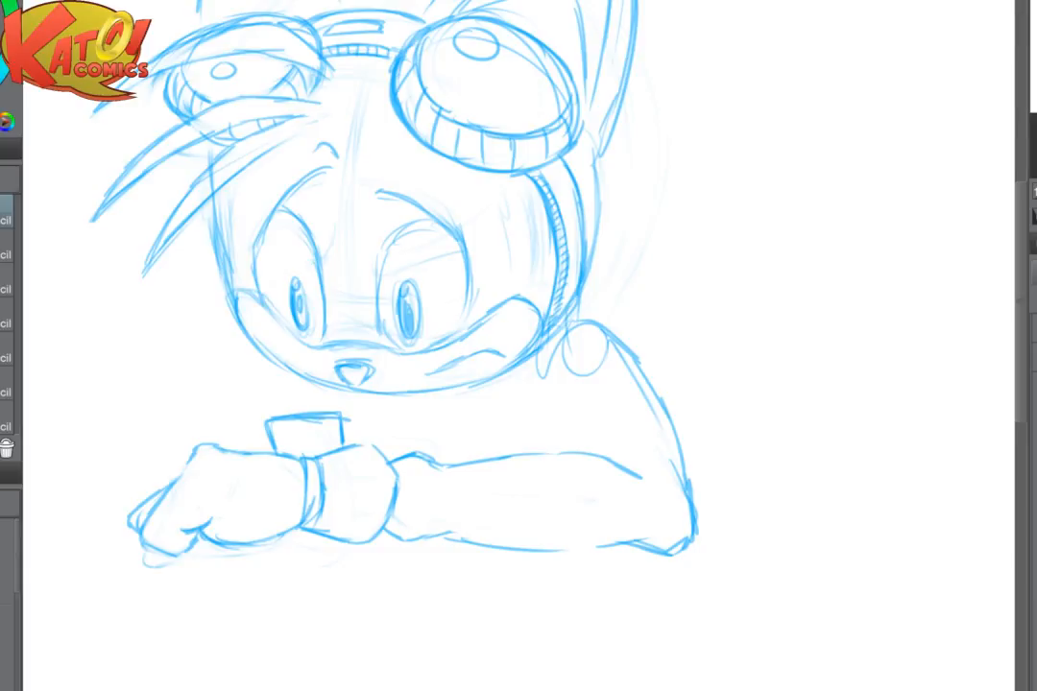
pyautogui.moveTo(440, 534)
pyautogui.mouseDown()
pyautogui.moveTo(453, 548)
pyautogui.moveTo(459, 509)
pyautogui.moveTo(502, 453)
pyautogui.moveTo(423, 461)
pyautogui.moveTo(599, 456)
pyautogui.moveTo(562, 454)
pyautogui.moveTo(609, 472)
pyautogui.mouseUp()
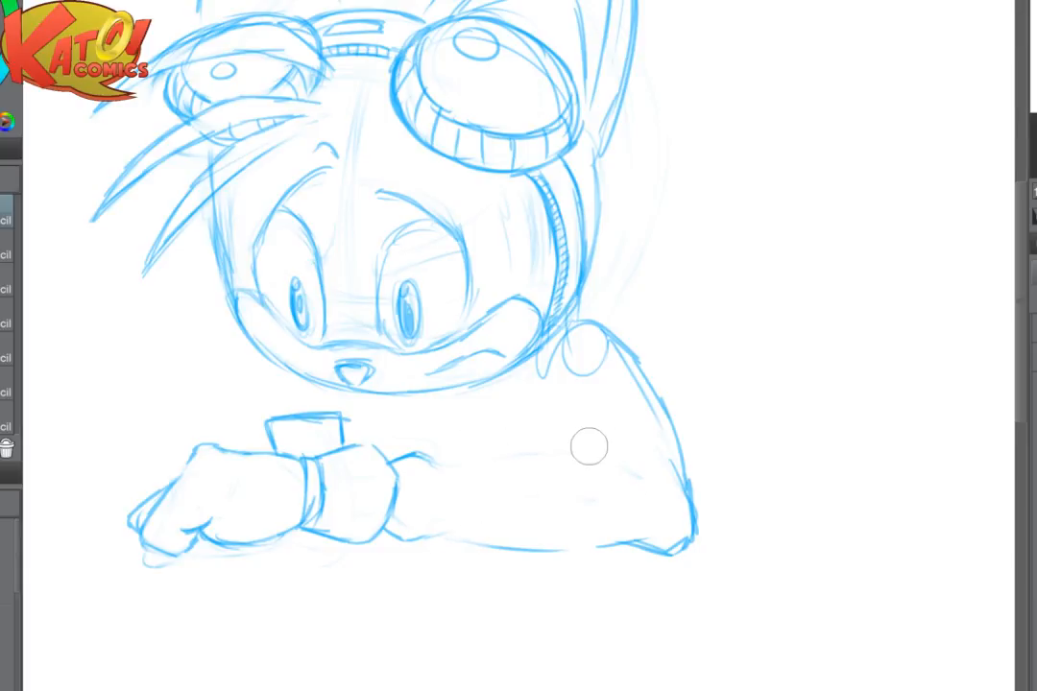
pyautogui.moveTo(417, 446)
pyautogui.mouseDown()
pyautogui.moveTo(443, 468)
pyautogui.moveTo(452, 505)
pyautogui.moveTo(466, 458)
pyautogui.moveTo(543, 449)
pyautogui.moveTo(613, 482)
pyautogui.mouseUp()
# - Erase the shoulder circle and lighten the upper-arm and elbow lines
pyautogui.press('e')
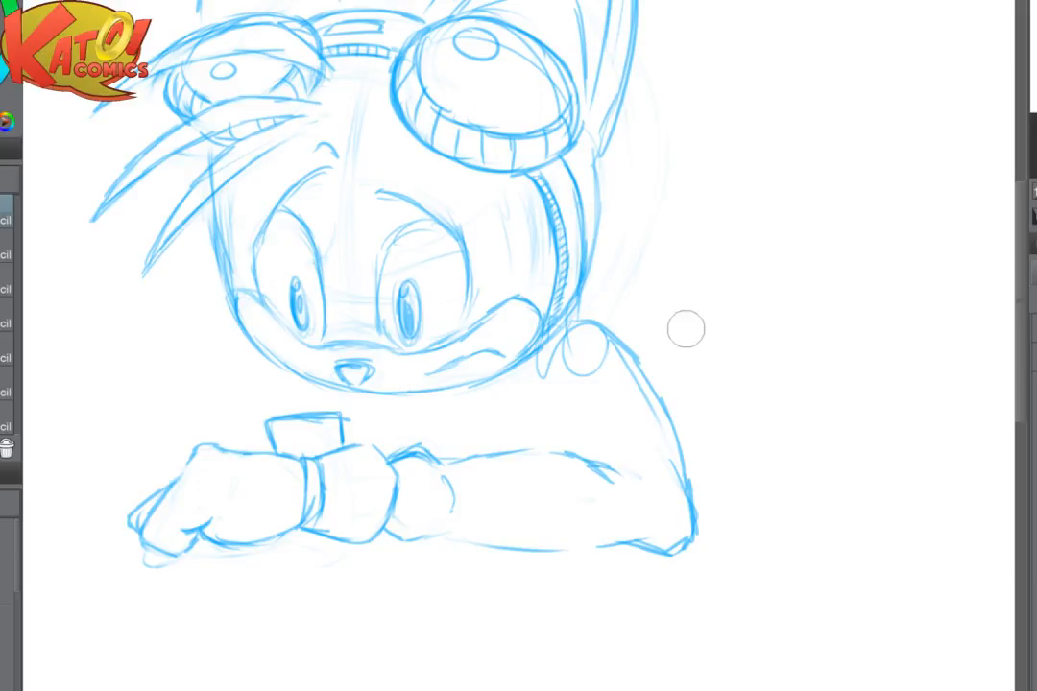
pyautogui.moveTo(634, 341); pyautogui.dragTo(535, 395)
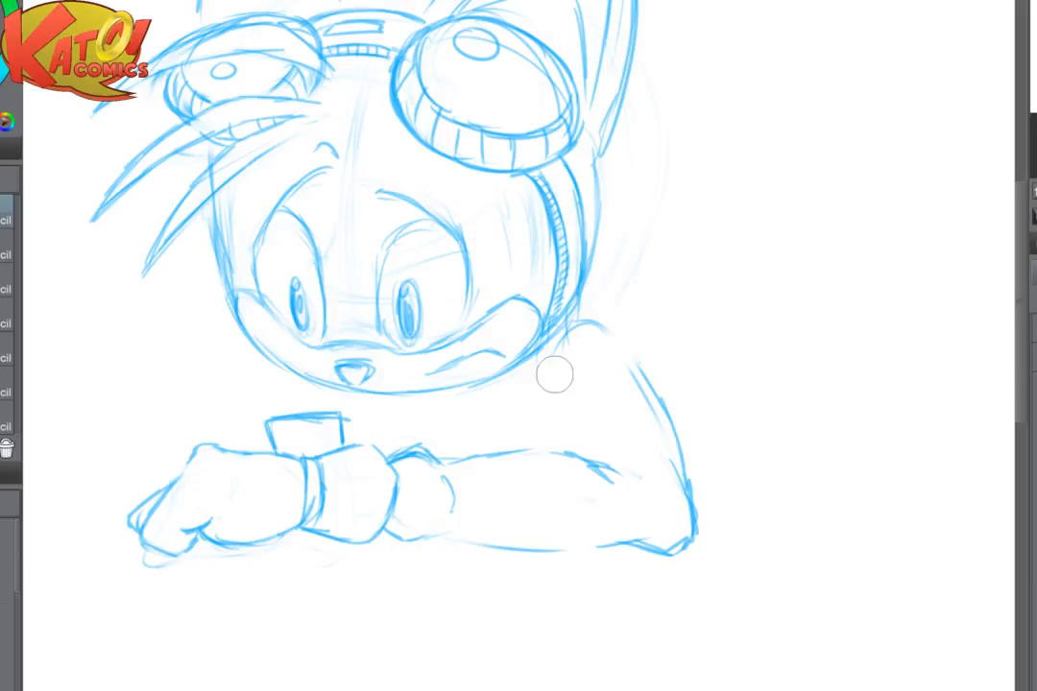
pyautogui.moveTo(636, 471)
pyautogui.mouseDown()
pyautogui.moveTo(674, 440)
pyautogui.moveTo(636, 542)
pyautogui.moveTo(648, 554)
pyautogui.moveTo(491, 548)
pyautogui.moveTo(599, 508)
pyautogui.mouseUp()
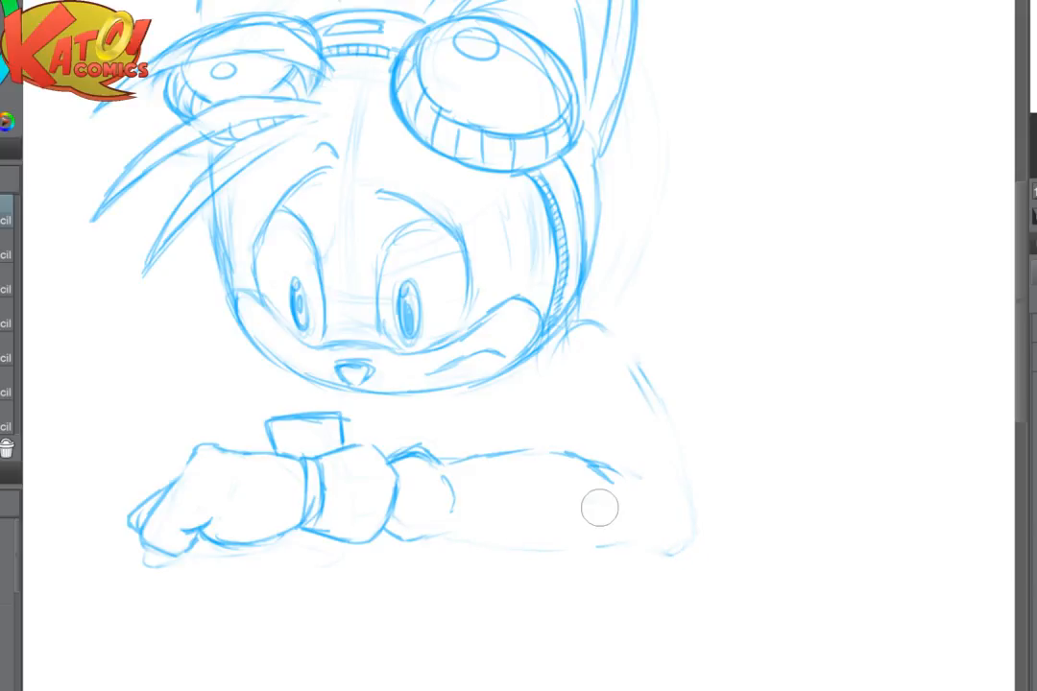
# - Clean up the forearm's underside and redraw it as a firmer line from the wrist toward the elbow
pyautogui.press('p')
pyautogui.moveTo(421, 537); pyautogui.dragTo(519, 534)
pyautogui.moveTo(442, 530)
pyautogui.mouseDown()
pyautogui.moveTo(595, 551)
pyautogui.moveTo(629, 545)
pyautogui.mouseUp()
pyautogui.press('e')
pyautogui.moveTo(511, 552)
pyautogui.mouseDown()
pyautogui.moveTo(472, 547)
pyautogui.moveTo(468, 528)
pyautogui.moveTo(565, 555)
pyautogui.mouseUp()
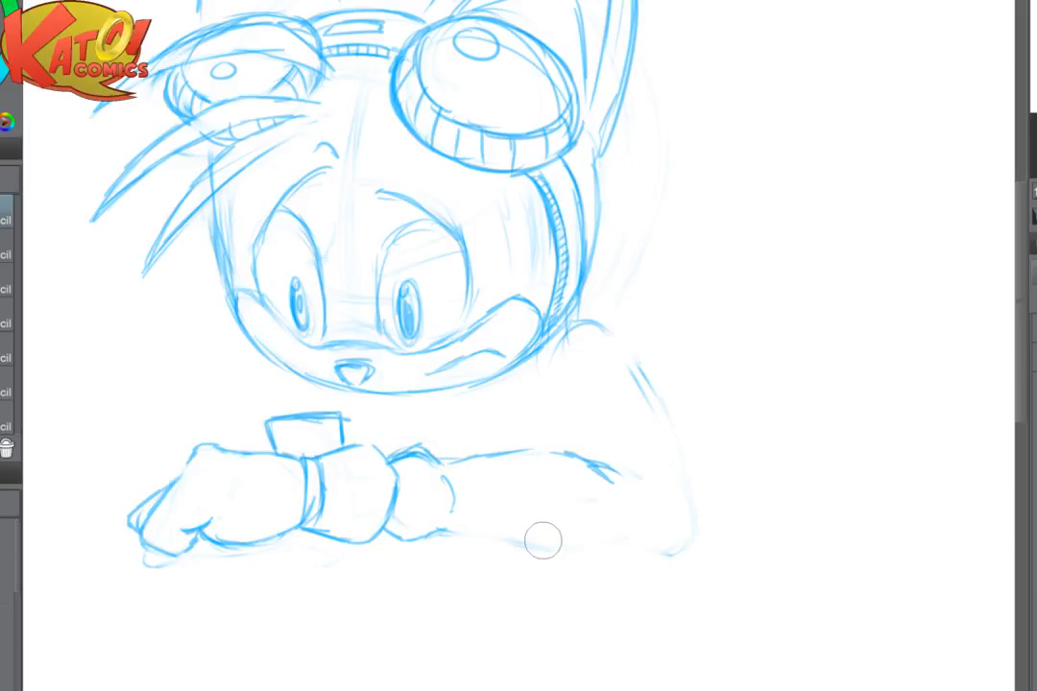
pyautogui.press('p')
pyautogui.moveTo(435, 531)
pyautogui.mouseDown()
pyautogui.moveTo(493, 554)
pyautogui.moveTo(512, 540)
pyautogui.moveTo(611, 541)
pyautogui.mouseUp()
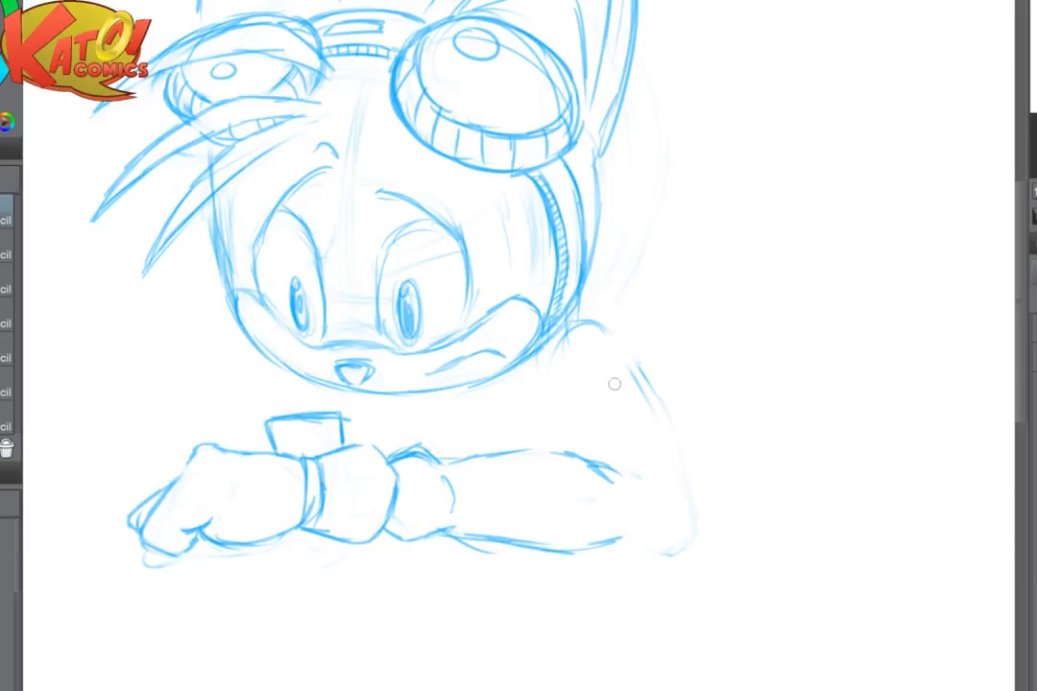
# - Strengthen the shoulder curve, fade the old upper-arm line, flip the canvas and redraw the outer arm down to the elbow
pyautogui.moveTo(558, 339)
pyautogui.mouseDown()
pyautogui.moveTo(602, 323)
pyautogui.moveTo(654, 384)
pyautogui.moveTo(612, 329)
pyautogui.mouseUp()
pyautogui.press('e')
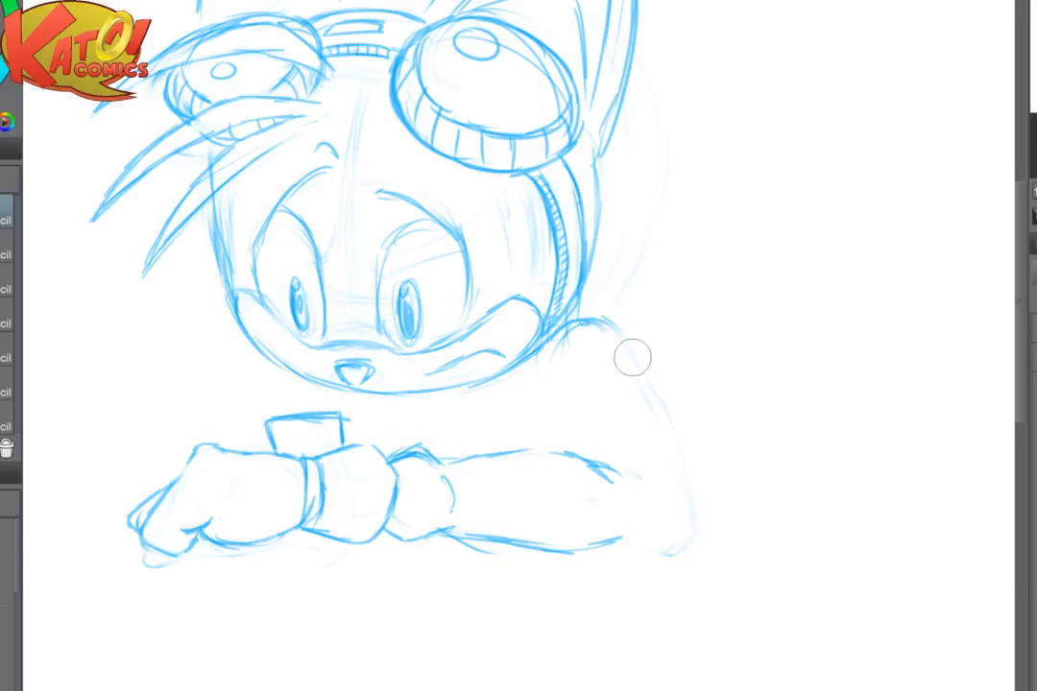
pyautogui.press('h')
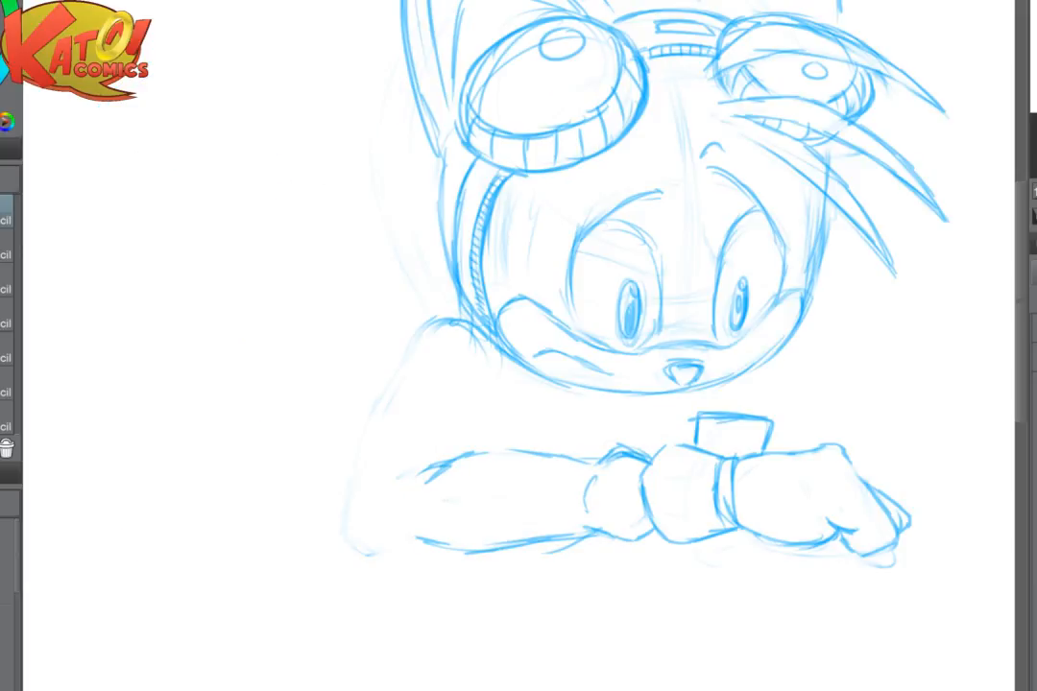
pyautogui.scroll(1, 562, 386)
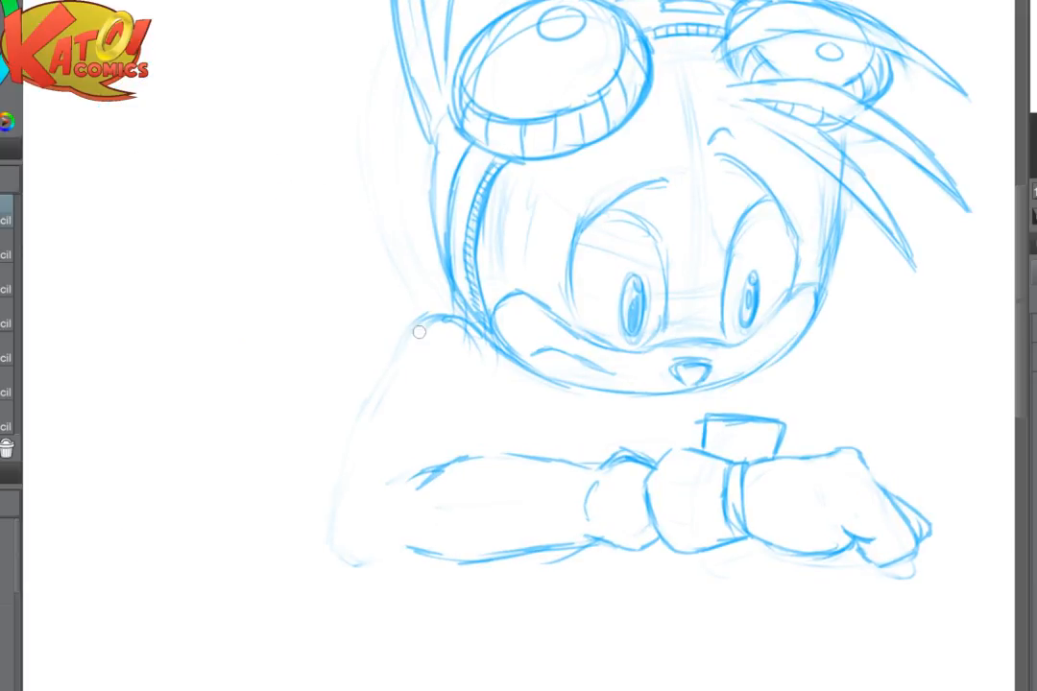
pyautogui.moveTo(415, 322); pyautogui.dragTo(349, 437)
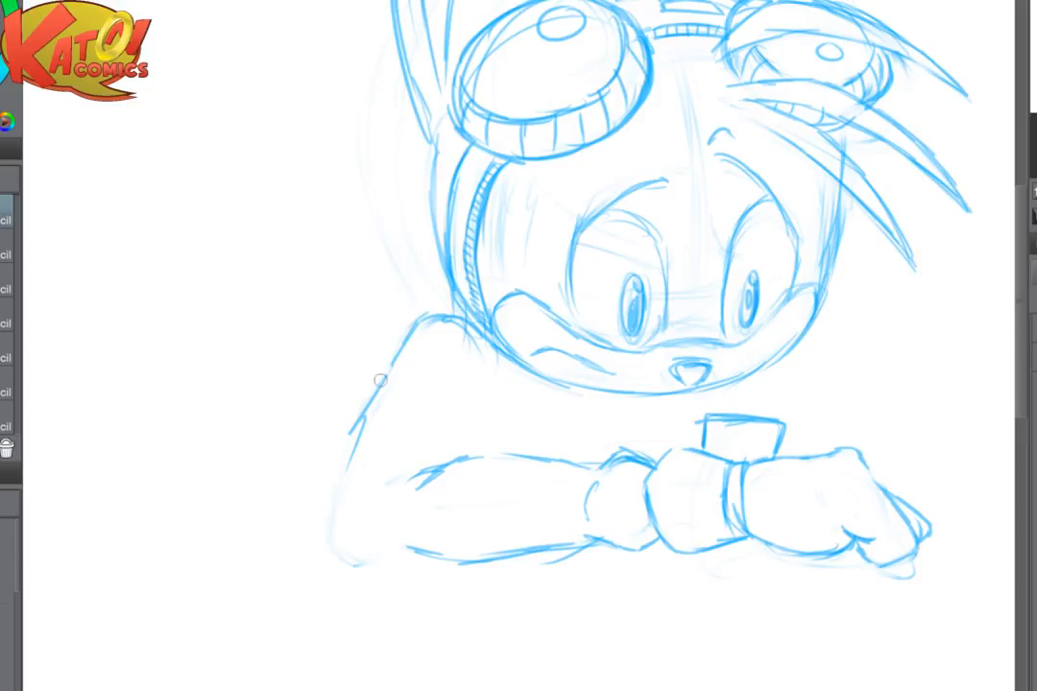
pyautogui.moveTo(395, 365)
pyautogui.mouseDown()
pyautogui.moveTo(351, 432)
pyautogui.moveTo(327, 526)
pyautogui.moveTo(346, 548)
pyautogui.mouseUp()
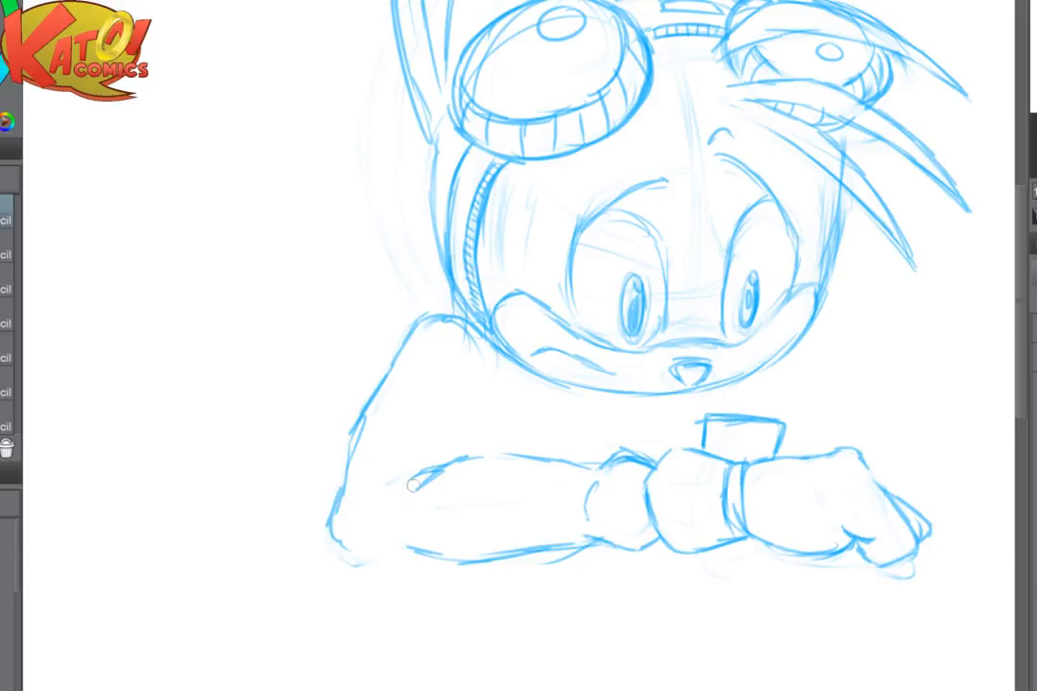
# - Erase the lower outer arm line, redraw the elbow into the forearm's underside and add the inner upper-arm line
pyautogui.press('e')
pyautogui.moveTo(370, 411)
pyautogui.mouseDown()
pyautogui.moveTo(354, 518)
pyautogui.moveTo(322, 559)
pyautogui.mouseUp()
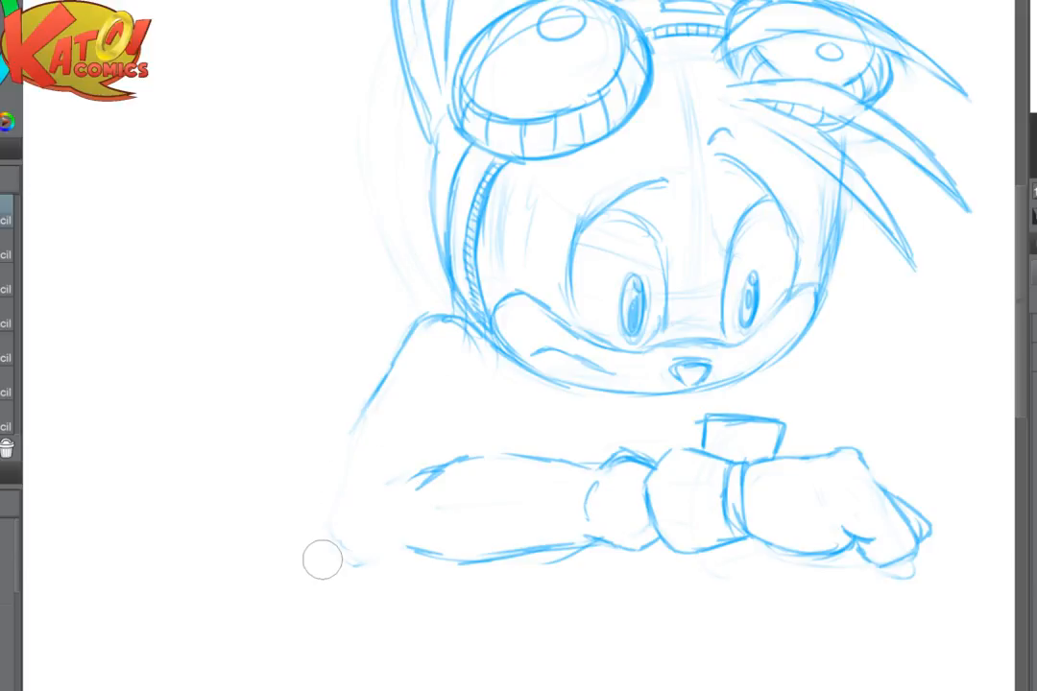
pyautogui.press('p')
pyautogui.moveTo(397, 356)
pyautogui.mouseDown()
pyautogui.moveTo(351, 431)
pyautogui.moveTo(331, 523)
pyautogui.moveTo(344, 557)
pyautogui.moveTo(422, 550)
pyautogui.mouseUp()
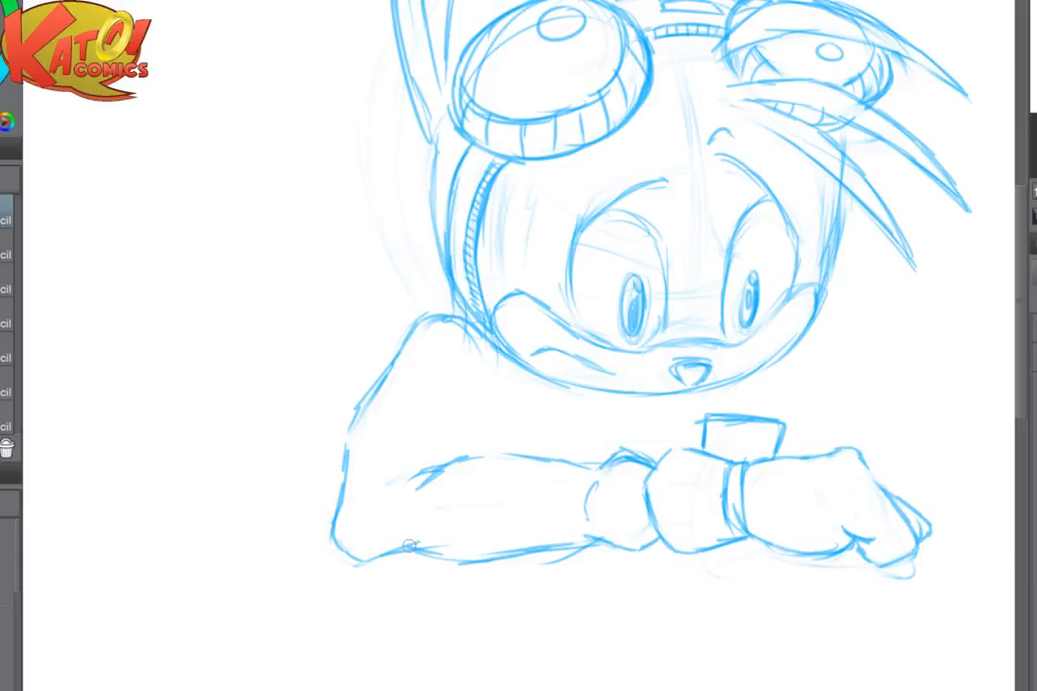
pyautogui.moveTo(472, 377); pyautogui.dragTo(448, 471)
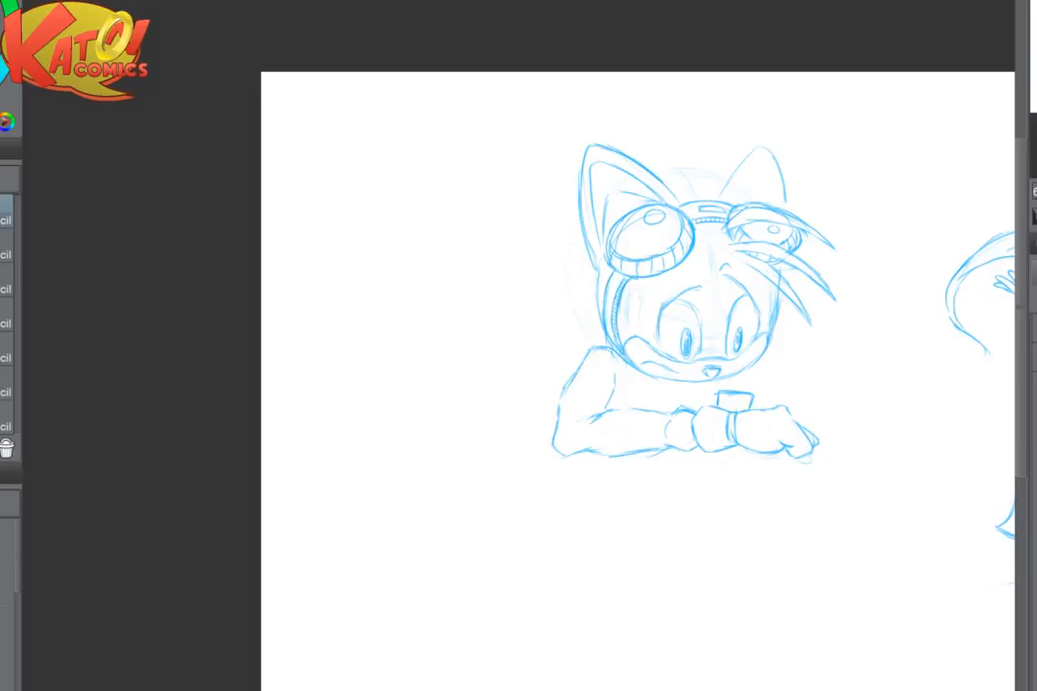
# - Flip the canvas, erase the wrist device's old outline and redraw it with a slanted top edge and short sides
pyautogui.press('h')
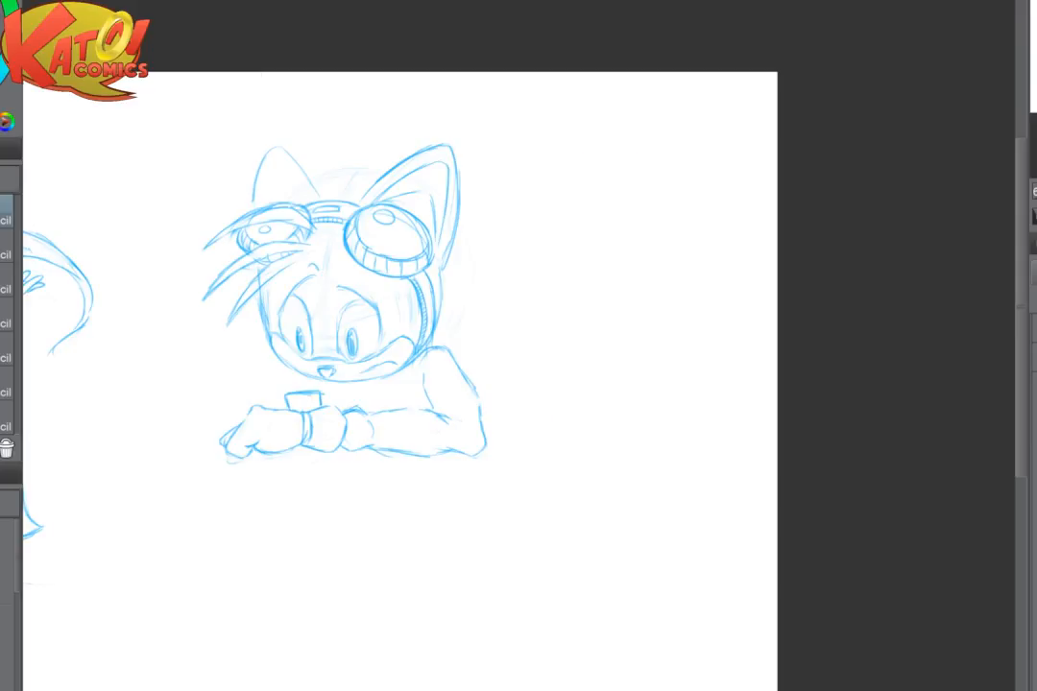
pyautogui.moveTo(332, 331); pyautogui.dragTo(711, 277)
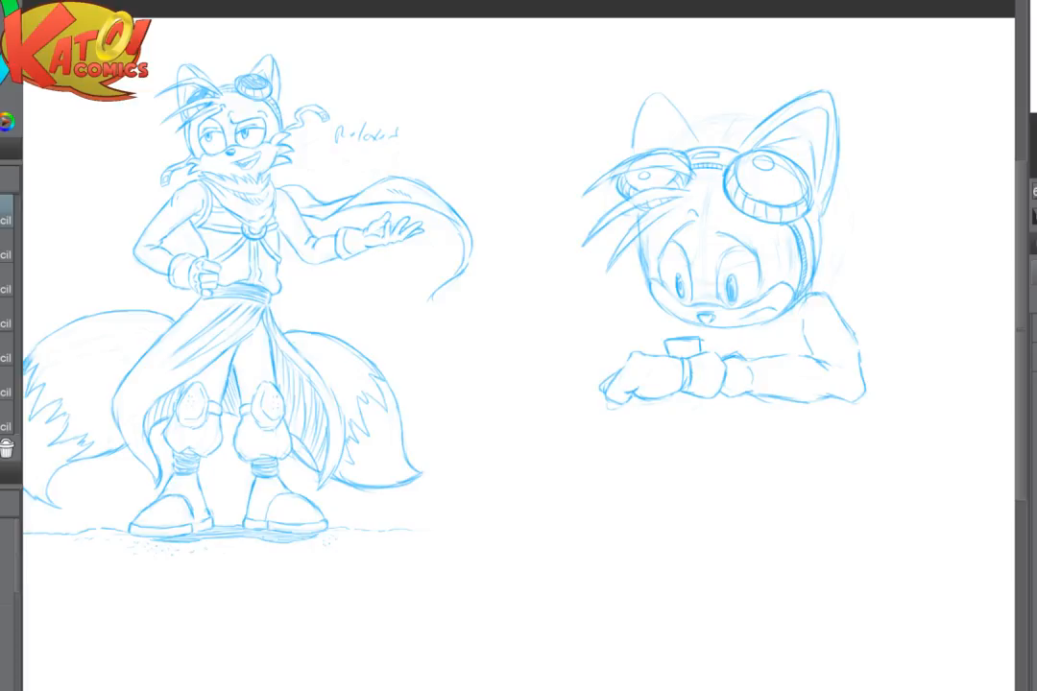
pyautogui.scroll(2, 741, 399)
pyautogui.moveTo(691, 393); pyautogui.dragTo(534, 405)
pyautogui.scroll(2, 690, 384)
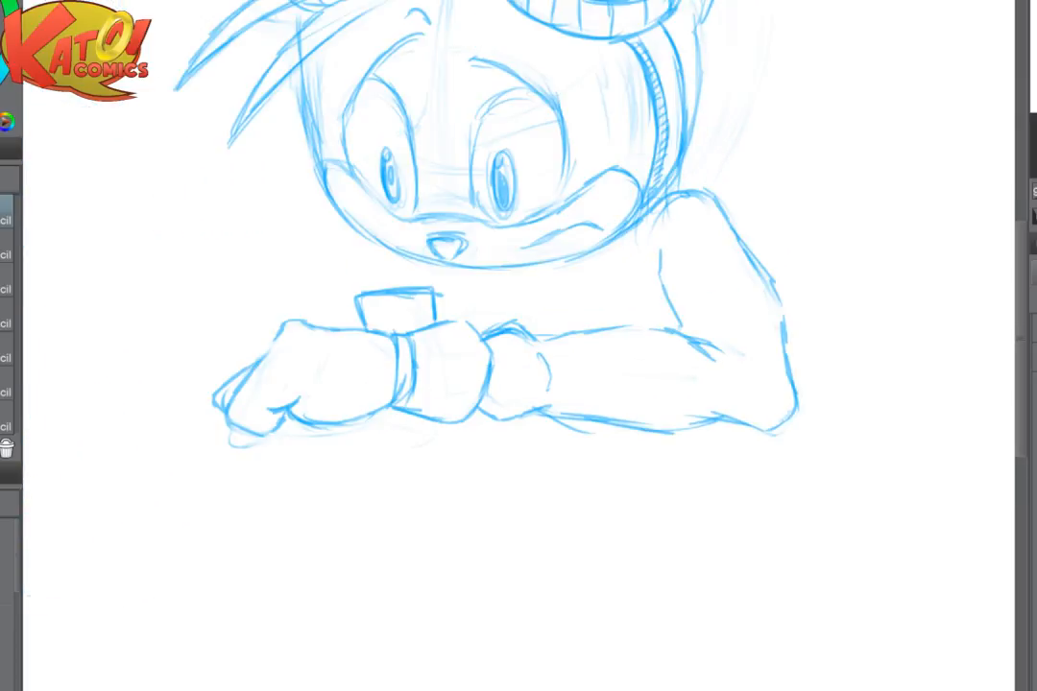
pyautogui.moveTo(554, 504); pyautogui.dragTo(524, 523)
pyautogui.scroll(5, 524, 523)
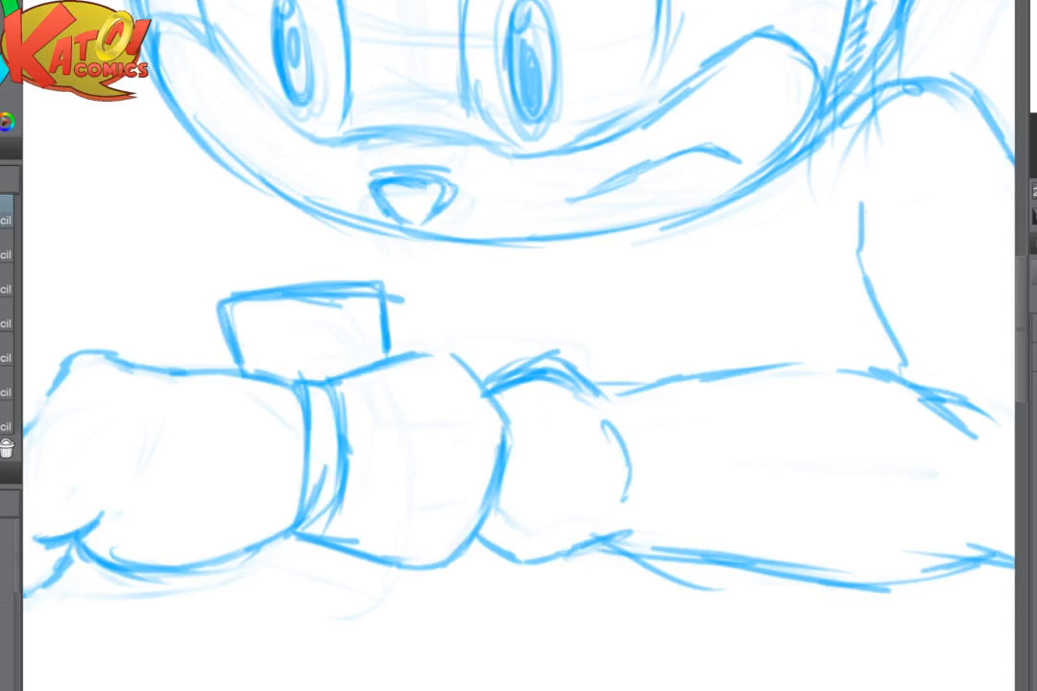
pyautogui.moveTo(317, 288)
pyautogui.mouseDown()
pyautogui.moveTo(239, 301)
pyautogui.moveTo(240, 326)
pyautogui.moveTo(285, 324)
pyautogui.mouseUp()
pyautogui.press('p')
pyautogui.moveTo(225, 299)
pyautogui.mouseDown()
pyautogui.moveTo(235, 343)
pyautogui.moveTo(229, 327)
pyautogui.moveTo(227, 339)
pyautogui.moveTo(223, 297)
pyautogui.mouseUp()
pyautogui.moveTo(233, 291); pyautogui.dragTo(371, 301)
pyautogui.moveTo(297, 297)
pyautogui.mouseDown()
pyautogui.moveTo(393, 306)
pyautogui.moveTo(384, 304)
pyautogui.moveTo(388, 345)
pyautogui.mouseUp()
pyautogui.moveTo(394, 307)
pyautogui.mouseDown()
pyautogui.moveTo(398, 343)
pyautogui.moveTo(395, 307)
pyautogui.mouseUp()
pyautogui.moveTo(393, 308); pyautogui.dragTo(397, 344)
pyautogui.moveTo(224, 299); pyautogui.dragTo(238, 366)
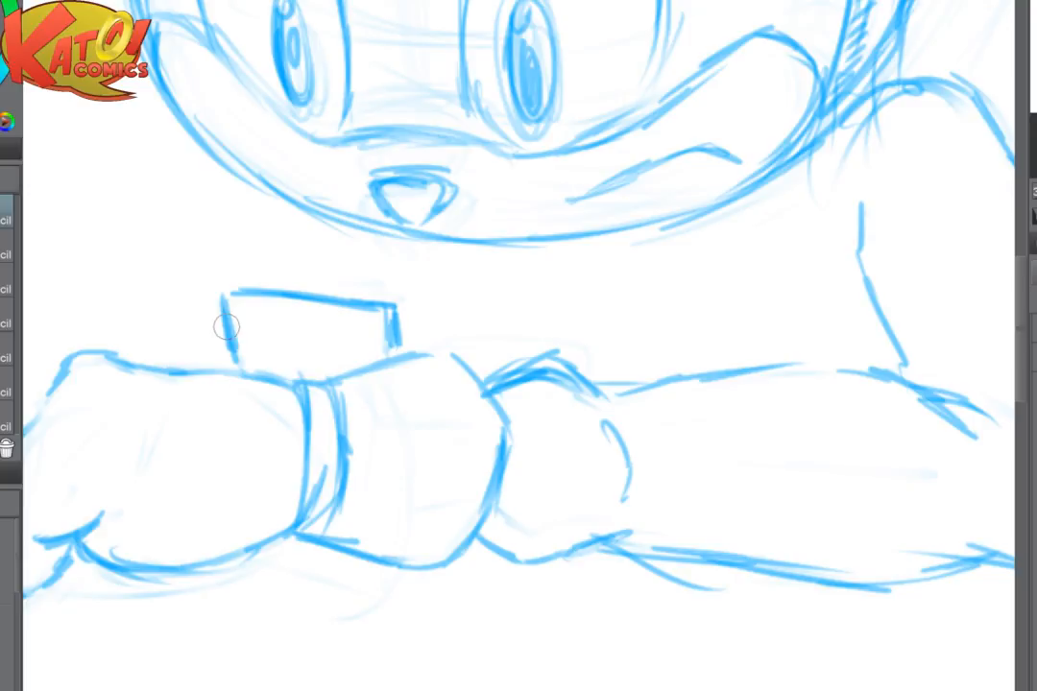
# - Redraw the cuff's upper edge as a rounded peak meeting the wrist device and close the device's left corner
pyautogui.moveTo(389, 314); pyautogui.dragTo(401, 351)
pyautogui.moveTo(339, 384); pyautogui.dragTo(455, 329)
pyautogui.press('e')
pyautogui.press('p')
pyautogui.moveTo(336, 379)
pyautogui.mouseDown()
pyautogui.moveTo(405, 345)
pyautogui.moveTo(462, 366)
pyautogui.moveTo(483, 392)
pyautogui.mouseUp()
pyautogui.moveTo(392, 307); pyautogui.dragTo(400, 342)
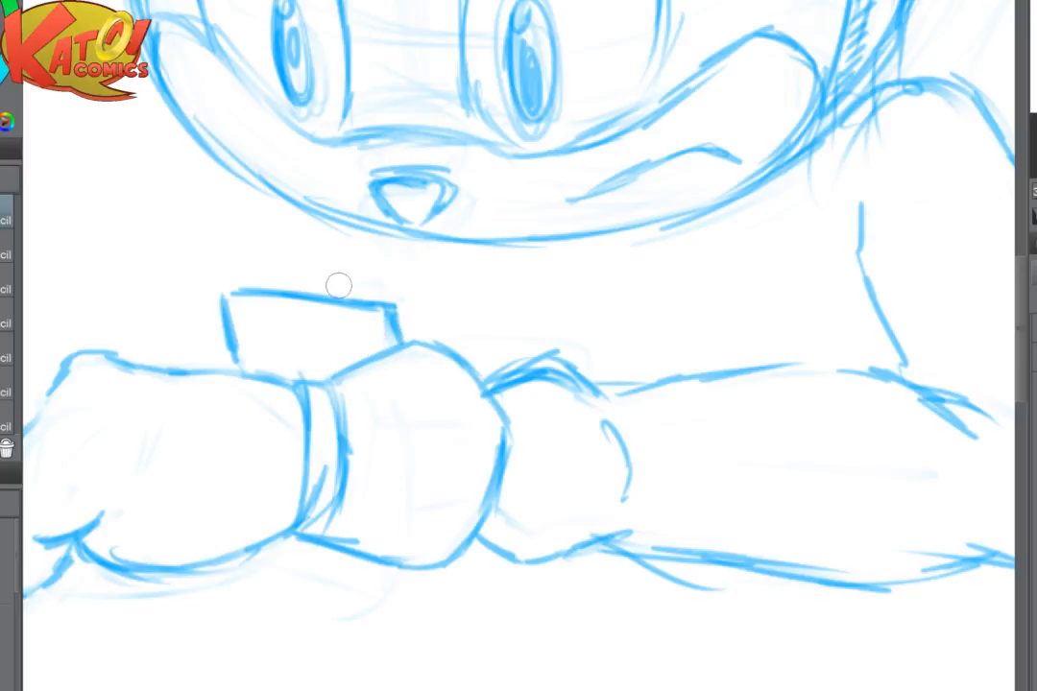
pyautogui.moveTo(249, 291); pyautogui.dragTo(223, 291)
pyautogui.moveTo(223, 293); pyautogui.dragTo(236, 361)
# - Reshape the wrist device by erasing its right corner, extending the top edge to the left and slanting both sides
pyautogui.press('e')
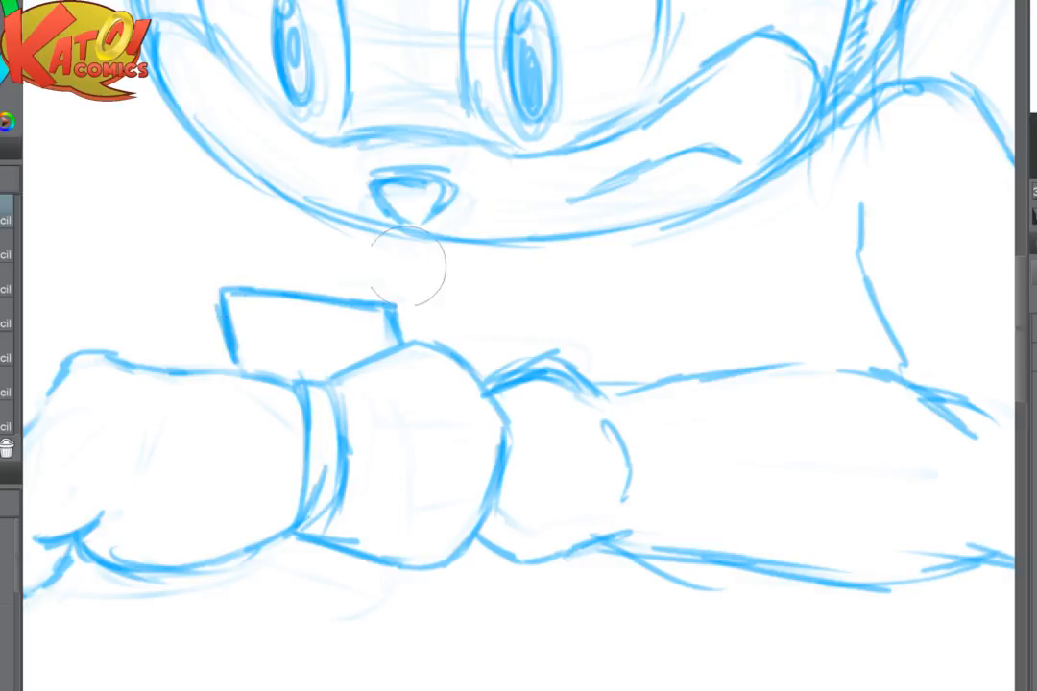
pyautogui.moveTo(407, 270)
pyautogui.mouseDown()
pyautogui.moveTo(363, 297)
pyautogui.moveTo(209, 310)
pyautogui.moveTo(361, 306)
pyautogui.moveTo(403, 332)
pyautogui.mouseUp()
pyautogui.press('p')
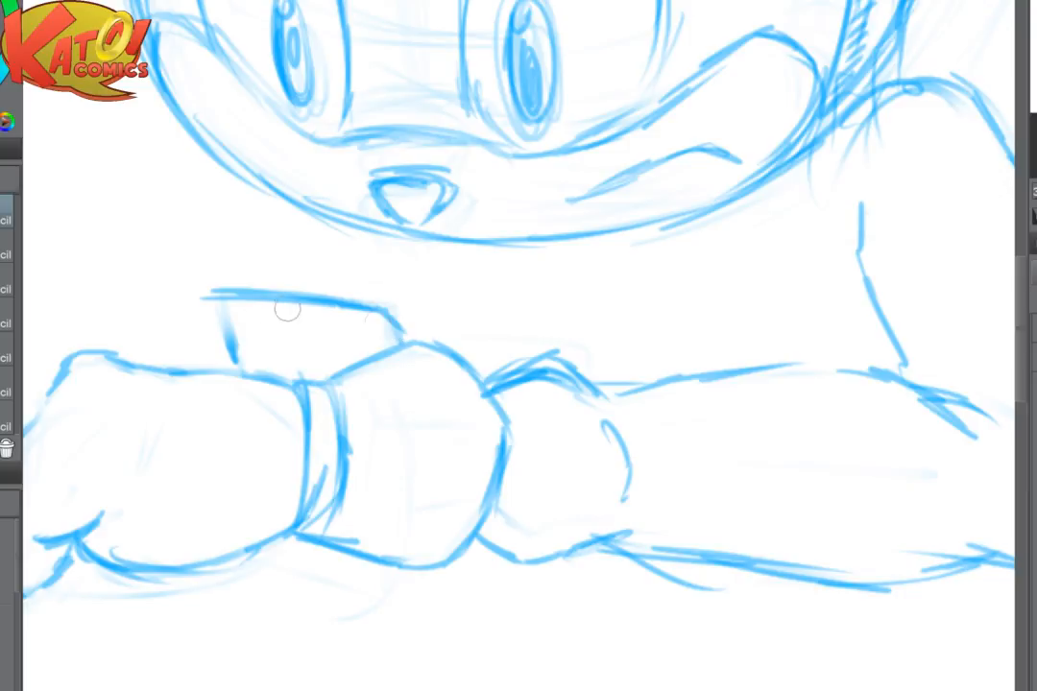
pyautogui.moveTo(258, 295)
pyautogui.mouseDown()
pyautogui.moveTo(209, 295)
pyautogui.moveTo(235, 361)
pyautogui.mouseUp()
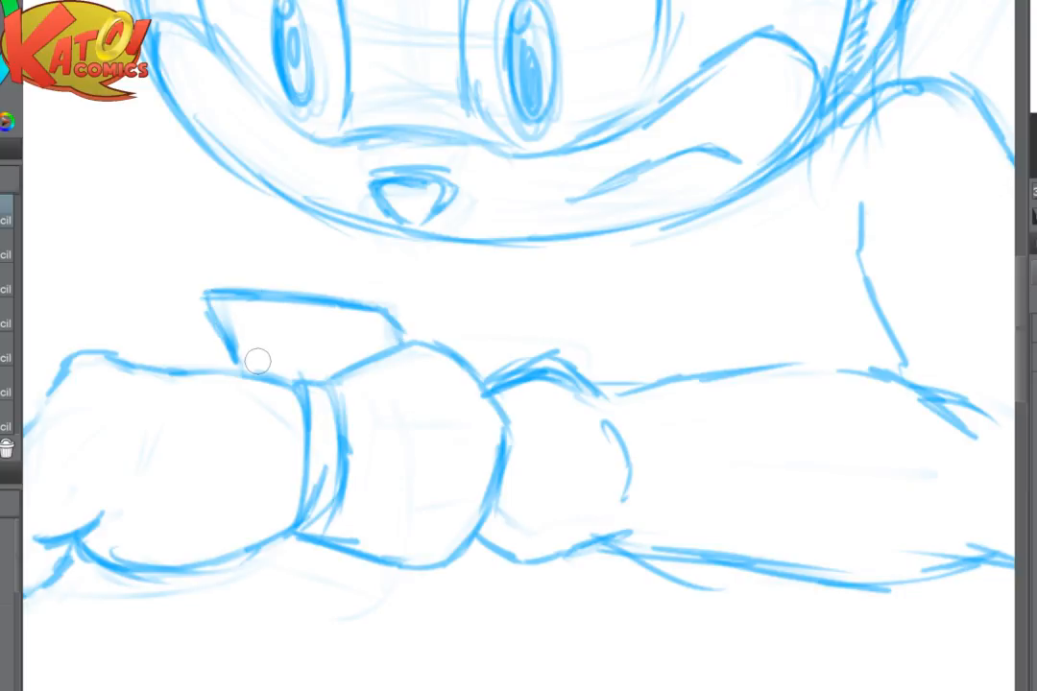
pyautogui.press('e')
pyautogui.moveTo(451, 303)
pyautogui.mouseDown()
pyautogui.moveTo(369, 307)
pyautogui.moveTo(402, 338)
pyautogui.mouseUp()
pyautogui.press('p')
pyautogui.moveTo(354, 305)
pyautogui.mouseDown()
pyautogui.moveTo(403, 304)
pyautogui.moveTo(383, 309)
pyautogui.moveTo(401, 342)
pyautogui.mouseUp()
pyautogui.press('e')
pyautogui.press('p')
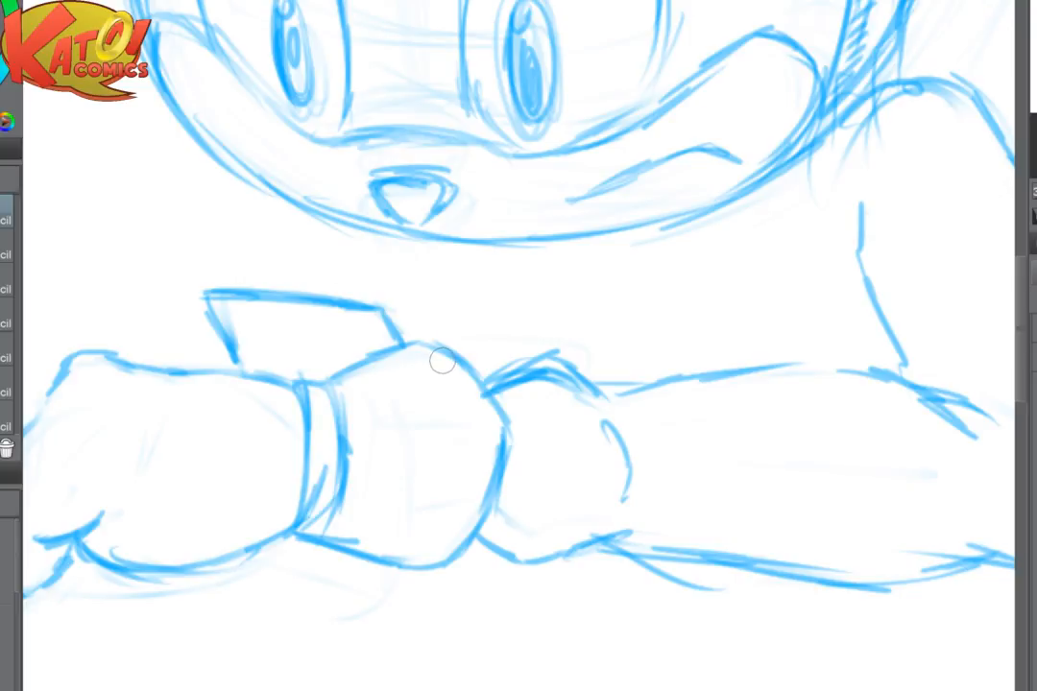
# - Strengthen the wrist device's left edge and add an inner line for its screen
pyautogui.scroll(-3, 672, 408)
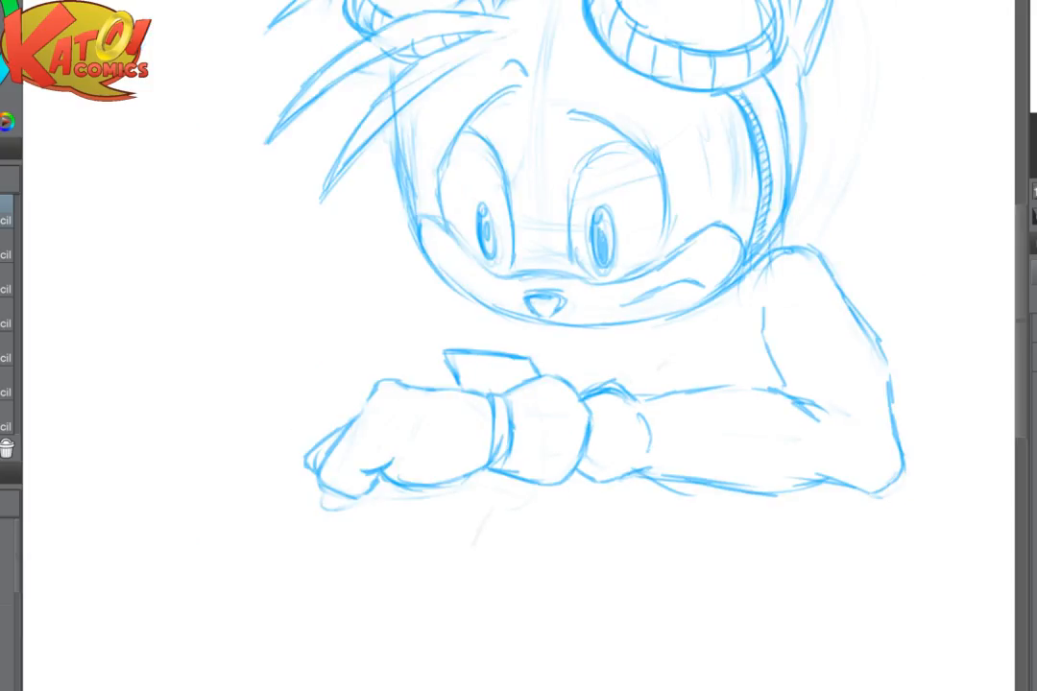
pyautogui.scroll(4, 590, 417)
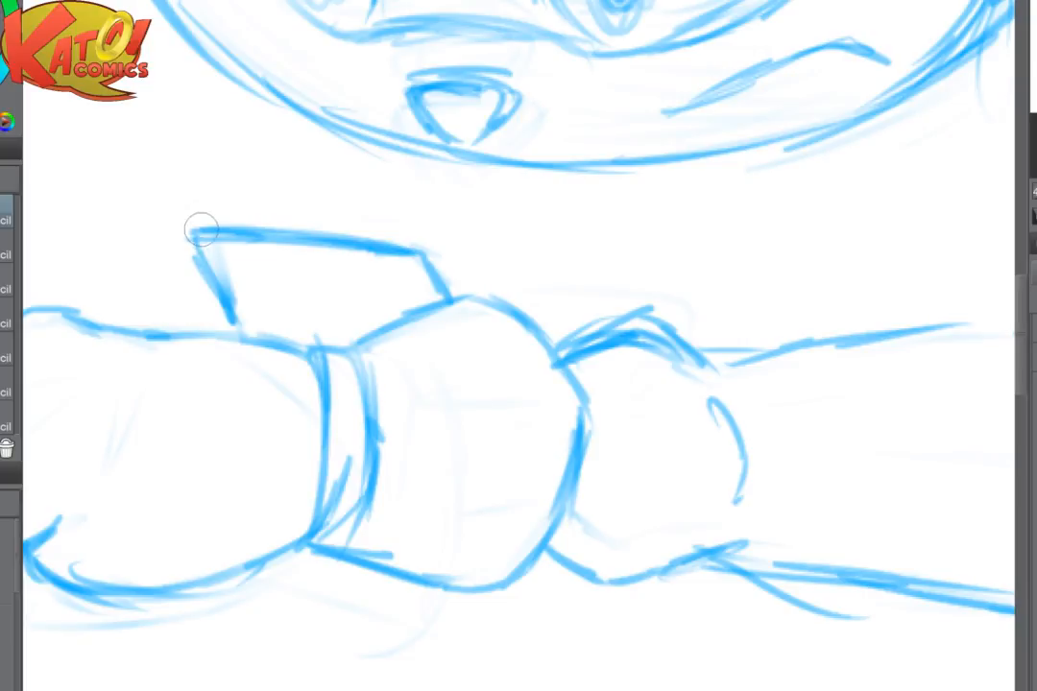
pyautogui.moveTo(188, 240); pyautogui.dragTo(240, 315)
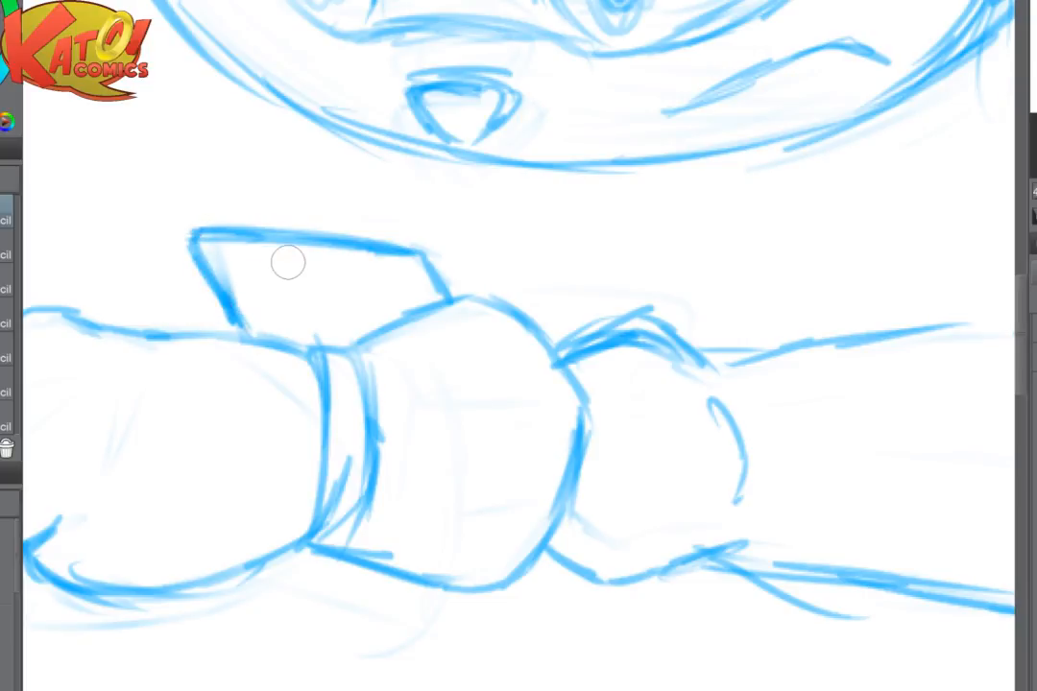
pyautogui.moveTo(255, 265)
pyautogui.mouseDown()
pyautogui.moveTo(365, 277)
pyautogui.moveTo(401, 294)
pyautogui.mouseUp()
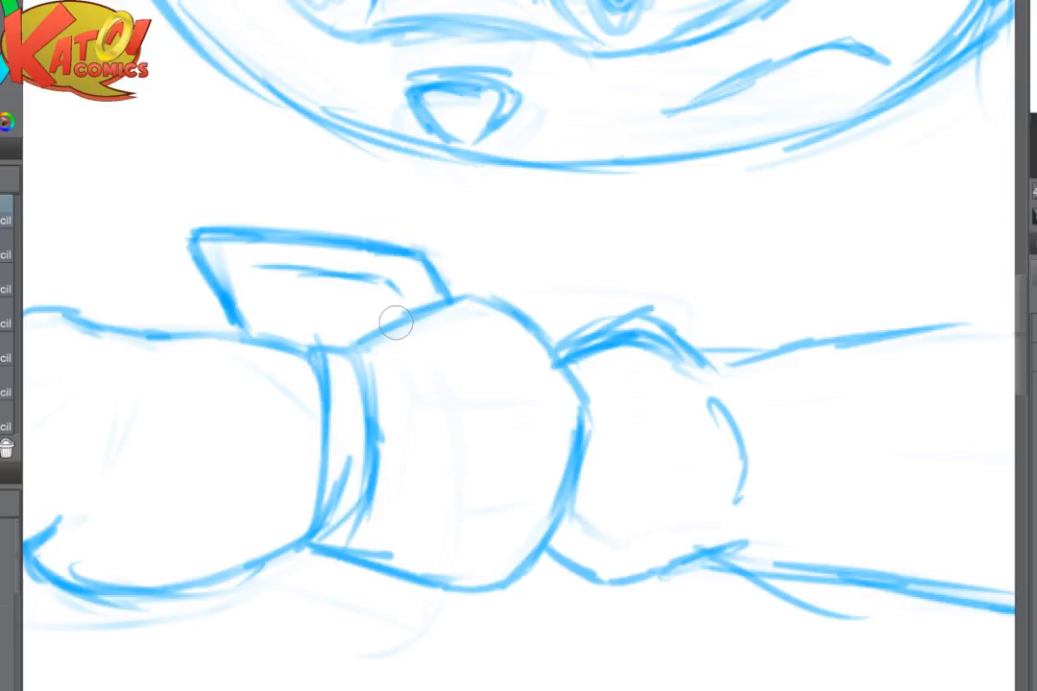
pyautogui.hotkey('ctrl', '-')
pyautogui.hotkey('ctrl', '-')
pyautogui.scroll(-2, 570, 402)
pyautogui.scroll(3, 651, 422)
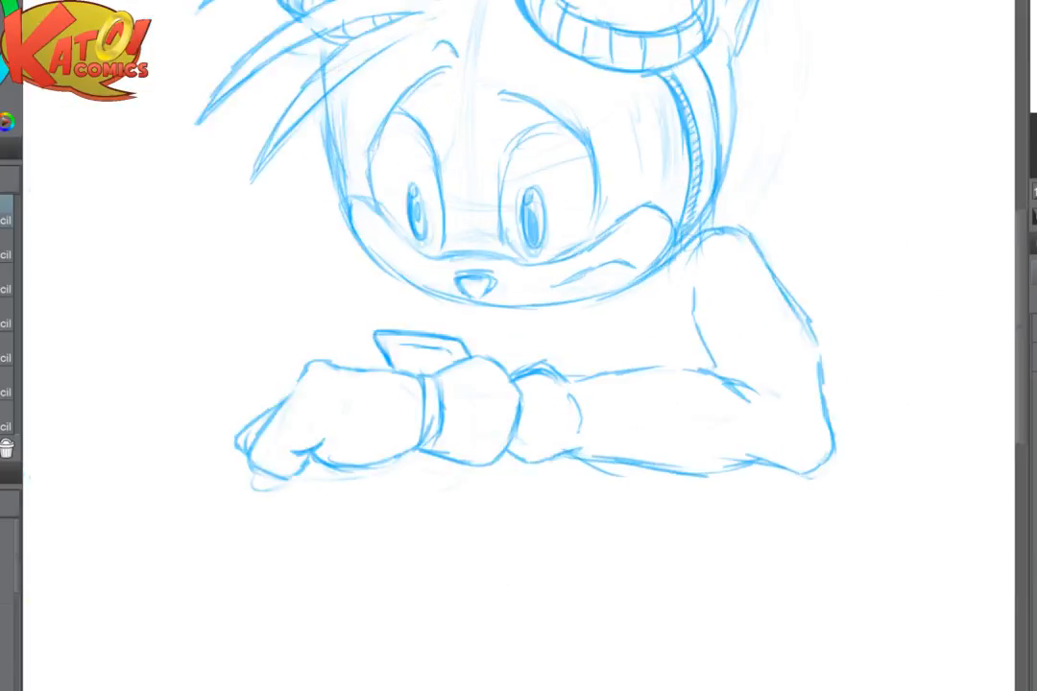
# - Erase the rounded right end of the muzzle and draw spiky cheek fur tufts above the shoulder
pyautogui.moveTo(615, 250)
pyautogui.mouseDown()
pyautogui.moveTo(499, 393)
pyautogui.moveTo(419, 457)
pyautogui.moveTo(432, 445)
pyautogui.mouseUp()
pyautogui.moveTo(520, 292)
pyautogui.mouseDown()
pyautogui.moveTo(516, 324)
pyautogui.moveTo(509, 264)
pyautogui.mouseUp()
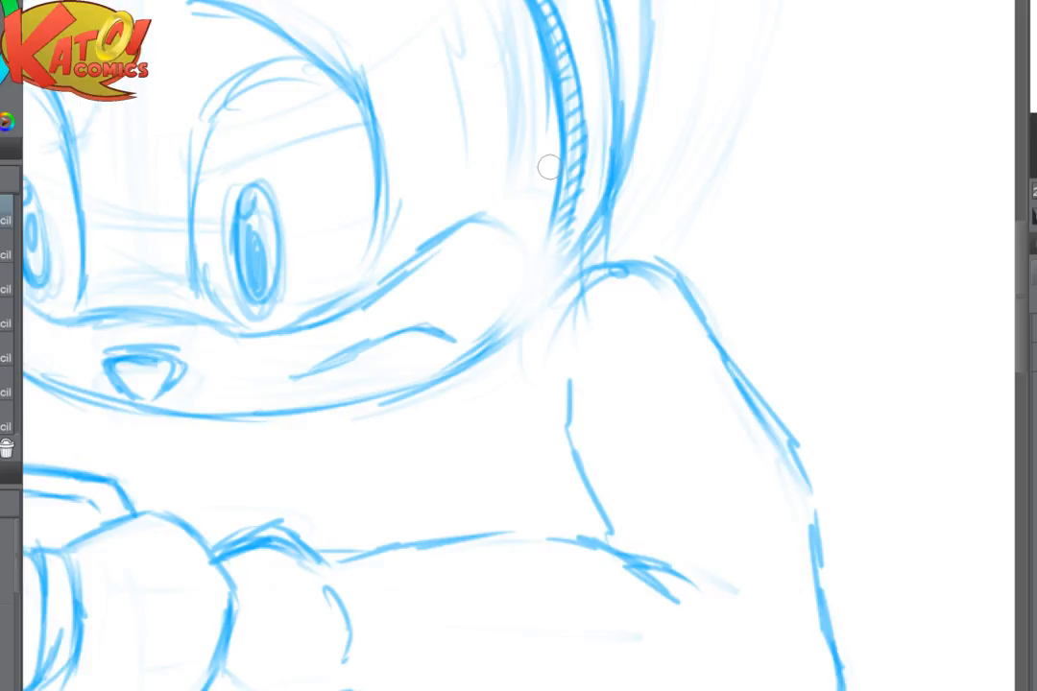
pyautogui.moveTo(500, 208)
pyautogui.mouseDown()
pyautogui.moveTo(429, 372)
pyautogui.moveTo(504, 336)
pyautogui.moveTo(527, 366)
pyautogui.moveTo(508, 391)
pyautogui.mouseUp()
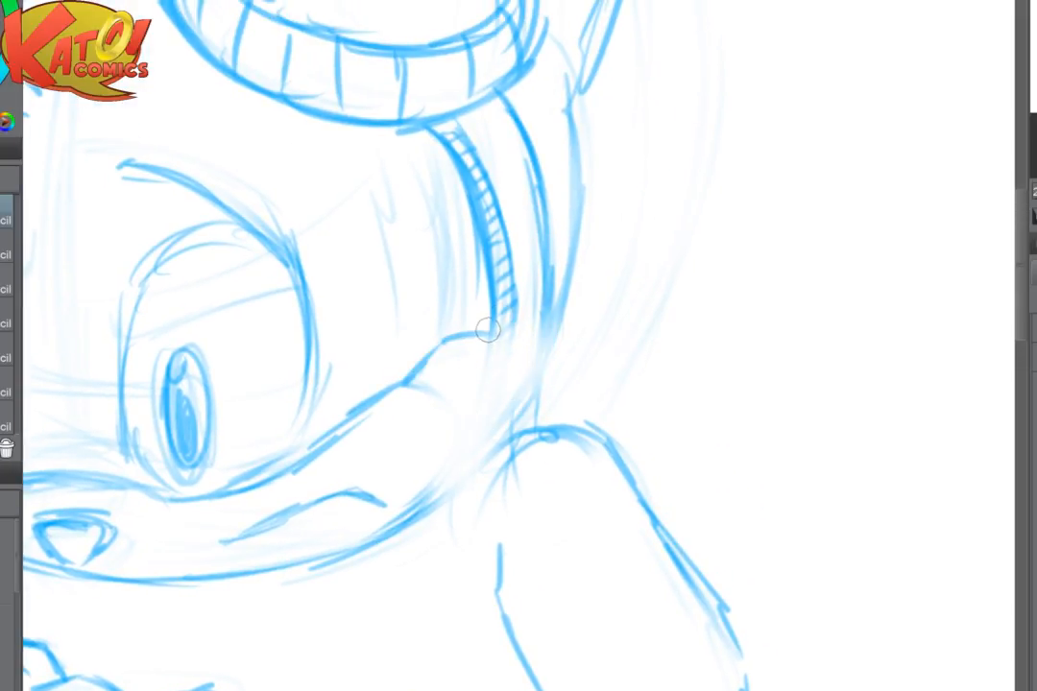
pyautogui.moveTo(488, 332); pyautogui.dragTo(559, 340)
pyautogui.moveTo(559, 340)
pyautogui.mouseDown()
pyautogui.moveTo(485, 363)
pyautogui.moveTo(478, 382)
pyautogui.moveTo(527, 372)
pyautogui.mouseUp()
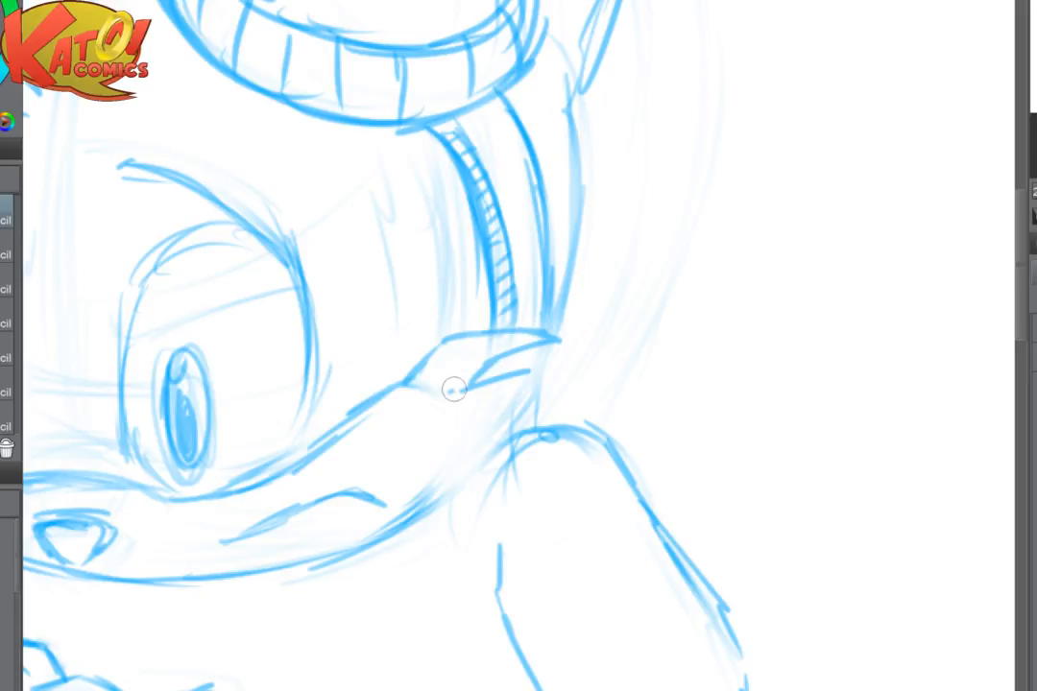
pyautogui.moveTo(451, 390)
pyautogui.mouseDown()
pyautogui.moveTo(570, 396)
pyautogui.moveTo(590, 412)
pyautogui.moveTo(481, 423)
pyautogui.moveTo(537, 463)
pyautogui.moveTo(530, 488)
pyautogui.mouseUp()
pyautogui.moveTo(508, 432); pyautogui.dragTo(557, 500)
pyautogui.moveTo(556, 500); pyautogui.dragTo(484, 491)
# - Erase the muzzle's left end and draw matching spiky fur tufts on the left cheek
pyautogui.moveTo(525, 457); pyautogui.dragTo(836, 477)
pyautogui.moveTo(615, 432); pyautogui.dragTo(822, 468)
pyautogui.moveTo(338, 446)
pyautogui.mouseDown()
pyautogui.moveTo(333, 498)
pyautogui.moveTo(363, 565)
pyautogui.moveTo(354, 538)
pyautogui.mouseUp()
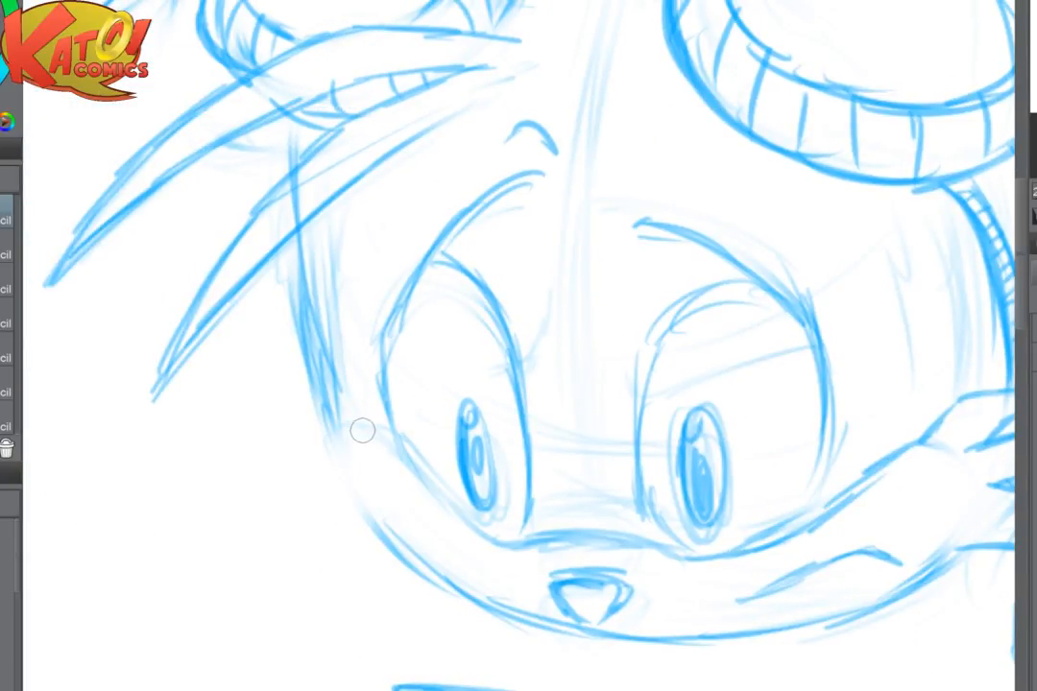
pyautogui.moveTo(365, 427)
pyautogui.mouseDown()
pyautogui.moveTo(336, 405)
pyautogui.moveTo(273, 399)
pyautogui.moveTo(269, 424)
pyautogui.moveTo(324, 438)
pyautogui.moveTo(271, 454)
pyautogui.moveTo(303, 479)
pyautogui.moveTo(295, 506)
pyautogui.moveTo(366, 520)
pyautogui.moveTo(357, 511)
pyautogui.moveTo(384, 538)
pyautogui.mouseUp()
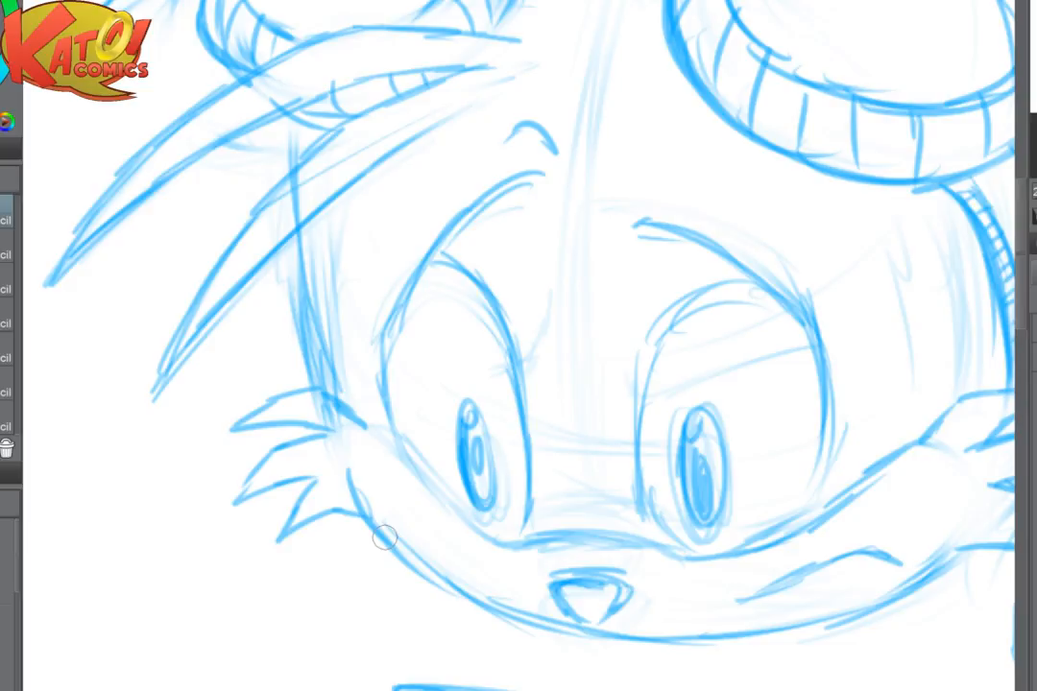
pyautogui.hotkey('ctrl', '-')
pyautogui.hotkey('ctrl', '-')
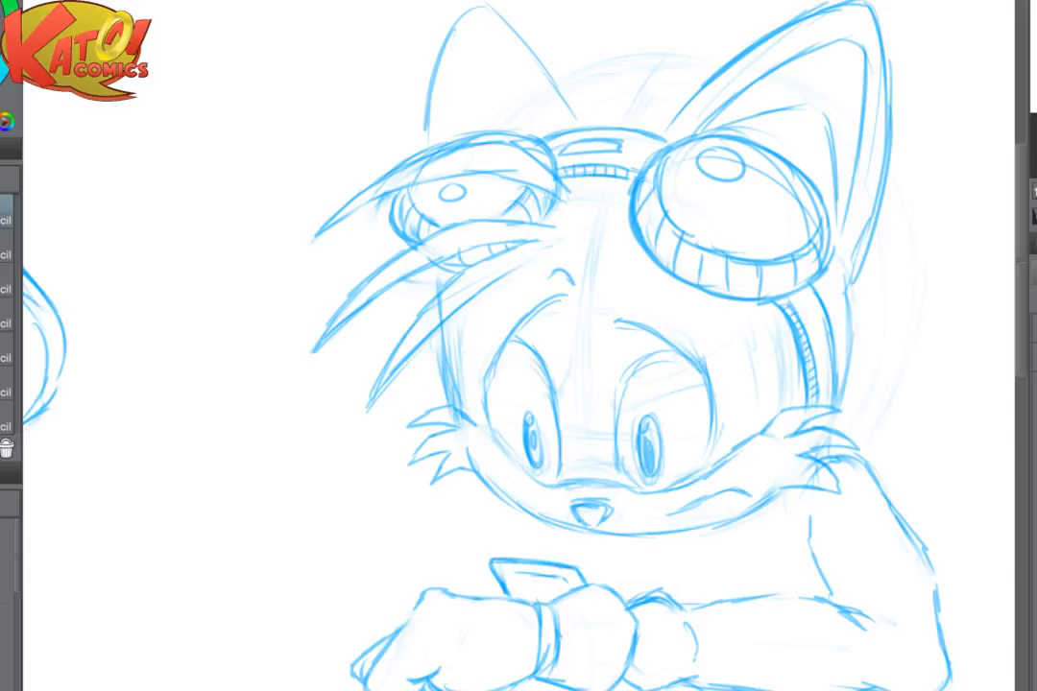
# - Firm up the left cheek's upper muzzle line and the left eye's outer, lower and inner contours
pyautogui.hotkey('ctrl', '+')
pyautogui.hotkey('ctrl', '+')
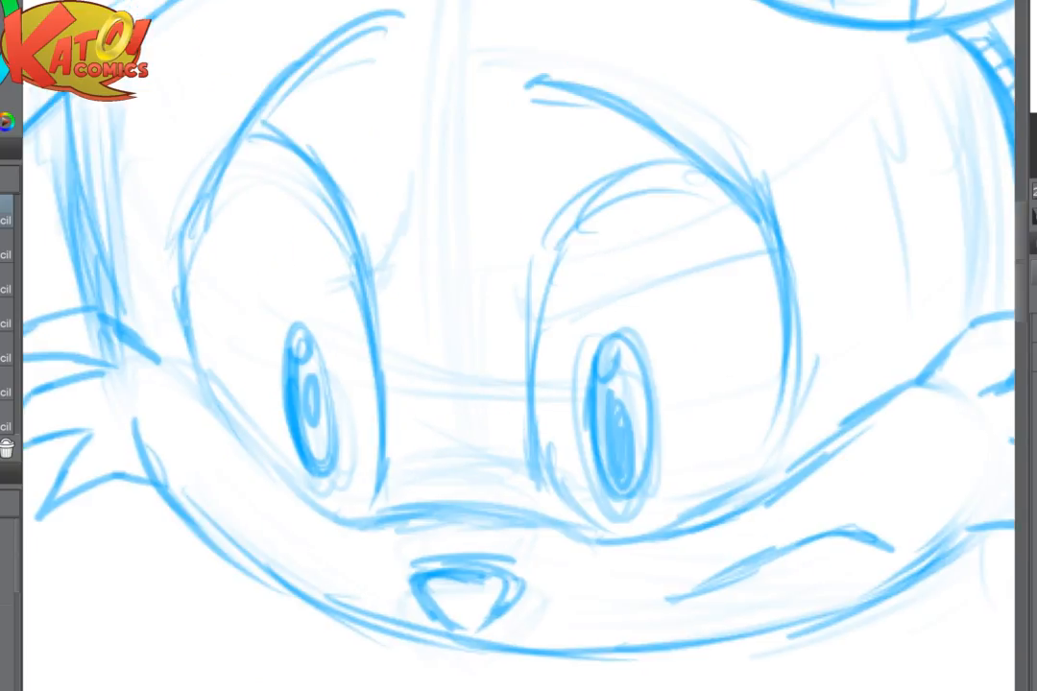
pyautogui.moveTo(144, 359); pyautogui.dragTo(236, 431)
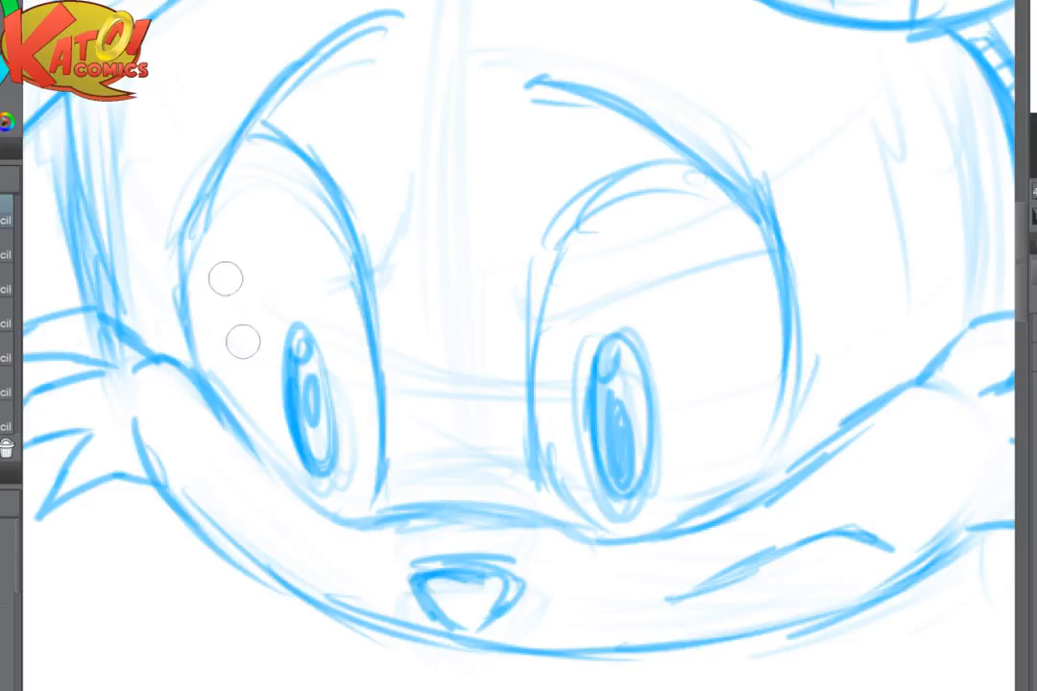
pyautogui.moveTo(206, 213)
pyautogui.mouseDown()
pyautogui.moveTo(183, 305)
pyautogui.moveTo(211, 405)
pyautogui.moveTo(240, 423)
pyautogui.mouseUp()
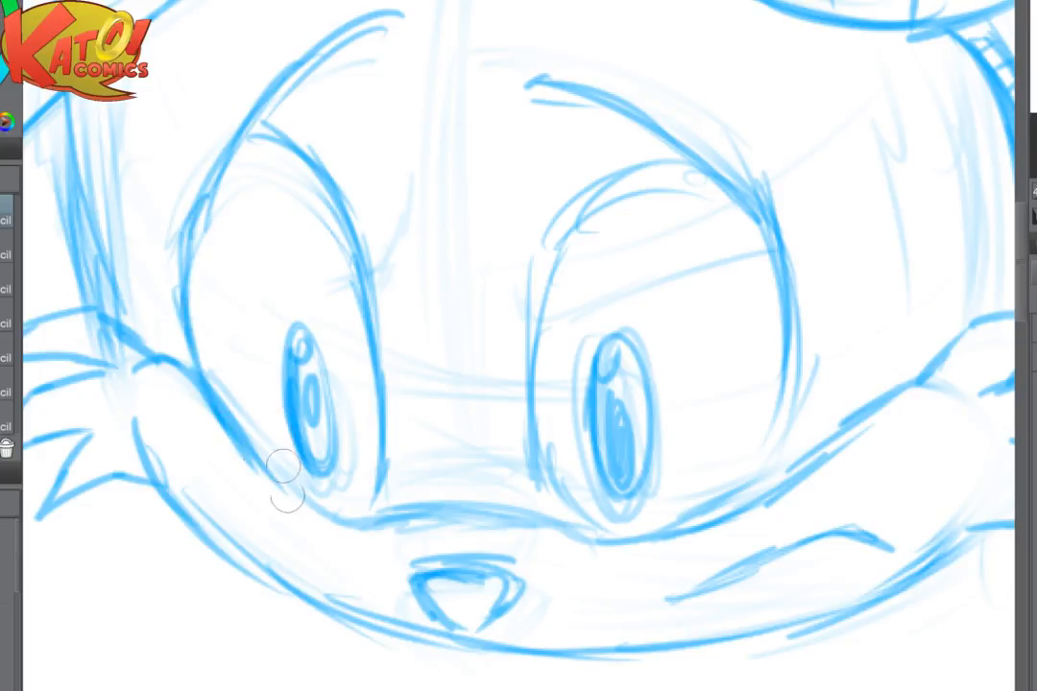
pyautogui.moveTo(211, 382); pyautogui.dragTo(240, 428)
pyautogui.moveTo(144, 248)
pyautogui.mouseDown()
pyautogui.moveTo(236, 435)
pyautogui.moveTo(317, 501)
pyautogui.mouseUp()
pyautogui.moveTo(389, 466); pyautogui.dragTo(372, 497)
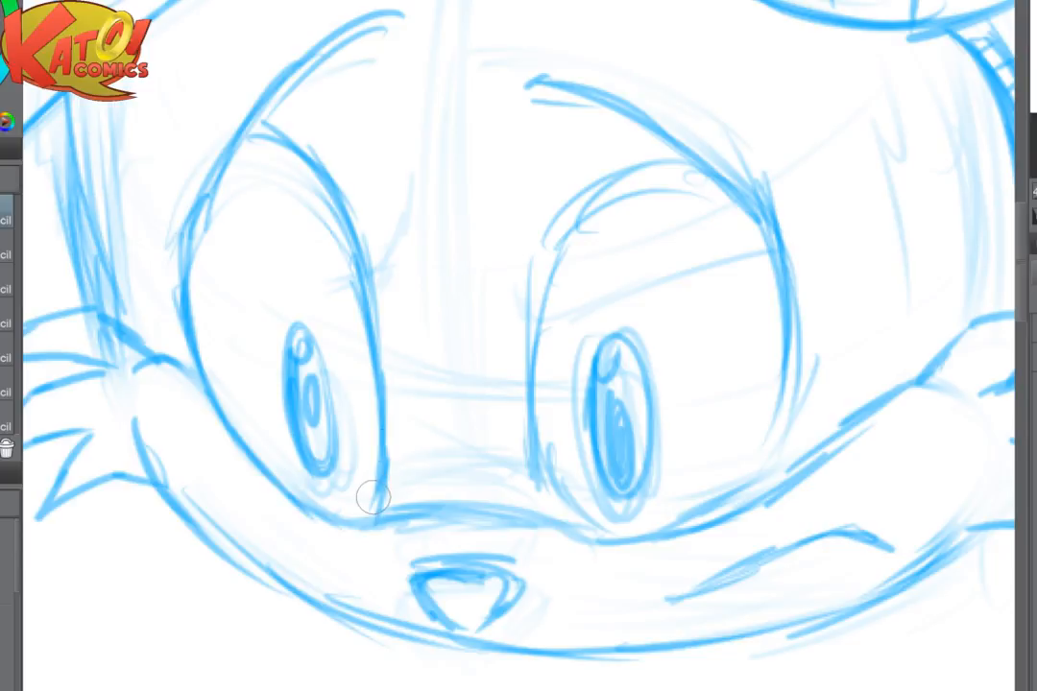
# - Lighten the nose and redraw it filled with a small highlight, then clean up the muzzle bridge line above it
pyautogui.moveTo(487, 611); pyautogui.dragTo(472, 605)
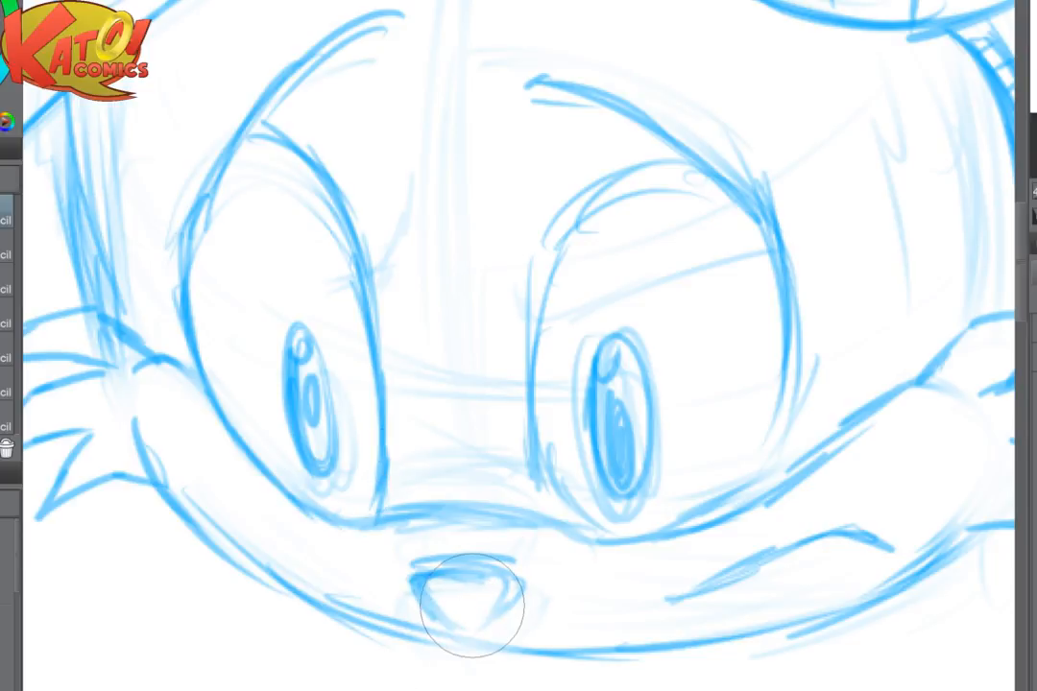
pyautogui.moveTo(414, 580)
pyautogui.mouseDown()
pyautogui.moveTo(474, 625)
pyautogui.moveTo(512, 599)
pyautogui.moveTo(515, 581)
pyautogui.moveTo(425, 574)
pyautogui.moveTo(493, 572)
pyautogui.moveTo(425, 581)
pyautogui.moveTo(472, 593)
pyautogui.moveTo(430, 595)
pyautogui.moveTo(435, 608)
pyautogui.moveTo(497, 585)
pyautogui.moveTo(481, 584)
pyautogui.moveTo(505, 603)
pyautogui.moveTo(468, 634)
pyautogui.mouseUp()
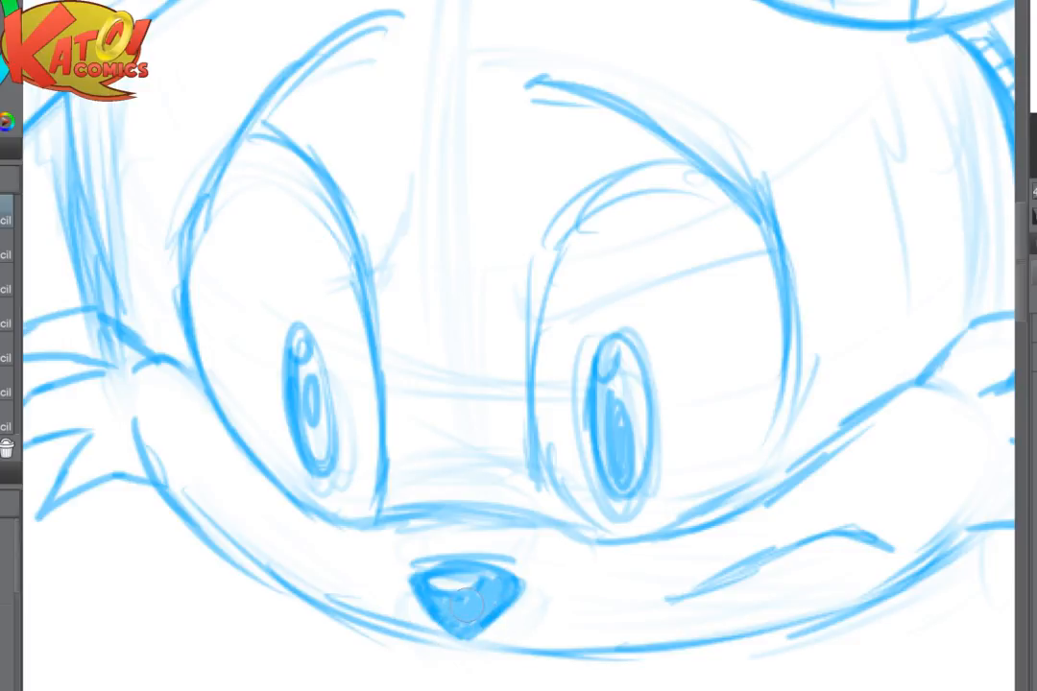
pyautogui.press('e')
pyautogui.moveTo(430, 523)
pyautogui.mouseDown()
pyautogui.moveTo(487, 520)
pyautogui.moveTo(465, 516)
pyautogui.mouseUp()
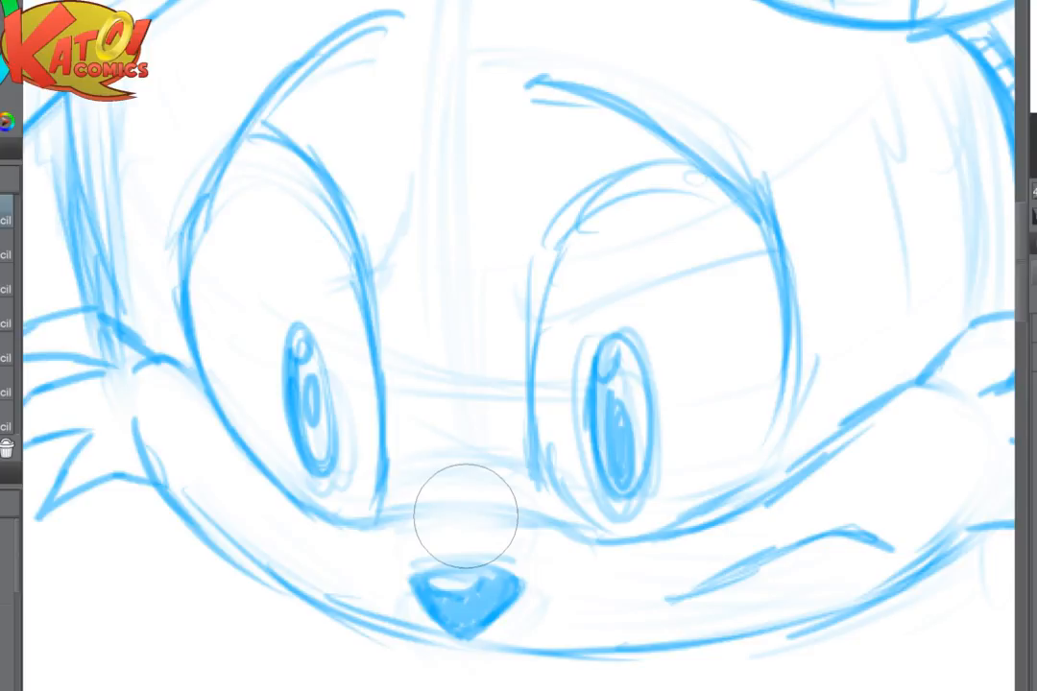
pyautogui.press('p')
pyautogui.moveTo(414, 578)
pyautogui.mouseDown()
pyautogui.moveTo(465, 558)
pyautogui.moveTo(495, 564)
pyautogui.mouseUp()
pyautogui.moveTo(384, 520)
pyautogui.mouseDown()
pyautogui.moveTo(428, 505)
pyautogui.moveTo(608, 531)
pyautogui.moveTo(689, 527)
pyautogui.mouseUp()
# - Erase the rough lines below the right eye and redraw its outer and lower contour as one firm curve
pyautogui.moveTo(796, 384); pyautogui.dragTo(757, 430)
pyautogui.press('e')
pyautogui.moveTo(732, 488)
pyautogui.mouseDown()
pyautogui.moveTo(766, 468)
pyautogui.moveTo(693, 524)
pyautogui.mouseUp()
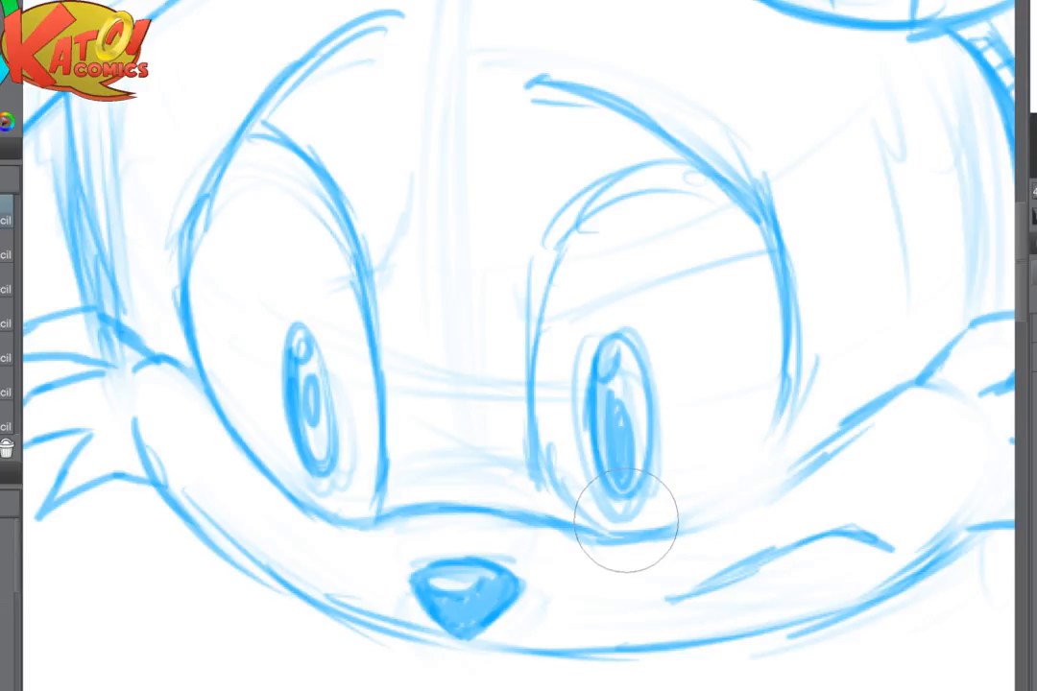
pyautogui.moveTo(626, 521); pyautogui.dragTo(496, 564)
pyautogui.moveTo(664, 412); pyautogui.dragTo(638, 509)
pyautogui.moveTo(664, 413); pyautogui.dragTo(602, 543)
pyautogui.moveTo(653, 488)
pyautogui.mouseDown()
pyautogui.moveTo(606, 537)
pyautogui.moveTo(513, 582)
pyautogui.mouseUp()
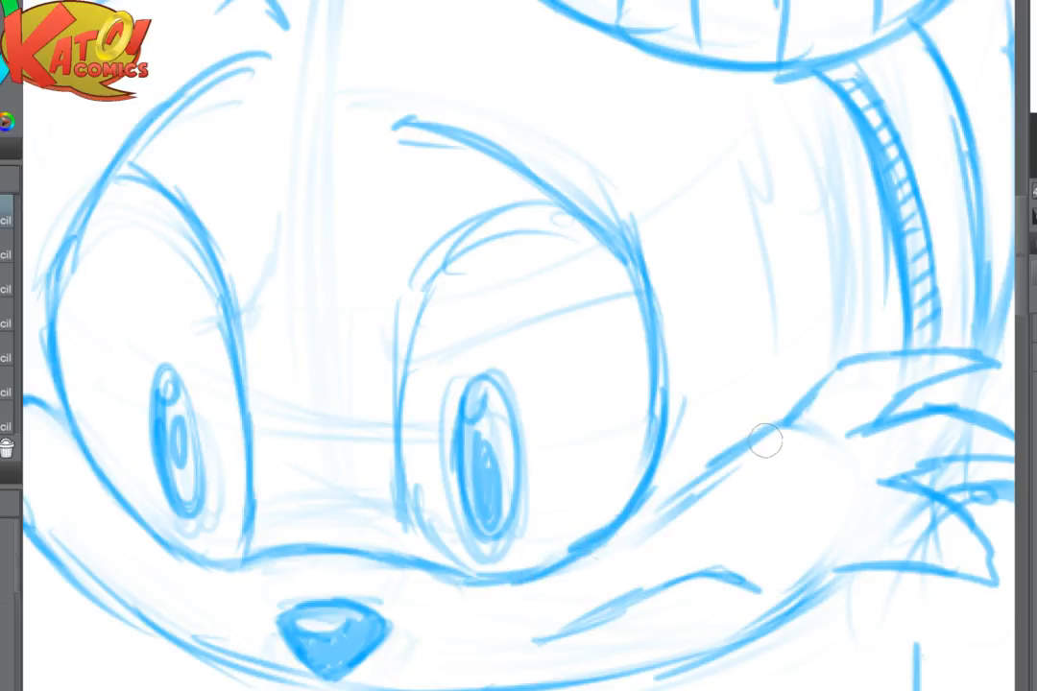
# - Redraw the upper muzzle line from the right cheek tufts to the right eye, cleaning up where they meet
pyautogui.moveTo(799, 437)
pyautogui.mouseDown()
pyautogui.moveTo(662, 496)
pyautogui.moveTo(587, 565)
pyautogui.moveTo(634, 514)
pyautogui.mouseUp()
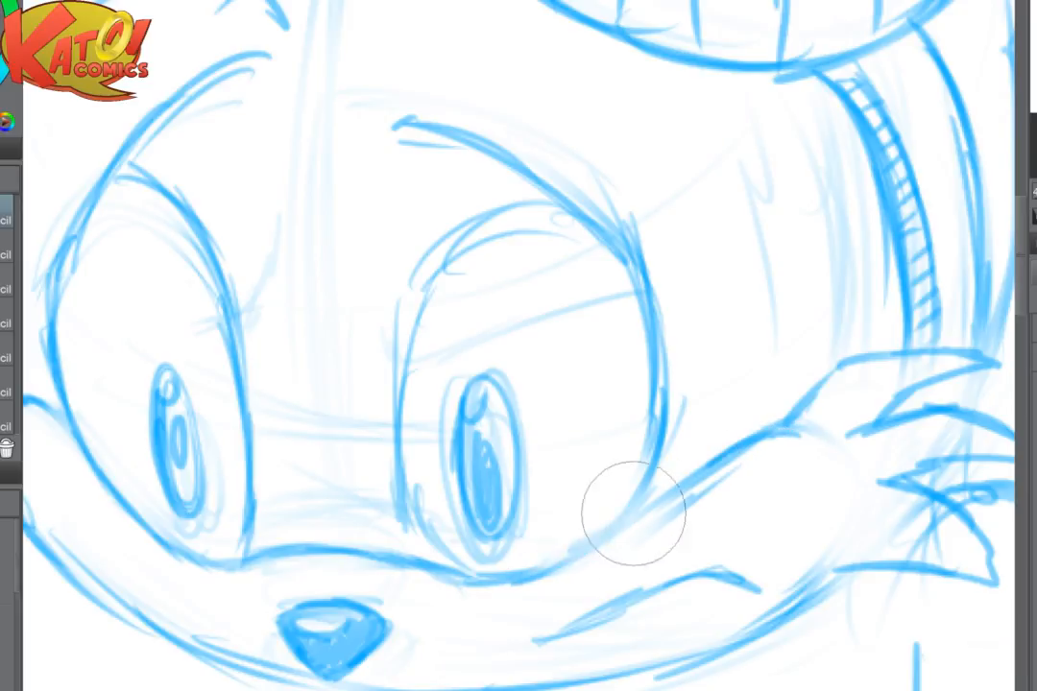
pyautogui.press('p')
pyautogui.moveTo(807, 438)
pyautogui.mouseDown()
pyautogui.moveTo(653, 504)
pyautogui.moveTo(546, 571)
pyautogui.mouseUp()
pyautogui.scroll(-4, 770, 434)
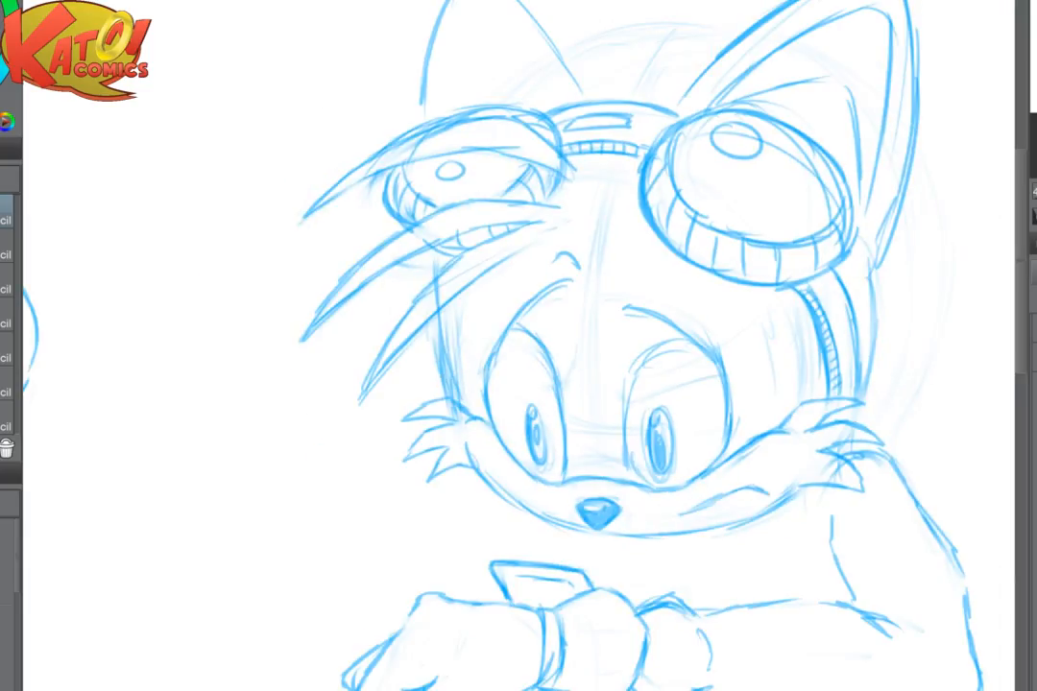
pyautogui.moveTo(672, 432); pyautogui.dragTo(592, 283)
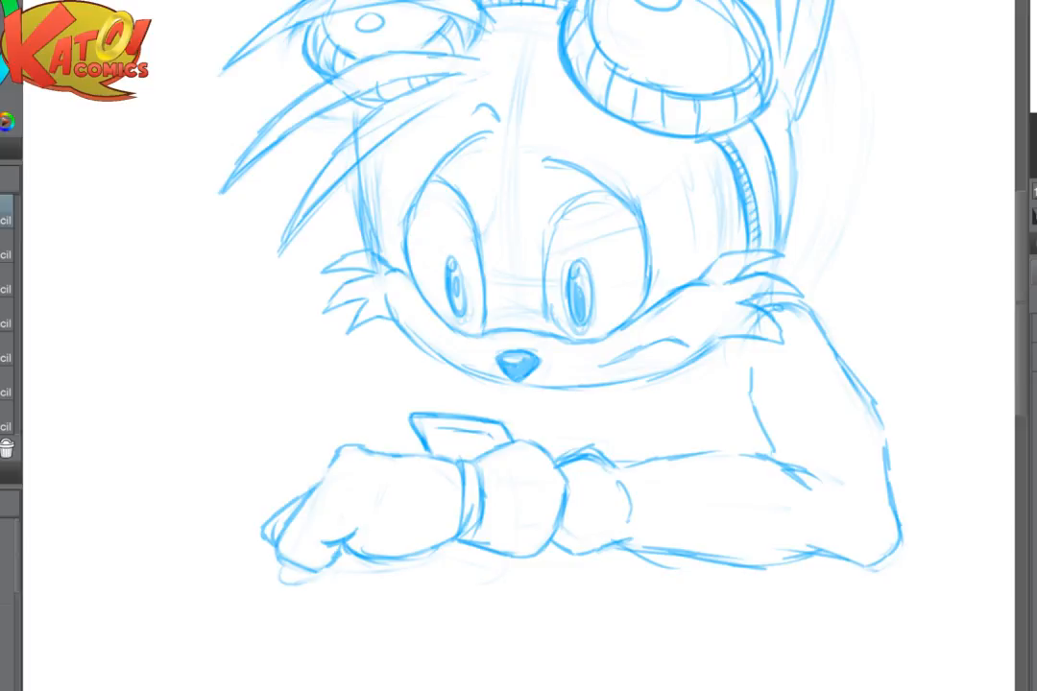
pyautogui.scroll(-5, 683, 411)
pyautogui.scroll(4, 451, 459)
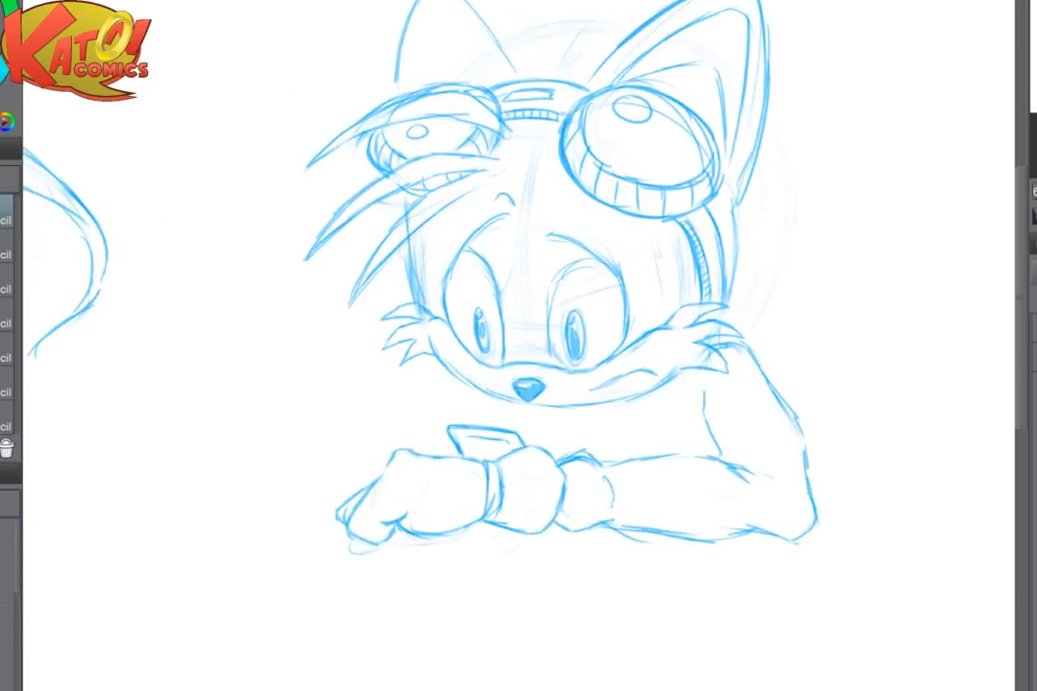
pyautogui.scroll(-3, 723, 418)
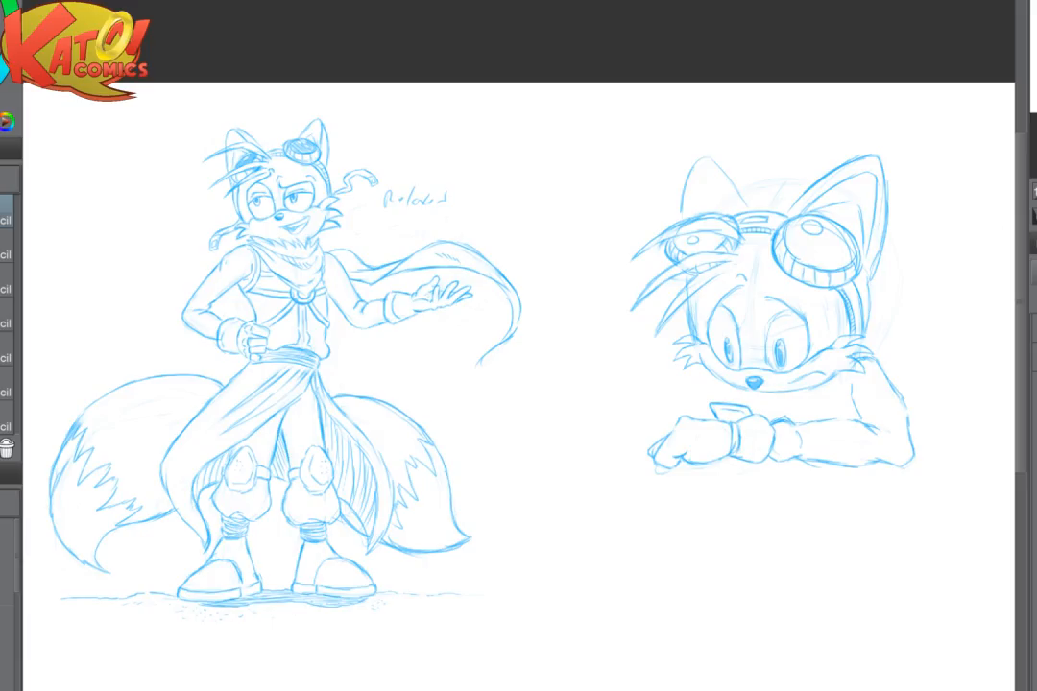
# - Add a small round highlight beside the large one on the right goggle lens of the leaning fox
pyautogui.scroll(-1, 594, 548)
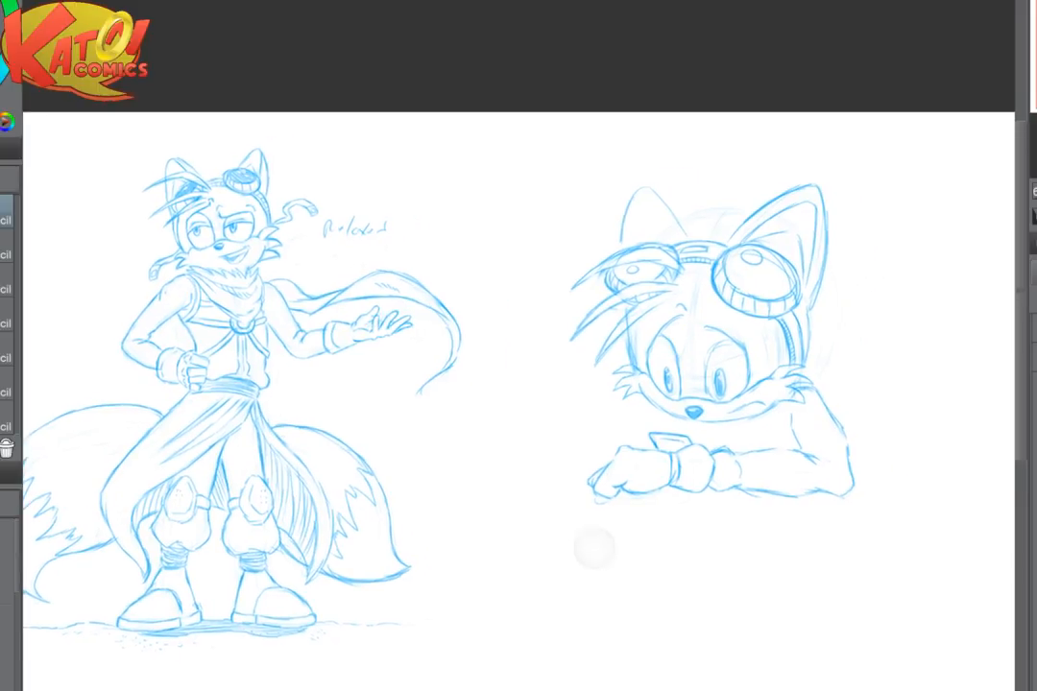
pyautogui.scroll(3, 594, 548)
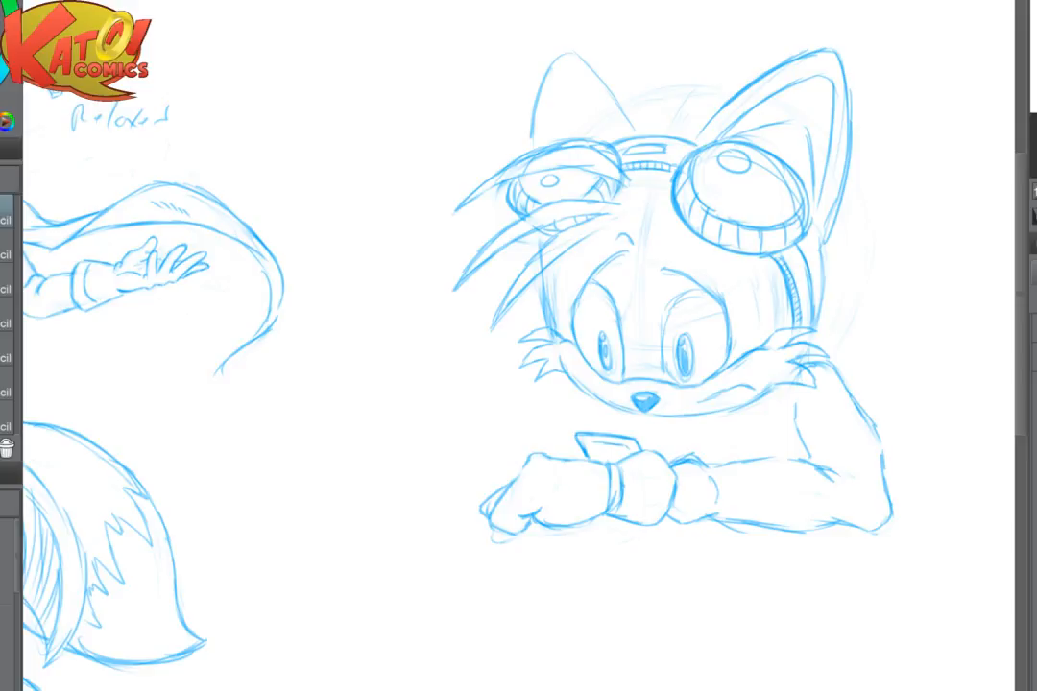
pyautogui.scroll(2, 735, 261)
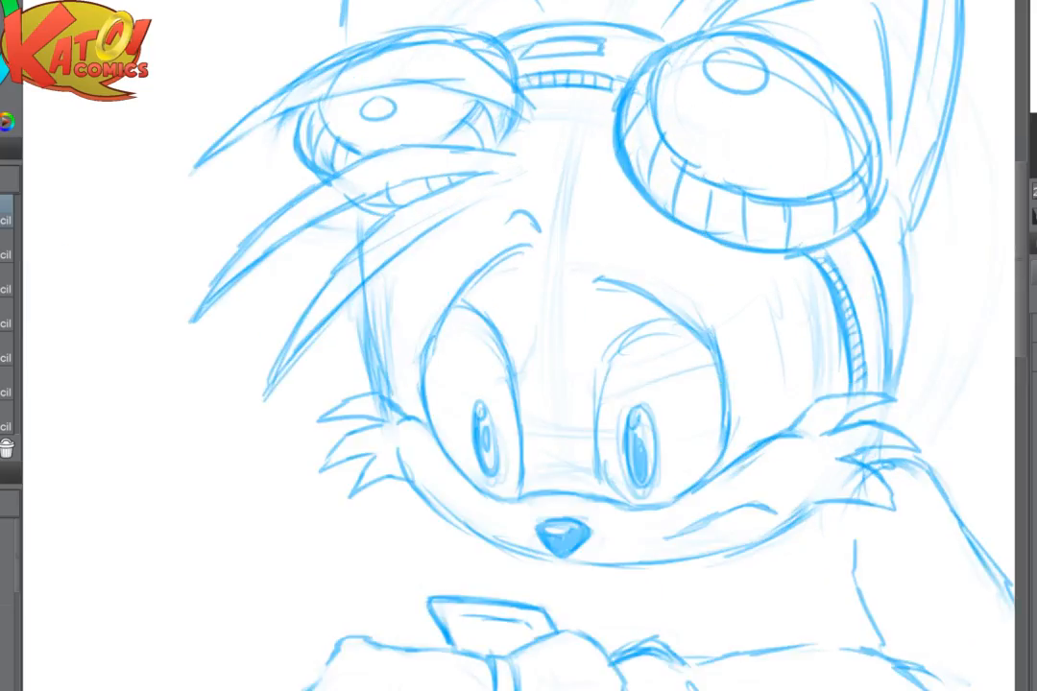
pyautogui.moveTo(736, 261)
pyautogui.mouseDown()
pyautogui.moveTo(508, 436)
pyautogui.moveTo(529, 471)
pyautogui.mouseUp()
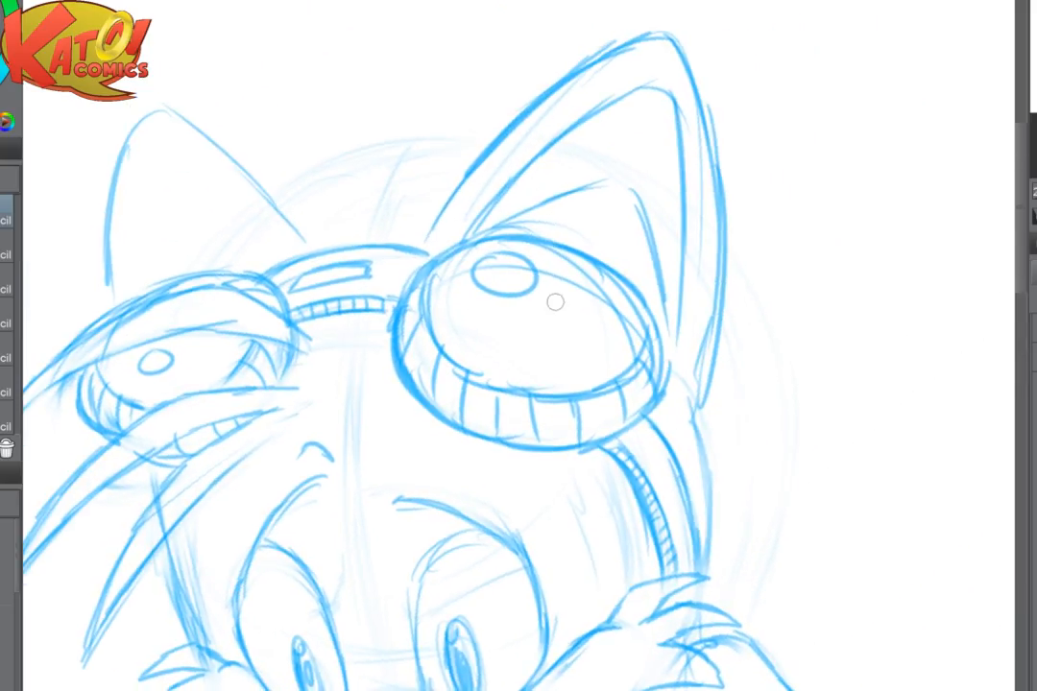
pyautogui.moveTo(555, 303)
pyautogui.mouseDown()
pyautogui.moveTo(554, 294)
pyautogui.moveTo(561, 304)
pyautogui.mouseUp()
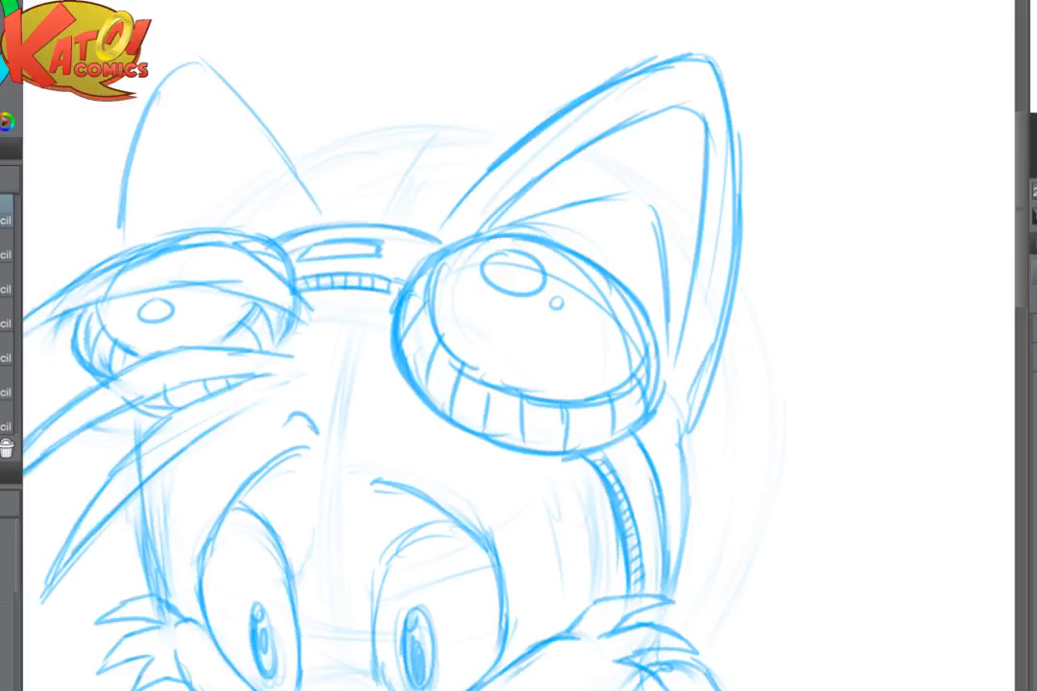
# - Hatch the left and lower parts of the right goggle lens with parallel diagonal strokes, leaving the highlights blank
pyautogui.scroll(2, 543, 312)
pyautogui.moveTo(471, 199); pyautogui.dragTo(388, 253)
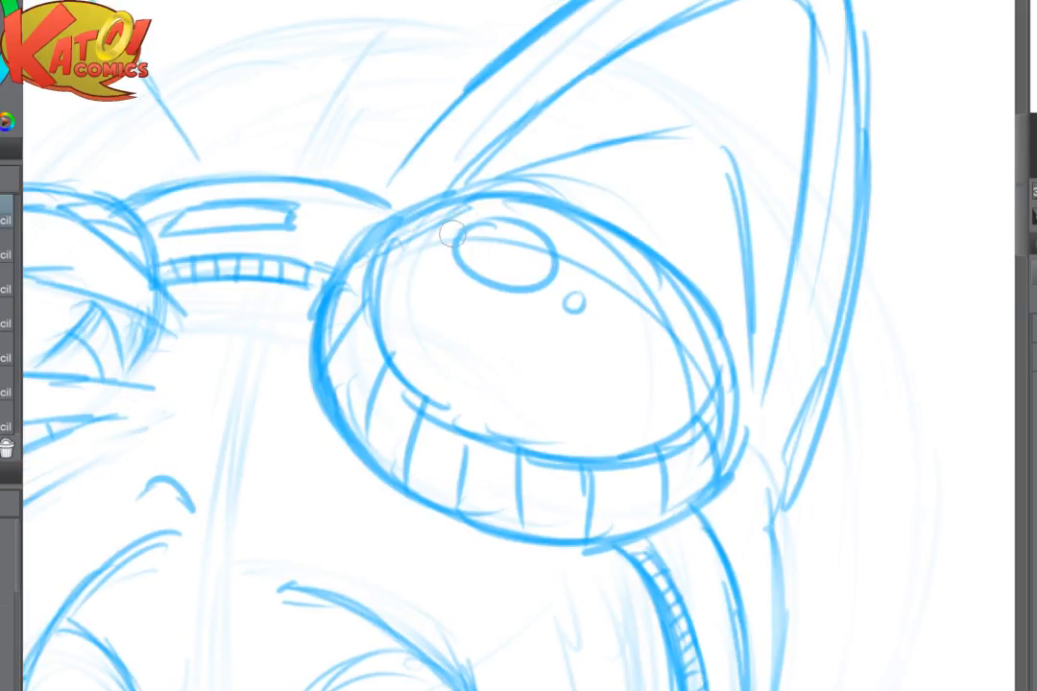
pyautogui.moveTo(455, 230); pyautogui.dragTo(386, 273)
pyautogui.moveTo(445, 254)
pyautogui.mouseDown()
pyautogui.moveTo(377, 294)
pyautogui.moveTo(368, 319)
pyautogui.mouseUp()
pyautogui.moveTo(479, 285); pyautogui.dragTo(371, 338)
pyautogui.moveTo(519, 292); pyautogui.dragTo(356, 368)
pyautogui.moveTo(553, 301); pyautogui.dragTo(395, 369)
pyautogui.moveTo(560, 321)
pyautogui.mouseDown()
pyautogui.moveTo(419, 386)
pyautogui.moveTo(420, 404)
pyautogui.mouseUp()
pyautogui.moveTo(650, 329); pyautogui.dragTo(449, 413)
pyautogui.moveTo(686, 331); pyautogui.dragTo(463, 420)
pyautogui.moveTo(704, 347)
pyautogui.mouseDown()
pyautogui.moveTo(489, 423)
pyautogui.moveTo(500, 433)
pyautogui.mouseUp()
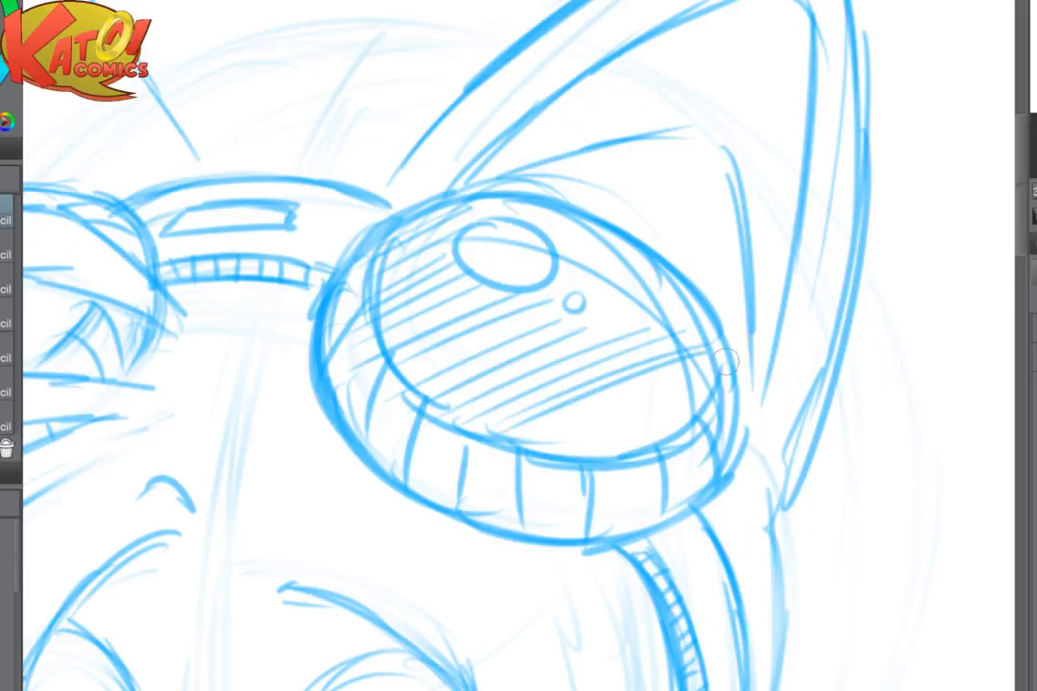
pyautogui.moveTo(727, 362); pyautogui.dragTo(540, 438)
pyautogui.moveTo(729, 375); pyautogui.dragTo(544, 447)
pyautogui.moveTo(699, 399); pyautogui.dragTo(570, 448)
# - Extend the diagonal hatching across the upper and right edge of the right goggle lens
pyautogui.moveTo(543, 199); pyautogui.dragTo(459, 222)
pyautogui.moveTo(528, 204); pyautogui.dragTo(465, 220)
pyautogui.moveTo(571, 208); pyautogui.dragTo(514, 227)
pyautogui.moveTo(587, 219); pyautogui.dragTo(537, 236)
pyautogui.moveTo(619, 229)
pyautogui.mouseDown()
pyautogui.moveTo(553, 249)
pyautogui.moveTo(560, 261)
pyautogui.mouseUp()
pyautogui.moveTo(661, 251)
pyautogui.mouseDown()
pyautogui.moveTo(574, 279)
pyautogui.moveTo(586, 293)
pyautogui.mouseUp()
pyautogui.moveTo(688, 278)
pyautogui.mouseDown()
pyautogui.moveTo(581, 309)
pyautogui.moveTo(578, 328)
pyautogui.mouseUp()
pyautogui.moveTo(695, 309); pyautogui.dragTo(587, 353)
pyautogui.scroll(-3, 659, 380)
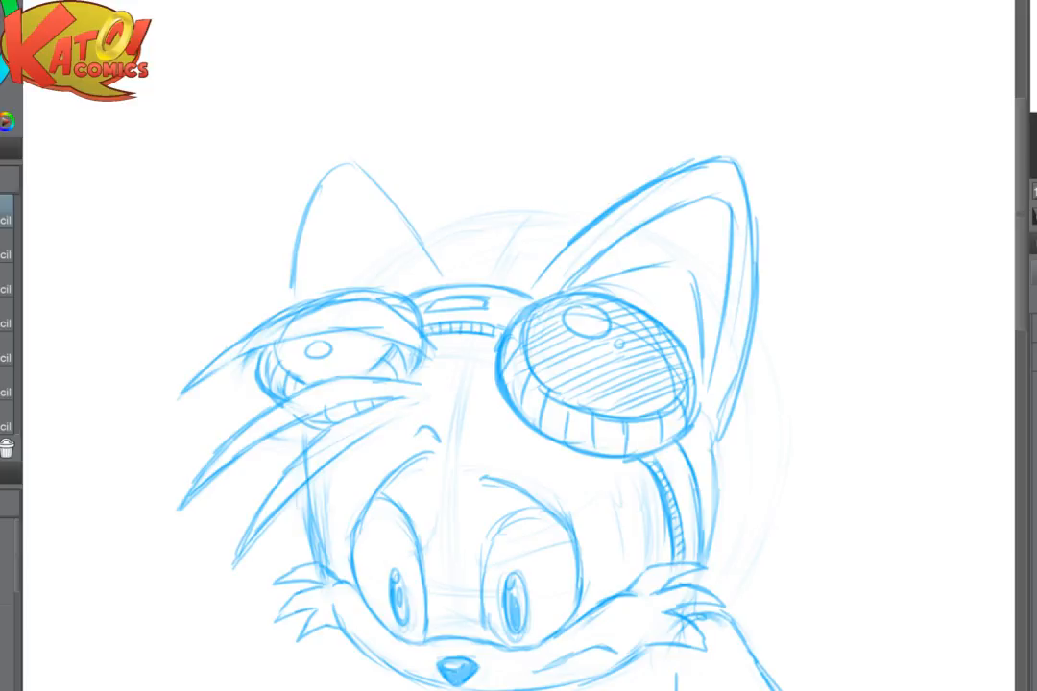
# - Lighten the rough upper edge of the top hair strand over the left goggle and redraw it as a firm curve
pyautogui.scroll(3, 656, 357)
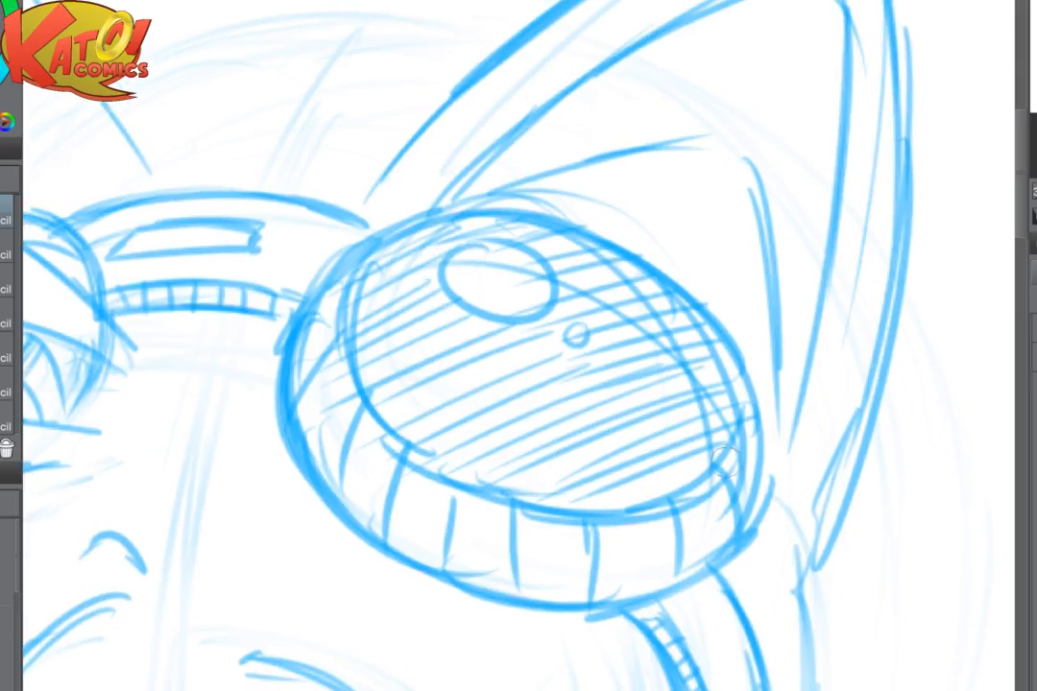
pyautogui.moveTo(548, 440); pyautogui.dragTo(883, 469)
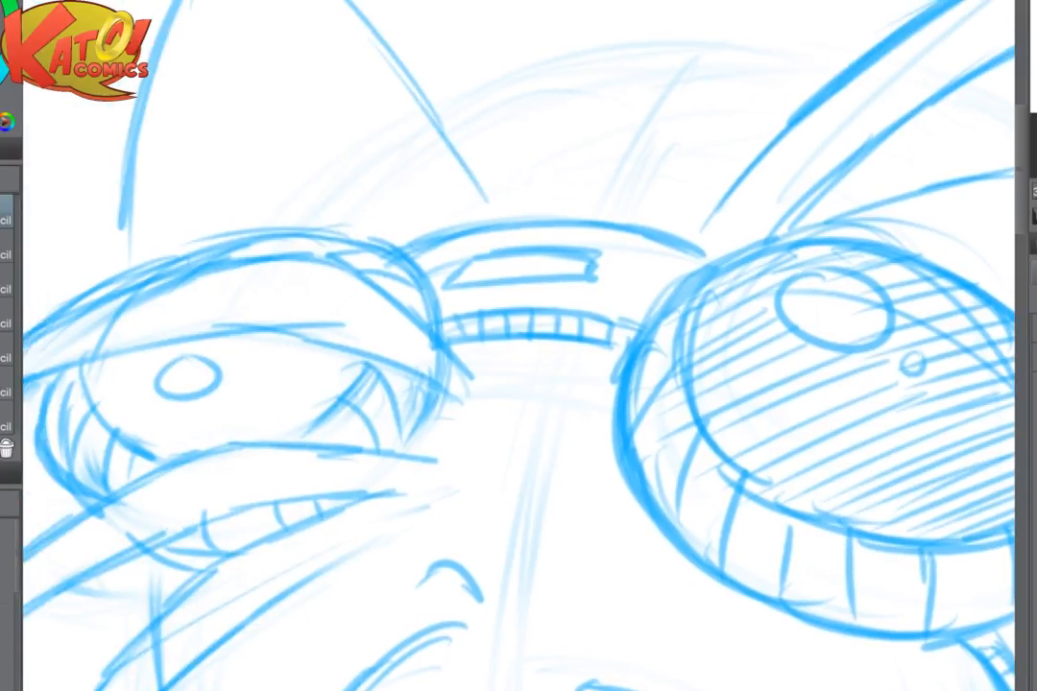
pyautogui.moveTo(518, 384); pyautogui.dragTo(756, 405)
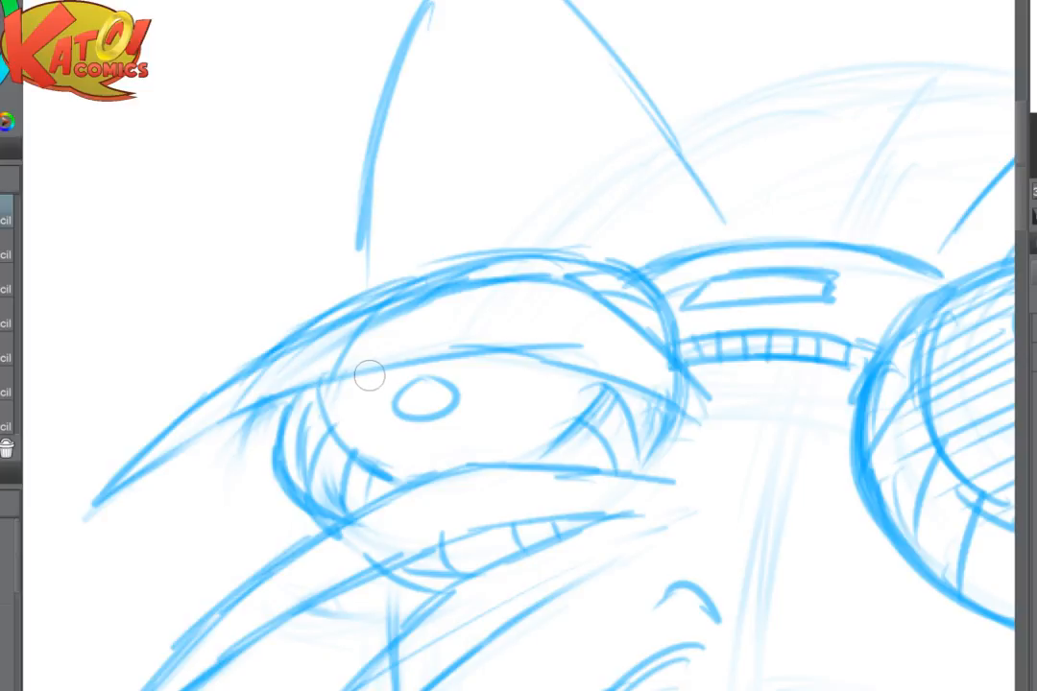
pyautogui.moveTo(305, 338)
pyautogui.mouseDown()
pyautogui.moveTo(397, 315)
pyautogui.moveTo(307, 336)
pyautogui.mouseUp()
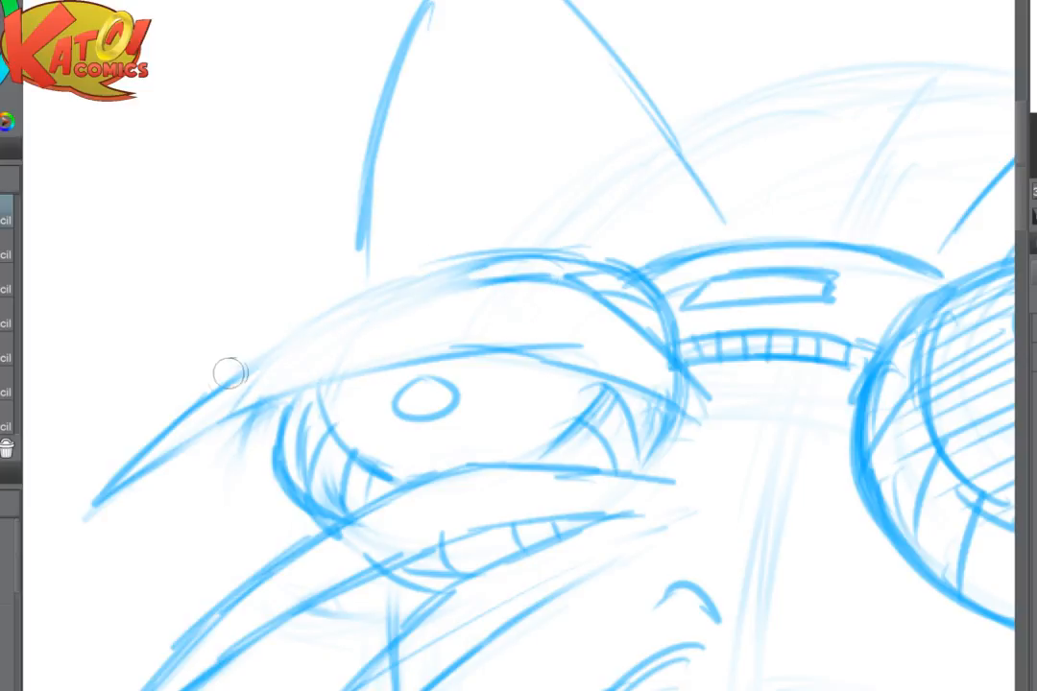
pyautogui.moveTo(227, 379); pyautogui.dragTo(373, 304)
pyautogui.moveTo(250, 358)
pyautogui.mouseDown()
pyautogui.moveTo(320, 315)
pyautogui.moveTo(395, 230)
pyautogui.moveTo(518, 242)
pyautogui.mouseUp()
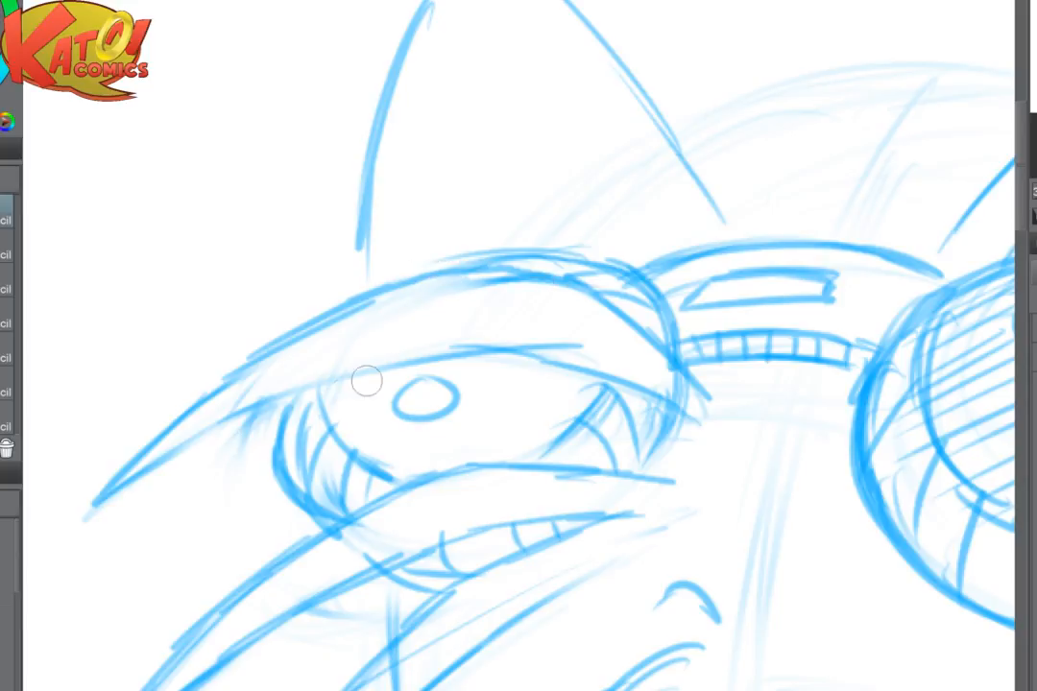
# - Hatch the visible part of the left goggle lens with parallel diagonal strokes around its highlight
pyautogui.moveTo(322, 395)
pyautogui.mouseDown()
pyautogui.moveTo(405, 370)
pyautogui.moveTo(428, 375)
pyautogui.mouseUp()
pyautogui.moveTo(326, 425)
pyautogui.mouseDown()
pyautogui.moveTo(400, 395)
pyautogui.moveTo(411, 405)
pyautogui.mouseUp()
pyautogui.moveTo(352, 446)
pyautogui.mouseDown()
pyautogui.moveTo(419, 417)
pyautogui.moveTo(493, 356)
pyautogui.moveTo(525, 358)
pyautogui.mouseUp()
pyautogui.moveTo(457, 394); pyautogui.dragTo(557, 359)
pyautogui.moveTo(459, 405)
pyautogui.mouseDown()
pyautogui.moveTo(579, 363)
pyautogui.moveTo(597, 380)
pyautogui.mouseUp()
pyautogui.moveTo(359, 446)
pyautogui.mouseDown()
pyautogui.moveTo(589, 392)
pyautogui.moveTo(583, 406)
pyautogui.mouseUp()
pyautogui.moveTo(390, 463)
pyautogui.mouseDown()
pyautogui.moveTo(549, 423)
pyautogui.moveTo(545, 439)
pyautogui.mouseUp()
pyautogui.scroll(-3, 607, 457)
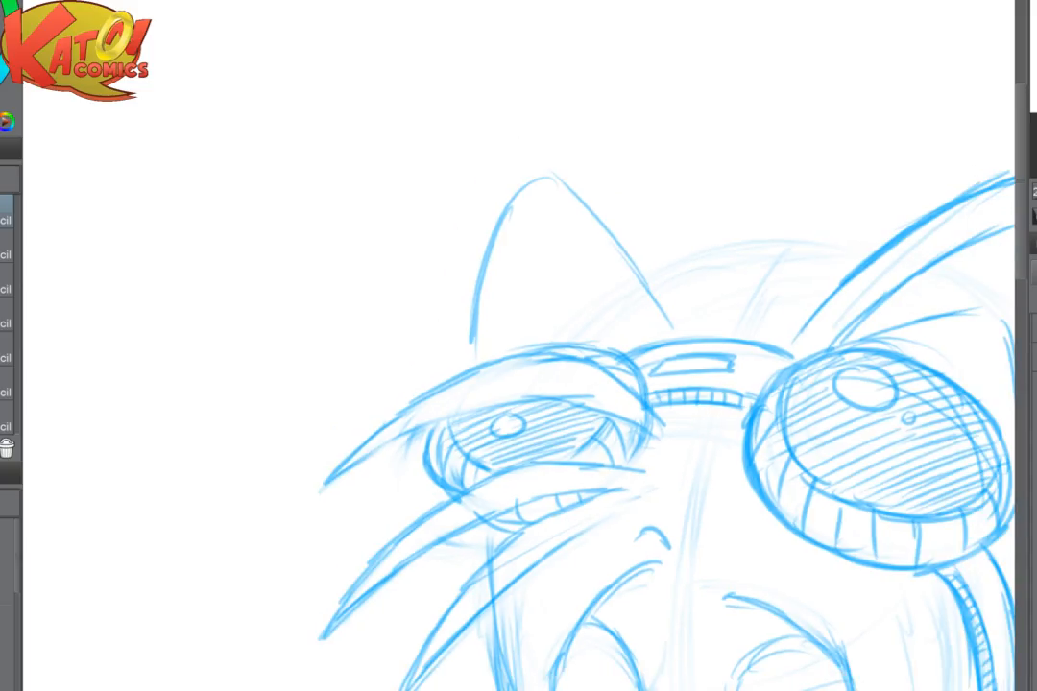
# - With the canvas view mirrored, clean up the left goggle's outer rim and the hair strand's lower edge, then restore the view
pyautogui.moveTo(662, 519); pyautogui.dragTo(605, 470)
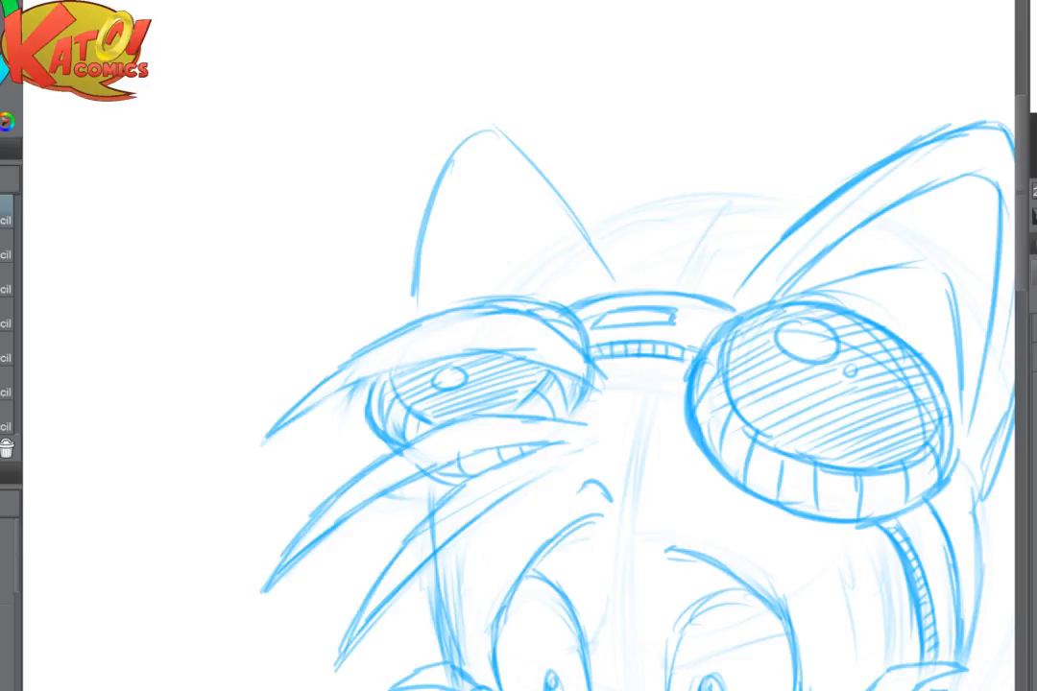
pyautogui.scroll(3, 562, 446)
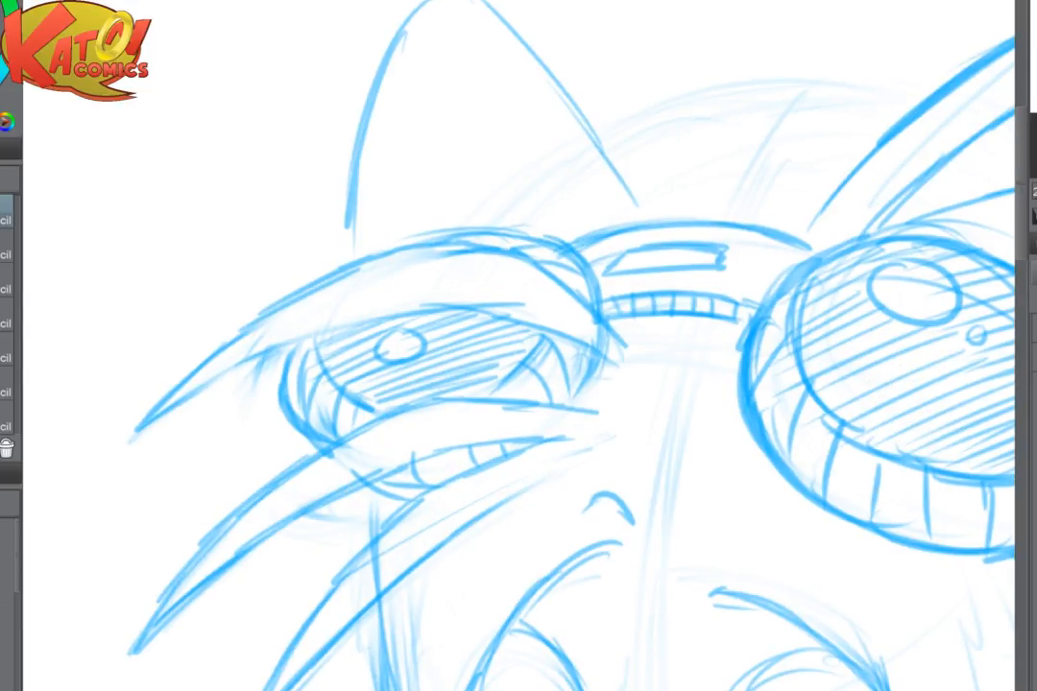
pyautogui.press('h')
pyautogui.moveTo(538, 365); pyautogui.dragTo(519, 369)
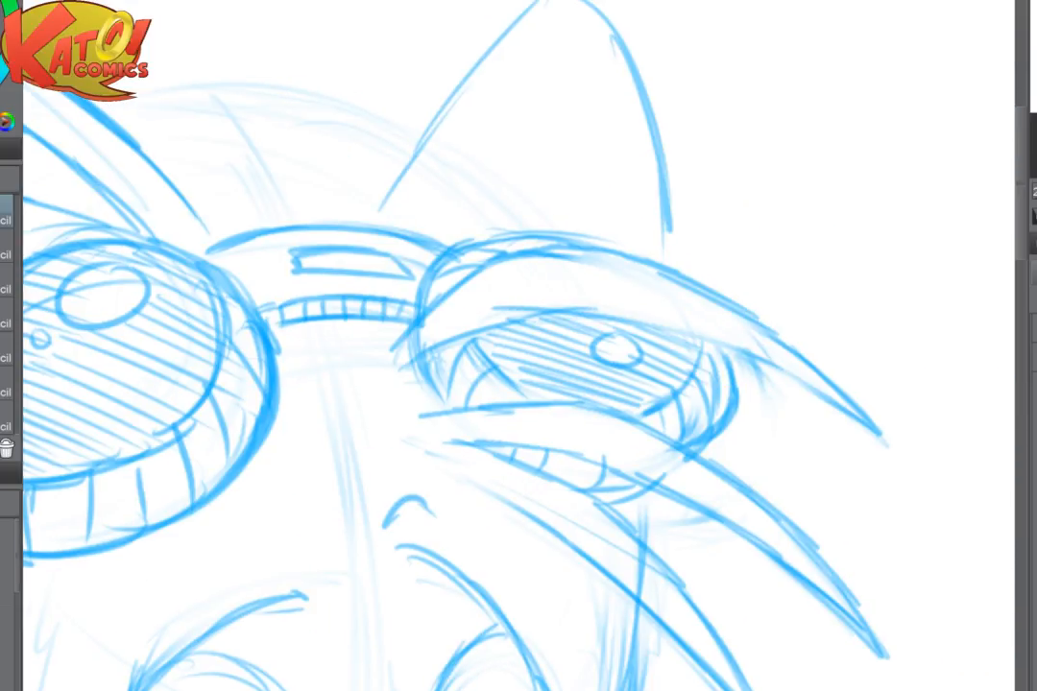
pyautogui.moveTo(715, 413)
pyautogui.mouseDown()
pyautogui.moveTo(751, 401)
pyautogui.moveTo(720, 429)
pyautogui.moveTo(745, 375)
pyautogui.moveTo(739, 357)
pyautogui.moveTo(686, 460)
pyautogui.mouseUp()
pyautogui.press('p')
pyautogui.moveTo(644, 427); pyautogui.dragTo(733, 491)
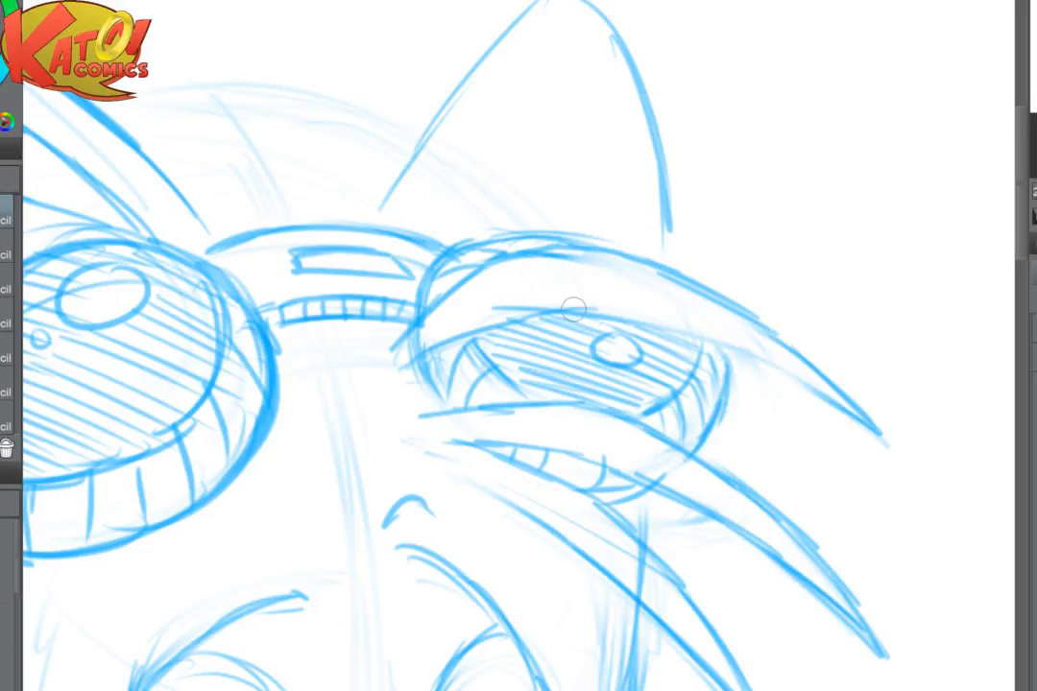
pyautogui.moveTo(524, 274)
pyautogui.mouseDown()
pyautogui.moveTo(716, 336)
pyautogui.moveTo(885, 434)
pyautogui.moveTo(956, 377)
pyautogui.mouseUp()
pyautogui.scroll(-2, 871, 293)
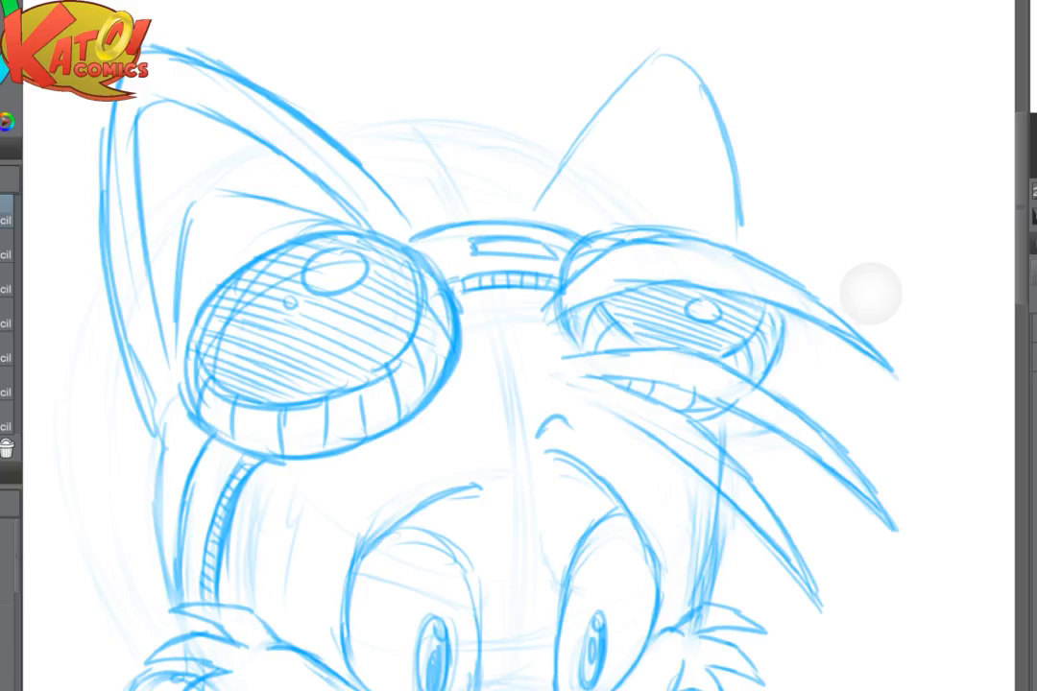
pyautogui.scroll(-1, 871, 293)
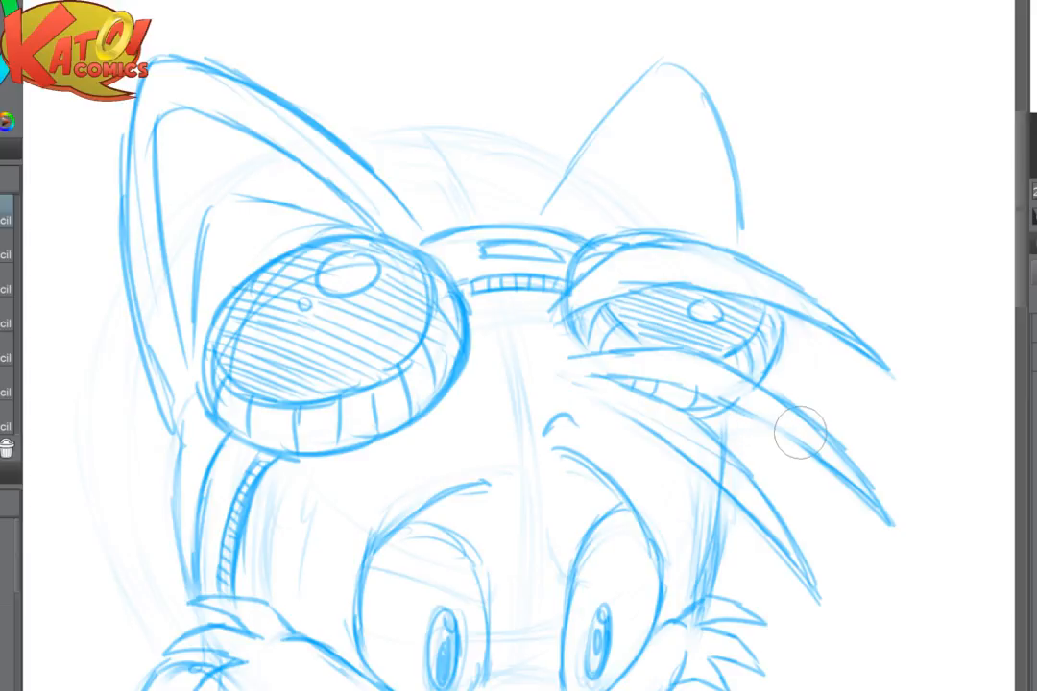
pyautogui.press('h')
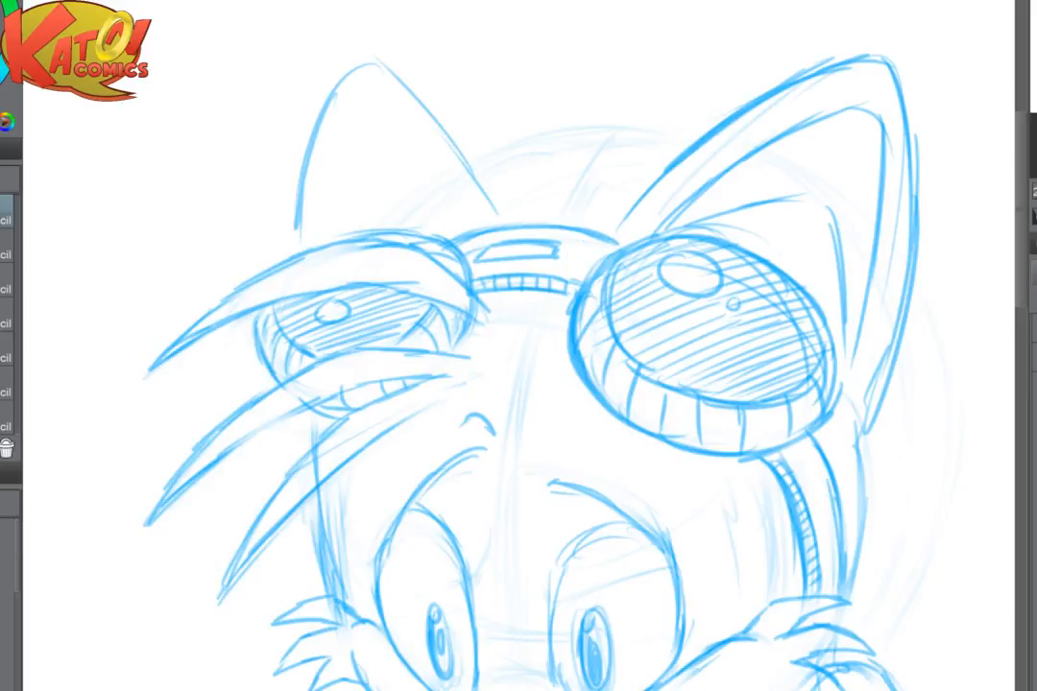
# - Draw the inner rim line of the left ear and extend the ear's outer edges down toward the hair and headband
pyautogui.scroll(3, 542, 64)
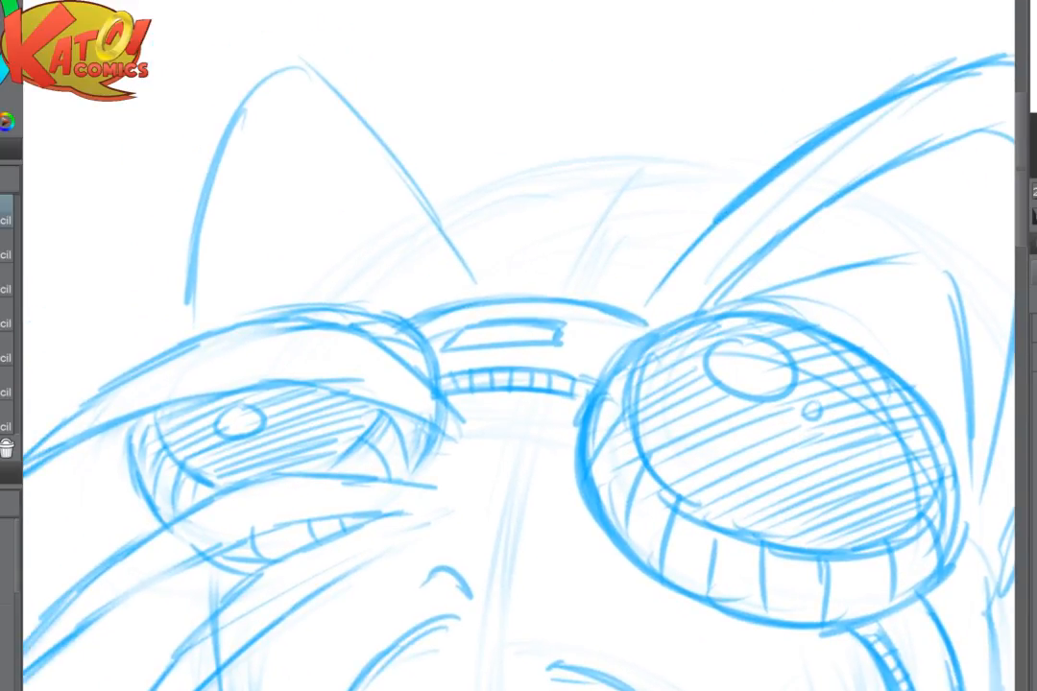
pyautogui.moveTo(281, 77); pyautogui.dragTo(389, 227)
pyautogui.moveTo(331, 146); pyautogui.dragTo(413, 292)
pyautogui.moveTo(194, 259); pyautogui.dragTo(193, 331)
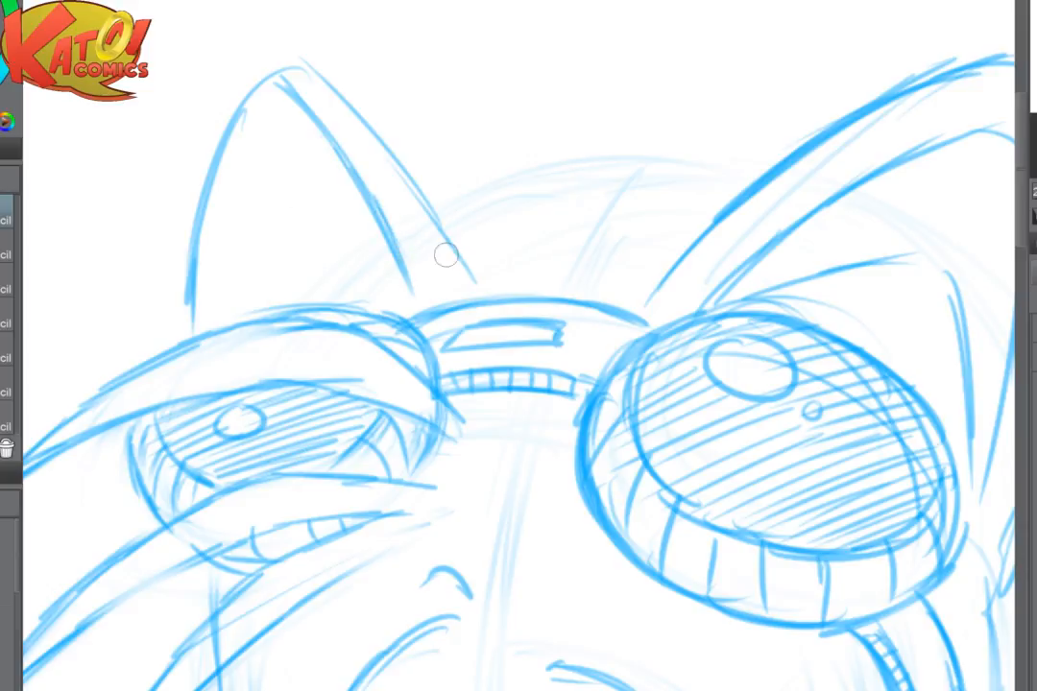
pyautogui.moveTo(442, 249); pyautogui.dragTo(474, 284)
# - Sketch a curved fold inside the base of the left ear and firm up the ear's side lines
pyautogui.moveTo(358, 261); pyautogui.dragTo(411, 298)
pyautogui.moveTo(384, 277); pyautogui.dragTo(294, 242)
pyautogui.moveTo(245, 256); pyautogui.dragTo(197, 328)
pyautogui.moveTo(230, 277)
pyautogui.mouseDown()
pyautogui.moveTo(286, 239)
pyautogui.moveTo(334, 256)
pyautogui.mouseUp()
pyautogui.moveTo(199, 242); pyautogui.dragTo(187, 338)
pyautogui.moveTo(380, 213); pyautogui.dragTo(409, 297)
pyautogui.moveTo(416, 179); pyautogui.dragTo(487, 297)
# - Erase the left ear's tip and redraw it rounded, with a bolder outer edge running down to the headband
pyautogui.moveTo(330, 128); pyautogui.dragTo(280, 150)
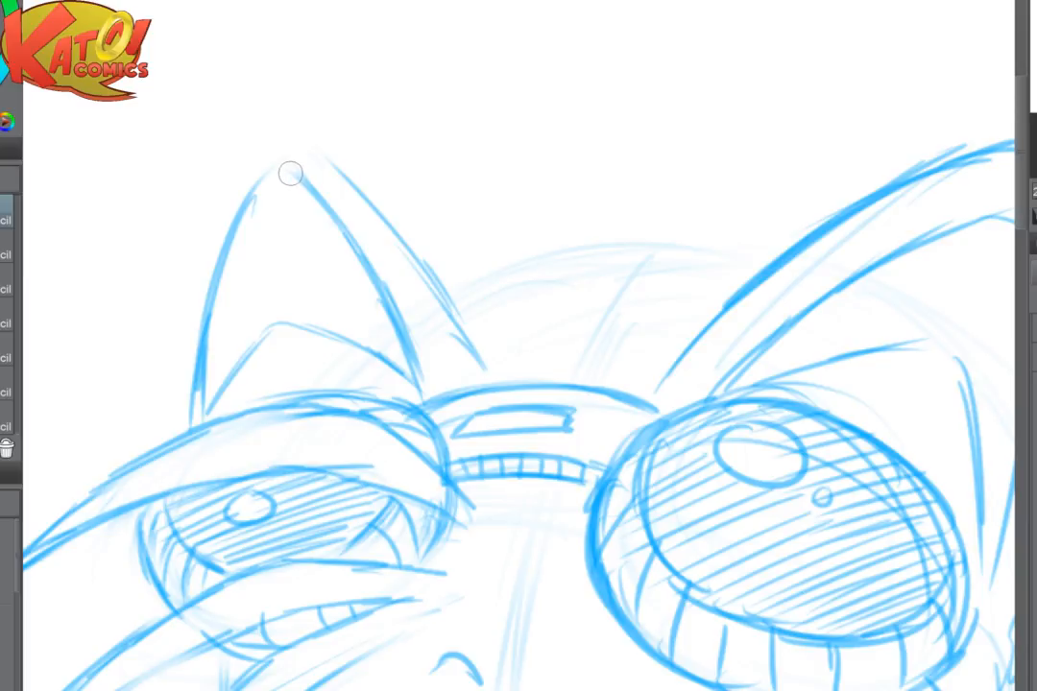
pyautogui.moveTo(289, 174)
pyautogui.mouseDown()
pyautogui.moveTo(271, 169)
pyautogui.moveTo(254, 182)
pyautogui.mouseUp()
pyautogui.moveTo(253, 182)
pyautogui.mouseDown()
pyautogui.moveTo(275, 156)
pyautogui.moveTo(317, 147)
pyautogui.moveTo(360, 192)
pyautogui.mouseUp()
pyautogui.moveTo(424, 259); pyautogui.dragTo(449, 310)
pyautogui.moveTo(358, 190); pyautogui.dragTo(479, 359)
pyautogui.moveTo(444, 290); pyautogui.dragTo(499, 367)
pyautogui.moveTo(461, 314); pyautogui.dragTo(500, 376)
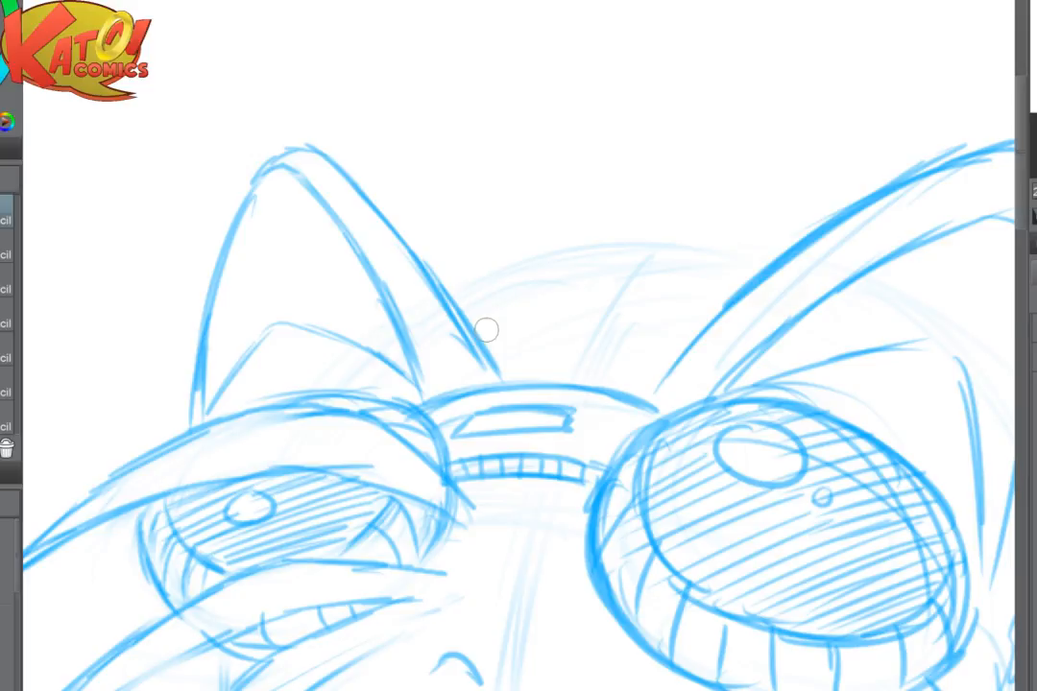
# - Erase the fold inside the left ear and redraw it as a smaller, more pointed shape
pyautogui.scroll(-3, 667, 367)
pyautogui.scroll(3, 528, 363)
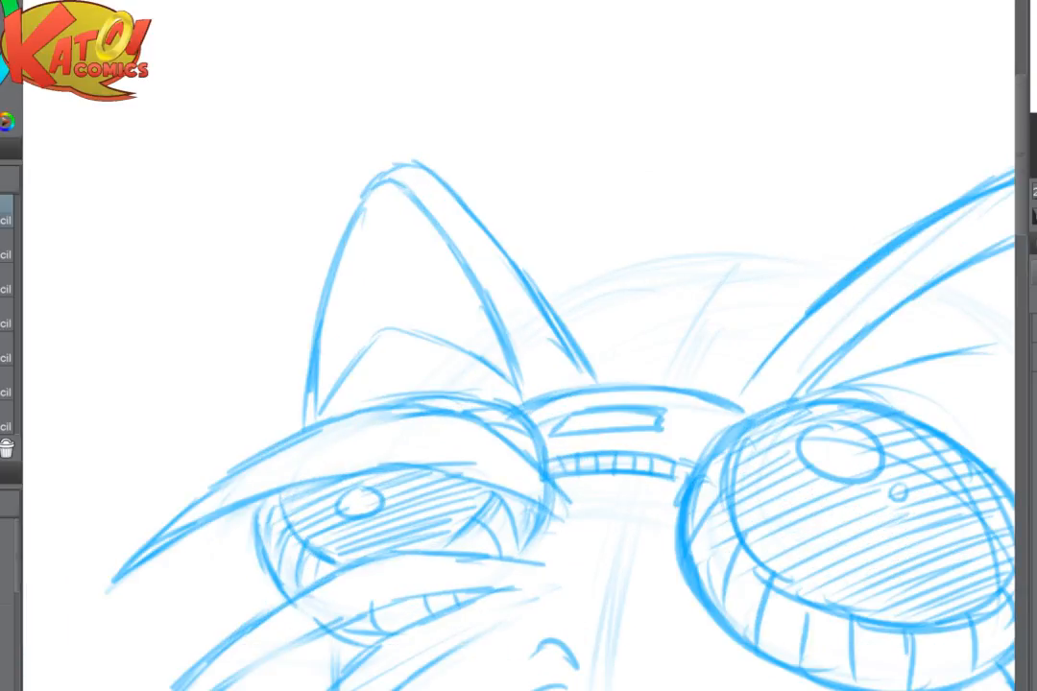
pyautogui.moveTo(493, 364); pyautogui.dragTo(486, 359)
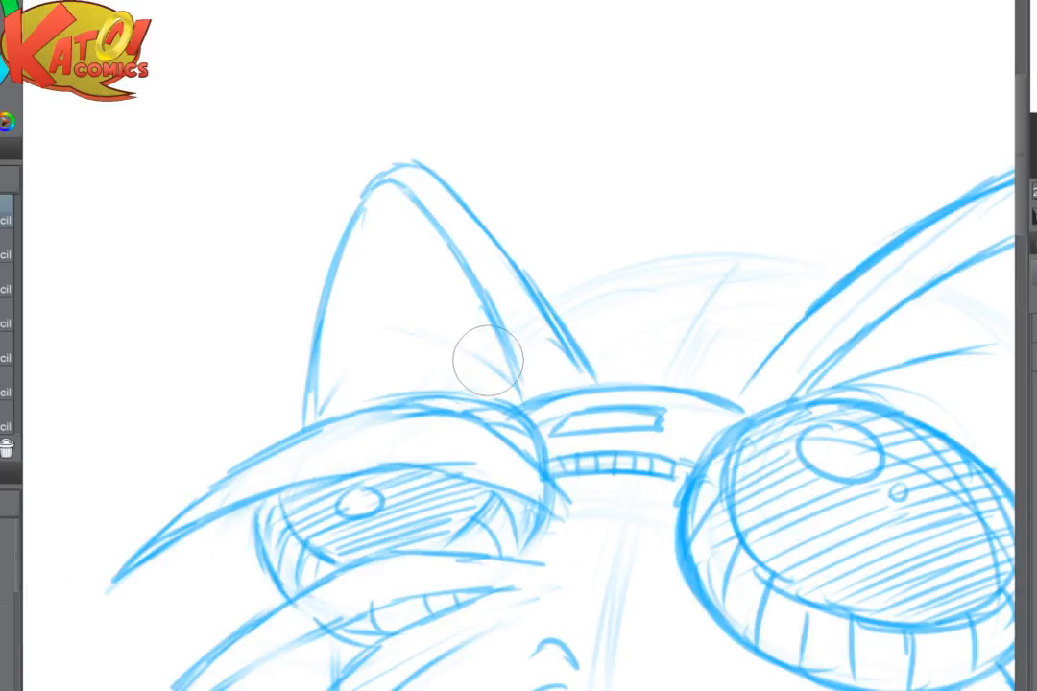
pyautogui.press('p')
pyautogui.moveTo(331, 403)
pyautogui.mouseDown()
pyautogui.moveTo(388, 358)
pyautogui.moveTo(362, 384)
pyautogui.moveTo(373, 359)
pyautogui.moveTo(483, 388)
pyautogui.mouseUp()
pyautogui.moveTo(429, 350)
pyautogui.mouseDown()
pyautogui.moveTo(454, 373)
pyautogui.moveTo(386, 349)
pyautogui.mouseUp()
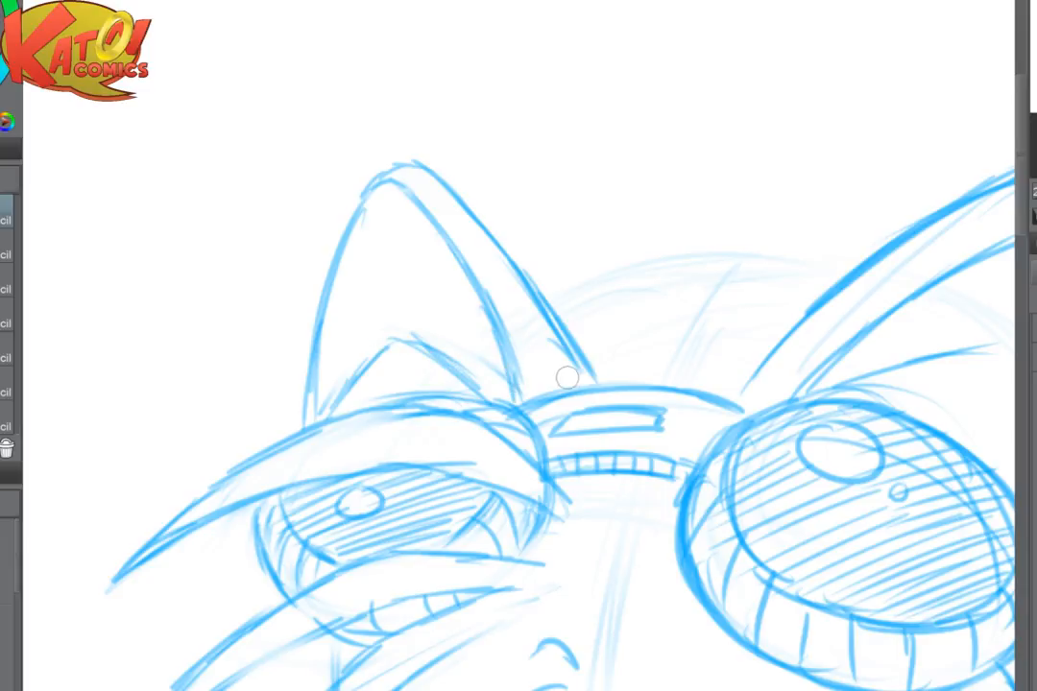
# - Lighten the left ear's outer left edge and redraw it as one firm curve from the tip to the hair
pyautogui.scroll(-3, 851, 215)
pyautogui.moveTo(614, 384); pyautogui.dragTo(524, 330)
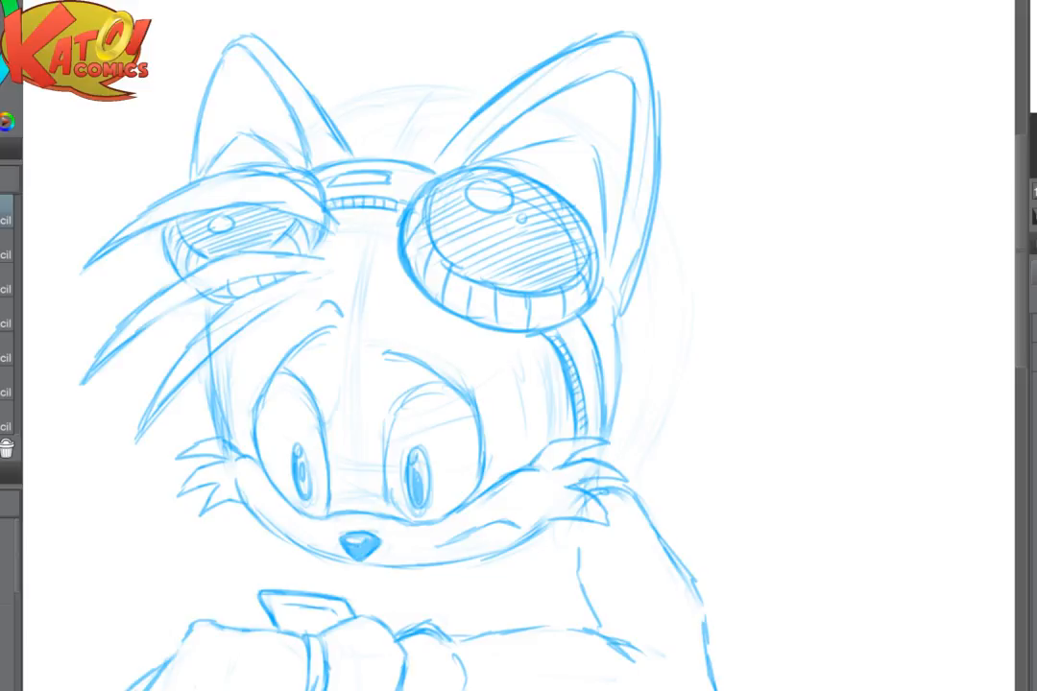
pyautogui.scroll(5, 490, 240)
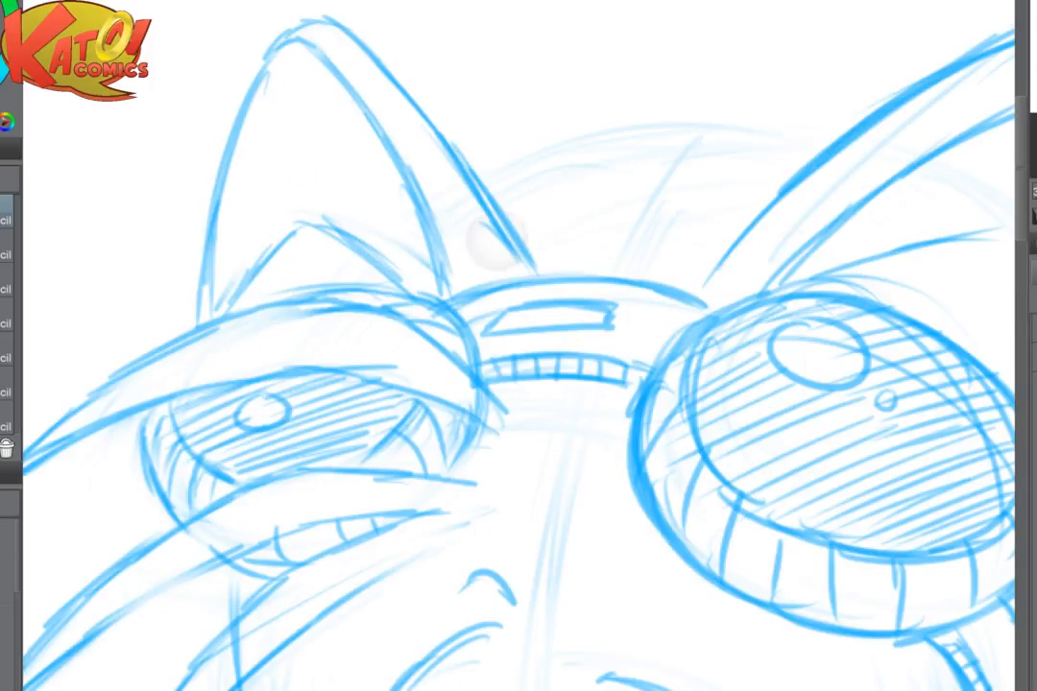
pyautogui.moveTo(216, 91)
pyautogui.mouseDown()
pyautogui.moveTo(185, 261)
pyautogui.moveTo(200, 360)
pyautogui.mouseUp()
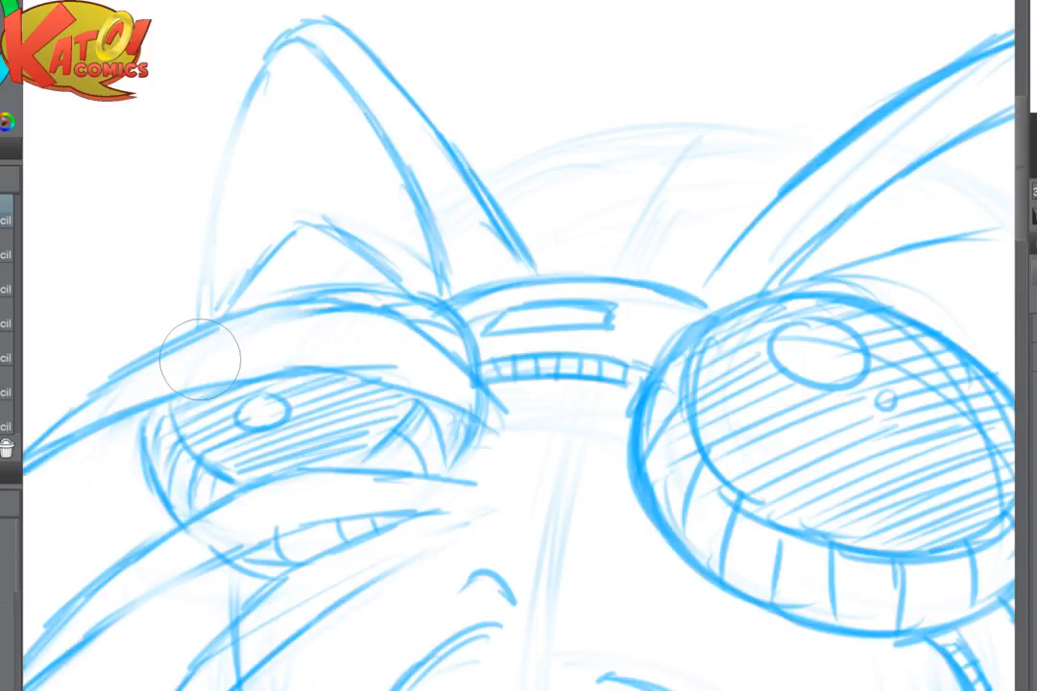
pyautogui.moveTo(272, 44); pyautogui.dragTo(201, 246)
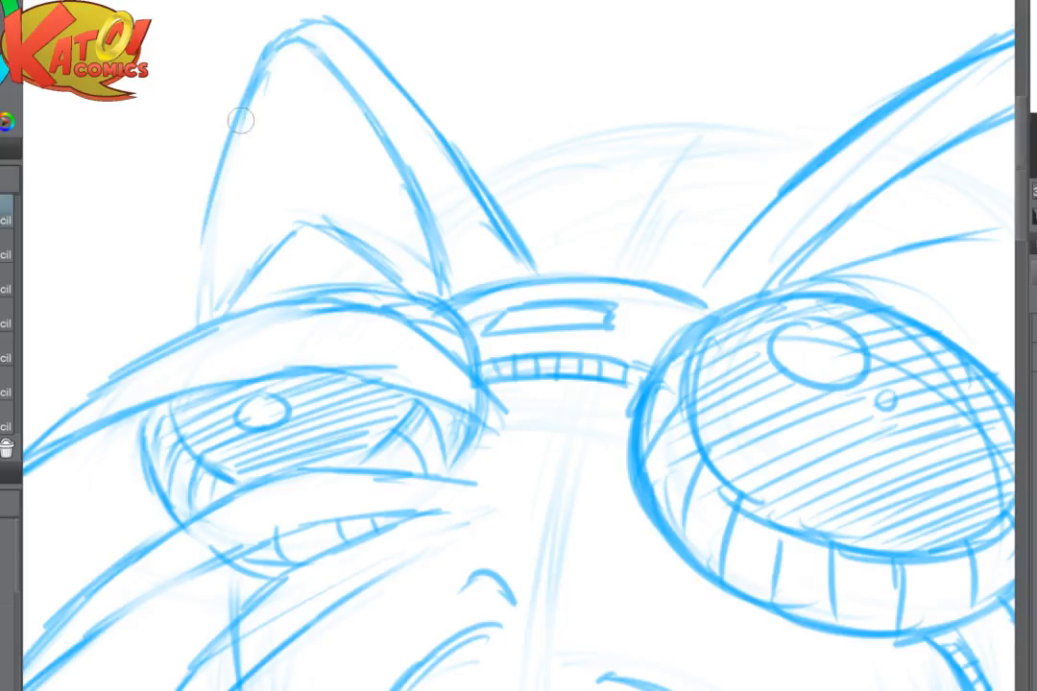
pyautogui.moveTo(240, 121); pyautogui.dragTo(192, 319)
pyautogui.moveTo(185, 133); pyautogui.dragTo(165, 278)
pyautogui.scroll(-2, 207, 293)
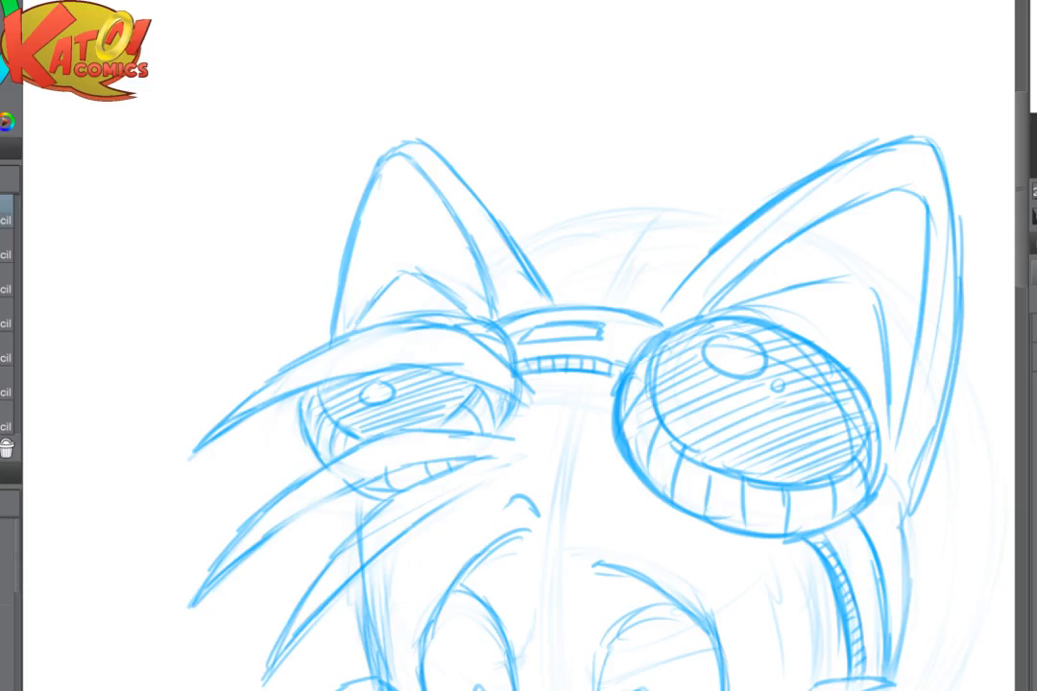
# - Sketch a long, wavy goggle strap trailing out from behind the right cheek fur and curling down at its free end
pyautogui.scroll(-3, 744, 413)
pyautogui.moveTo(881, 516); pyautogui.dragTo(744, 394)
pyautogui.scroll(3, 743, 394)
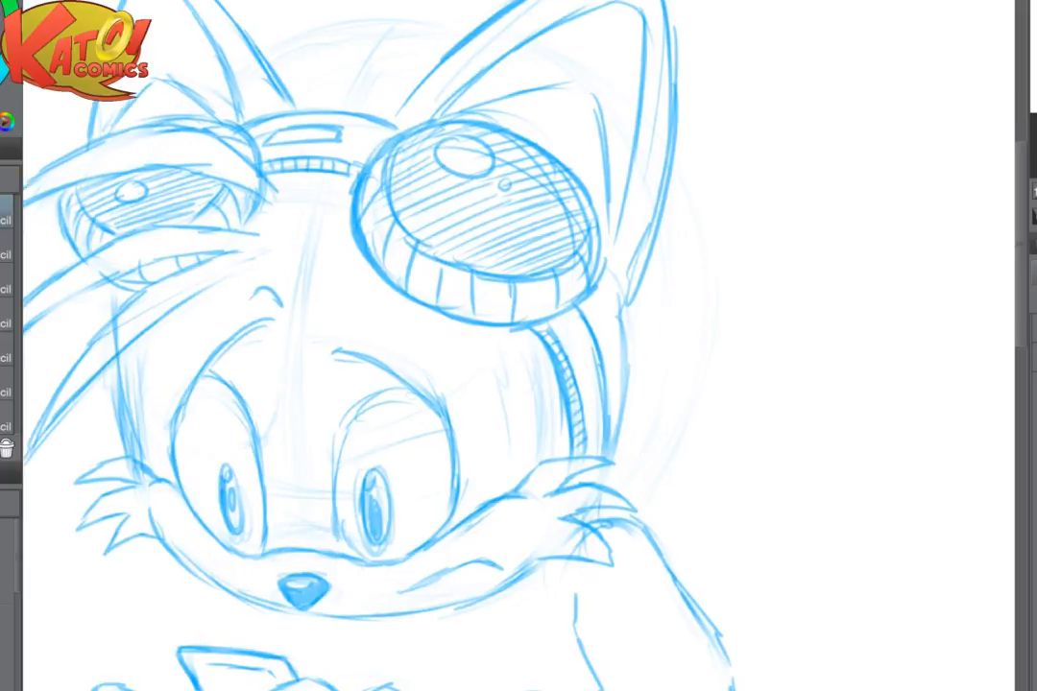
pyautogui.moveTo(638, 449)
pyautogui.mouseDown()
pyautogui.moveTo(774, 398)
pyautogui.moveTo(679, 452)
pyautogui.moveTo(707, 428)
pyautogui.moveTo(838, 423)
pyautogui.moveTo(841, 442)
pyautogui.moveTo(839, 431)
pyautogui.moveTo(848, 437)
pyautogui.moveTo(851, 455)
pyautogui.moveTo(820, 465)
pyautogui.moveTo(781, 438)
pyautogui.moveTo(729, 452)
pyautogui.moveTo(692, 483)
pyautogui.mouseUp()
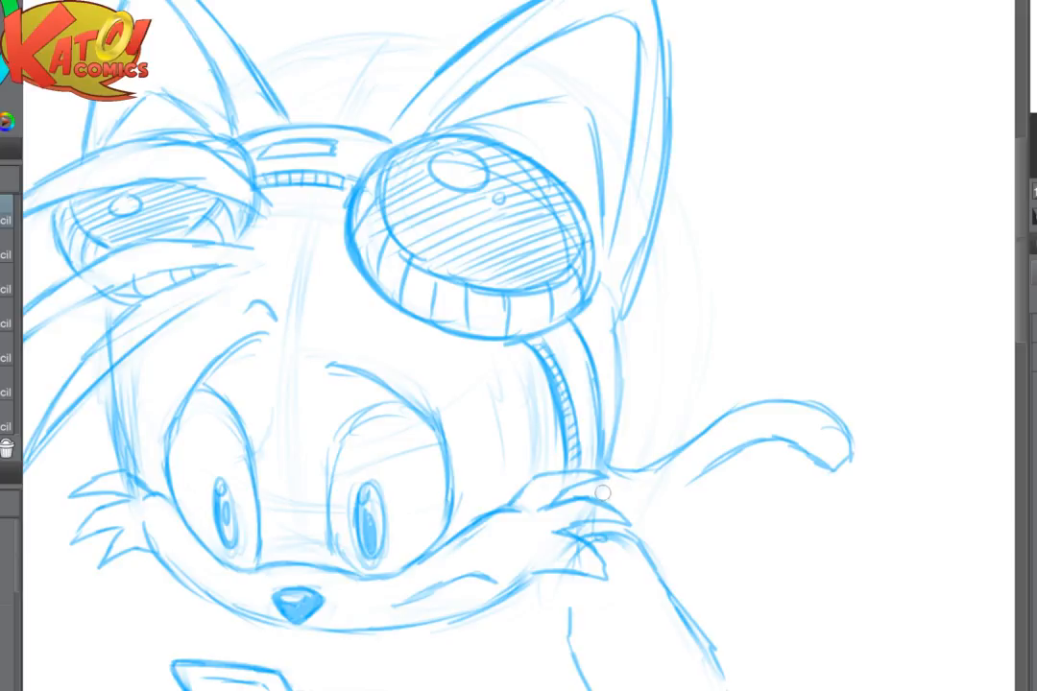
pyautogui.moveTo(604, 496); pyautogui.dragTo(689, 494)
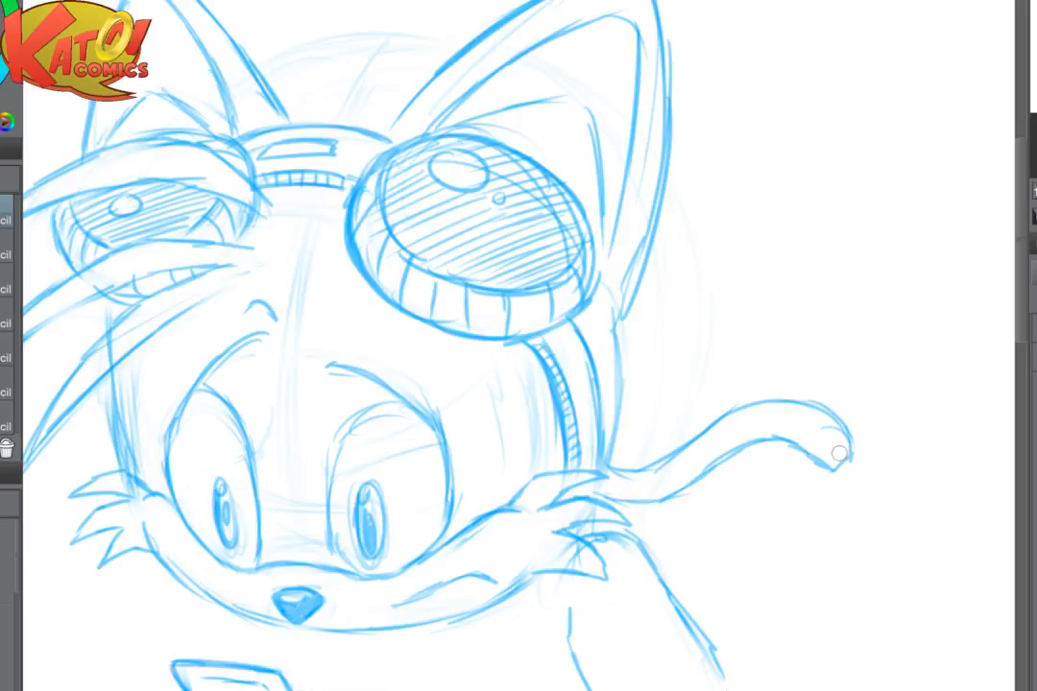
# - Sketch a squared buckle with a small inner rectangle on the free end of the trailing strap
pyautogui.moveTo(788, 451); pyautogui.dragTo(654, 436)
pyautogui.moveTo(727, 419)
pyautogui.mouseDown()
pyautogui.moveTo(736, 420)
pyautogui.moveTo(689, 453)
pyautogui.mouseUp()
pyautogui.moveTo(699, 404)
pyautogui.mouseDown()
pyautogui.moveTo(723, 442)
pyautogui.moveTo(693, 467)
pyautogui.mouseUp()
pyautogui.moveTo(717, 422)
pyautogui.mouseDown()
pyautogui.moveTo(715, 464)
pyautogui.moveTo(695, 467)
pyautogui.moveTo(679, 439)
pyautogui.moveTo(713, 423)
pyautogui.moveTo(692, 444)
pyautogui.moveTo(711, 451)
pyautogui.mouseUp()
pyautogui.moveTo(714, 438)
pyautogui.mouseDown()
pyautogui.moveTo(689, 468)
pyautogui.moveTo(725, 461)
pyautogui.mouseUp()
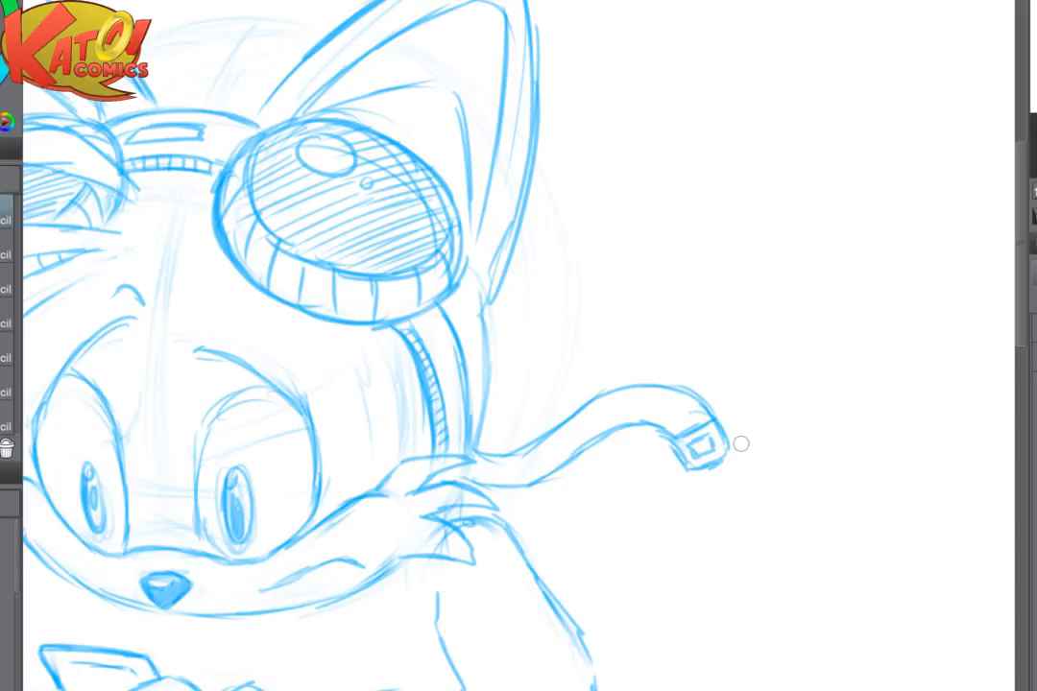
pyautogui.scroll(-3, 741, 443)
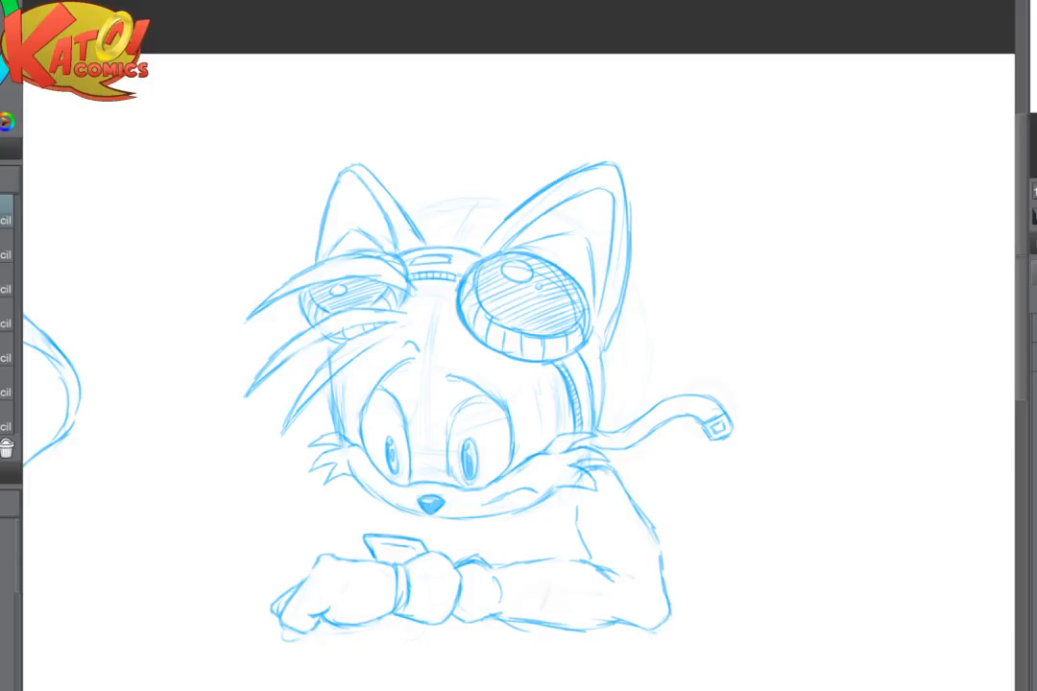
# - Erase the upper part of the inner shoulder line below the right cheek fur and redraw it with a curved, pointed fold
pyautogui.scroll(3, 689, 472)
pyautogui.moveTo(690, 472); pyautogui.dragTo(600, 439)
pyautogui.moveTo(658, 576); pyautogui.dragTo(677, 578)
pyautogui.moveTo(420, 490); pyautogui.dragTo(411, 515)
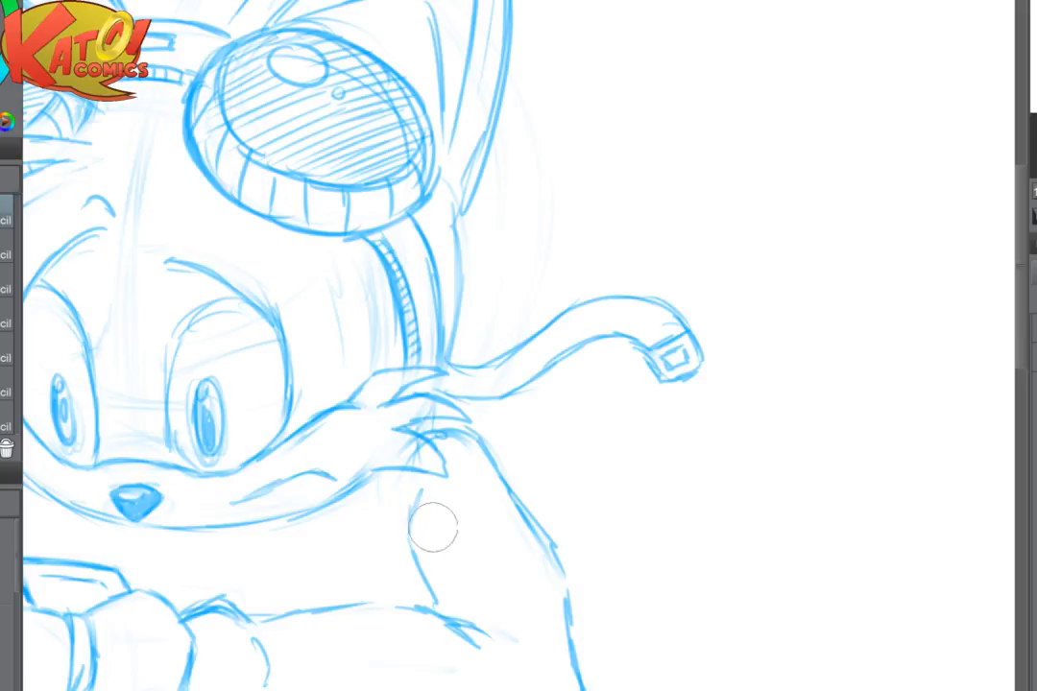
pyautogui.moveTo(403, 502)
pyautogui.mouseDown()
pyautogui.moveTo(405, 551)
pyautogui.moveTo(420, 575)
pyautogui.moveTo(388, 550)
pyautogui.moveTo(414, 575)
pyautogui.mouseUp()
pyautogui.moveTo(486, 449); pyautogui.dragTo(524, 495)
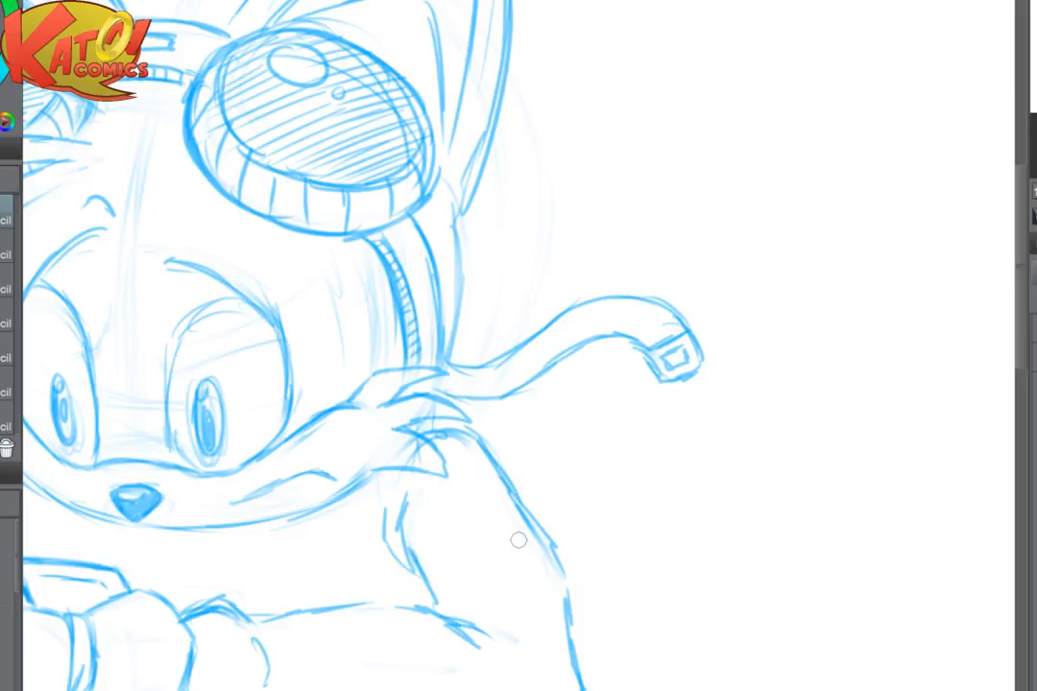
# - Sketch two small floating rectangles above the wrist device, with the smaller one up and to the left of the larger
pyautogui.scroll(-3, 518, 539)
pyautogui.moveTo(518, 539)
pyautogui.keyDown('space'); pyautogui.mouseDown()
pyautogui.moveTo(643, 432)
pyautogui.moveTo(768, 368)
pyautogui.mouseUp(); pyautogui.keyUp('space')
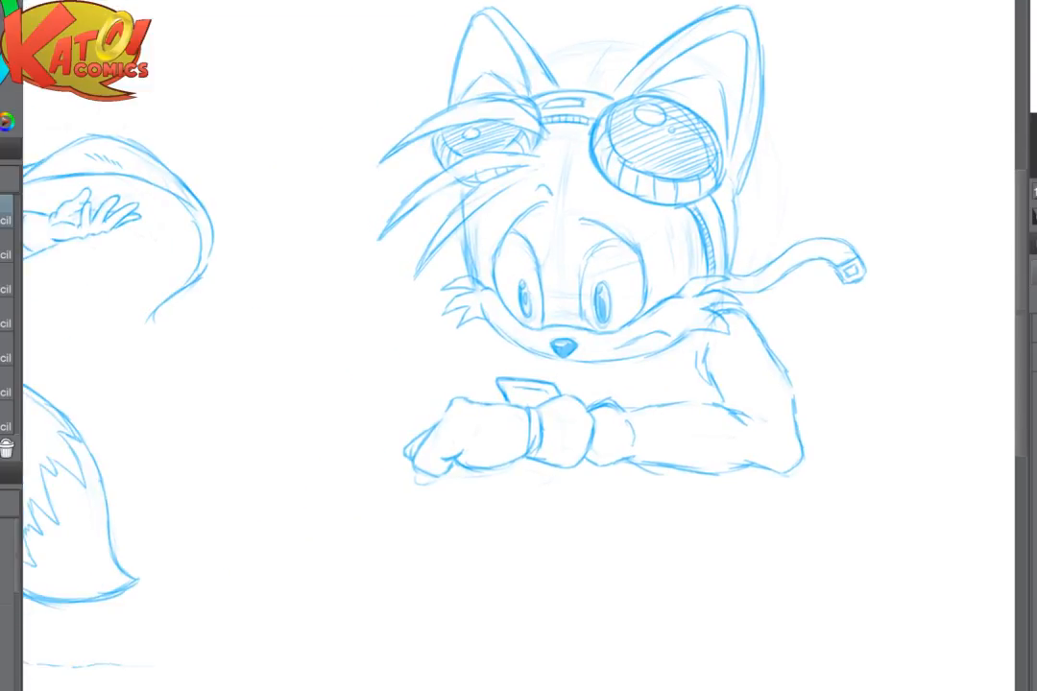
pyautogui.moveTo(518, 345); pyautogui.dragTo(774, 351)
pyautogui.moveTo(711, 326)
pyautogui.mouseDown()
pyautogui.moveTo(623, 313)
pyautogui.moveTo(339, 366)
pyautogui.mouseUp()
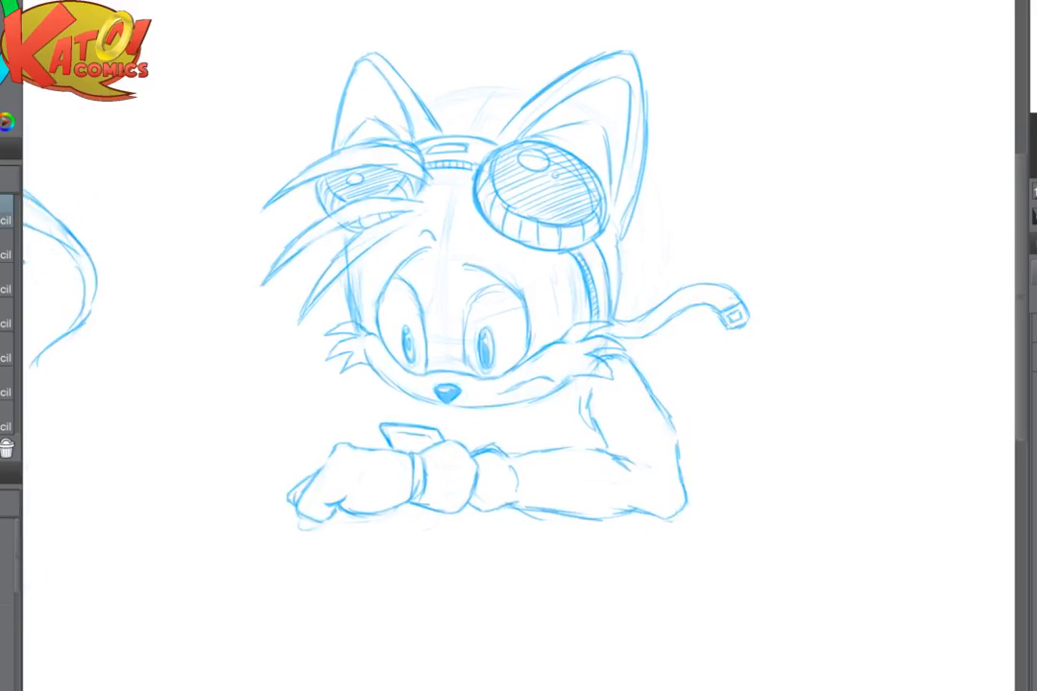
pyautogui.scroll(4, 441, 390)
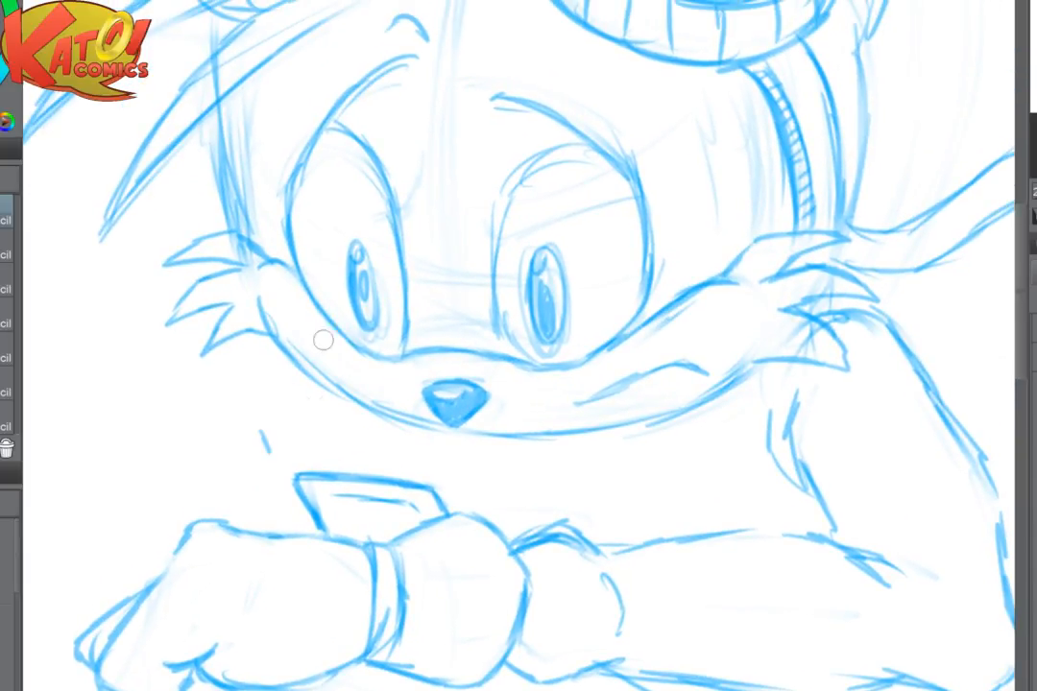
pyautogui.moveTo(257, 432)
pyautogui.mouseDown()
pyautogui.moveTo(303, 427)
pyautogui.moveTo(303, 453)
pyautogui.mouseUp()
pyautogui.moveTo(273, 455); pyautogui.dragTo(307, 457)
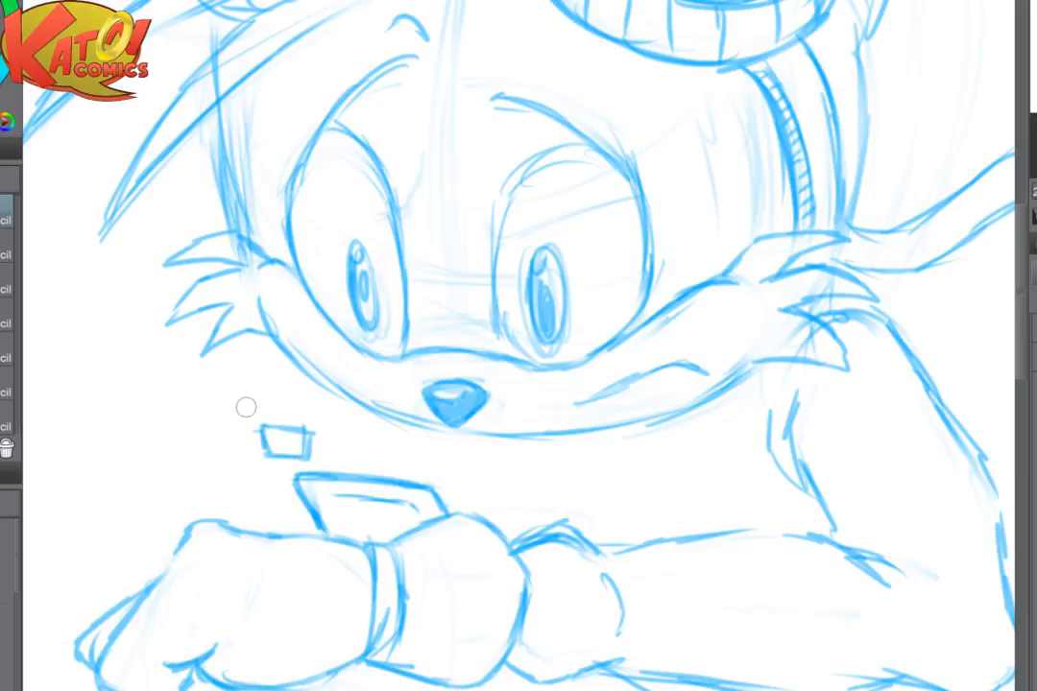
pyautogui.moveTo(247, 405)
pyautogui.mouseDown()
pyautogui.moveTo(248, 390)
pyautogui.moveTo(266, 389)
pyautogui.moveTo(277, 412)
pyautogui.mouseUp()
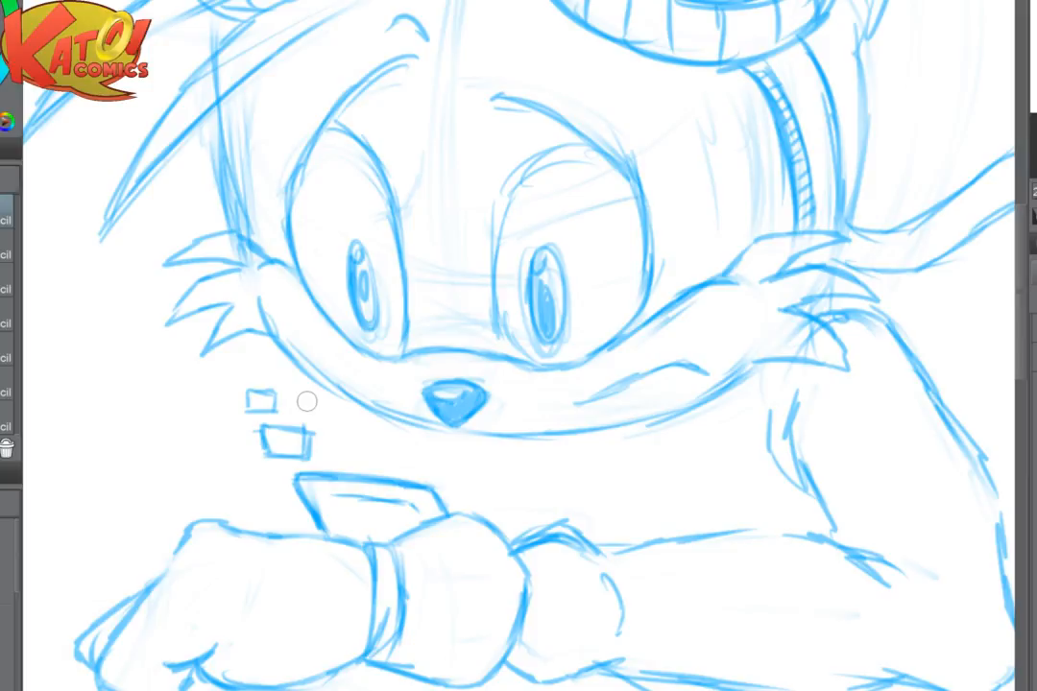
# - Add another small rectangle to the right of each floating rectangle above the wrist device, forming two rows
pyautogui.moveTo(307, 401); pyautogui.dragTo(400, 375)
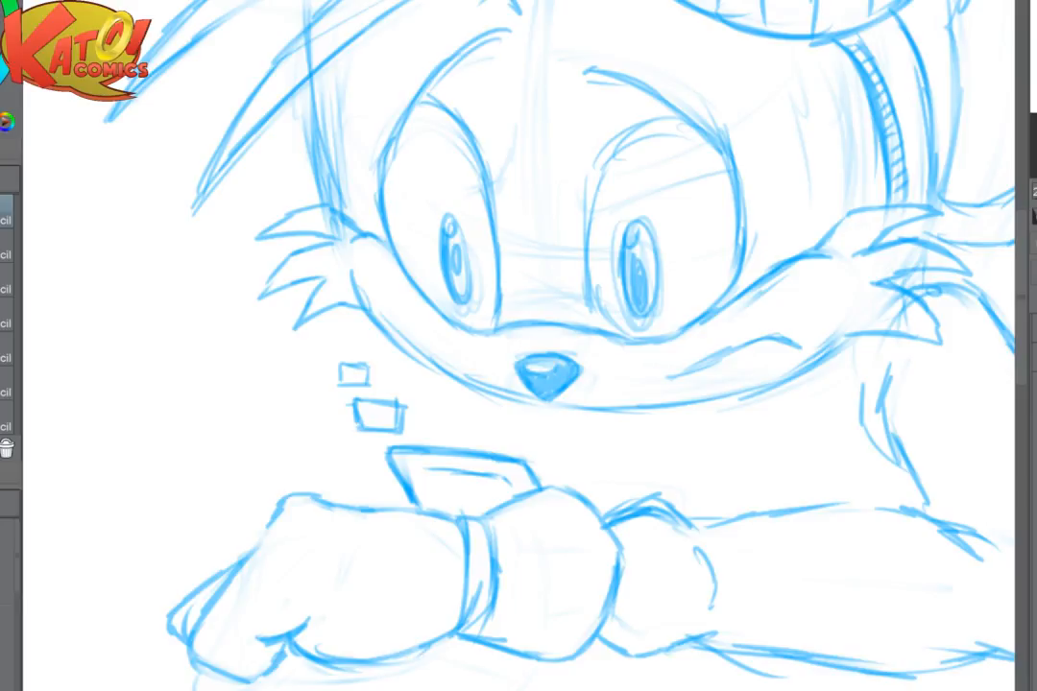
pyautogui.scroll(-3, 610, 419)
pyautogui.scroll(3, 570, 430)
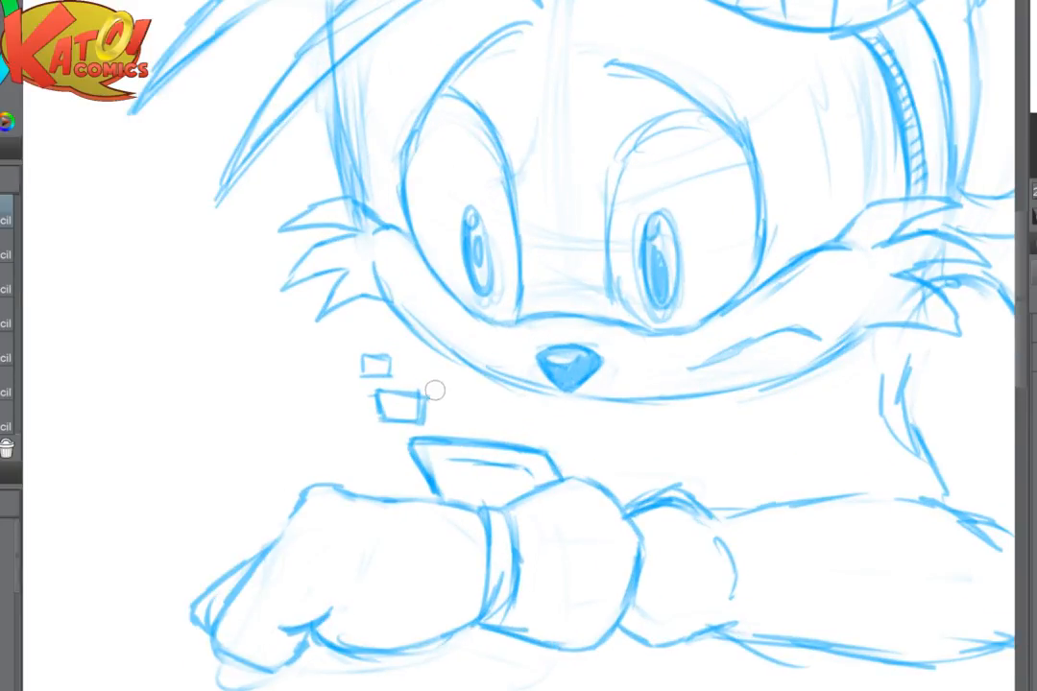
pyautogui.moveTo(401, 362)
pyautogui.mouseDown()
pyautogui.moveTo(442, 413)
pyautogui.moveTo(466, 394)
pyautogui.moveTo(478, 420)
pyautogui.mouseUp()
pyautogui.moveTo(442, 420)
pyautogui.mouseDown()
pyautogui.moveTo(476, 423)
pyautogui.moveTo(483, 413)
pyautogui.mouseUp()
pyautogui.scroll(-6, 519, 422)
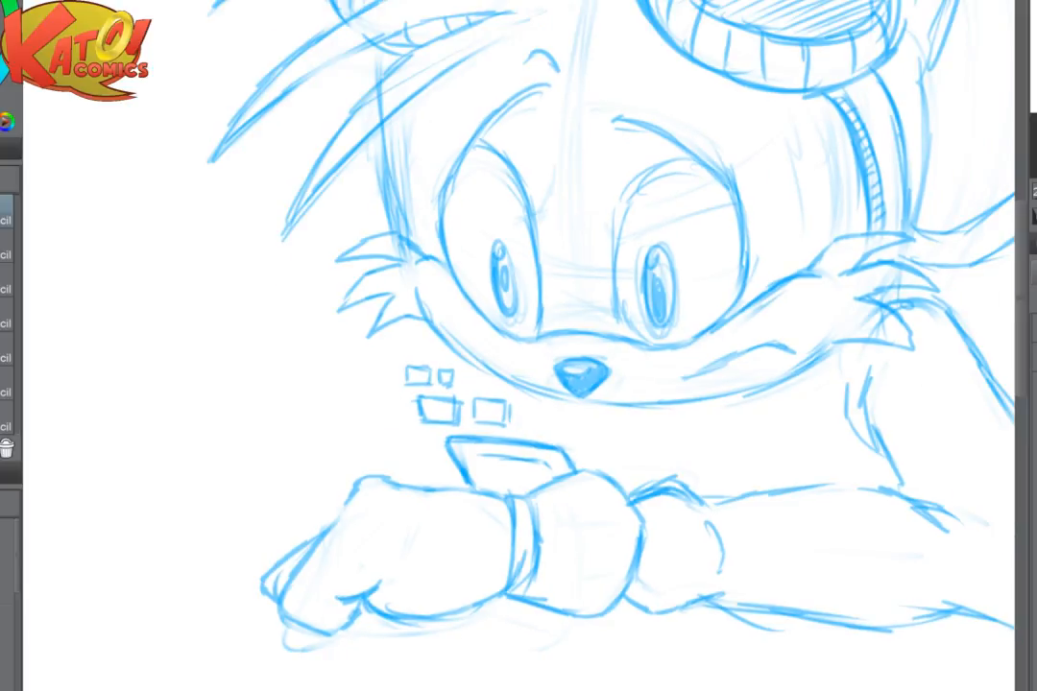